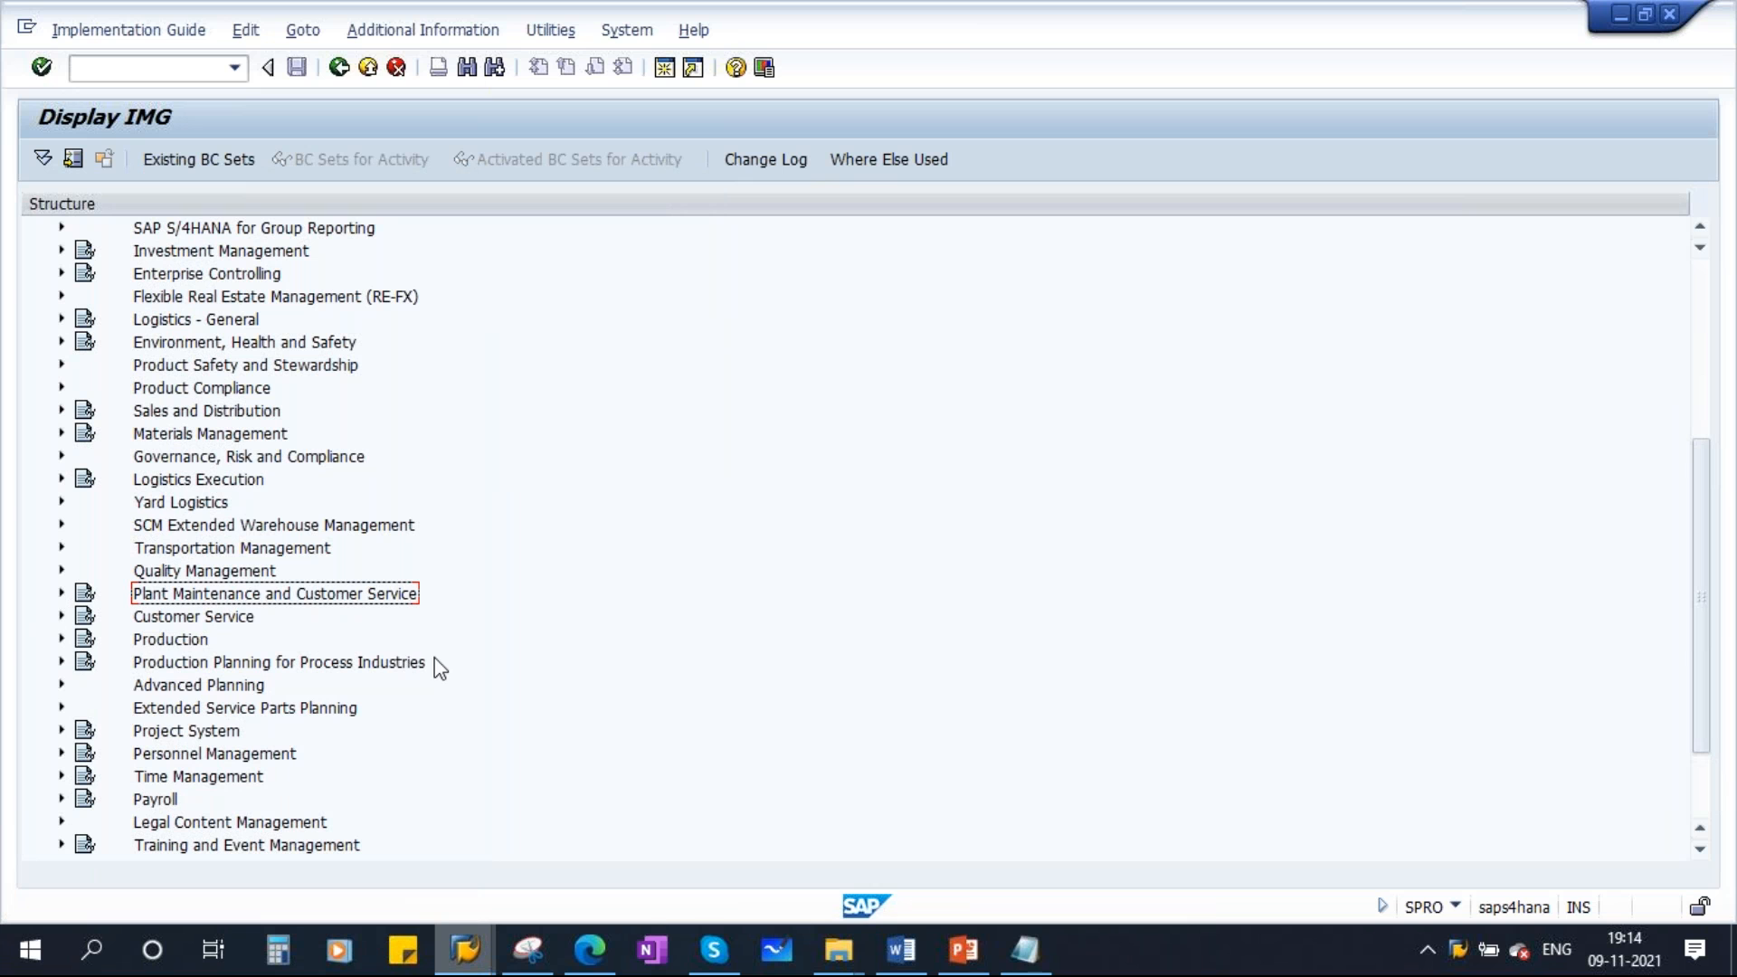
Expand Plant Maintenance and Customer Service down to its Master Data node in the implementation guide
click(60, 594)
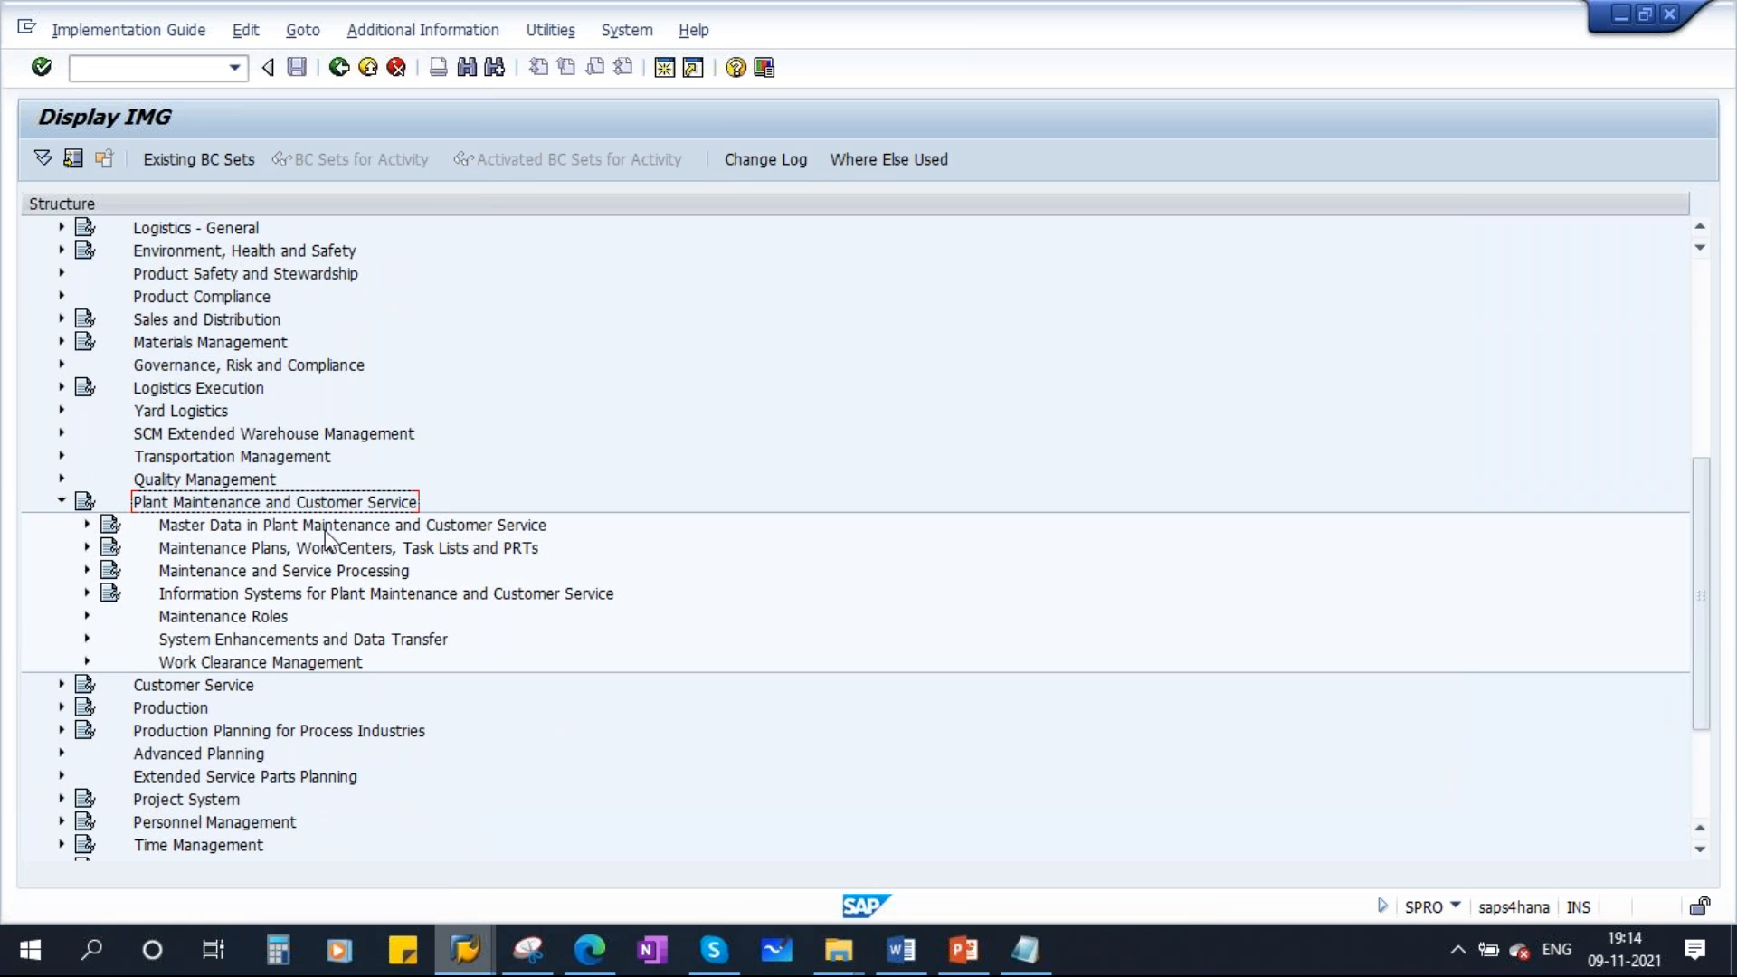
click(363, 526)
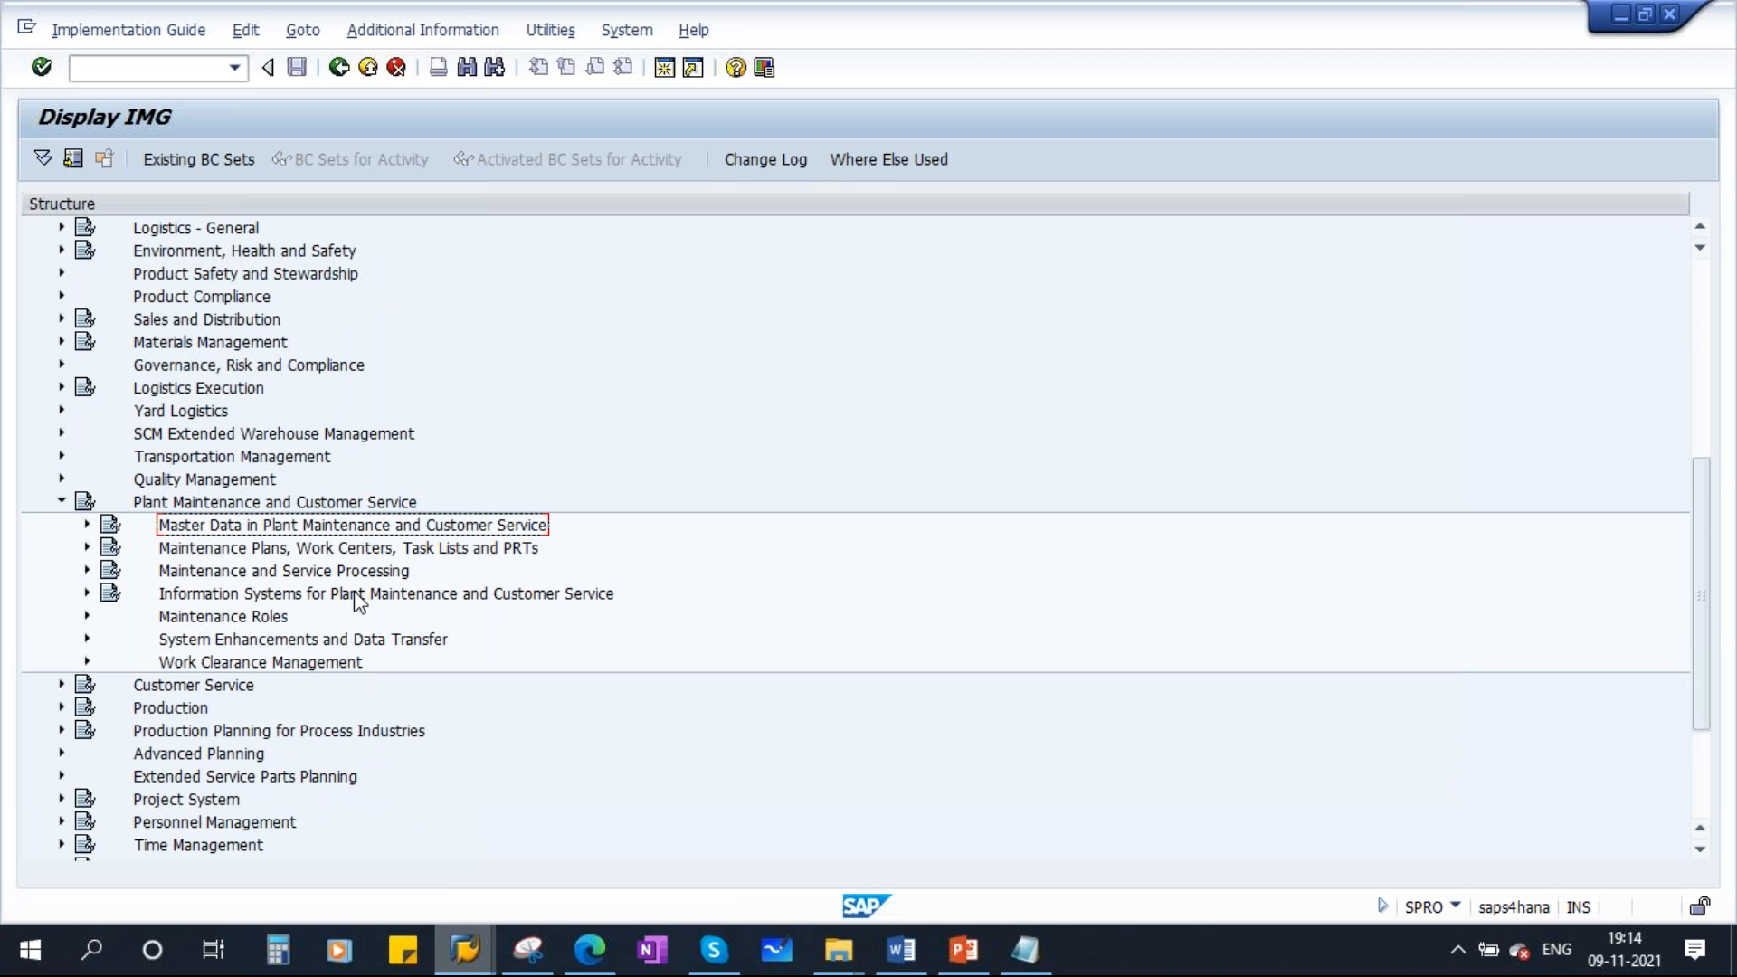
click(87, 525)
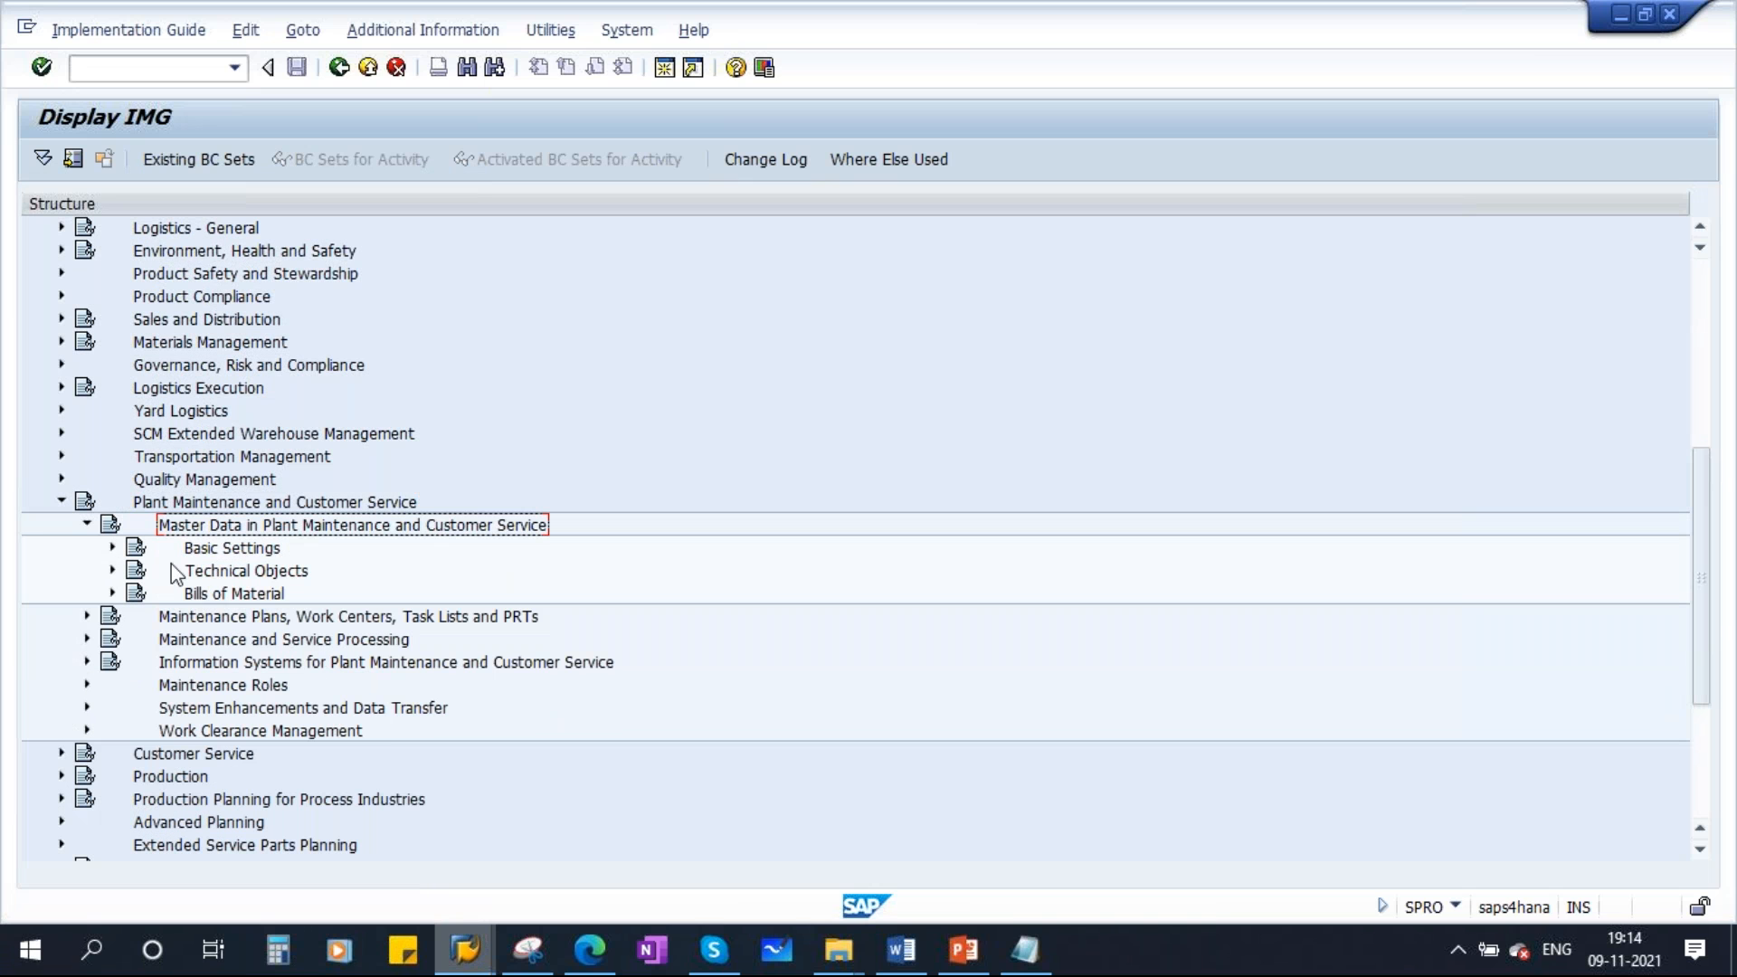
click(231, 552)
click(112, 548)
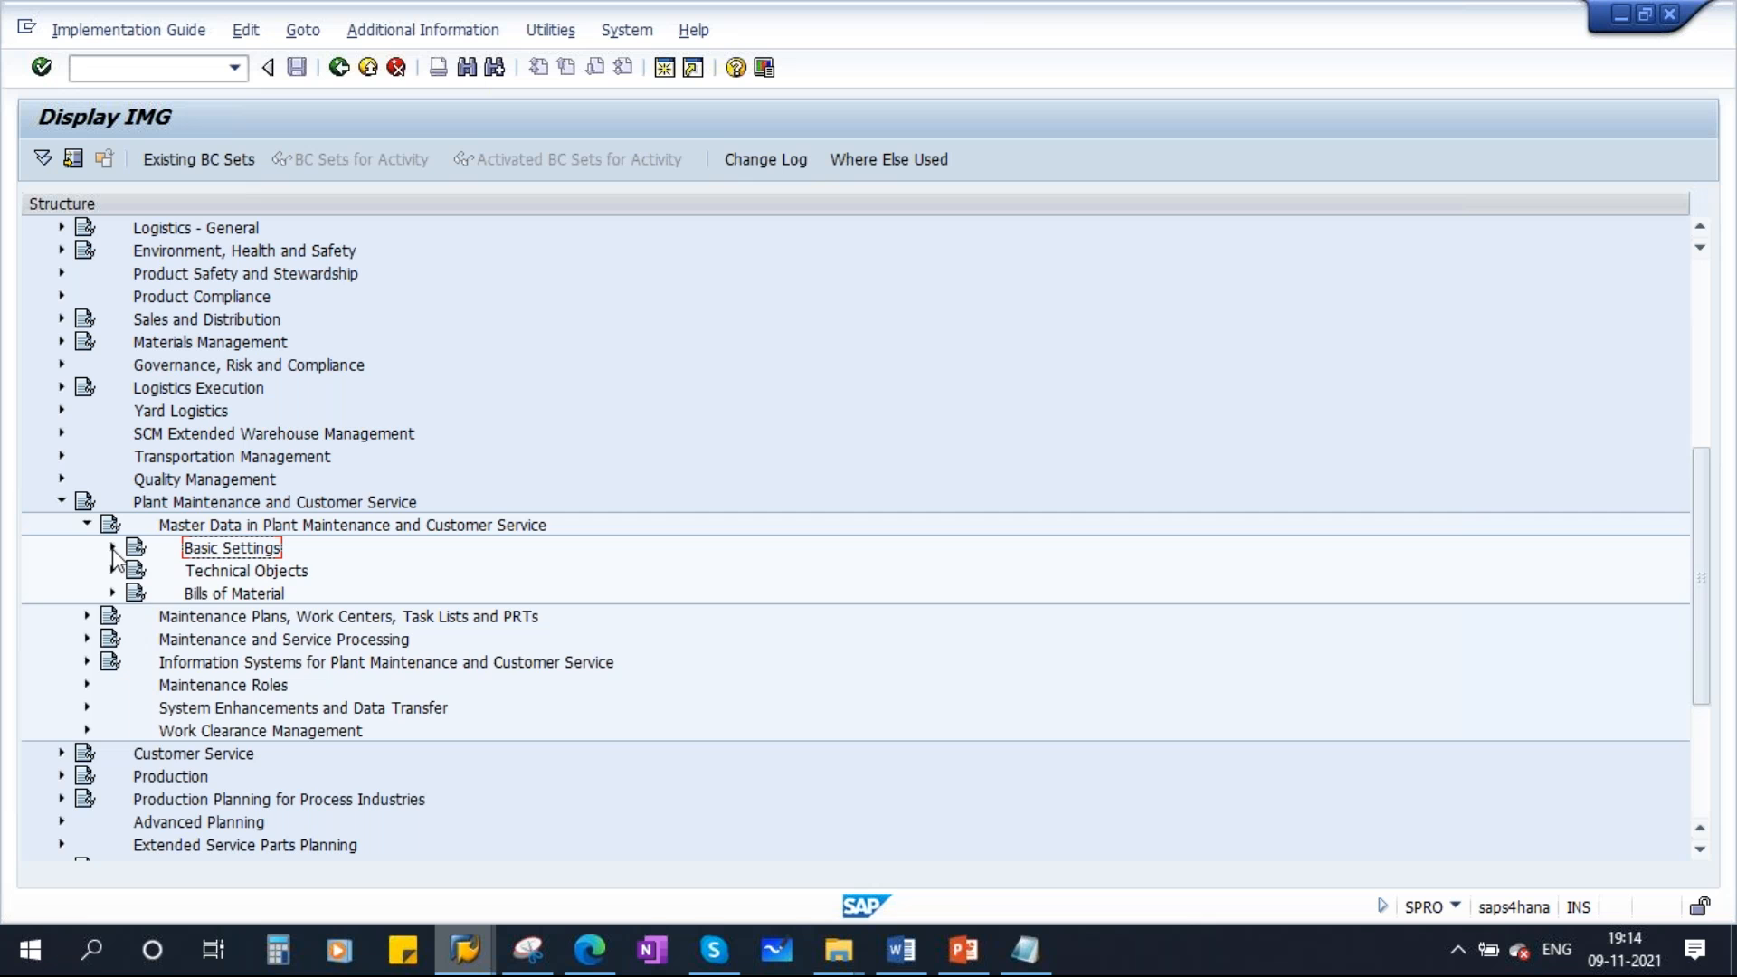
click(112, 547)
Open the Create Structure Indicator for Reference Locations/Functional Locations activity under Technical Objects, Functional Locations
click(282, 573)
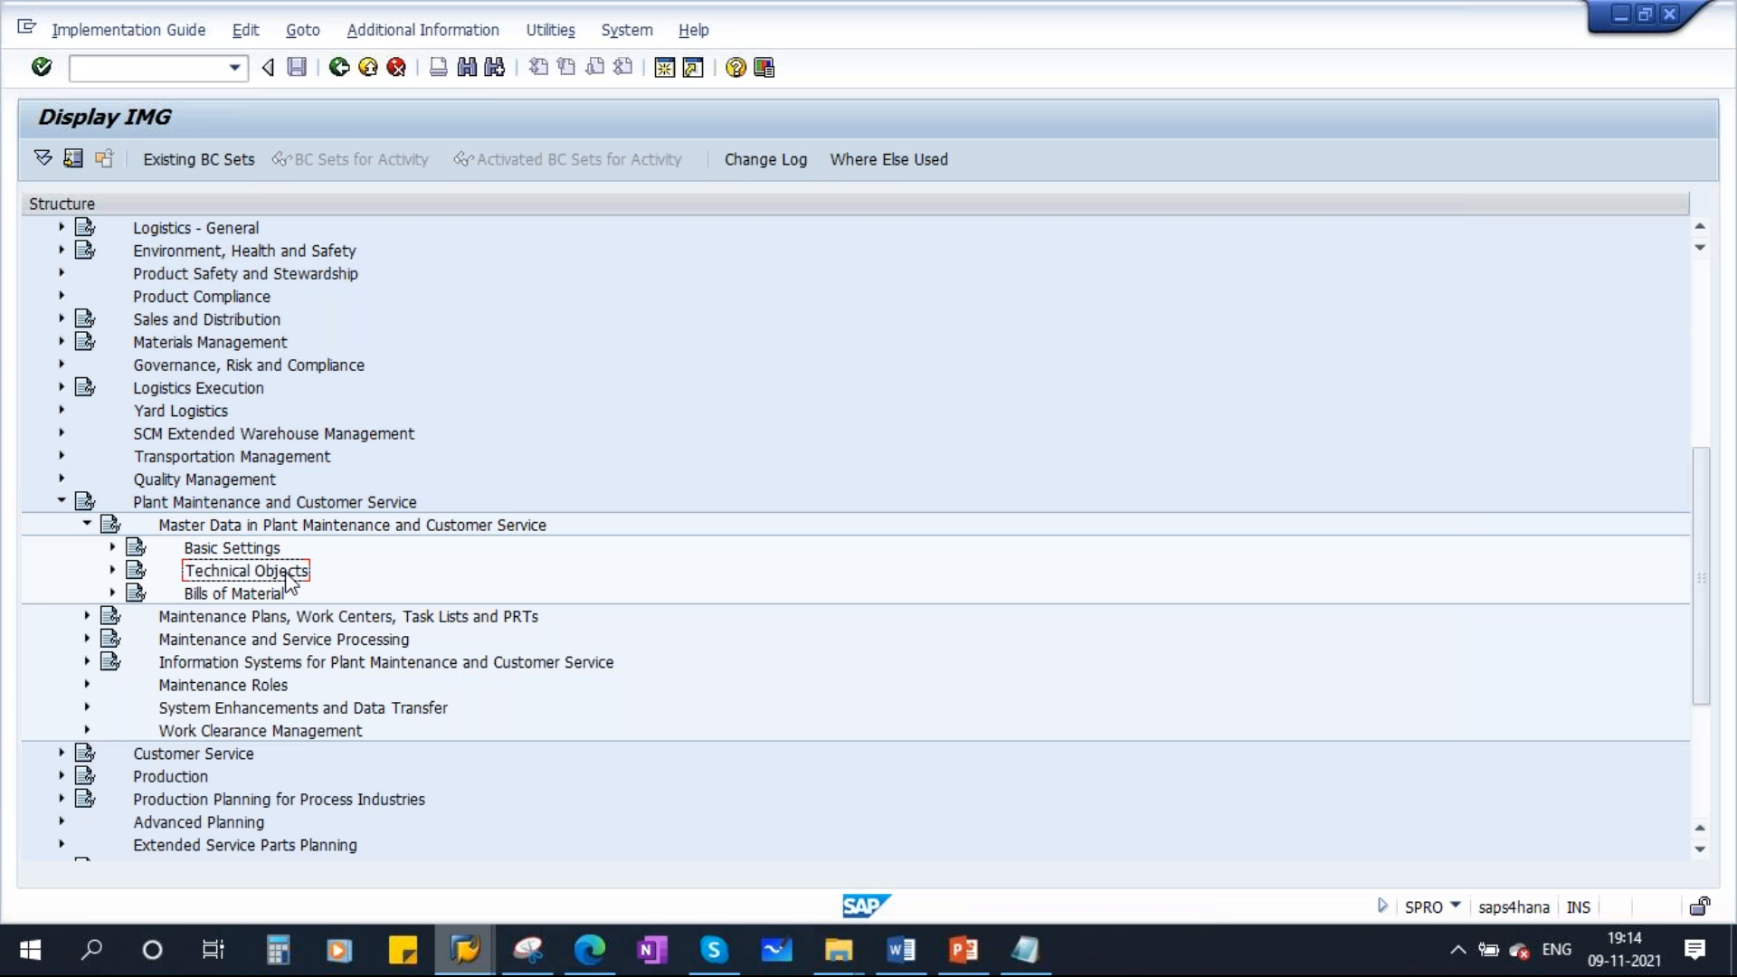
click(114, 571)
click(307, 622)
click(137, 616)
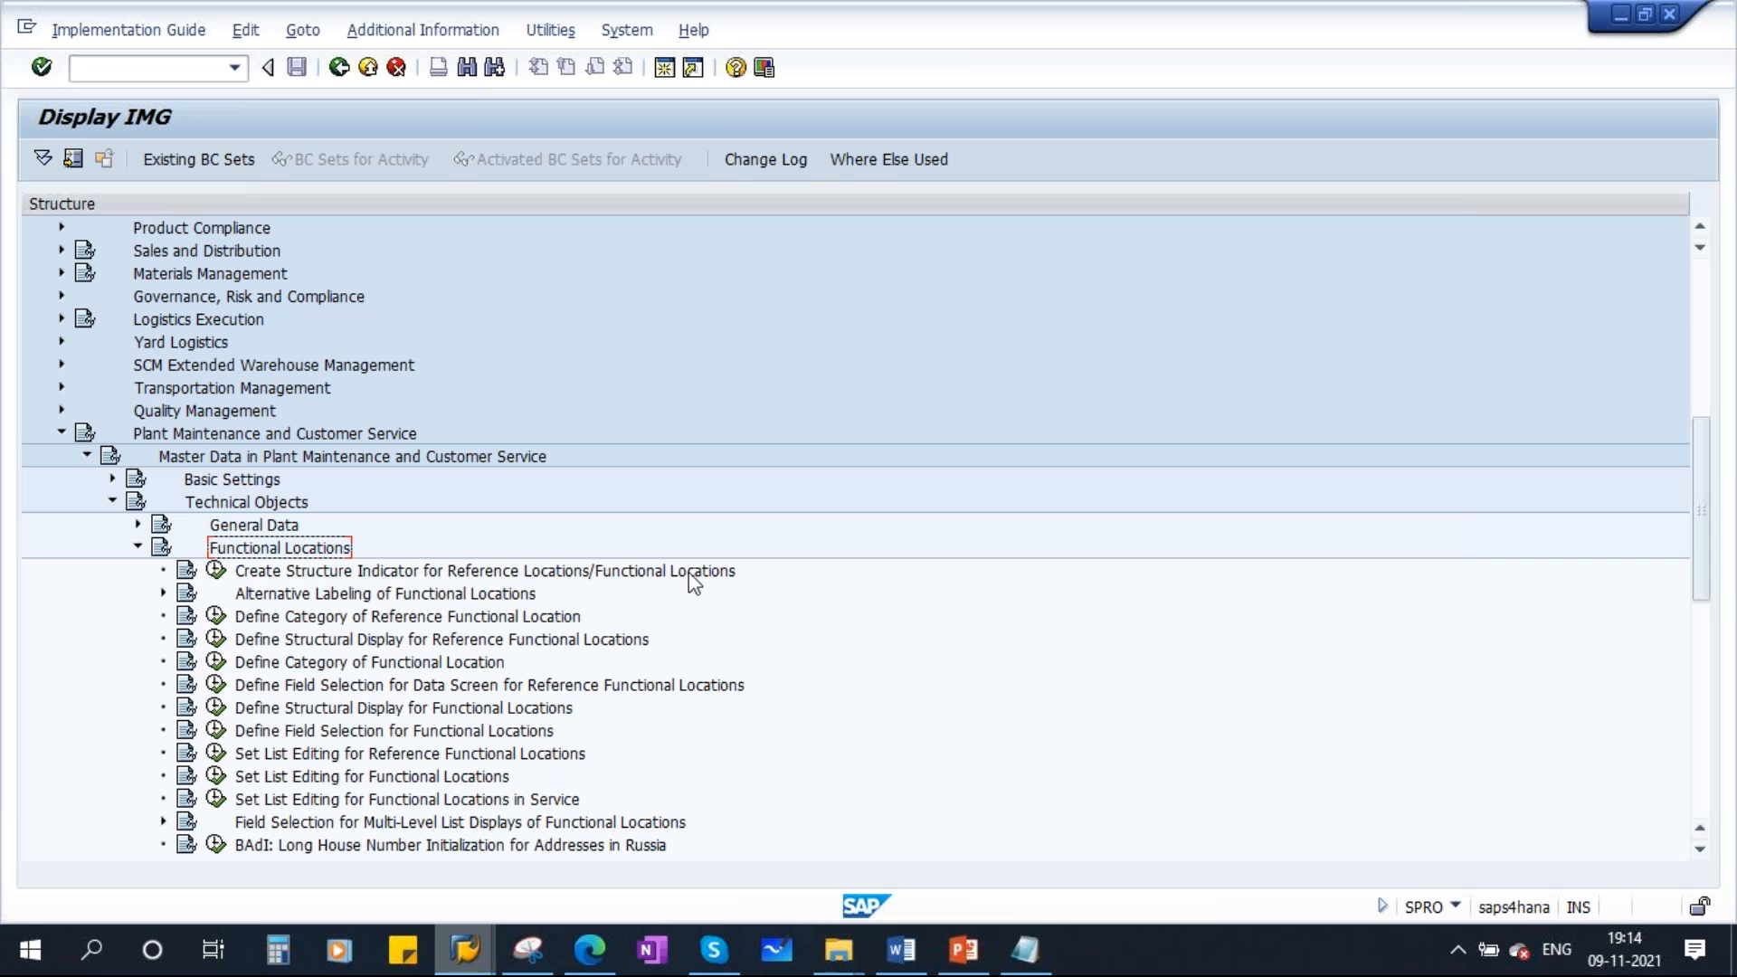
click(215, 570)
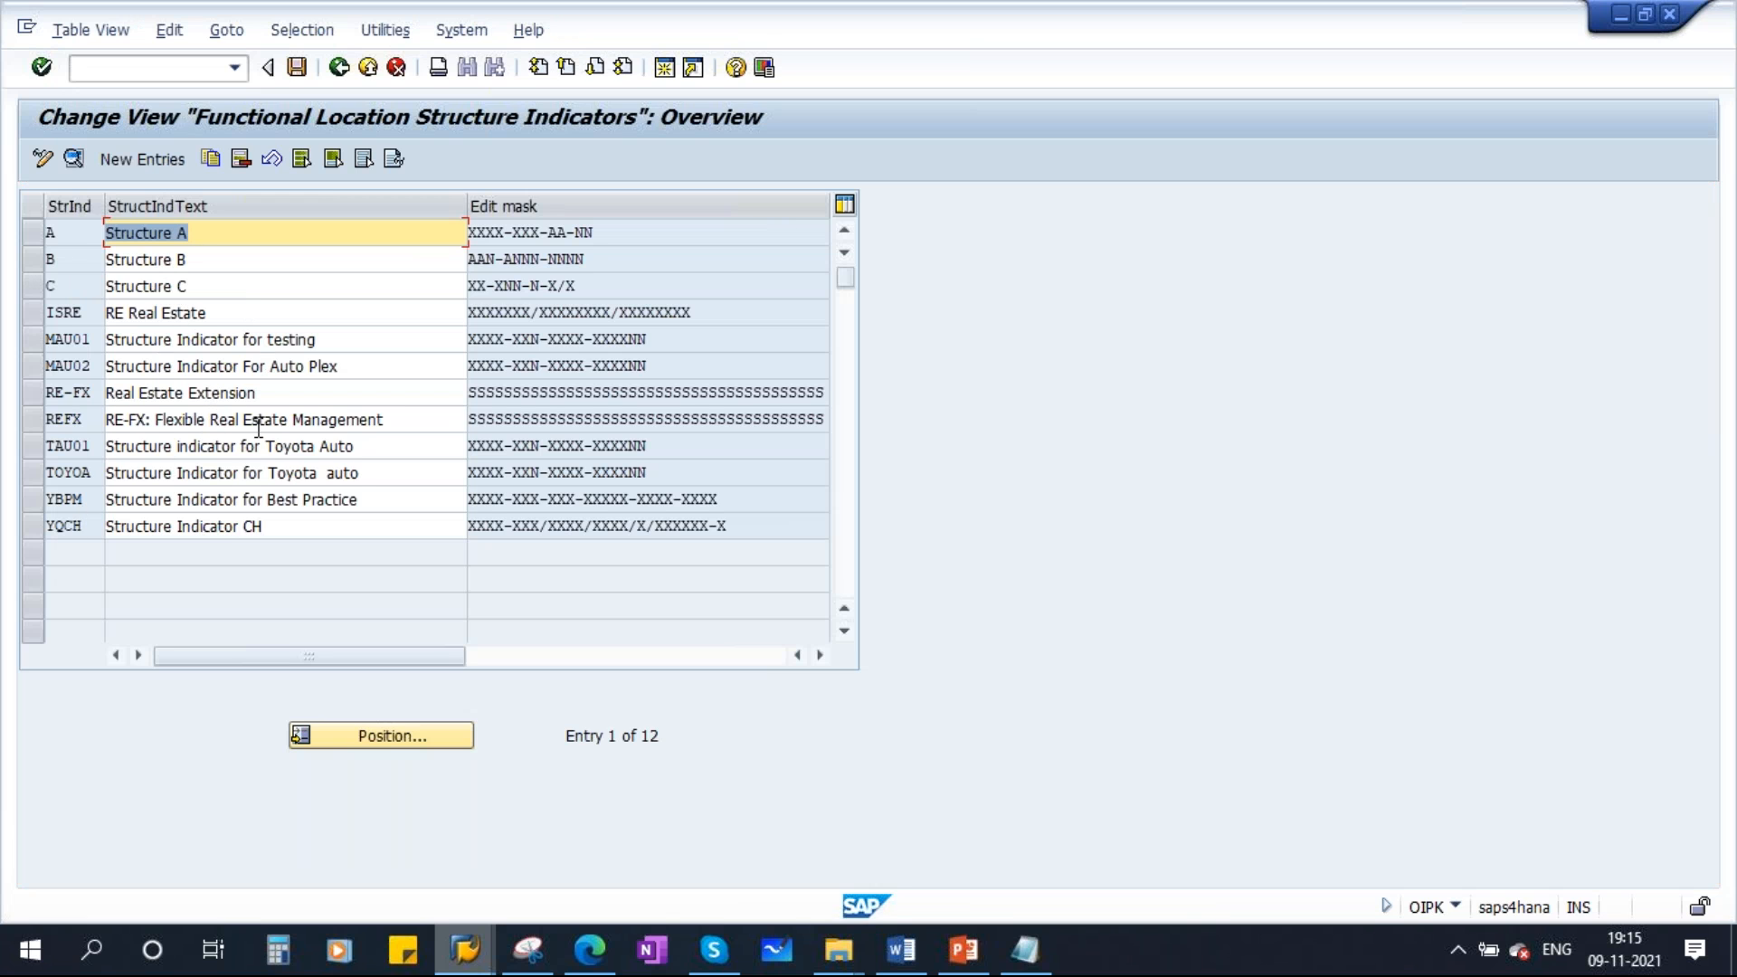
Start a new structure indicator entry with the key HYN01
click(145, 158)
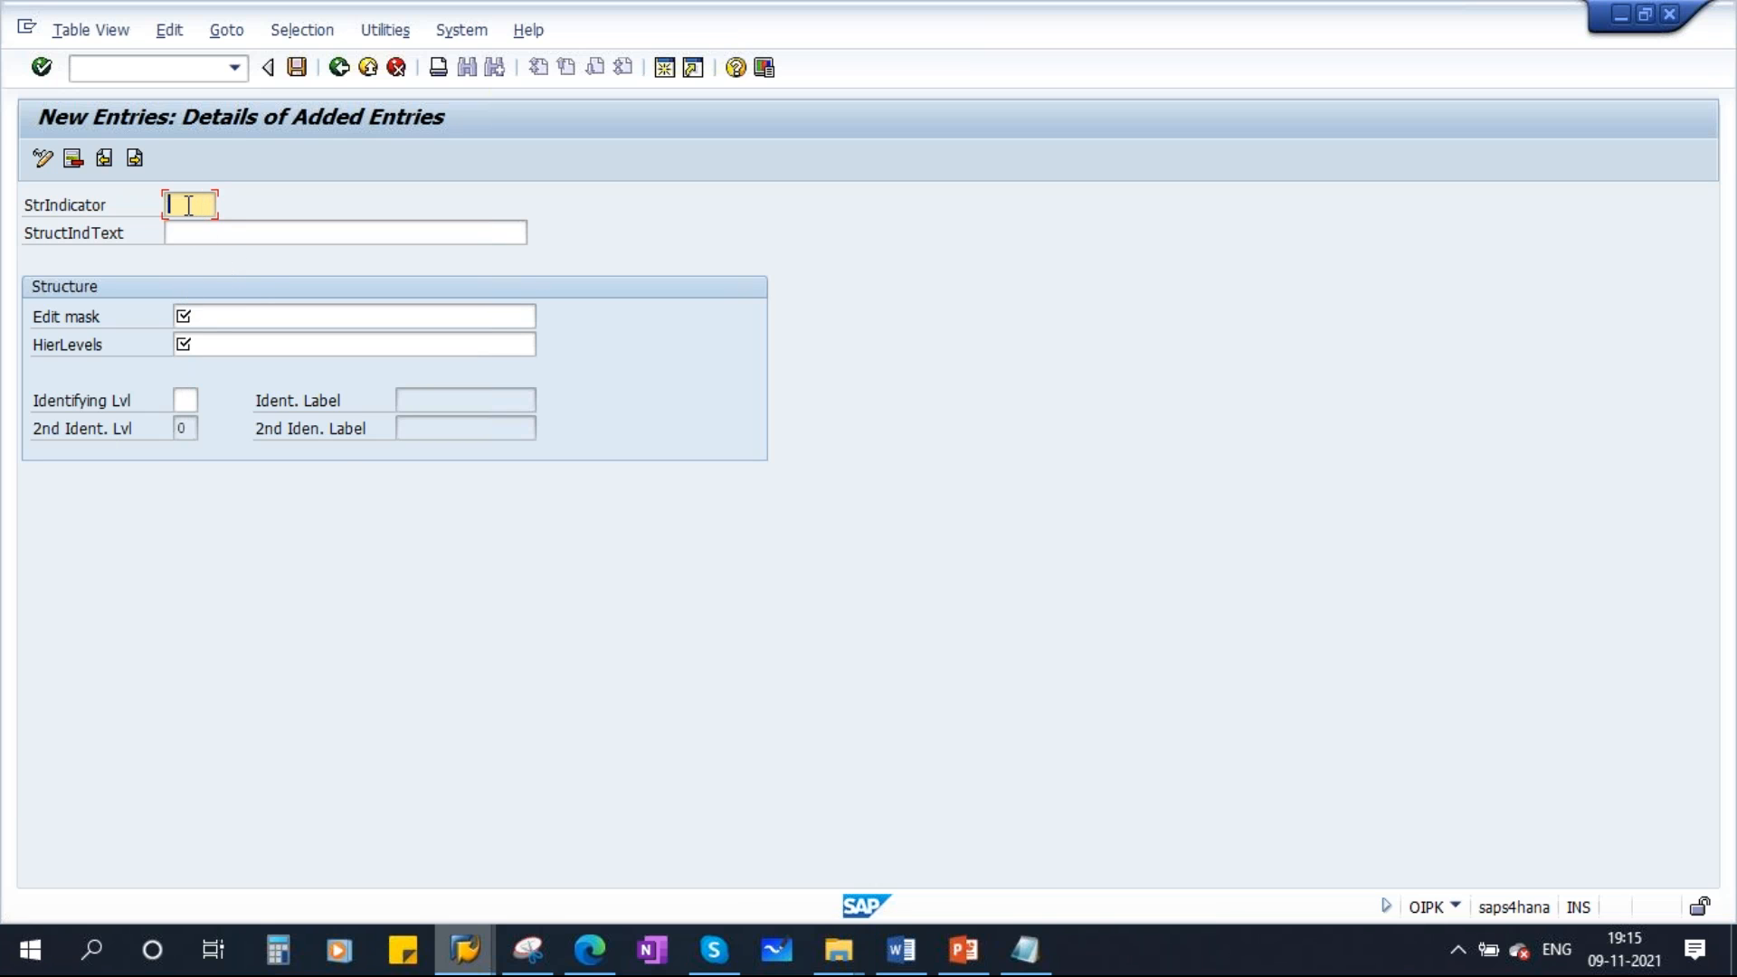
key(Caps_Lock)
text(HY)
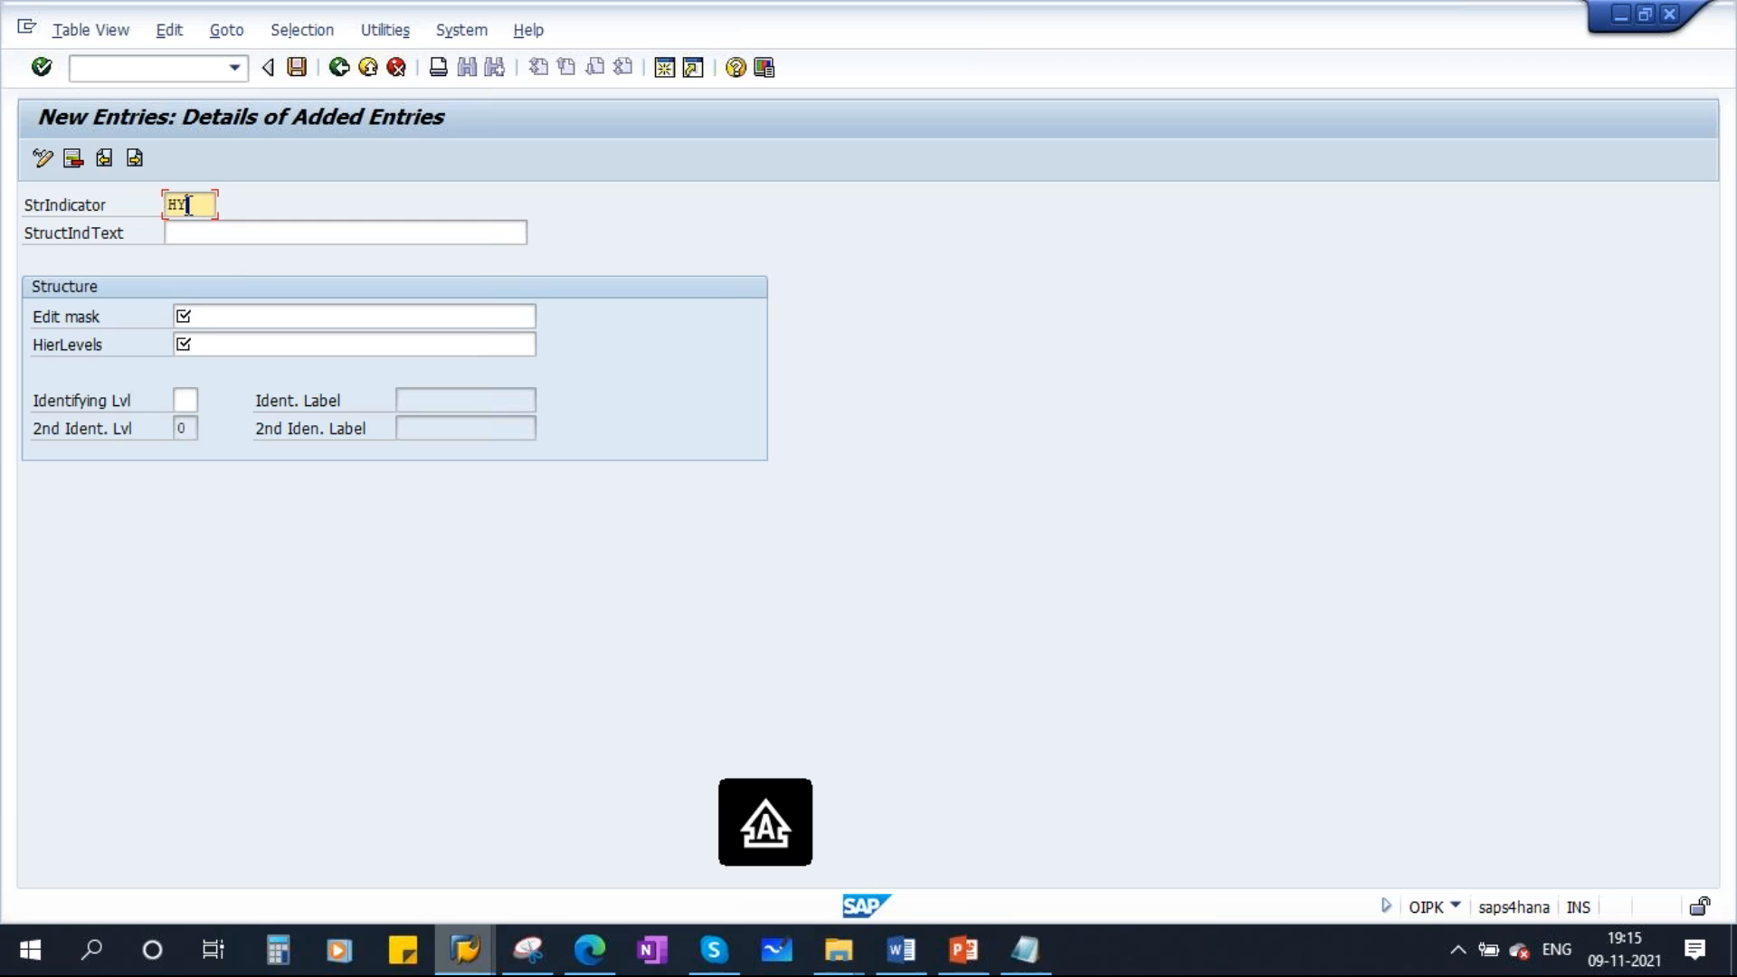
text(N01)
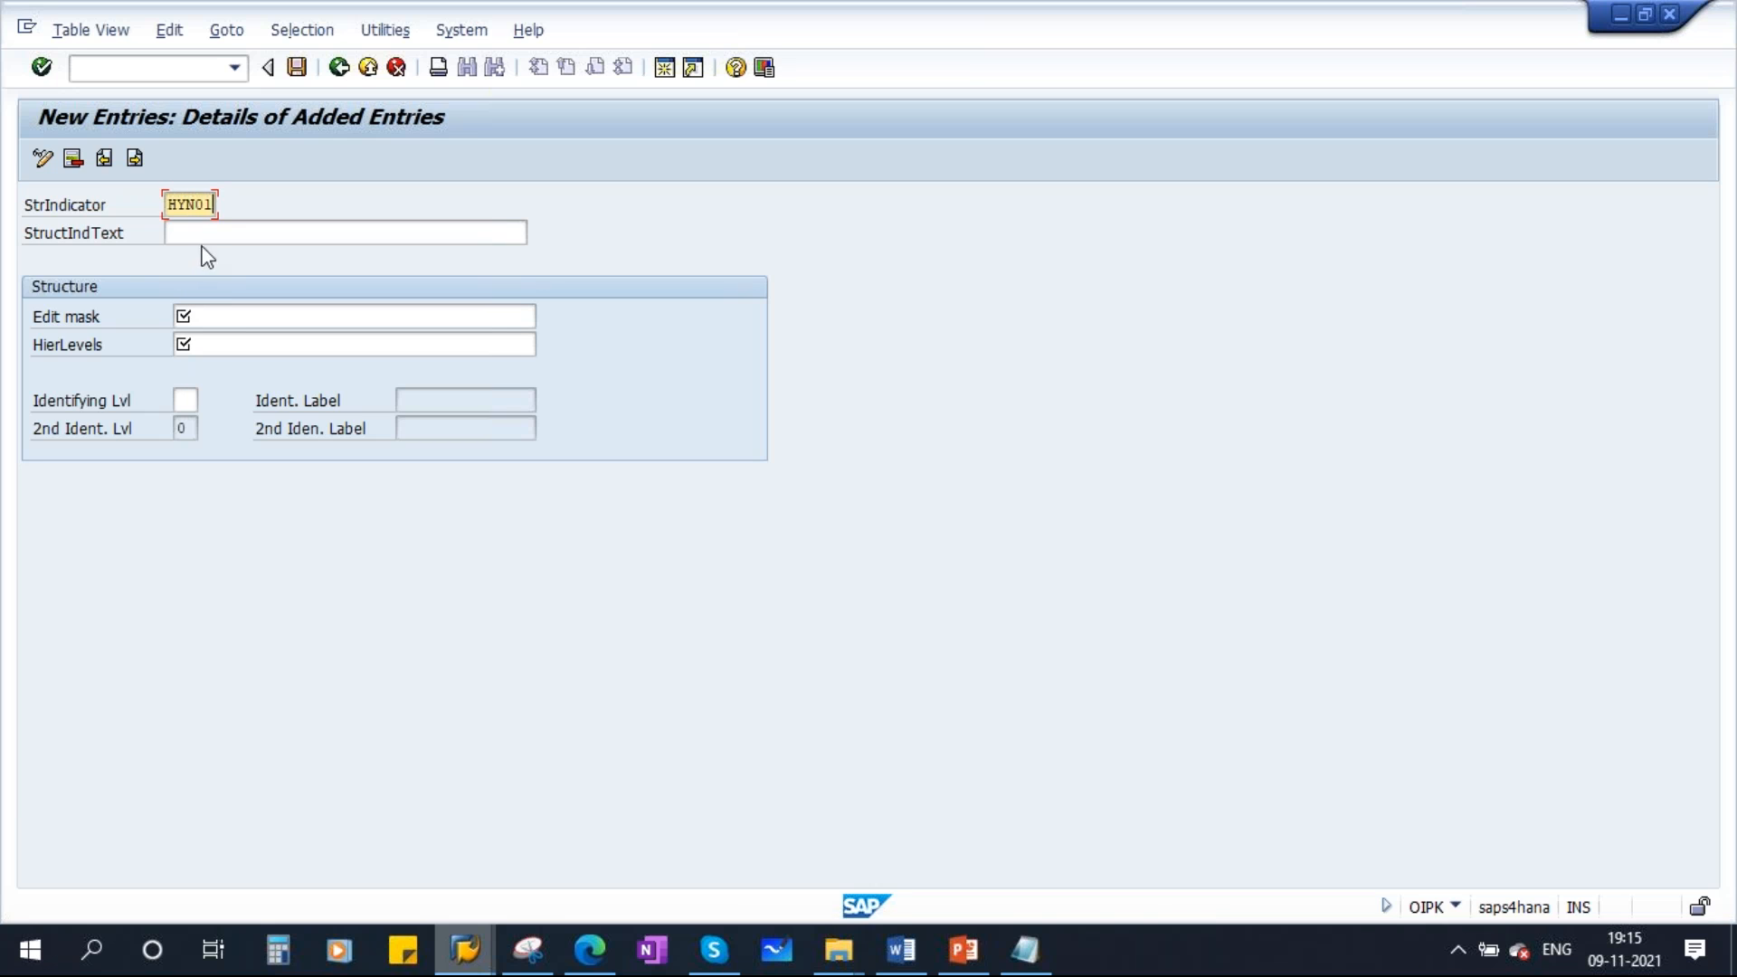
Fill the structure indicator text with the suggested entry "Structure Indicator for testing"
click(207, 233)
text(S)
key(Caps_Lock)
text(t)
click(303, 256)
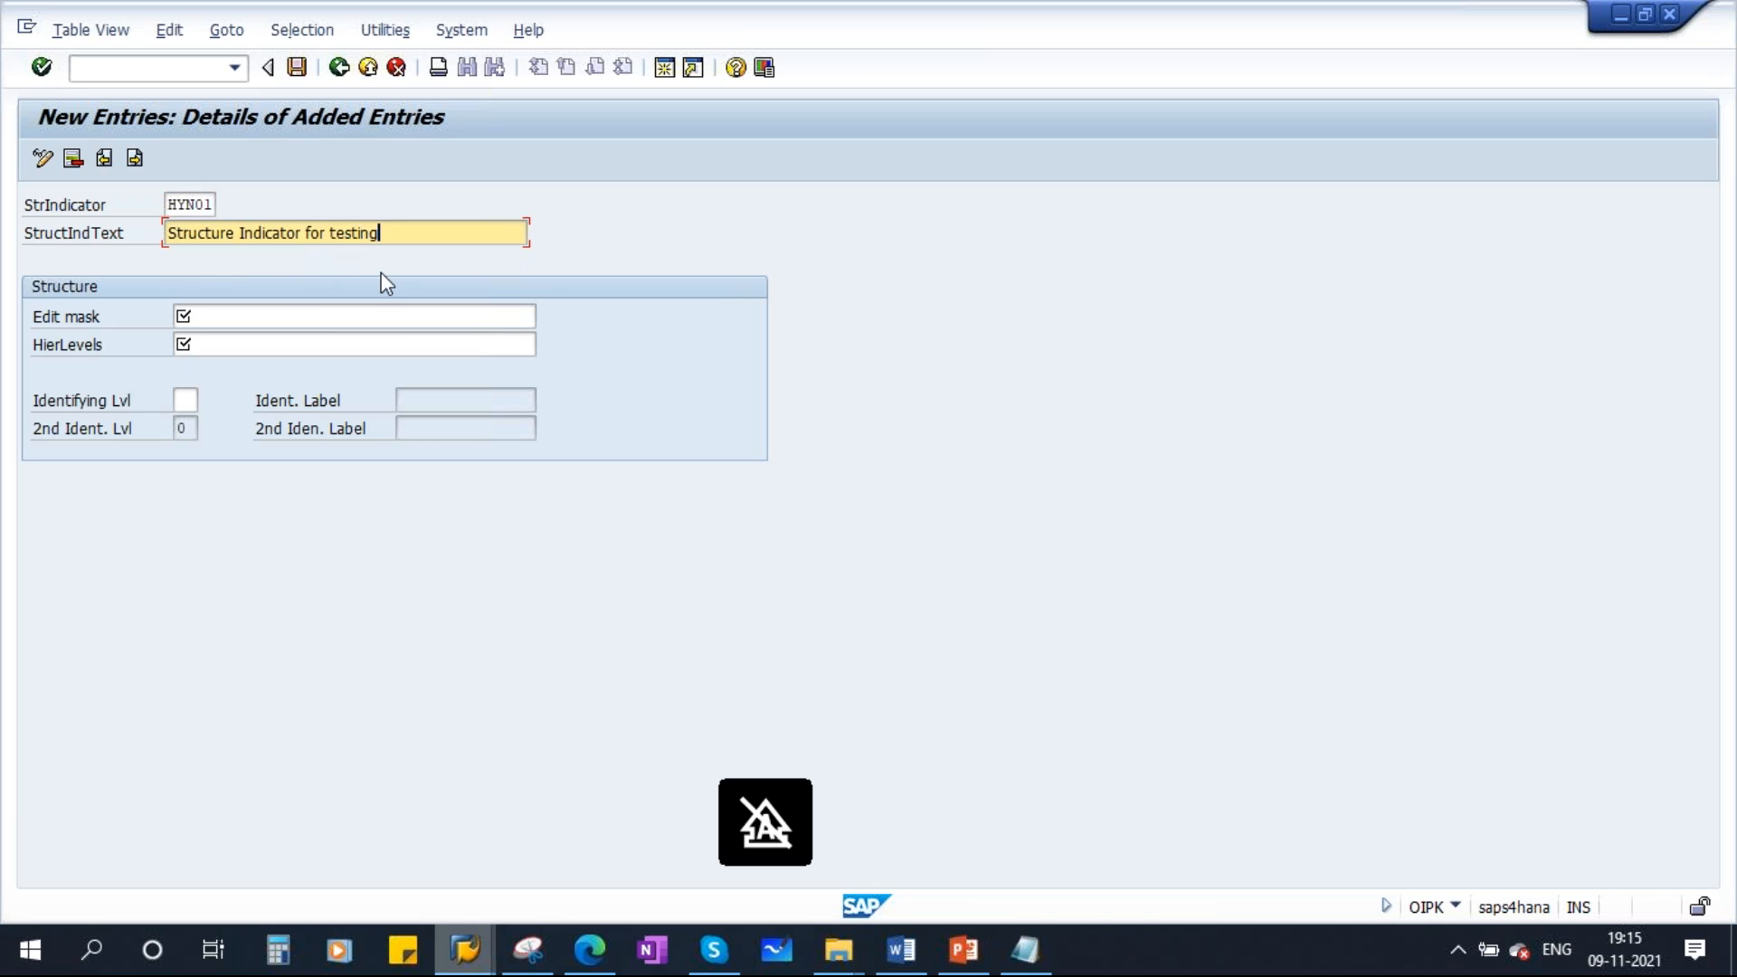
Replace "testing" in the structure indicator text so it reads "Structure Indicator for Hyundai Auto"
key(BackSpace)
key(BackSpace)
key(BackSpace)
key(BackSpace)
key(BackSpace)
key(BackSpace)
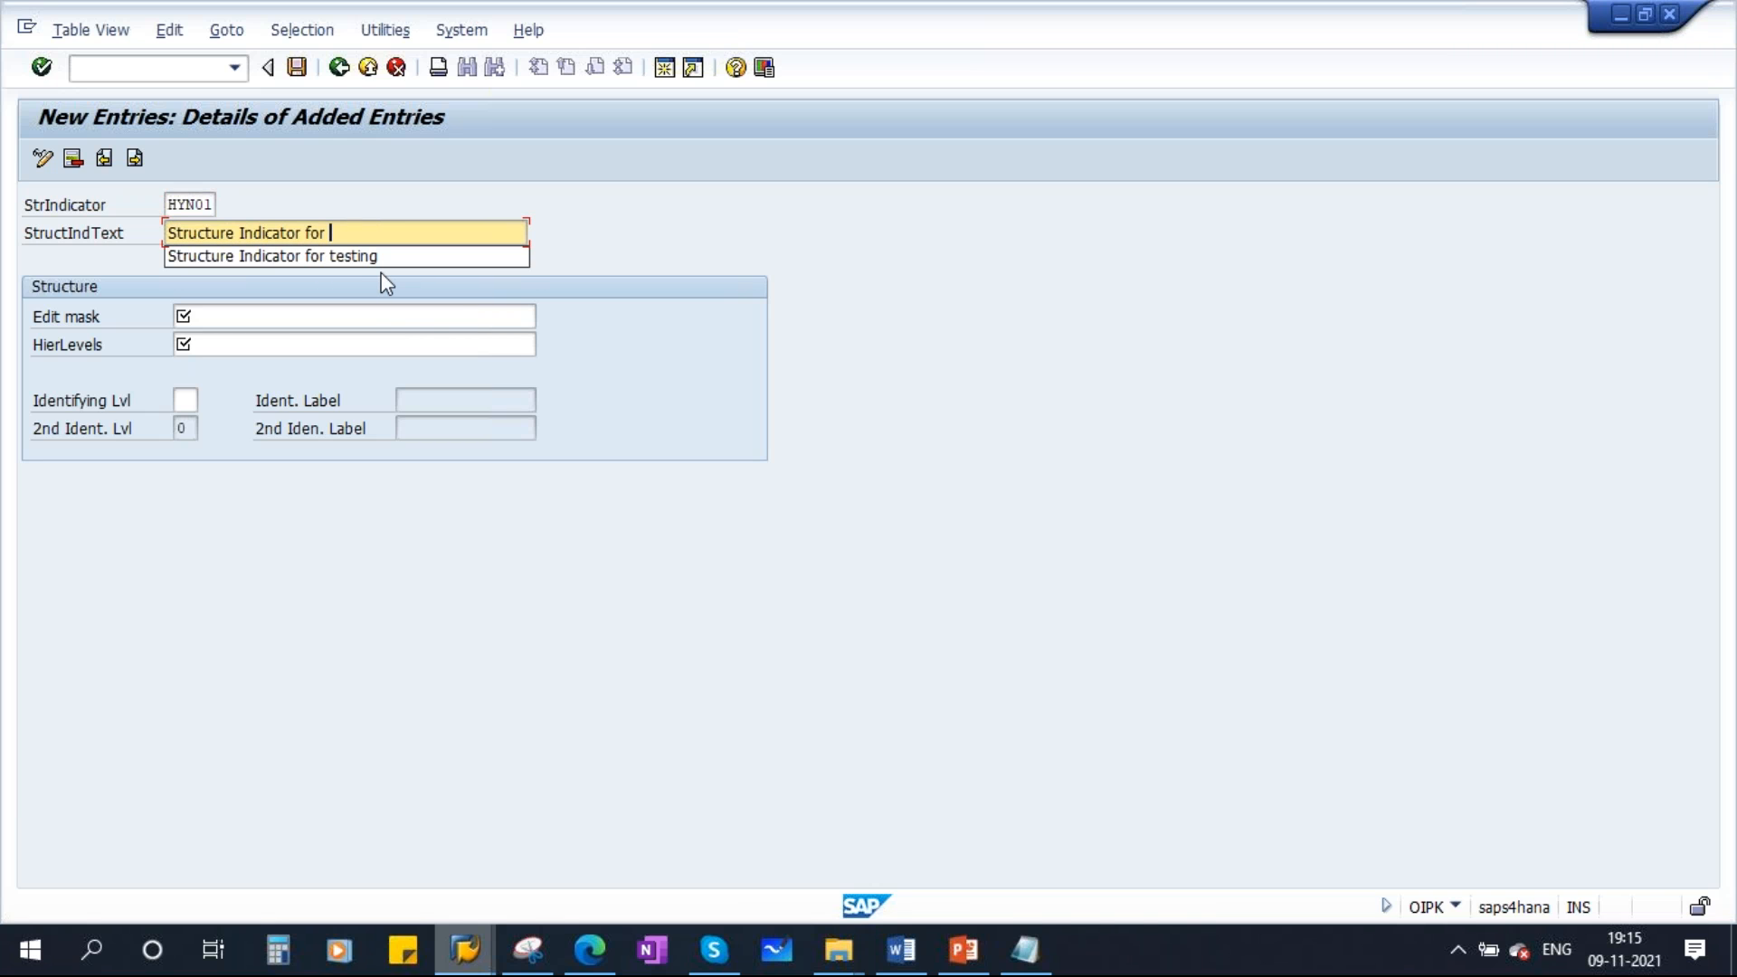
key(Caps_Lock)
text(H)
key(Caps_Lock)
text(ynd)
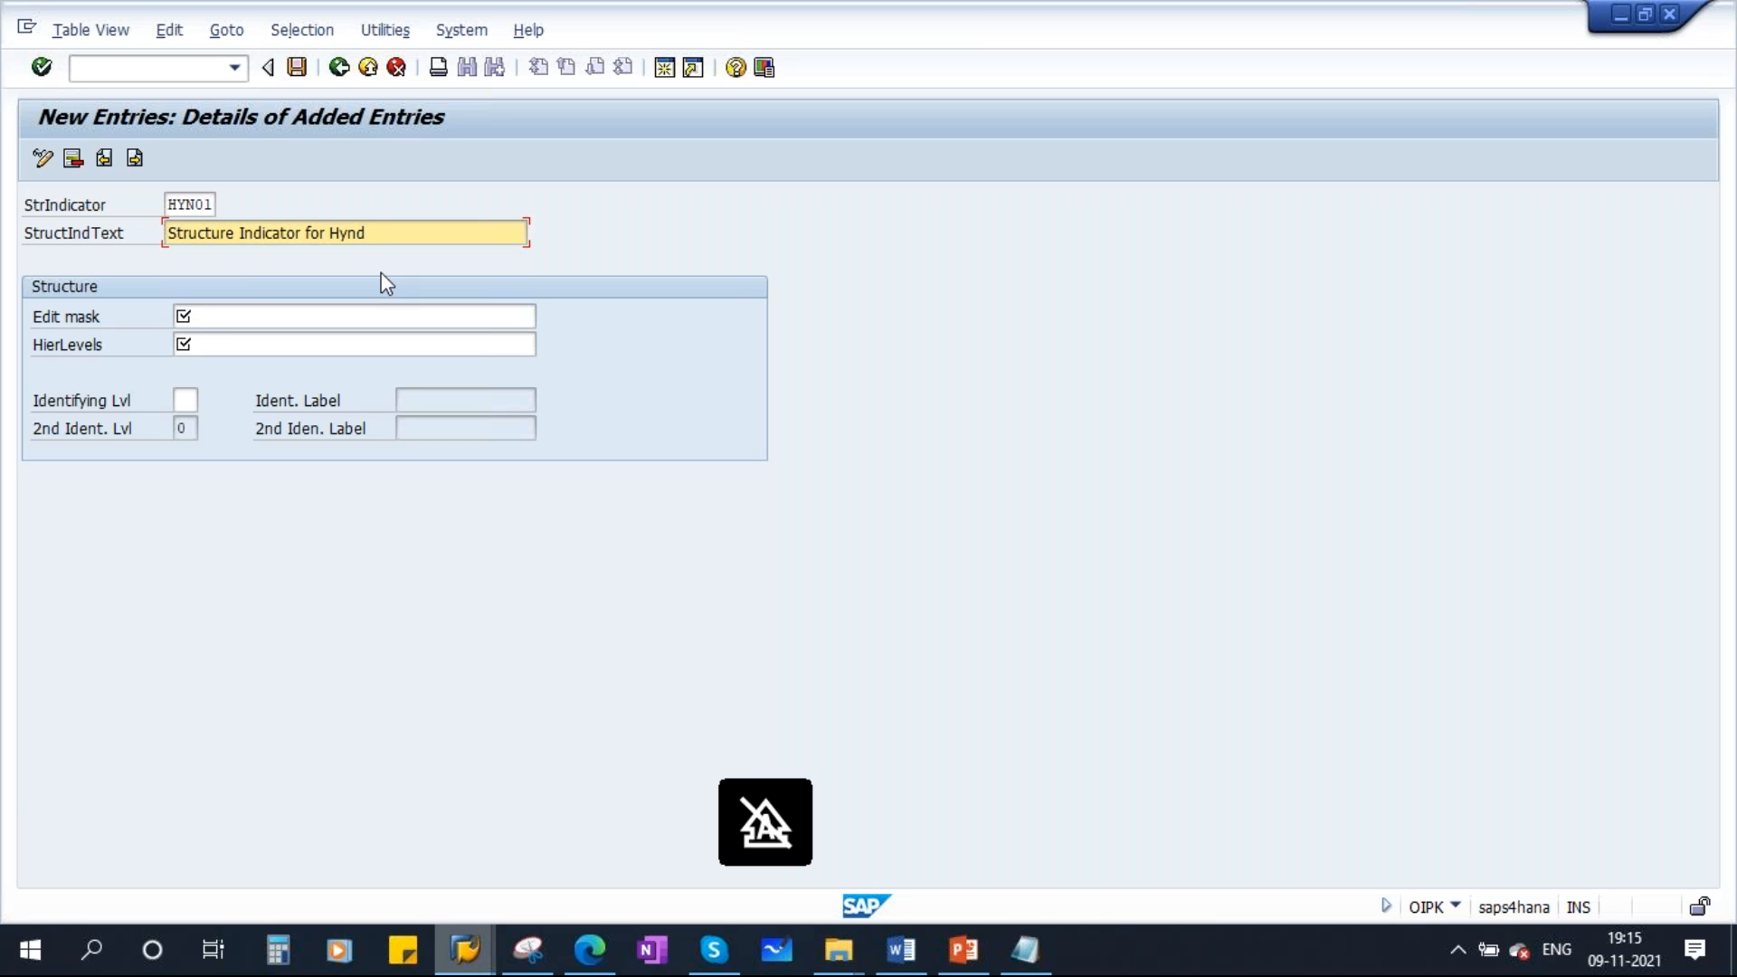
key(BackSpace)
key(BackSpace)
key(BackSpace)
text(yundai)
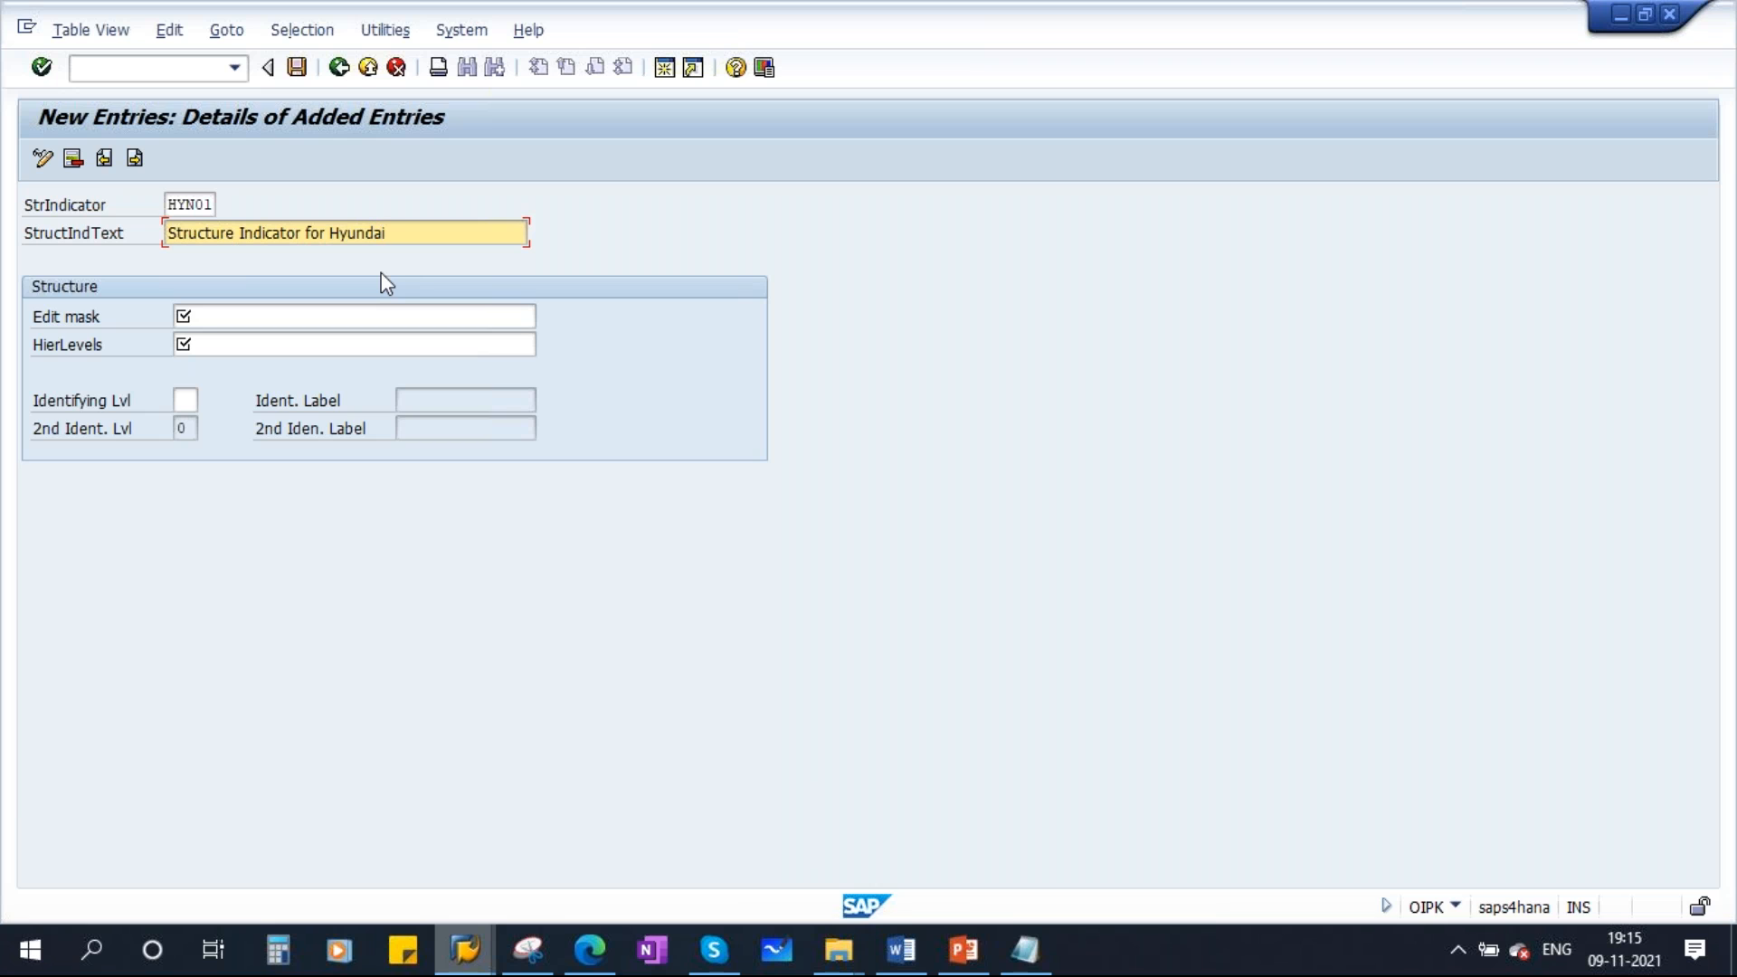
key(Caps_Lock)
text(A)
key(Caps_Lock)
text(uo)
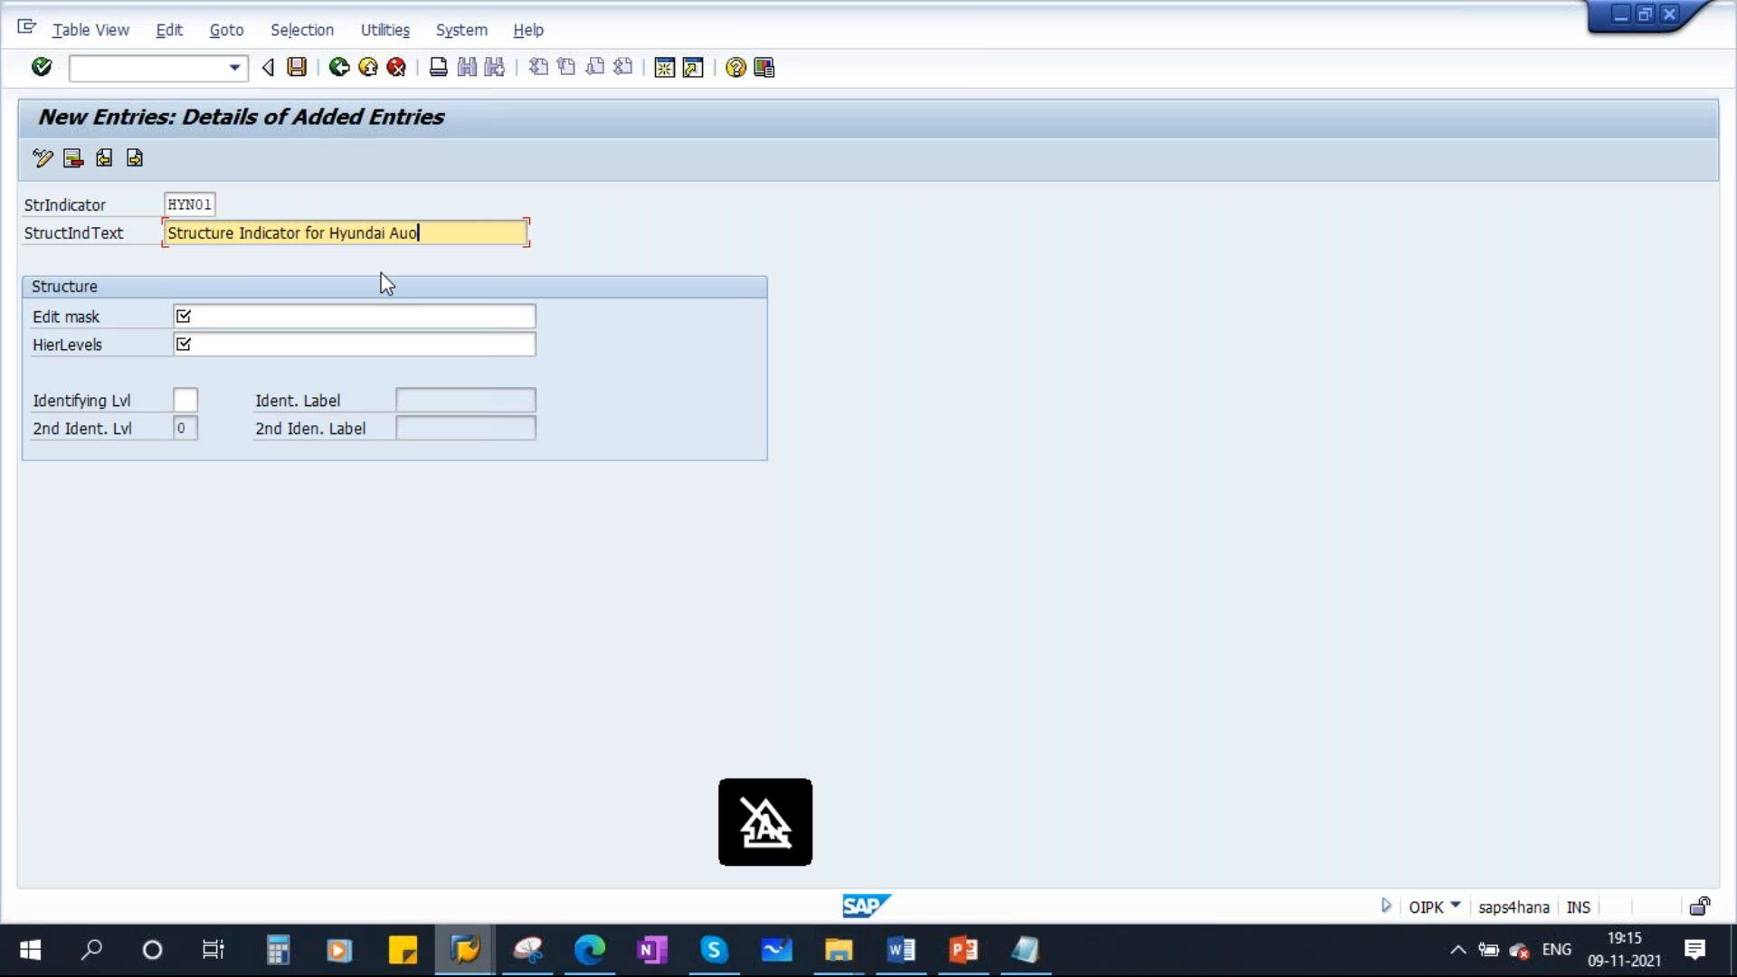
text(tomobi)
key(BackSpace)
key(BackSpace)
key(BackSpace)
key(BackSpace)
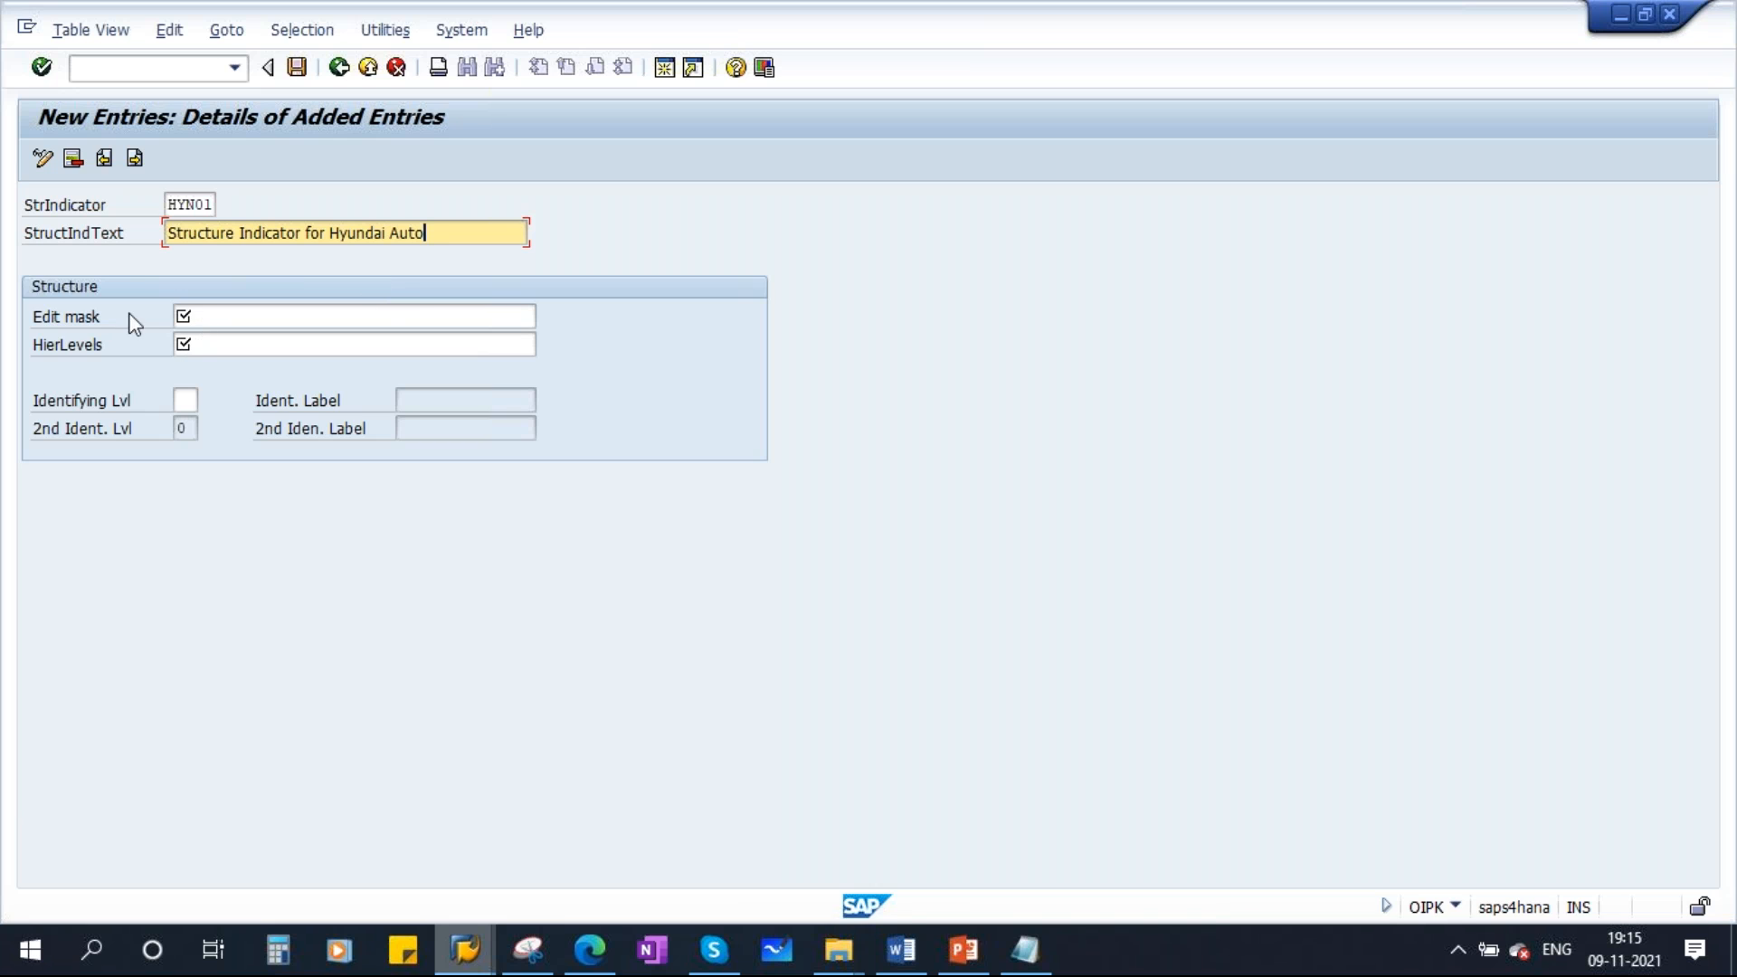
Switch to the Notepad notes, remove the spaces around the mask's first hyphen and align level number 2 under the end of its block
click(214, 316)
click(206, 344)
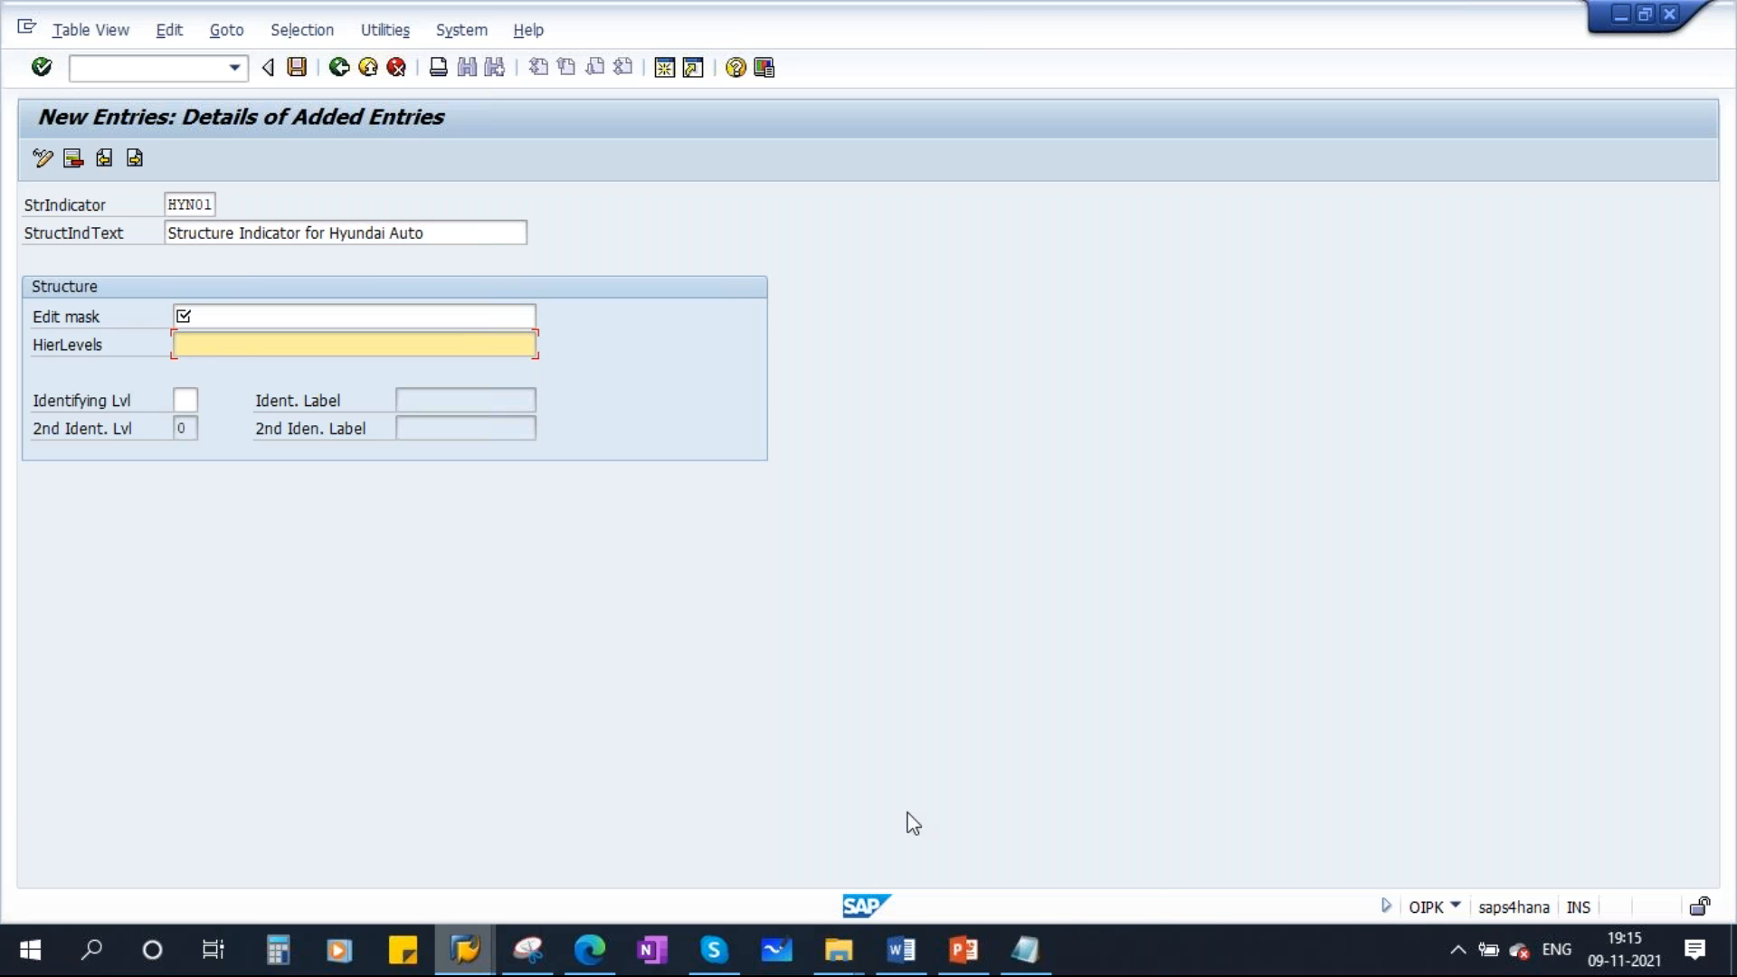
click(1025, 950)
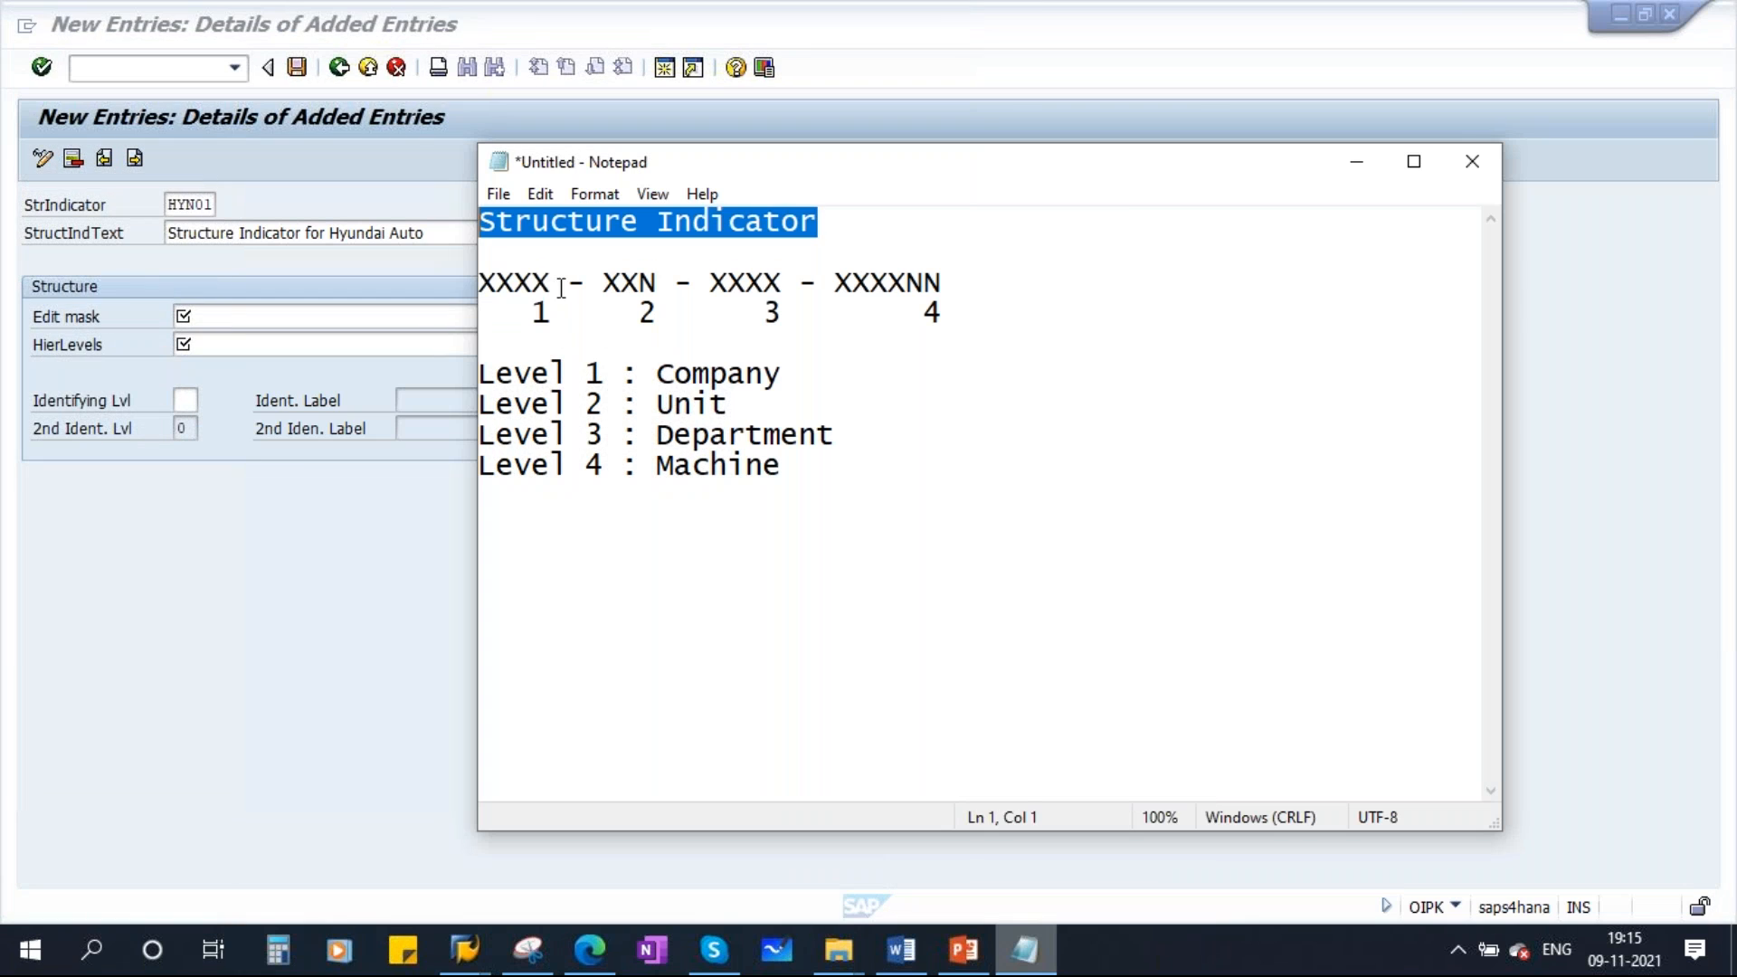
drag(561, 287, 496, 285)
drag(945, 284, 477, 283)
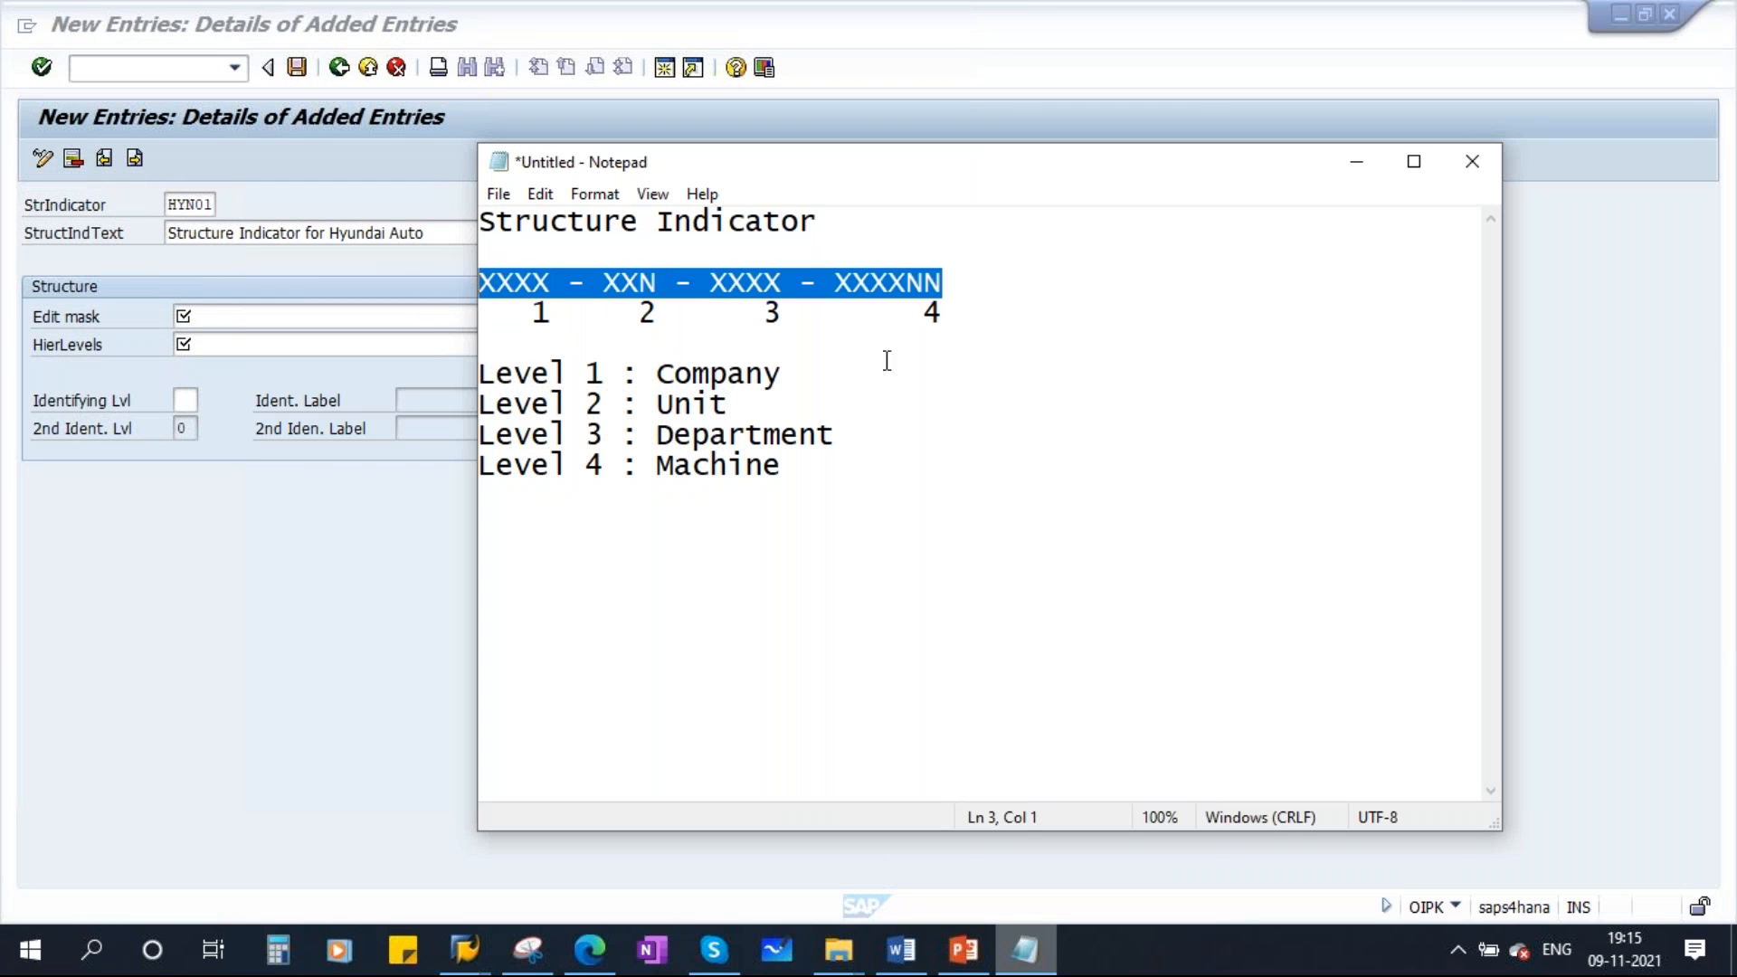
drag(950, 312, 523, 312)
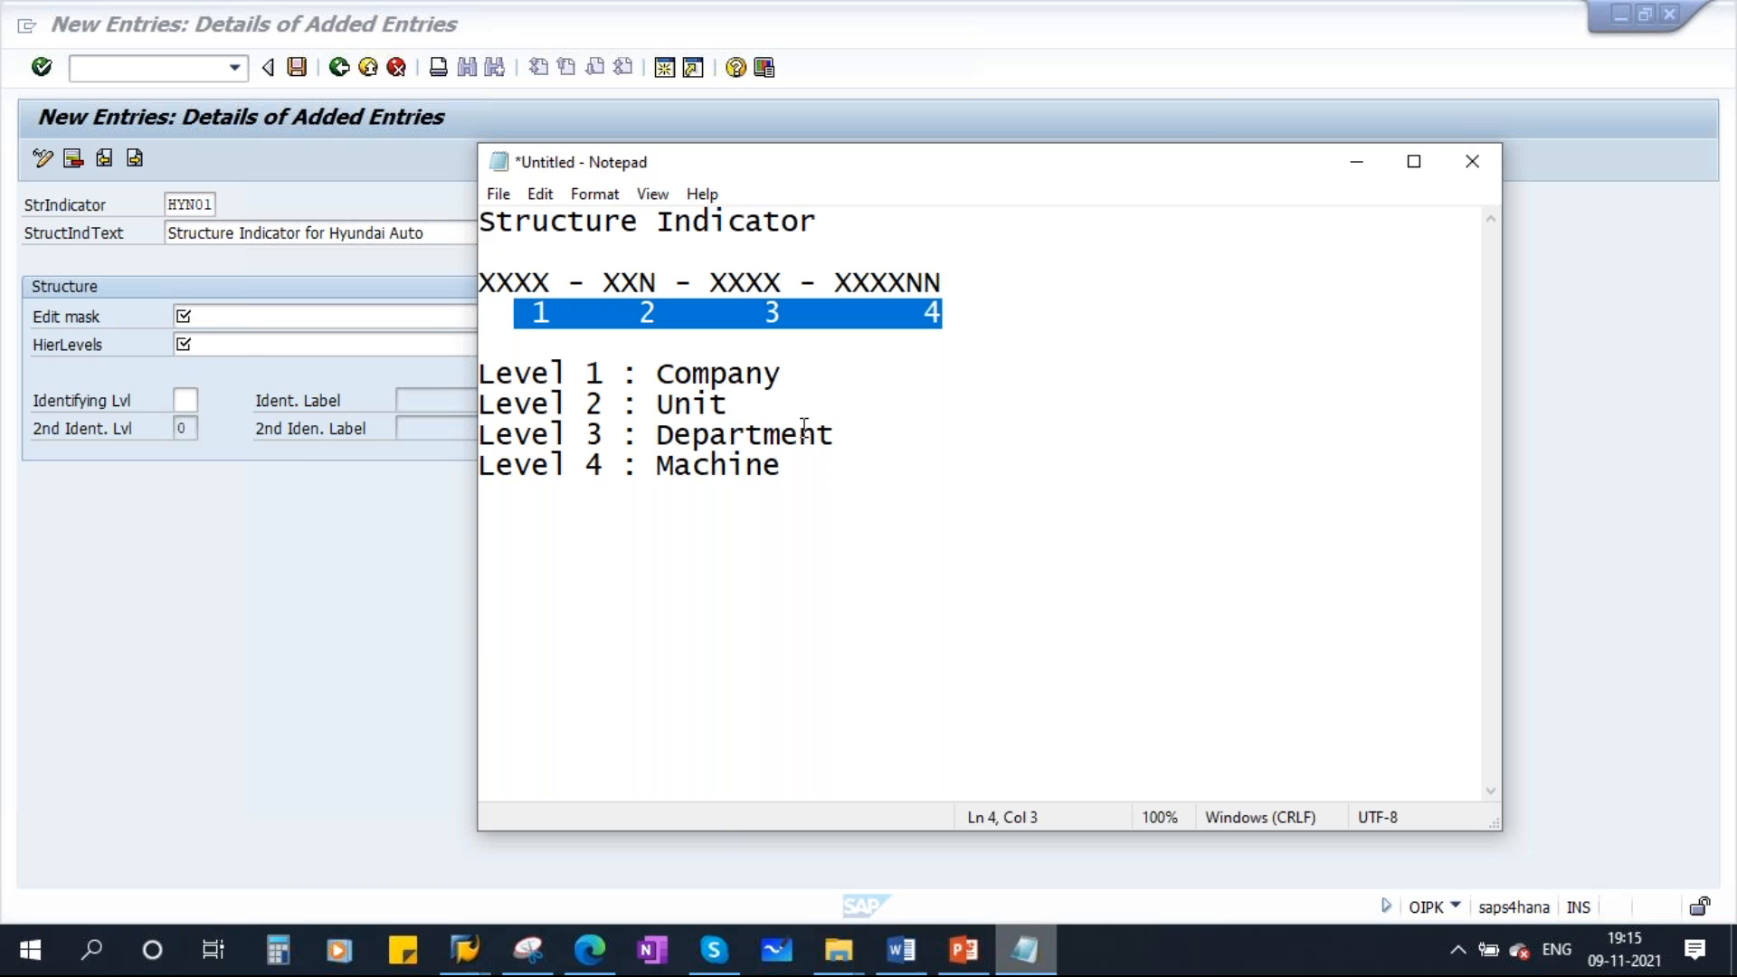
click(546, 285)
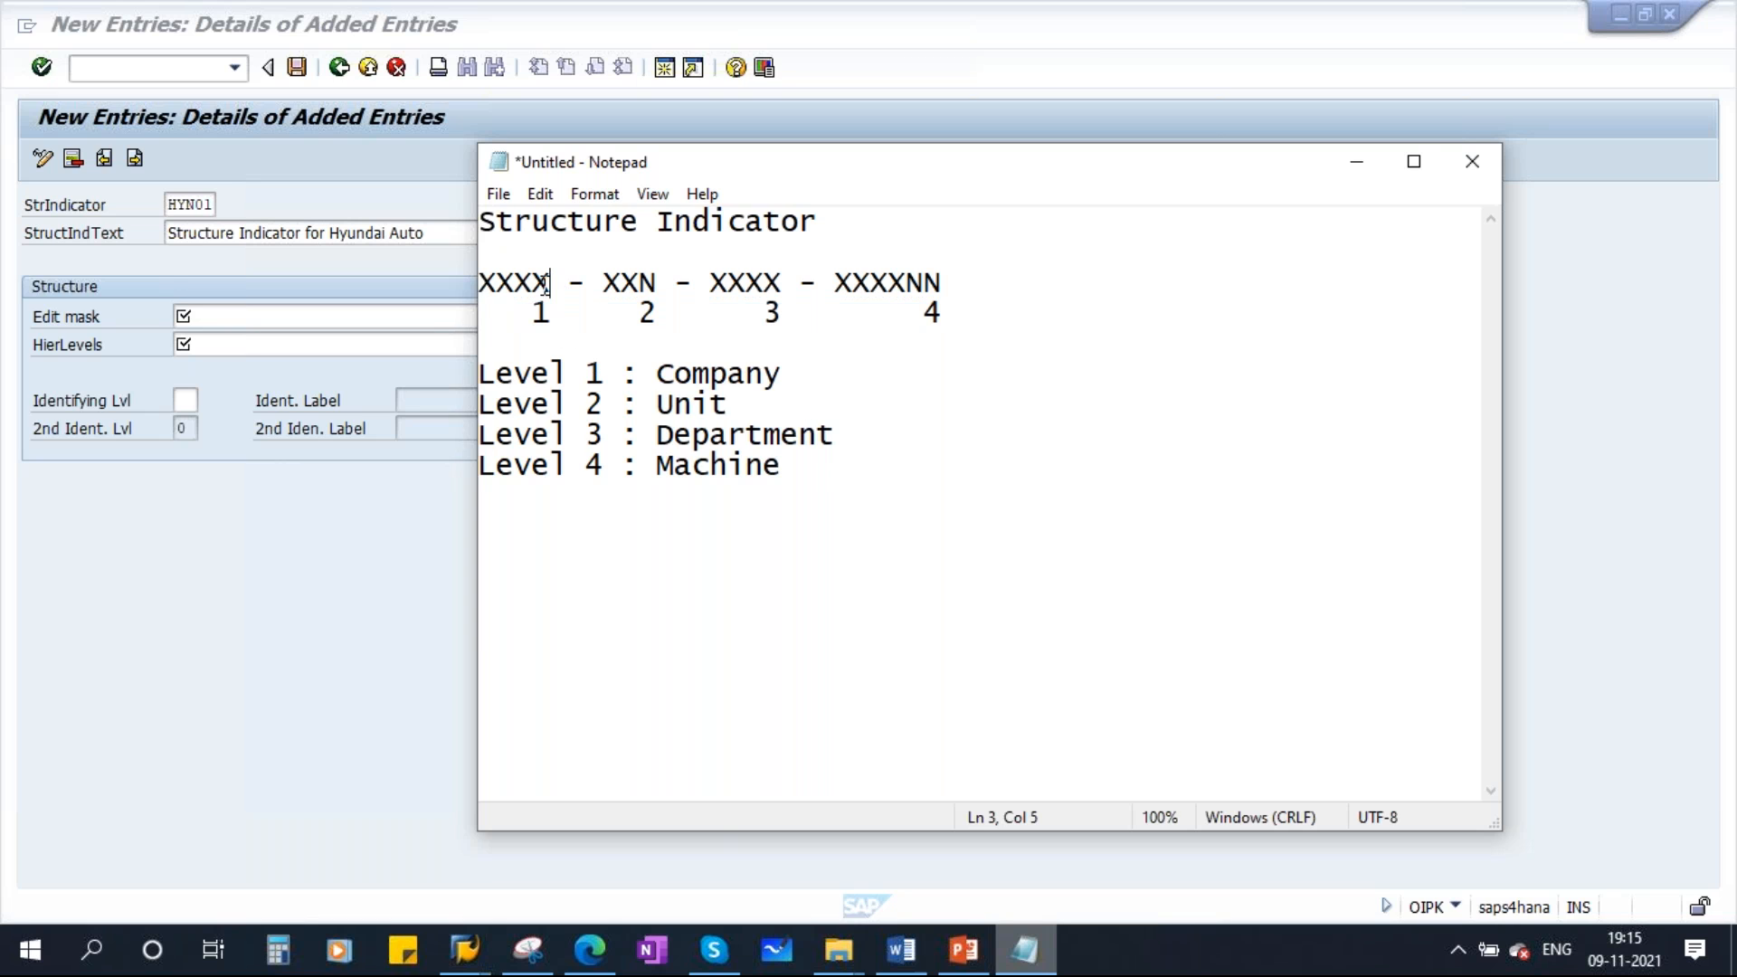
key(Delete)
key(Right)
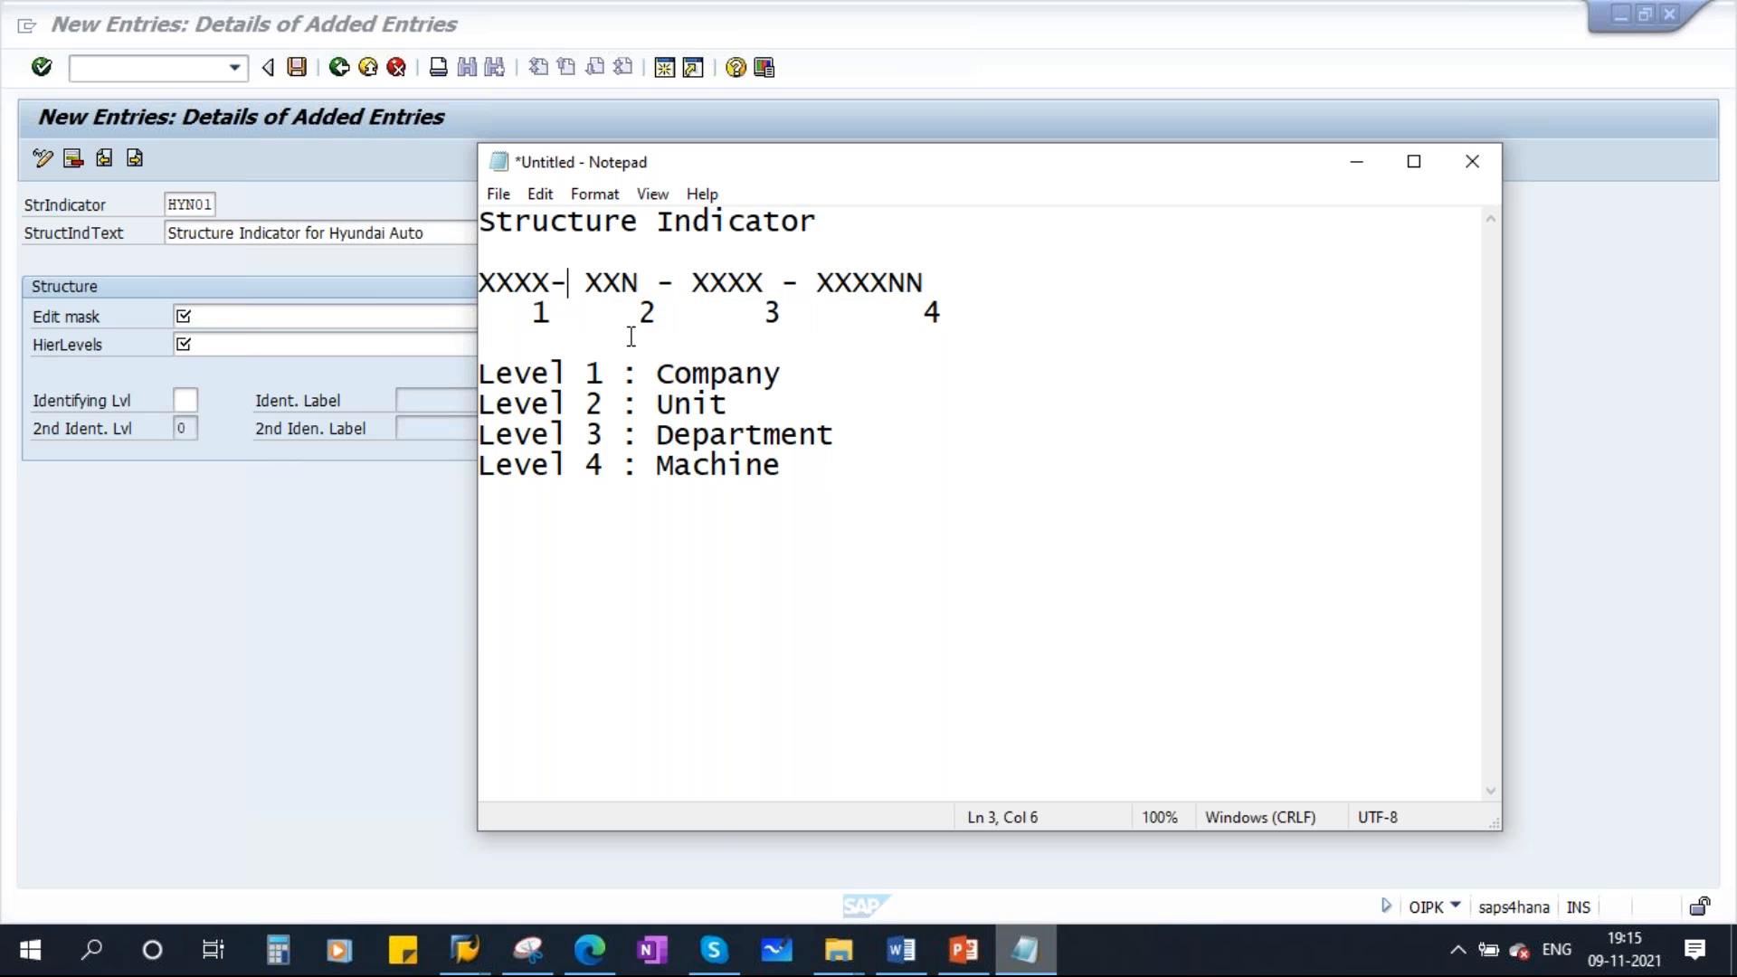
key(Delete)
key(Down)
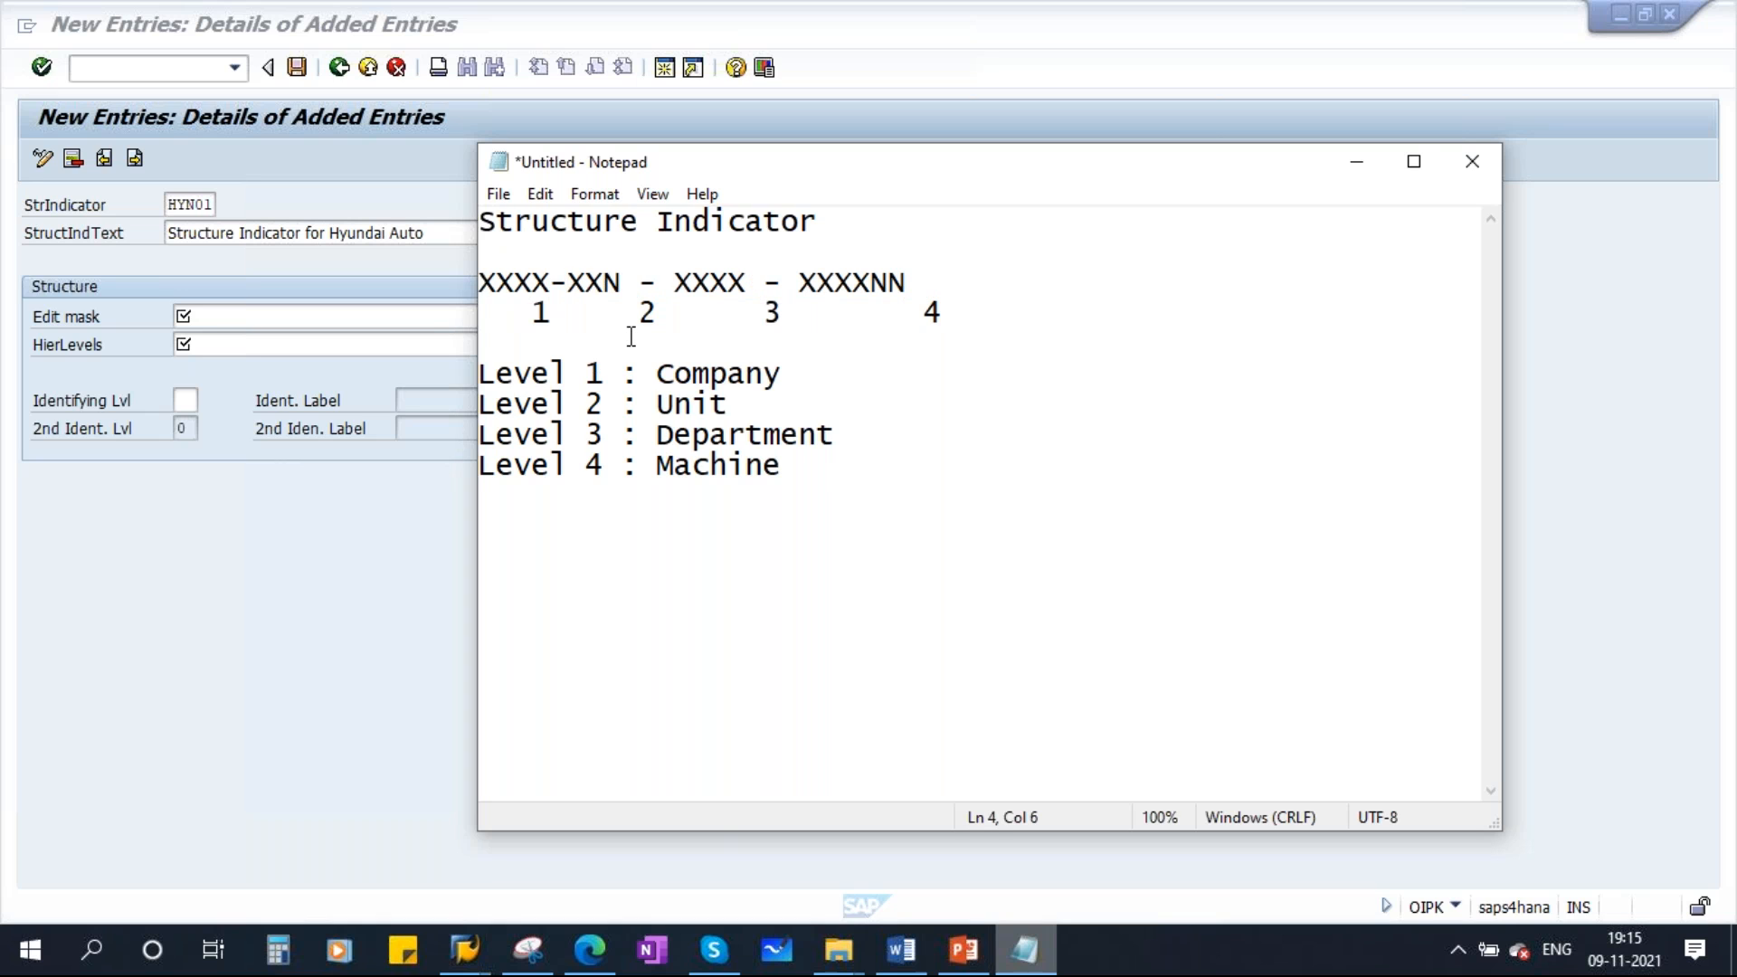
key(Delete)
key(Delete)
key(Right)
key(Right)
key(Right)
Remove the spaces around the second and third hyphens so the mask line reads XXXX-XXN-XXXX-XXXXNN
key(Up)
key(Delete)
key(Right)
key(Delete)
key(Right)
key(Right)
key(Right)
key(Right)
key(Delete)
key(Right)
key(Delete)
Delete the extra spaces before level numbers 3 and 4 so each aligns with the last character of its mask block
key(Down)
key(Left)
key(Left)
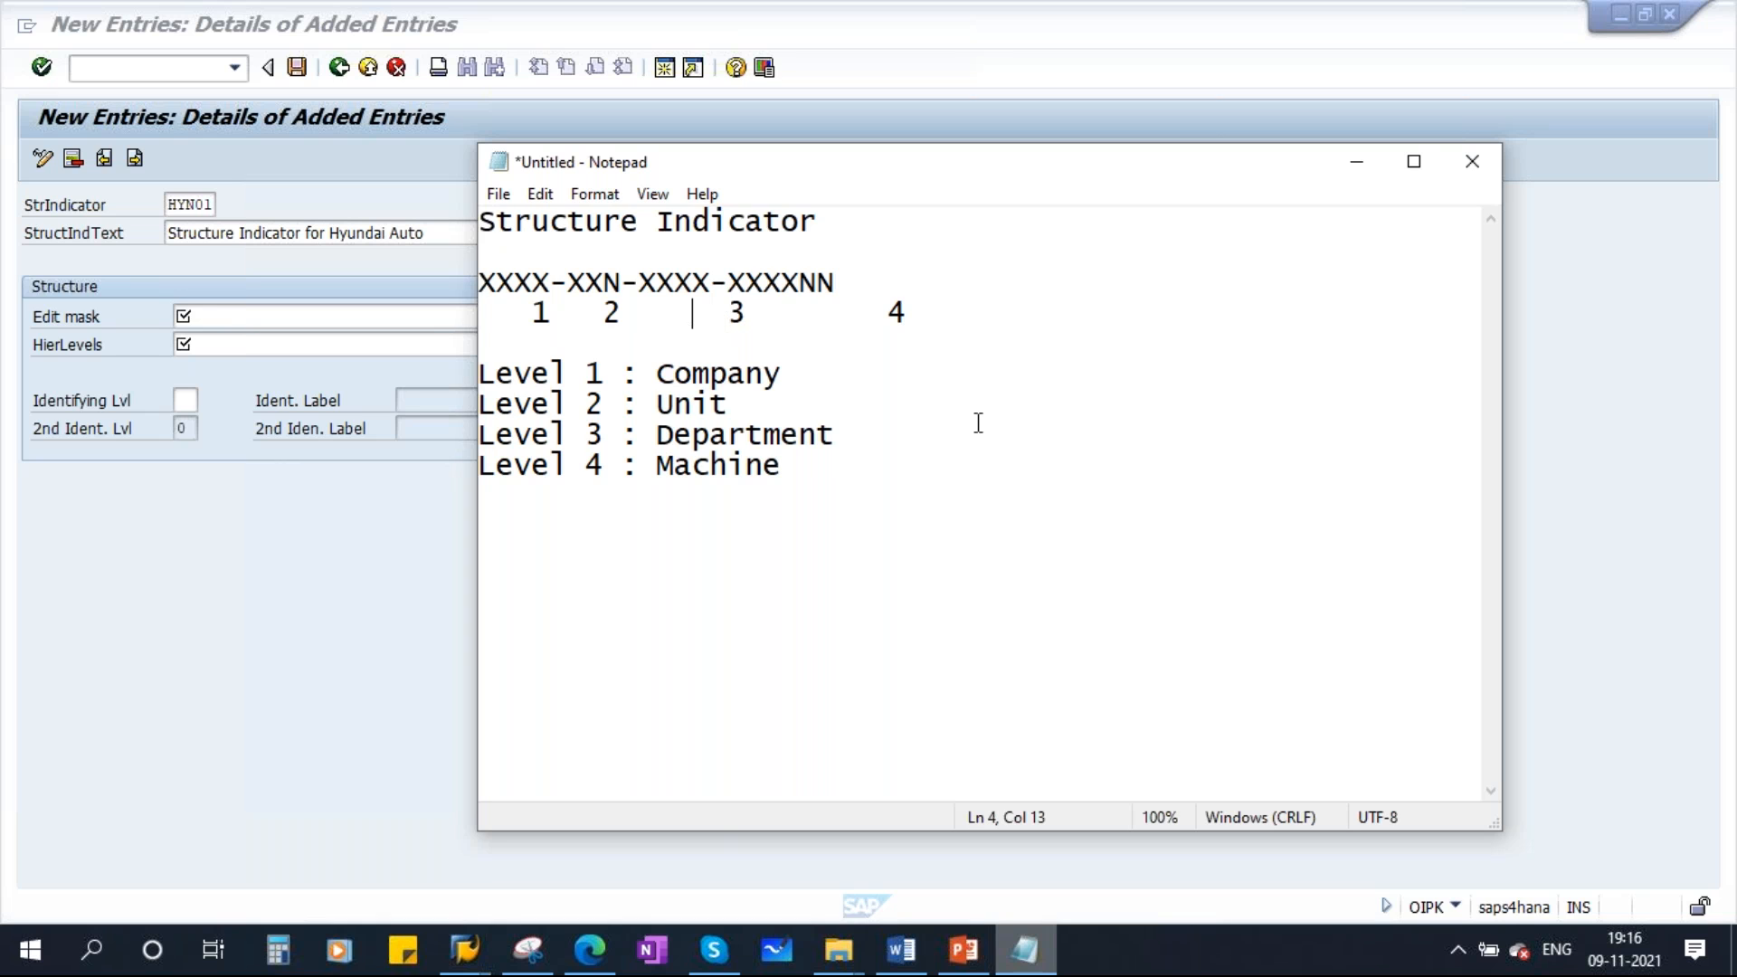
key(Delete)
key(Delete)
click(805, 311)
key(Delete)
key(Delete)
Copy the mask XXXX-XXN-XXXX-XXXXNN from Notepad into the edit mask of the HYN01 entry in SAP
drag(849, 284, 445, 277)
key(ctrl+c)
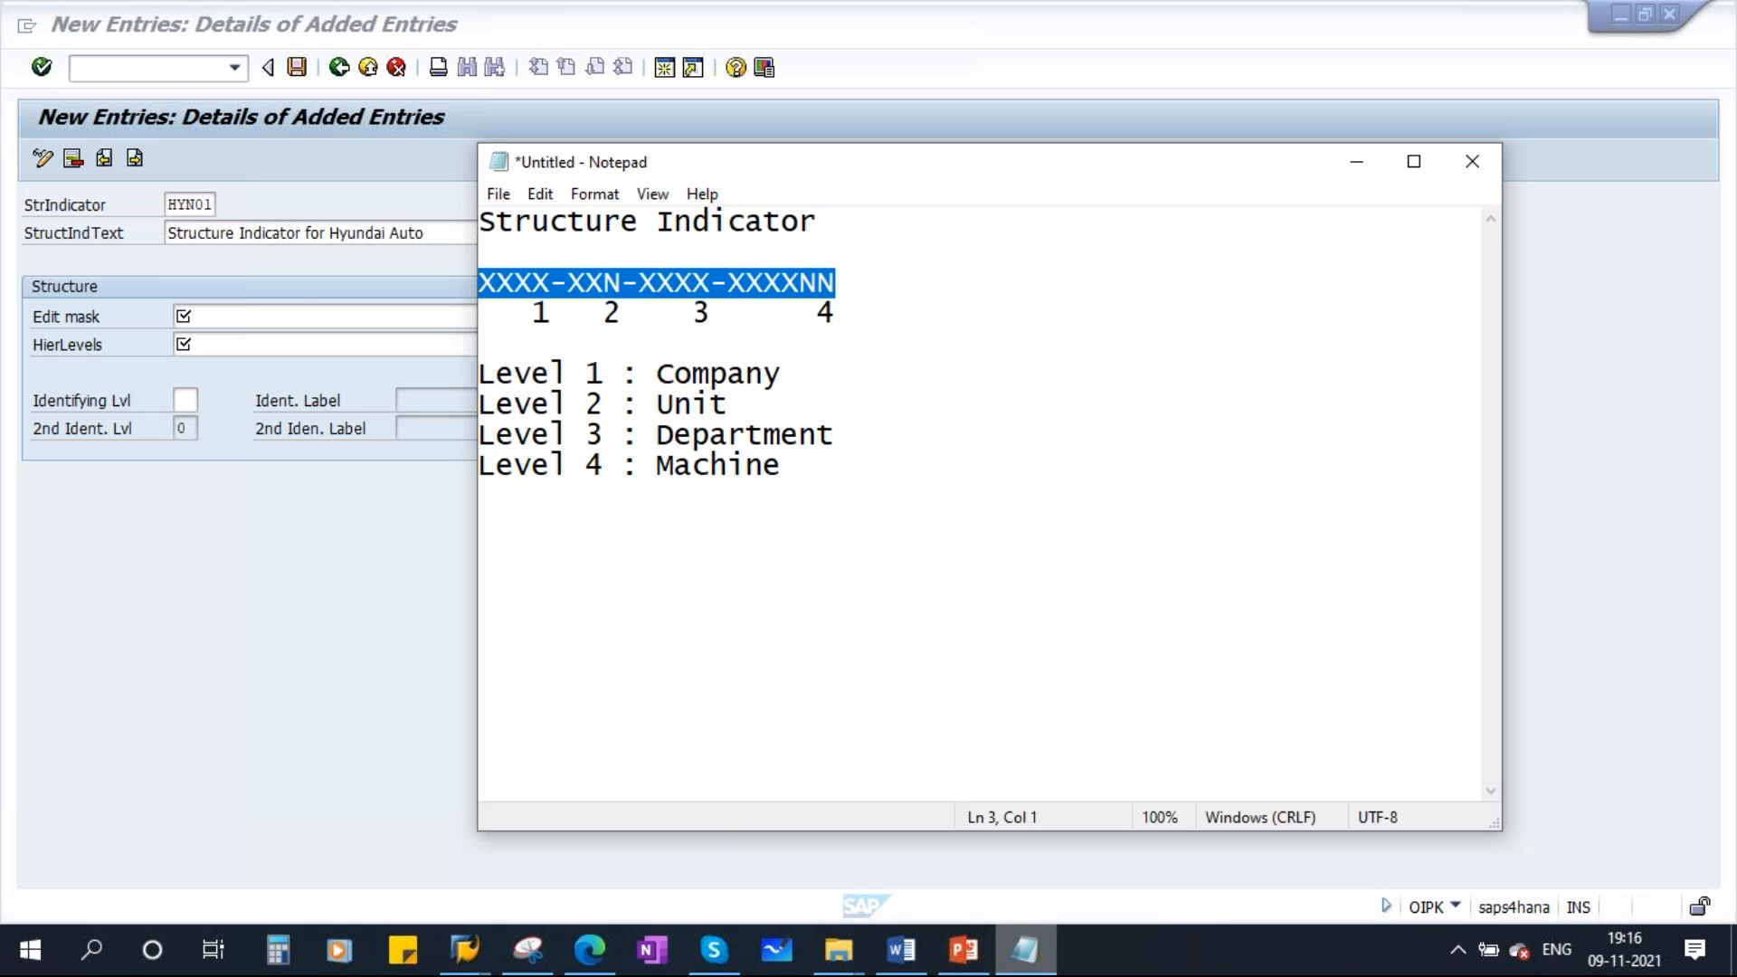
click(215, 317)
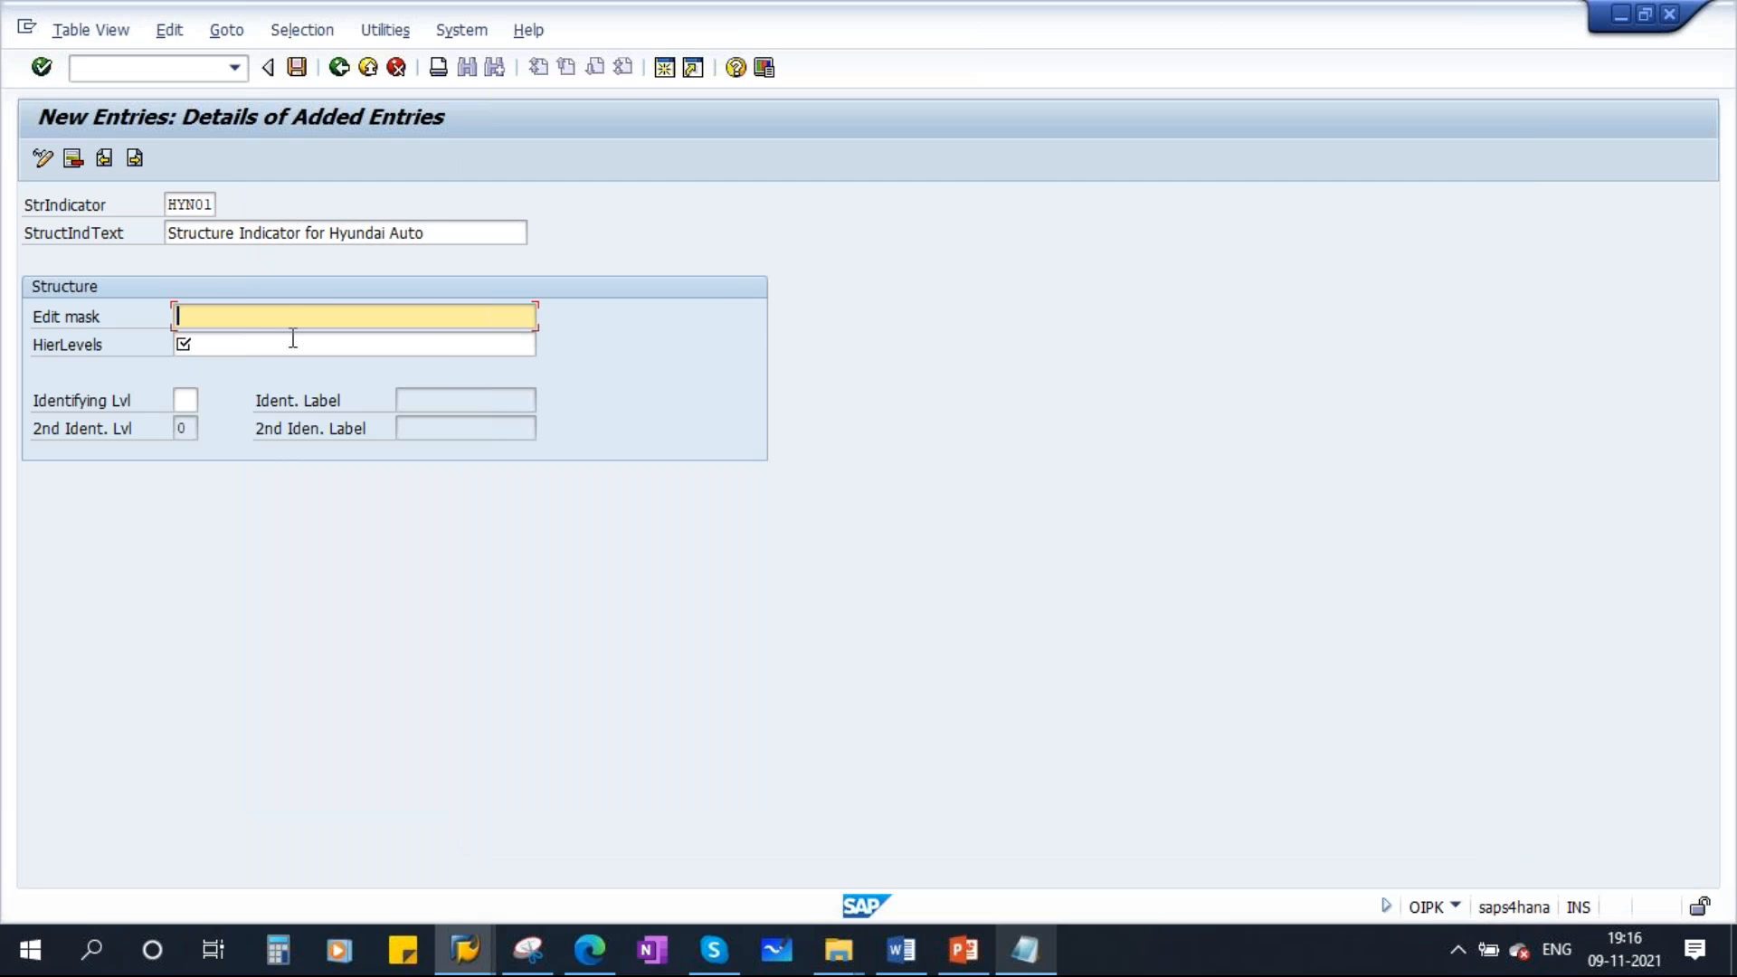
key(ctrl+v)
Enter hierarchy levels 1, 2, 3 and 4, each aligned under the last character of its edit mask block, and validate the entry
click(204, 343)
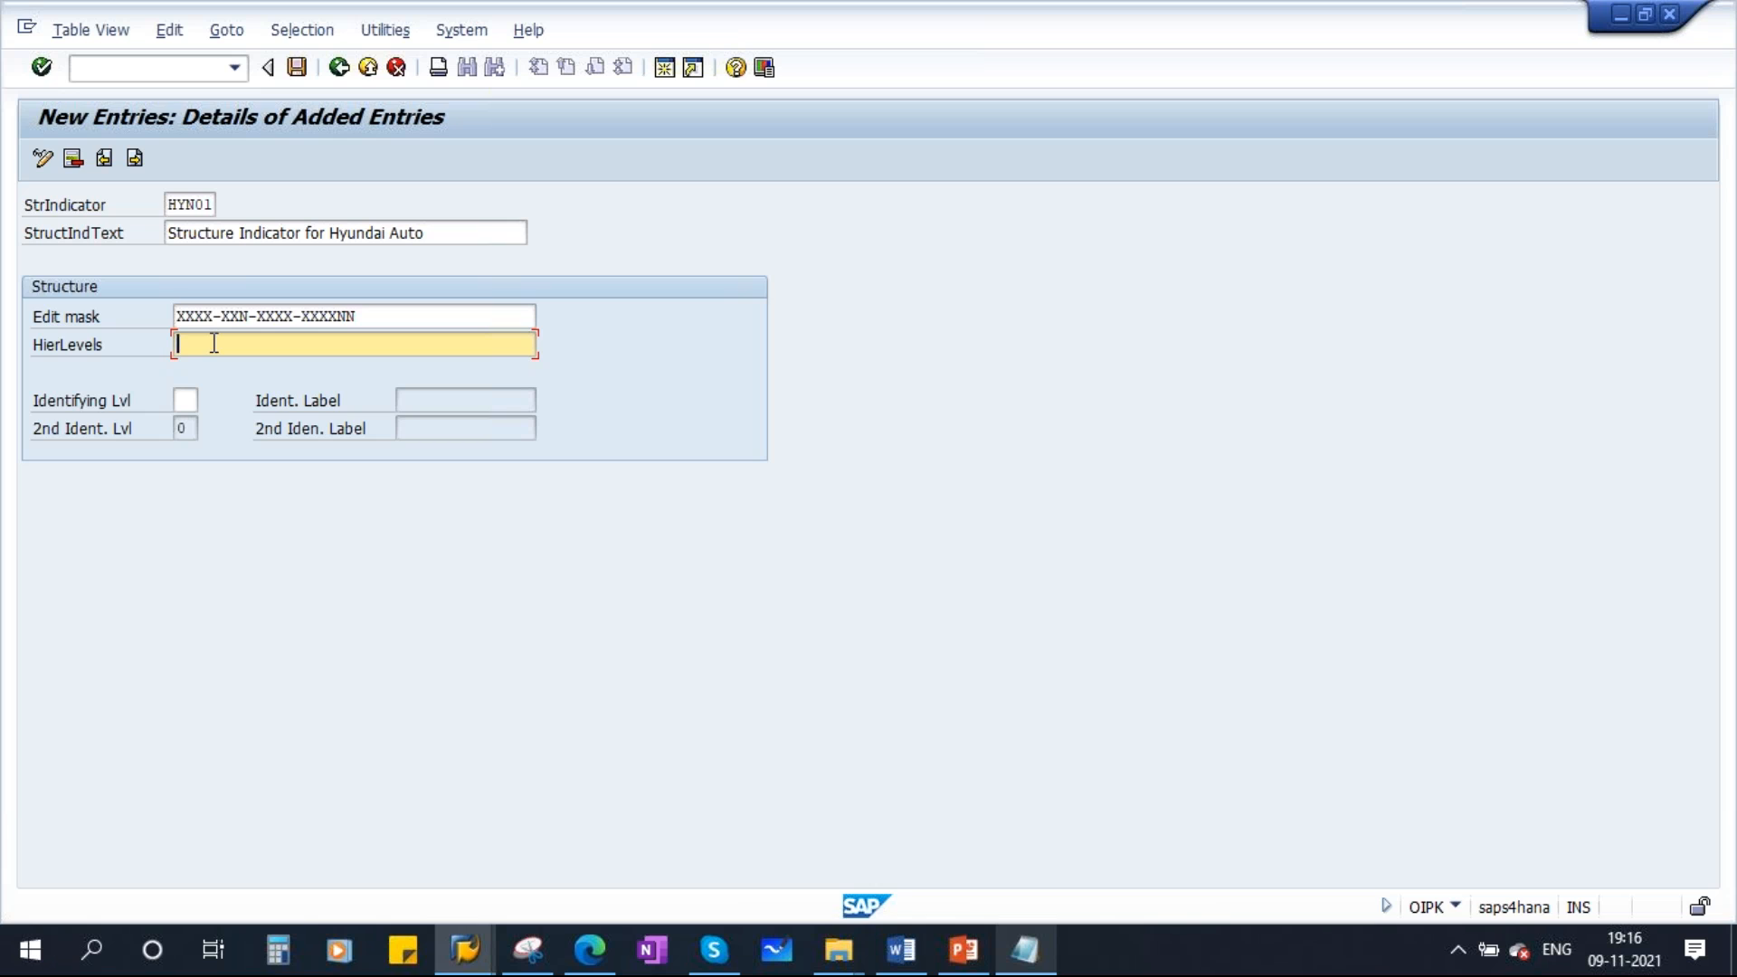
text(1   2    3      4)
key(Return)
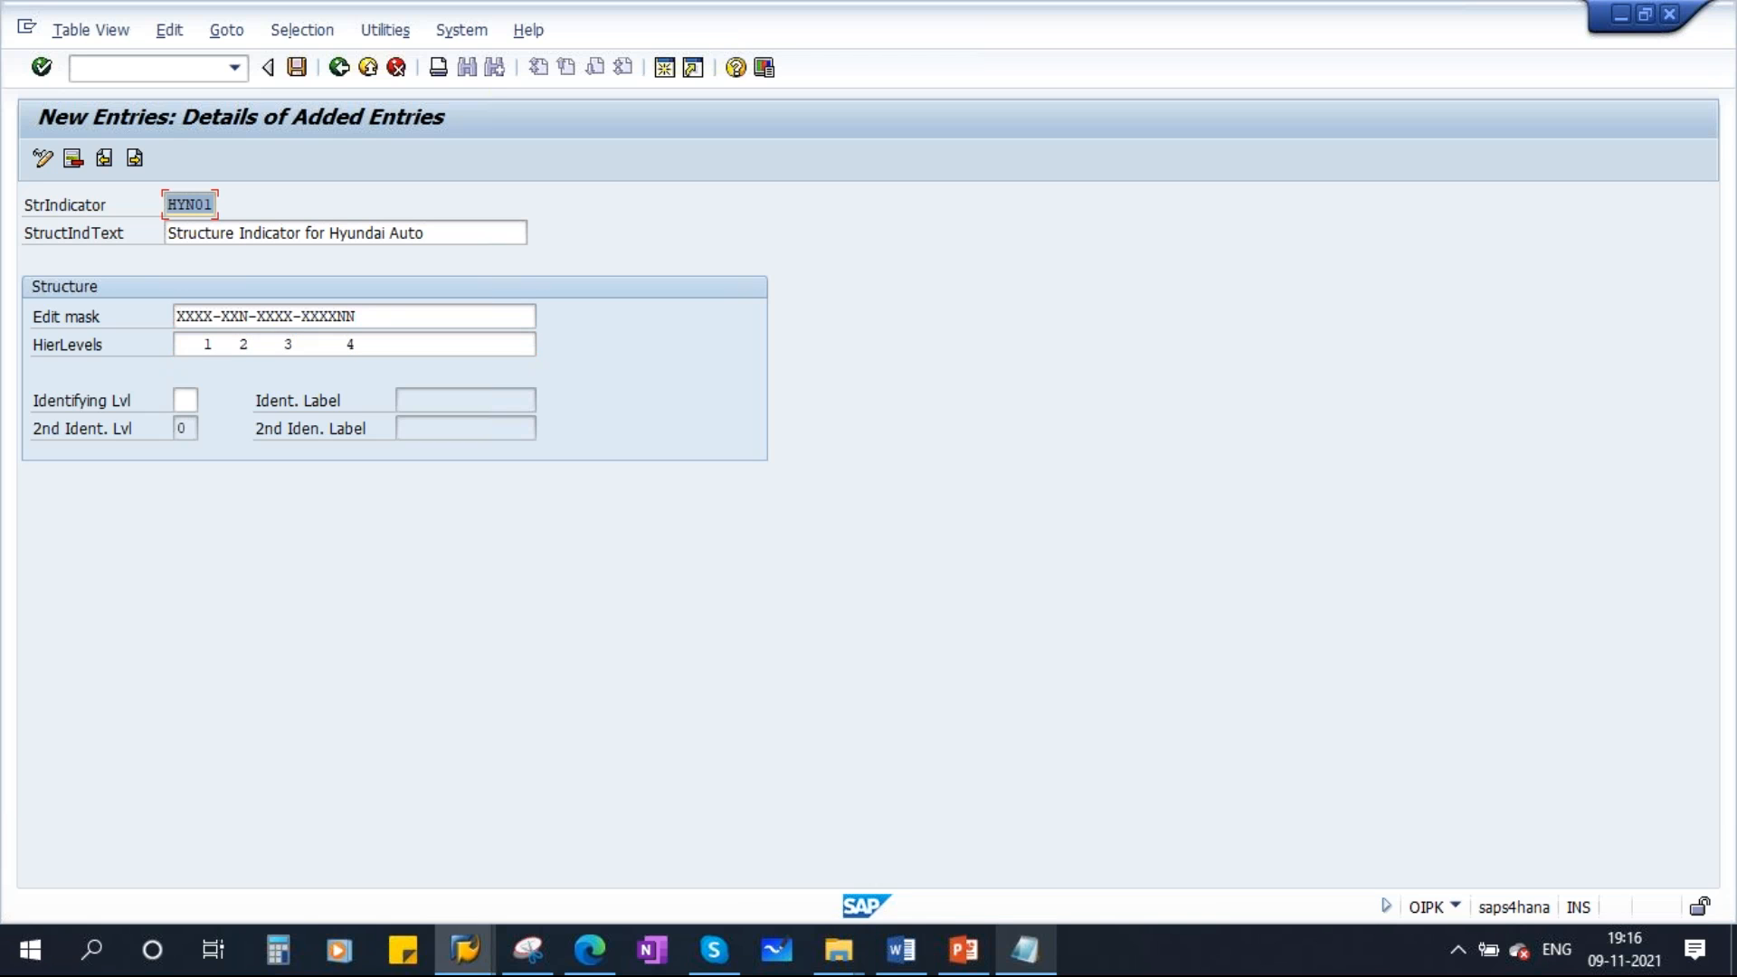
Check the edit mask against its hierarchy levels and save the new structure indicator
double_click(372, 317)
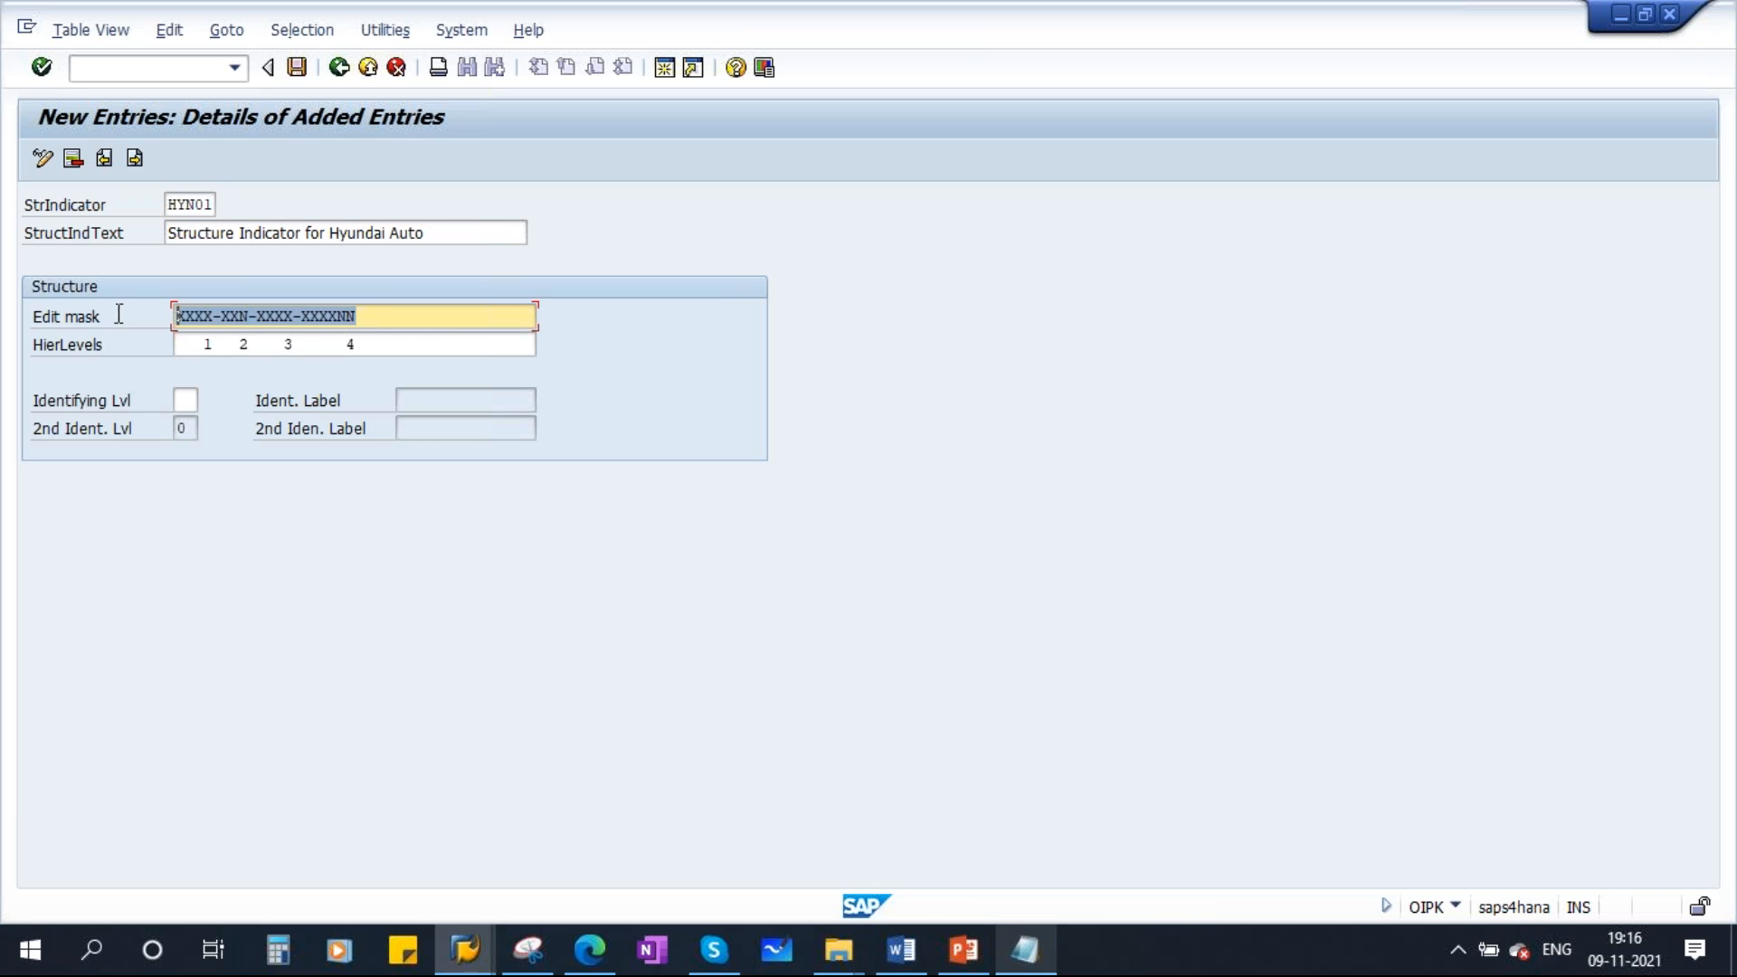
double_click(209, 345)
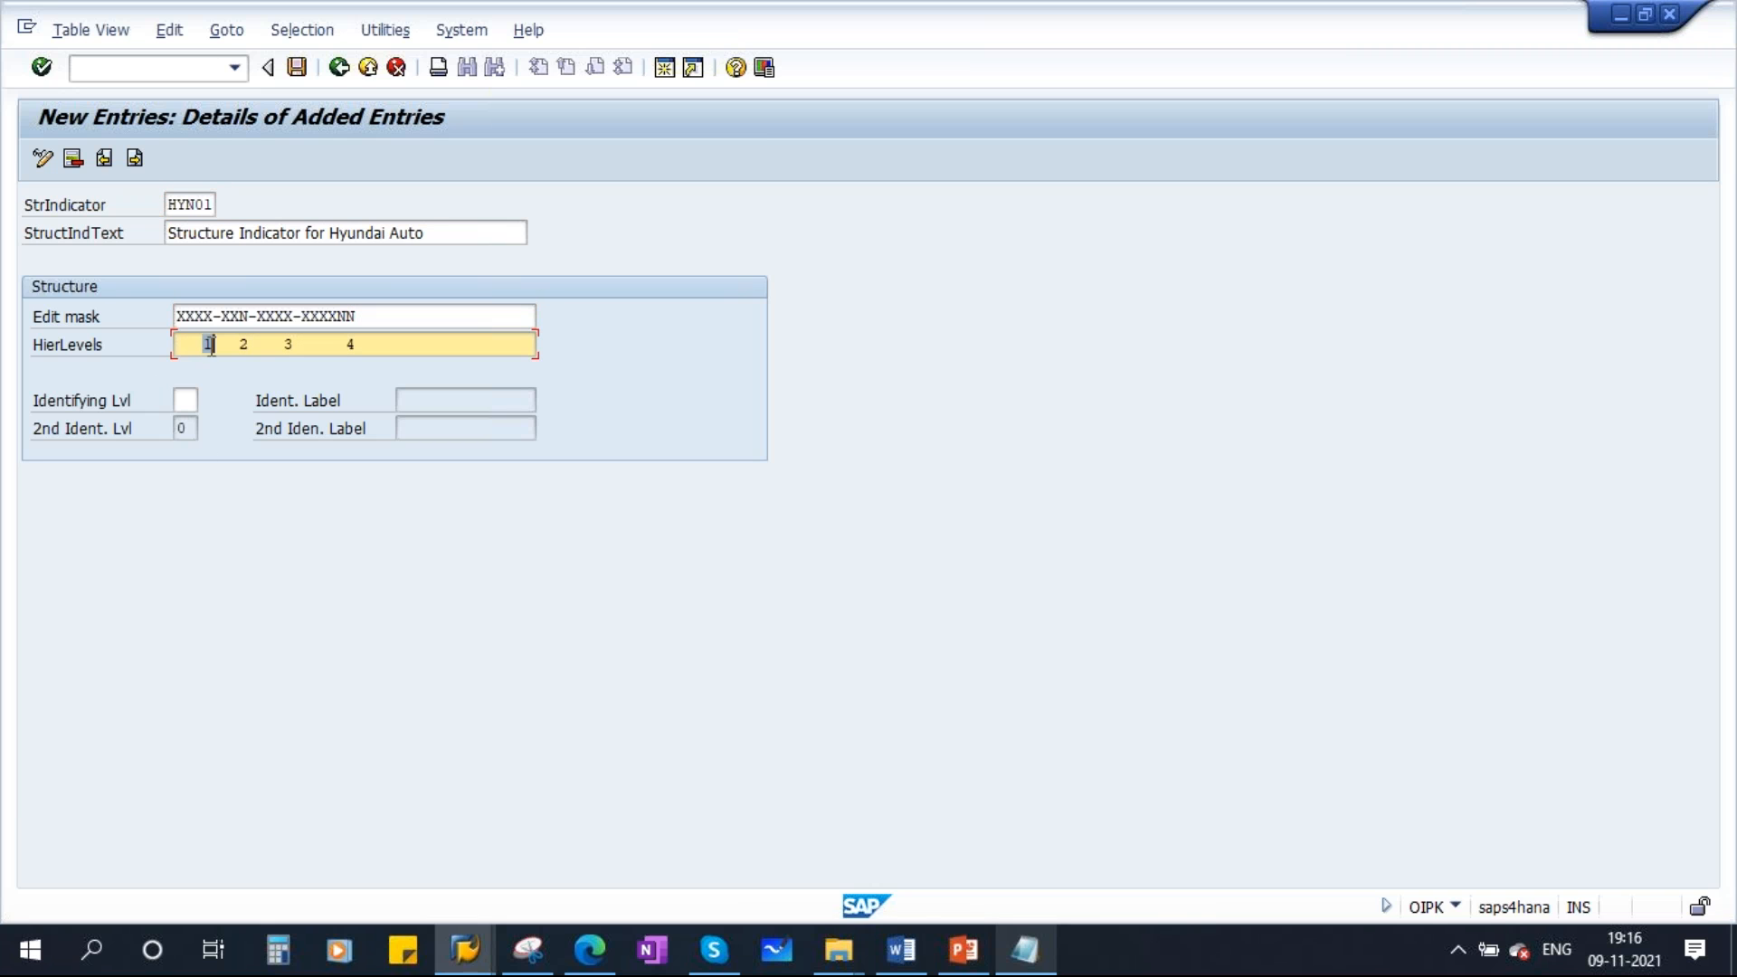
drag(213, 318, 155, 318)
click(213, 346)
click(291, 72)
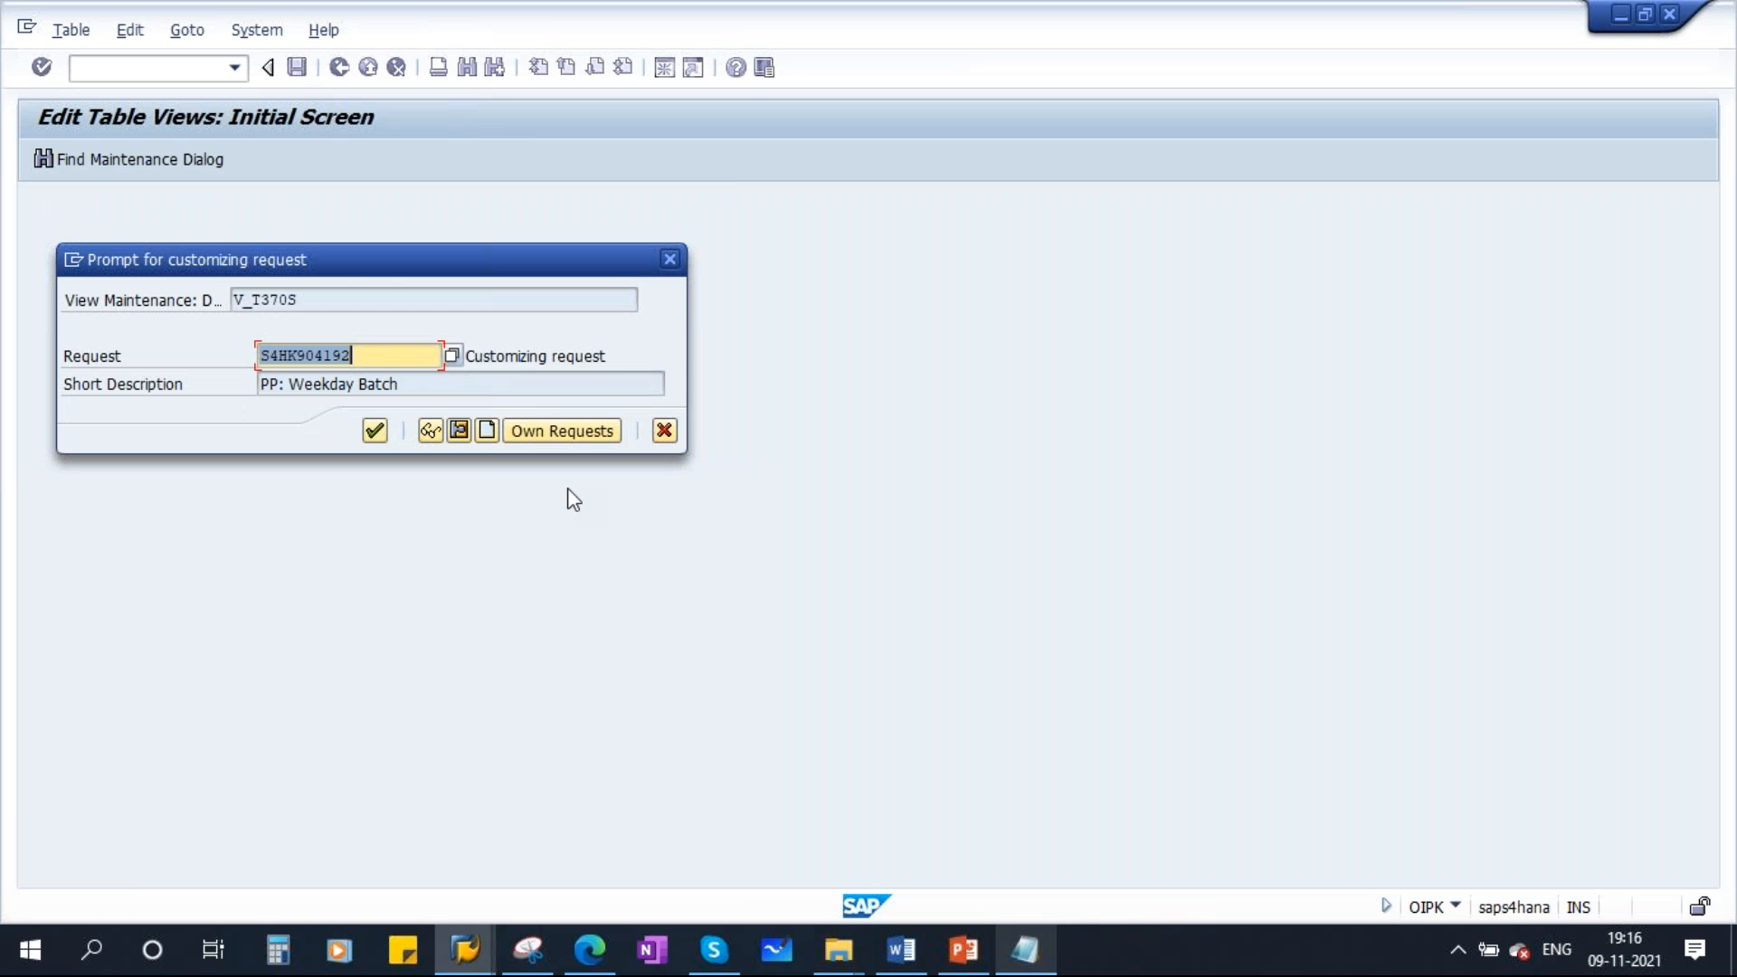
Create a new customizing request with the short description "PM: Weekday Batch" for the saved change
drag(345, 260, 518, 378)
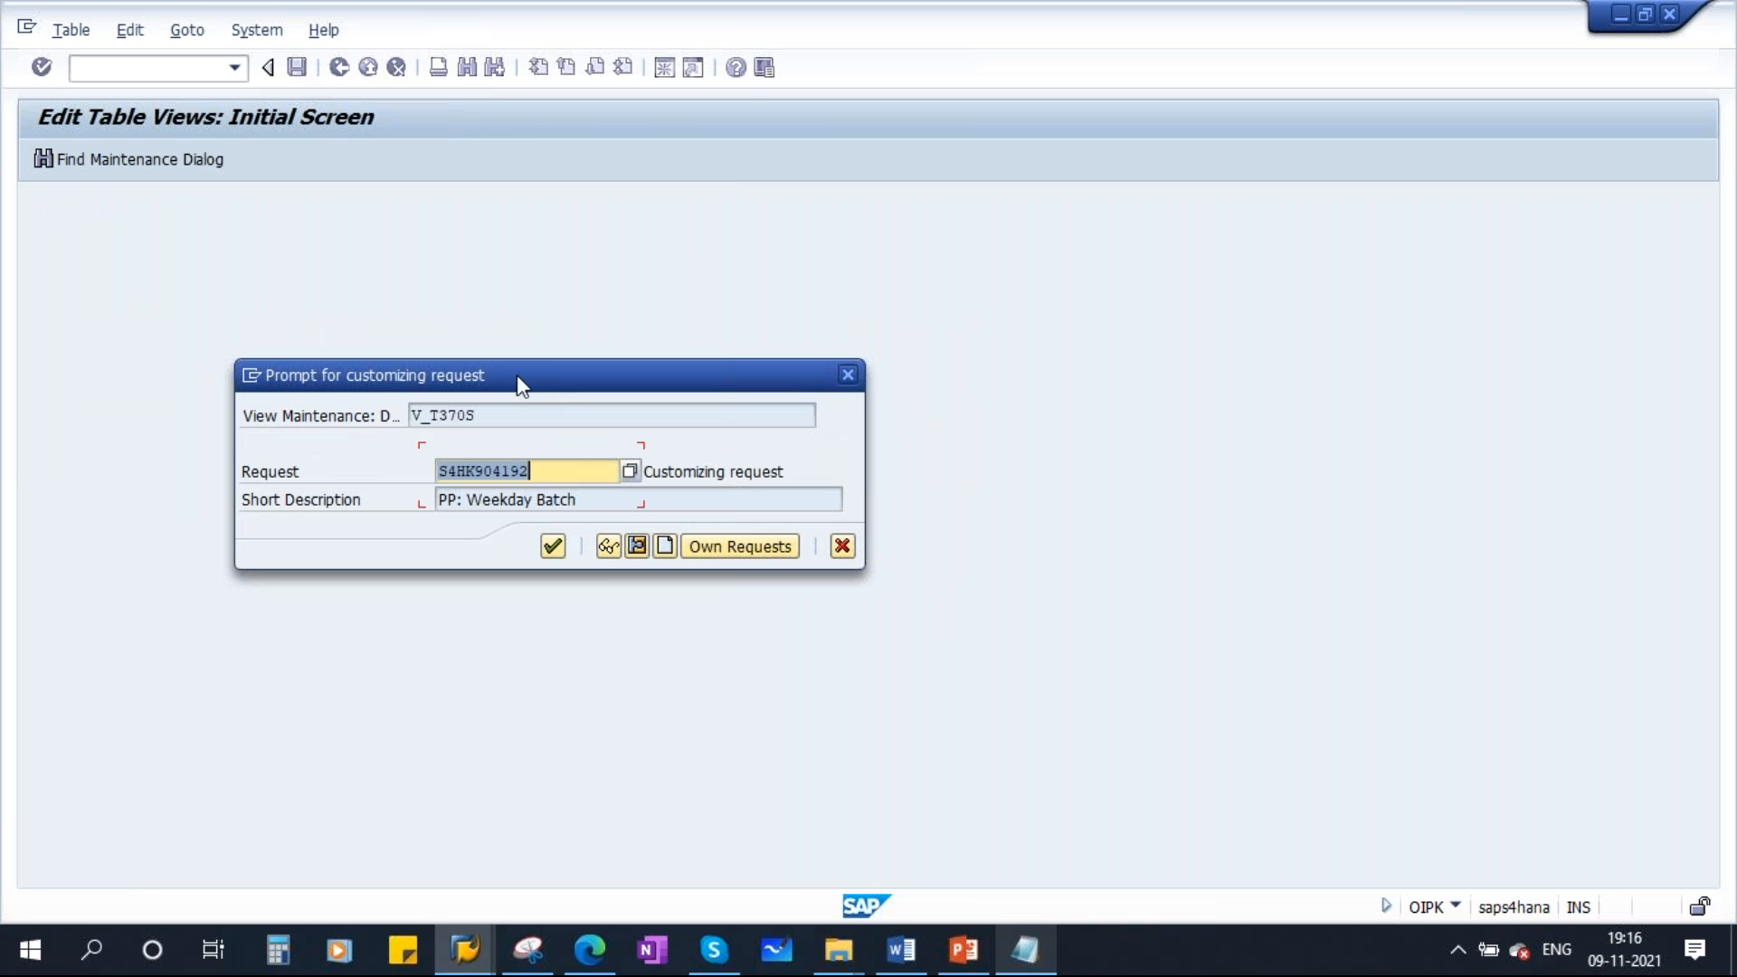
click(666, 546)
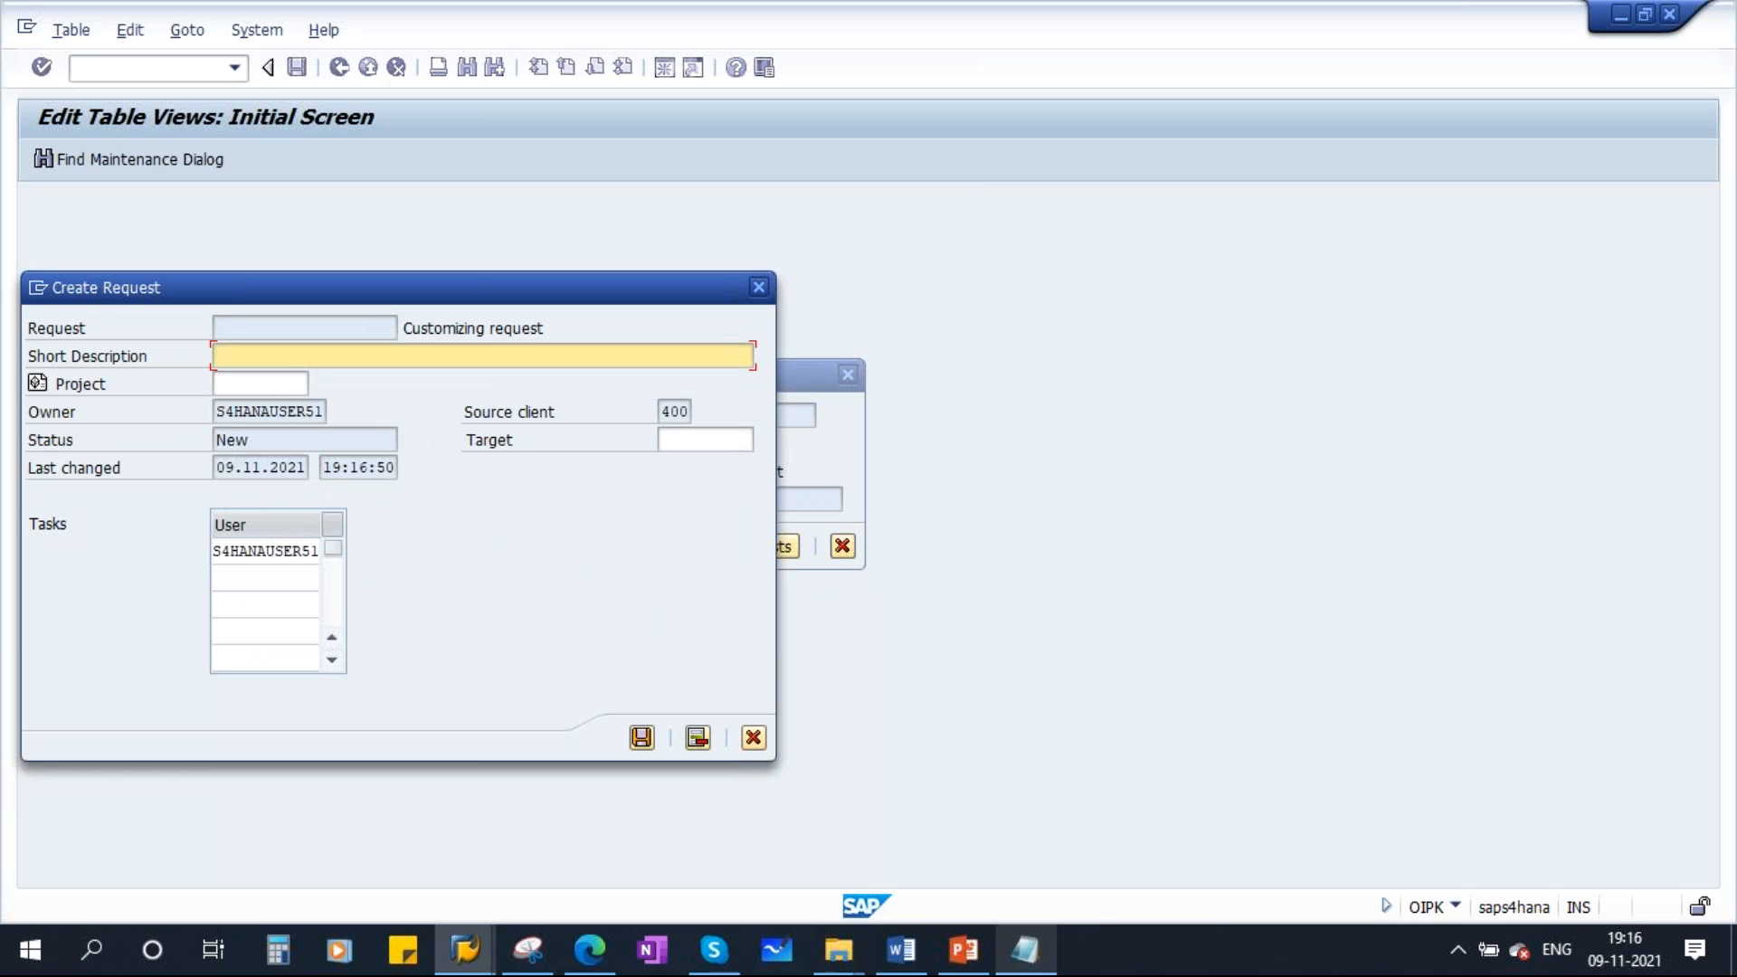
key(Caps_Lock)
text(PM: W)
key(Caps_Lock)
text(eekday)
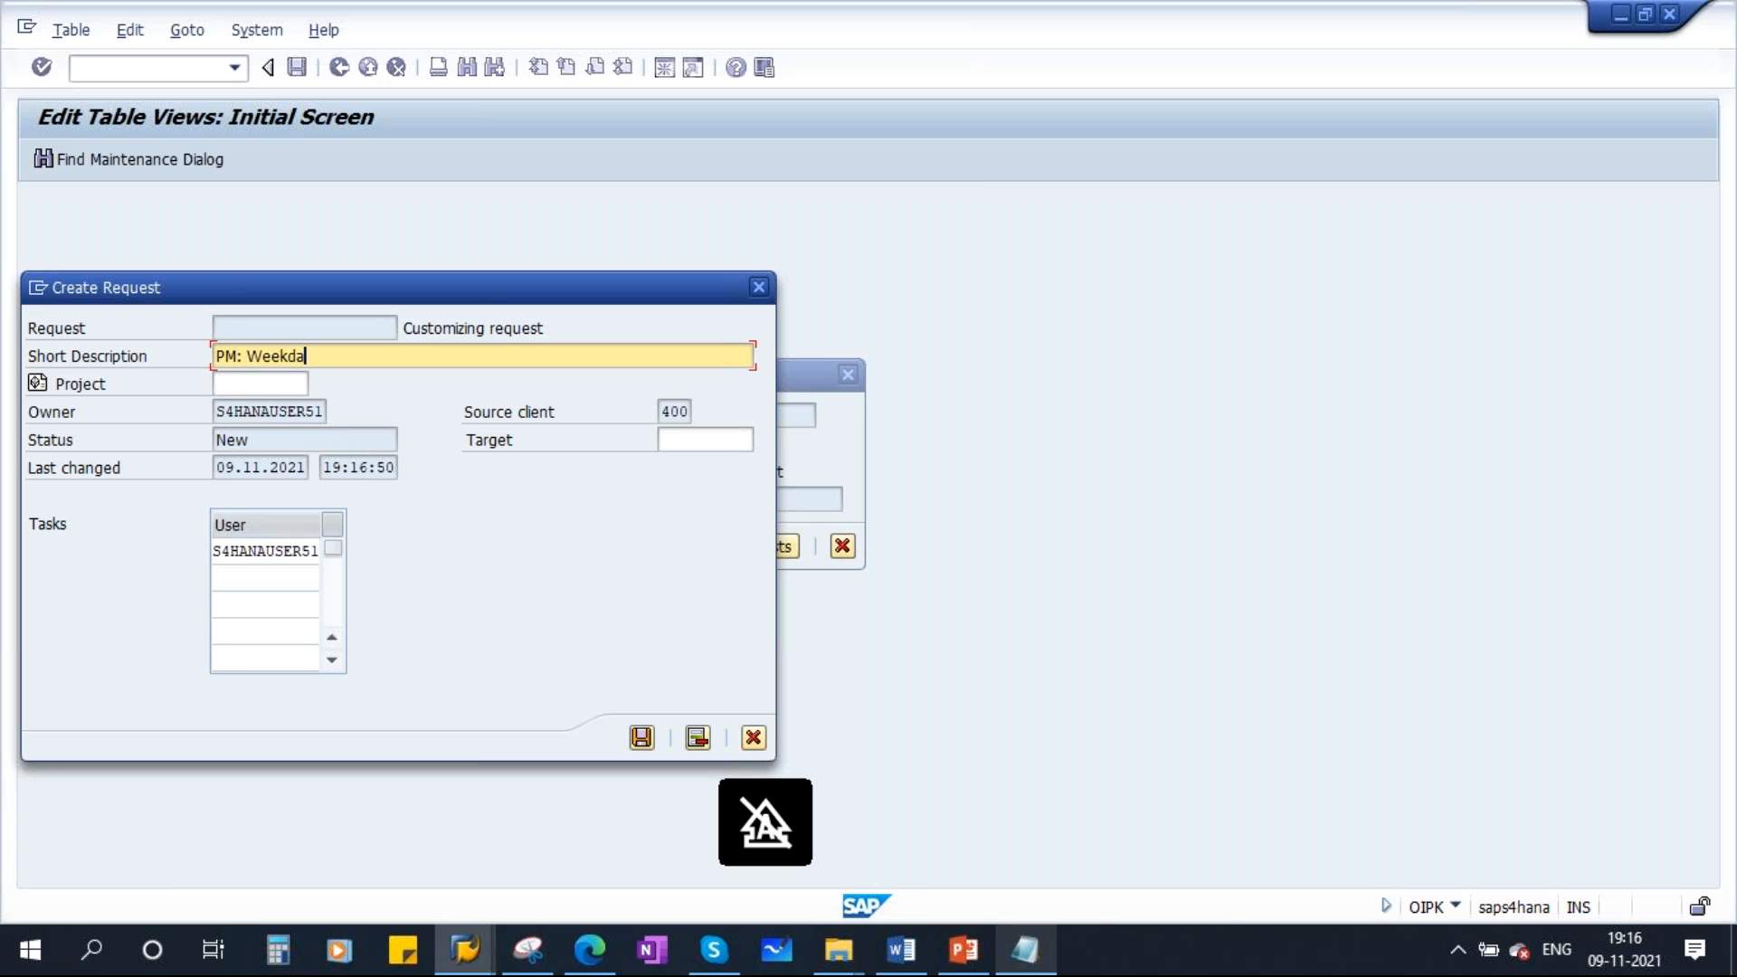
key(Caps_Lock)
text(B)
key(Caps_Lock)
text(atch)
click(642, 737)
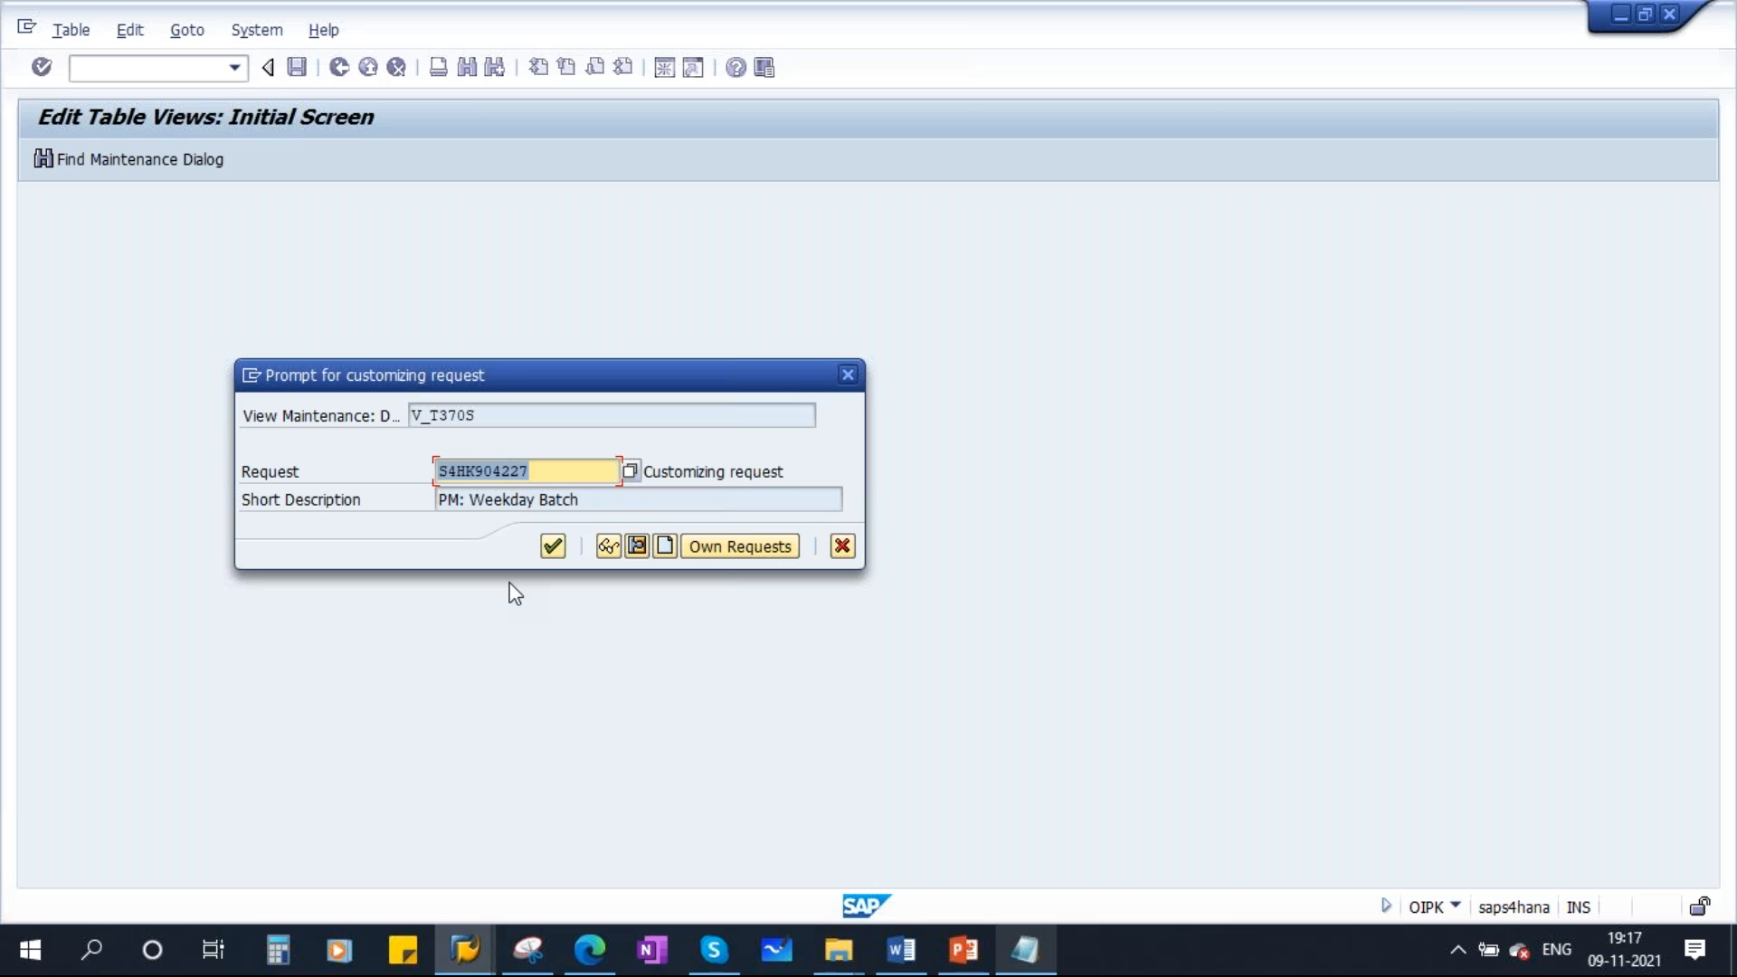
Confirm the customizing request to save the HYN01 structure indicator, and highlight its indicator key
click(551, 547)
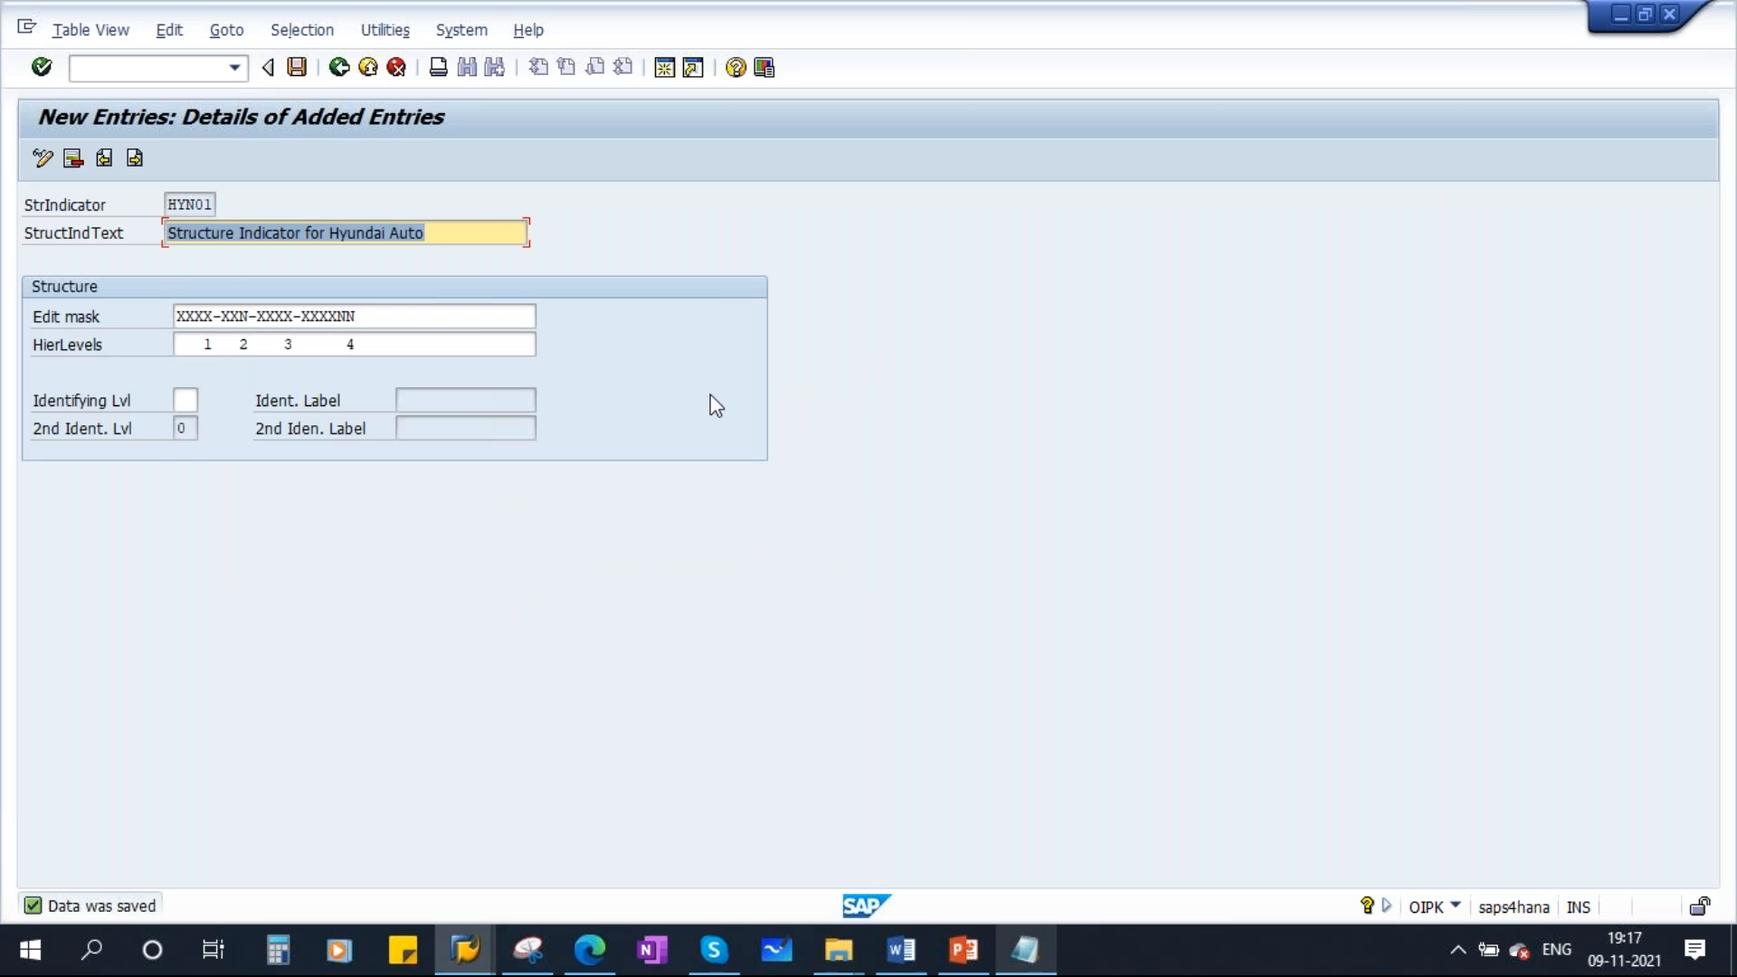
drag(176, 207, 270, 218)
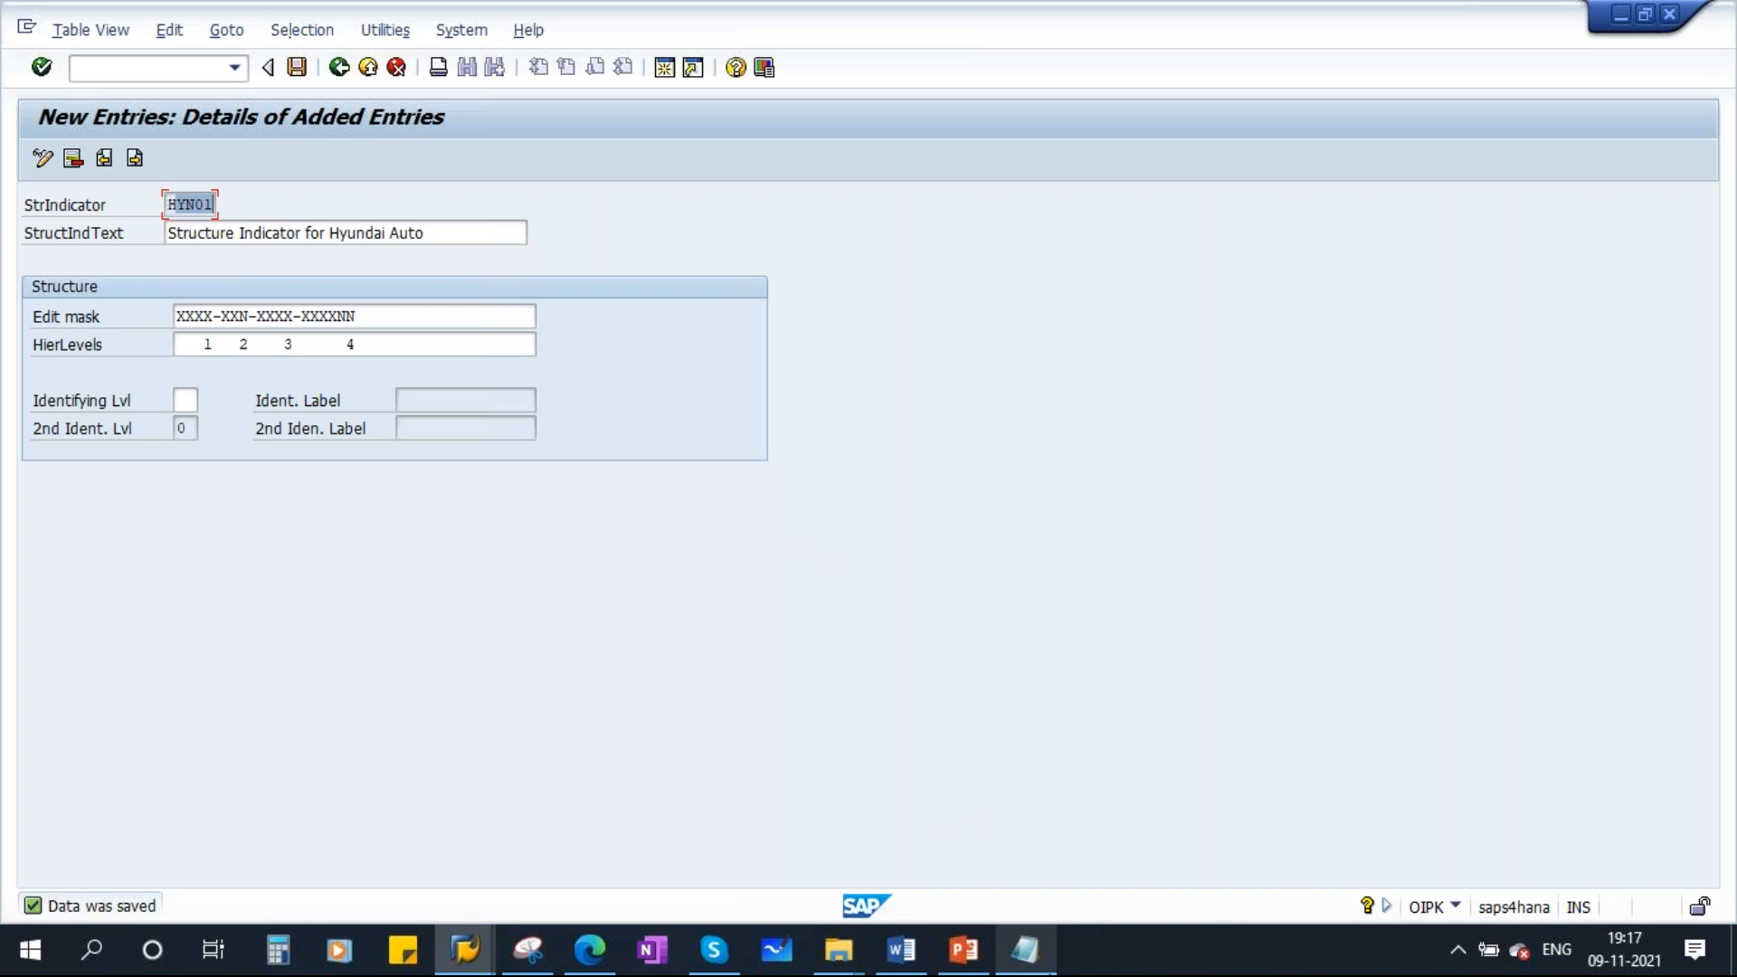
Review in the Notepad notes what each hierarchy level stands for, and return to the SAP entry
click(963, 949)
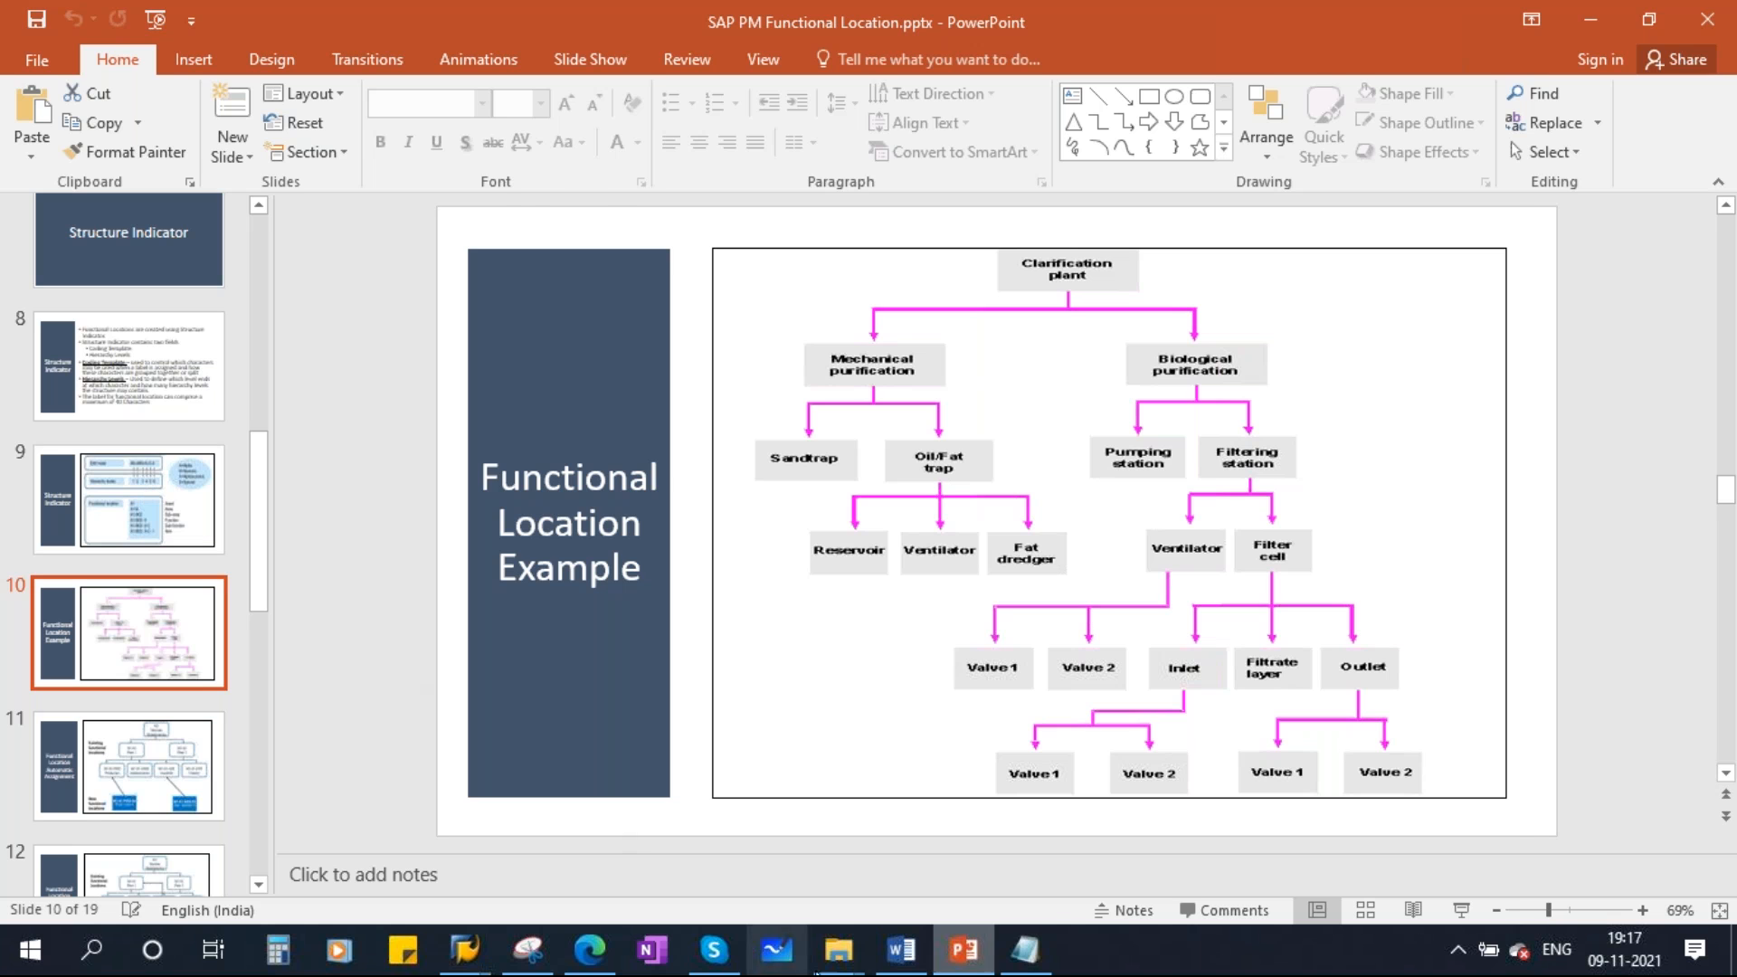
click(1025, 950)
drag(661, 371, 781, 373)
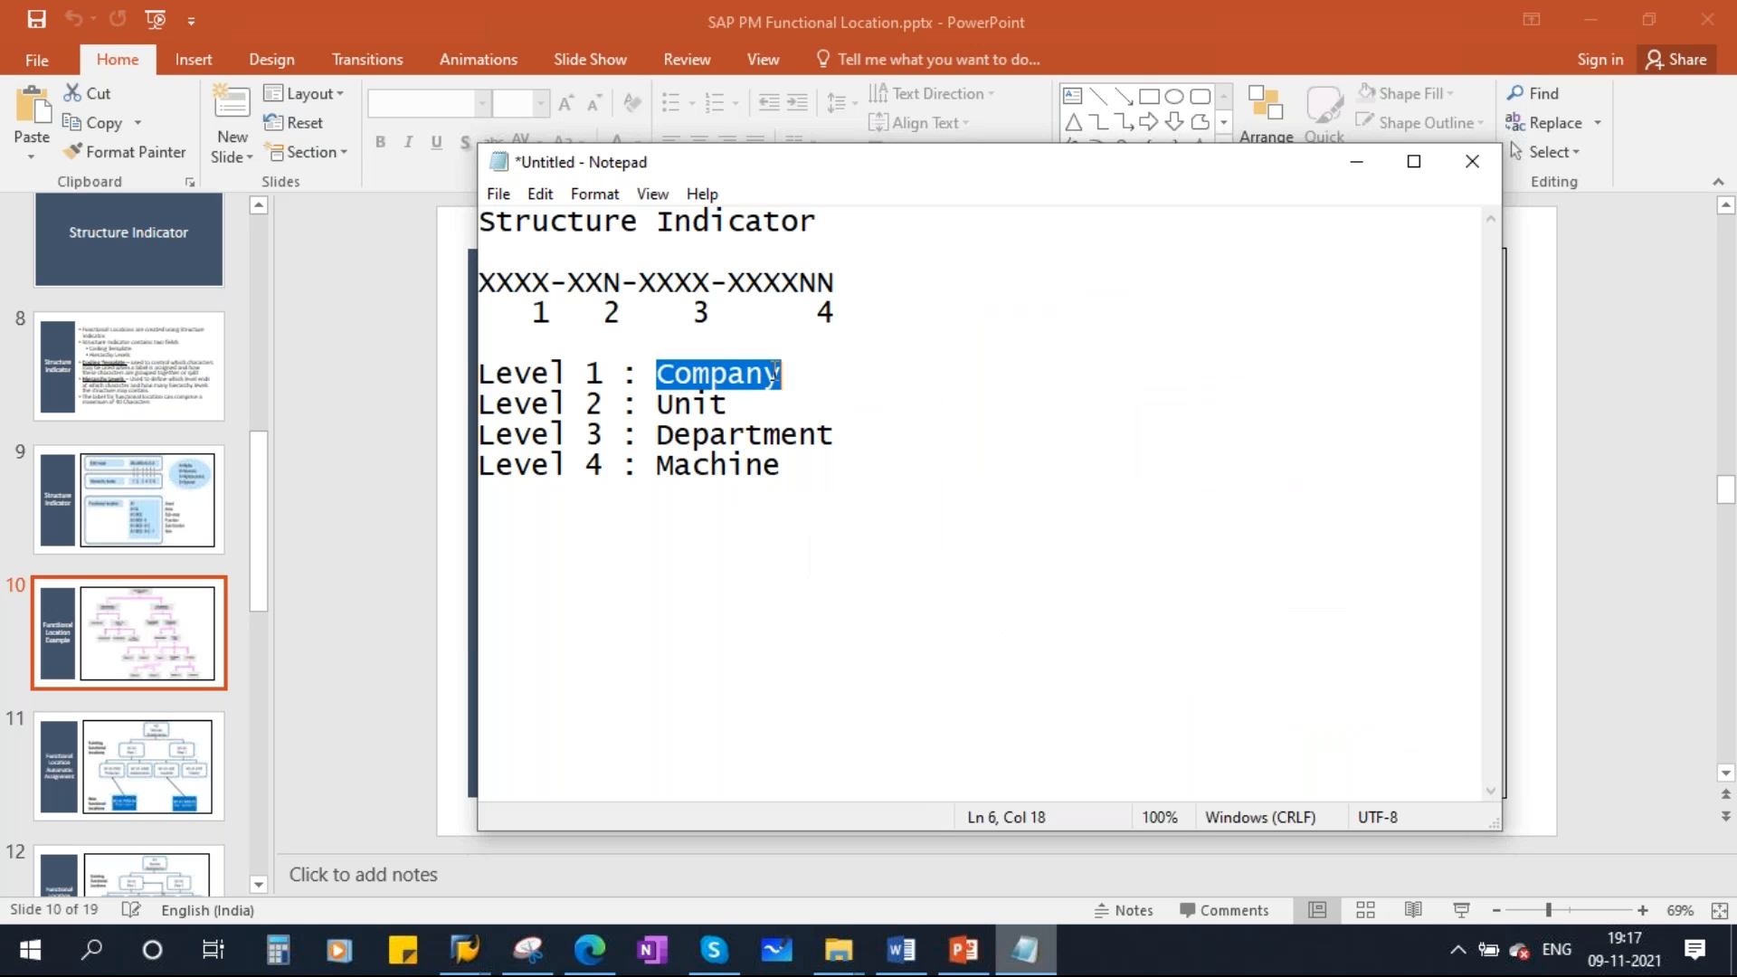
drag(656, 407, 820, 436)
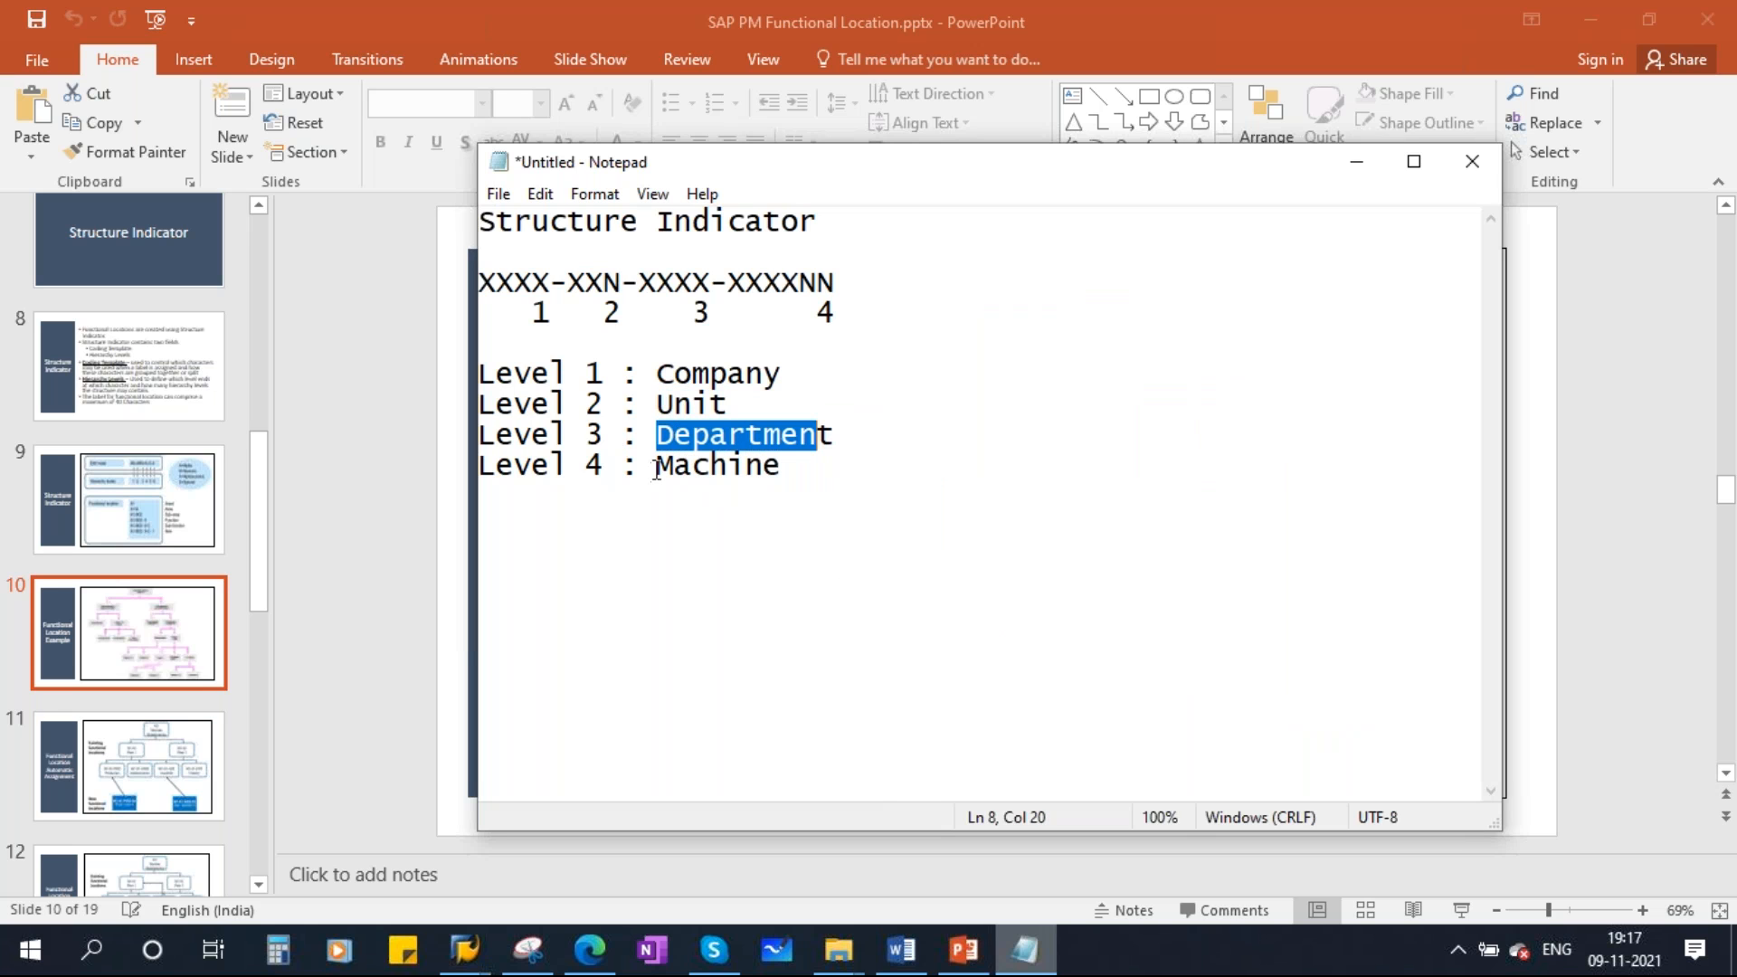
drag(657, 465, 794, 466)
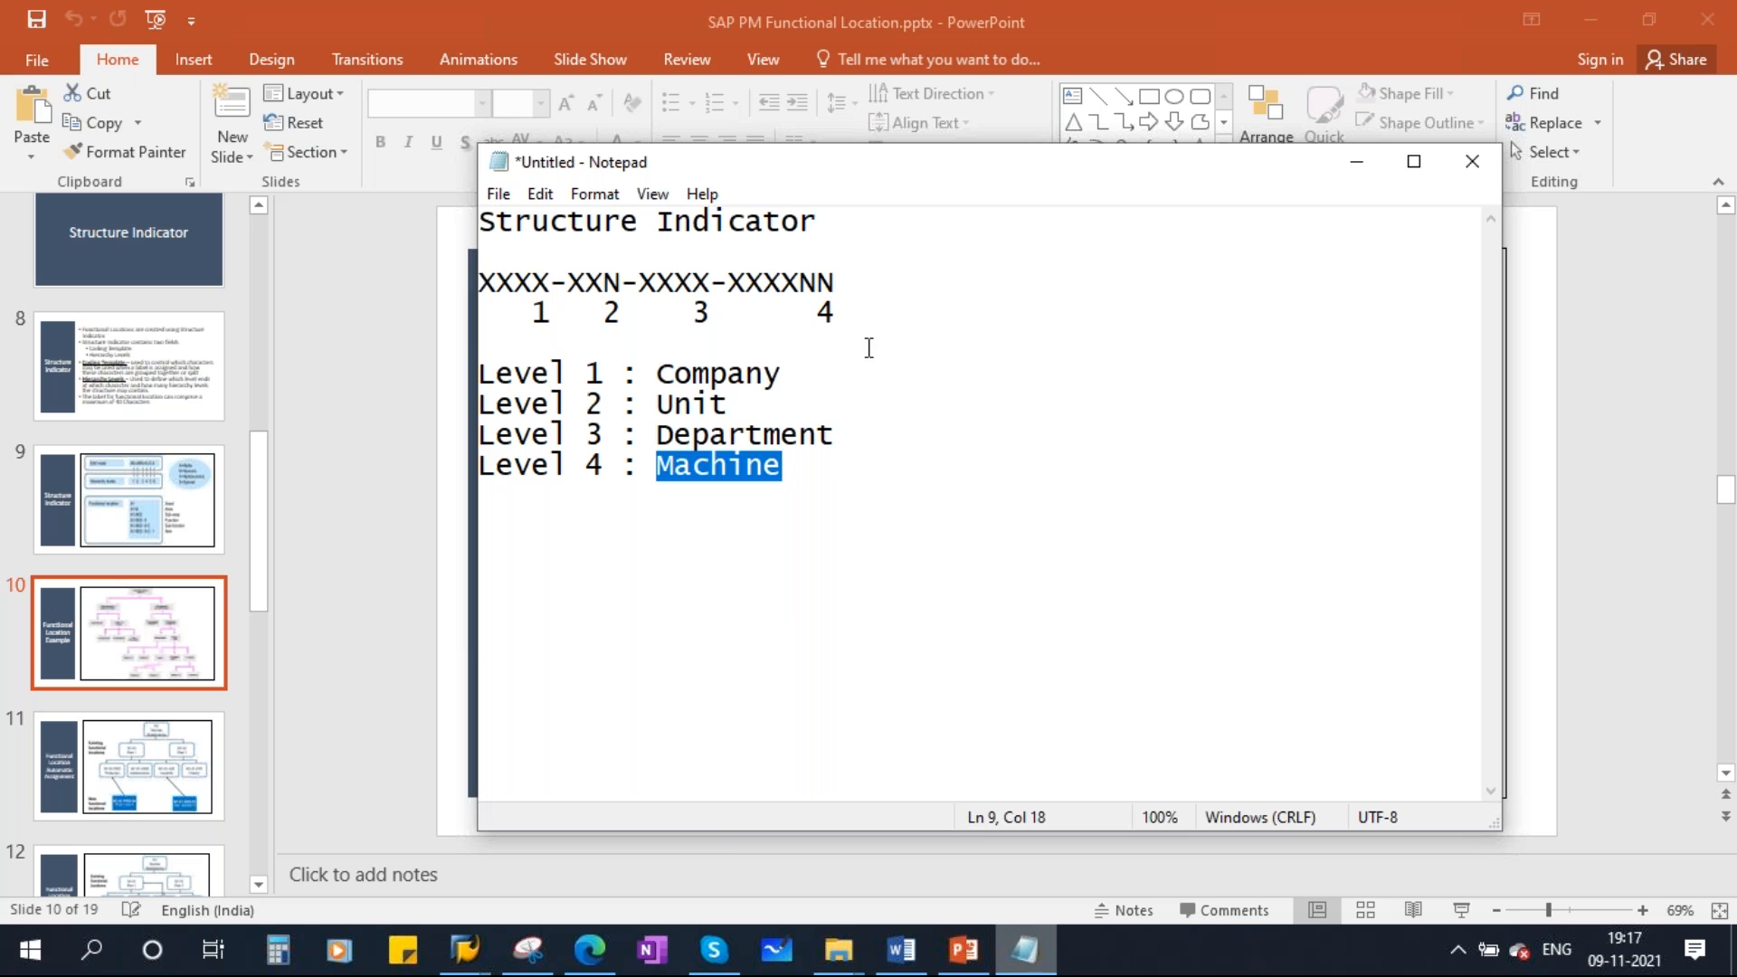
click(1355, 163)
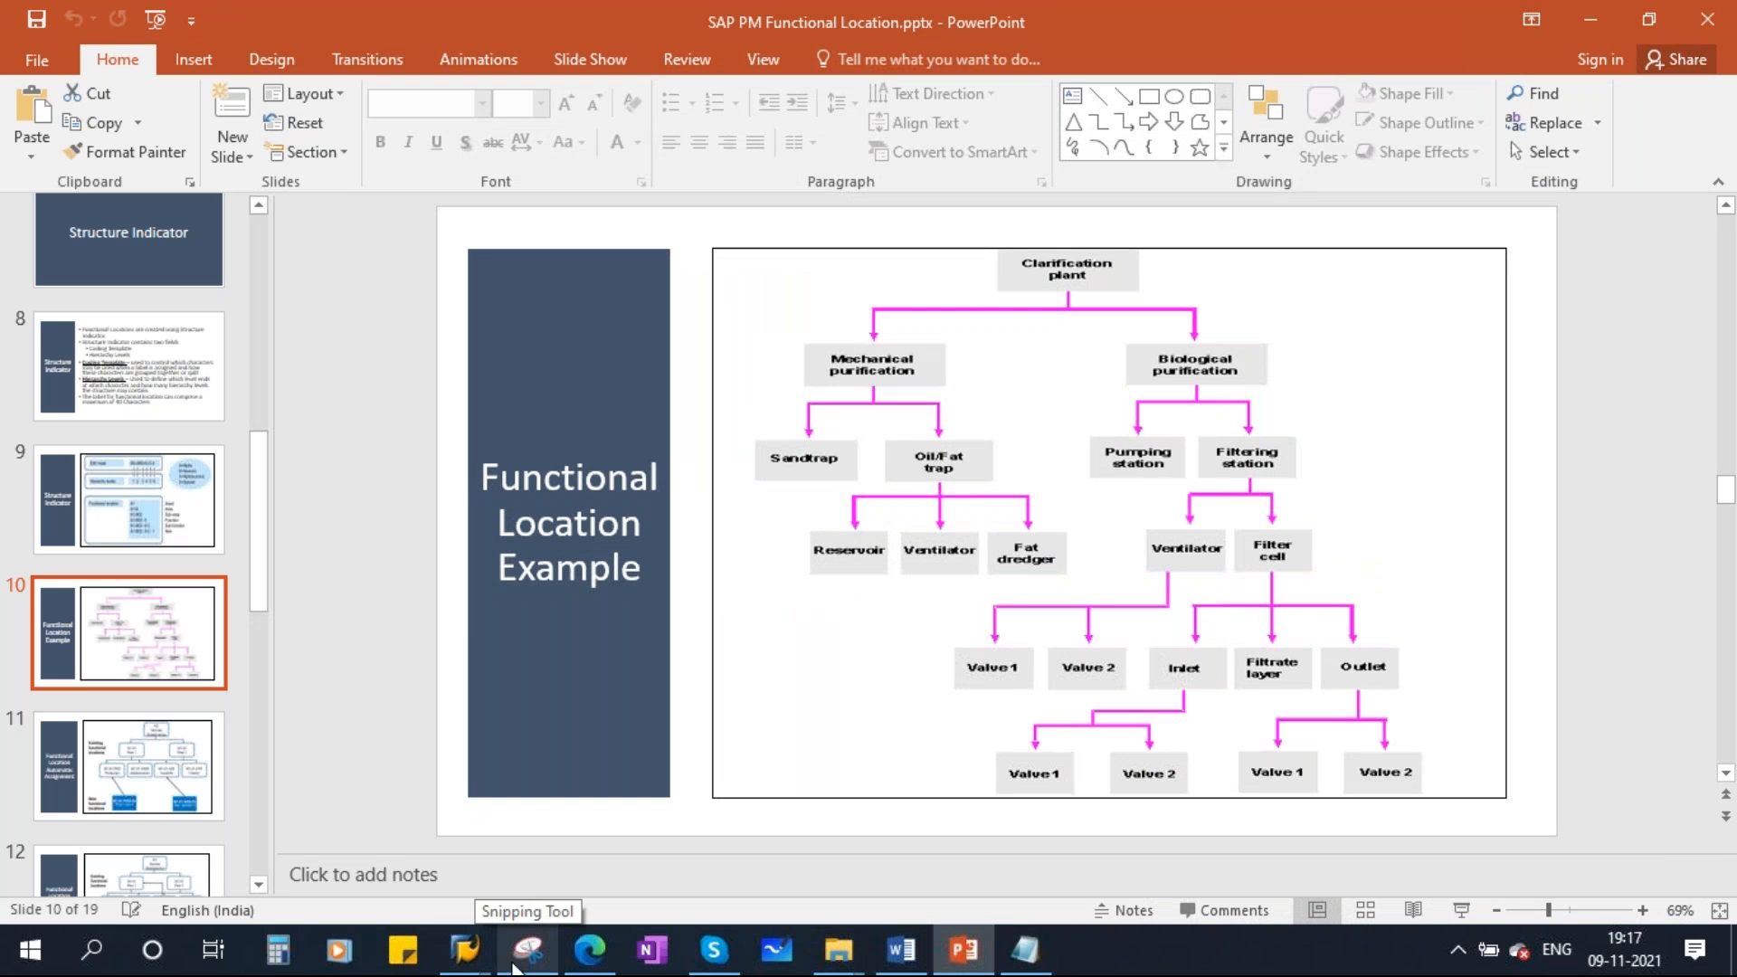
mouse_move(465, 954)
click(567, 790)
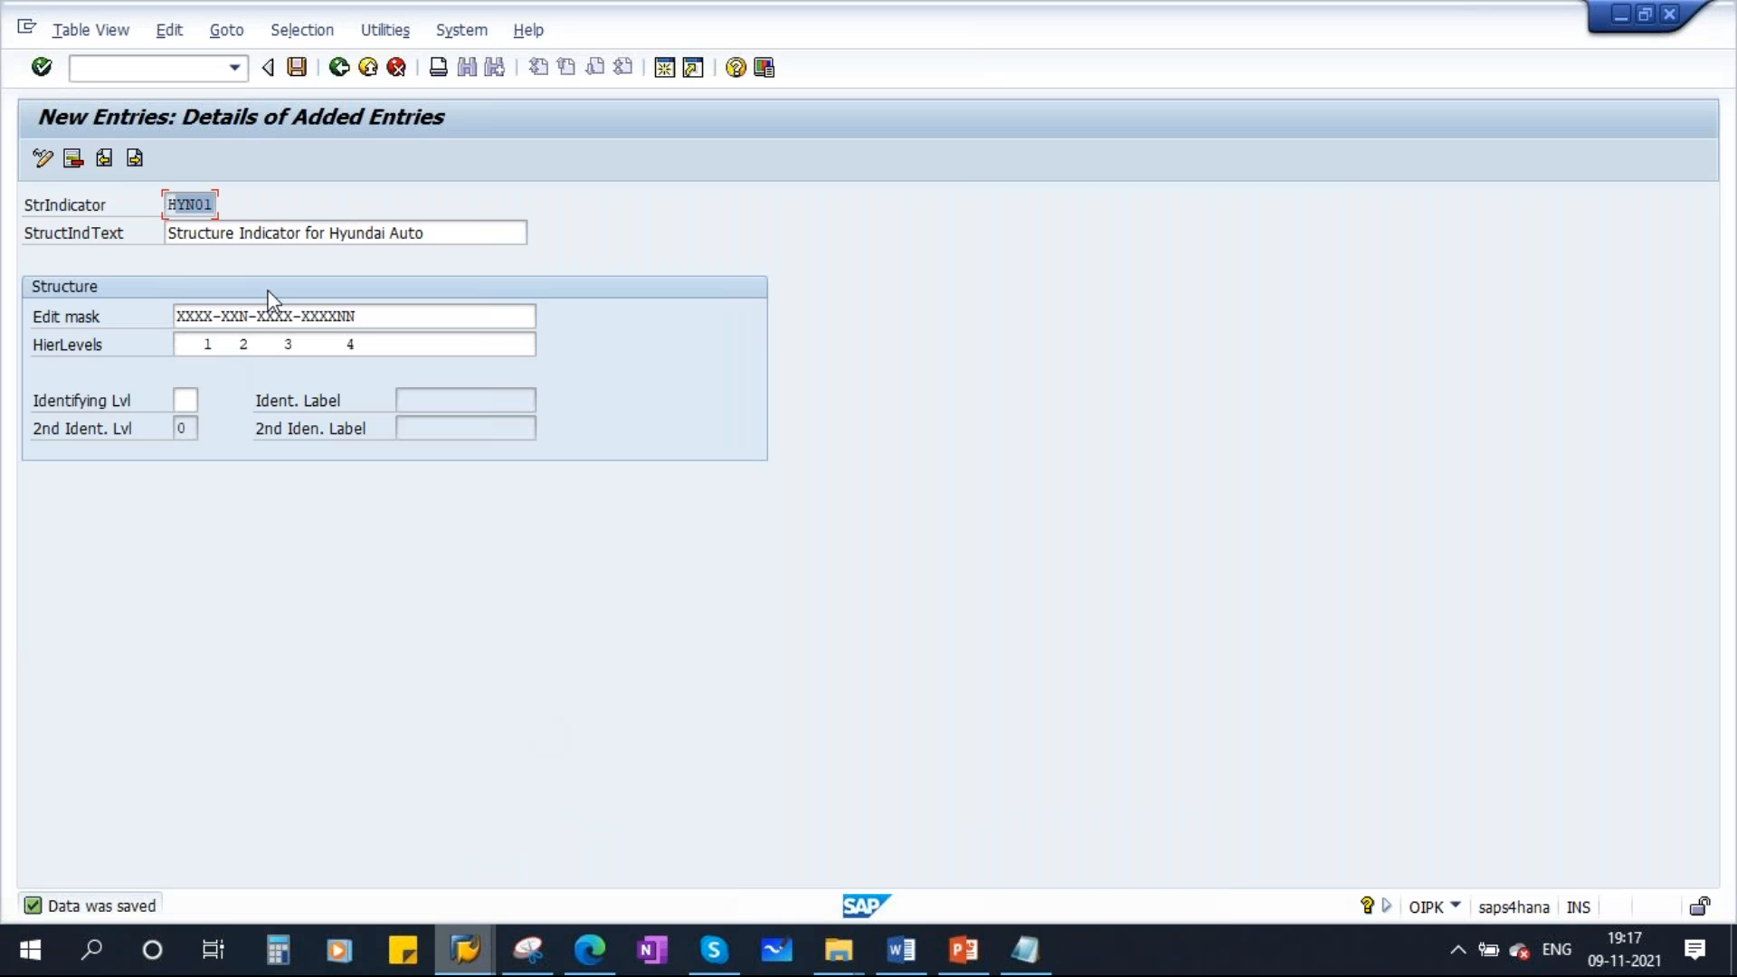
Return to the structure indicator overview and open a new SAP session
click(338, 67)
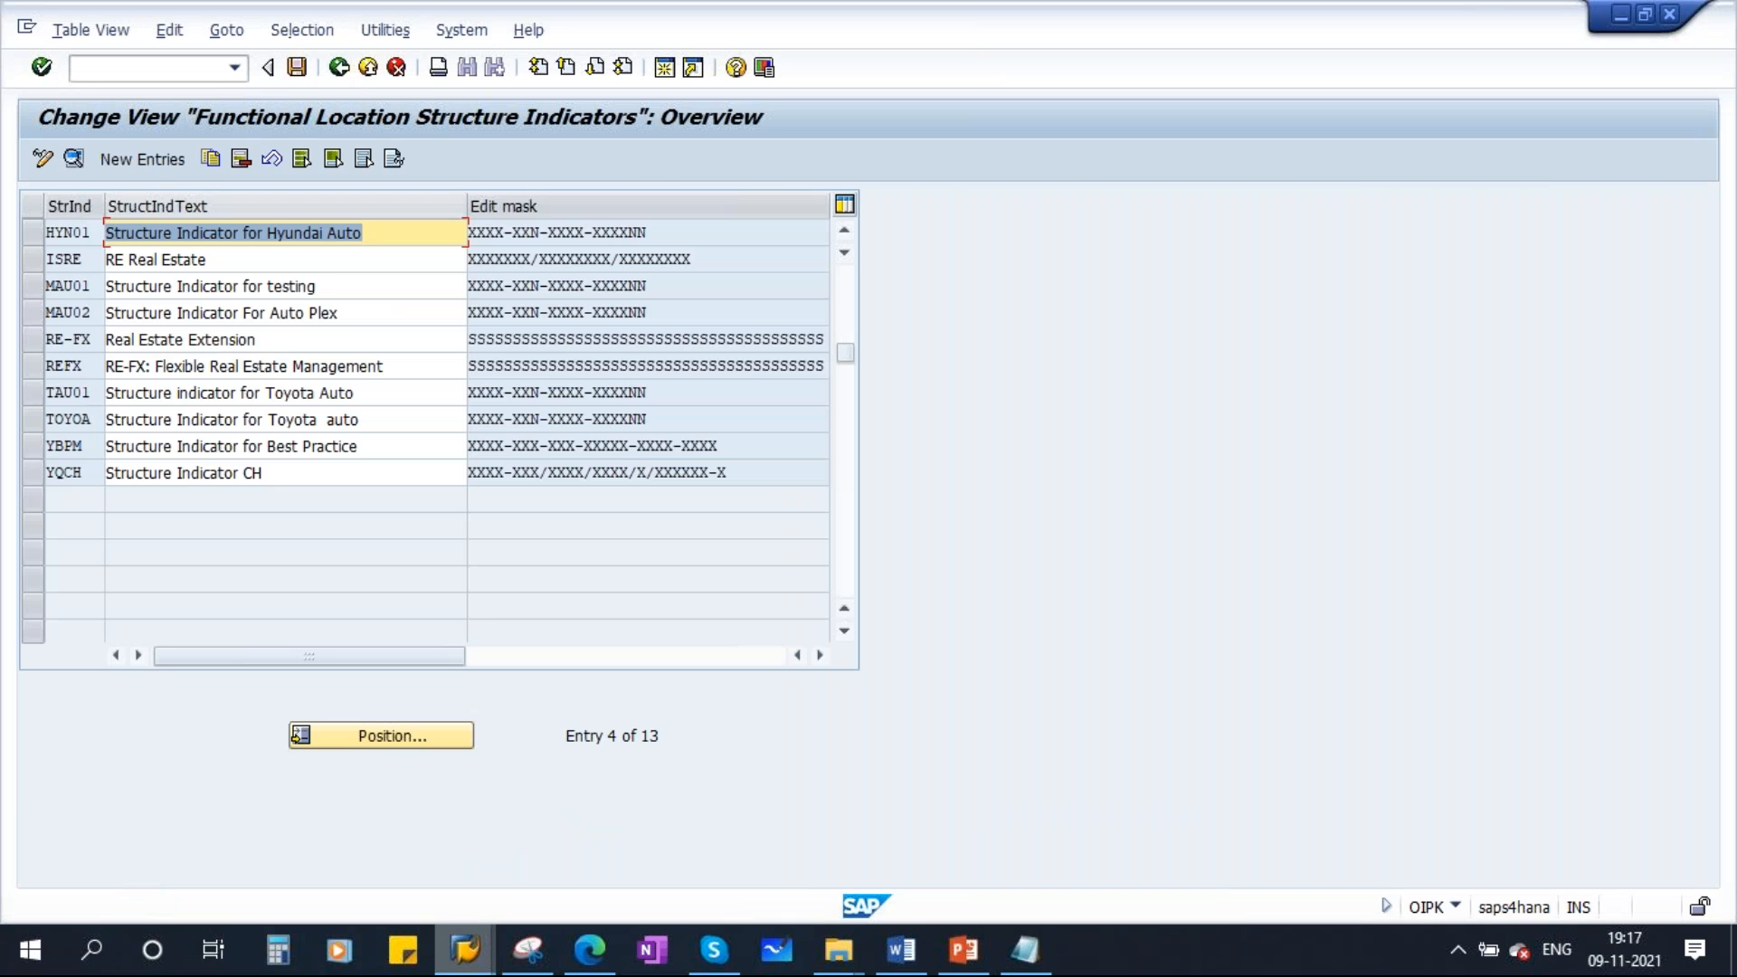
click(664, 67)
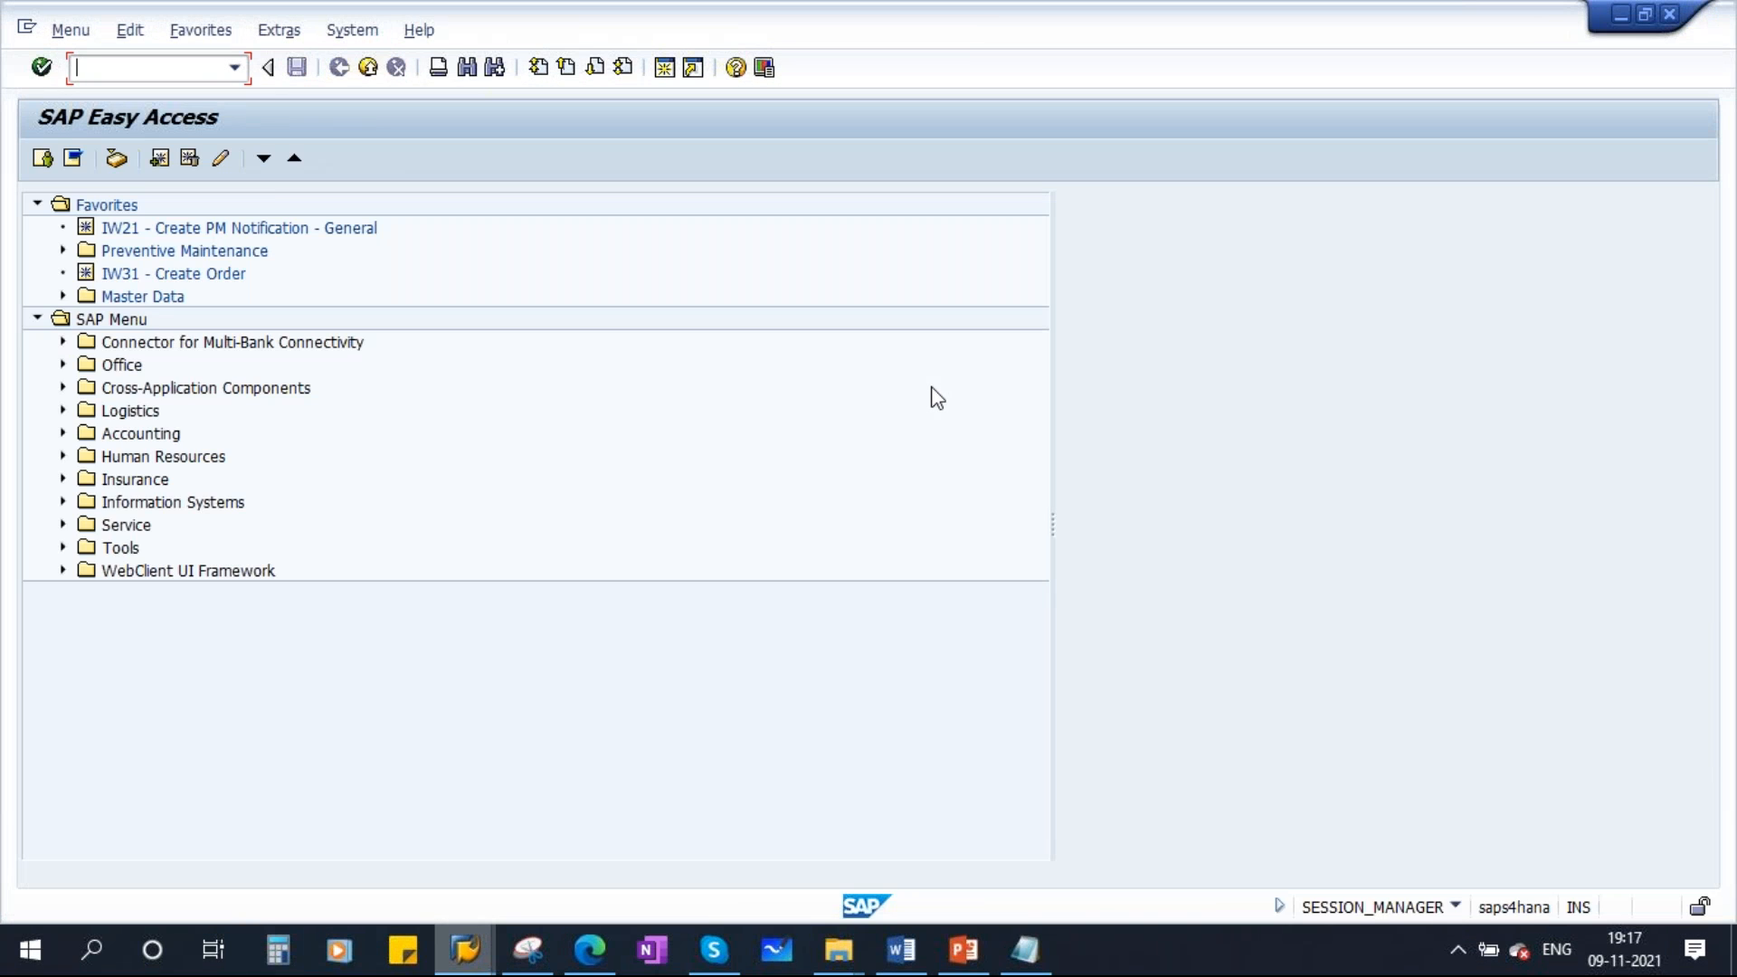
Add the transaction codes IL01/IL02/IL03 below the level list in the Notepad notes, and minimize Notepad
click(1024, 949)
click(882, 478)
key(Return)
key(Return)
key(Return)
key(Caps_Lock)
text(L01/)
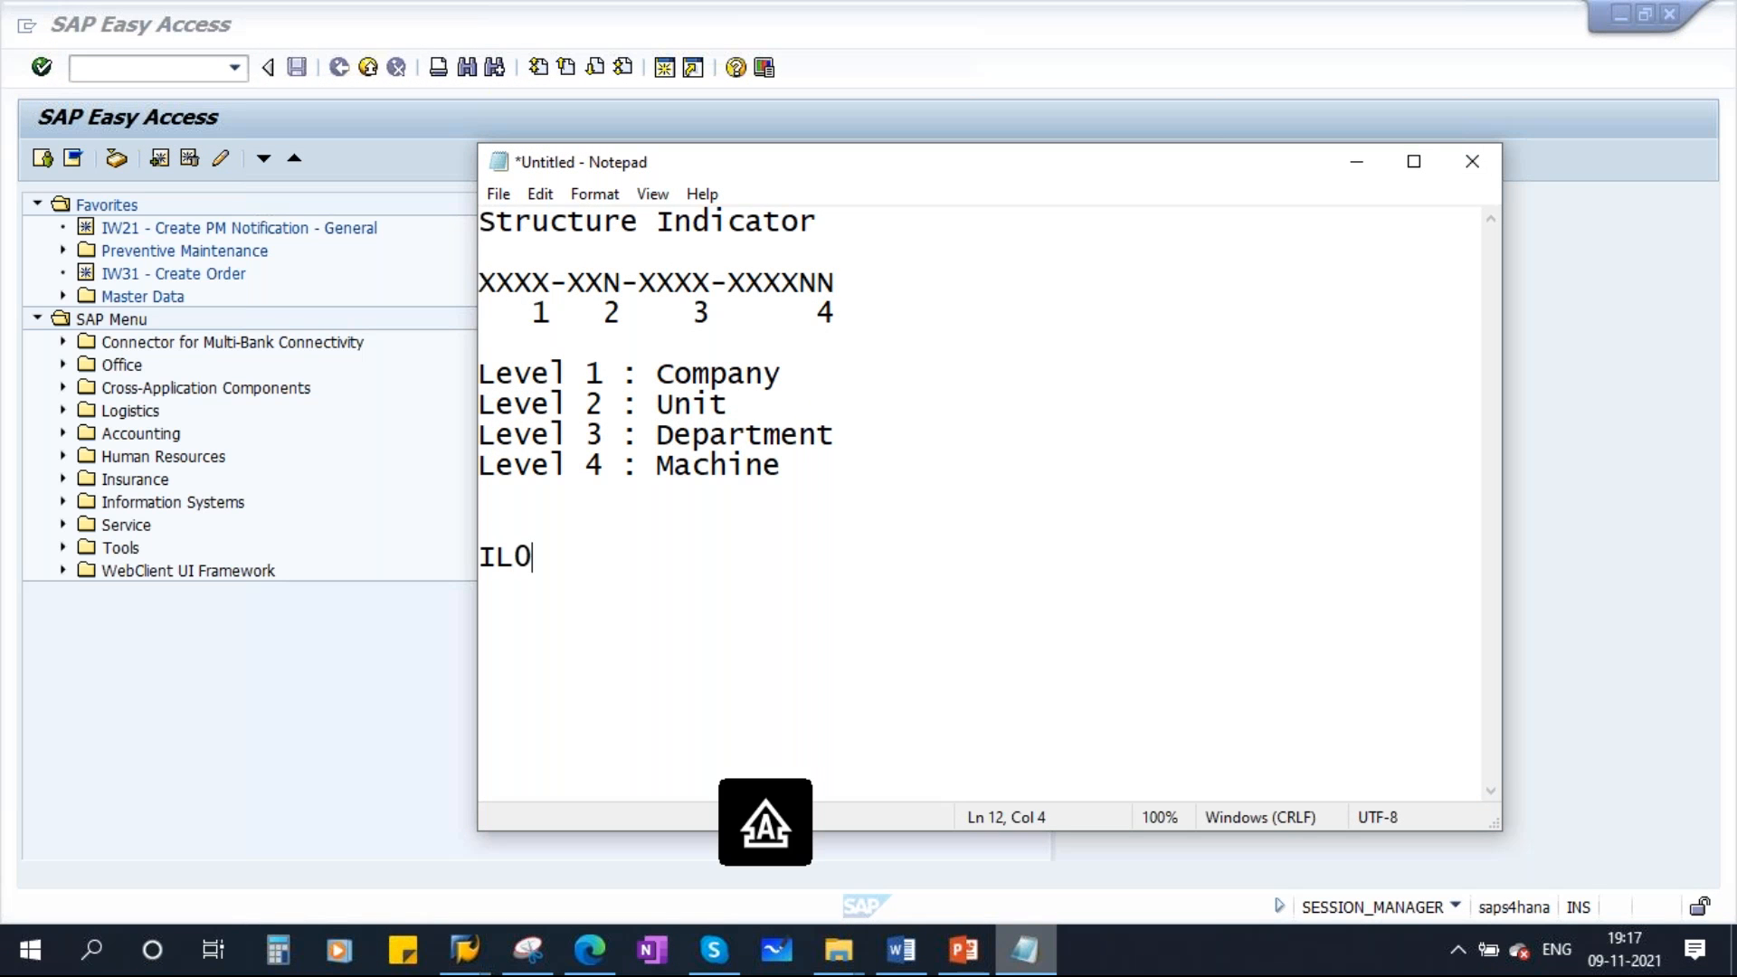
text(IL)
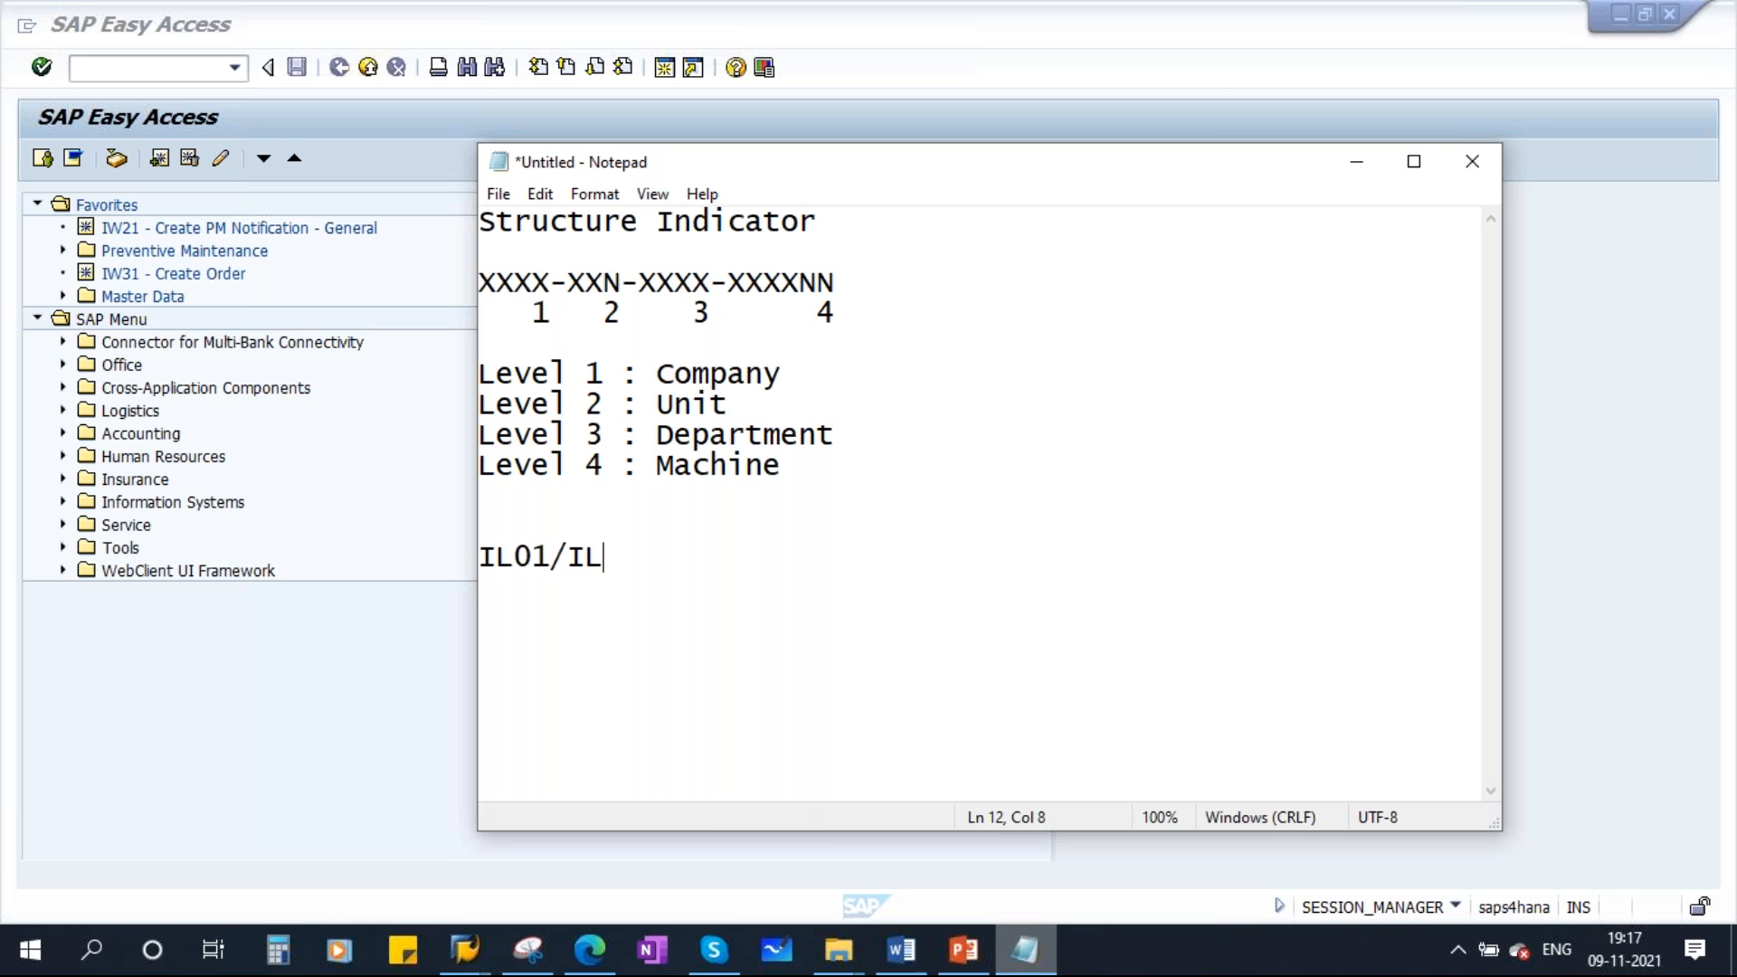
text(02/IL03)
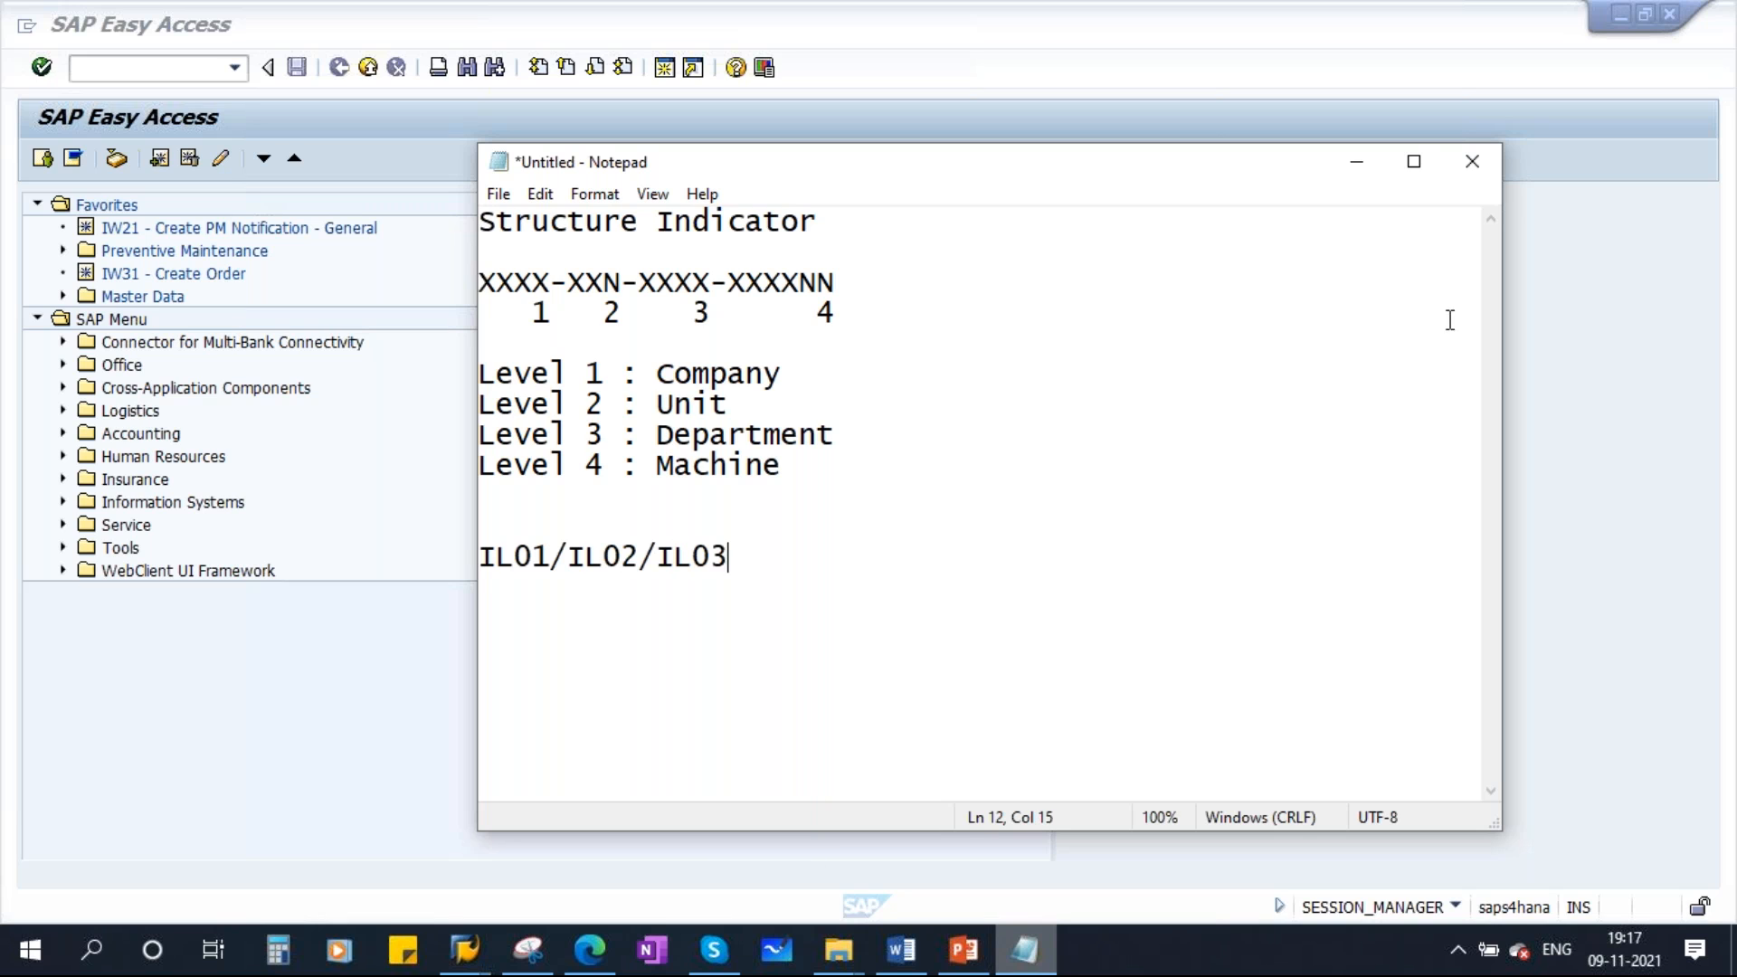
click(1356, 162)
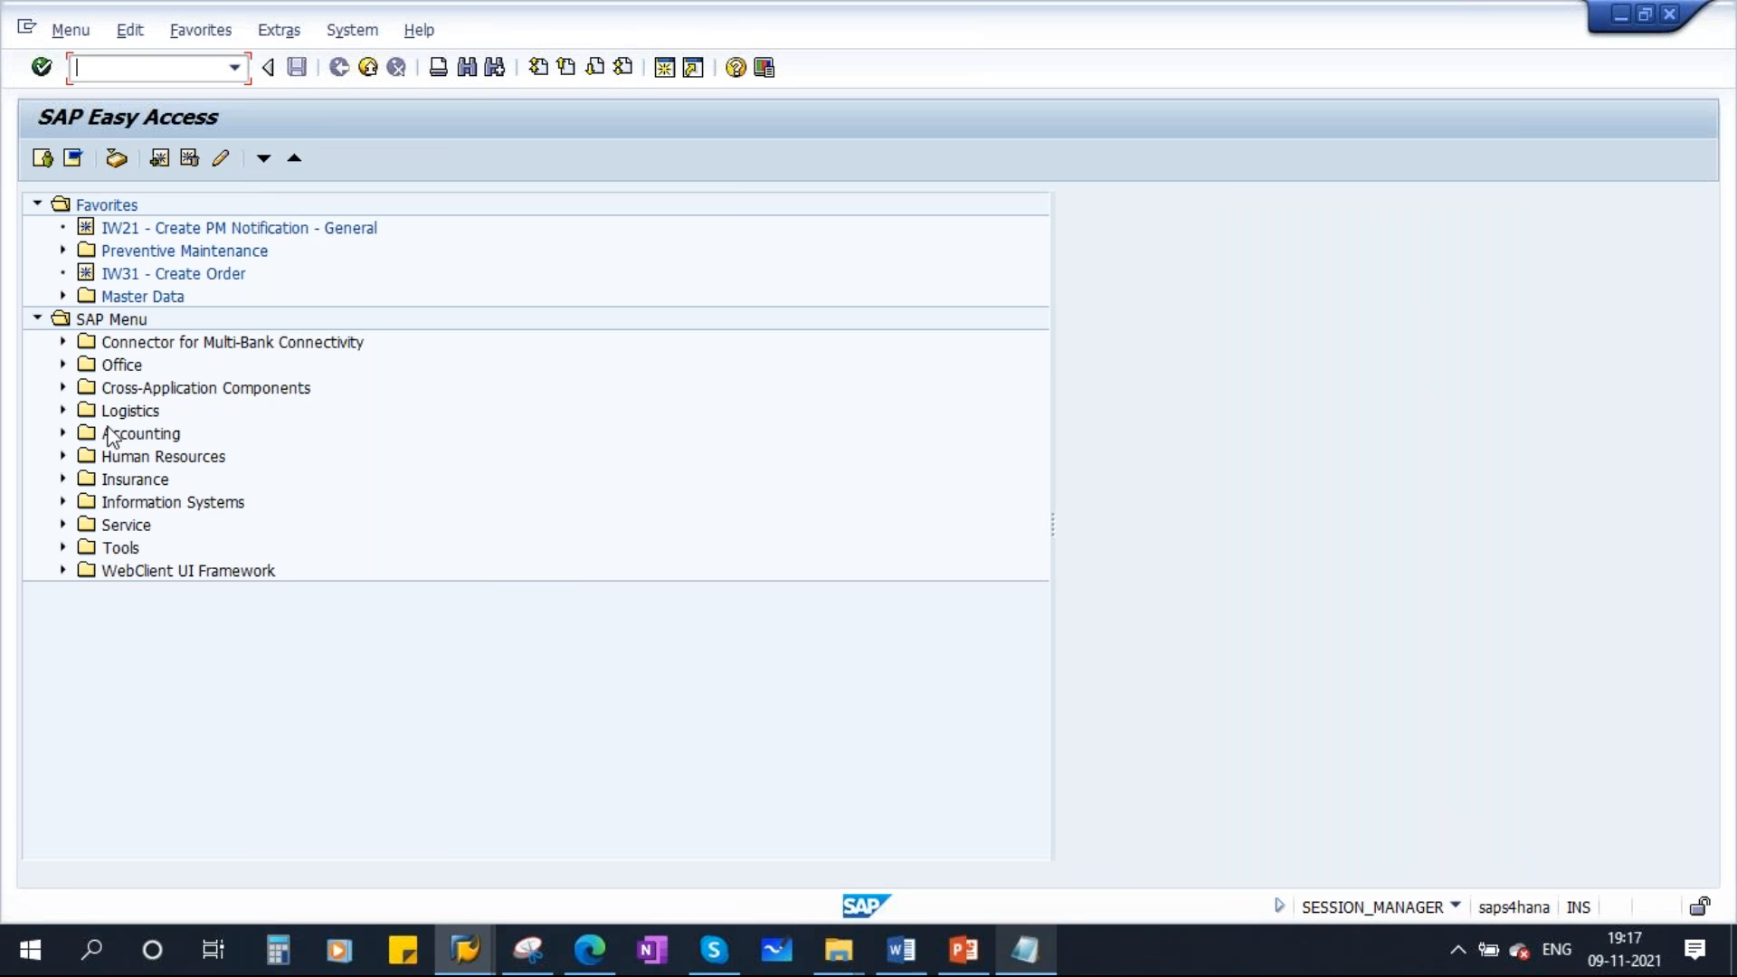
Expand Logistics, Plant Maintenance, Management of Technical Objects and Functional Location in the SAP menu, and start IL01 - Create
click(63, 409)
scroll(378, 637, down, 3)
click(186, 511)
click(88, 502)
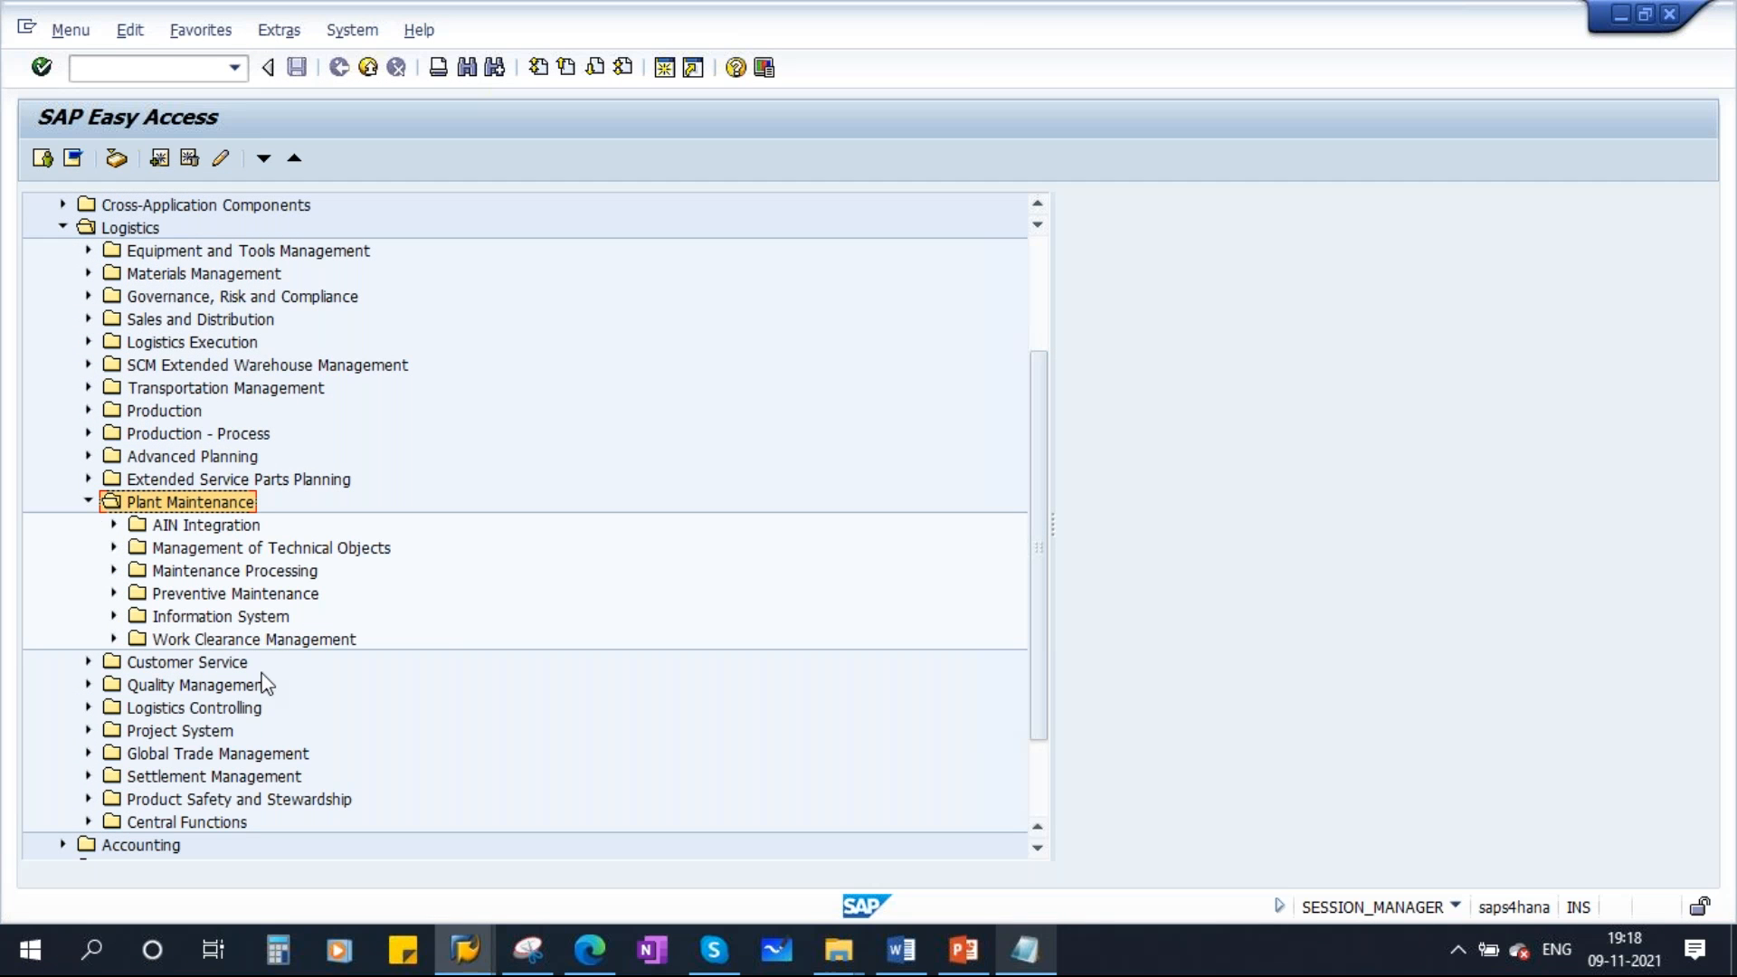
click(302, 550)
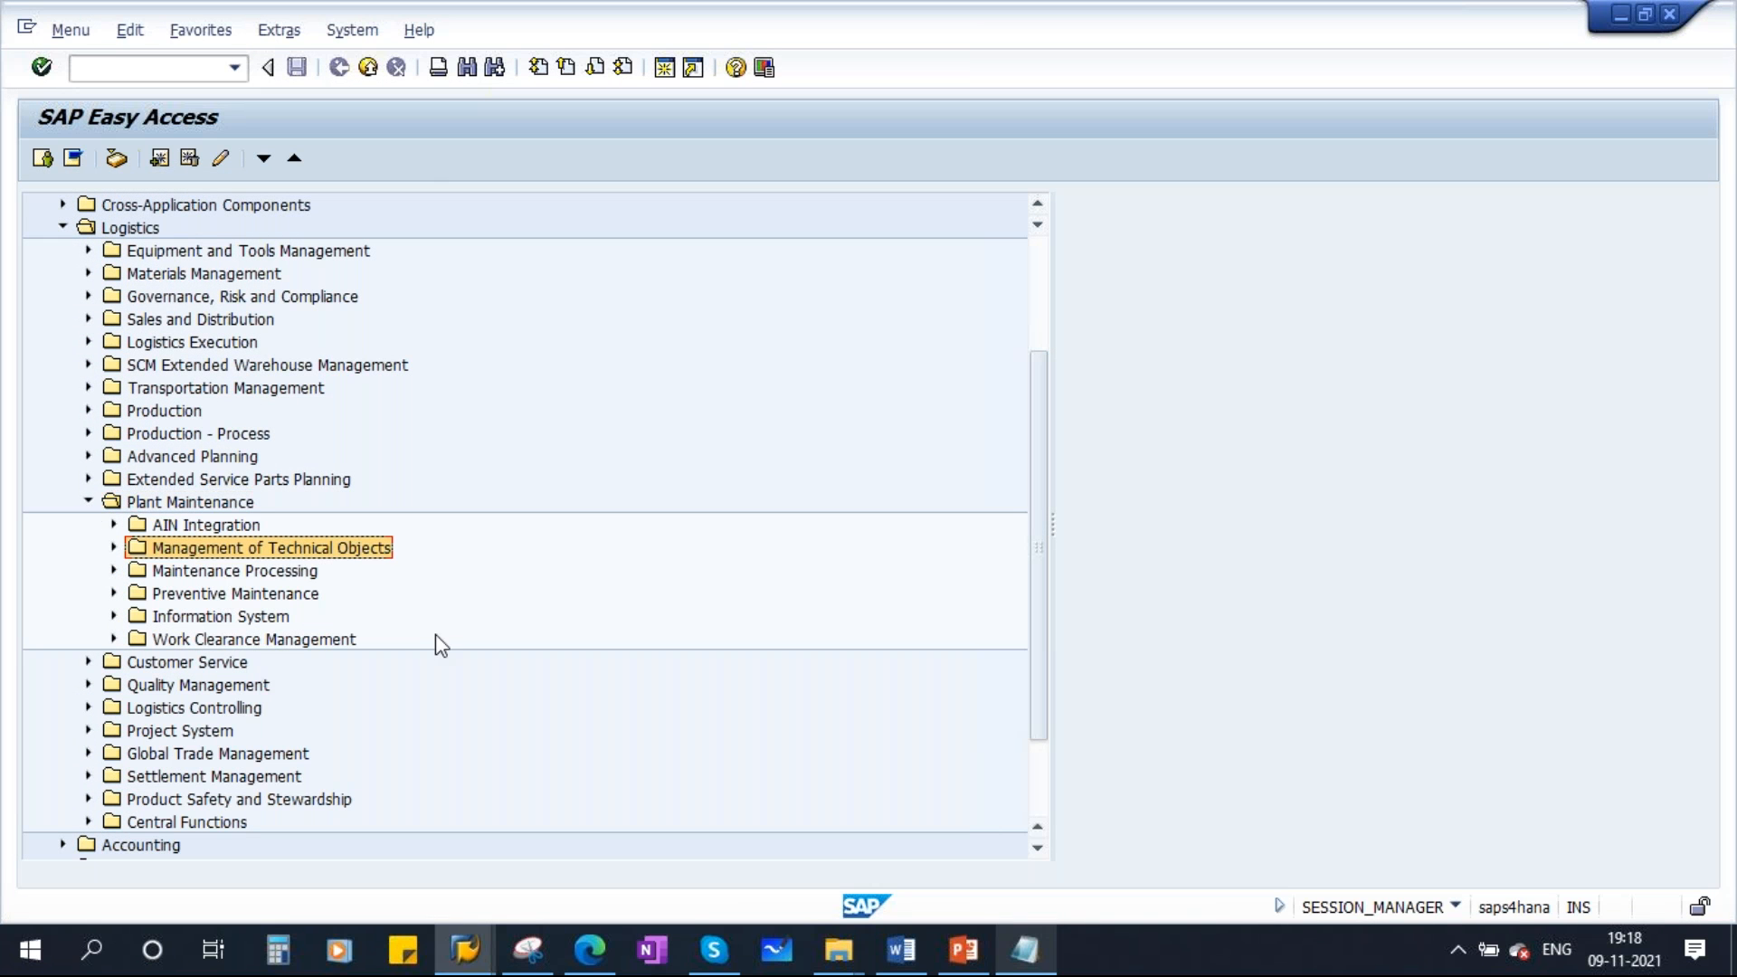
click(114, 547)
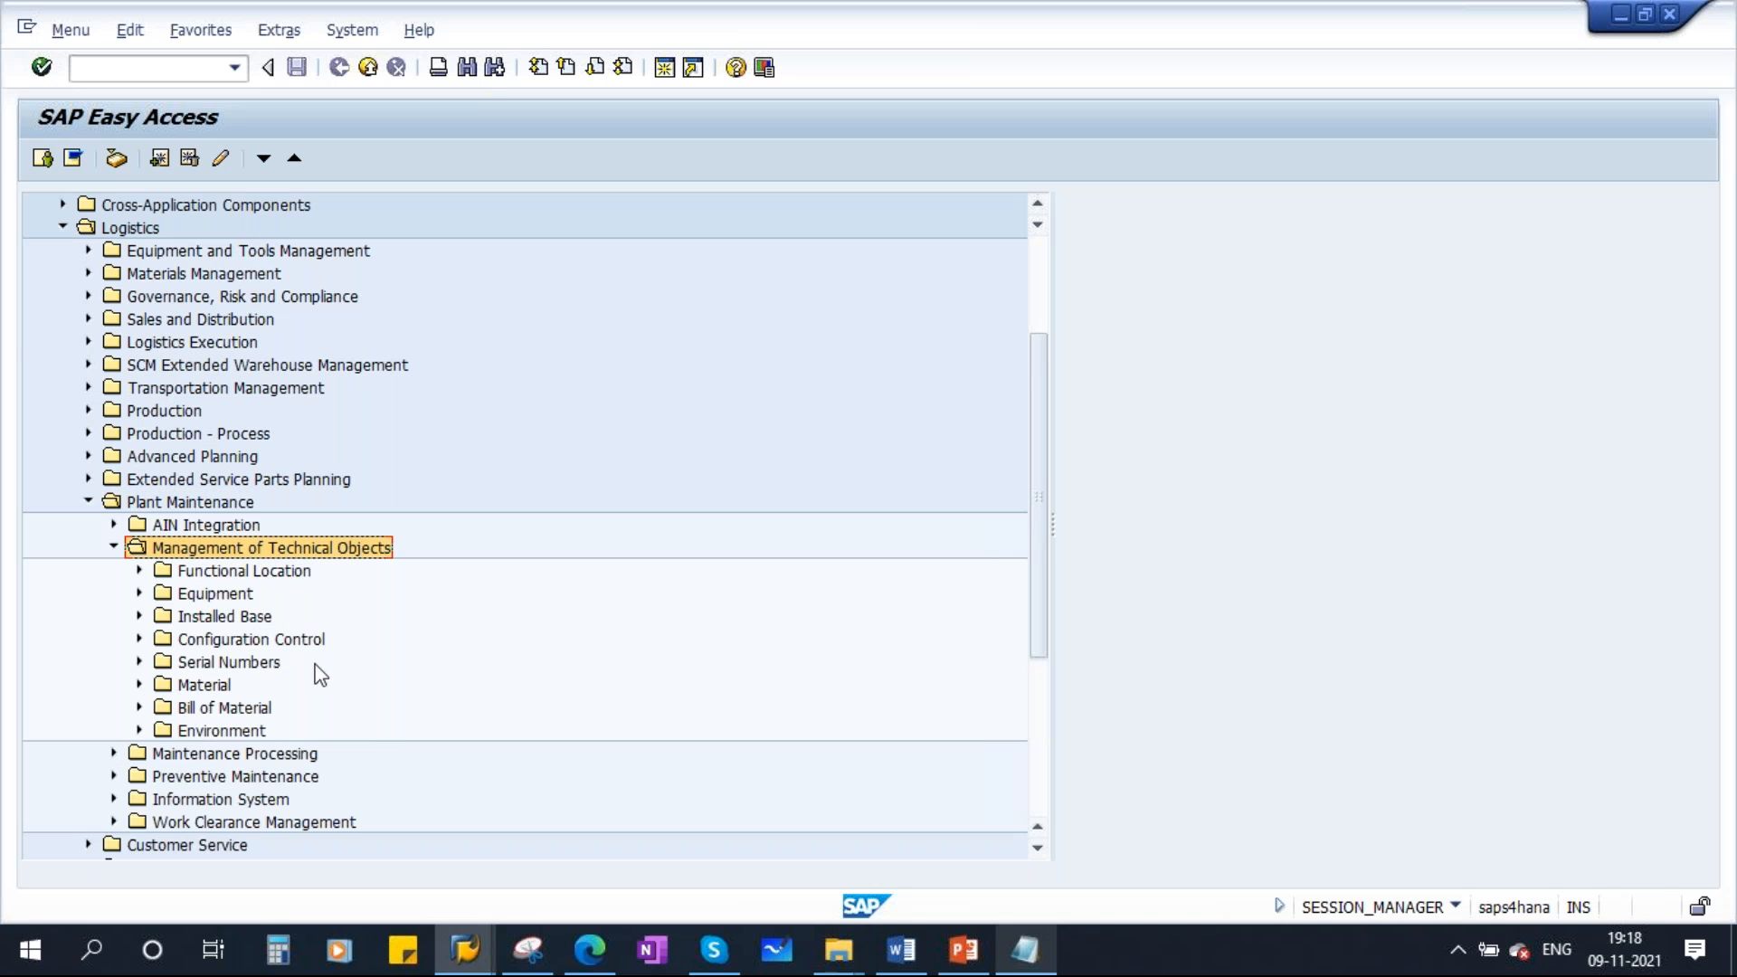
click(273, 574)
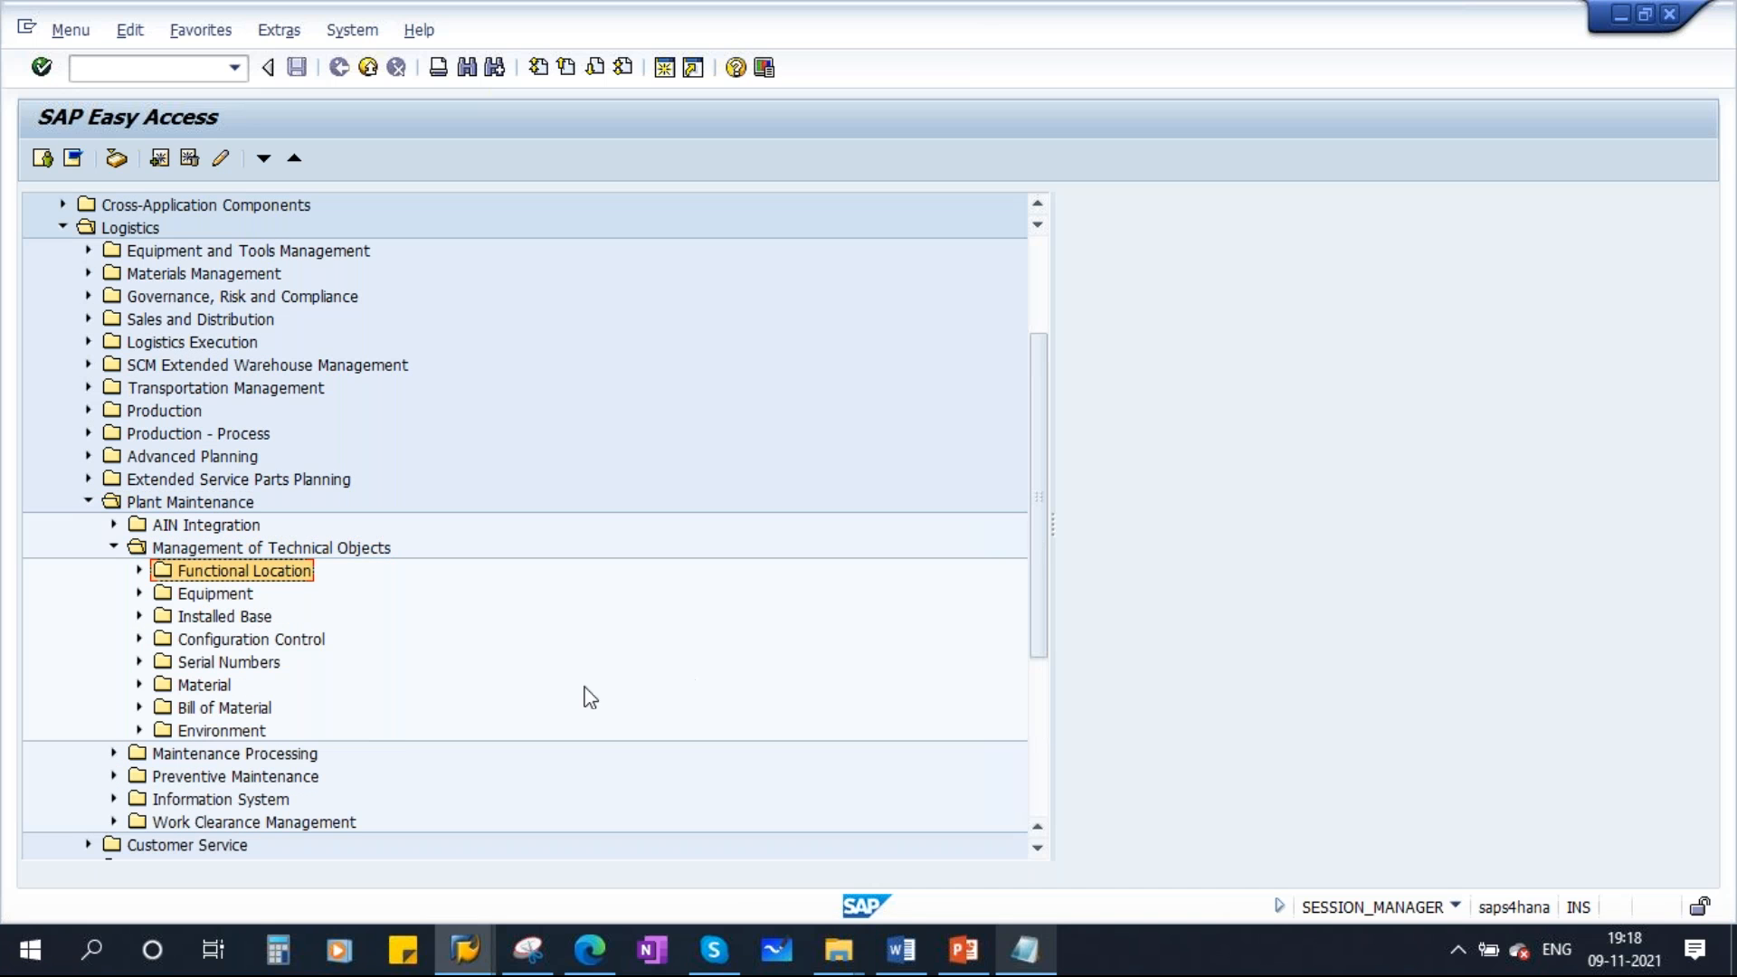
click(139, 570)
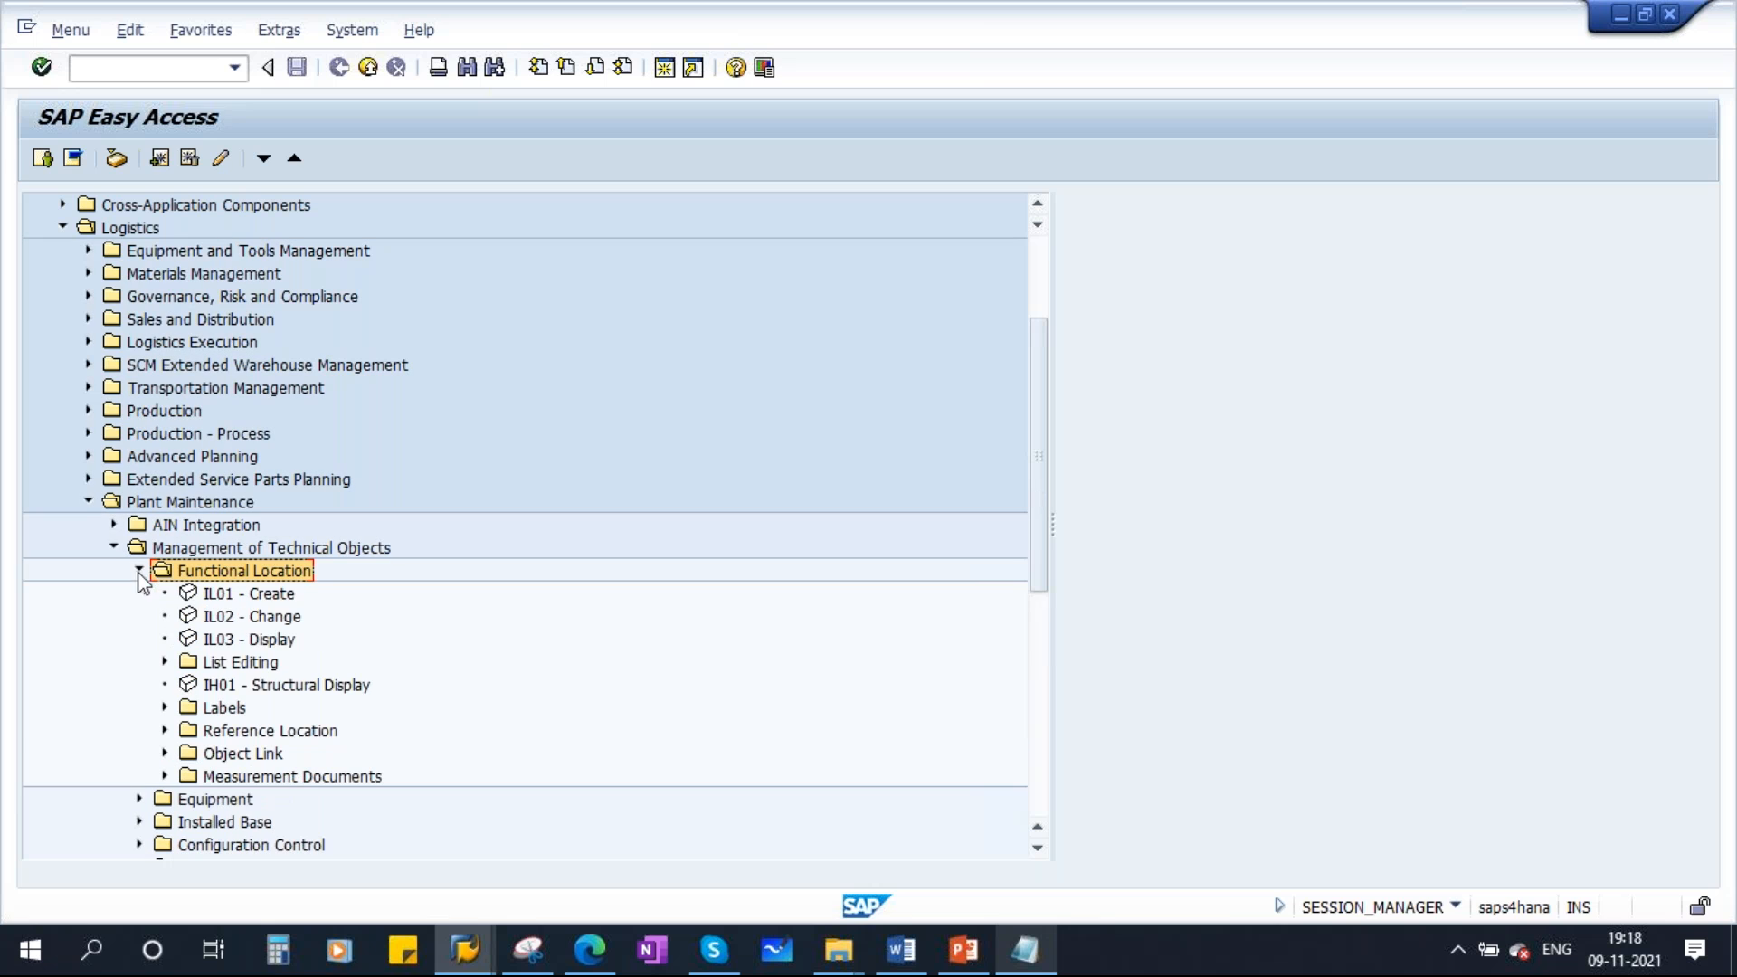
click(264, 601)
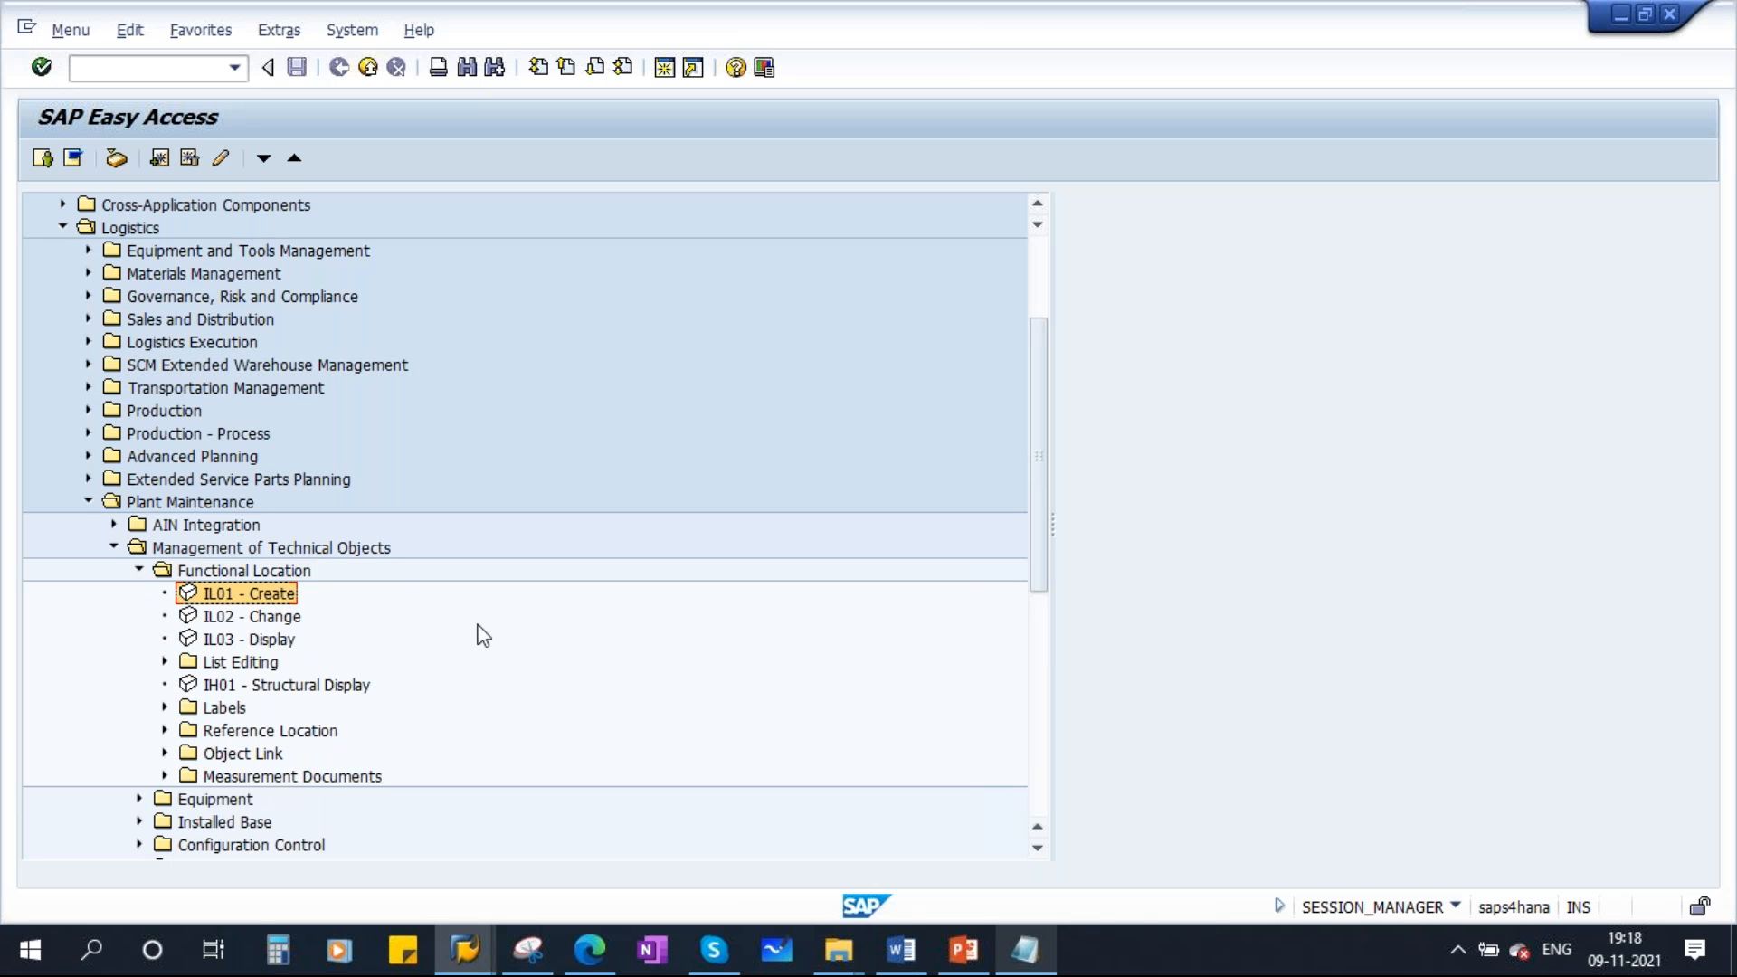
double_click(253, 593)
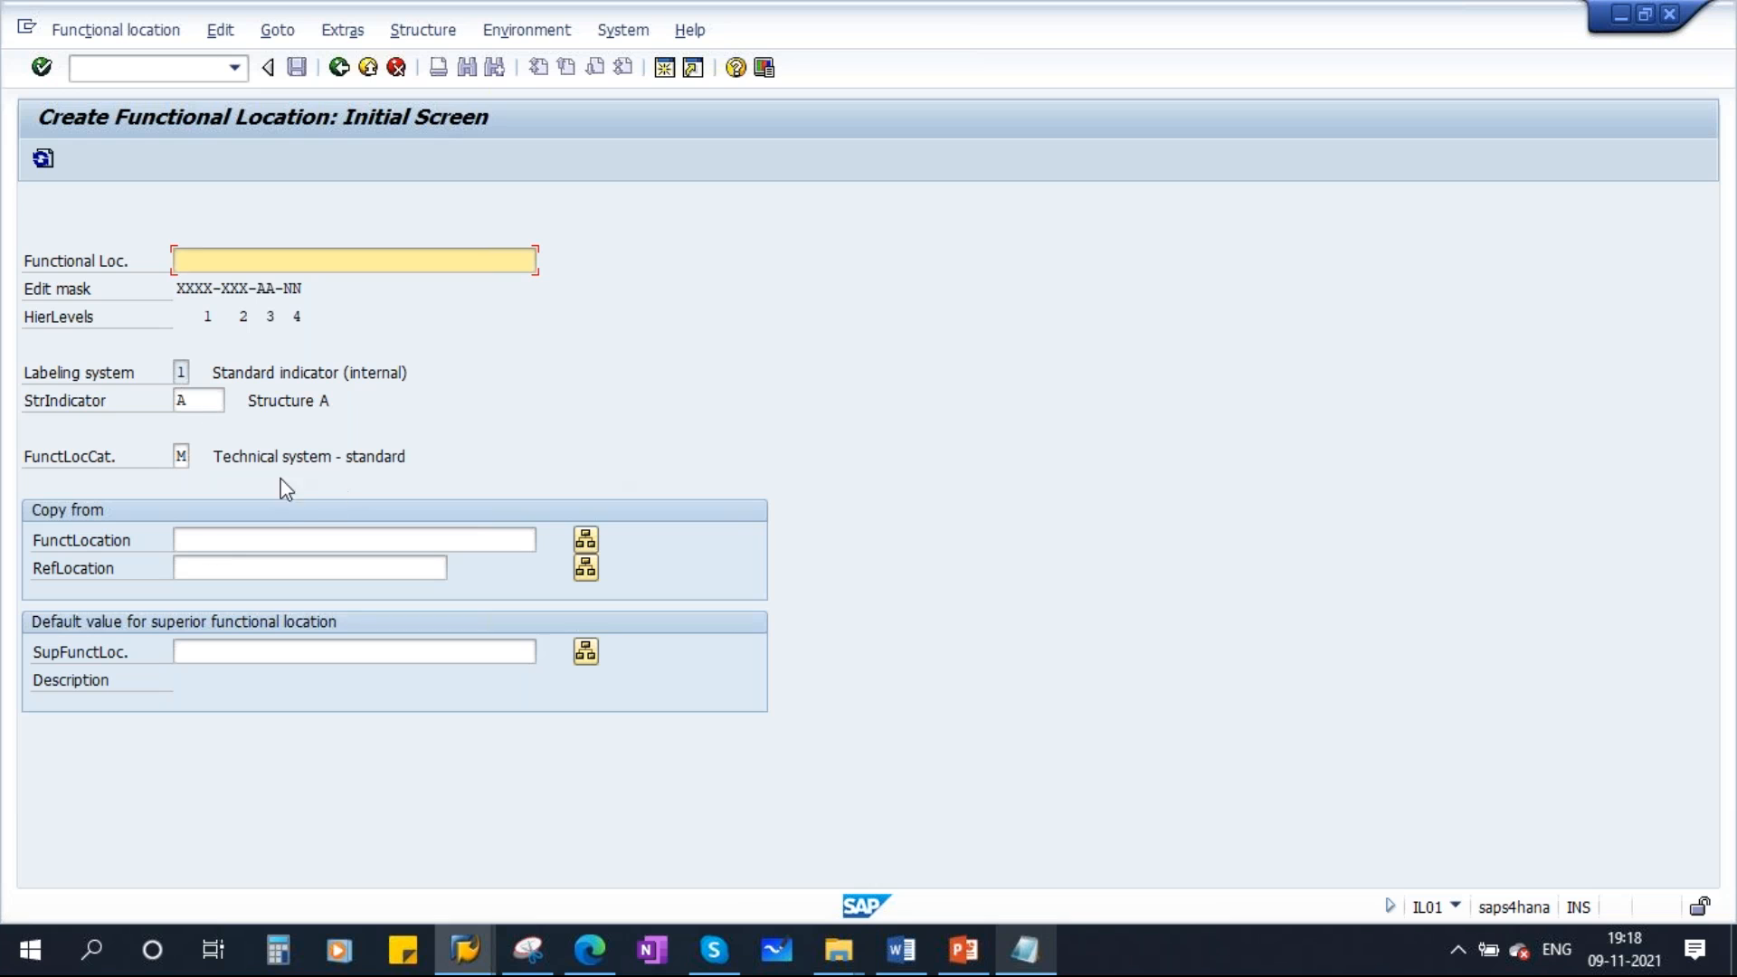
Select HYN01 as the structure indicator for the new functional location and apply it
click(205, 403)
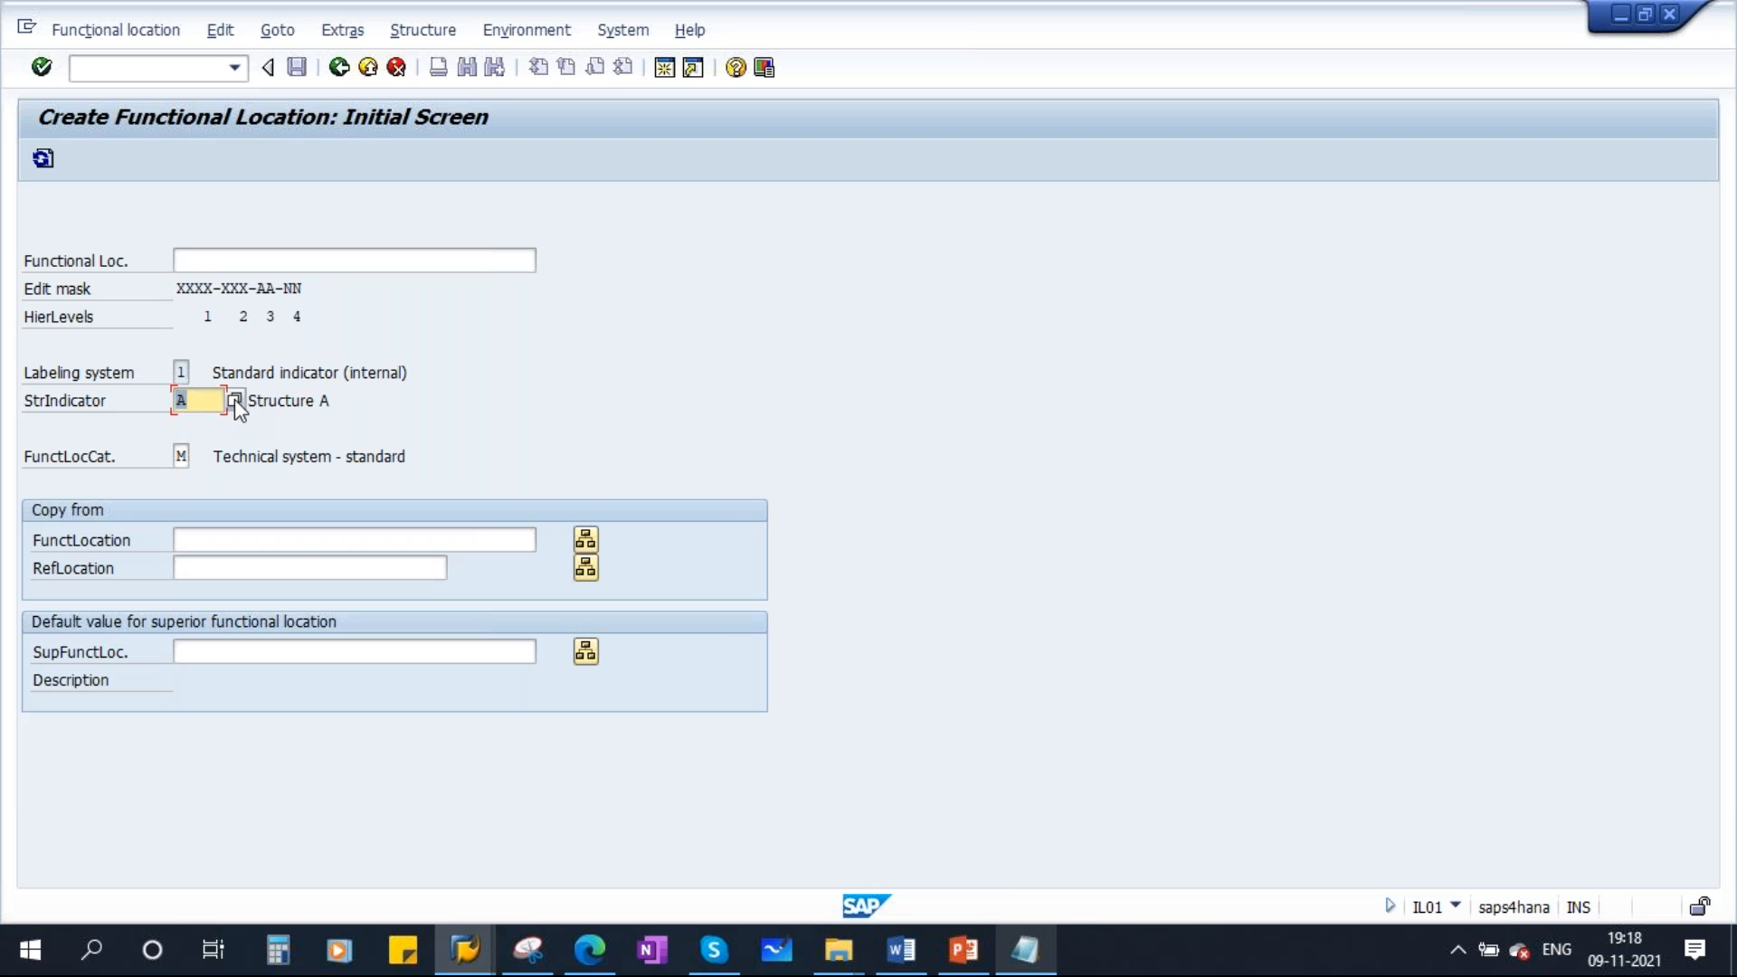
click(236, 399)
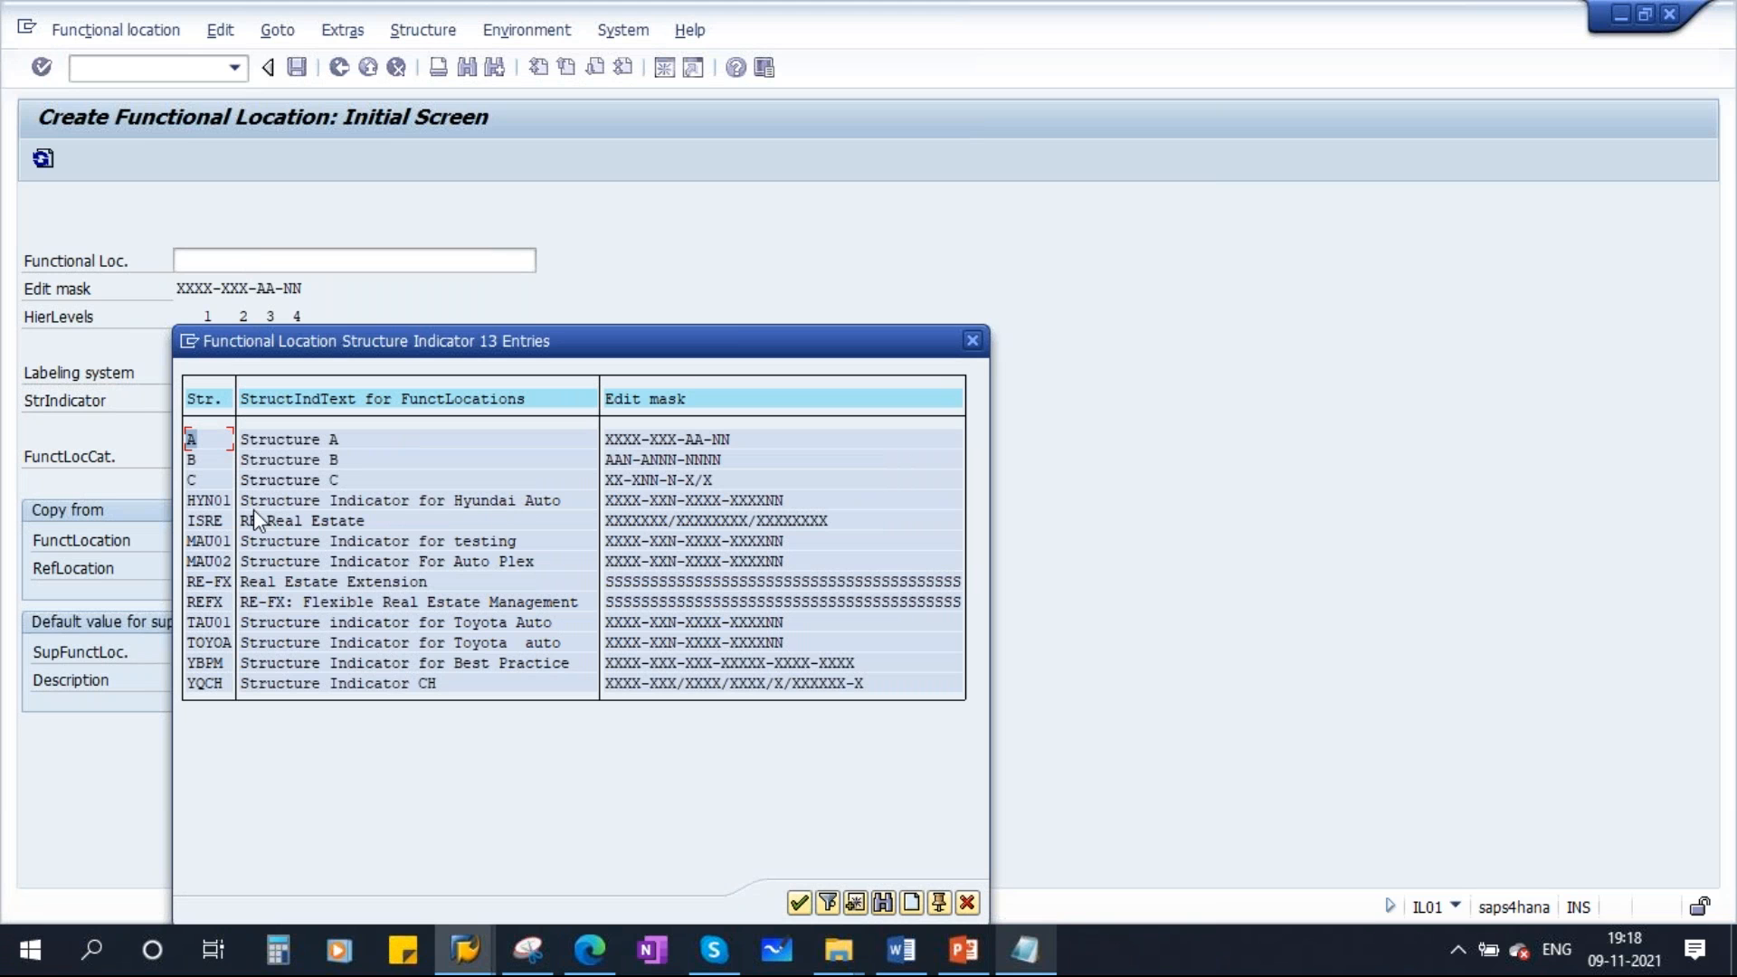
double_click(217, 502)
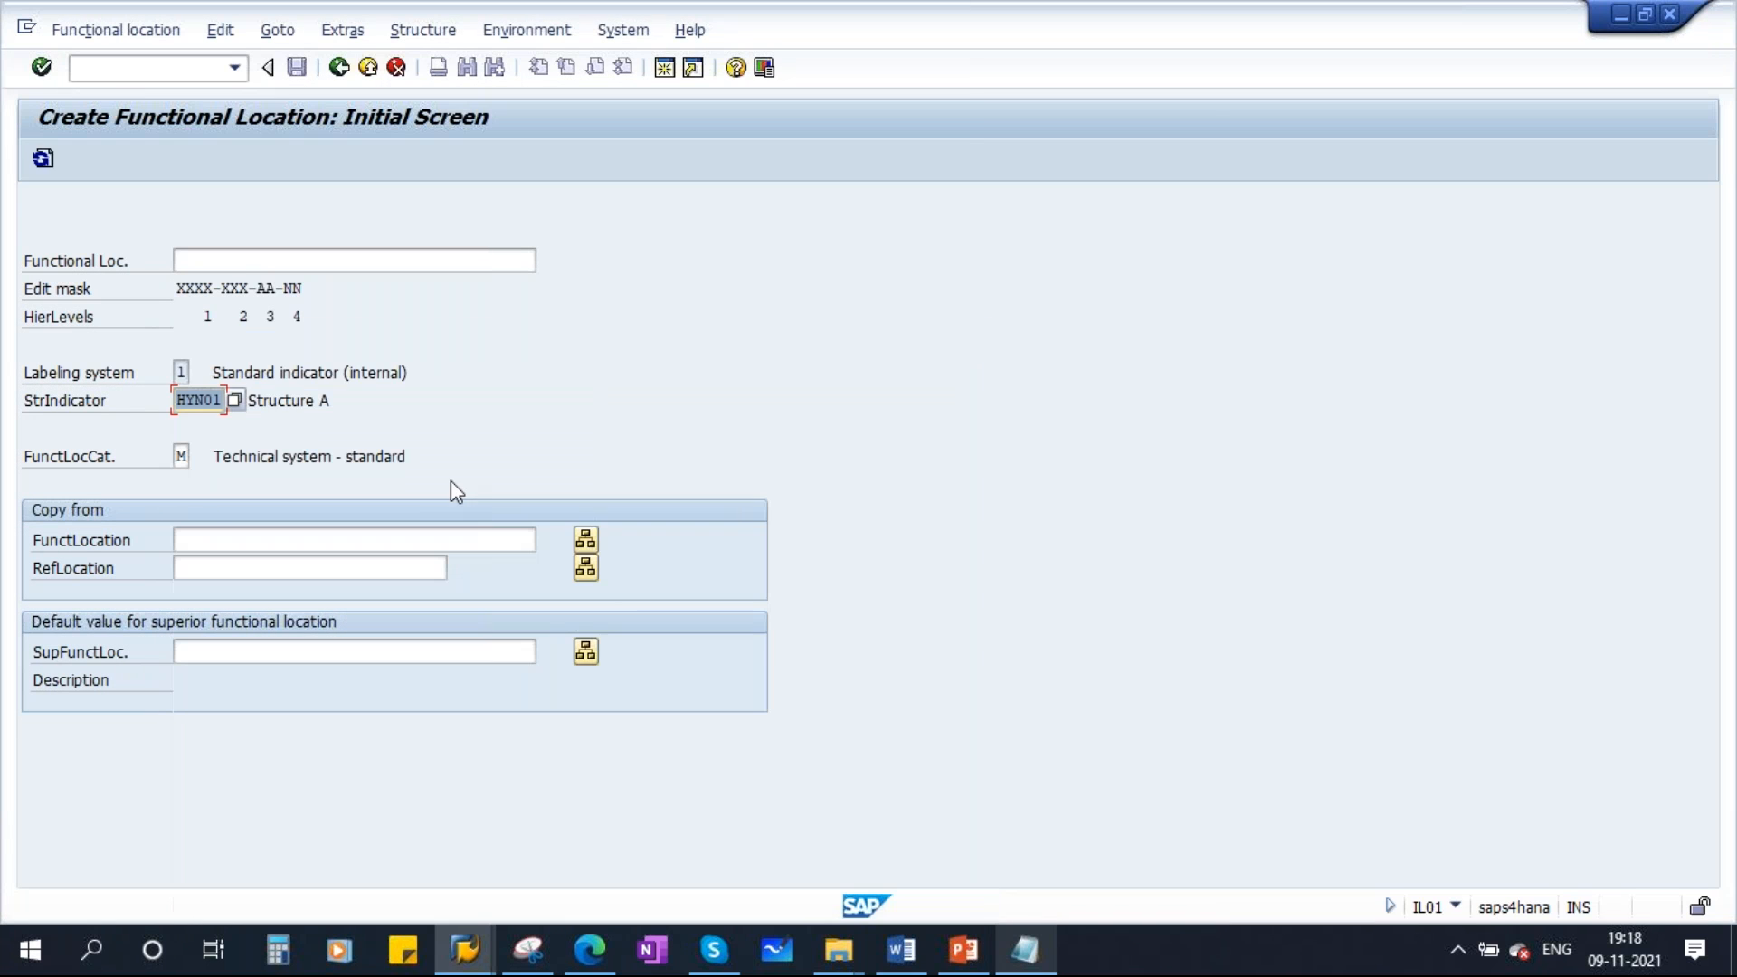
key(Return)
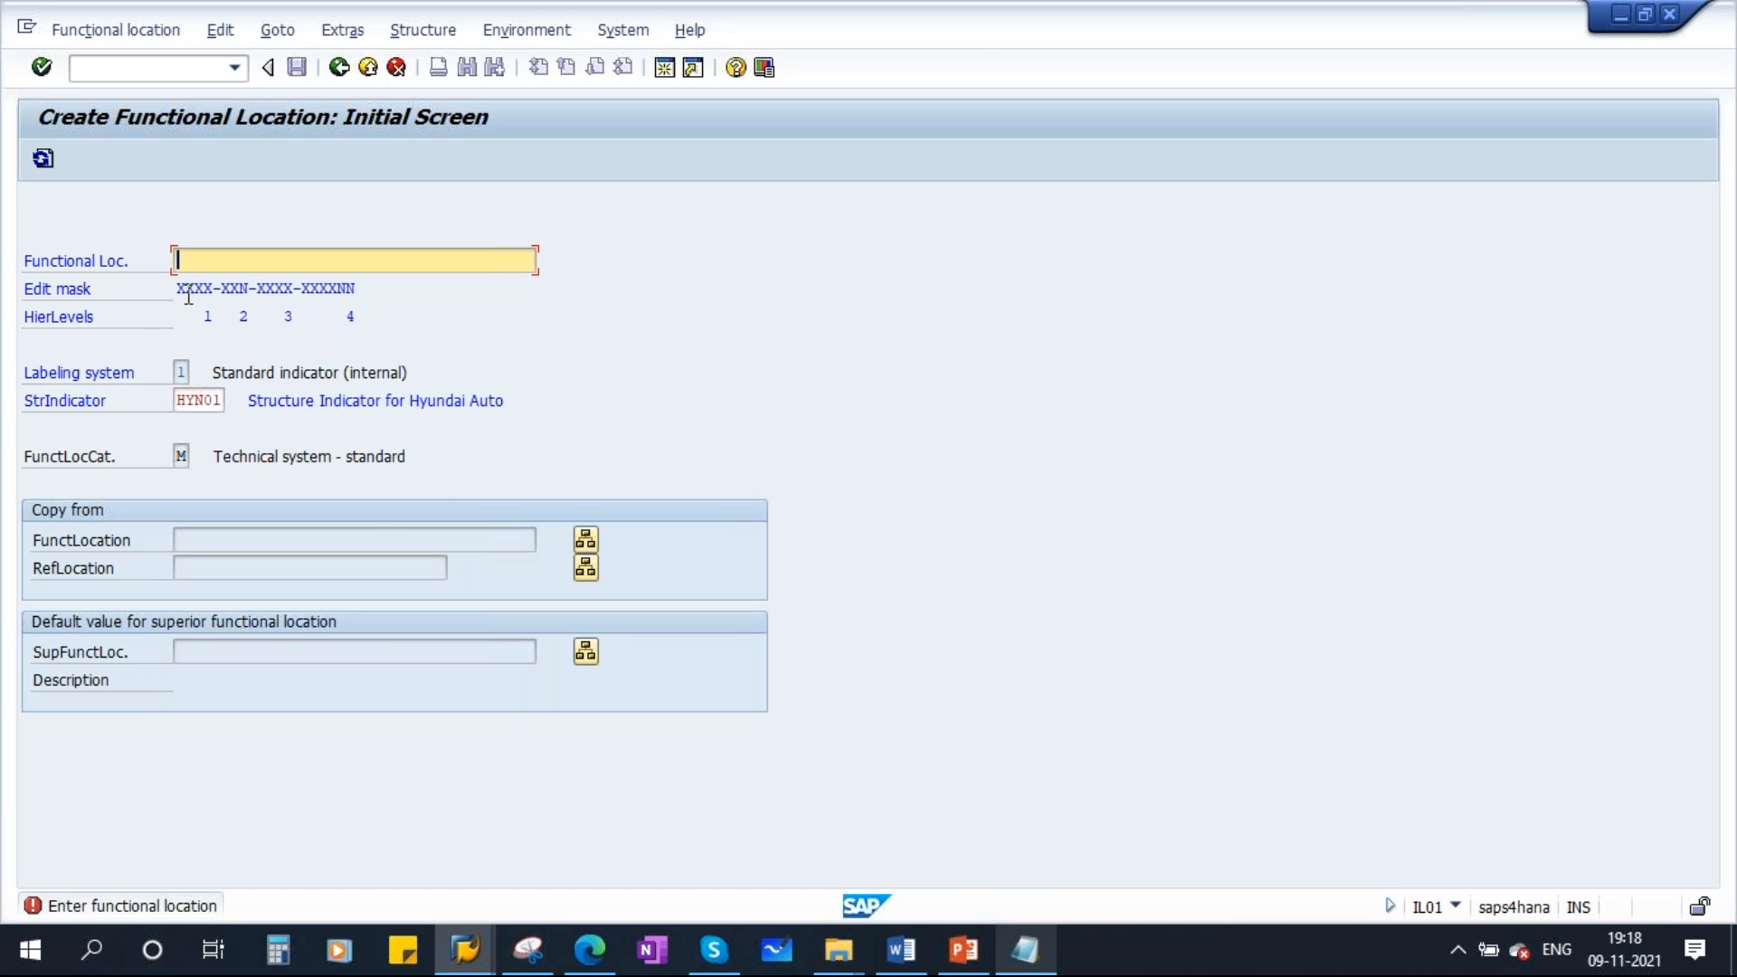
Review the edit mask, hierarchy levels, structure indicator and category of the new functional location
drag(180, 288, 399, 288)
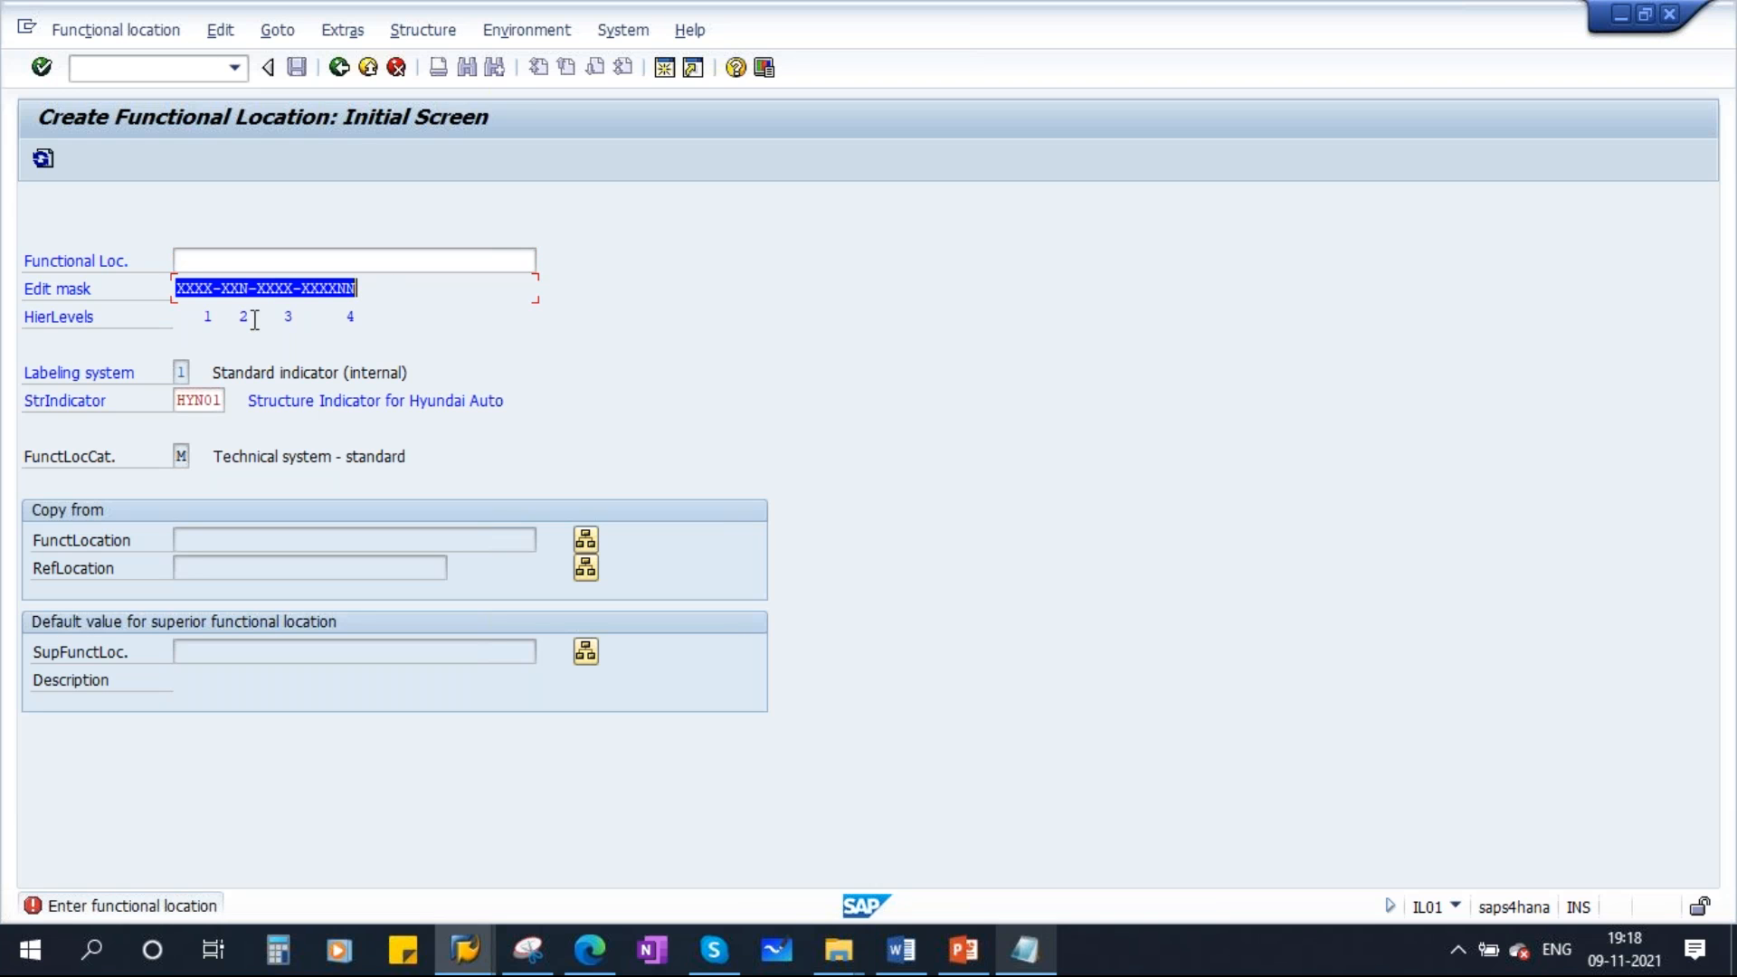
drag(202, 317, 358, 317)
double_click(179, 399)
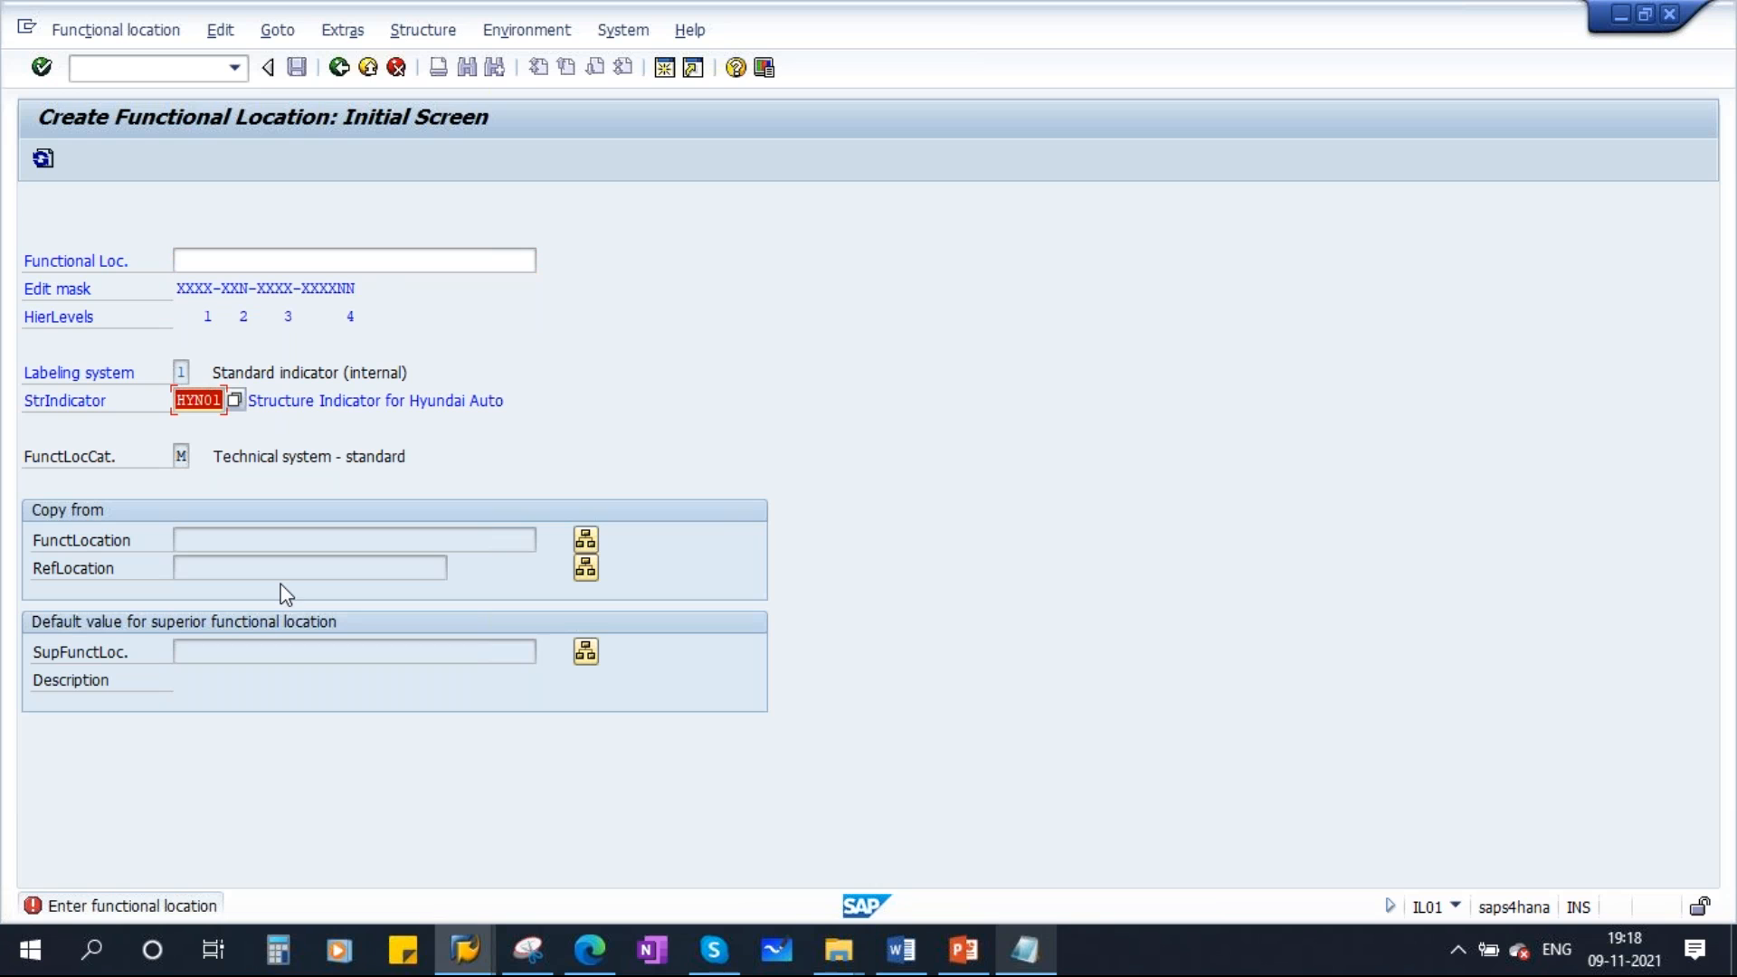
double_click(180, 457)
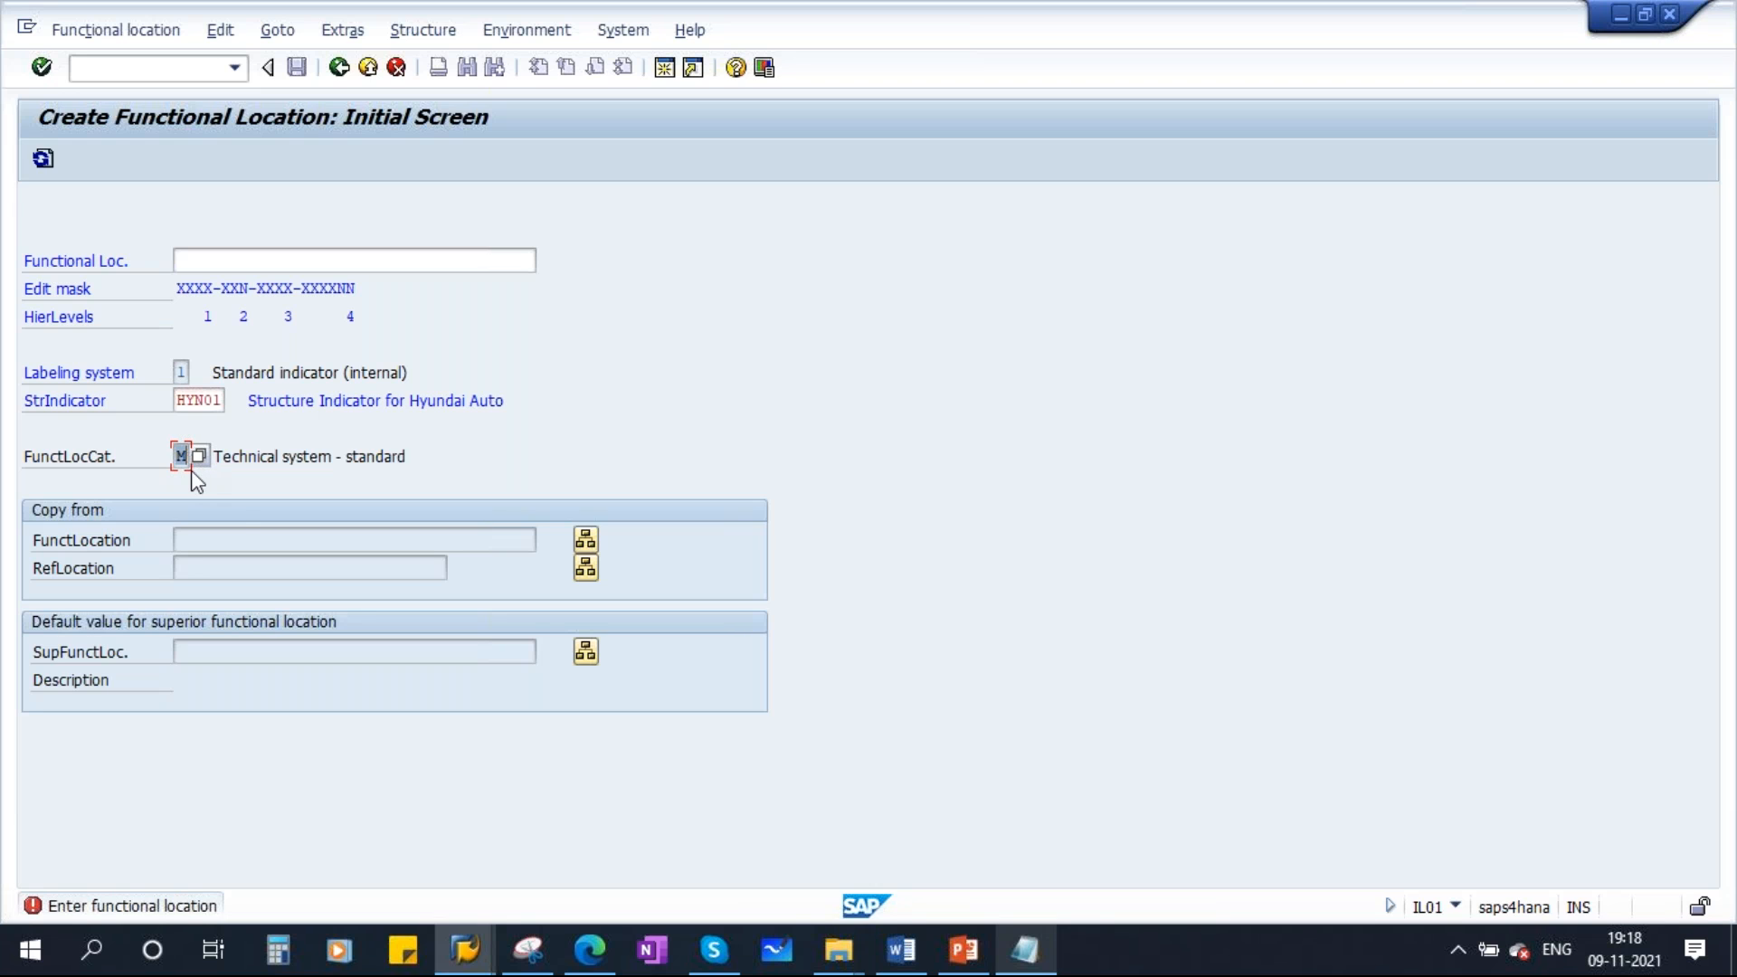
drag(215, 287, 175, 288)
Try HYN as the functional location label, and leave its master data without saving
click(198, 261)
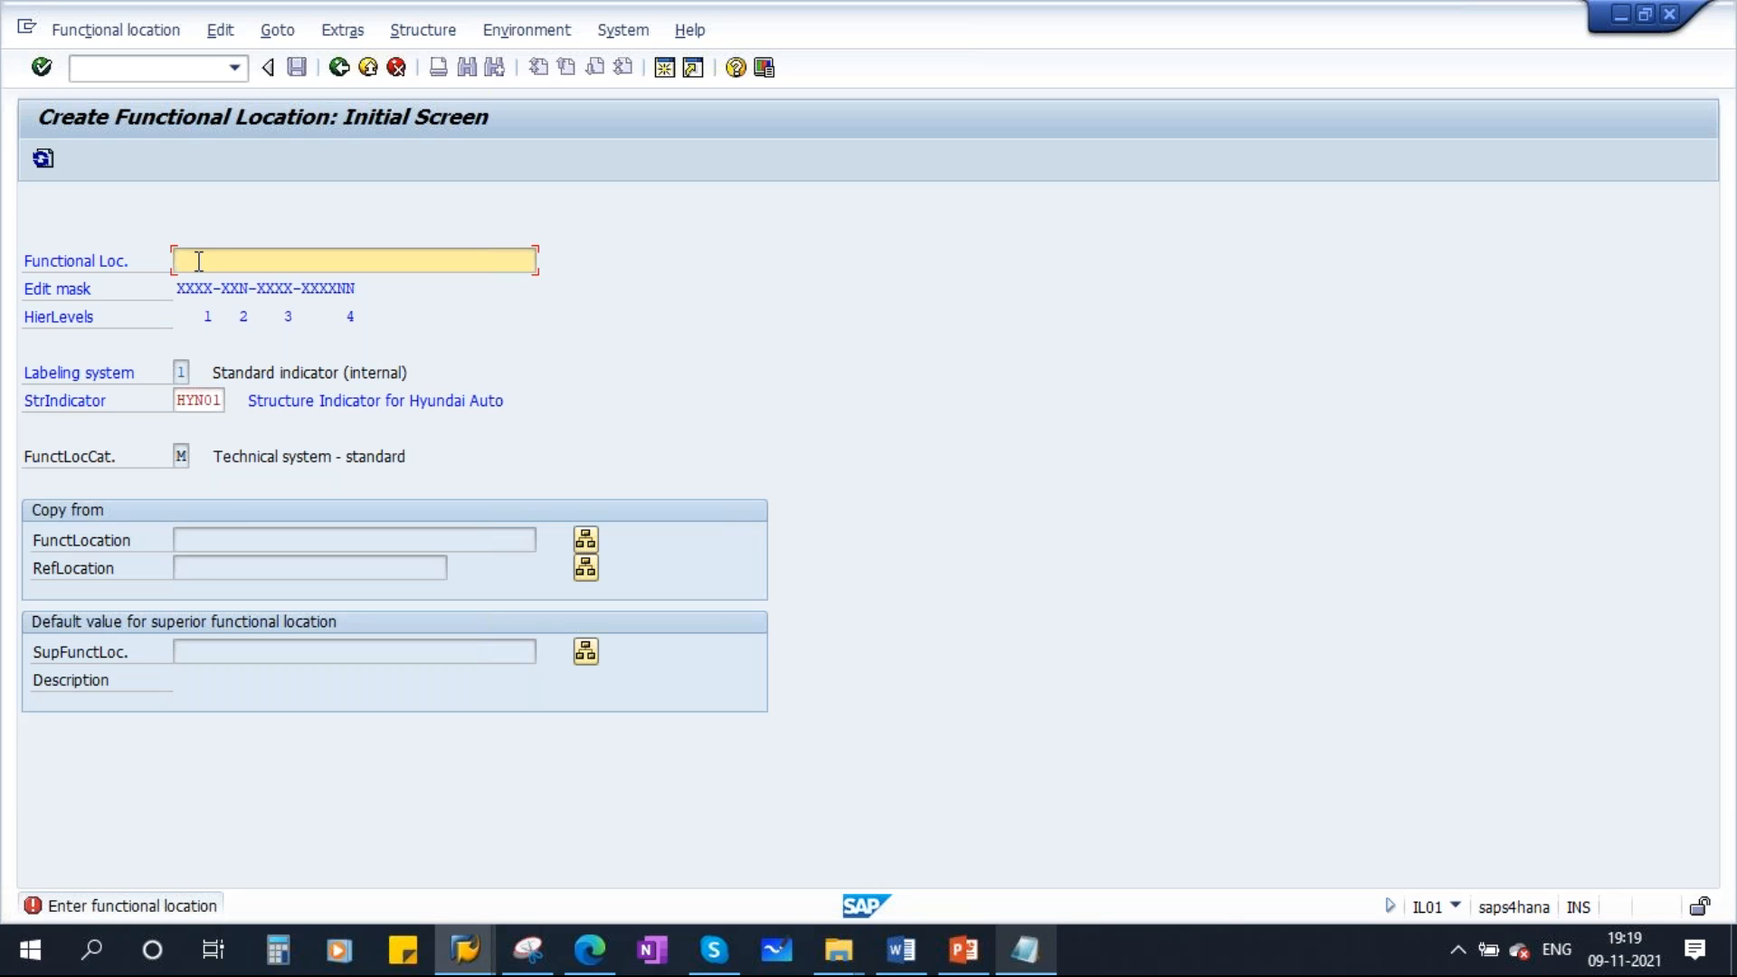
key(Caps_Lock)
text(HYND)
key(BackSpace)
key(Return)
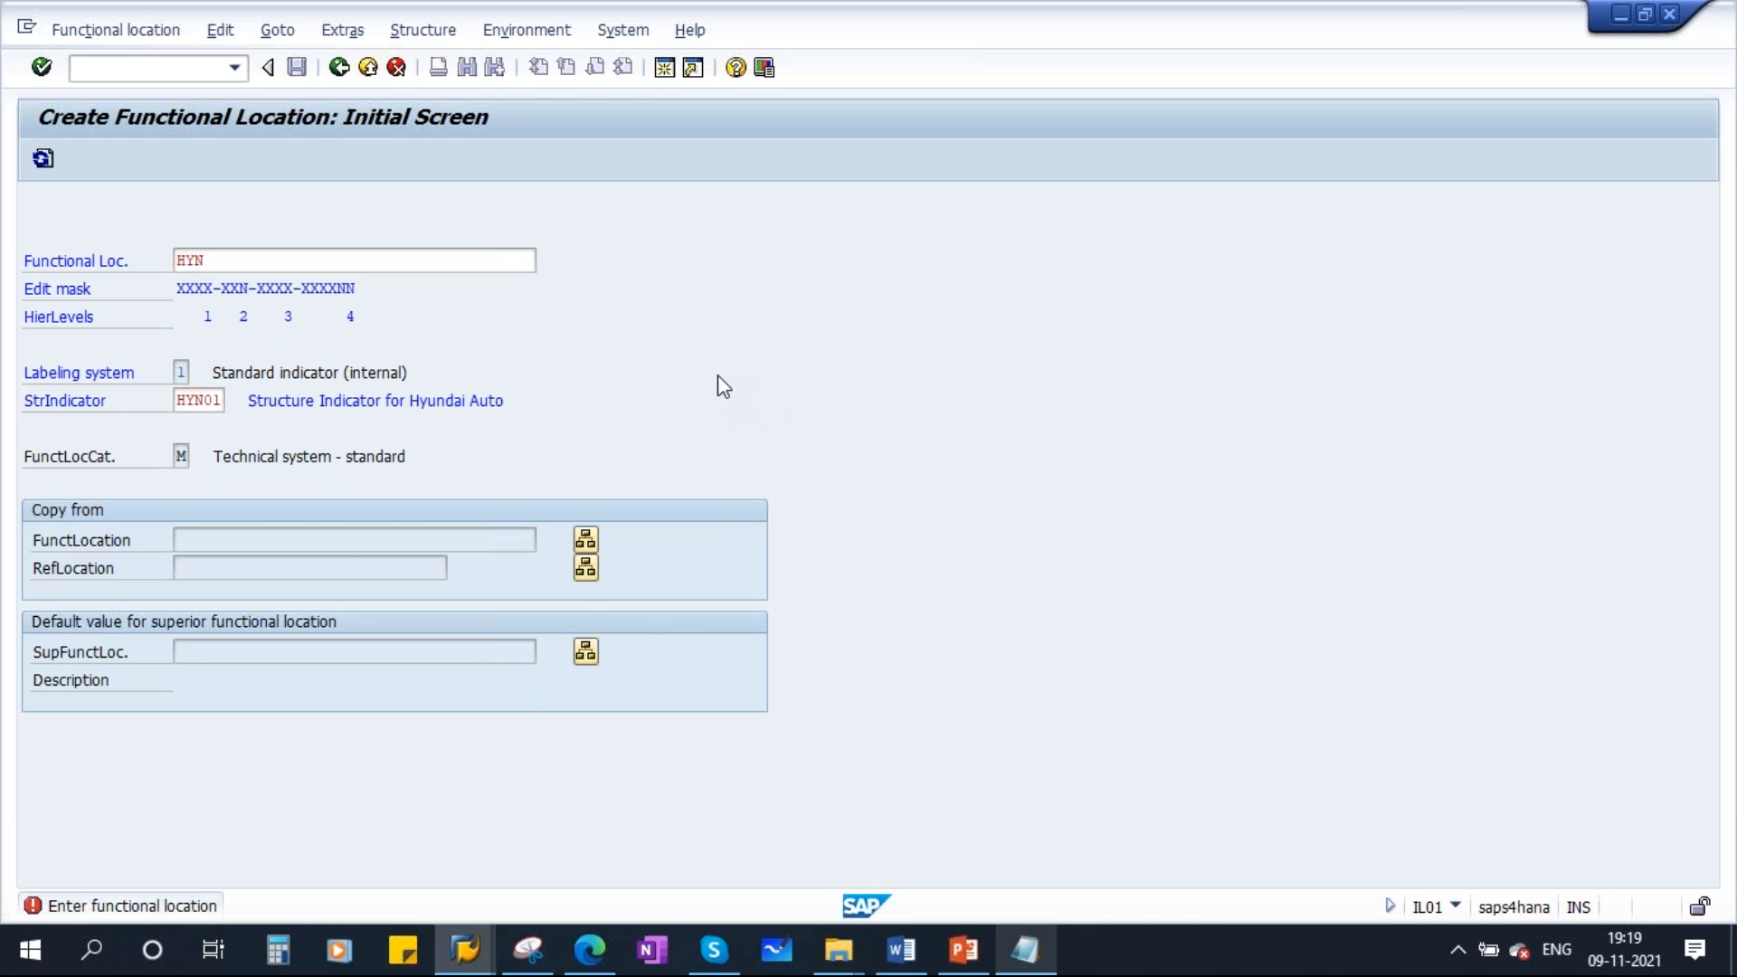
click(338, 67)
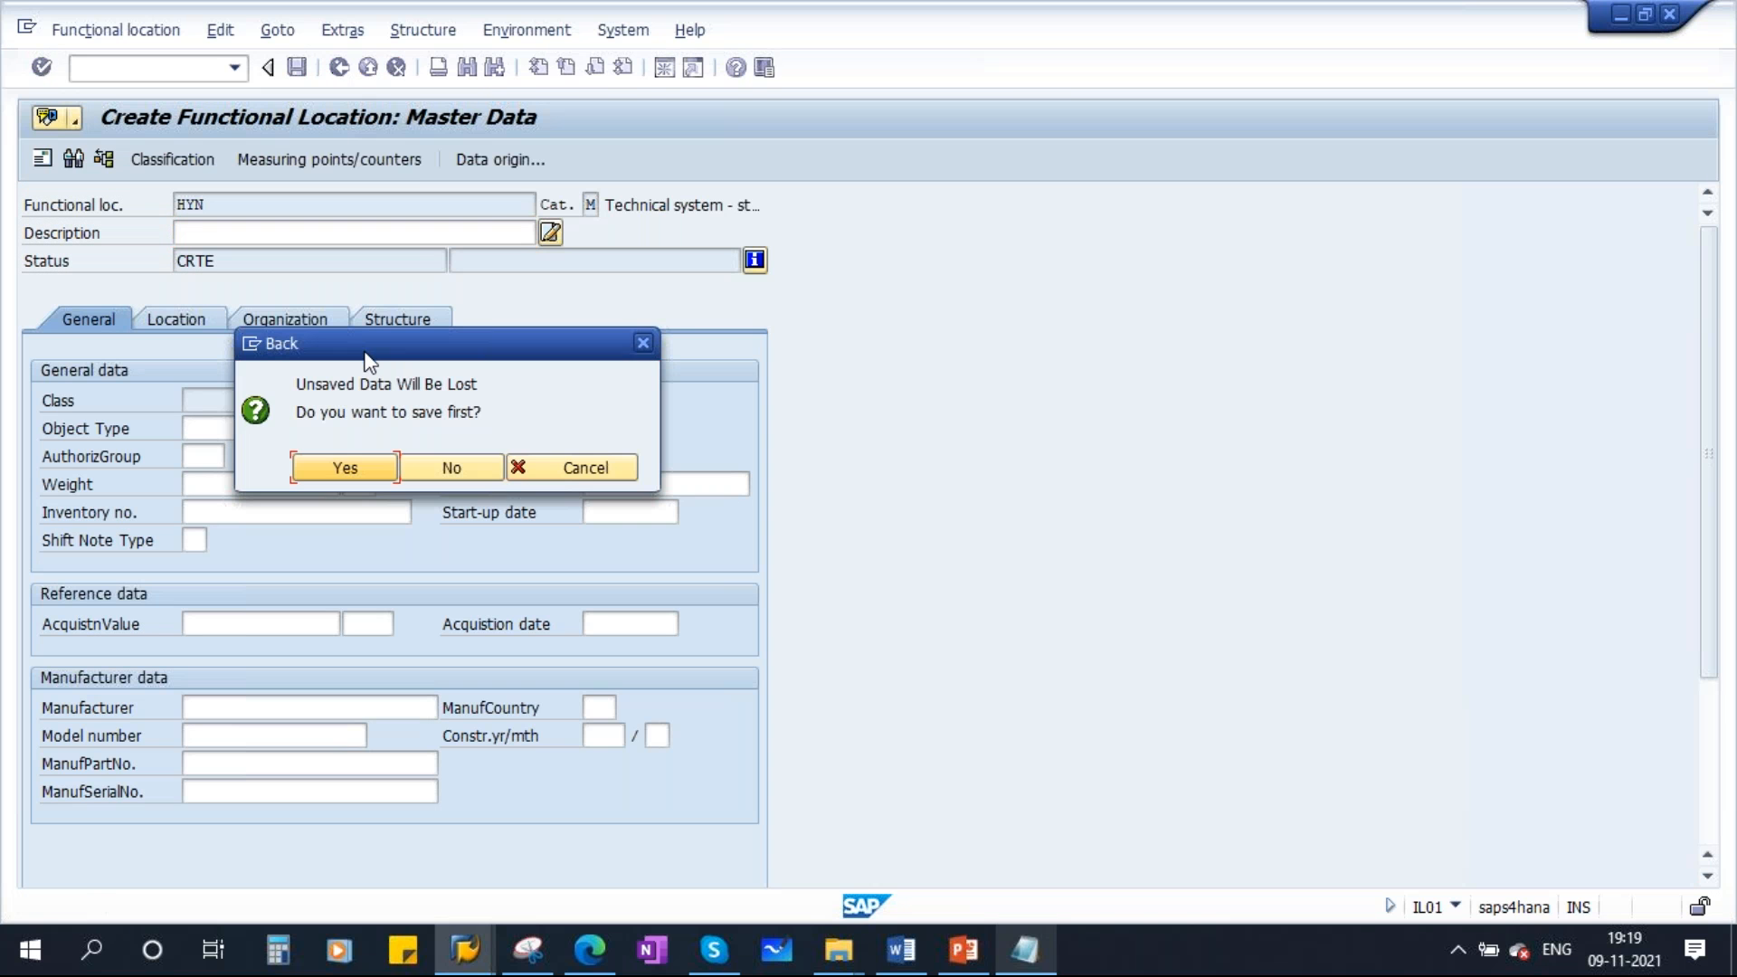
click(446, 465)
Try HYND12 as the functional location label, and discard its unsaved master data
click(220, 254)
text(D12)
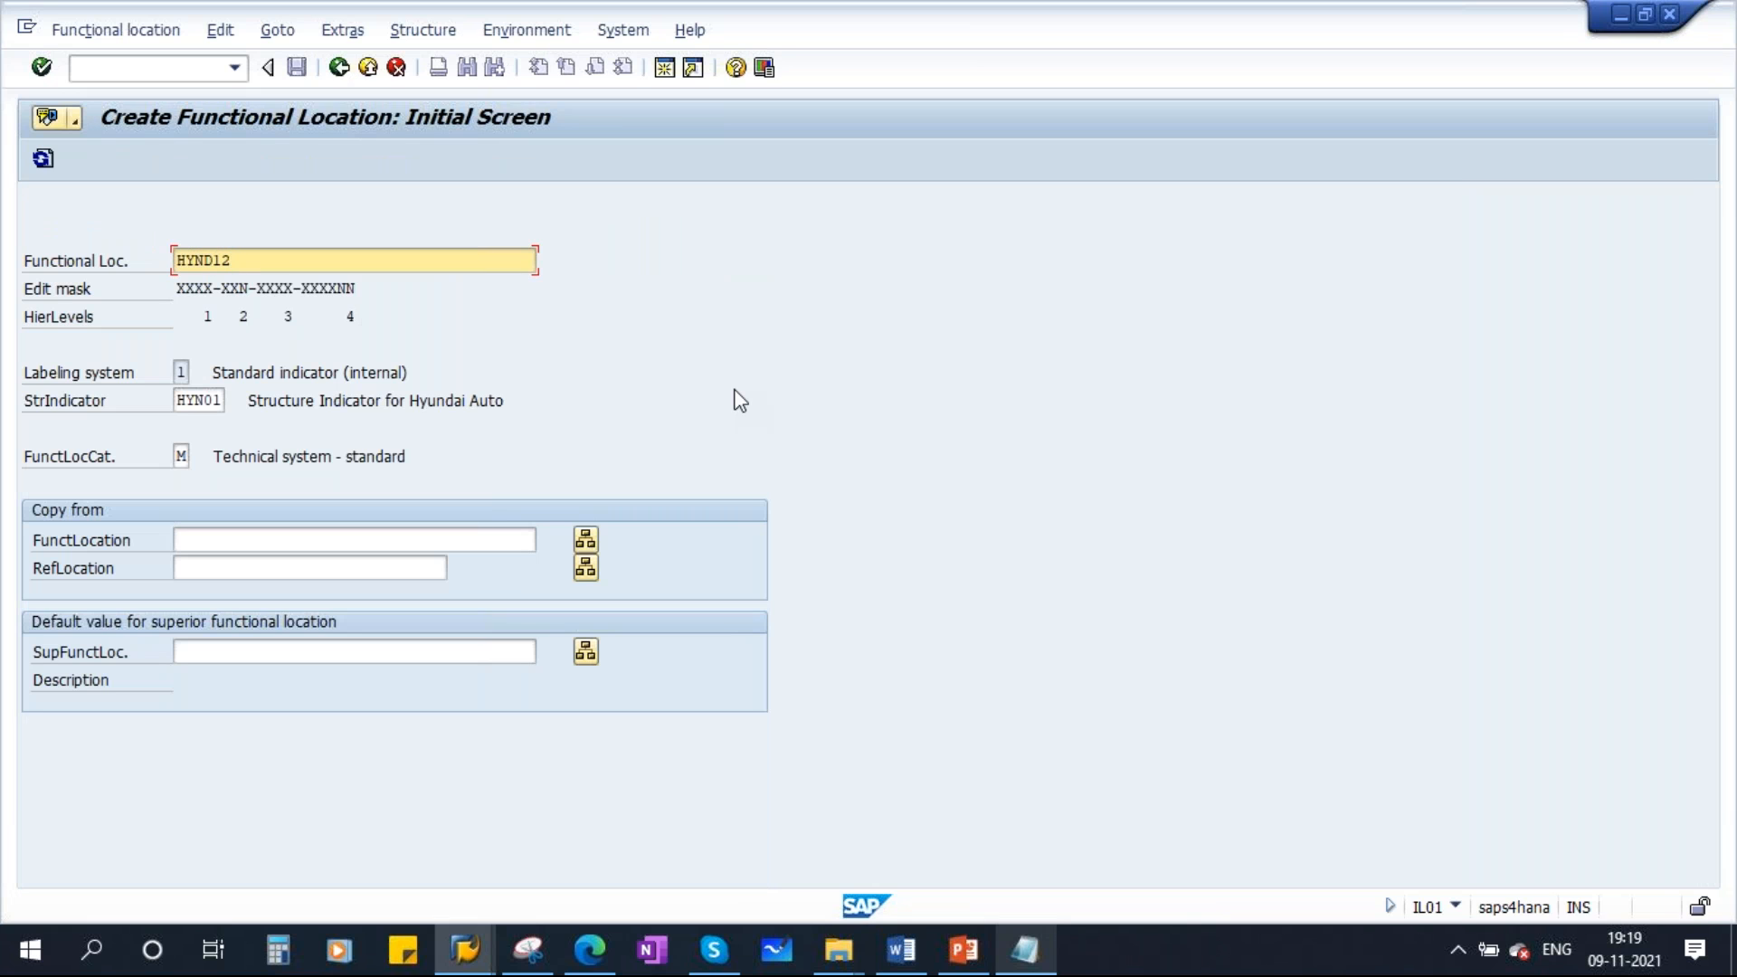
key(Return)
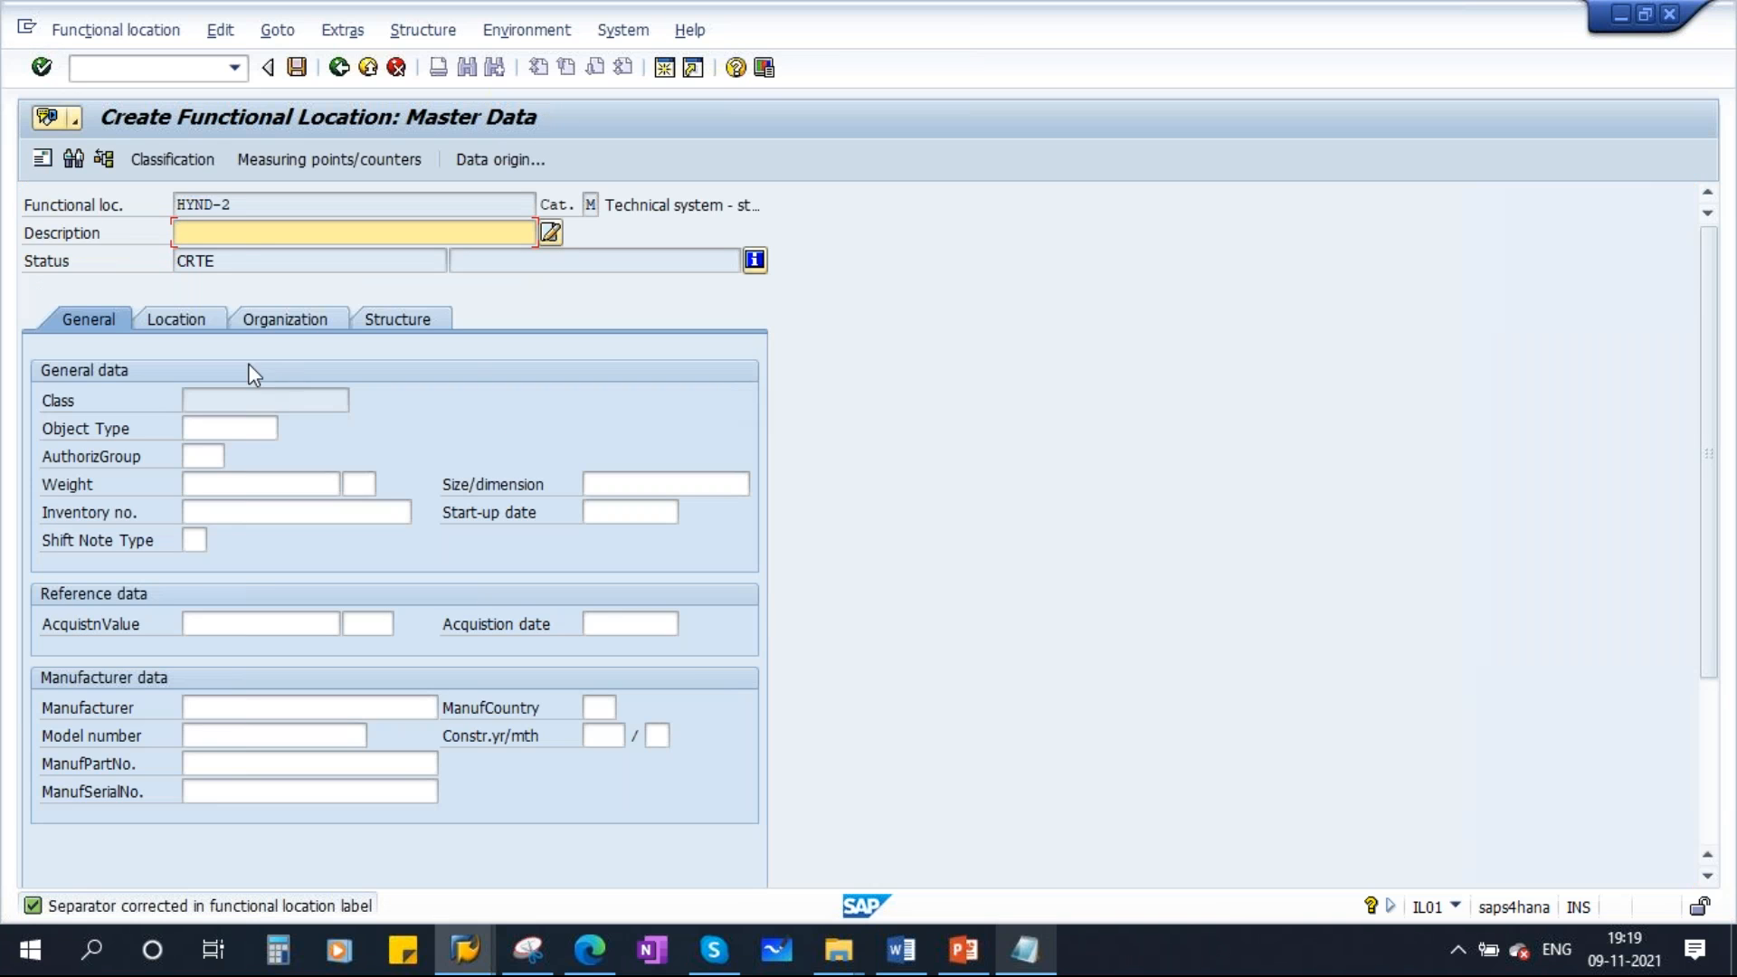
click(339, 67)
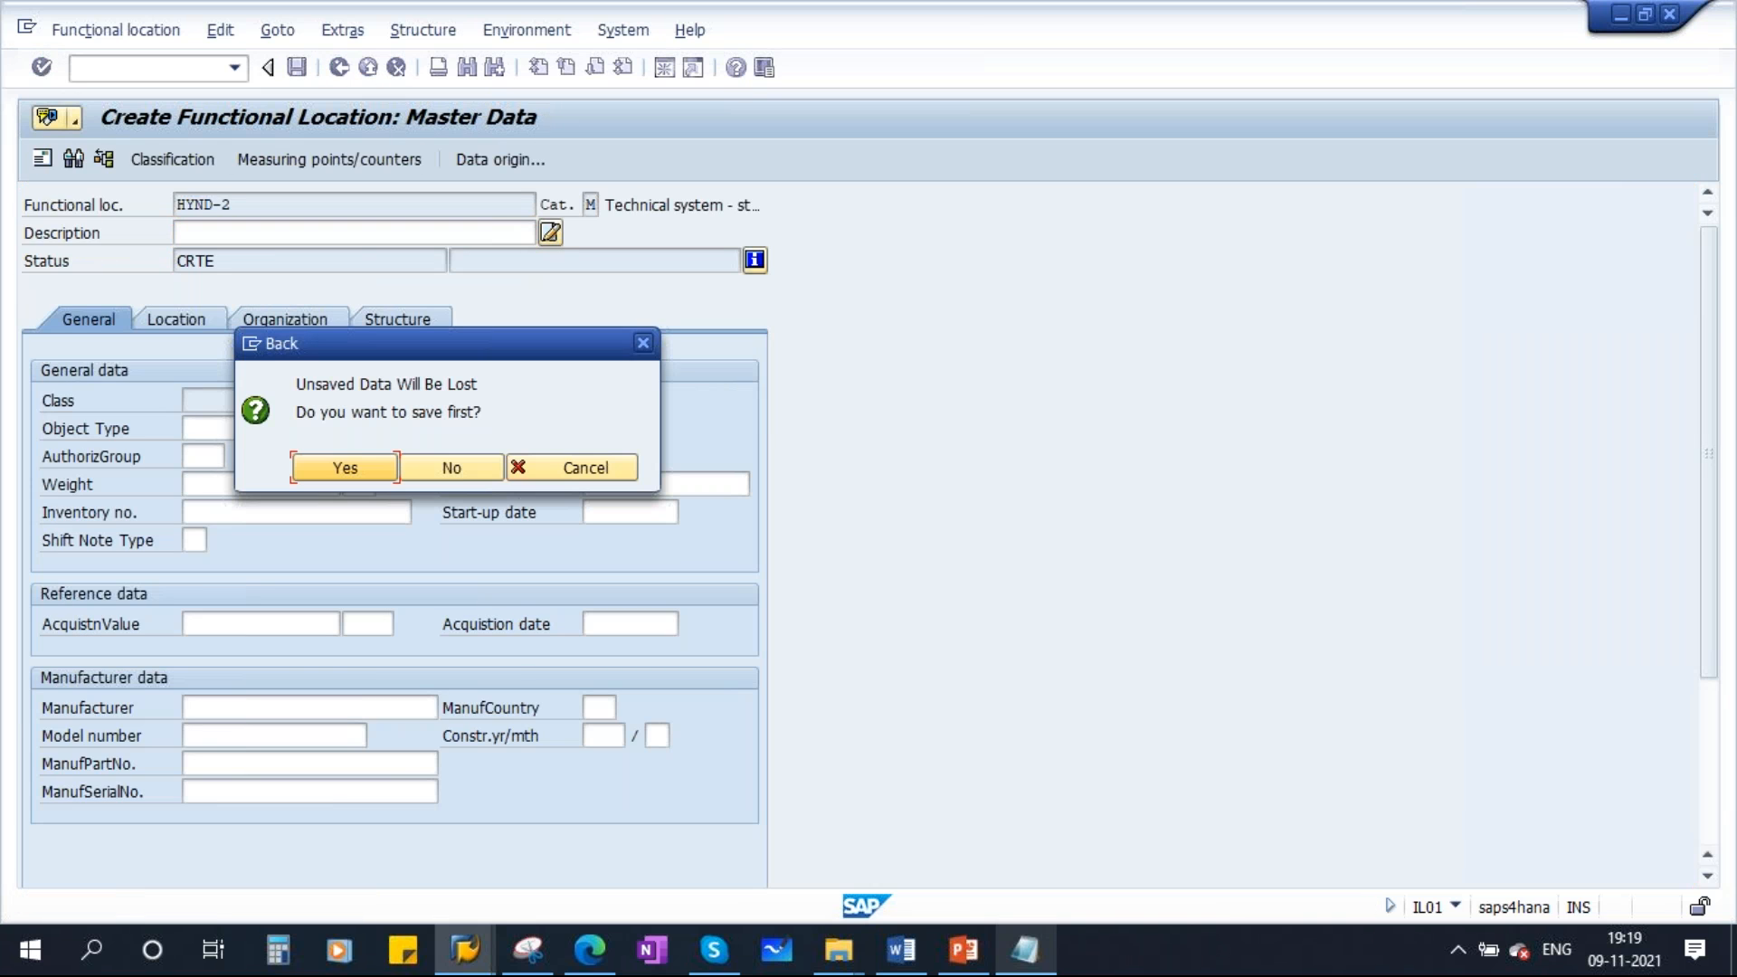
click(459, 465)
Set the functional location label to HYND
click(253, 262)
key(BackSpace)
key(BackSpace)
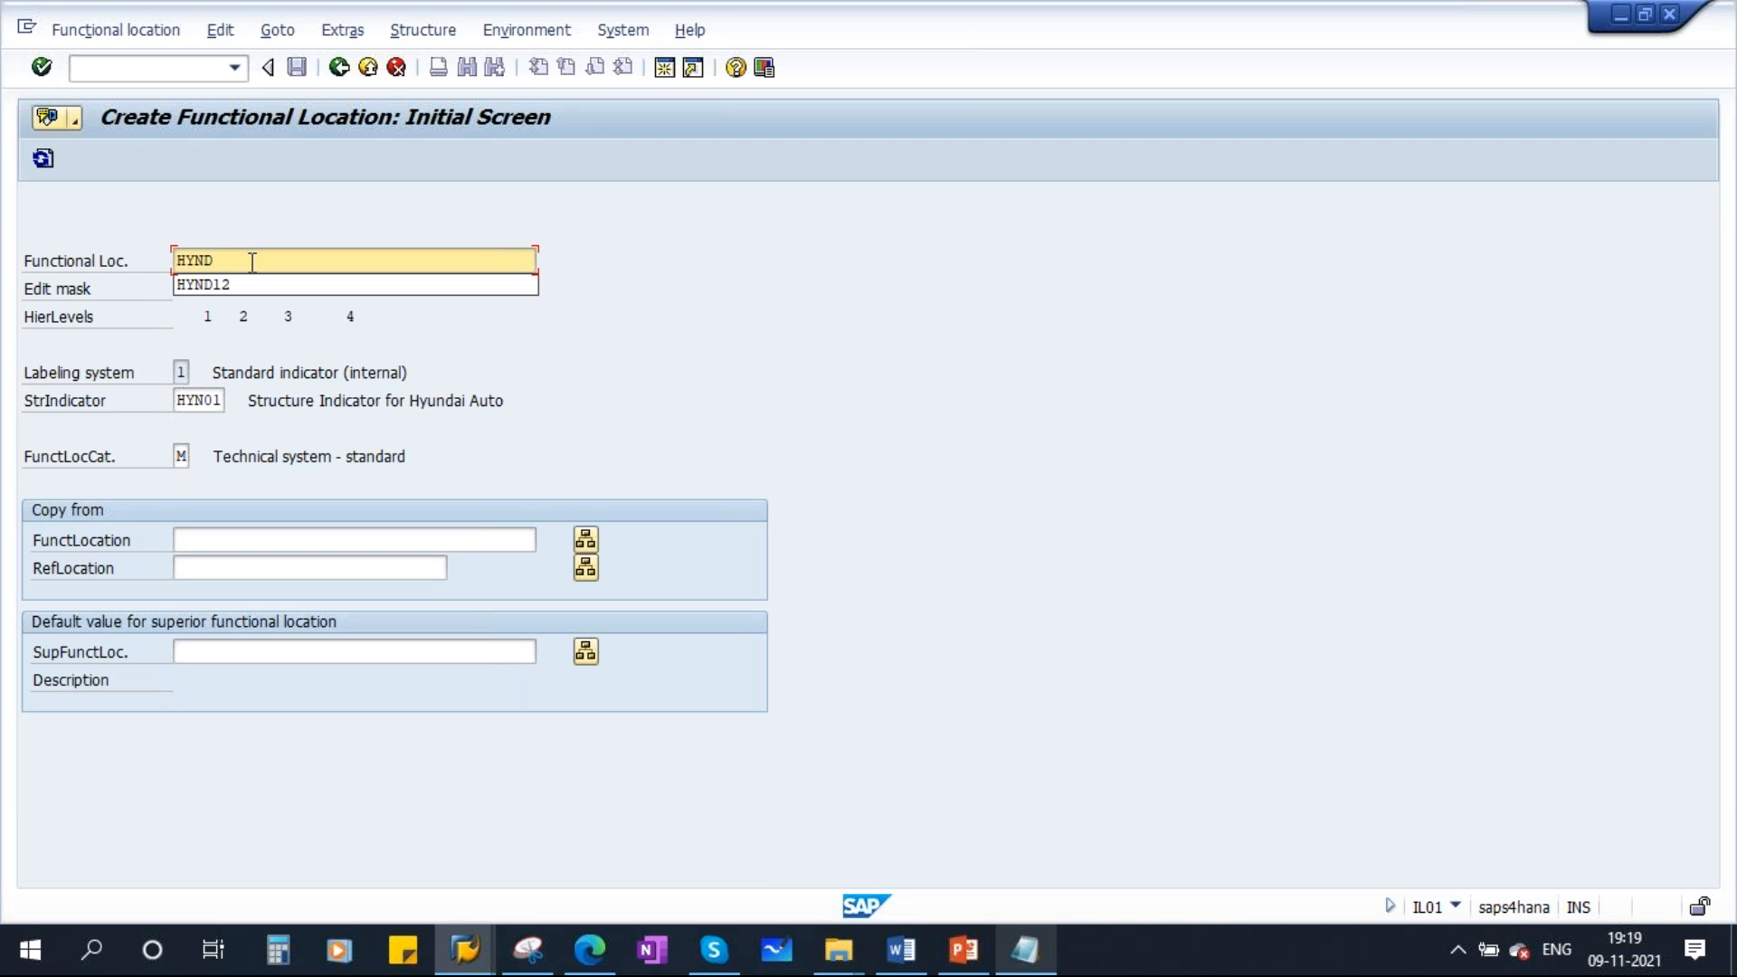
Try HYND1 as the functional location label and compare it with the first level of the edit mask
click(650, 353)
text(1)
click(664, 346)
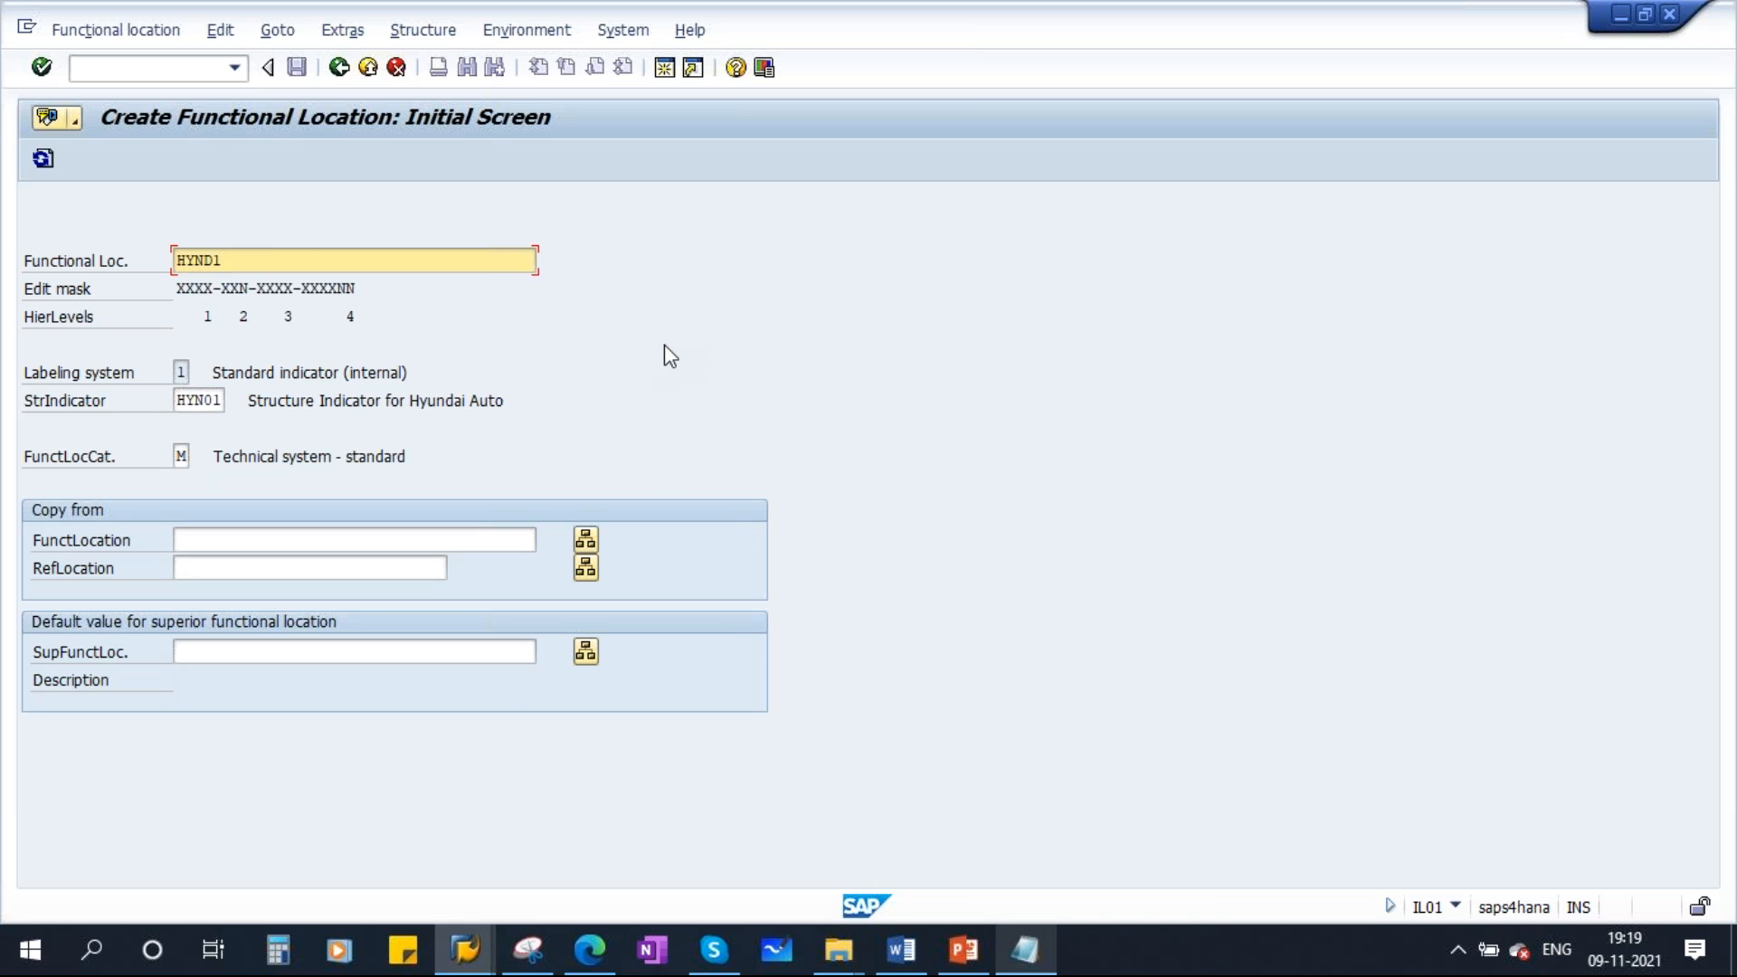
key(Return)
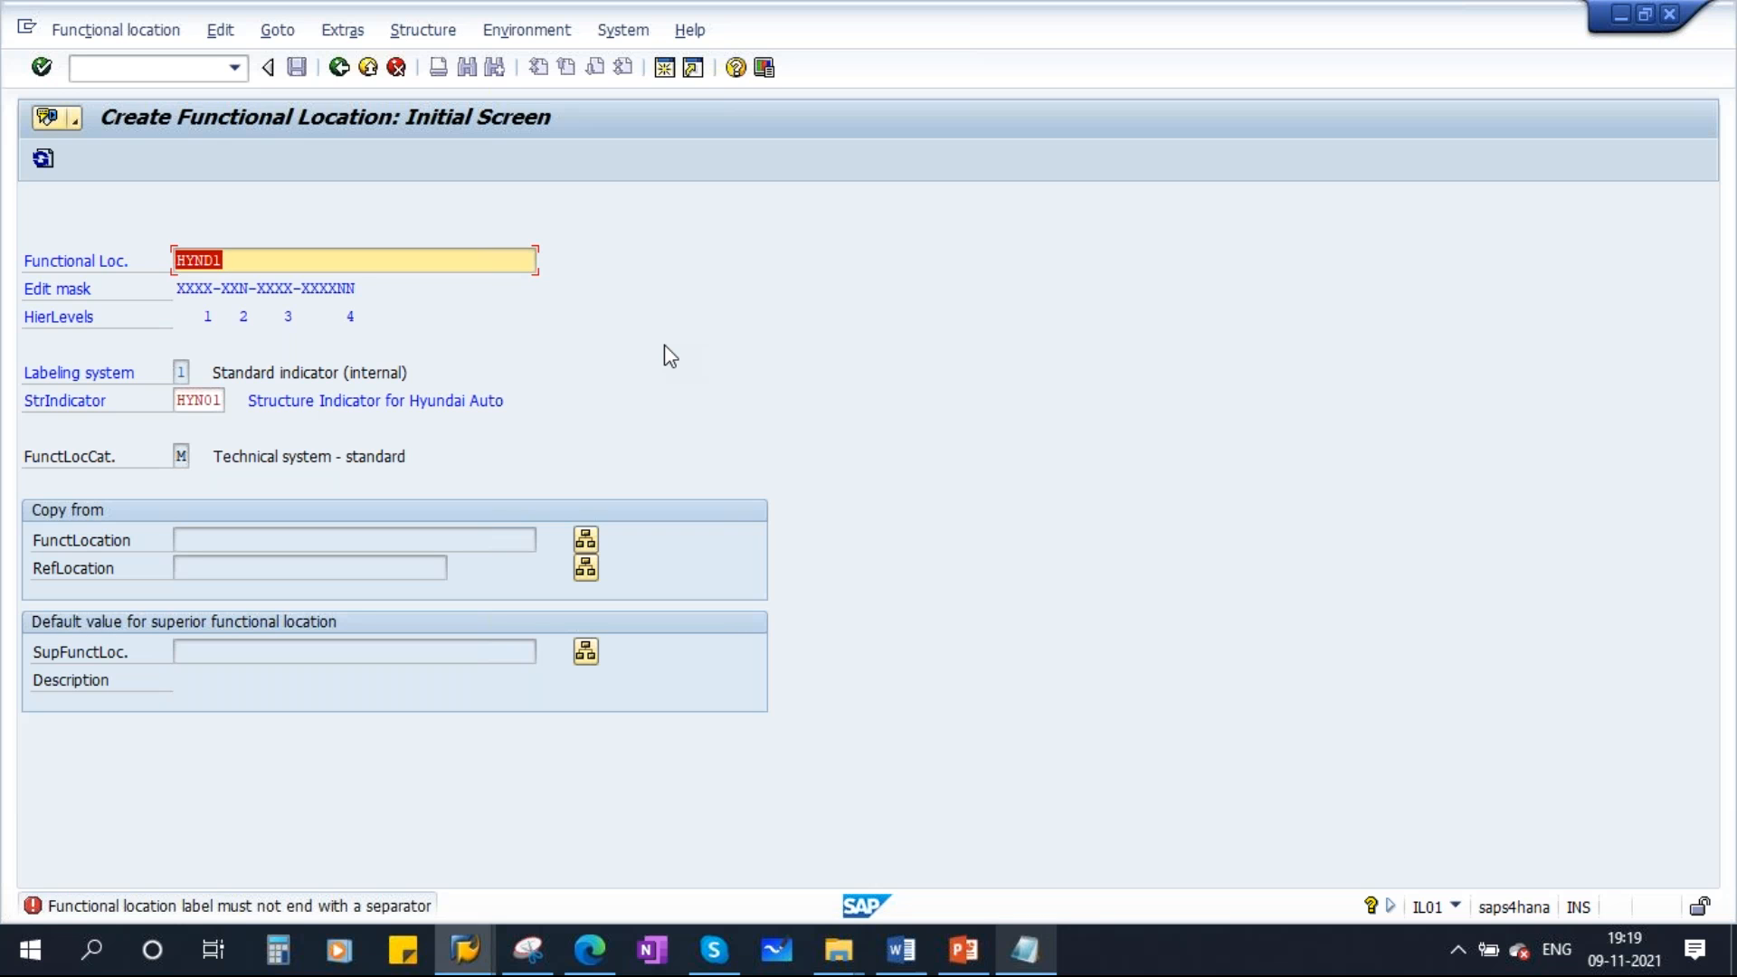
click(222, 261)
drag(213, 288, 173, 288)
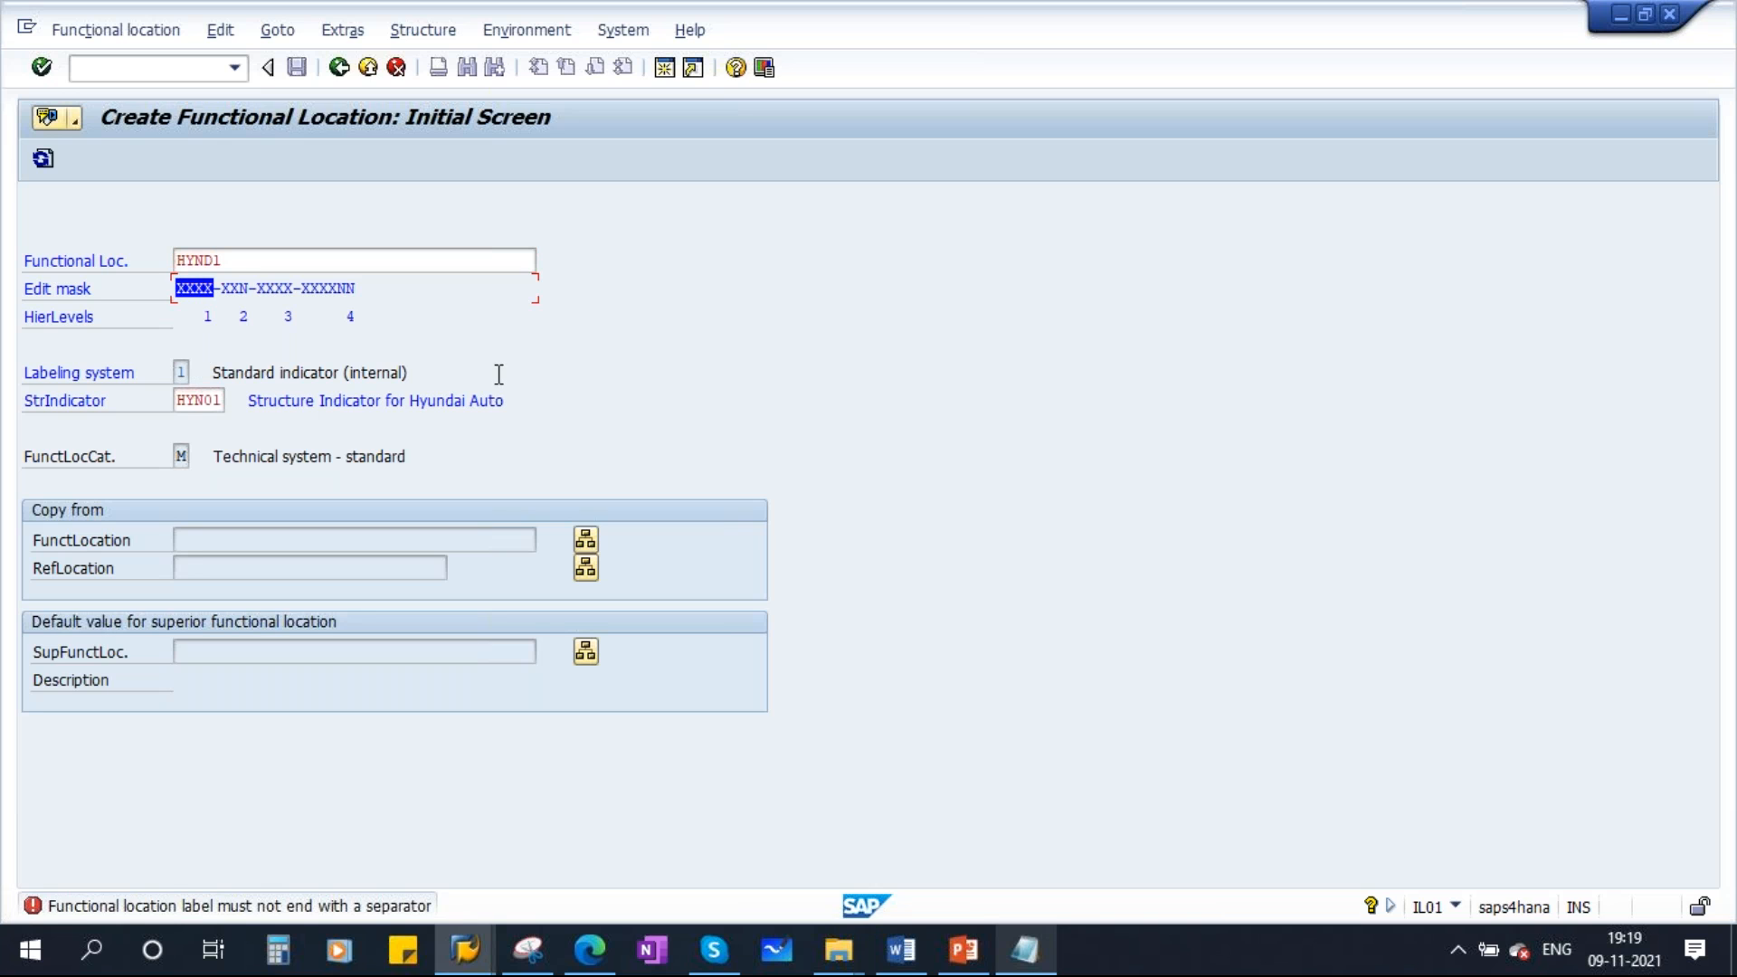
Restore the functional location label to HYND and open its master data
click(226, 259)
key(BackSpace)
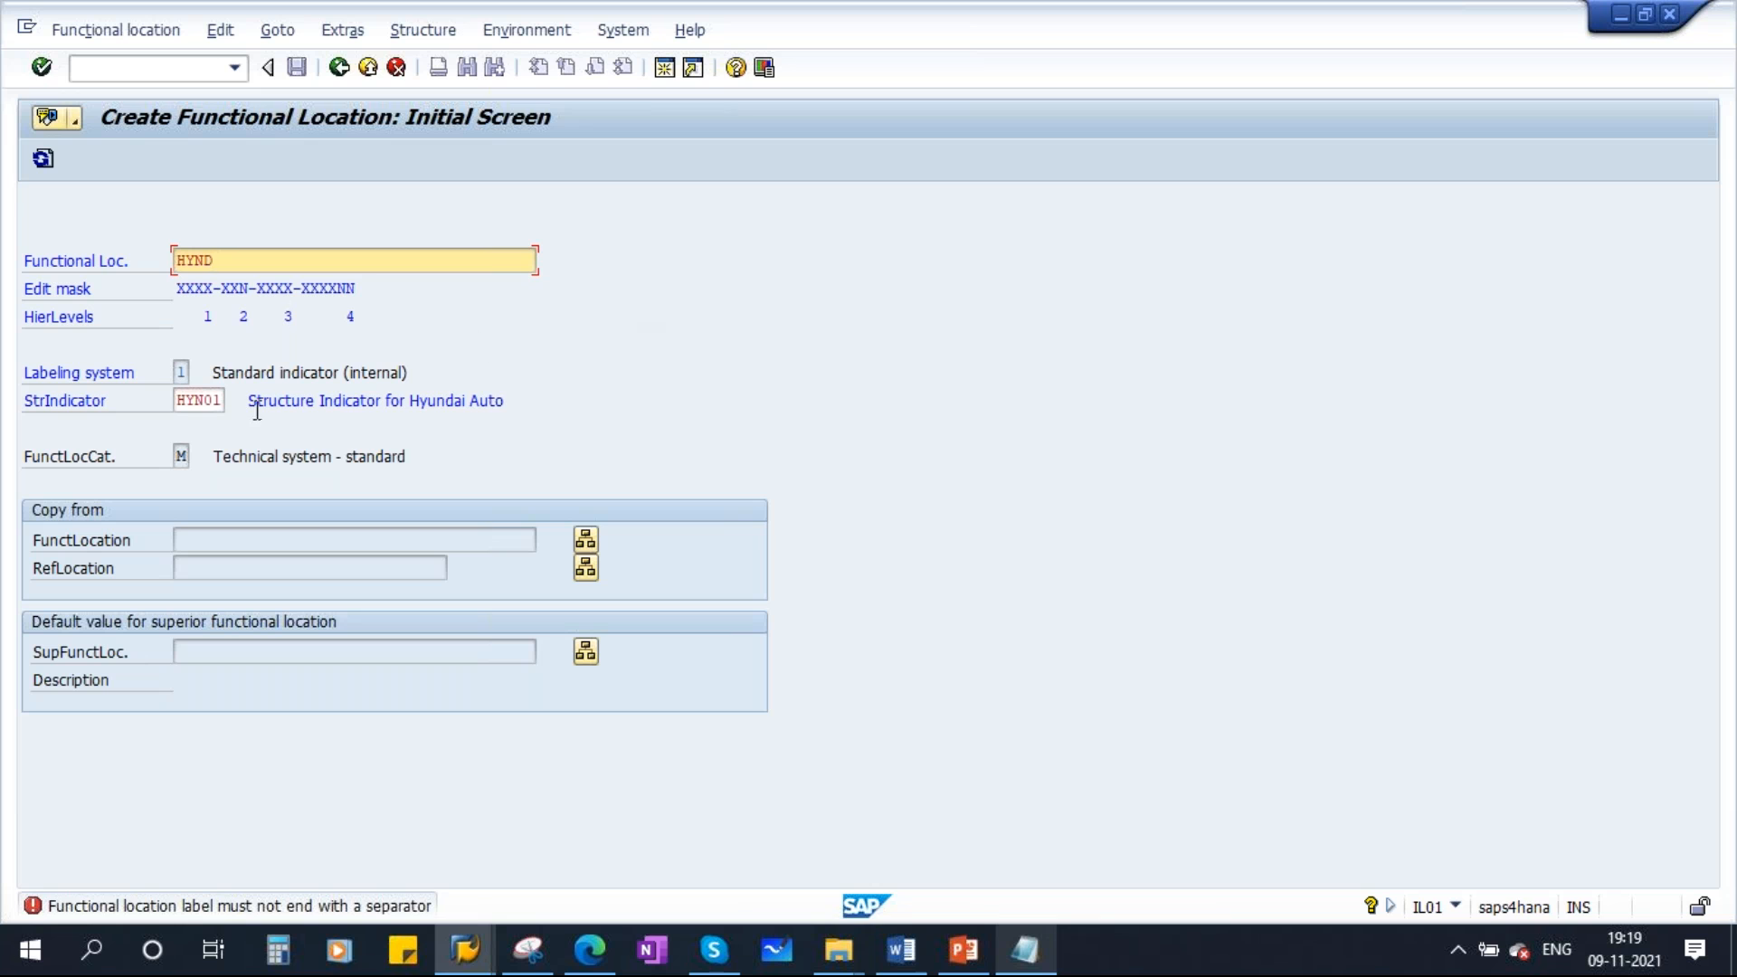
key(Return)
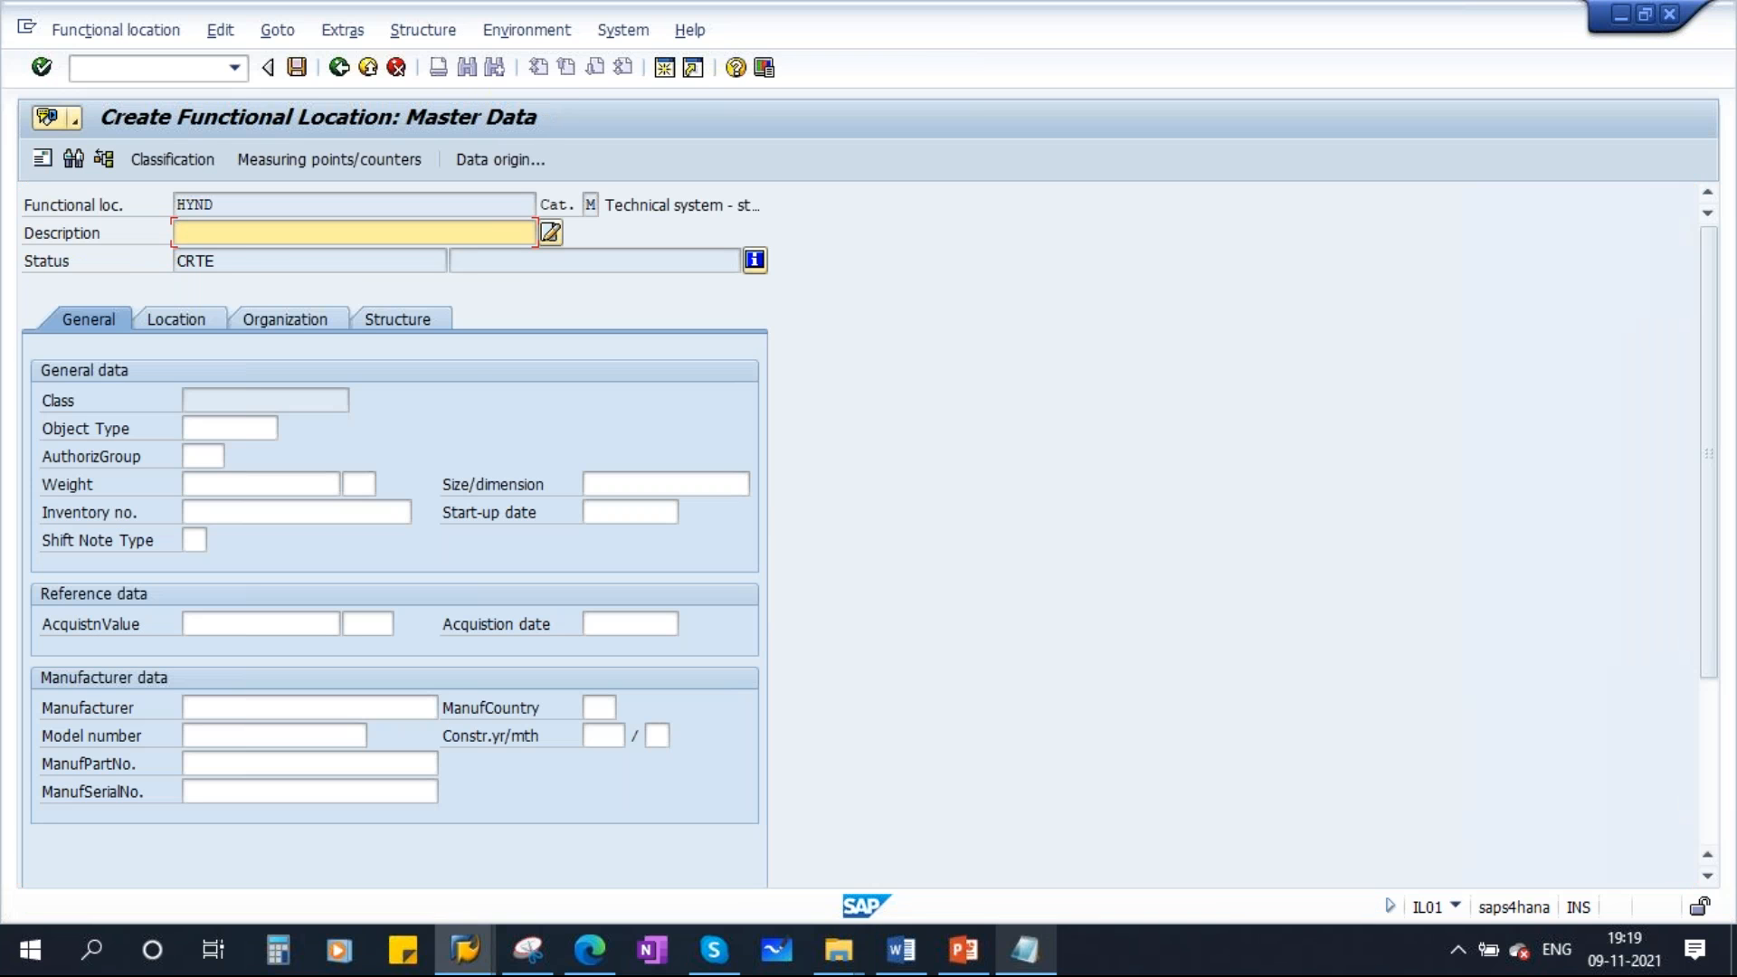
Enter Hyundai Automobiles as the description of functional location HYND
text(H)
key(Caps_Lock)
text(yundai)
key(Caps_Lock)
text(A)
key(Caps_Lock)
text(utomobiles)
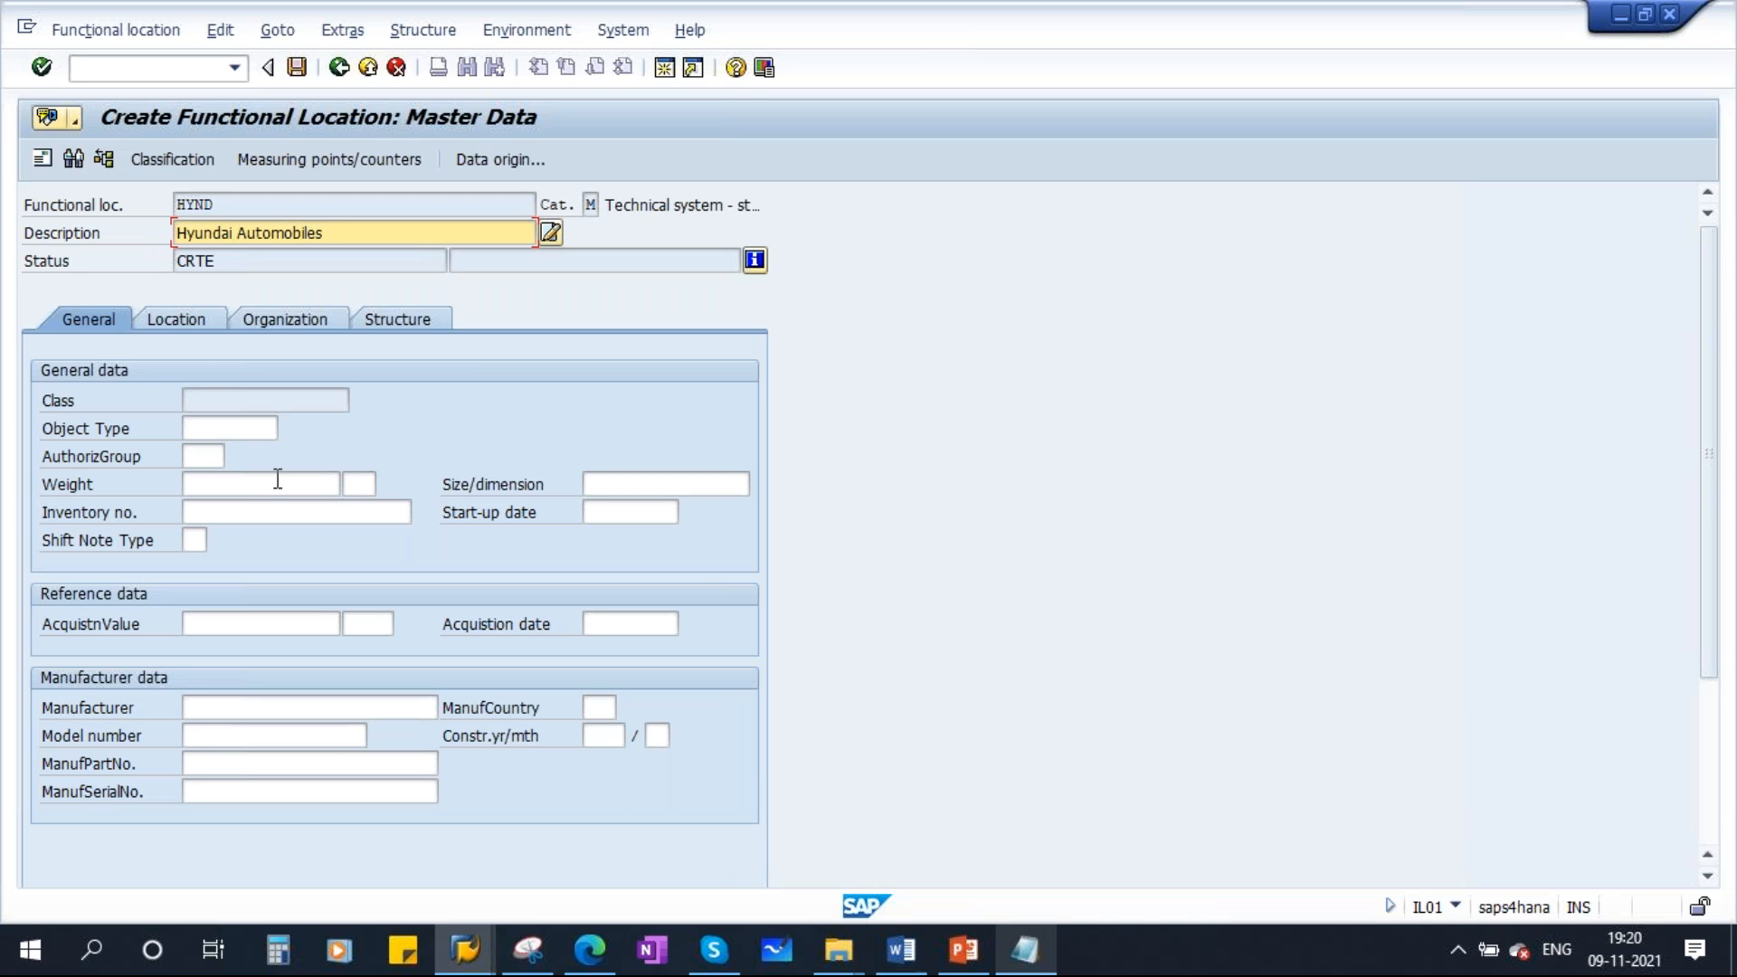
Check the Class field, look up the Classification topic in the Word course syllabus, and return to the SAP master data
click(210, 398)
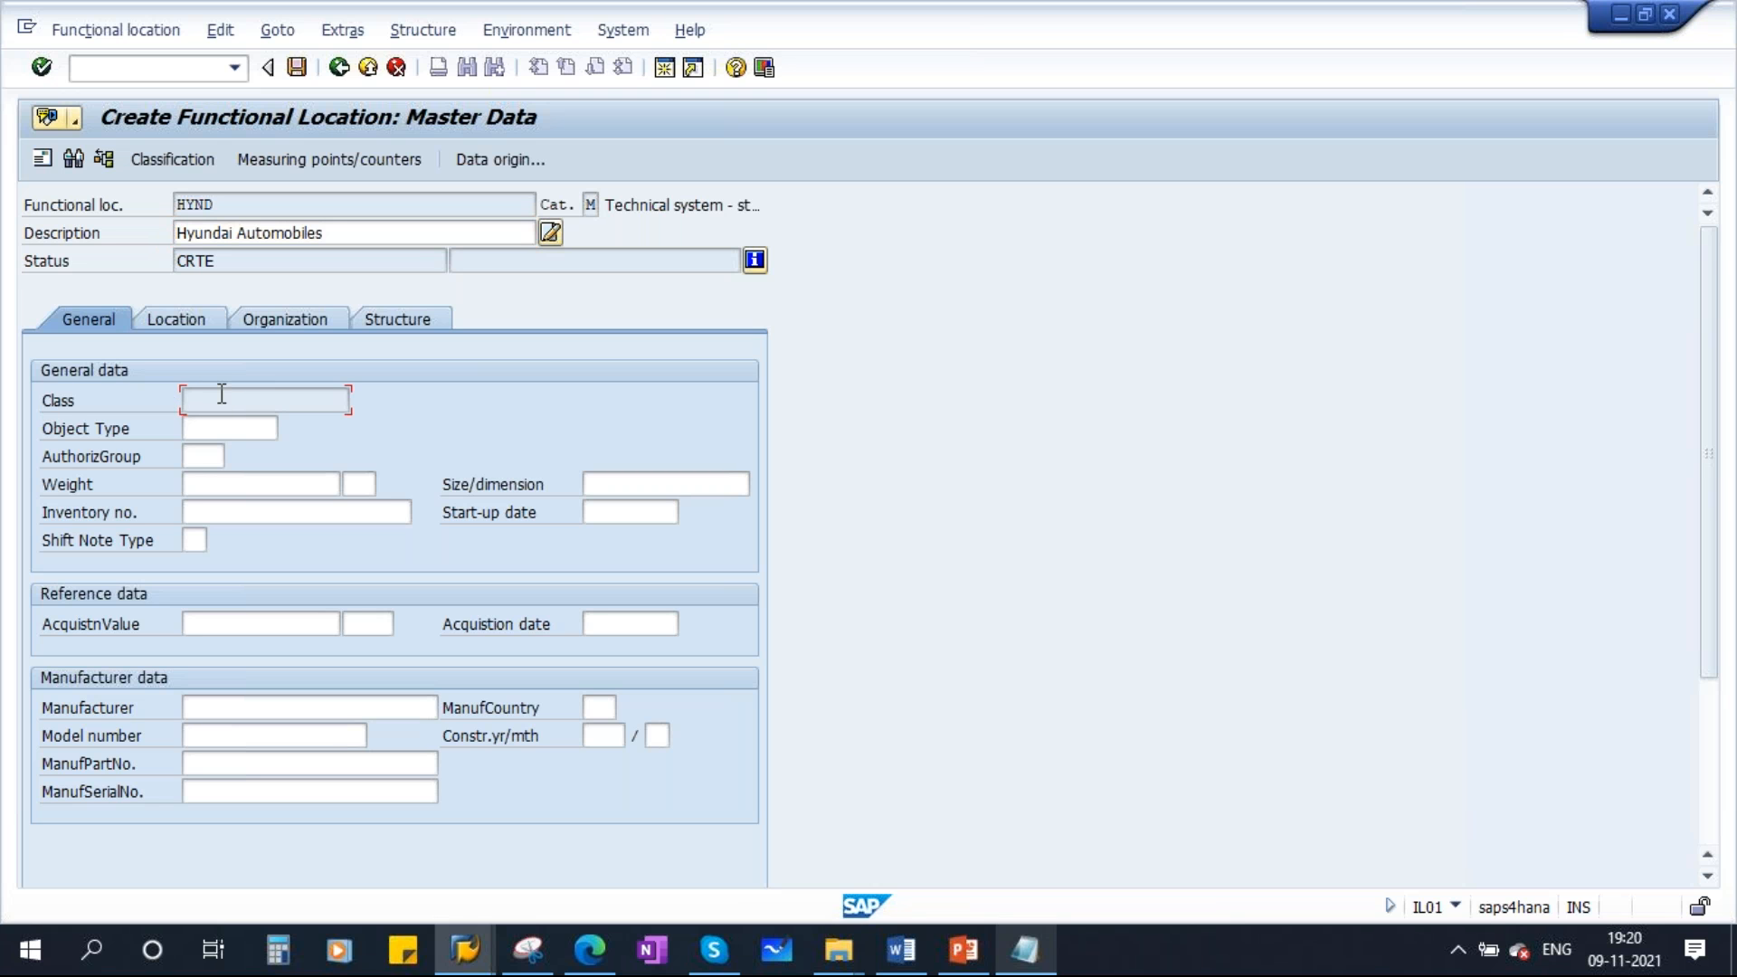
click(901, 949)
drag(525, 609, 666, 608)
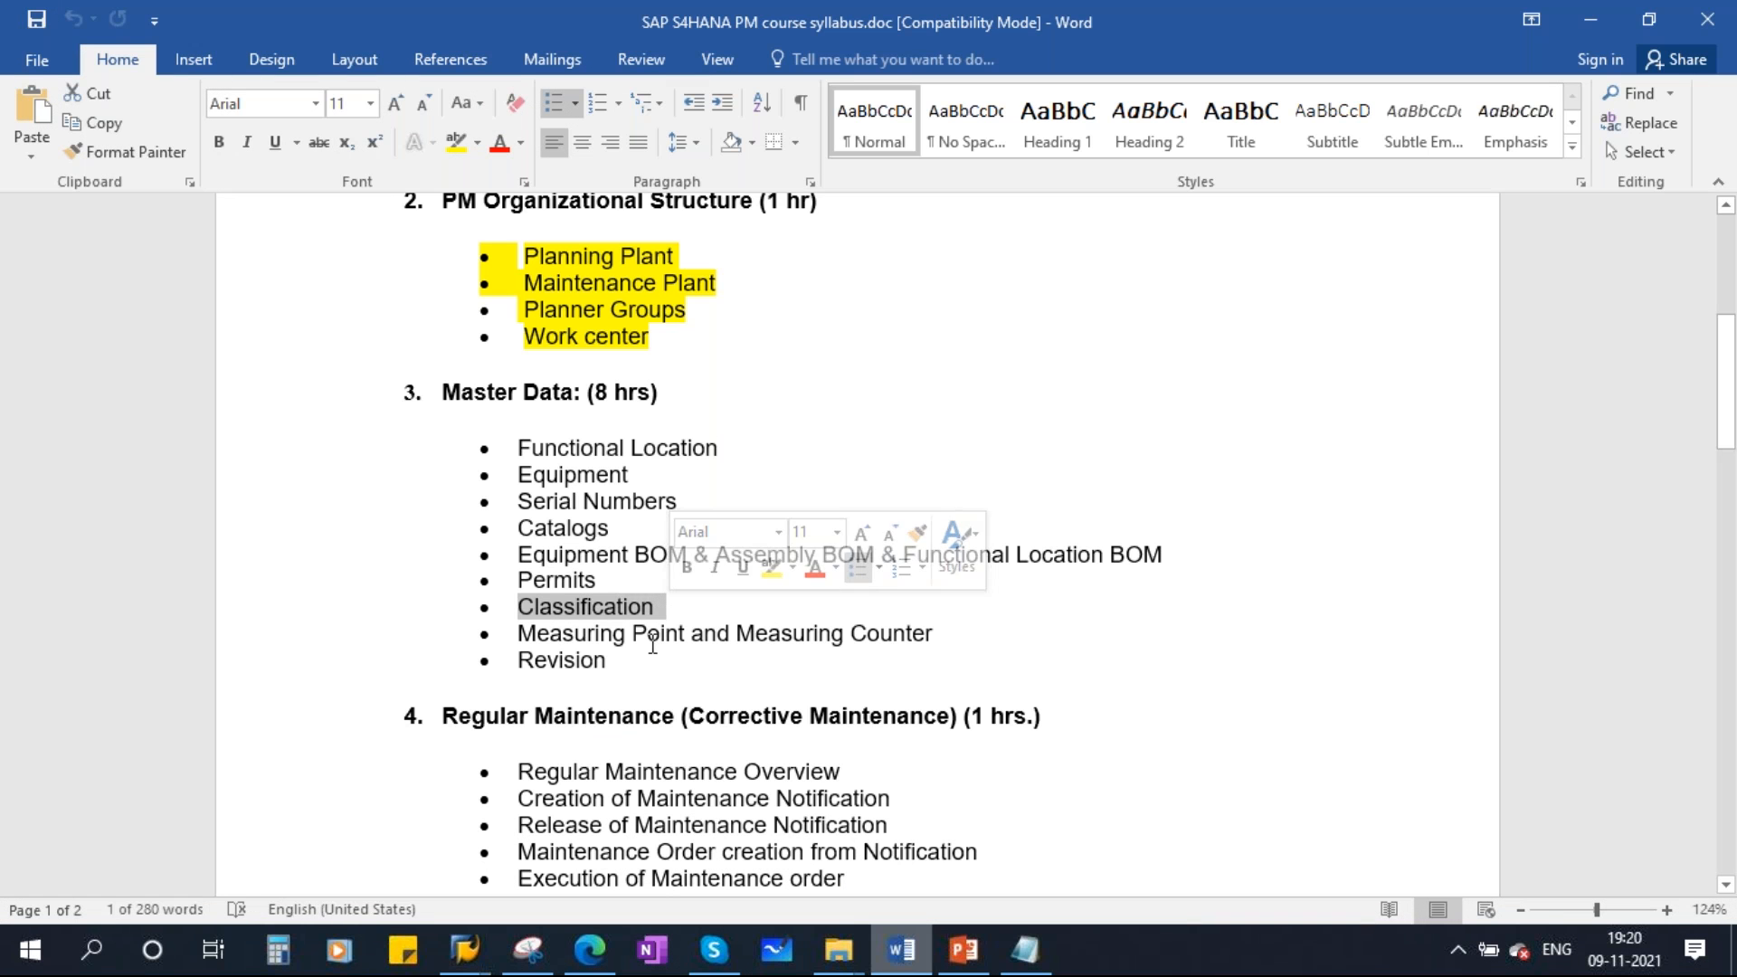
key(alt+Tab)
click(218, 430)
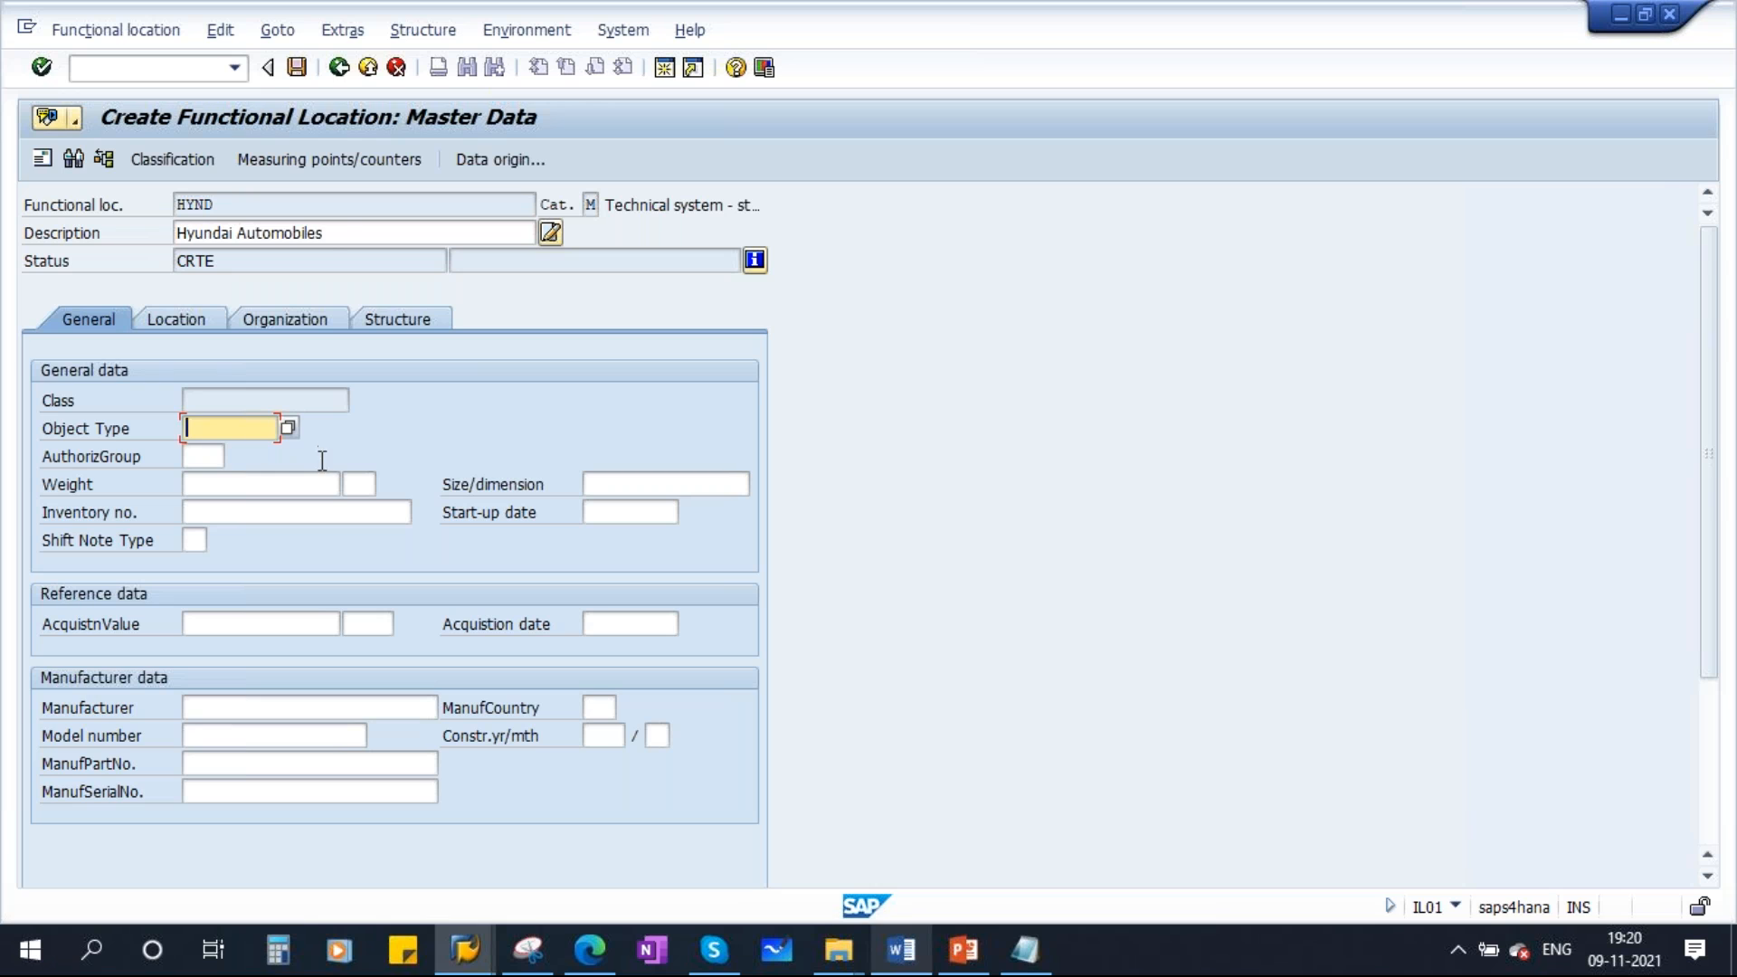
Assign authorization group 100 (Maintenance) in the general data of the functional location
drag(339, 233, 163, 227)
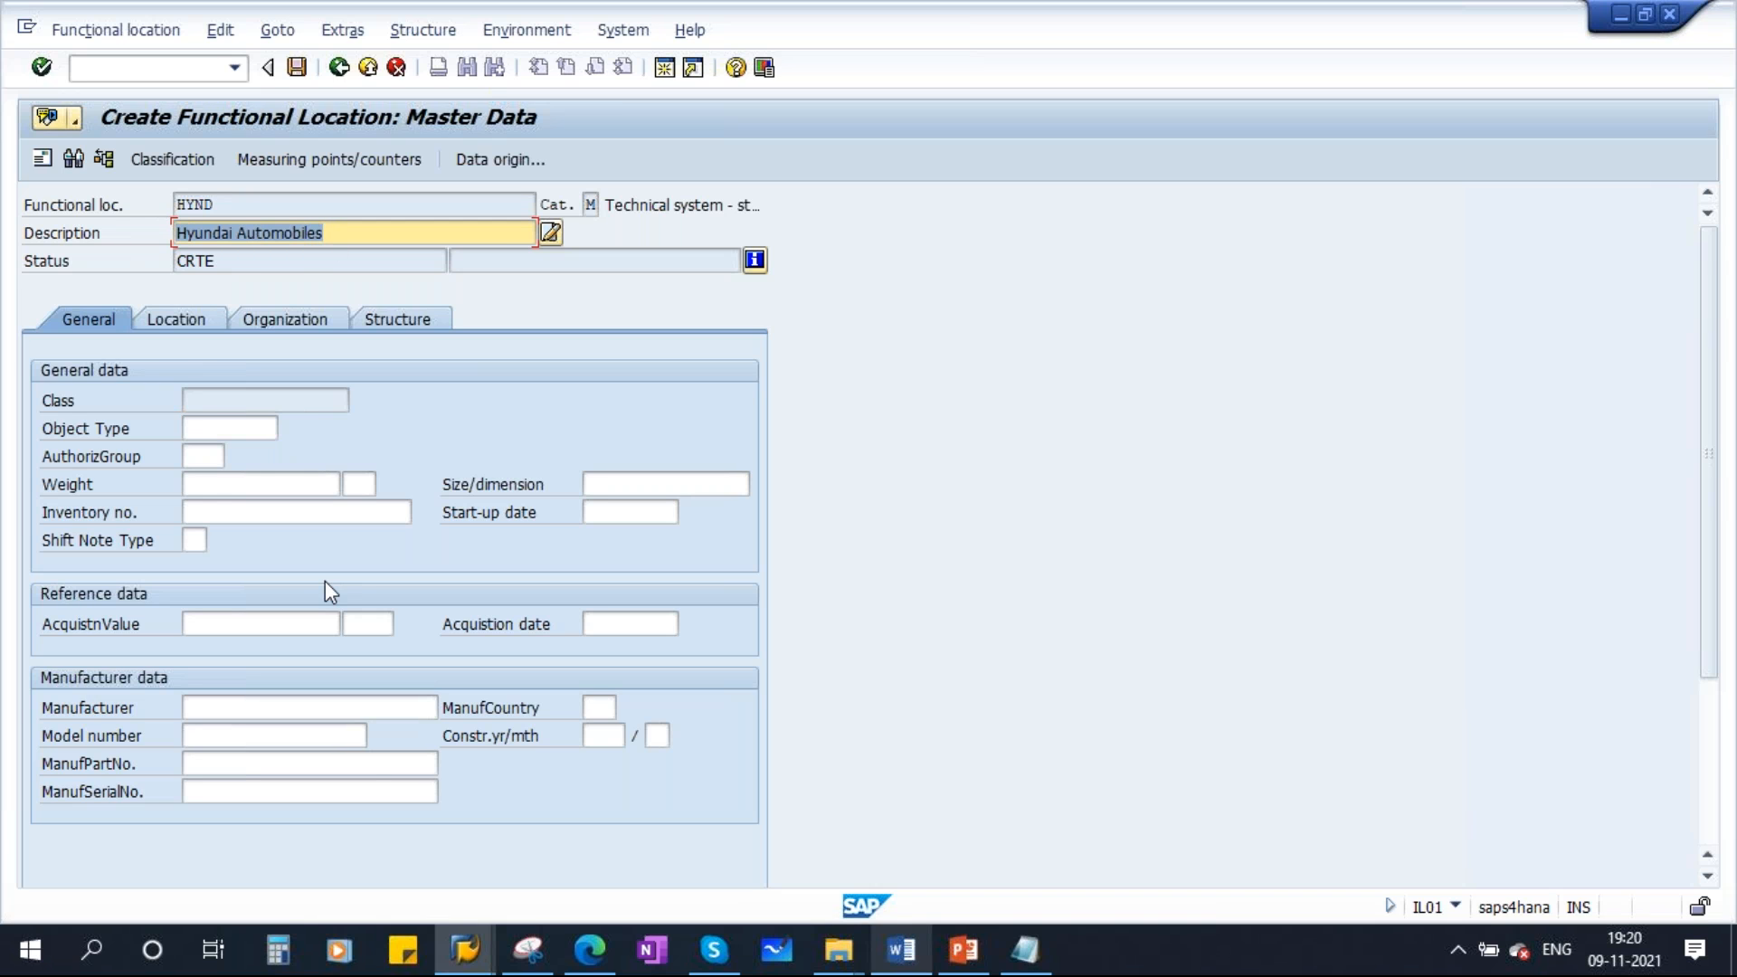
click(221, 429)
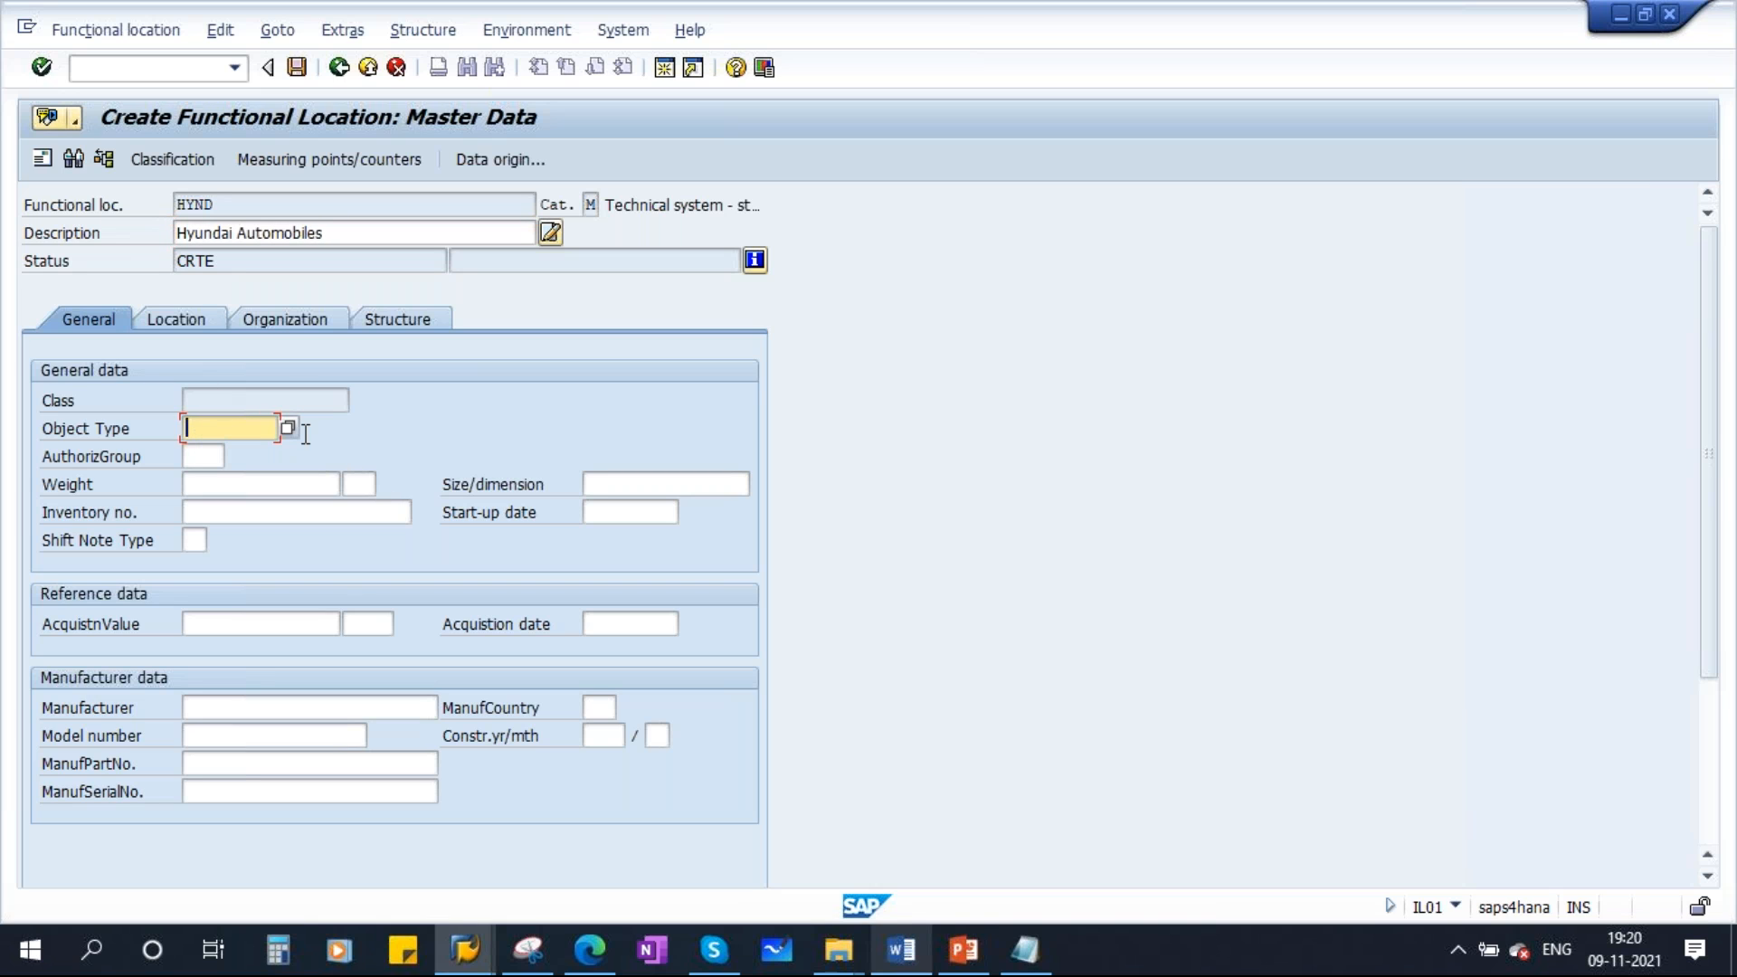
click(217, 456)
click(237, 457)
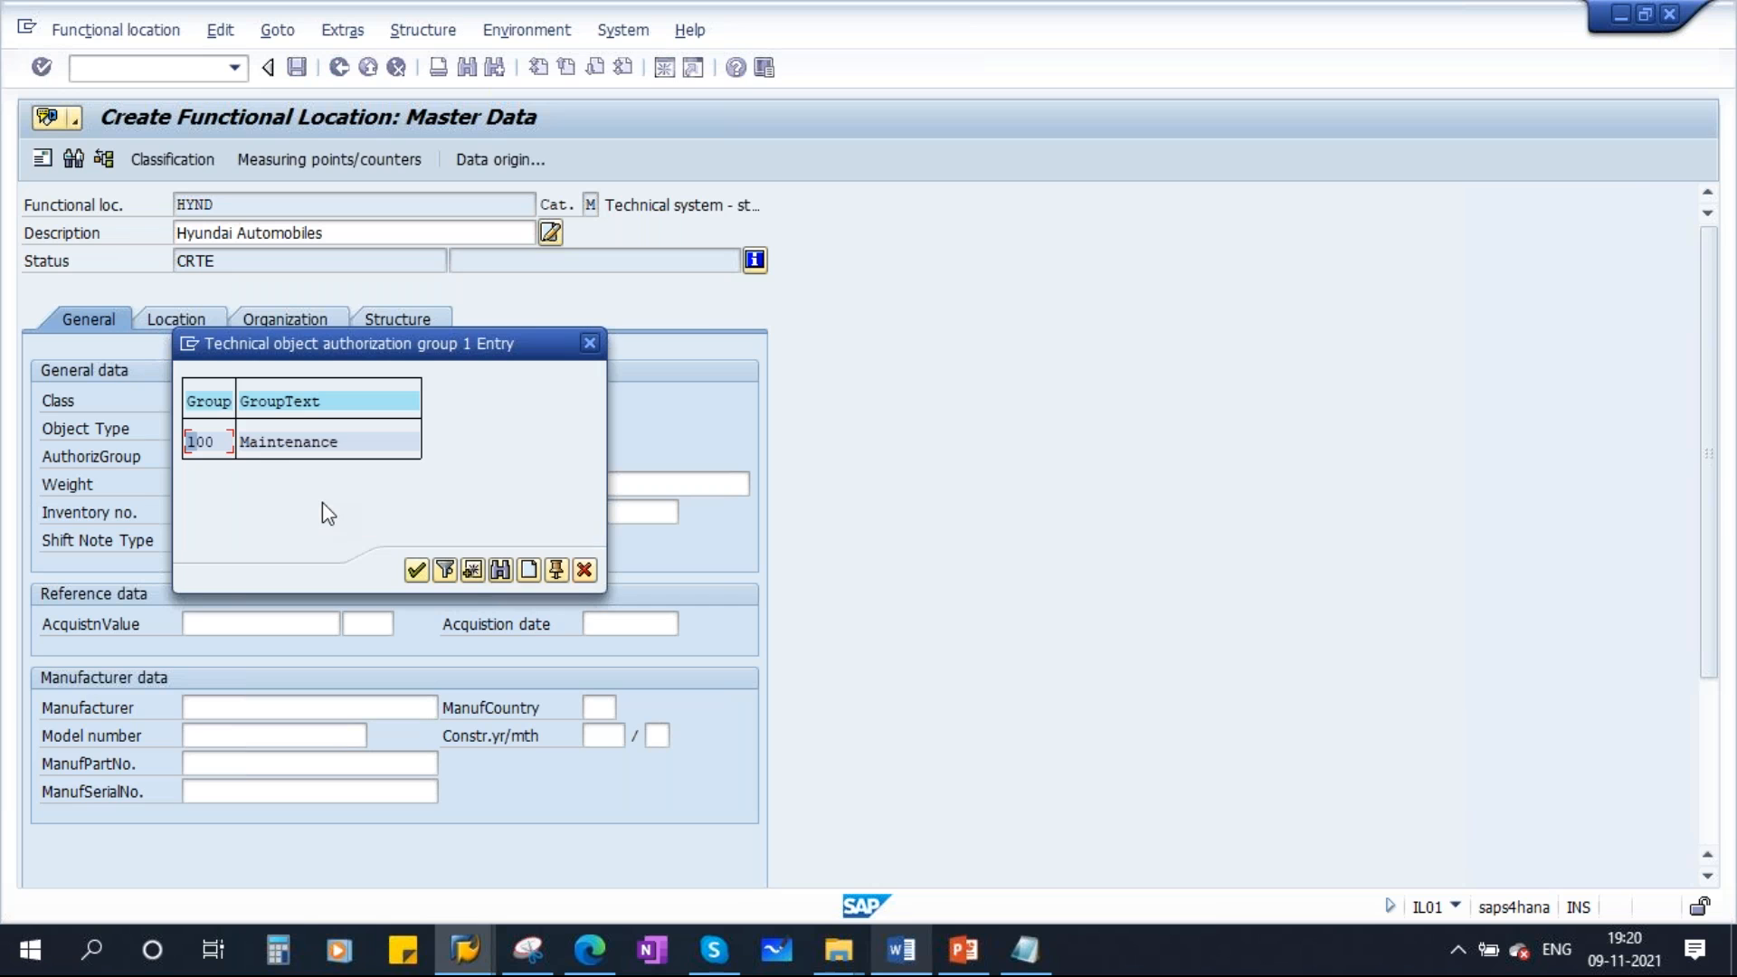
double_click(279, 440)
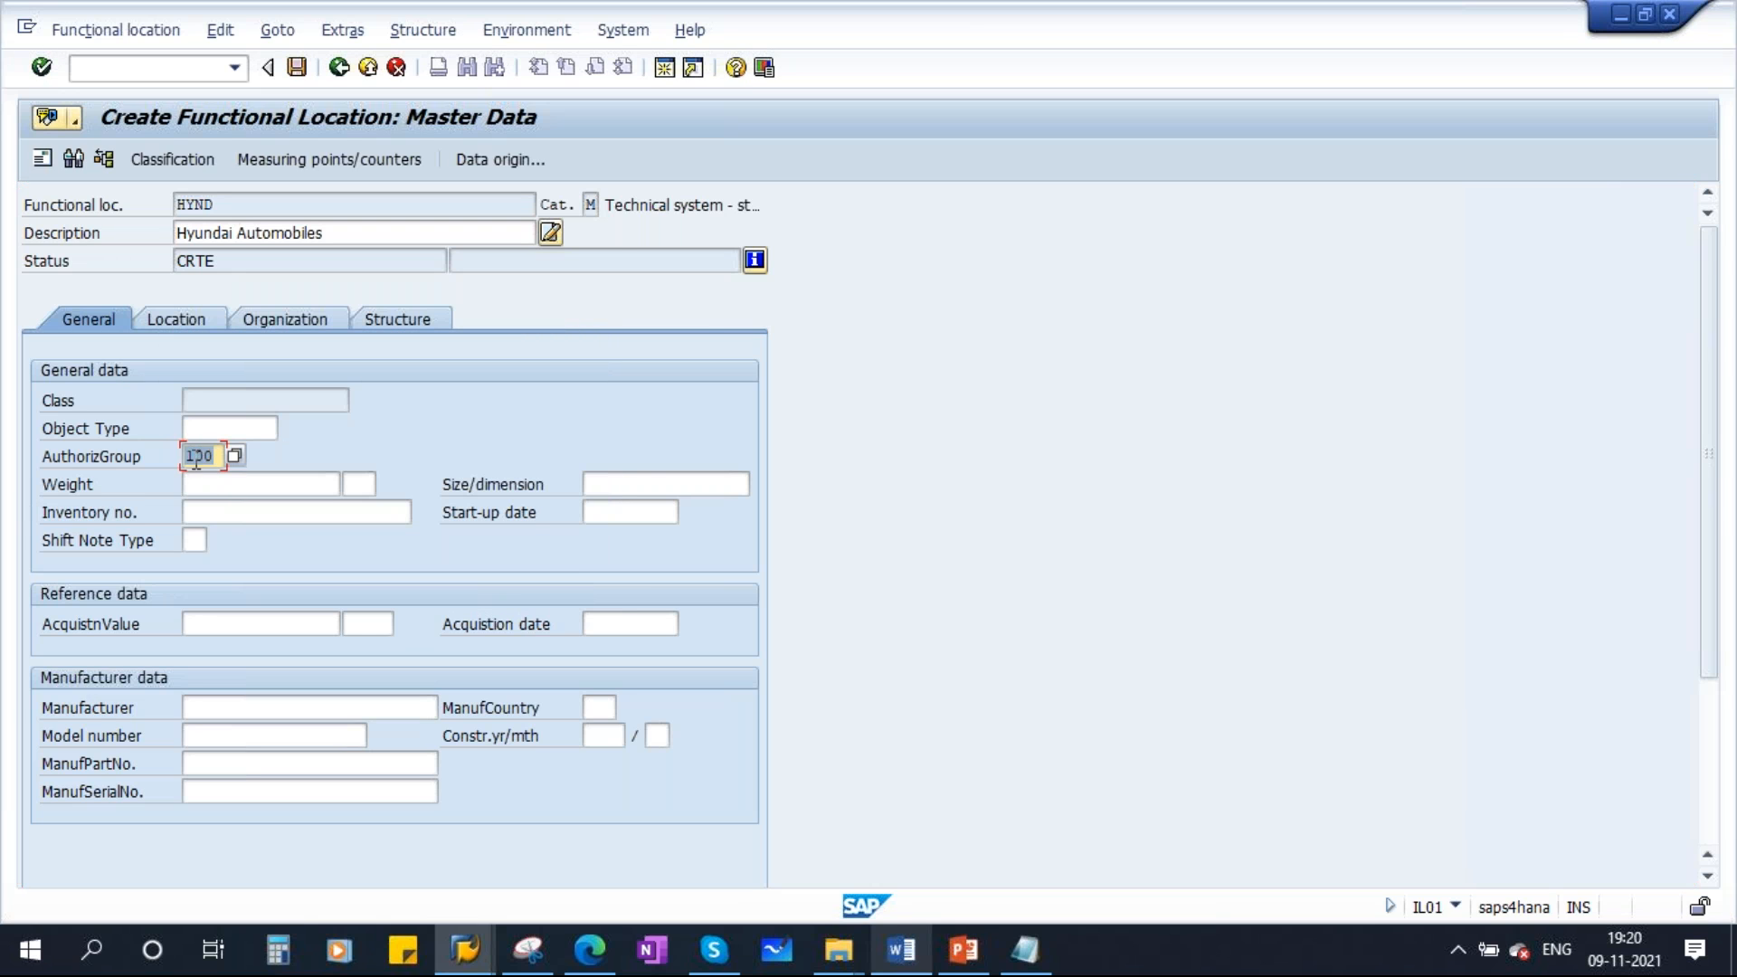
click(214, 455)
double_click(215, 455)
Leave weight and size blank, and set the acquisition date in the reference data to 09.11.2021
click(269, 488)
click(646, 496)
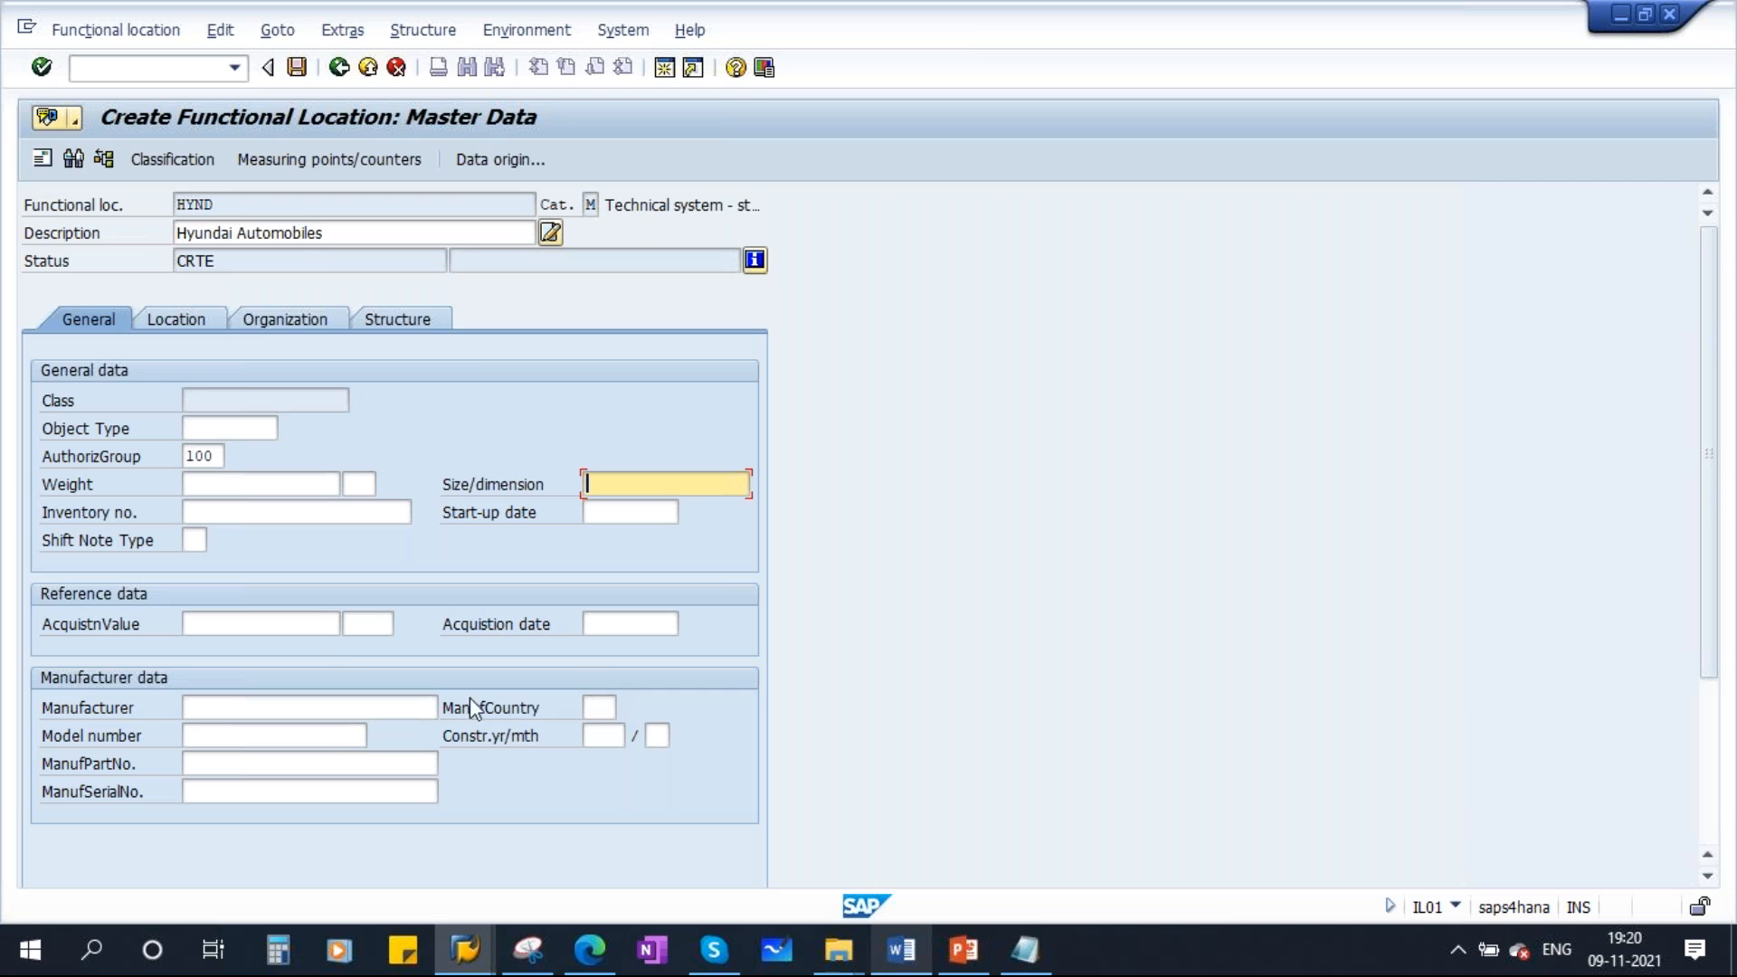
drag(335, 234, 150, 234)
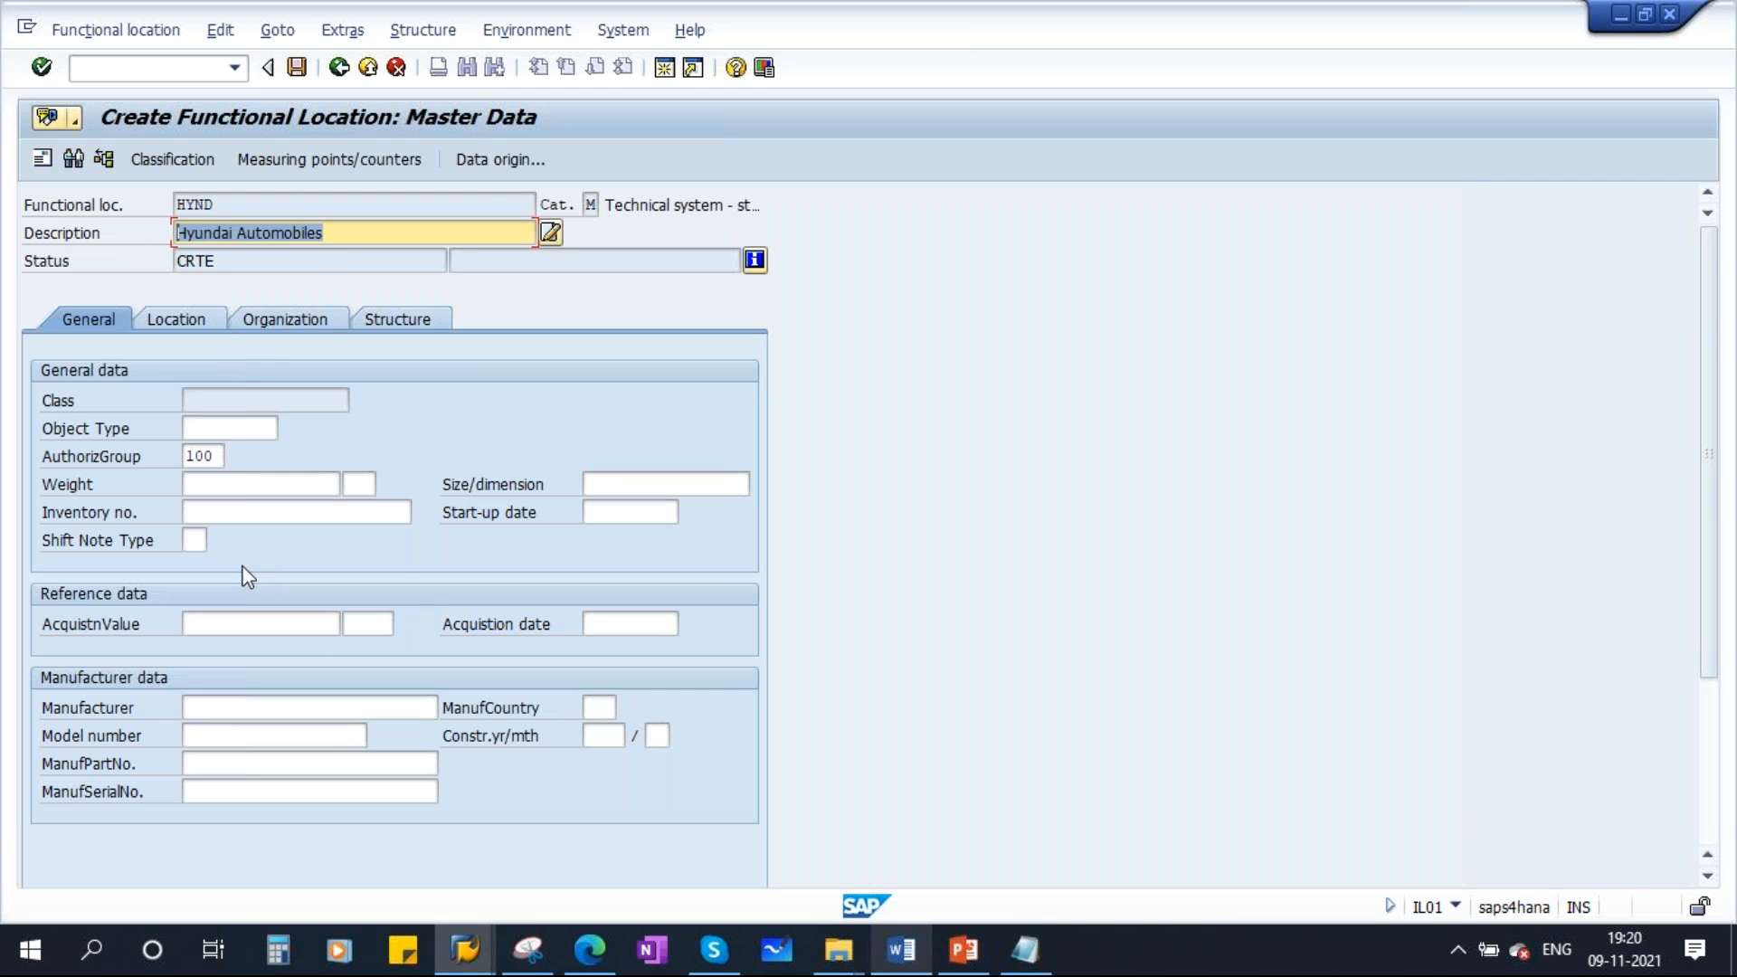
click(246, 489)
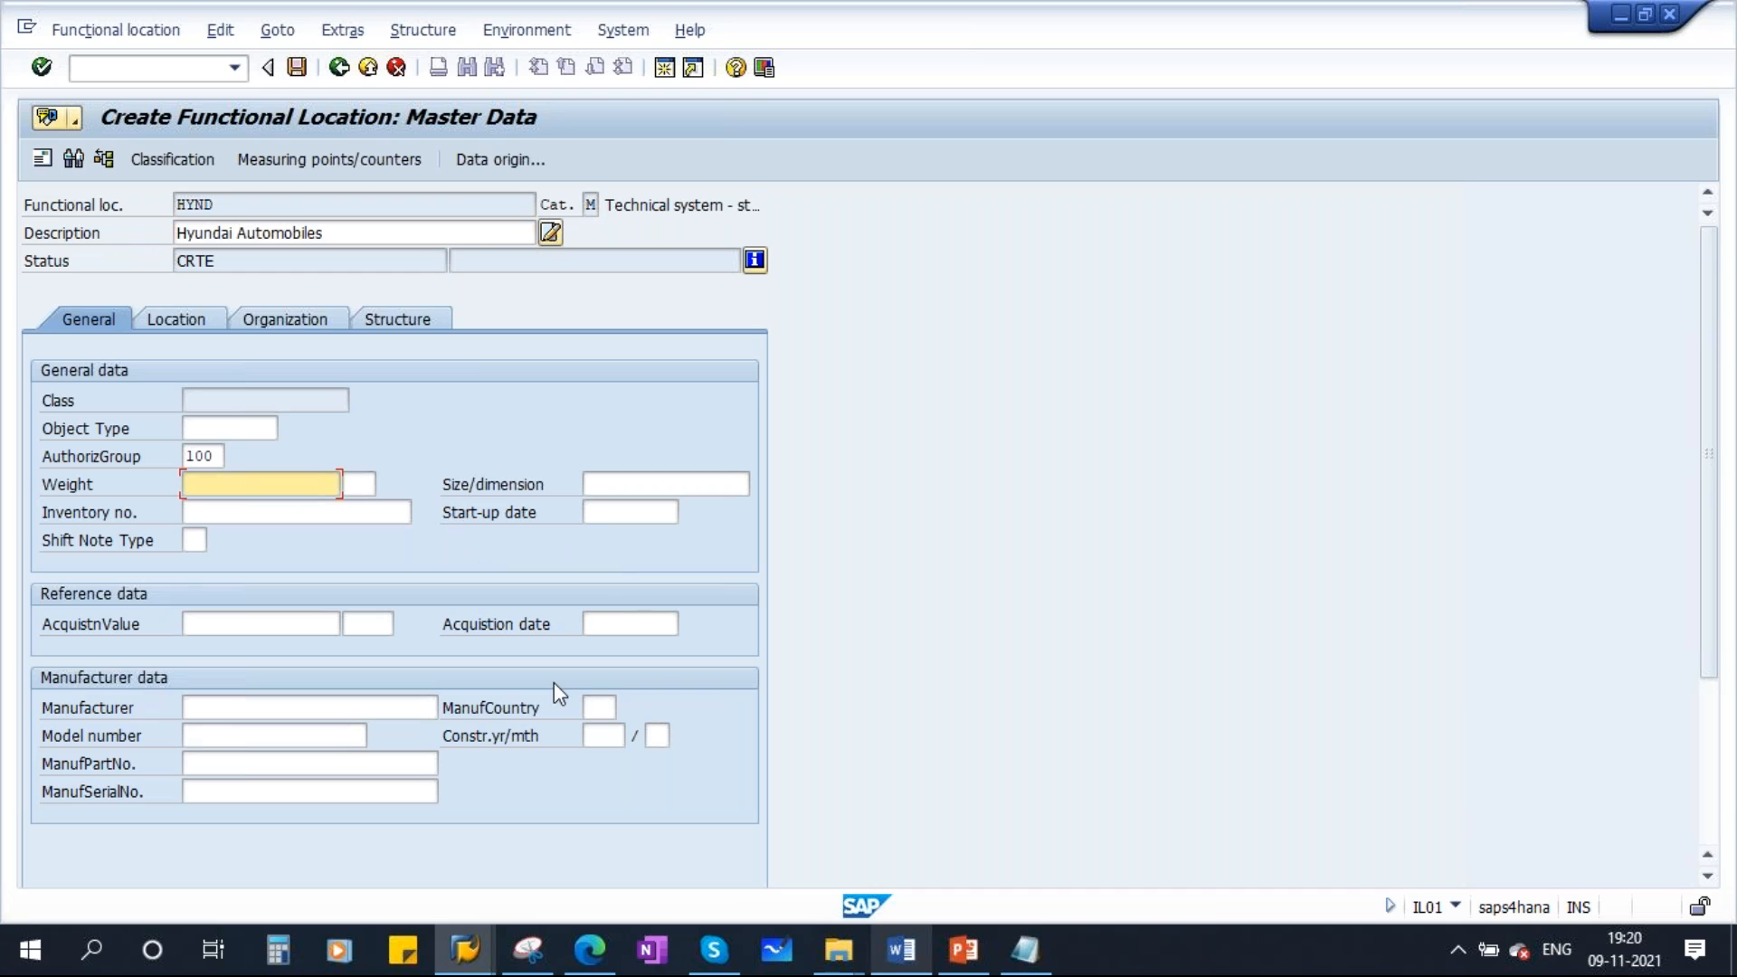
click(612, 626)
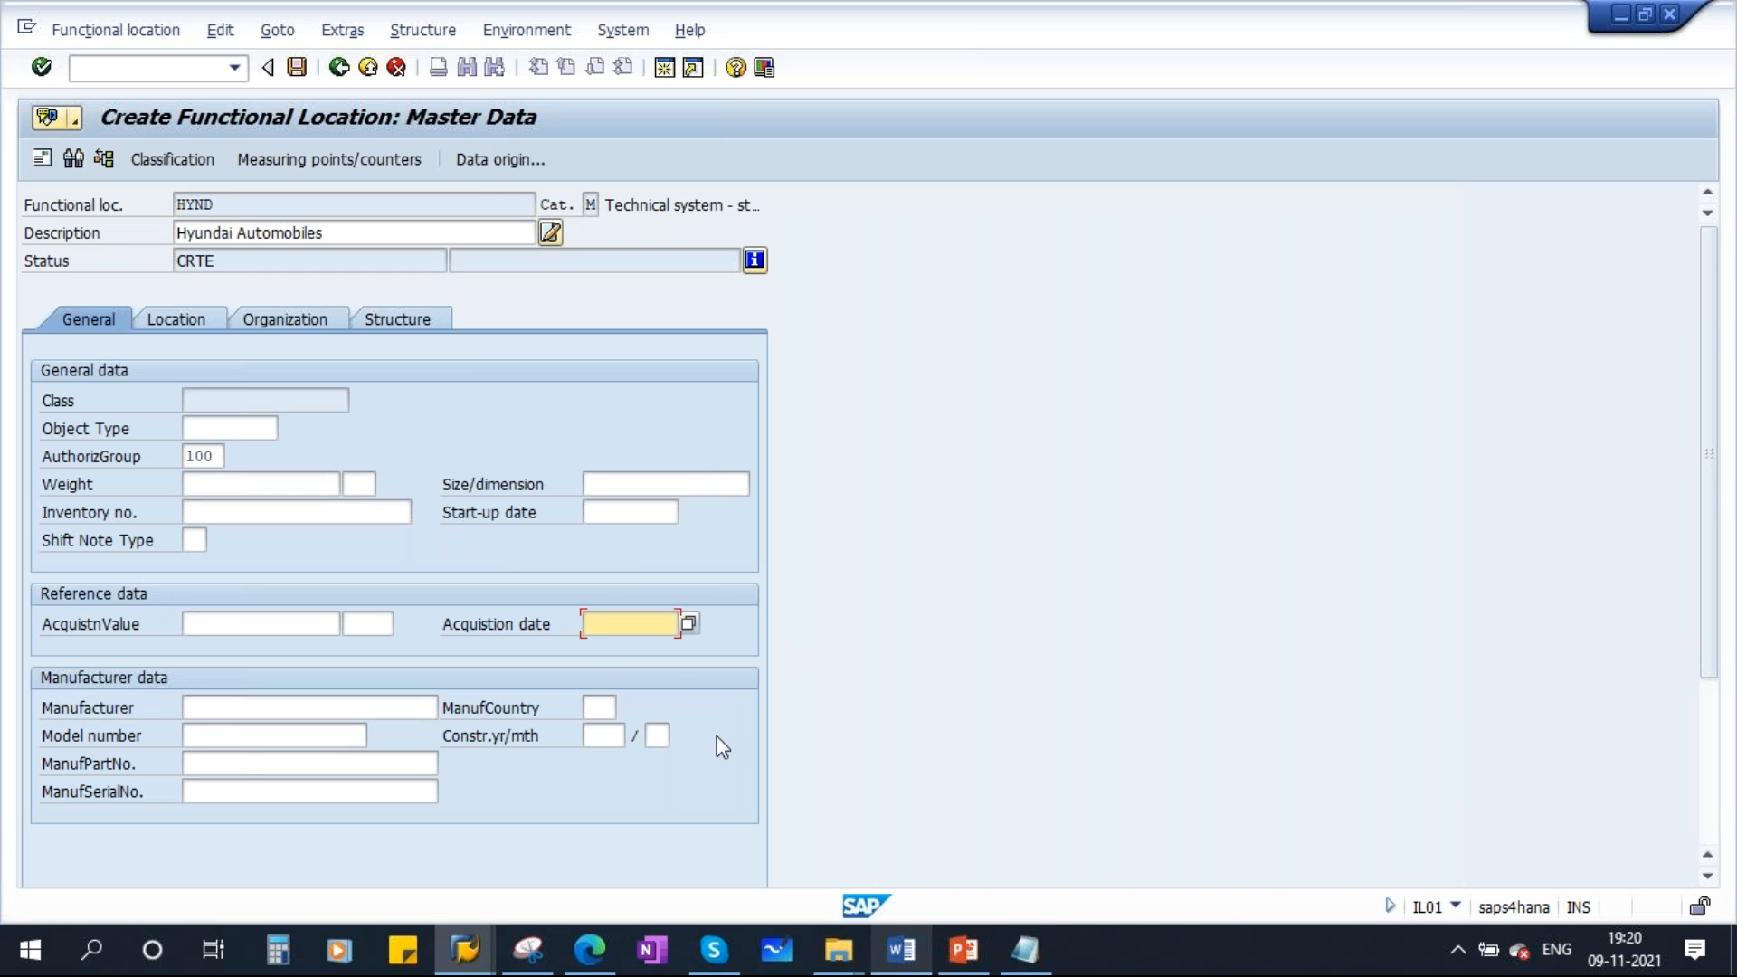
text(09.11.2021)
key(Return)
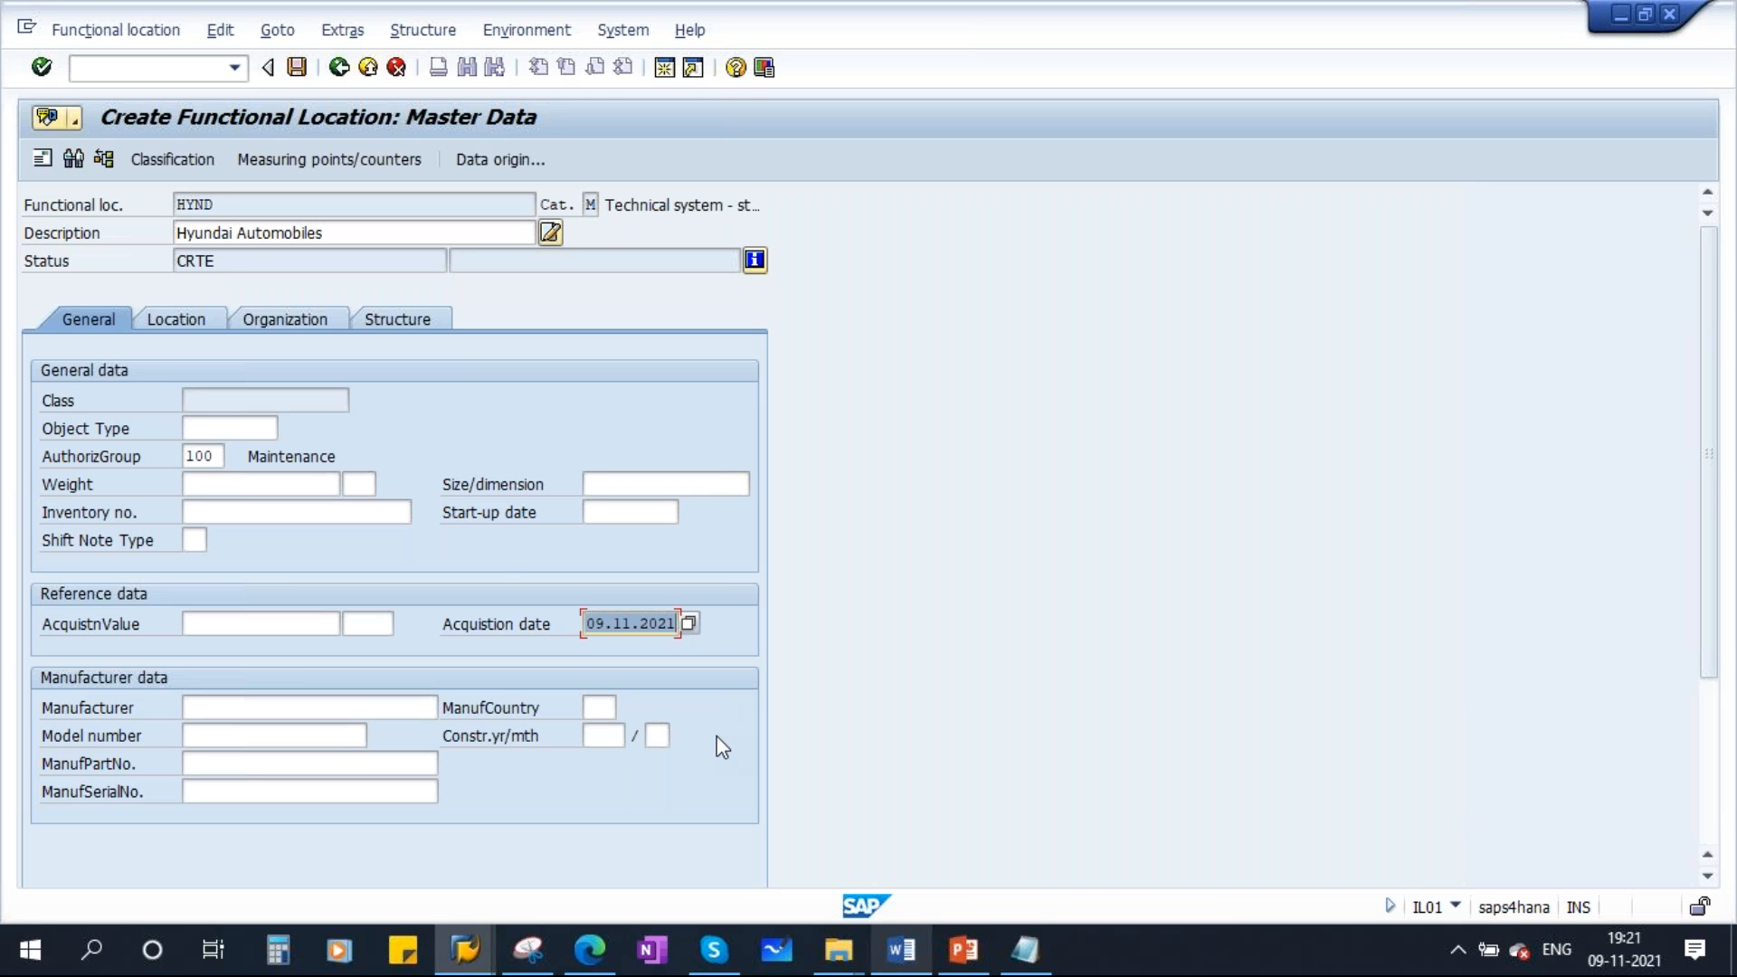
Set the maintenance plant to 1710 in the functional location's location data
click(185, 324)
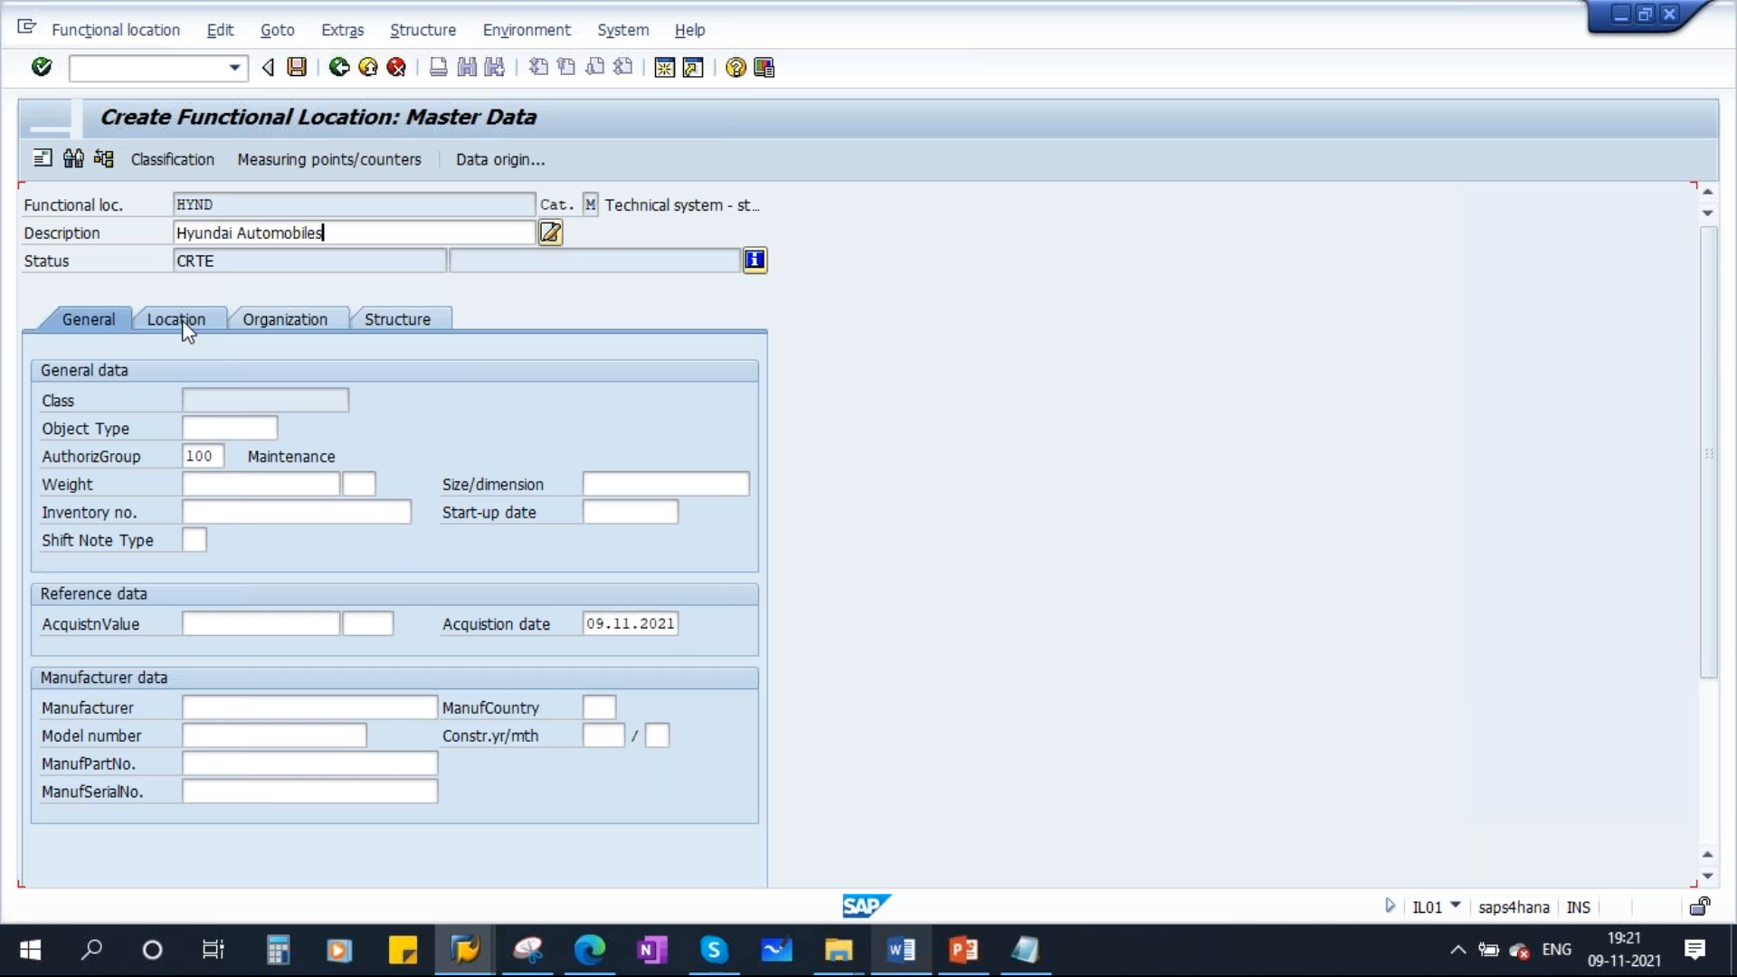
click(200, 401)
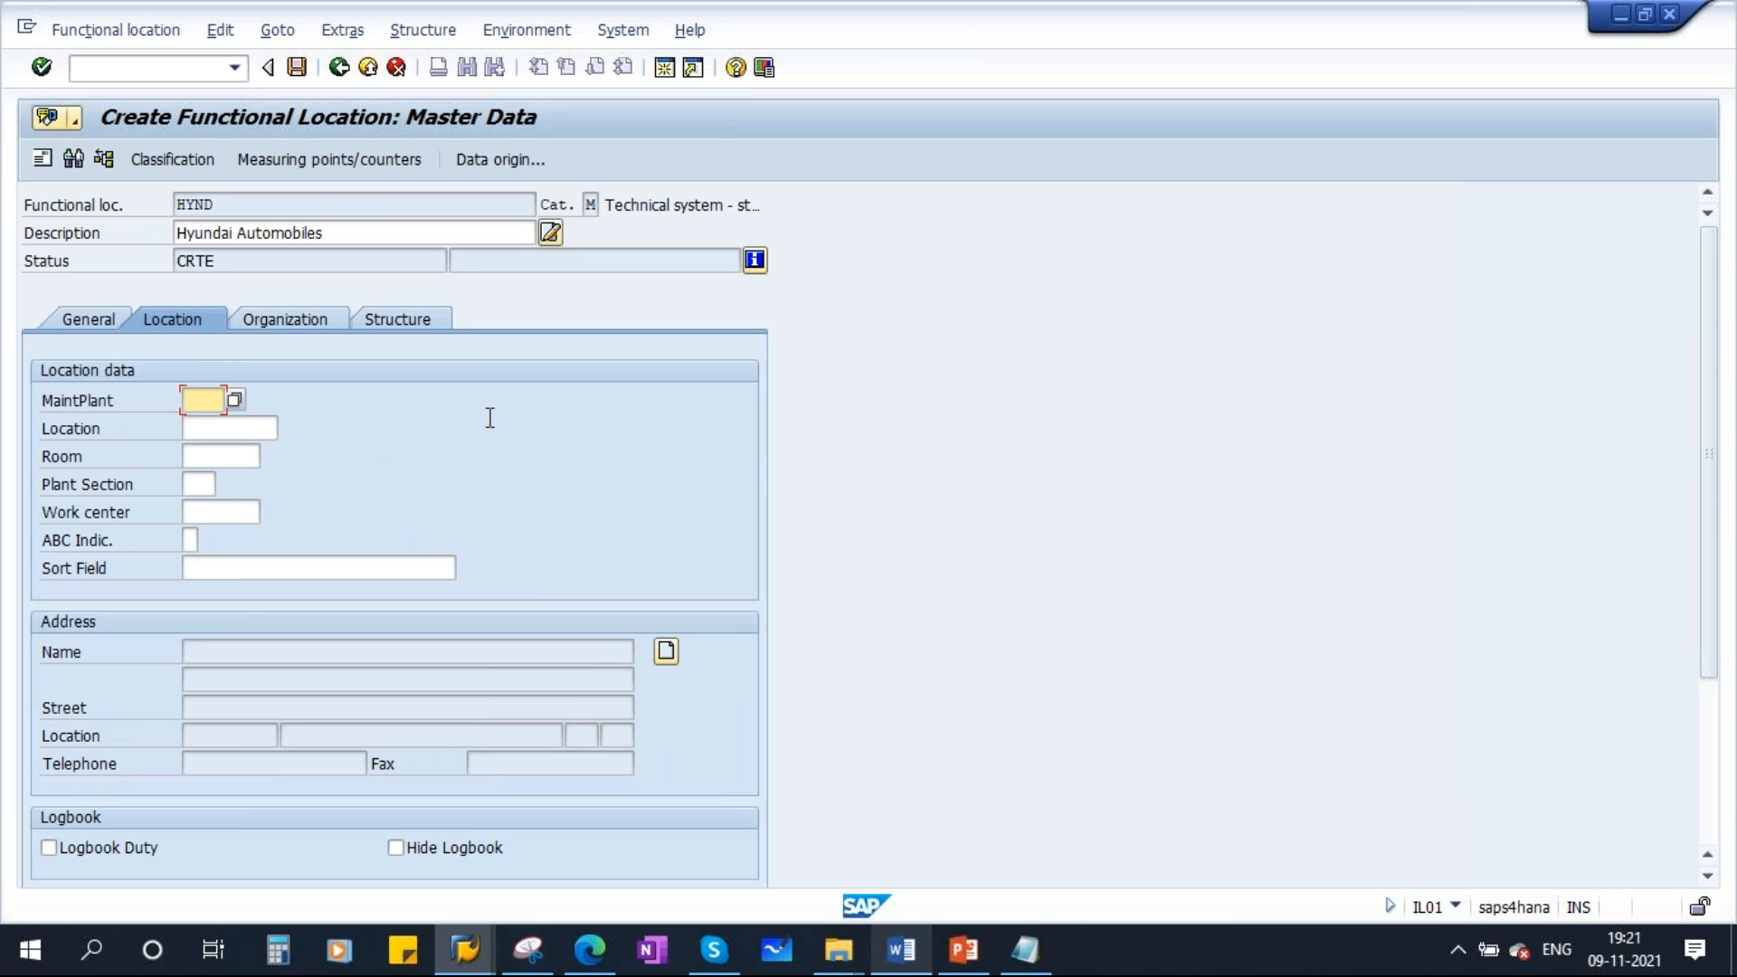
text(1710)
key(Return)
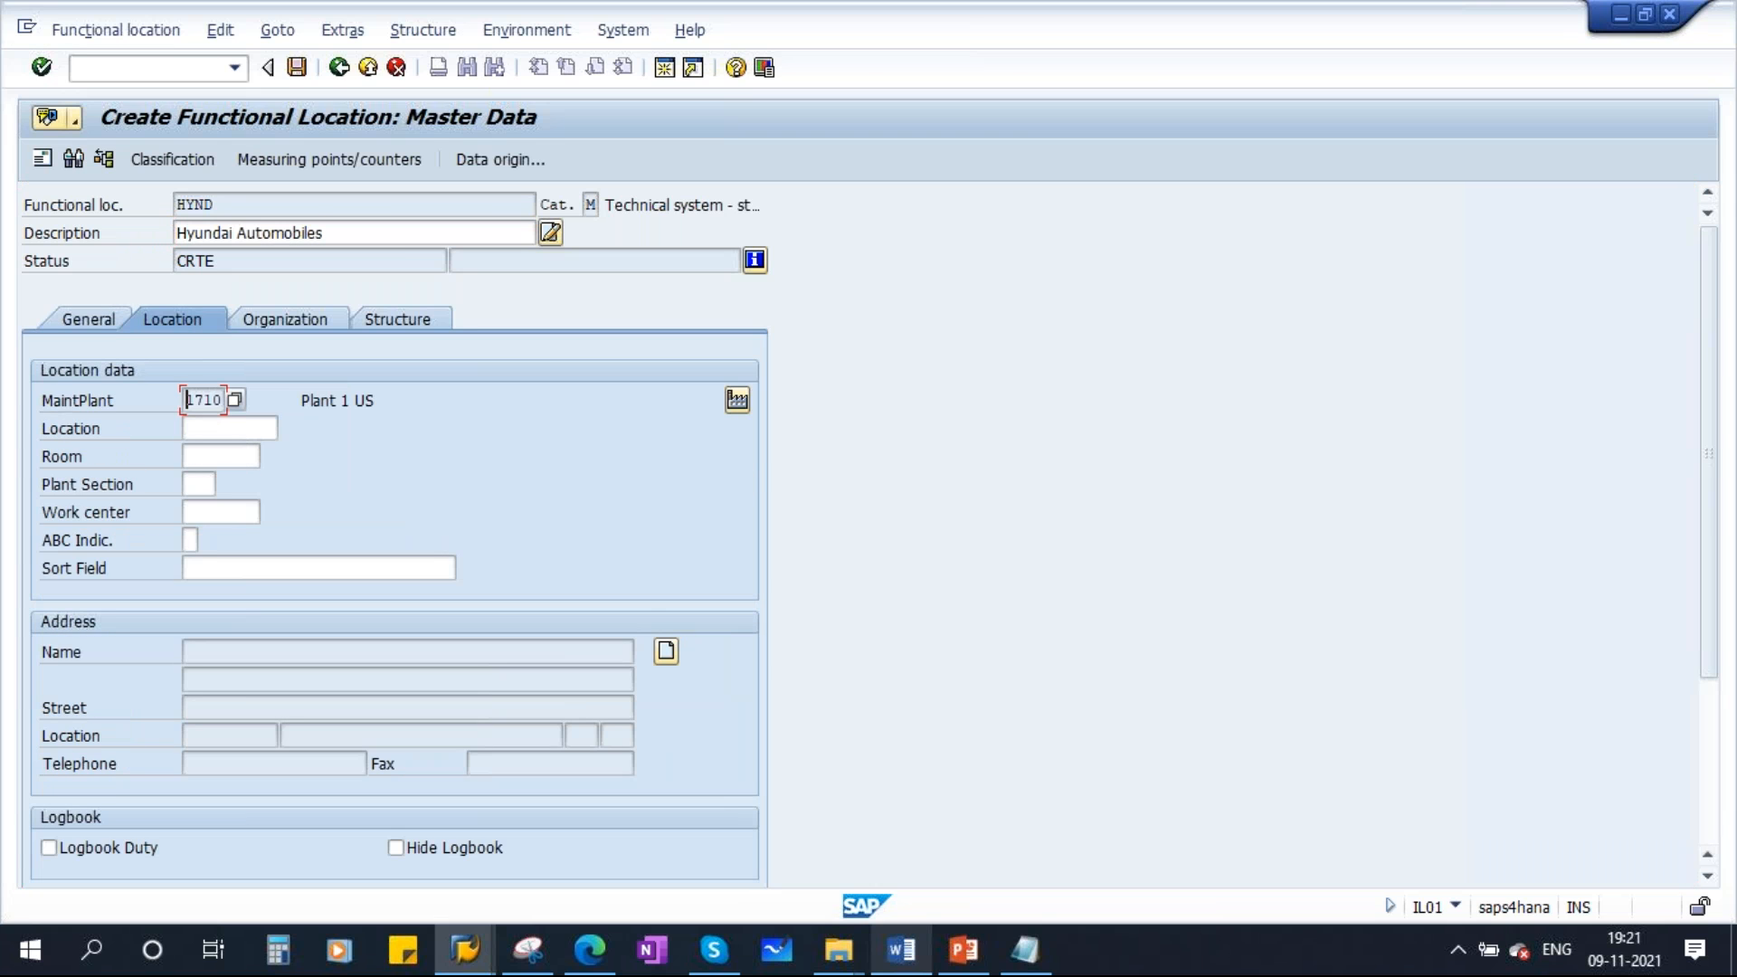
Compare the maintenance plant in the location data with the company code and planning plant in the organization data
drag(324, 233, 172, 233)
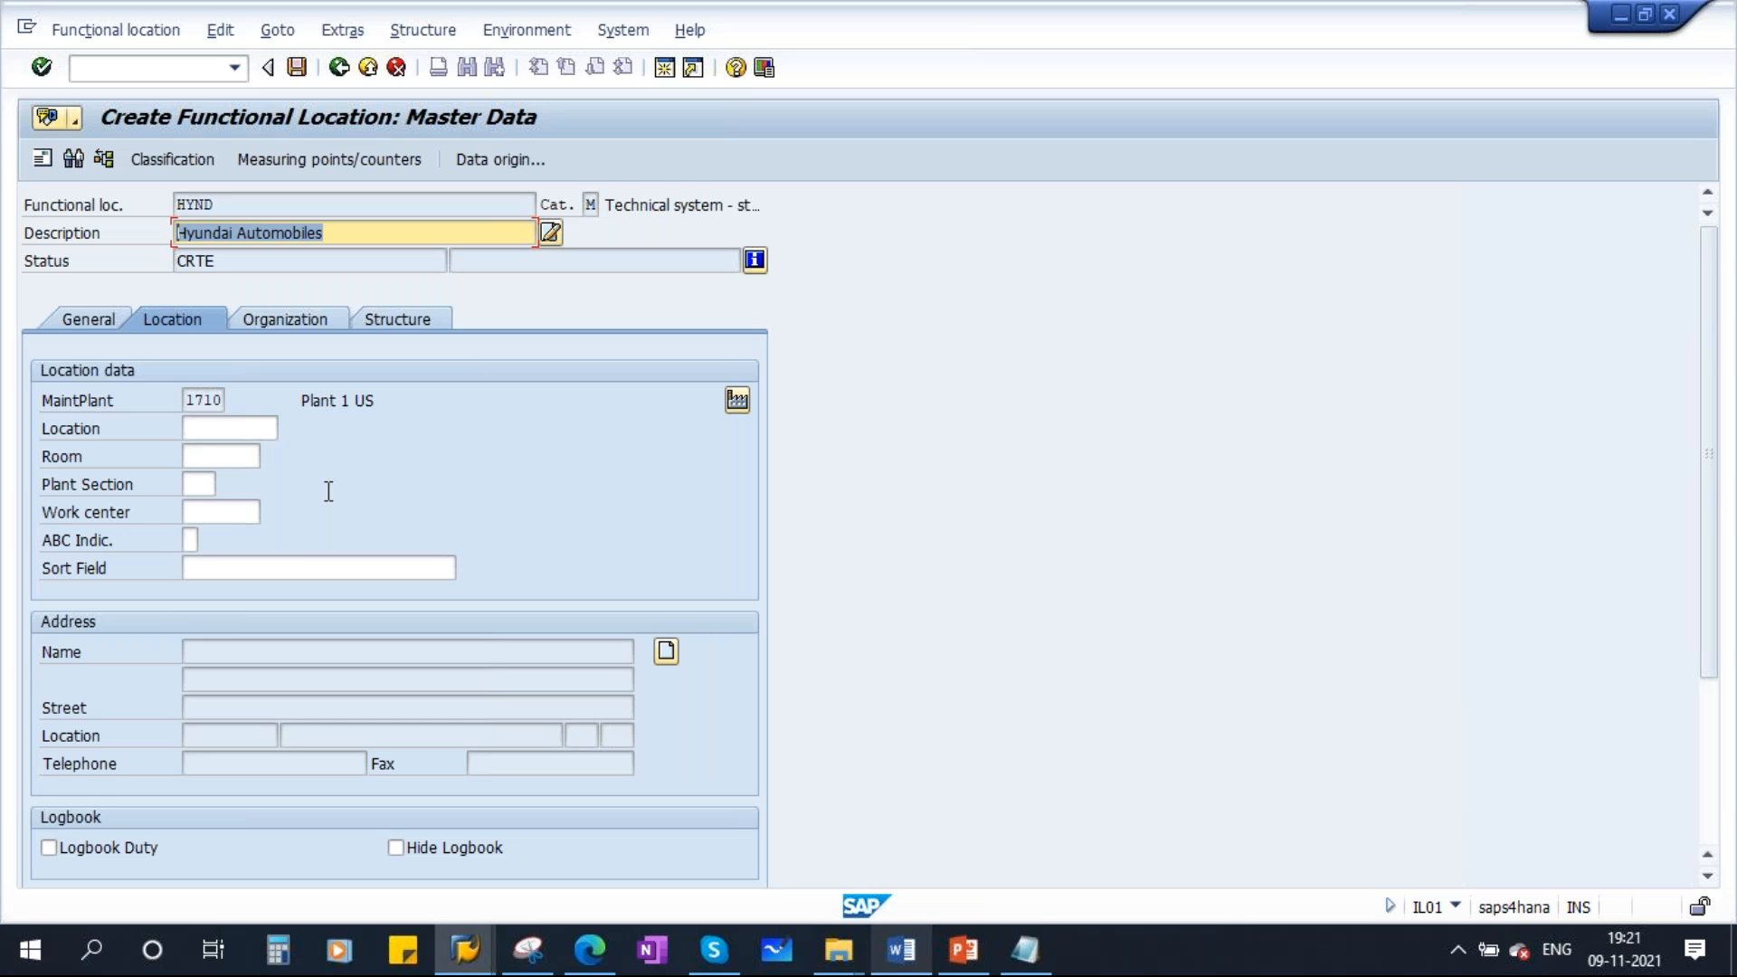
click(300, 320)
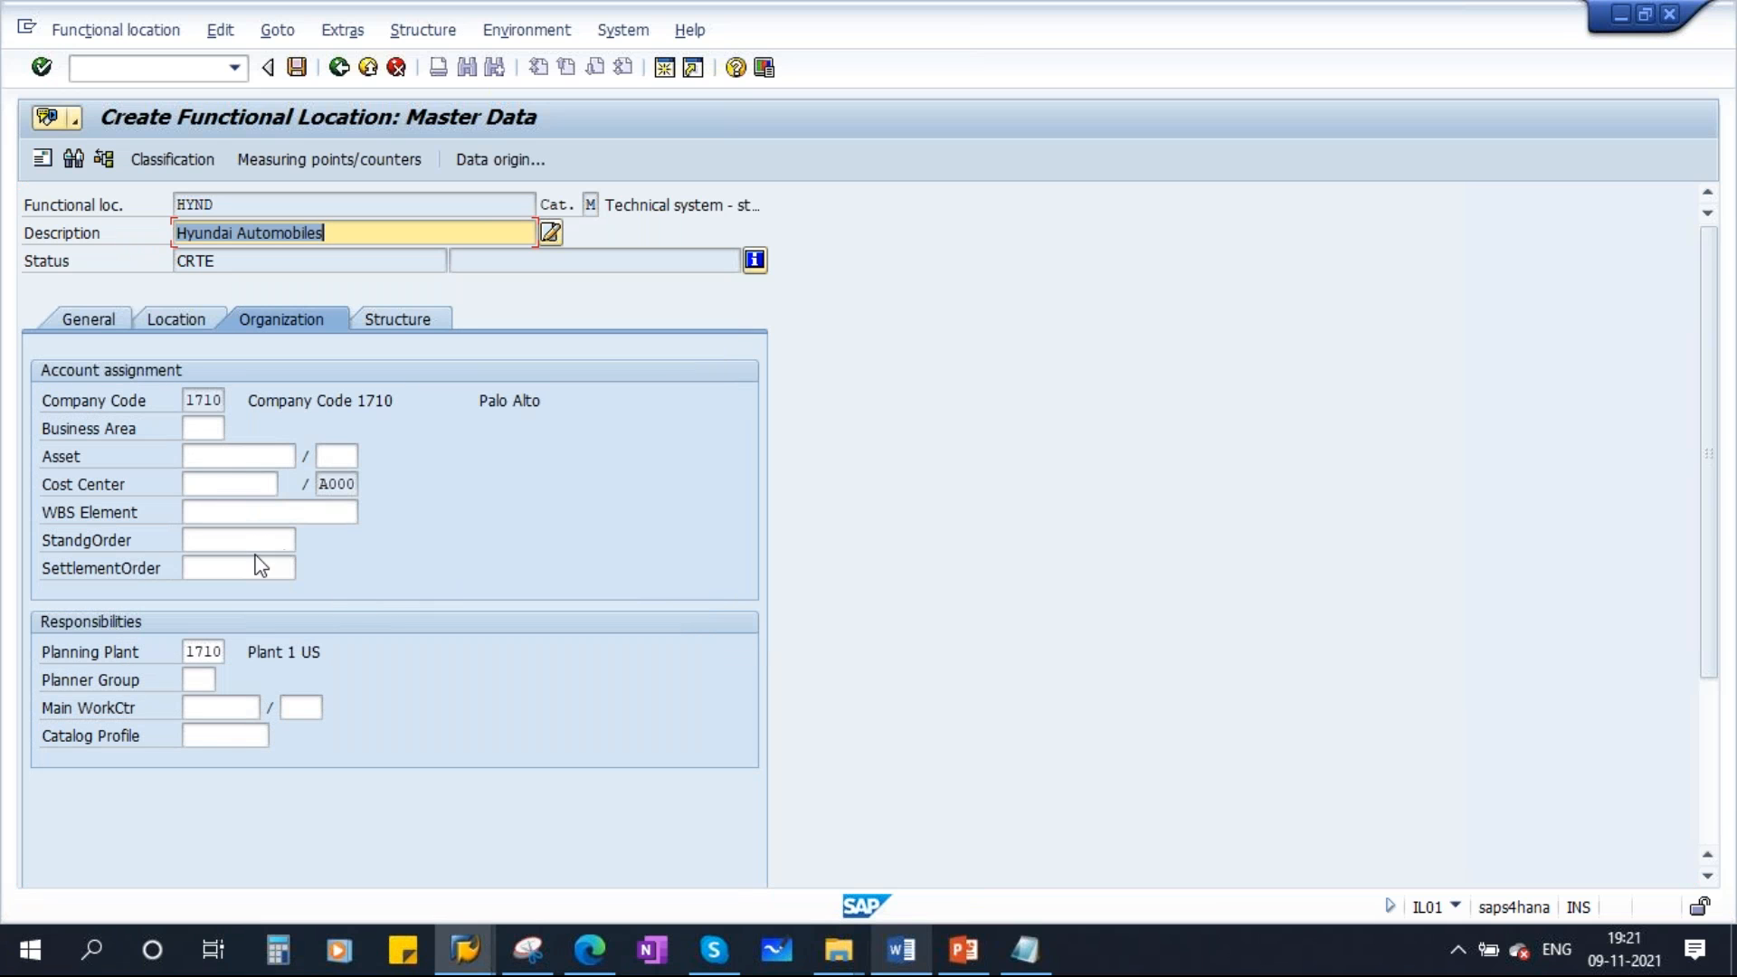
click(171, 317)
double_click(195, 399)
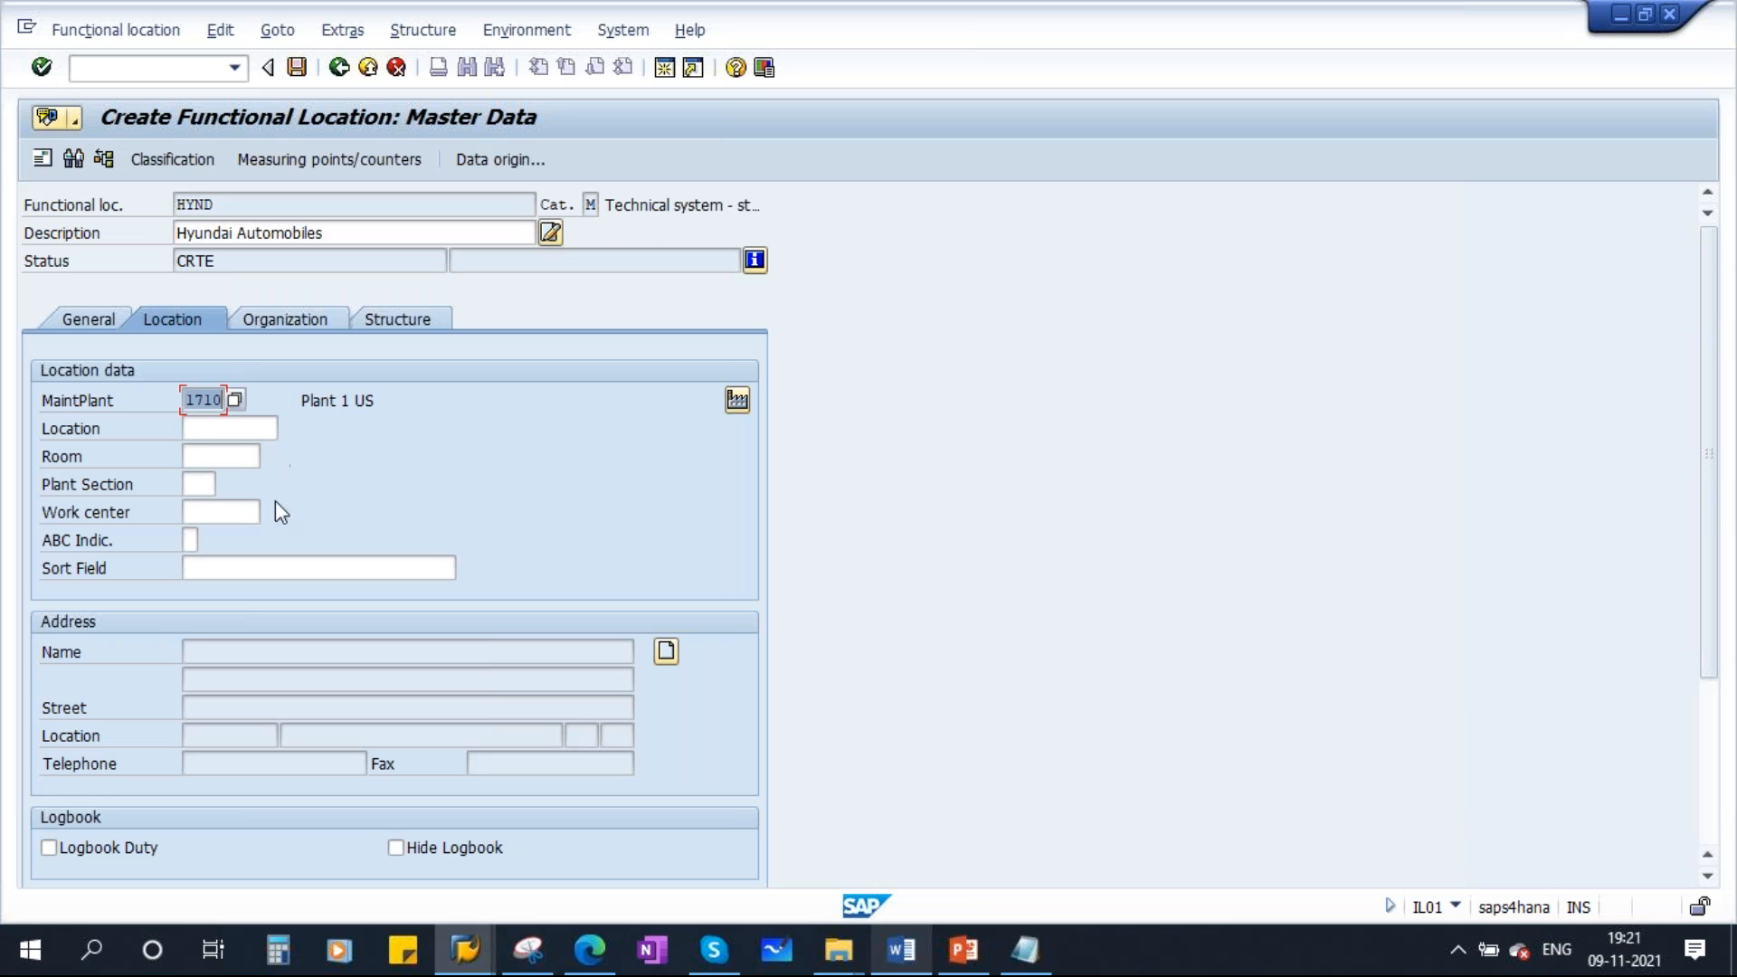
click(299, 323)
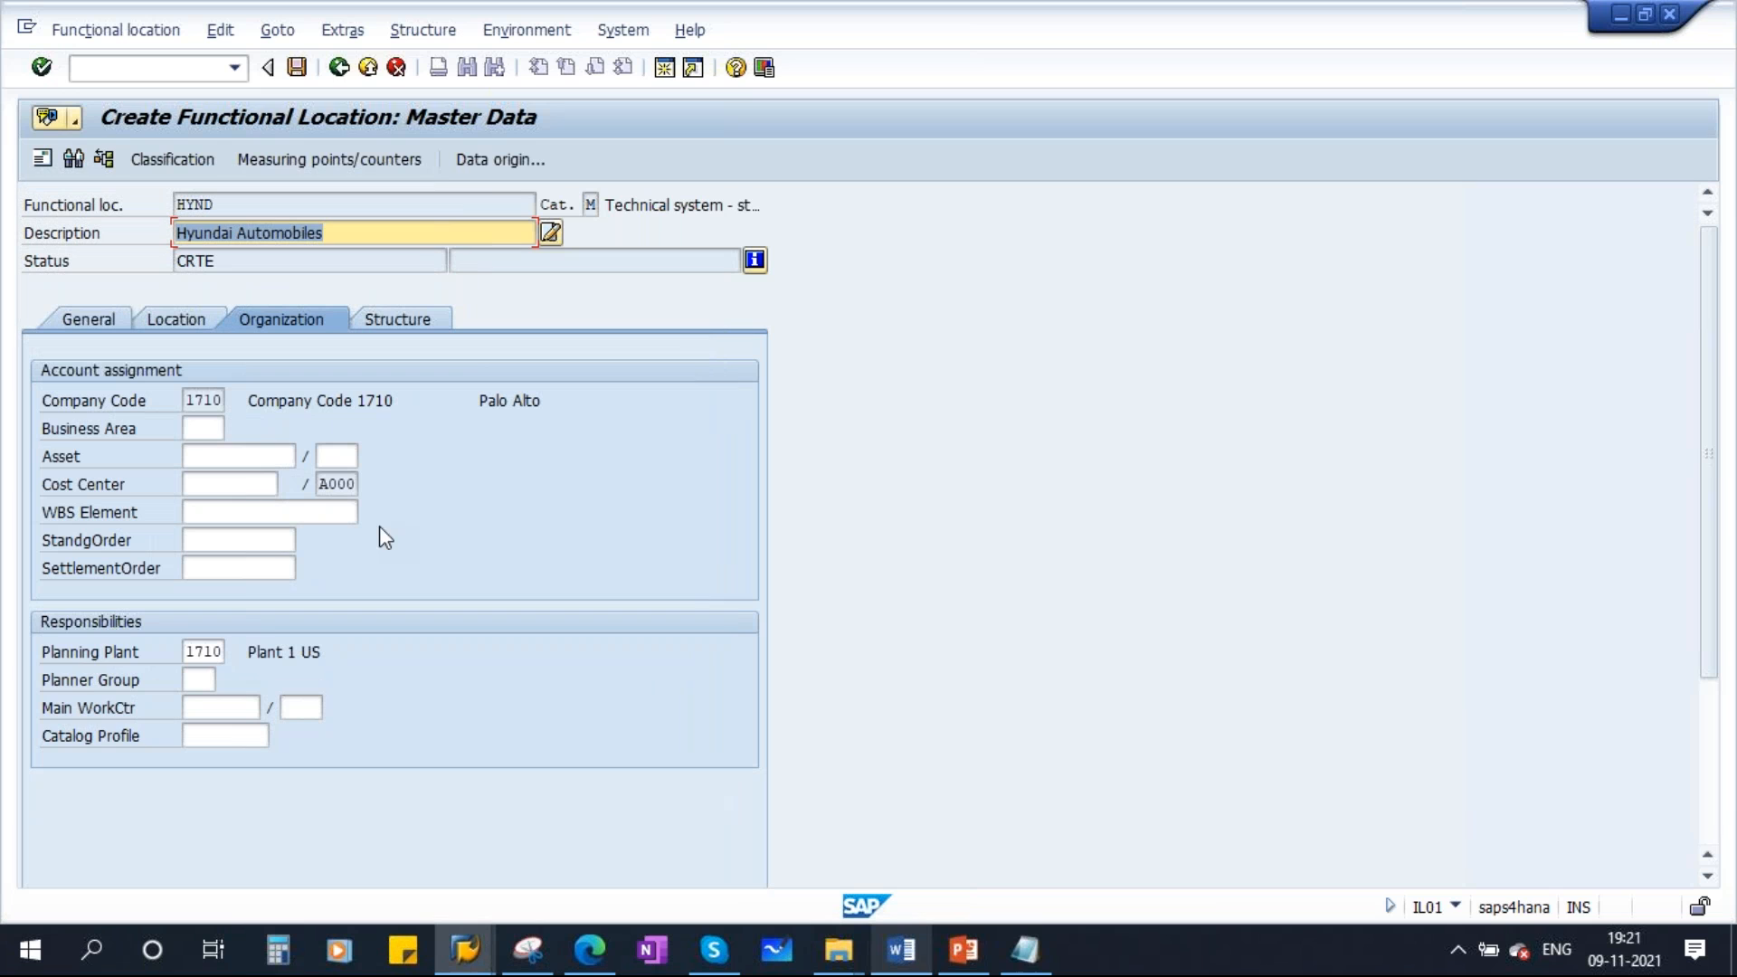
double_click(199, 400)
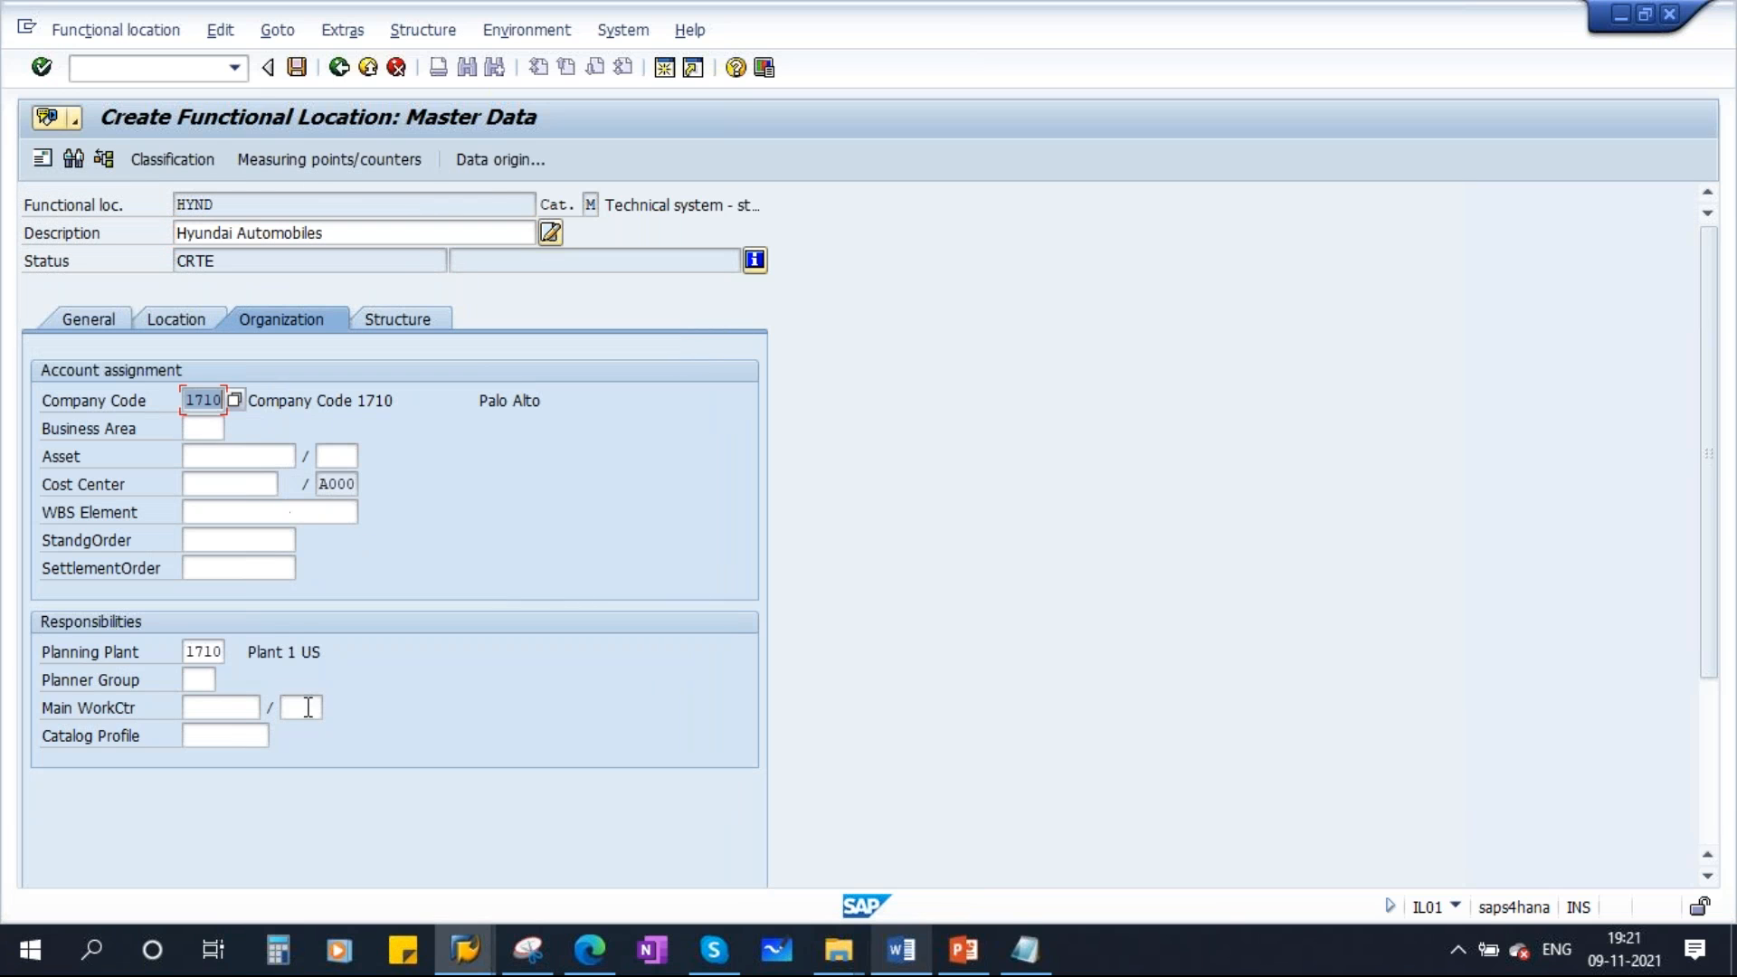
double_click(197, 652)
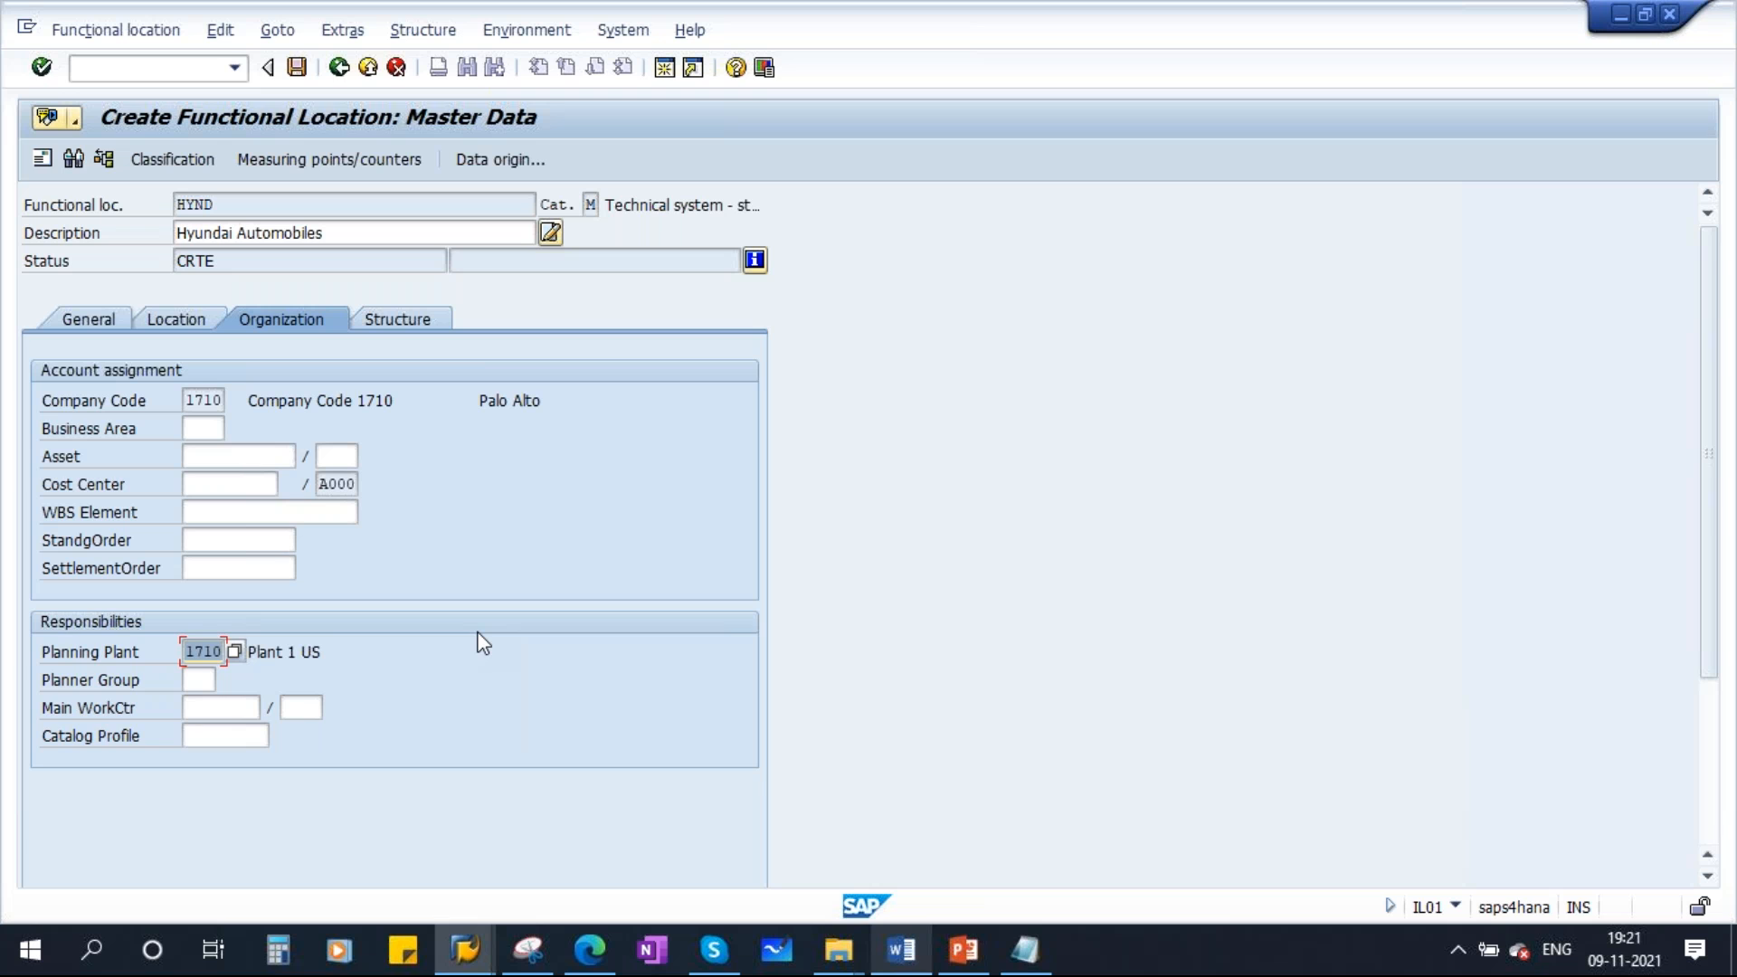
Assign cost center 17101701 in the functional location's account assignment
click(225, 488)
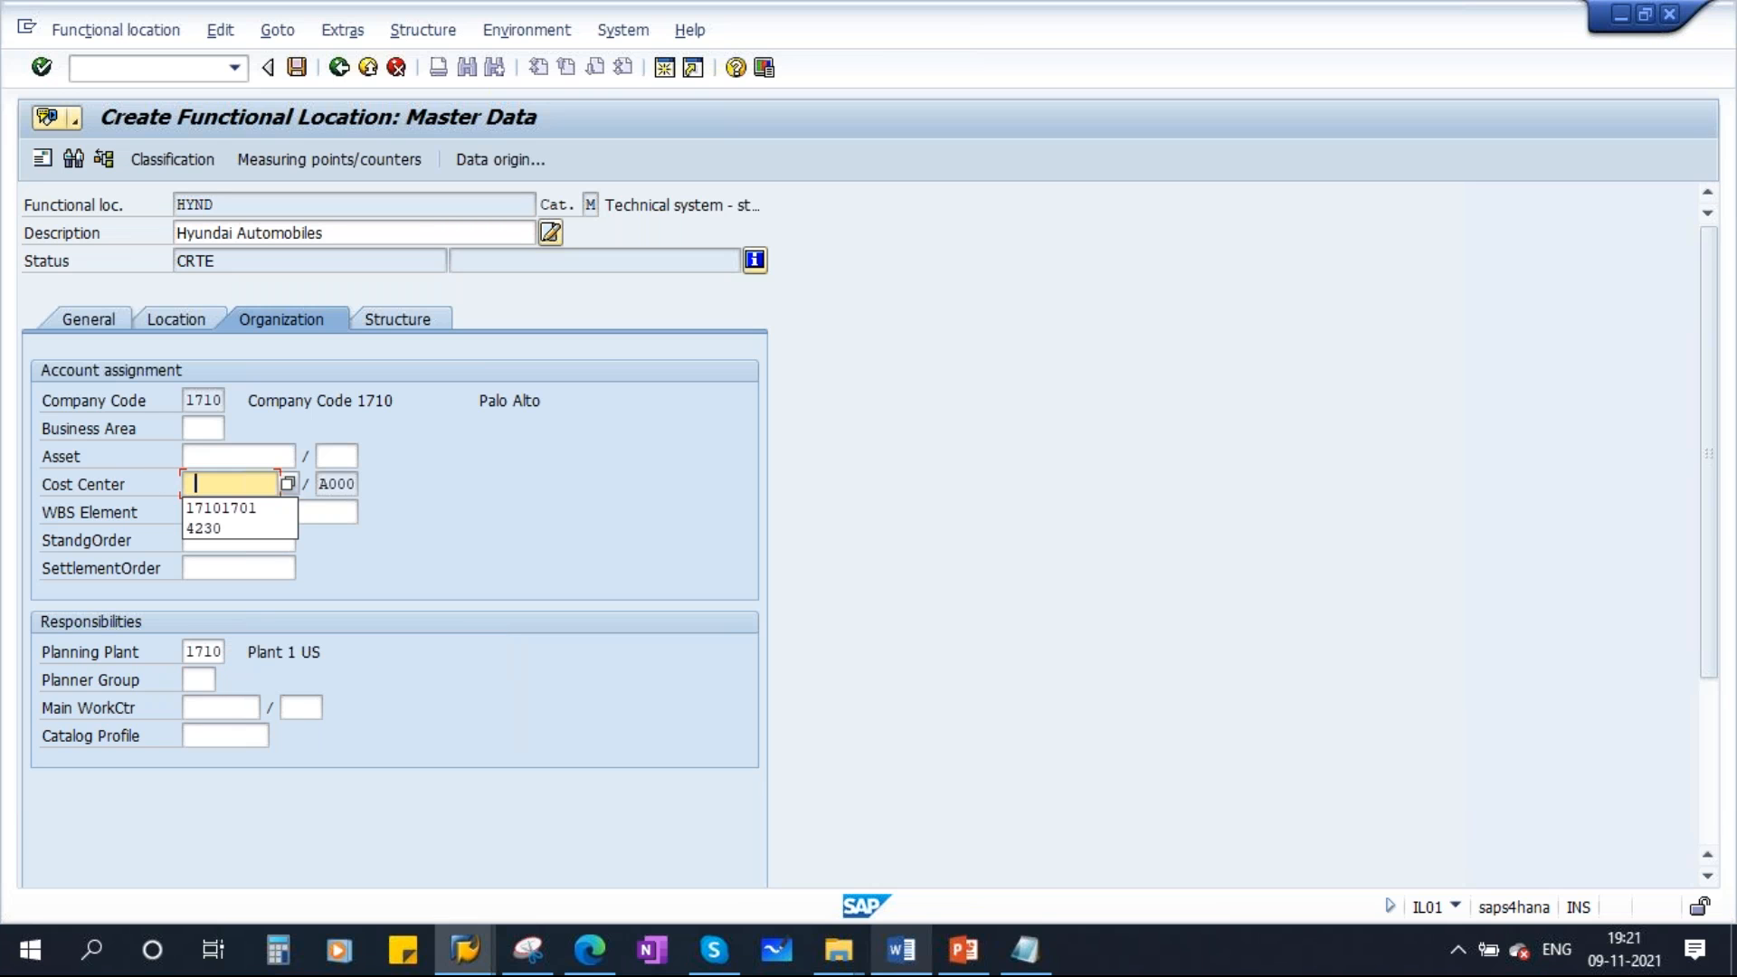
click(243, 509)
key(Return)
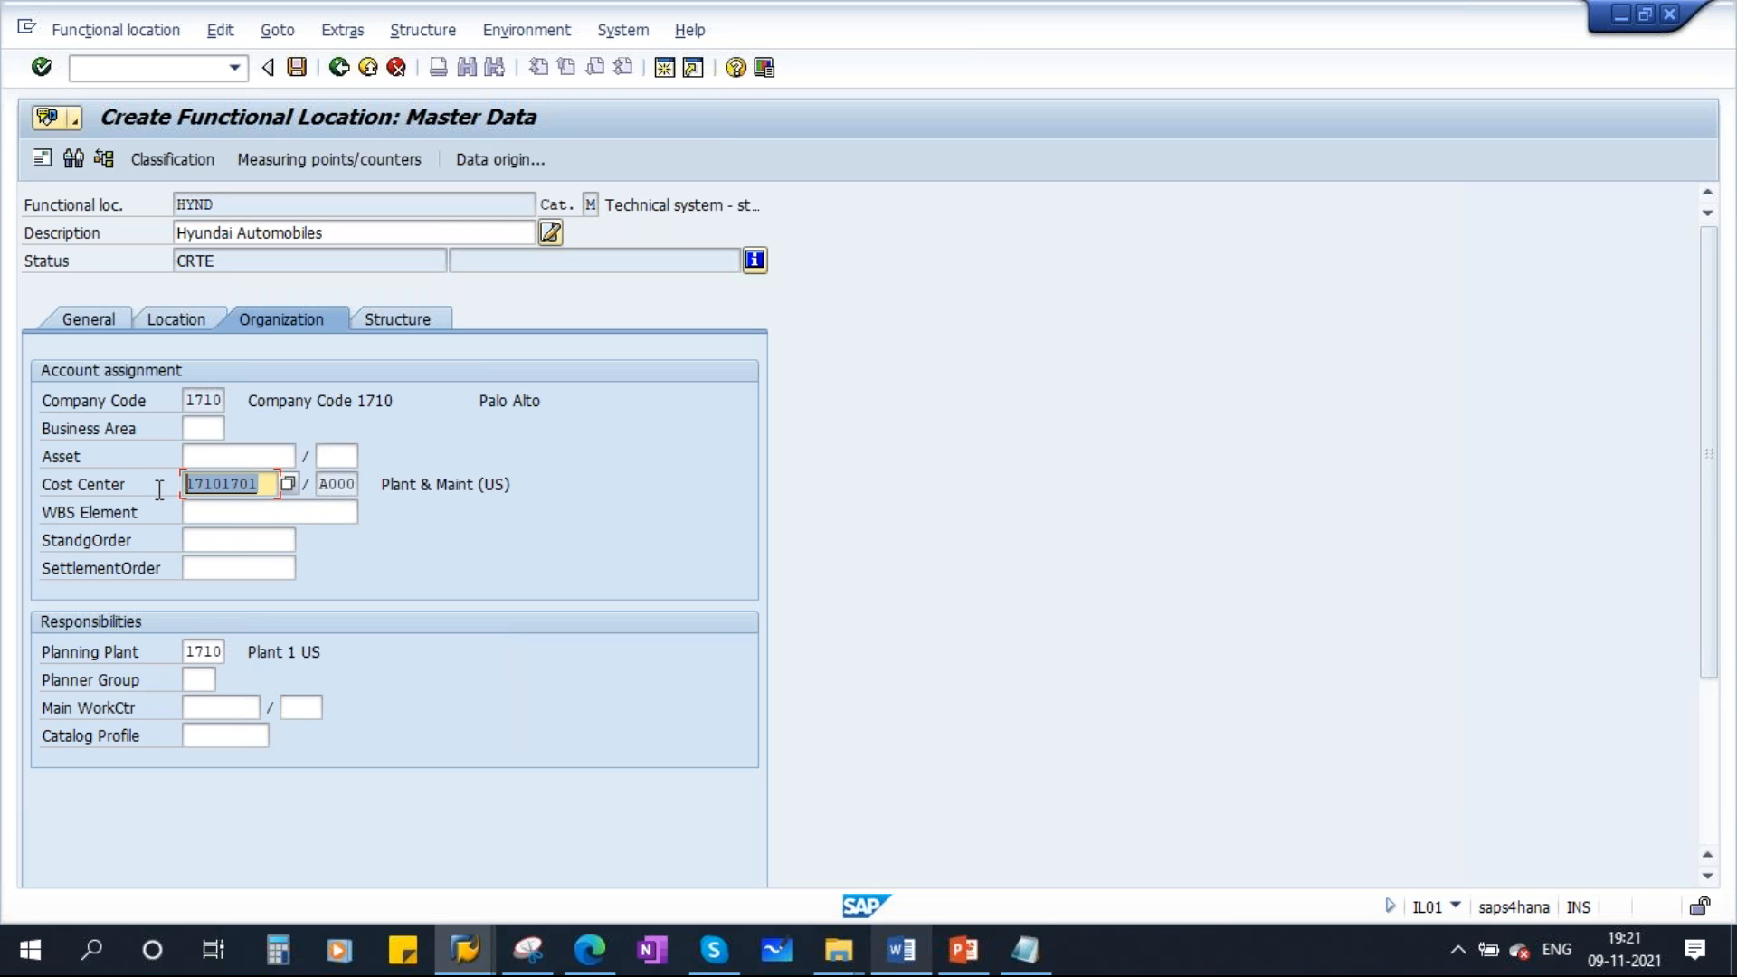
Look through the available business areas for the account assignment and close the list without choosing one
click(192, 430)
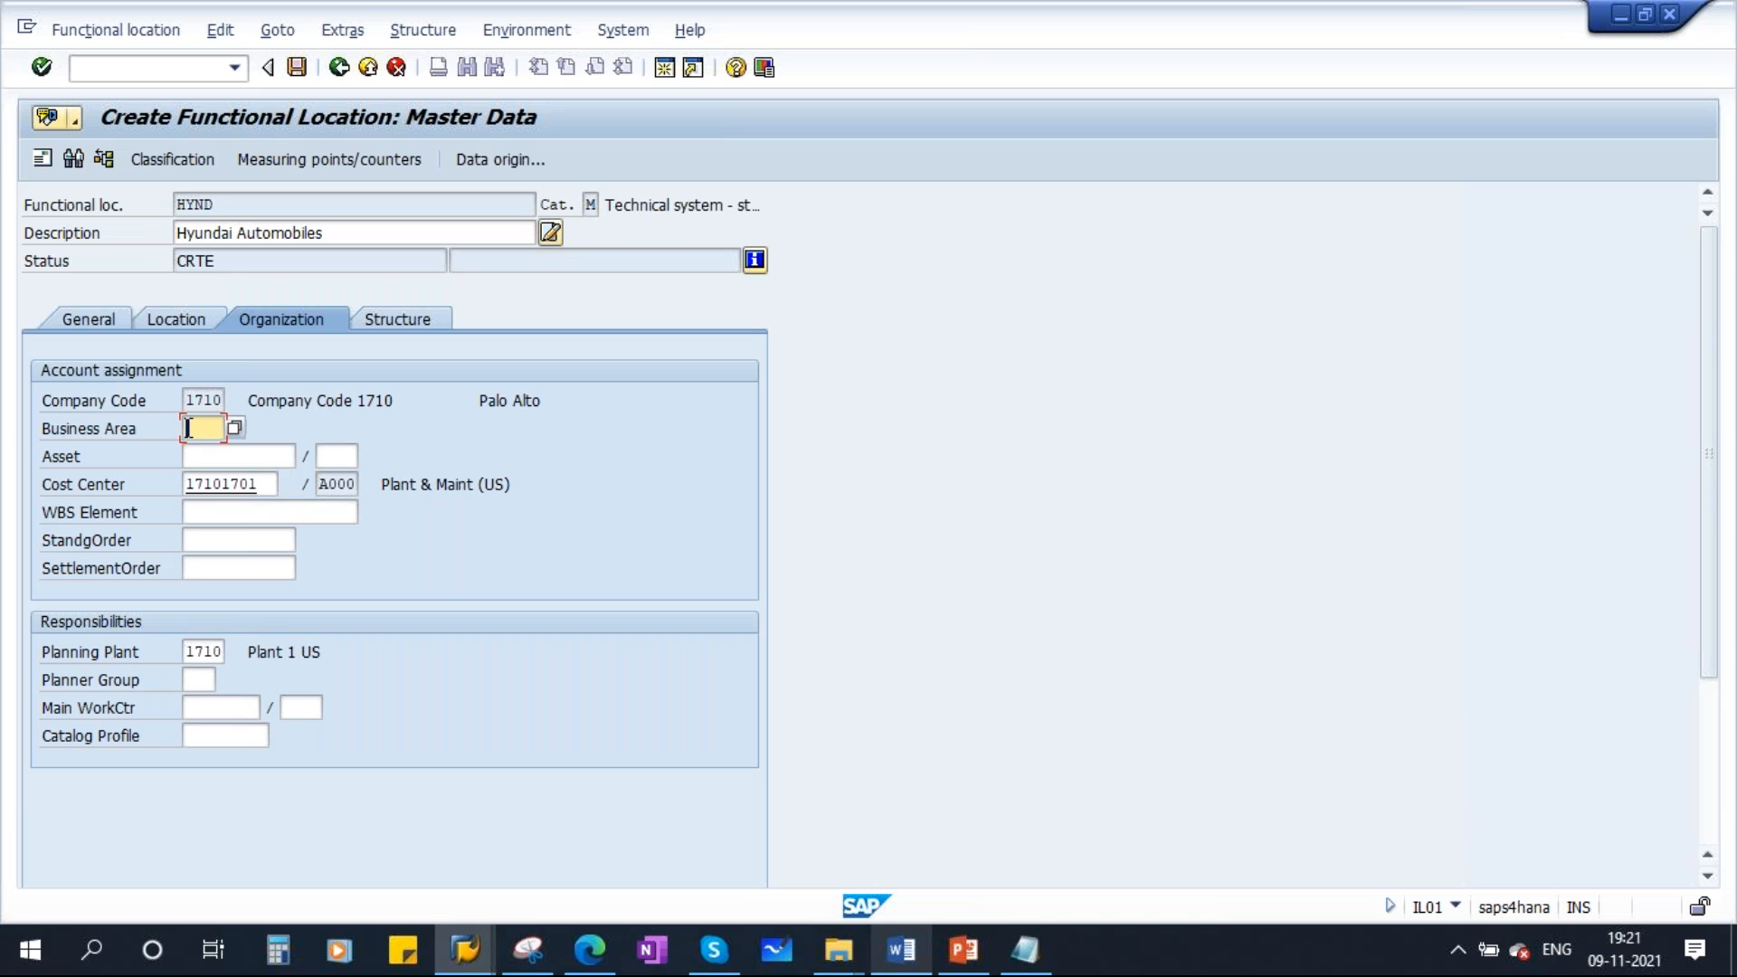
click(239, 429)
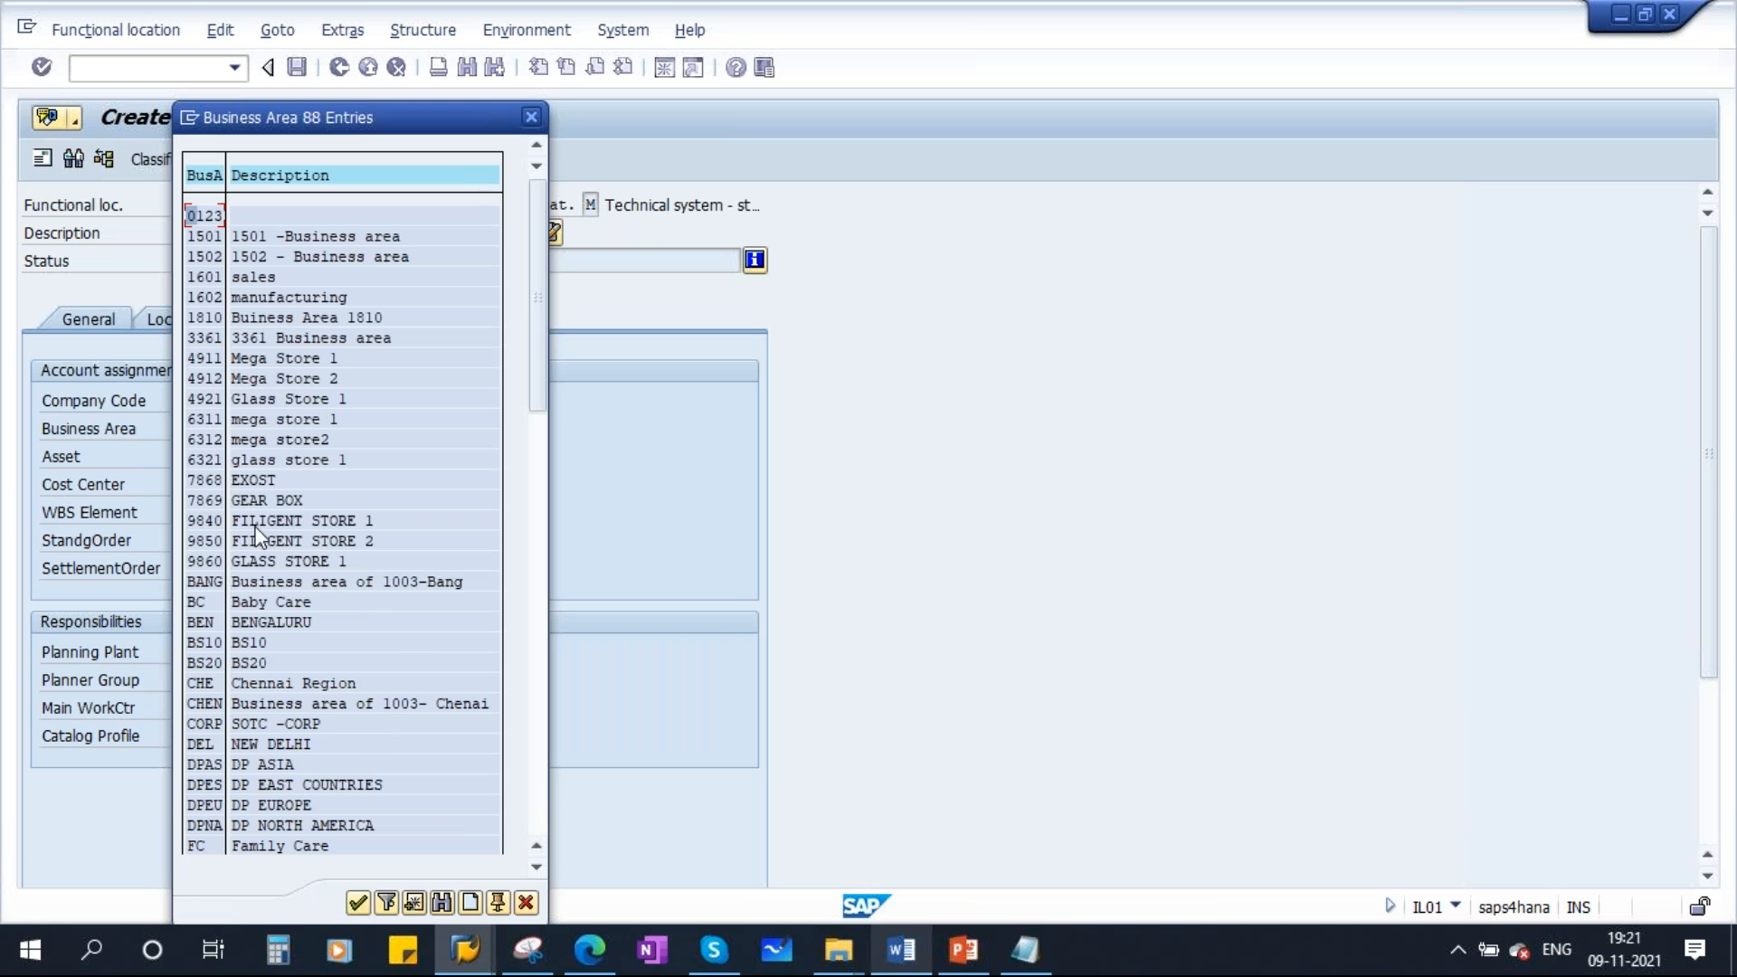
scroll(290, 665, down, 3)
scroll(290, 669, down, 5)
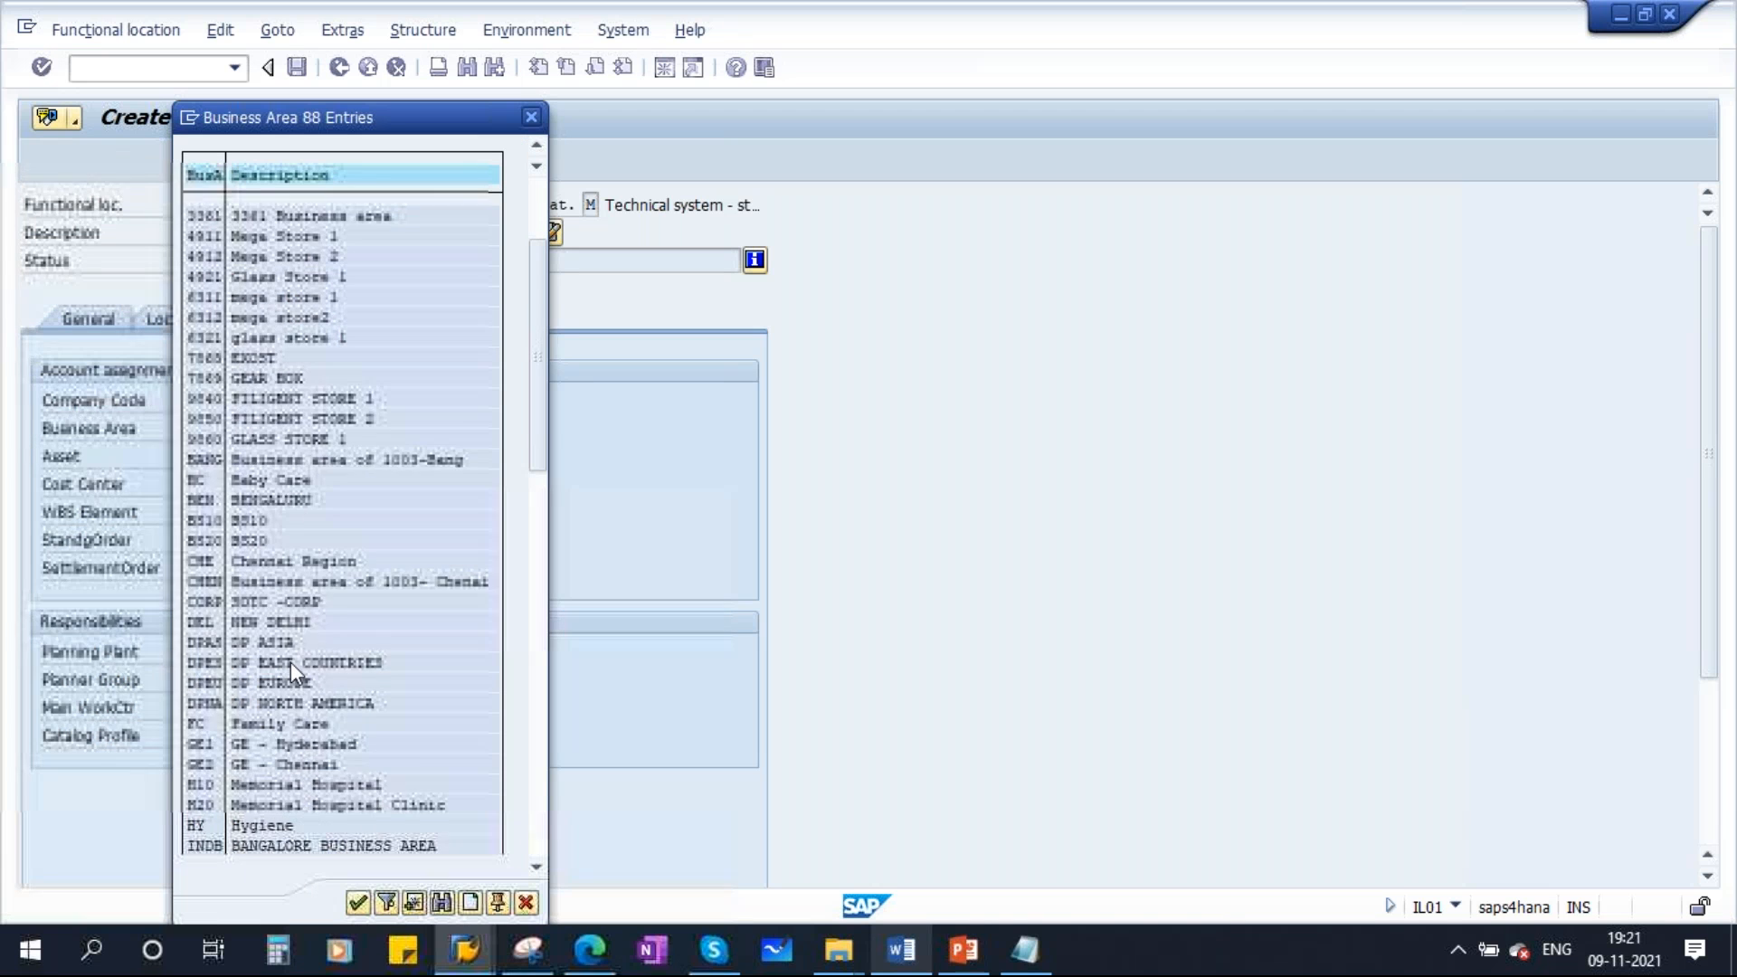
scroll(378, 726, down, 2)
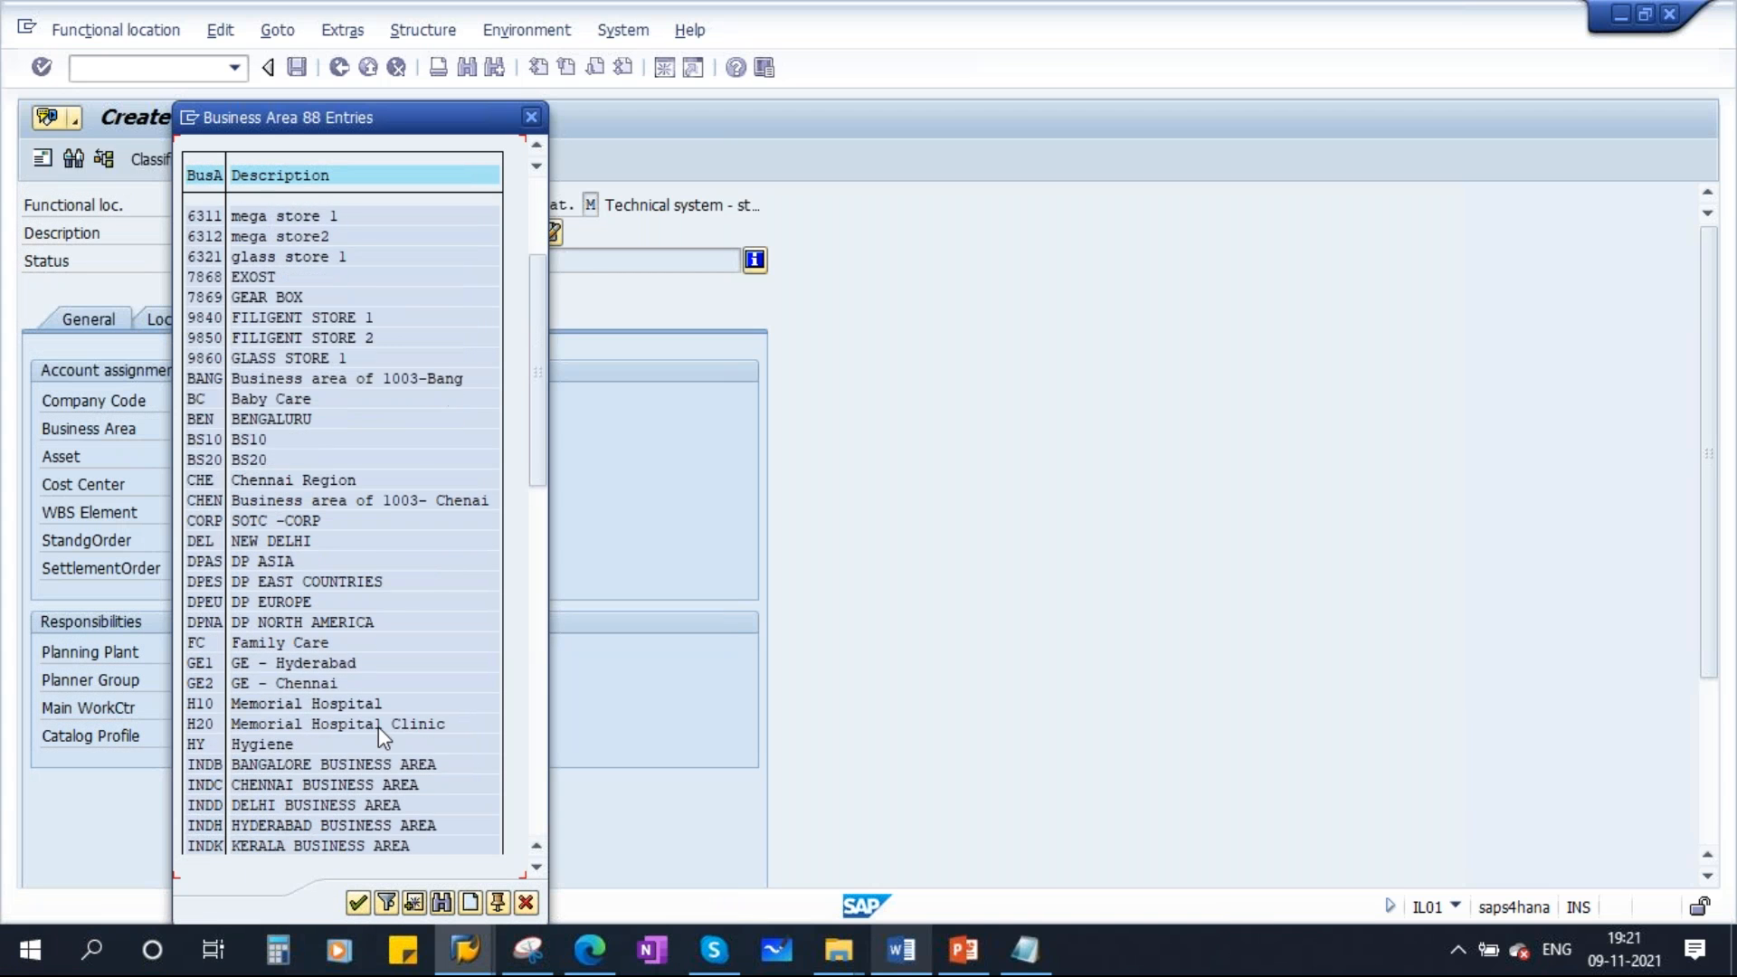
scroll(380, 725, down, 4)
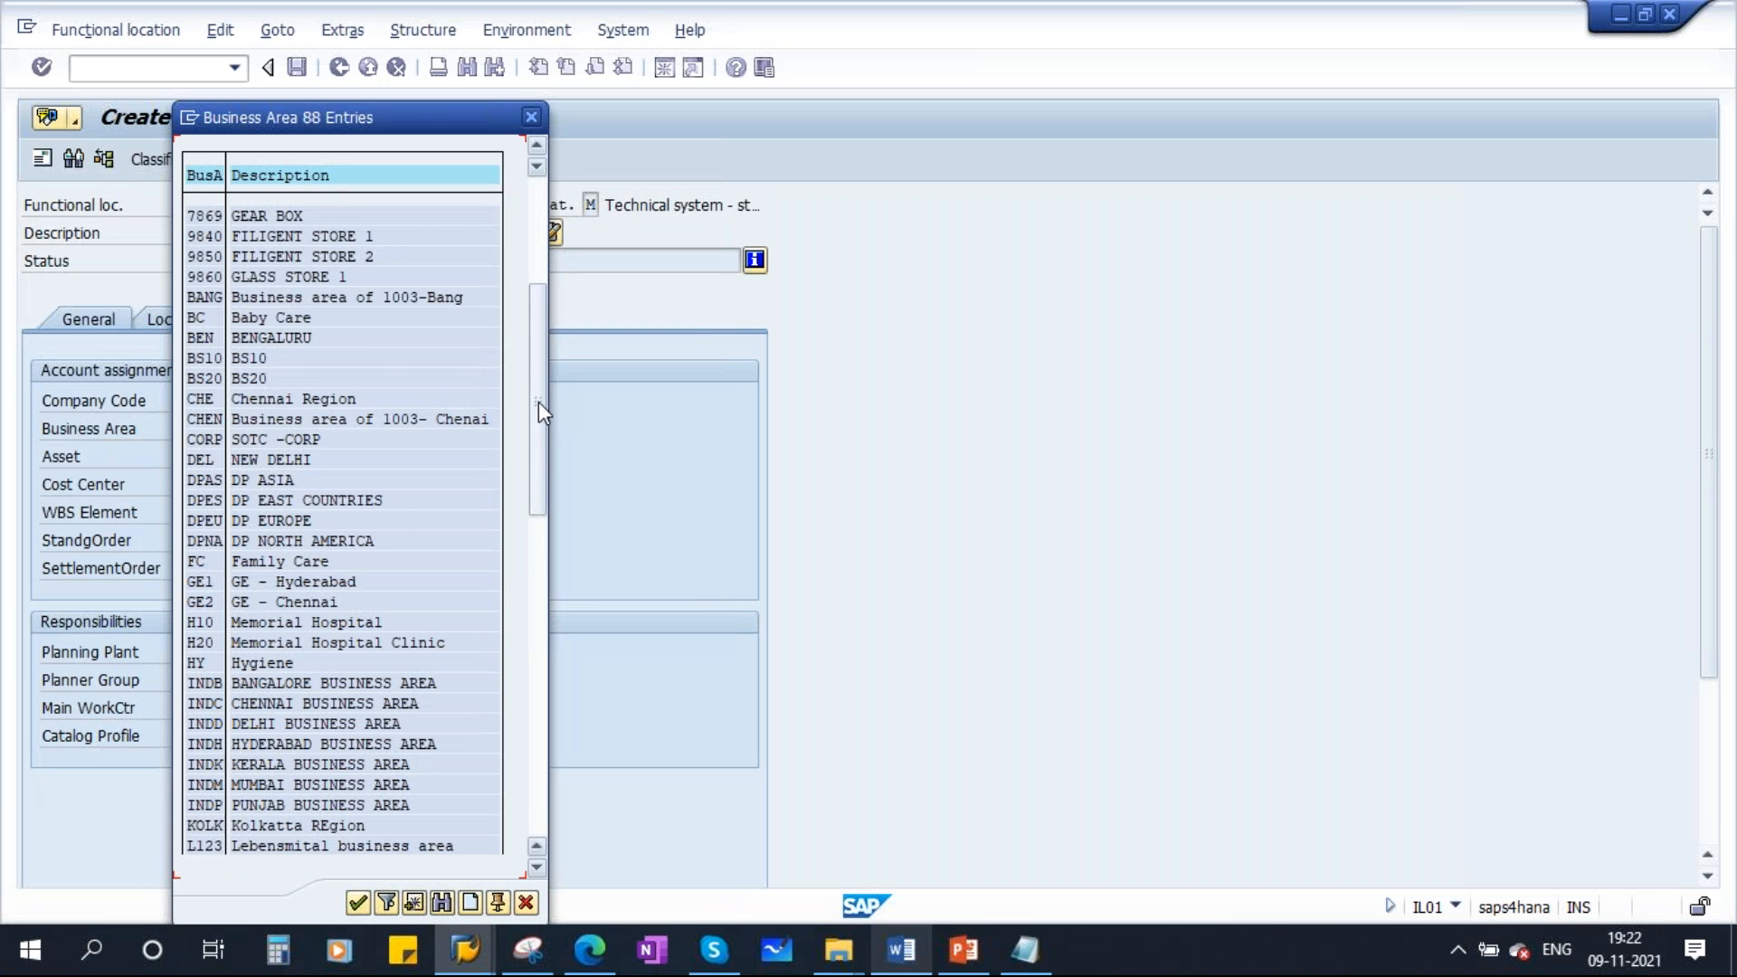
drag(539, 401, 539, 757)
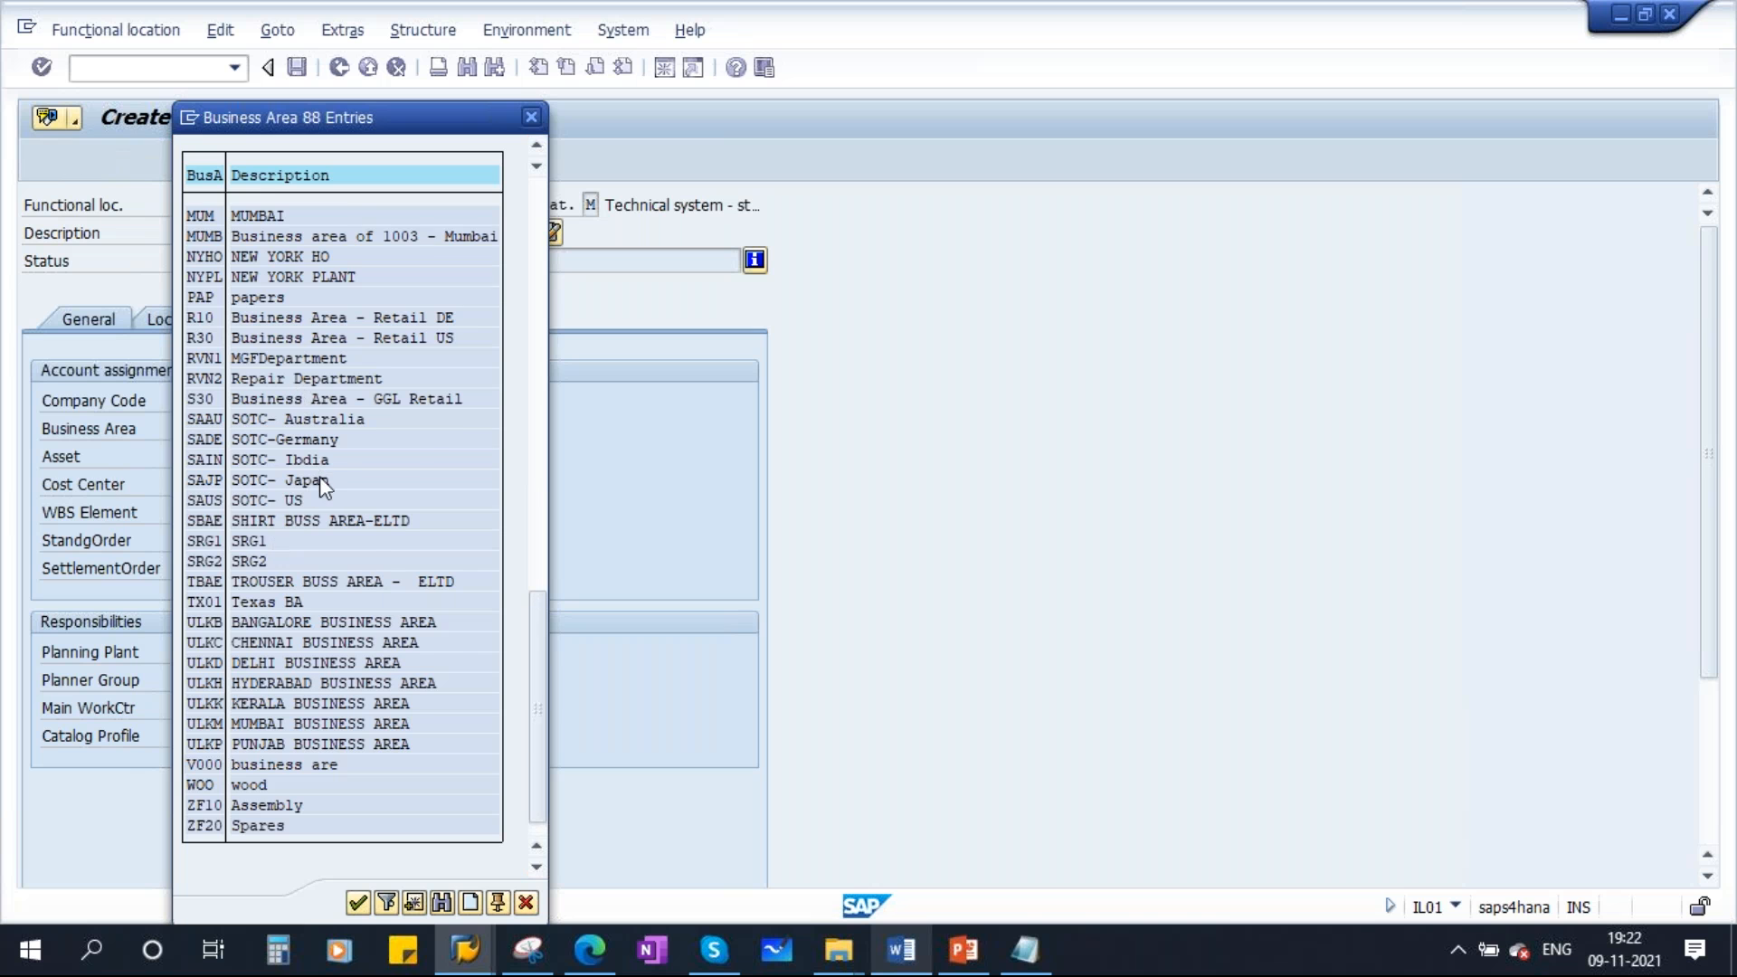
scroll(319, 476, up, 8)
drag(539, 623, 500, 263)
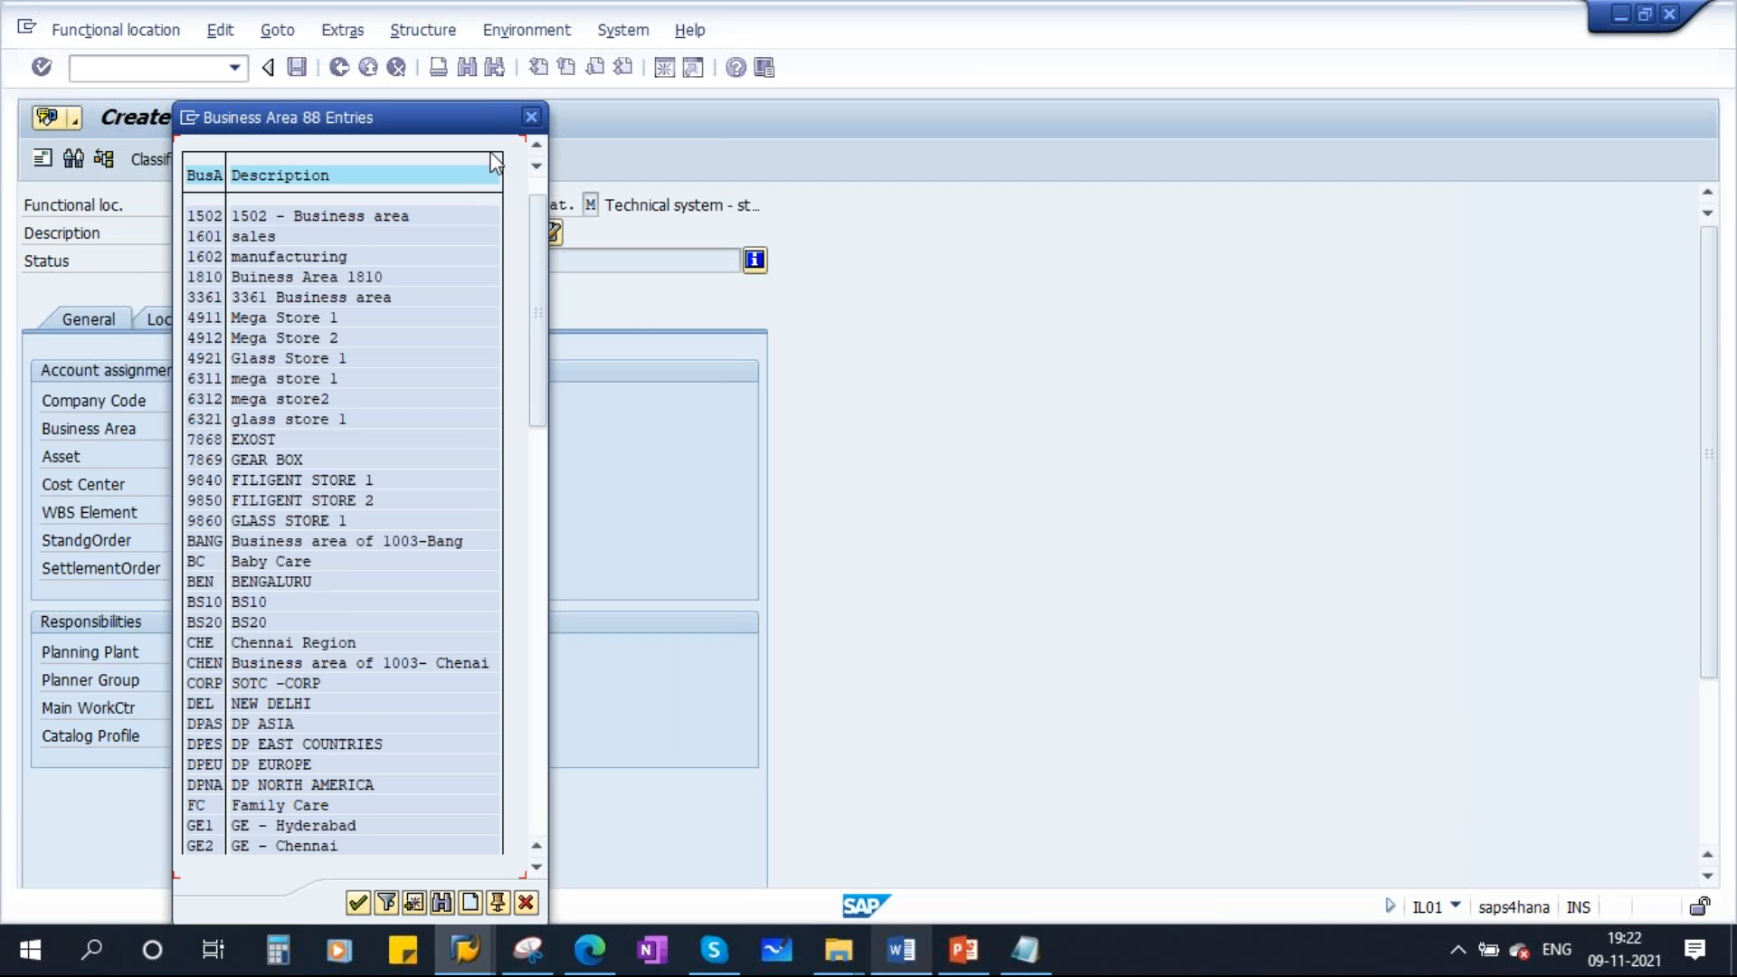
click(531, 117)
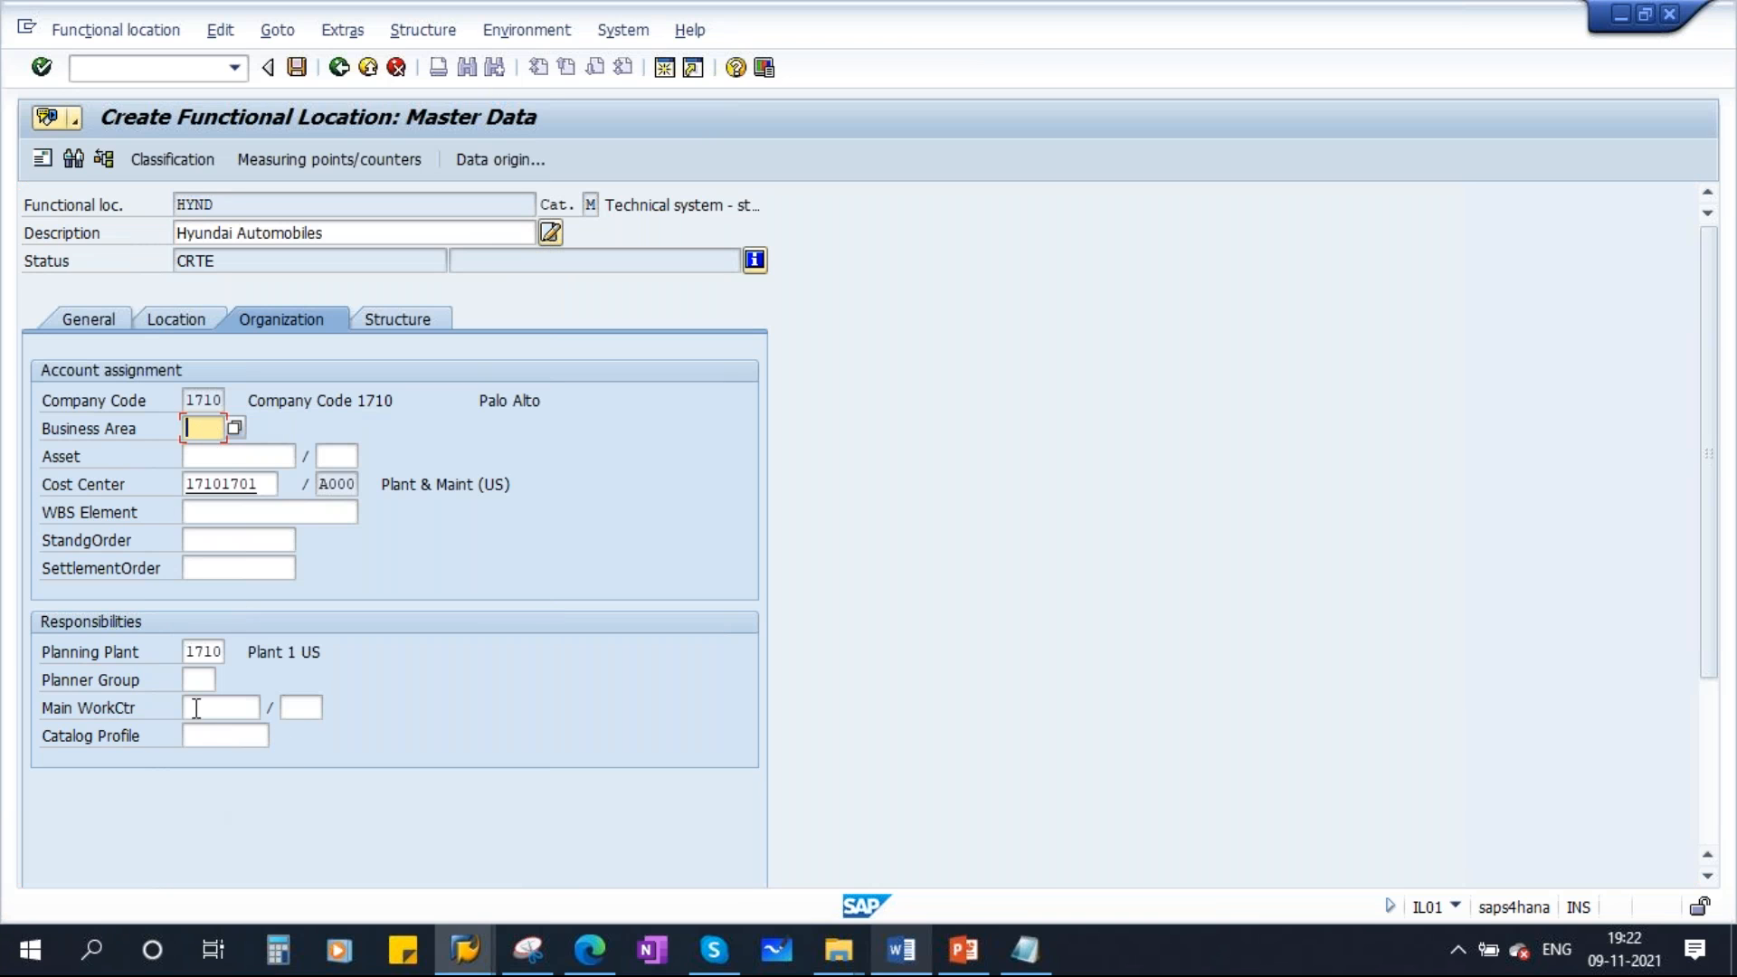
Assign planner group 400 (Mech Planner new) in the functional location's responsibilities
click(199, 680)
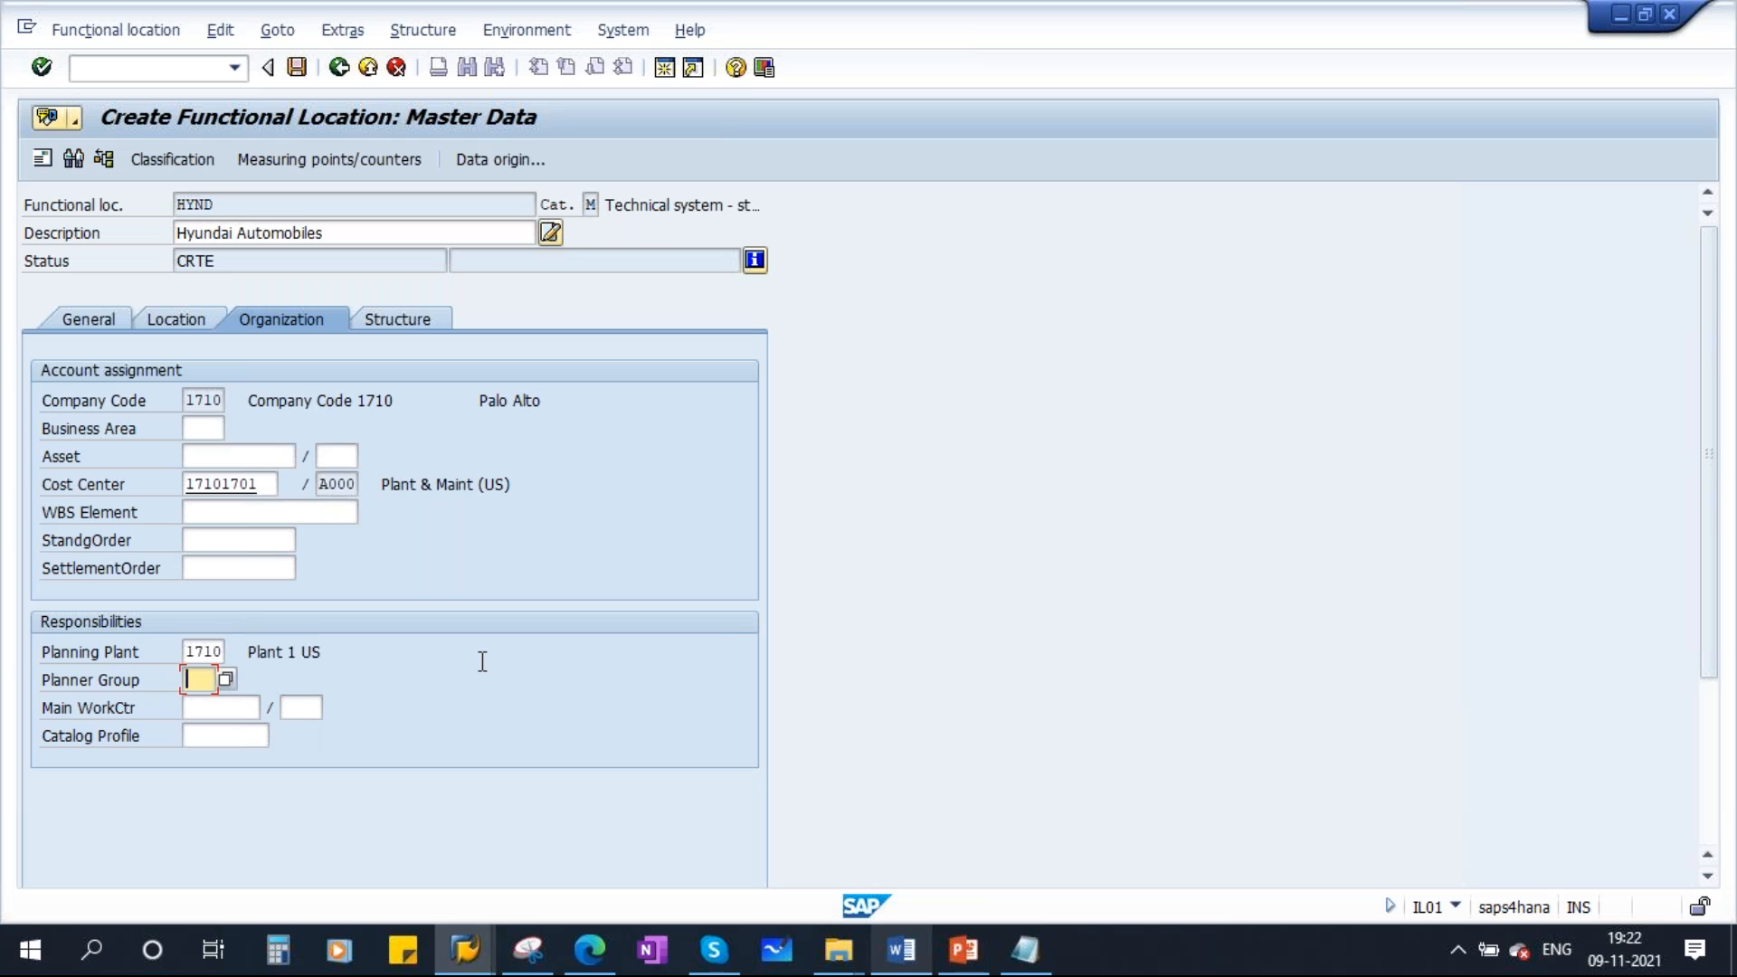
click(225, 678)
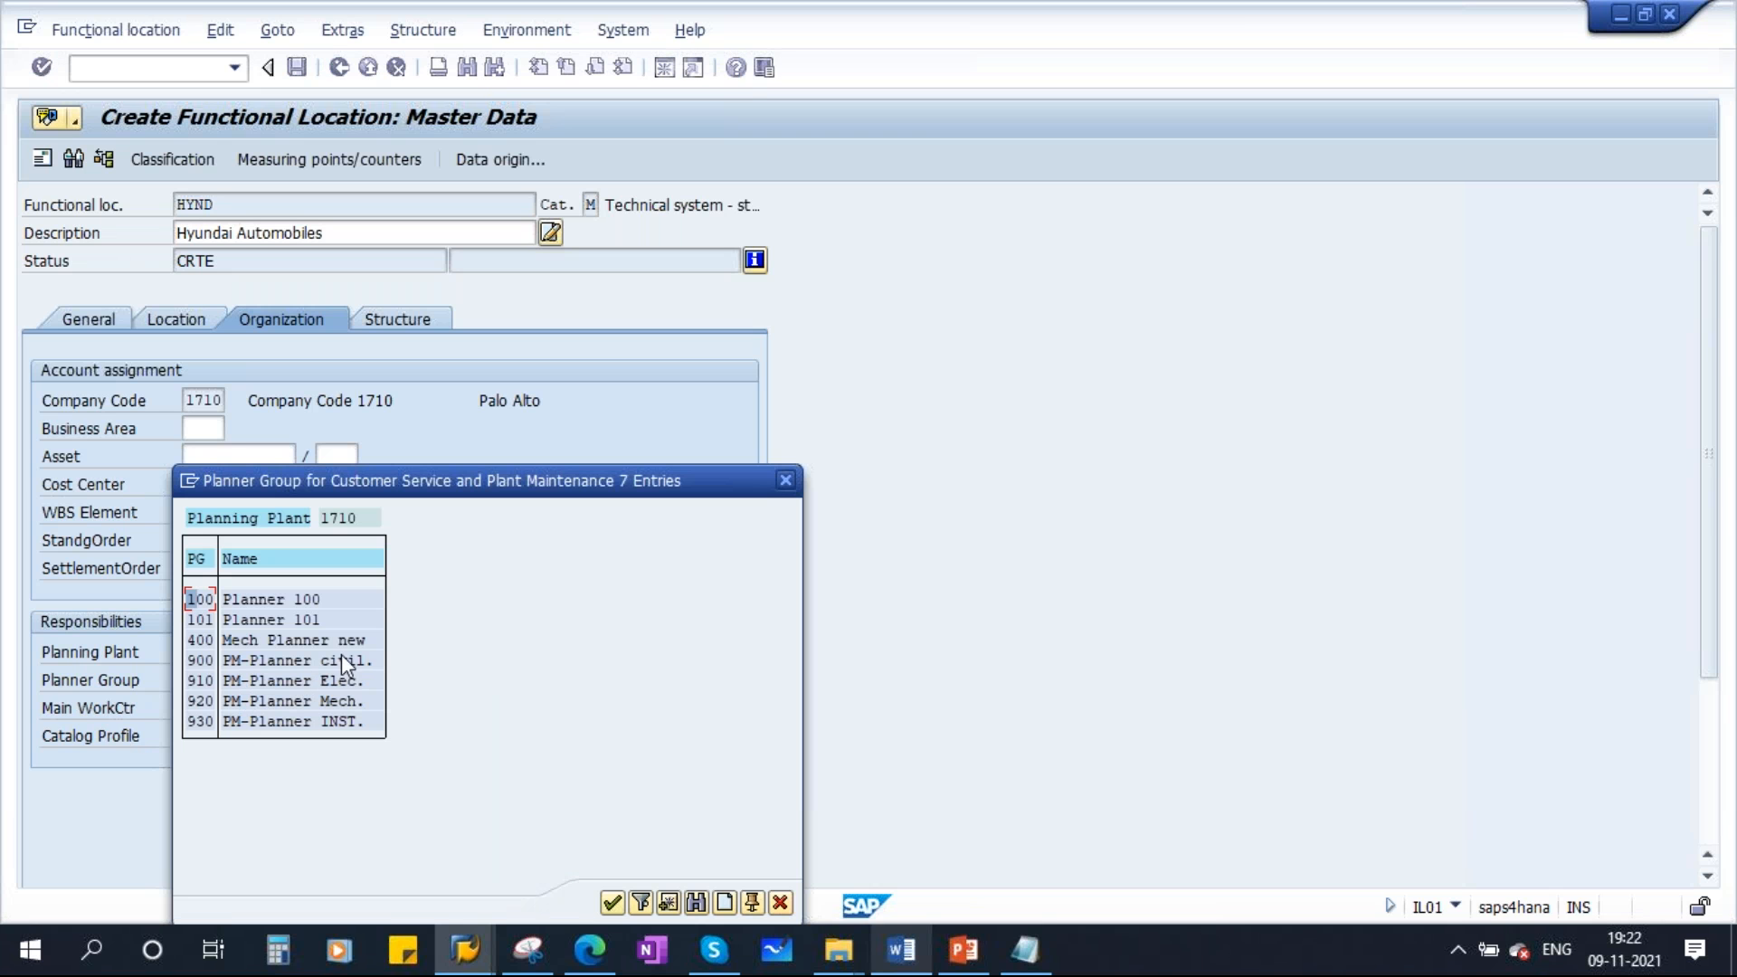
double_click(286, 638)
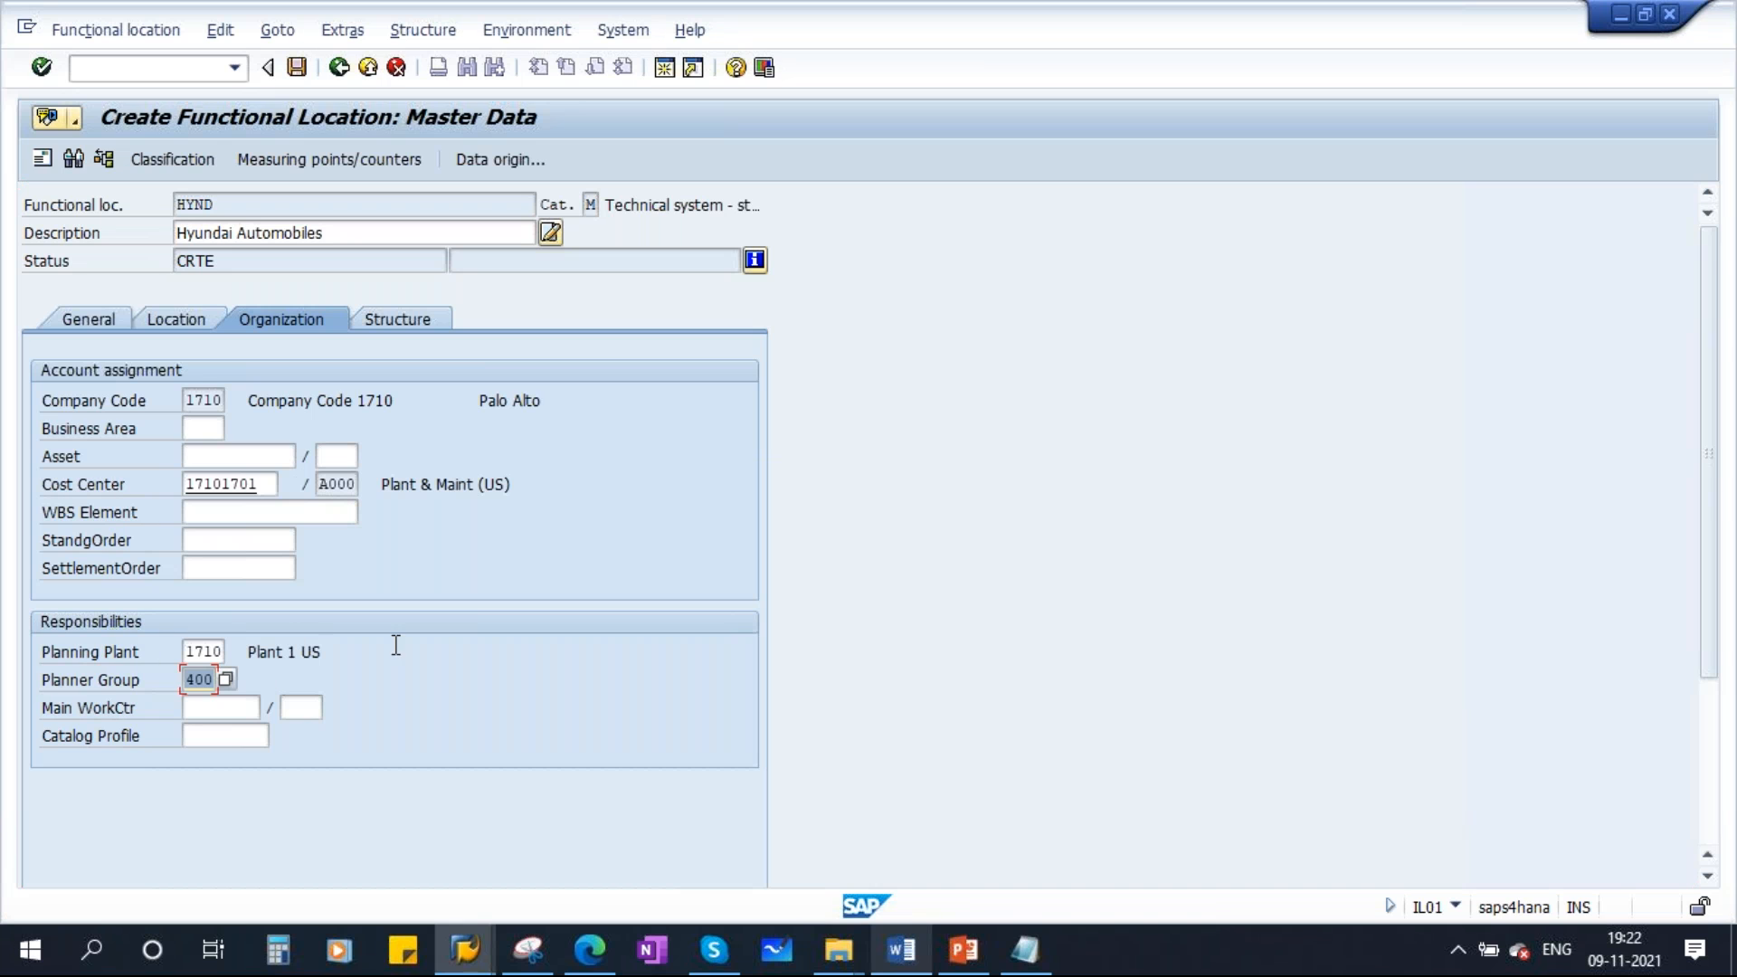
Find the main work centers of category 0005 in plant 1710 and assign HY-ME-01 as the main work center
key(Tab)
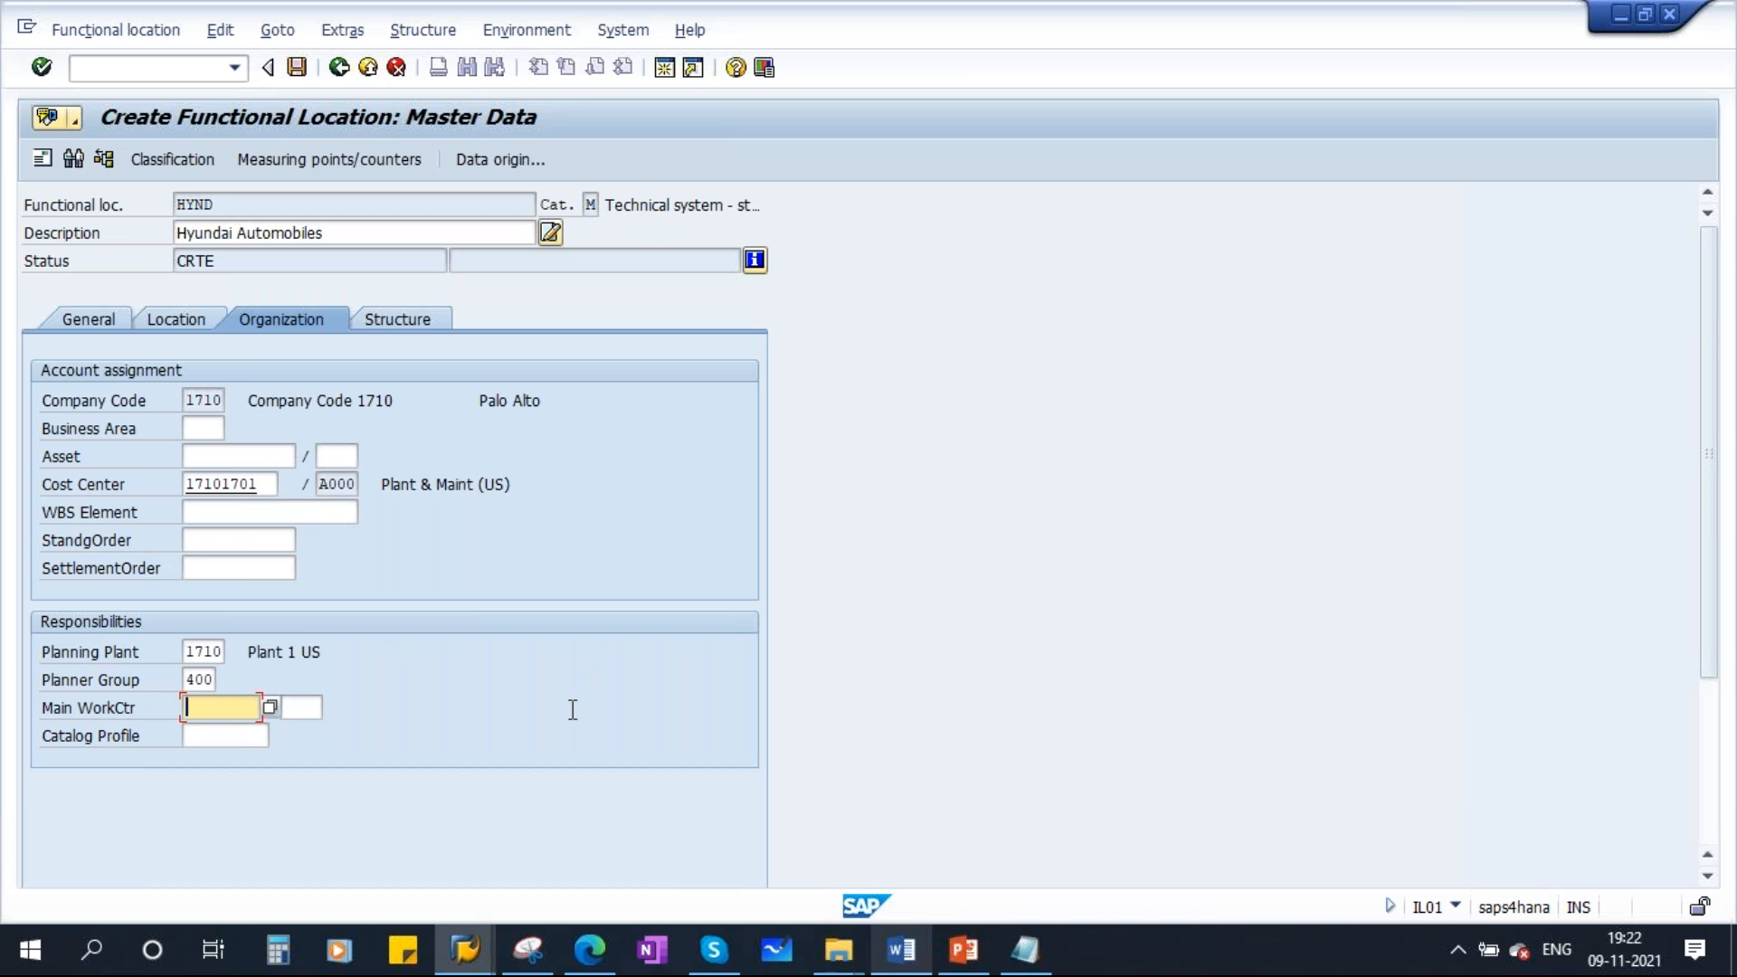
click(268, 707)
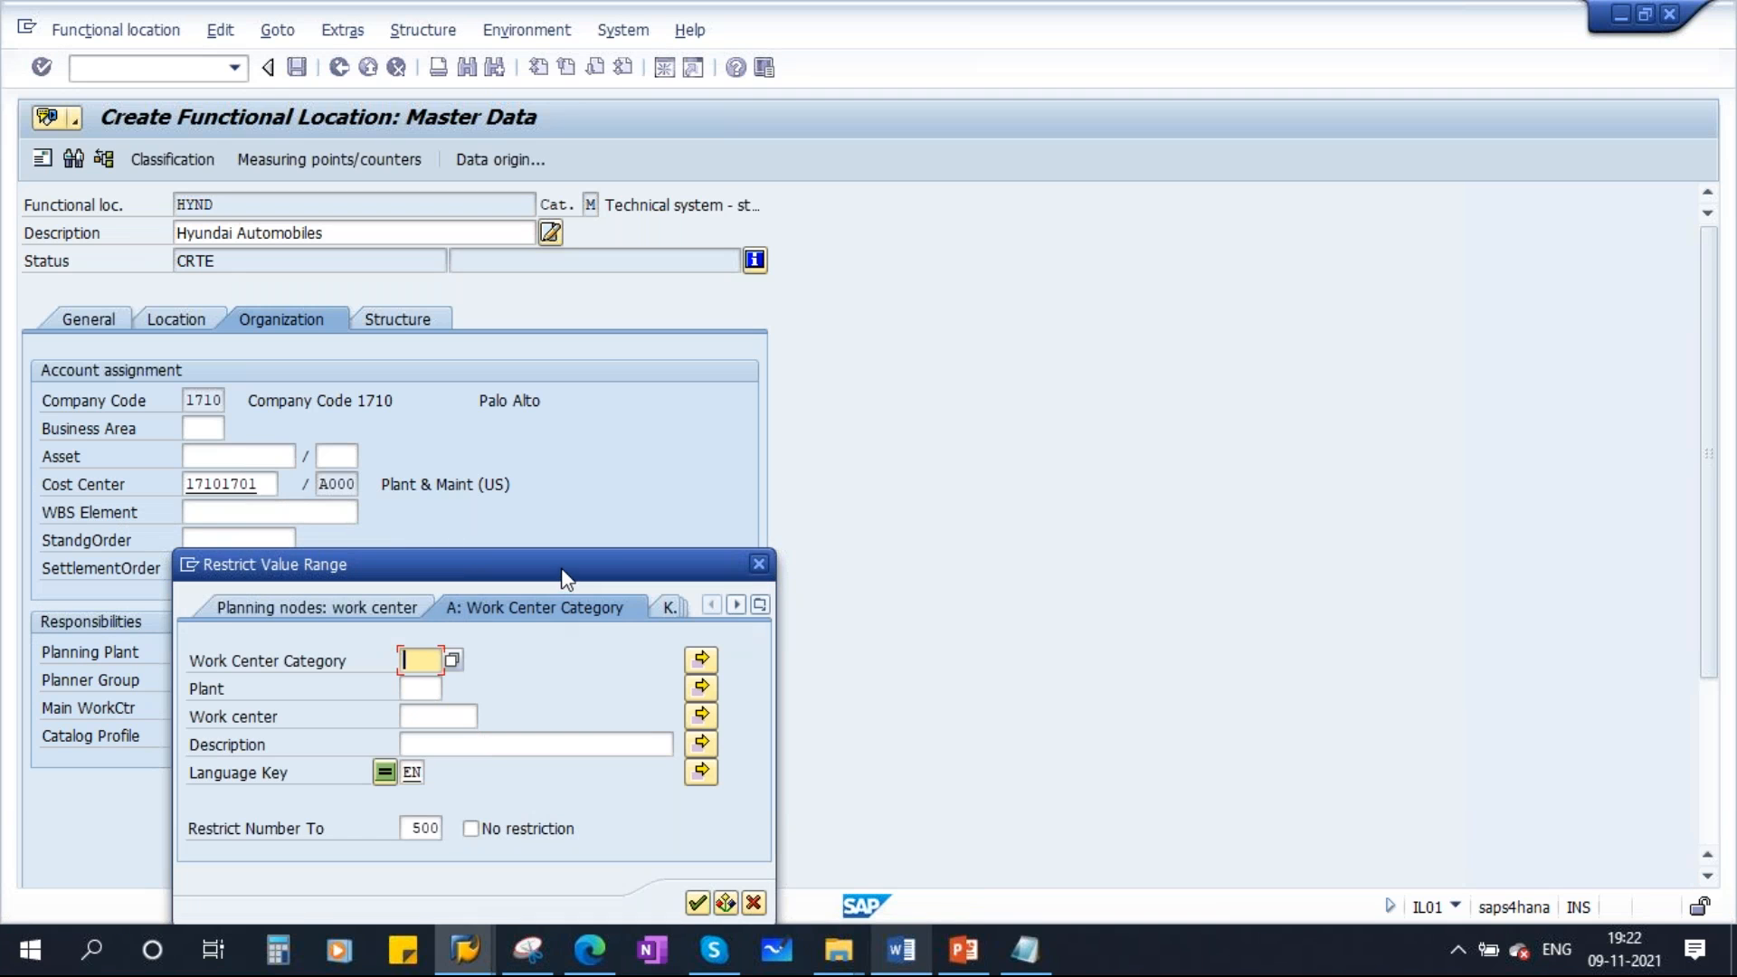
key(Tab)
text(1)
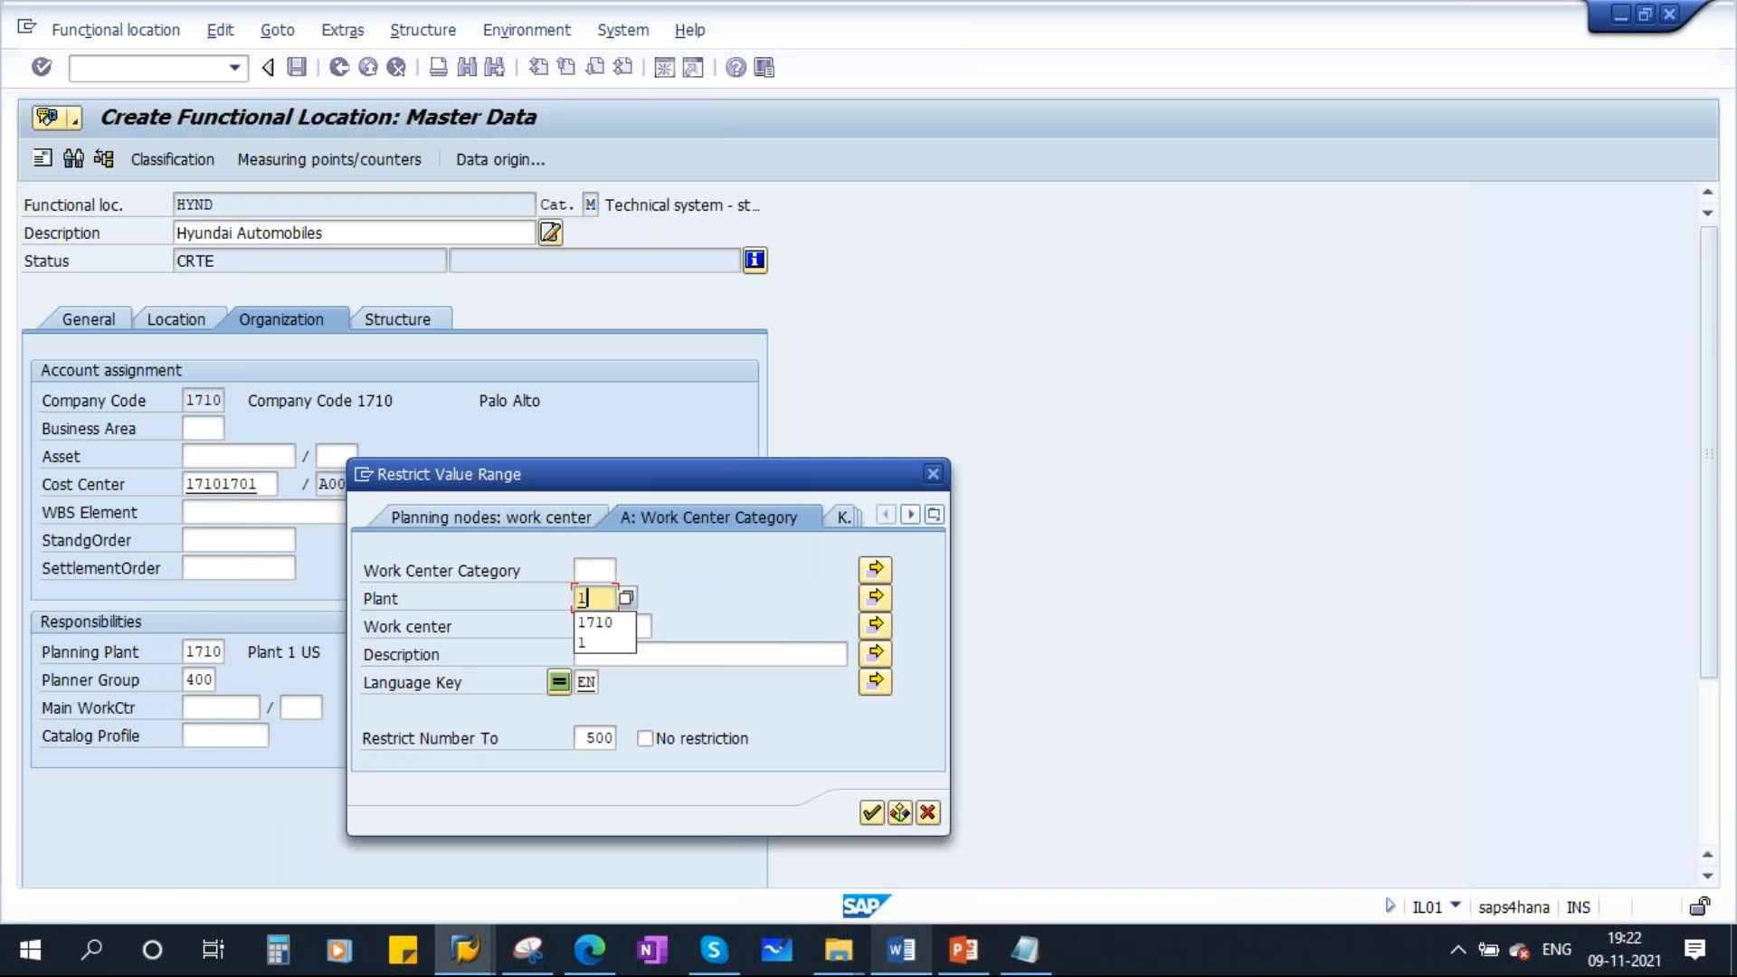
text(710)
key(F4)
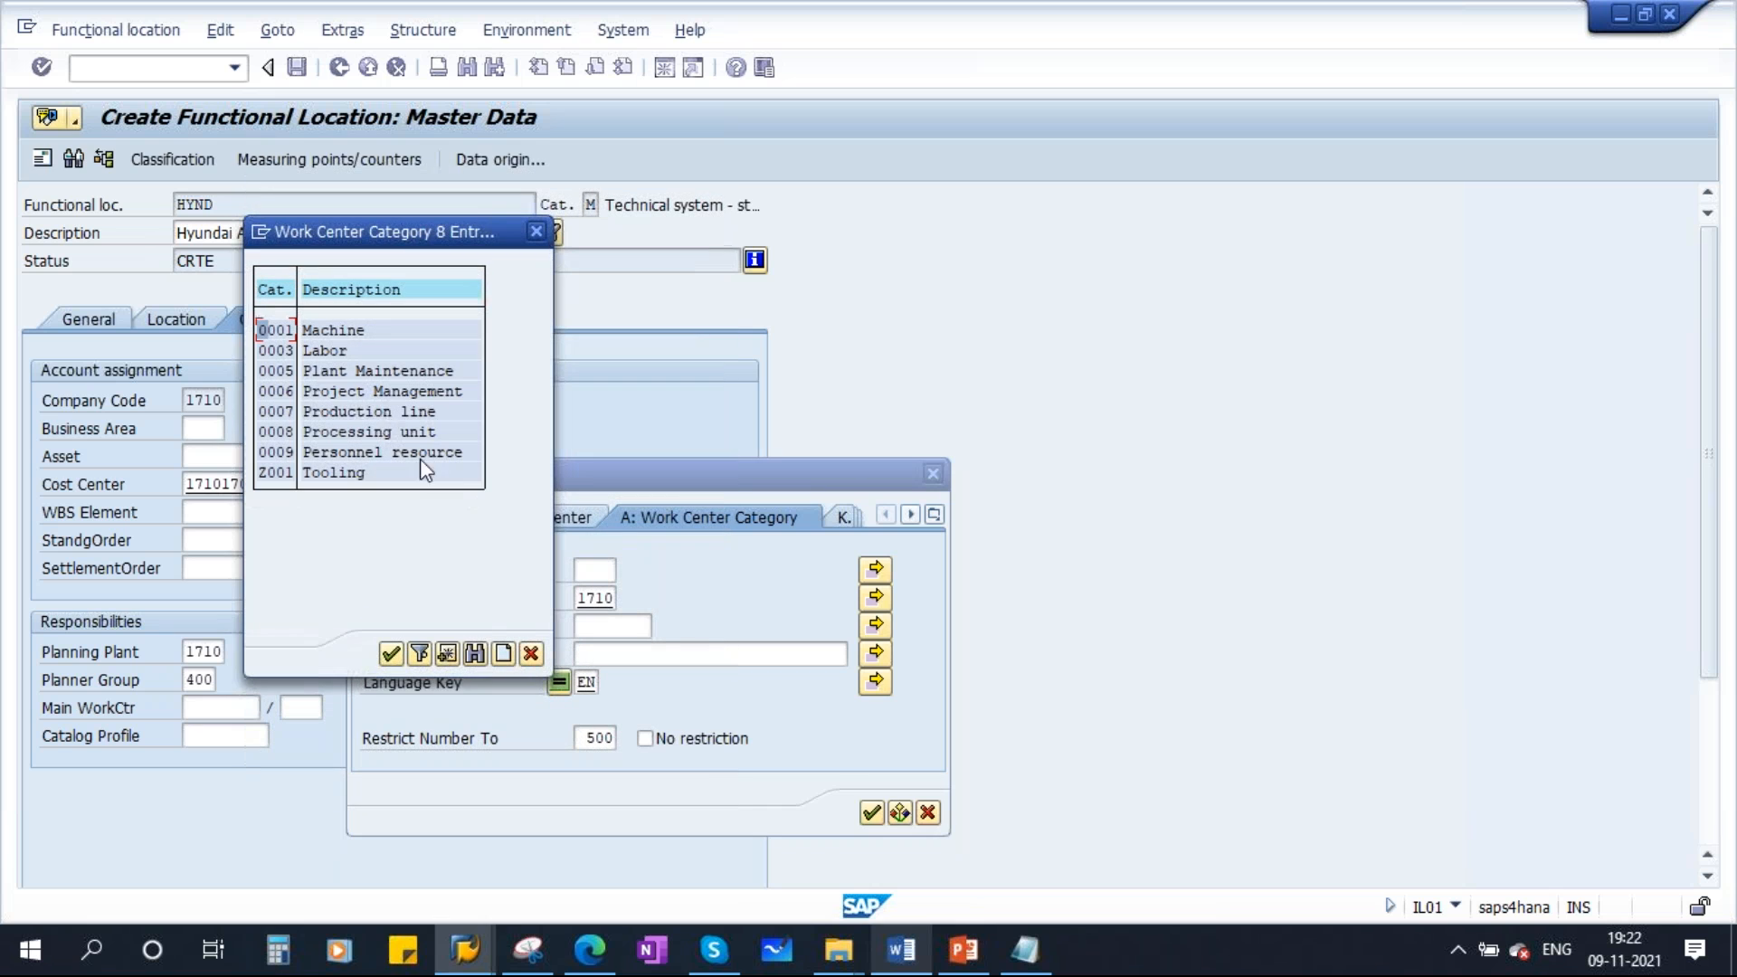
double_click(370, 370)
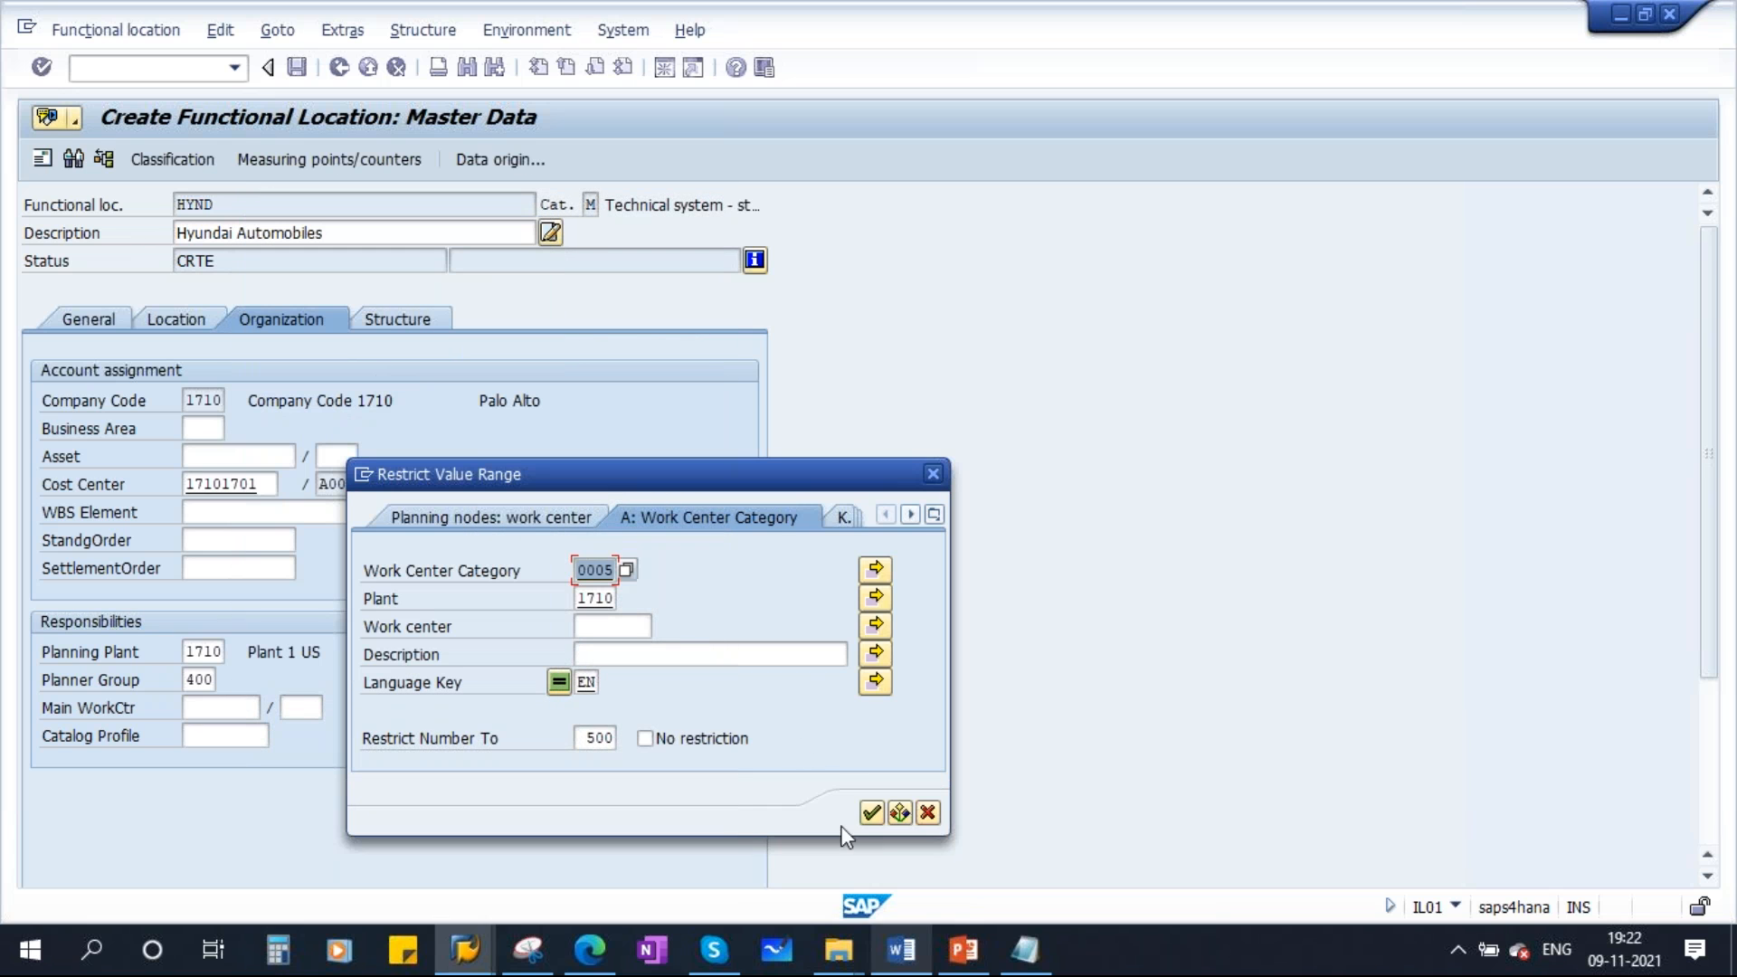
click(870, 812)
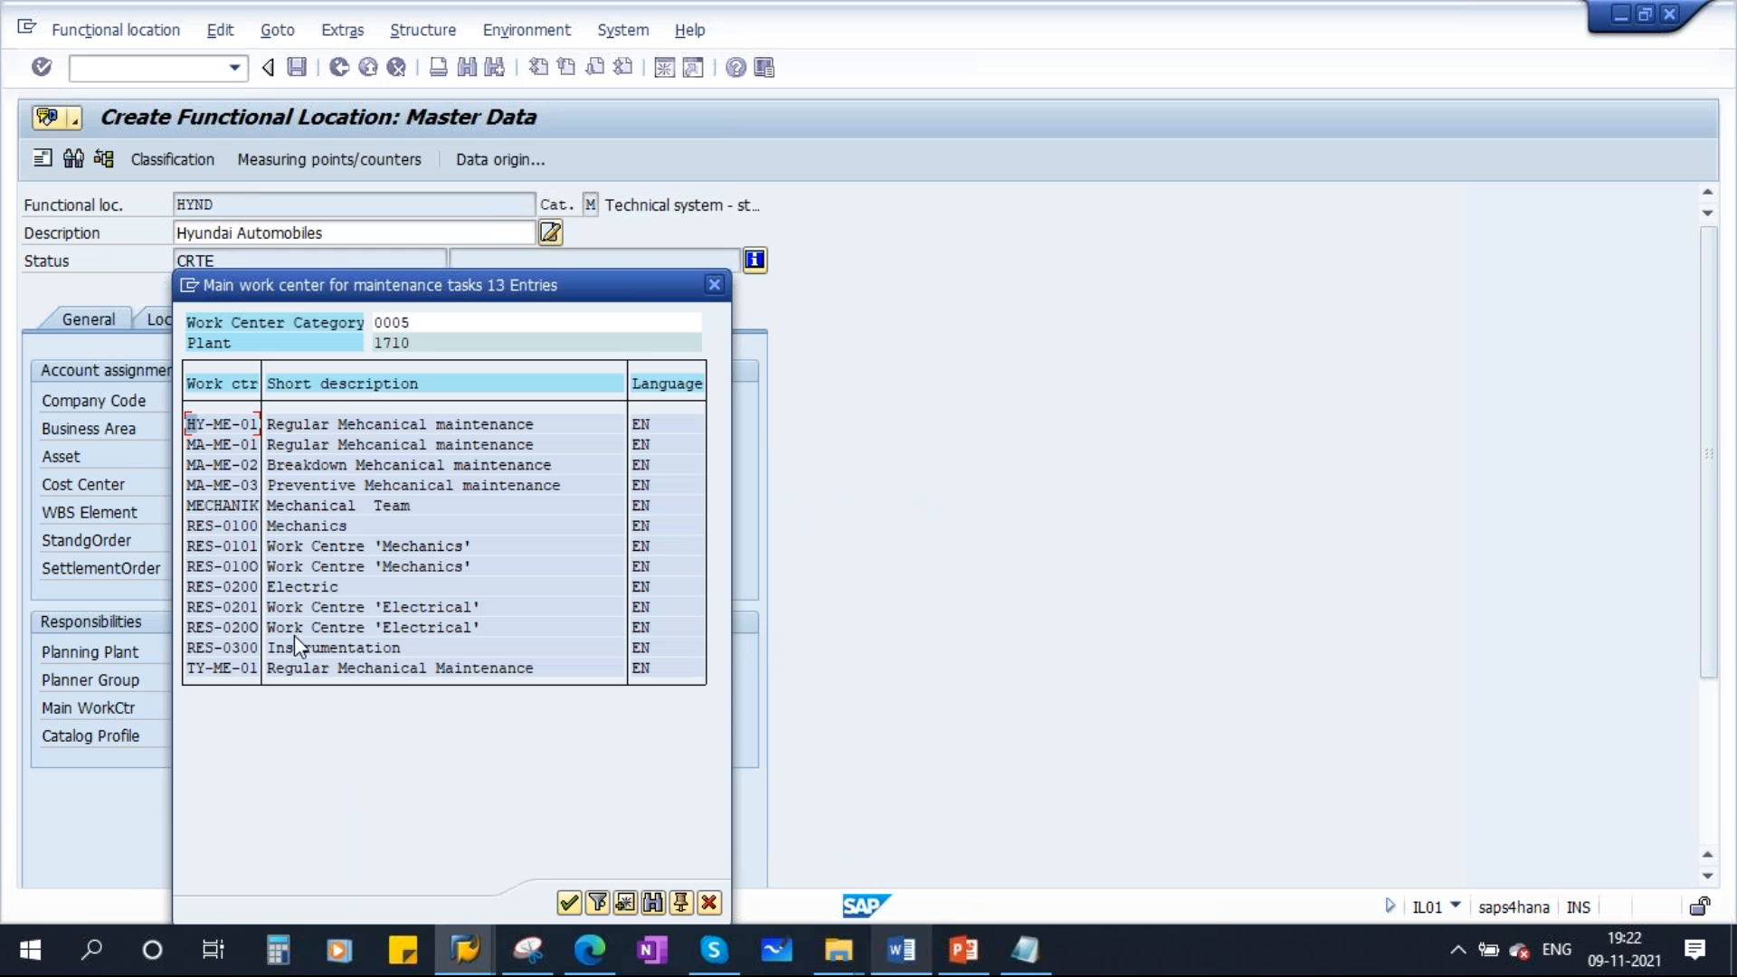
click(369, 423)
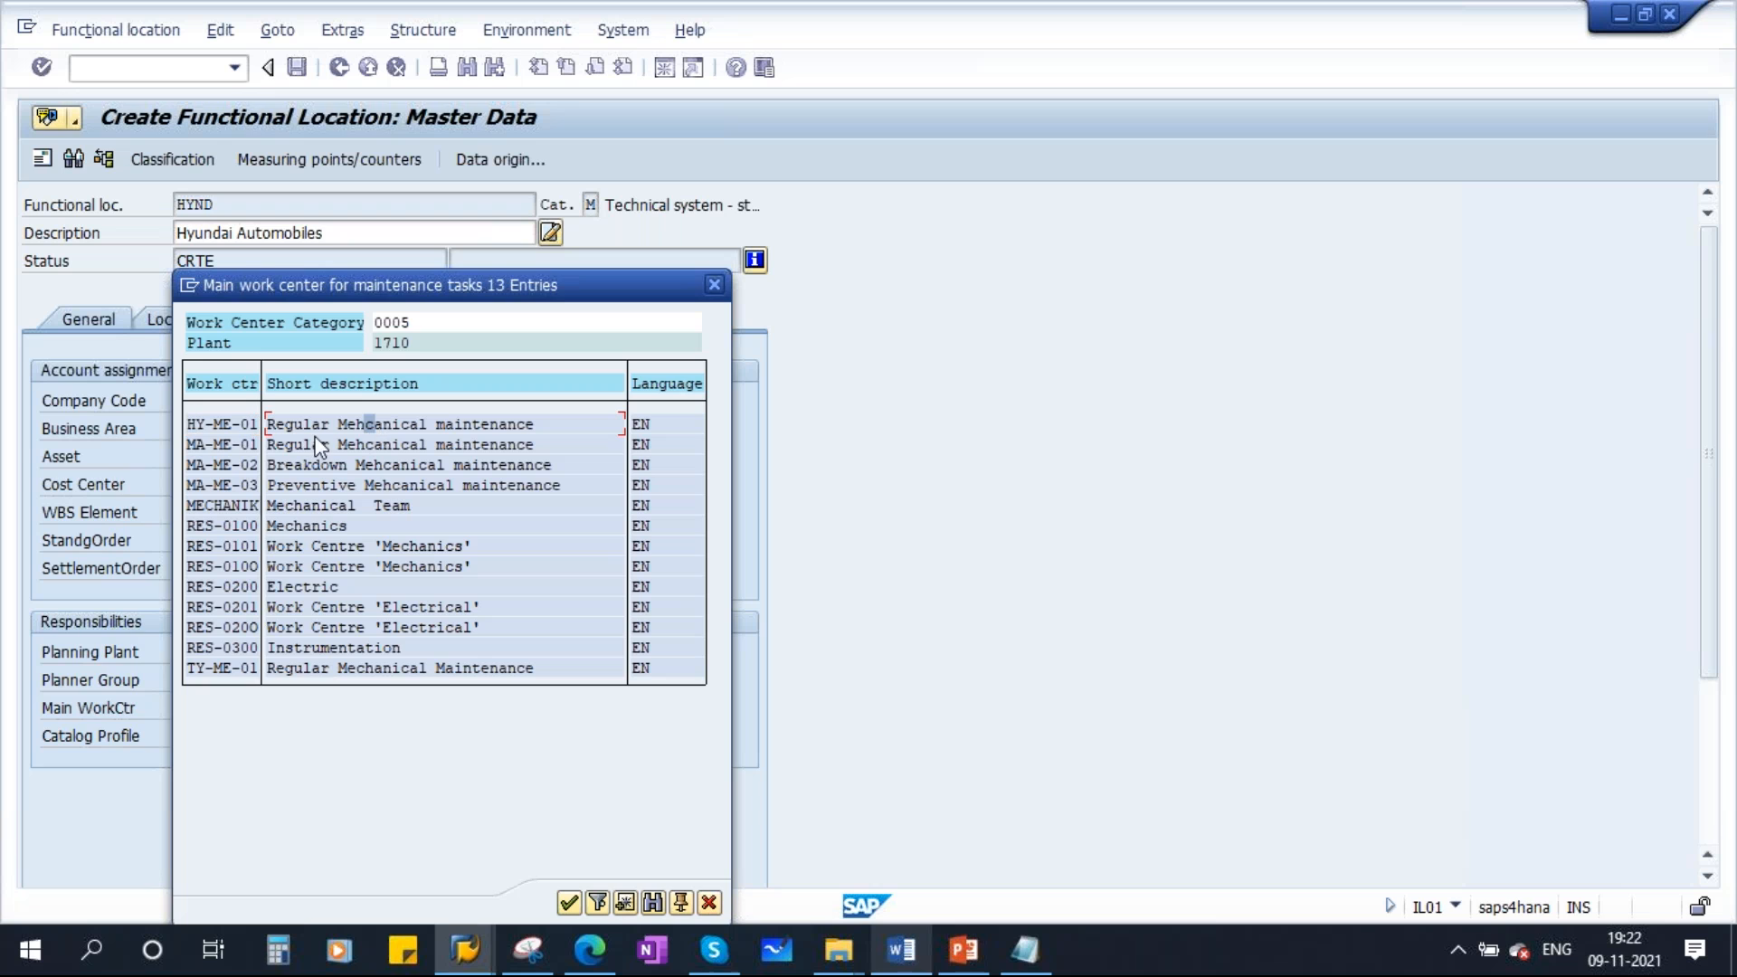
double_click(231, 425)
Check the Catalogs topic in the Word course syllabus, then return to SAP and validate the organization data with the catalog profile left blank
click(246, 737)
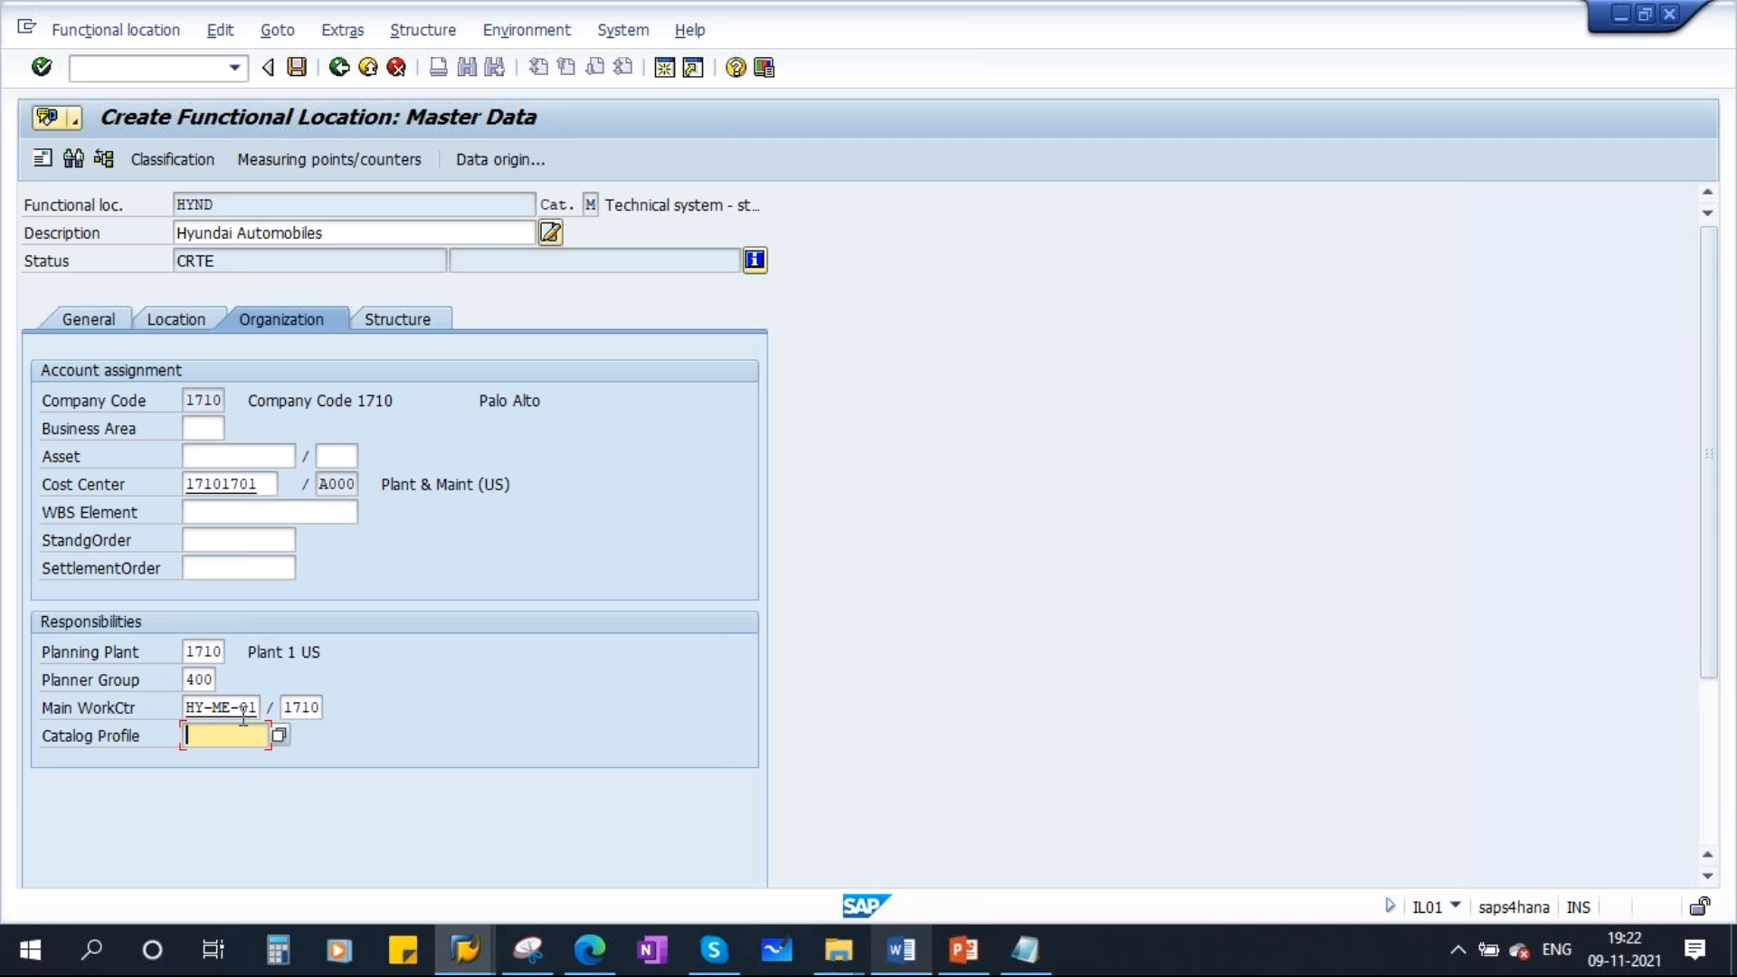
click(957, 956)
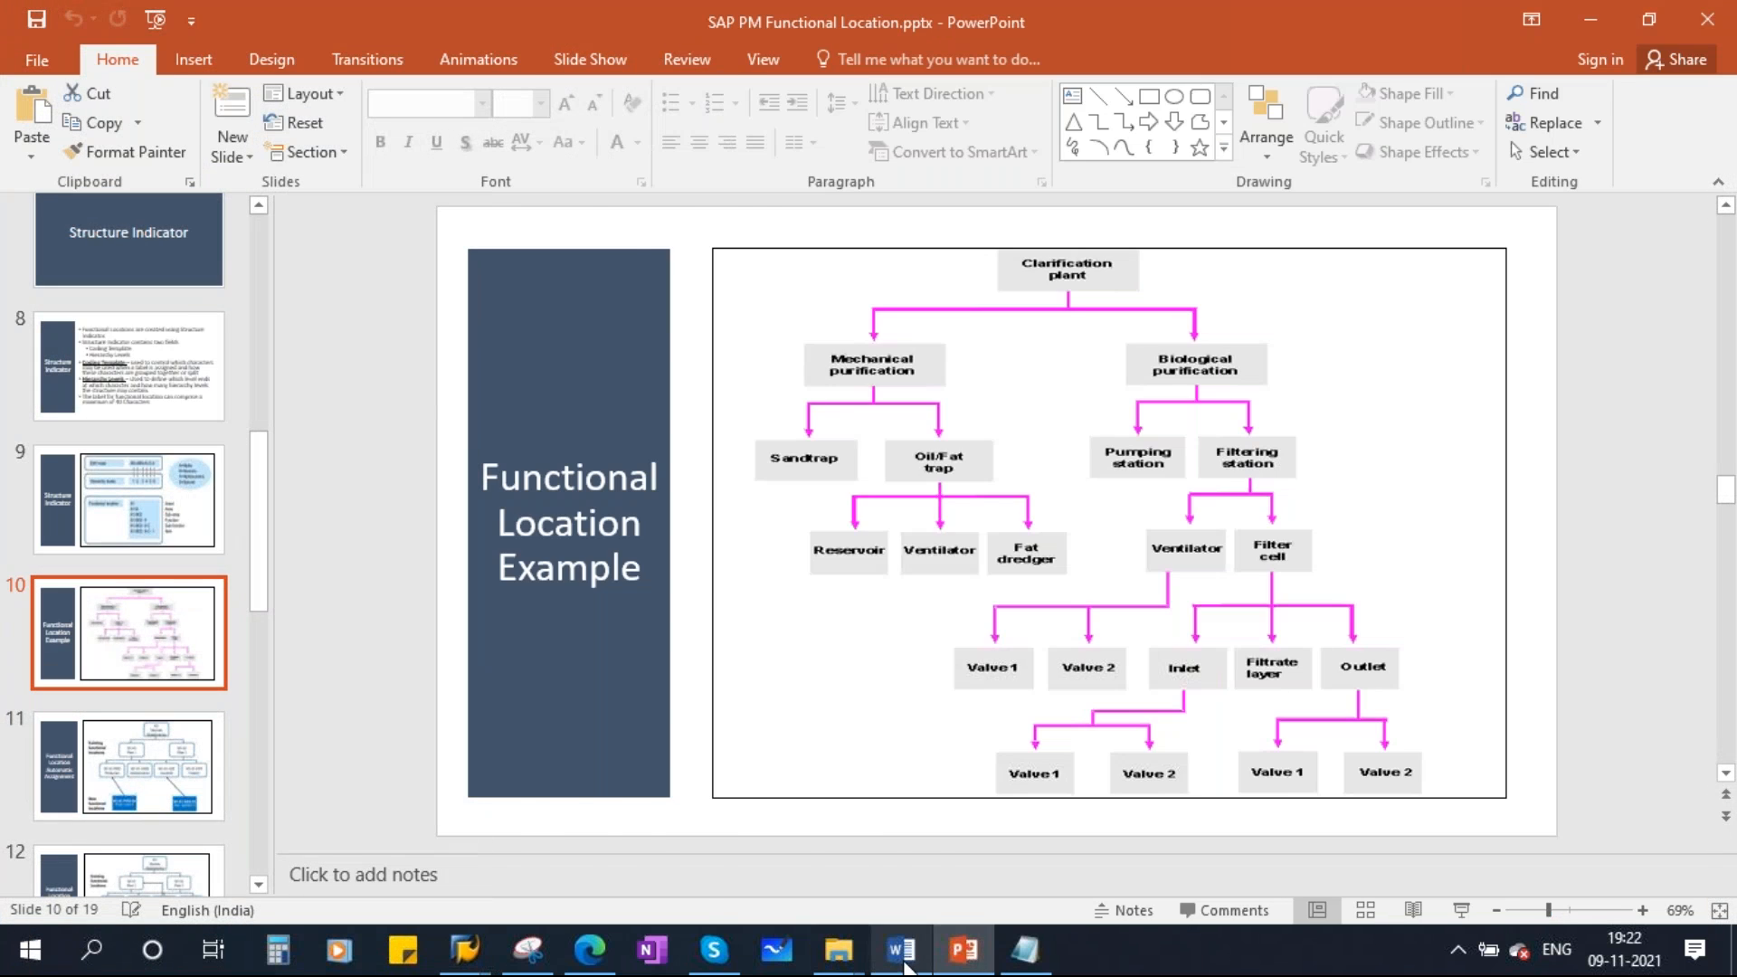
click(901, 950)
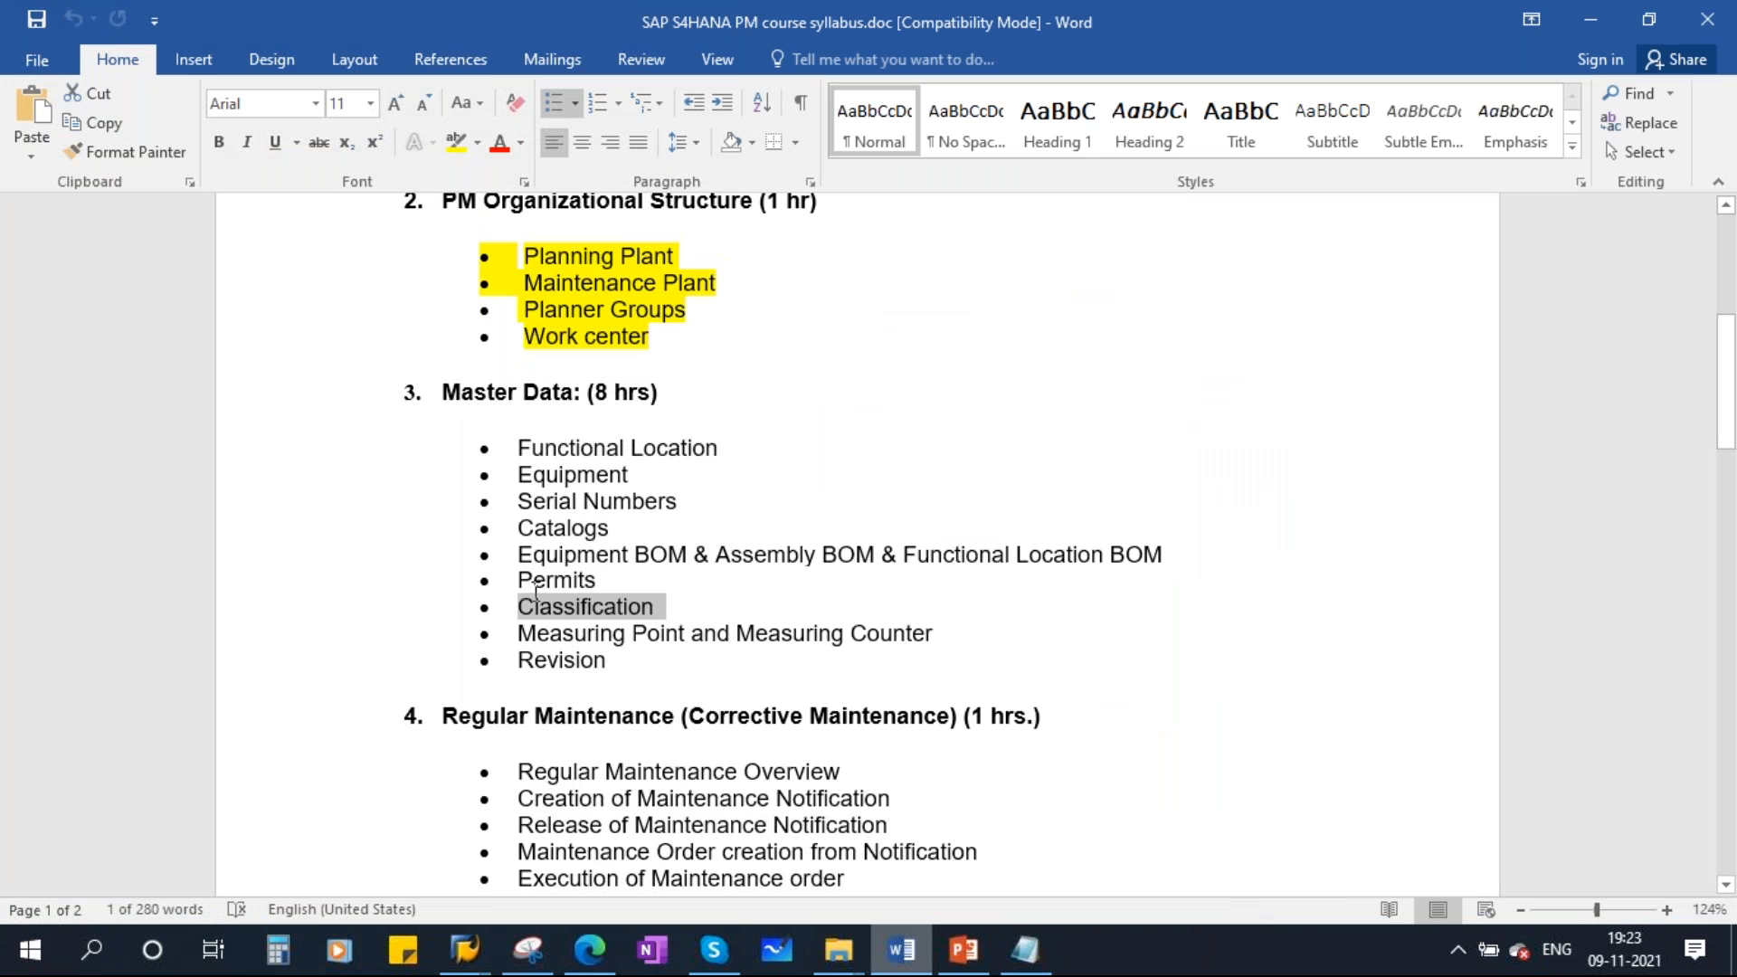
drag(522, 532, 621, 532)
key(alt+Tab)
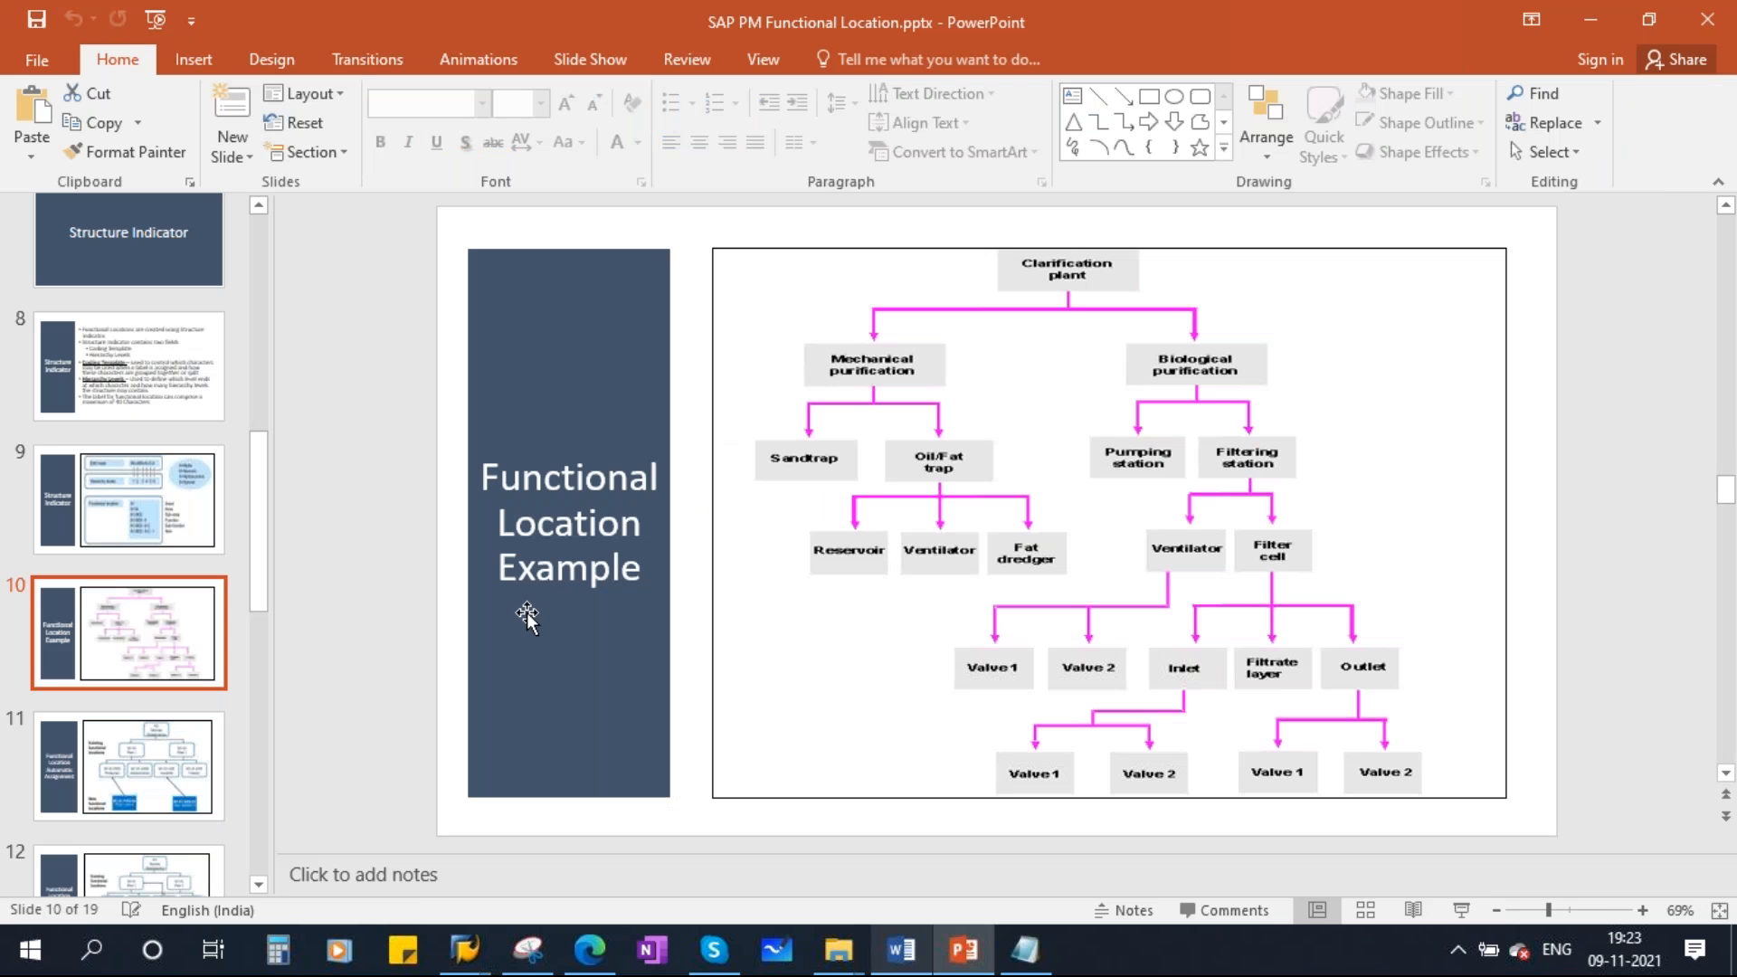
mouse_move(528, 955)
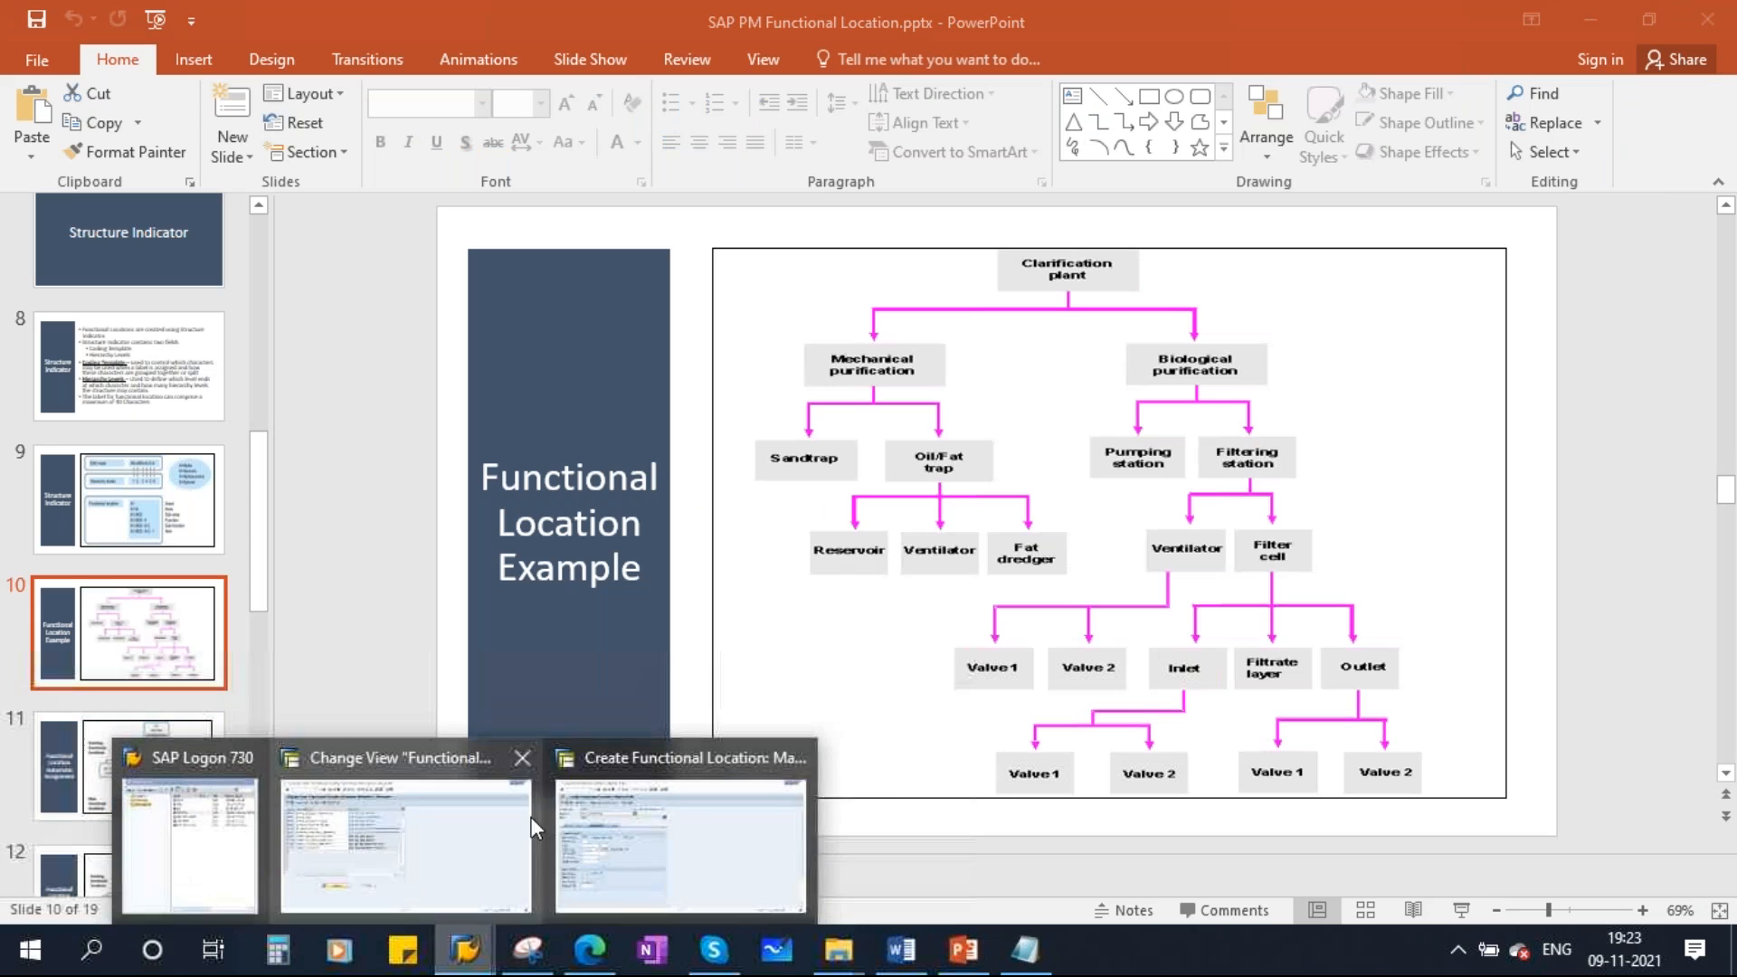
click(656, 819)
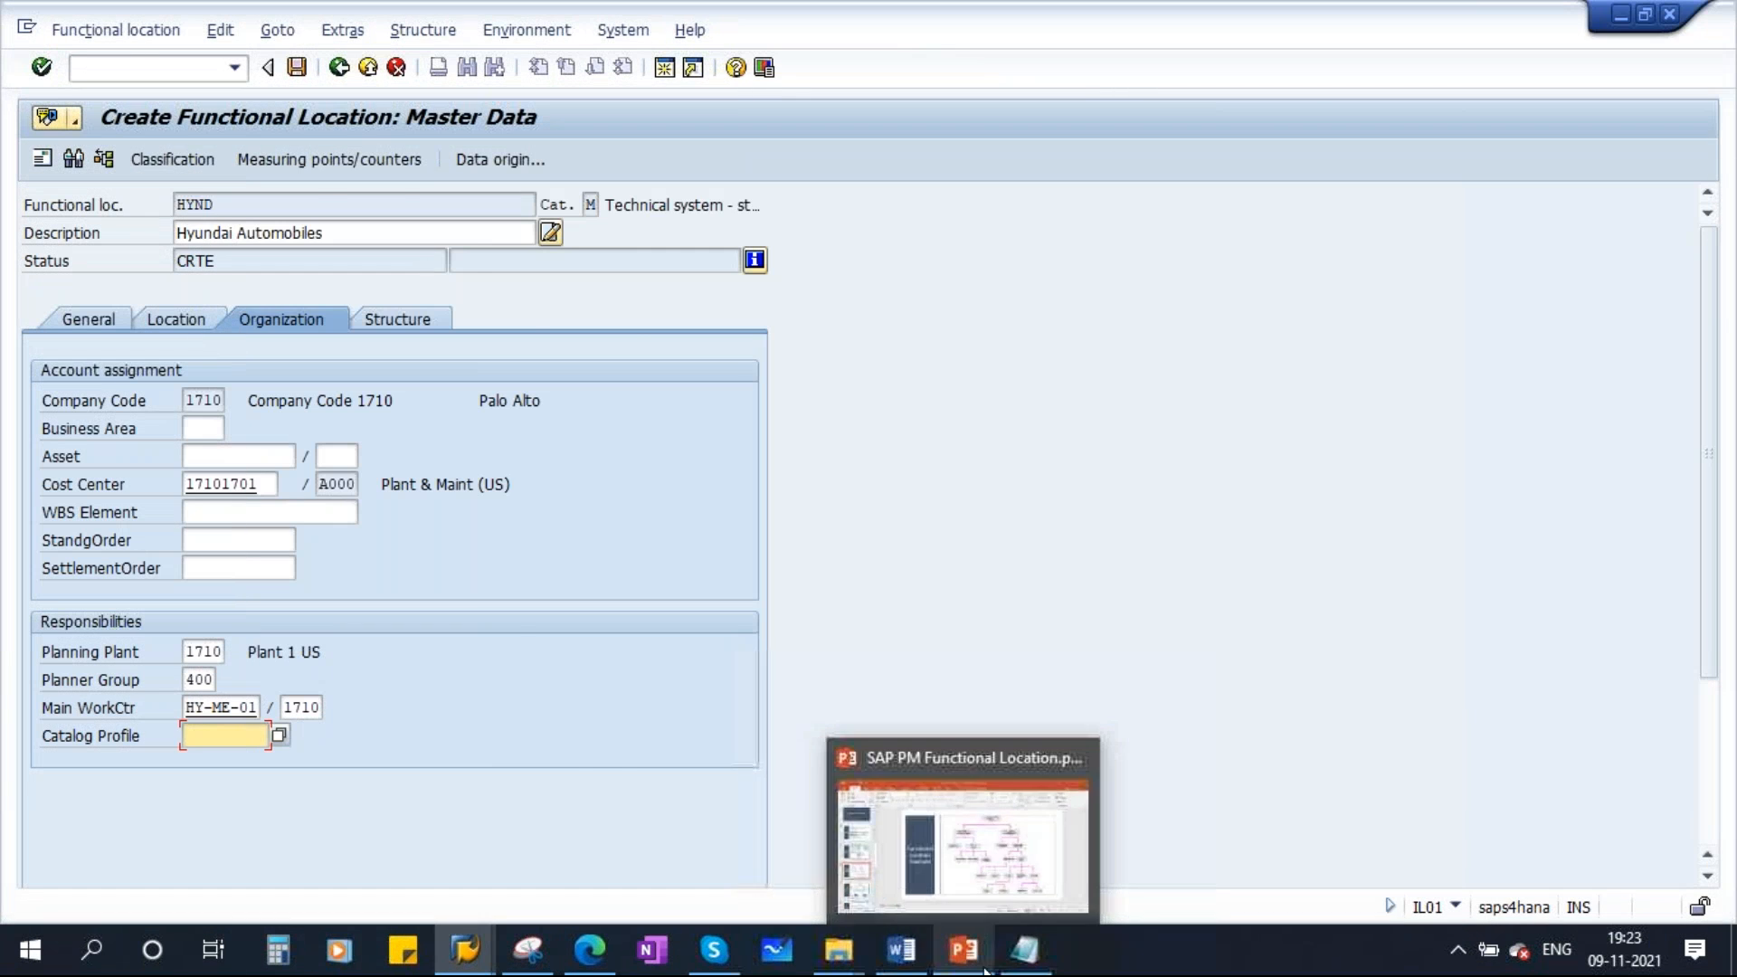
click(900, 950)
click(611, 532)
drag(614, 532, 519, 531)
key(alt+Tab)
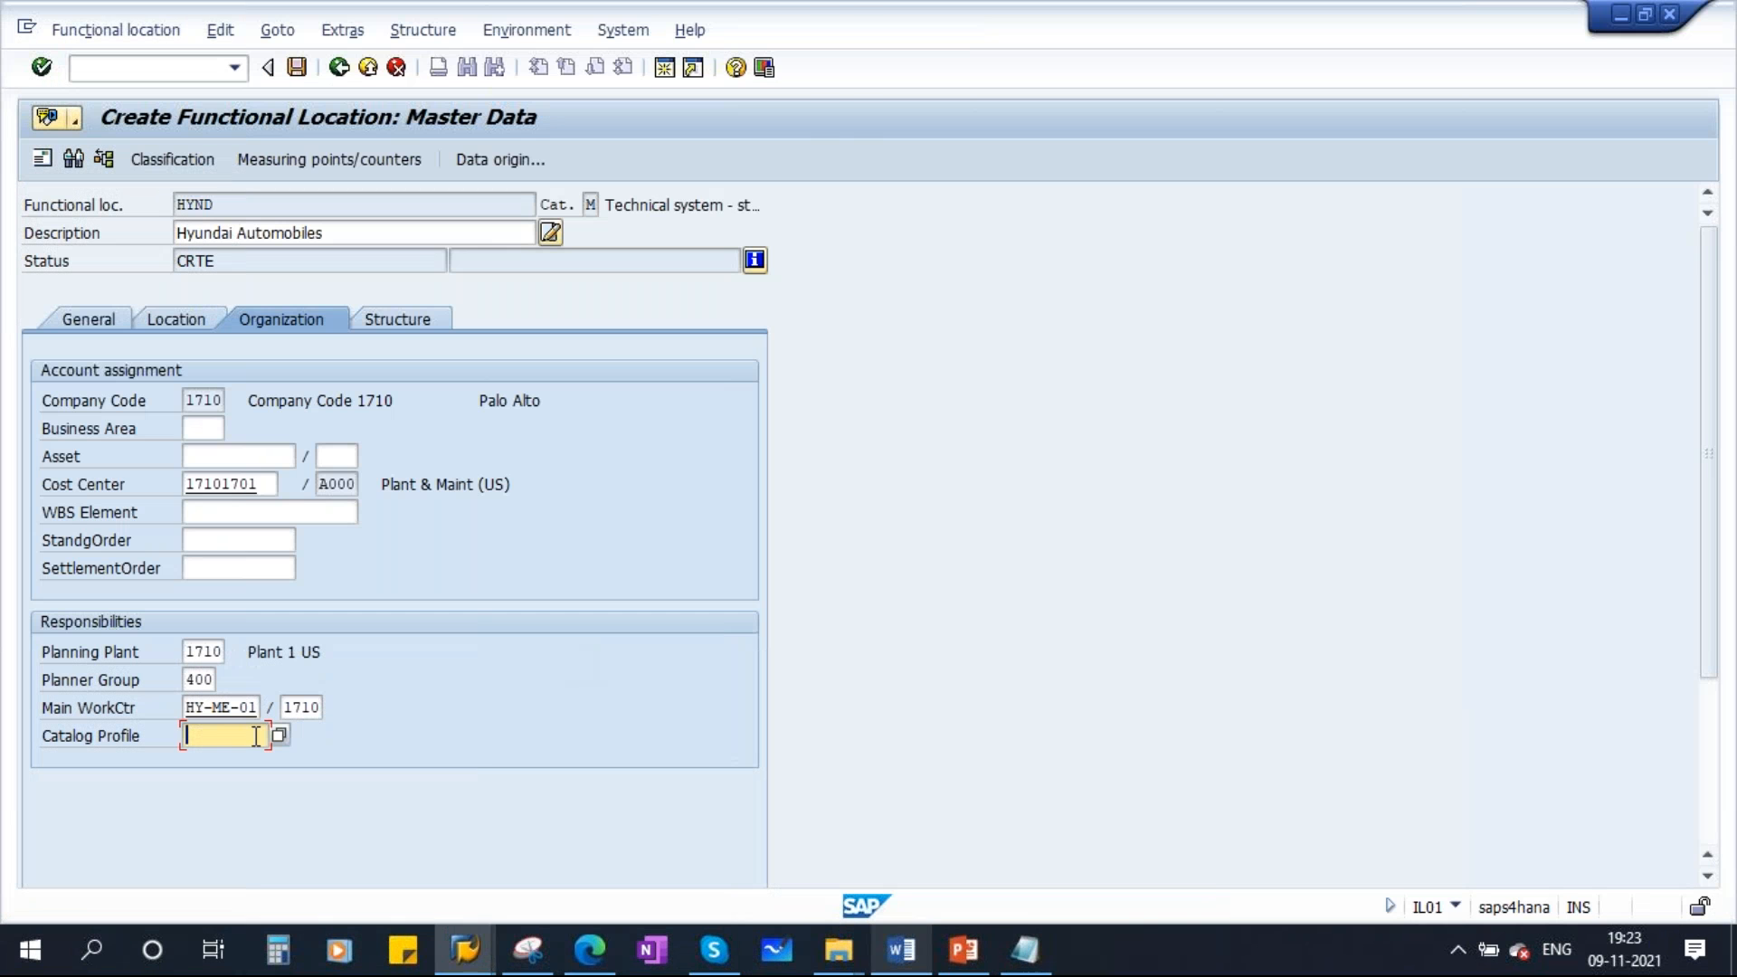
key(Return)
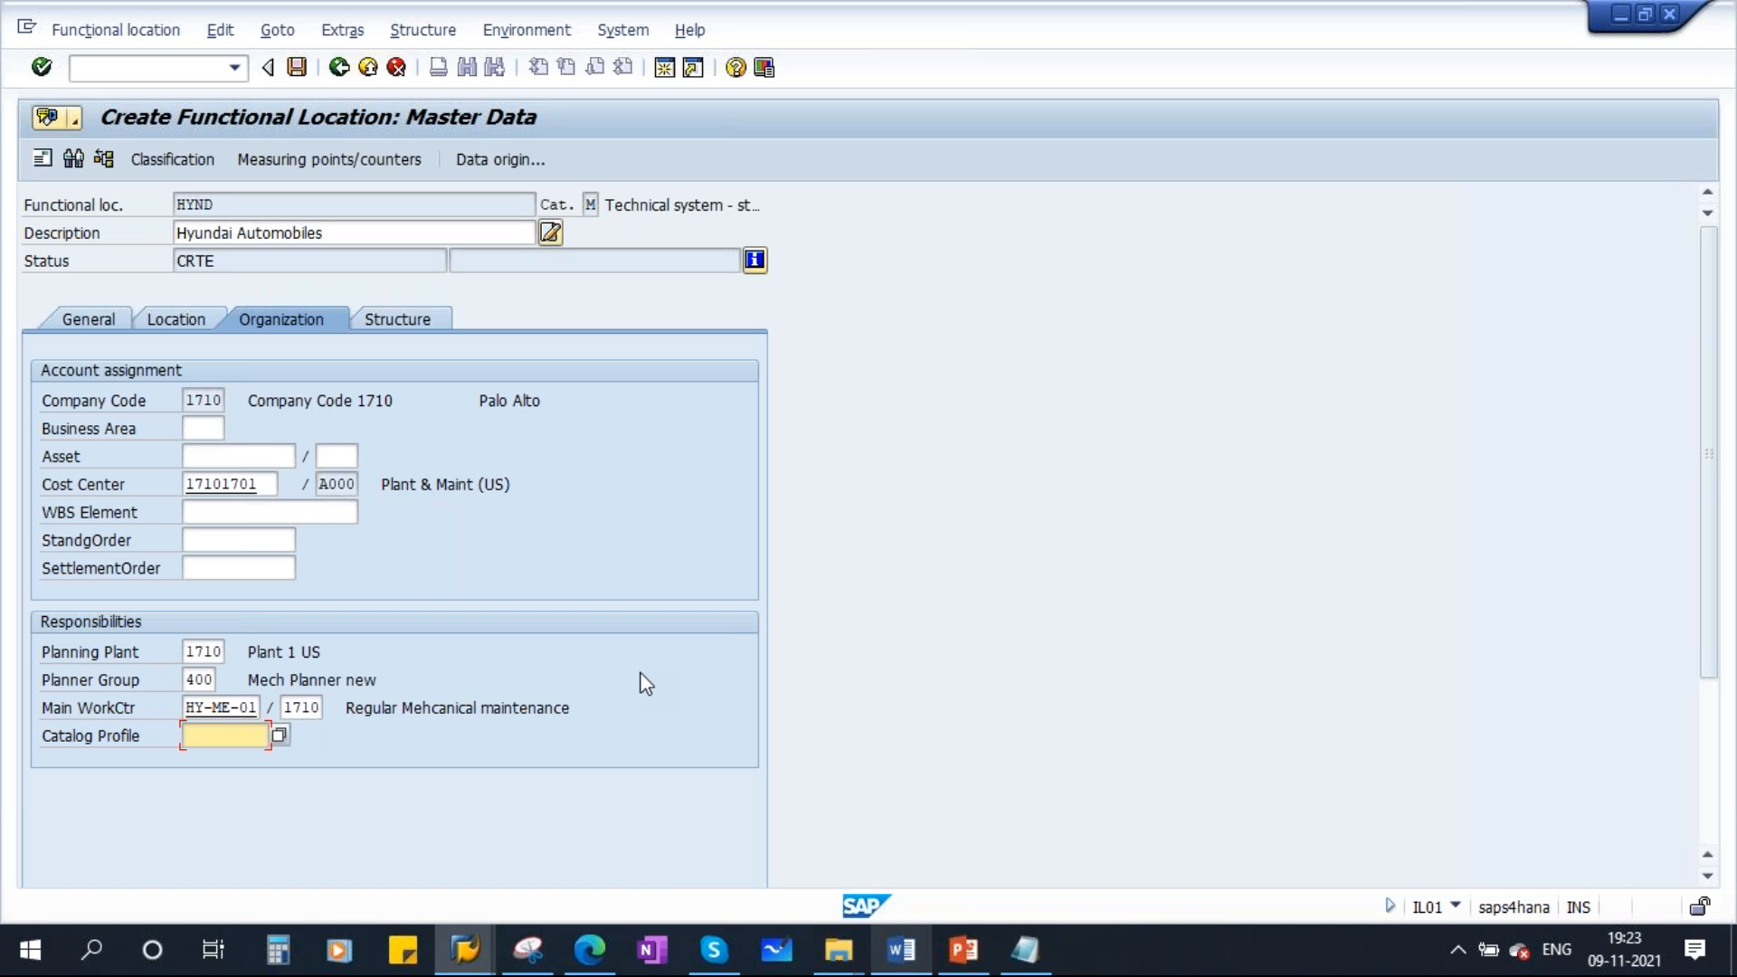
Set the position to 1 in the functional location's structure data, keeping structure indicator HYN01
click(385, 316)
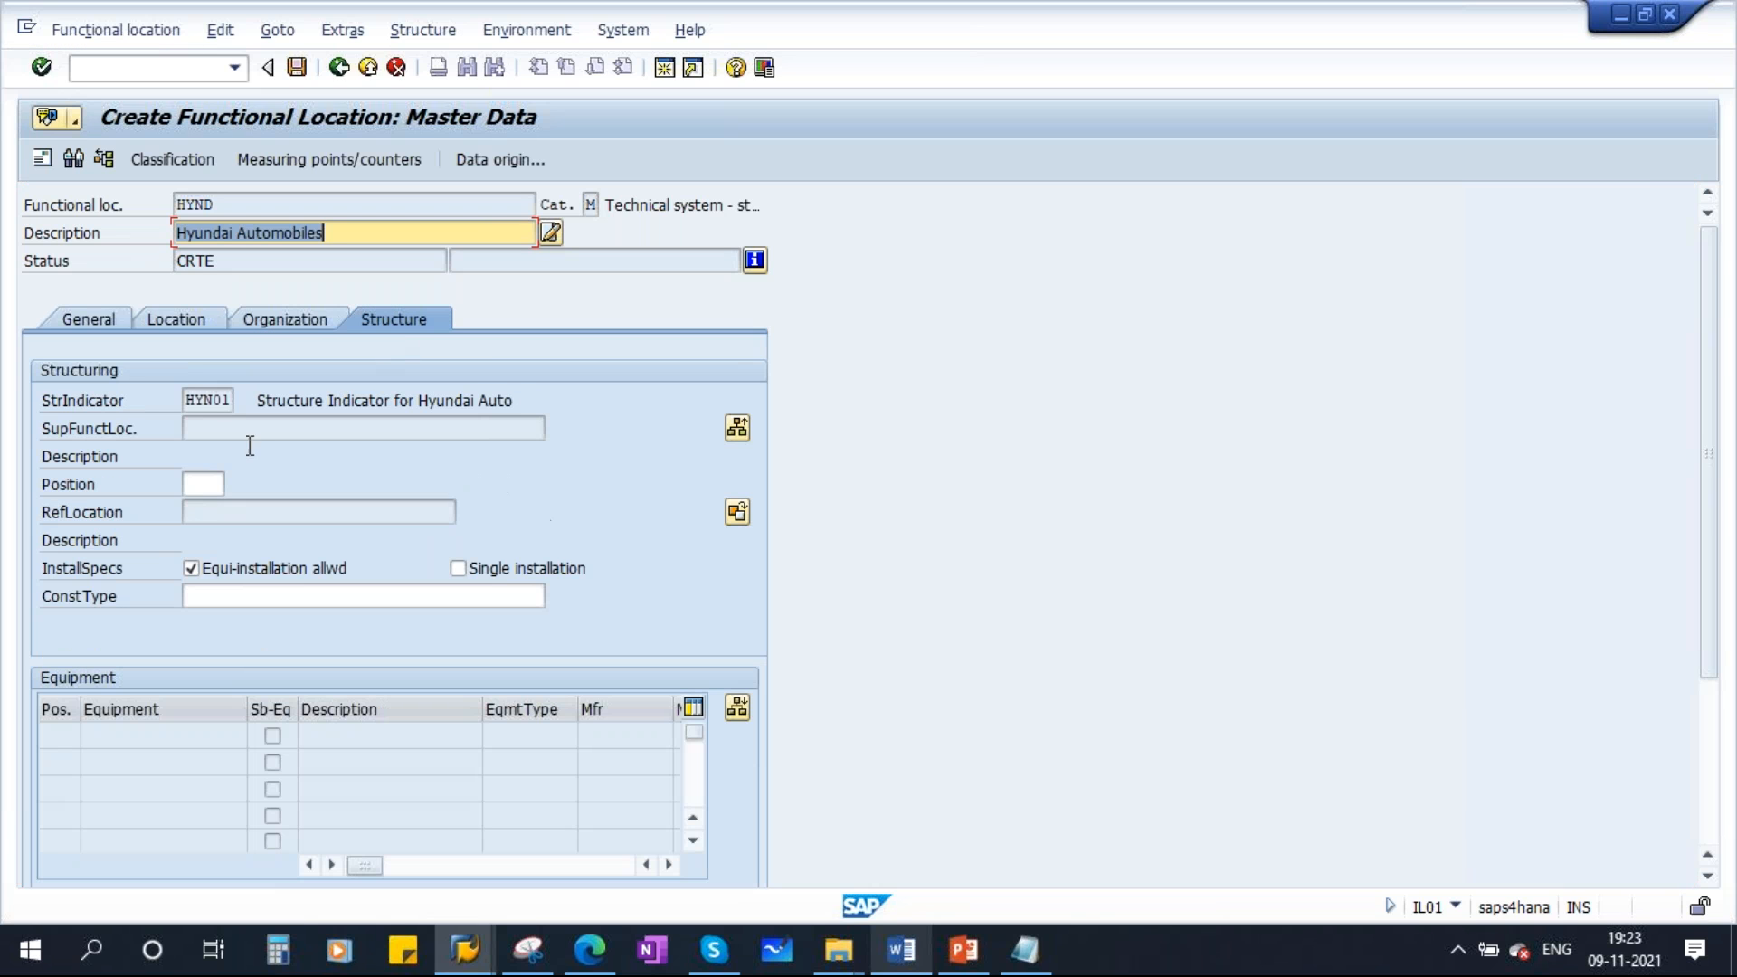
double_click(184, 399)
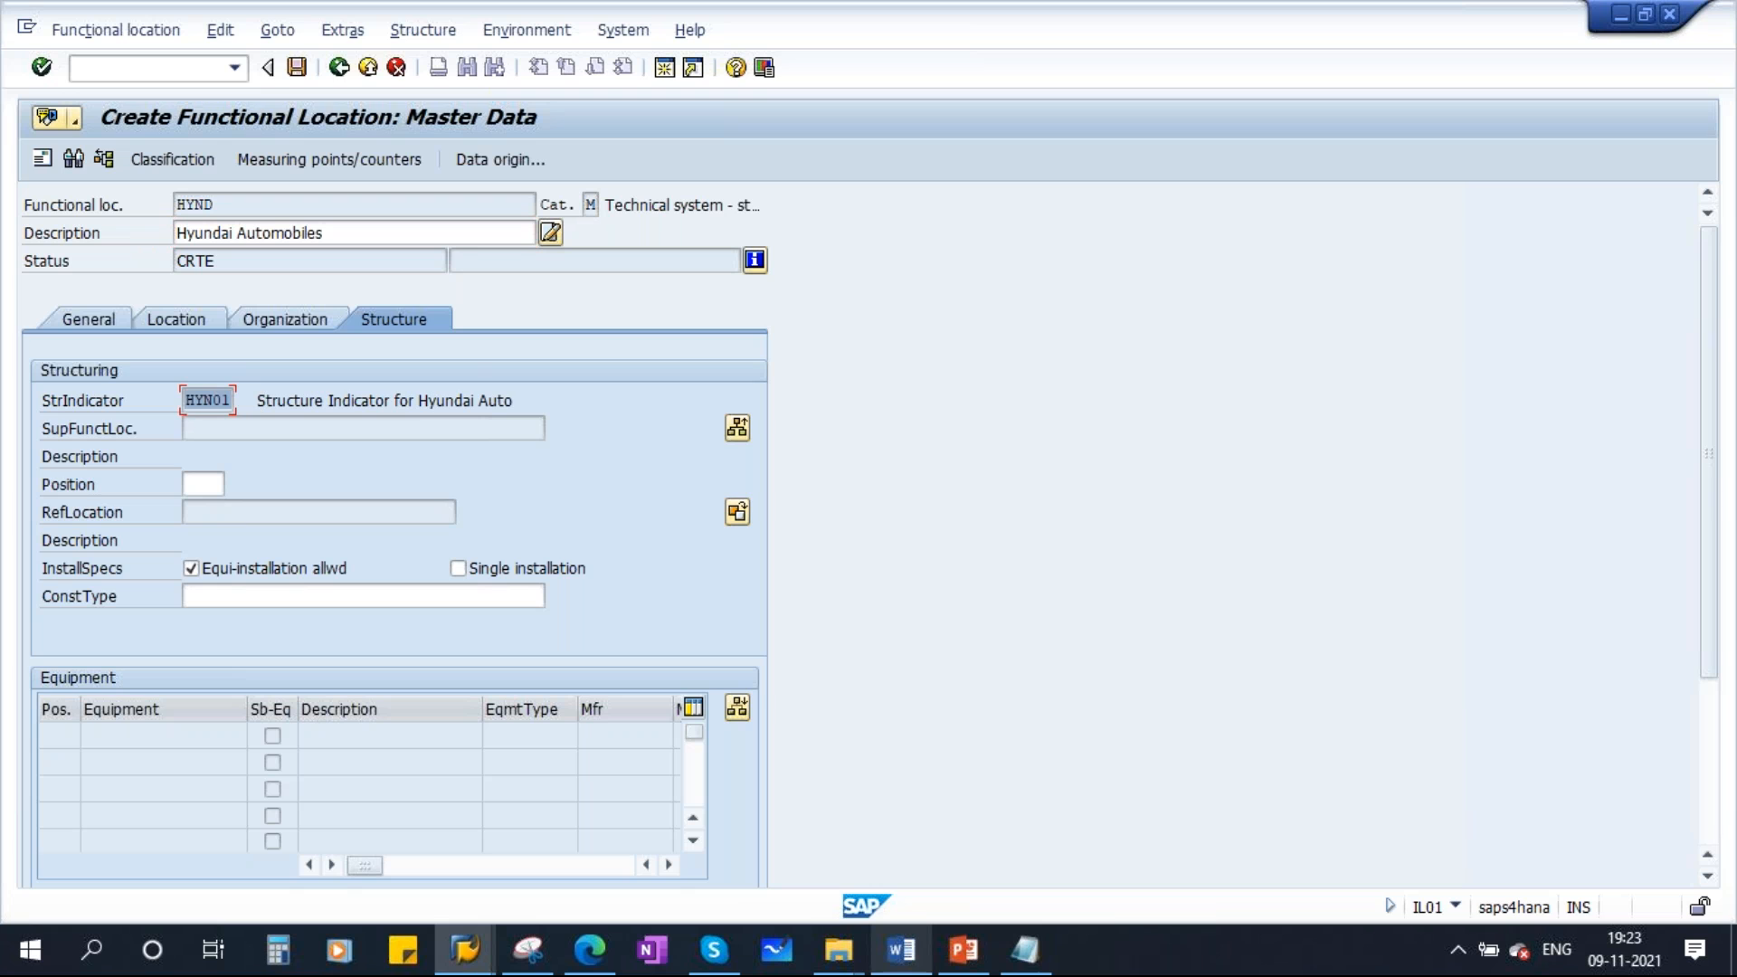
click(199, 484)
key(Return)
Compare the functional location label HYND with the superior functional location field in the structure data
double_click(217, 205)
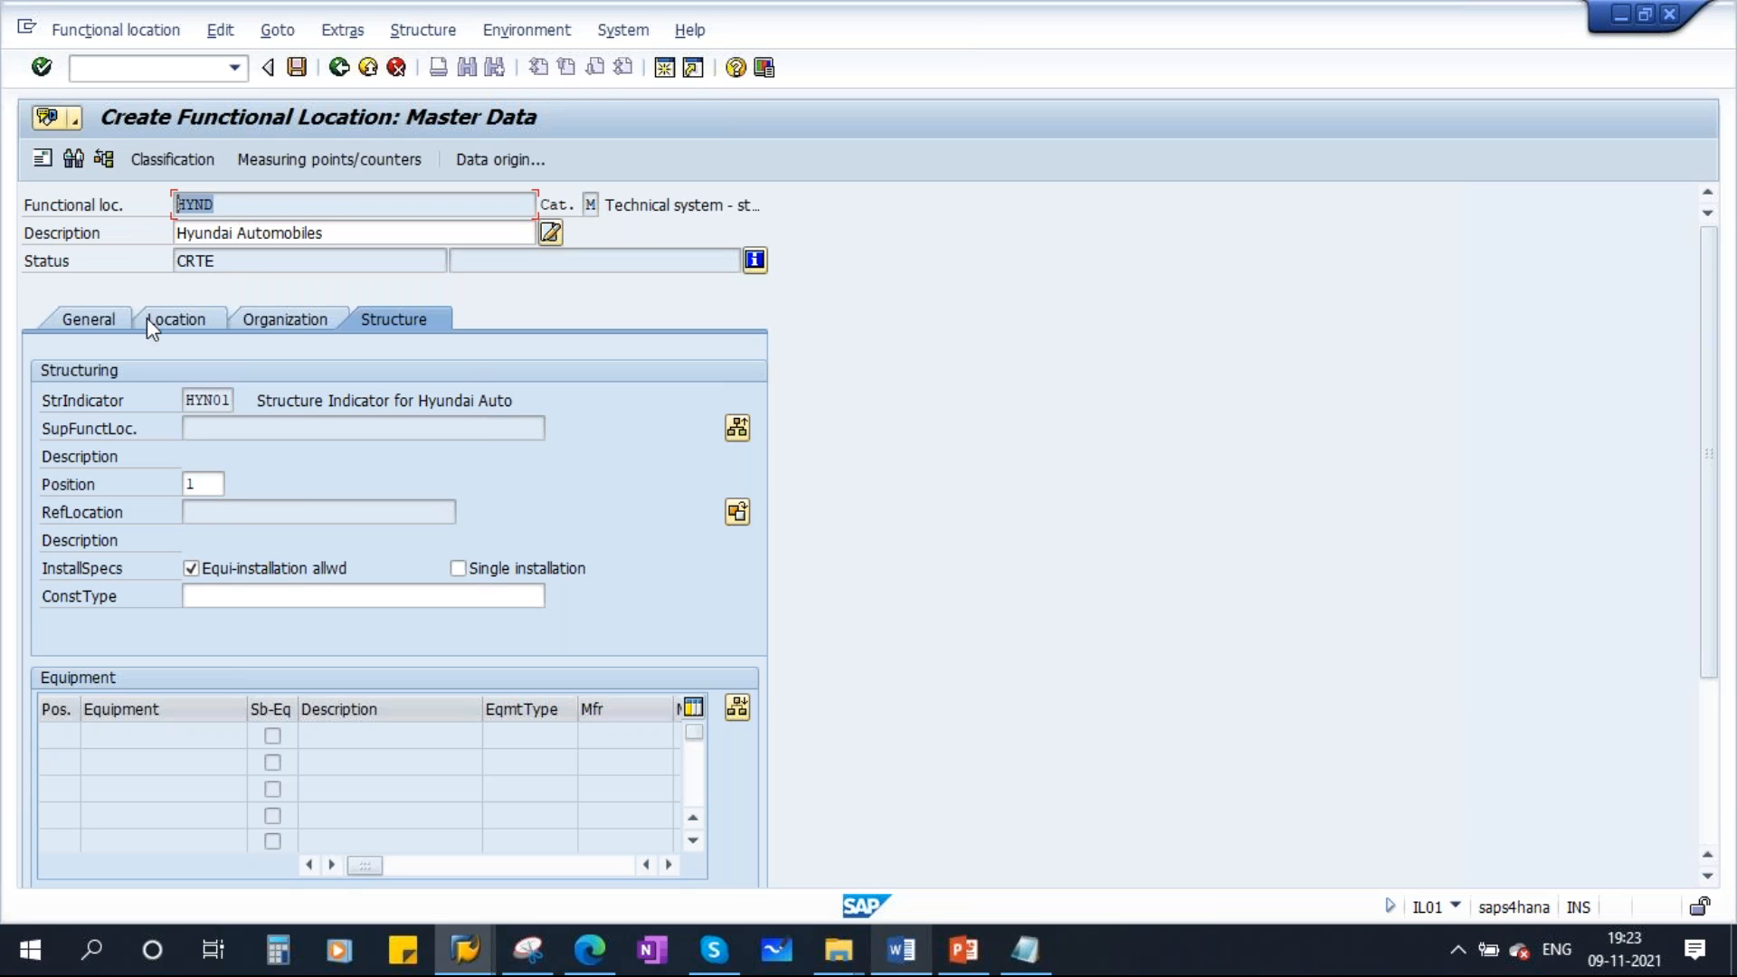
click(201, 424)
double_click(206, 205)
click(222, 431)
Check Serial Numbers in the Word syllabus regarding the construction type, leave that type blank in SAP, and save functional location HYND
click(217, 598)
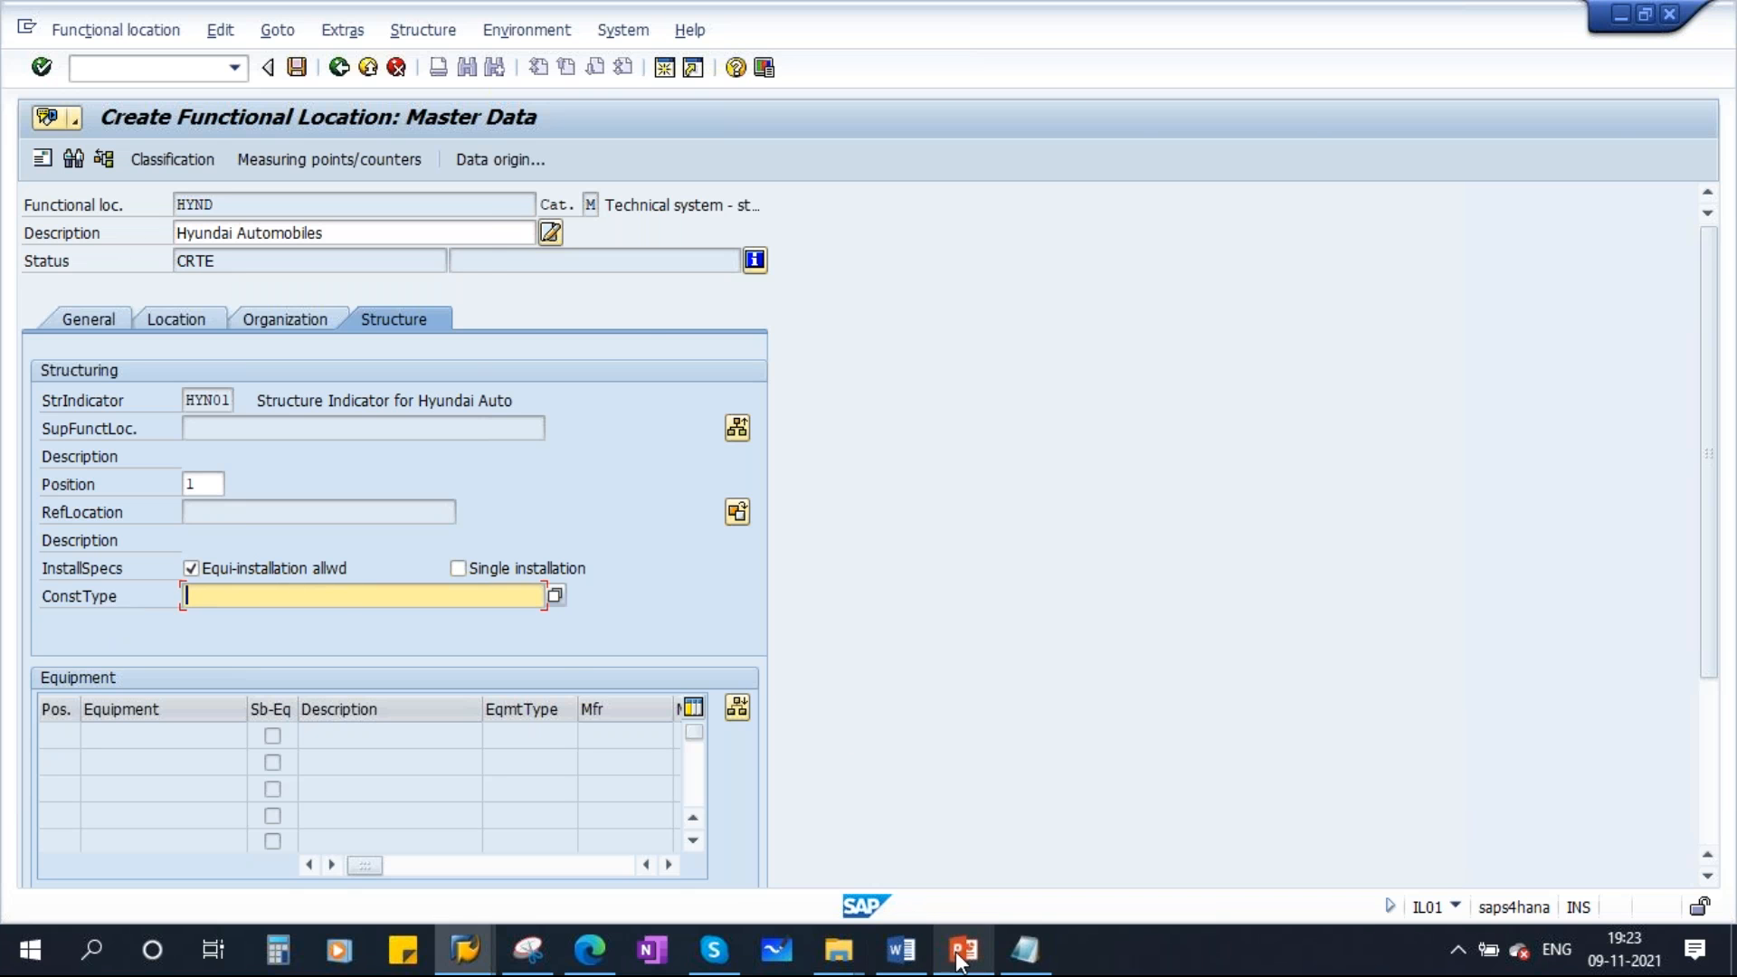
click(898, 960)
drag(514, 502, 680, 502)
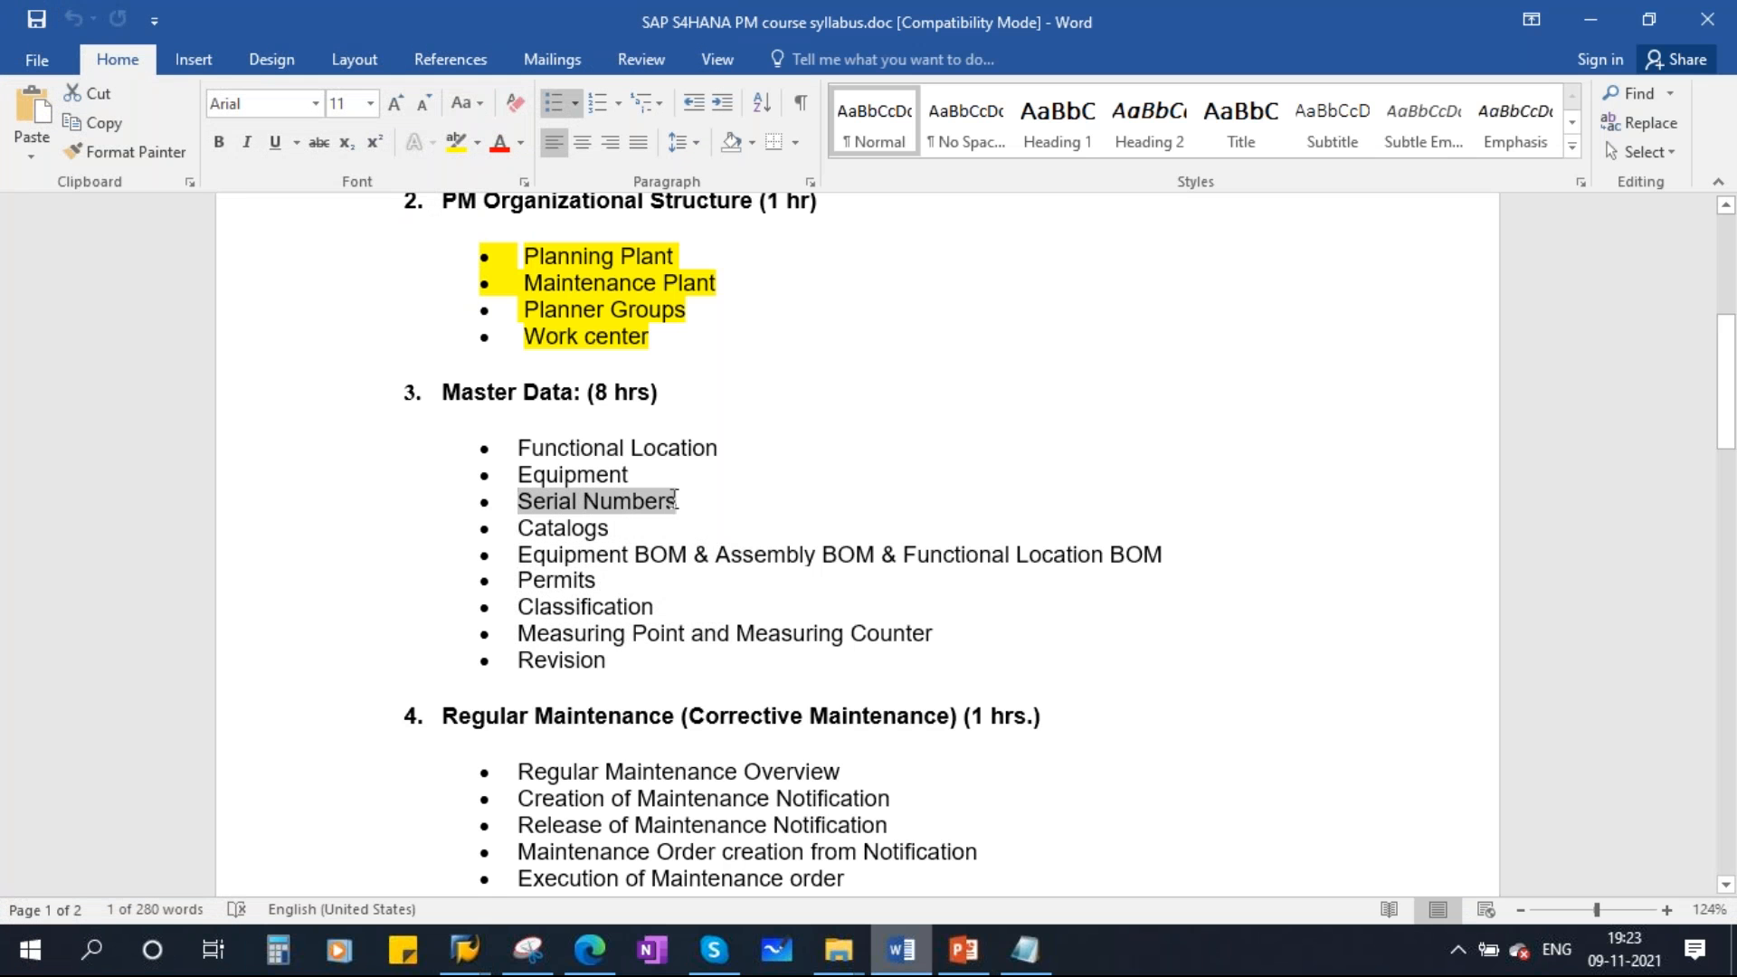
key(alt+Tab)
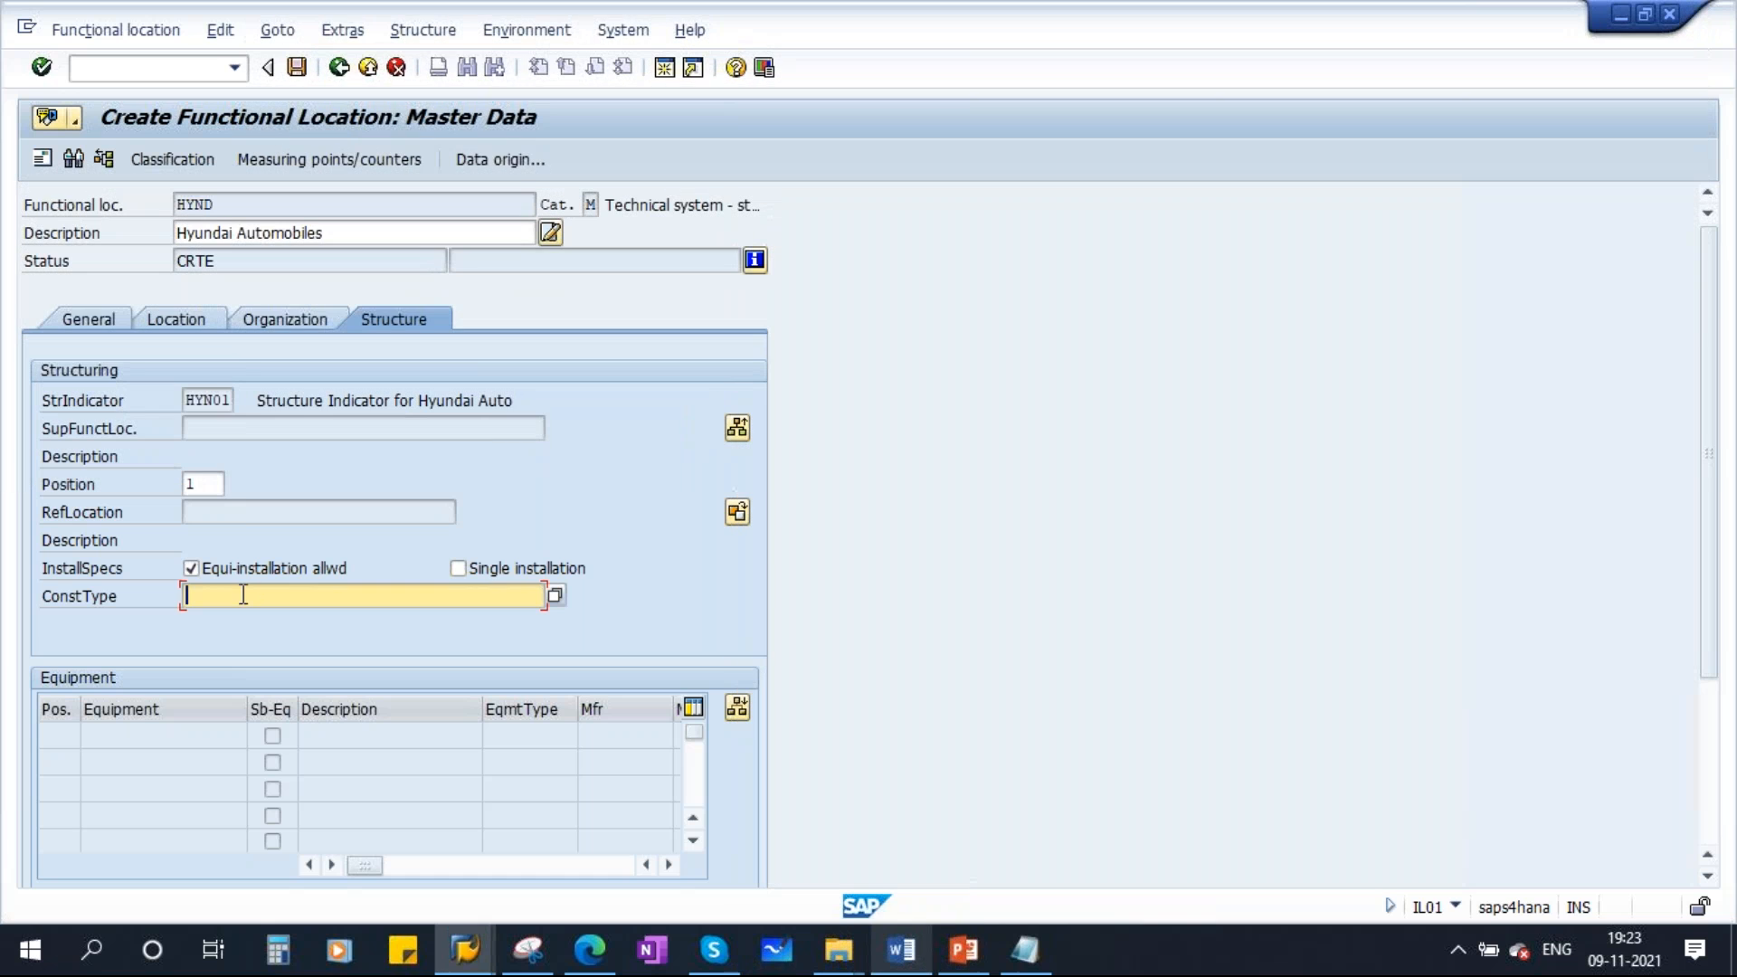
click(297, 67)
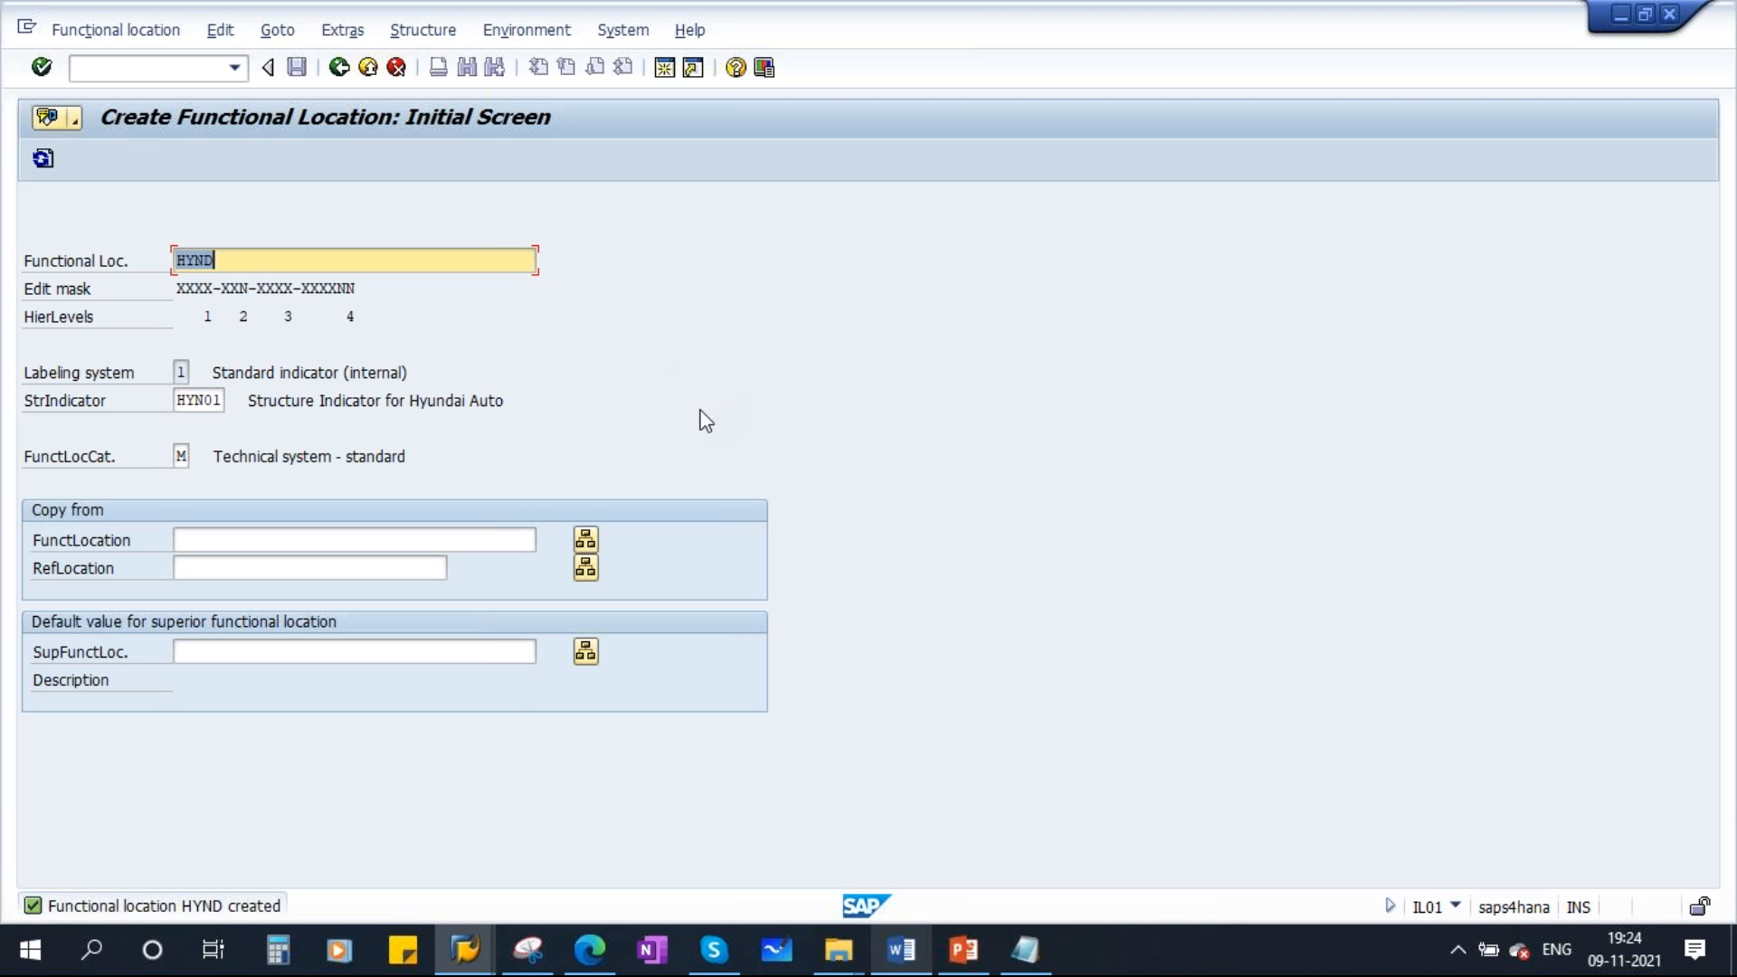
Enter HYND-UT1 as the next functional location and check its second-level characters against the edit mask
click(247, 260)
text(-)
key(Caps_Lock)
text(UT1)
drag(220, 262, 232, 267)
click(242, 290)
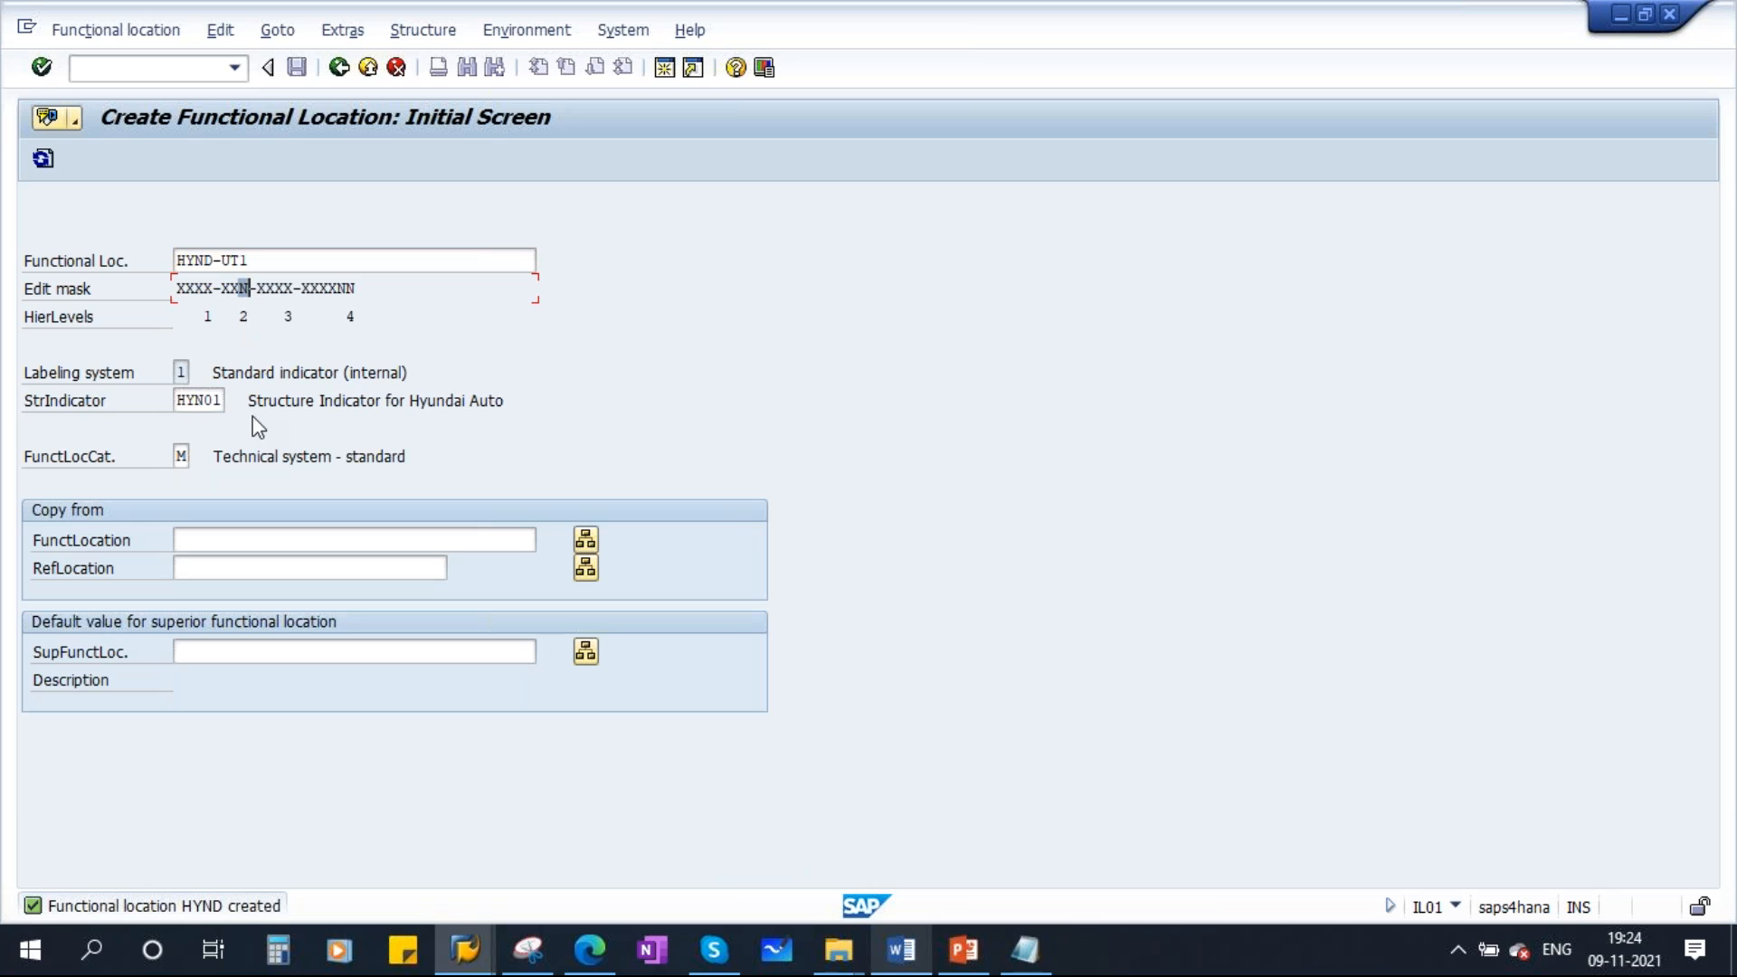
Try to continue with a letter in the numeric position, using the label HYND-UTT
click(253, 265)
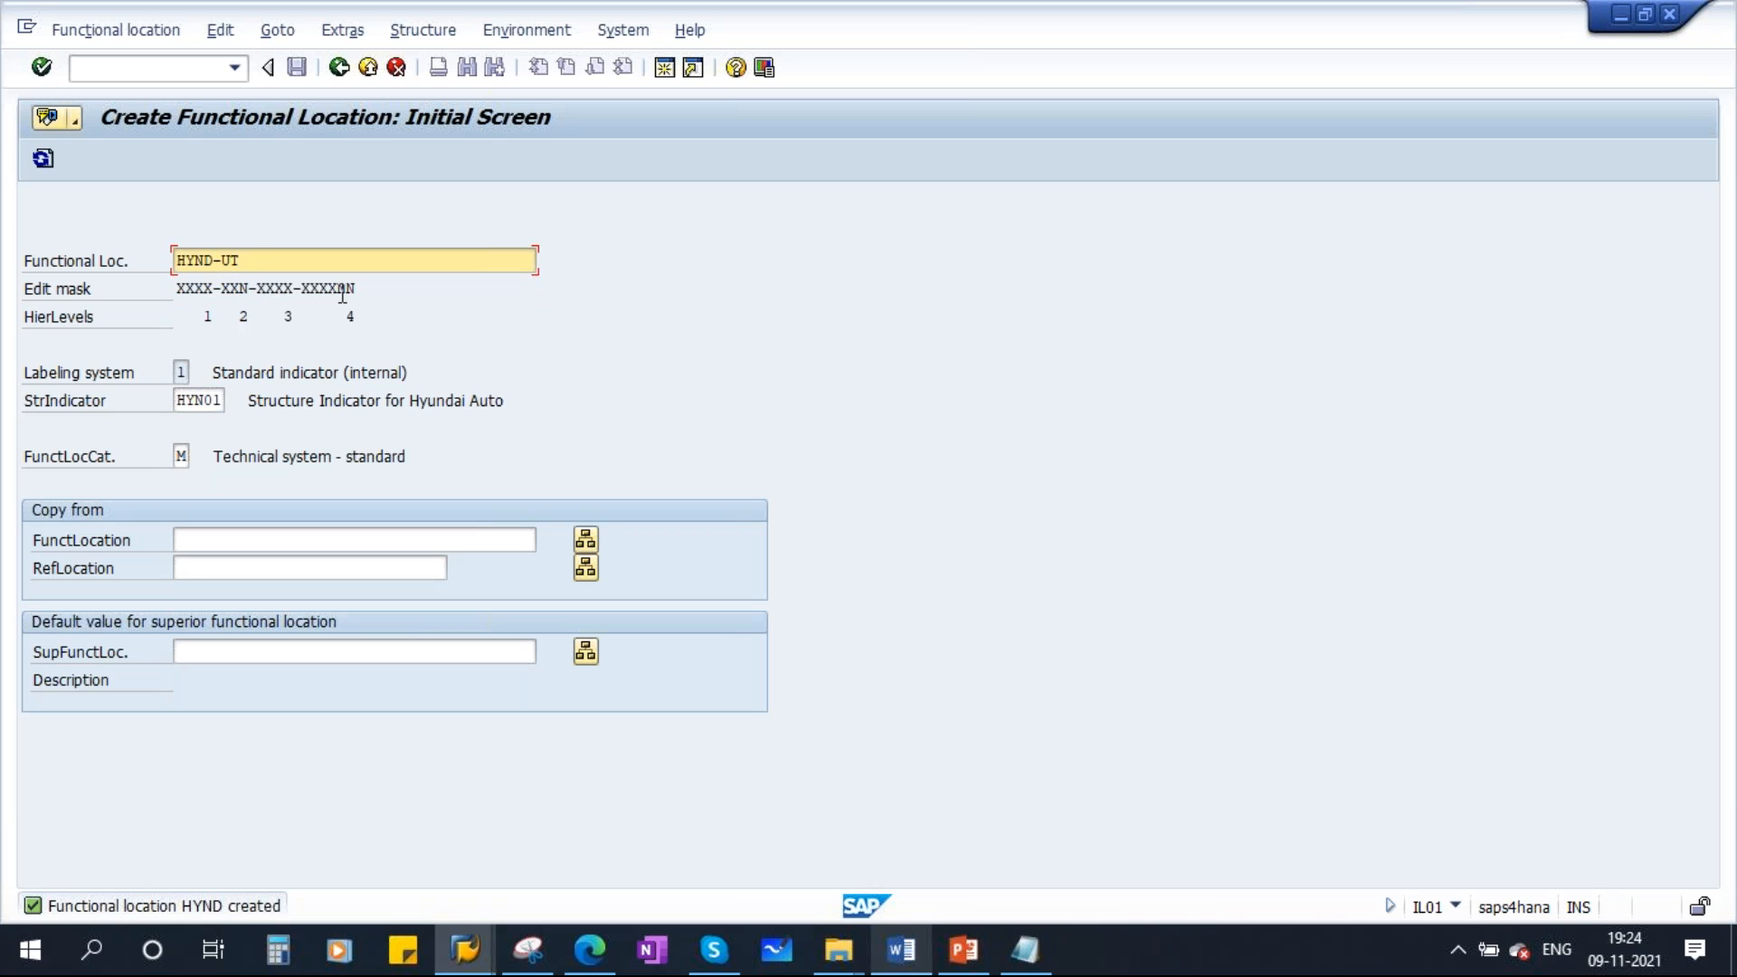
key(Return)
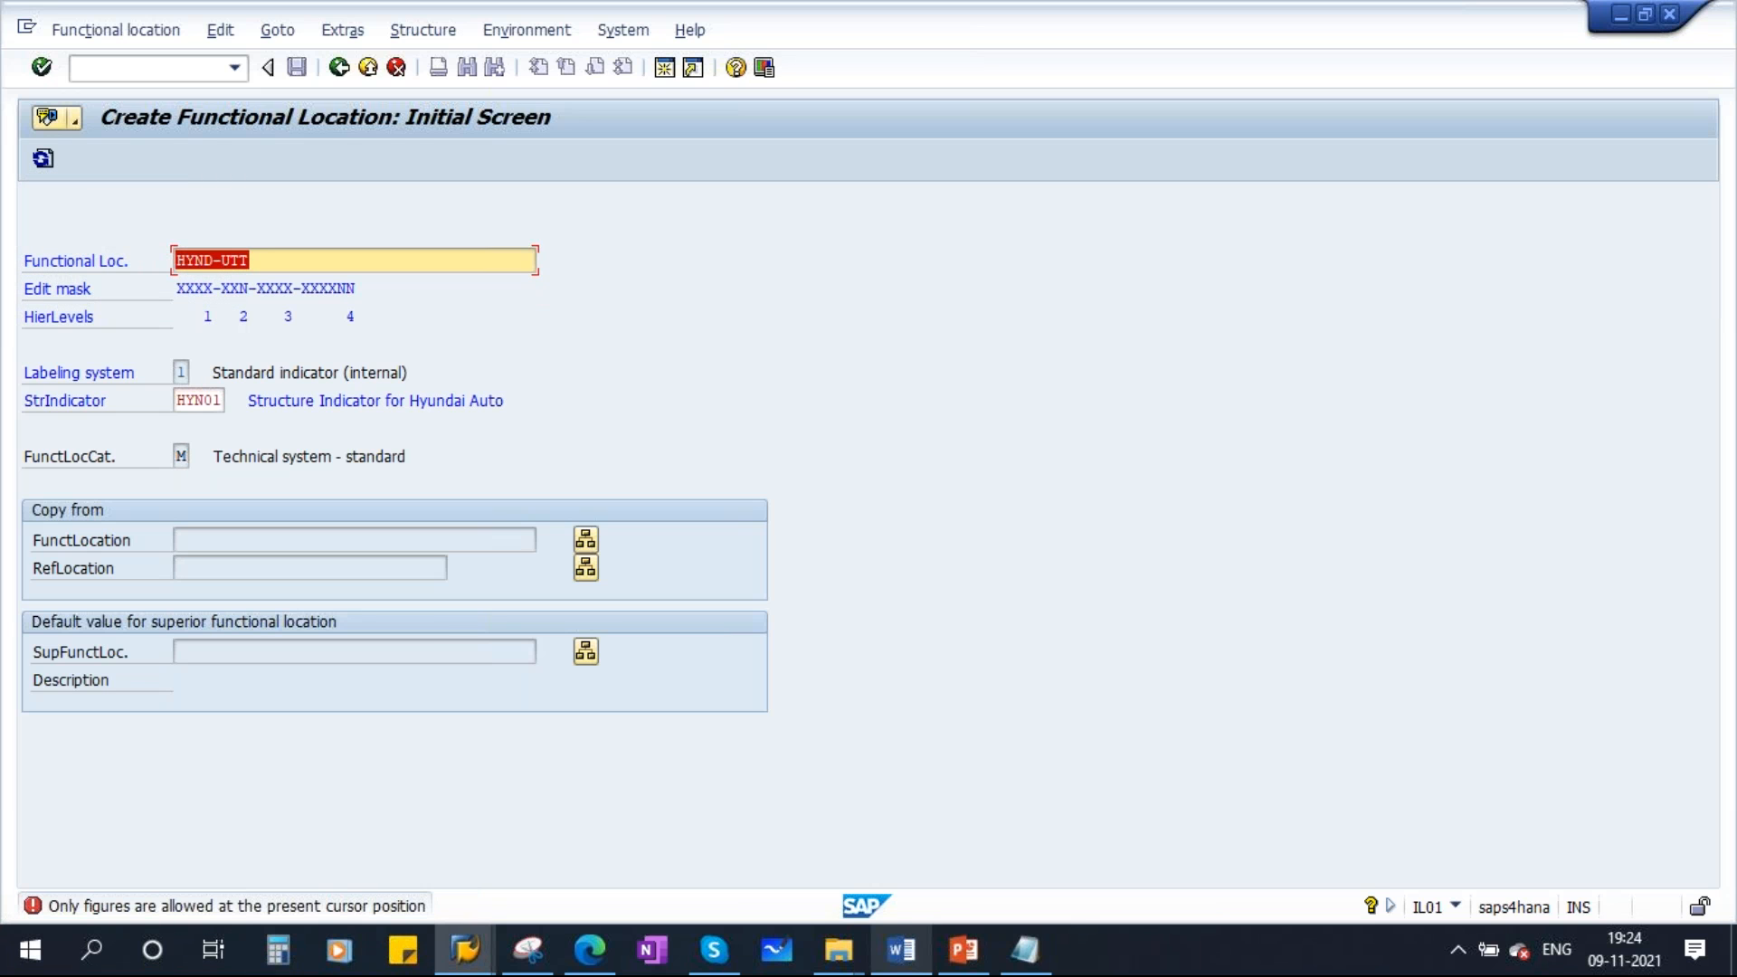
click(273, 263)
Switch to the Notepad notes and examine the numeric character in the second level of the structure indicator mask
click(1025, 949)
click(605, 283)
drag(605, 283, 622, 280)
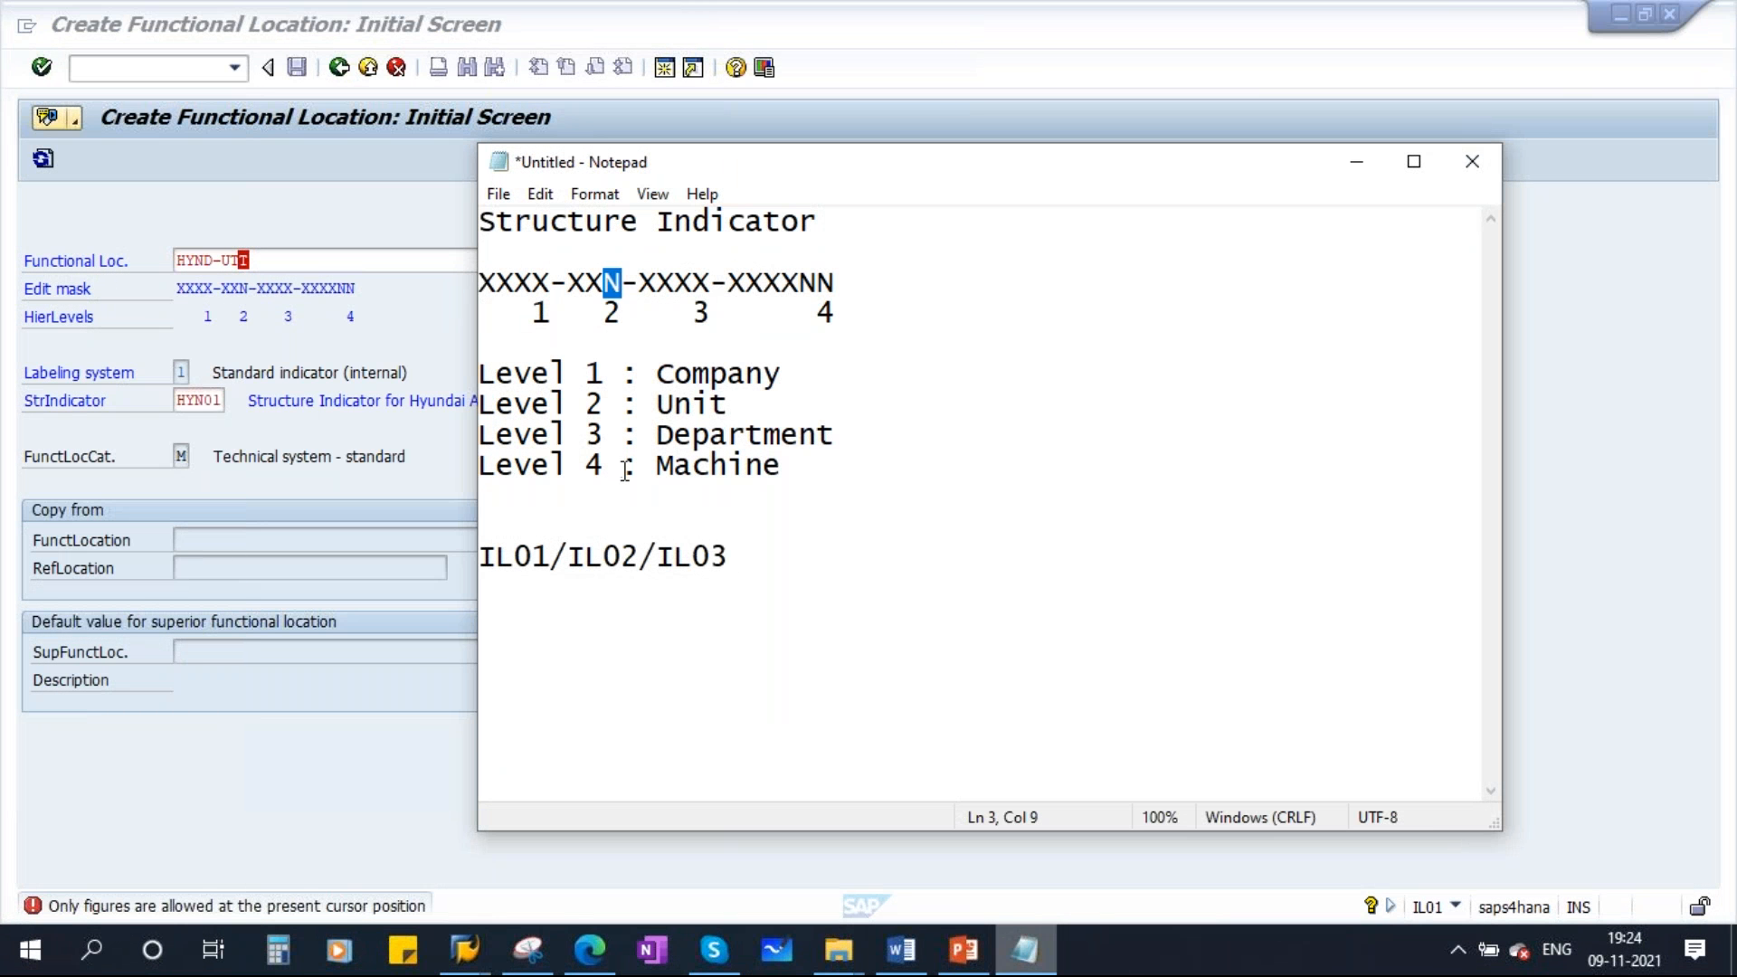
key(Right)
Return to SAP, correct the functional location to HYND-UT1, and enter Unit1 as its description in the master data
click(1356, 161)
click(300, 251)
key(BackSpace)
text(1)
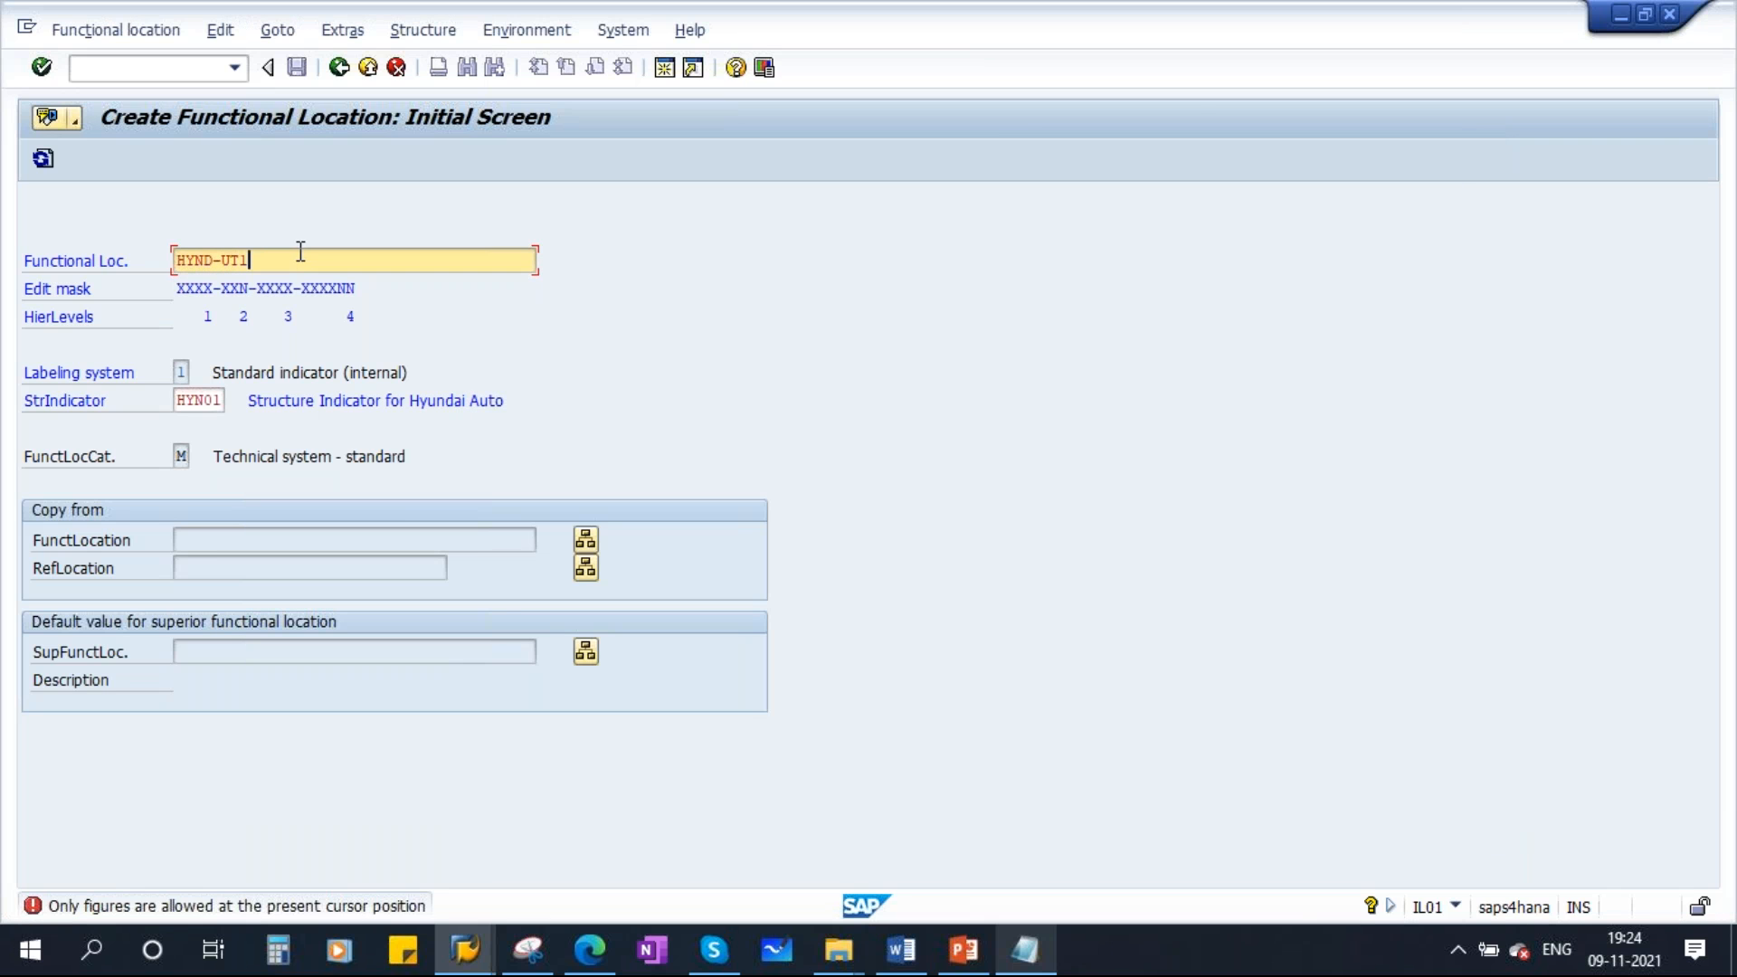
key(Return)
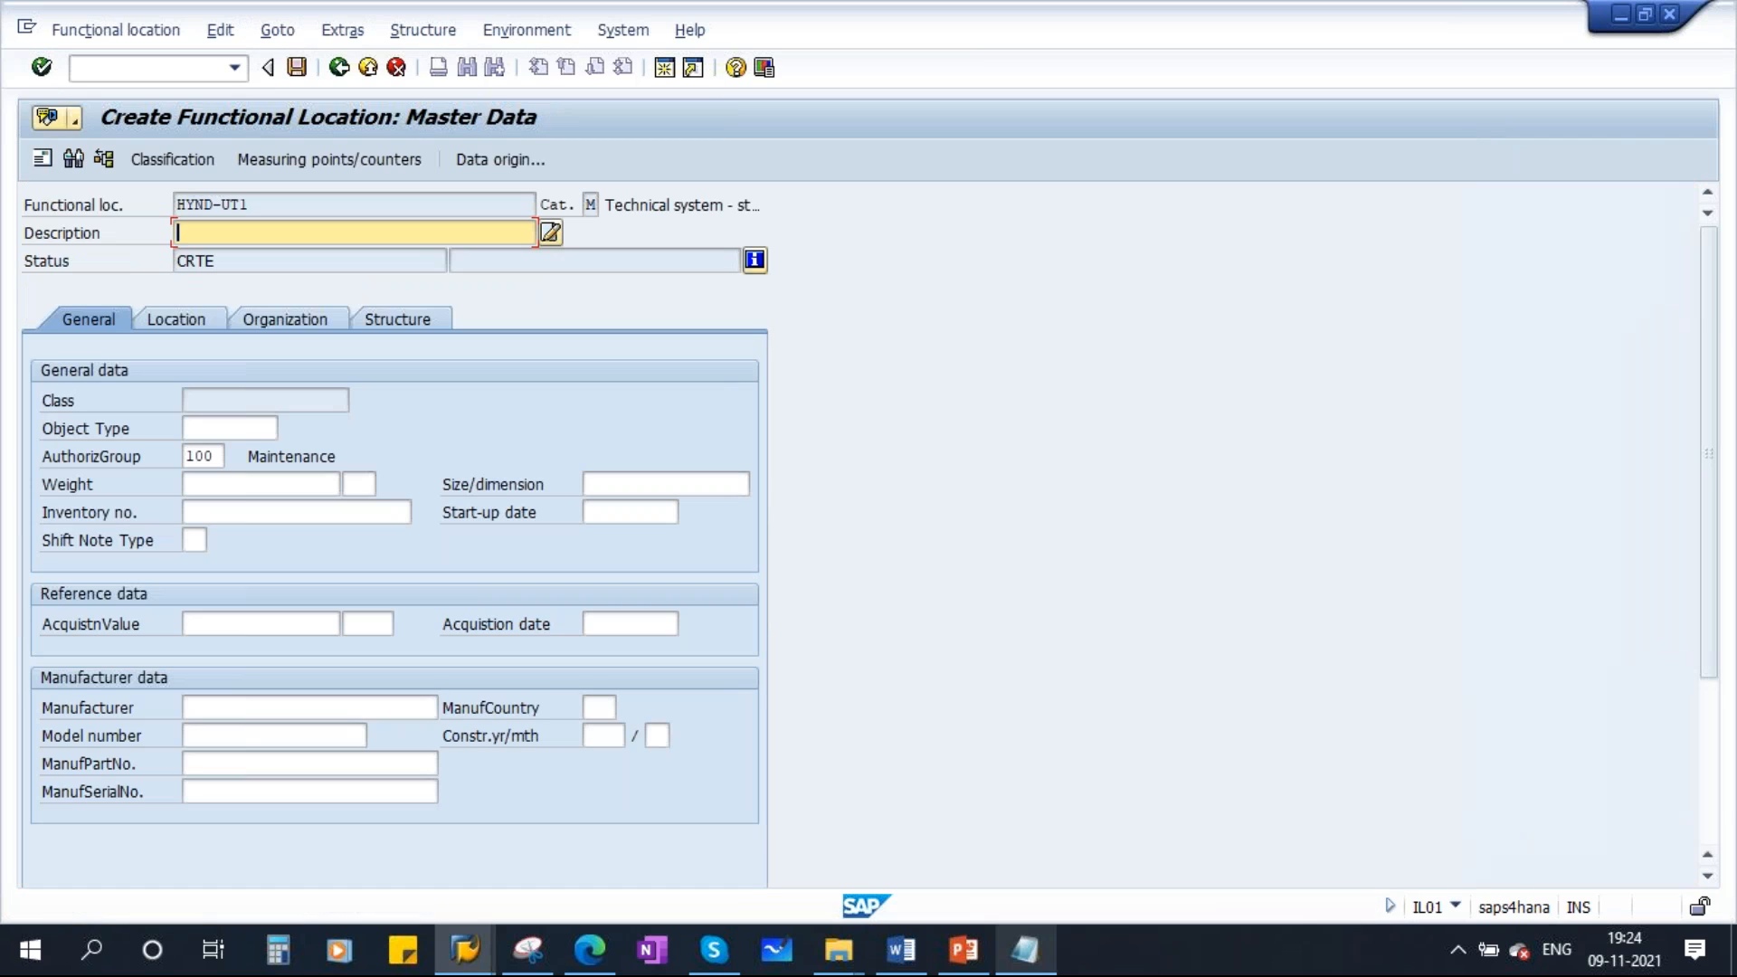
text(Uni)
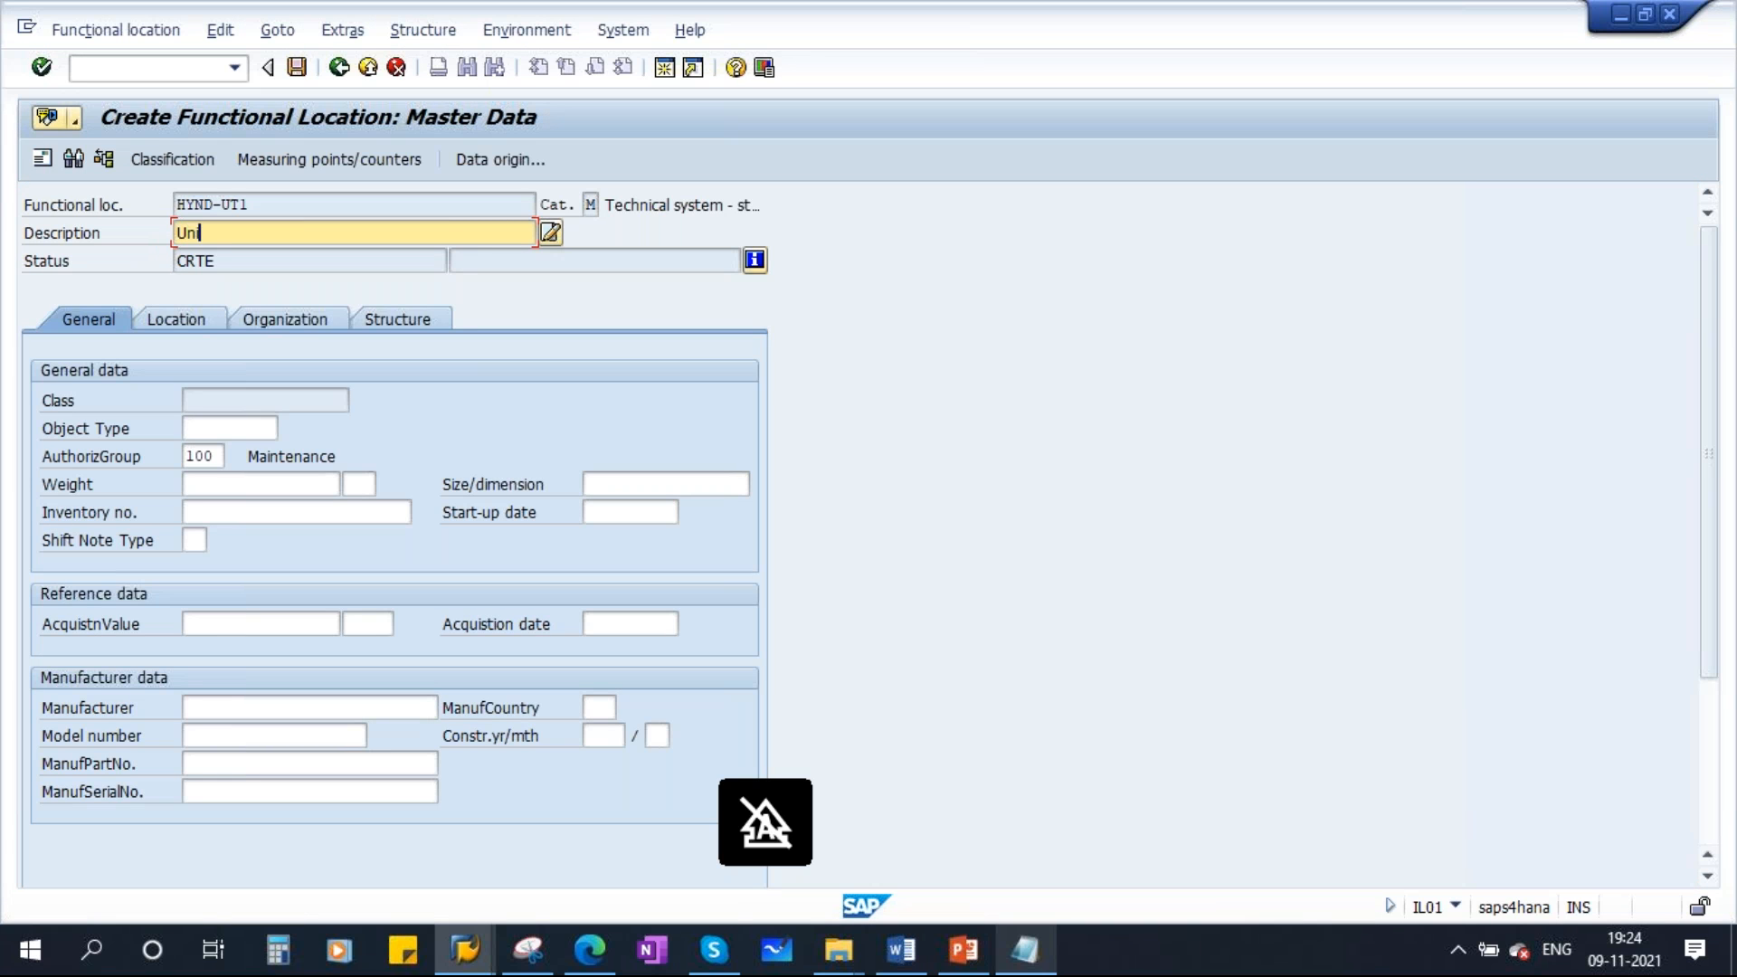
text(t1)
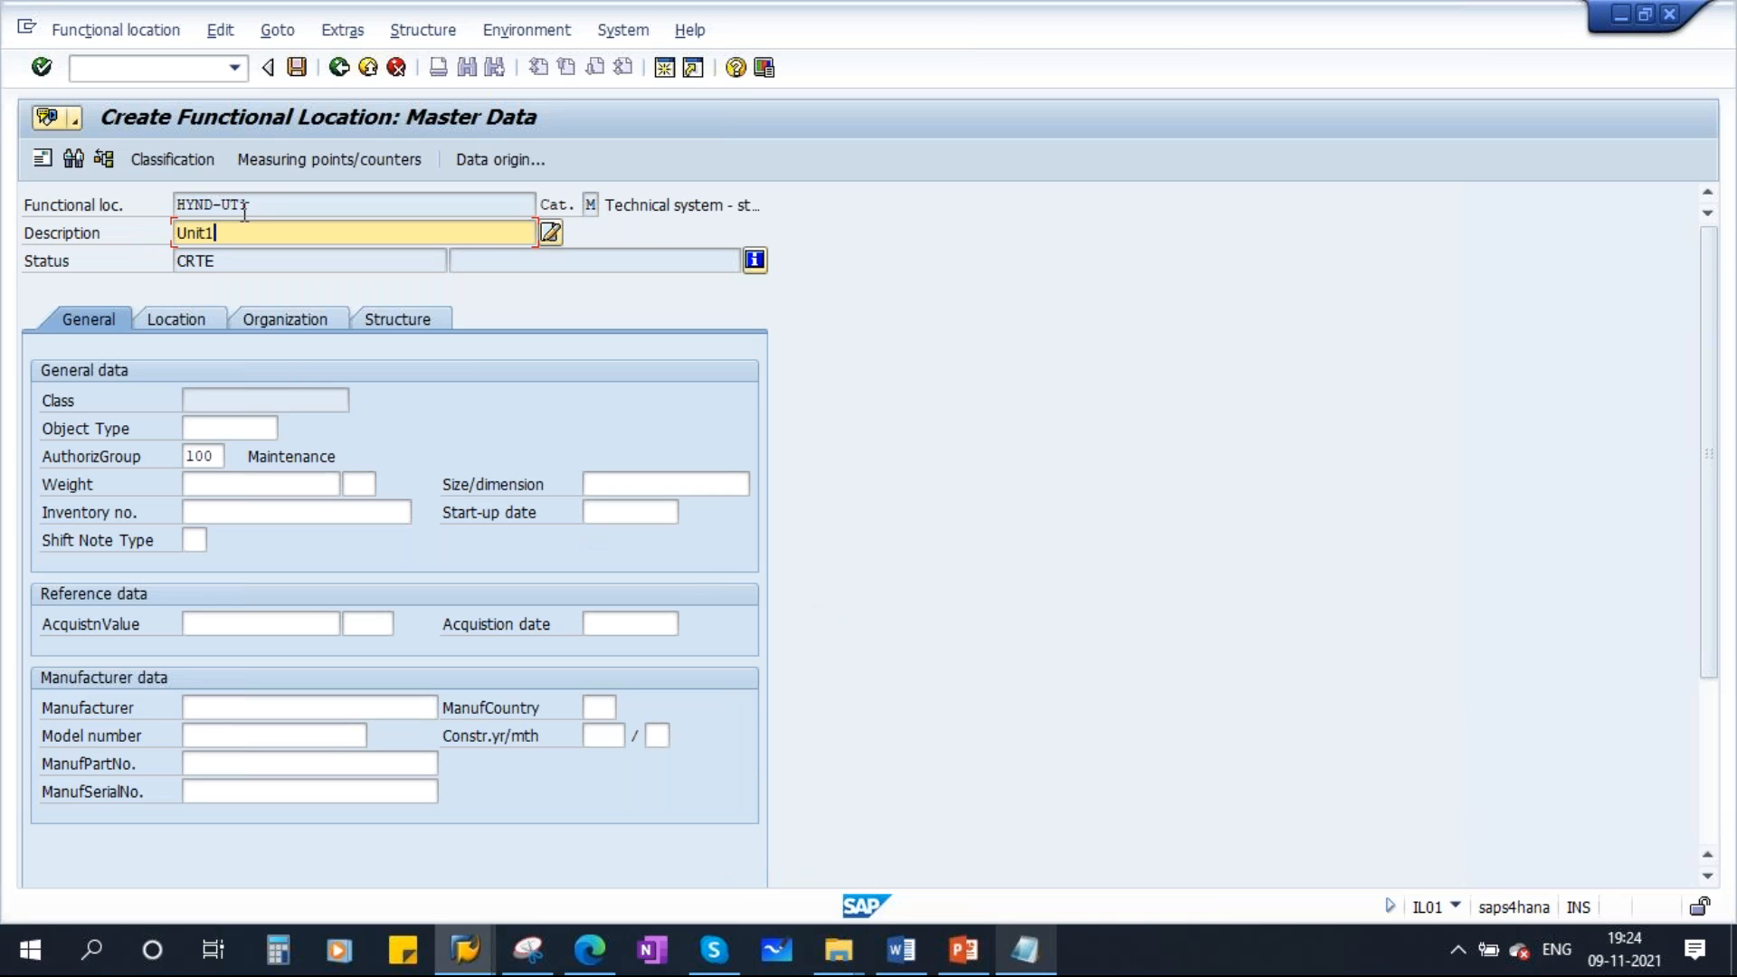
Review the location and organization data of HYND-UT1 in relation to the HYND part of its label
drag(214, 205, 156, 210)
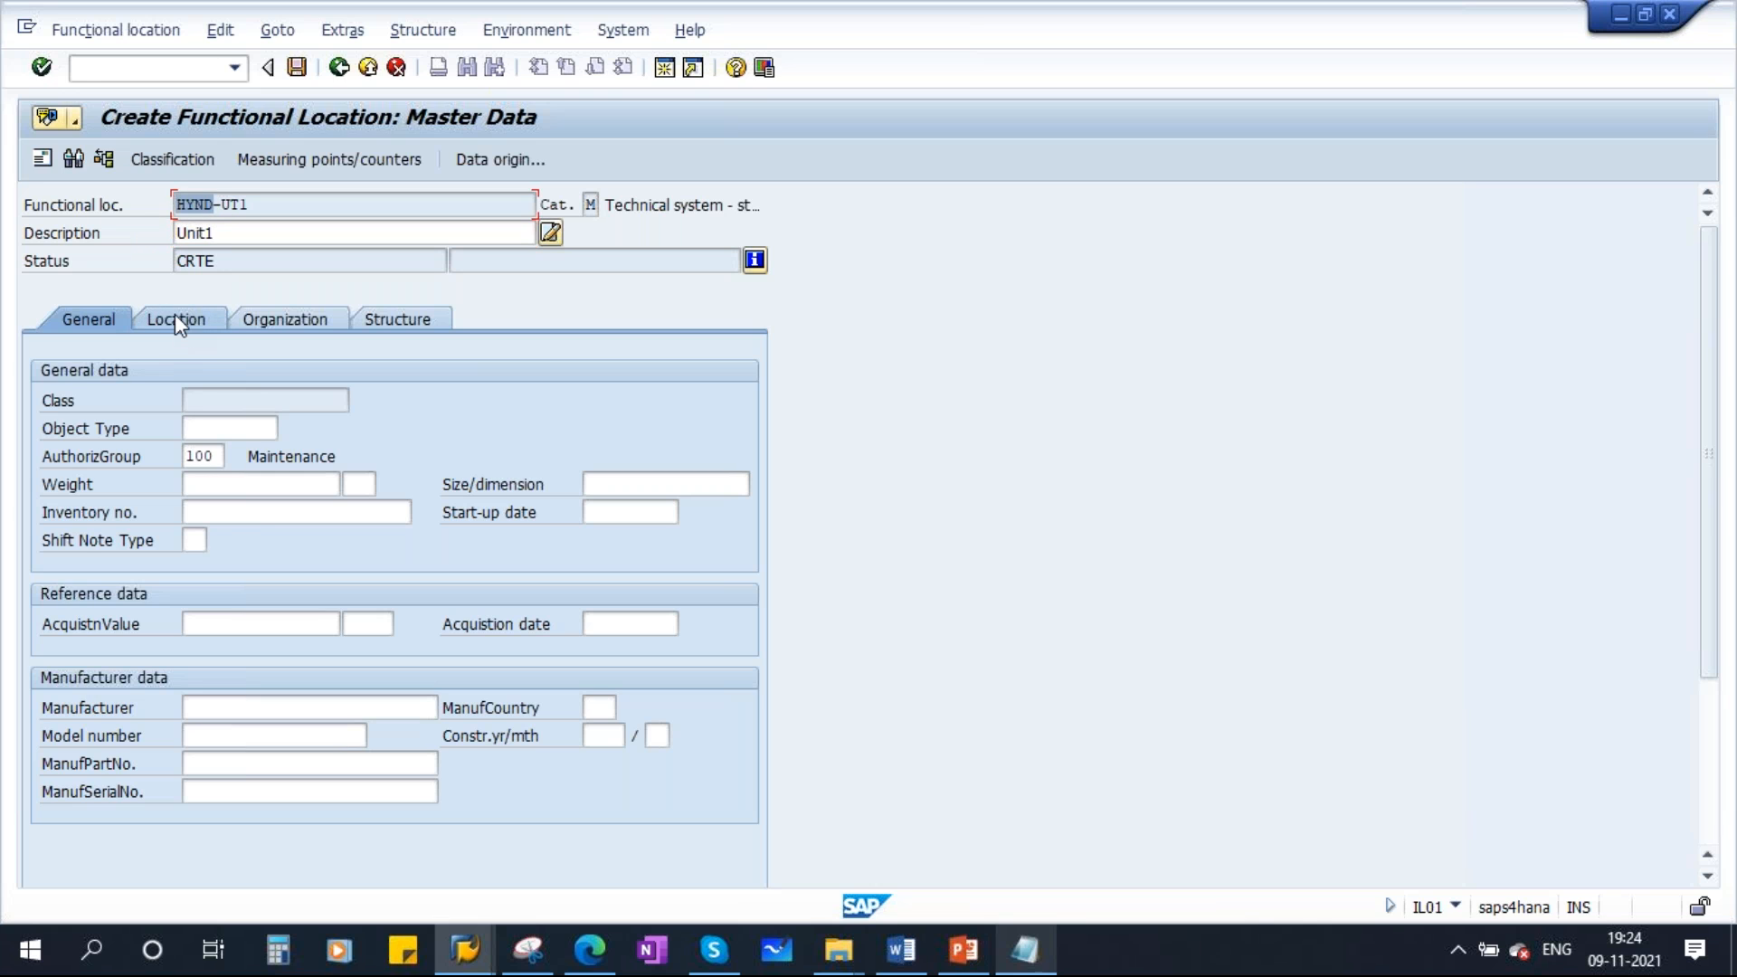
click(176, 317)
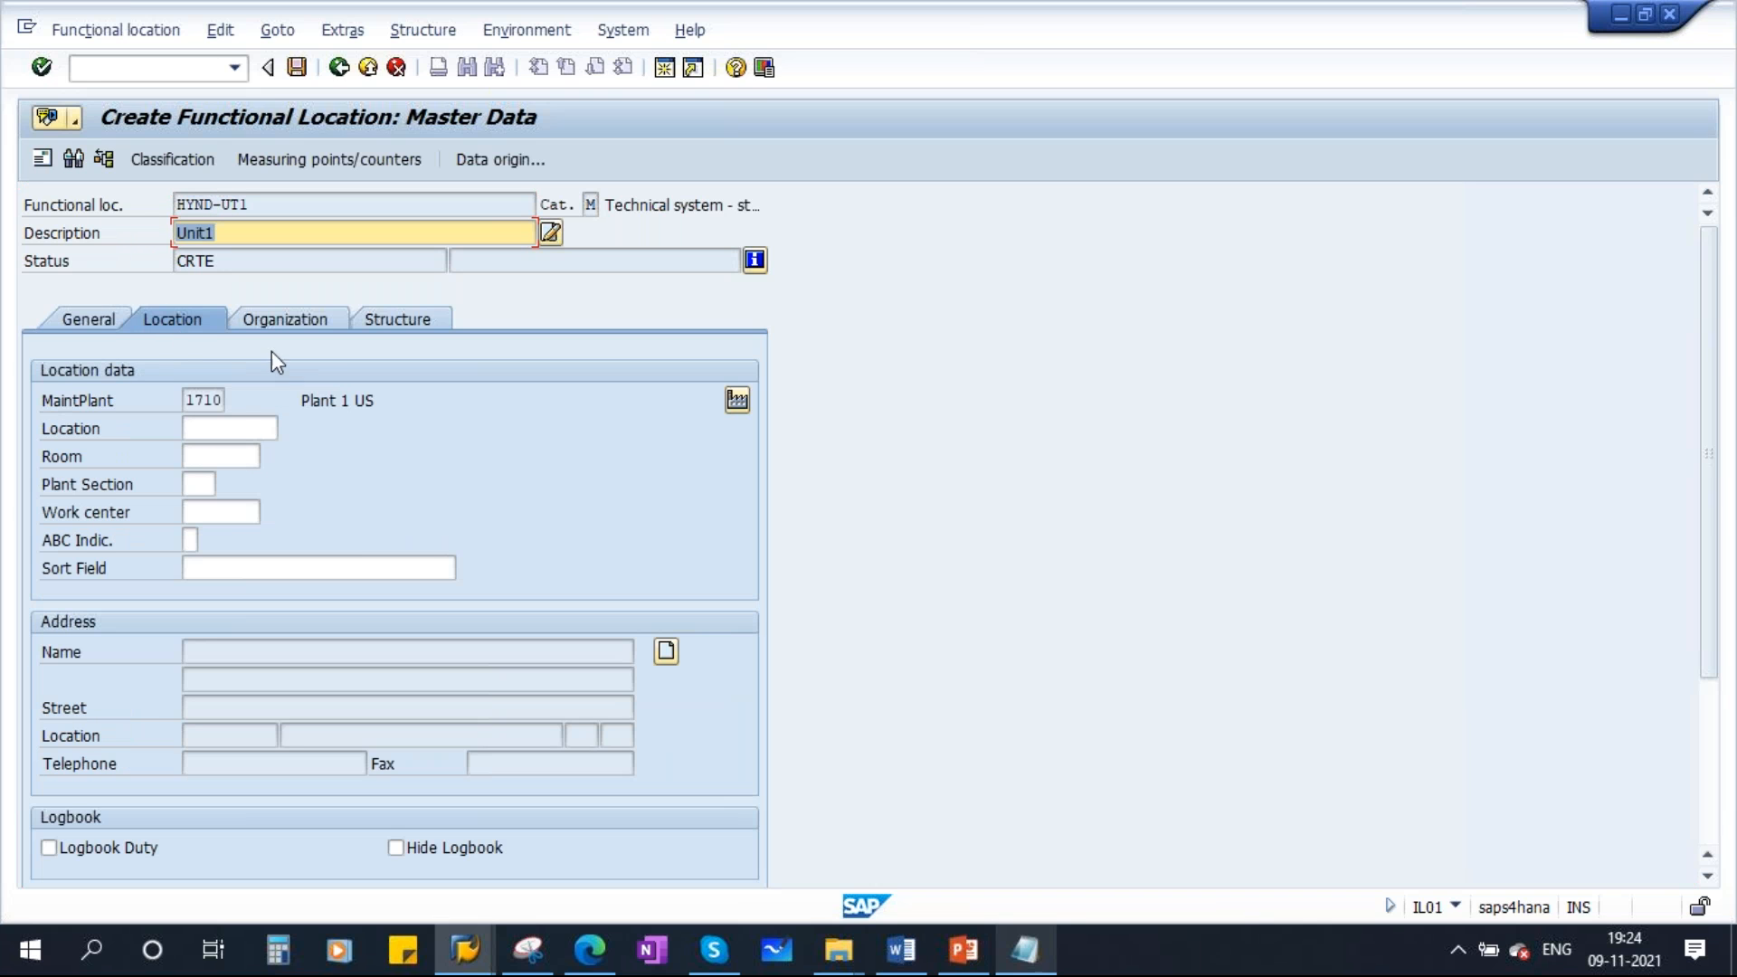
click(189, 400)
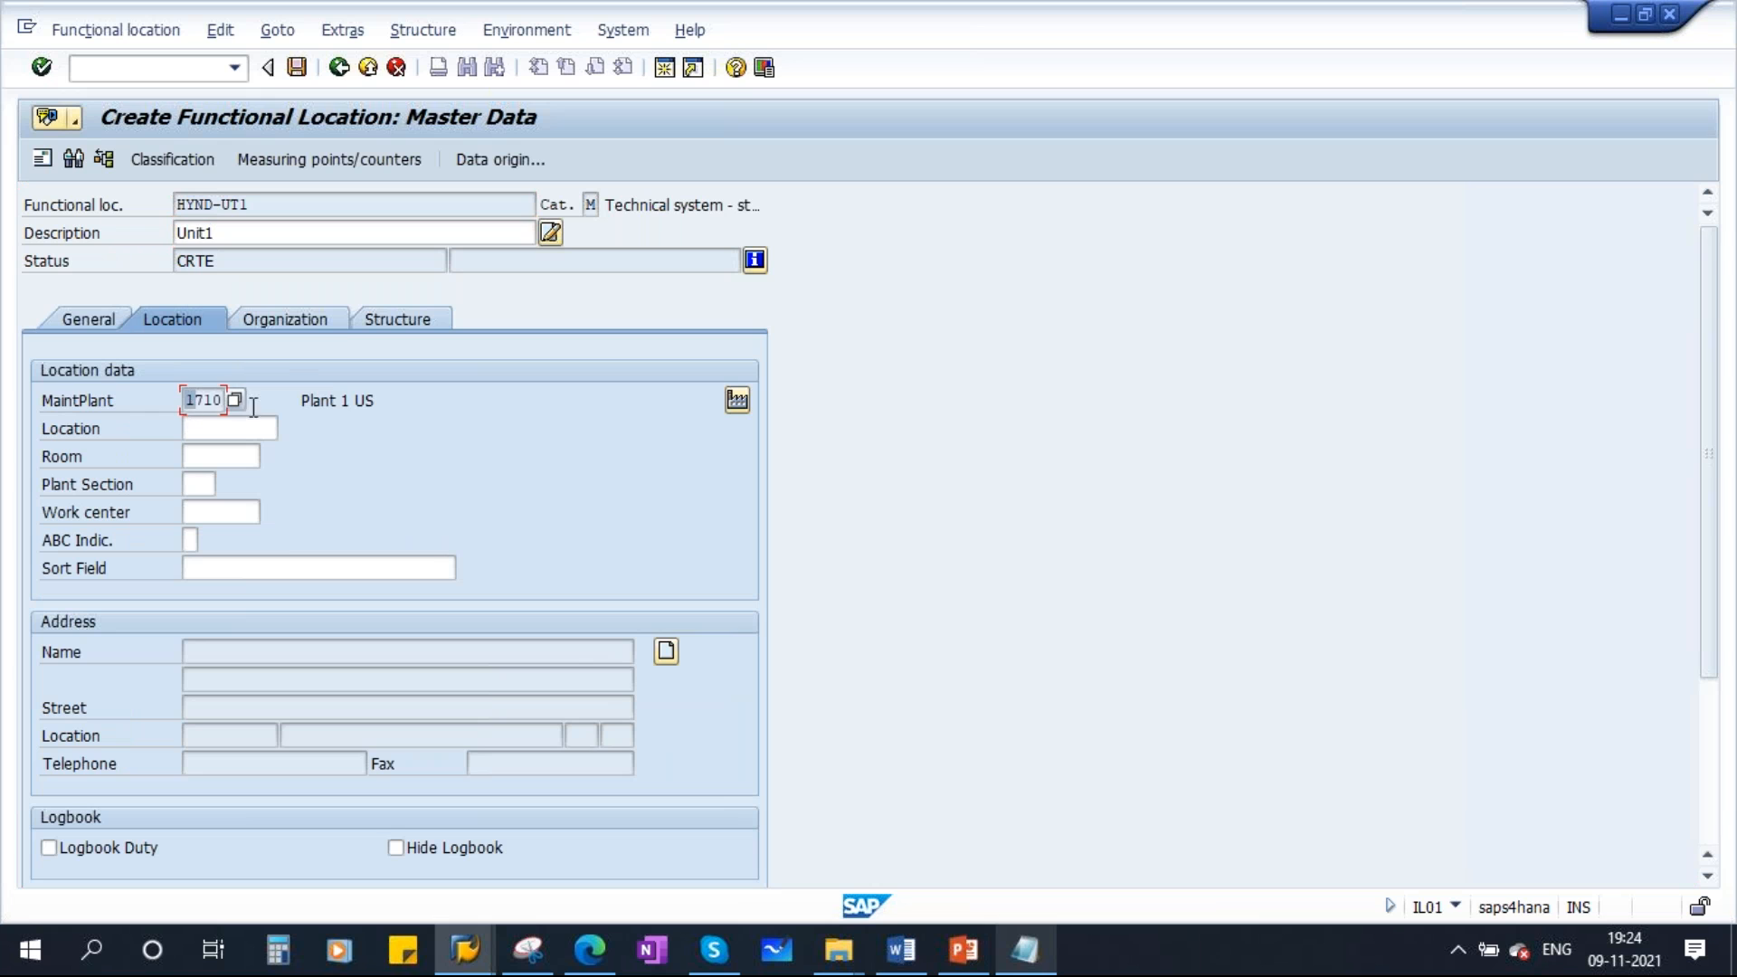
click(290, 317)
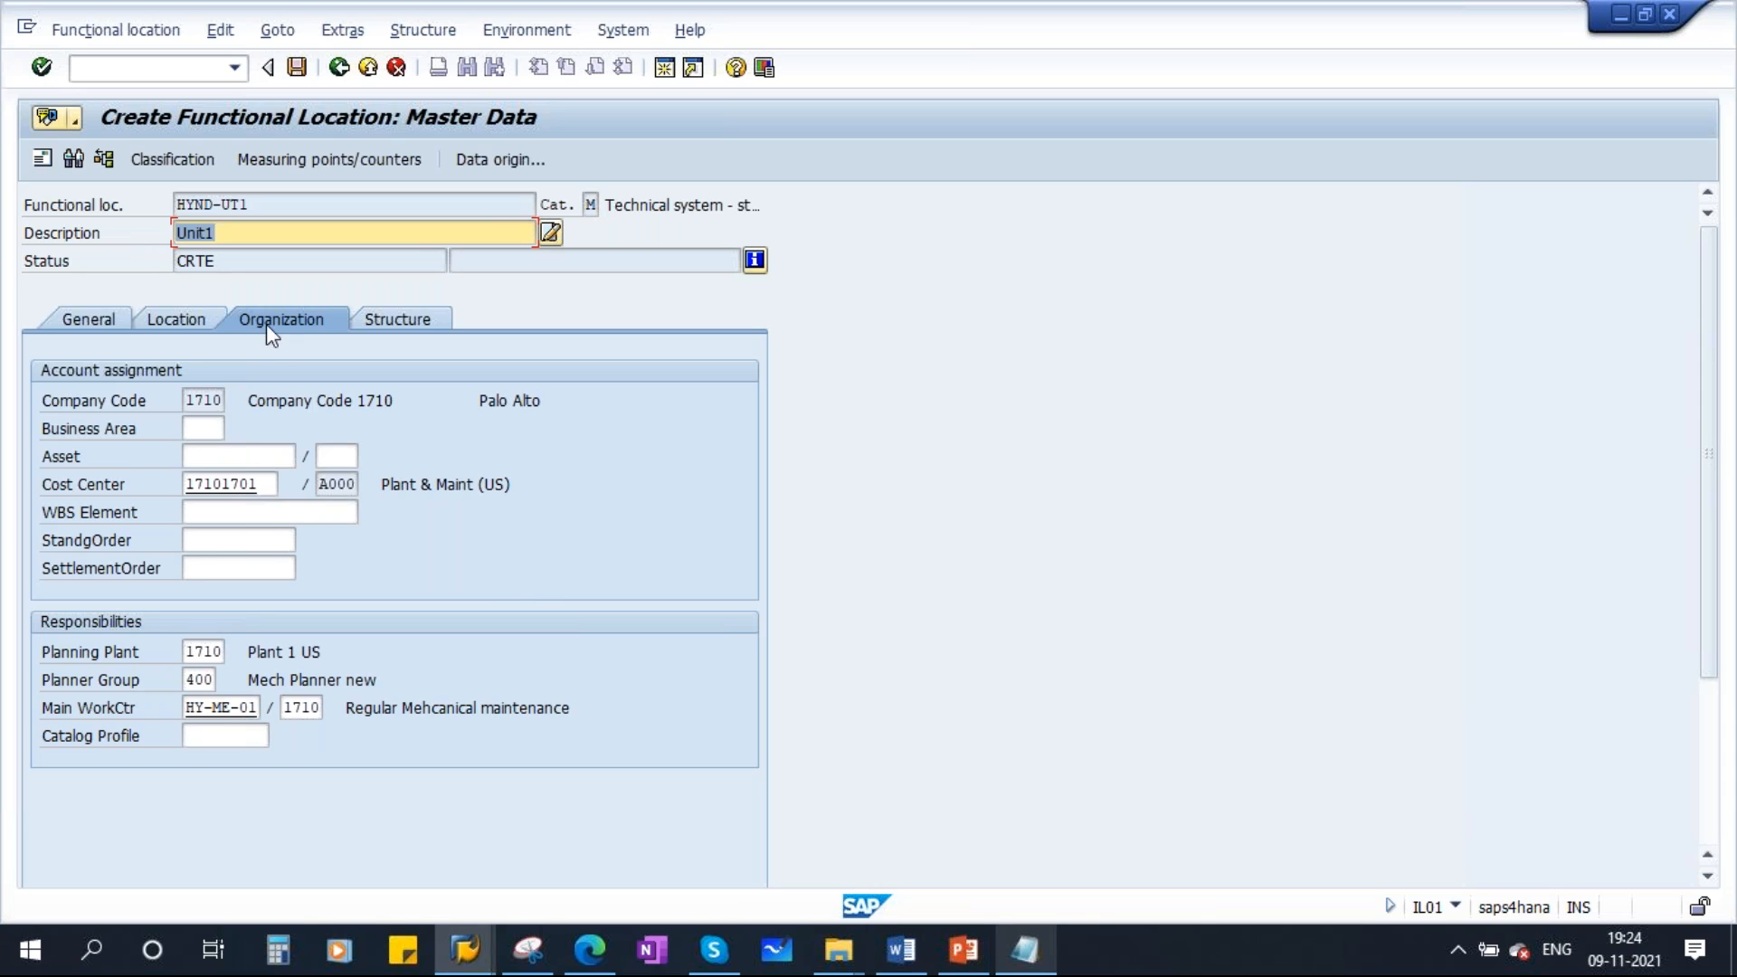
click(210, 205)
double_click(210, 205)
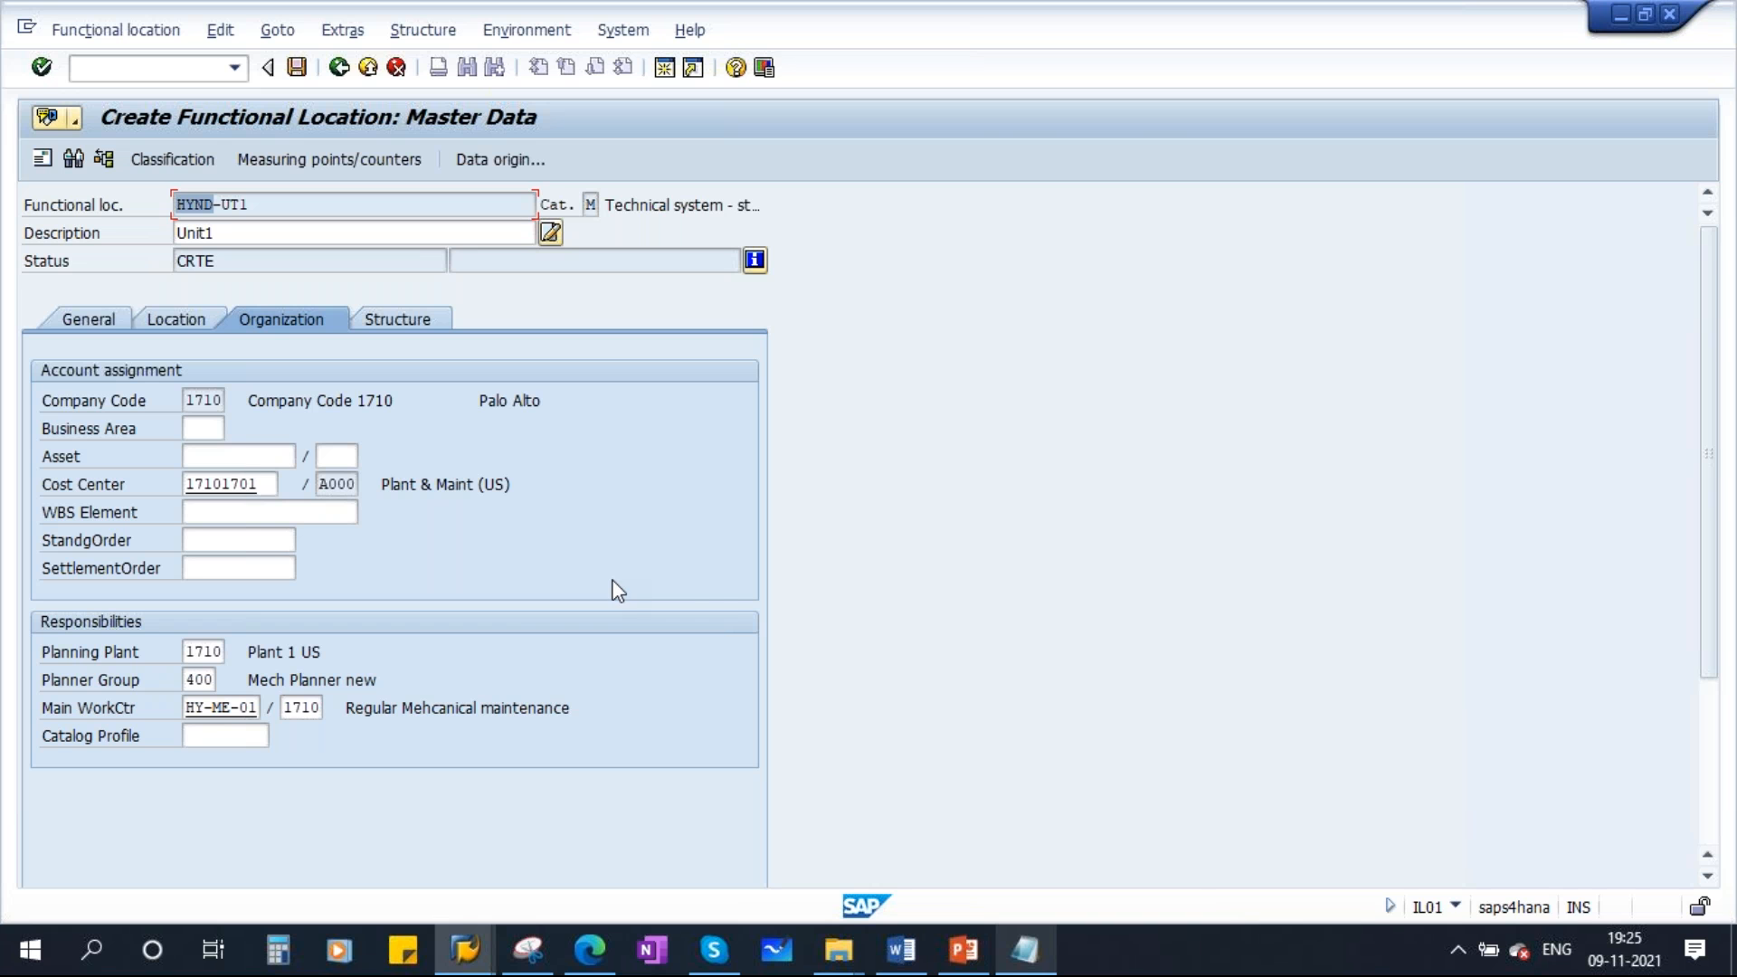
Switch to PowerPoint and present the Functional Location Automatic Assignment slide
click(963, 949)
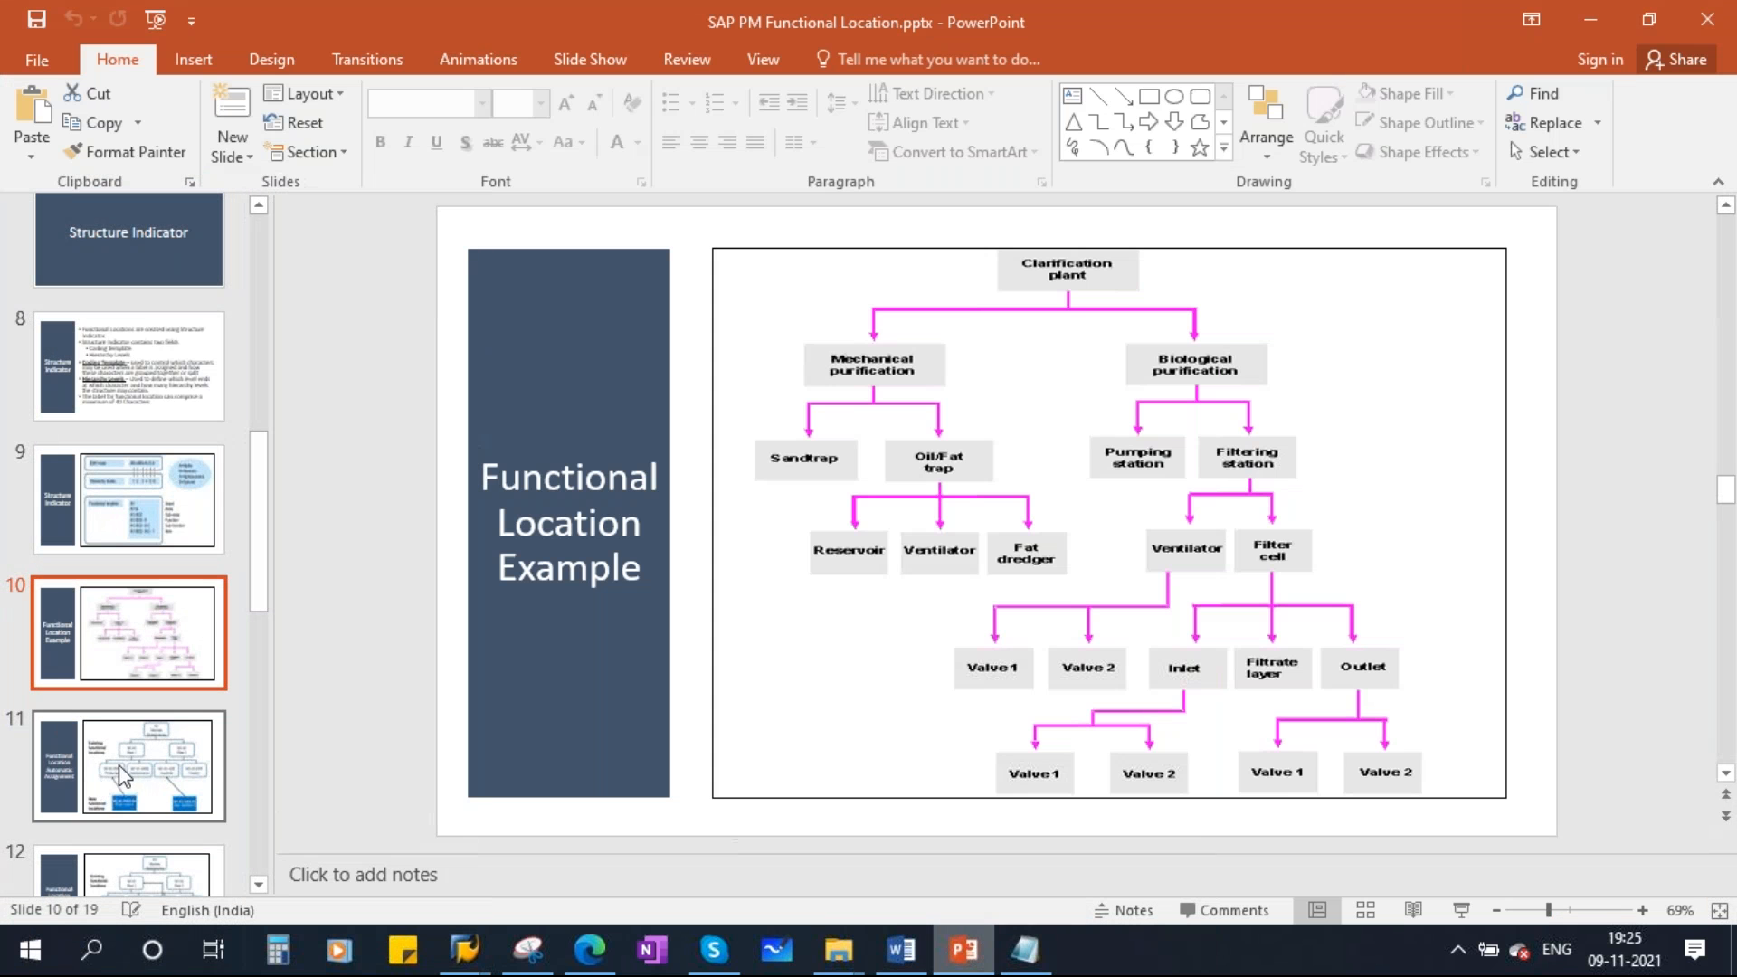
click(120, 769)
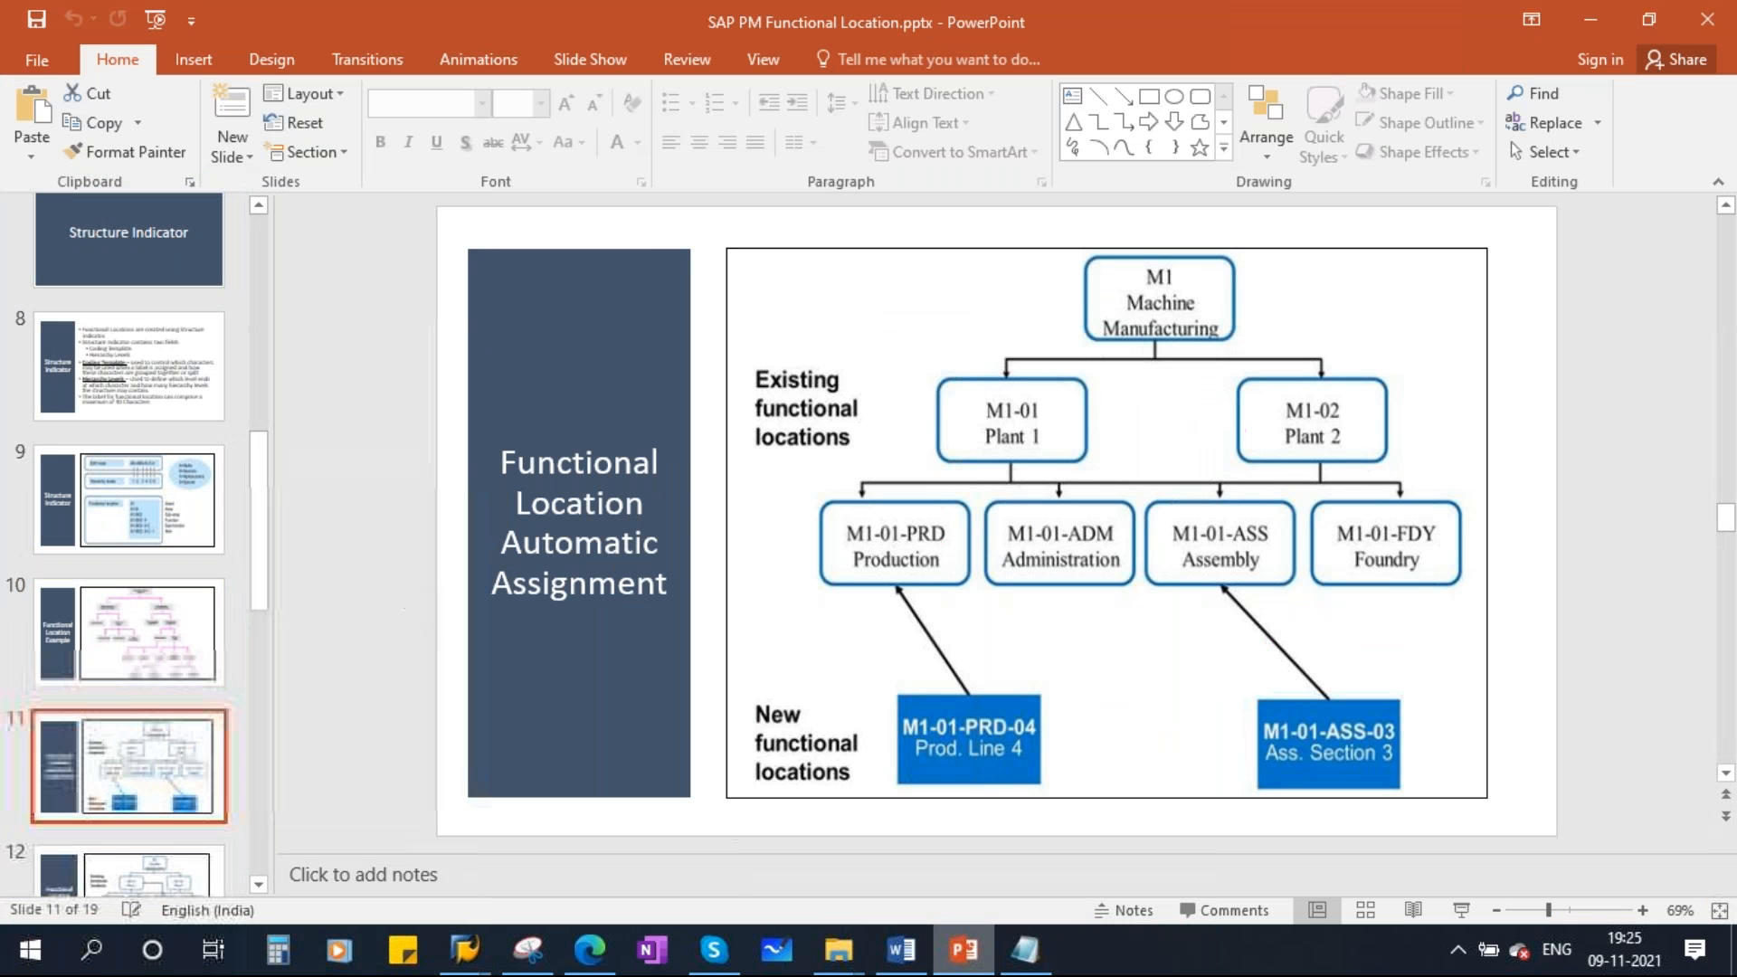
click(1459, 910)
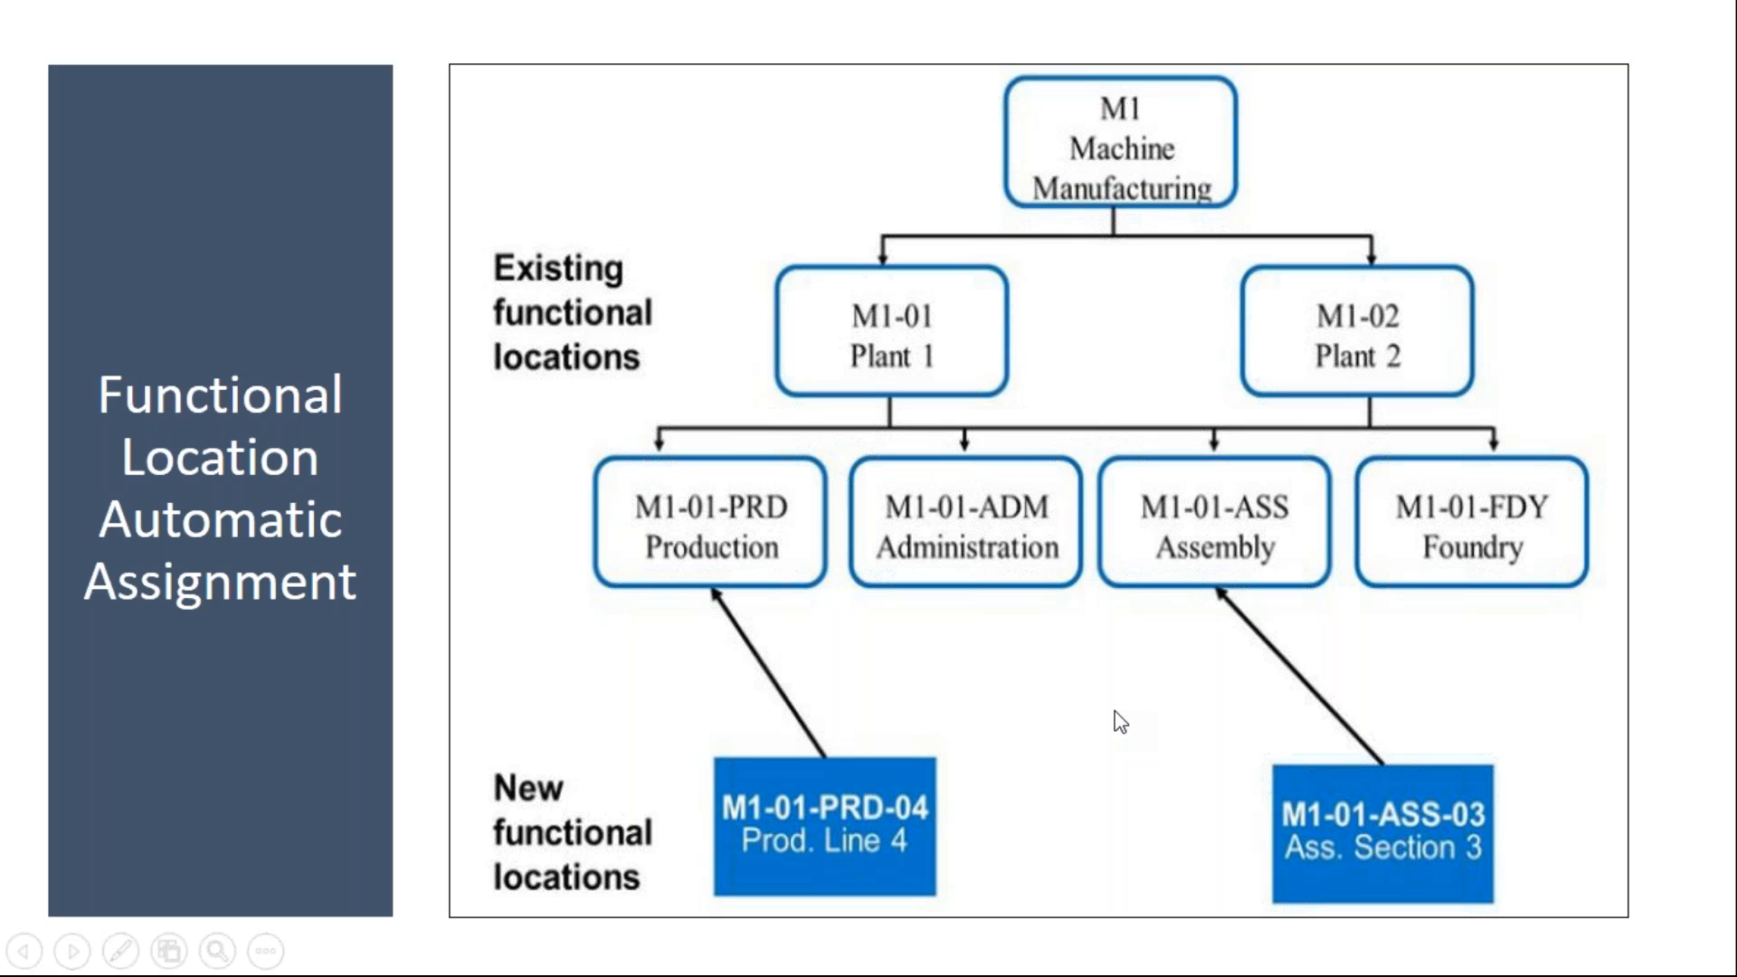
Mark the link from new location M1-01-PRD-04 up to M1-01-PRD Production on the slide, then erase the ink
key(ctrl+l)
drag(892, 819, 1070, 714)
drag(719, 828, 940, 829)
mouse_move(808, 785)
mouse_down()
mouse_move(688, 610)
mouse_move(787, 660)
mouse_up()
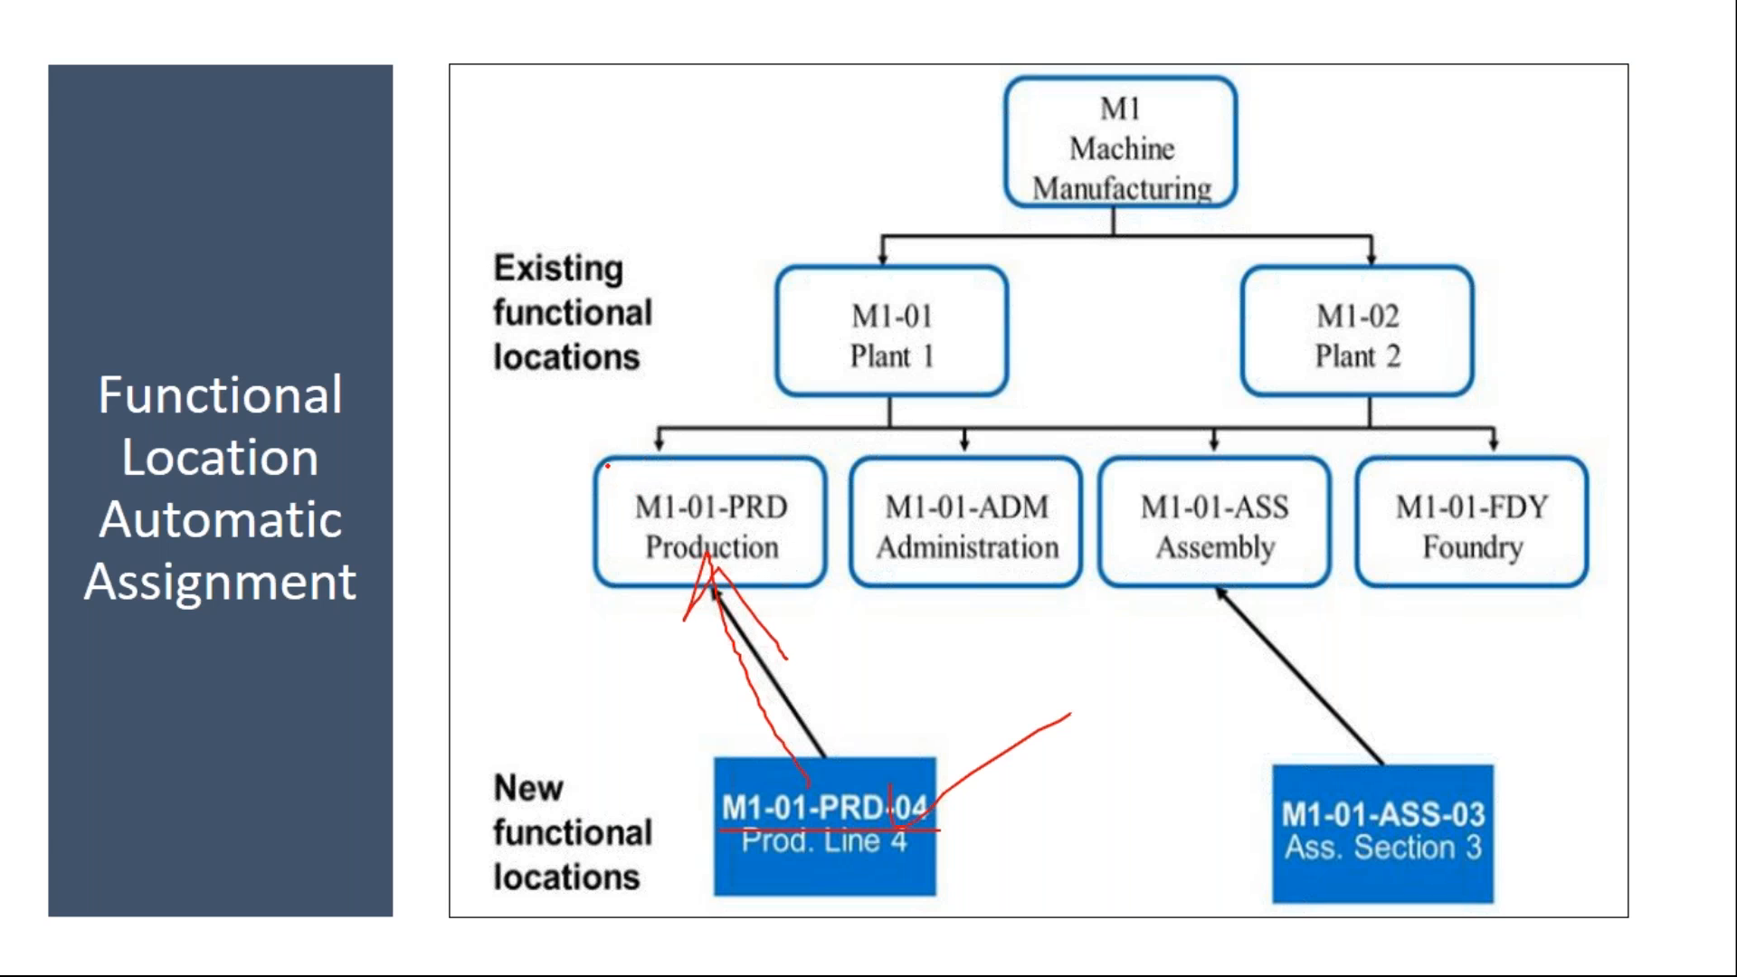
mouse_move(607, 466)
mouse_down()
mouse_move(593, 584)
mouse_move(819, 506)
mouse_move(651, 482)
mouse_up()
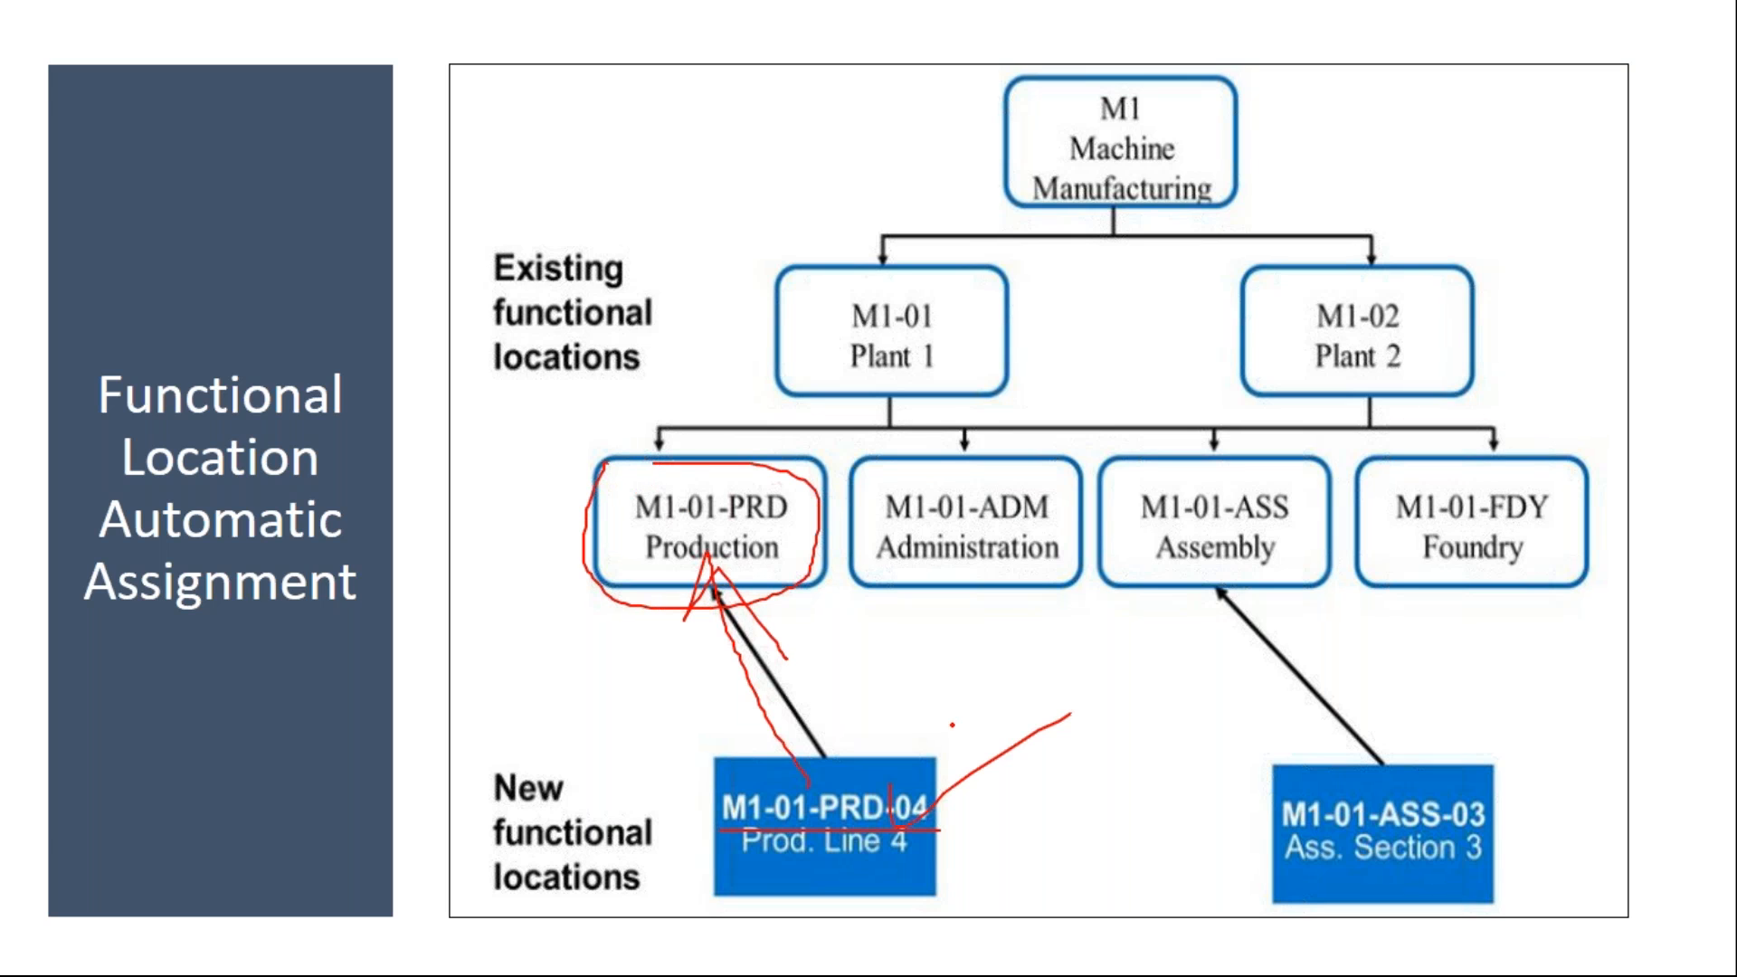
drag(391, 586, 538, 531)
key(e)
Underline the M1-01-PRD label, trace both new locations up to their superiors, then erase the ink and end the presentation
drag(638, 522, 819, 513)
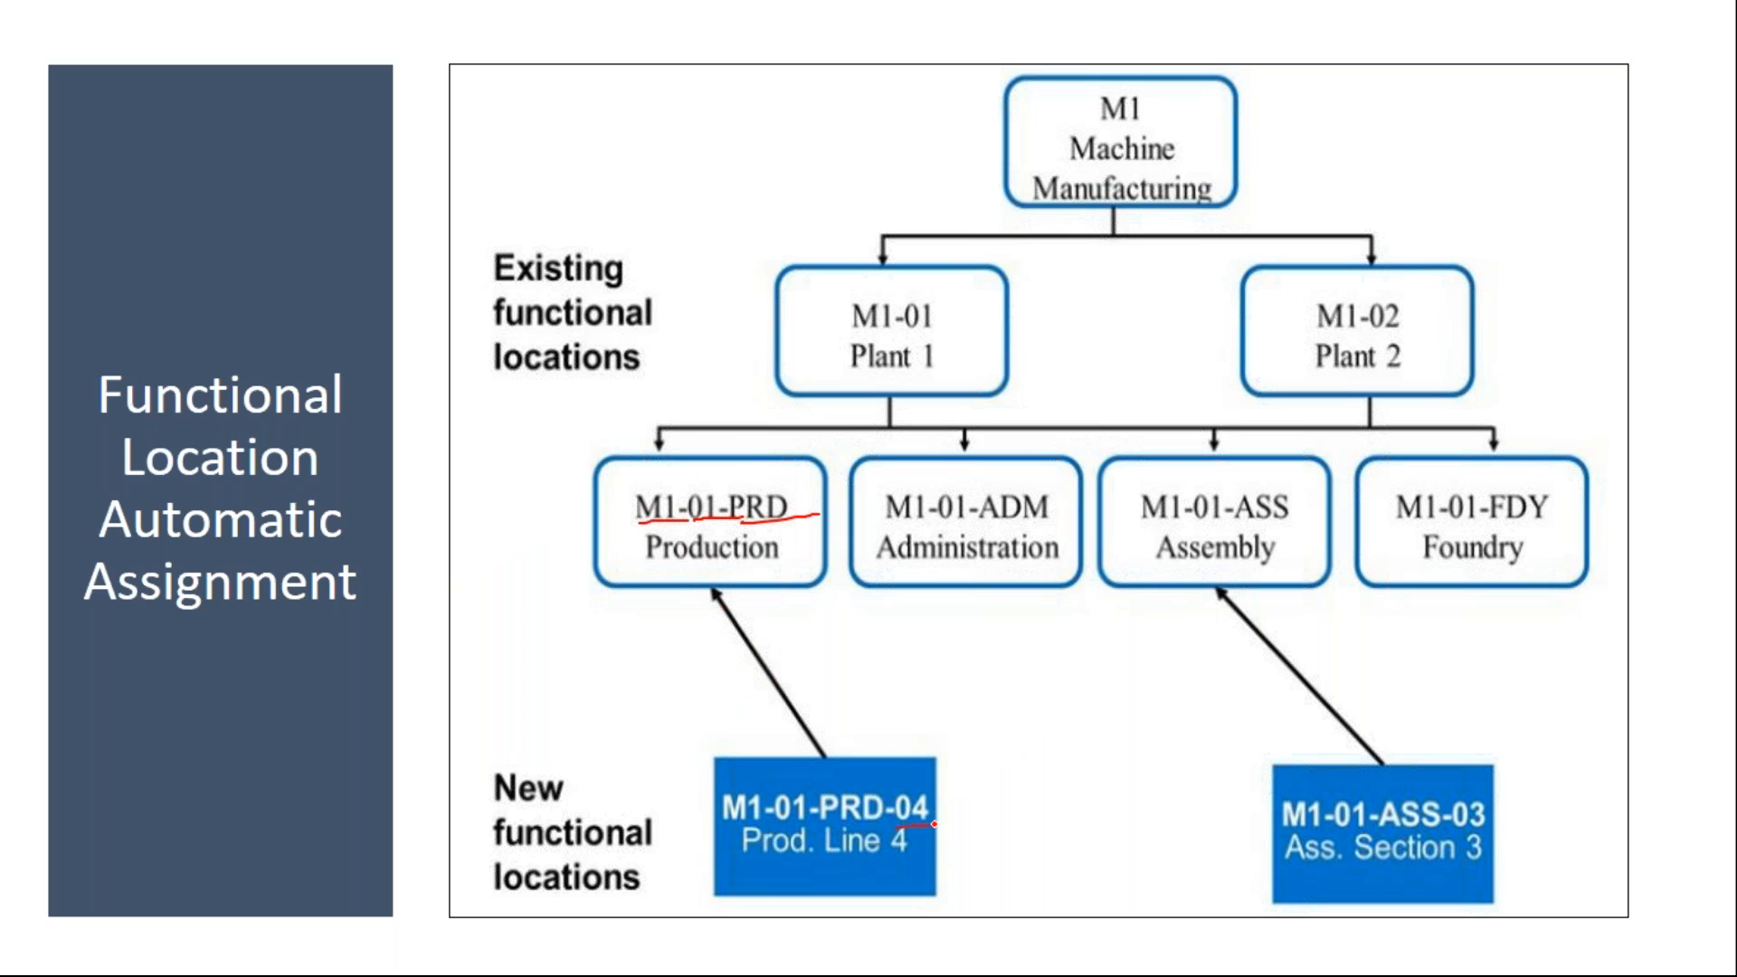
drag(827, 769, 715, 561)
drag(1354, 747, 1123, 558)
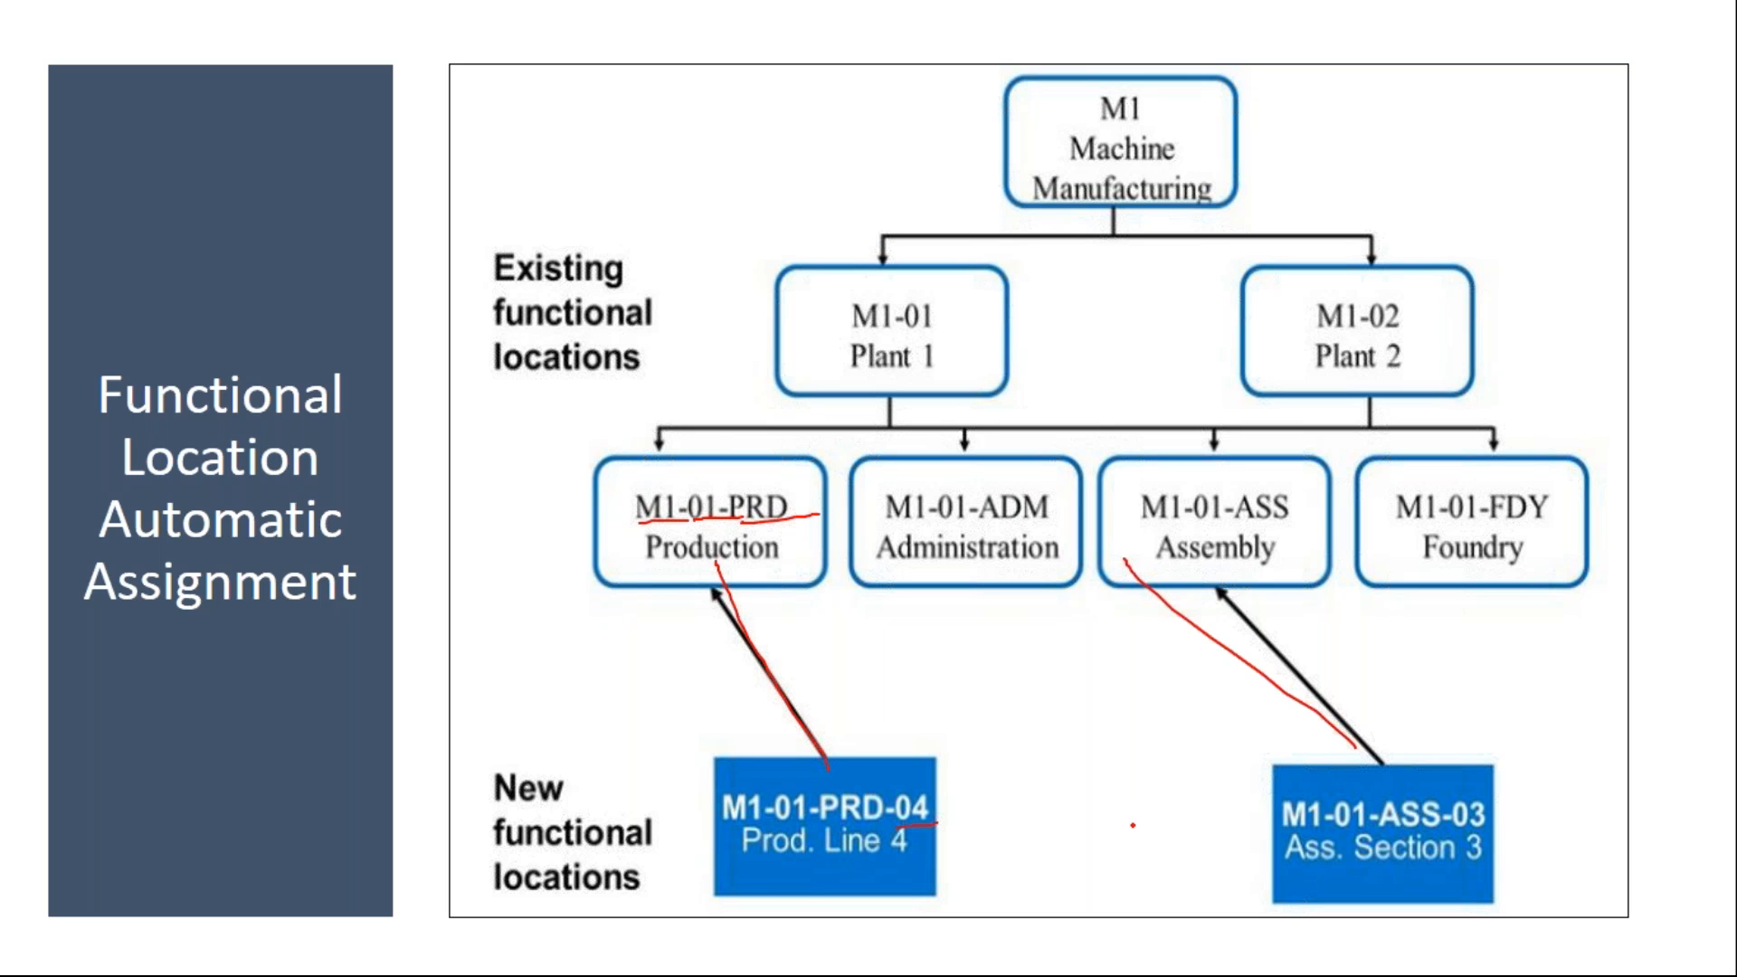
key(e)
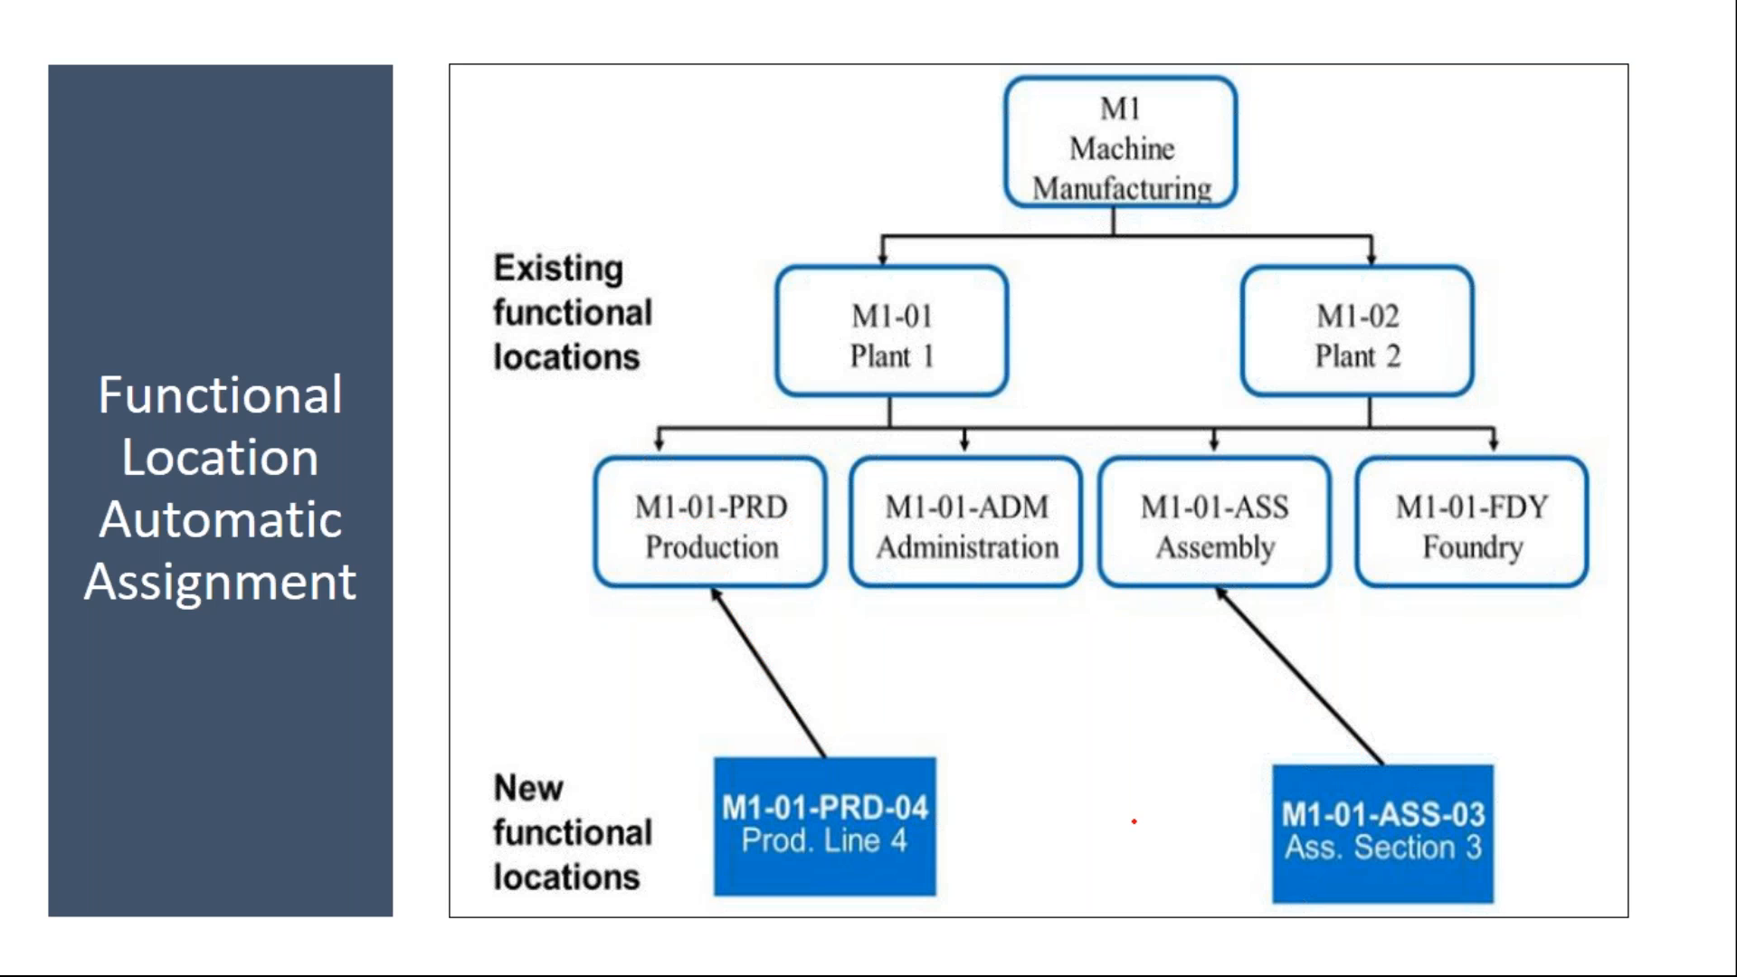
key(Escape)
Return to the SAP functional location and compare the HYND-UT1 label with the superior location in its structure data
mouse_move(464, 949)
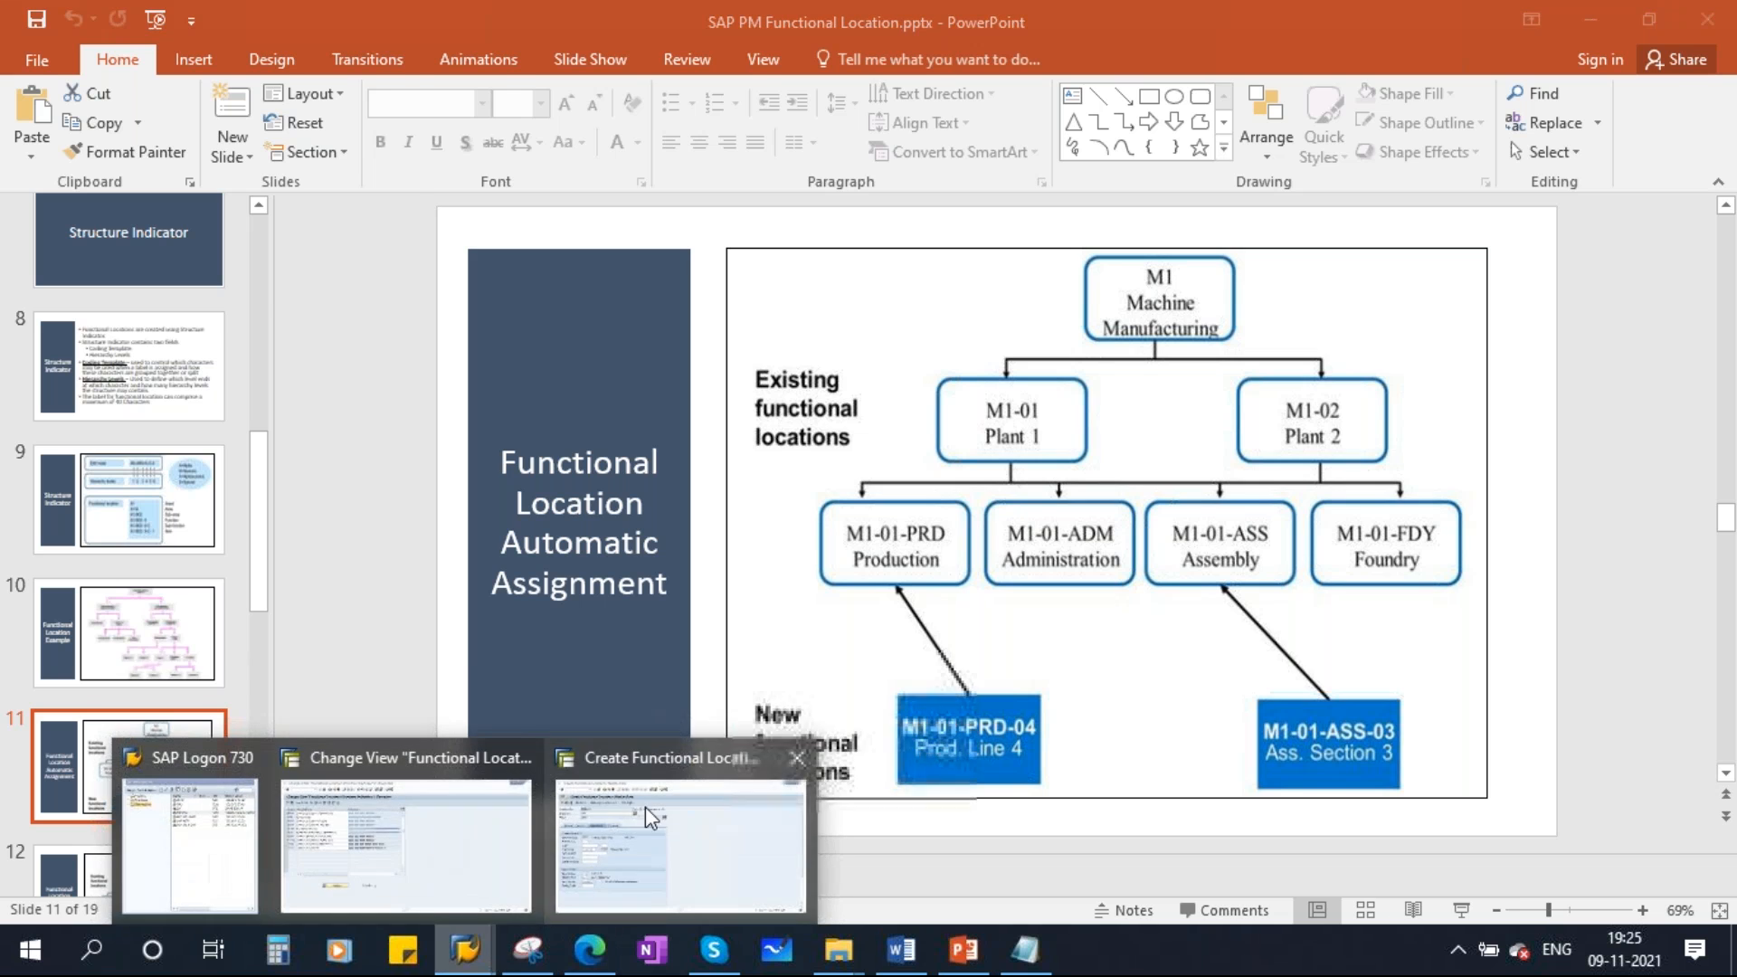
click(644, 806)
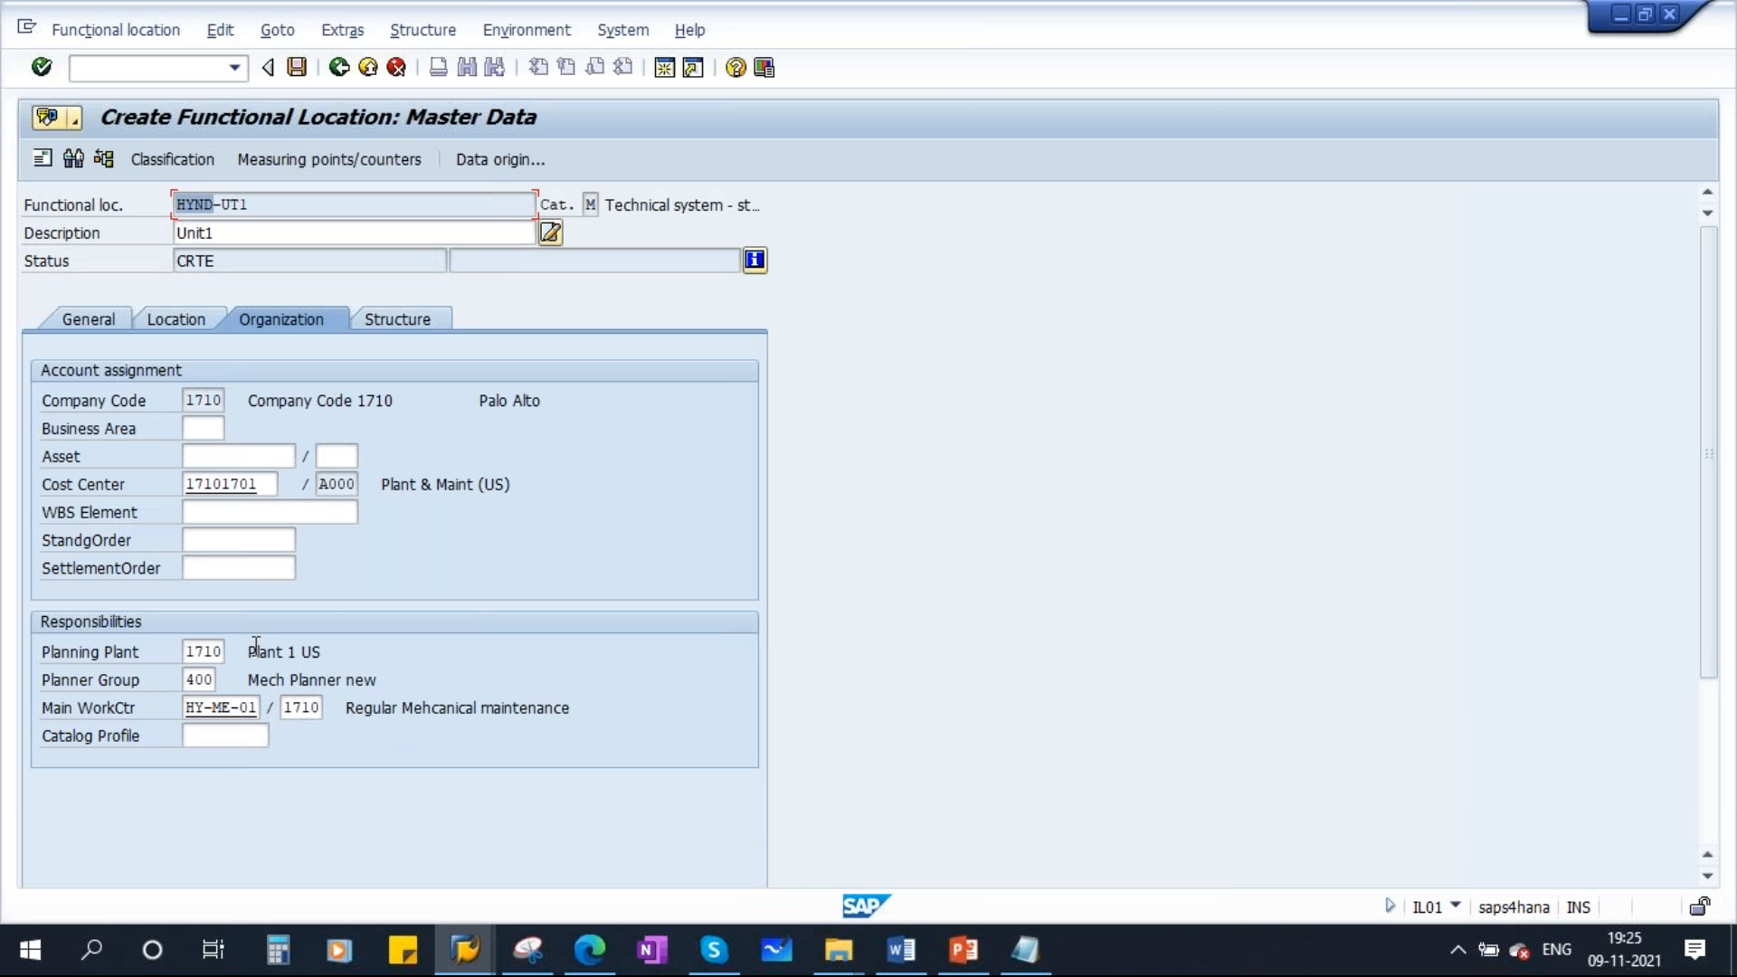
click(403, 324)
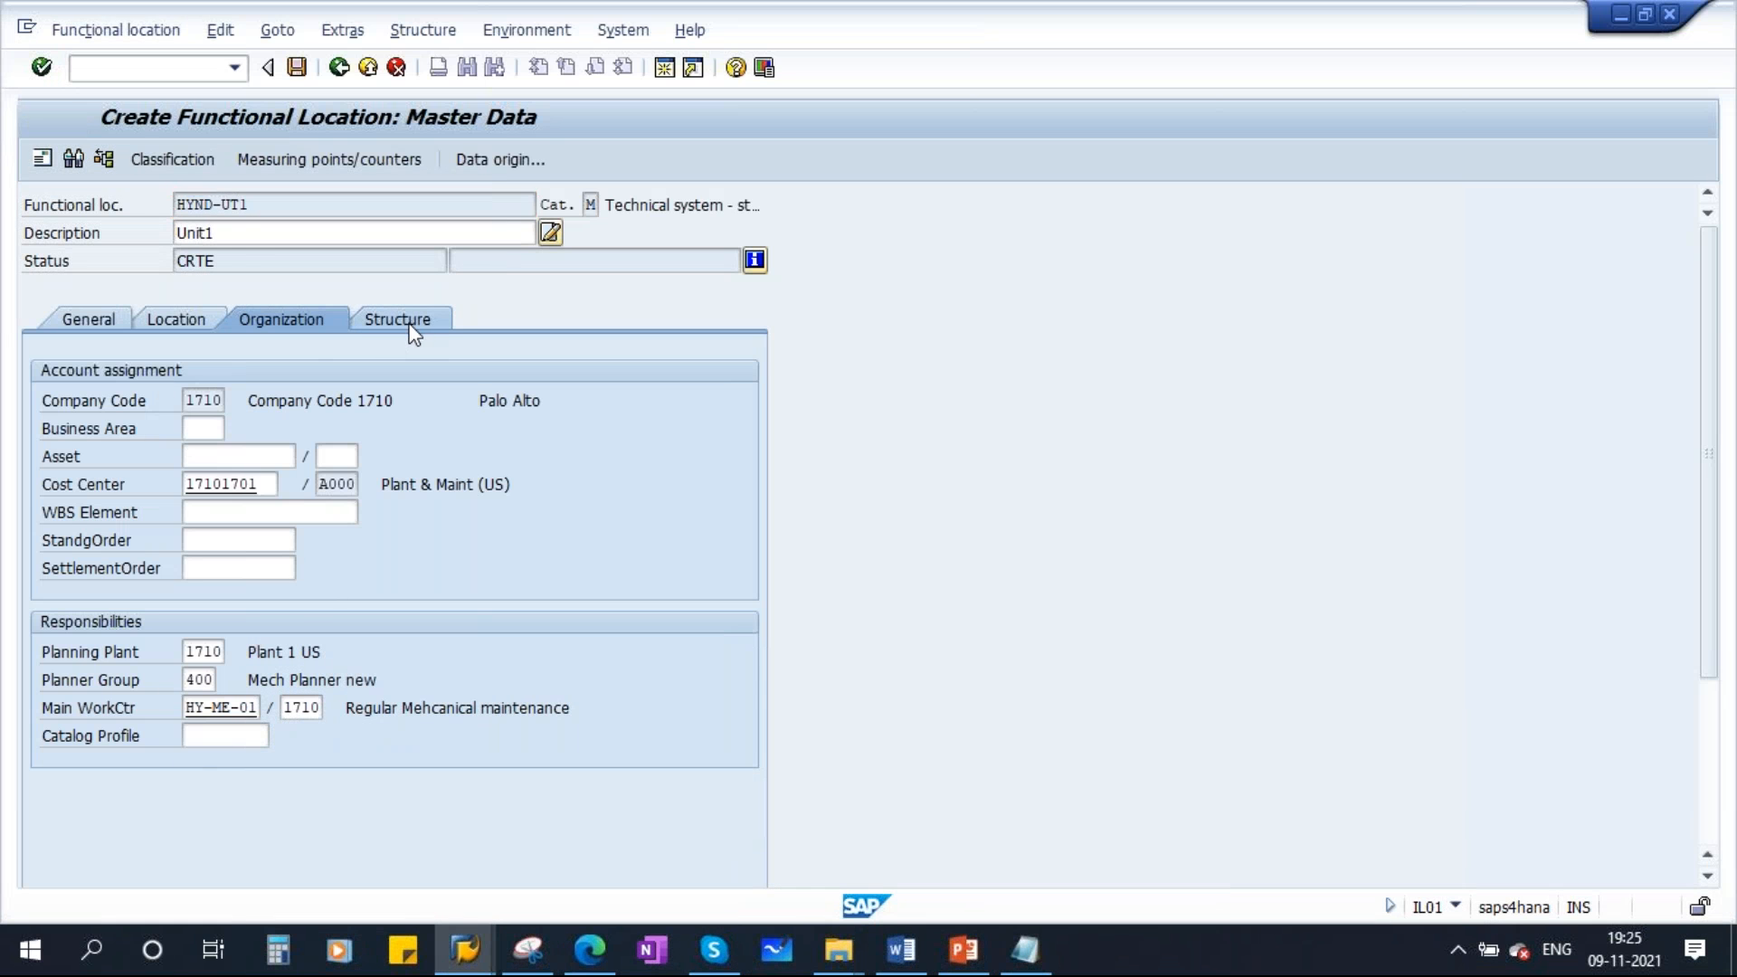
click(253, 203)
drag(253, 203, 183, 428)
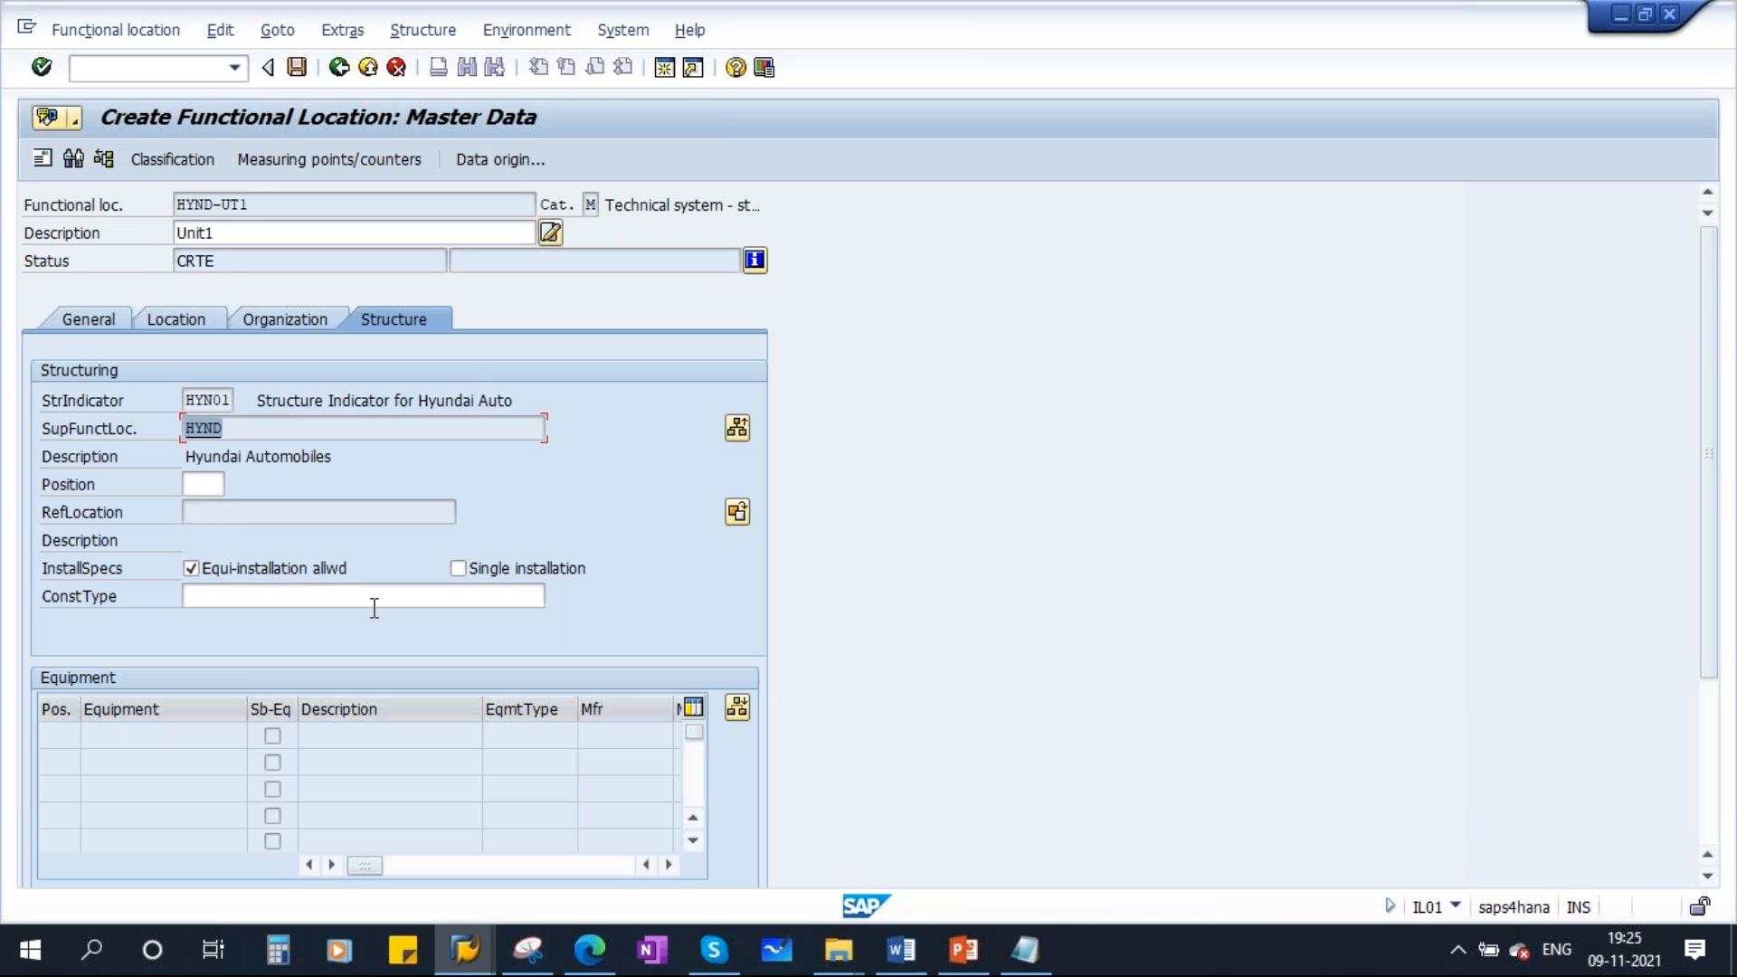
Set the position to 2 in the structure data and save functional location HYND-UT1
click(214, 482)
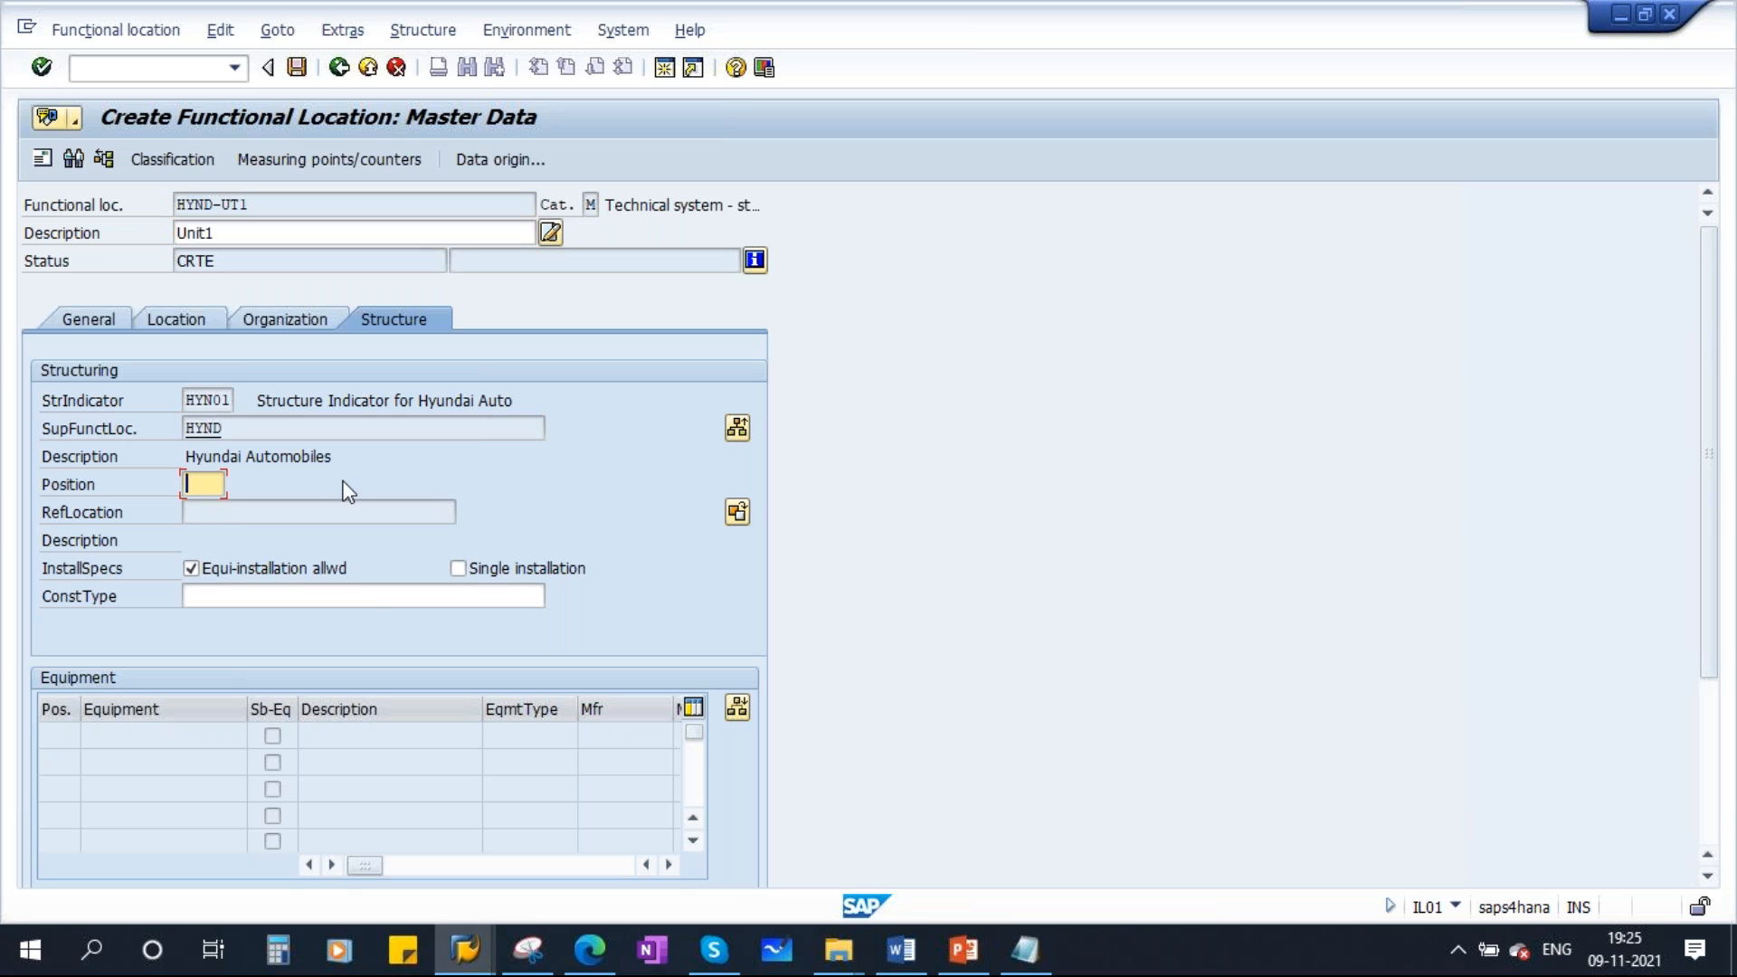
text(2)
key(Return)
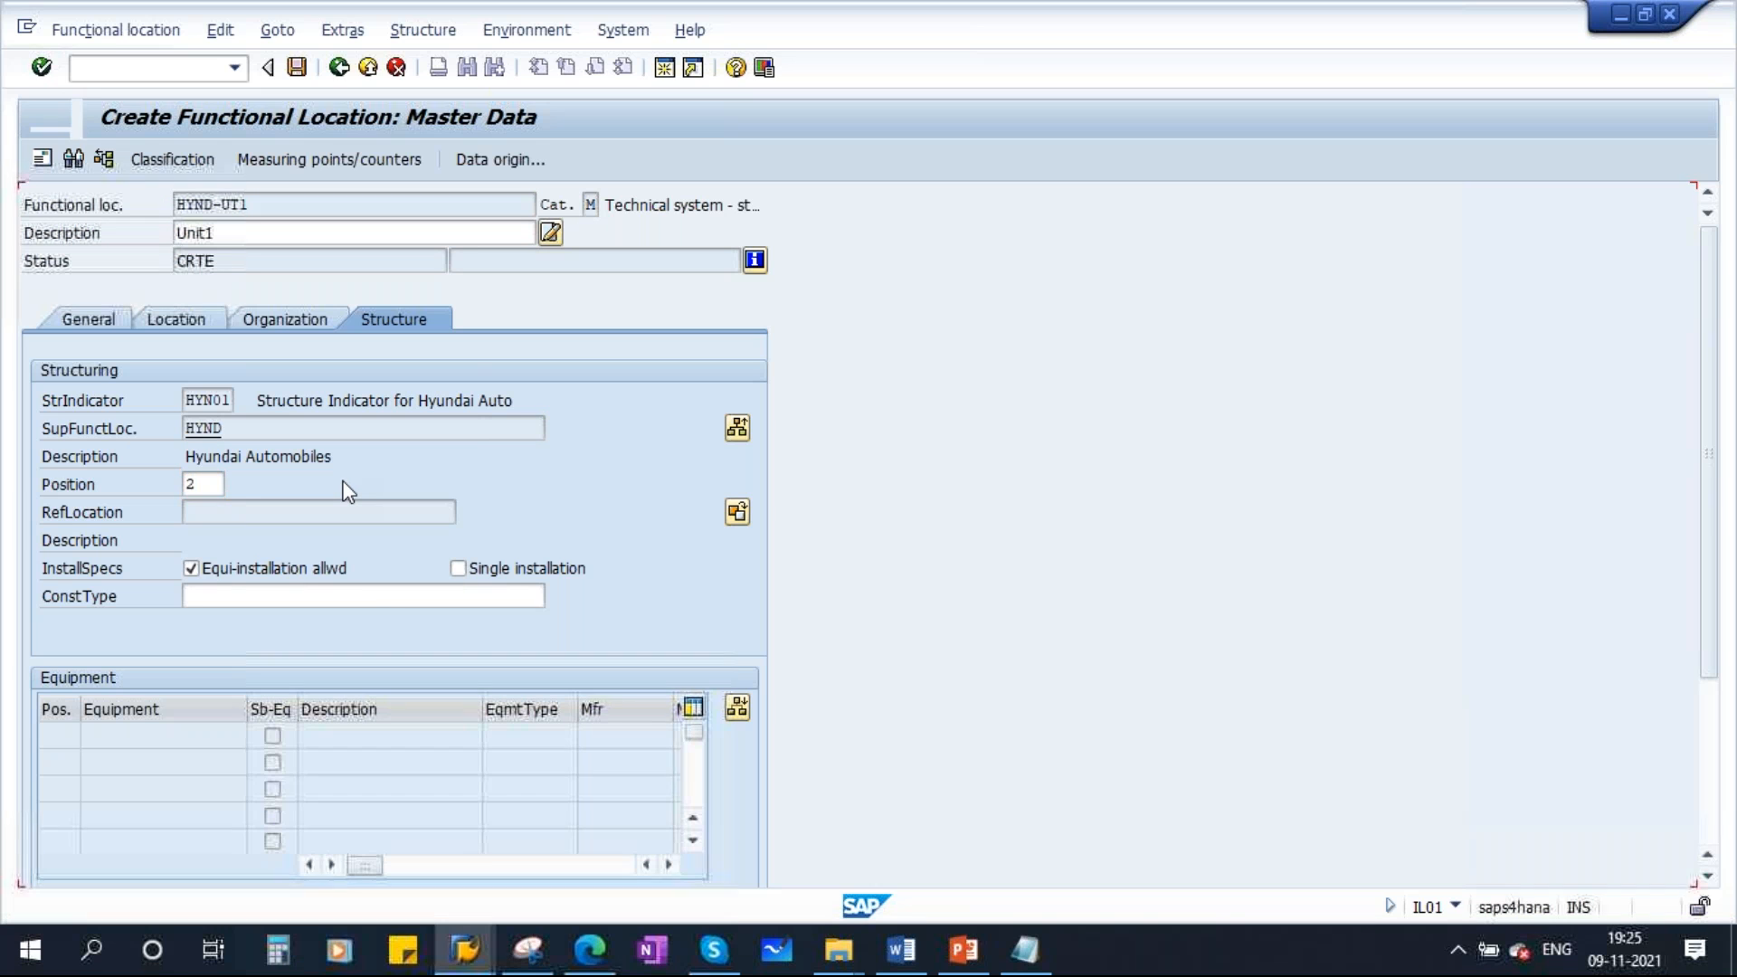
click(296, 67)
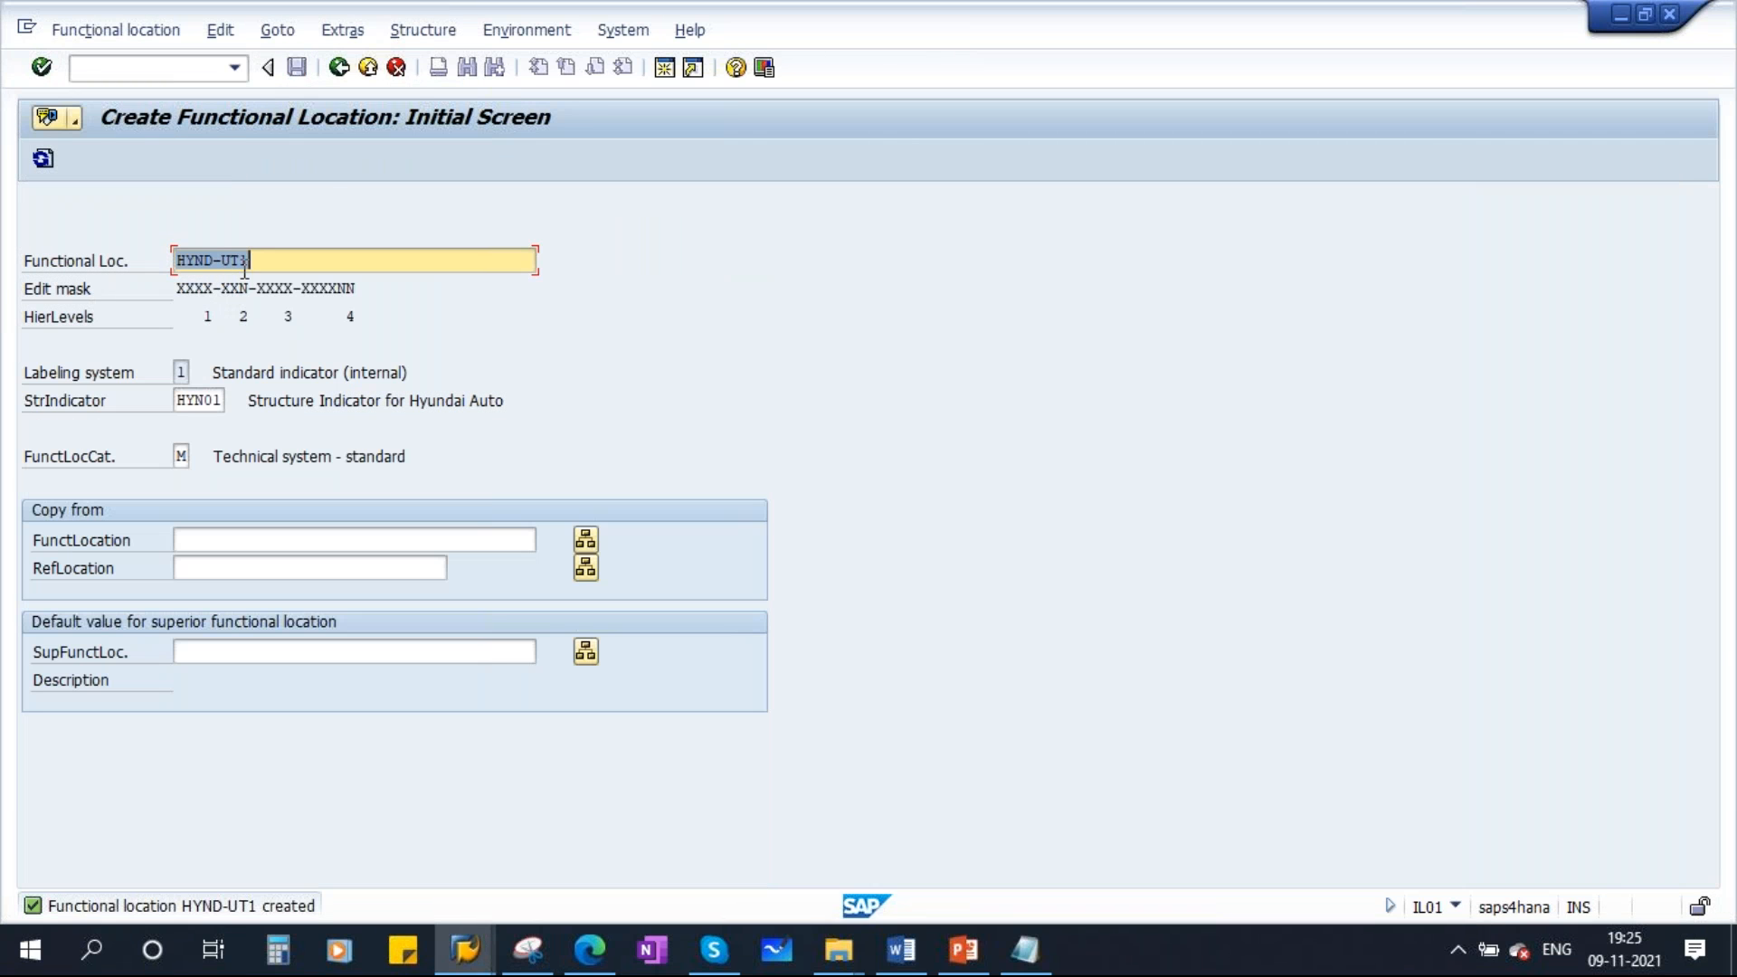
Start creating functional location HYND-UT2 with structure indicator HYN01 and open its master data
click(266, 259)
key(BackSpace)
text(2)
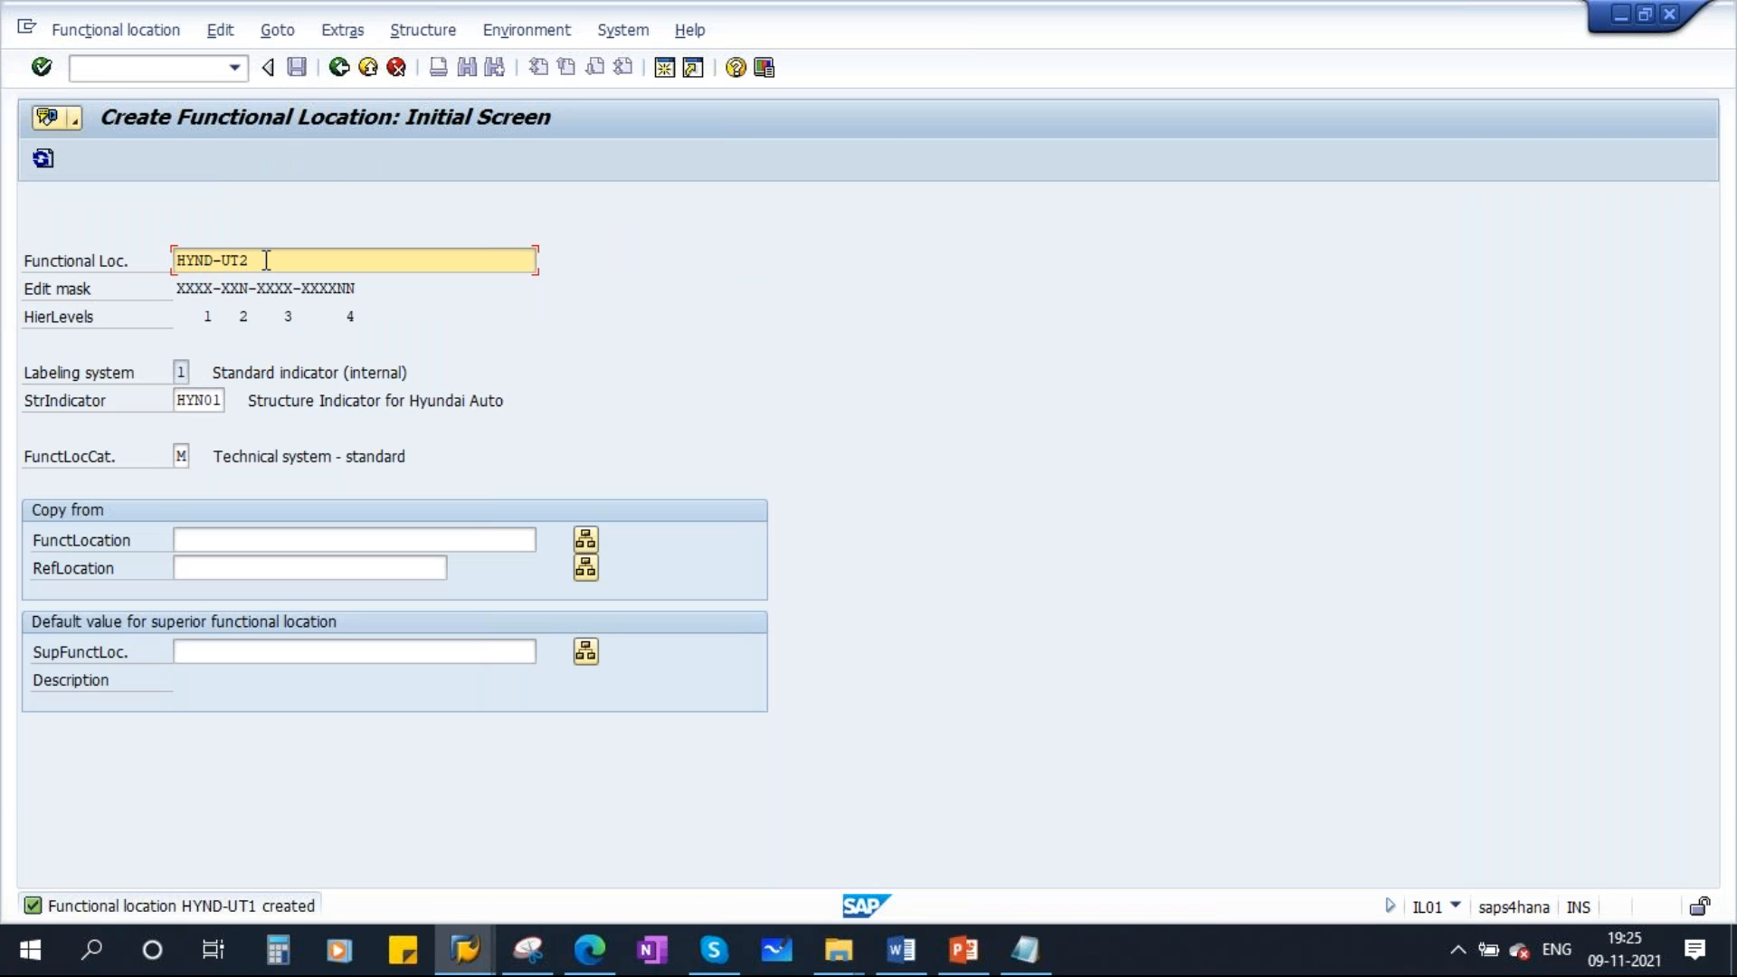
key(Return)
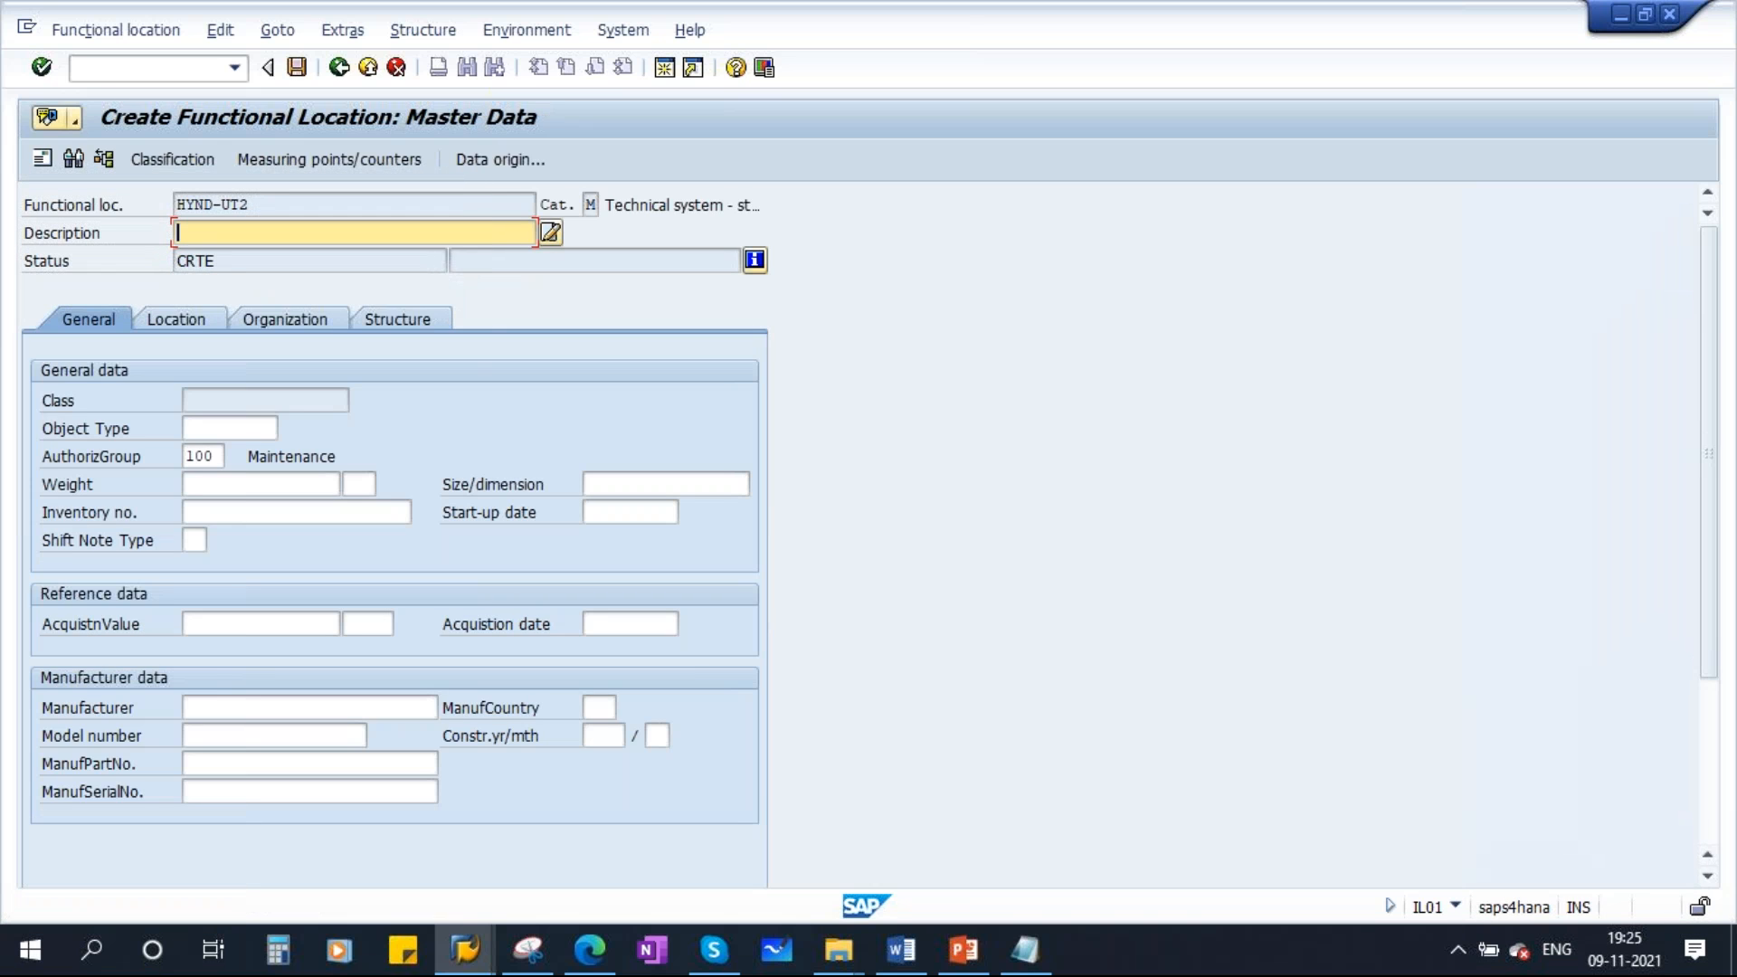
Set the description of HYND-UT2 to UNIT II in capitals and open its location data
text(Unit2)
key(ctrl+a)
click(228, 237)
key(BackSpace)
key(BackSpace)
key(BackSpace)
key(BackSpace)
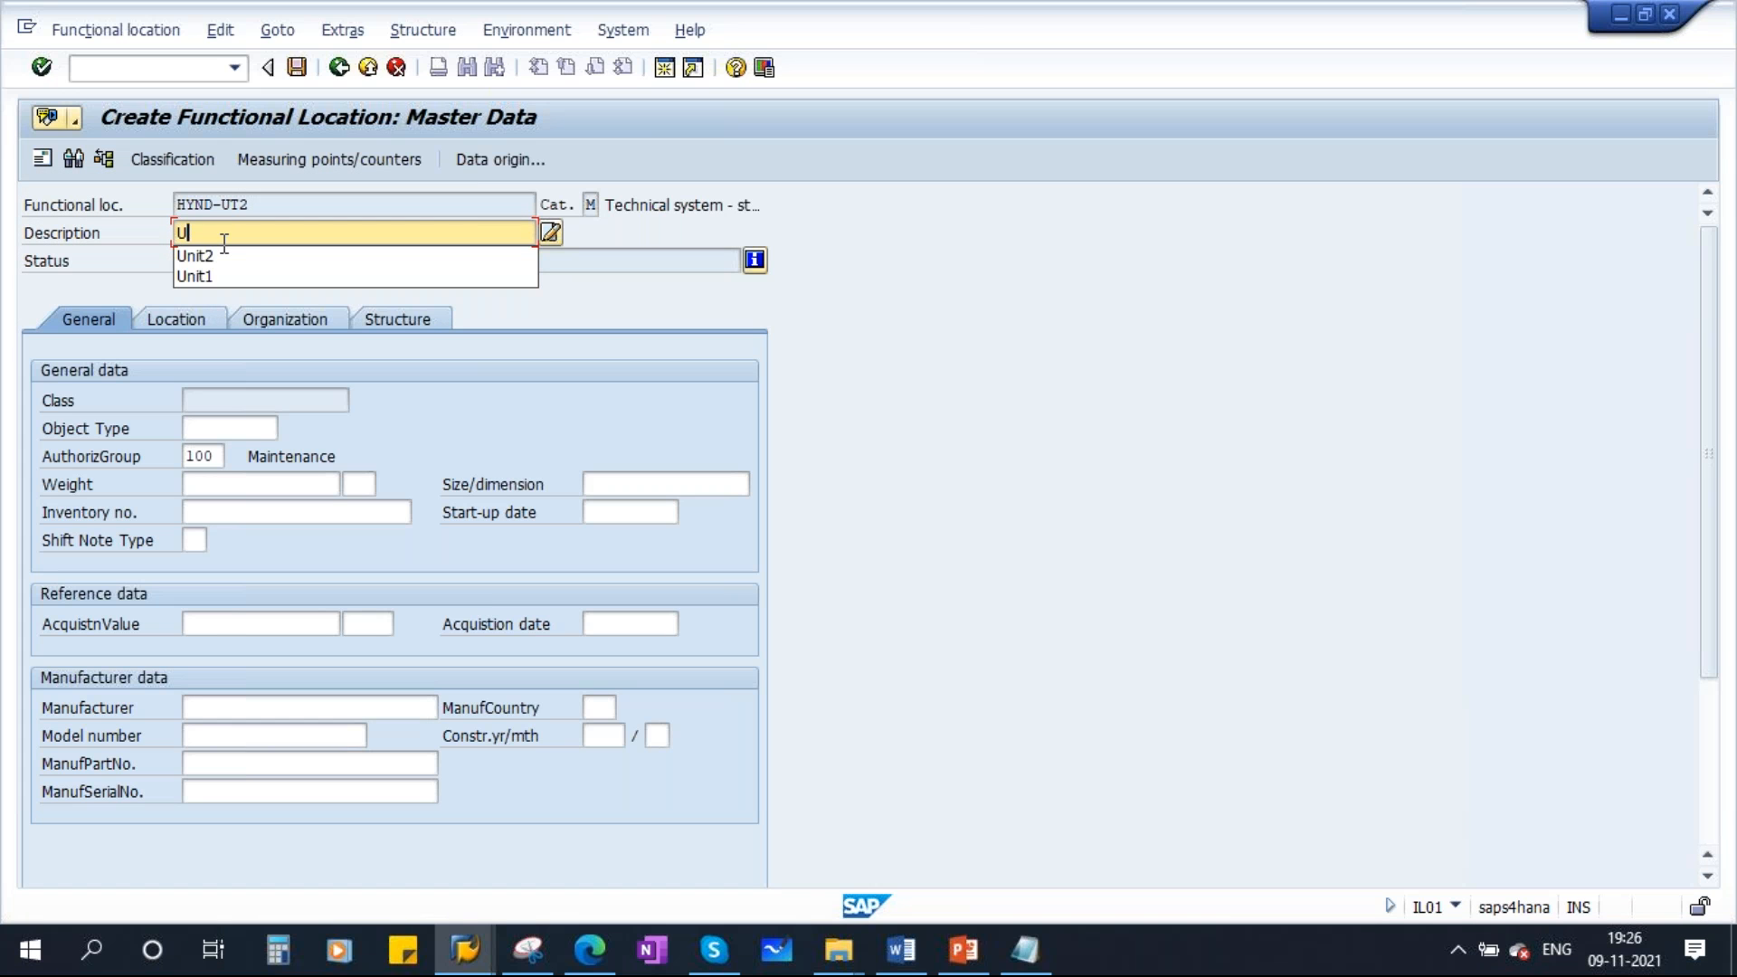
key(Caps_Lock)
text(UNIT)
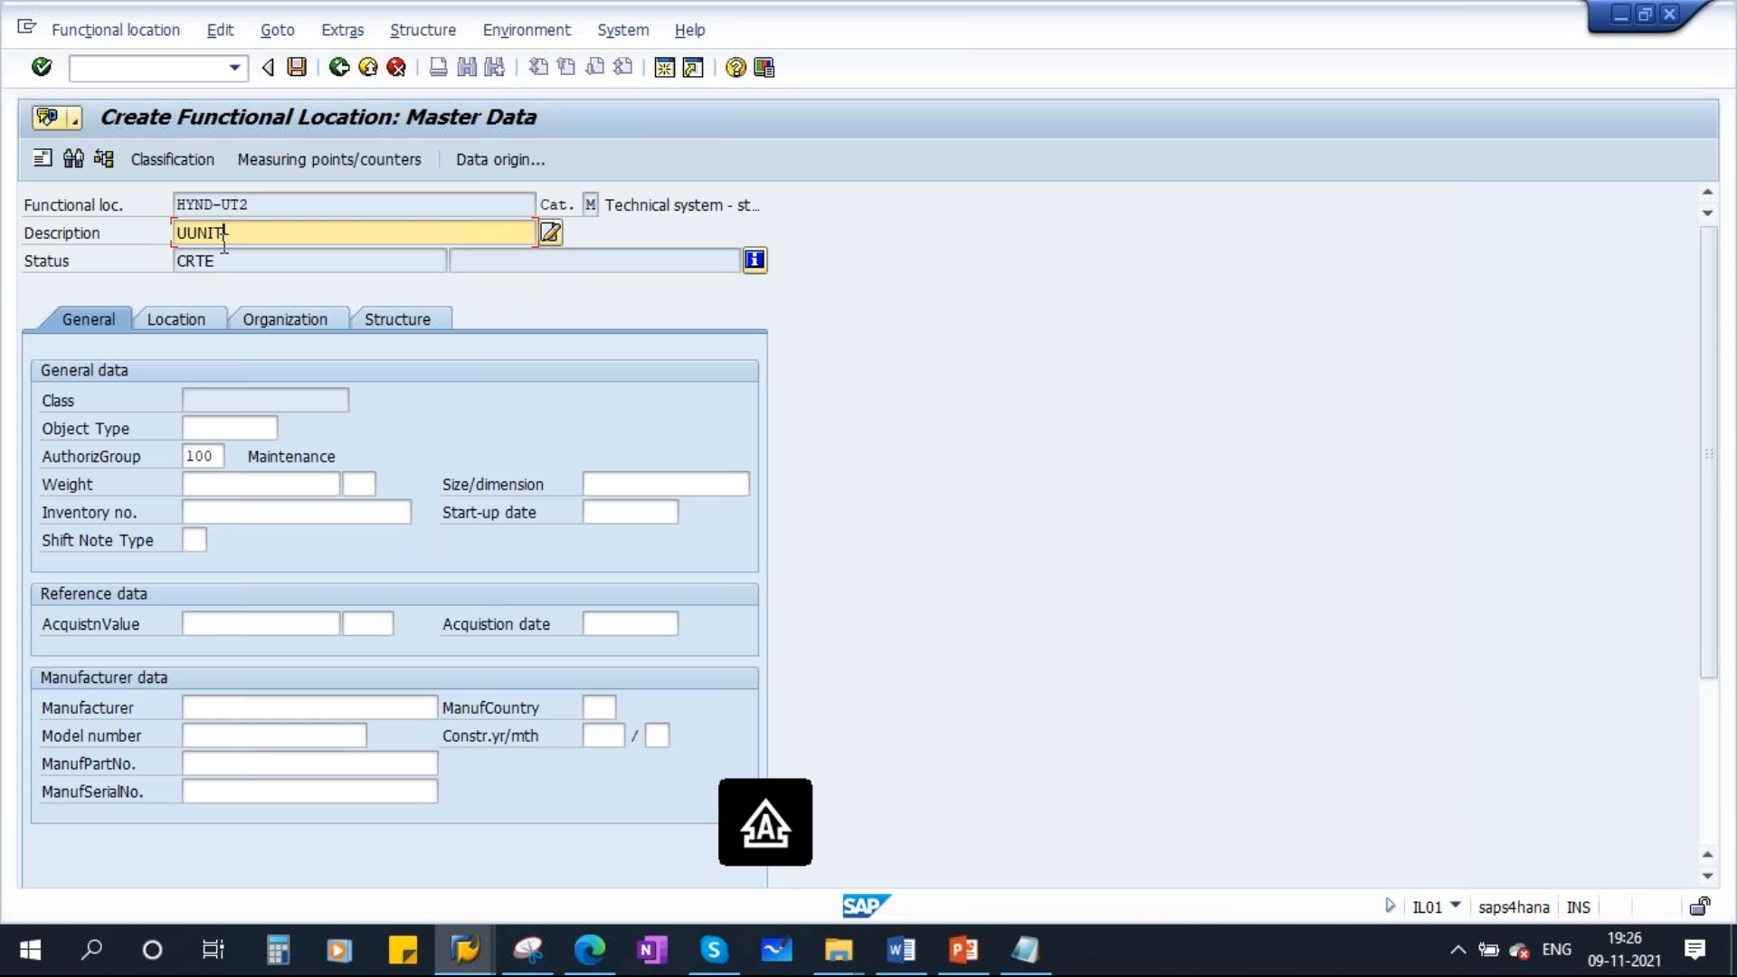
key(BackSpace)
key(BackSpace)
key(BackSpace)
key(BackSpace)
text(NIT )
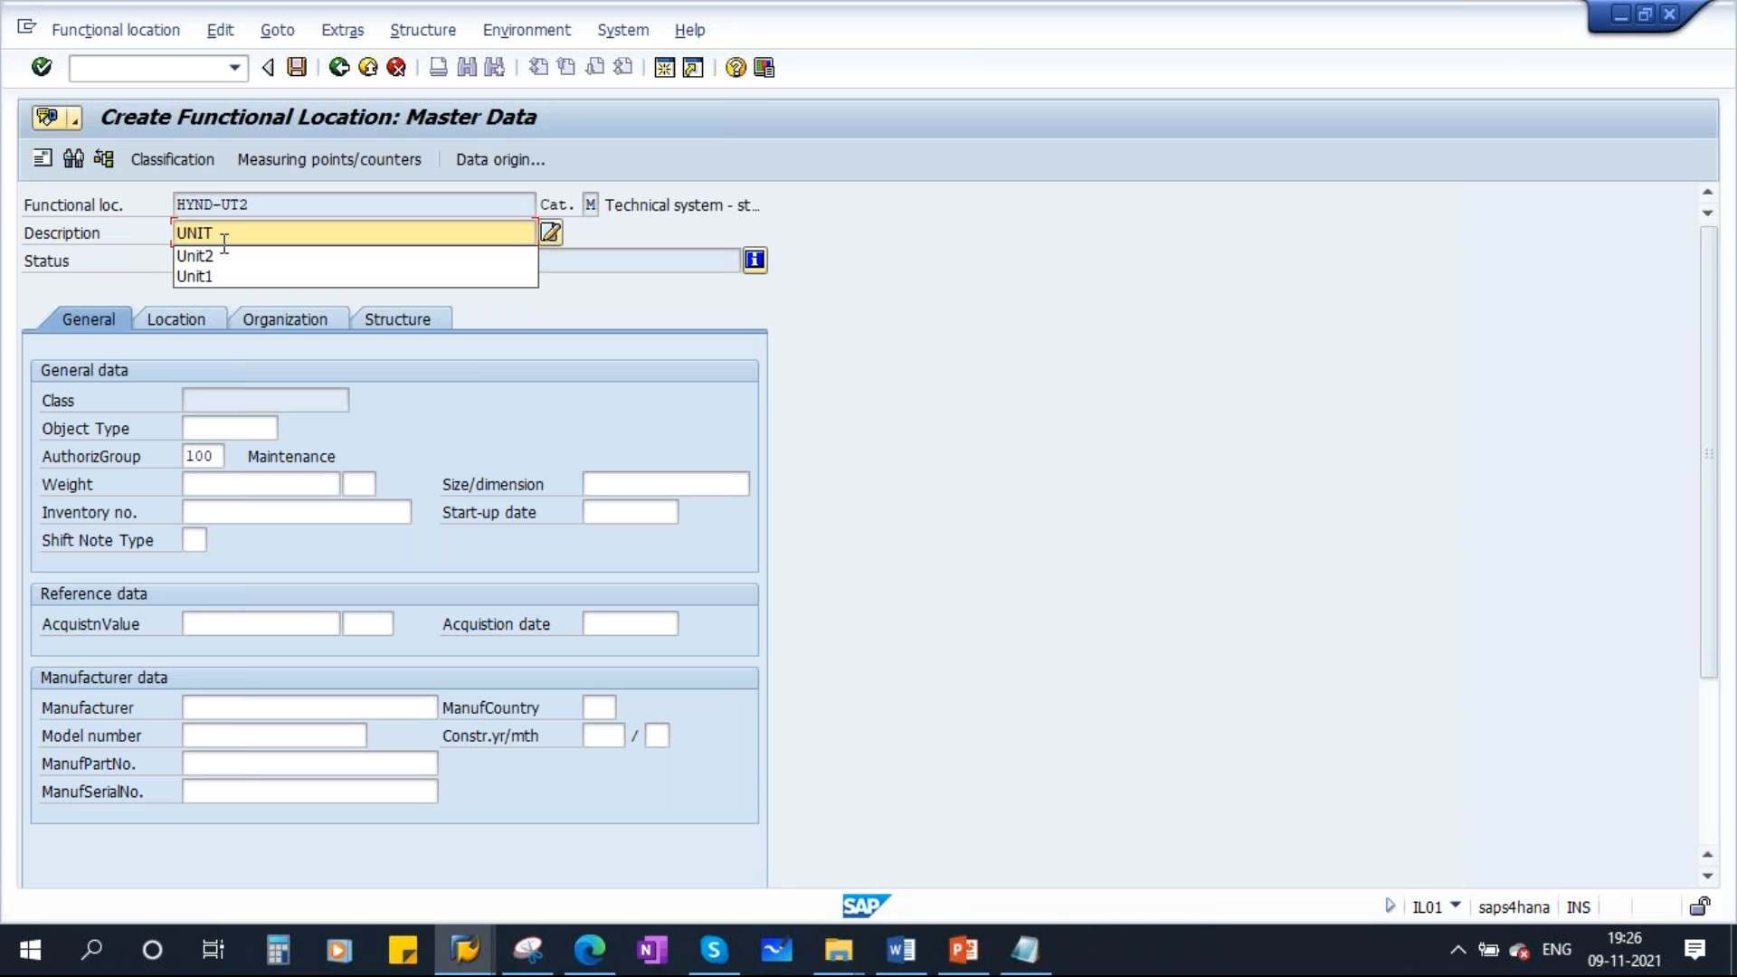
text(2)
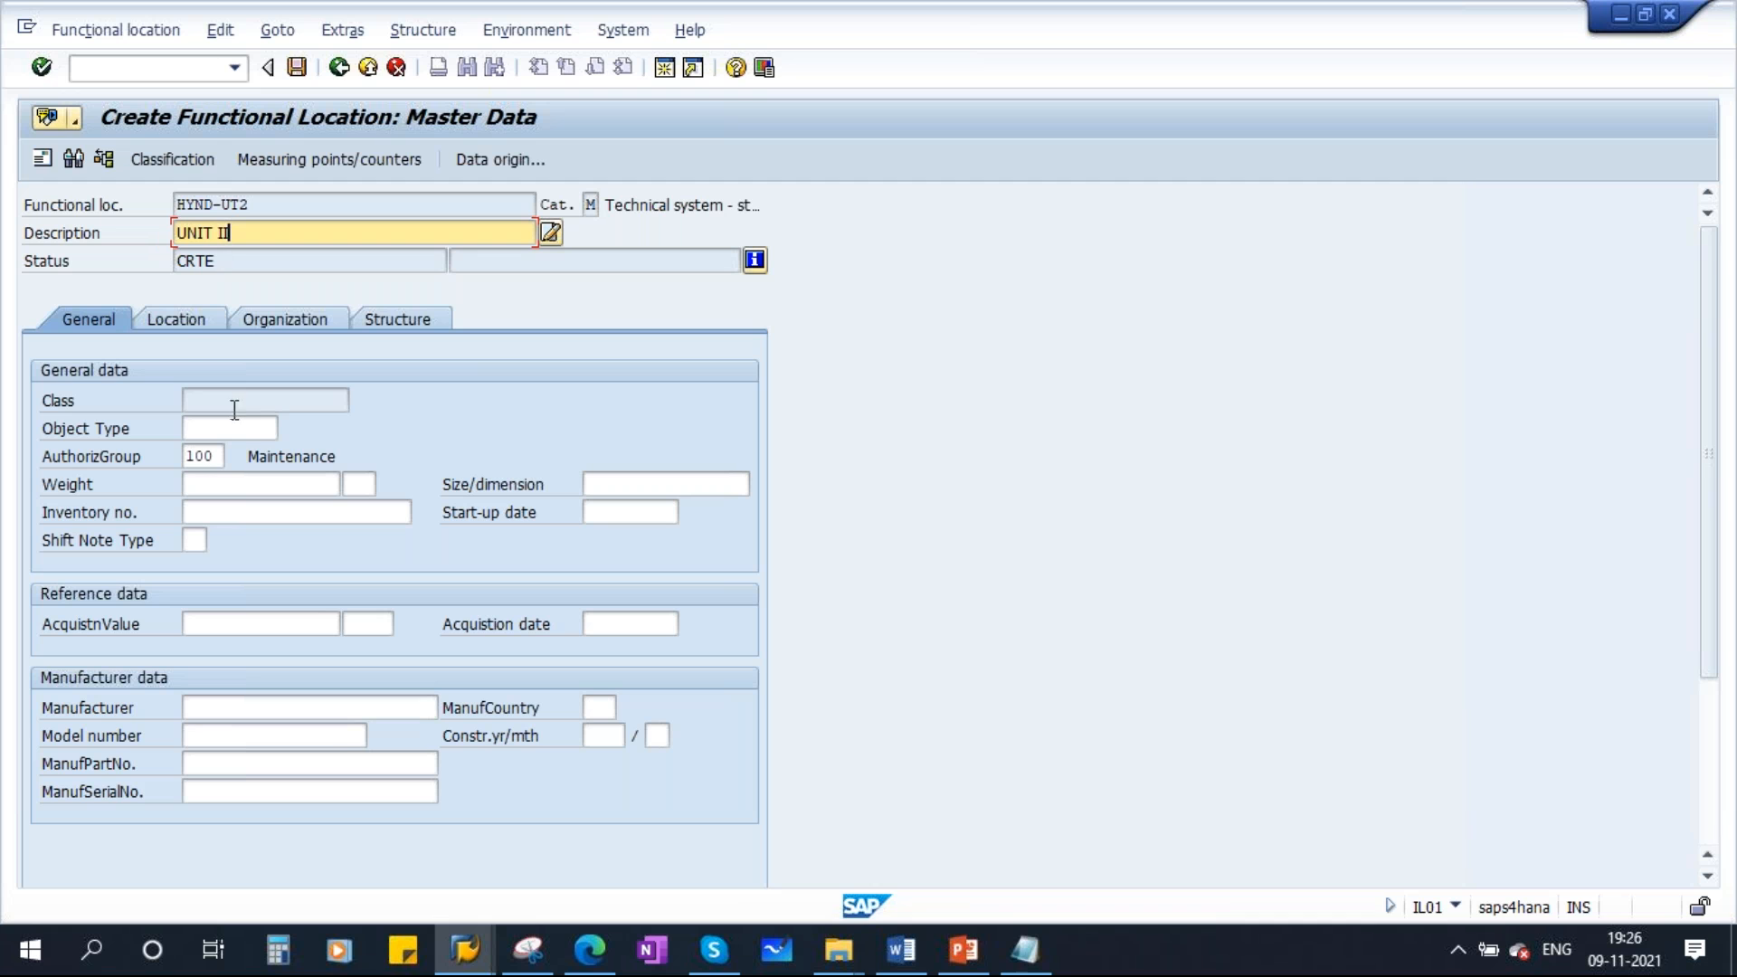
click(183, 317)
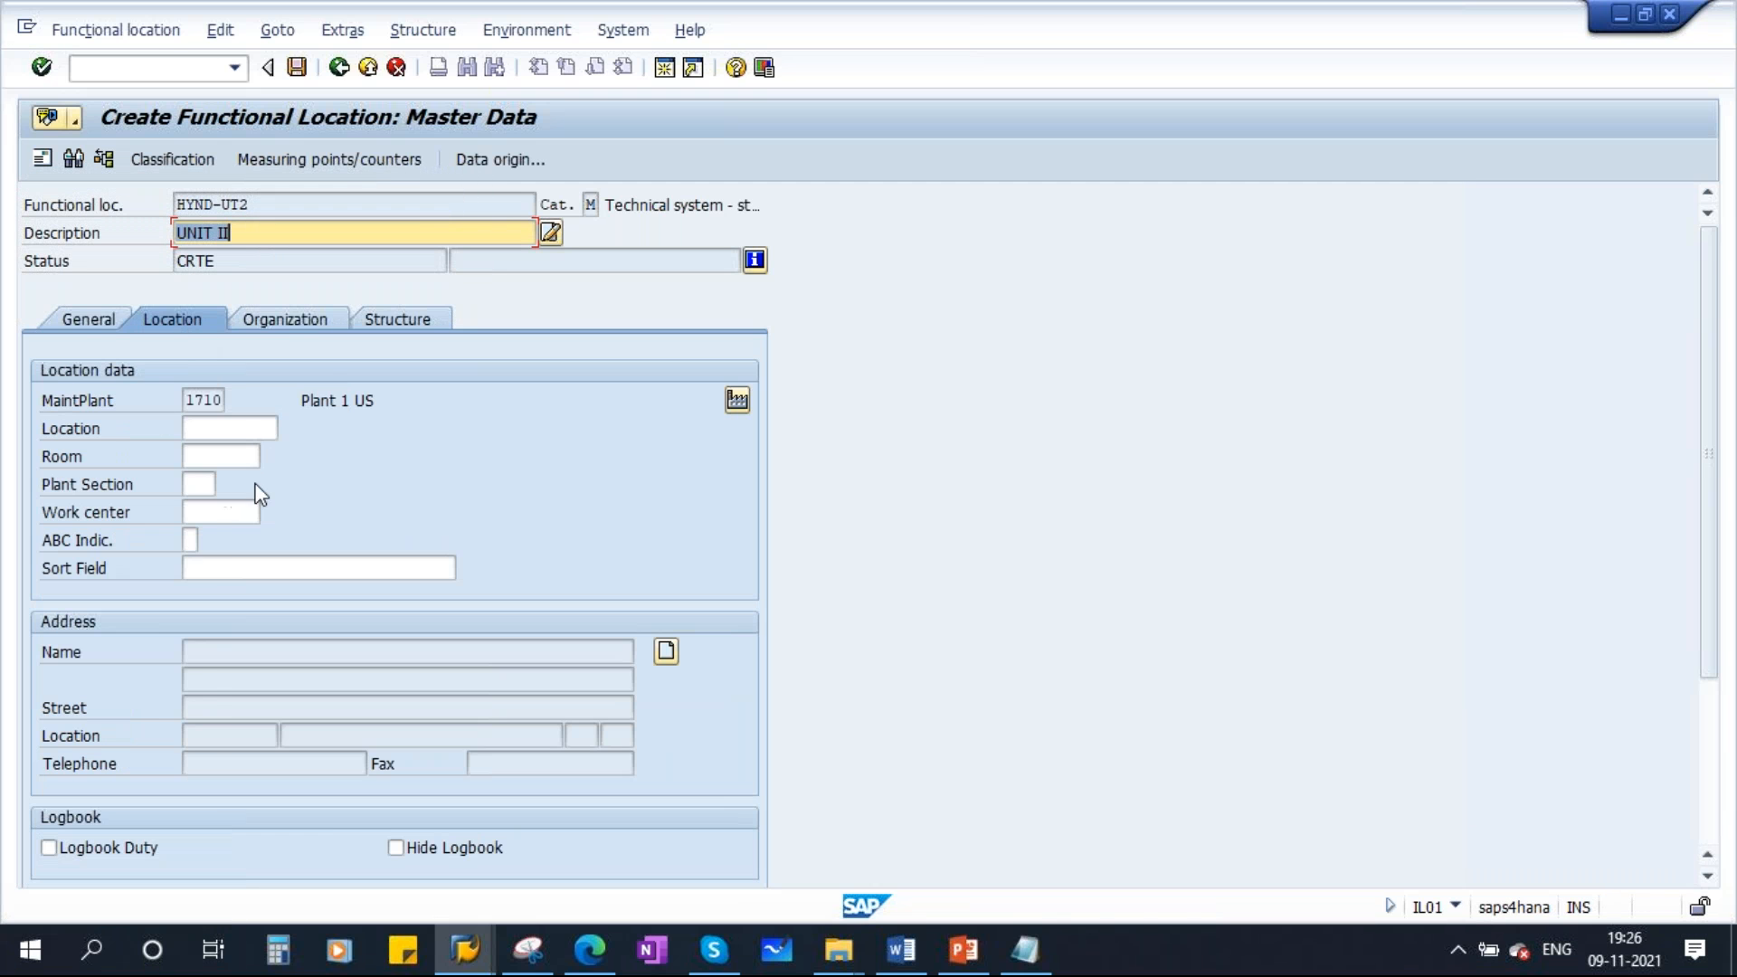
Review the organization and structure data of HYND-UT2 and save the functional location
click(294, 318)
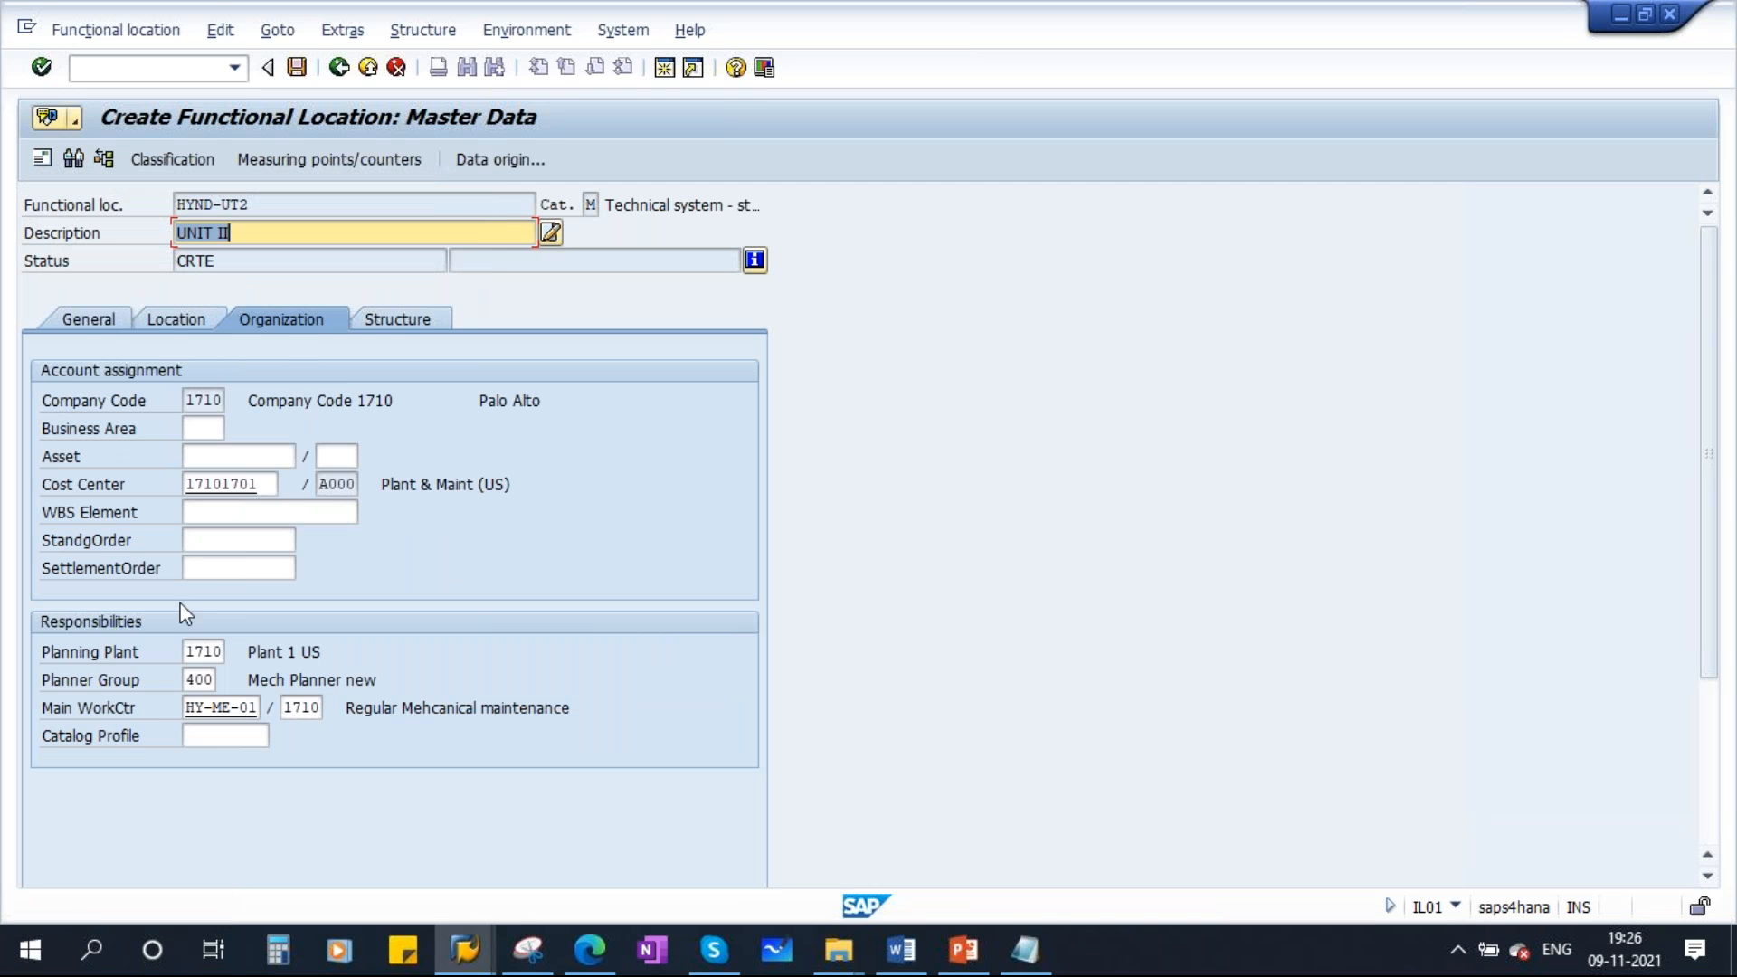
click(394, 321)
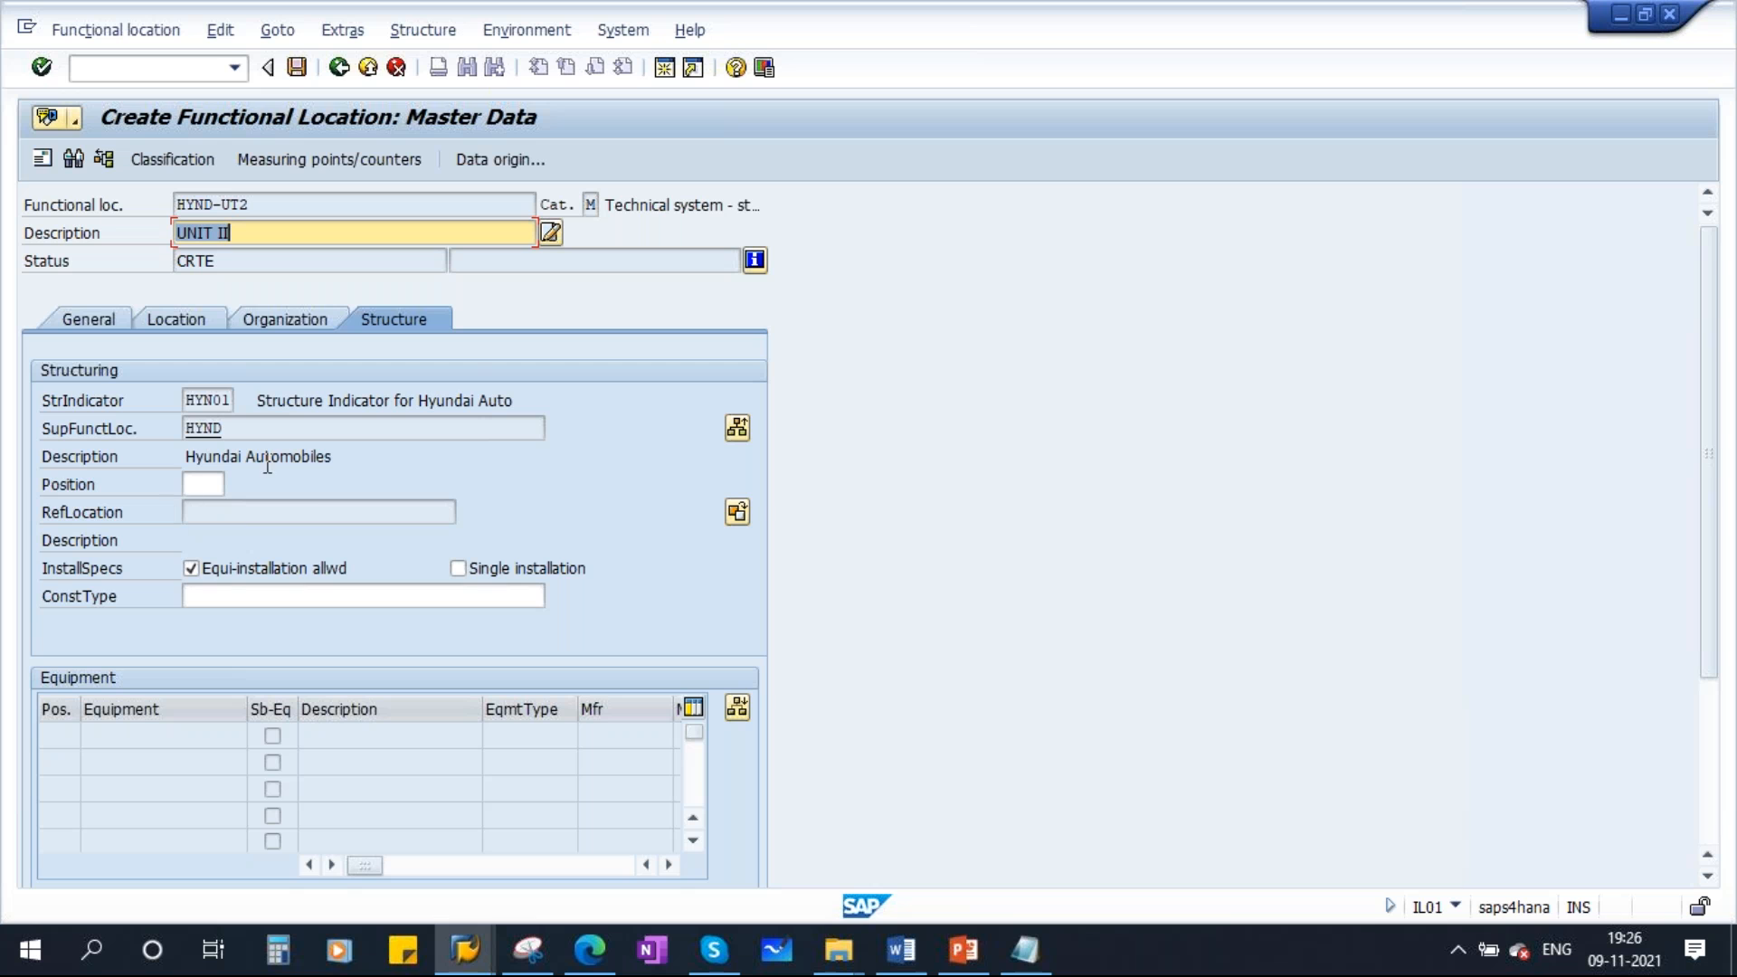
click(296, 72)
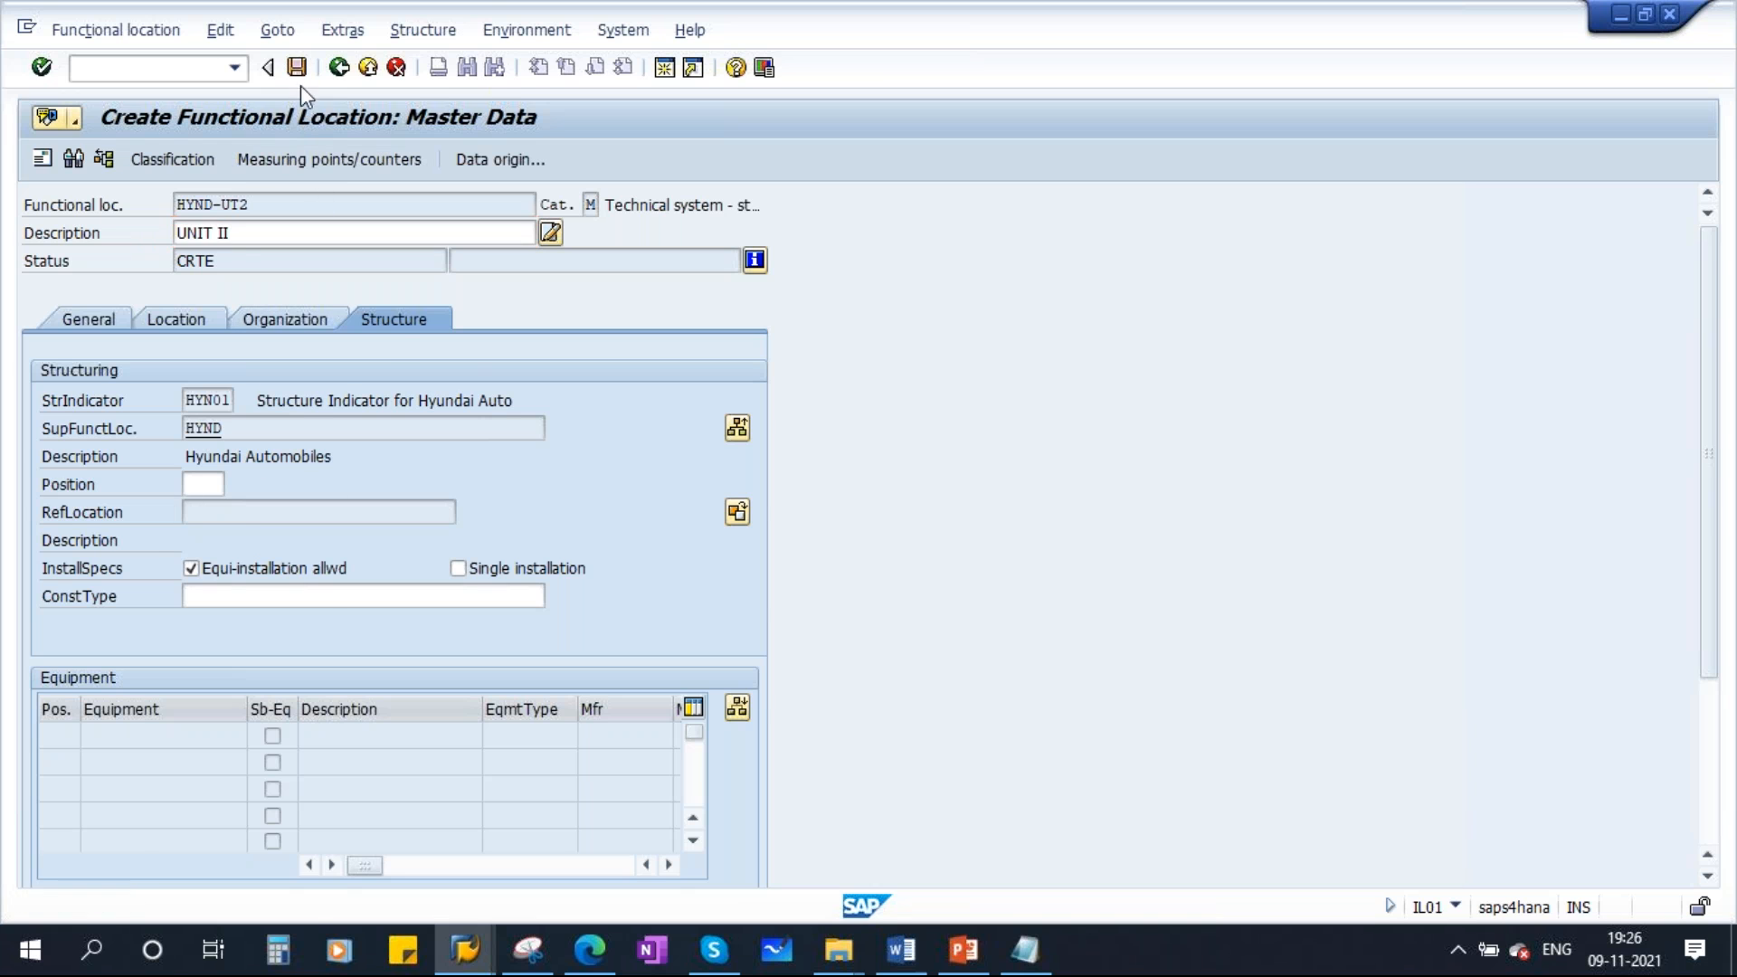
Start creating third-level functional location HYND-UT1-PROD with structure indicator HYN01 and open its master data
click(268, 261)
key(BackSpace)
text(1-)
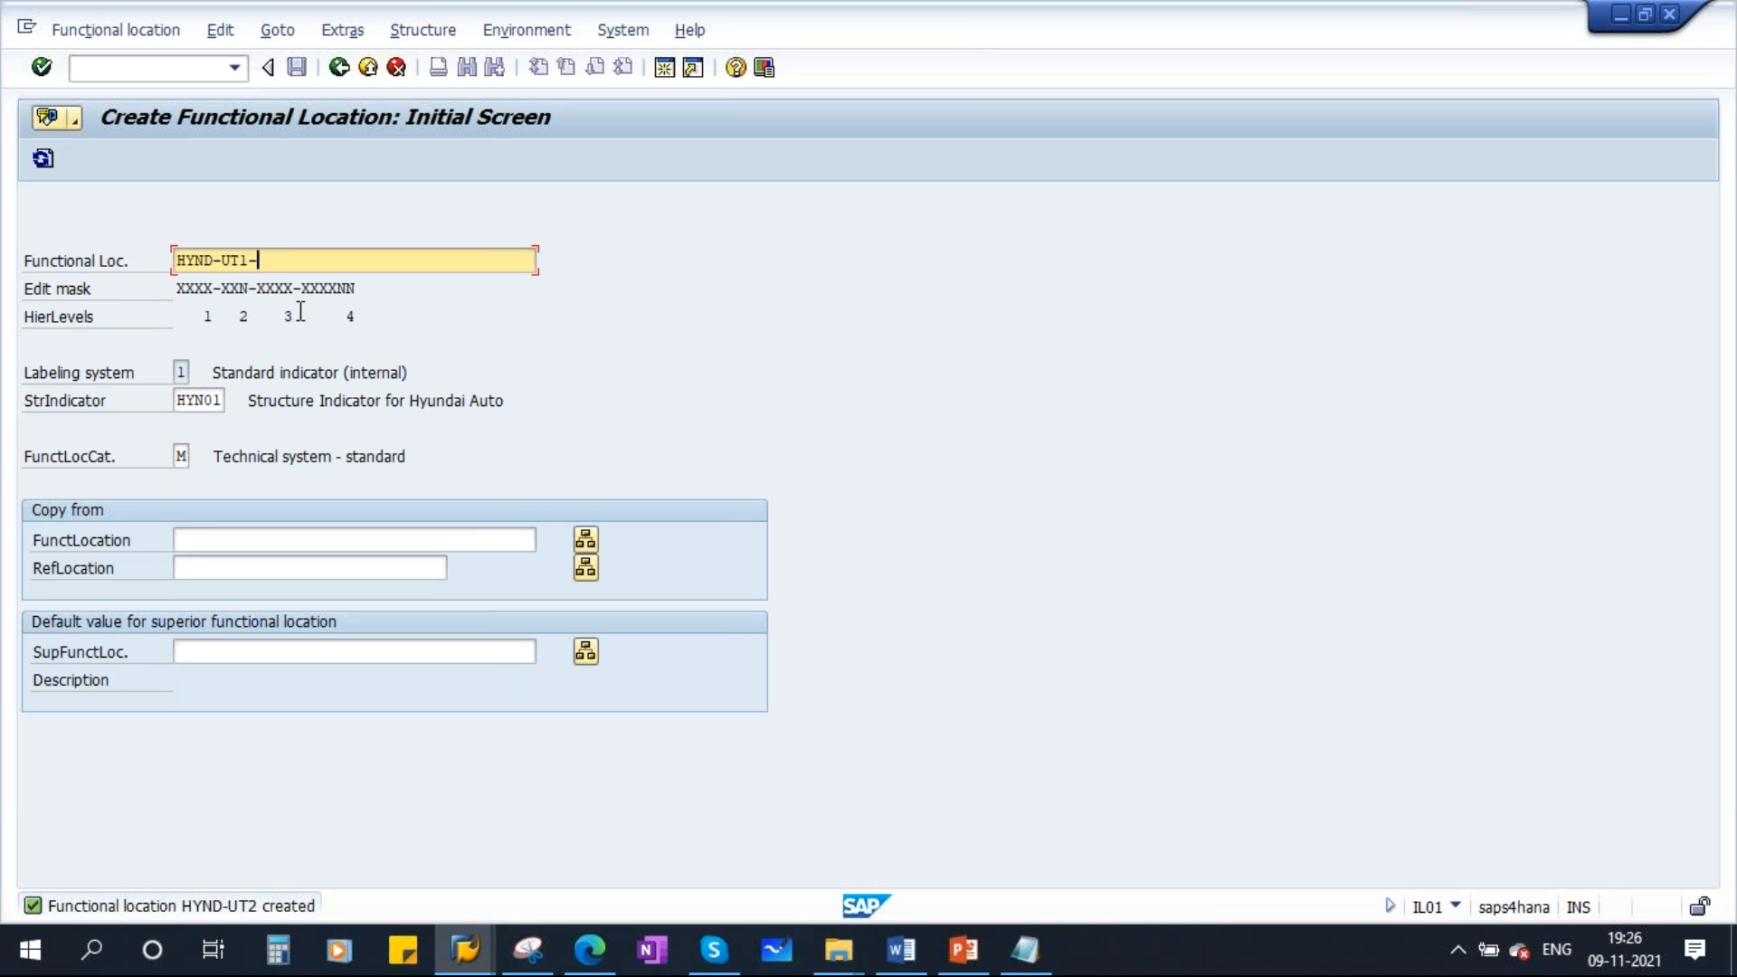
text(PROD)
key(Return)
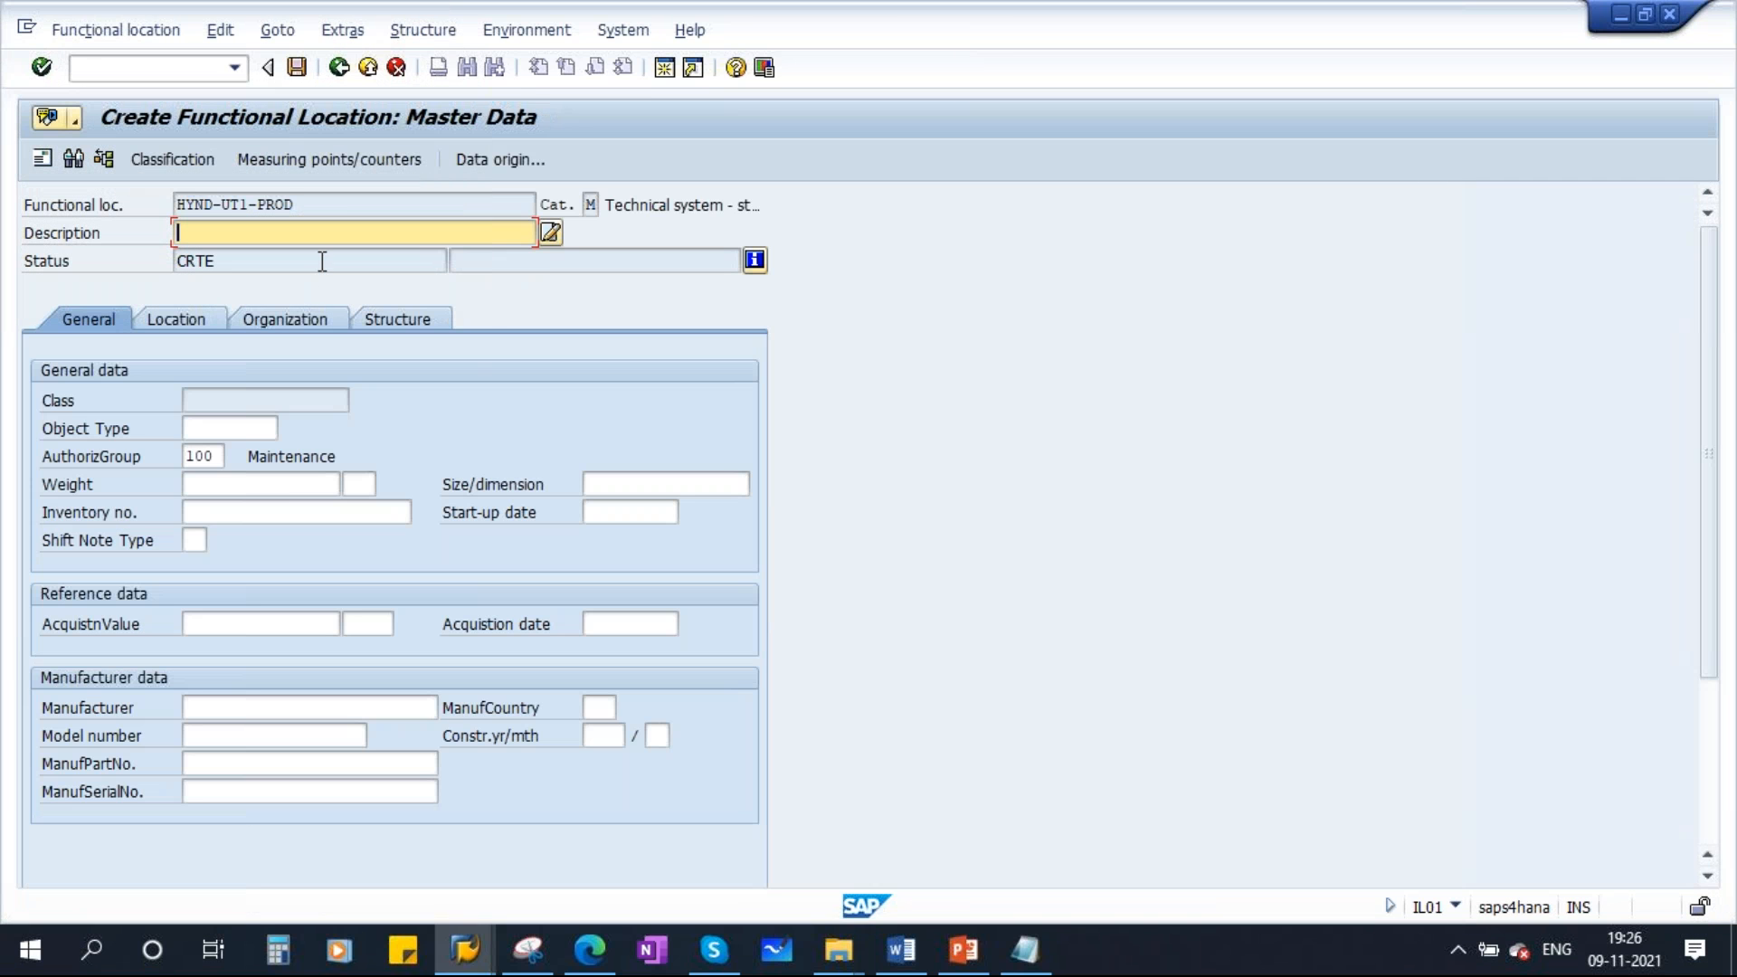
Set the description of HYND-UT1-PROD to Department of Production and its acquisition date to 09.11.2021
text(Department )
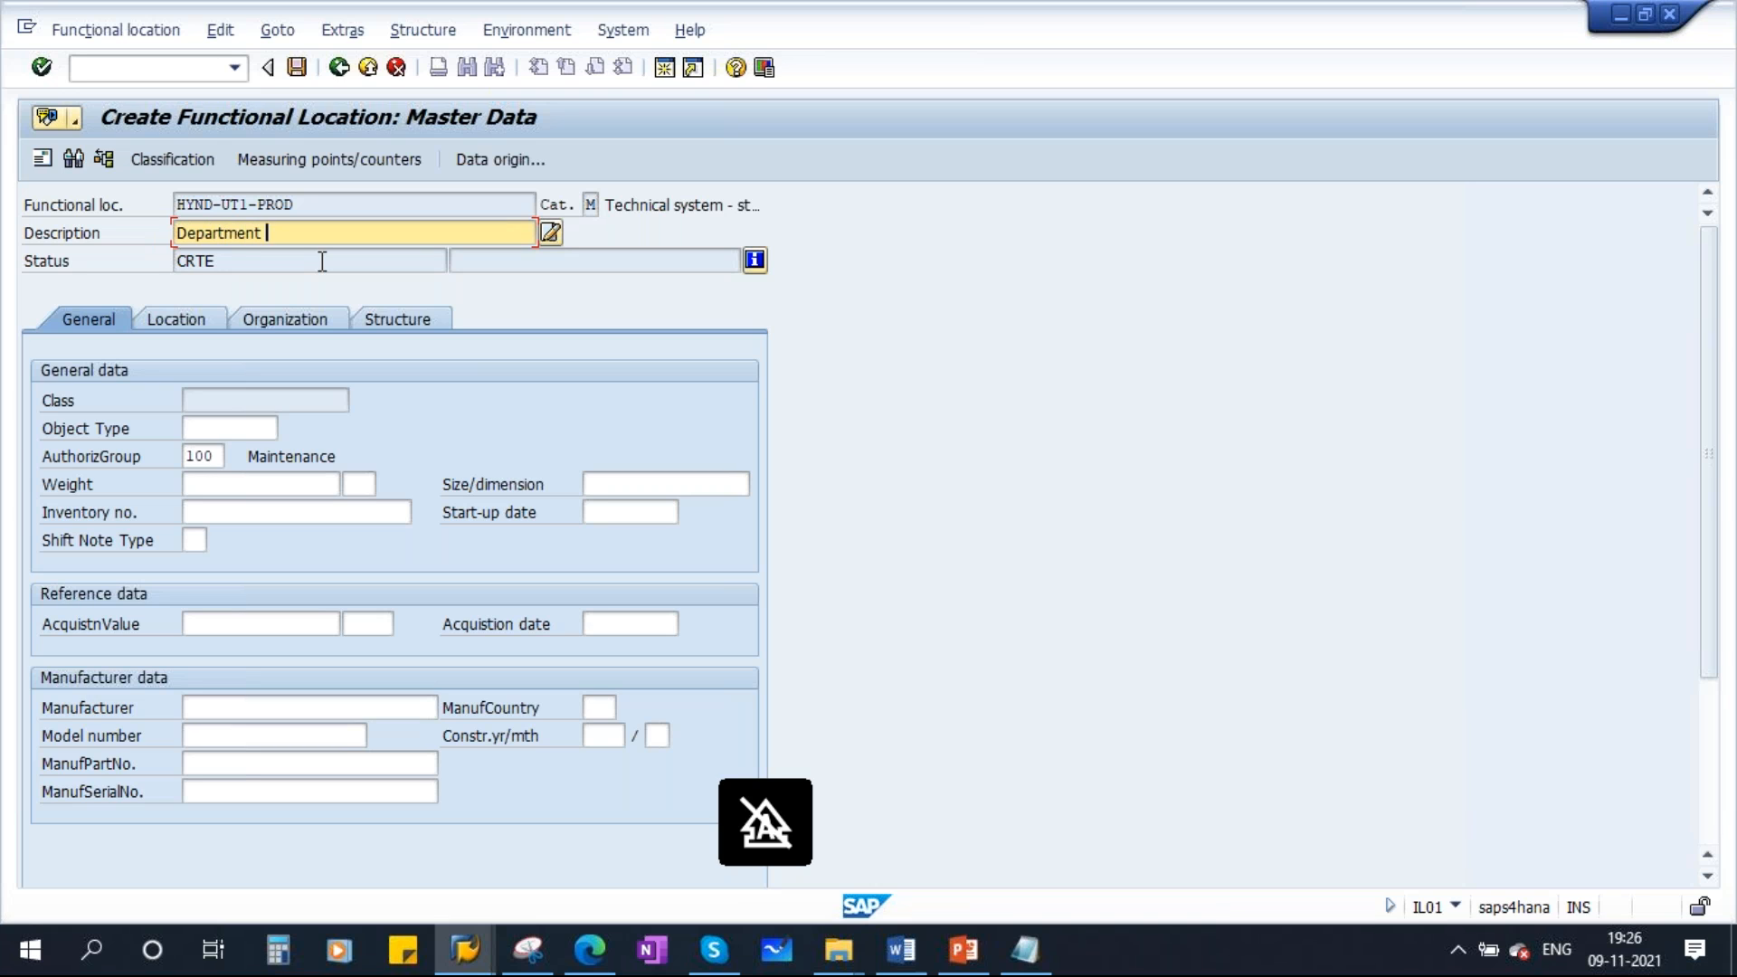
text(of Production)
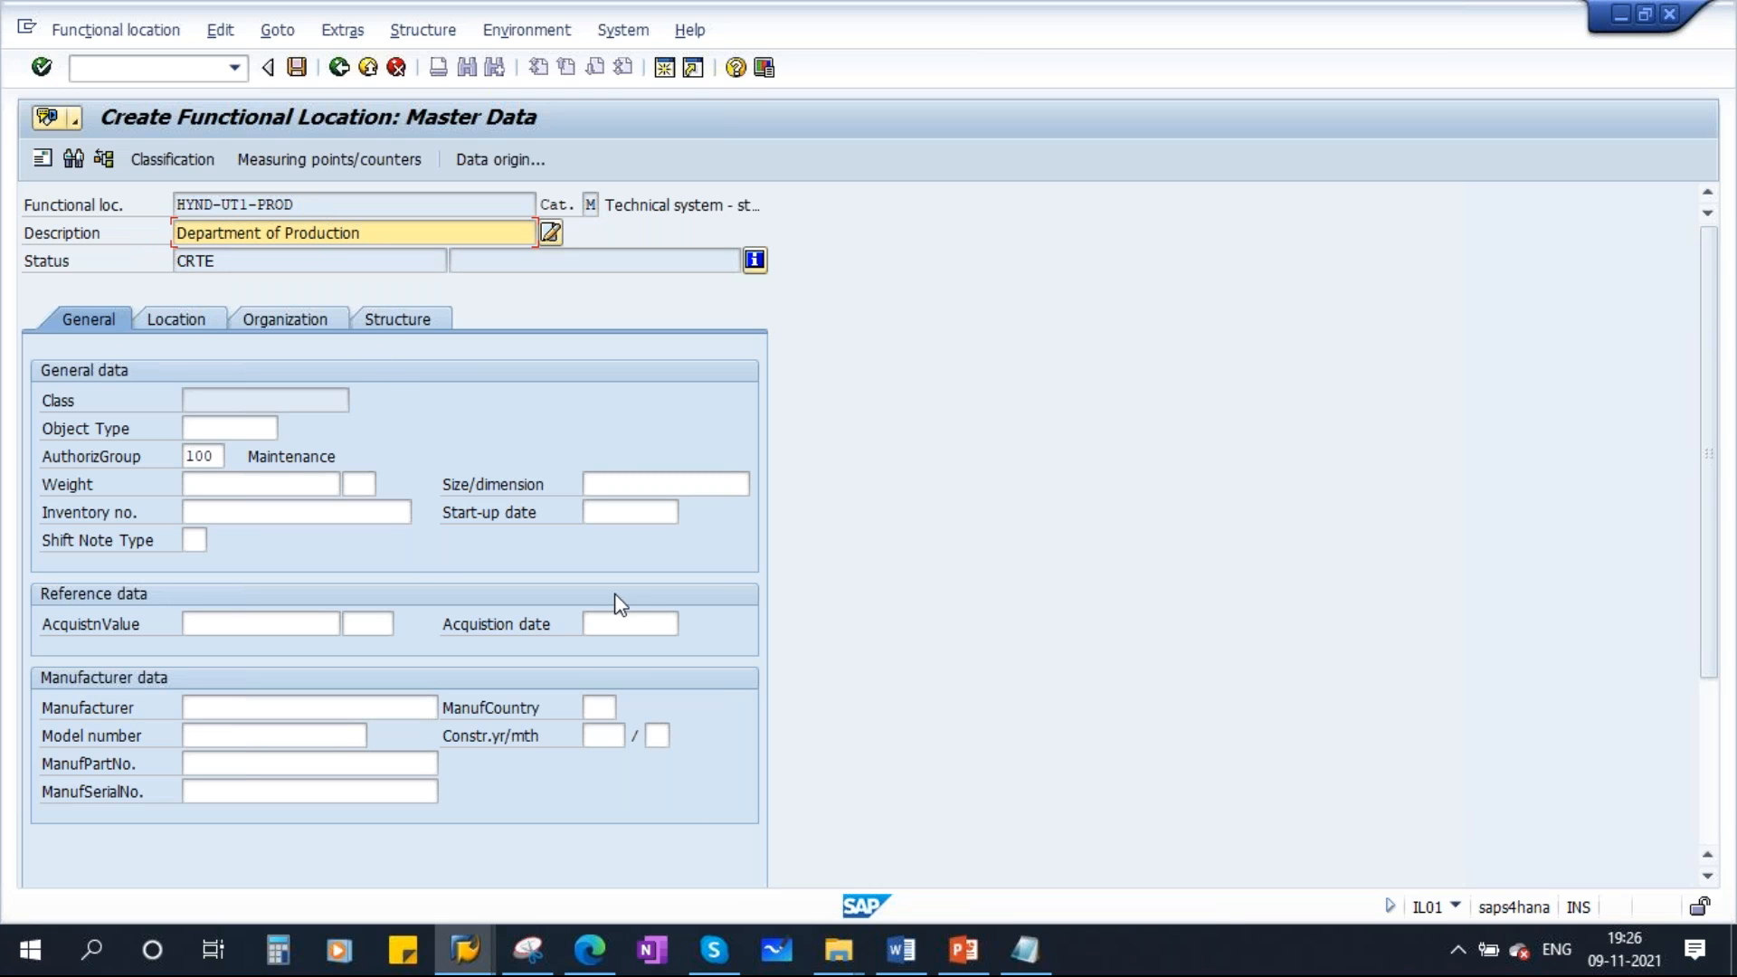
click(615, 623)
click(644, 649)
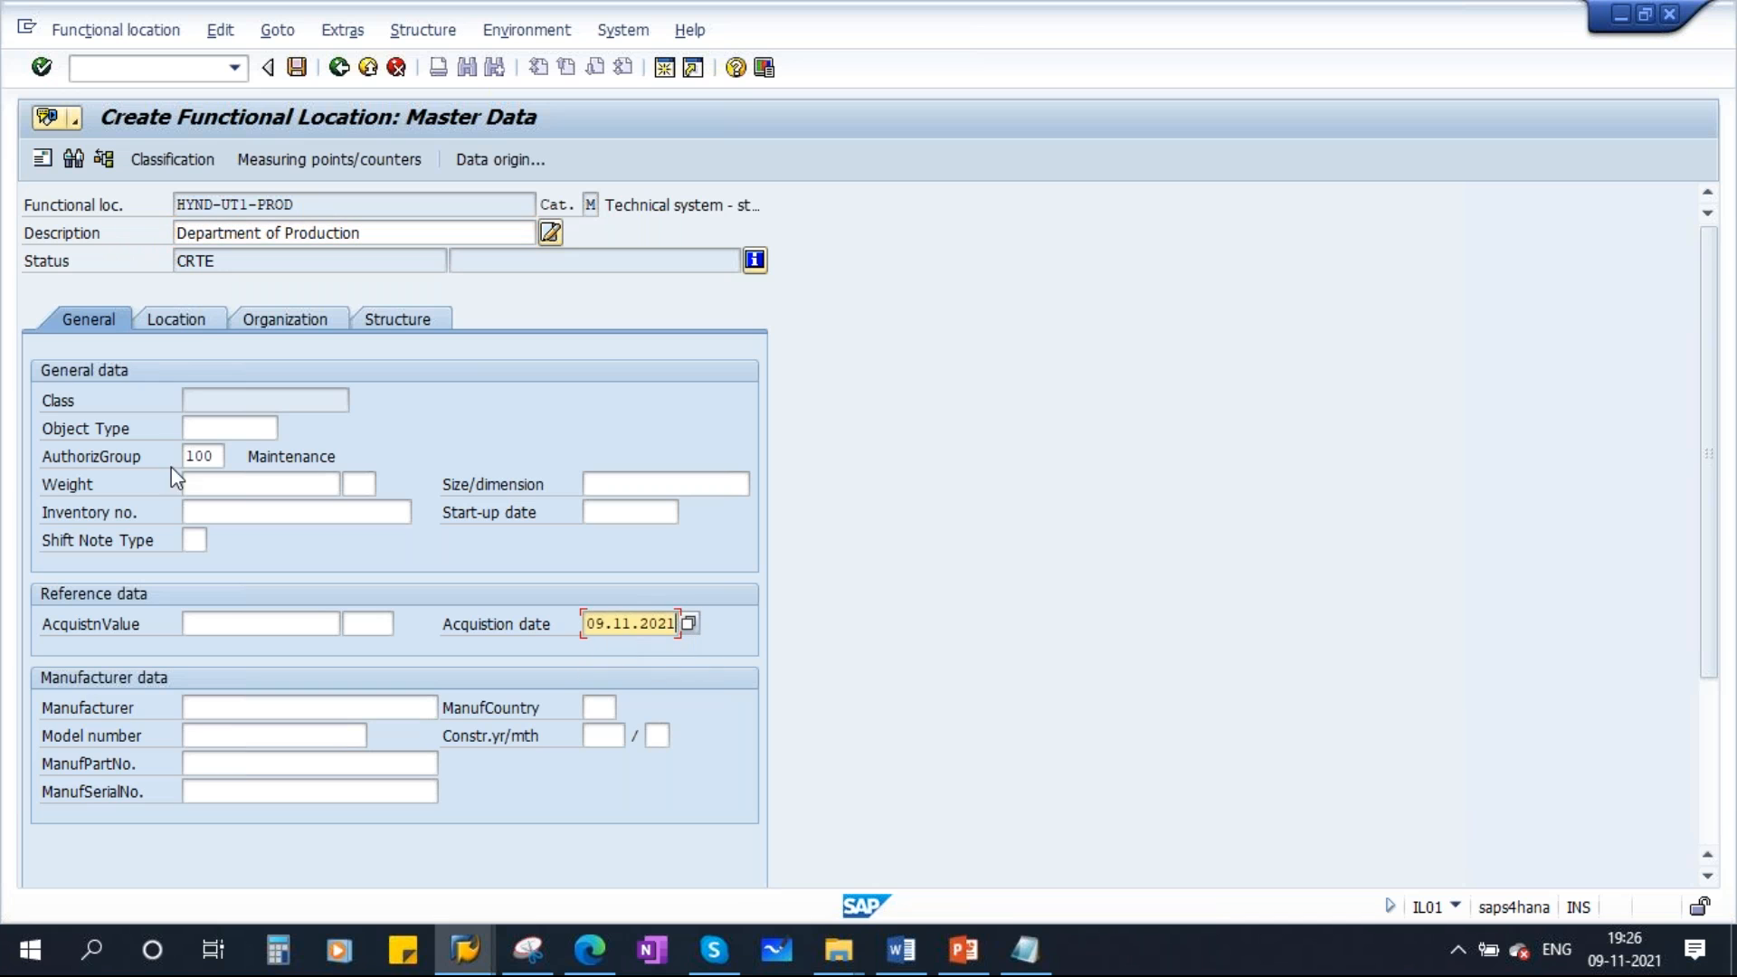
Compare the HYND-UT1-PROD label with the superior location in its structure data and save the functional location
click(190, 320)
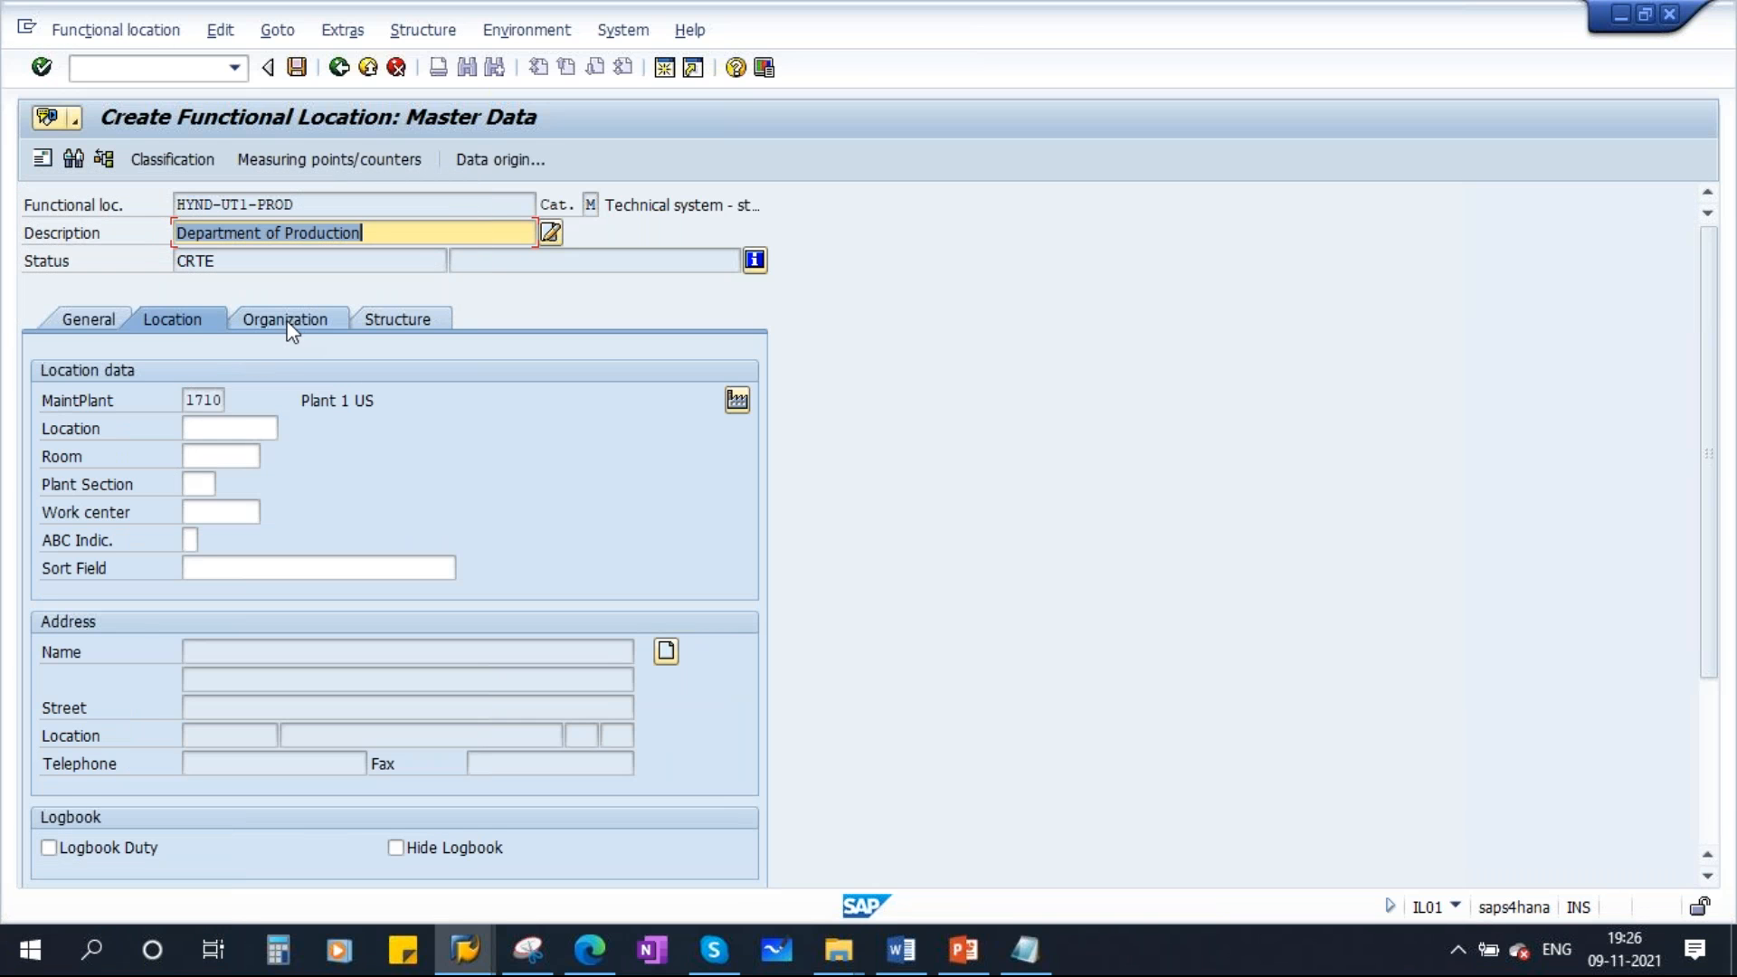
click(304, 322)
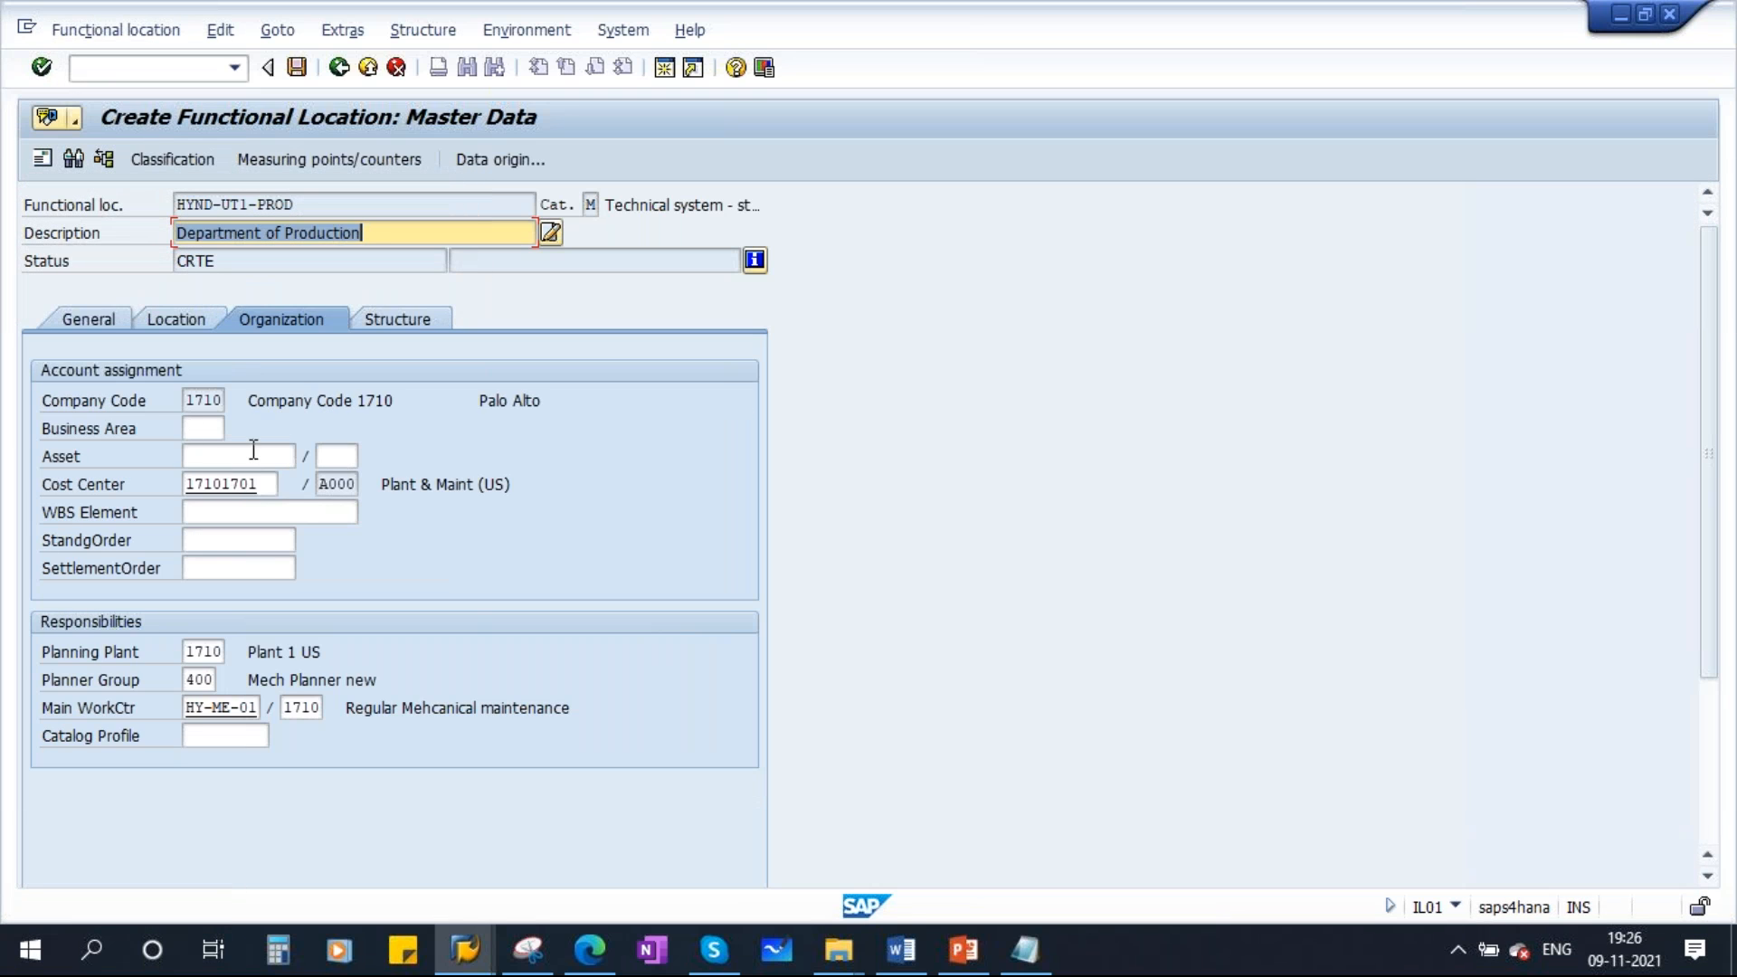
click(405, 321)
drag(303, 207, 172, 207)
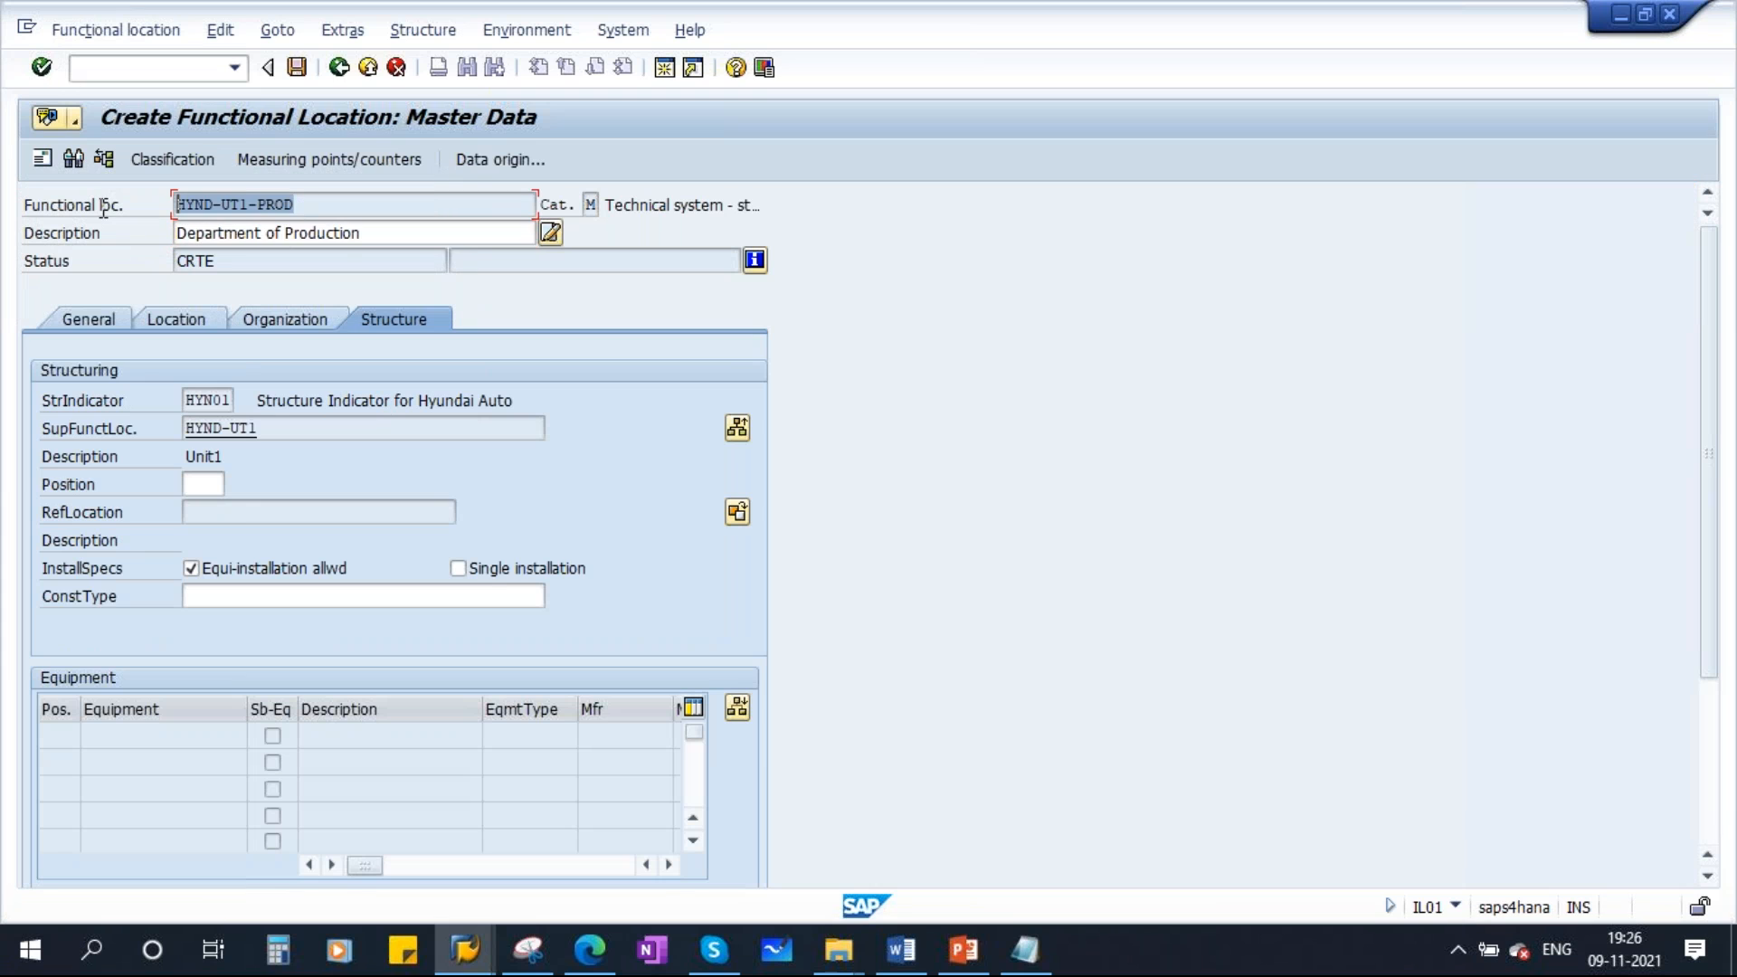
drag(262, 427, 176, 431)
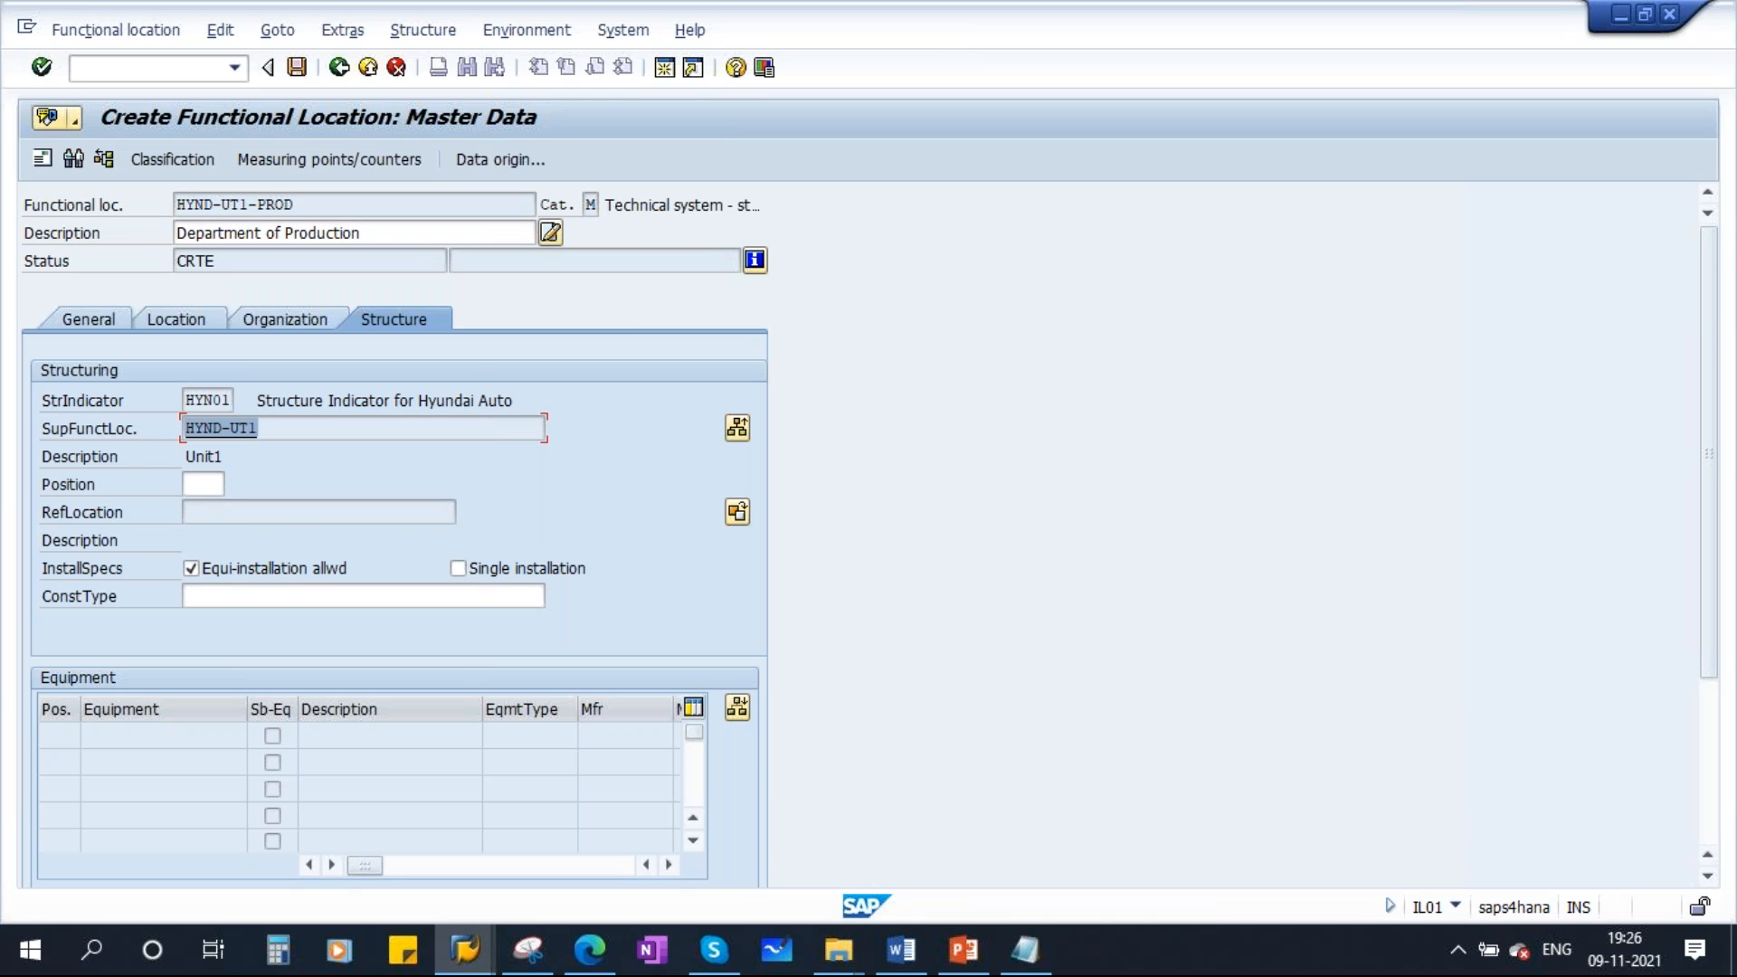
click(296, 67)
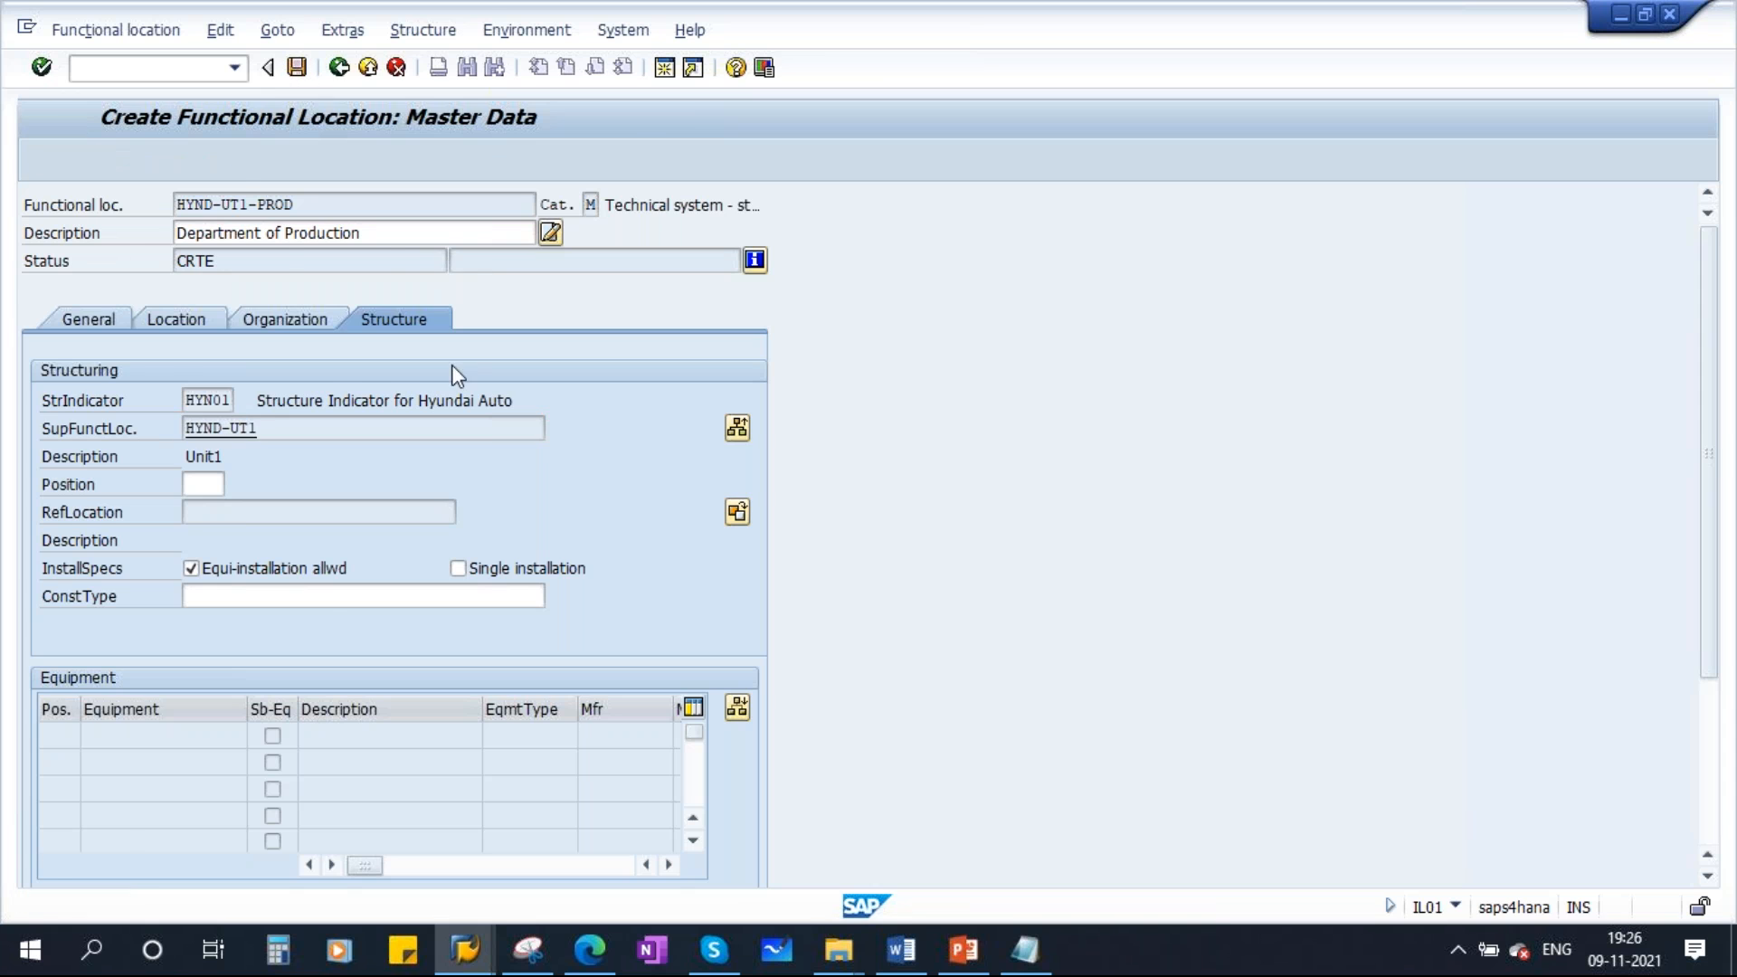
Start creating functional location HYND-UT1-UTLY with structure indicator HYN01 and open its master data
click(316, 253)
key(BackSpace)
key(BackSpace)
key(BackSpace)
key(BackSpace)
key(Caps_Lock)
text(UTLY)
key(Return)
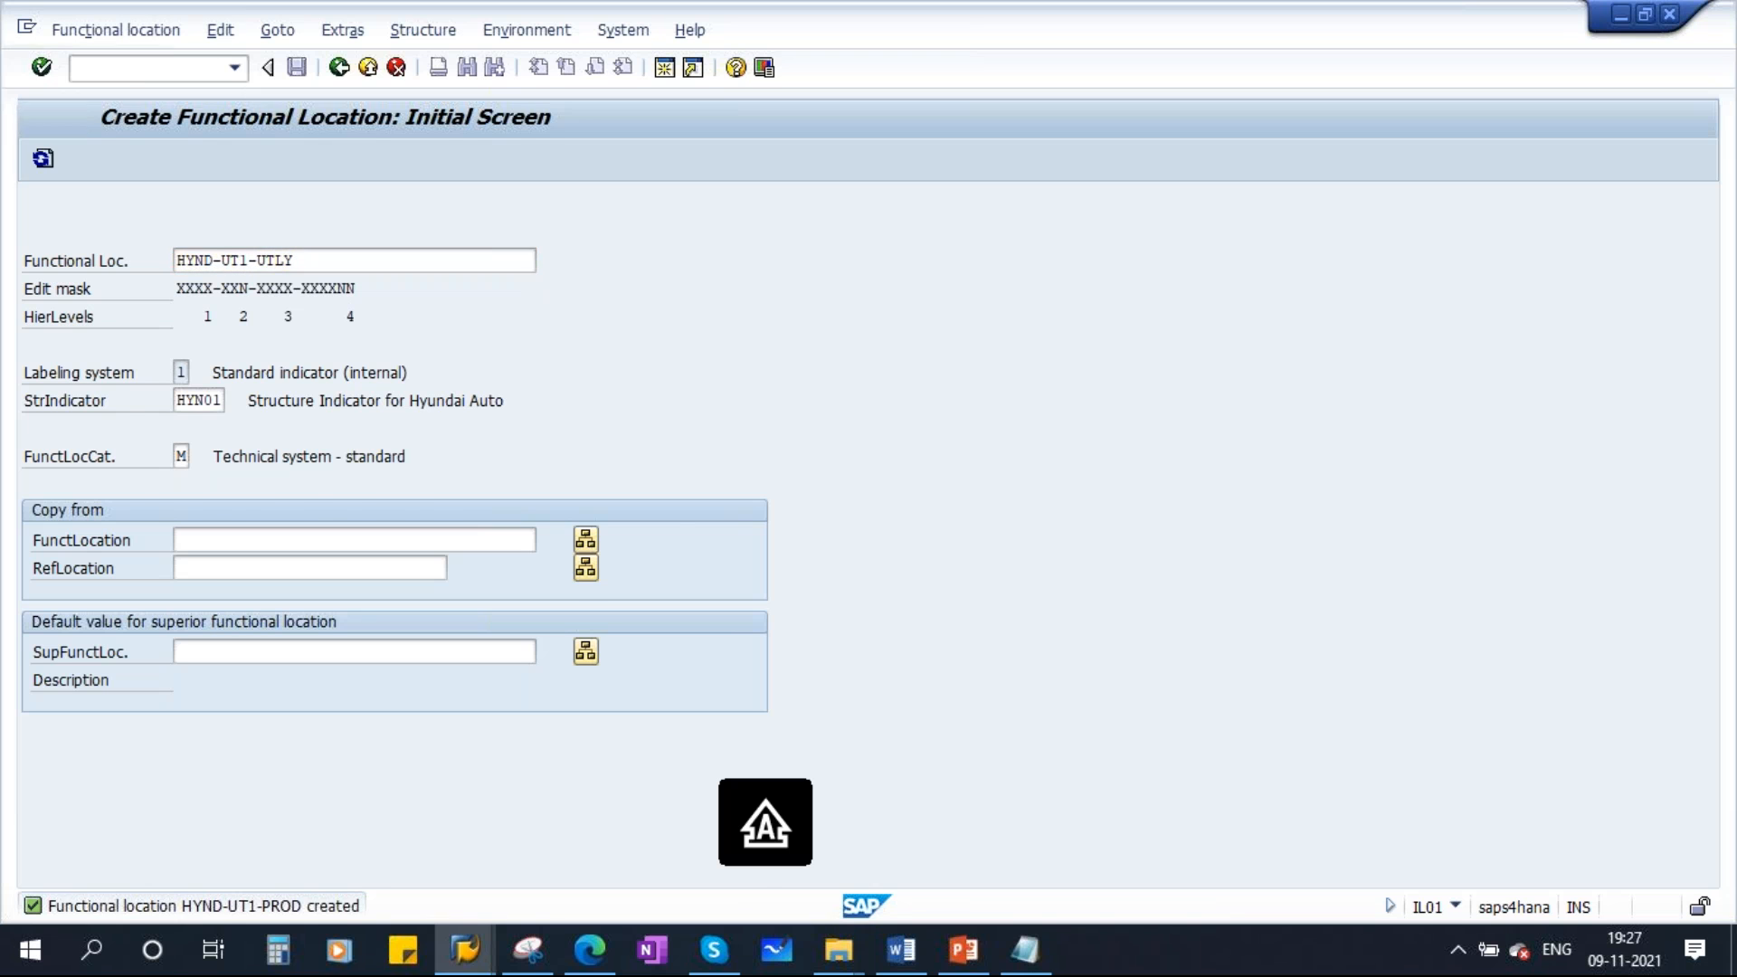
Set the description of HYND-UT1-UTLY to Department of Utility
text(D)
key(Caps_Lock)
text(epar)
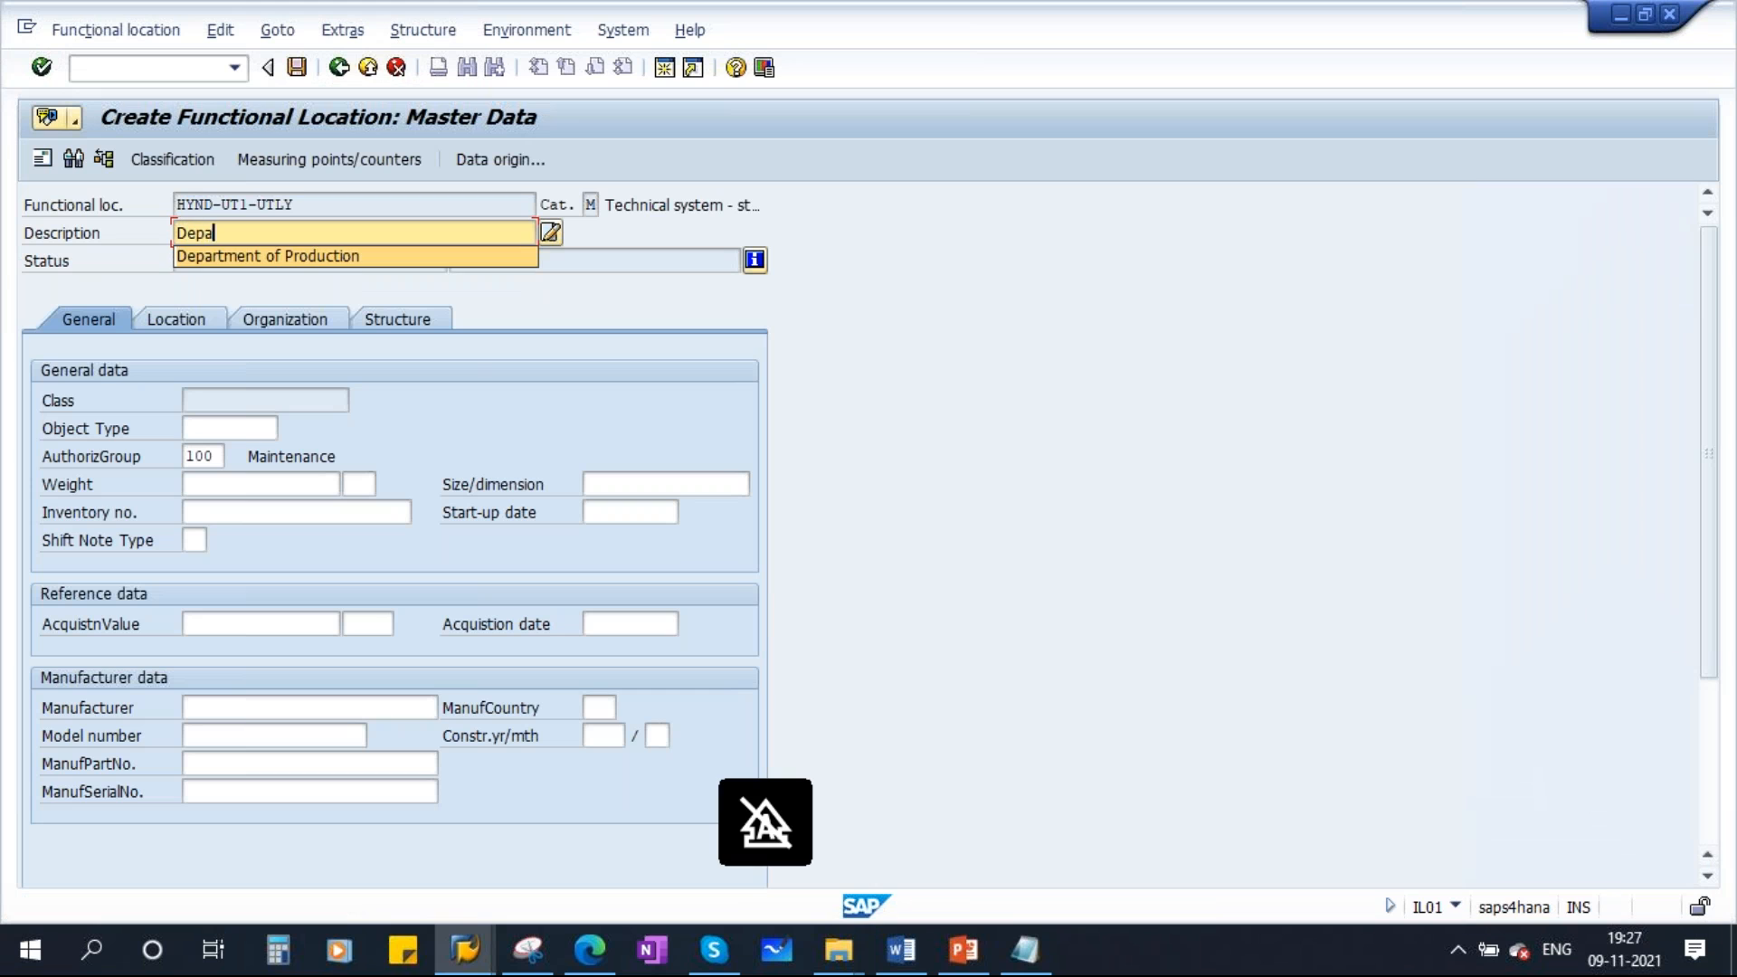
key(Return)
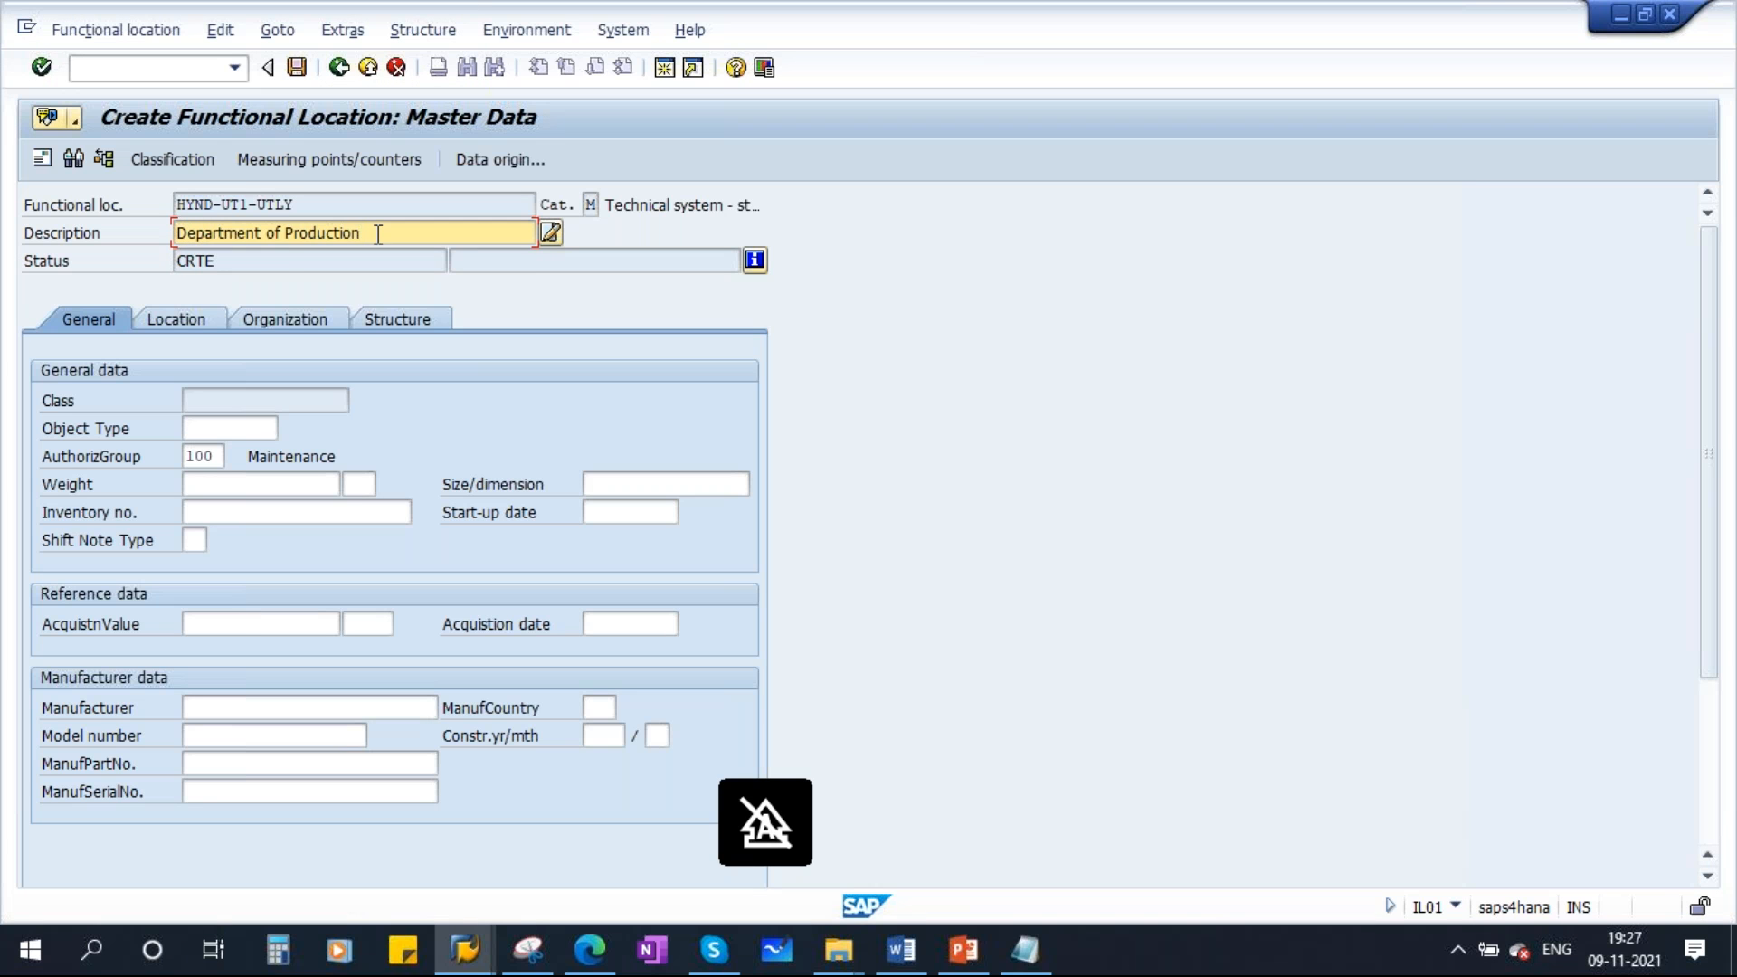
key(BackSpace)
key(BackSpace)
key(BackSpace)
key(BackSpace)
key(BackSpace)
key(BackSpace)
key(BackSpace)
key(BackSpace)
key(BackSpace)
key(BackSpace)
key(Caps_Lock)
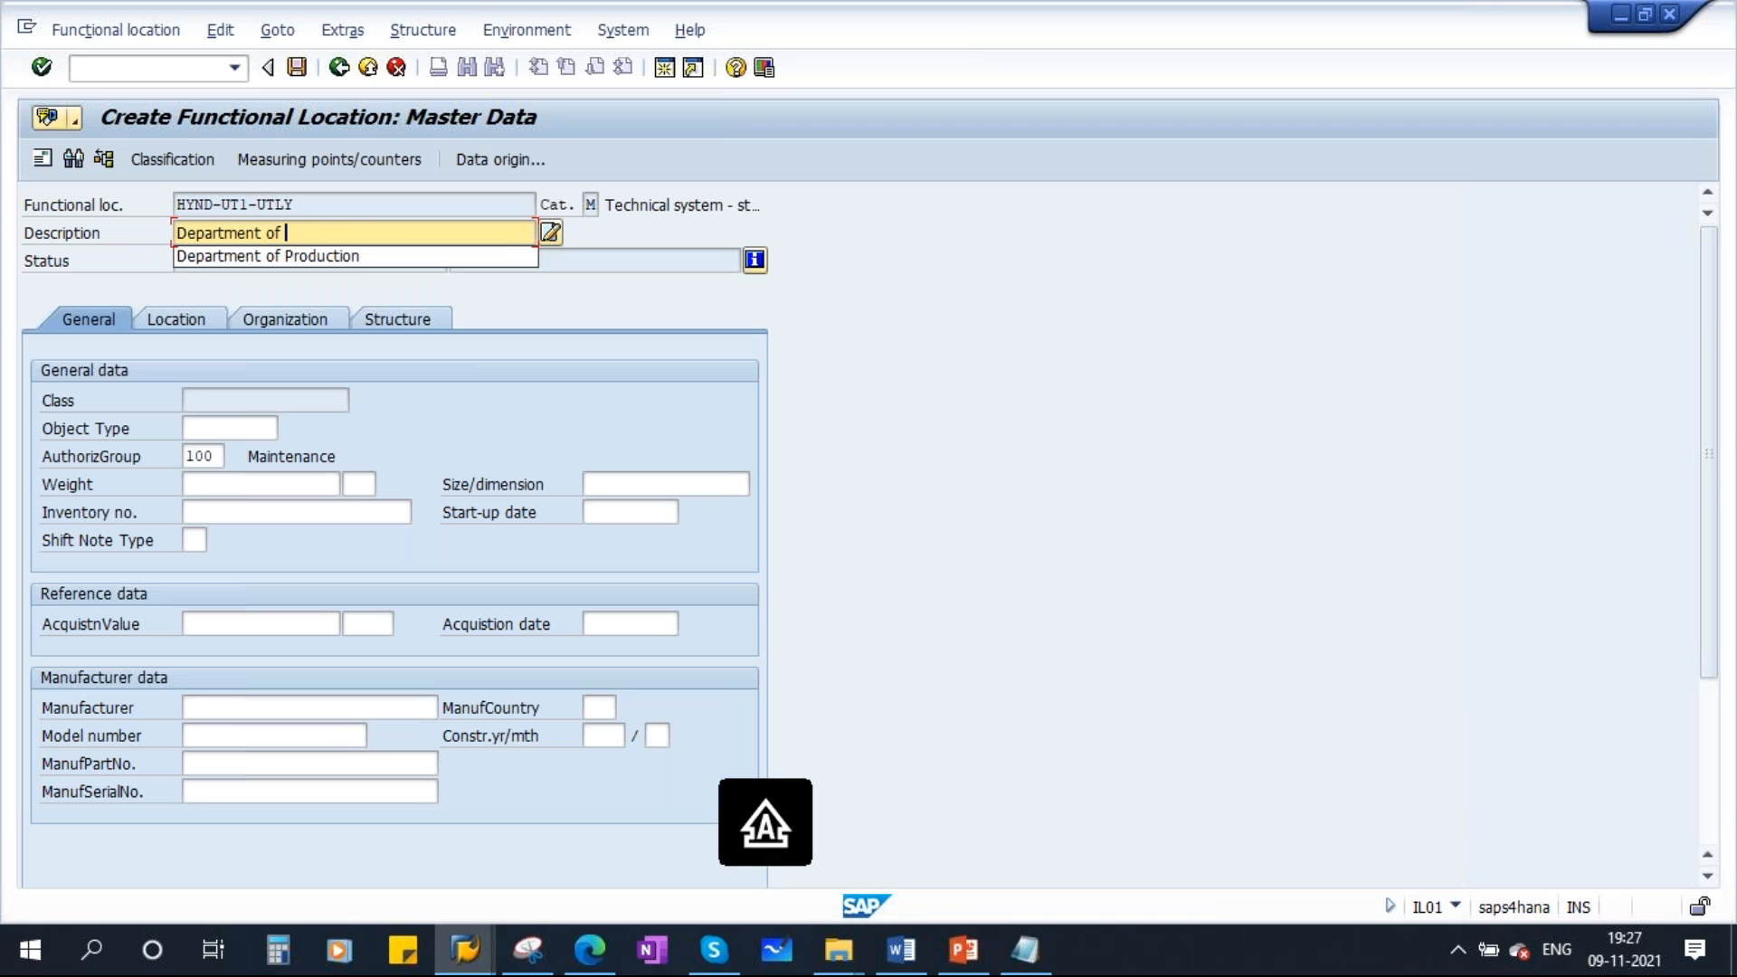
text(U)
key(Caps_Lock)
text(tiliy)
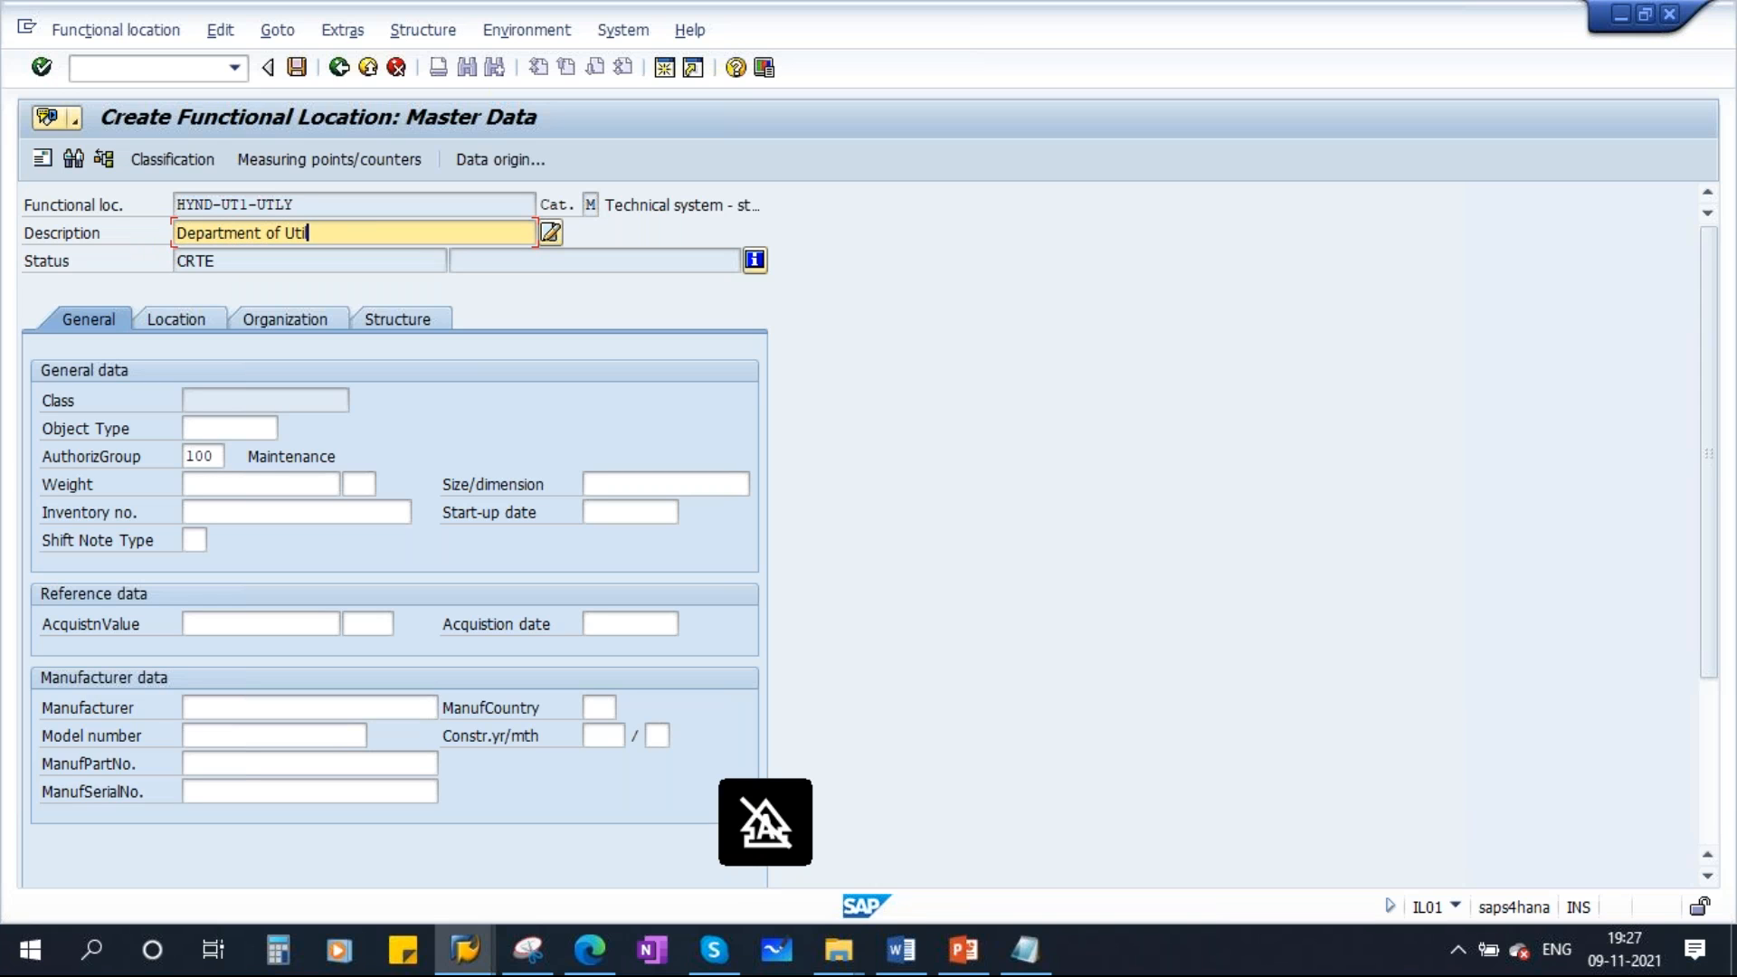
key(BackSpace)
key(BackSpace)
key(BackSpace)
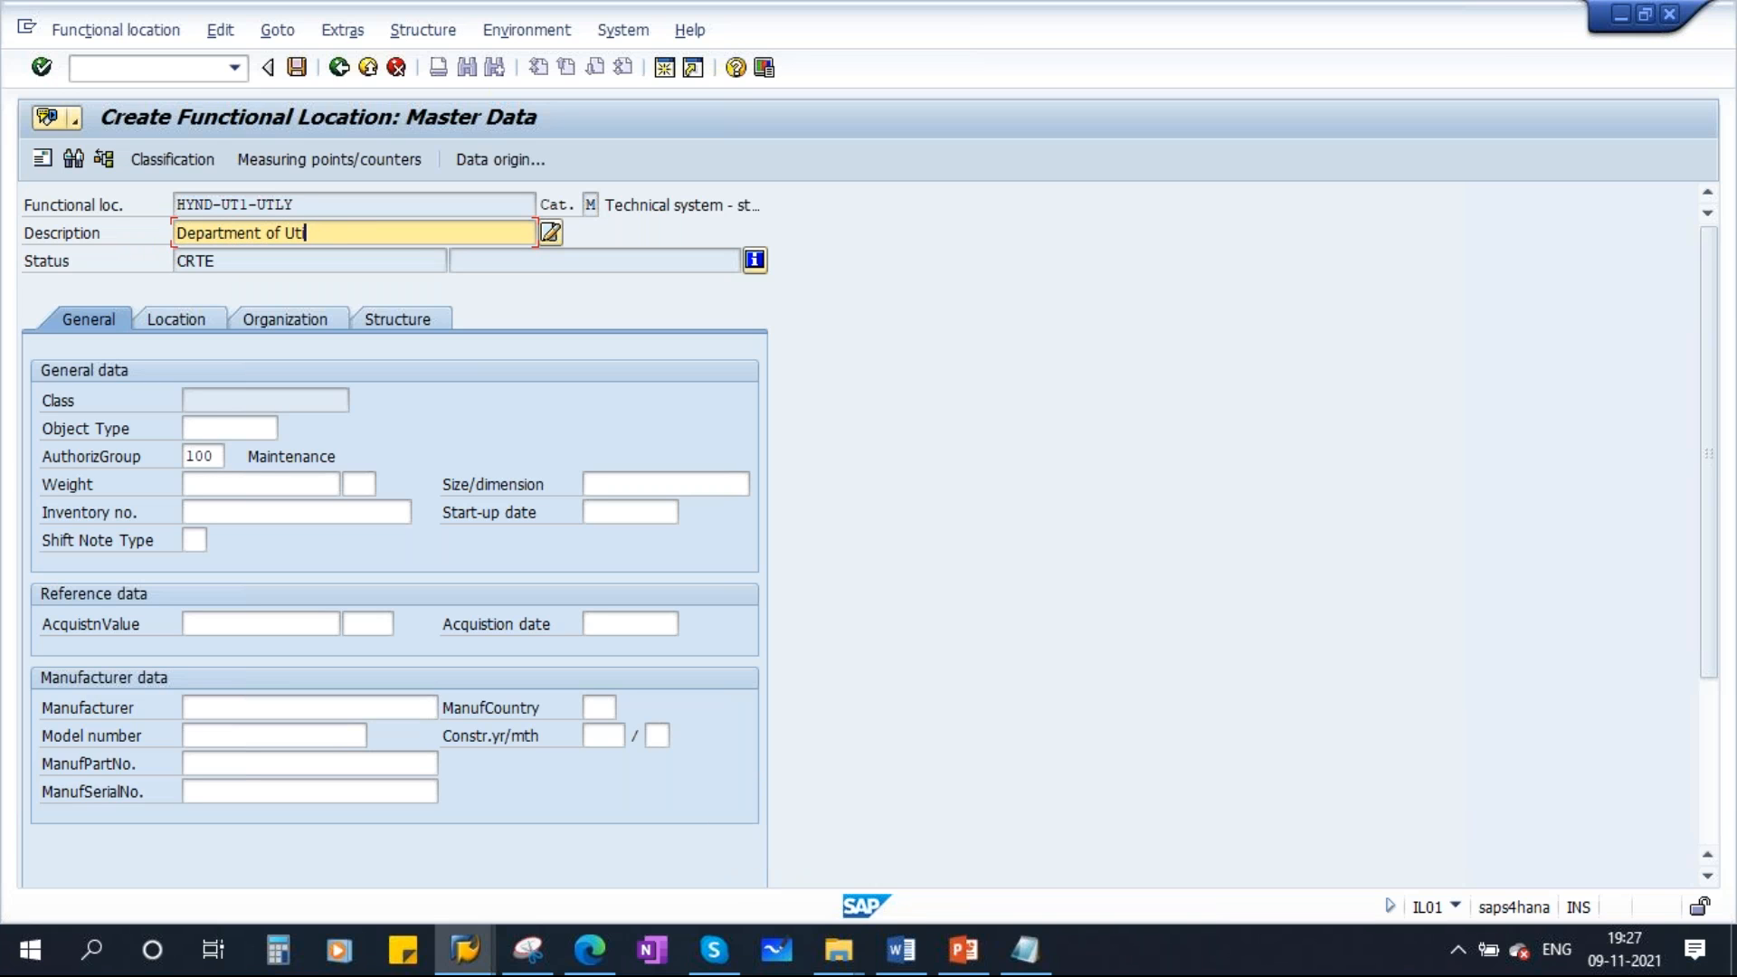
text(ility)
Set the position to 3 in the structure data of HYND-UT1-UTLY and save the functional location
click(181, 322)
click(276, 322)
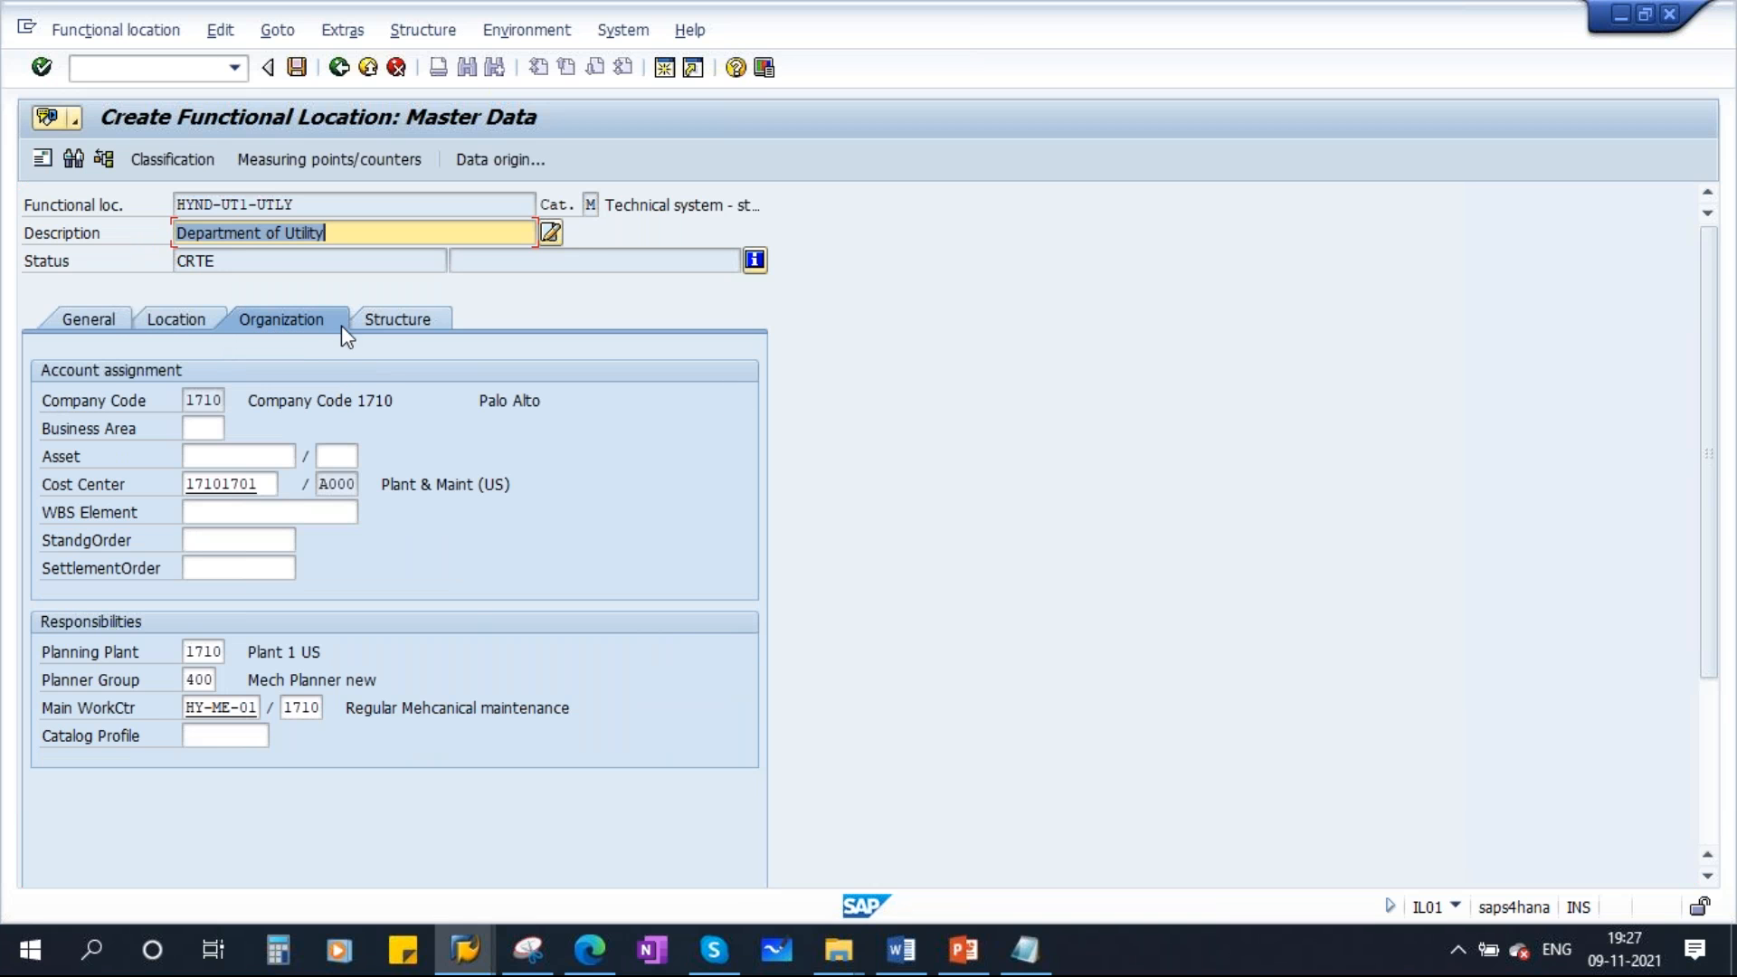
click(391, 322)
click(199, 488)
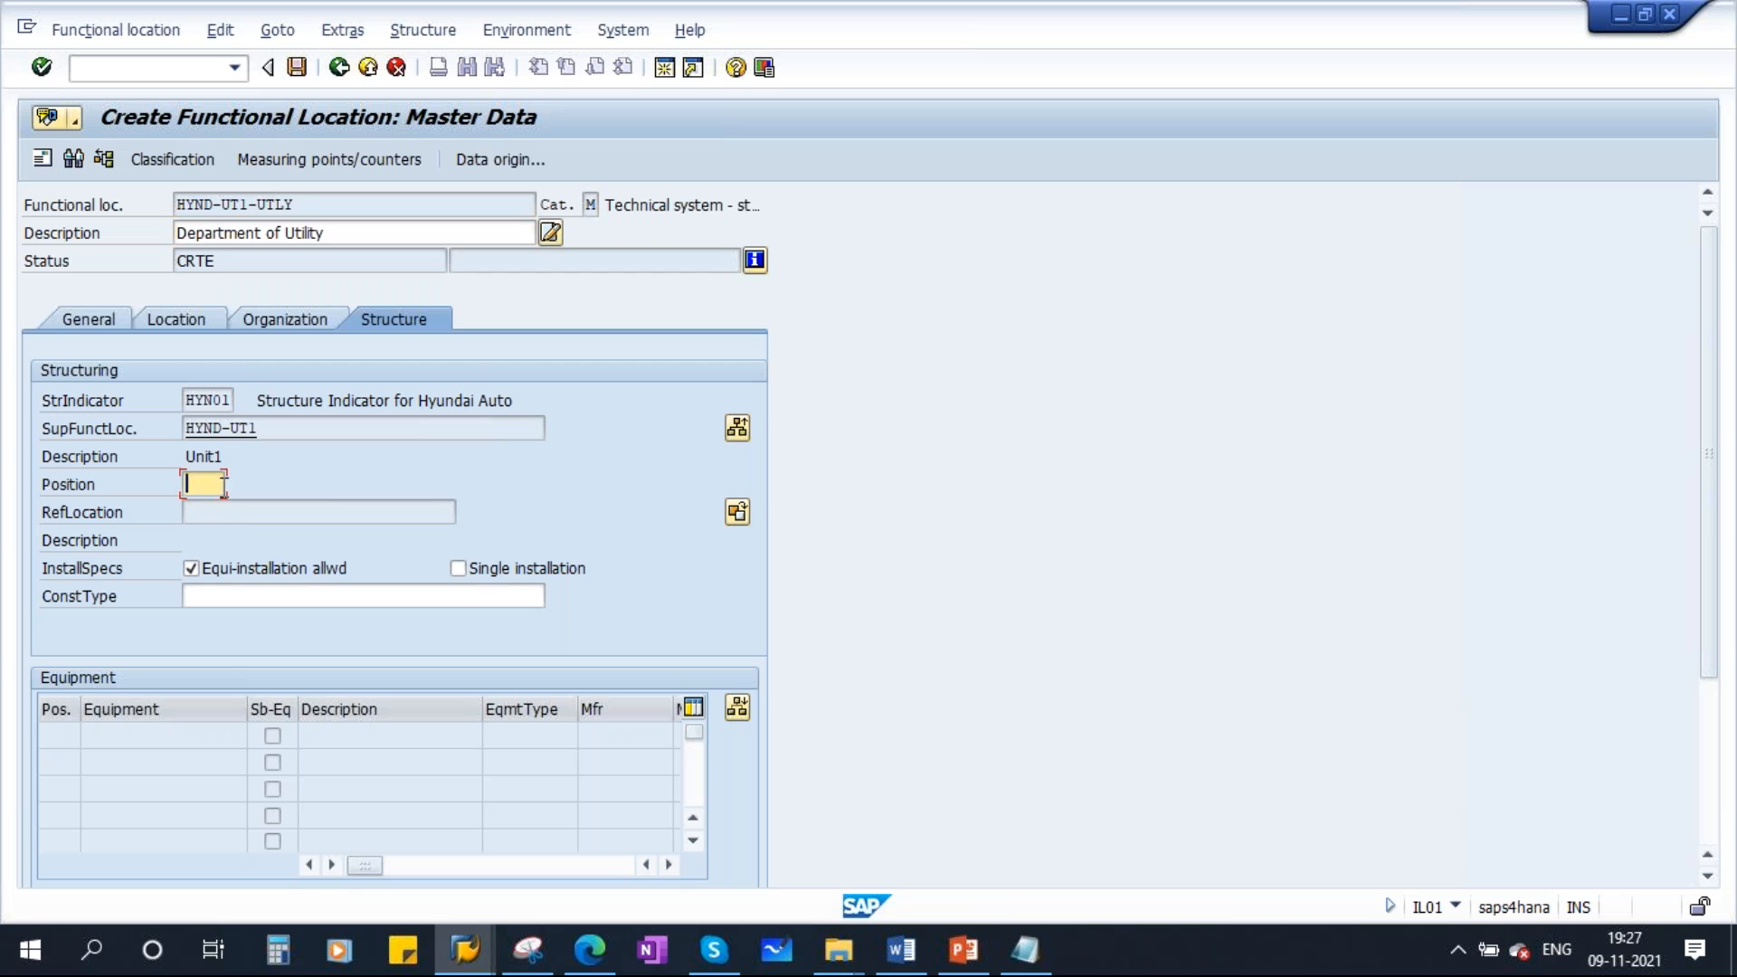
text(3)
key(Return)
click(298, 68)
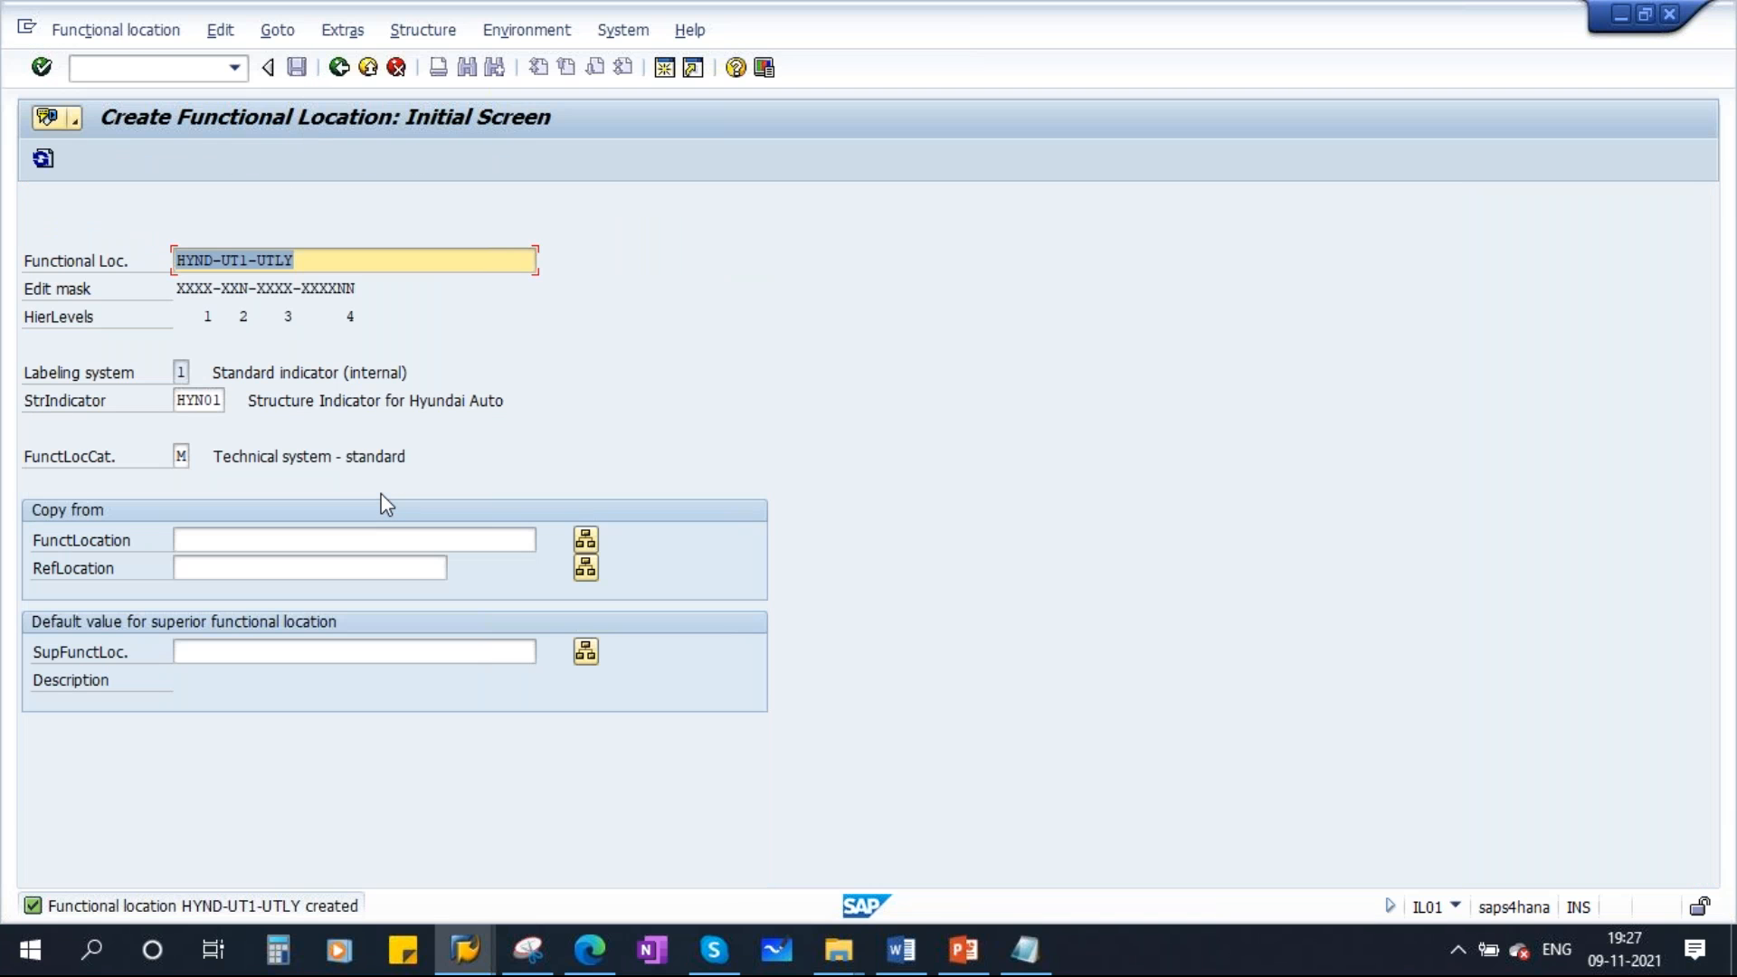
Start creating fourth-level functional location HYND-UT1-PROD-SHMC01 with structure indicator HYN01 and open its master data
click(300, 263)
key(BackSpace)
key(BackSpace)
key(BackSpace)
key(BackSpace)
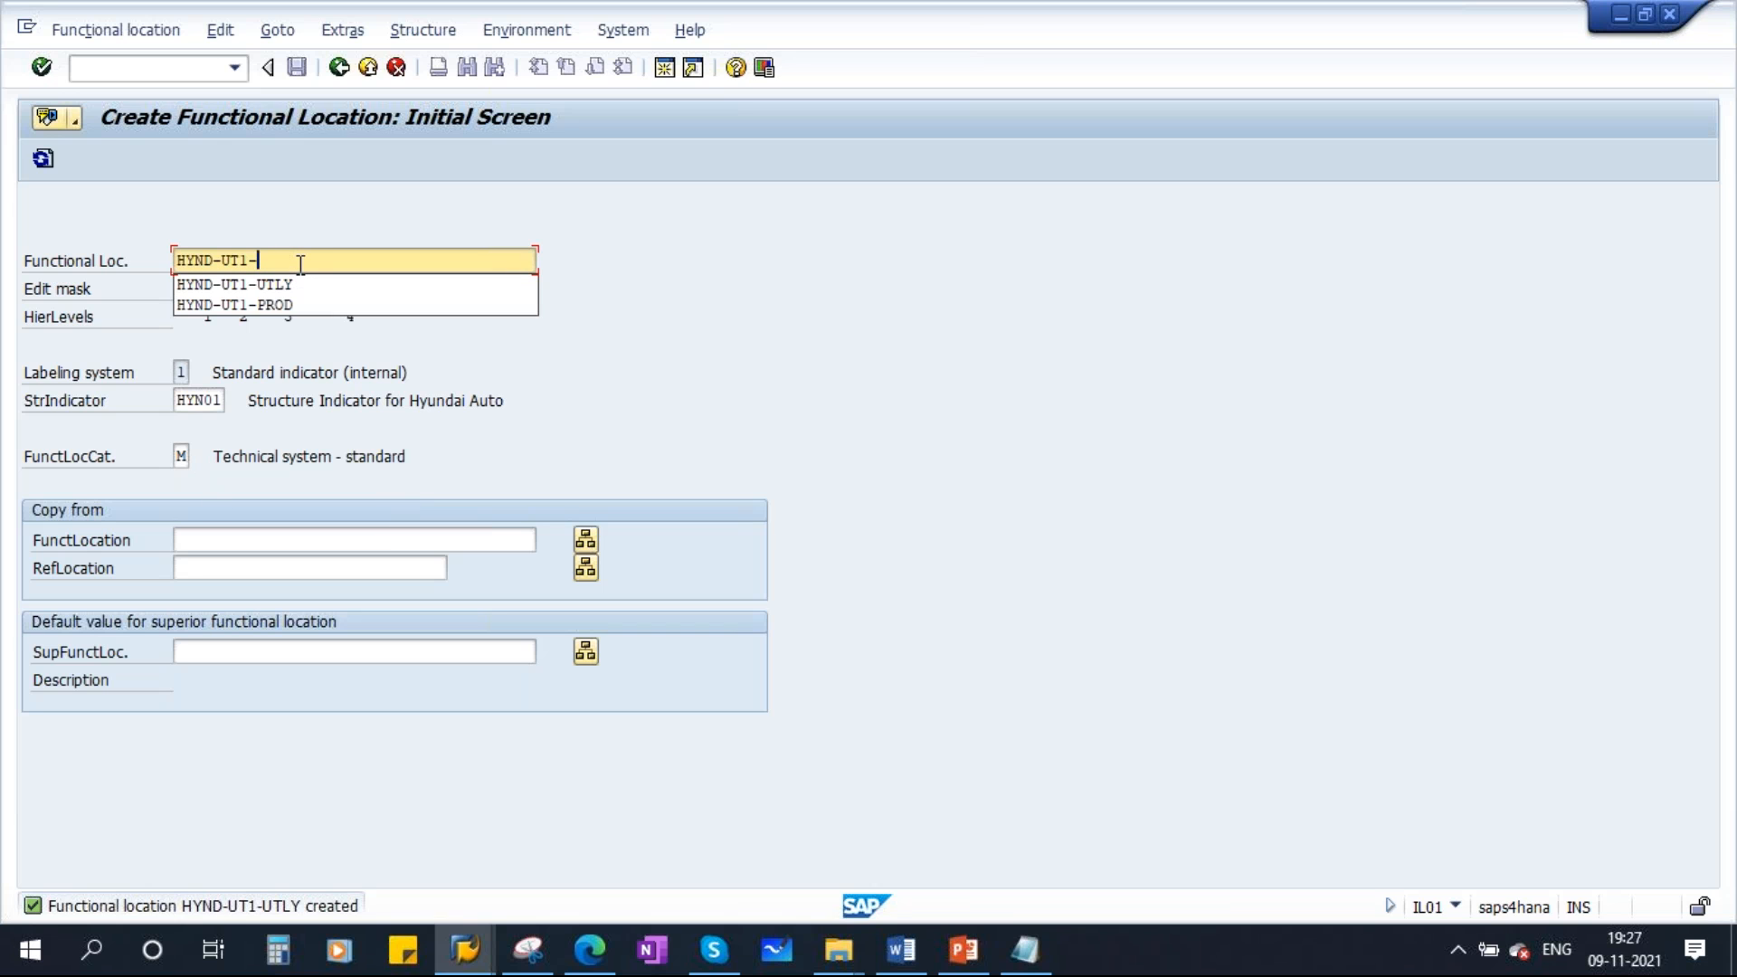
text(PROD)
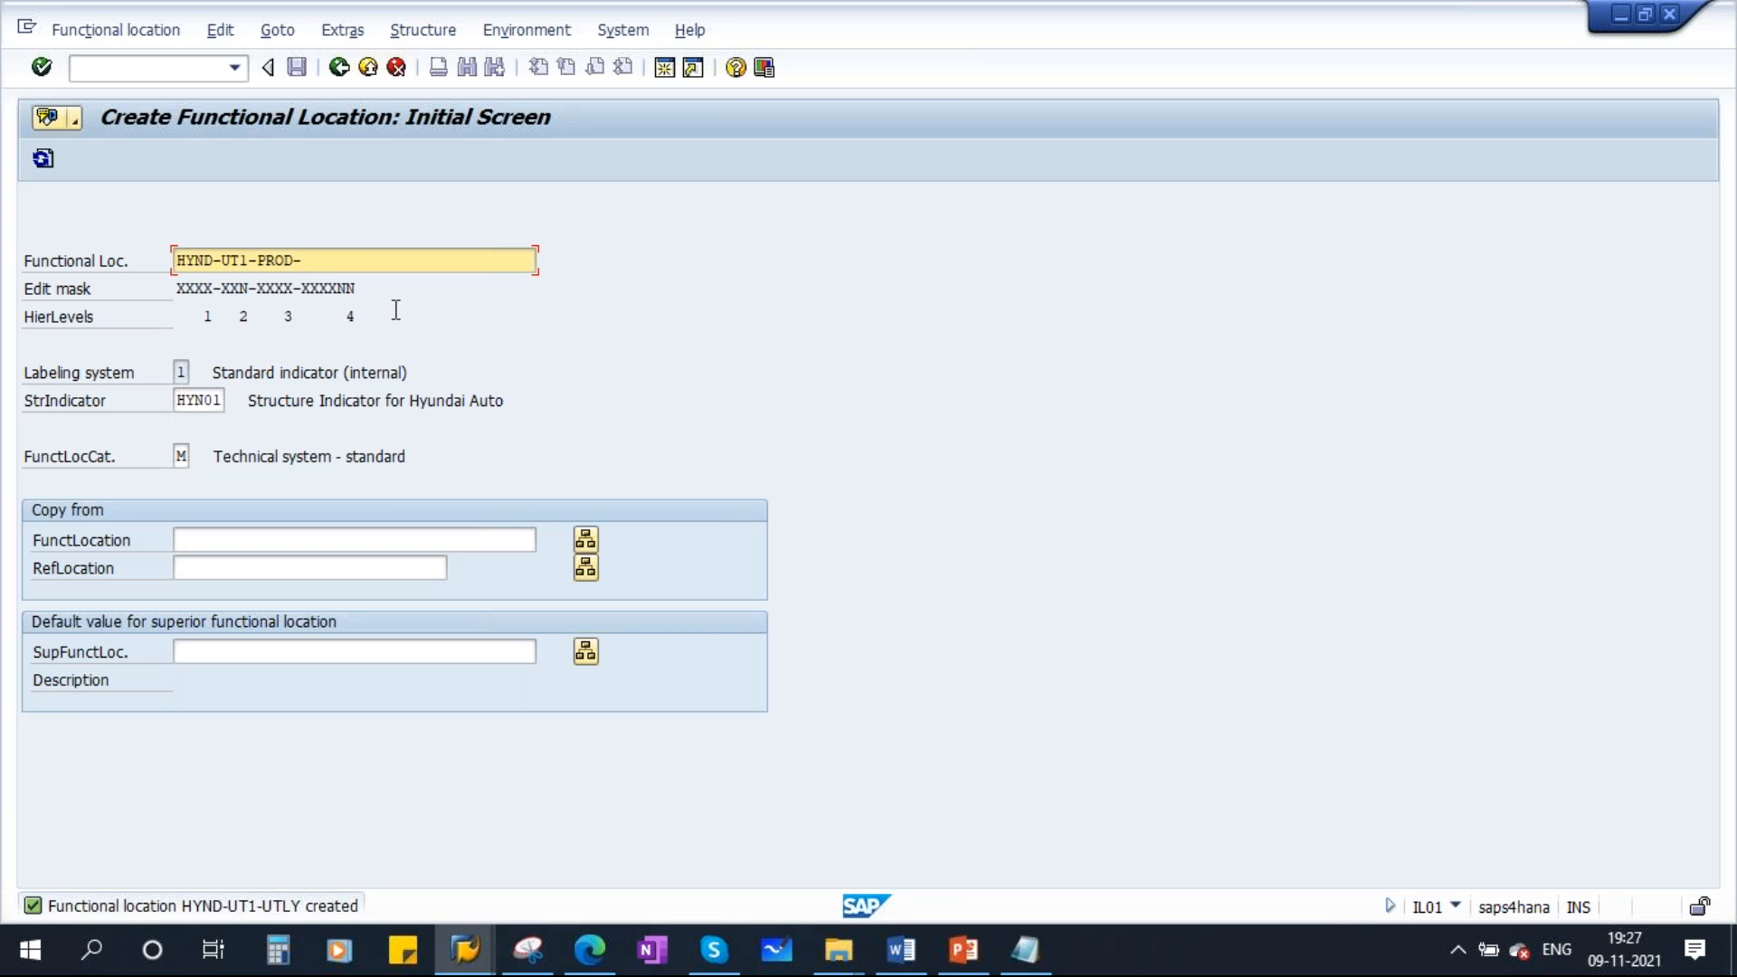
text(-SHMC01)
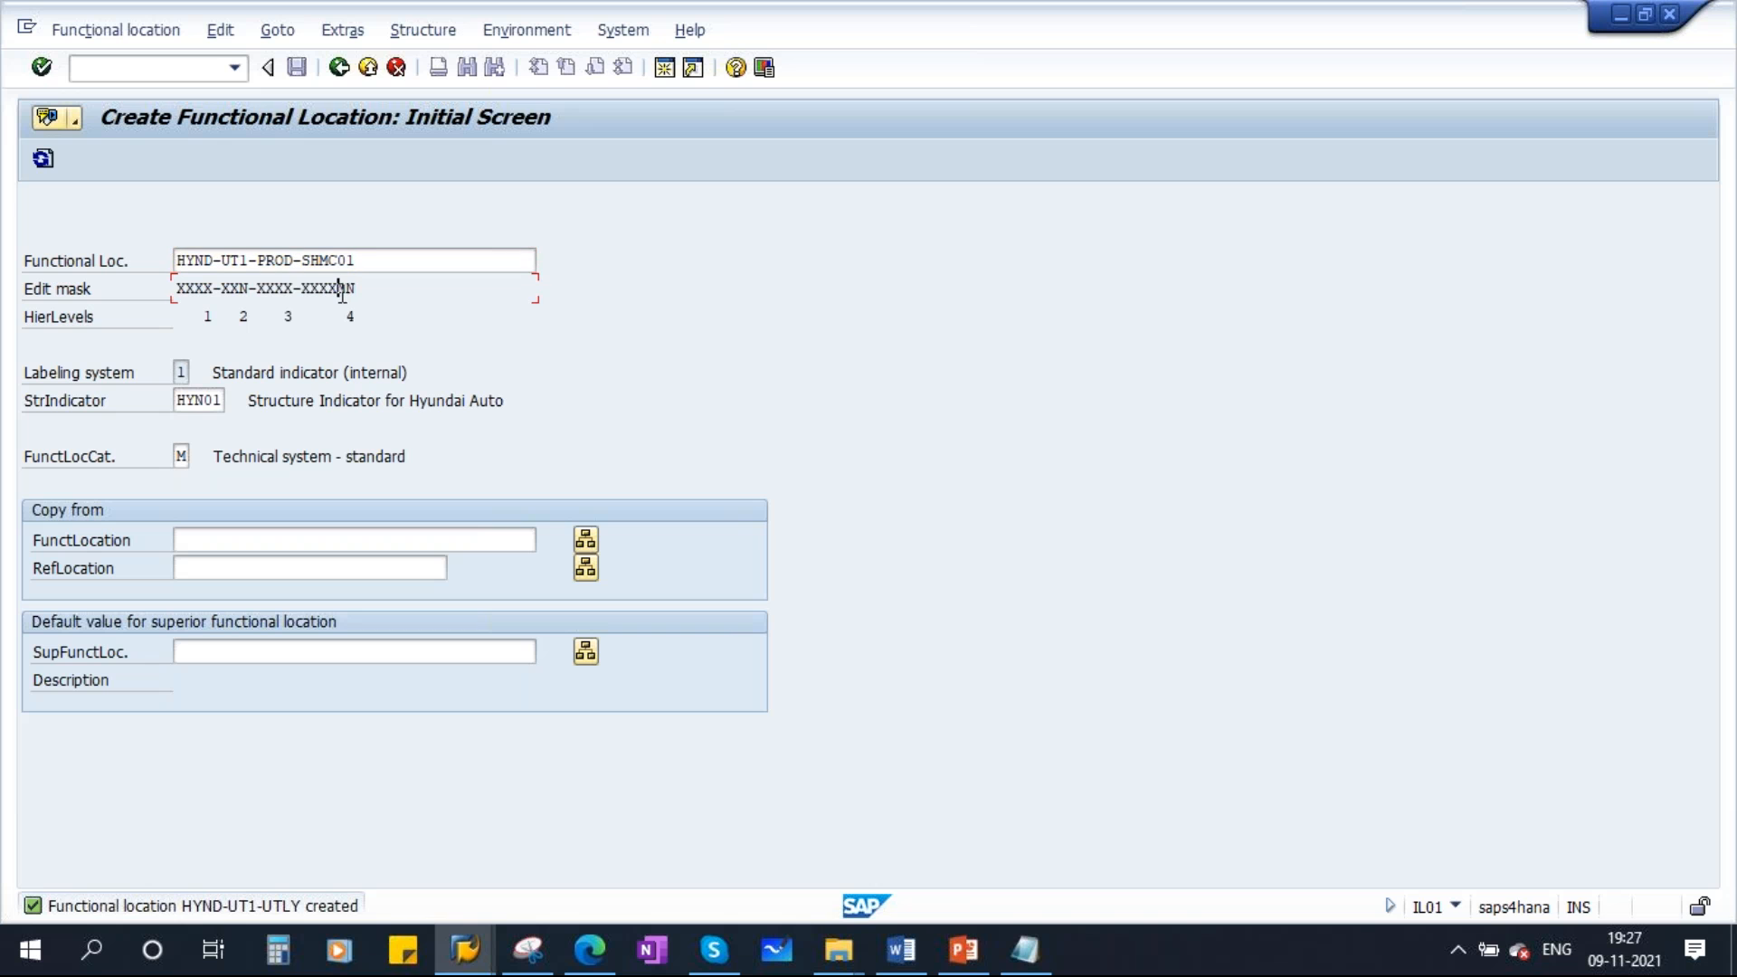
key(Return)
Set the description of HYND-UT1-PROD-SHMC01 to 150 TON CNC Shearing Machine
text(CN)
key(BackSpace)
key(BackSpace)
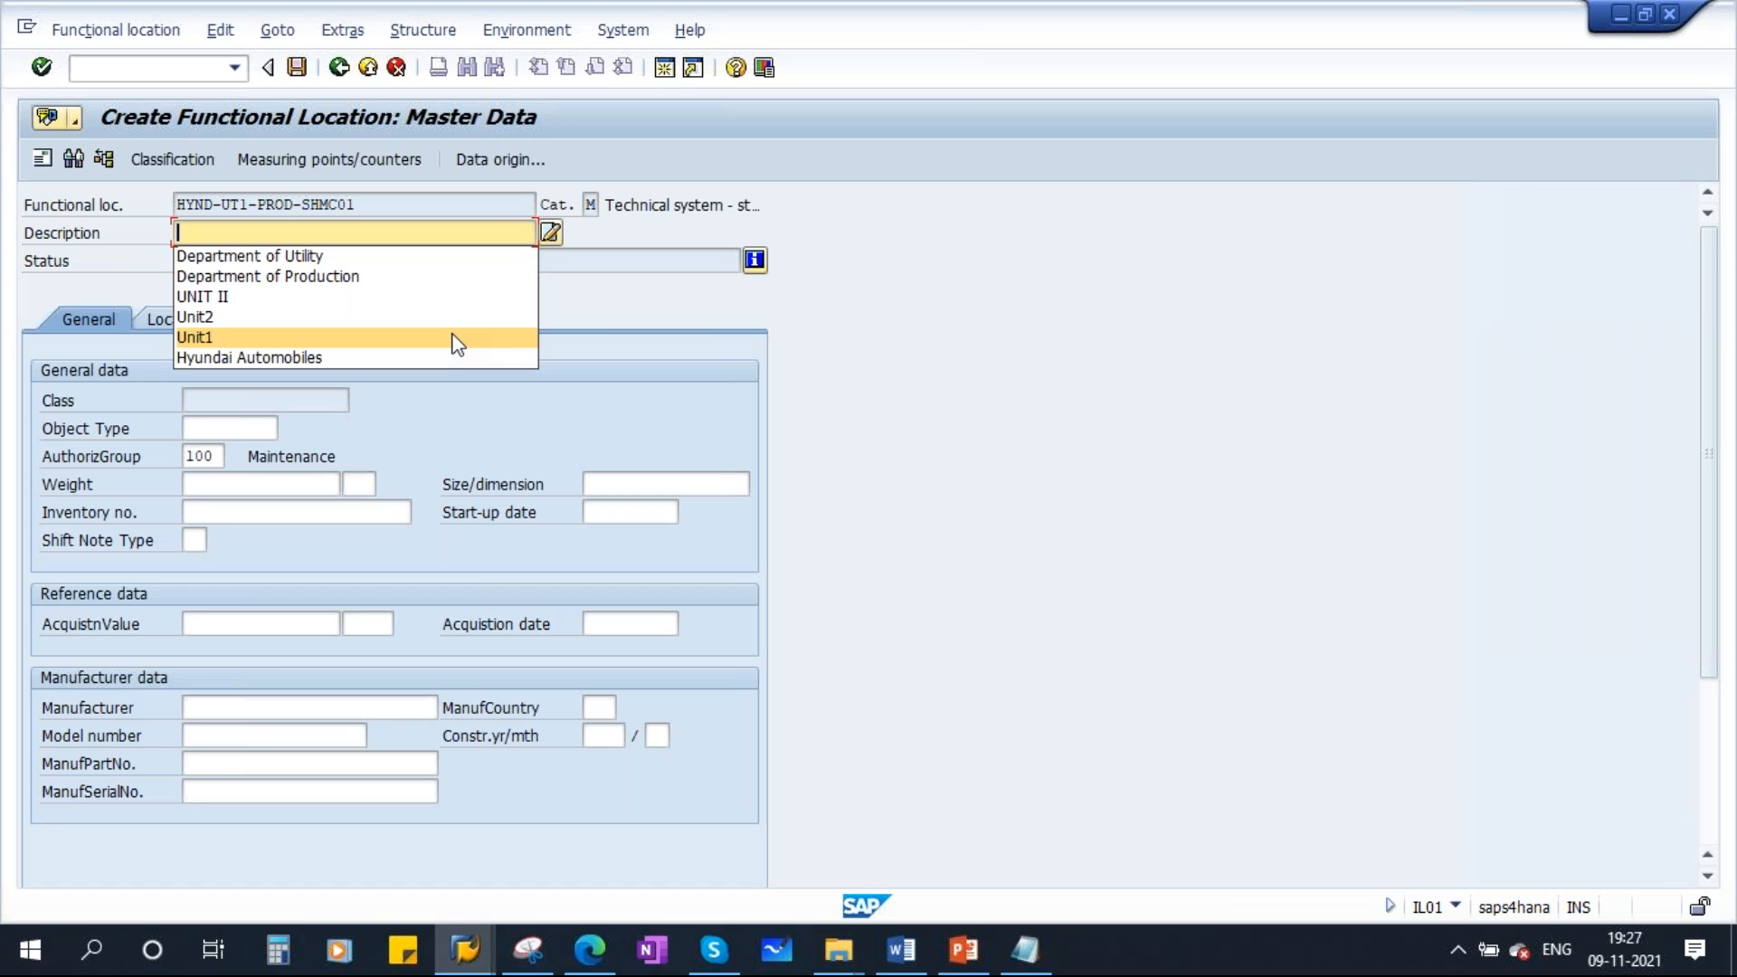
text(15)
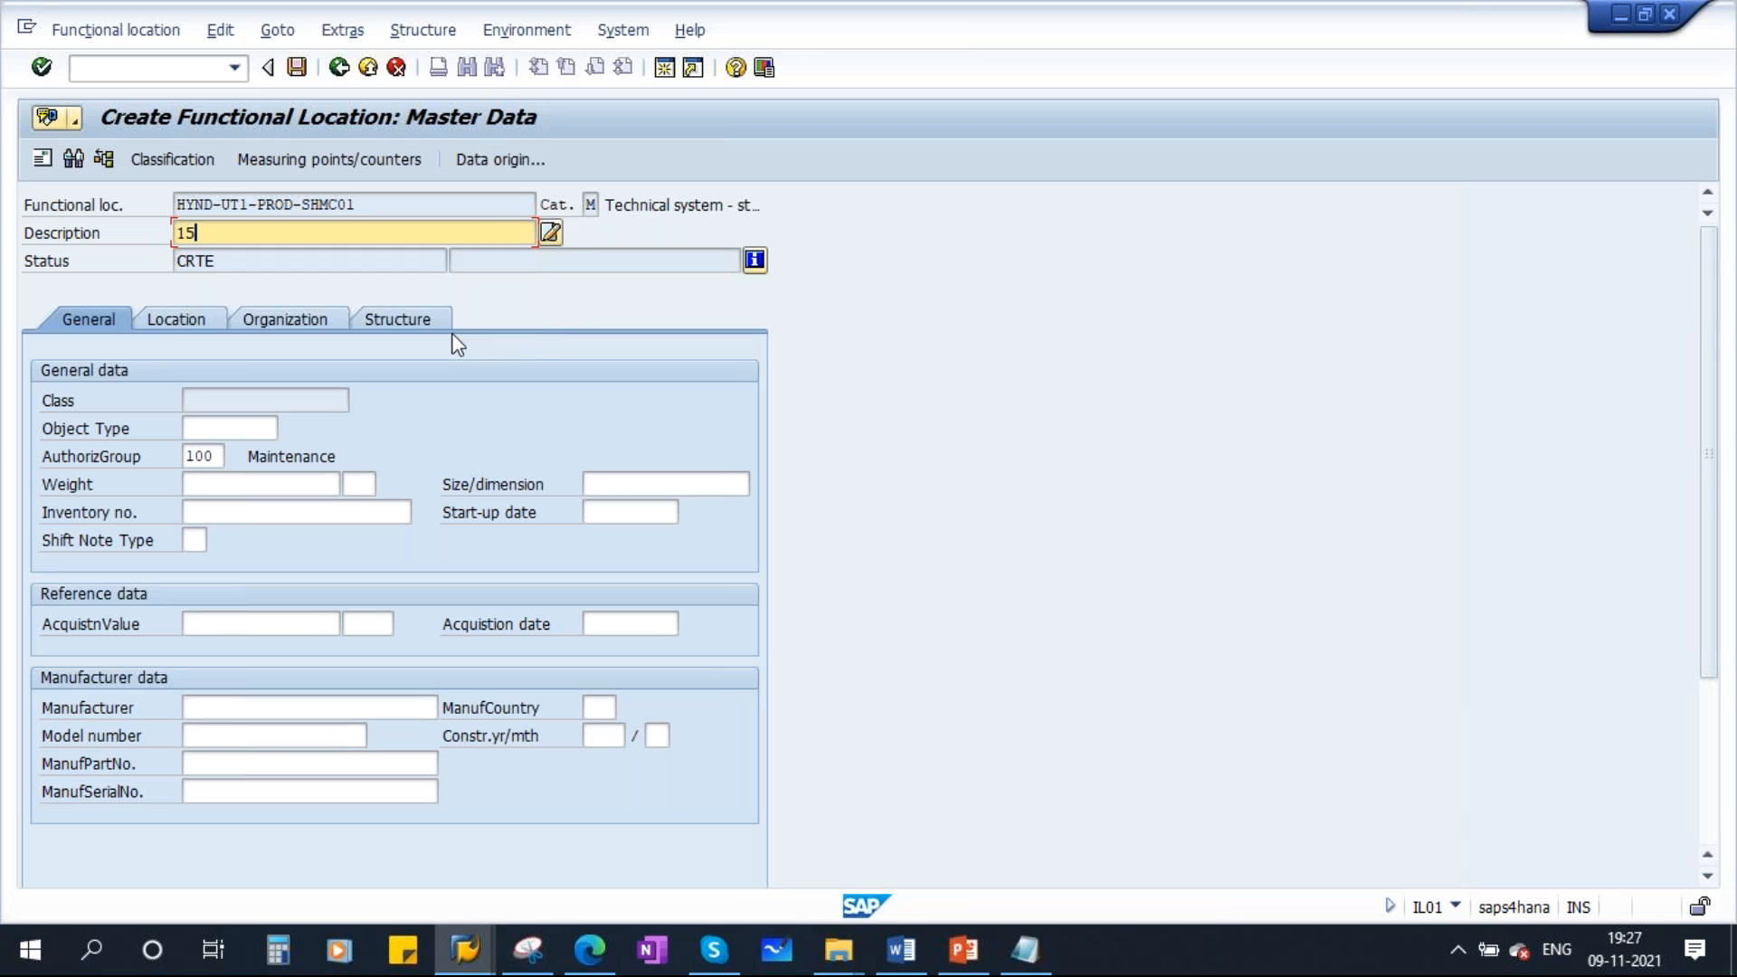
text(0 TON CNC SH)
key(BackSpace)
key(BackSpace)
text(hearing Machine)
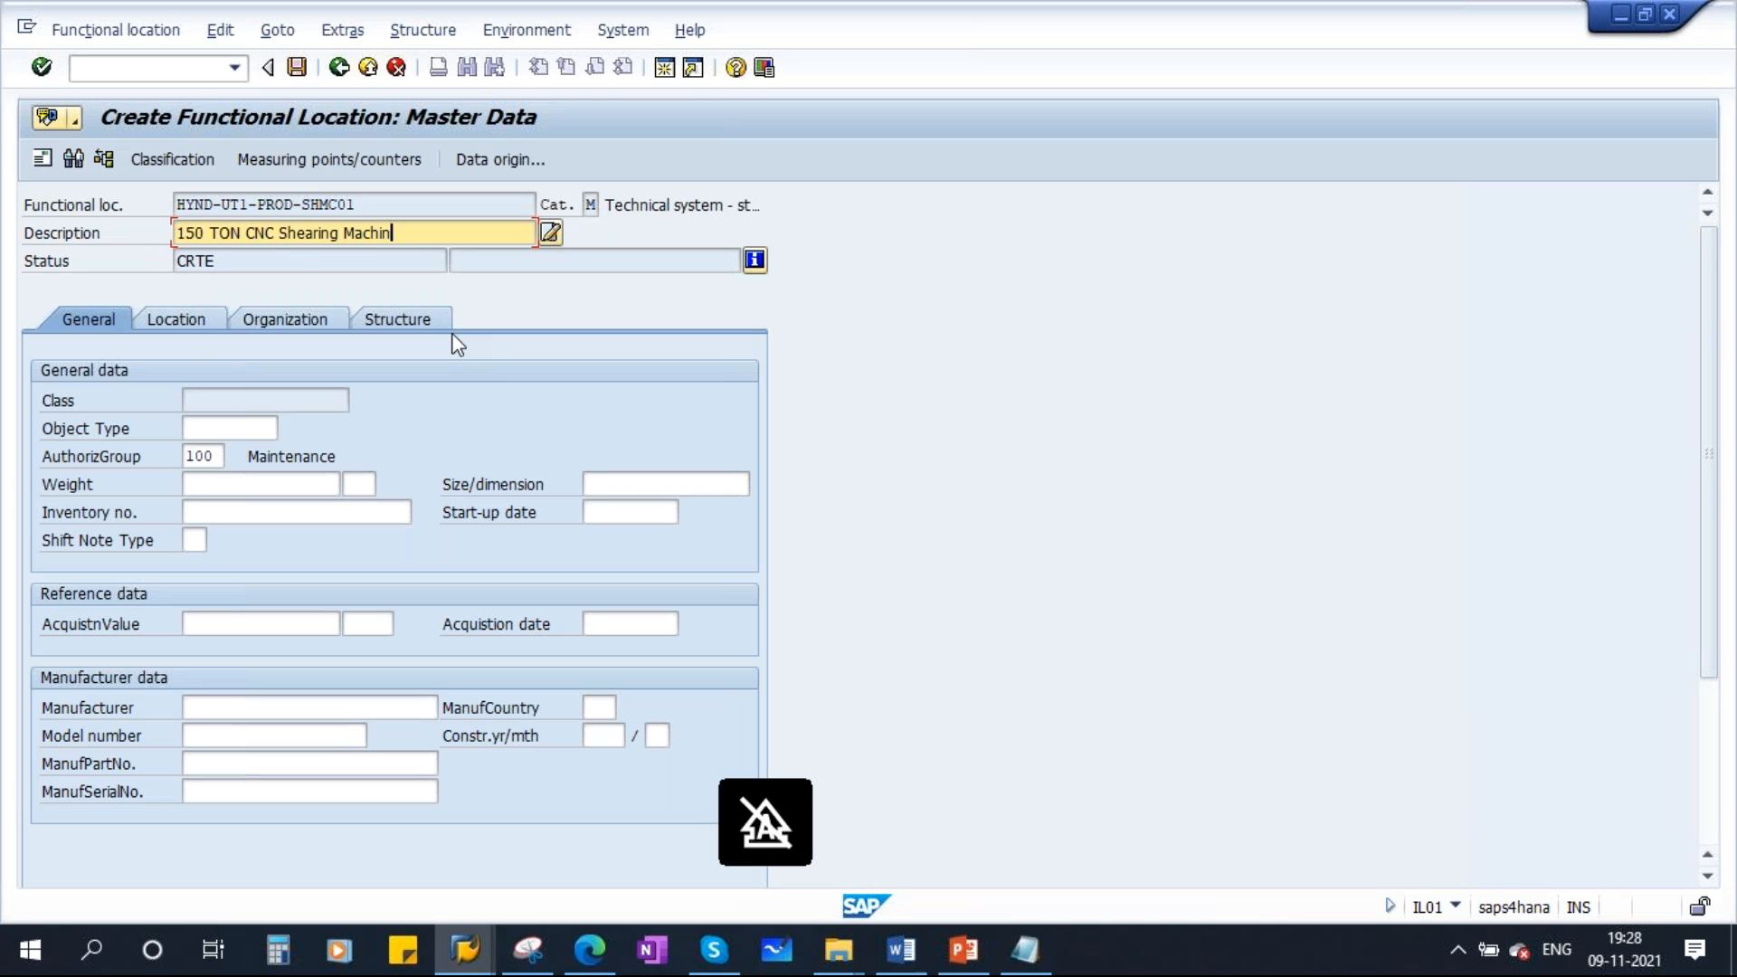
Check the superior location of HYND-UT1-PROD-SHMC01 in its structure data, set the position to 4 and save the functional location
click(170, 321)
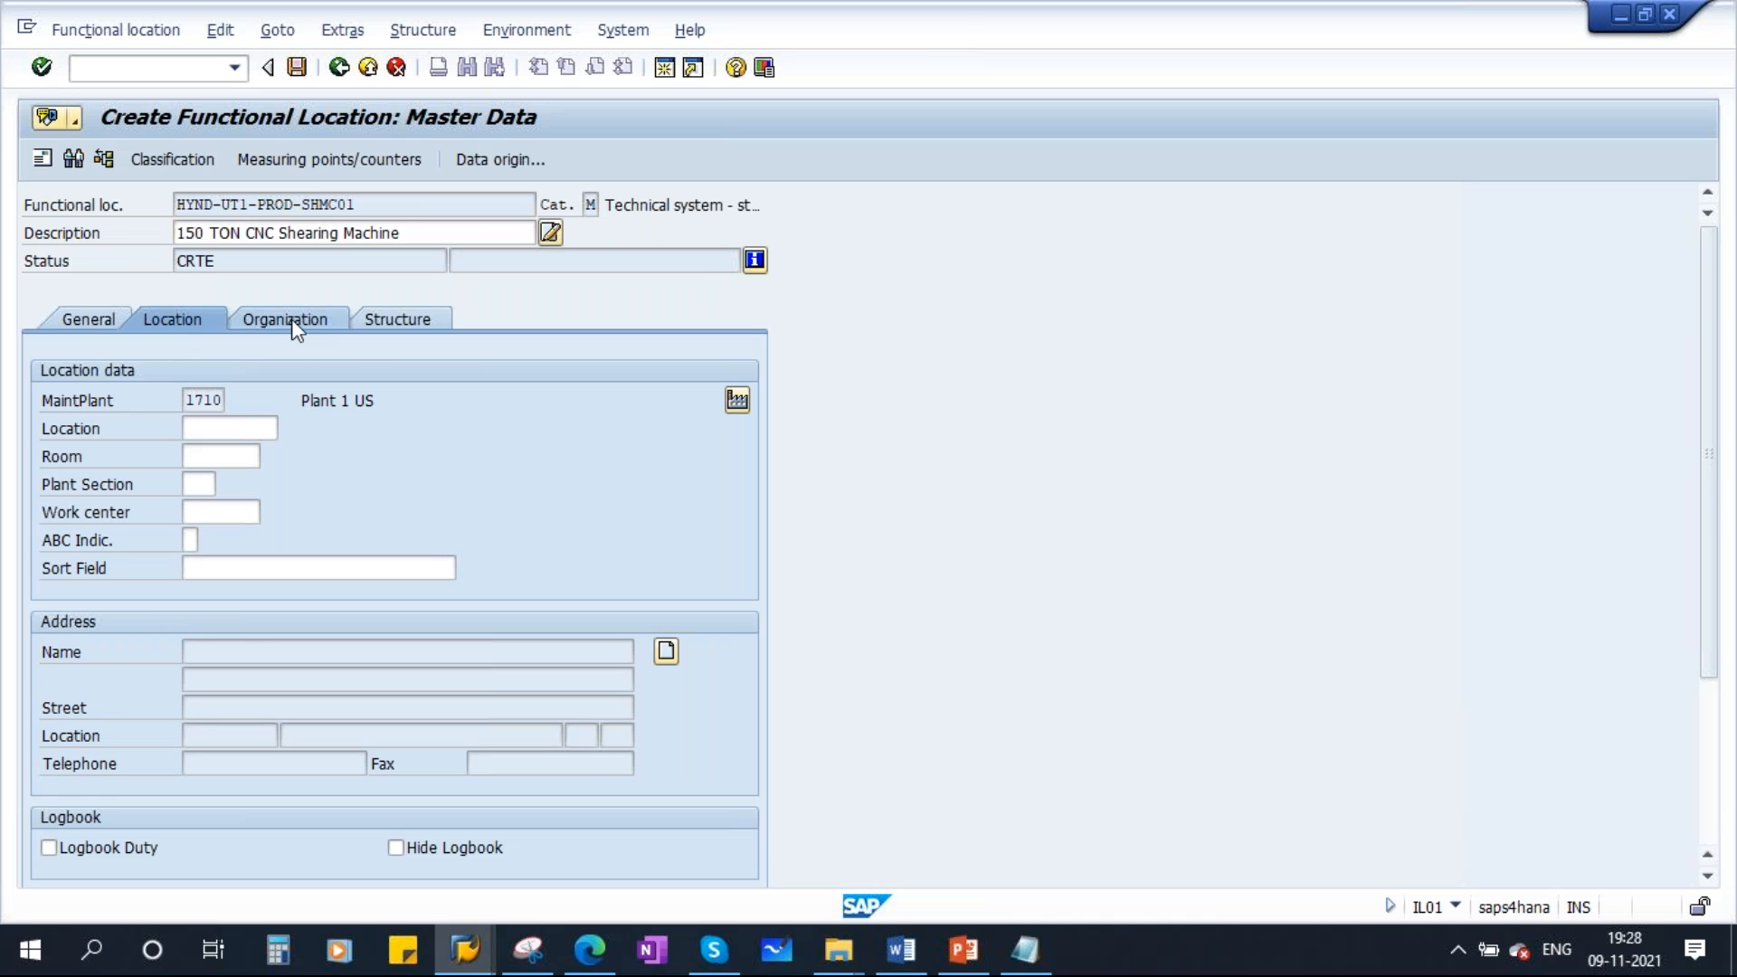
click(288, 319)
click(396, 321)
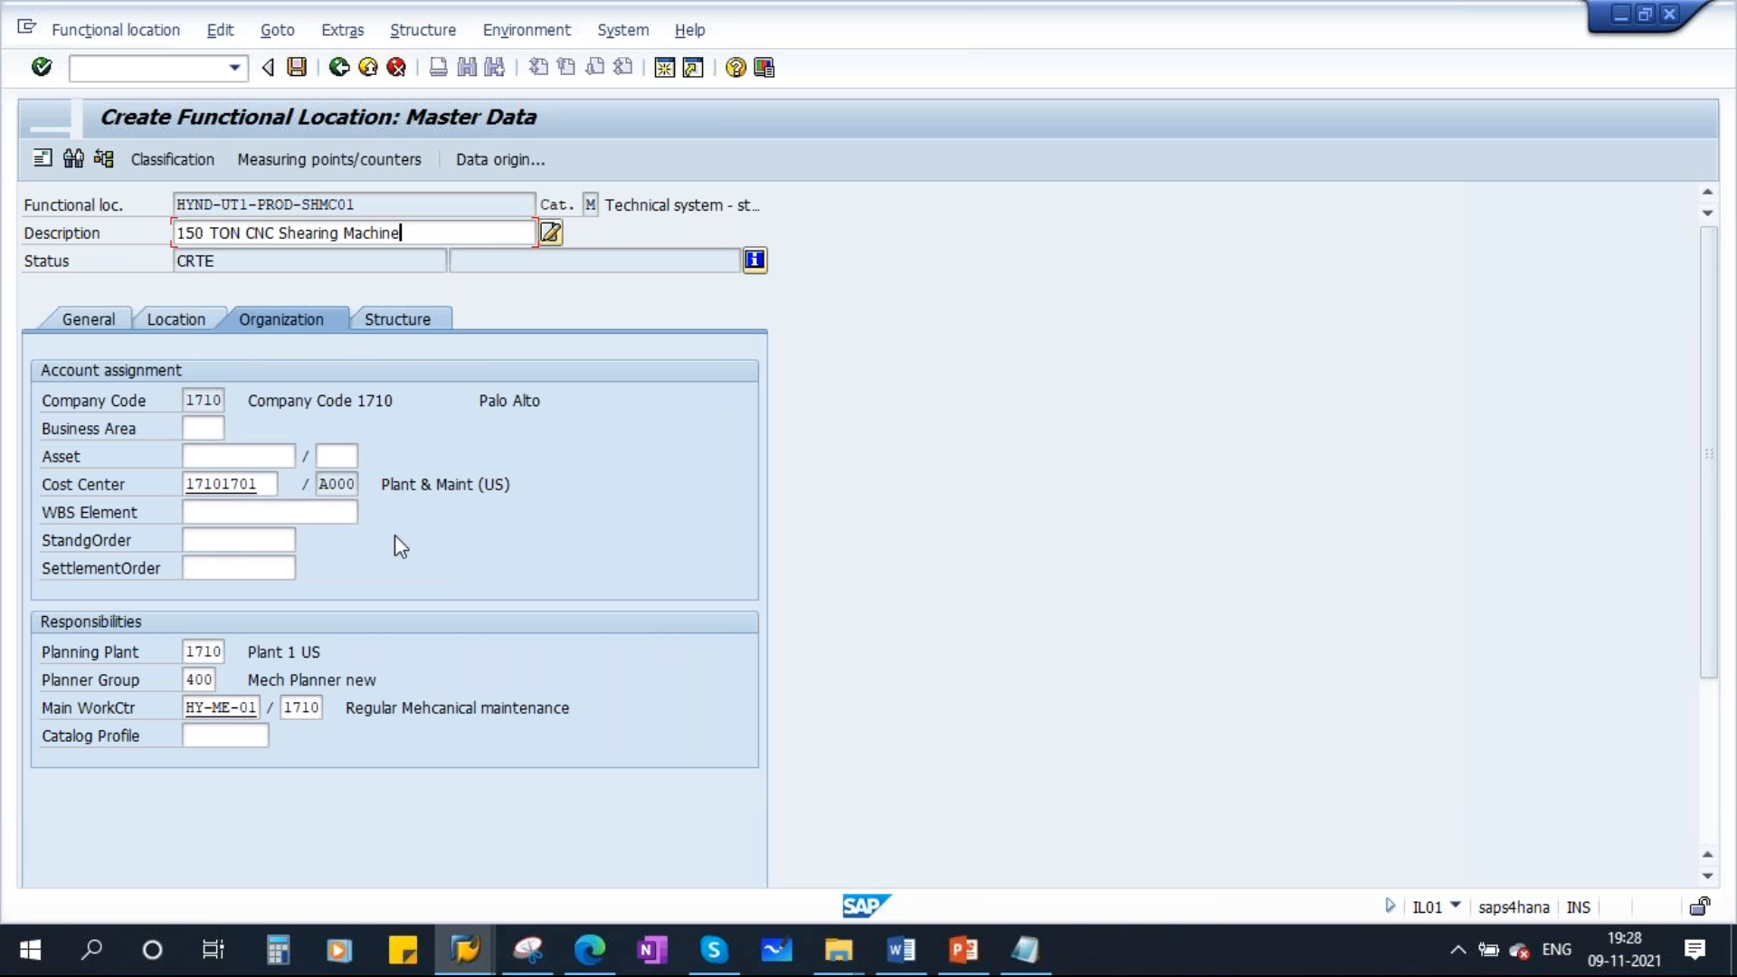
drag(373, 206, 149, 206)
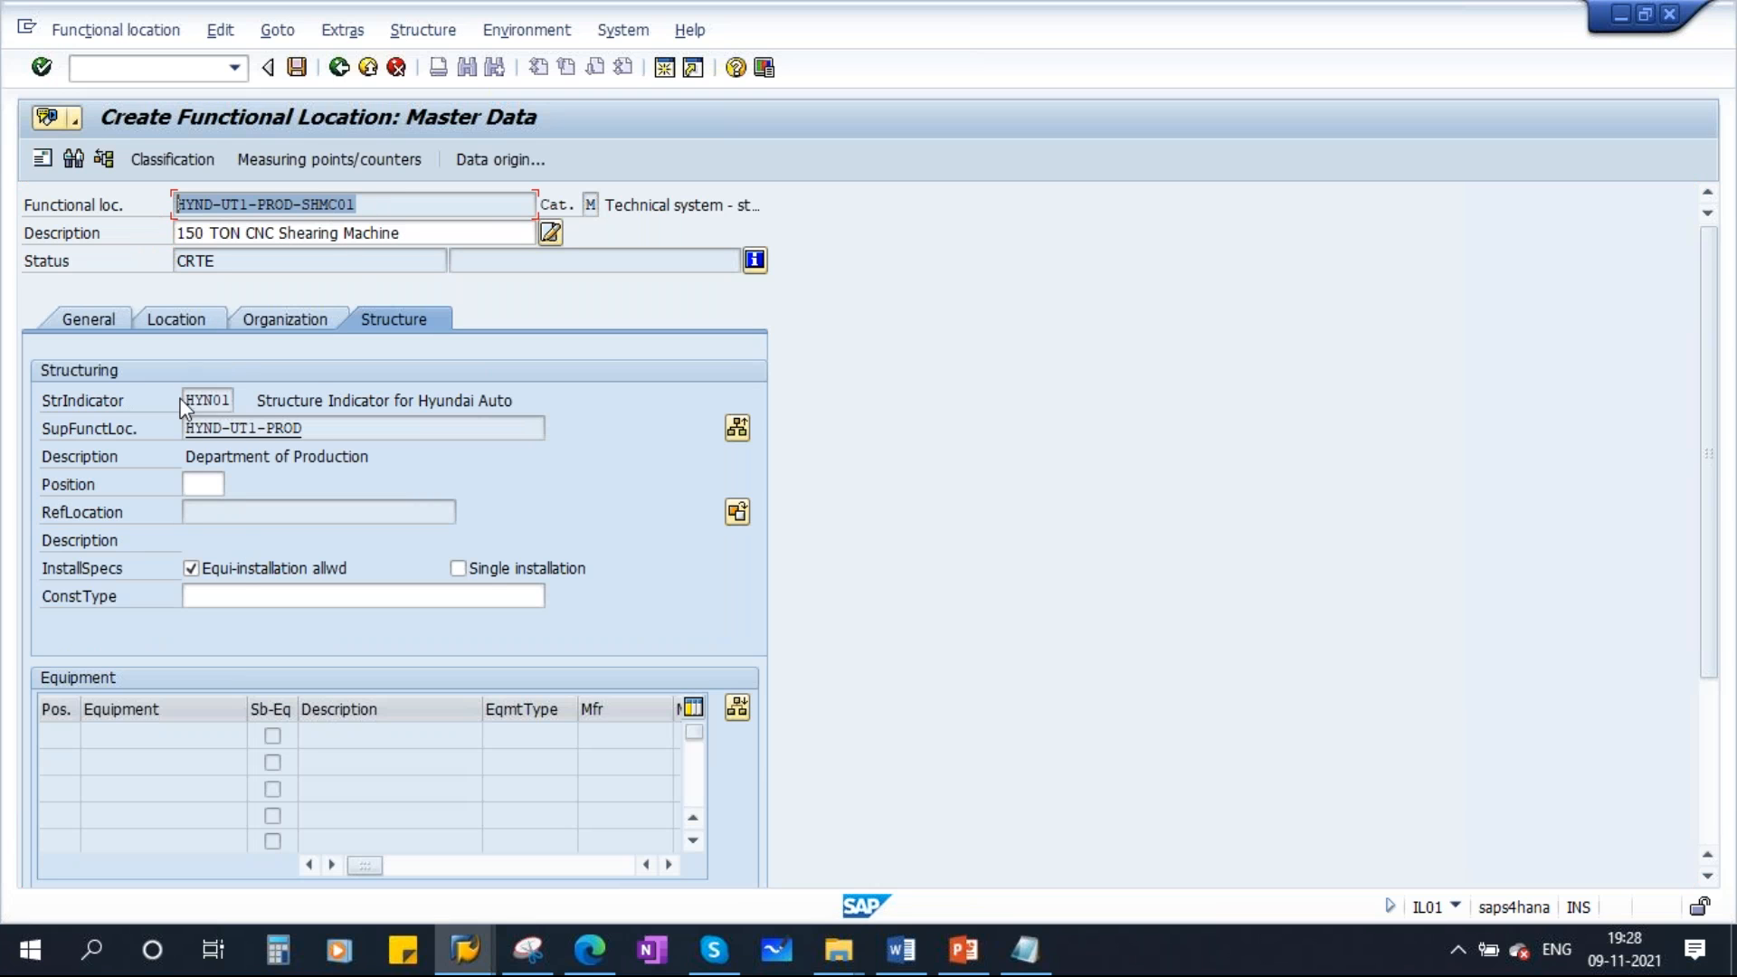
drag(309, 433, 163, 434)
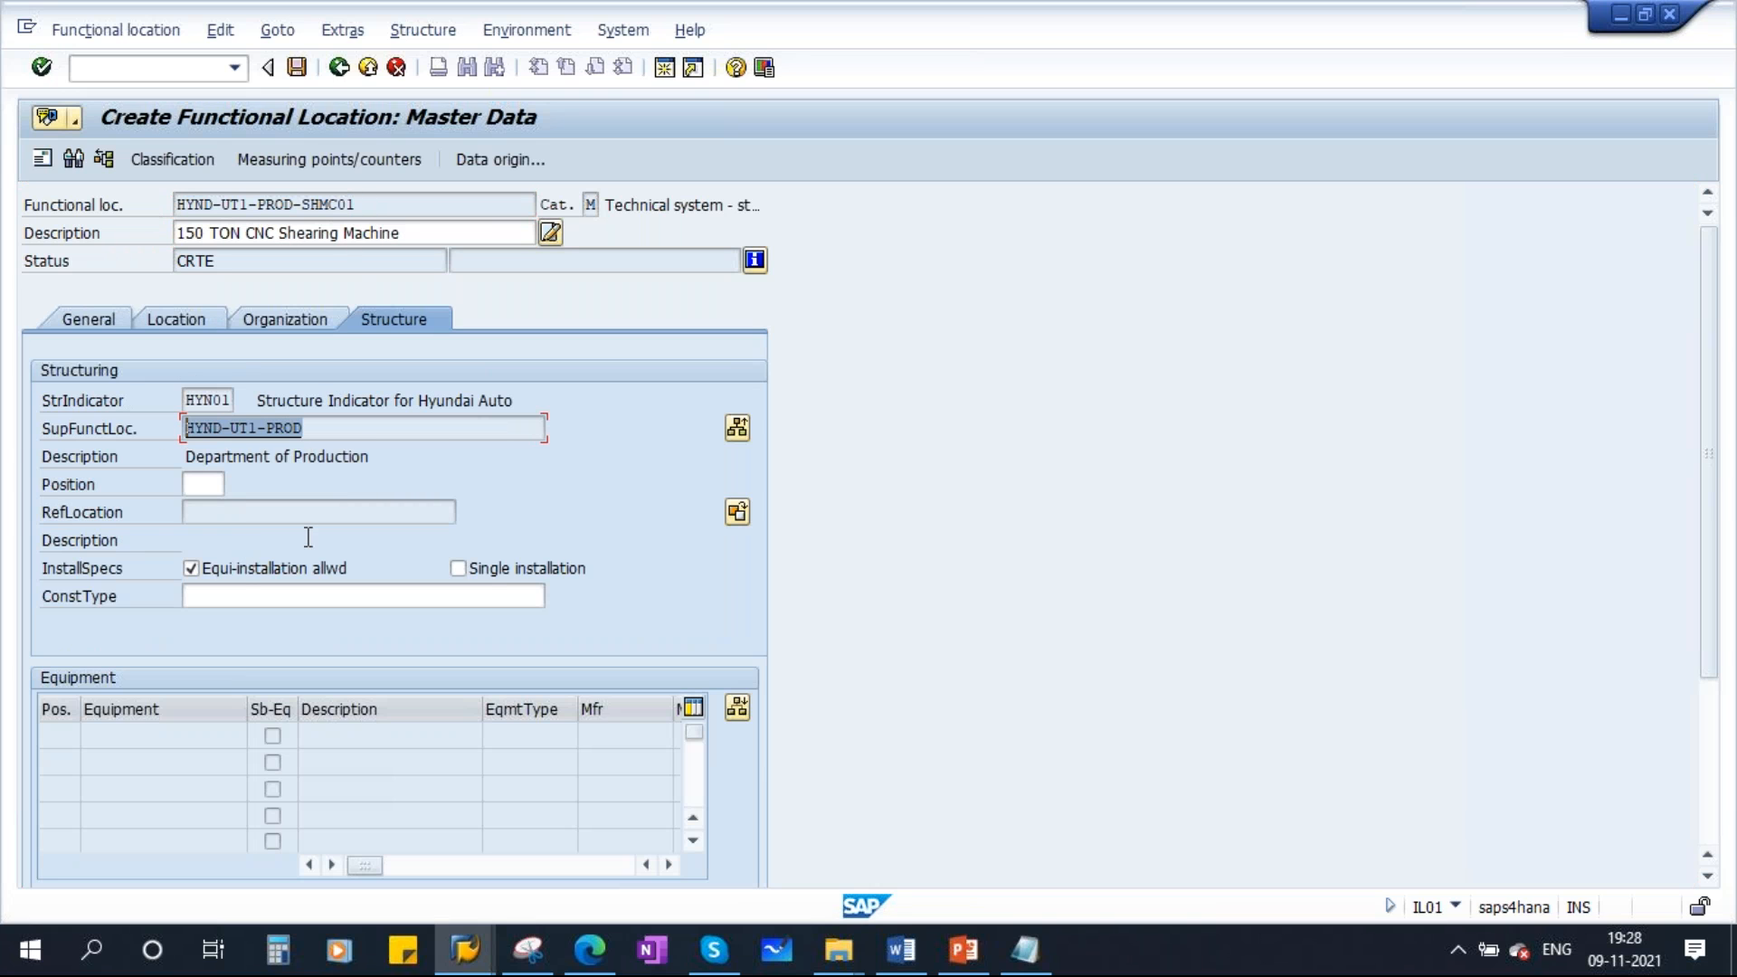
click(202, 484)
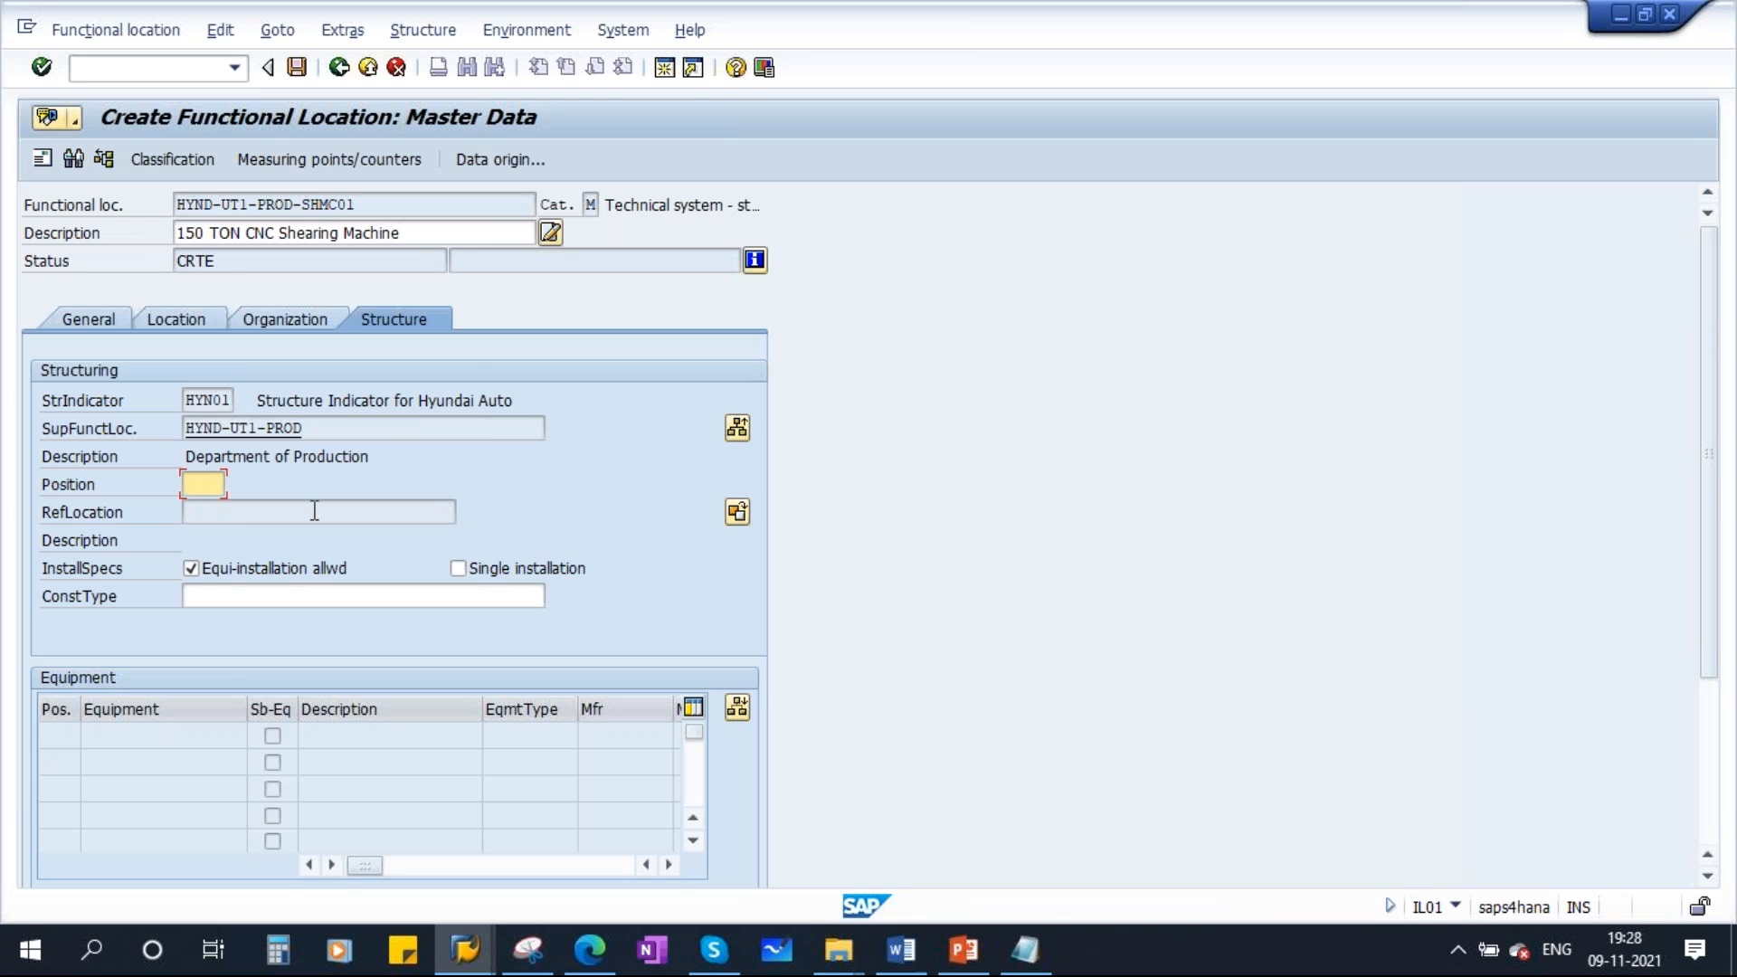
text(4)
click(296, 68)
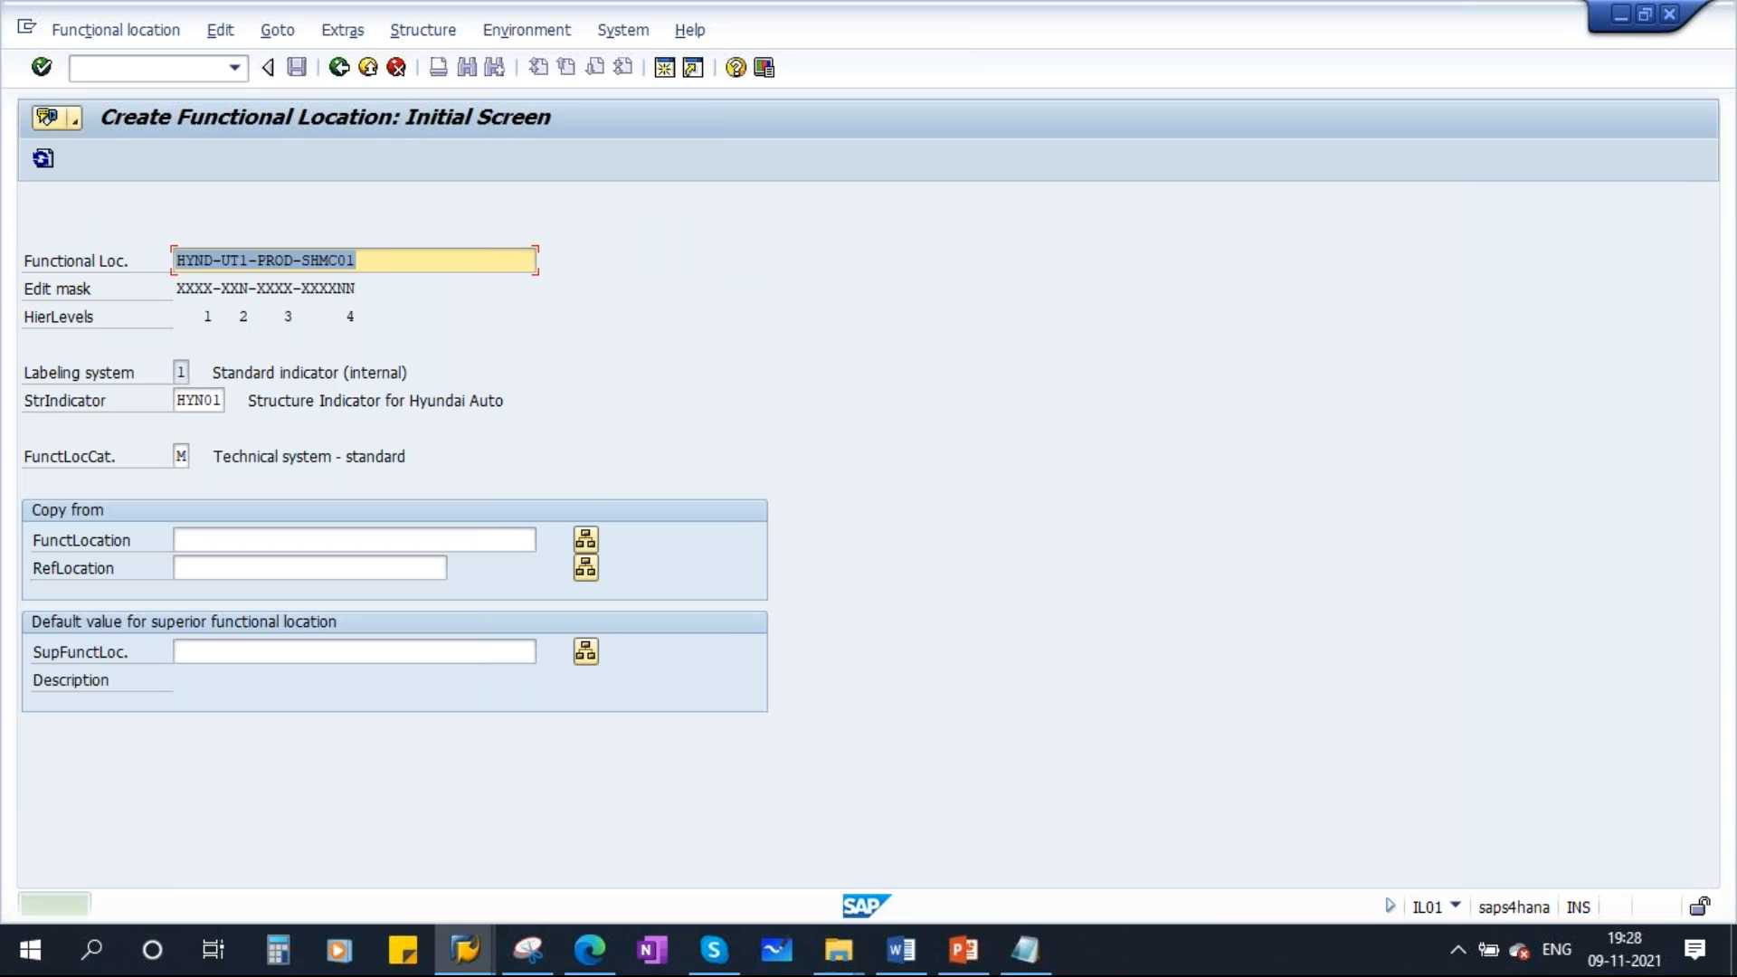
Start creating functional location HYND-UT1-PROD-PRES01 with structure indicator HYN01 and open its master data
click(385, 265)
key(BackSpace)
key(BackSpace)
key(BackSpace)
key(BackSpace)
key(BackSpace)
key(BackSpace)
text(pres0)
key(BackSpace)
key(BackSpace)
key(BackSpace)
key(BackSpace)
key(BackSpace)
key(Caps_Lock)
text(PRES01)
key(Return)
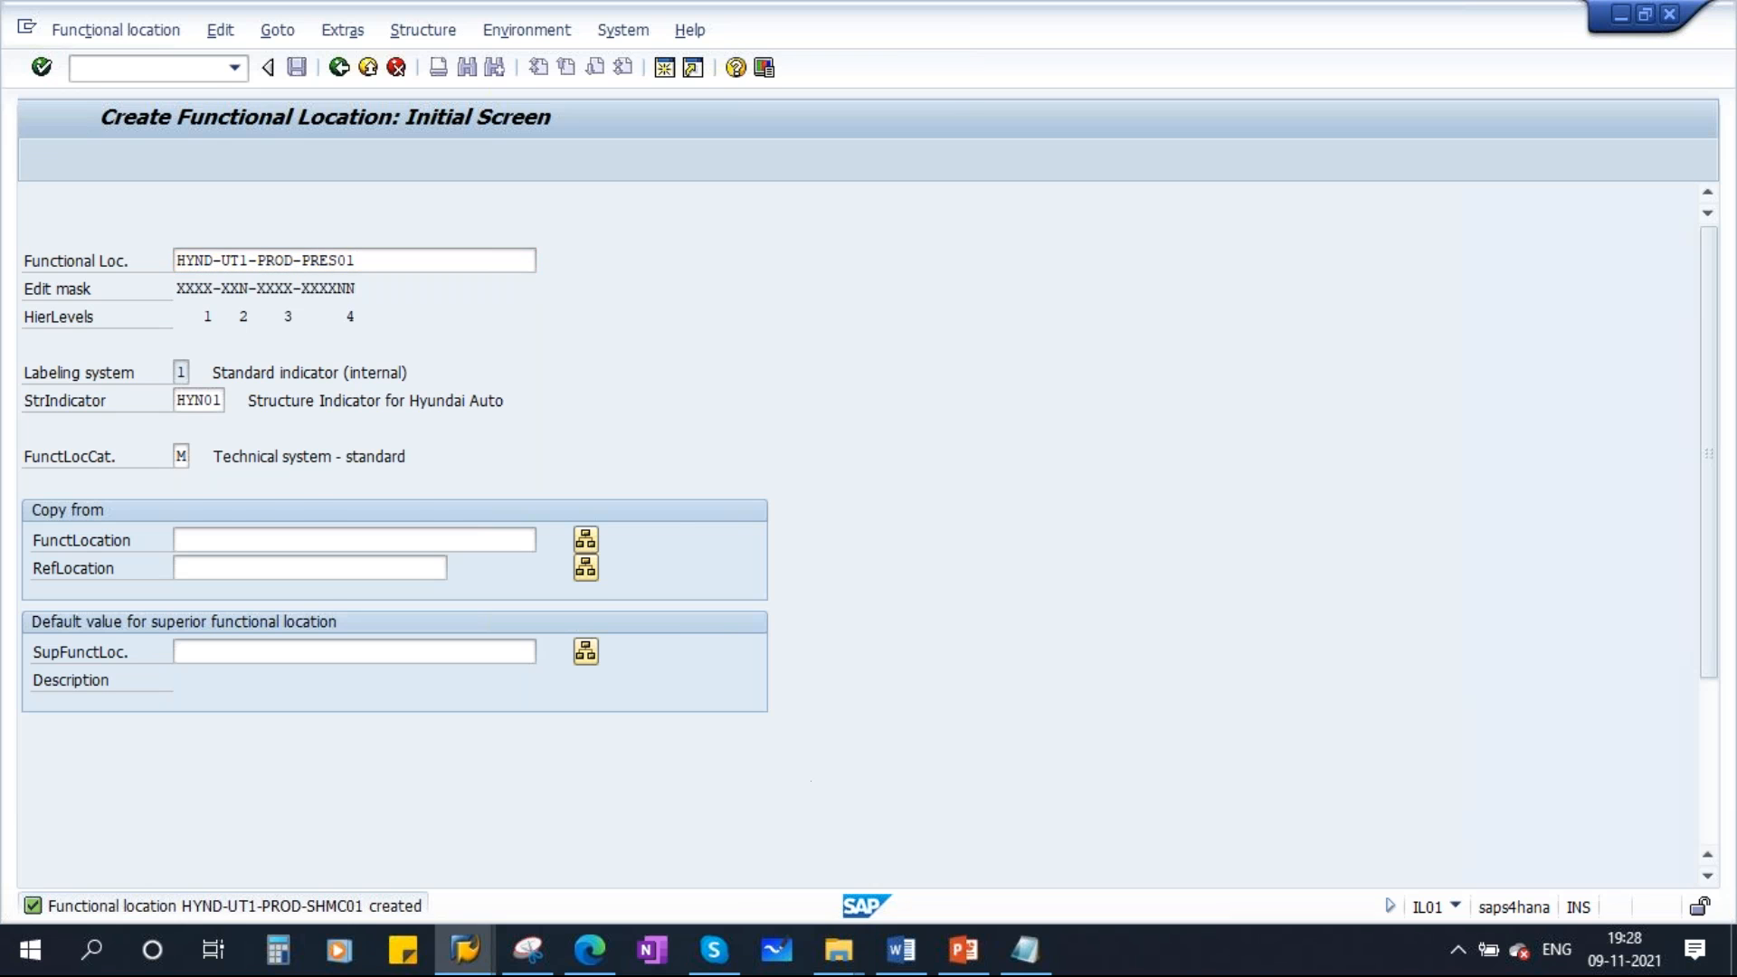
Describe HYND-UT1-PROD-PRES01 as 120 TON POWER PRESS, check its location, organization and structure data, and save the functional location
text(120 TON POWE)
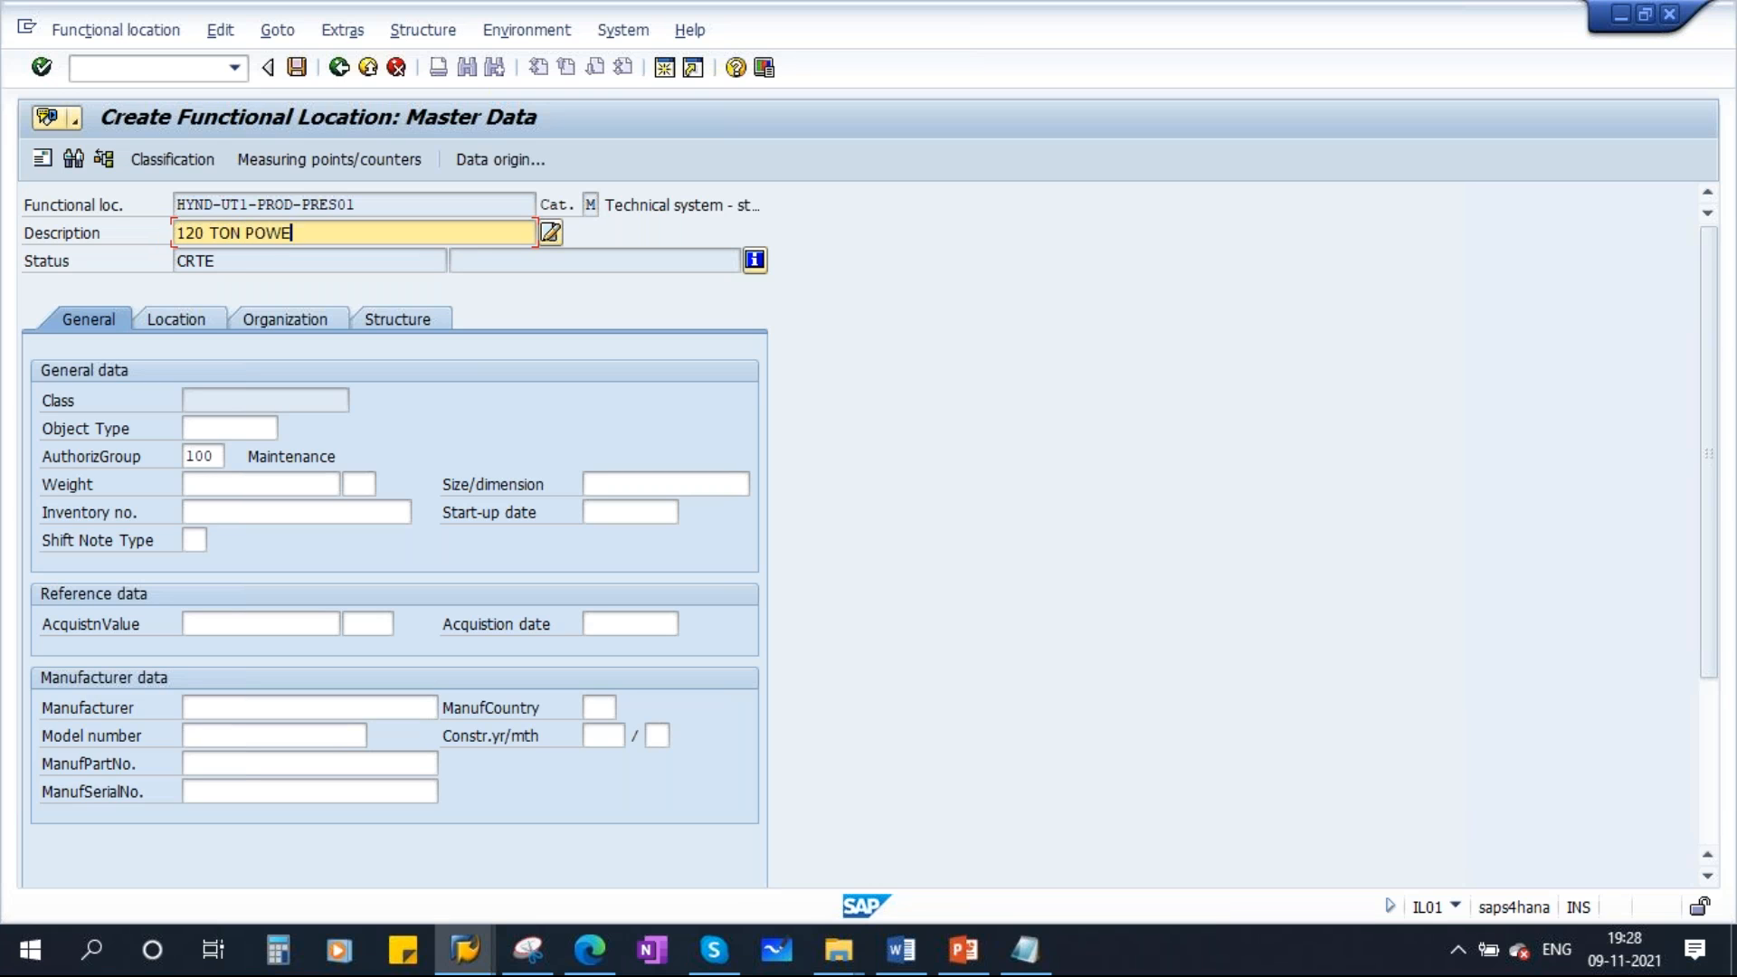
text(R PRESS)
click(158, 319)
click(271, 318)
click(398, 320)
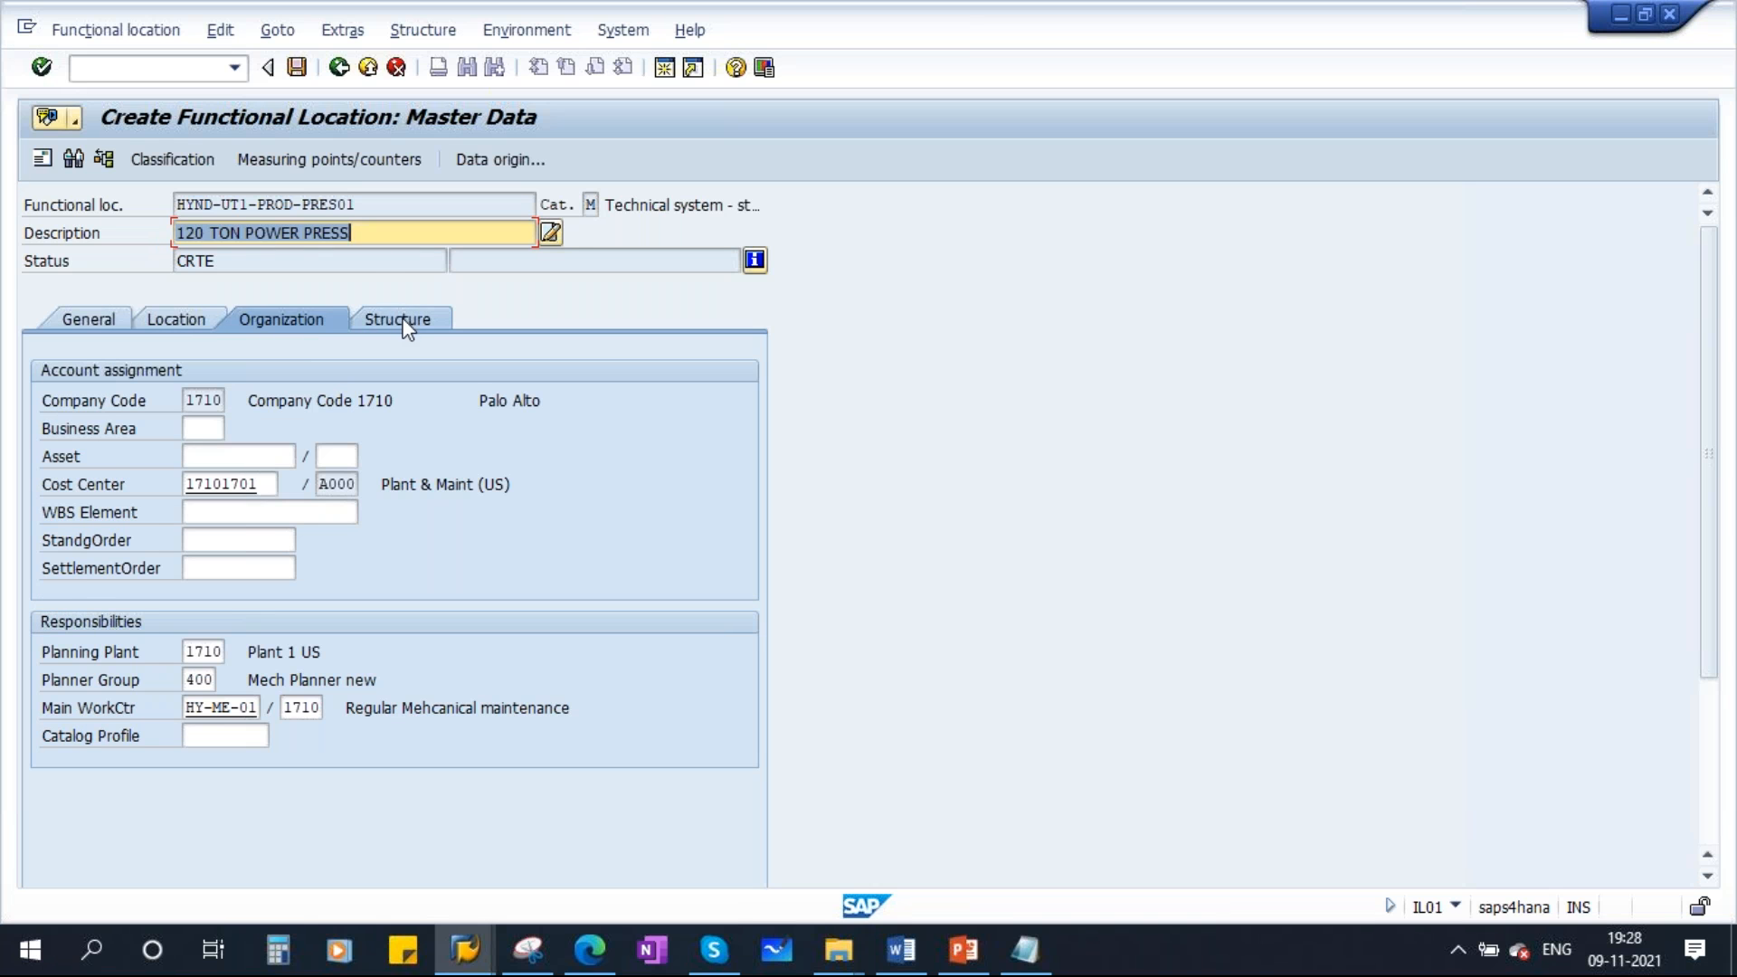
click(297, 66)
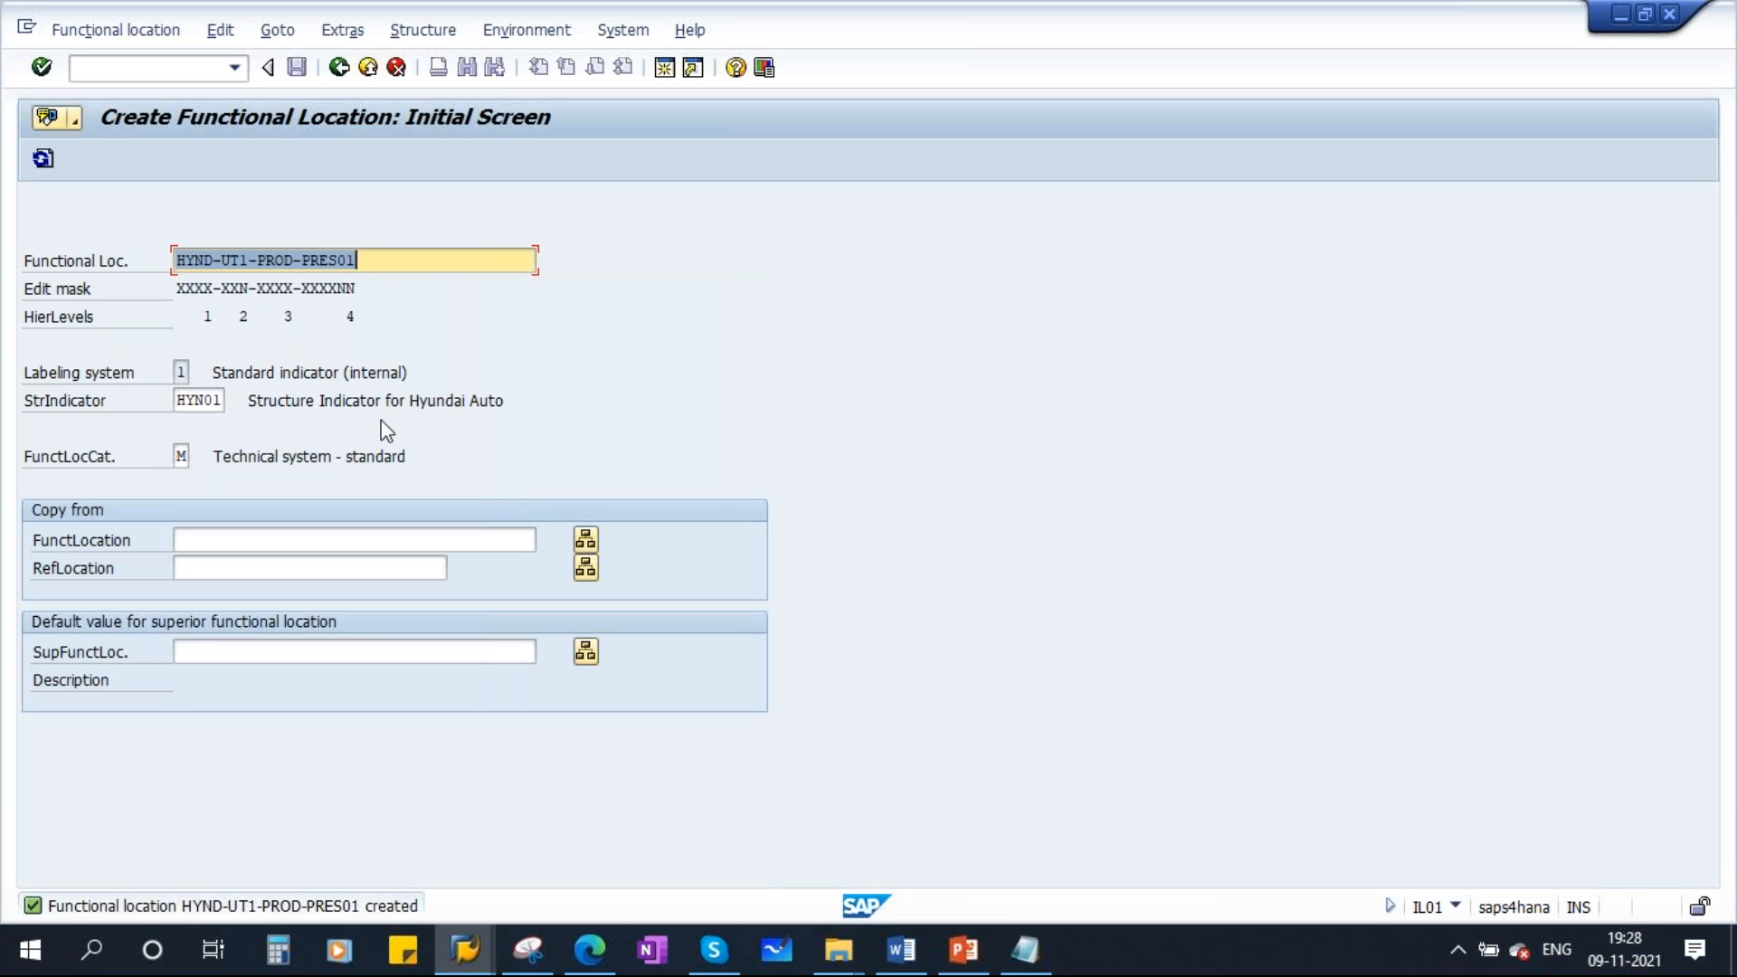
Start creating functional location HYND-UT1-UTLY-DGEN01 with structure indicator HYN01 and open its master data
click(293, 262)
key(BackSpace)
key(BackSpace)
key(BackSpace)
key(BackSpace)
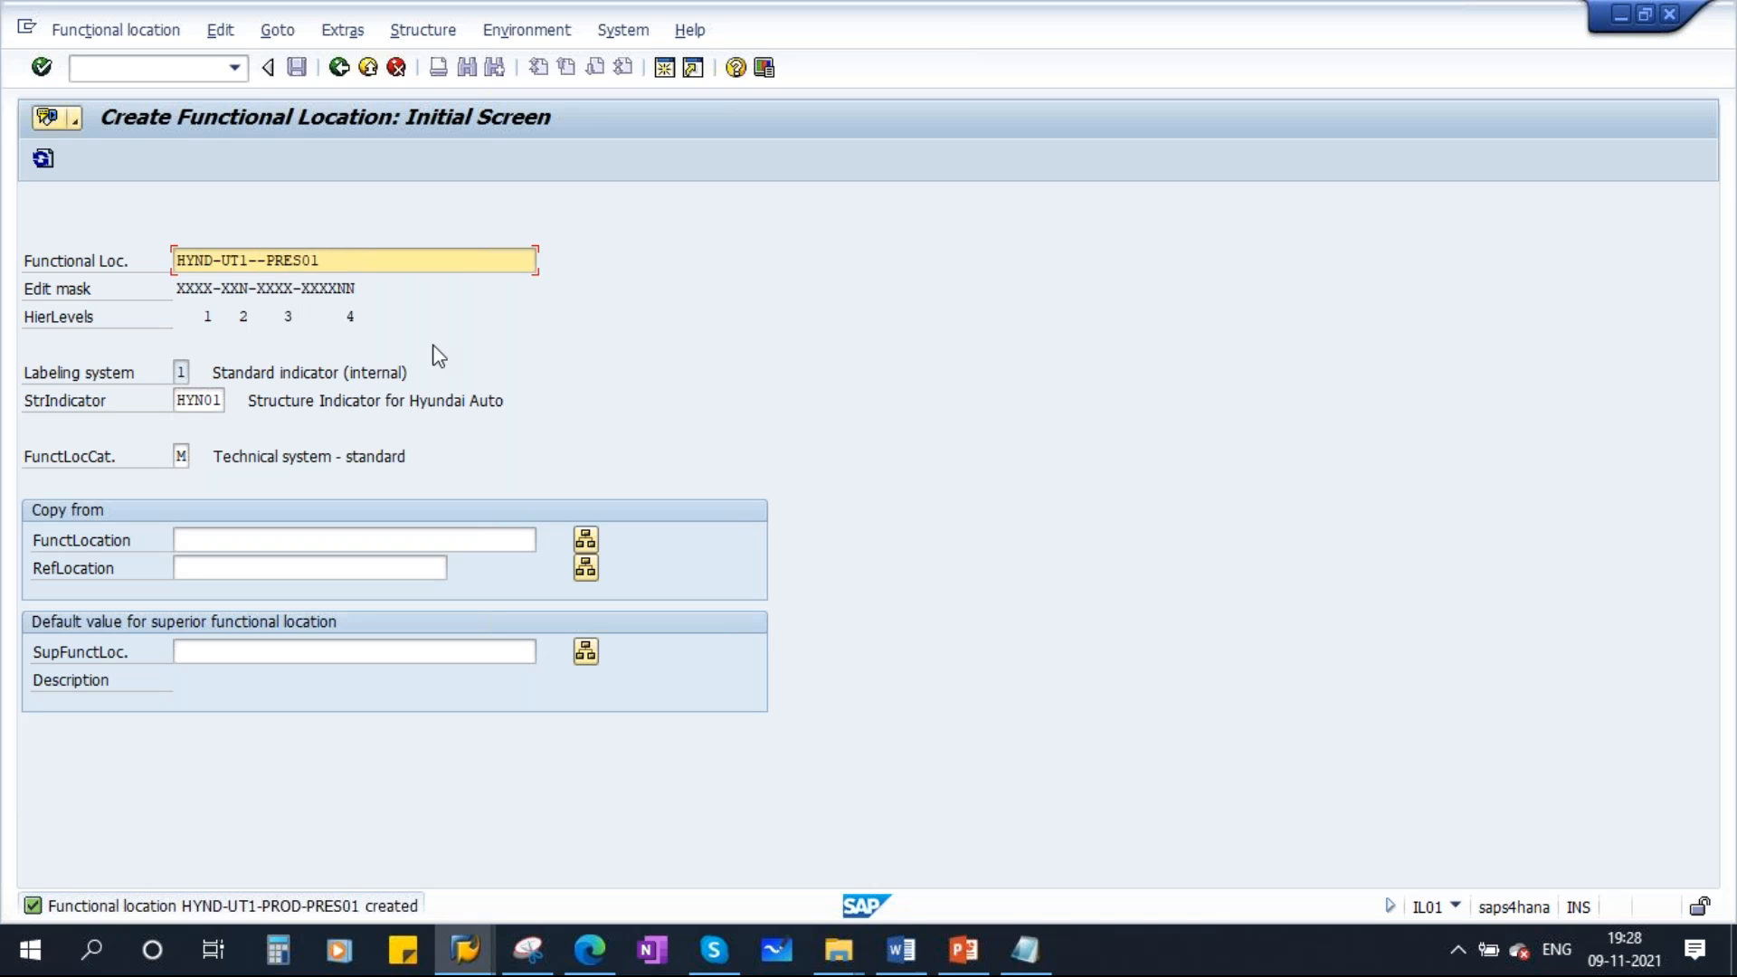
text(UTLY)
key(Delete)
key(Delete)
key(Delete)
text(DGEN01)
key(Return)
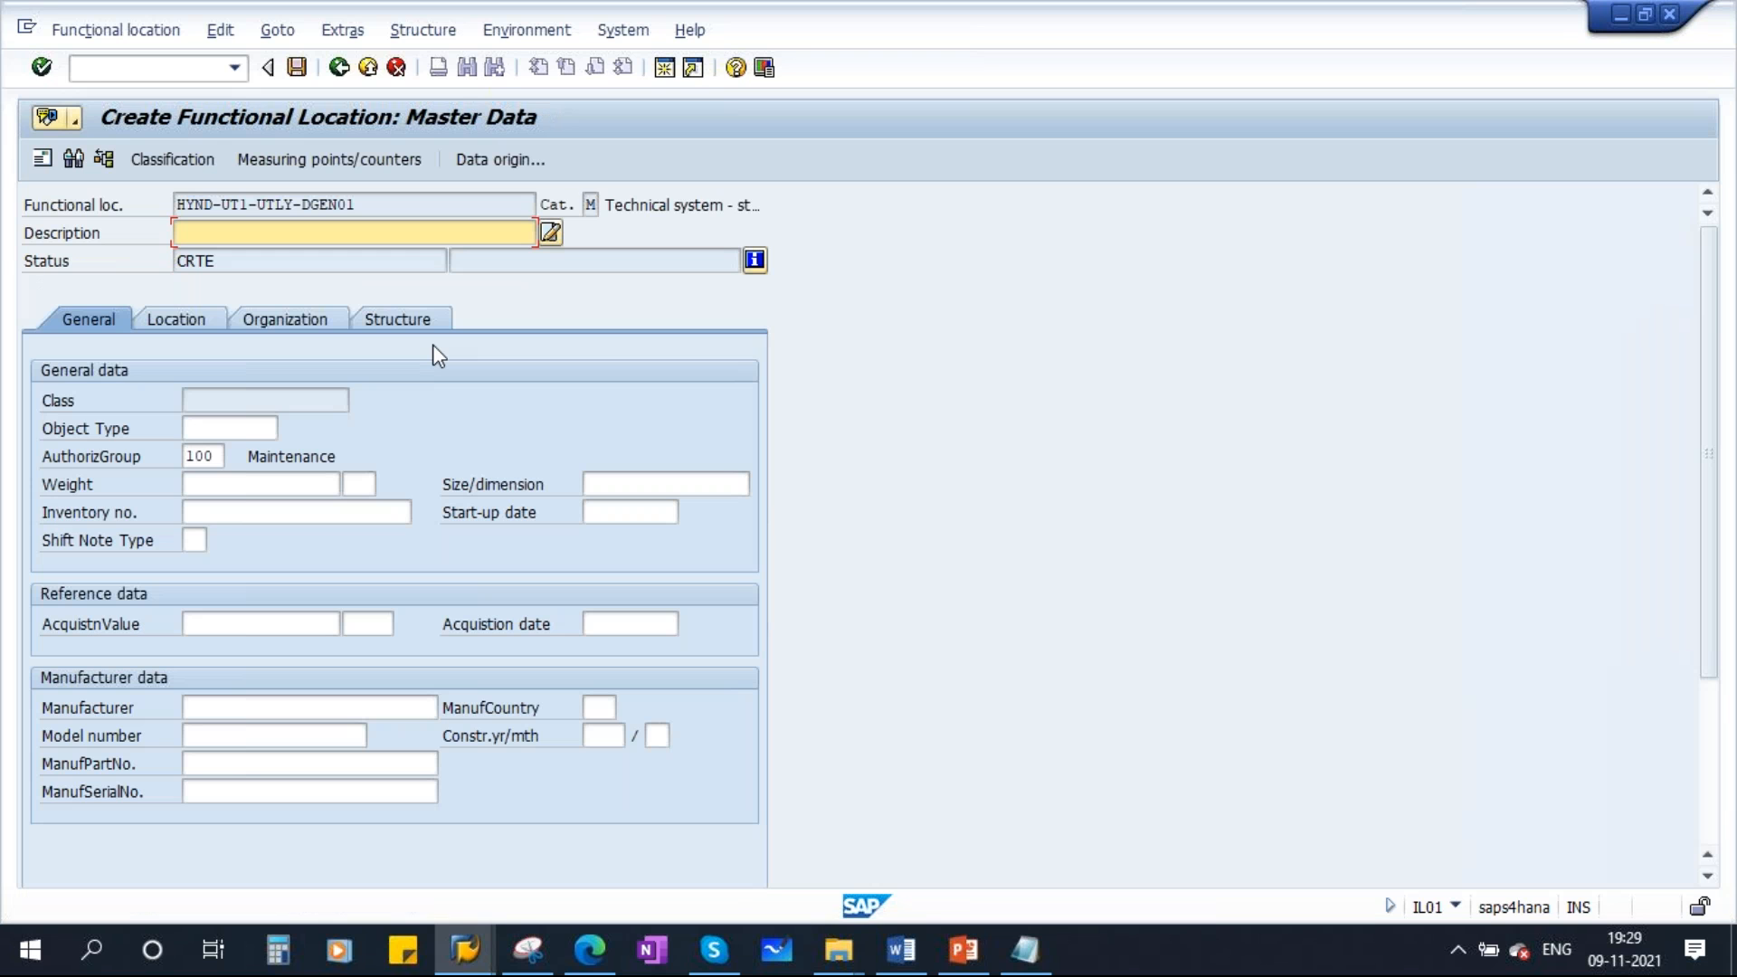
Describe HYND-UT1-UTLY-DGEN01 as 500 KVA DIESEL GENERATOR, check its location, organization and structure data, and save the functional location
text(500 KVA DIESEL GENERATOR)
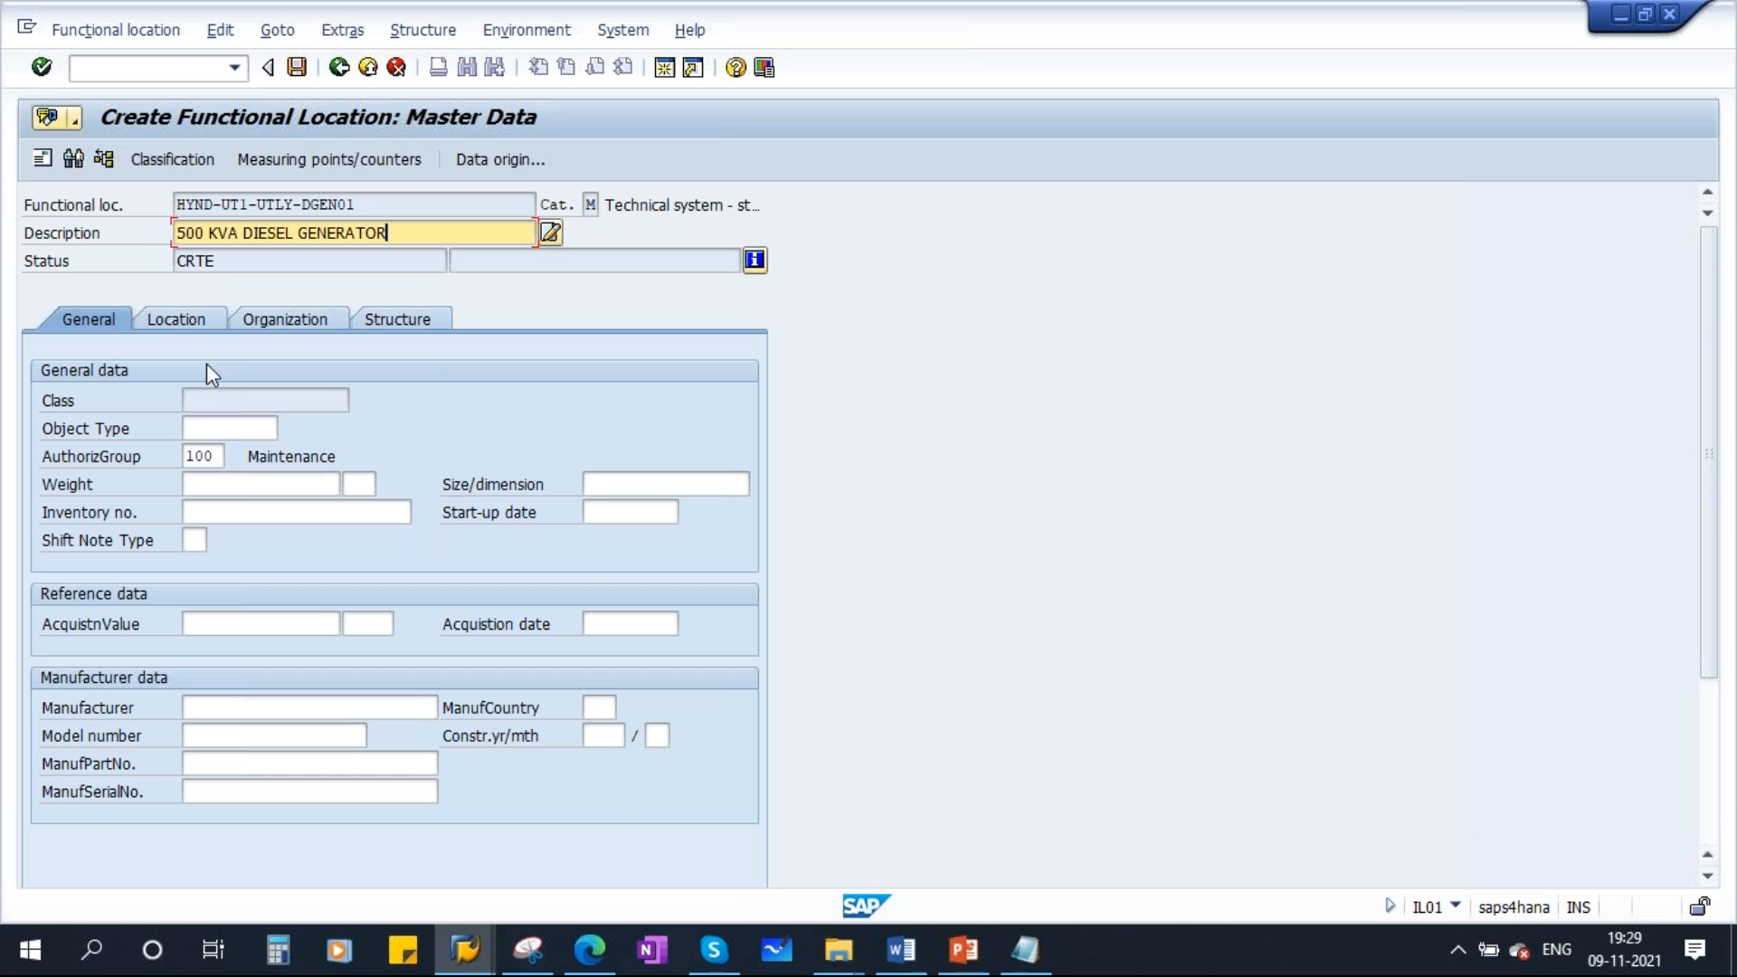
click(185, 324)
click(283, 322)
click(407, 319)
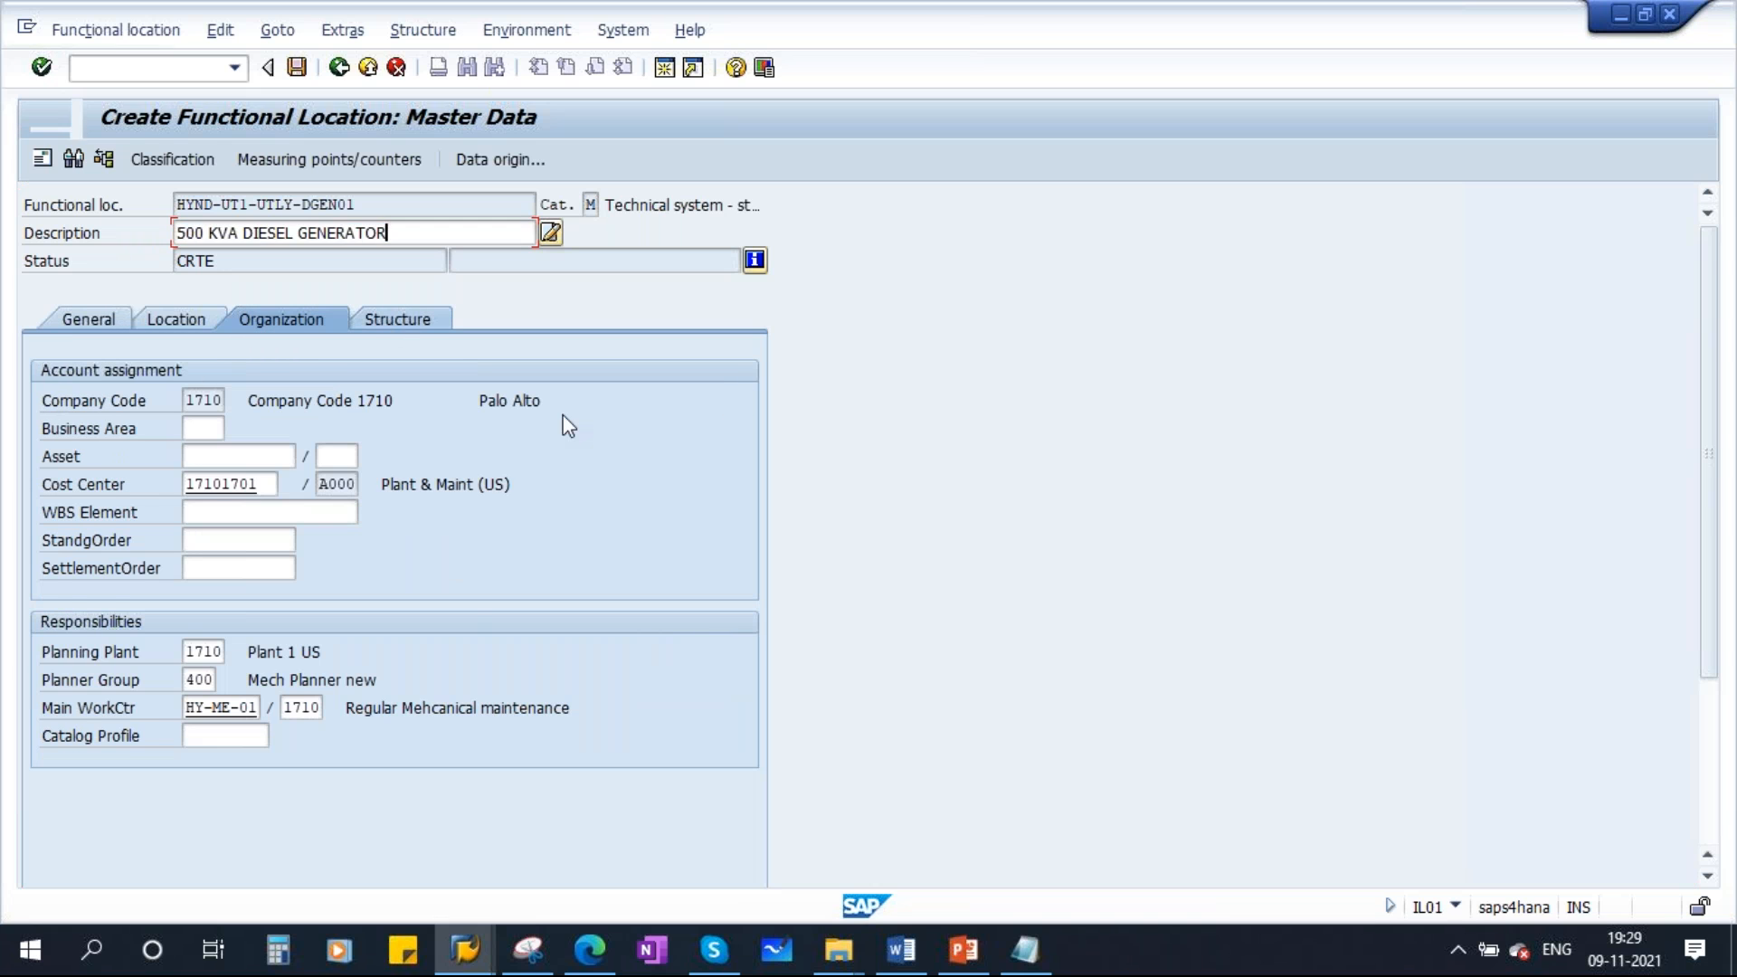
key(ctrl+s)
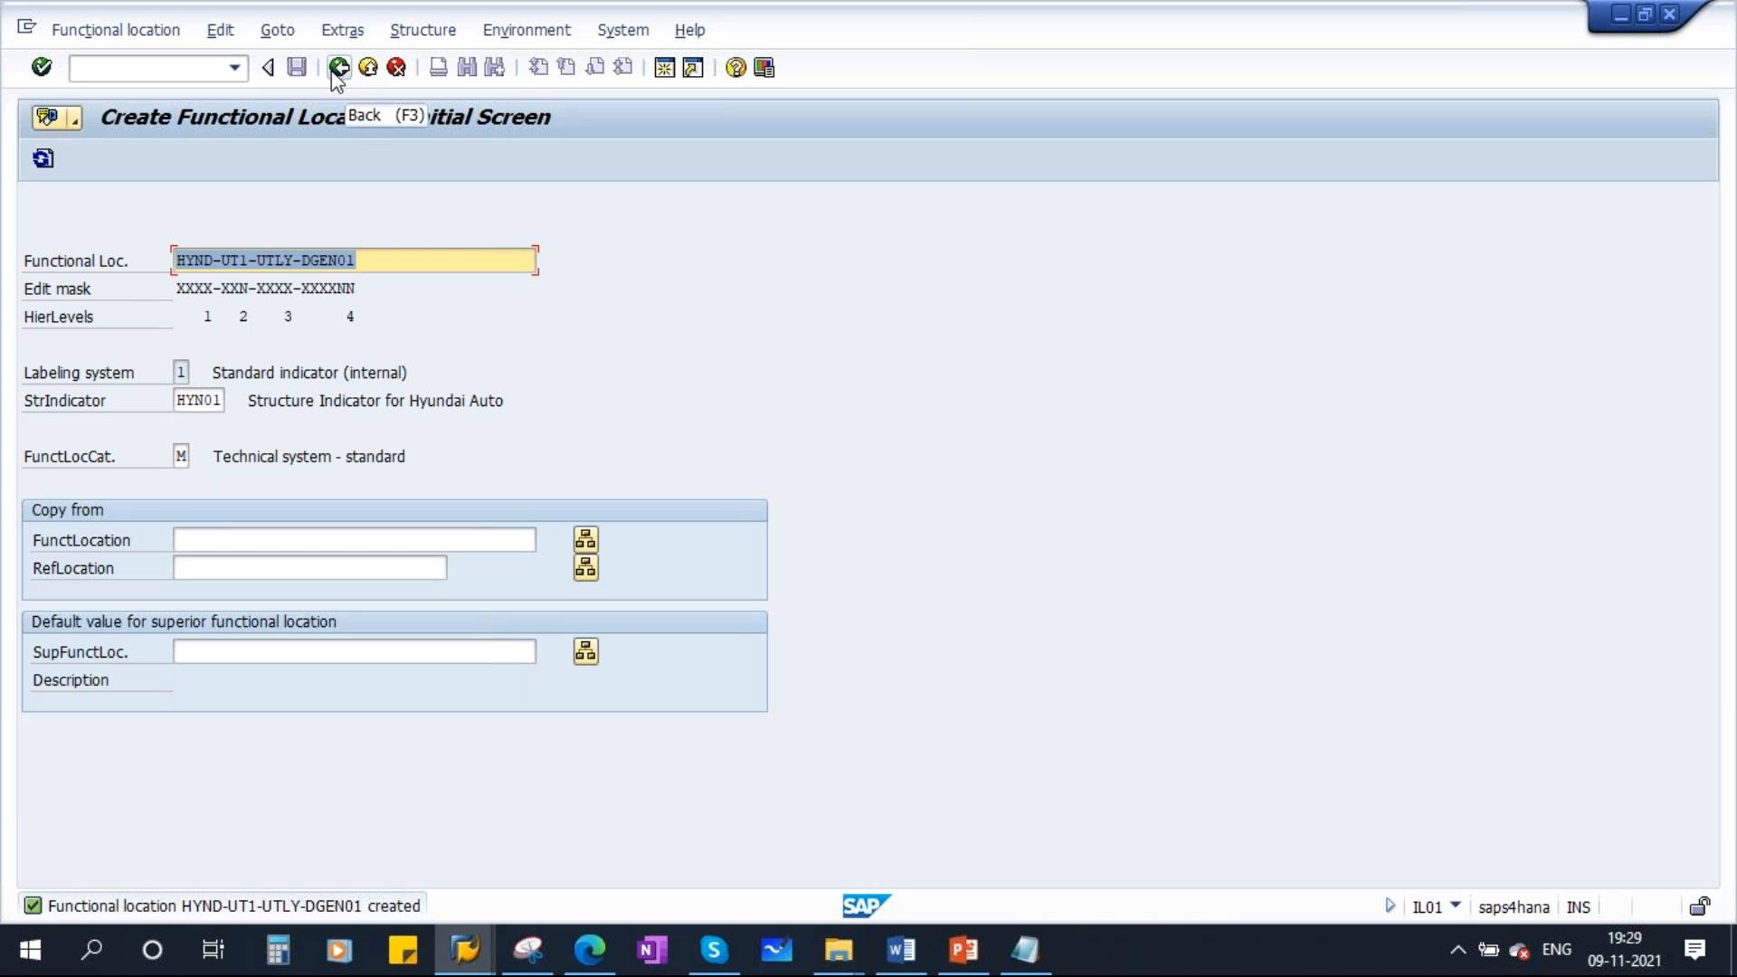
Run transaction IH01 for functional location HYND and expand its whole structure list
drag(212, 261, 158, 260)
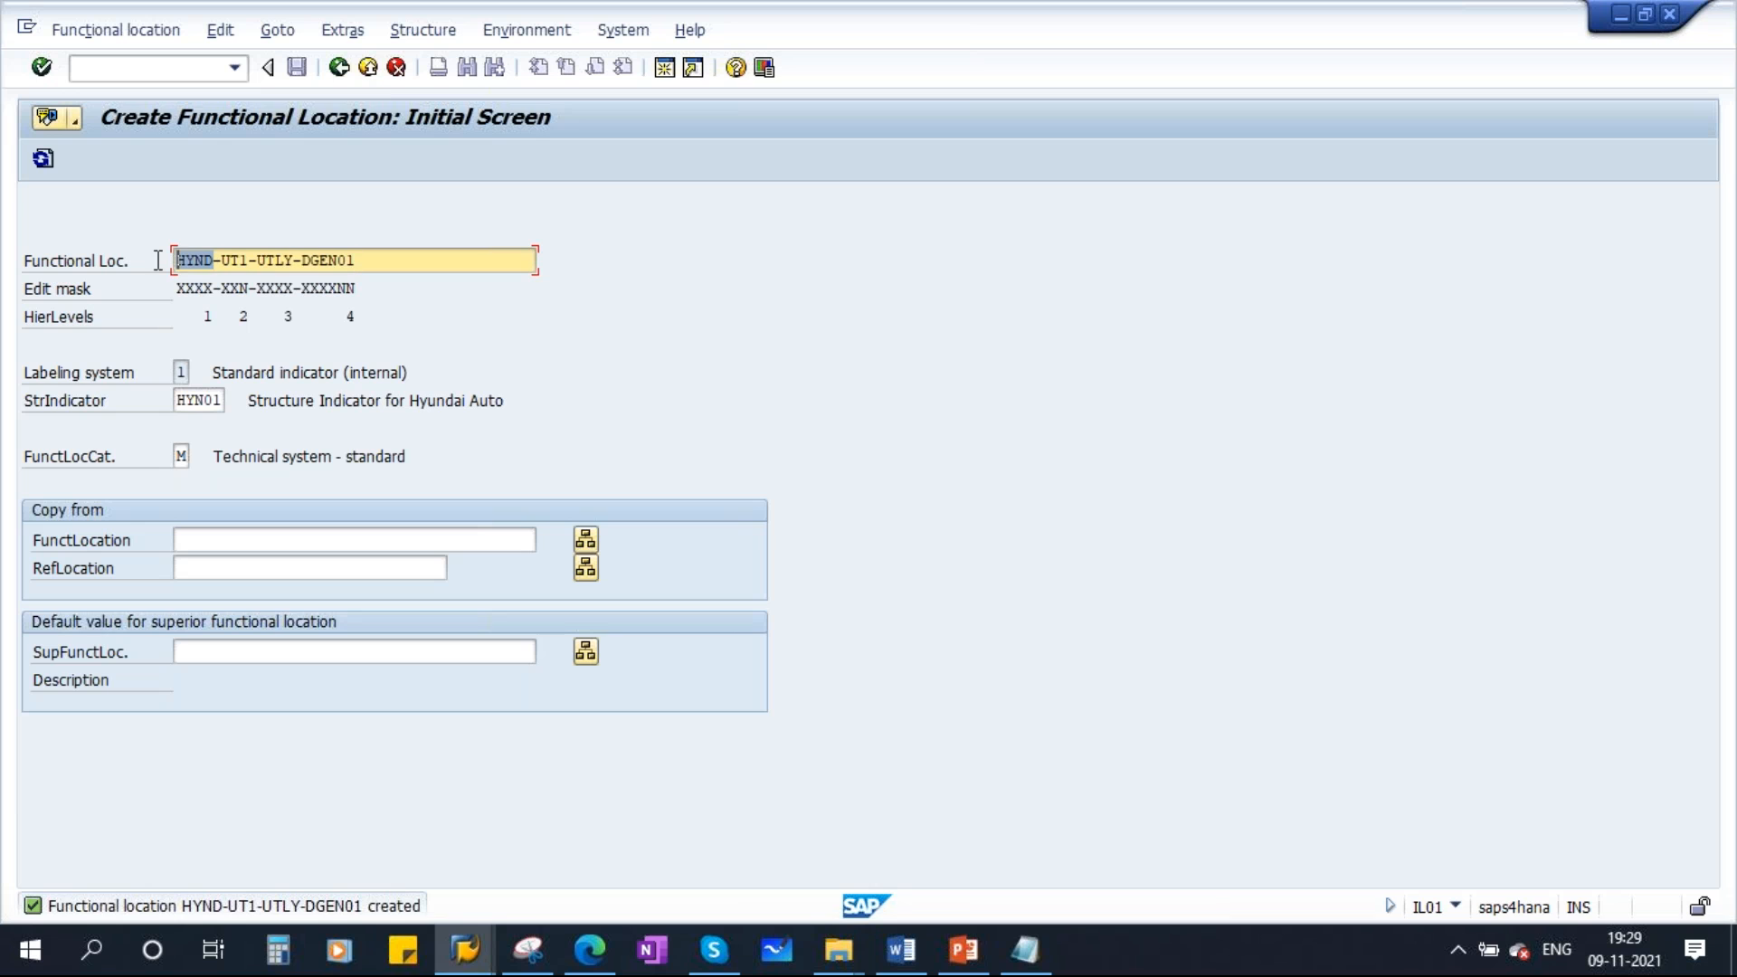
click(143, 72)
text(/NI)
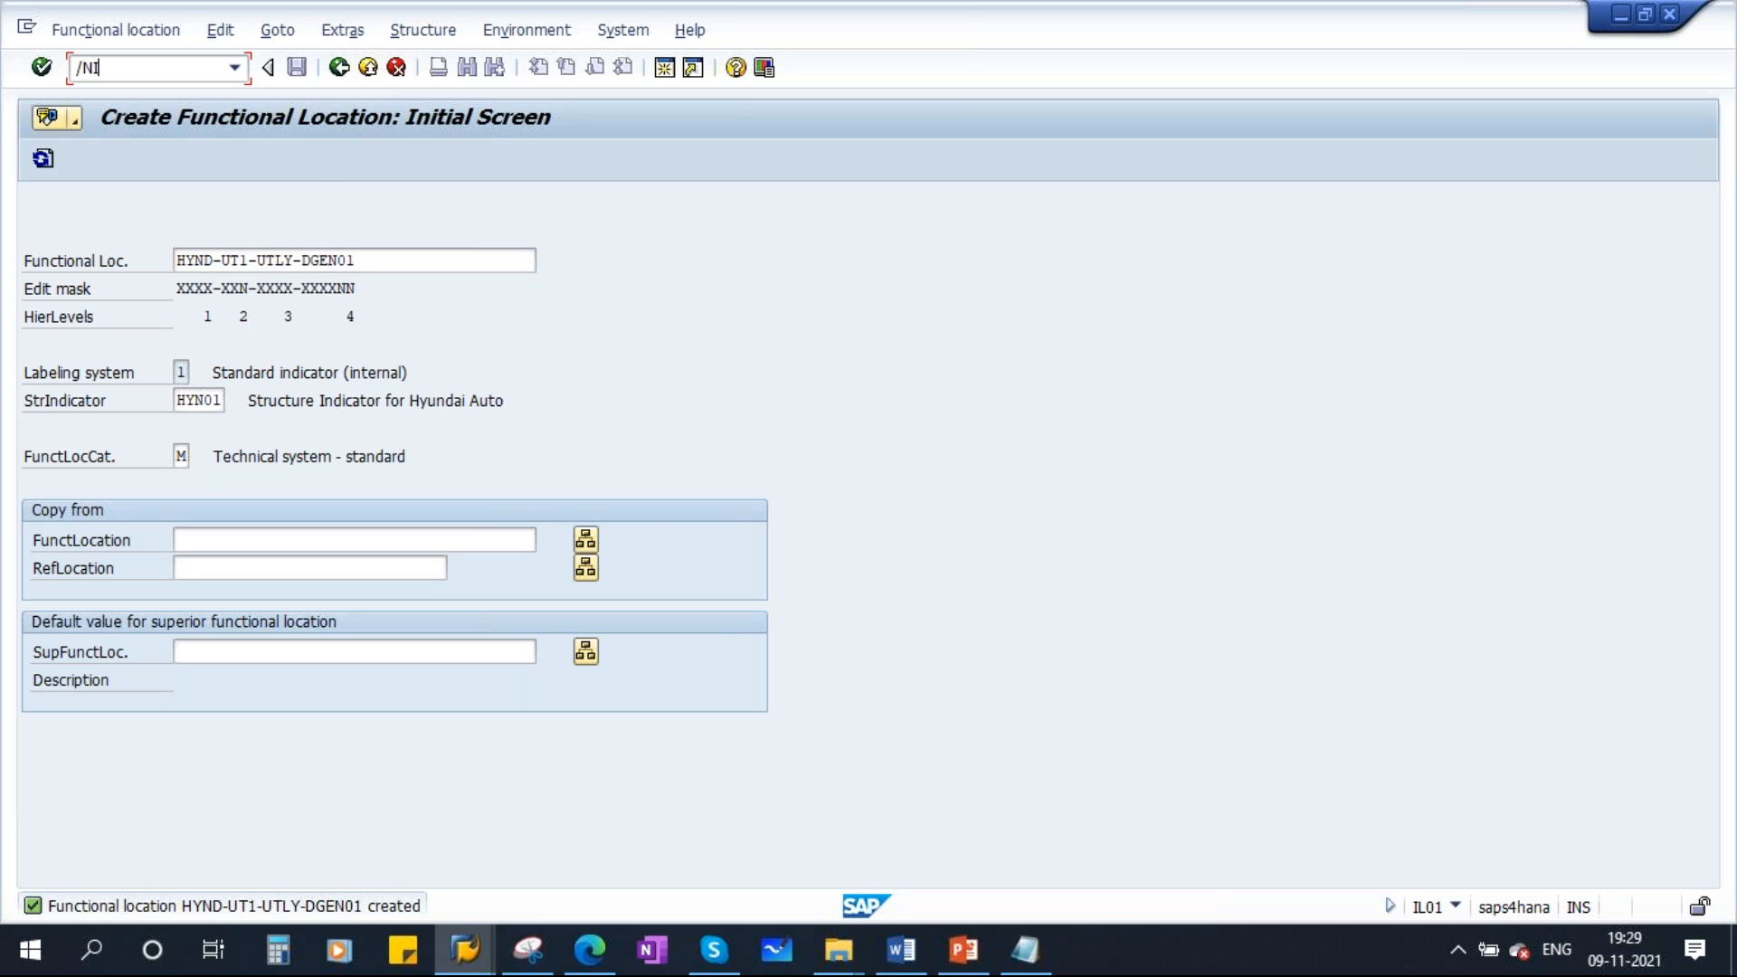
text(H01)
key(Return)
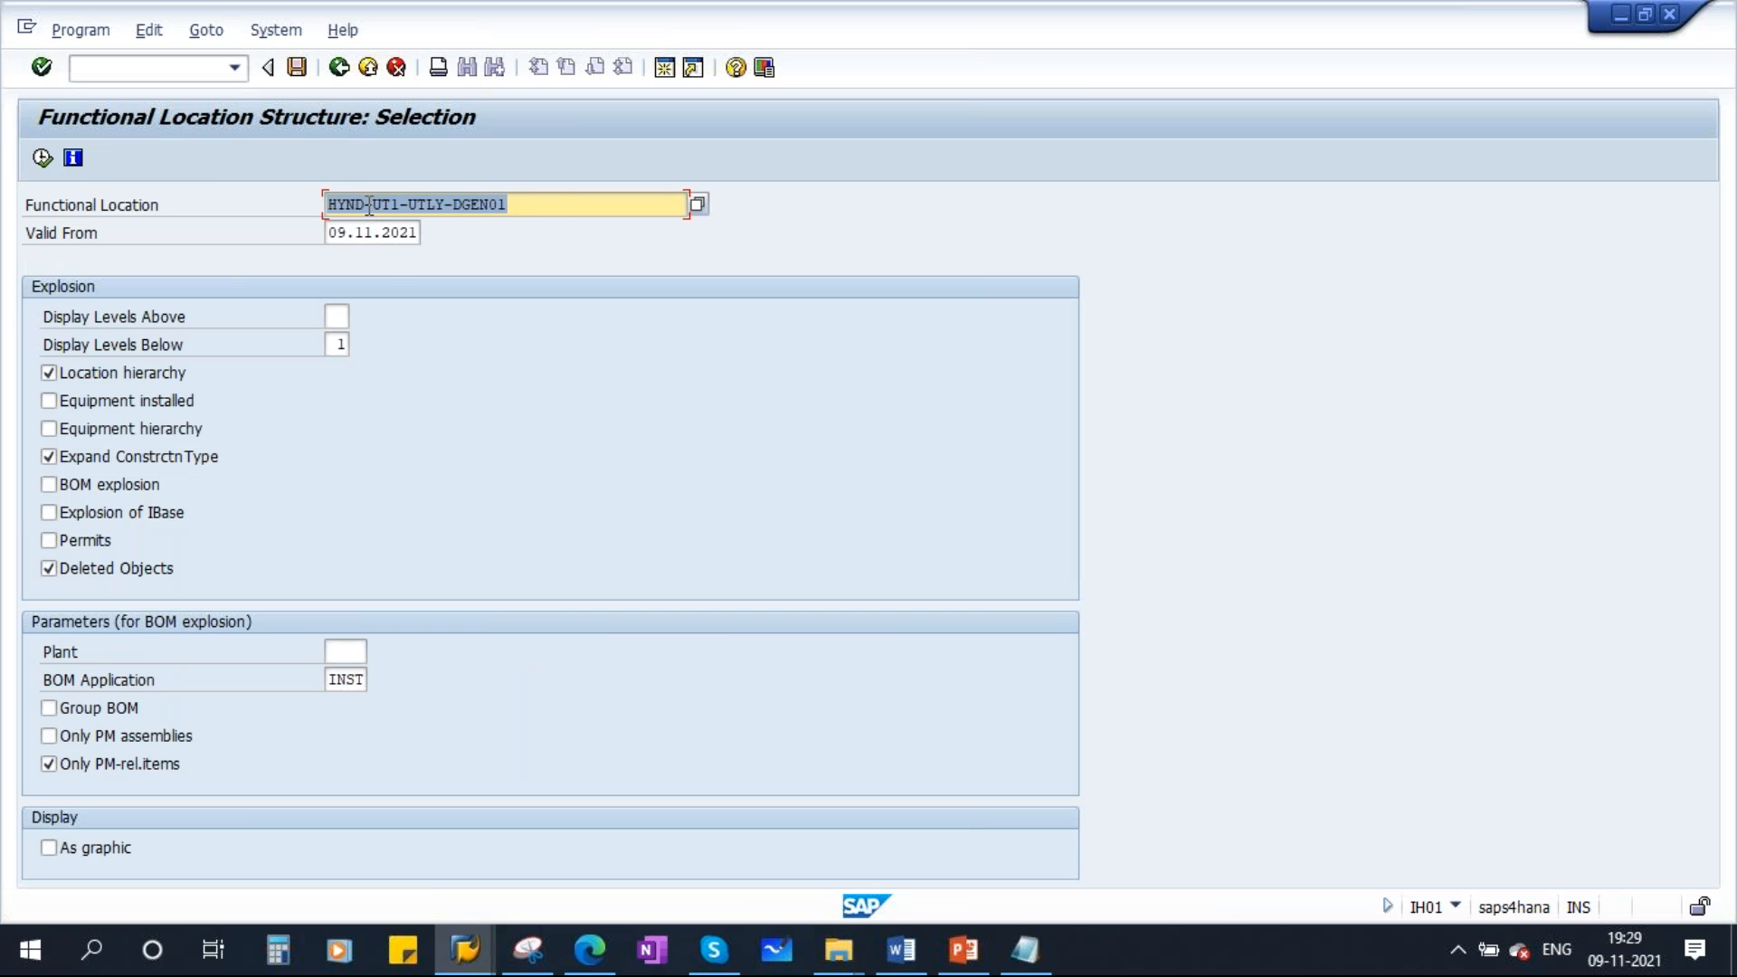
drag(368, 198, 562, 209)
key(Delete)
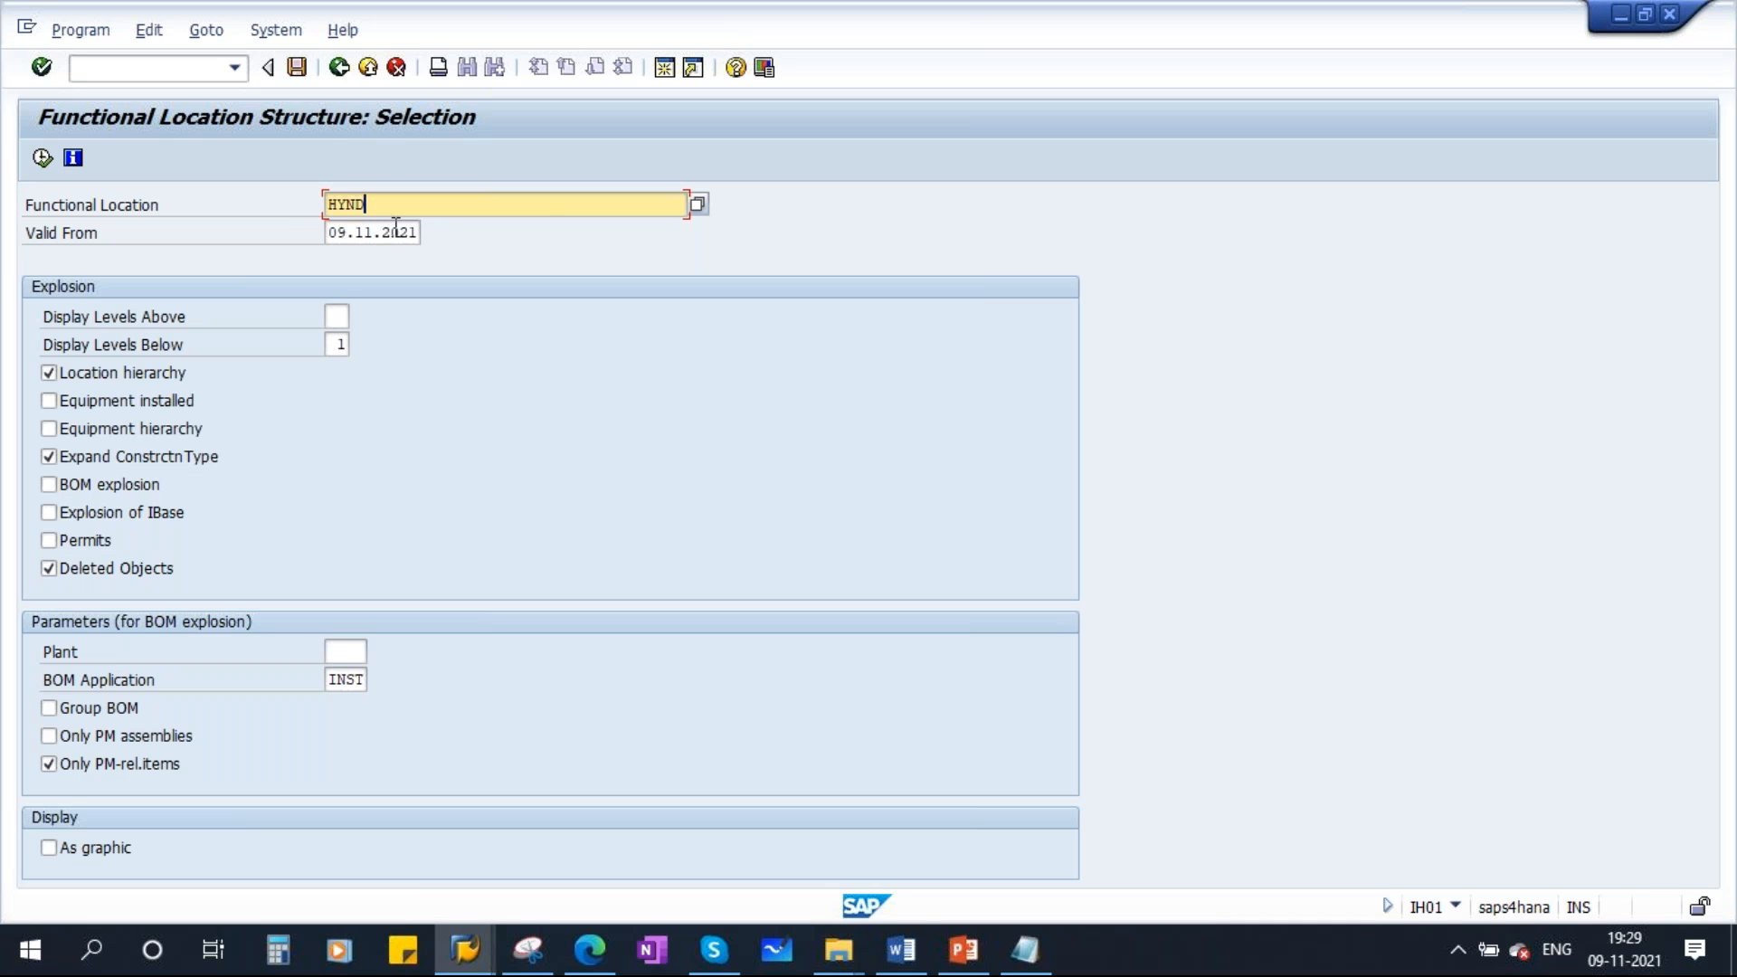
key(shift+Home)
click(43, 158)
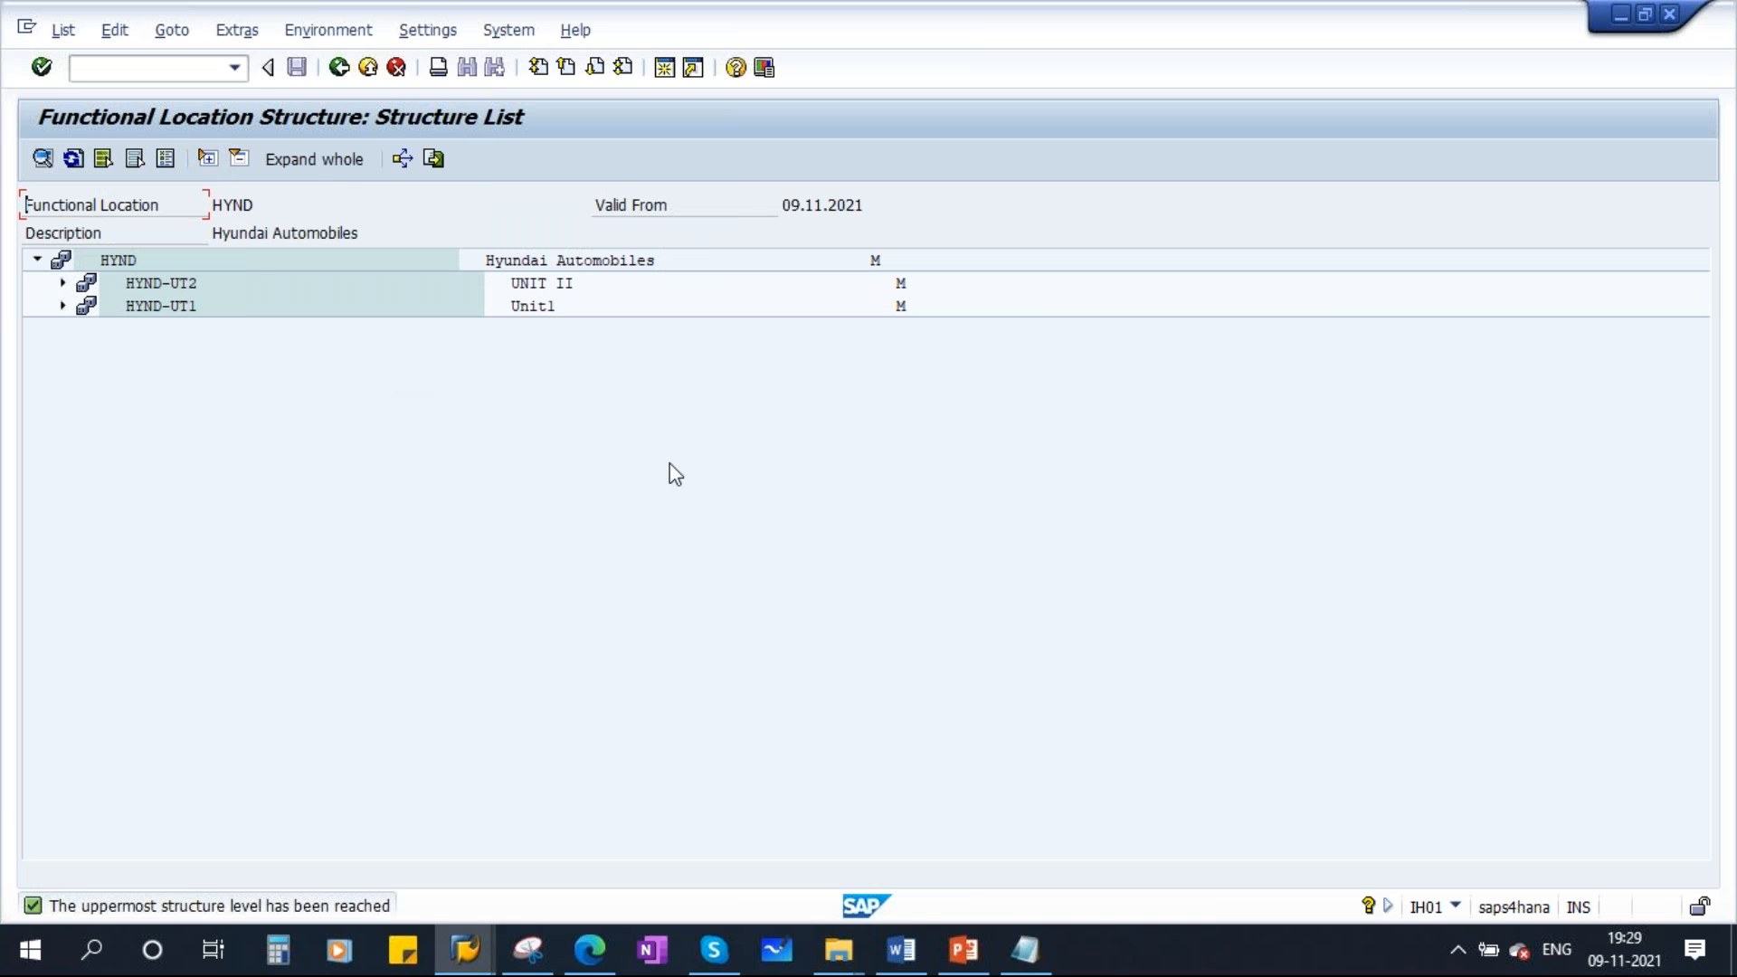
click(333, 160)
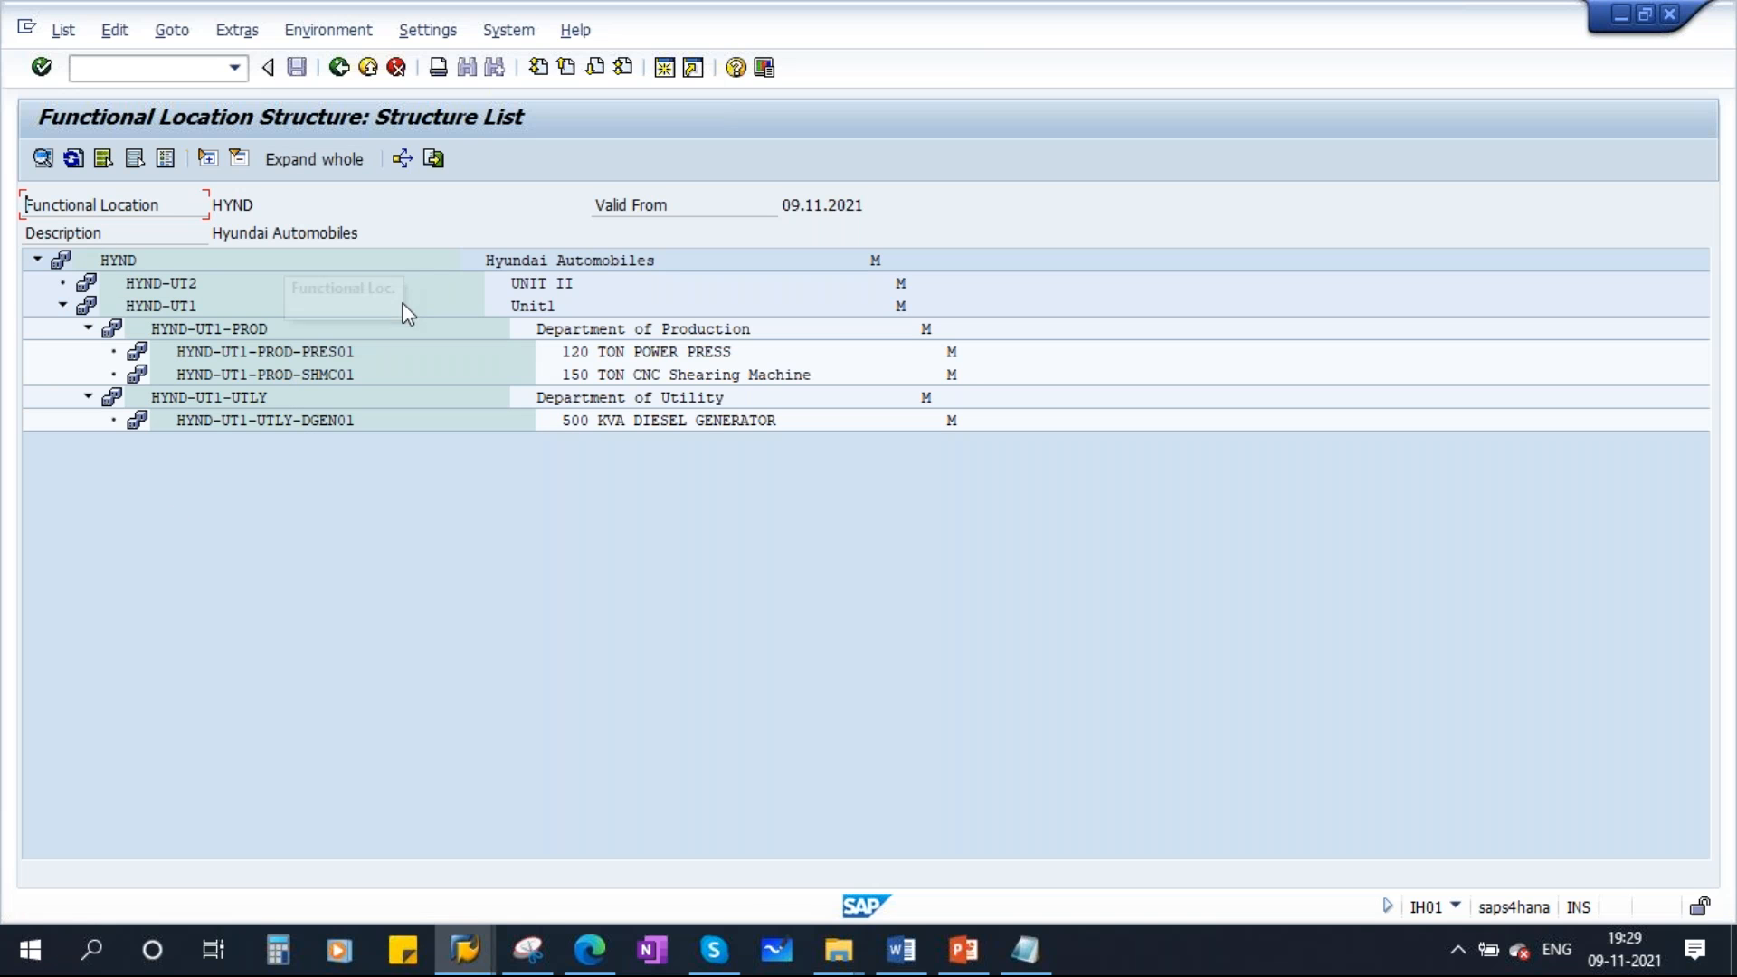
Rerun the structure list for HYND and expand HYND-UT1 level by level through the Production and Utility departments
click(339, 67)
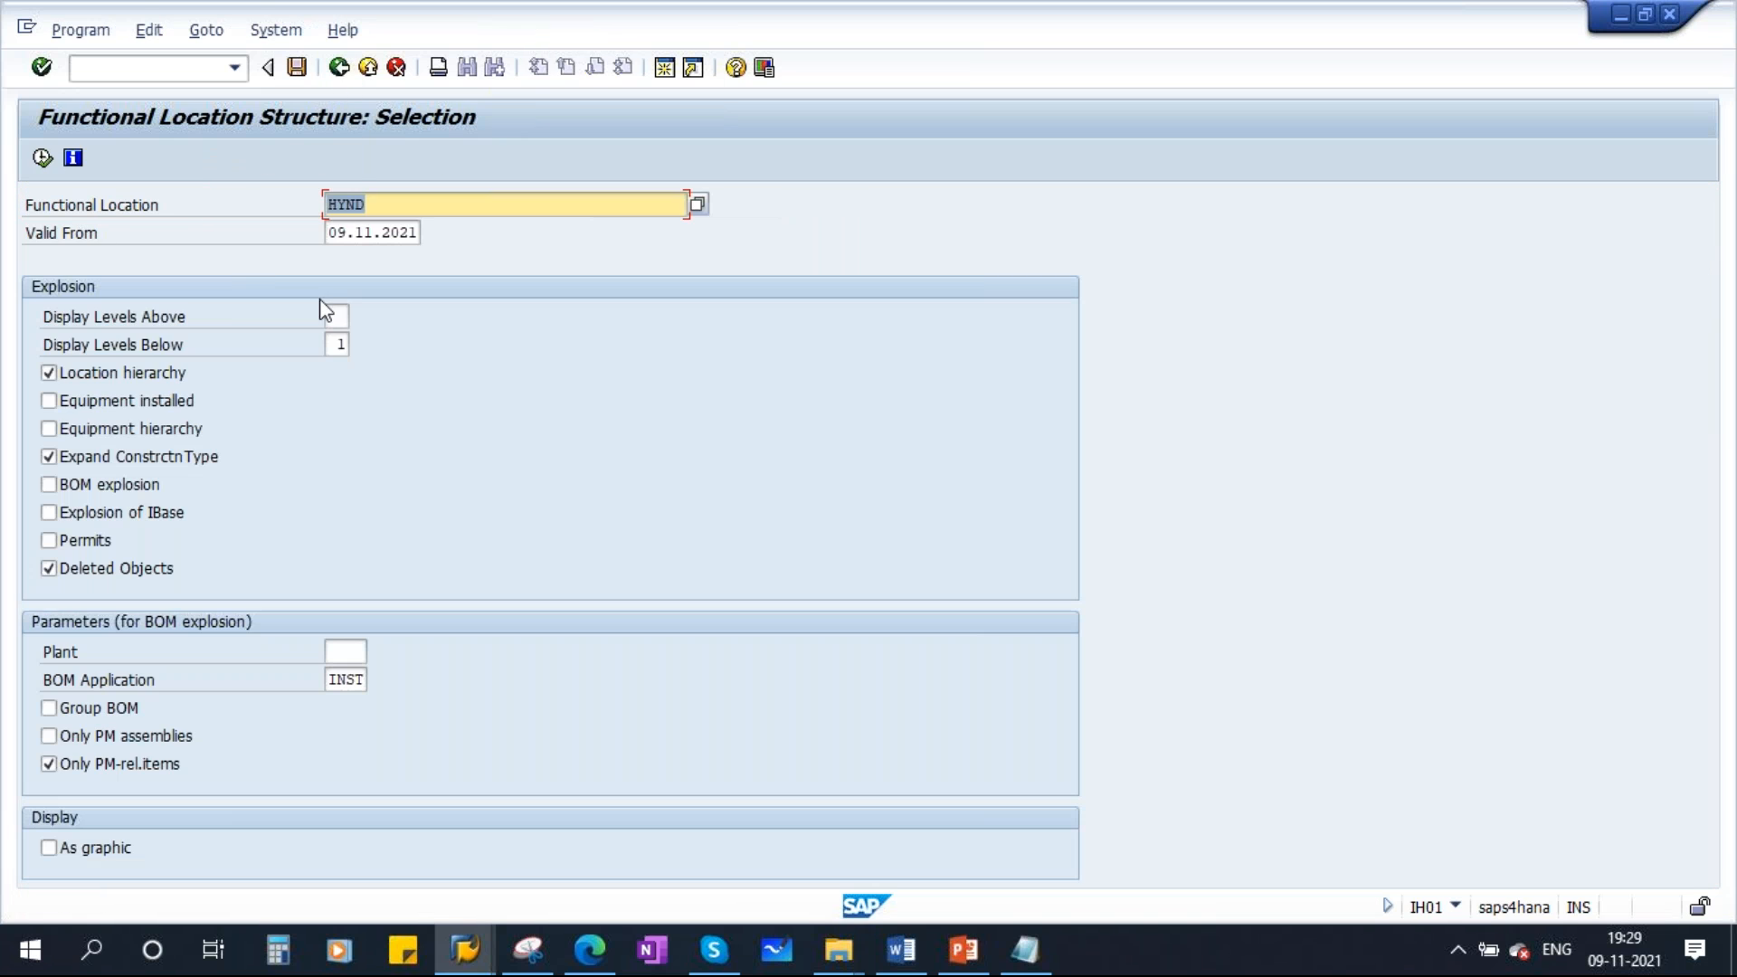
click(43, 160)
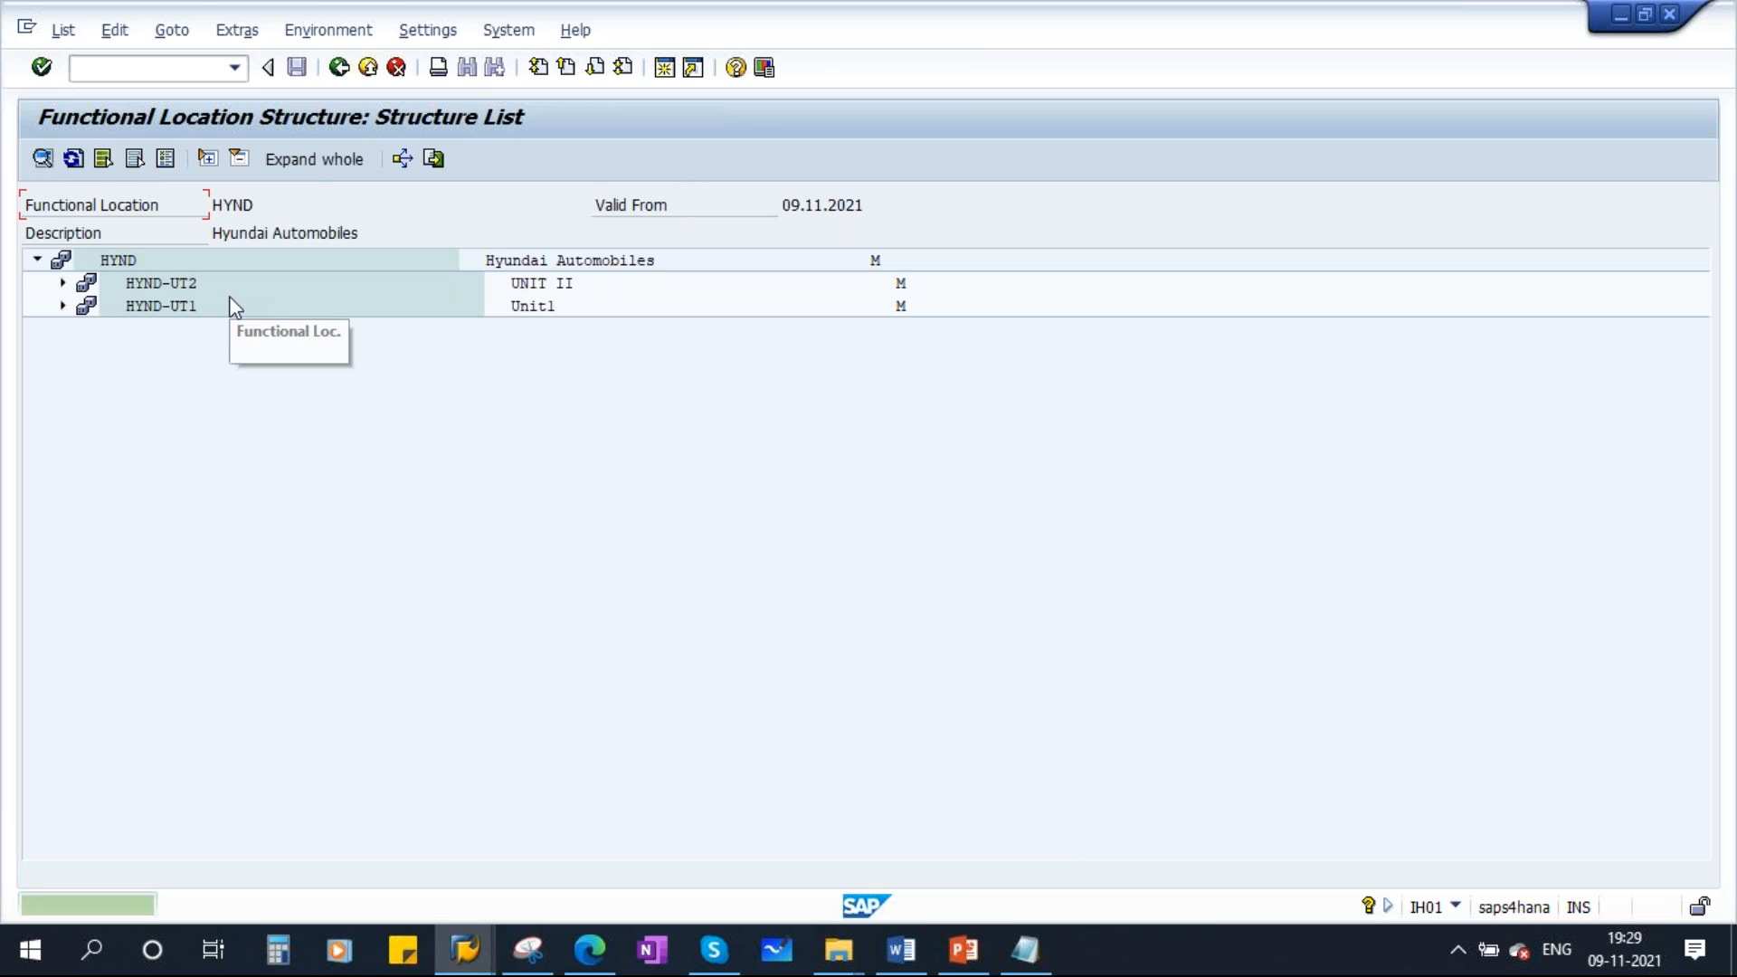
click(63, 306)
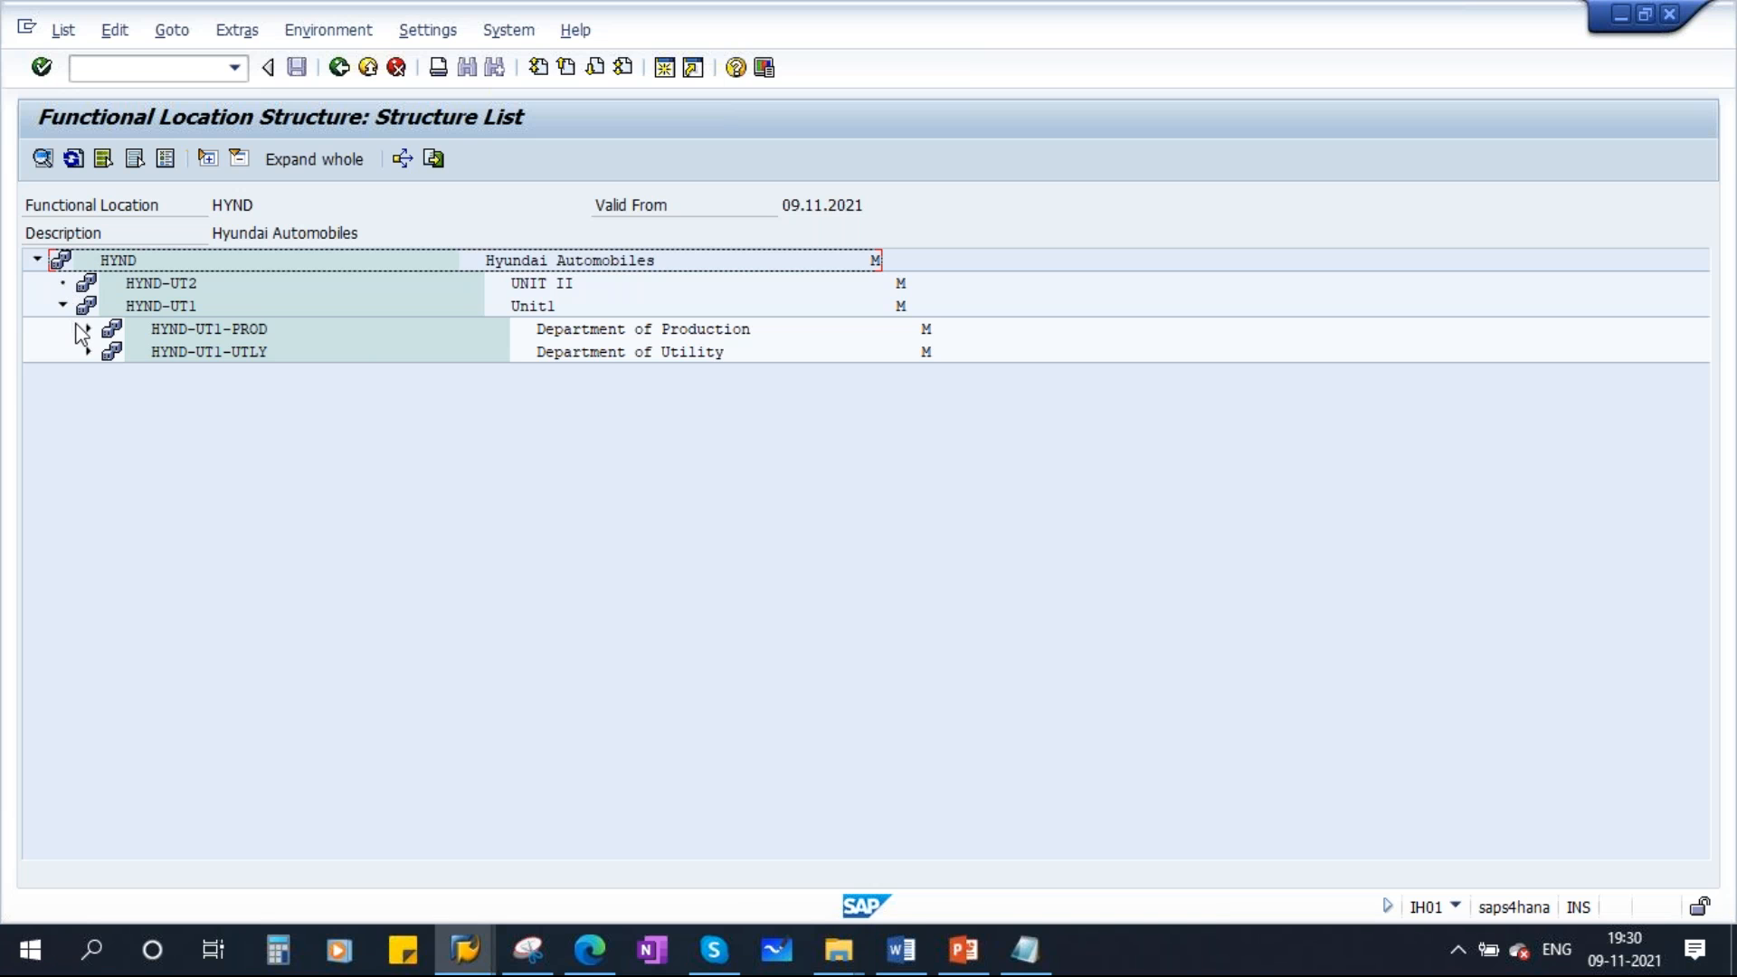
click(88, 328)
click(87, 398)
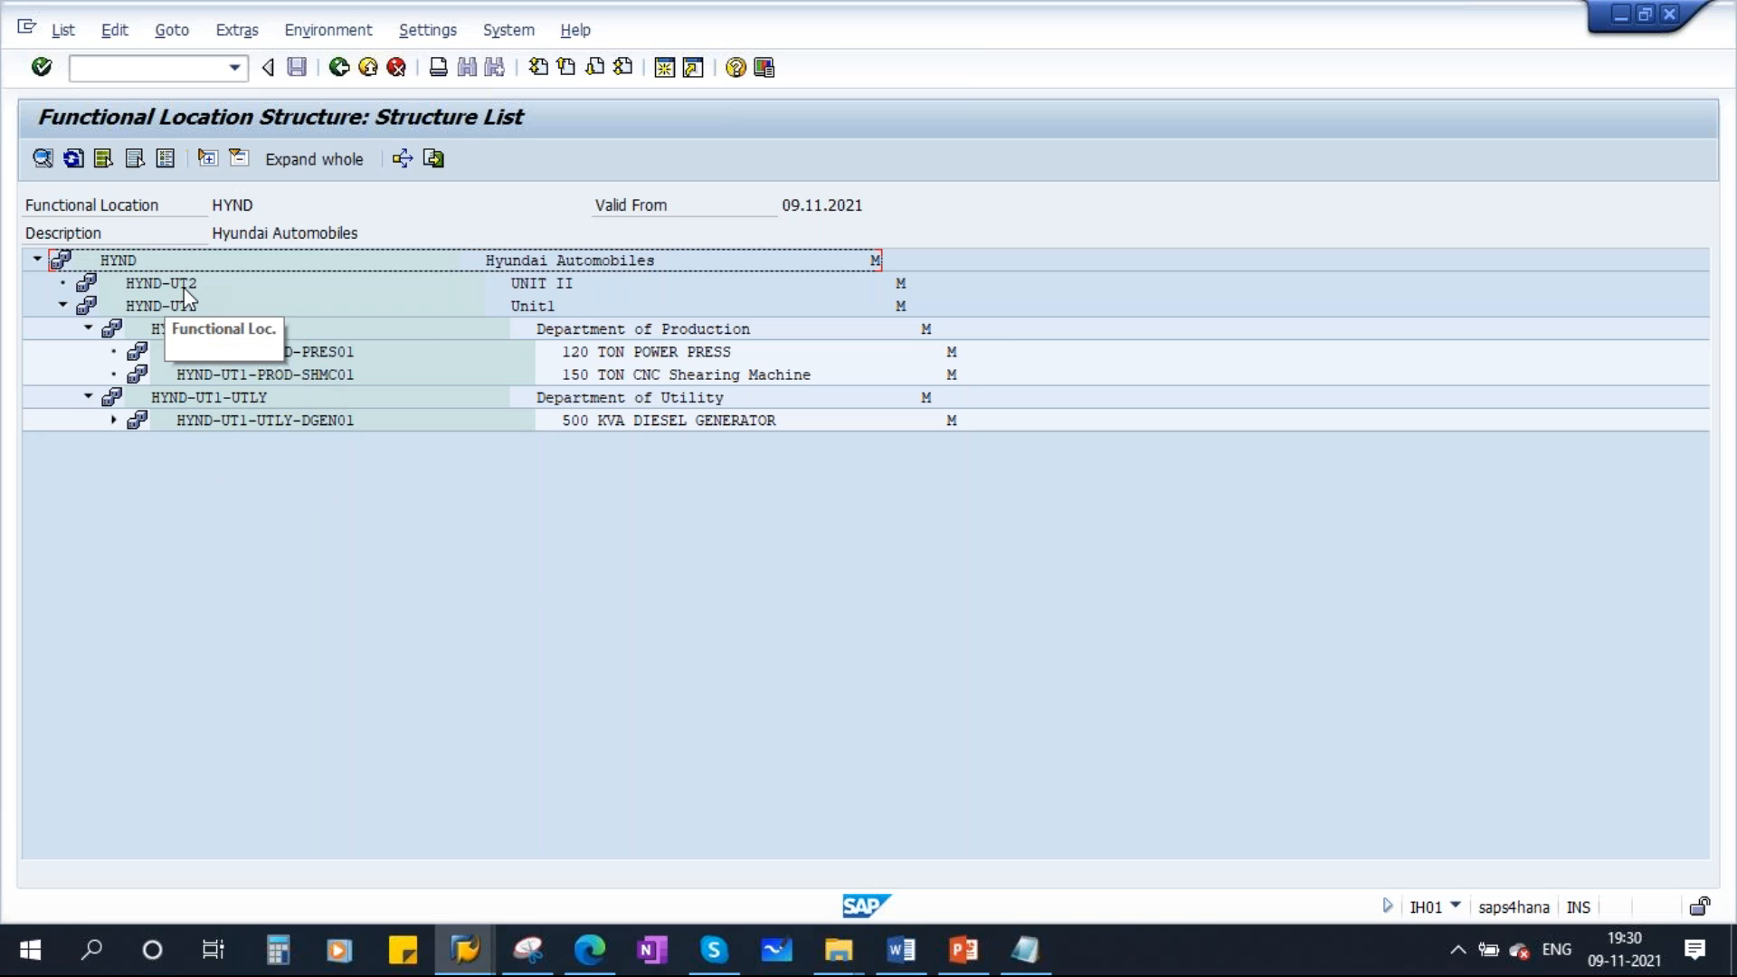
click(535, 313)
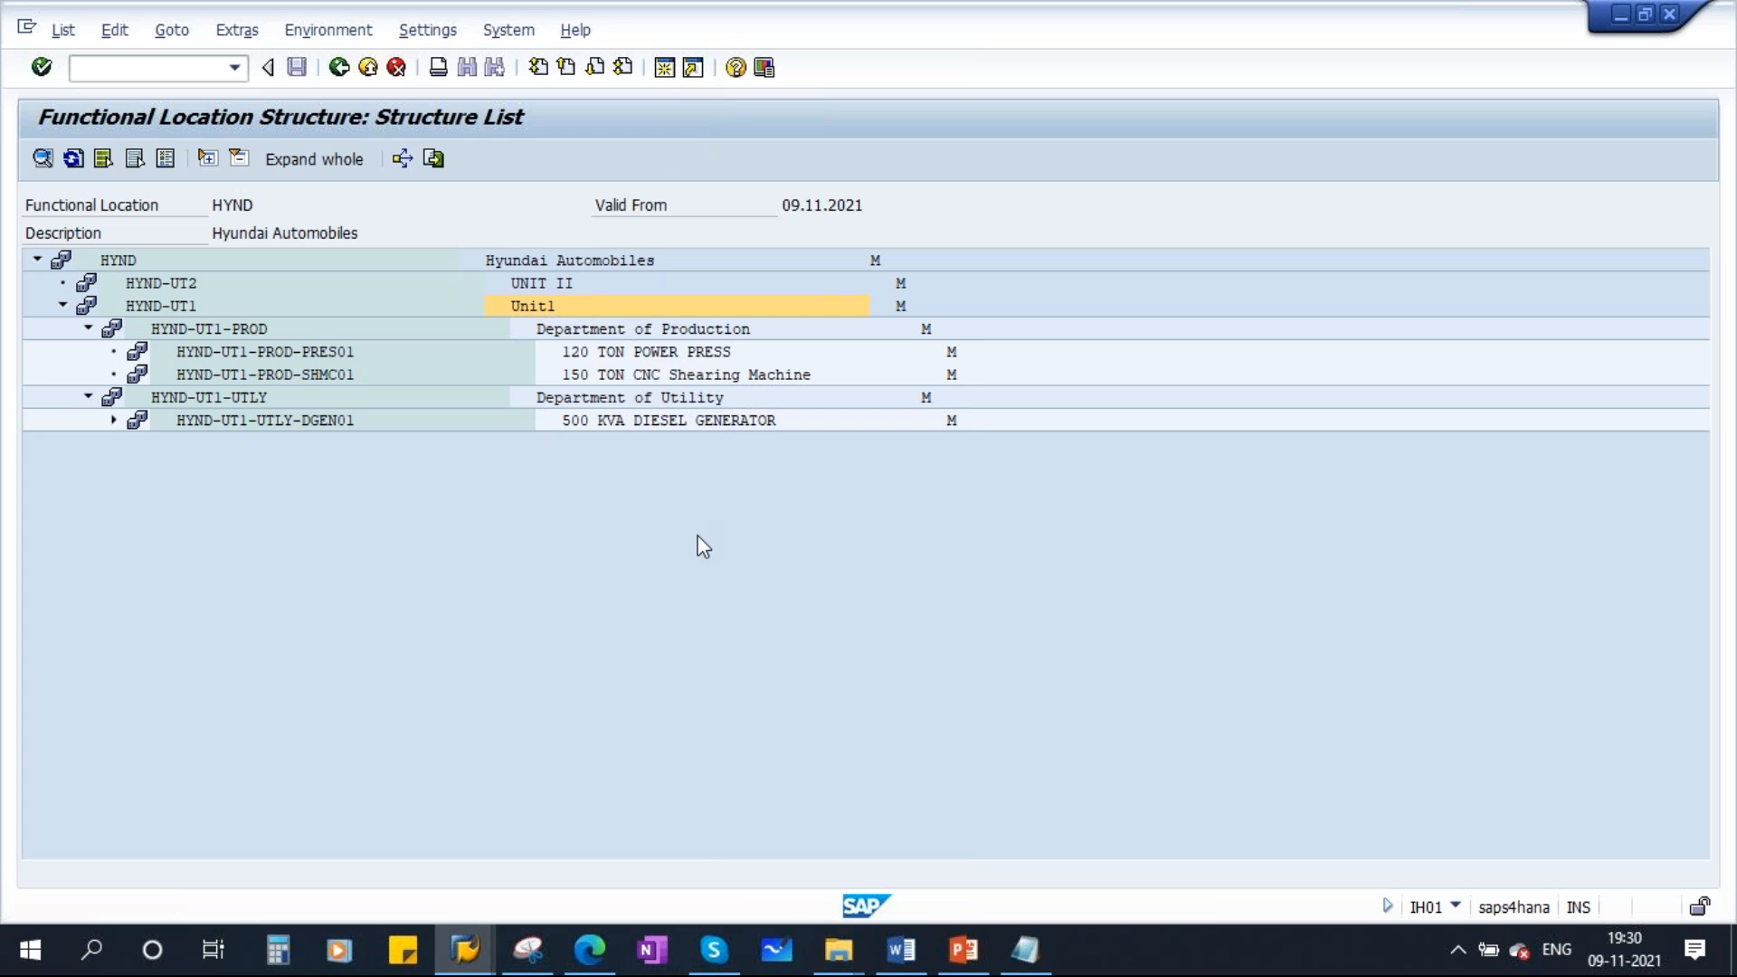
Run transaction IL02 in another session and open functional location HYND-UT1 for change
key(shift+F3)
text(IL0)
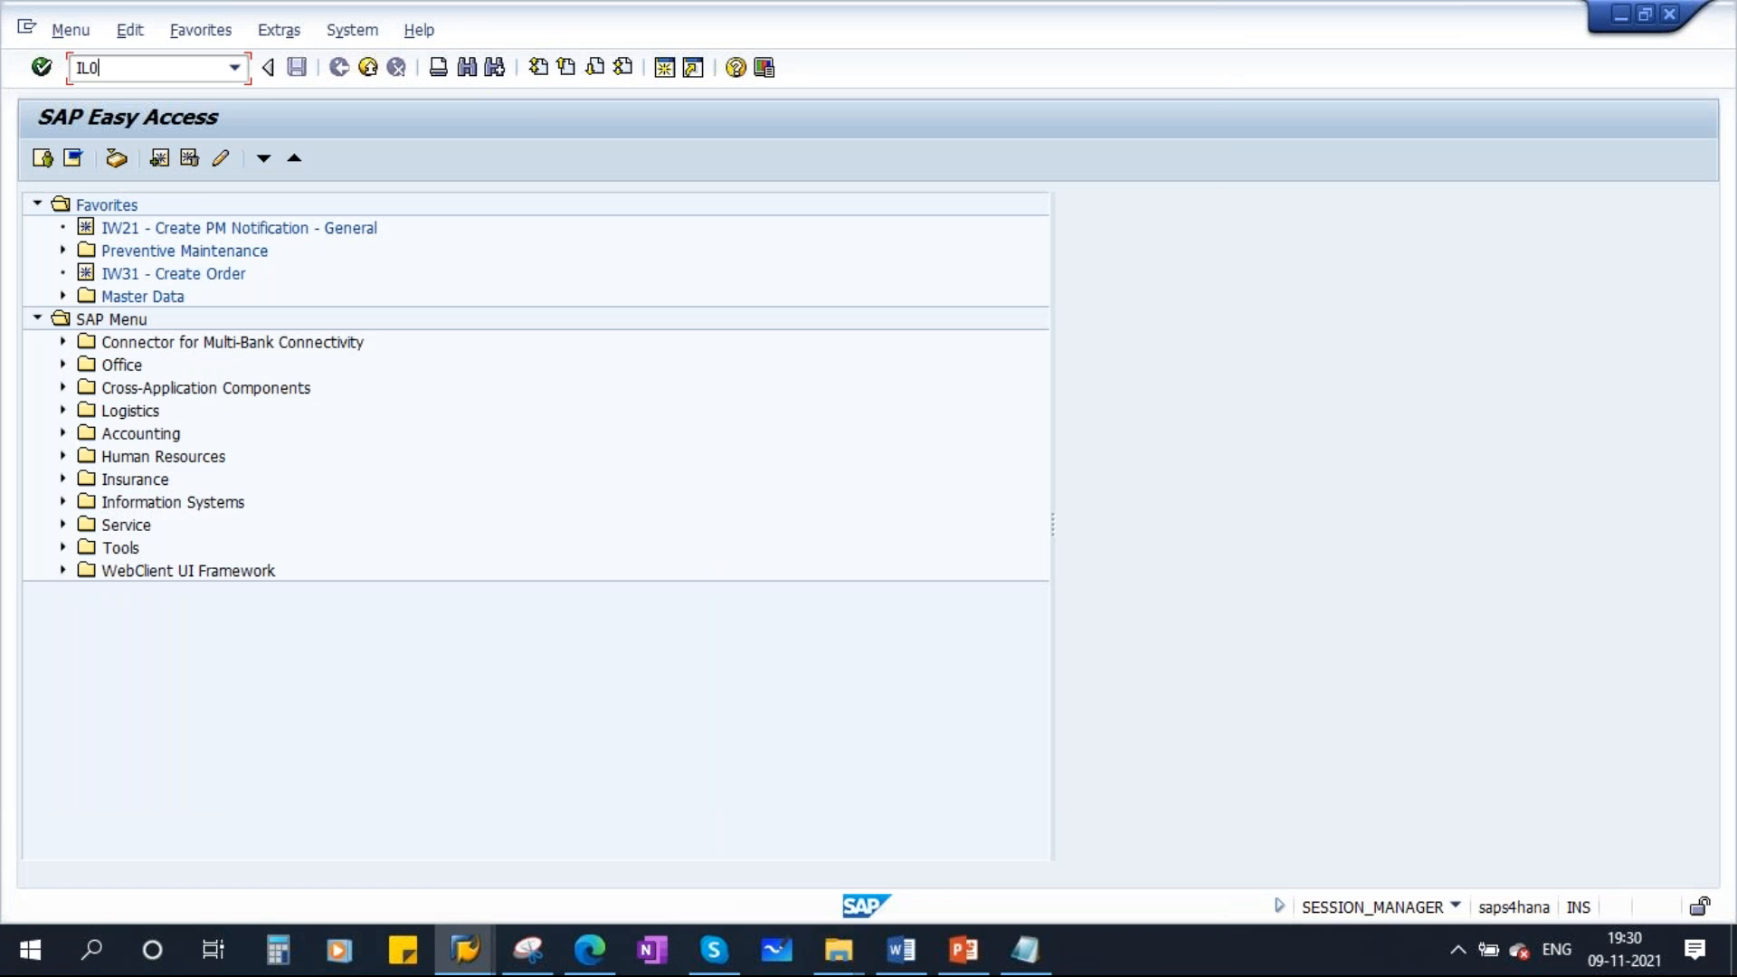
text(2)
key(Return)
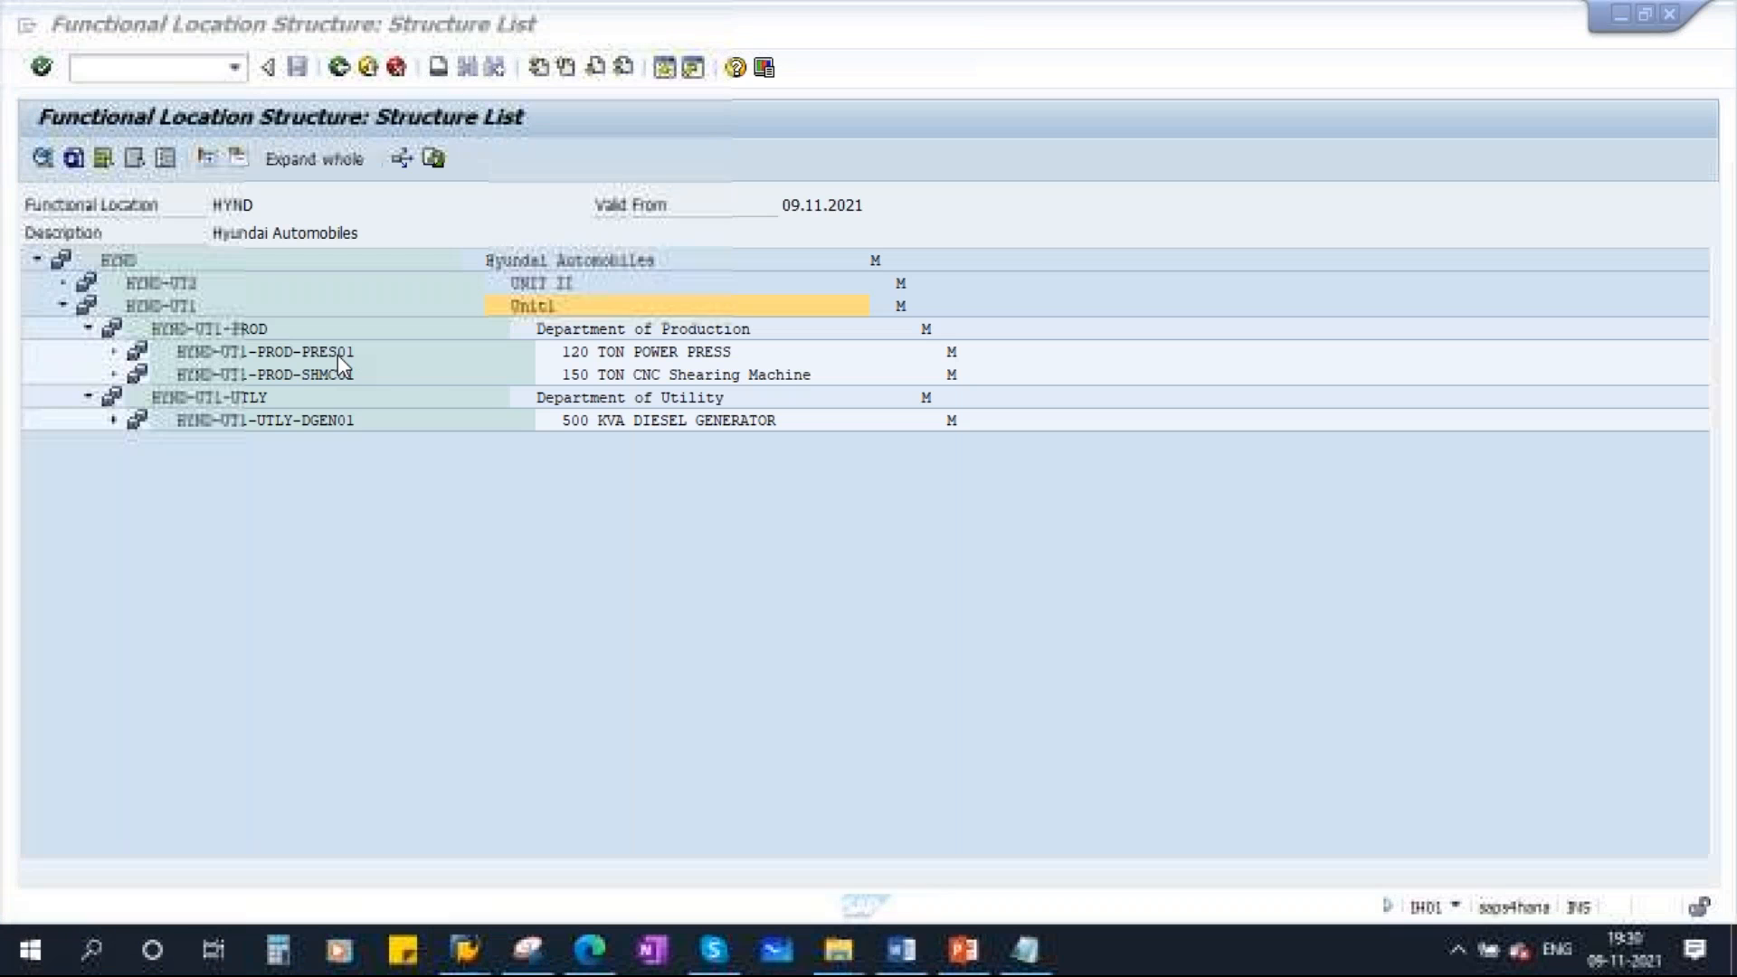
click(230, 328)
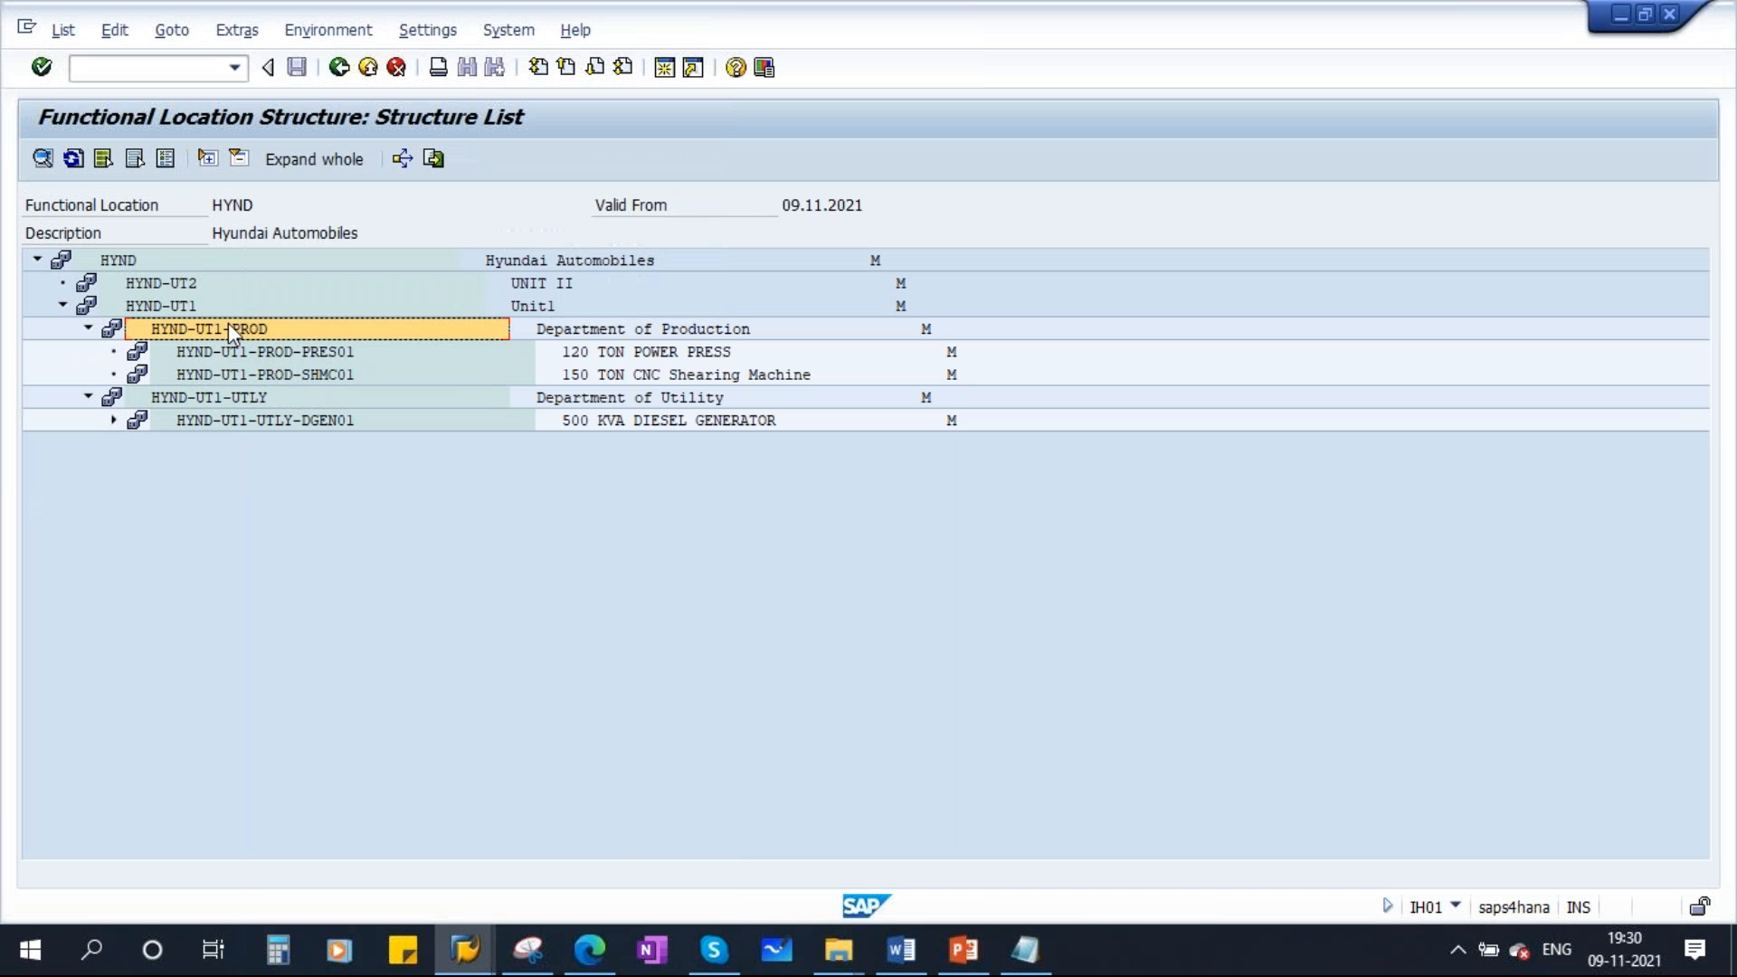
click(172, 308)
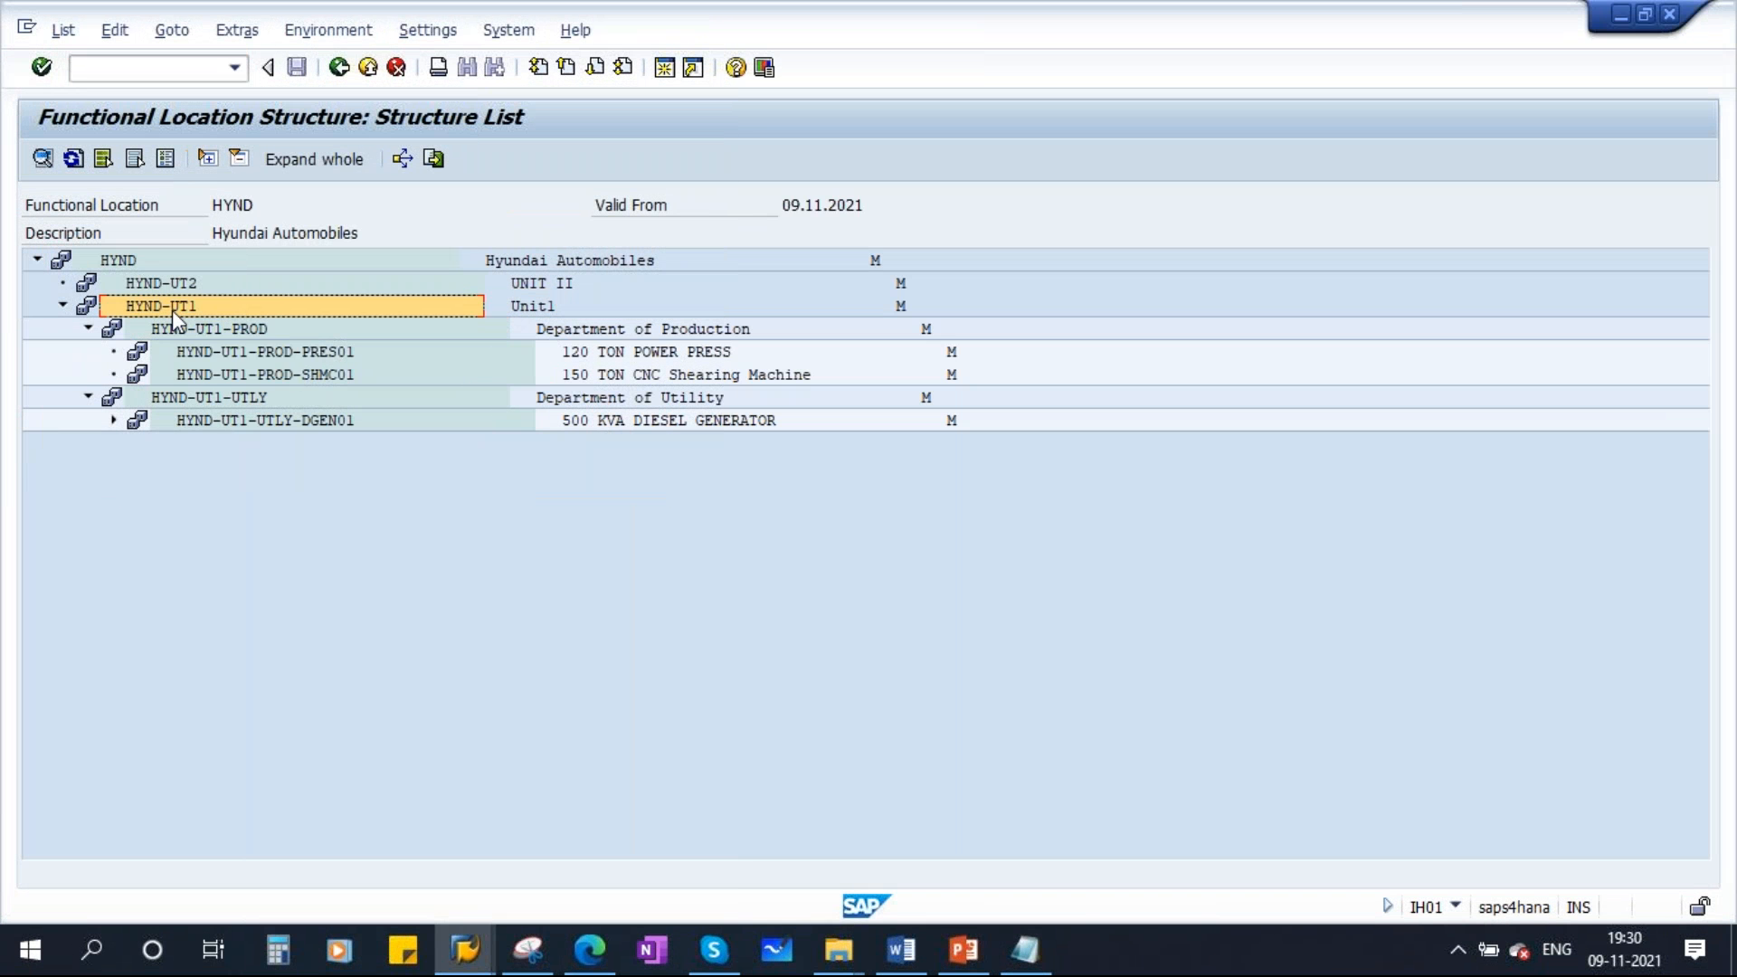
key(alt+Tab)
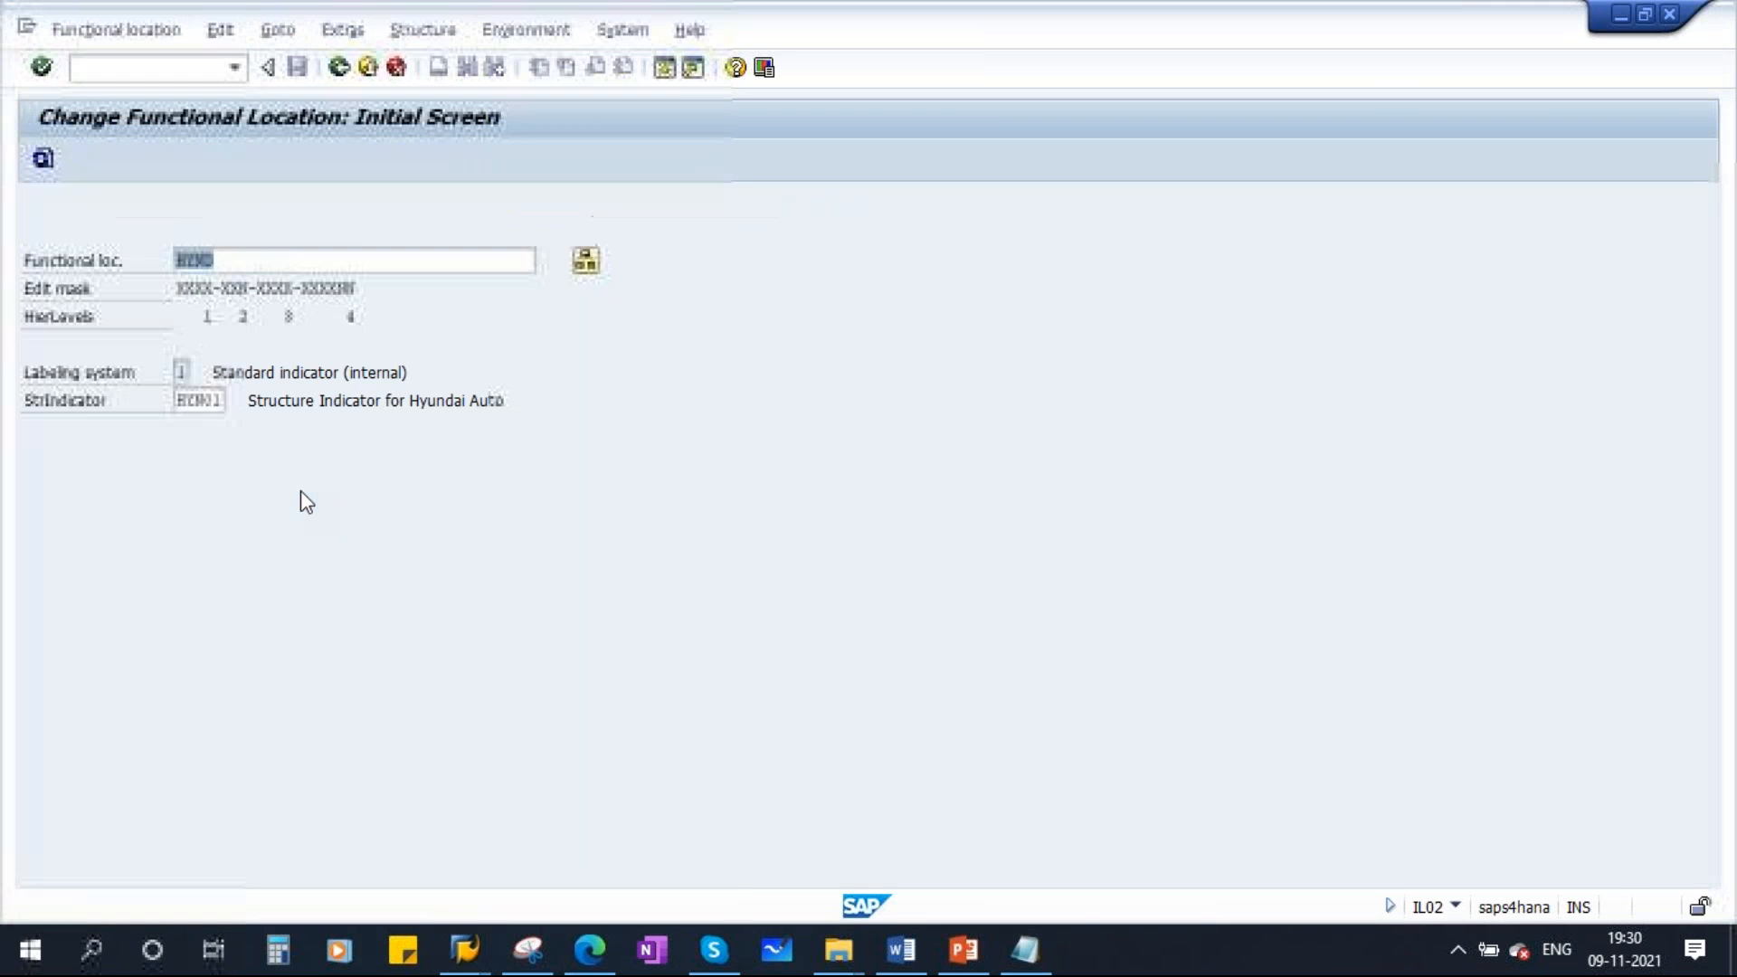
text(HYND-UT1)
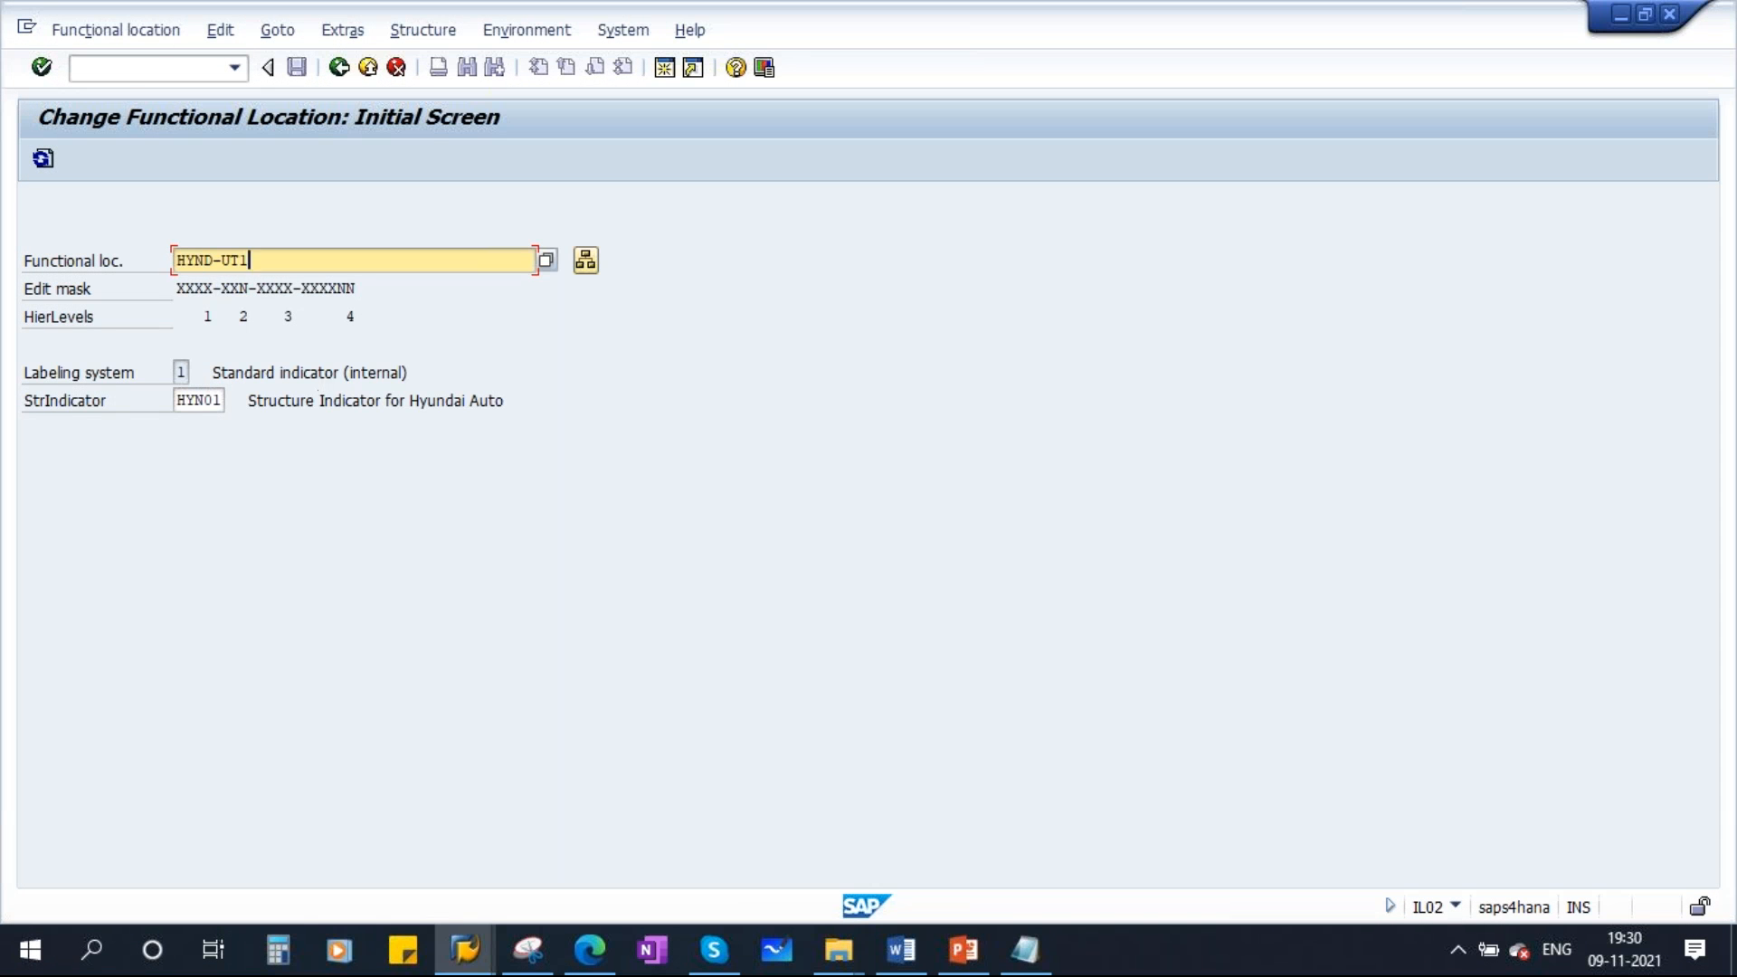
key(Return)
Set the description of HYND-UT1 to UNIT I
text(Unit)
key(BackSpace)
key(BackSpace)
key(BackSpace)
text(N)
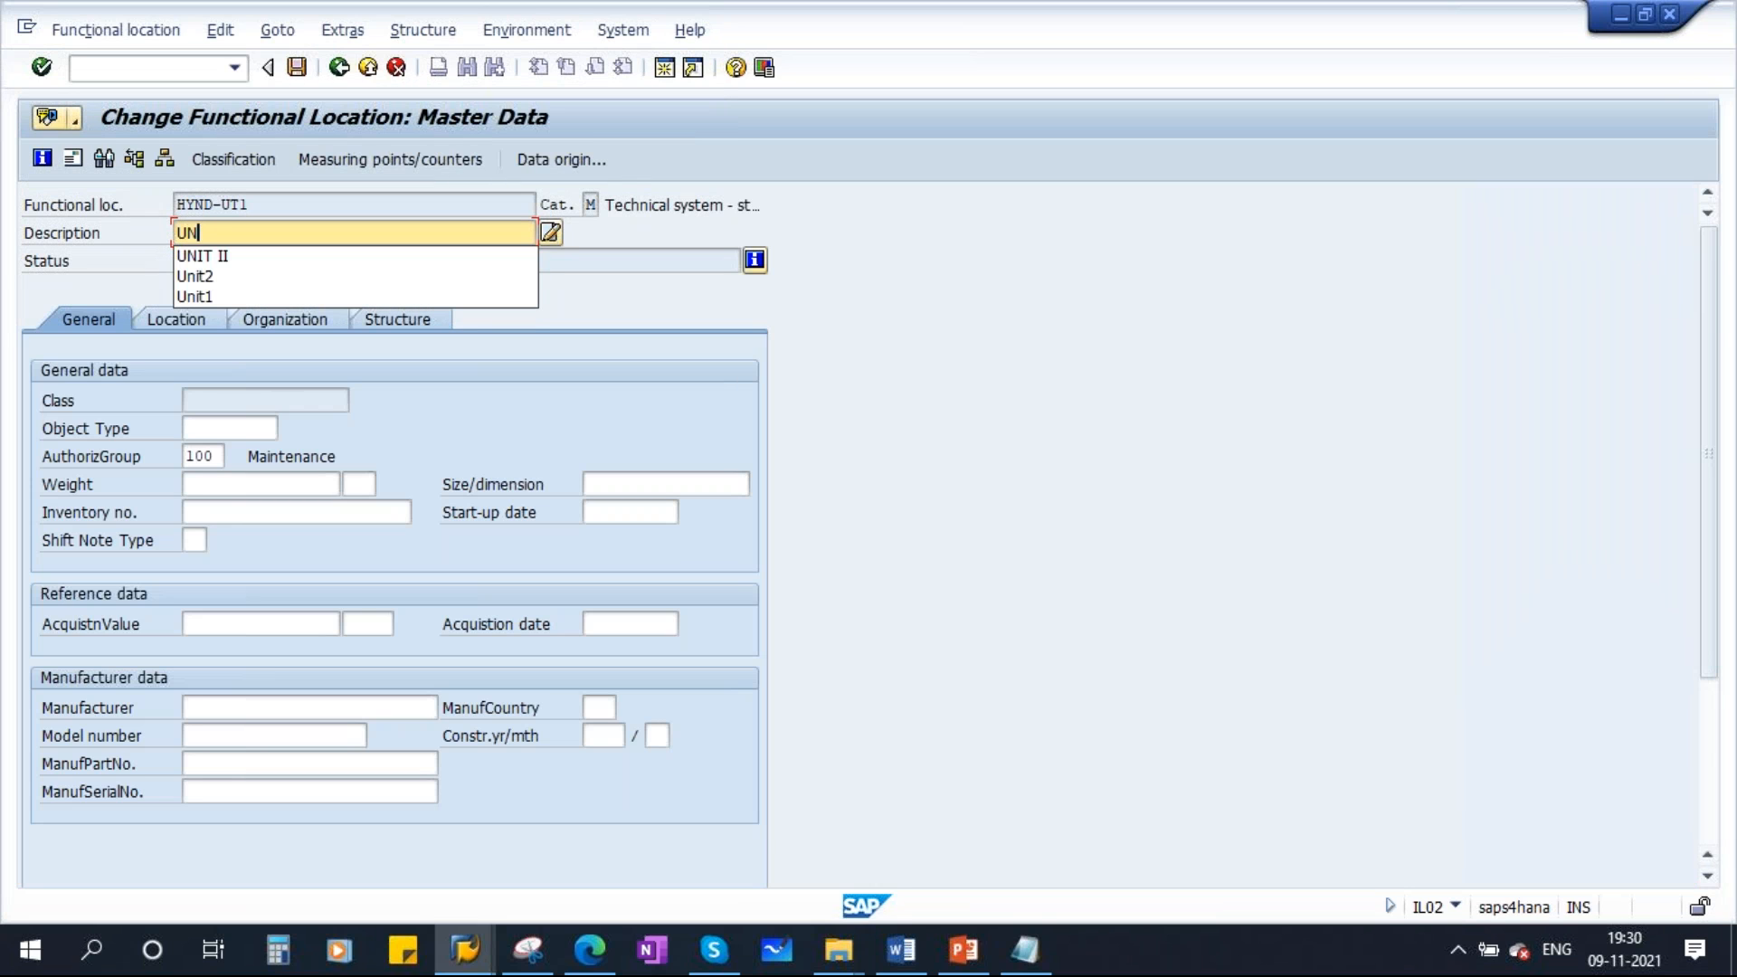
text(IT 1)
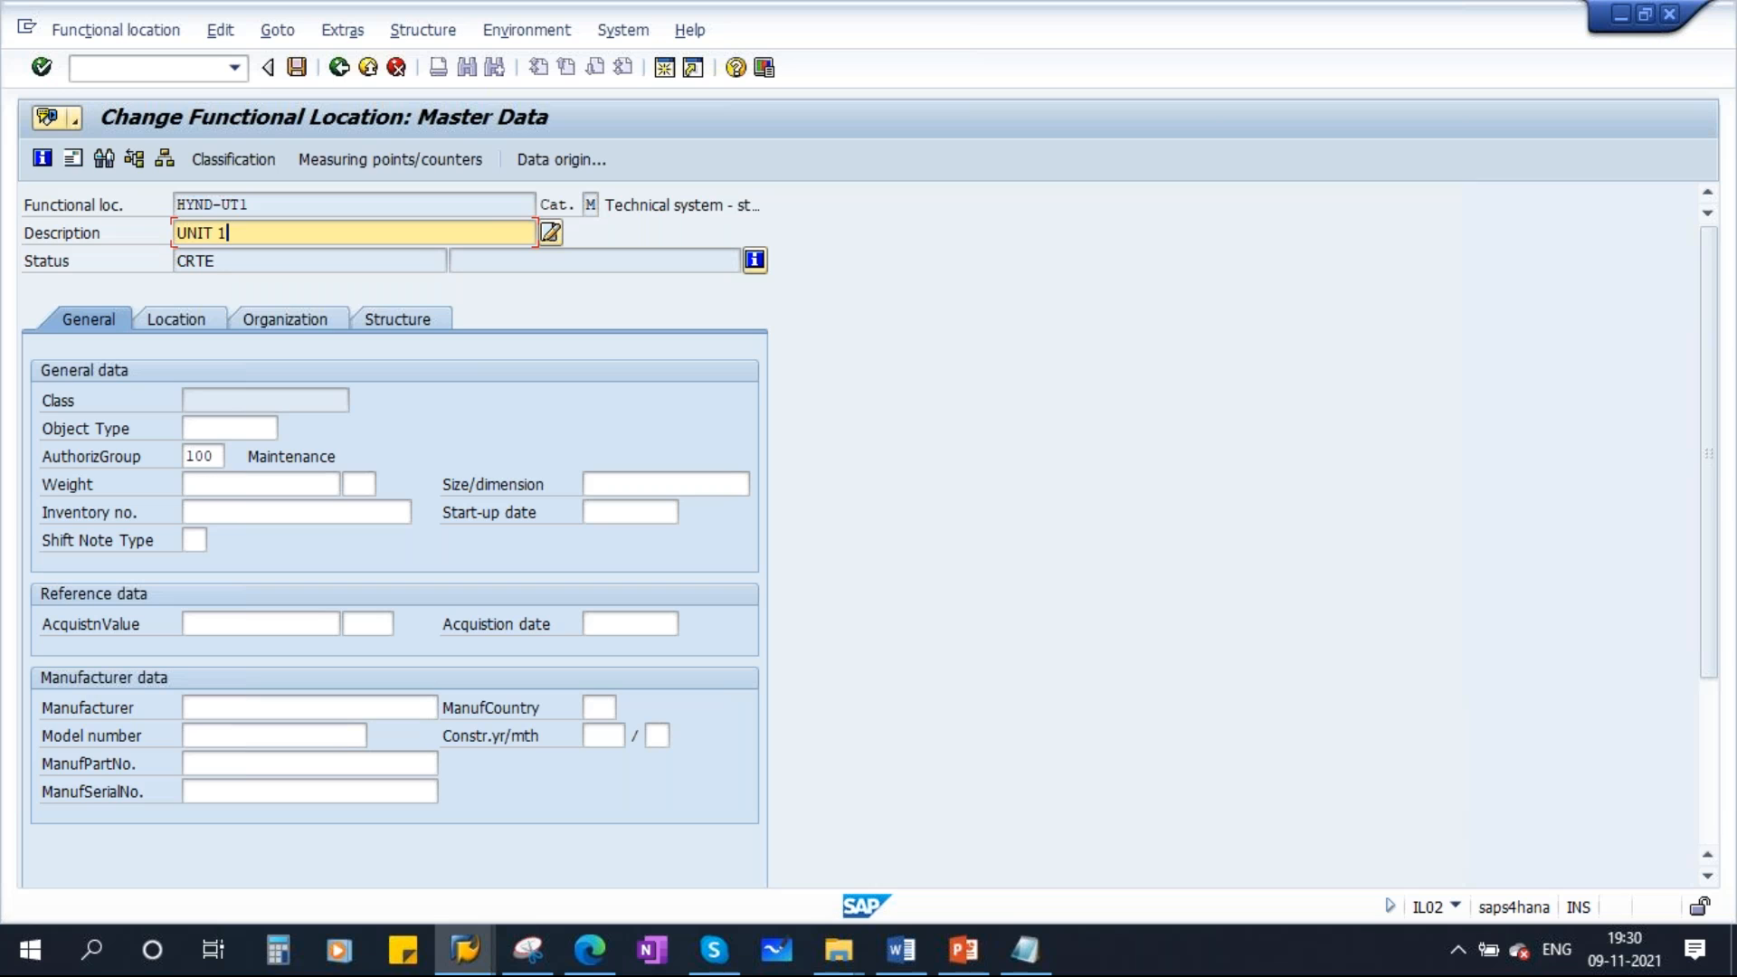
key(BackSpace)
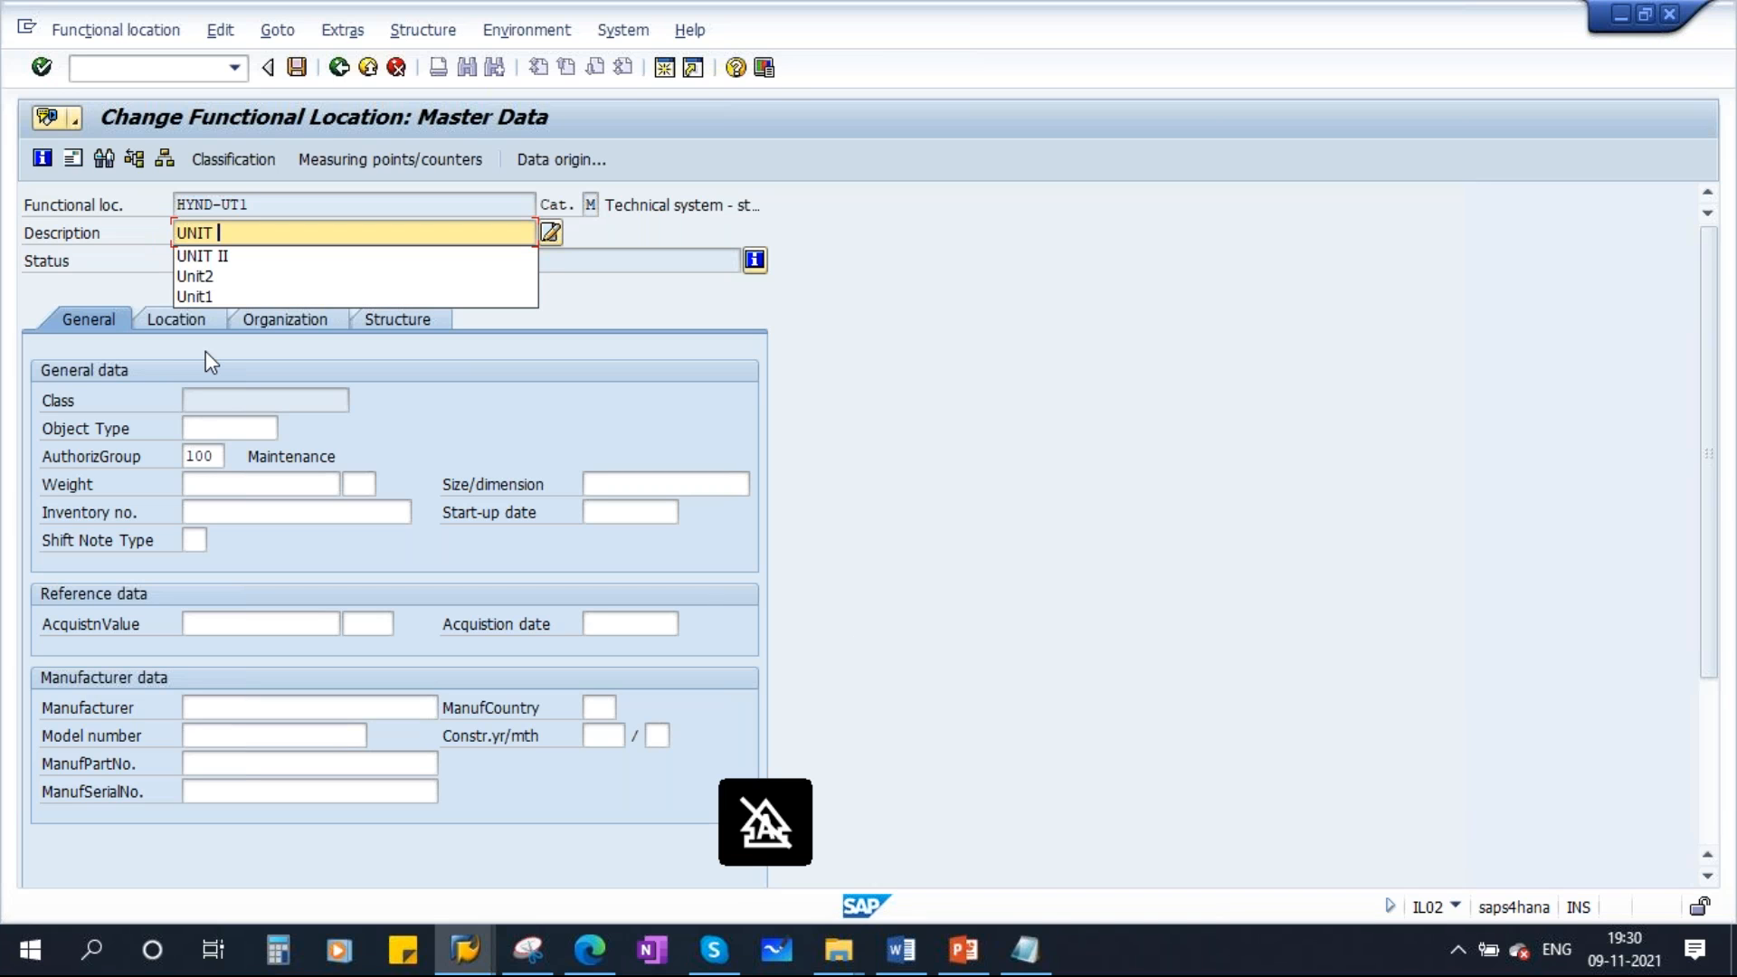
text(I)
click(538, 409)
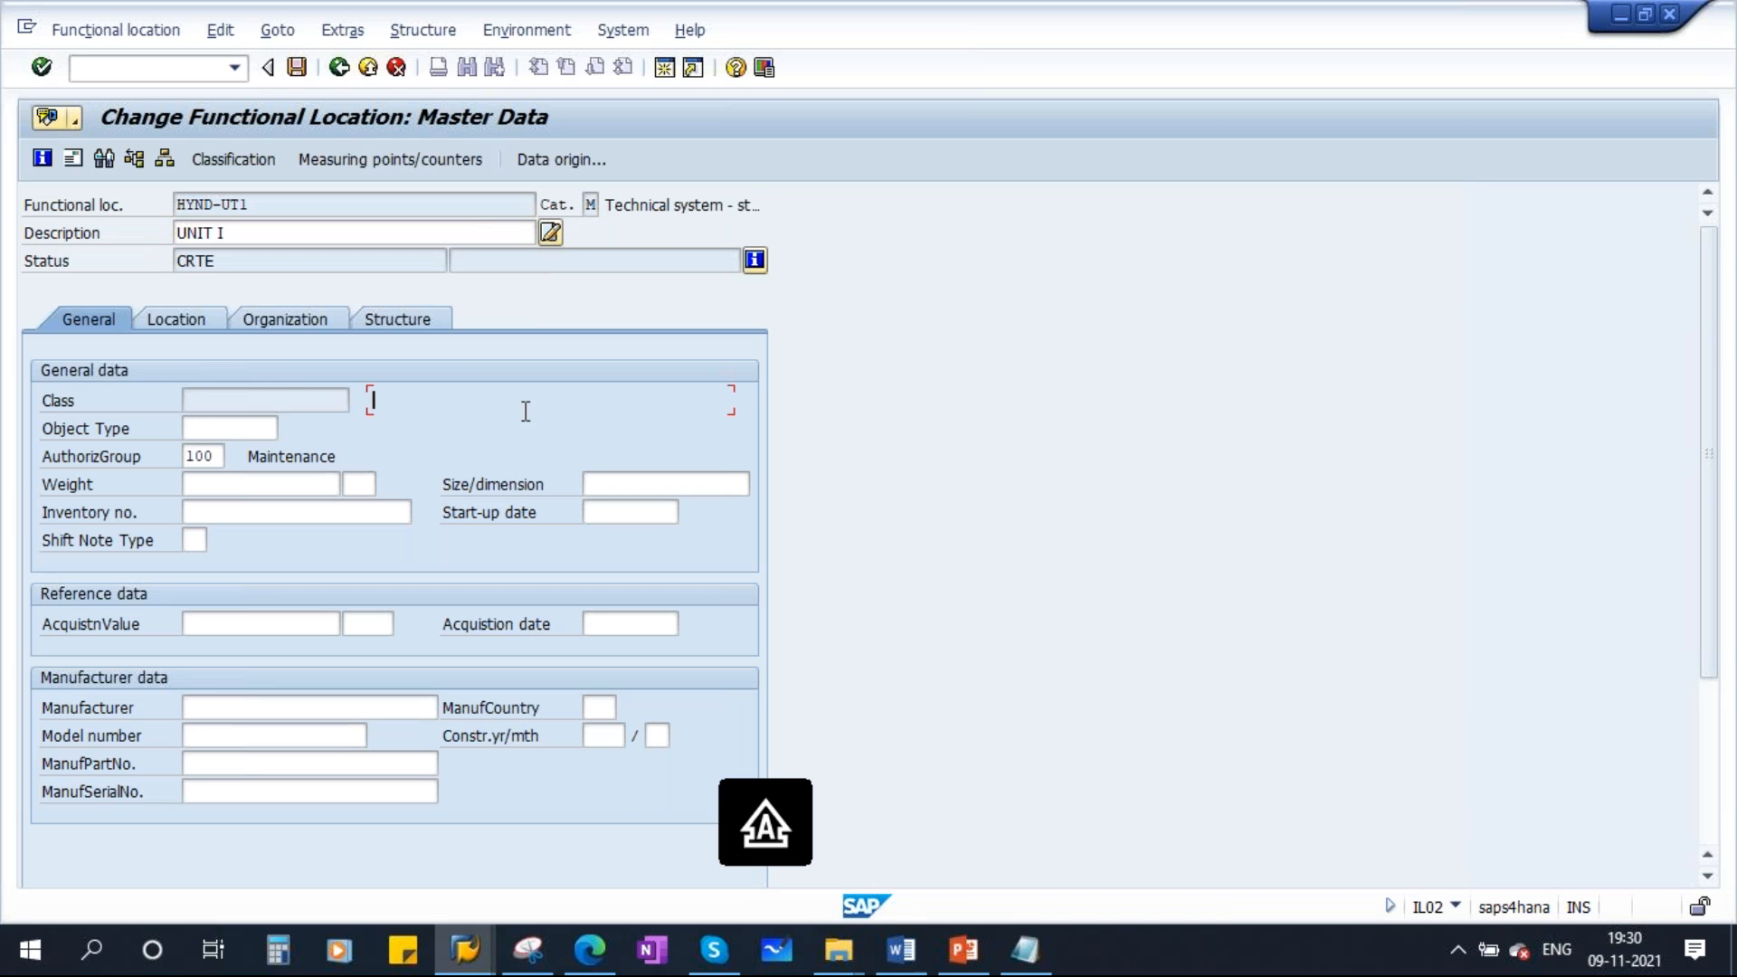
Check the location, organization and structure data of HYND-UT1 and save the changed functional location
click(217, 319)
click(291, 317)
click(378, 323)
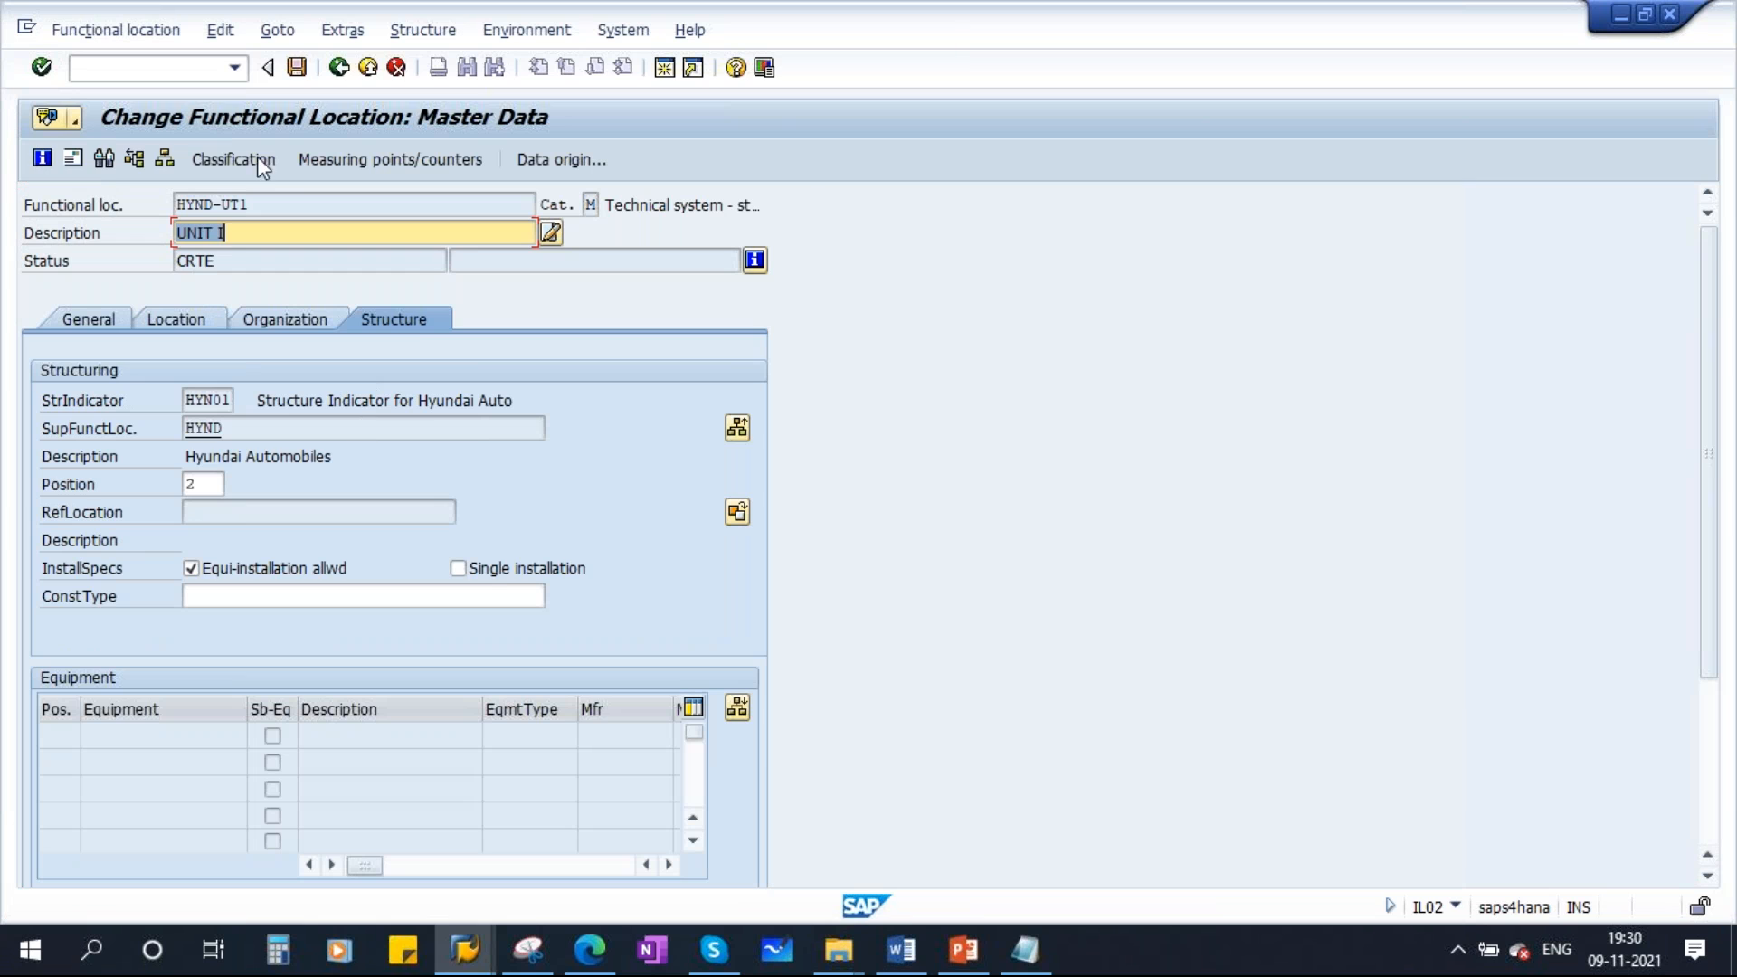
click(296, 67)
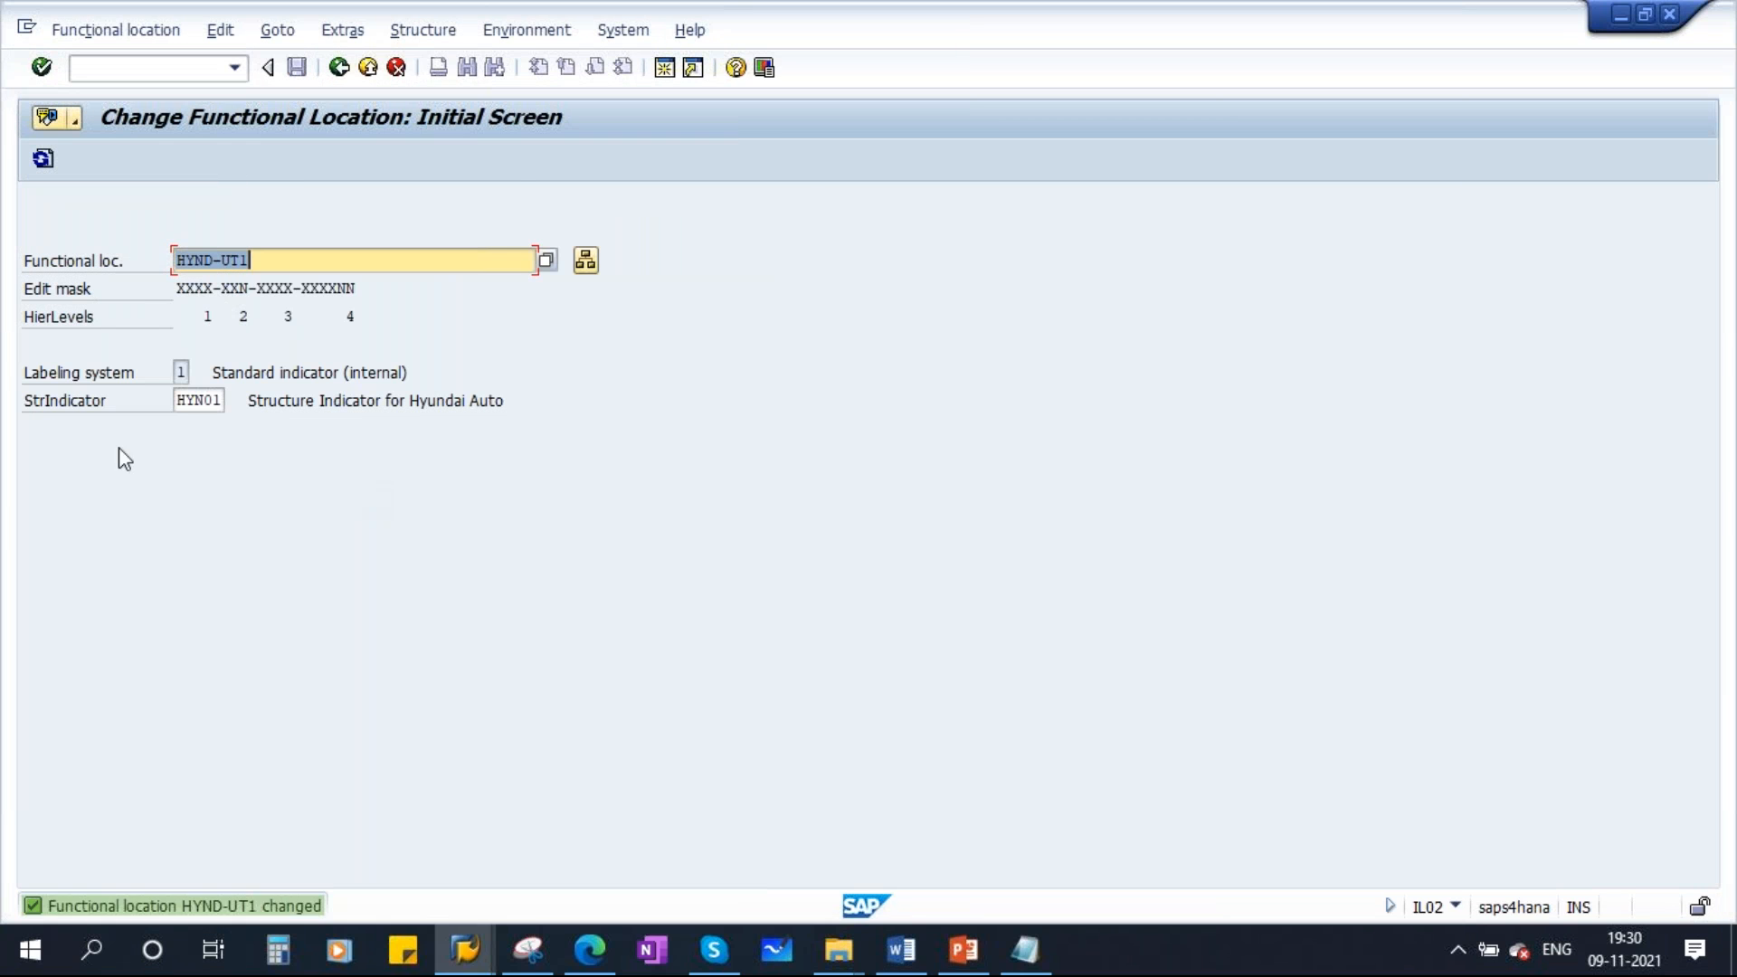
Open HYND-UT2 for change, set its position under HYND to 2 and save it
click(262, 267)
key(BackSpace)
text(2)
key(Return)
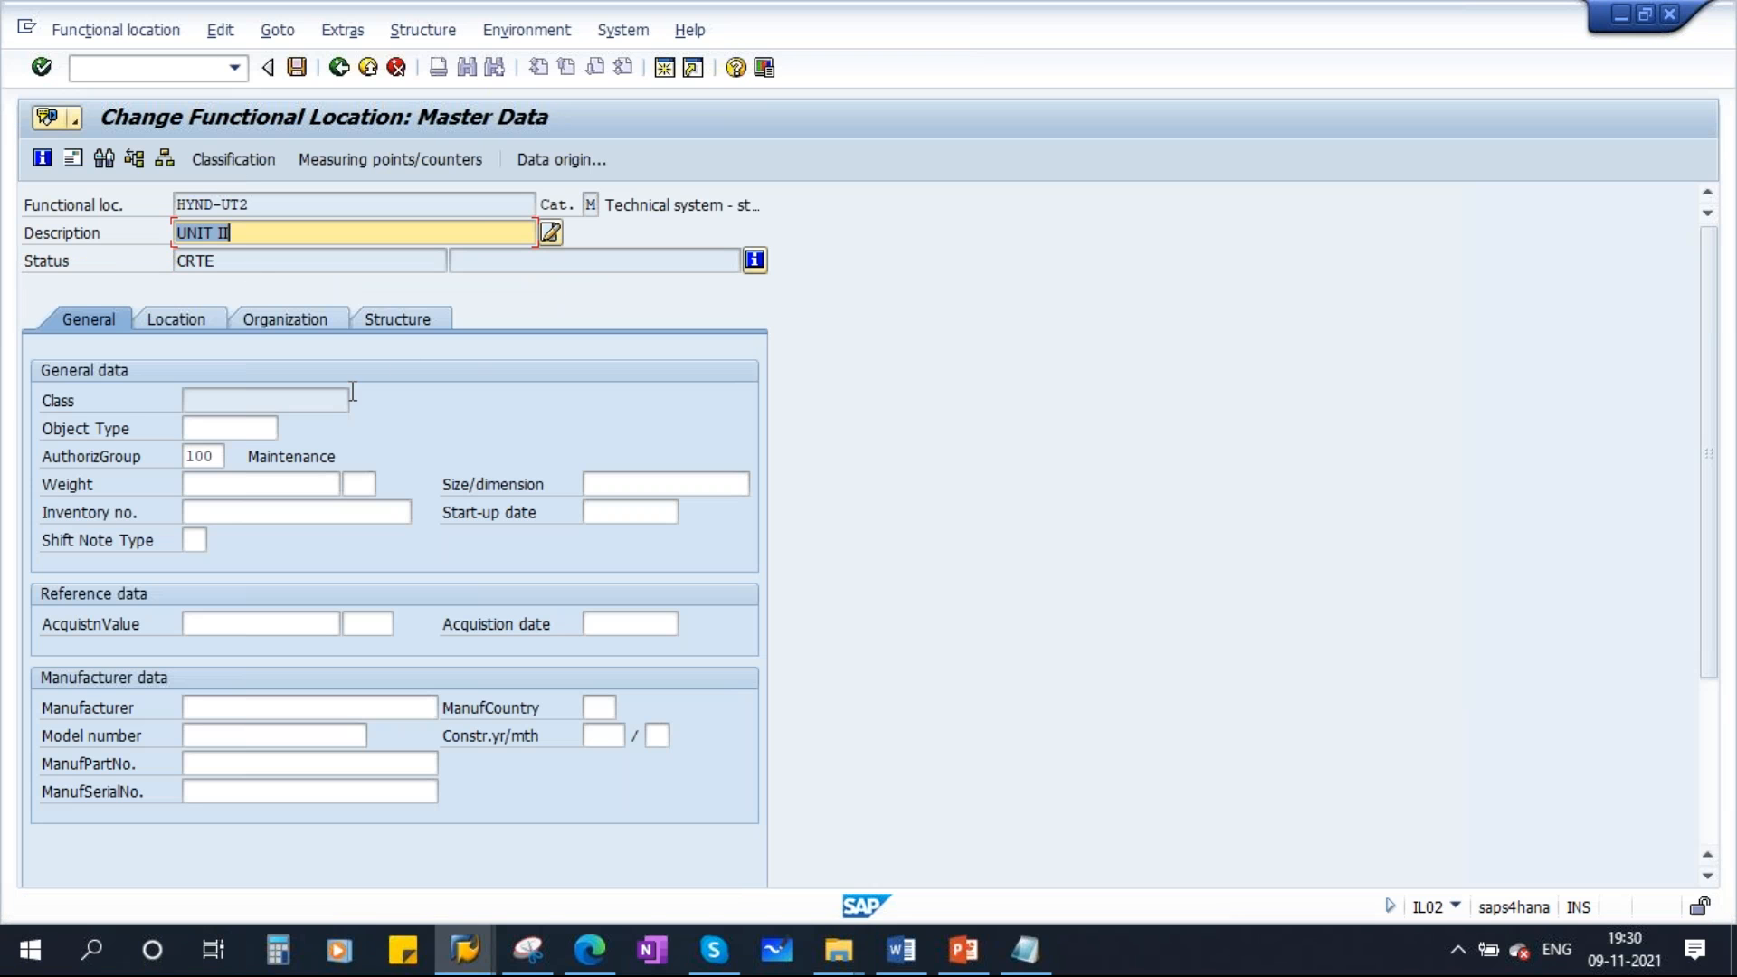
click(398, 320)
click(203, 484)
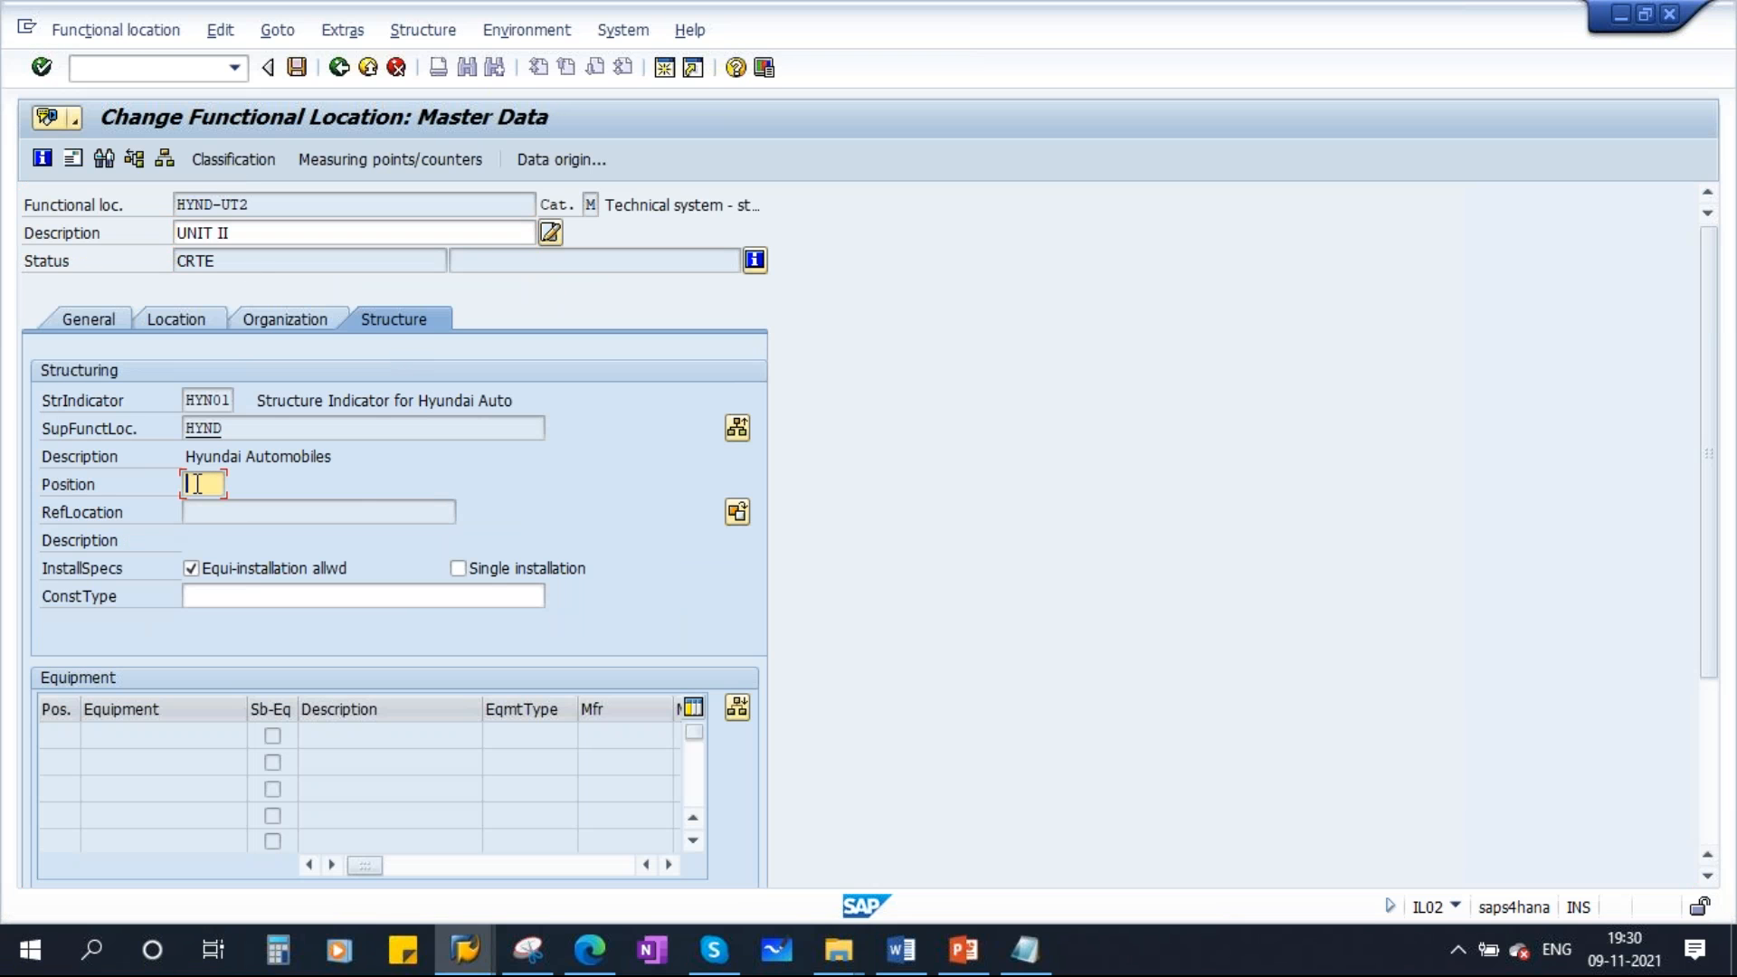
text(2)
click(296, 68)
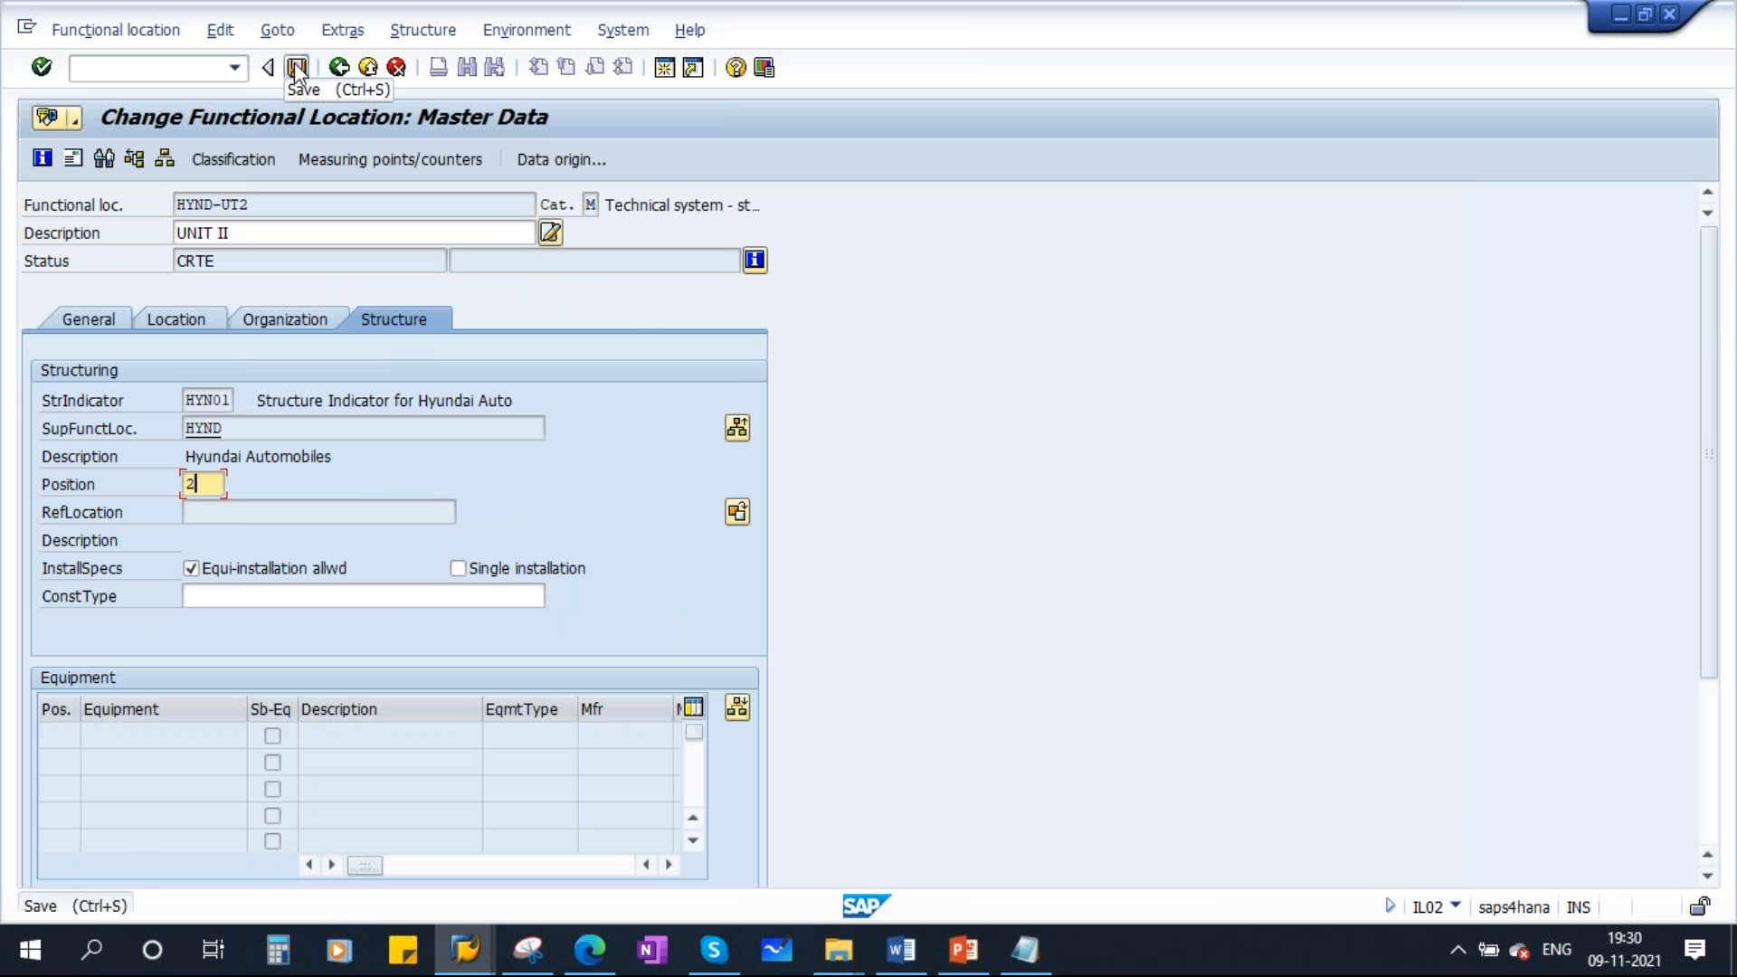
mouse_move(465, 950)
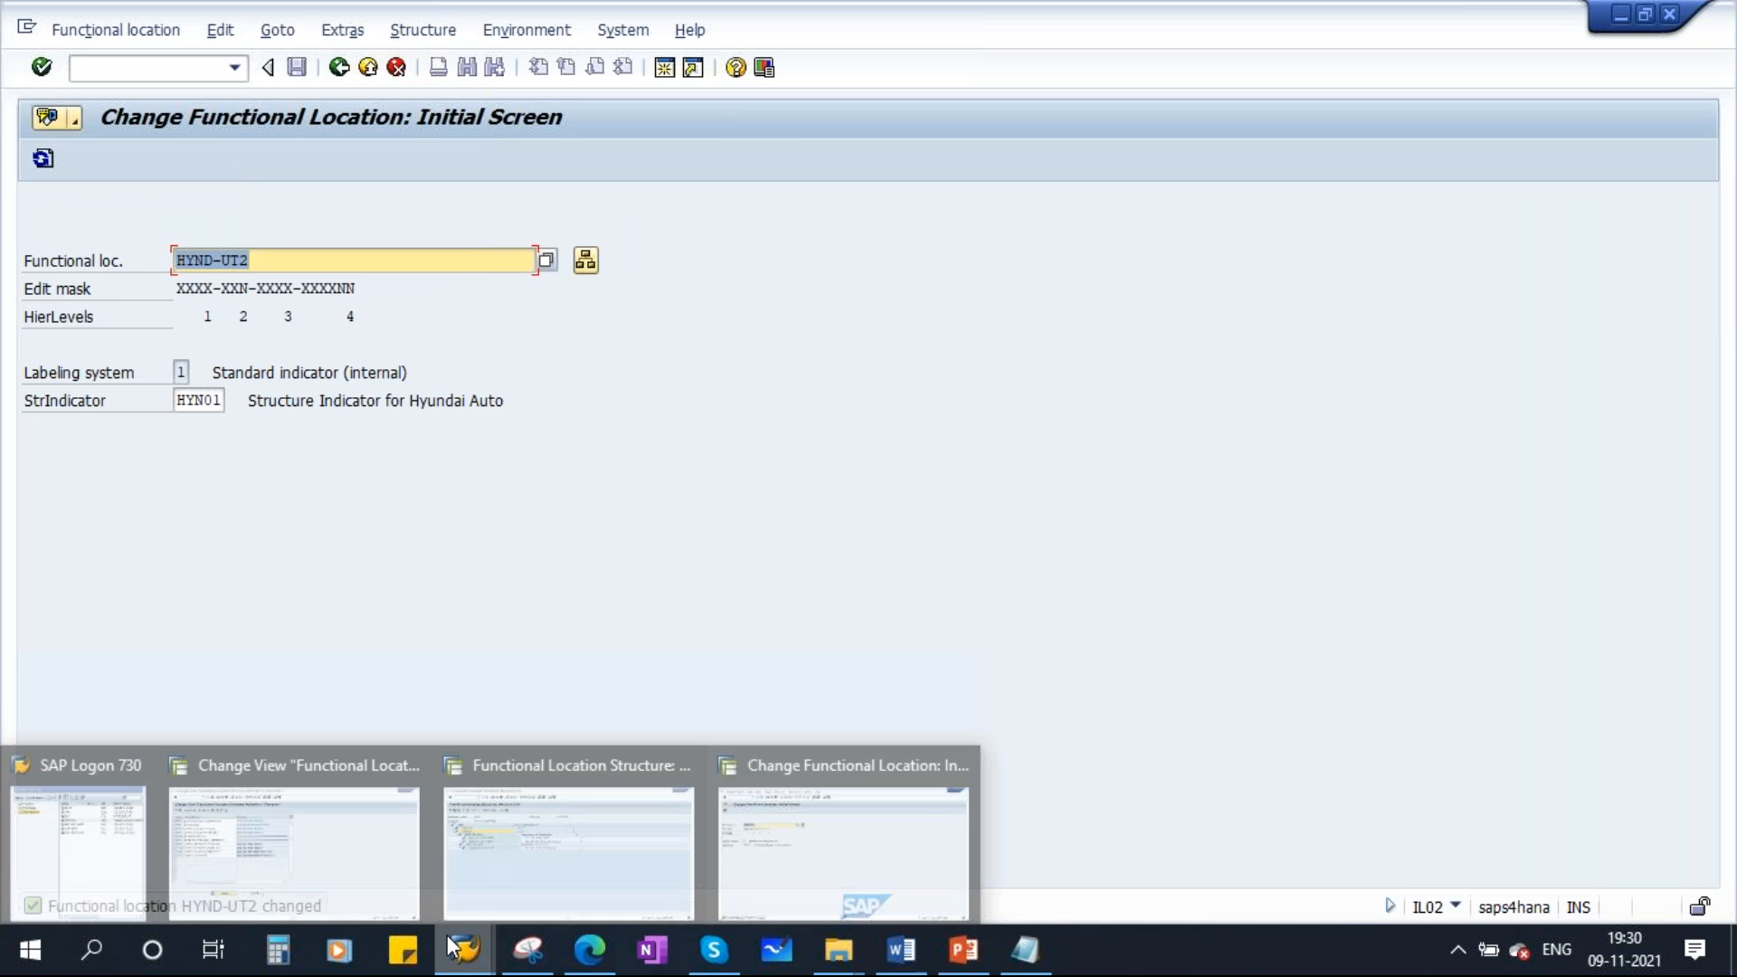
Switch to the IH01 structure list, refresh the HYND structure and examine HYND-UT1-PROD and its description
click(542, 796)
click(73, 158)
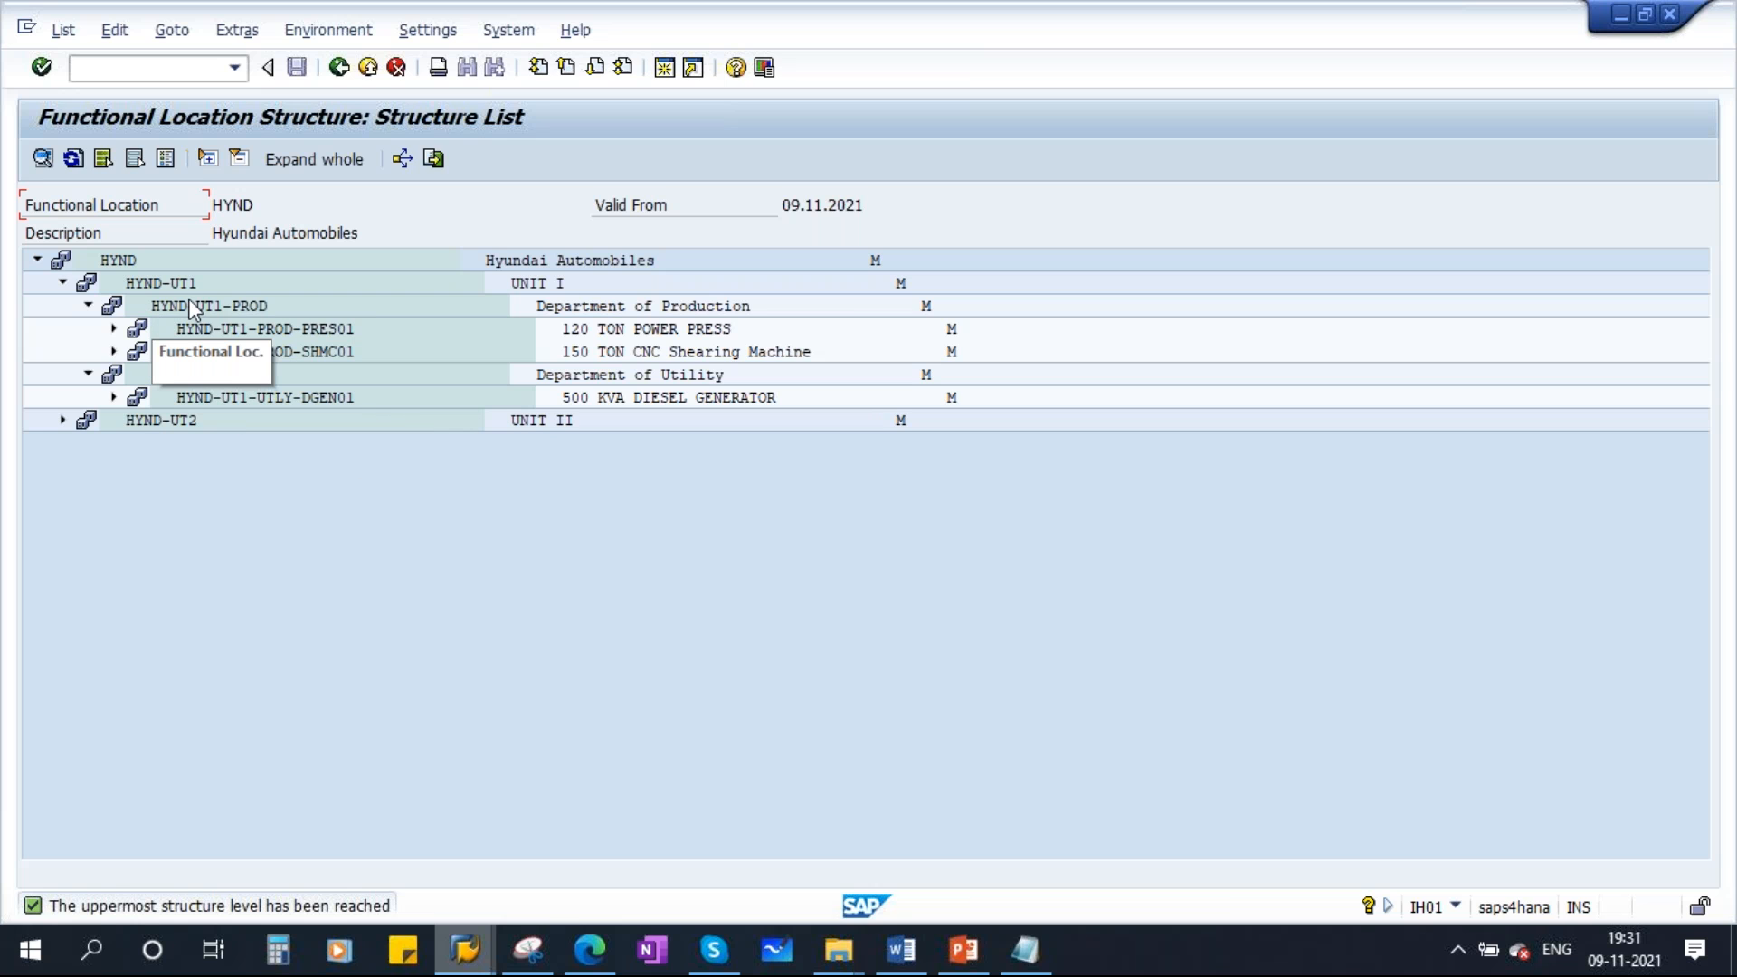
click(232, 306)
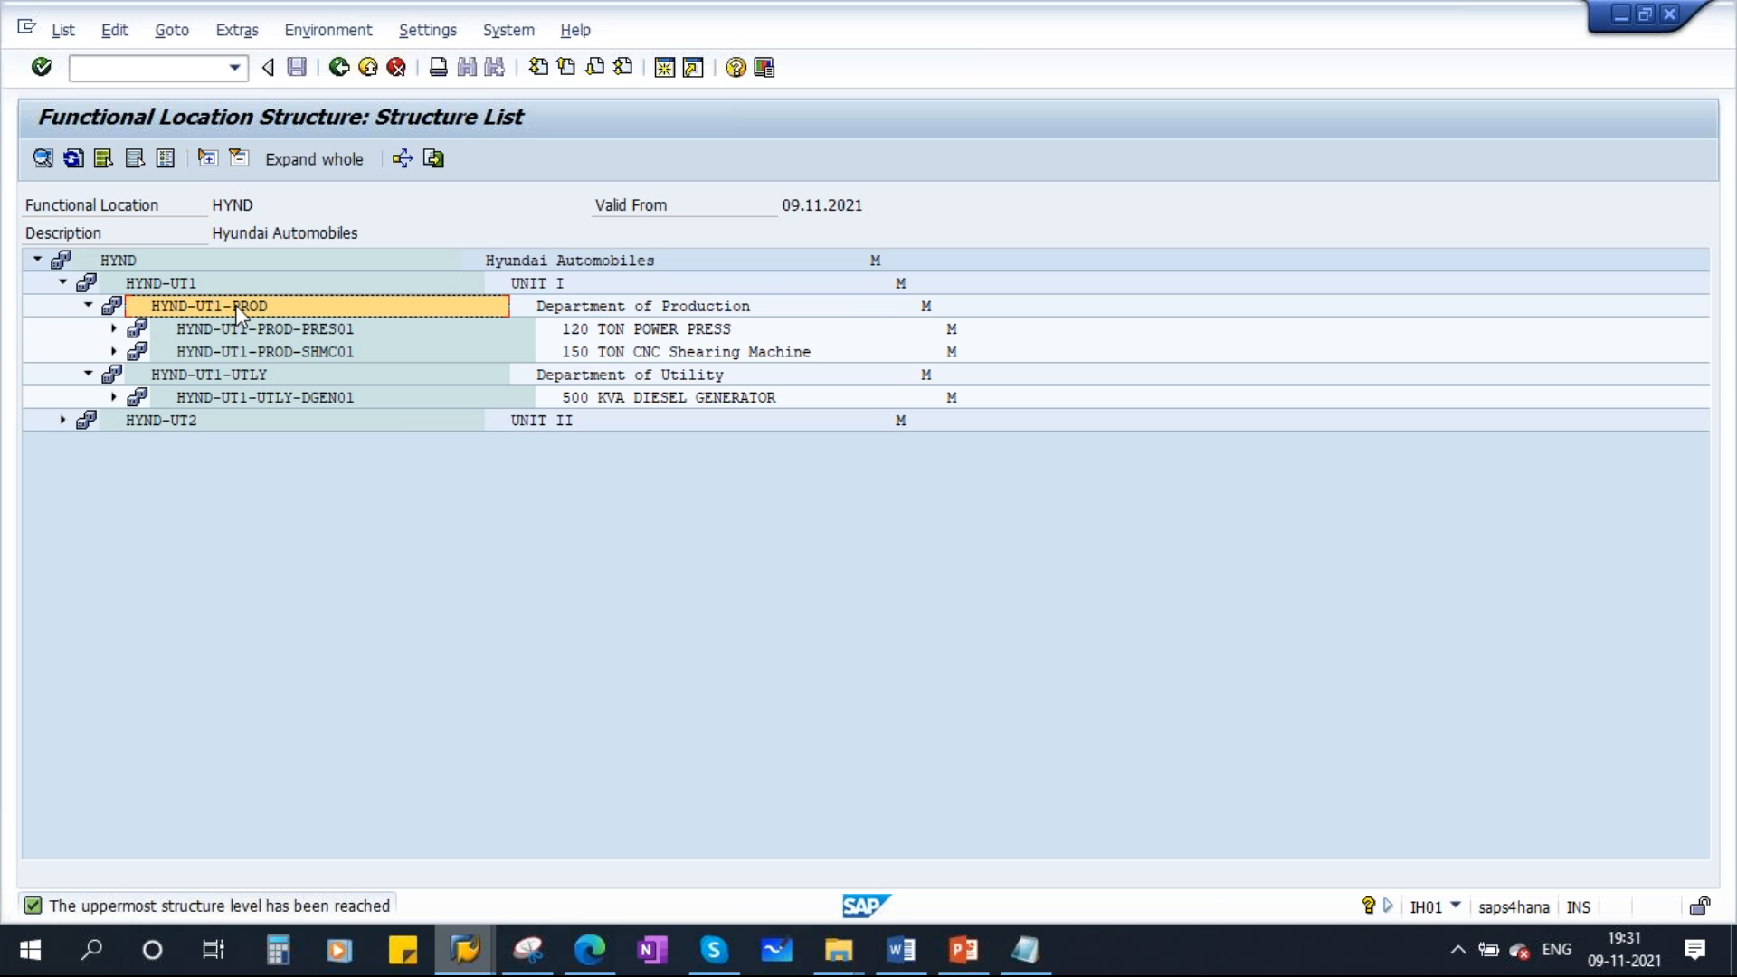
click(624, 307)
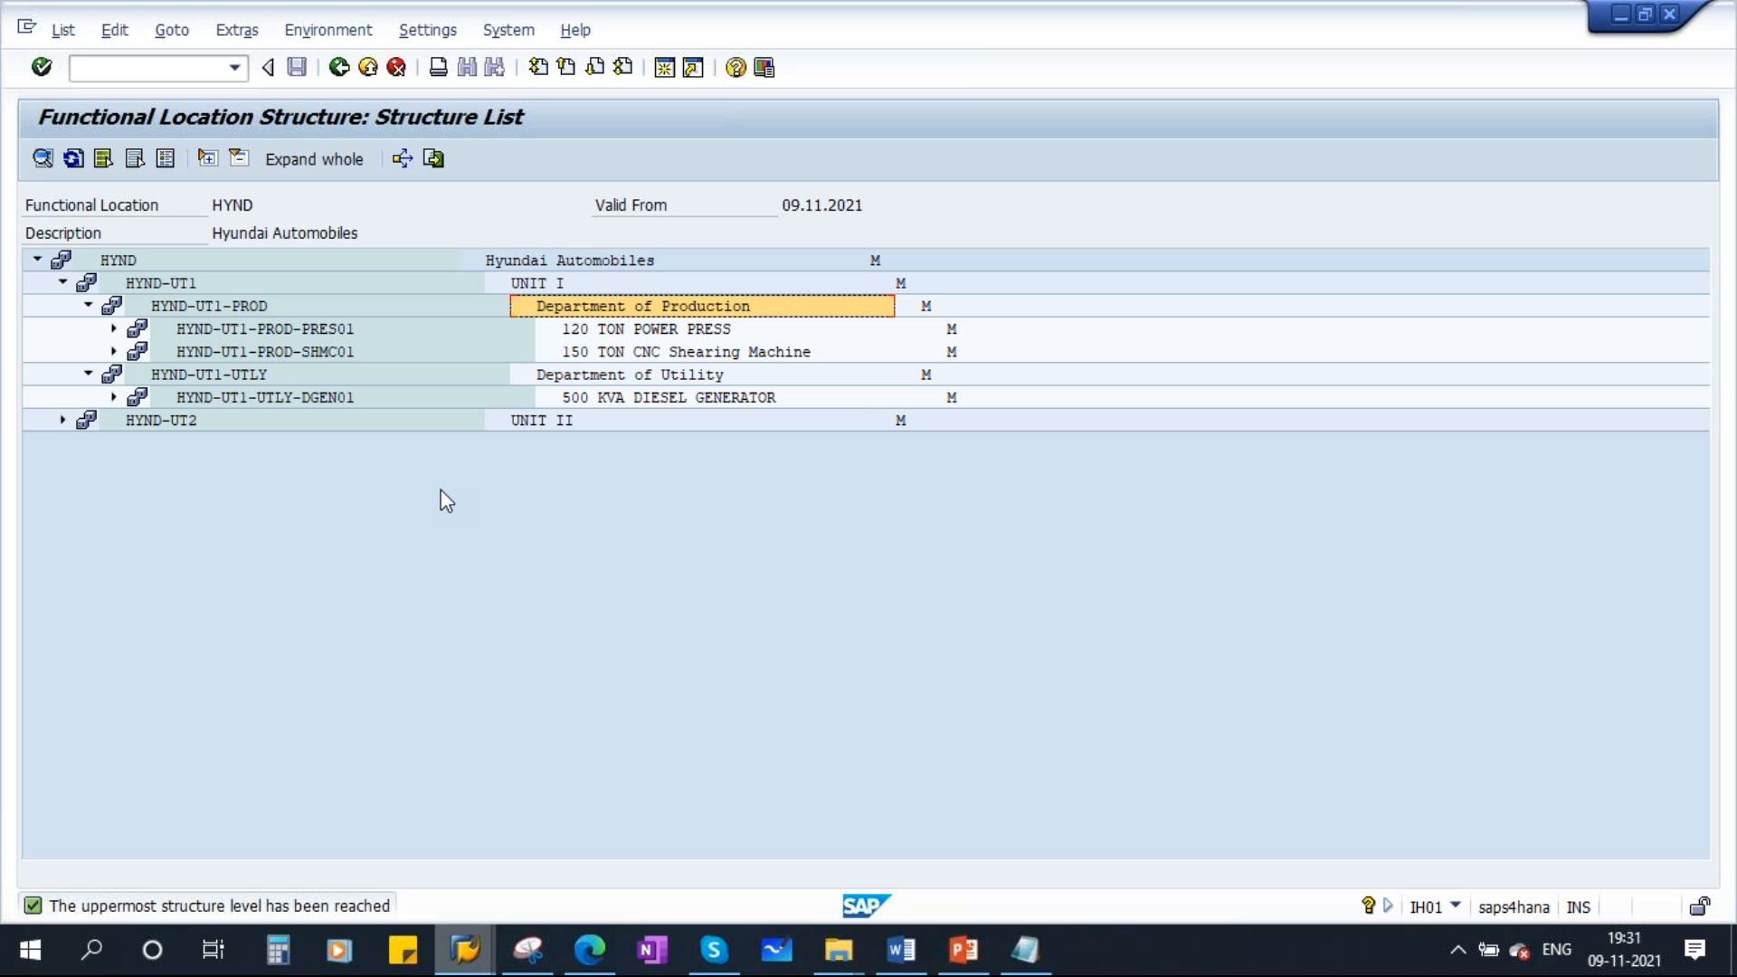
Switch to PowerPoint and compare the slides on automatic and manual functional location assignment
click(963, 950)
scroll(89, 634, down, 2)
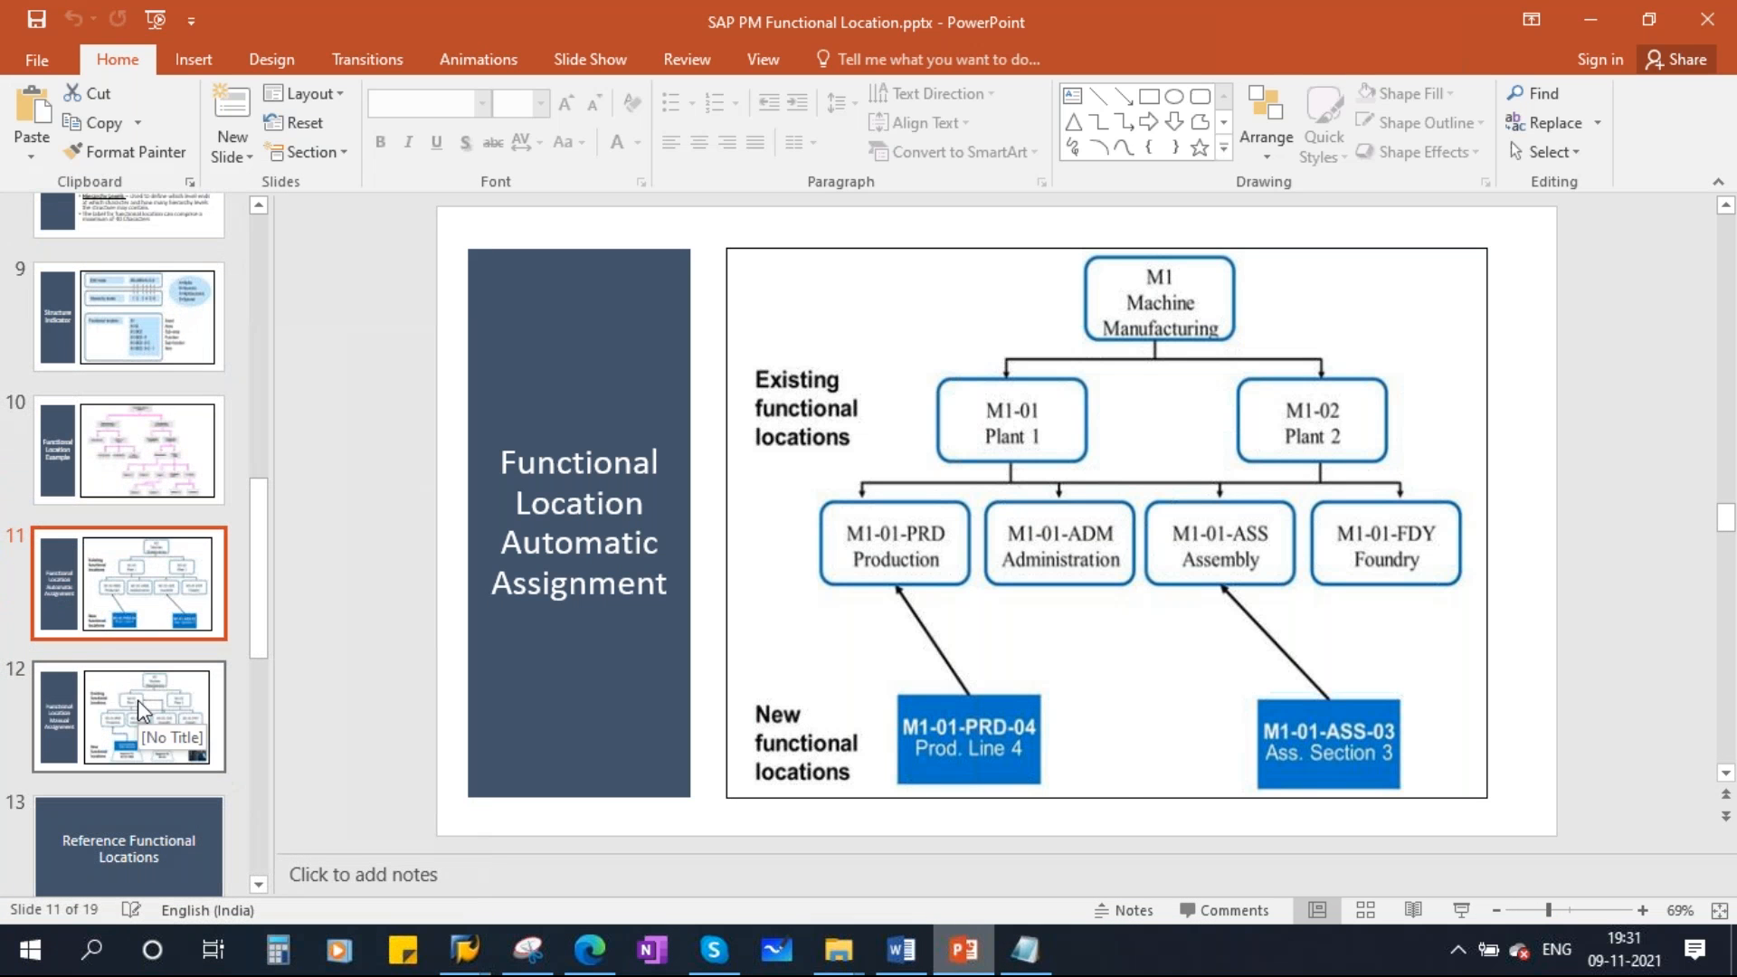
click(138, 698)
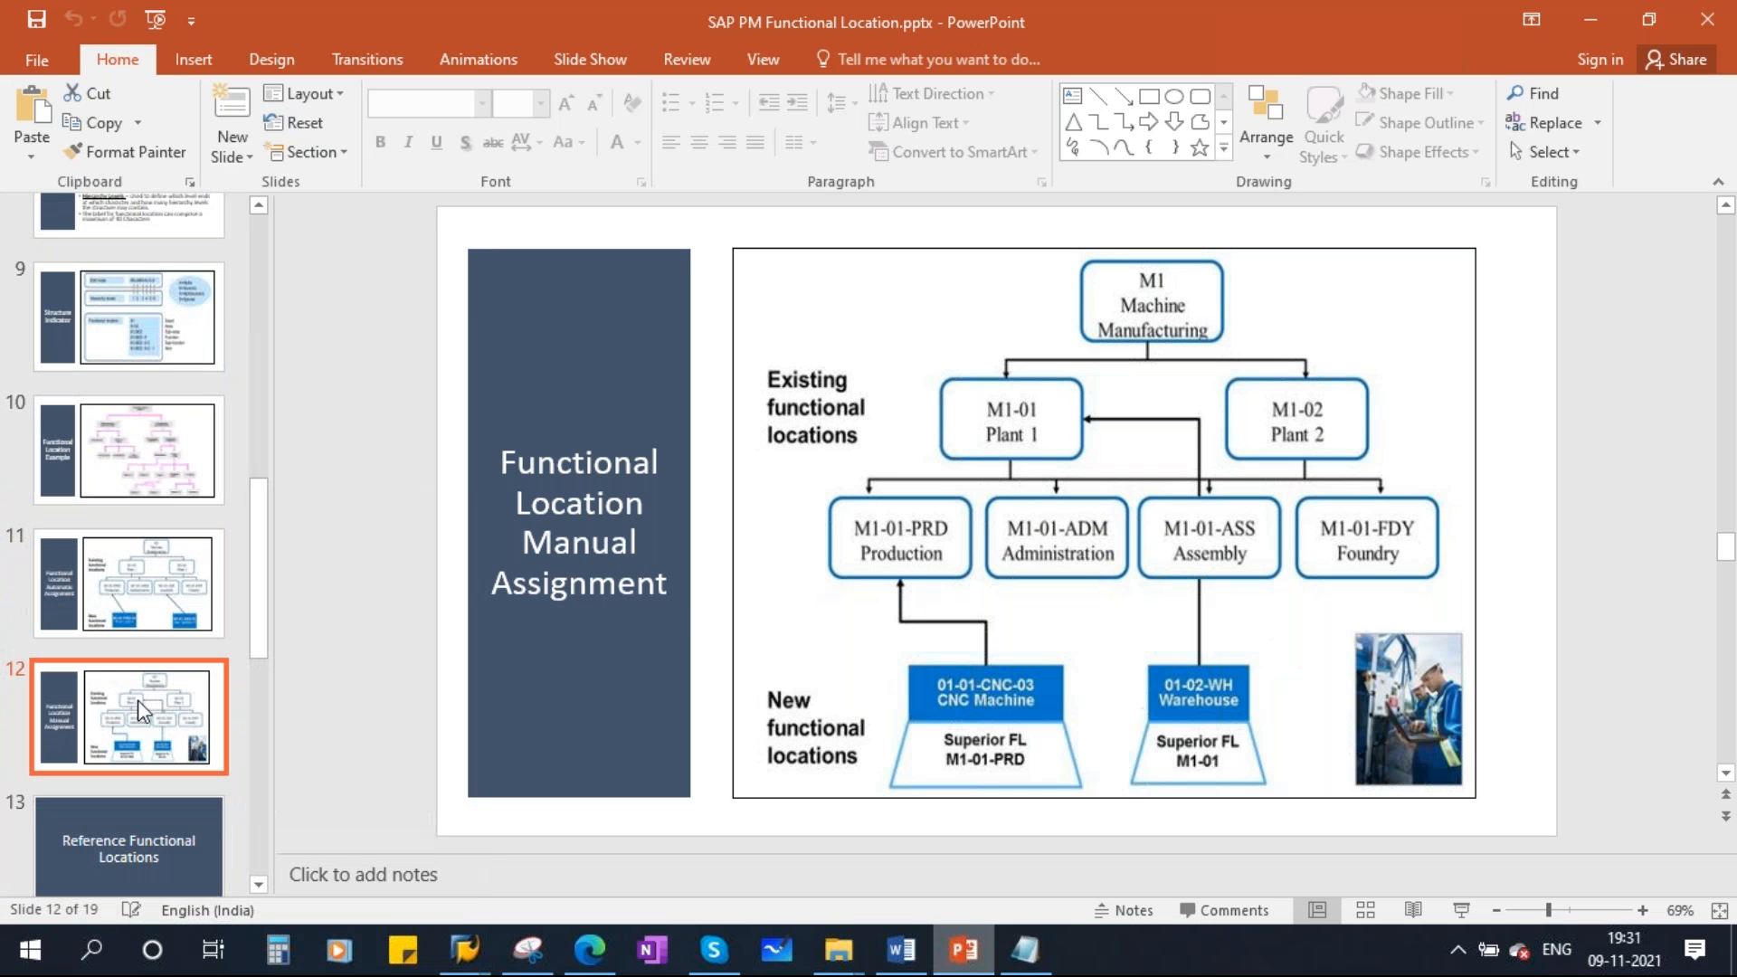
click(146, 584)
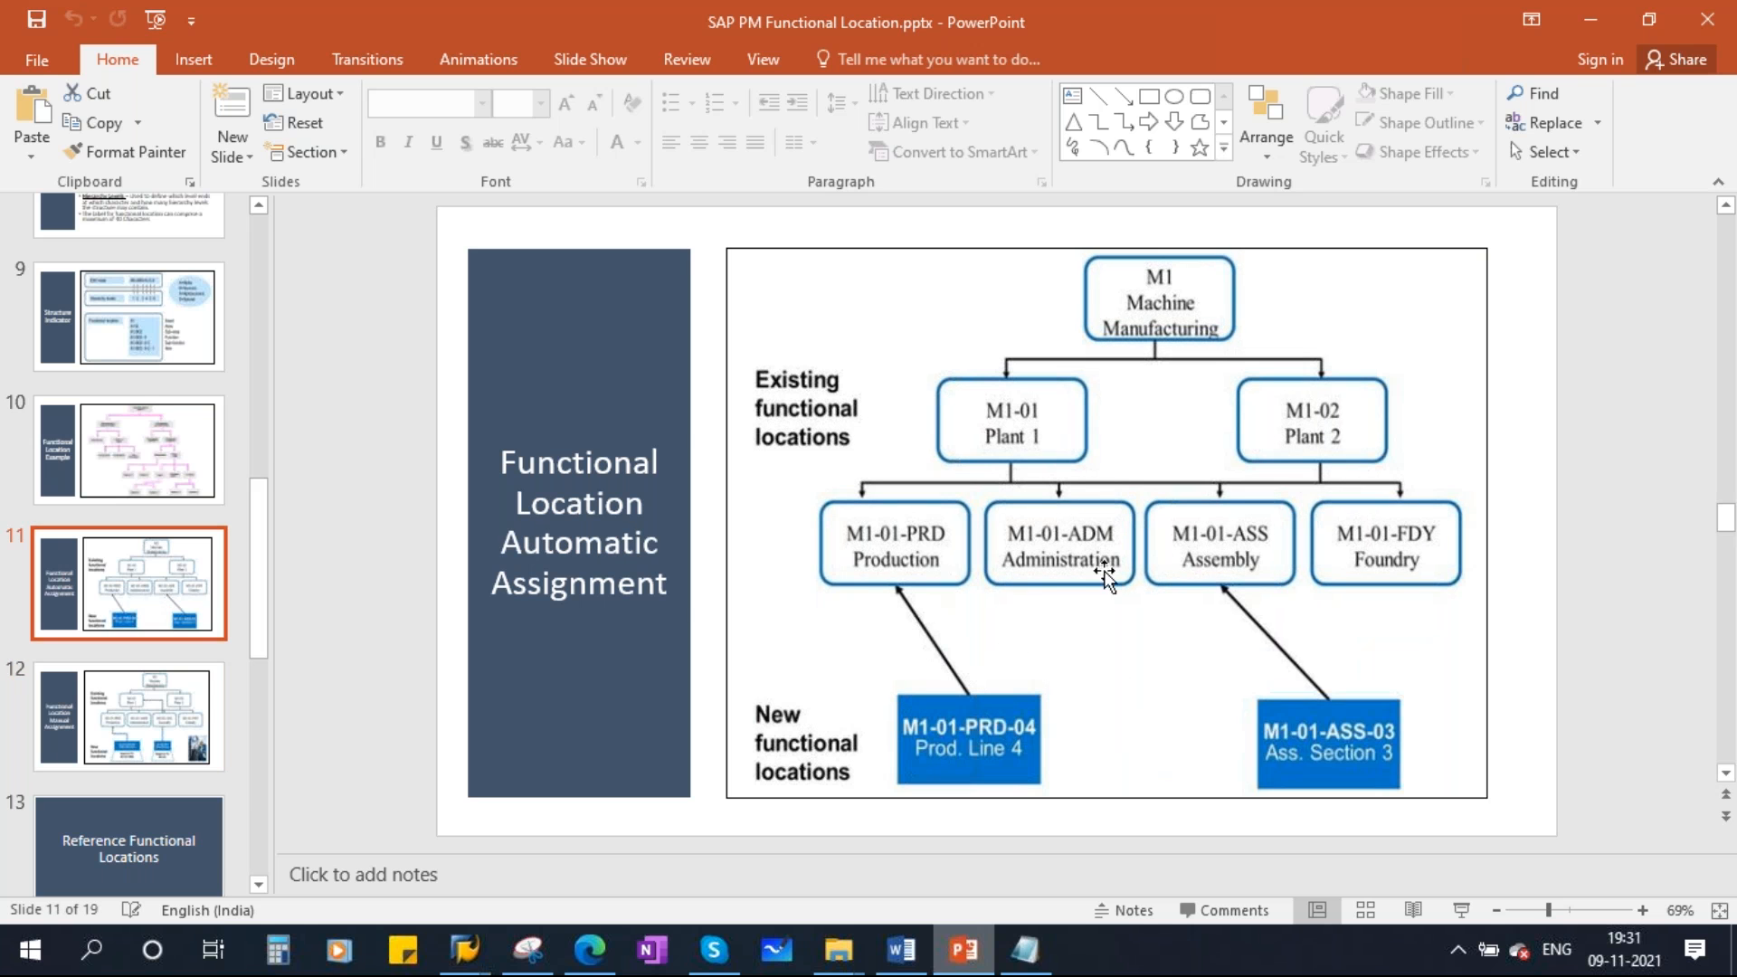
scroll(144, 617, down, 1)
click(144, 617)
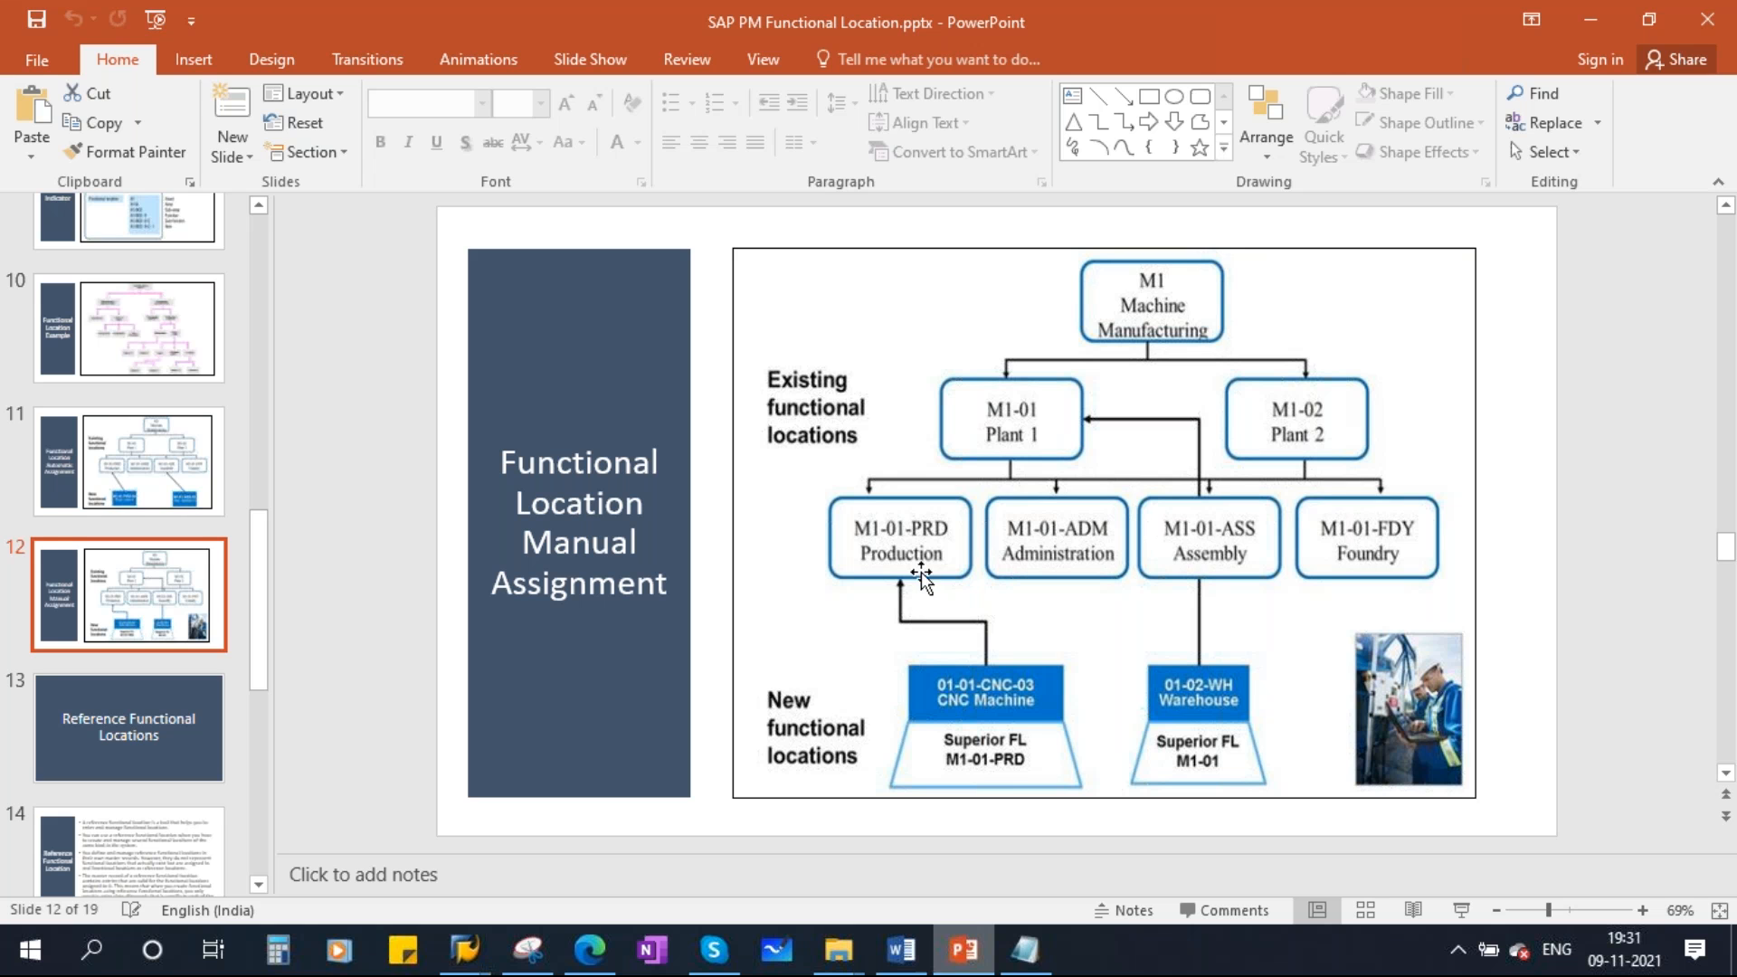
Present the manual assignment slide, mark its title, M1-01-PRD and the new functional locations in ink, erase the markings and end the show
click(1461, 910)
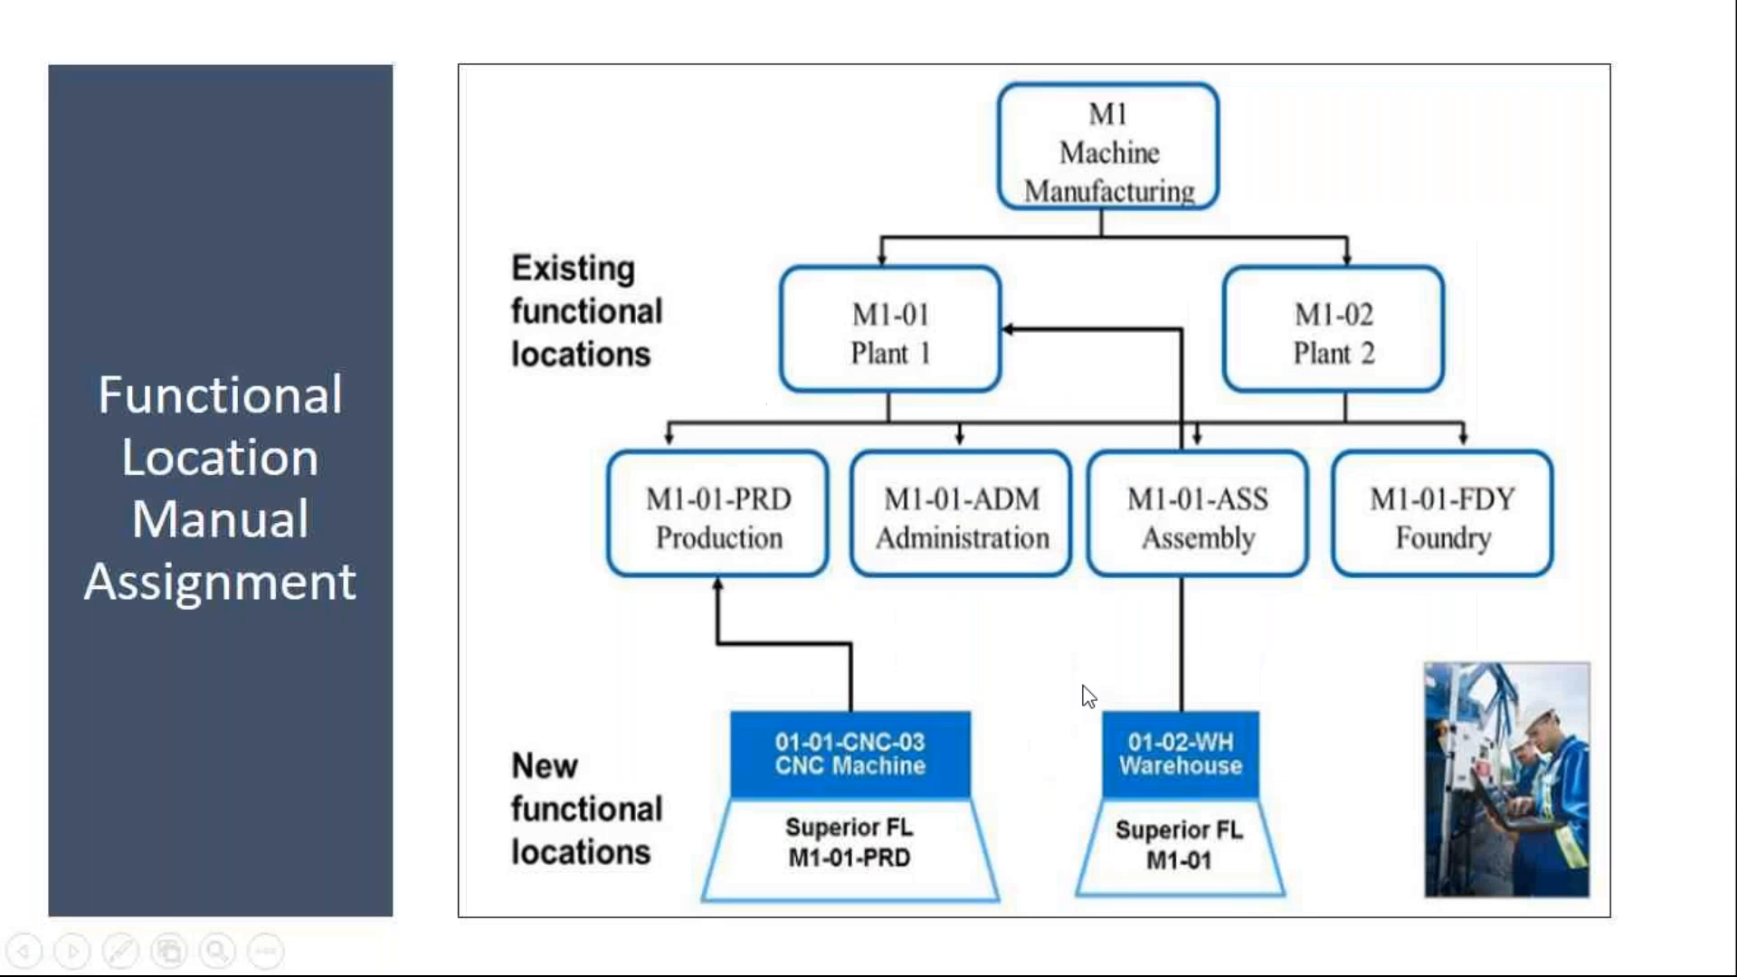
key(ctrl+l)
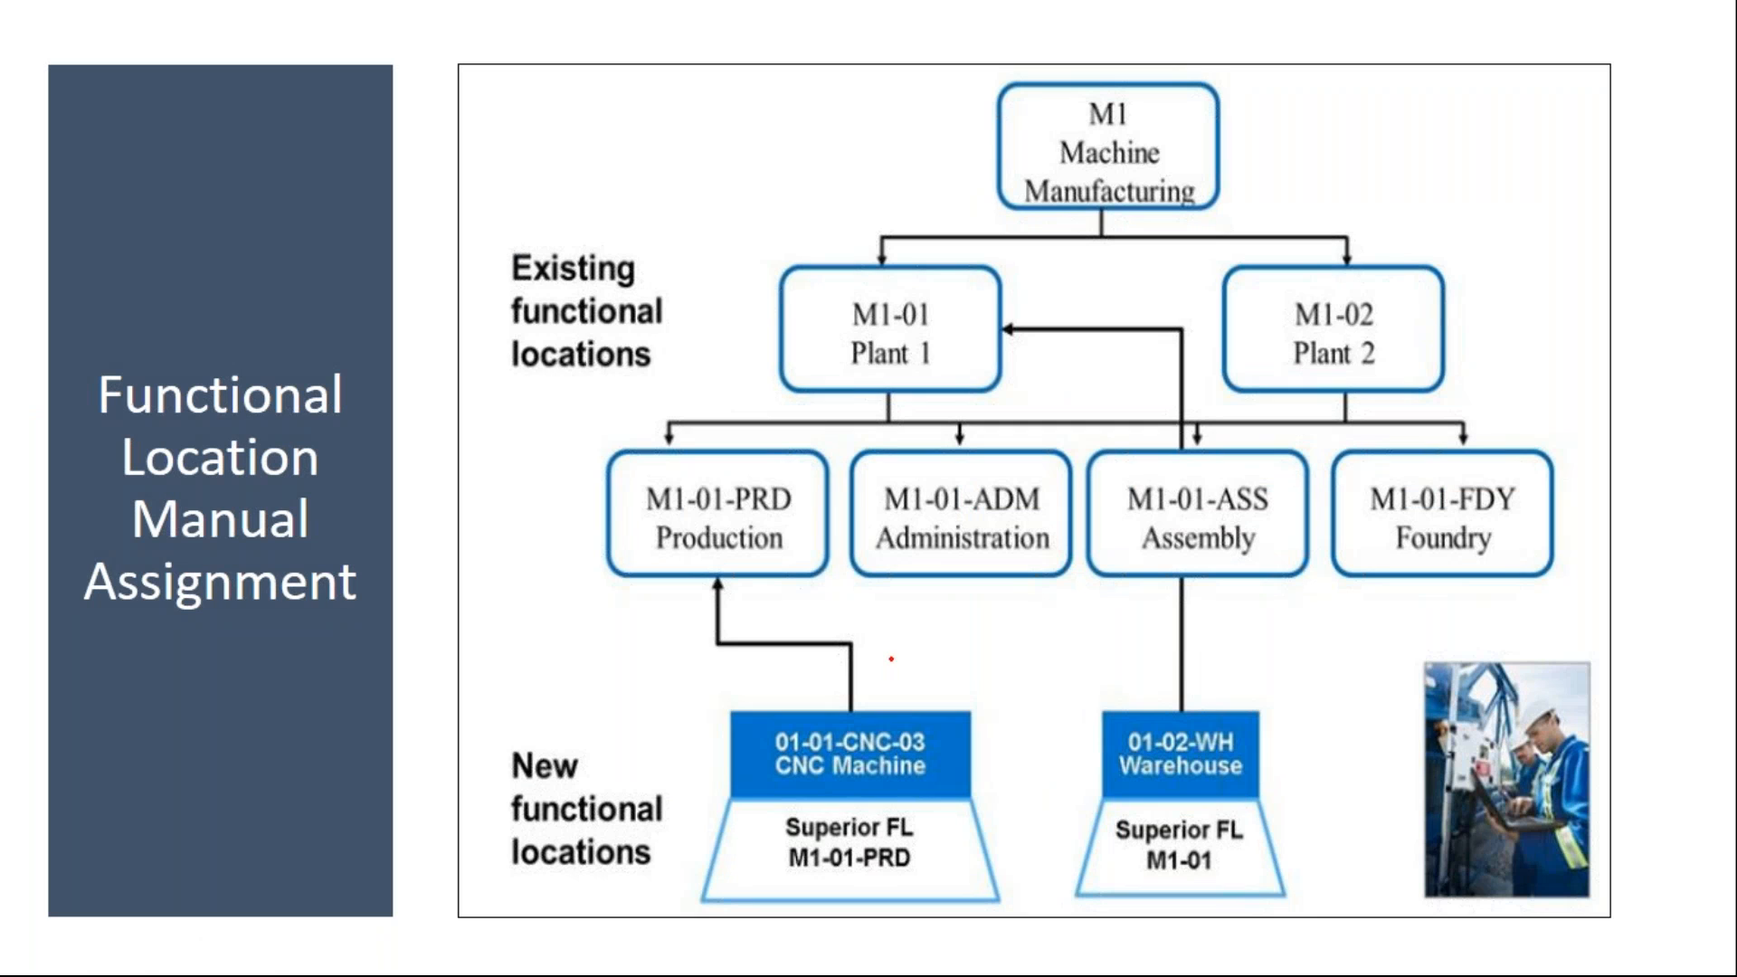
drag(645, 511, 791, 512)
mouse_move(508, 732)
mouse_down()
mouse_move(489, 853)
mouse_move(678, 876)
mouse_move(547, 744)
mouse_up()
mouse_move(828, 771)
mouse_down()
mouse_move(695, 601)
mouse_move(780, 658)
mouse_up()
drag(315, 515, 440, 482)
drag(387, 583, 577, 520)
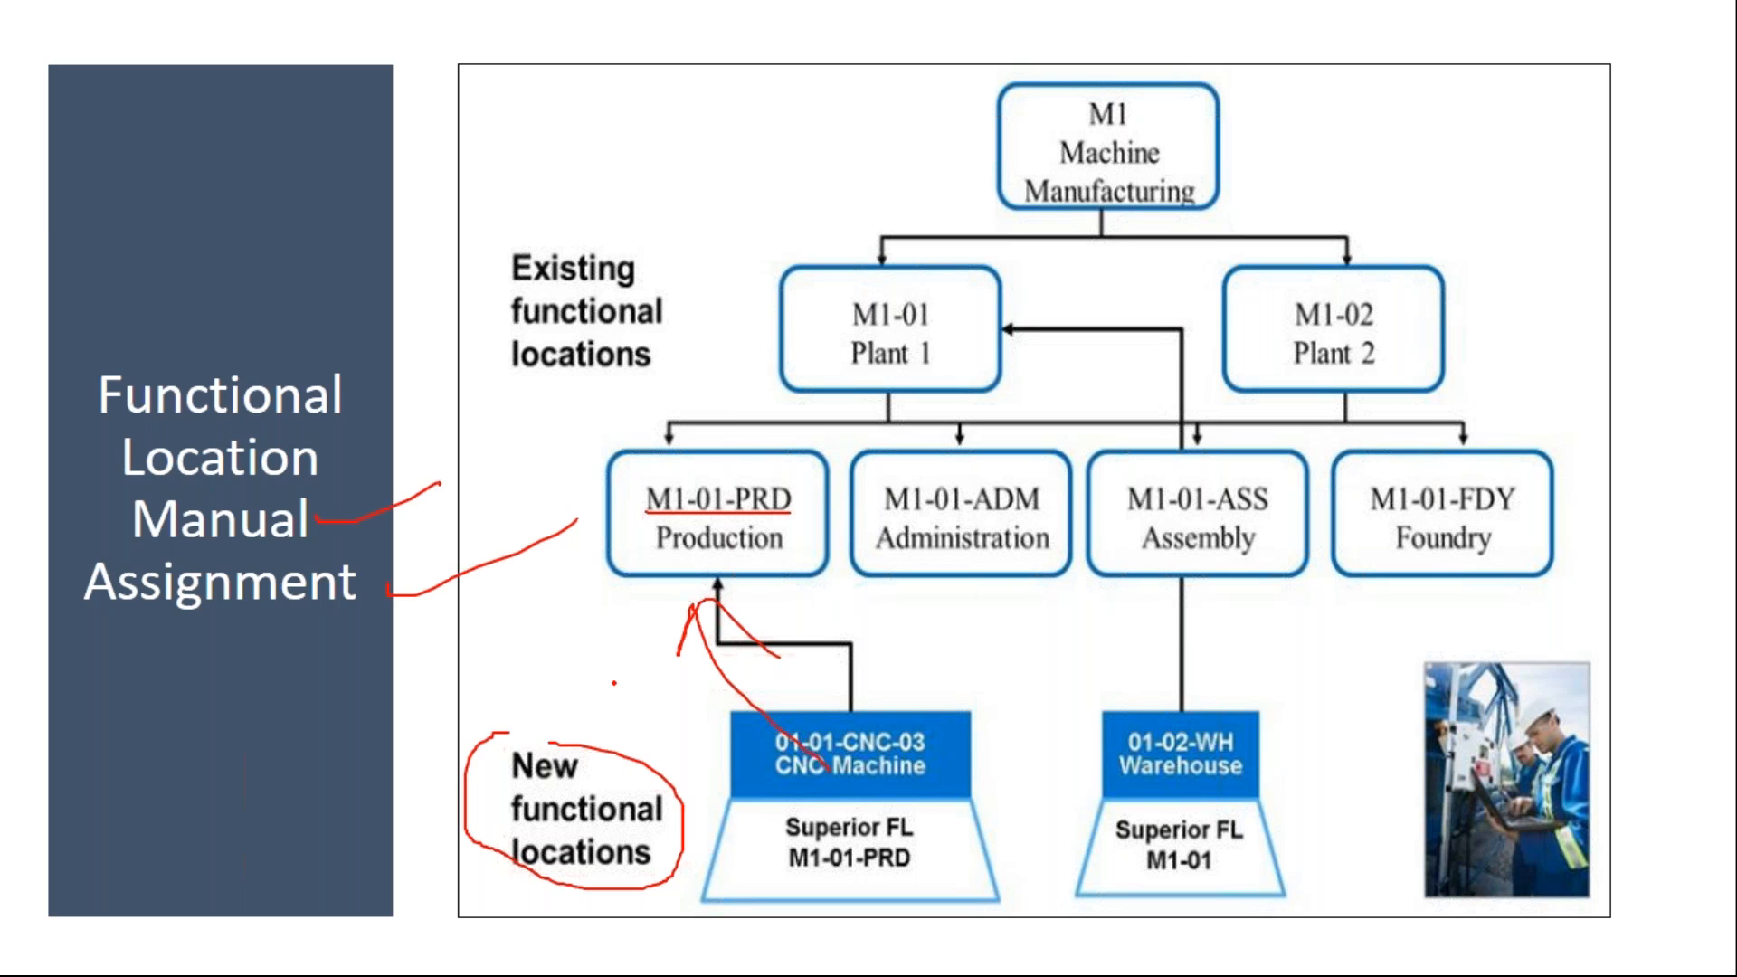
key(e)
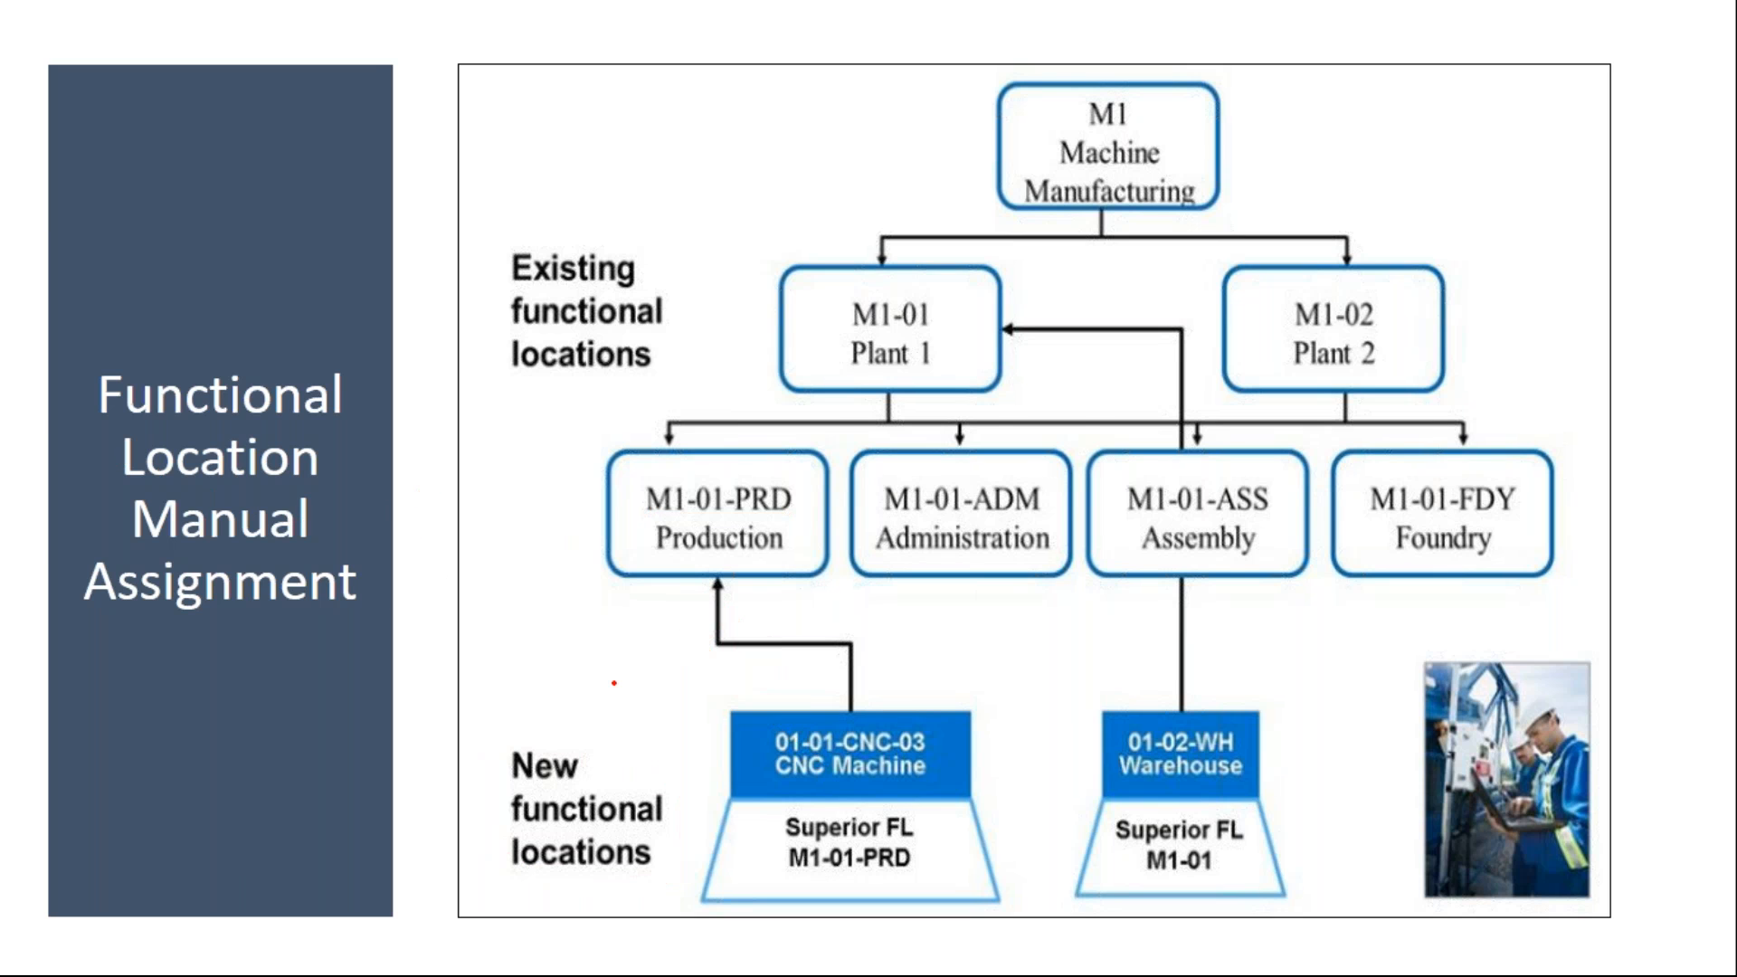
key(Escape)
Switch back to SAP, open HYND-UT2 for change in IL02 and view the superior functional location assignment in its structure data
mouse_move(457, 961)
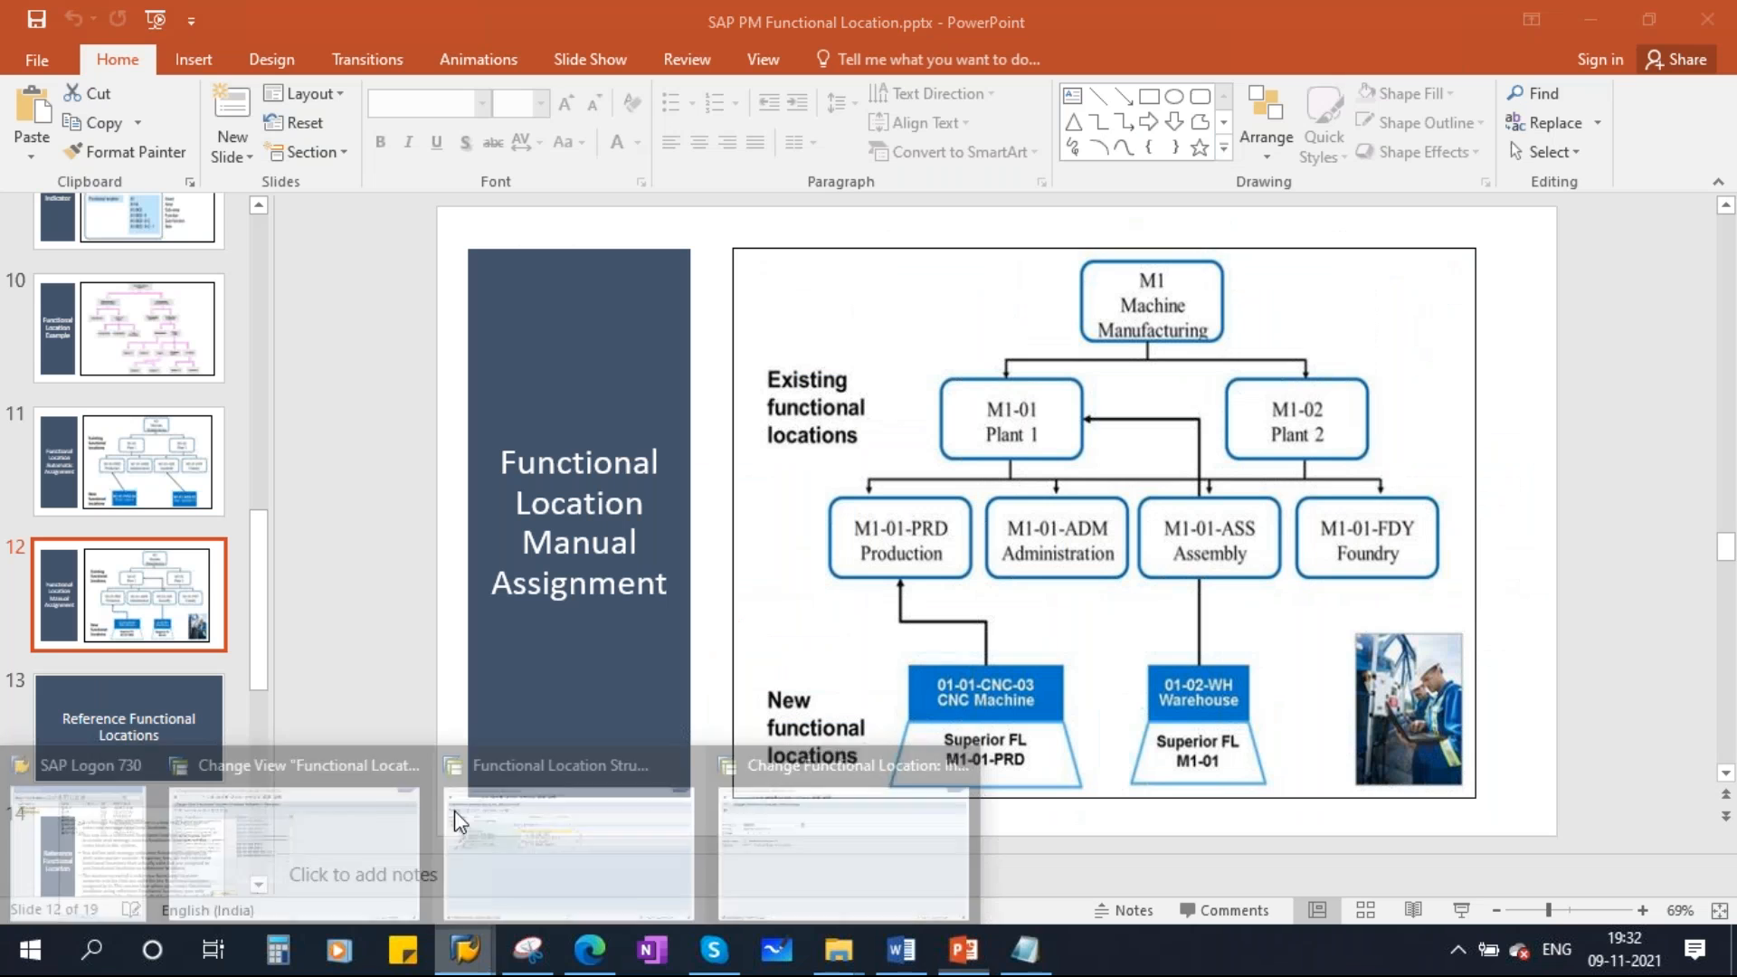
click(762, 790)
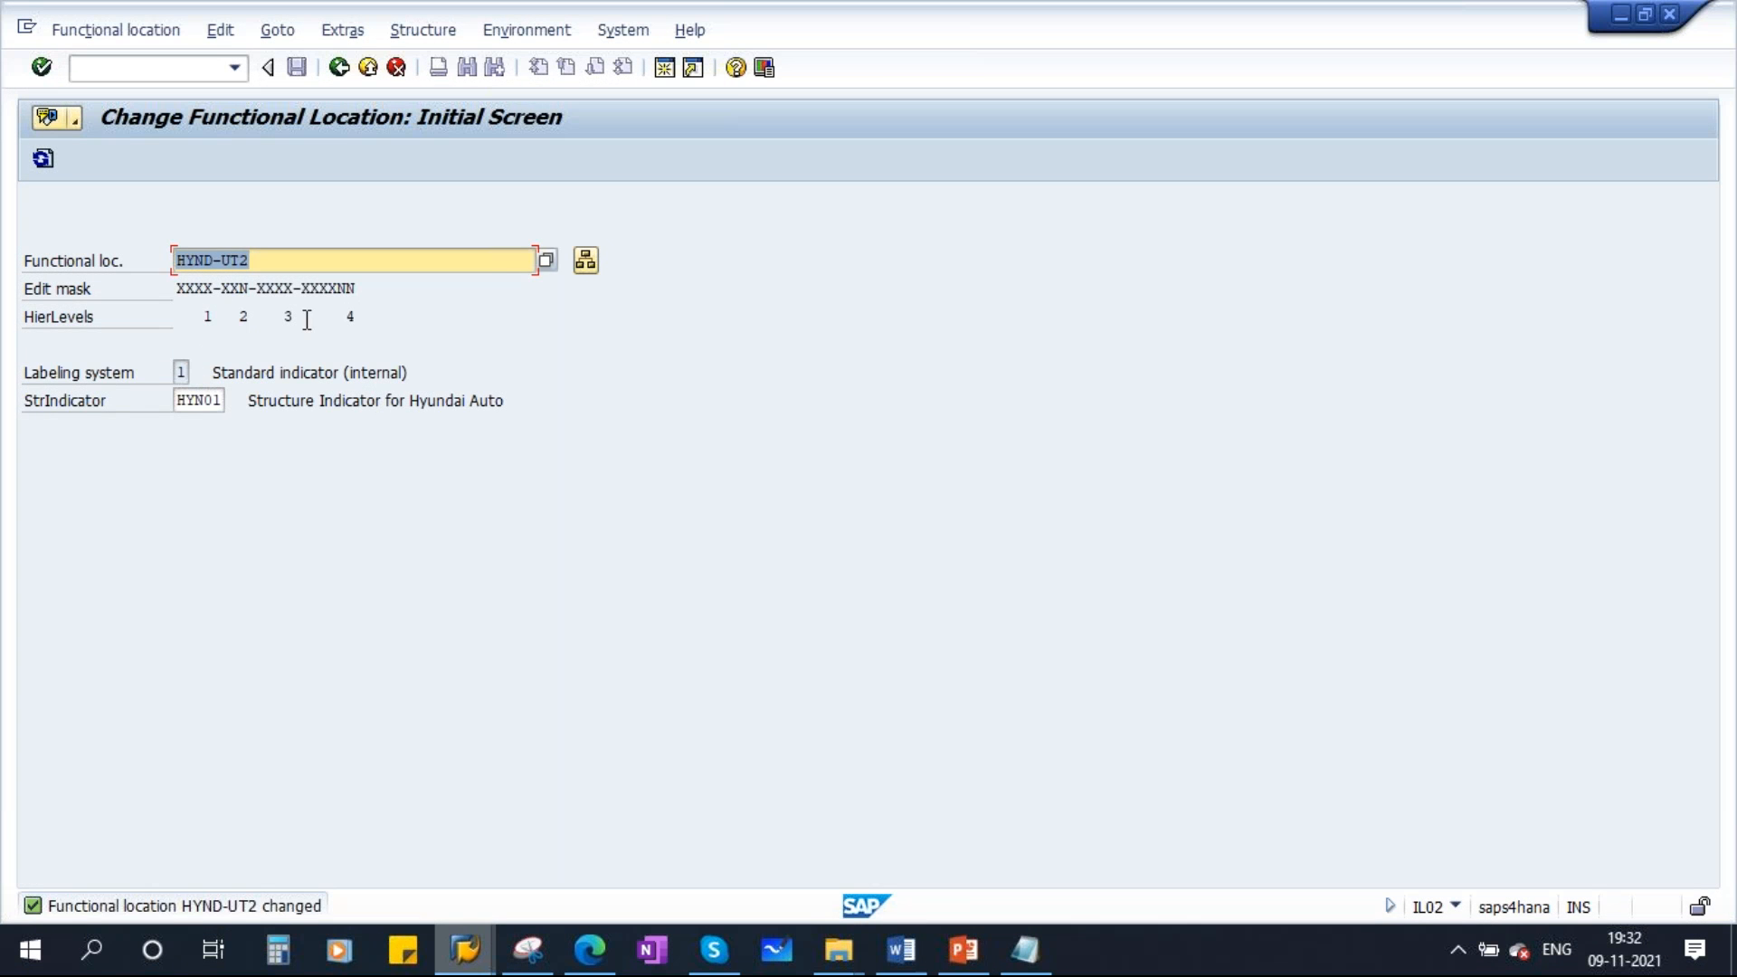
key(Return)
click(409, 328)
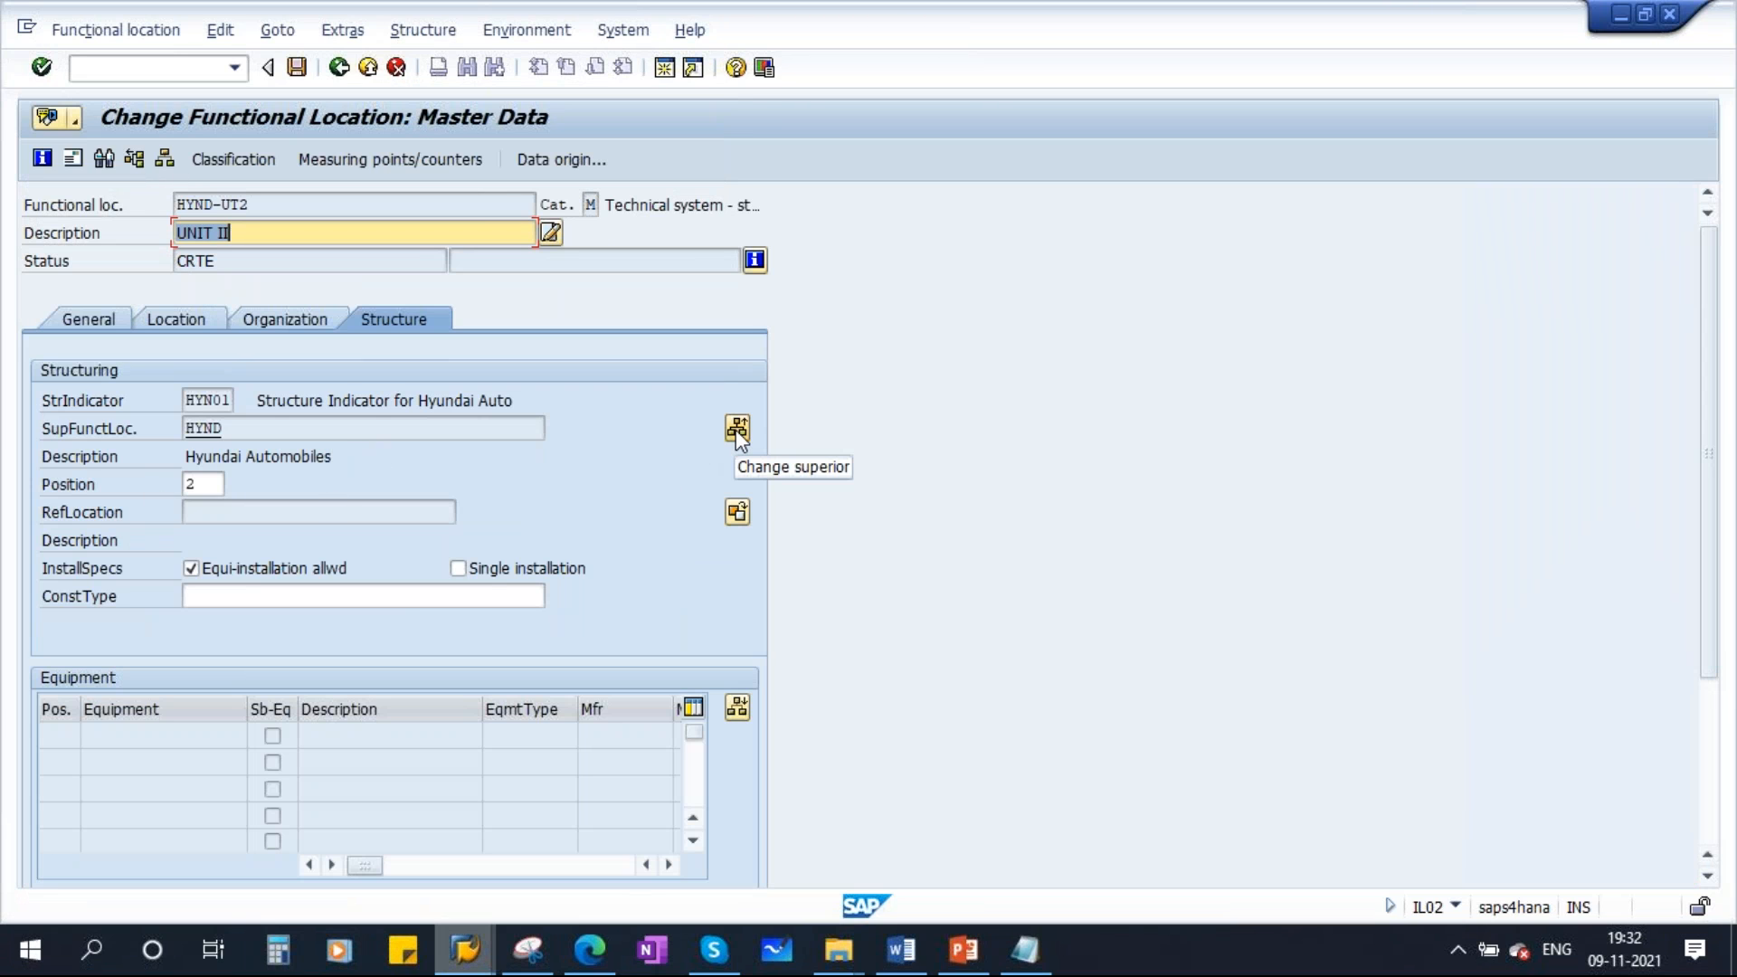
click(737, 428)
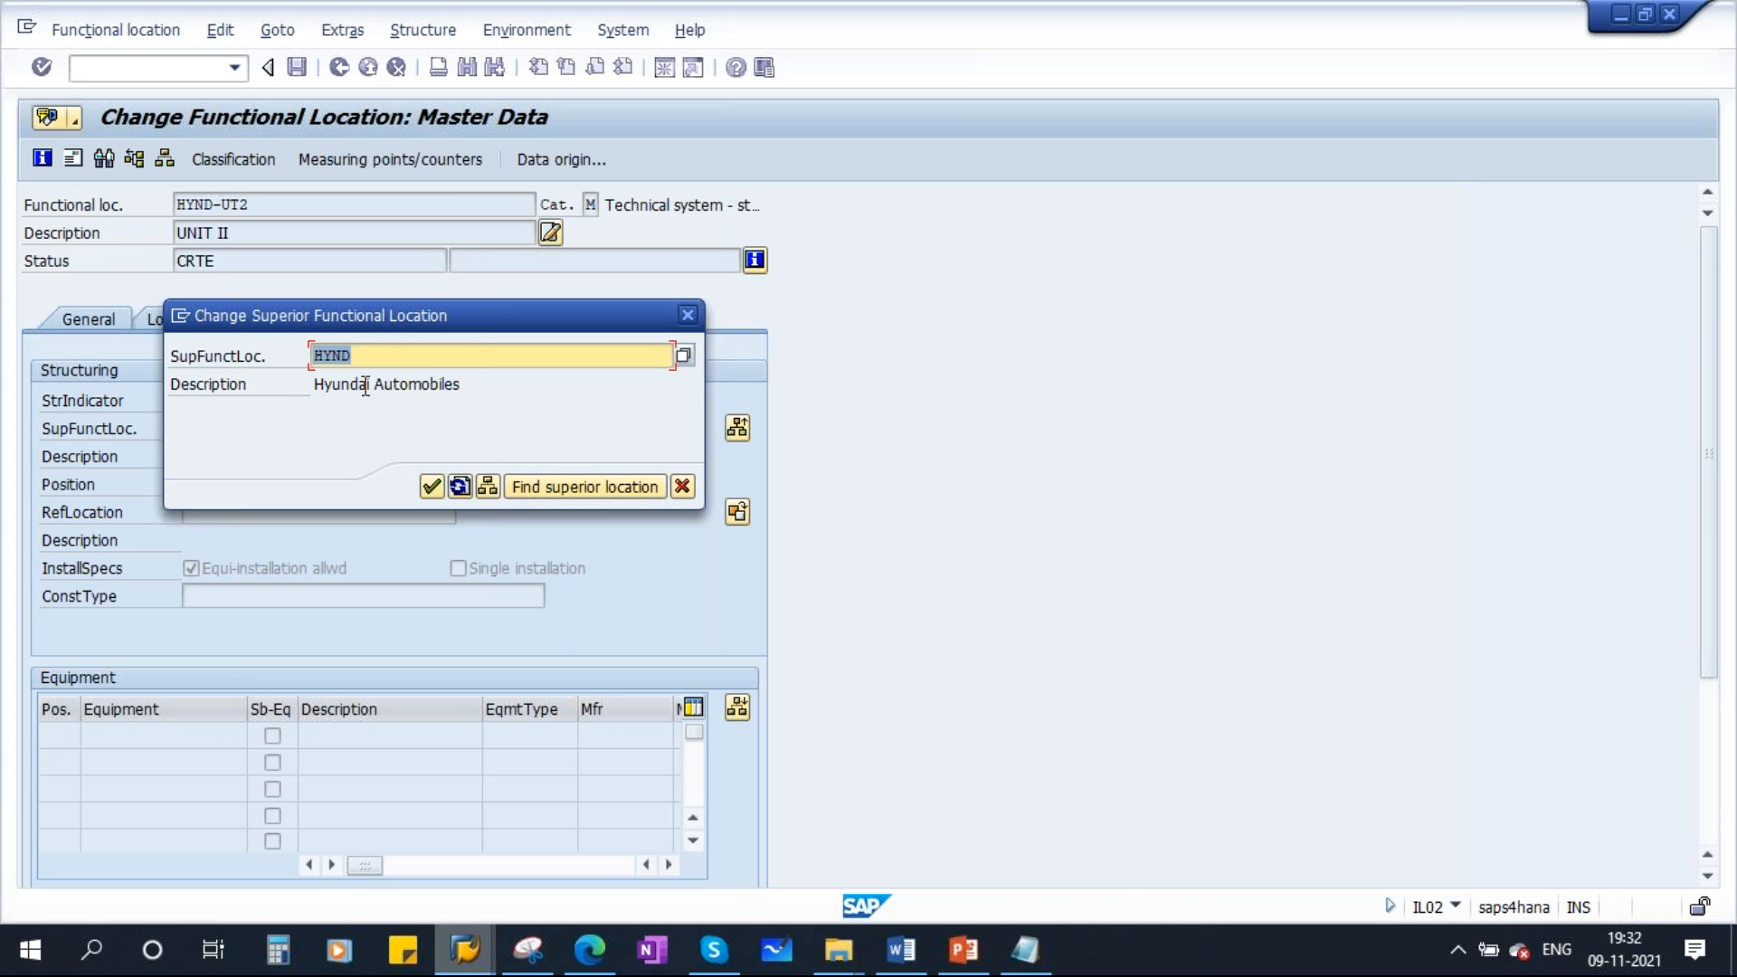
Switch to PowerPoint, present the Reference Functional Locations title slide and advance to the slide defining a reference functional location
click(962, 948)
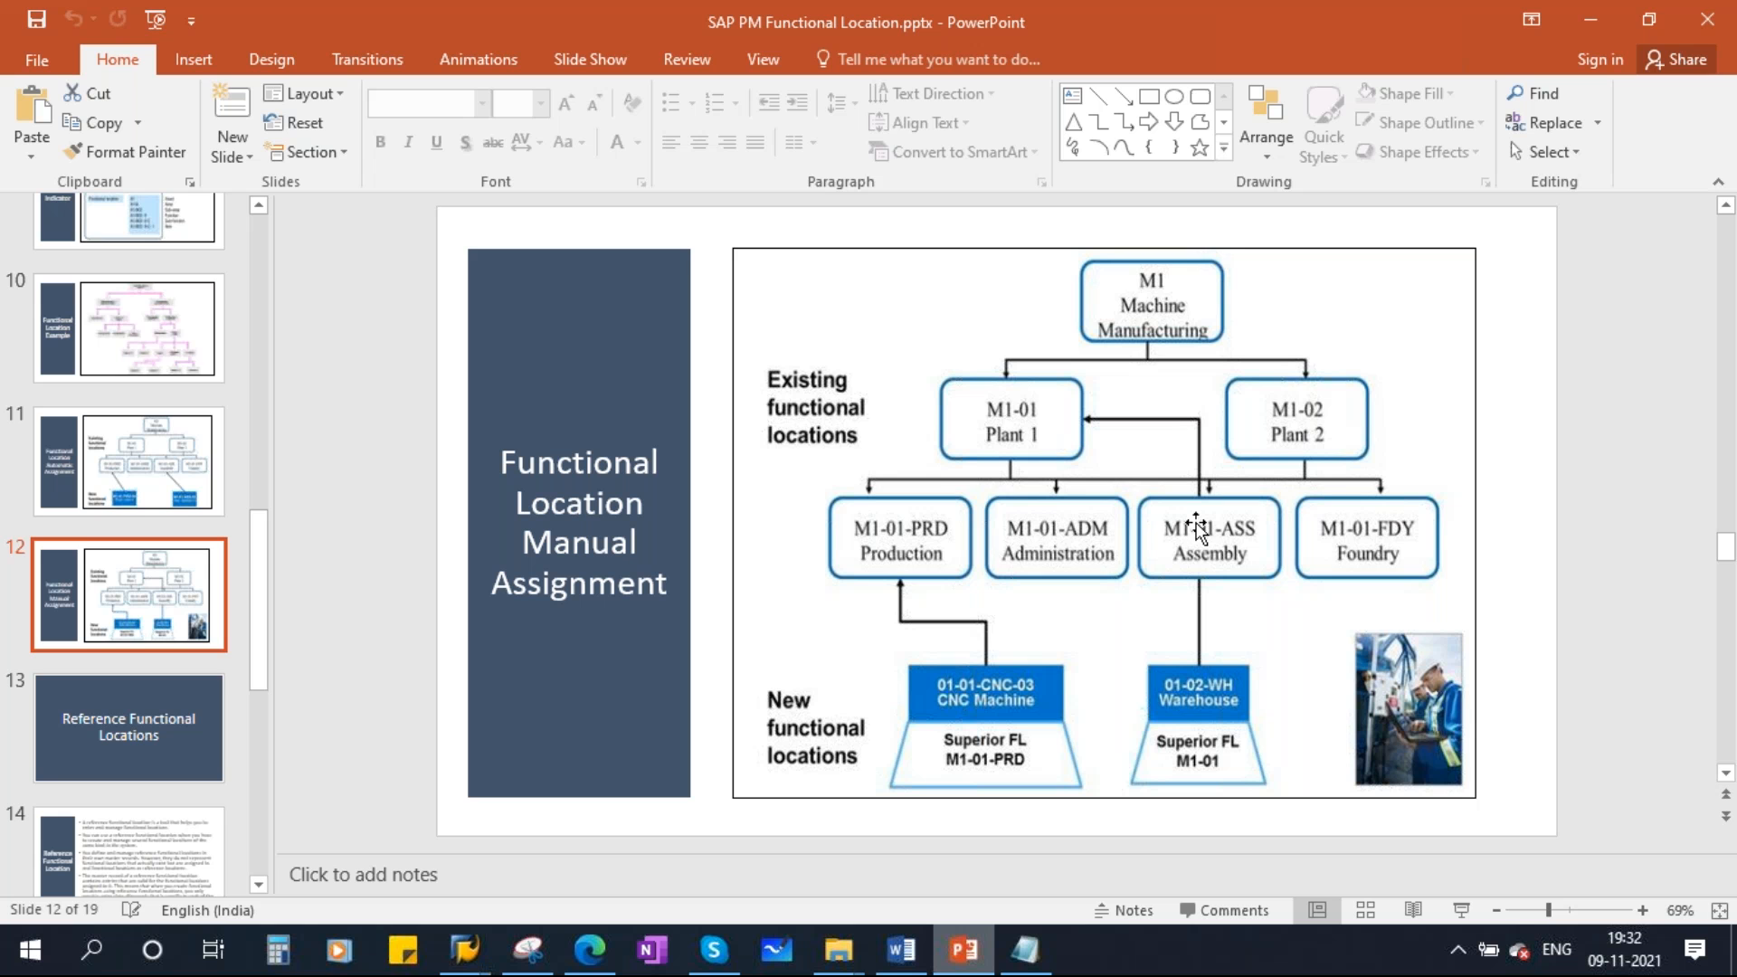
scroll(122, 595, down, 2)
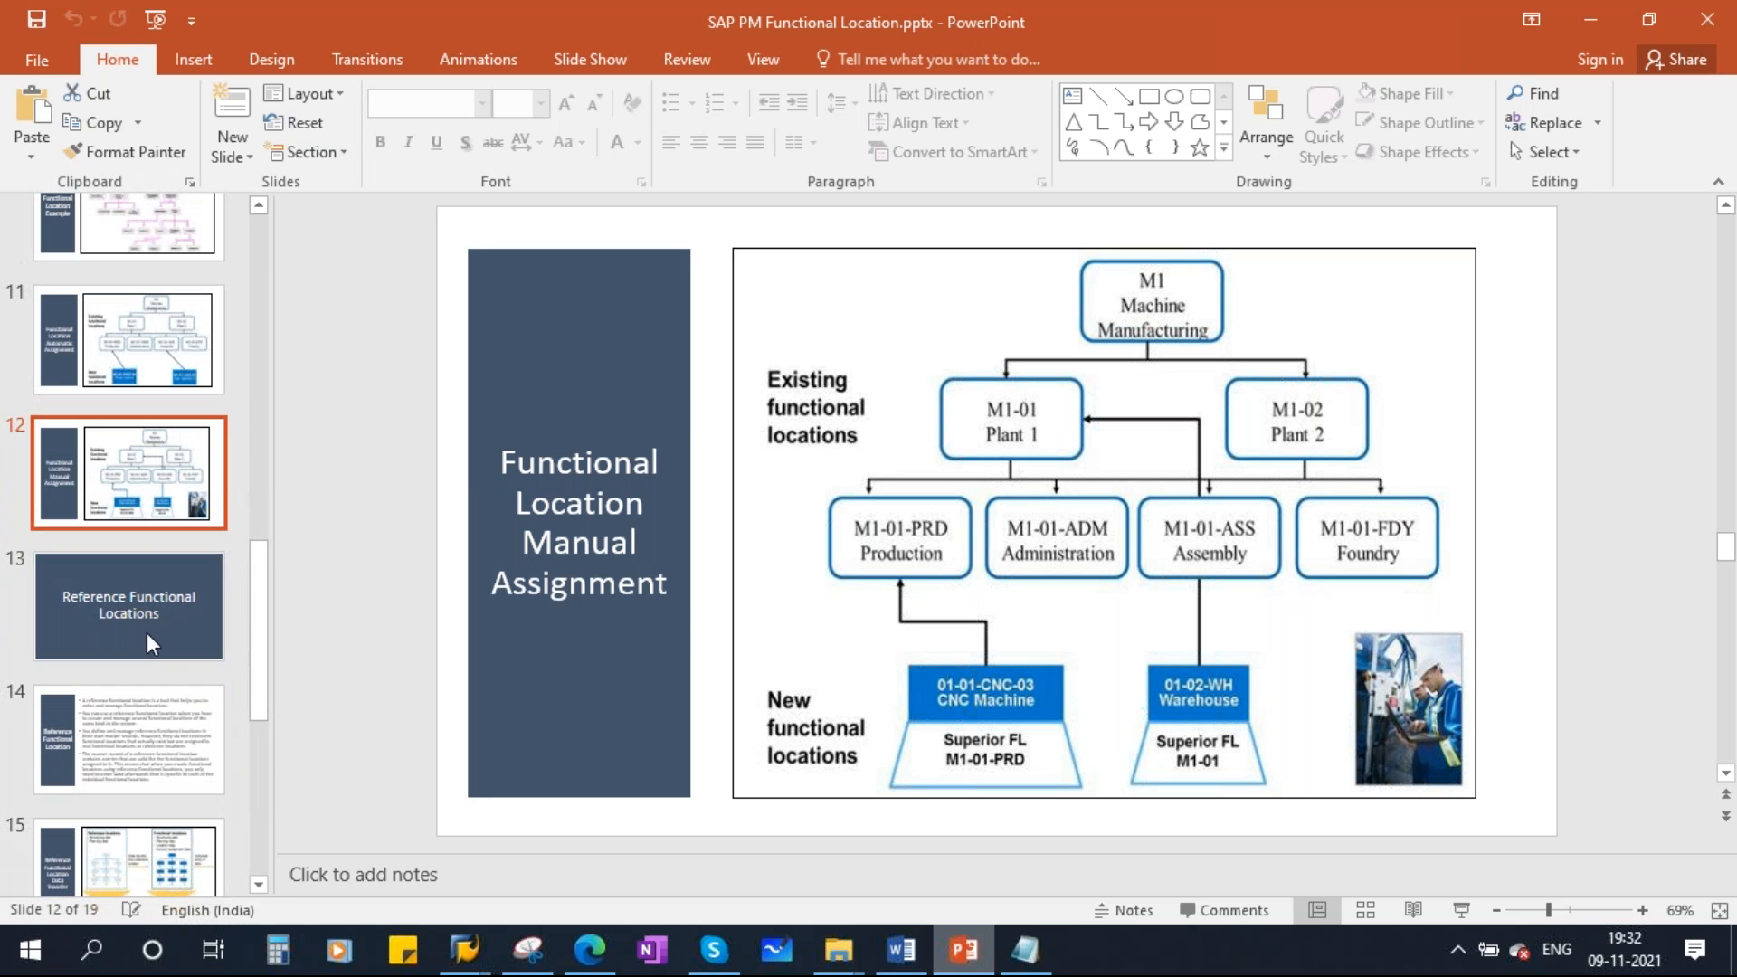
click(125, 606)
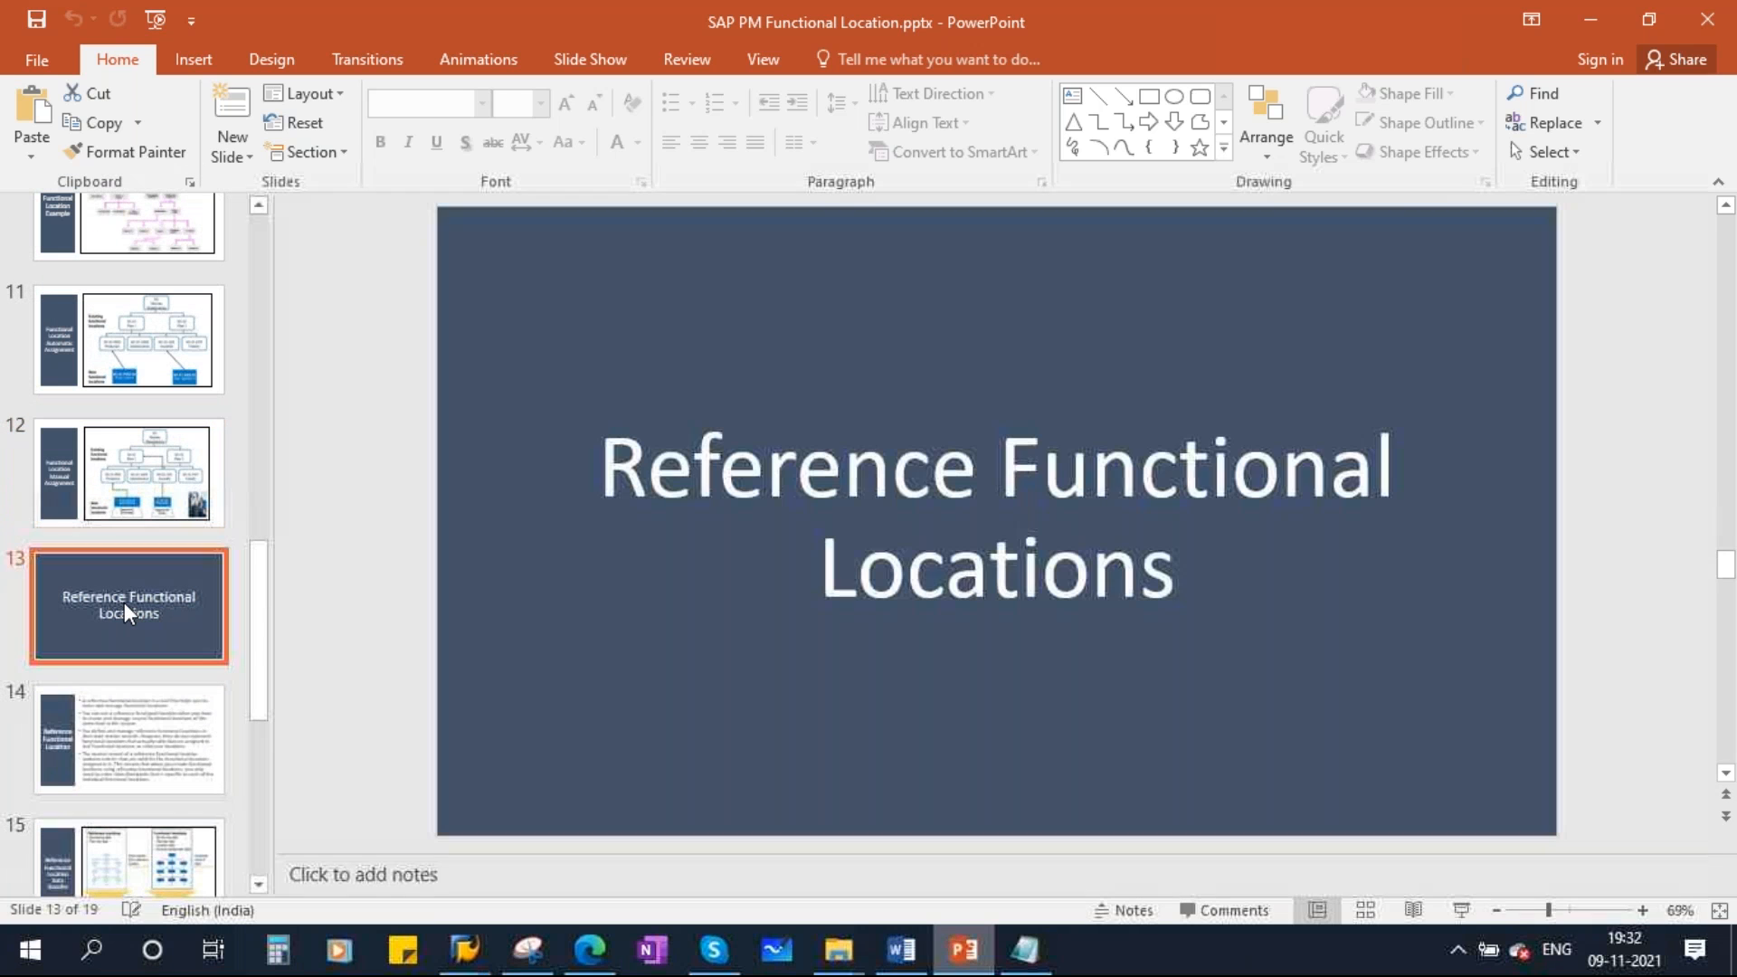
click(1460, 910)
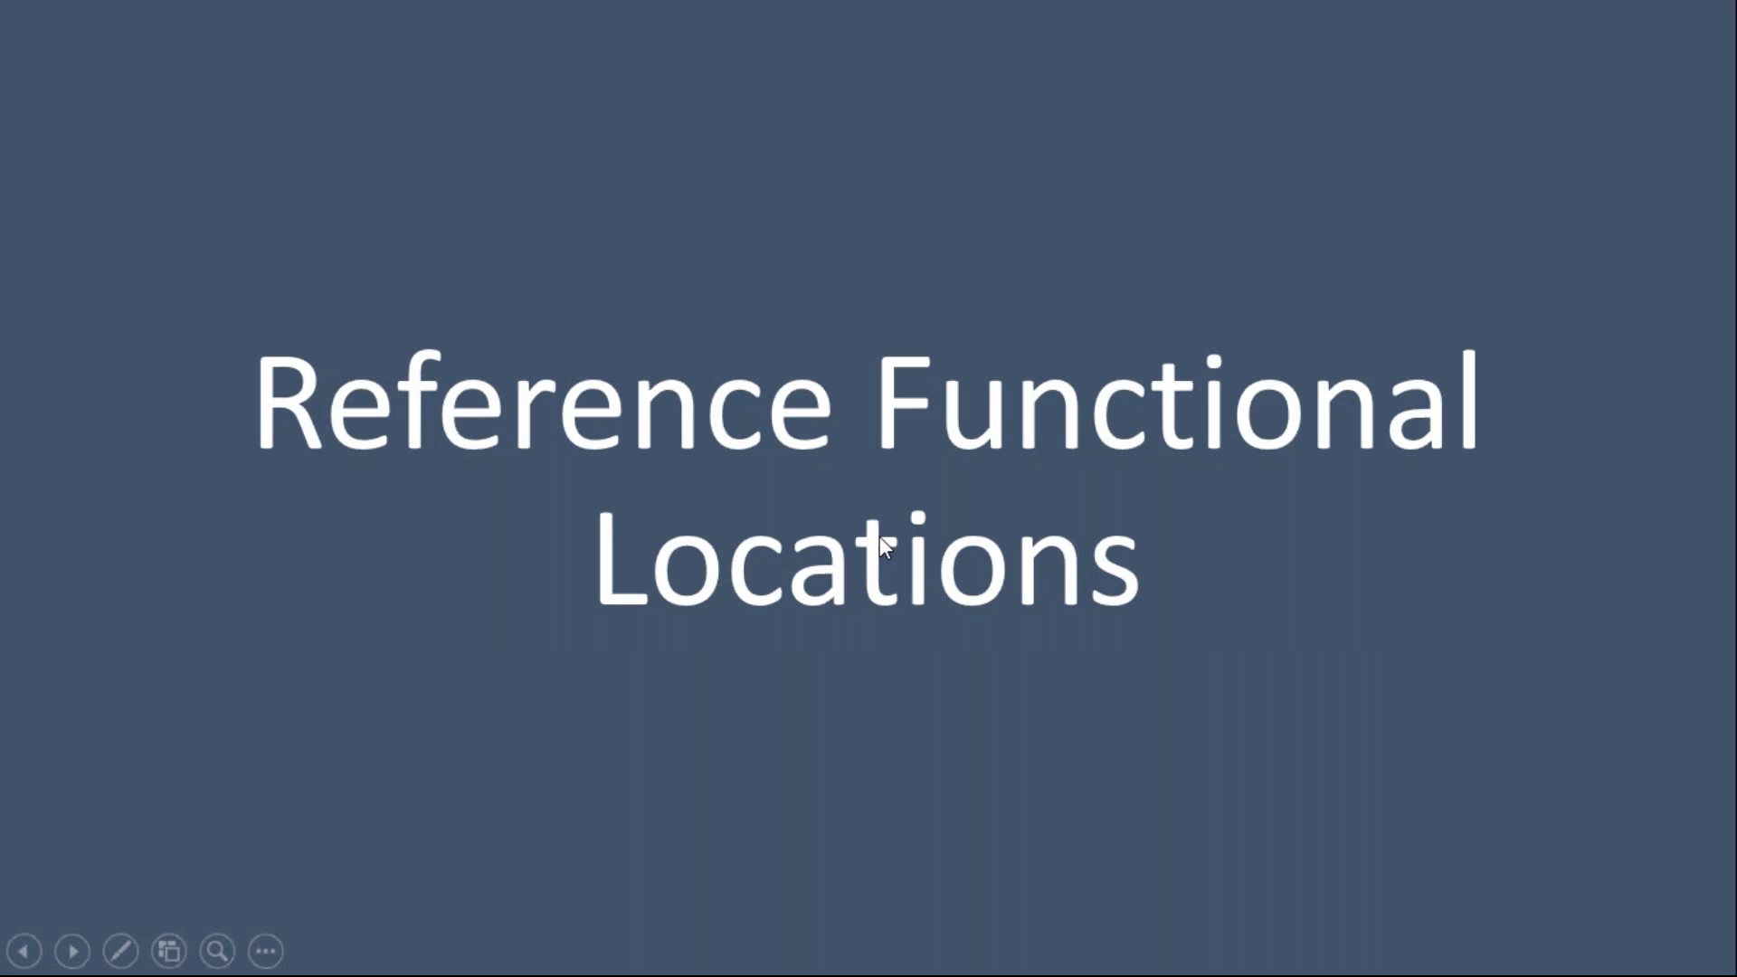
click(879, 535)
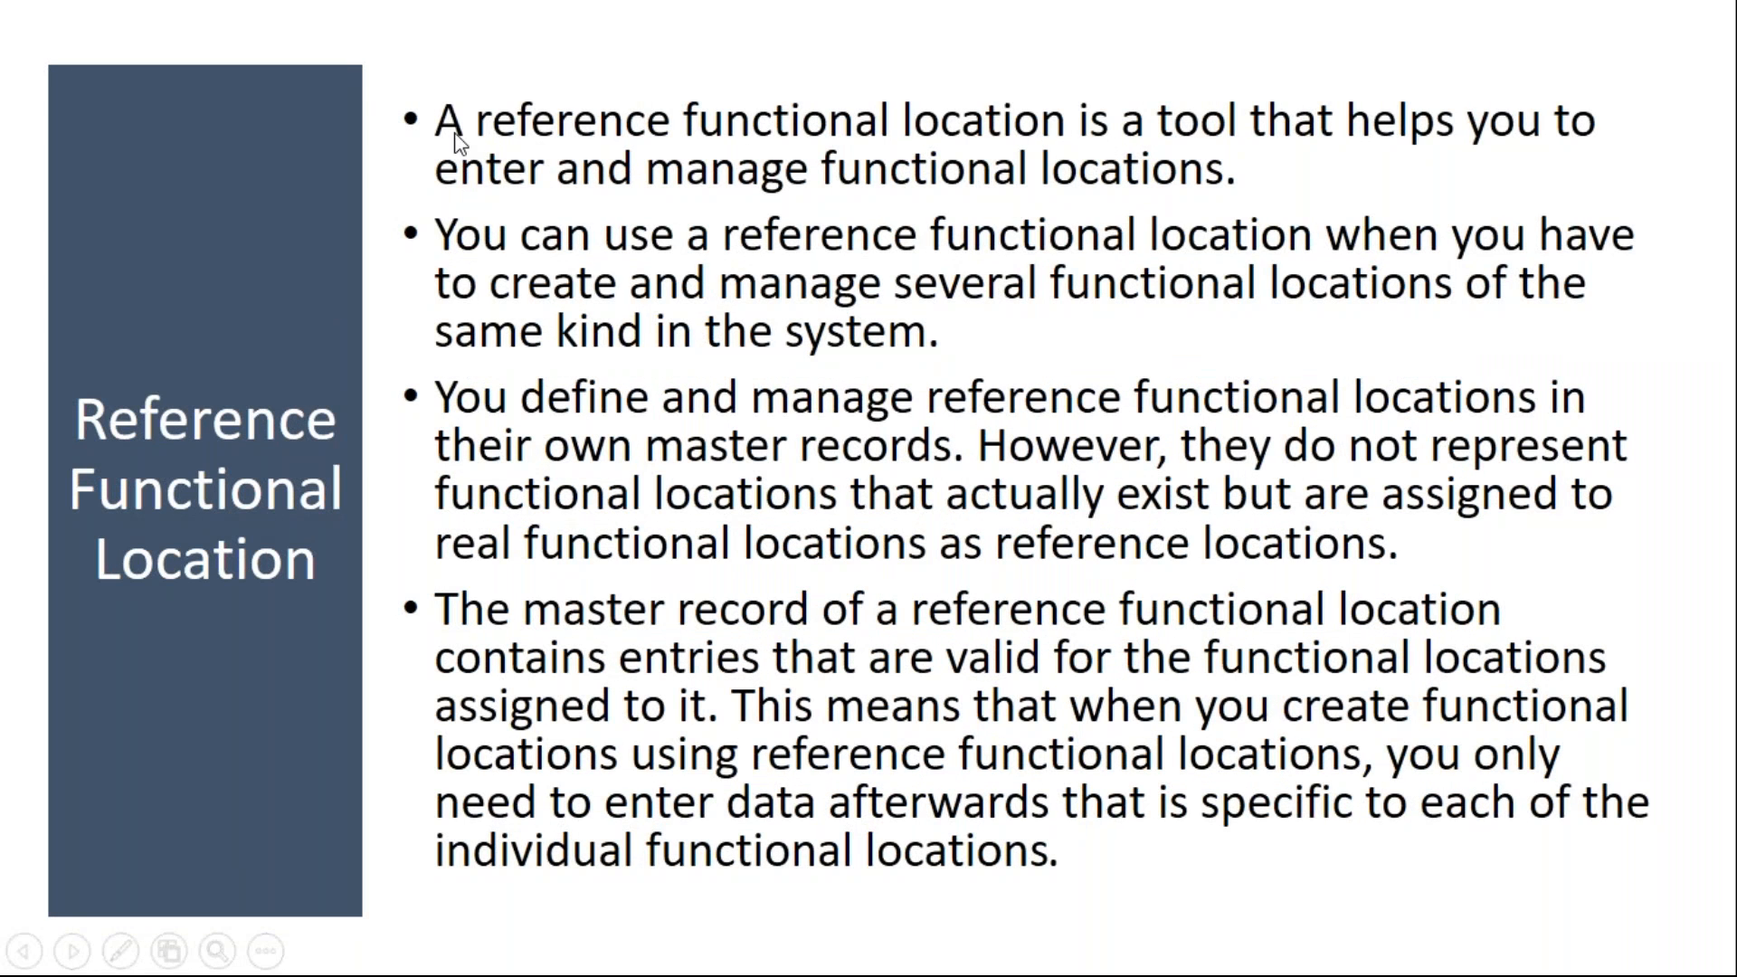
Underline both lines of the first bullet on the Reference Functional Location slide with the pen
key(ctrl+p)
drag(486, 142, 1566, 140)
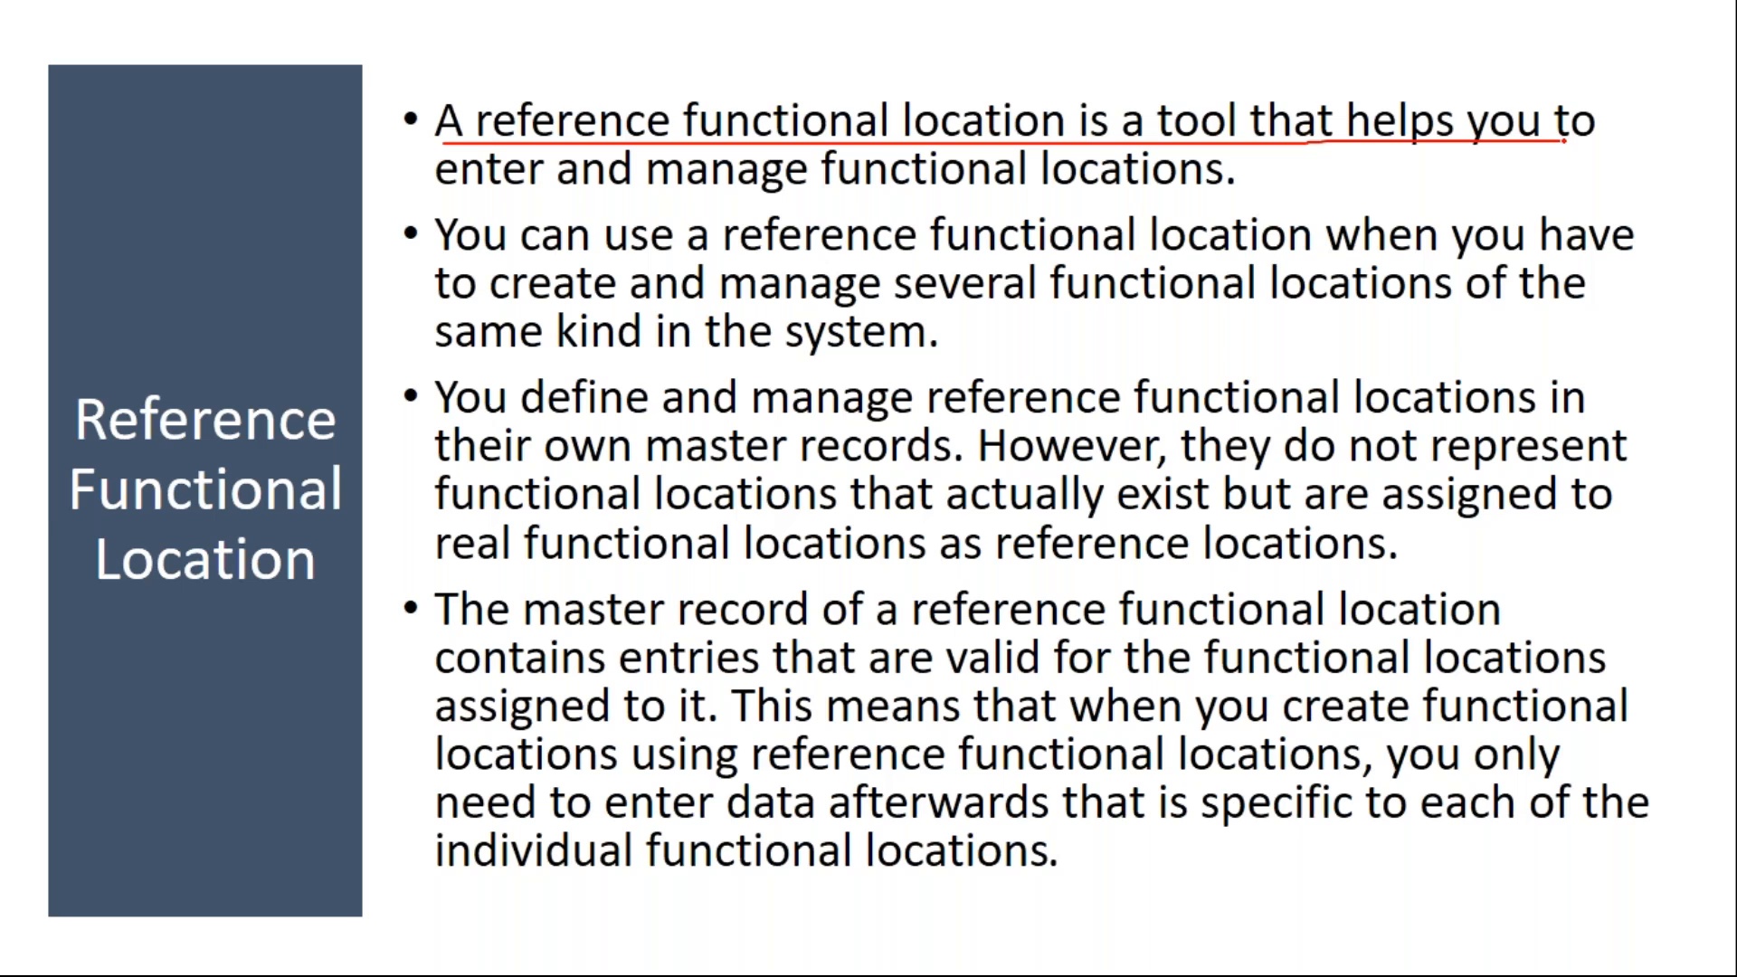
drag(436, 186, 1211, 185)
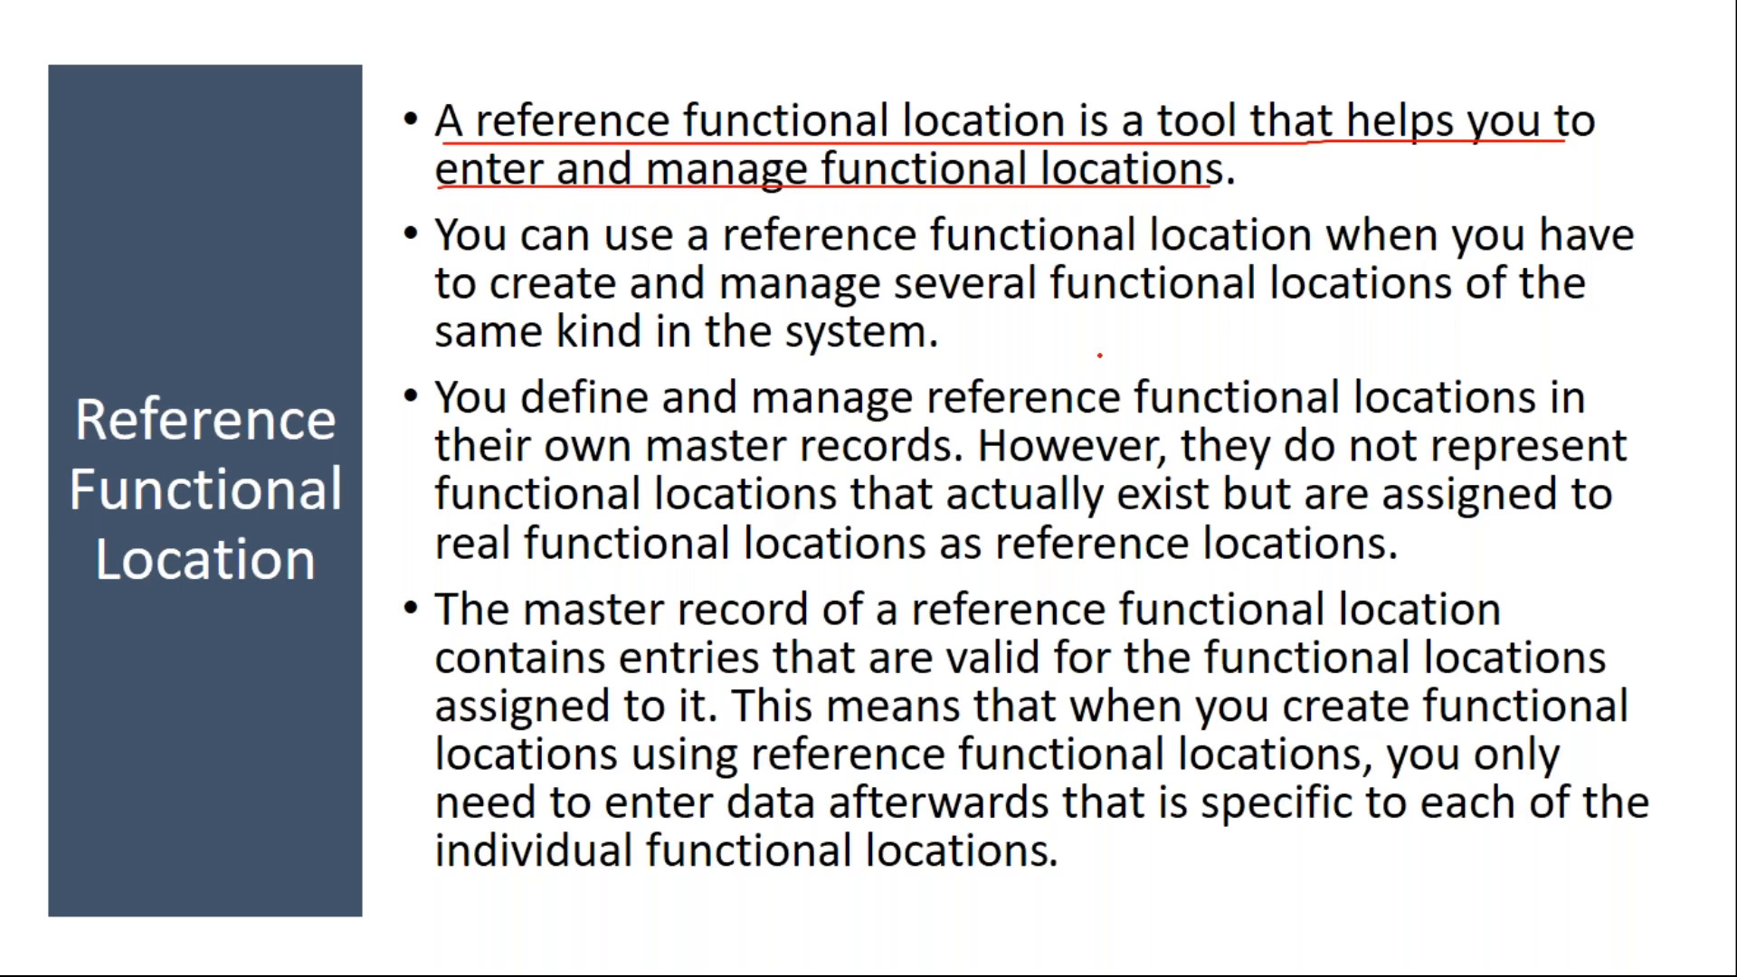
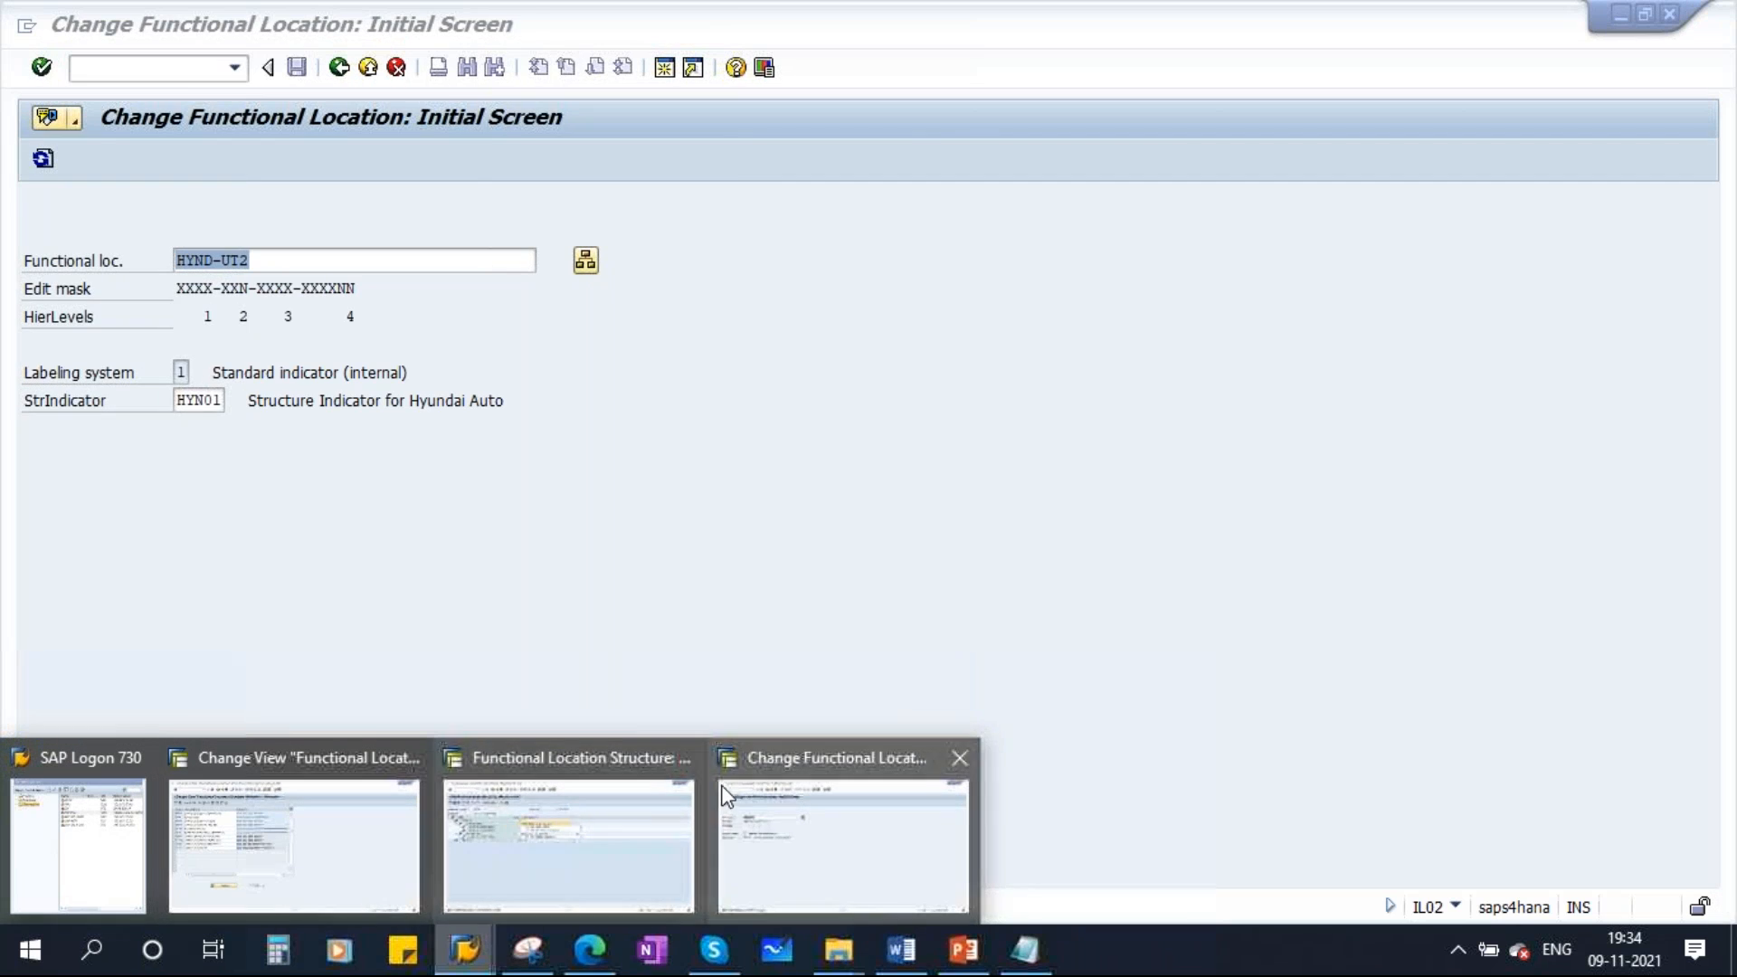
Return to SAP, leave IL02 and expand Logistics, Plant Maintenance, Management of Technical Objects and Functional Location in SAP Easy Access
click(684, 759)
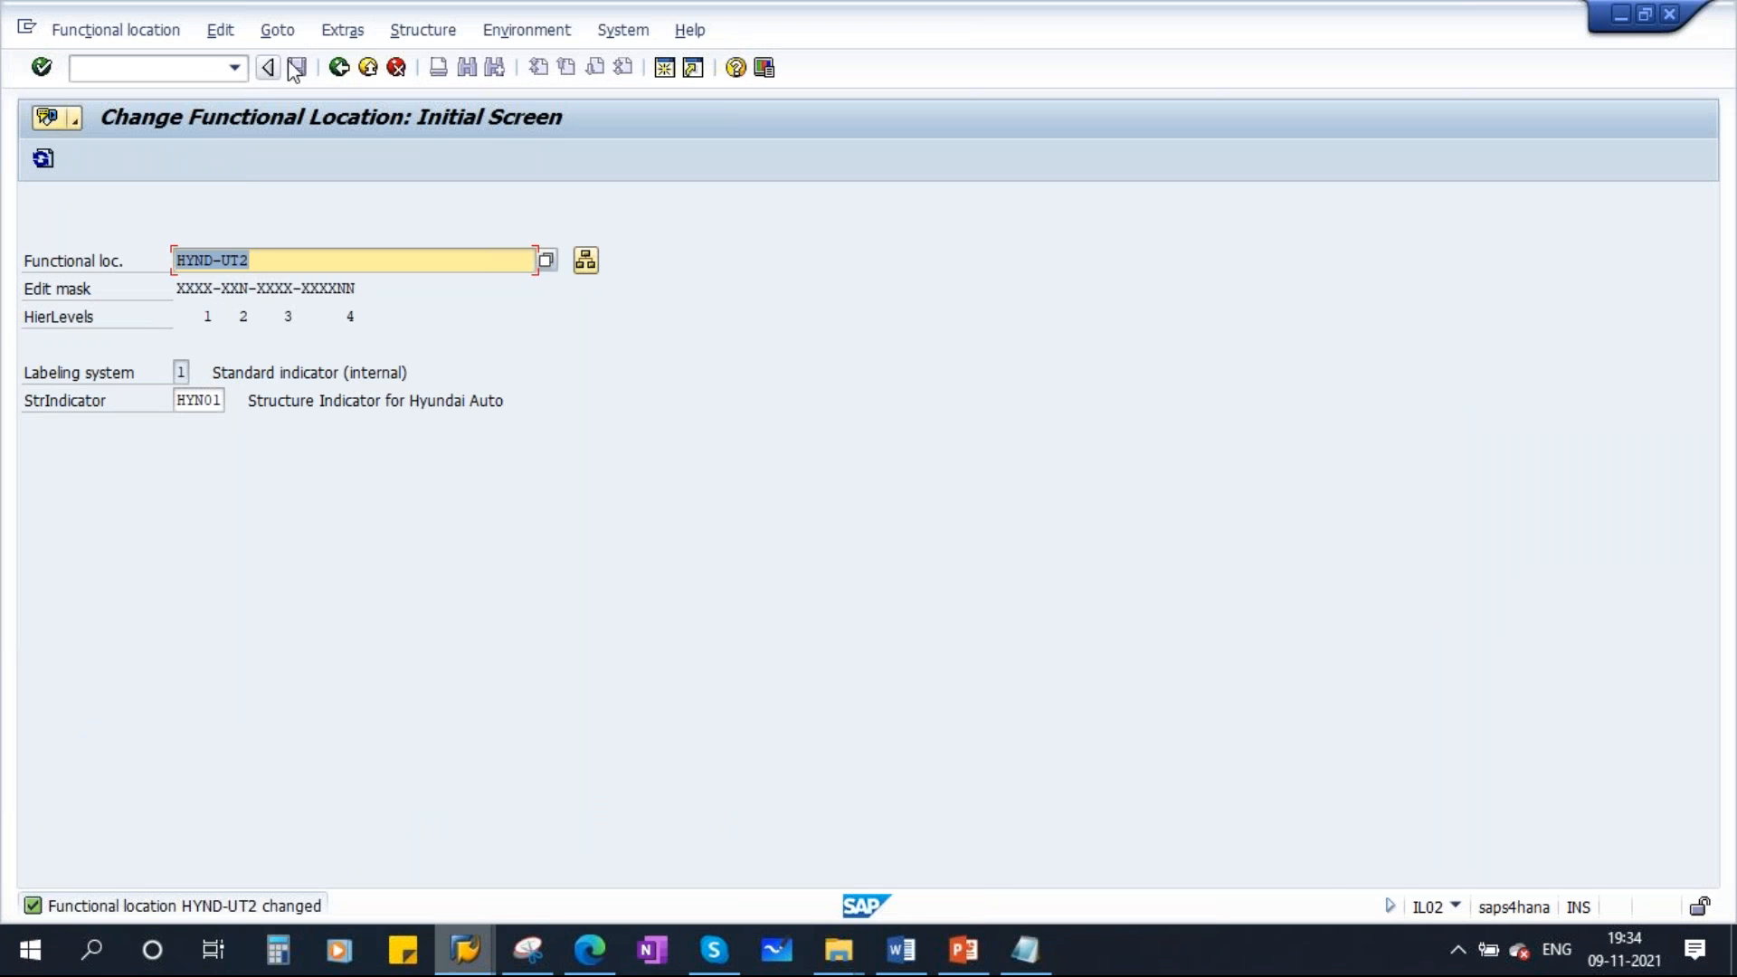
click(338, 68)
click(62, 410)
scroll(142, 644, down, 1)
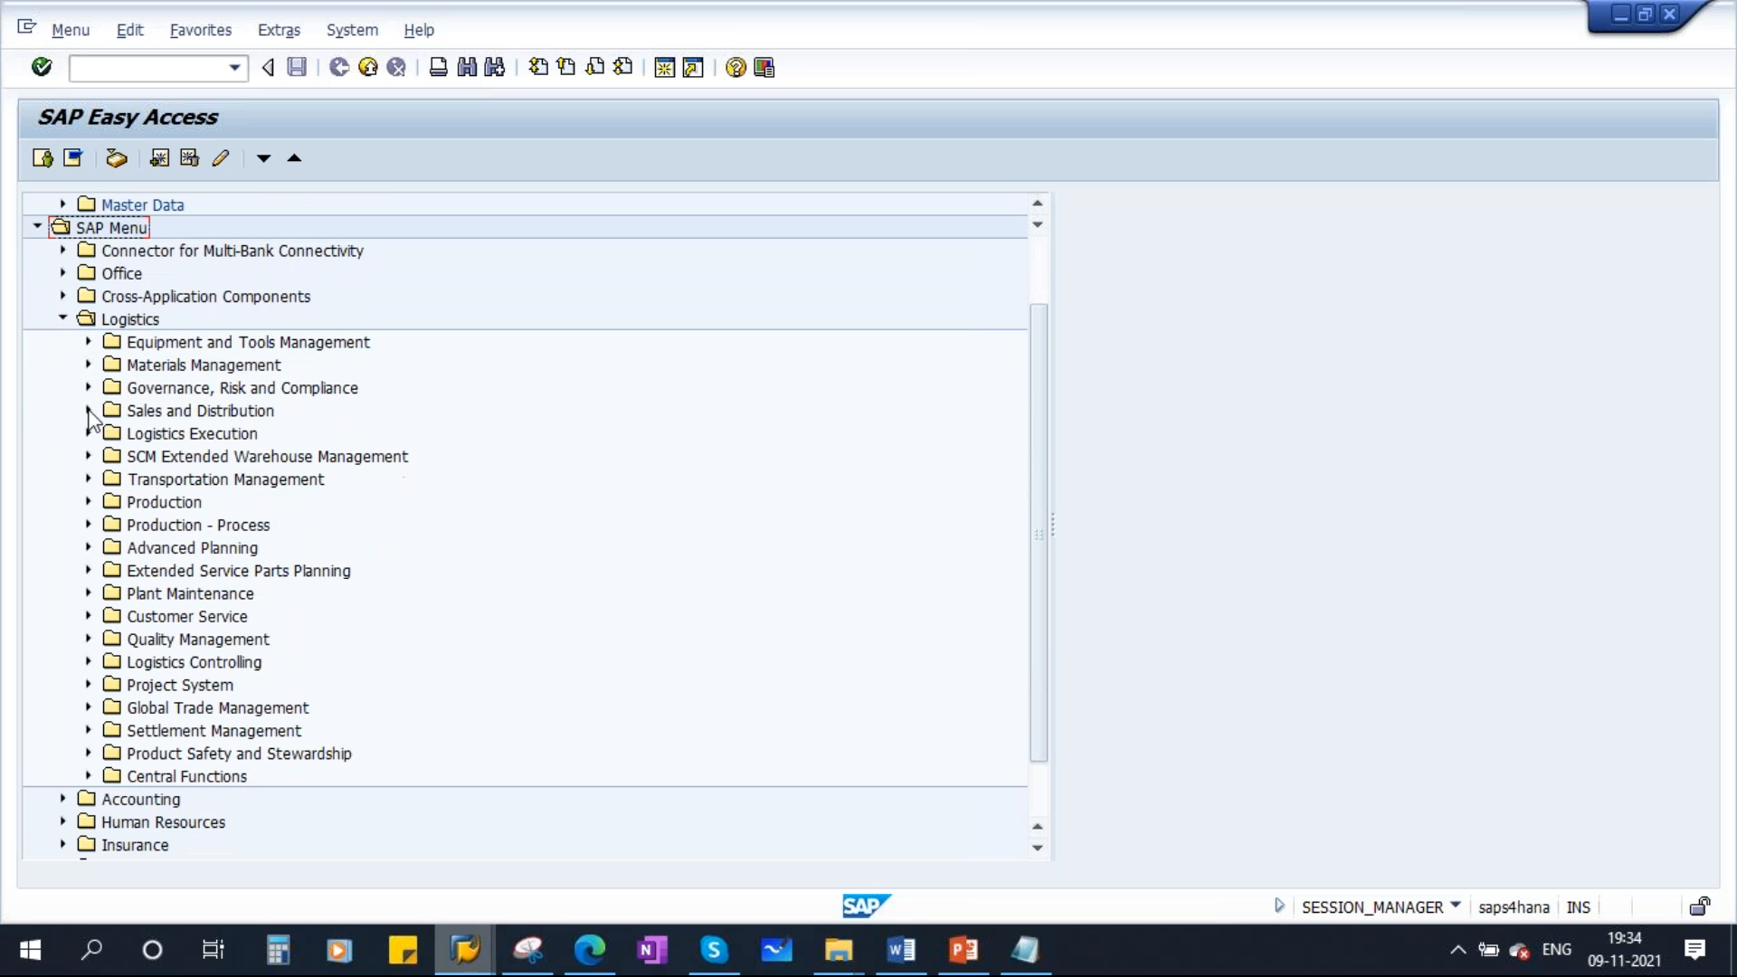
click(87, 593)
scroll(163, 611, down, 1)
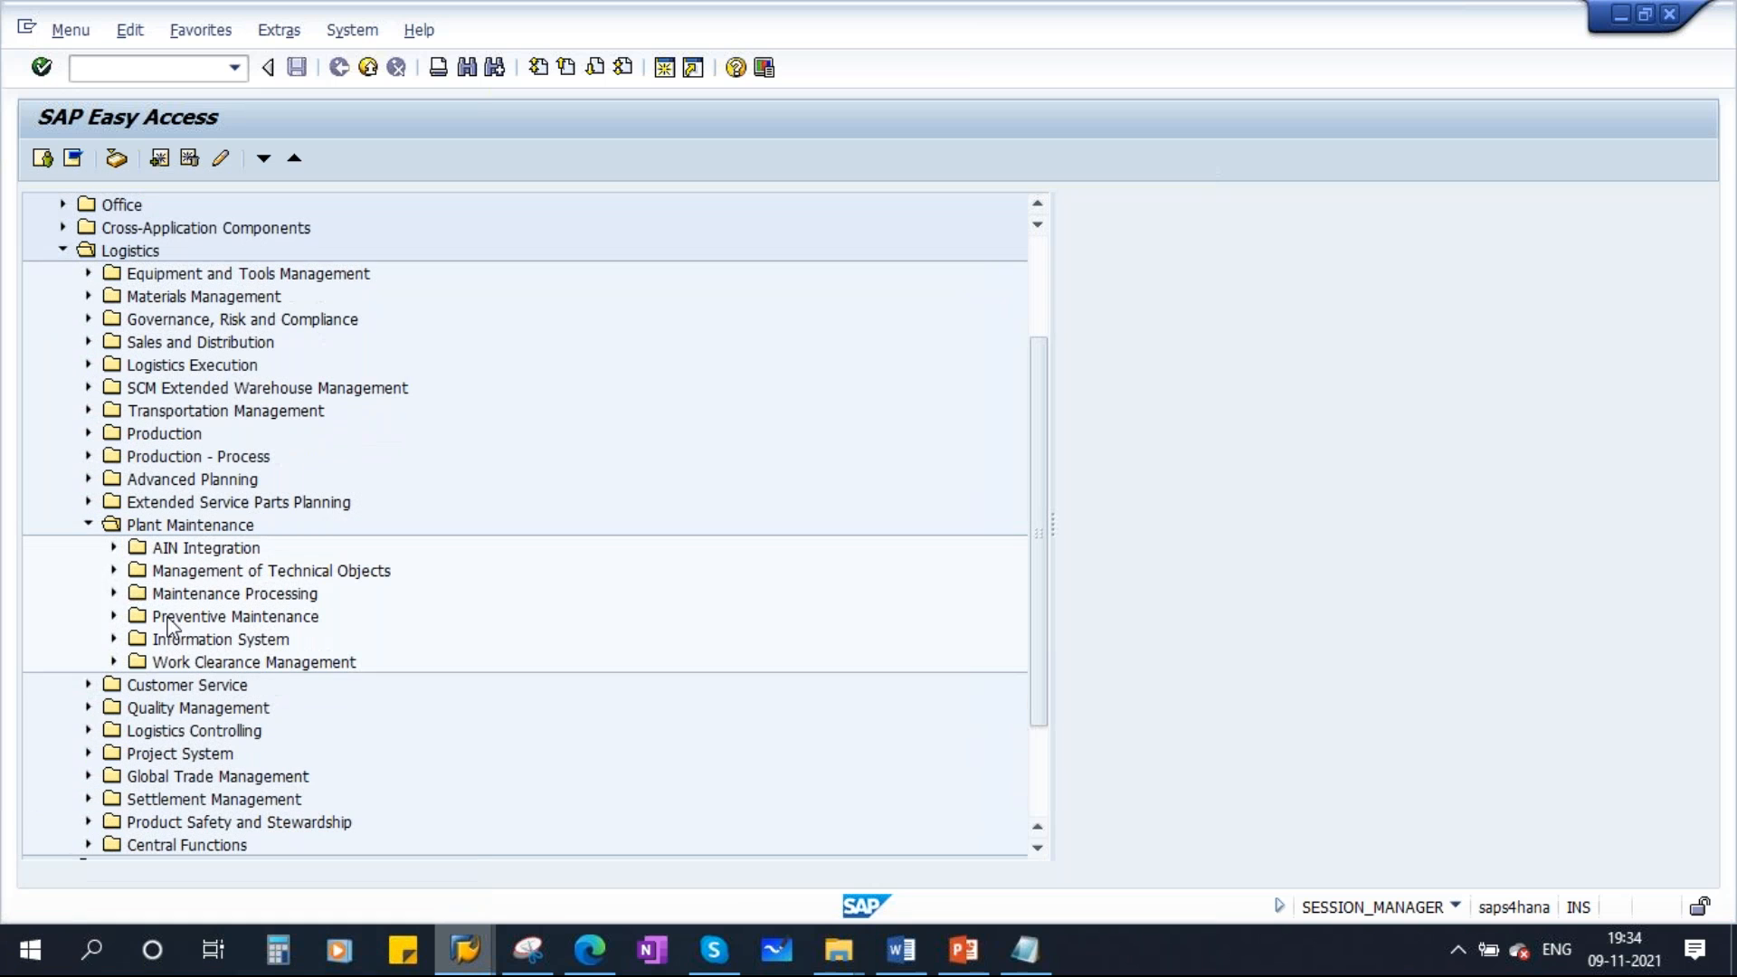
click(114, 570)
scroll(349, 665, down, 1)
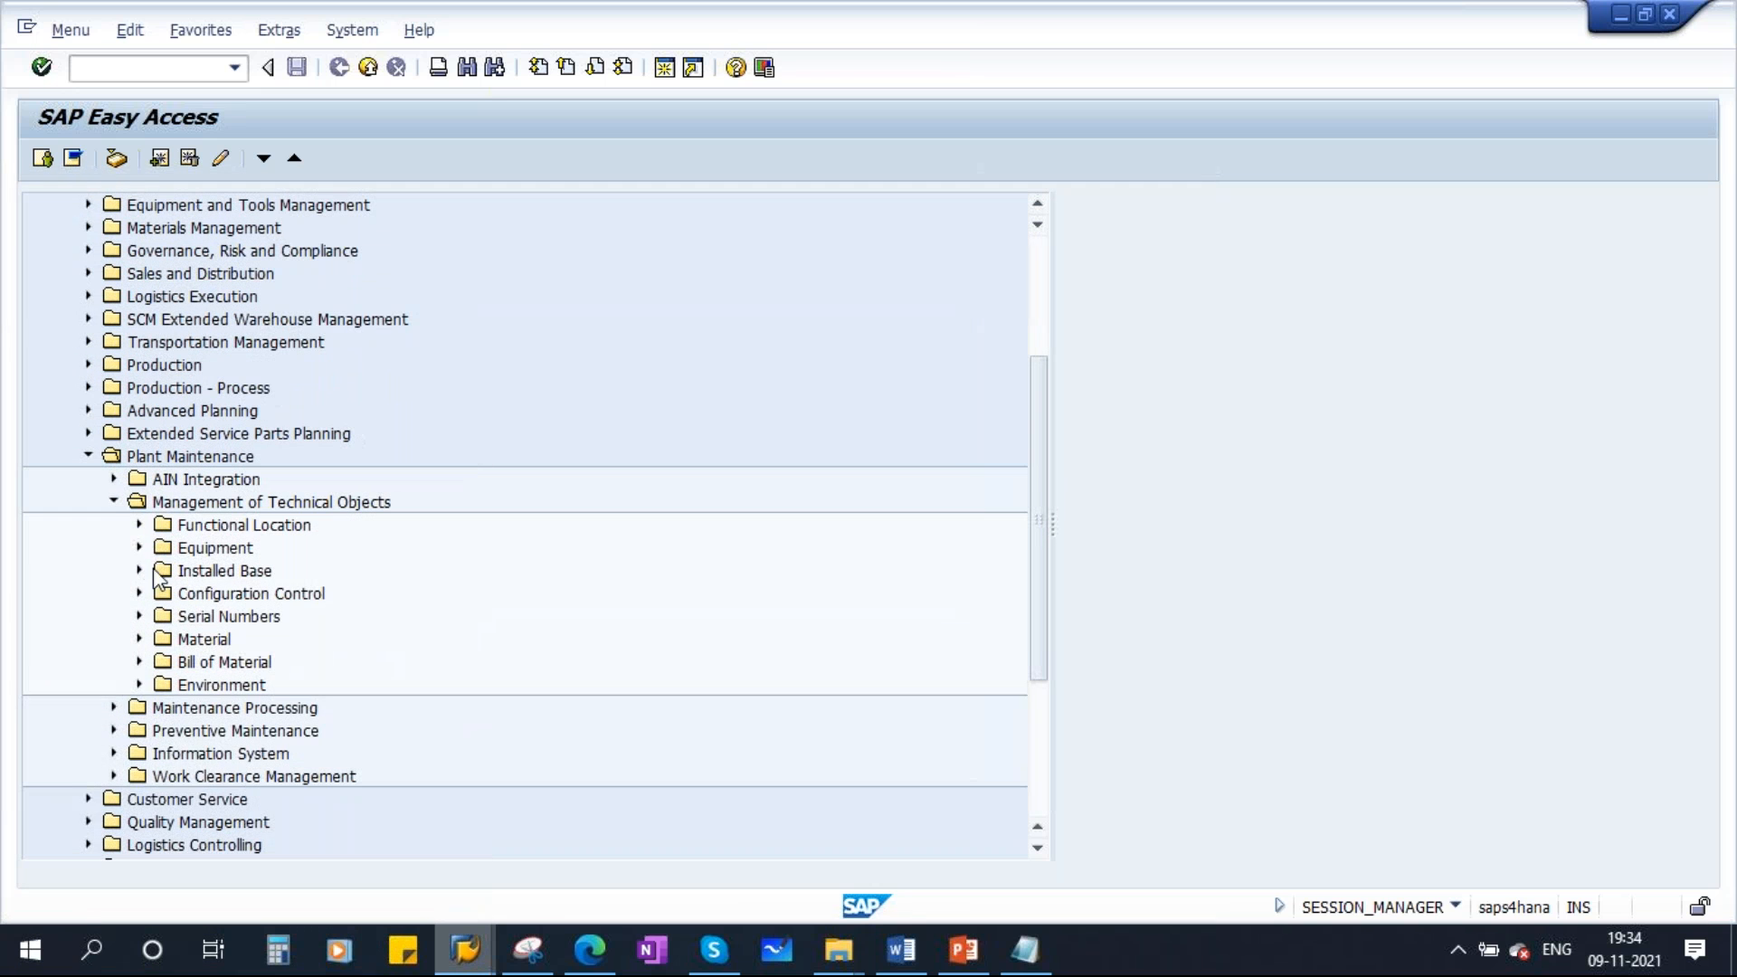
click(139, 525)
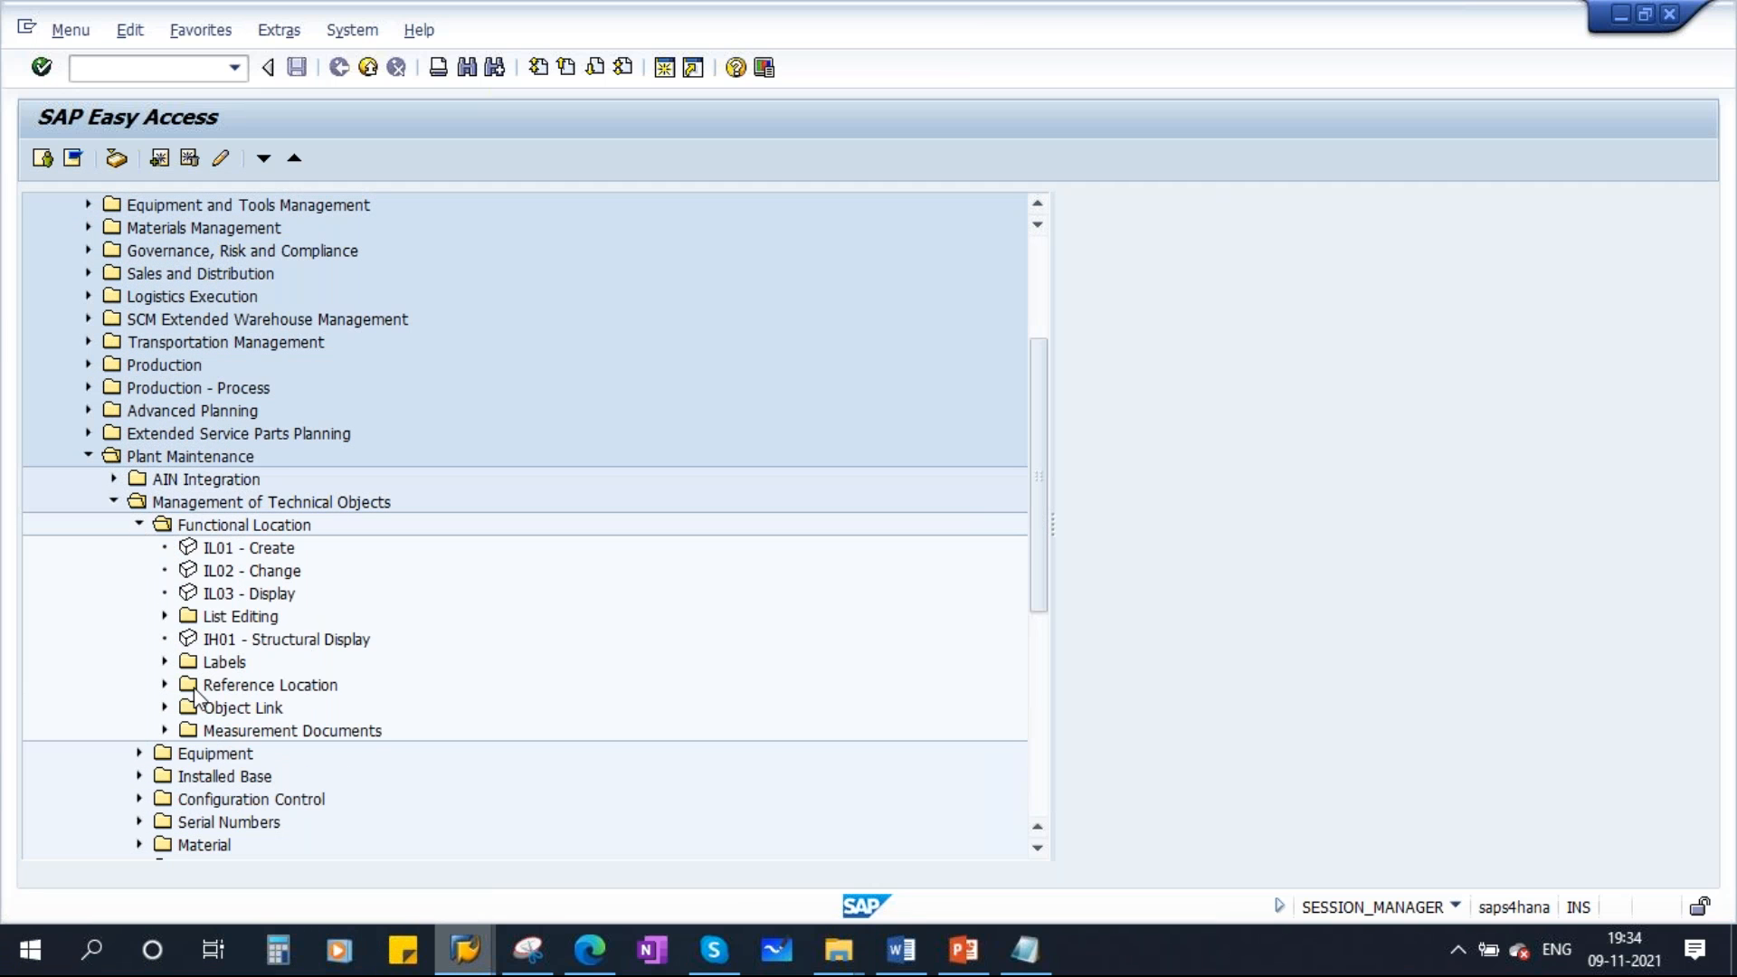
Expand Reference Location and start transaction IL11 to create a reference location
click(323, 688)
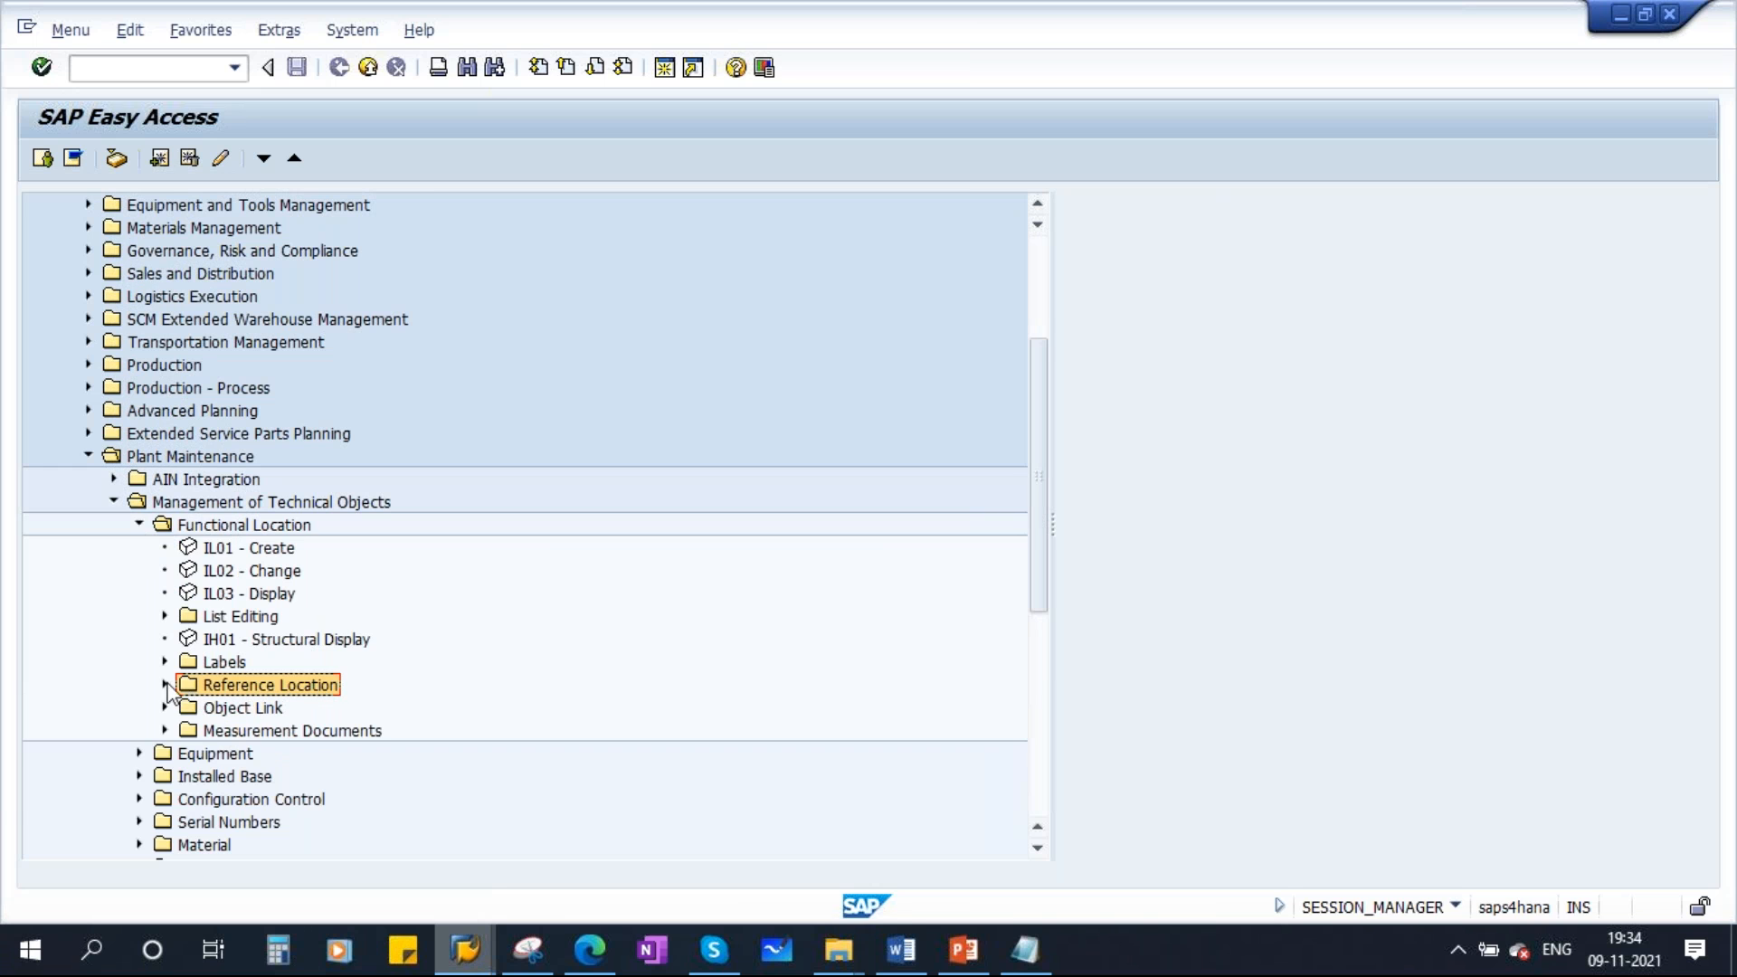
click(165, 685)
click(267, 709)
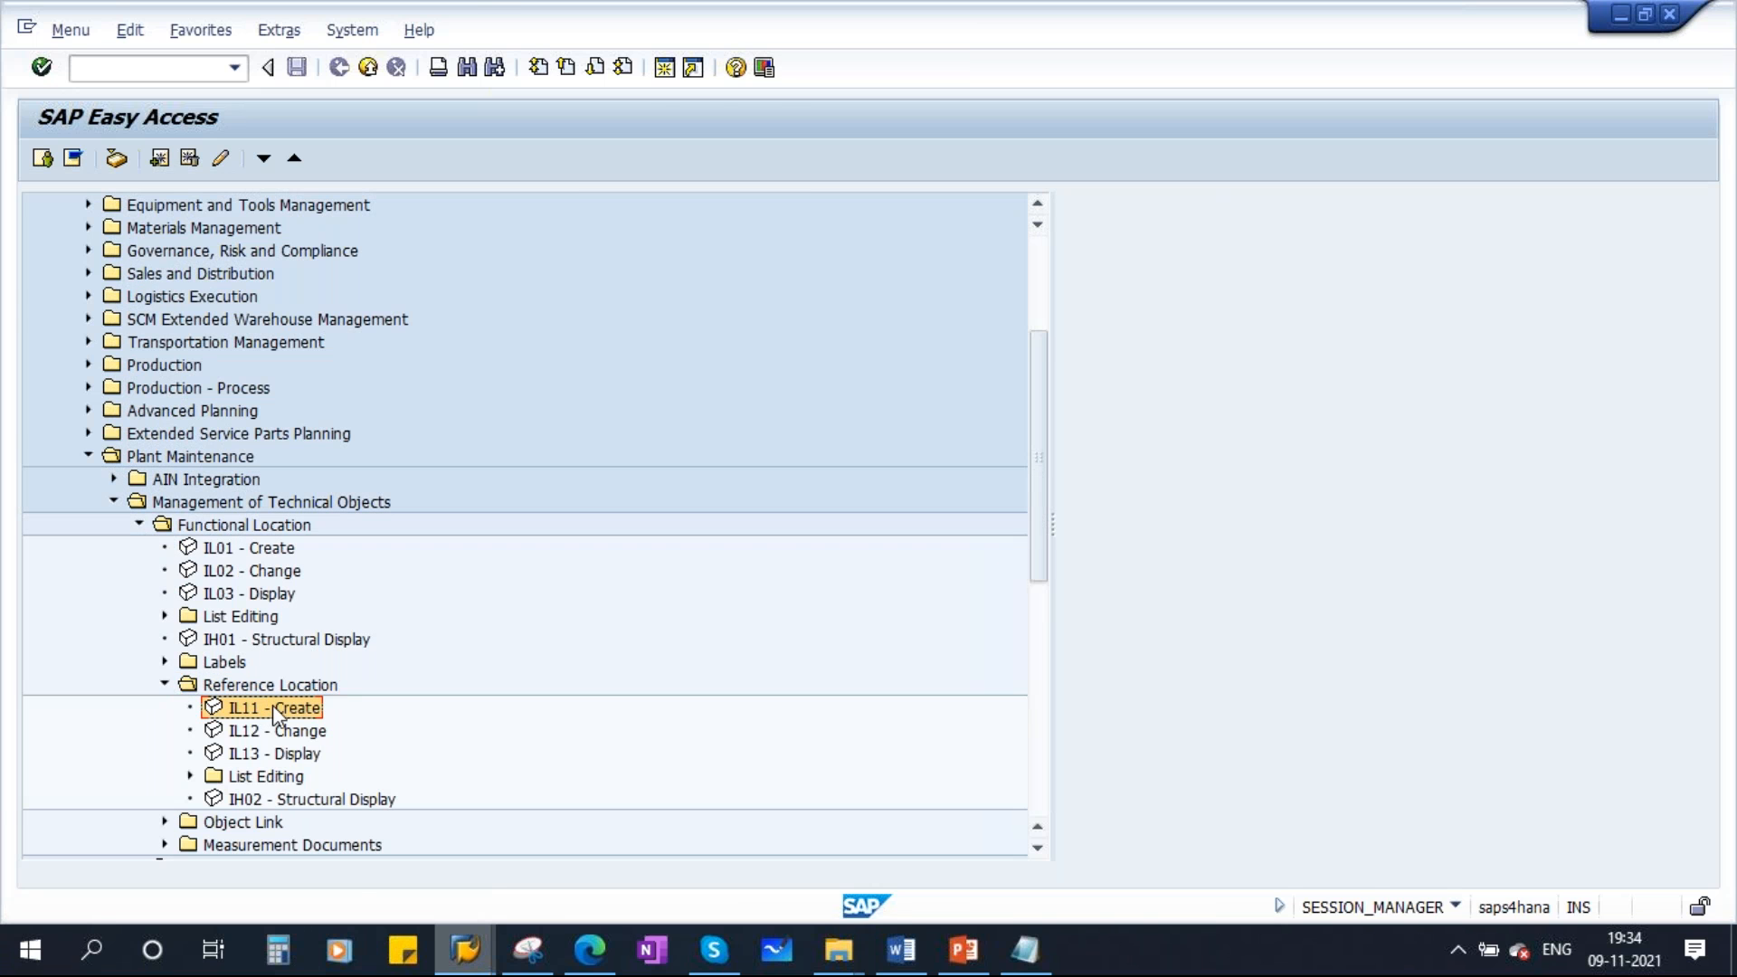
double_click(273, 706)
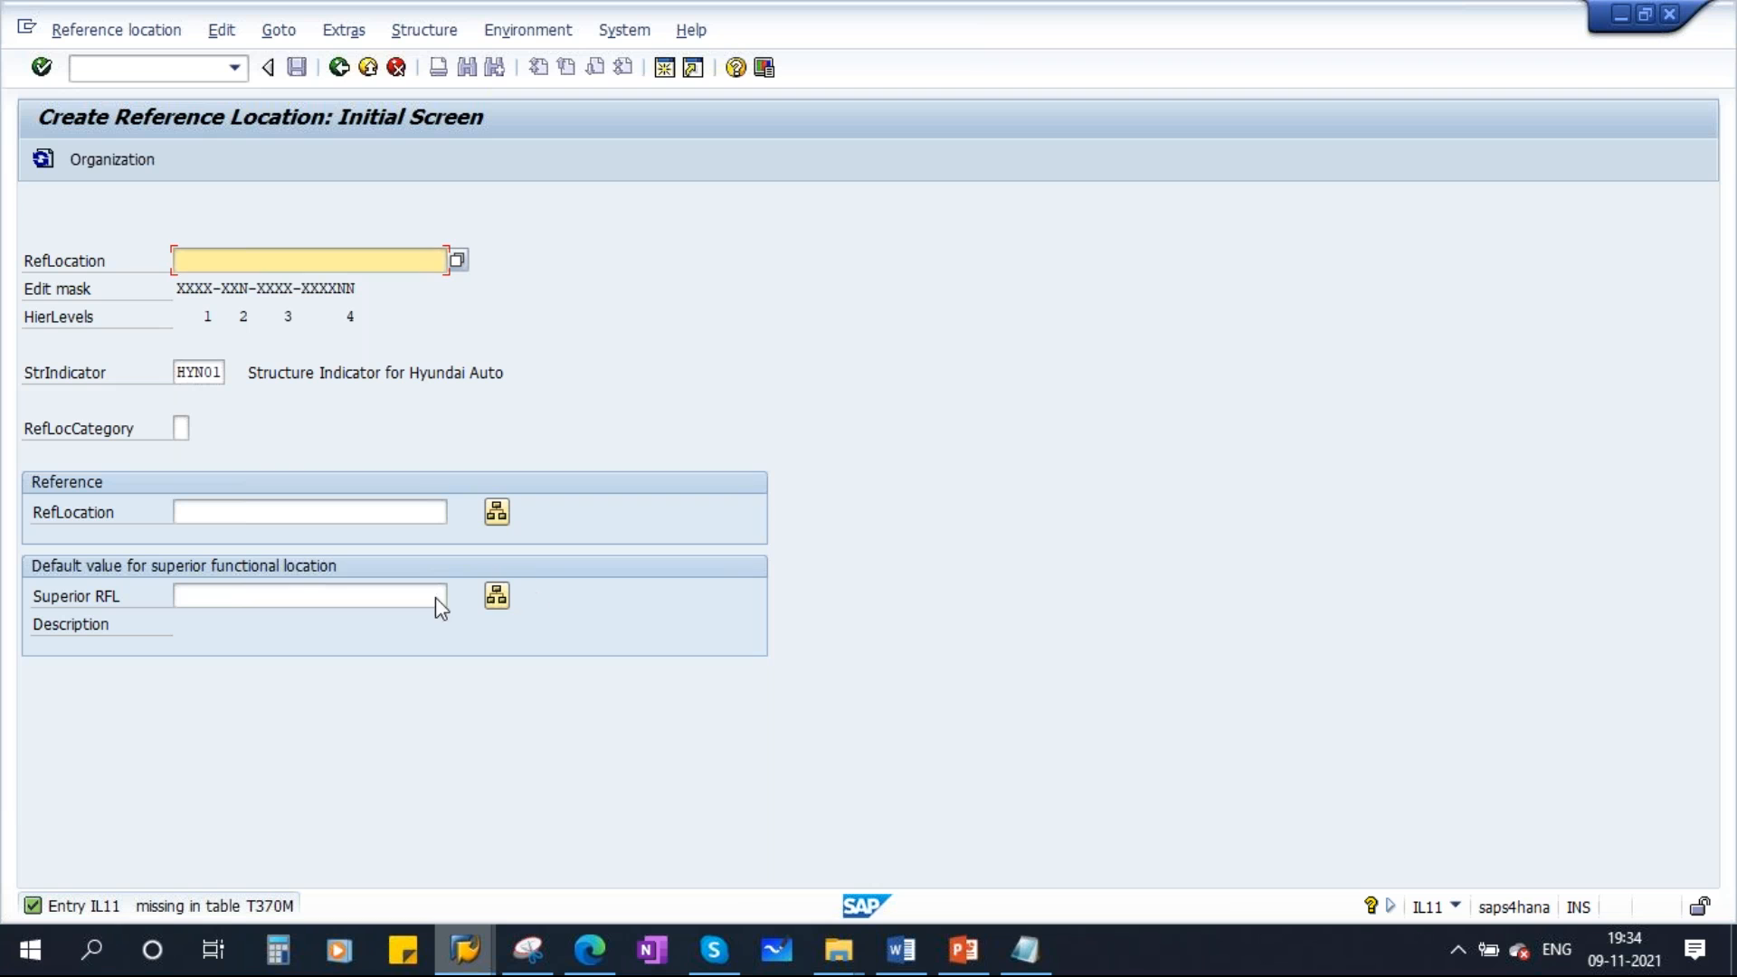
Set the reference location category to M, Technical system - standard, for structure indicator HYN01
double_click(197, 372)
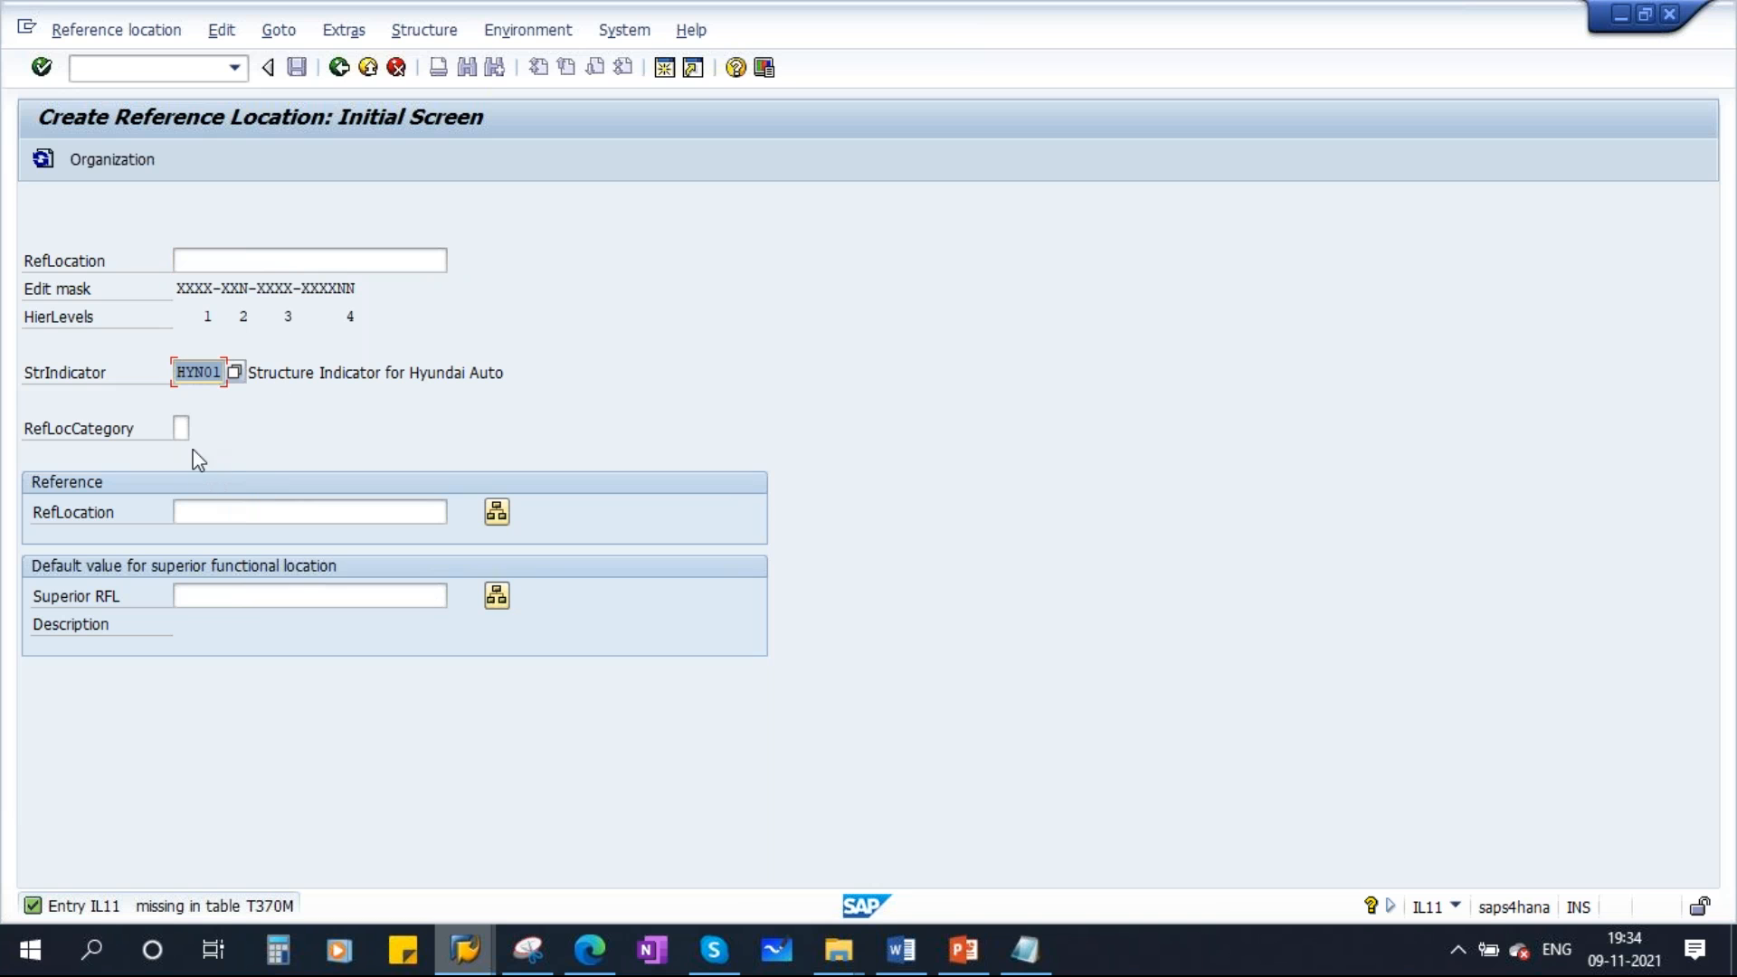
click(181, 428)
text(M)
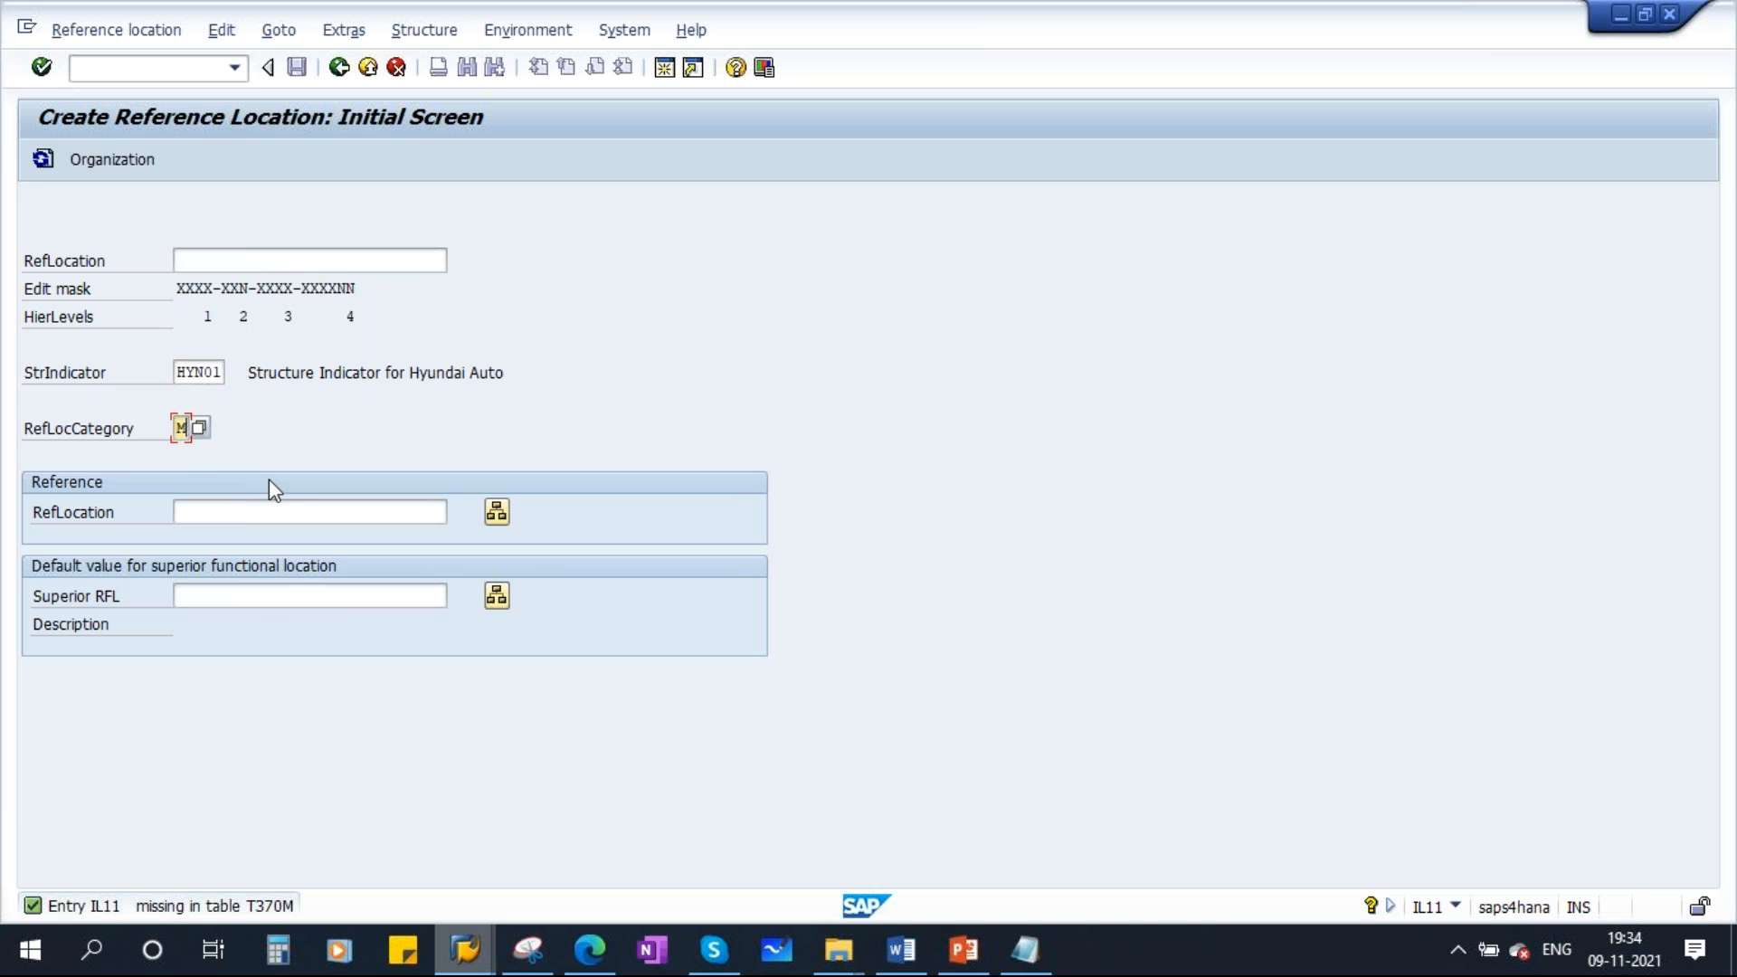
click(198, 429)
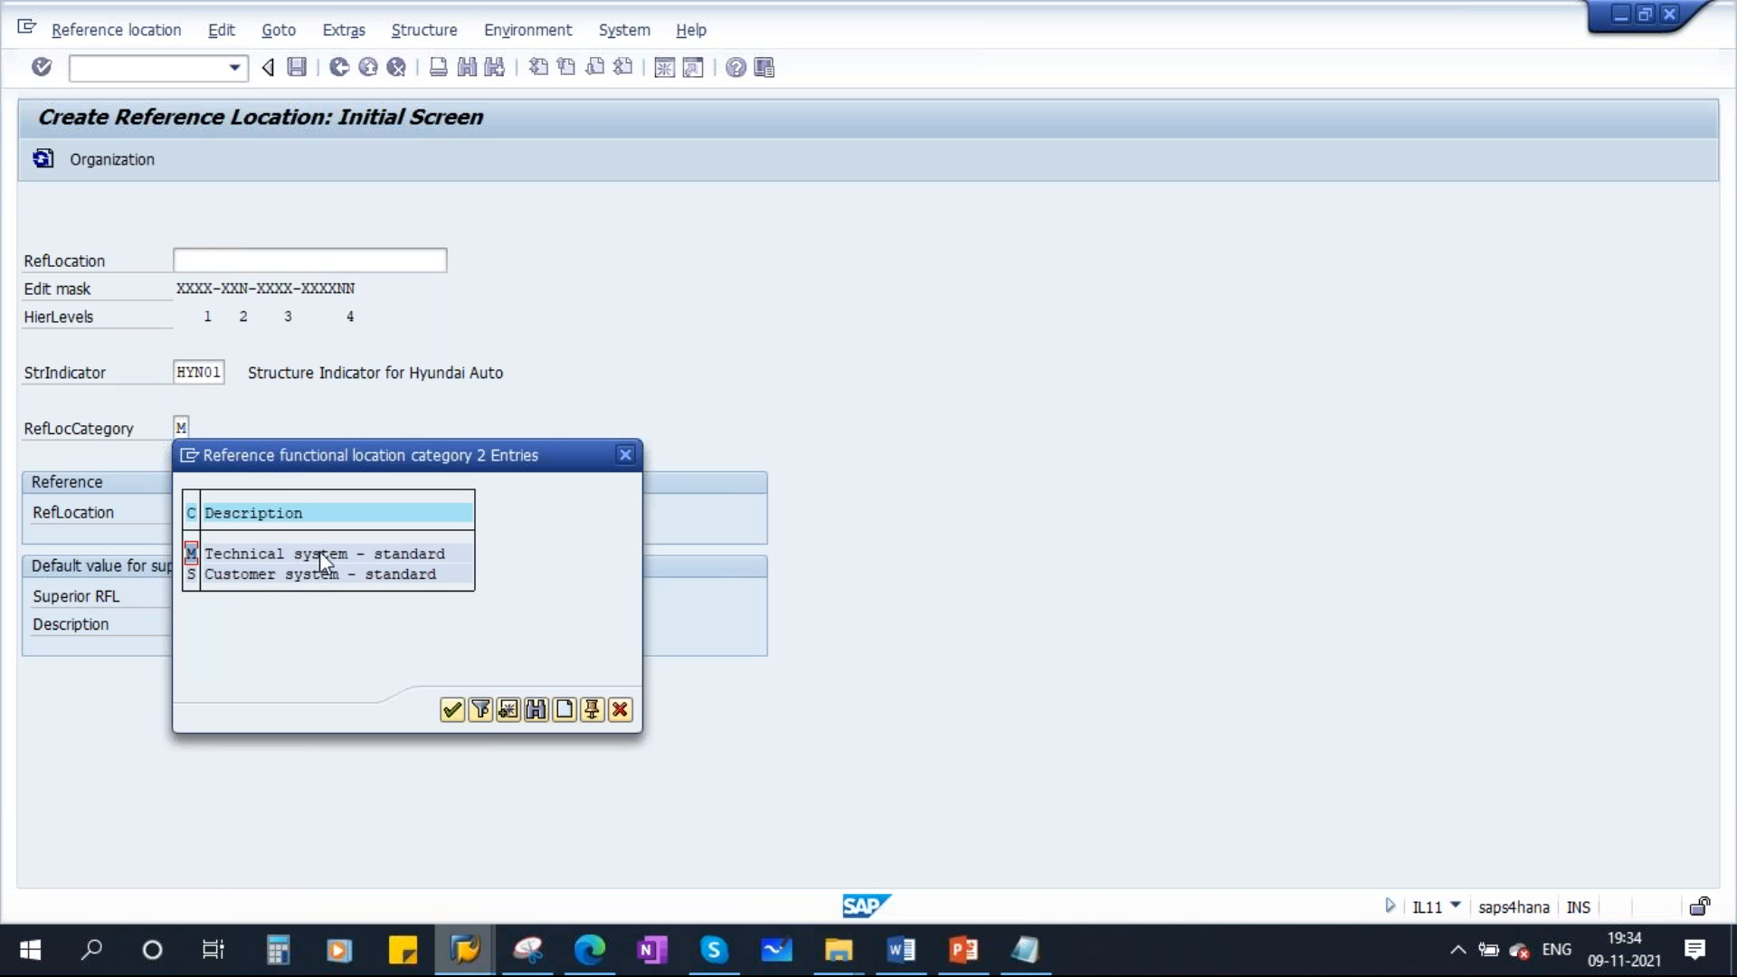
double_click(318, 558)
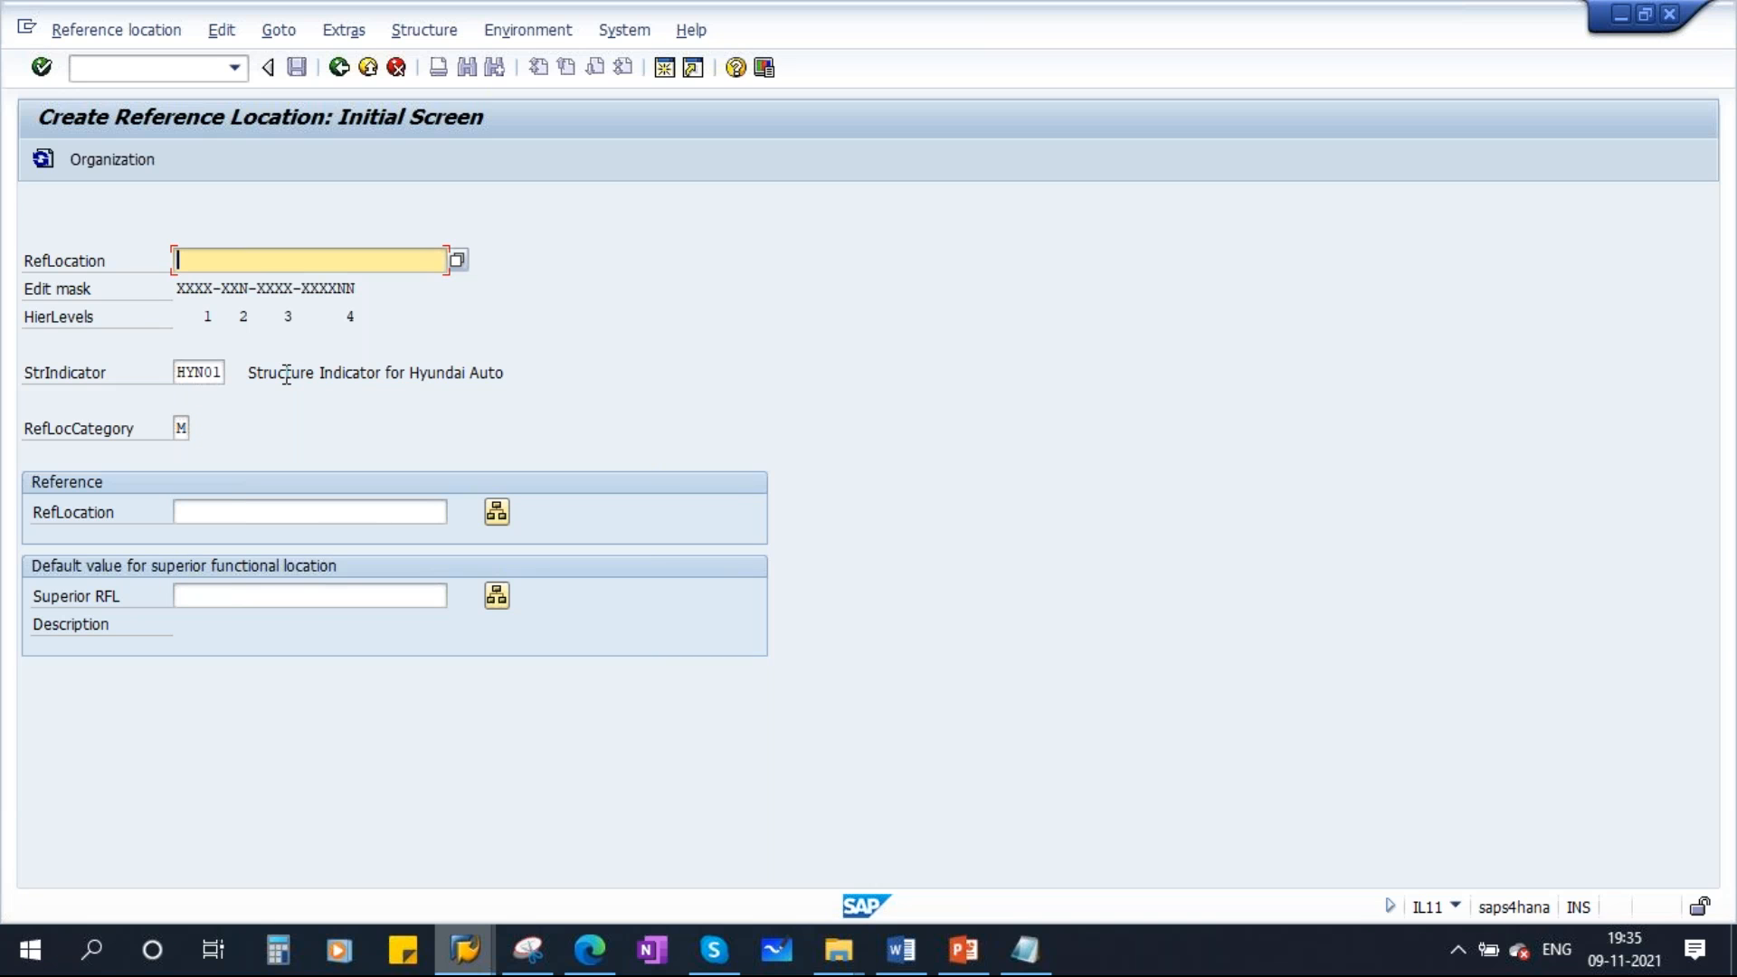
Try to create a reference location named PLNT
text(P)
key(BackSpace)
text(LNT)
key(Return)
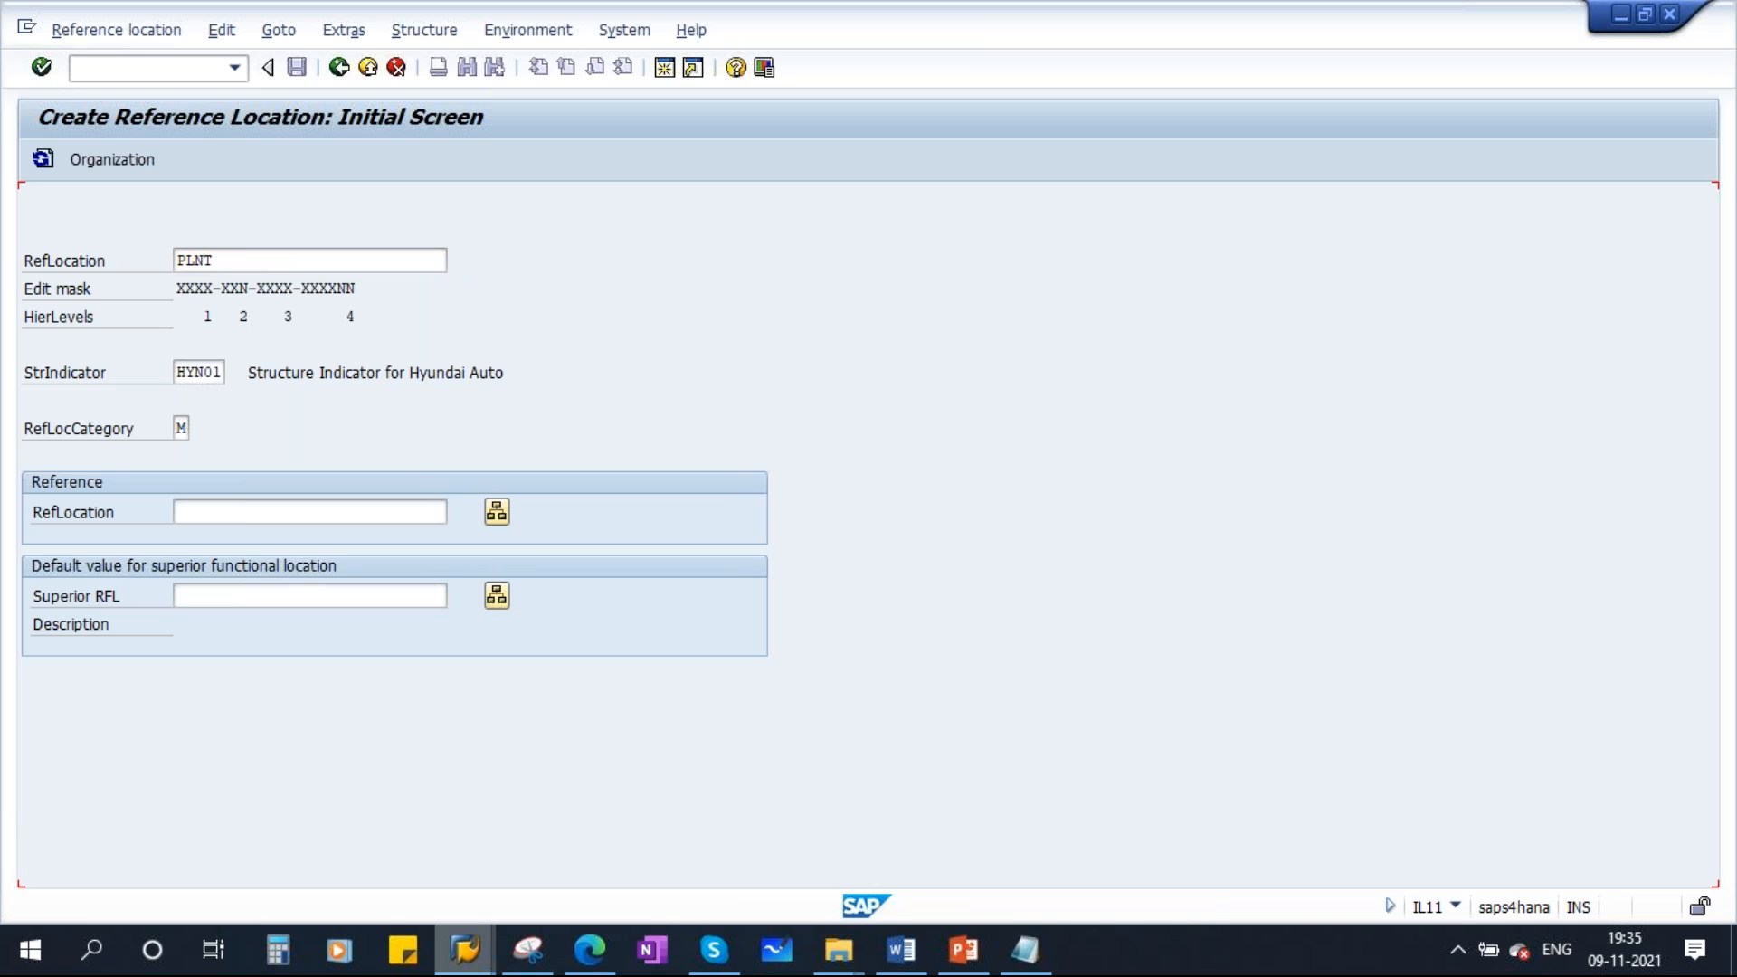
Change the reference location ID to PNLT and continue to its master data
click(235, 260)
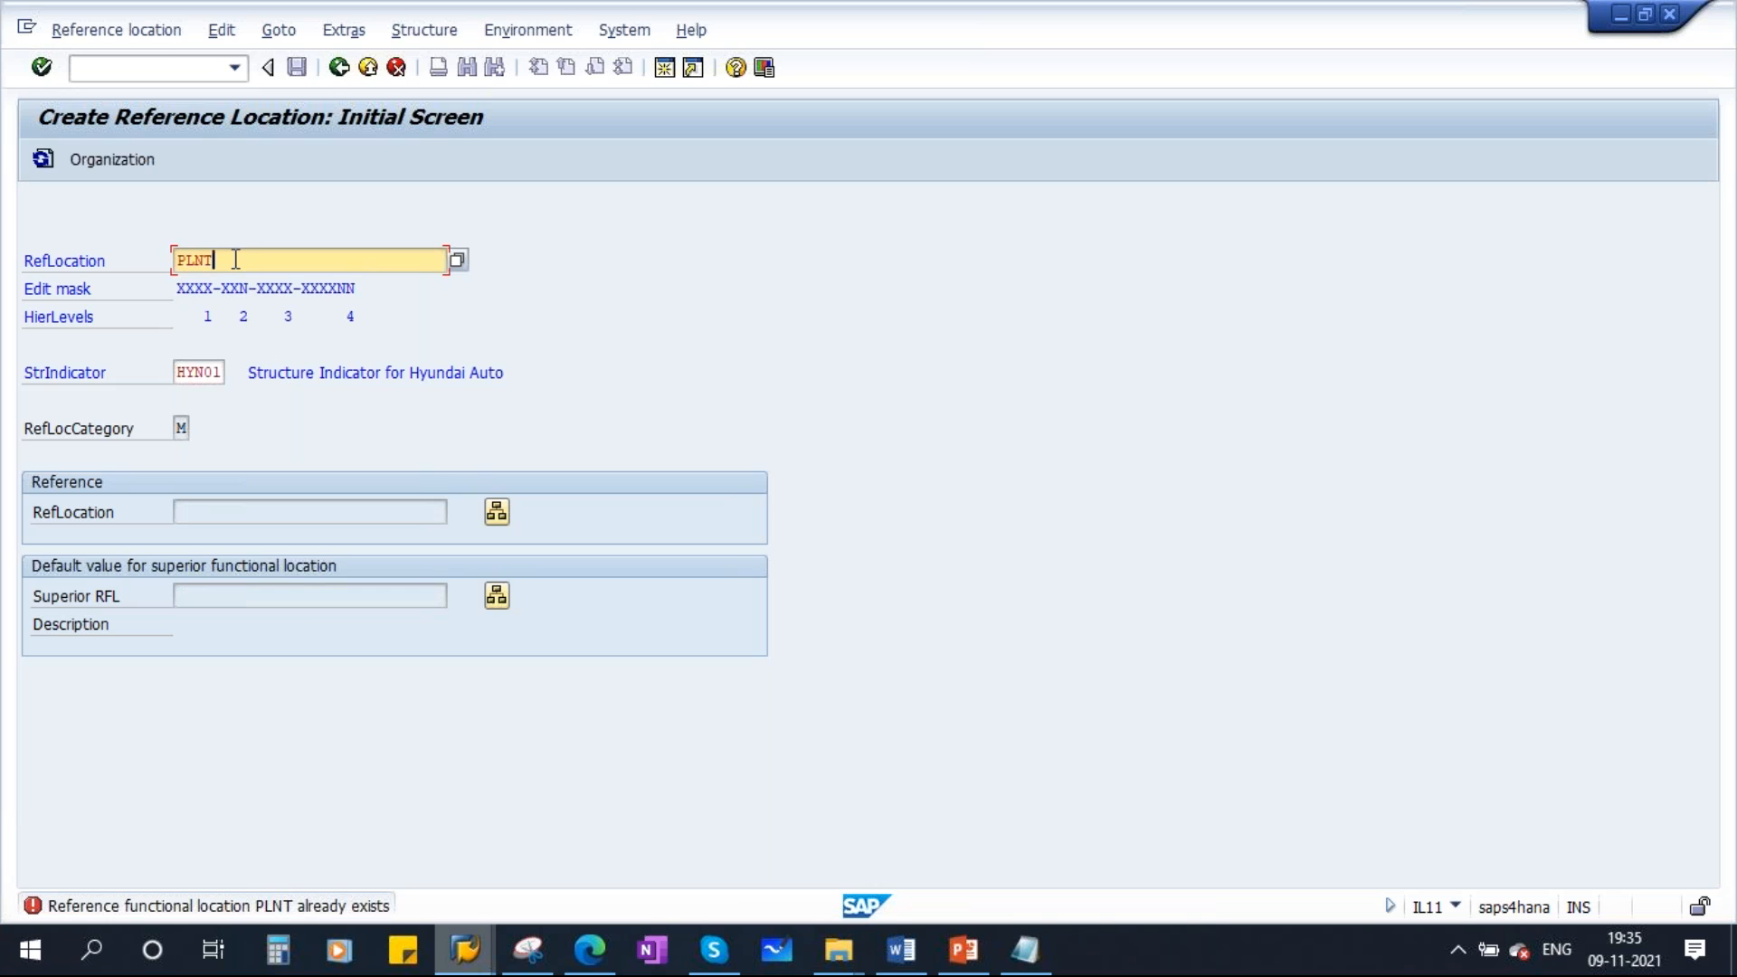
key(BackSpace)
key(BackSpace)
key(BackSpace)
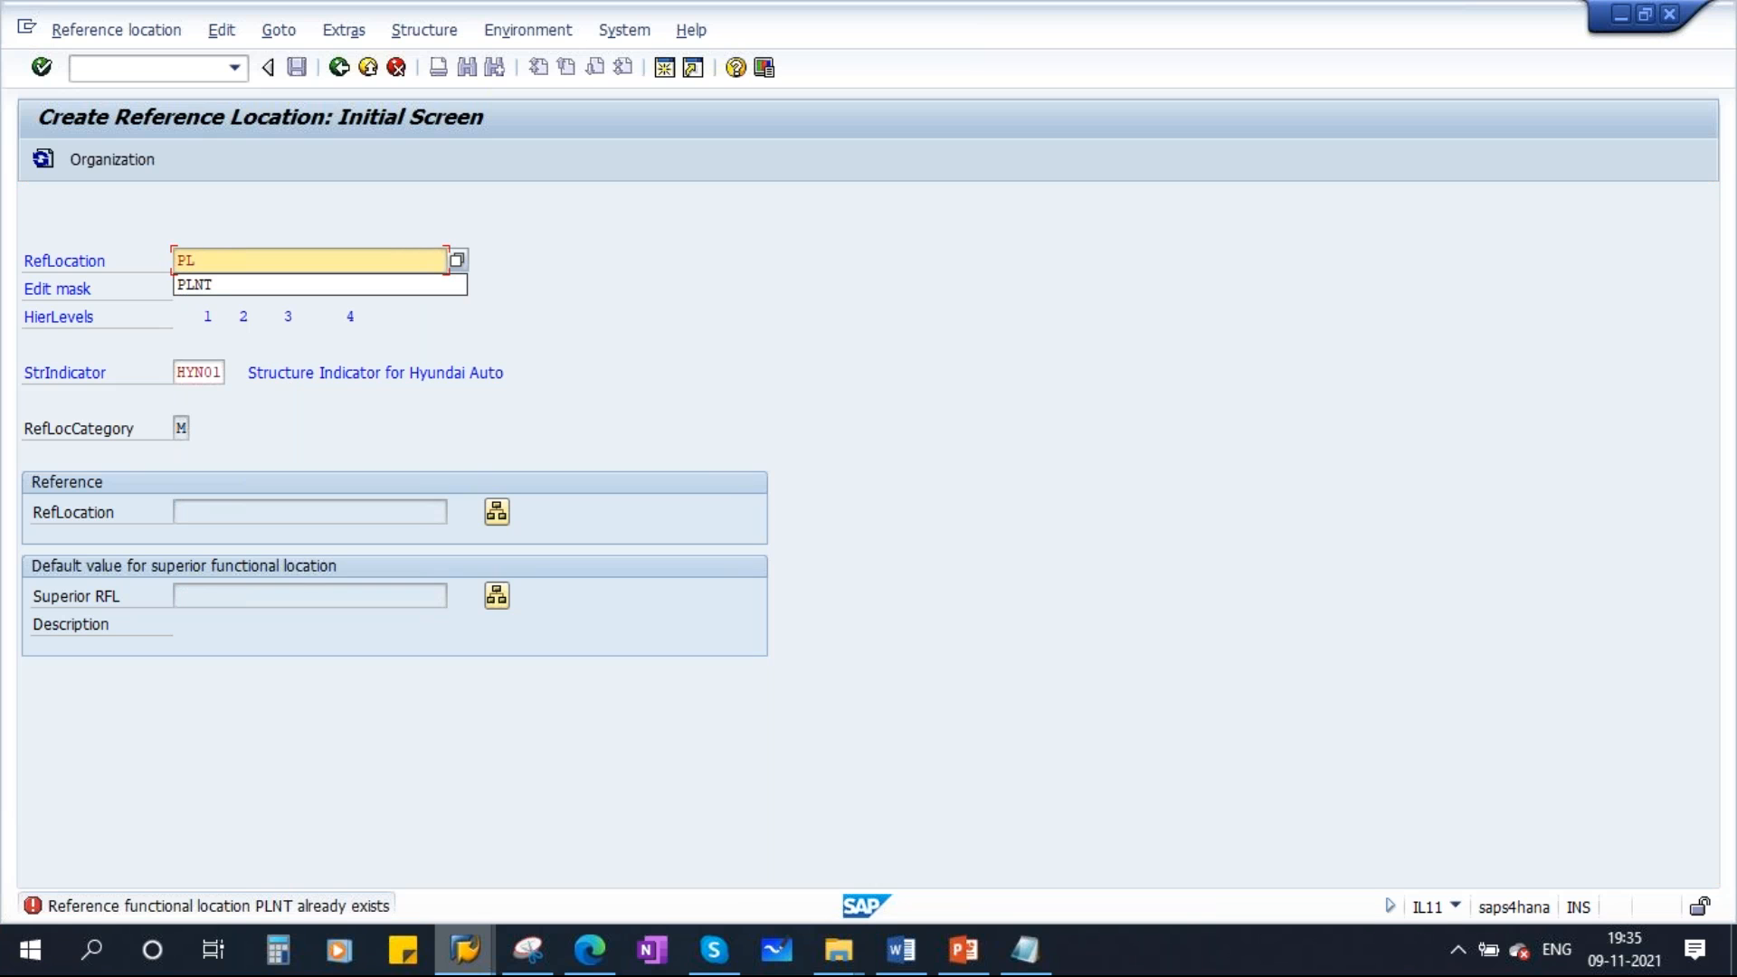
text(N)
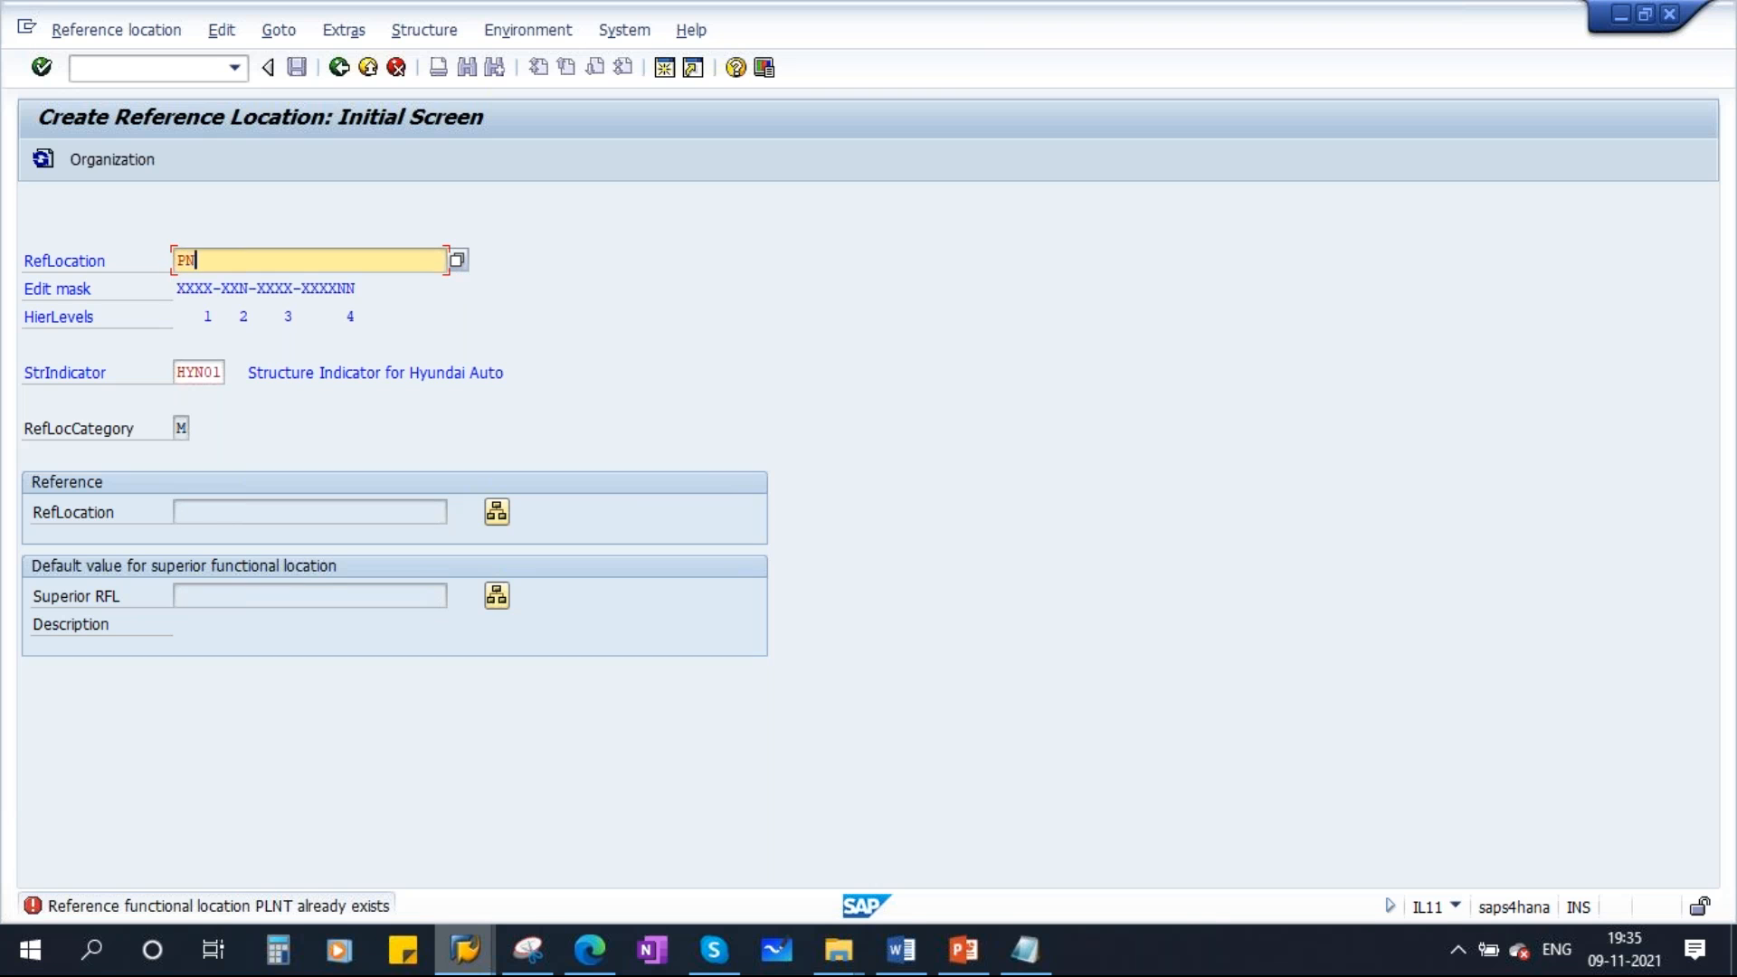
text(LT)
key(Return)
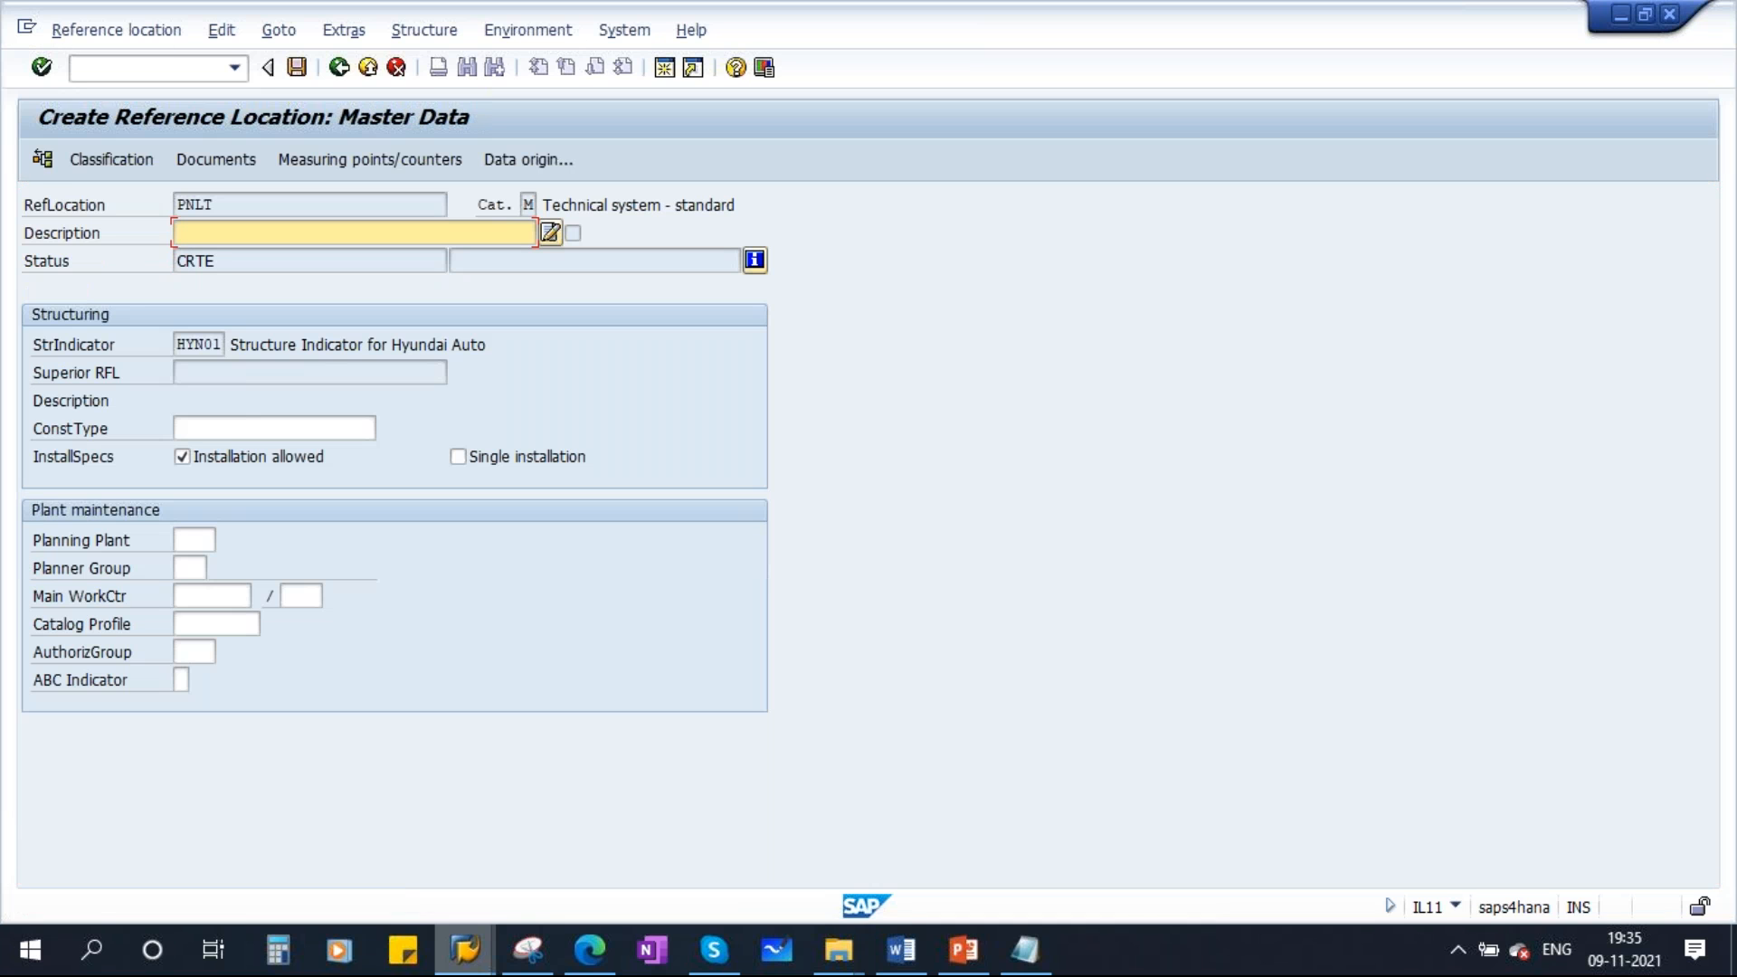
Describe the reference location as PLANT and consult the Reference Functional Location Data Transfer slide in PowerPoint before returning to SAP
text(Plan)
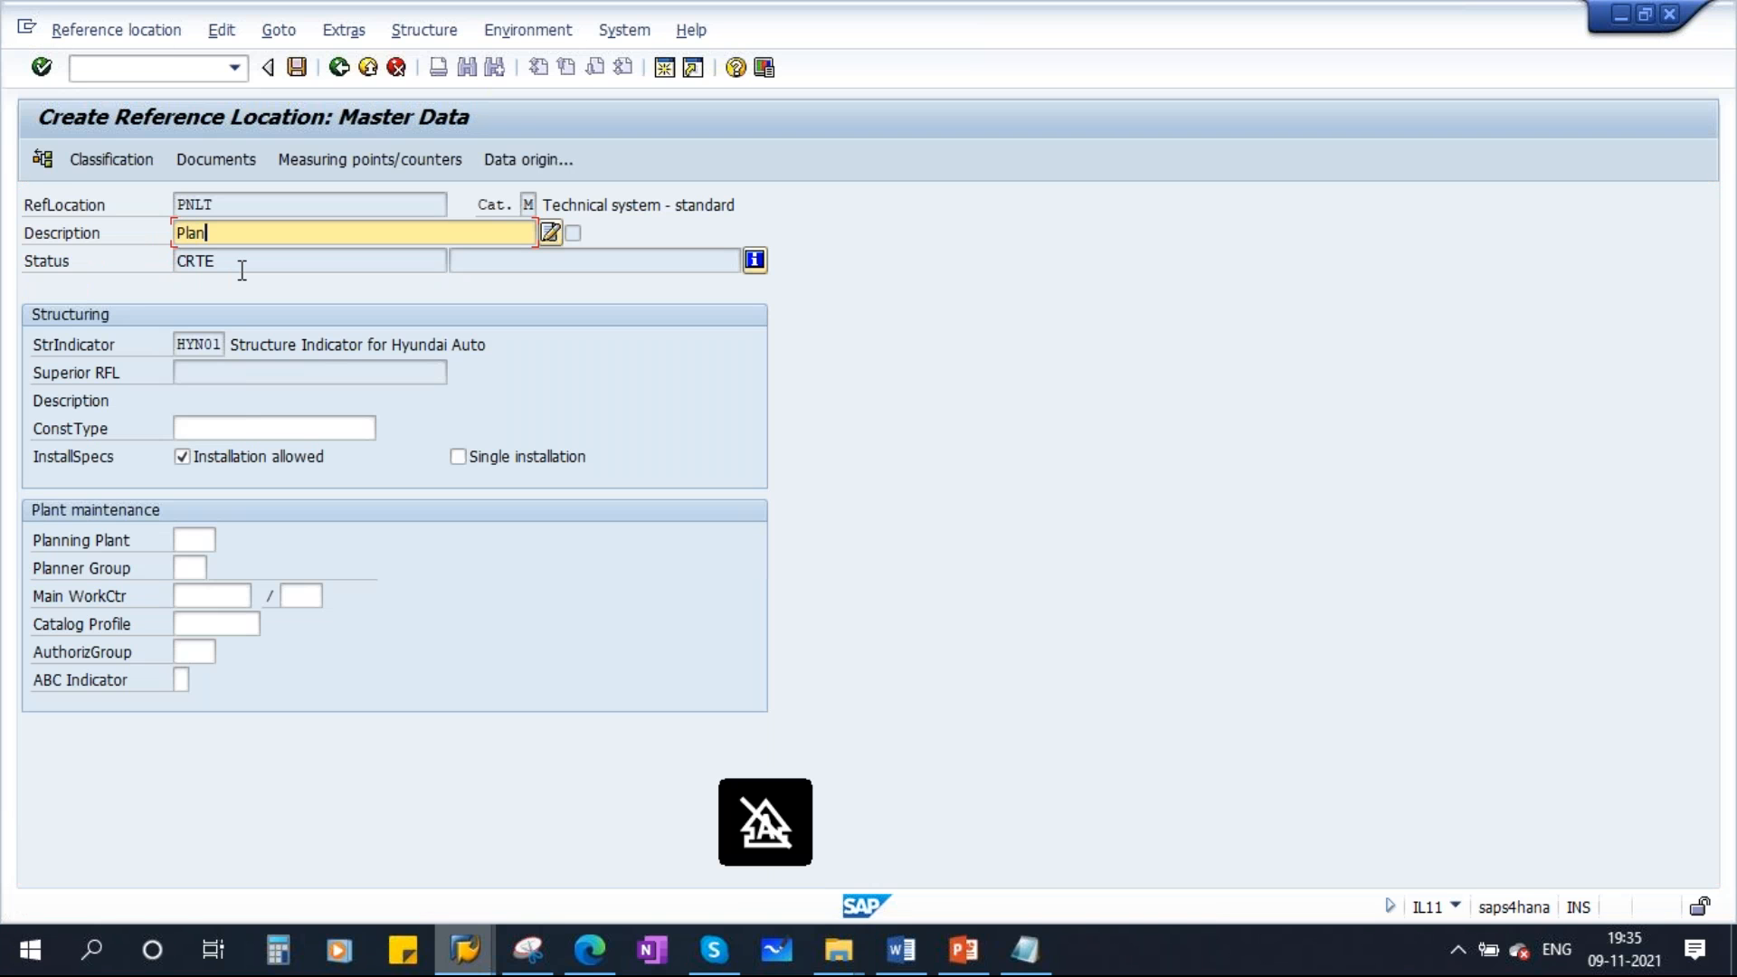
key(BackSpace)
key(BackSpace)
key(BackSpace)
key(Caps_Lock)
text(PLANT)
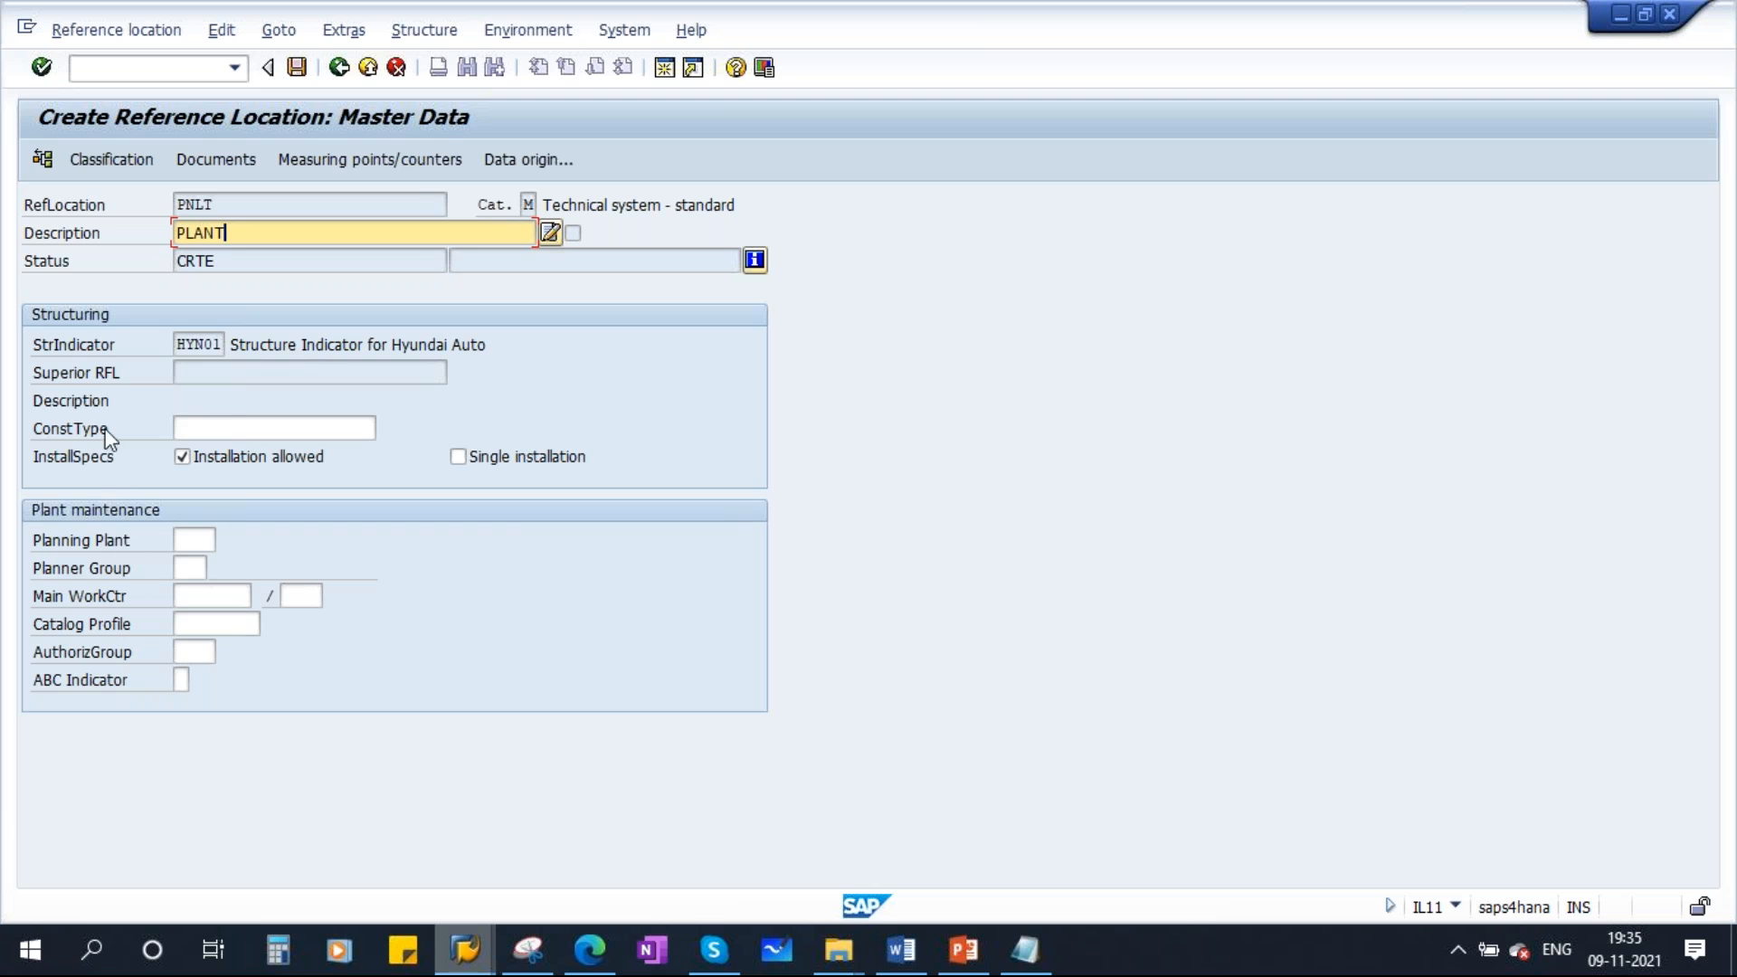
click(963, 950)
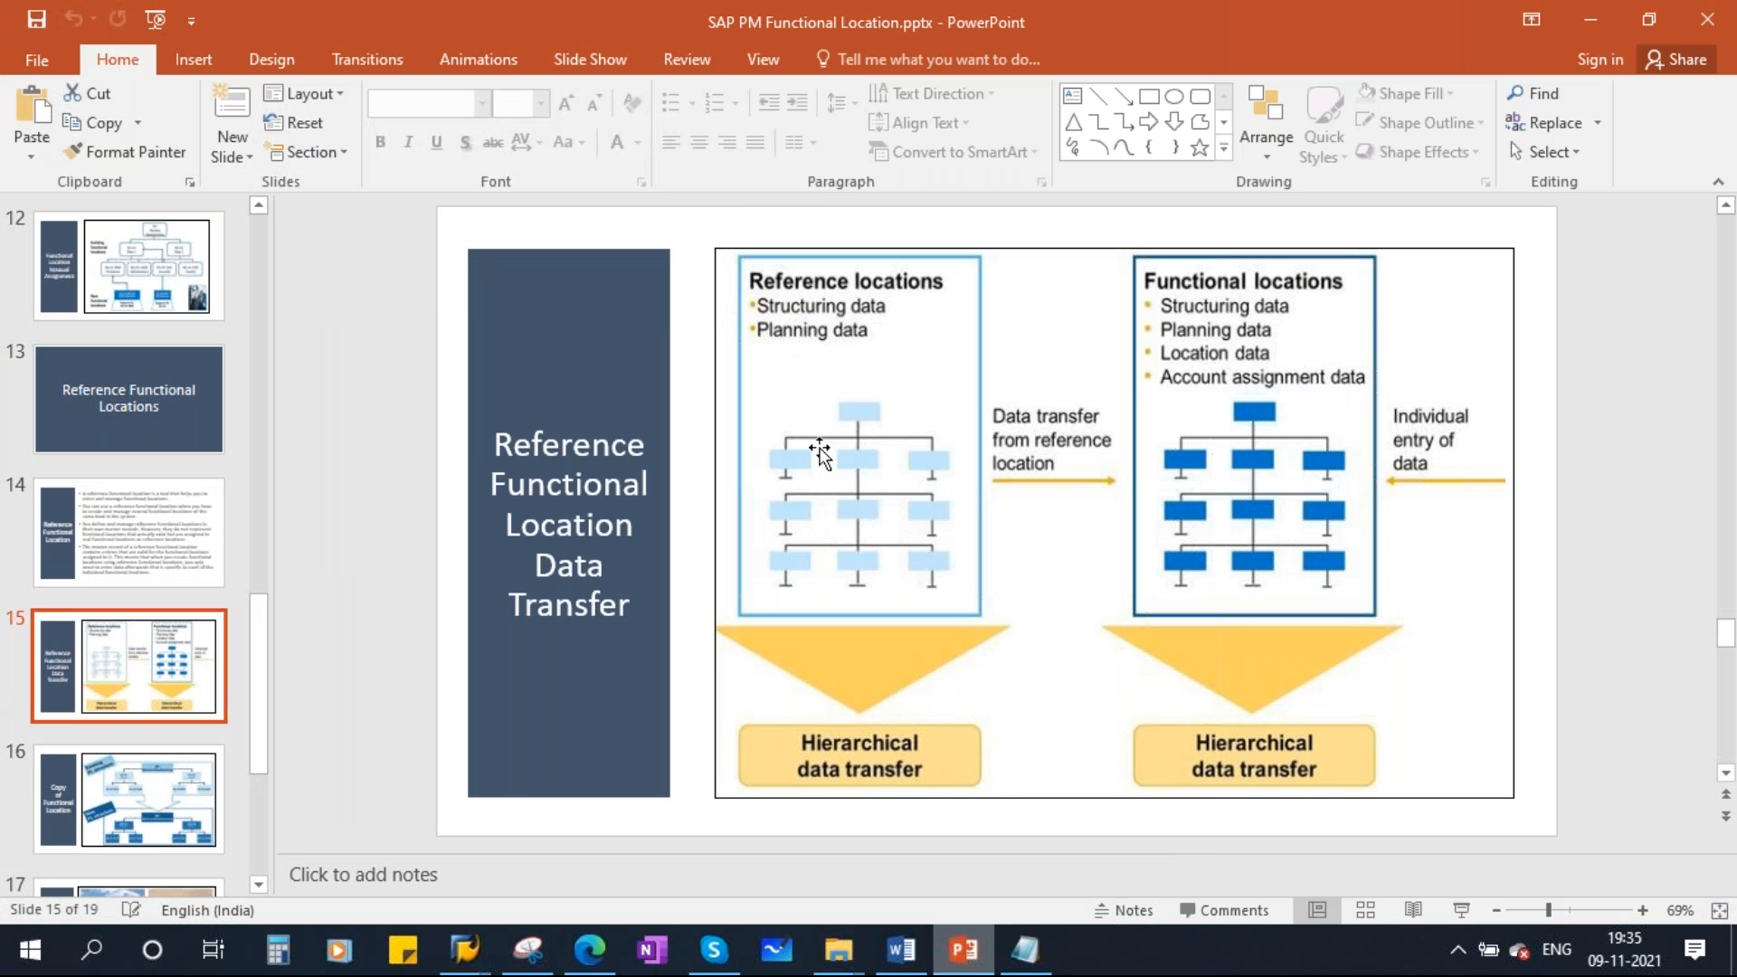
key(alt+Tab)
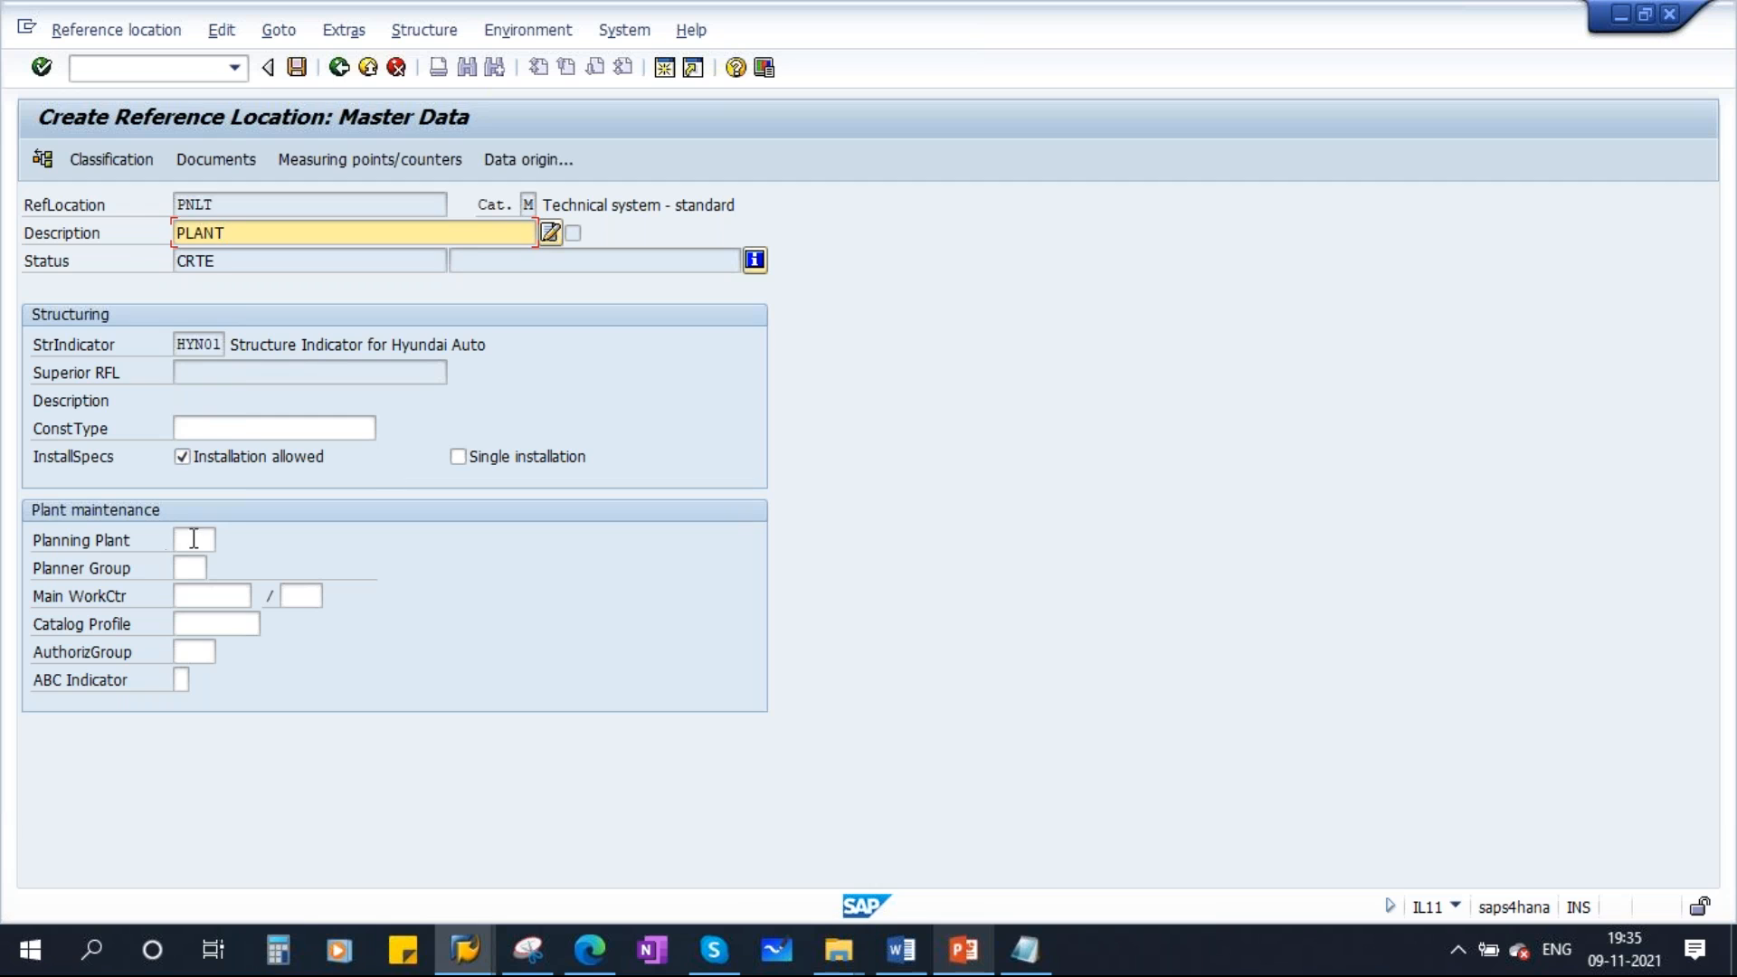
Assign planning plant 1710 and planner group 400 to reference location PNLT
click(194, 539)
text(1710)
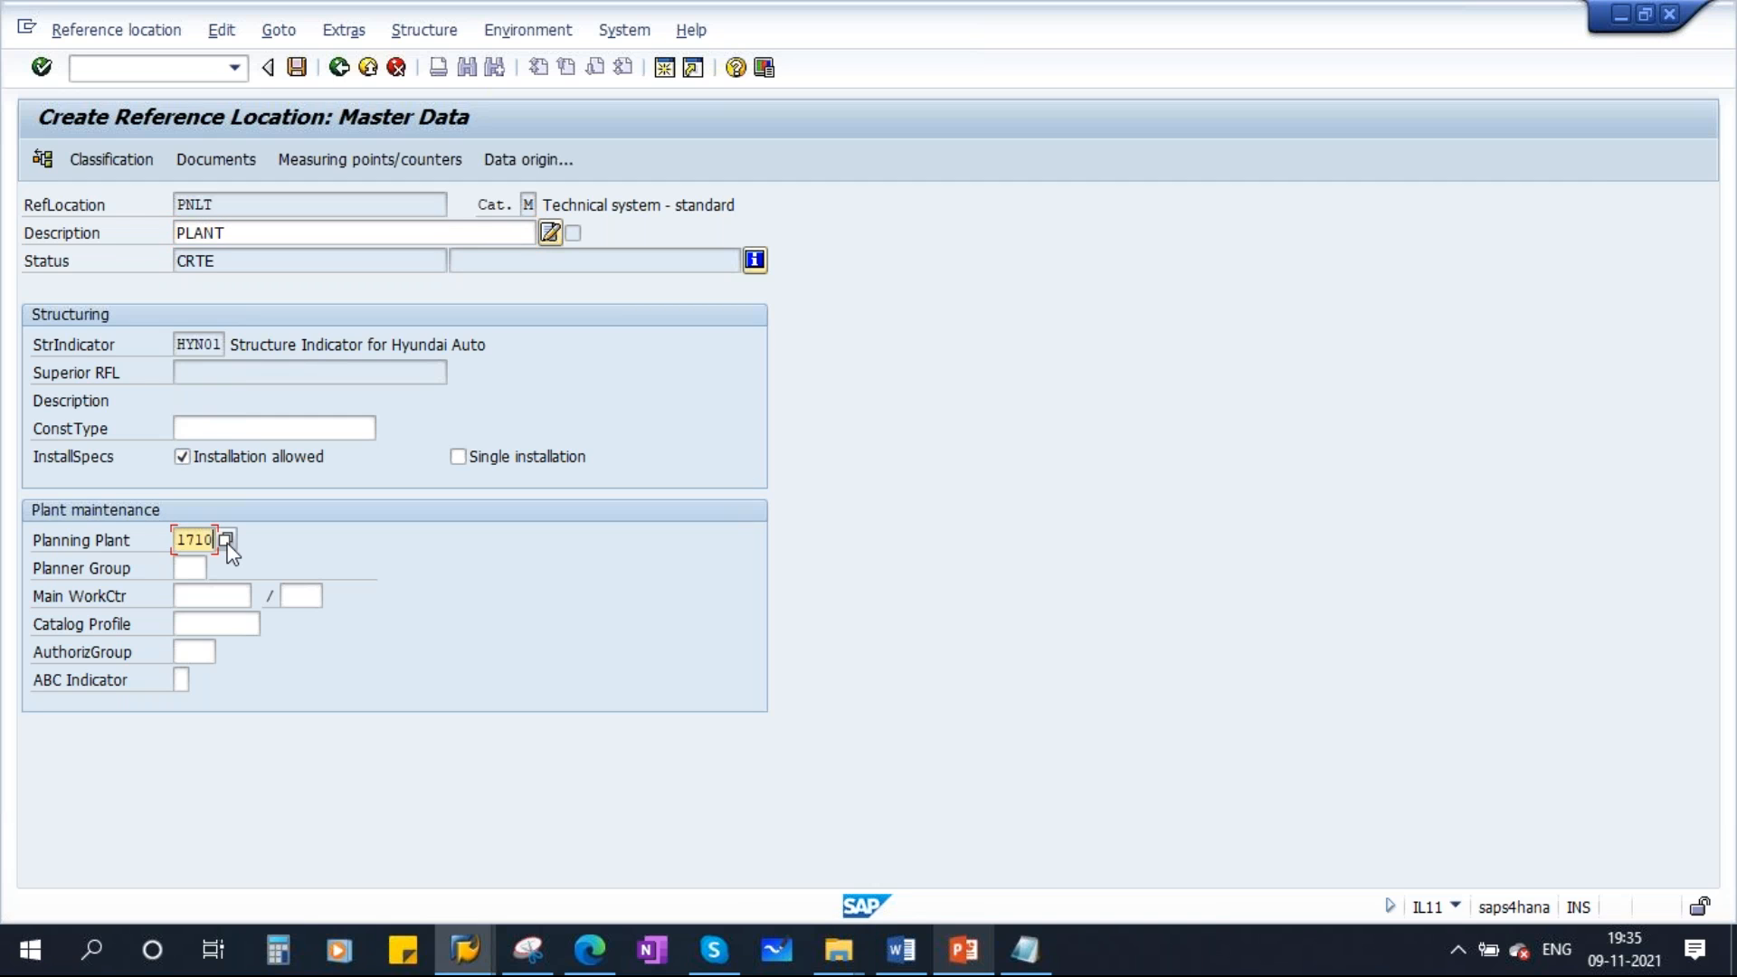
click(190, 568)
key(F4)
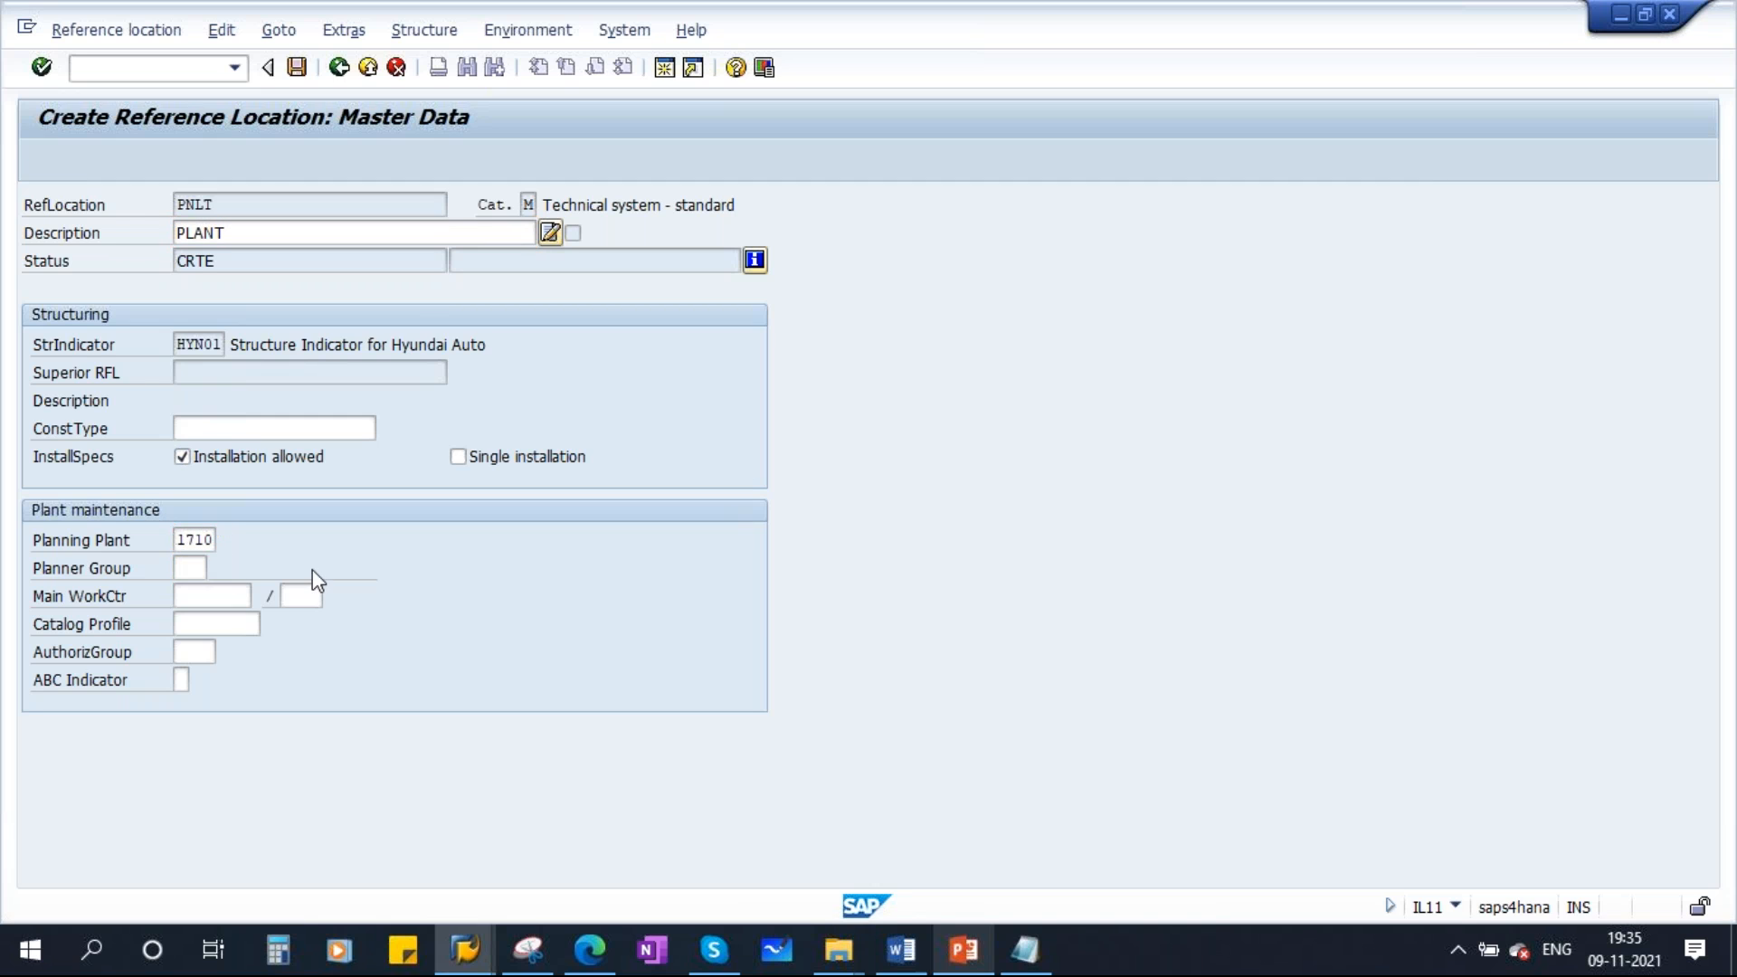
double_click(284, 640)
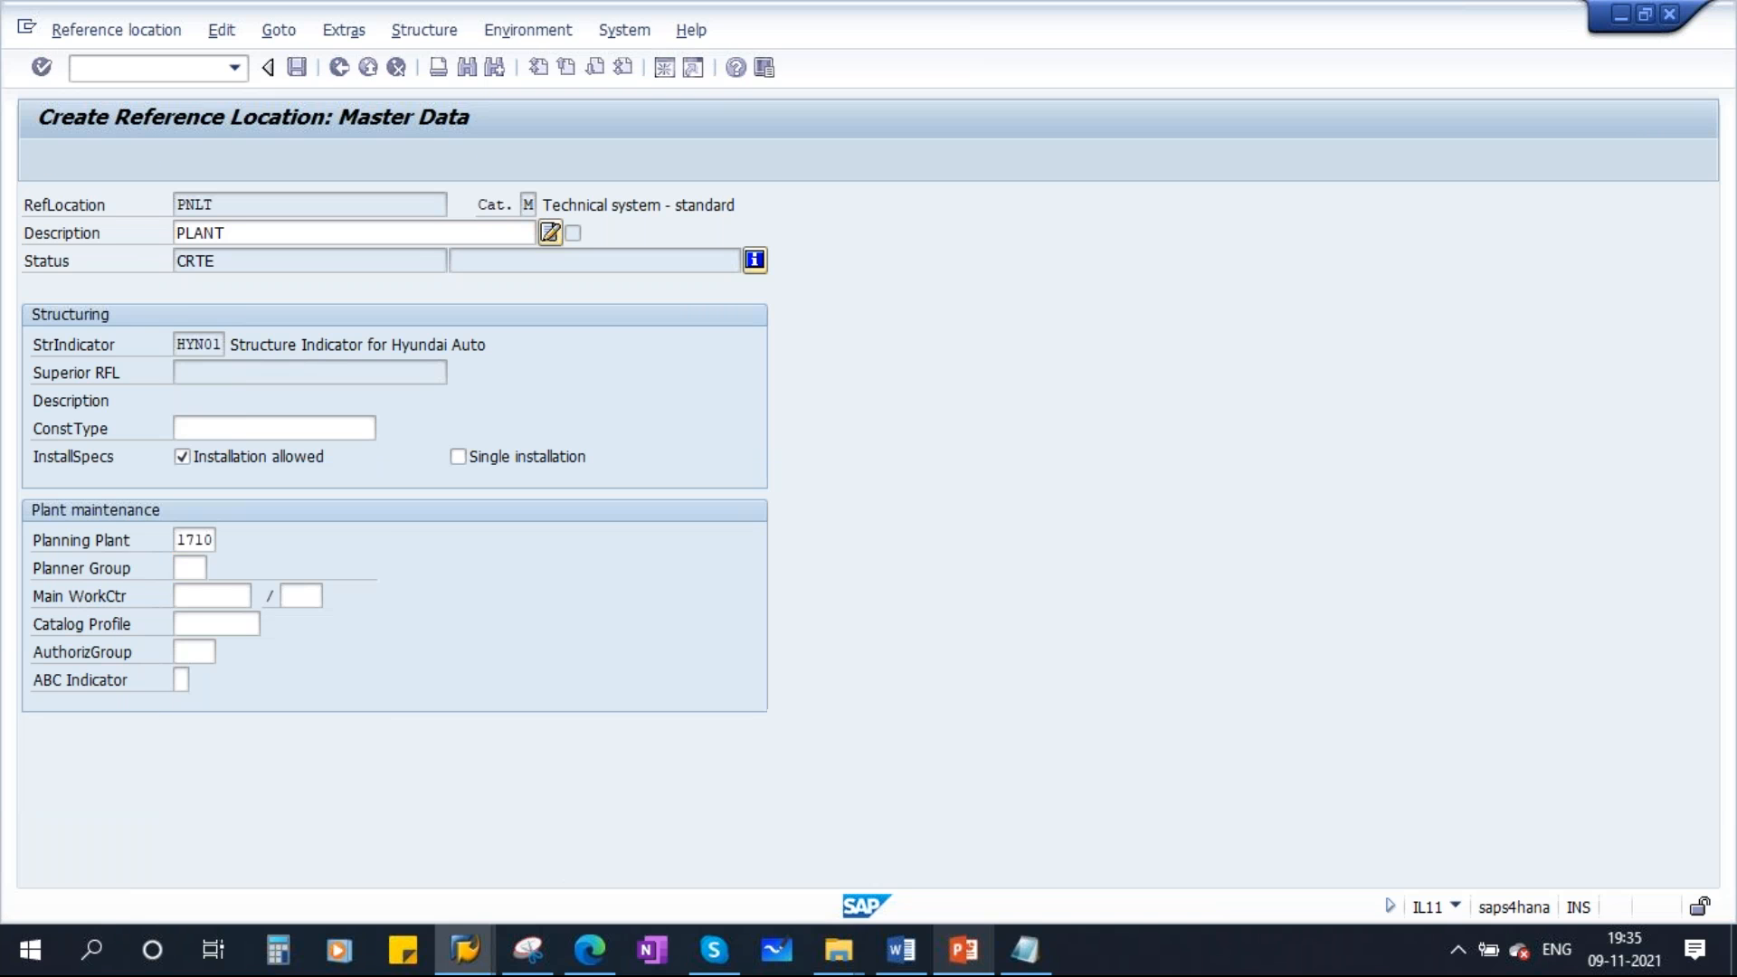
Look up work centers of category 0005 in plant 1710 and assign HY-ME-01 as the main work center
click(196, 604)
click(263, 595)
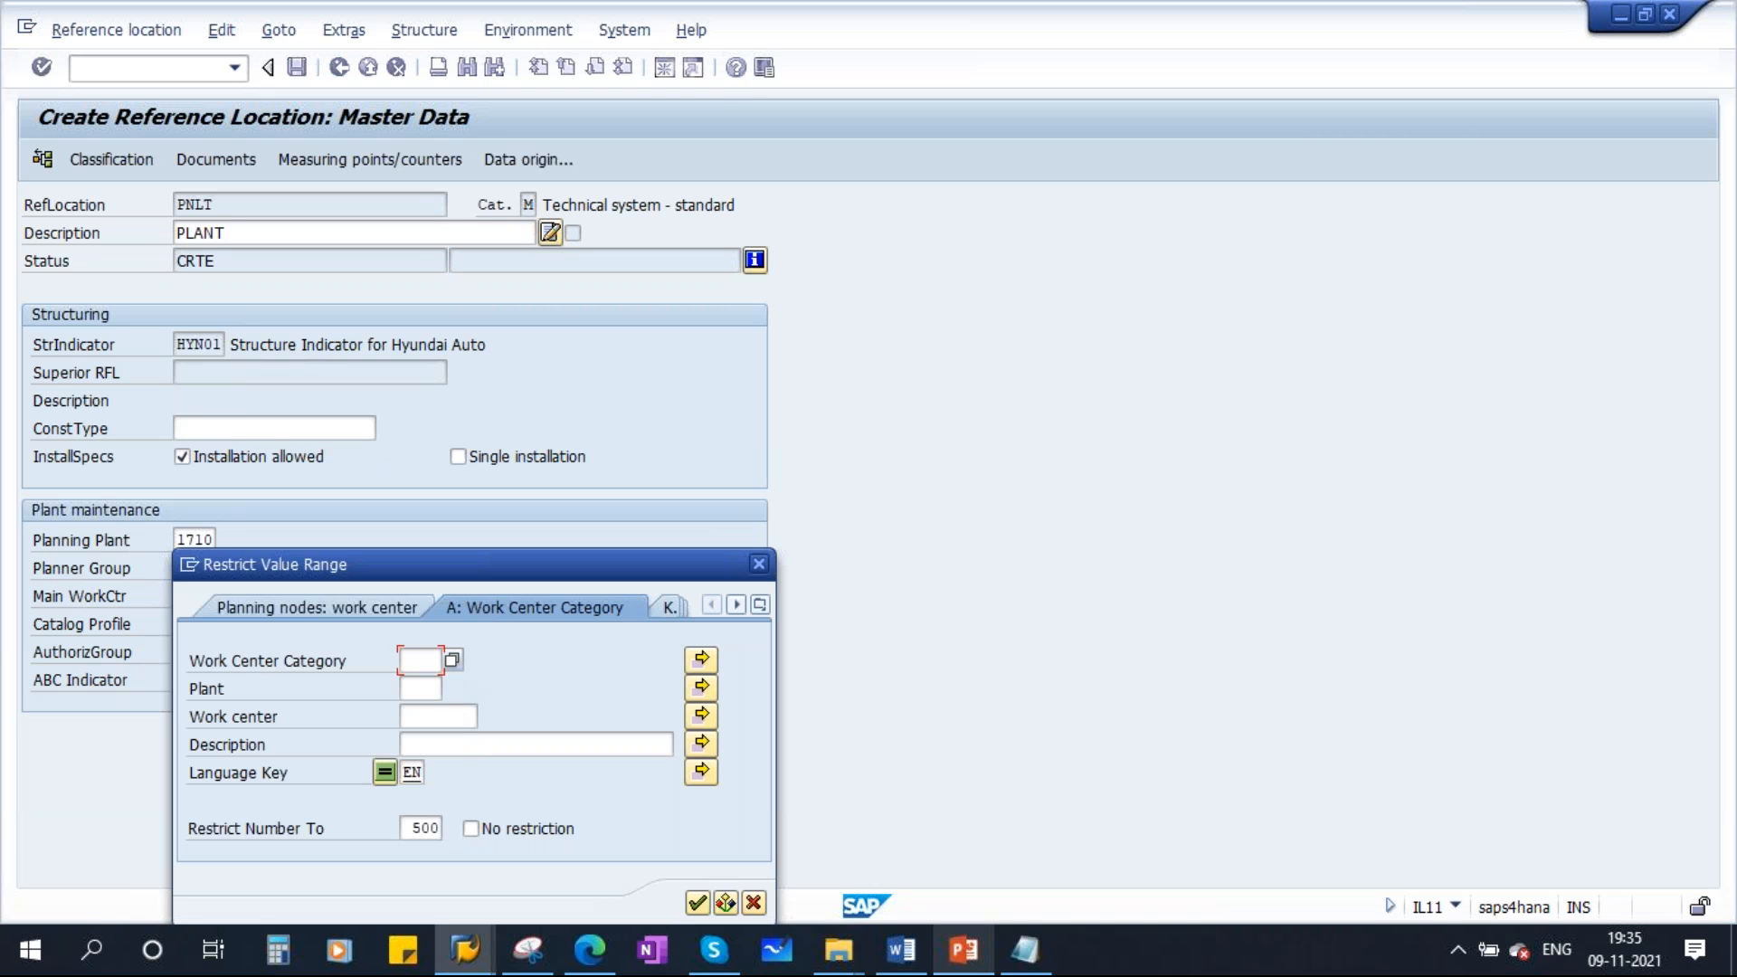
click(431, 689)
click(423, 729)
key(space)
click(419, 688)
click(702, 904)
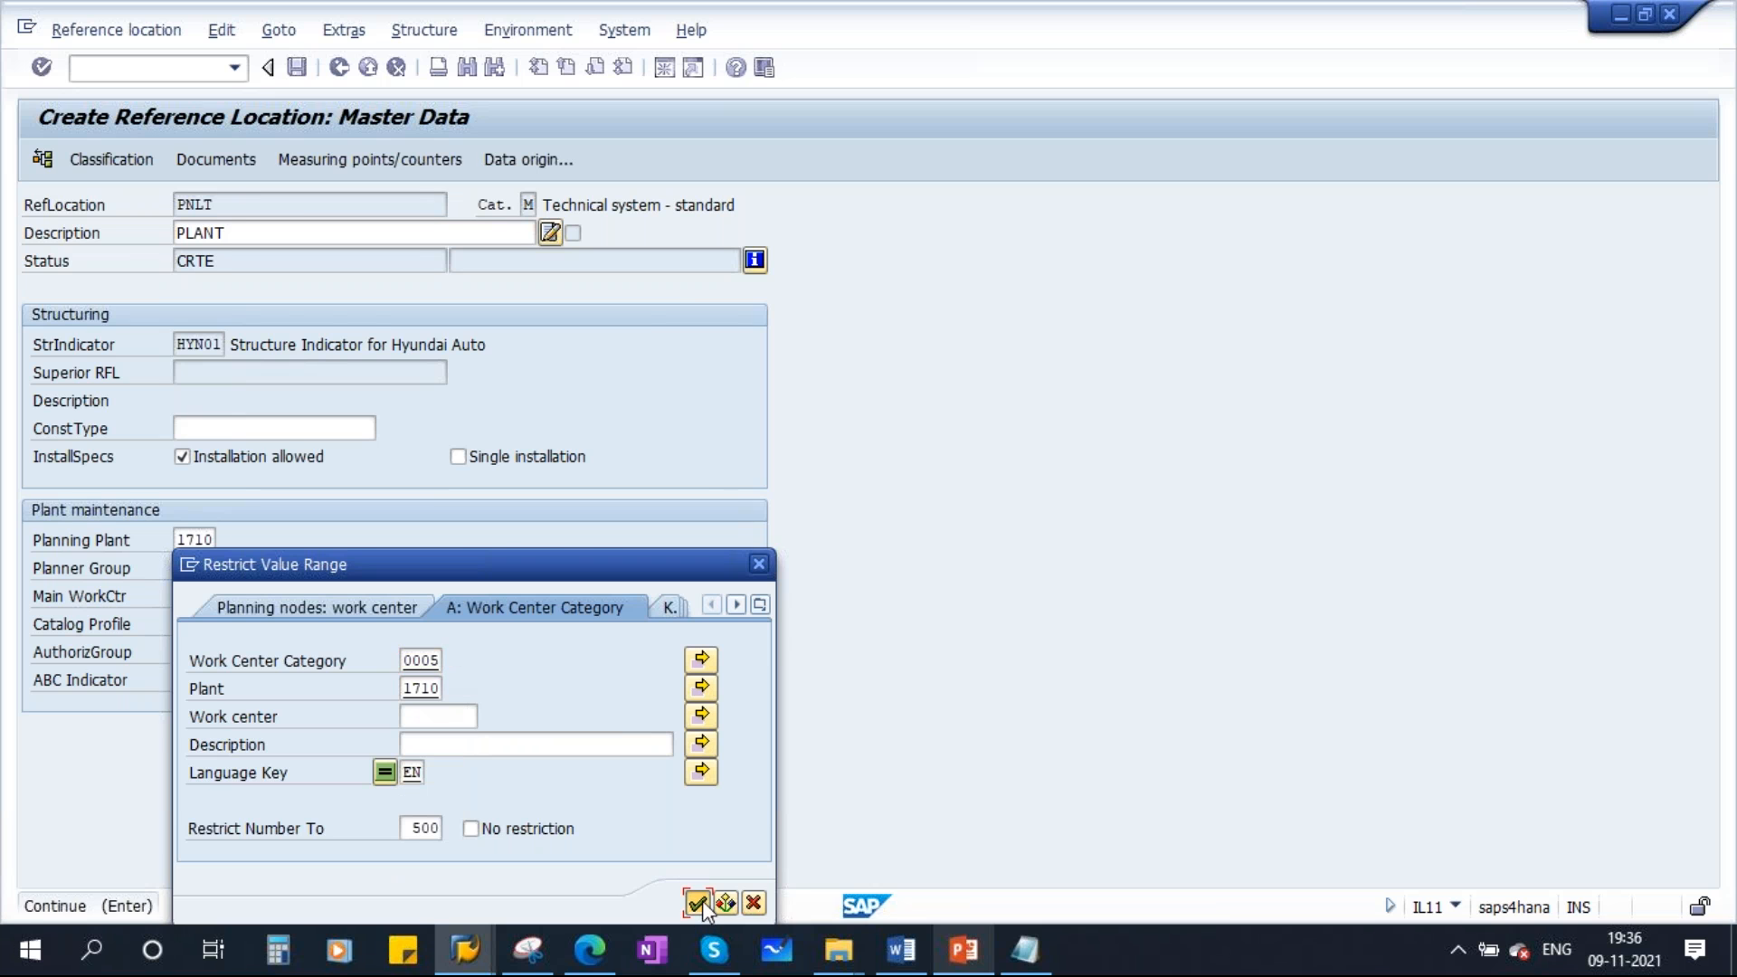
click(217, 423)
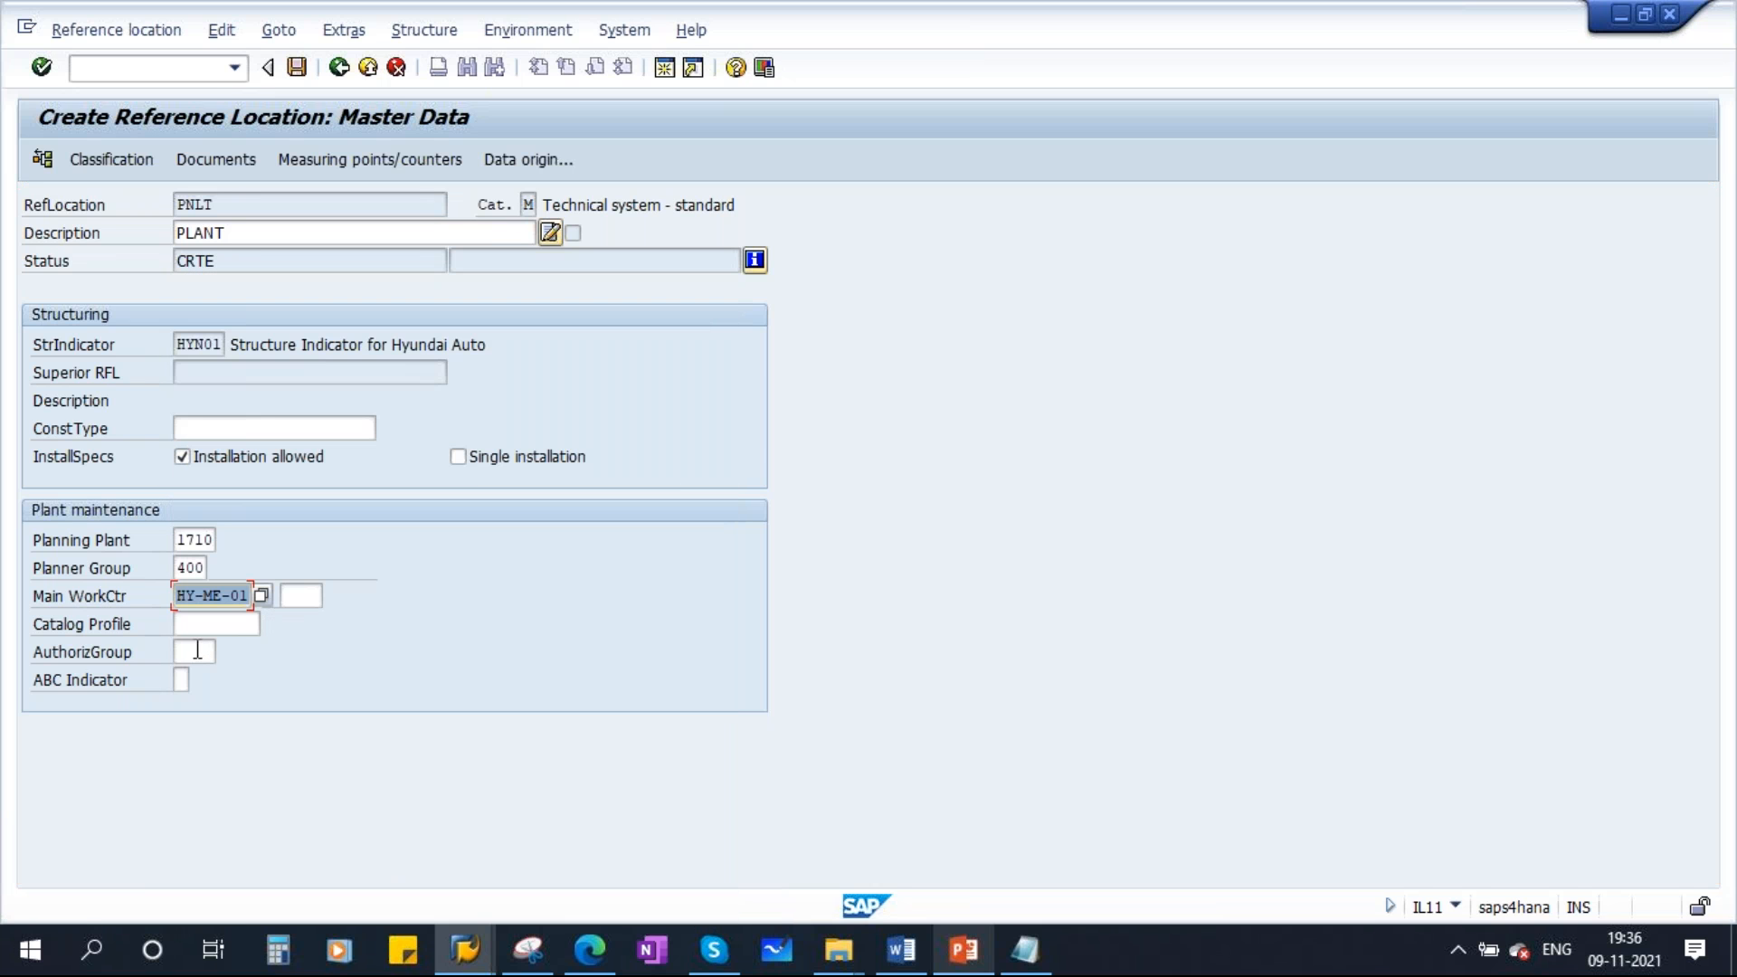
Set the authorization group to 100, Maintenance
click(197, 650)
click(231, 657)
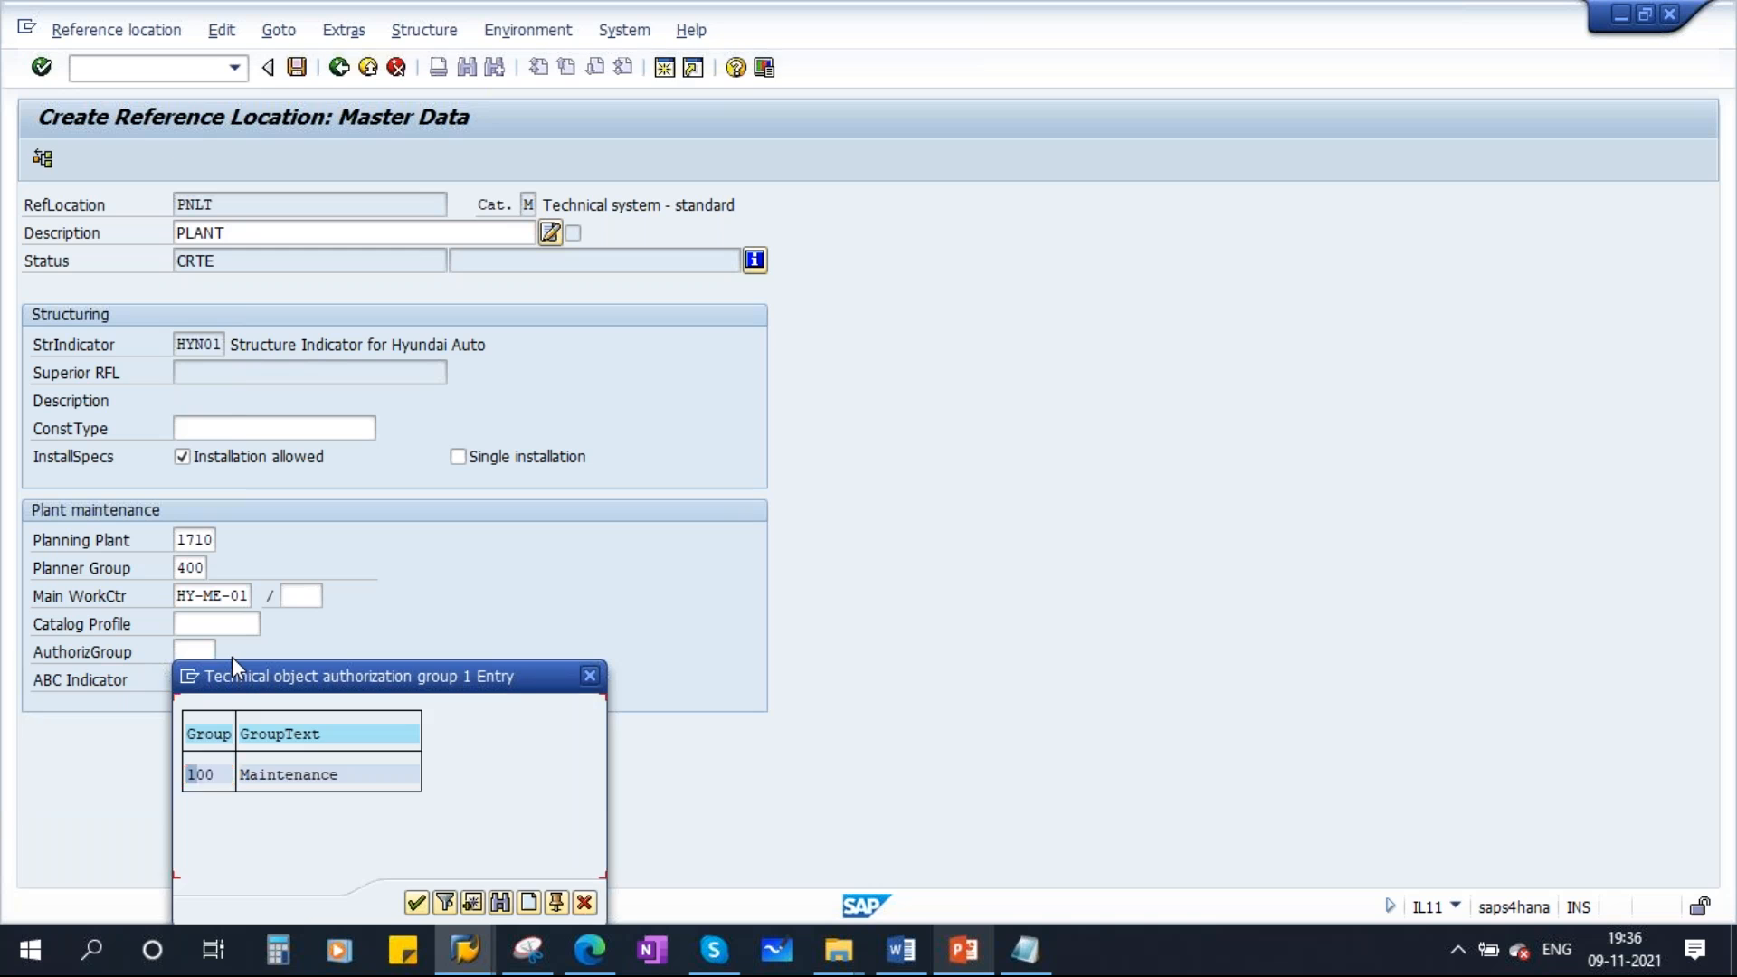
double_click(201, 776)
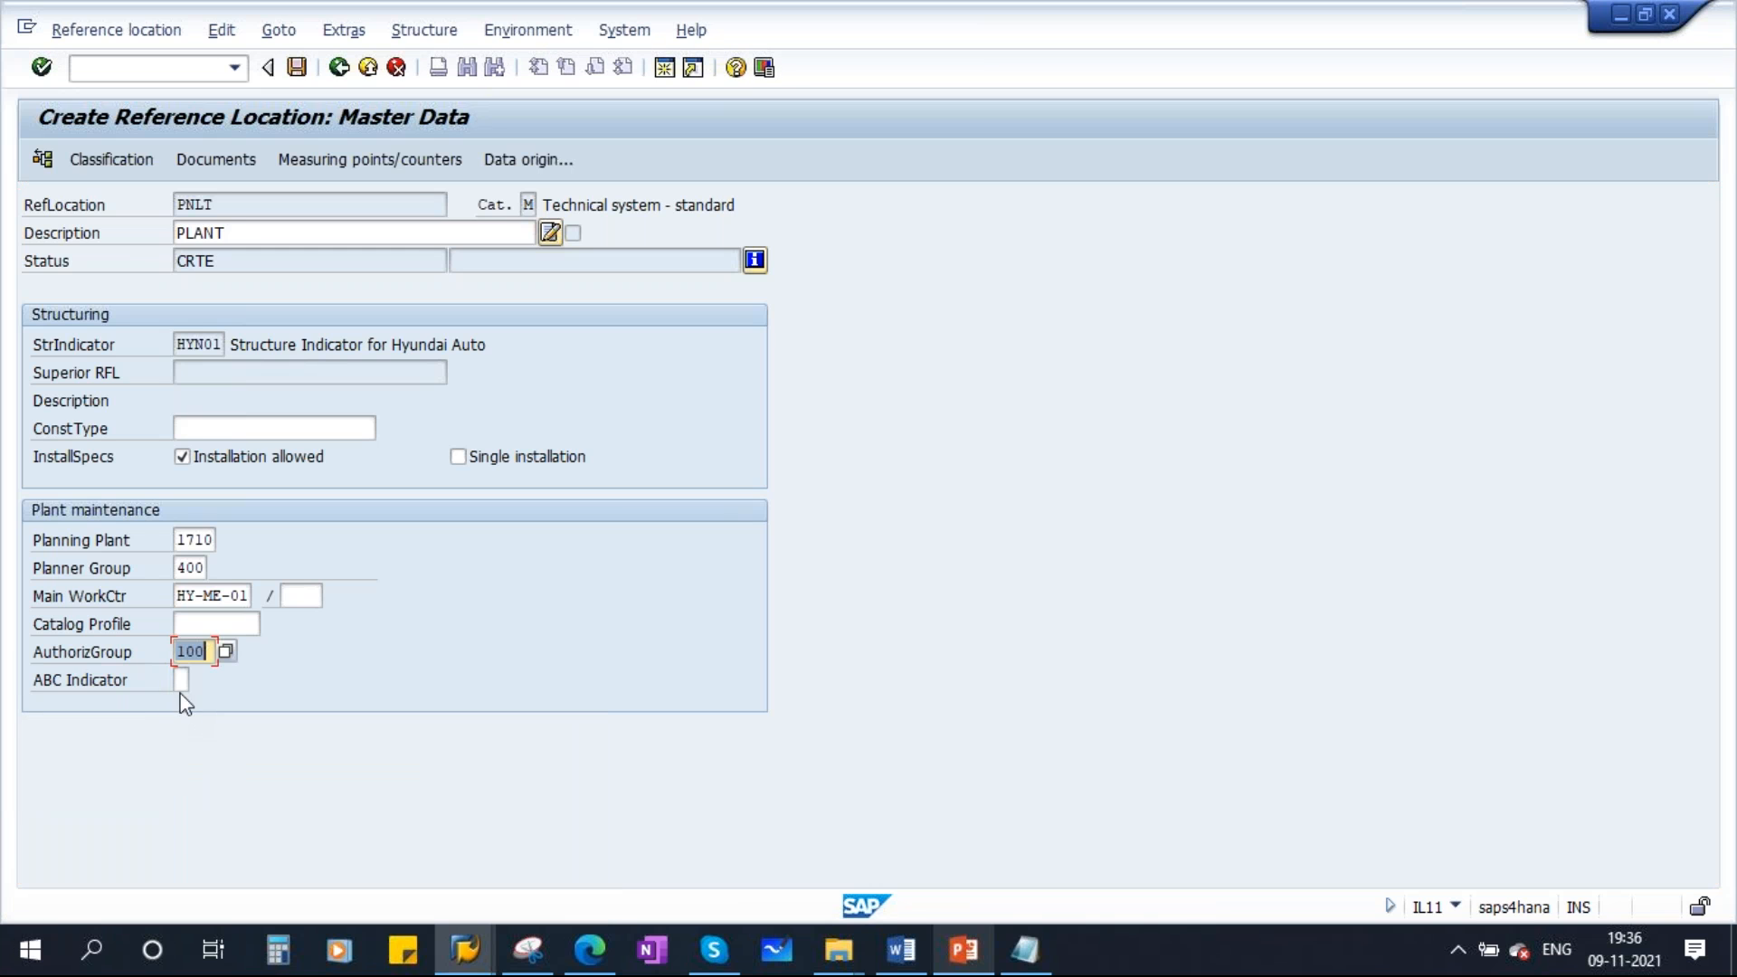
Accept plant 1710 for the main work center and save reference location PNLT
click(185, 680)
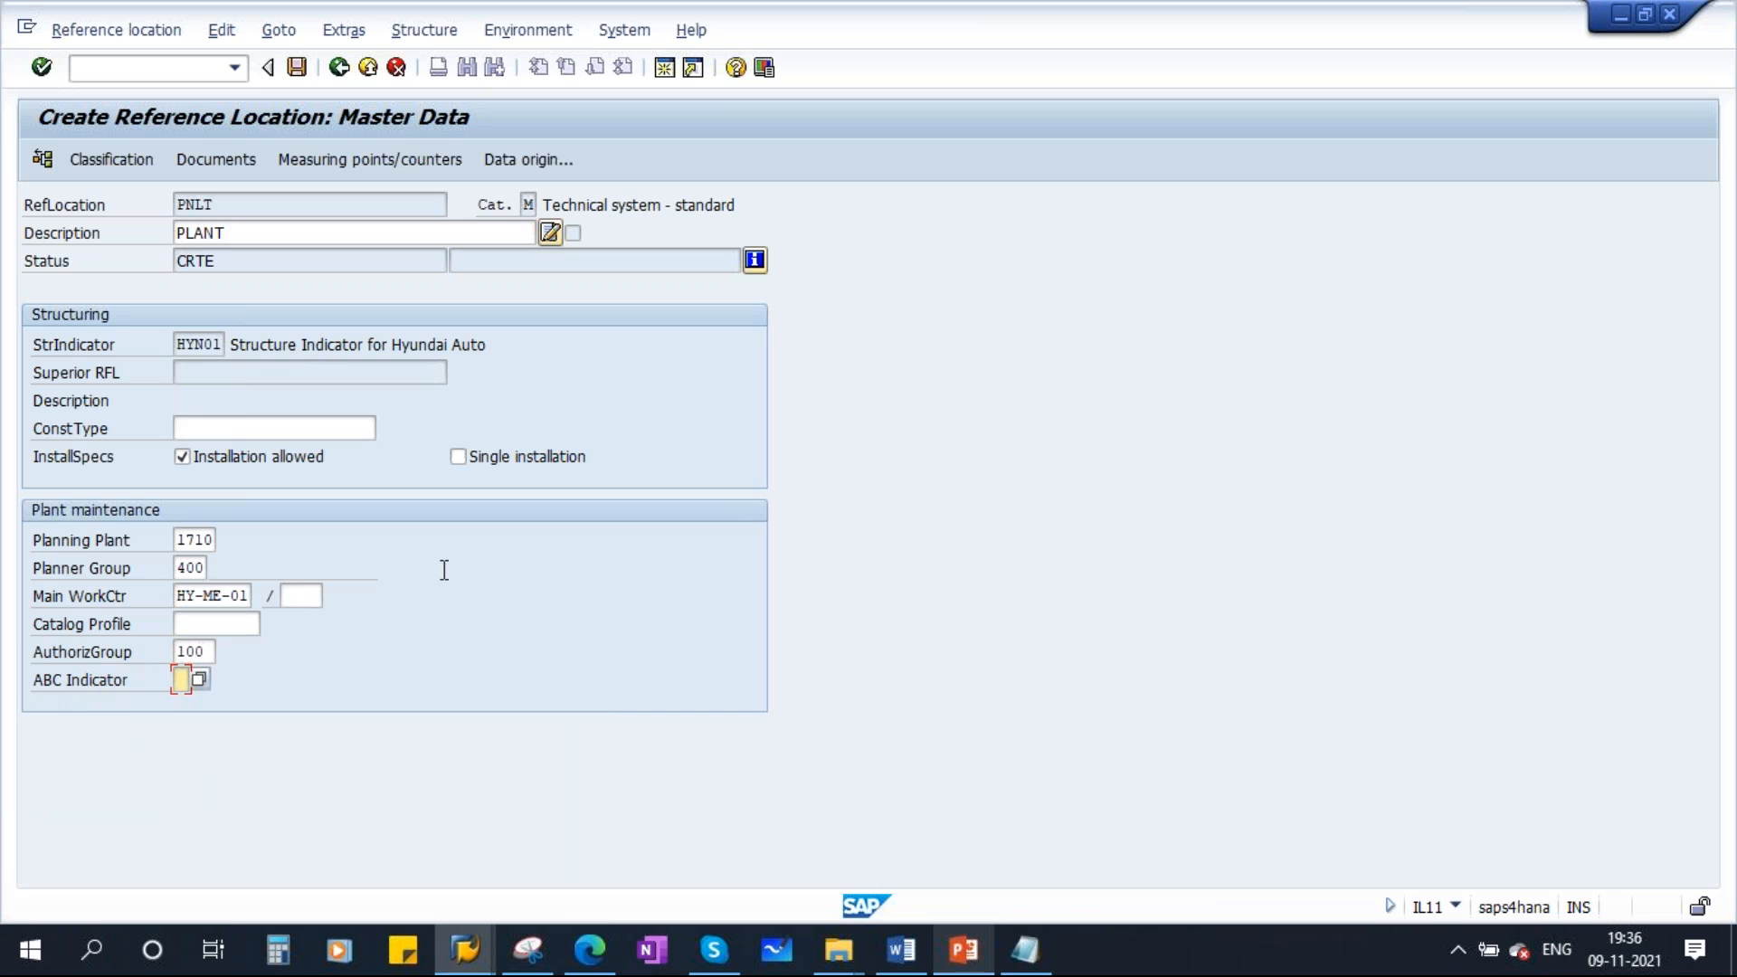
key(Return)
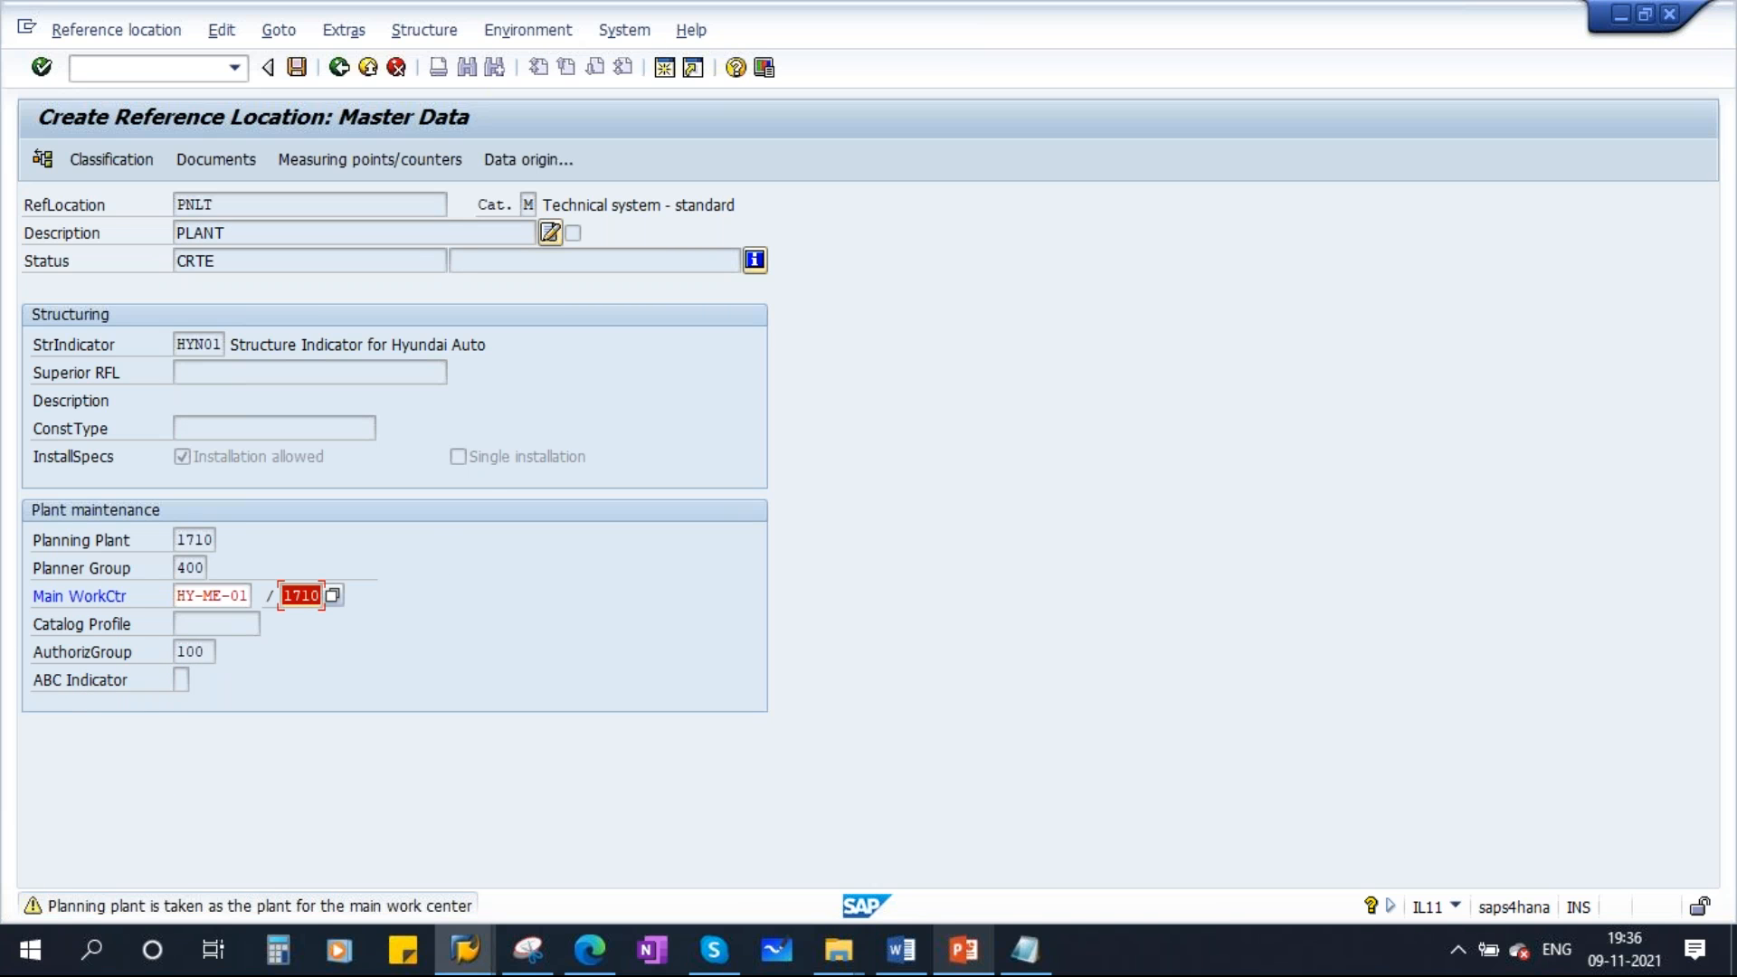
key(Return)
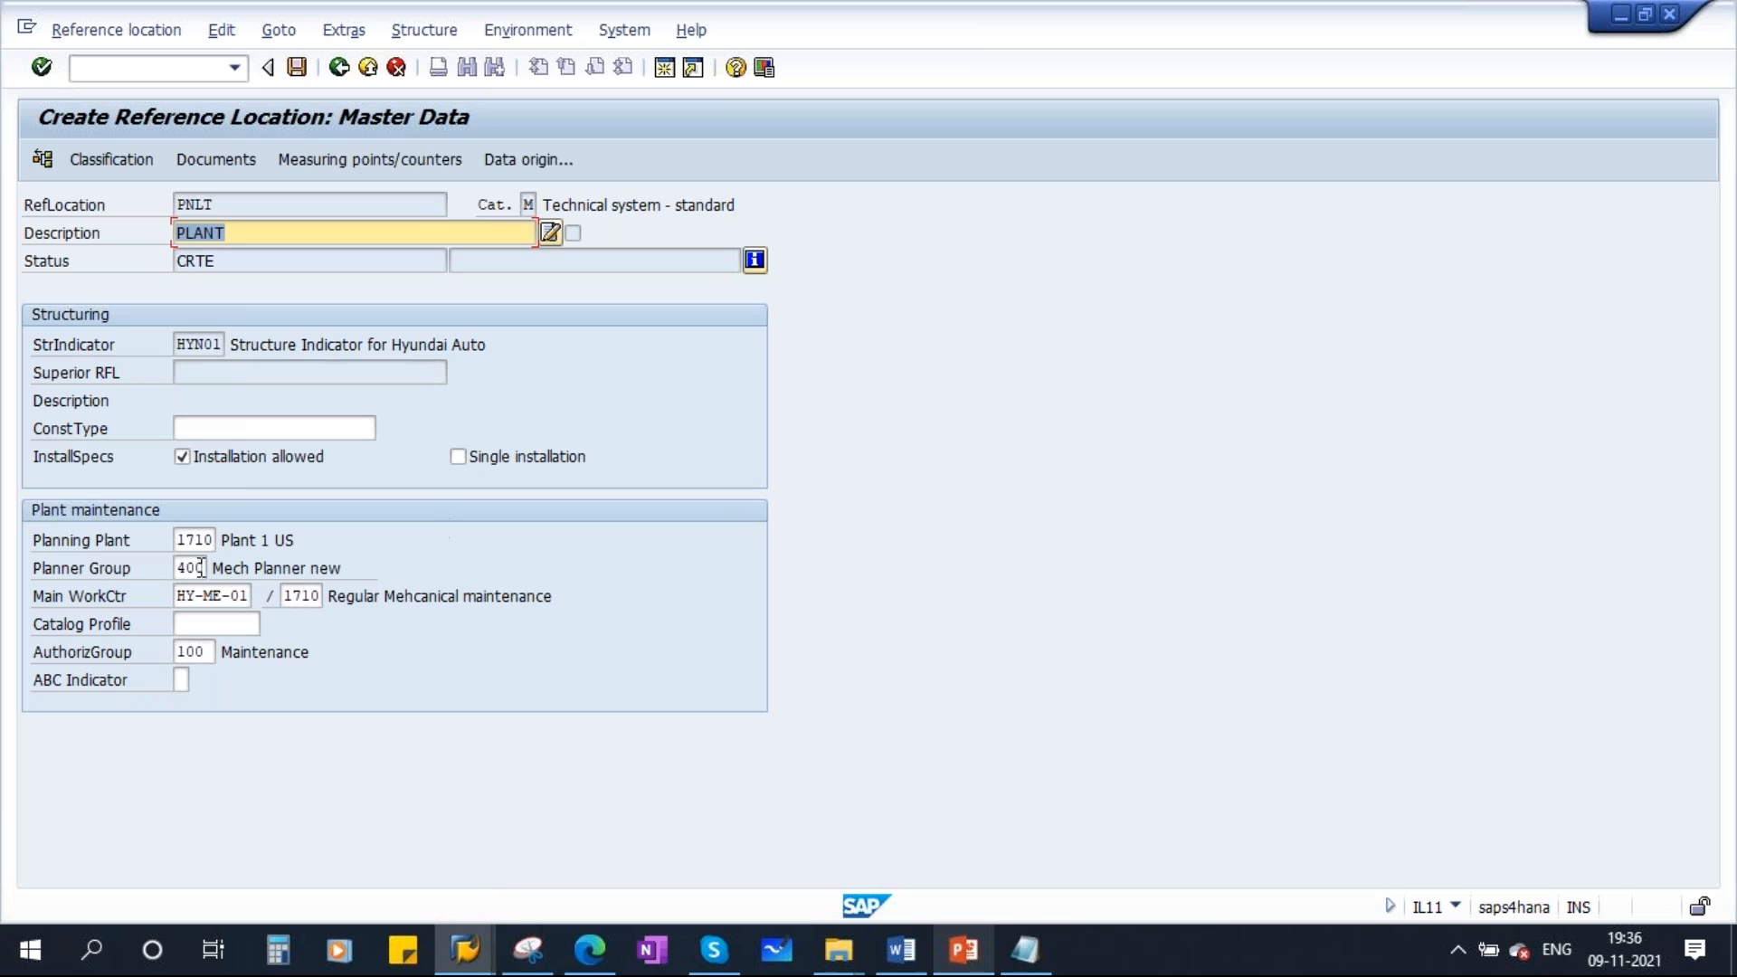
click(297, 66)
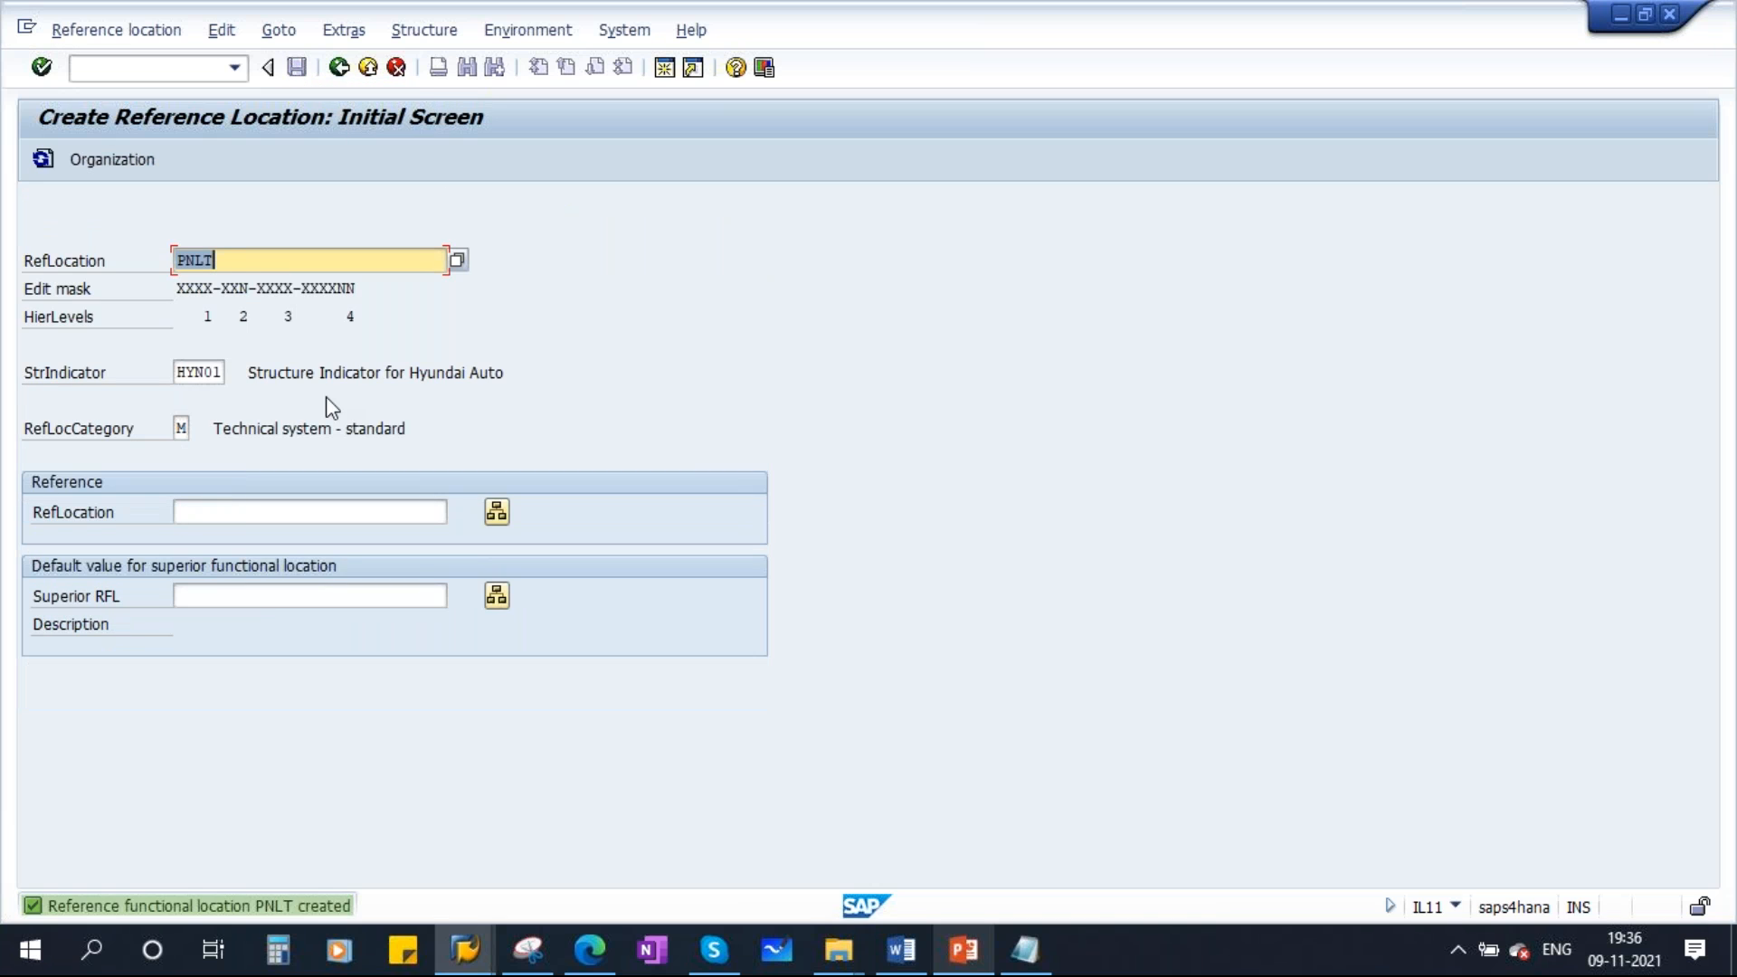
click(241, 262)
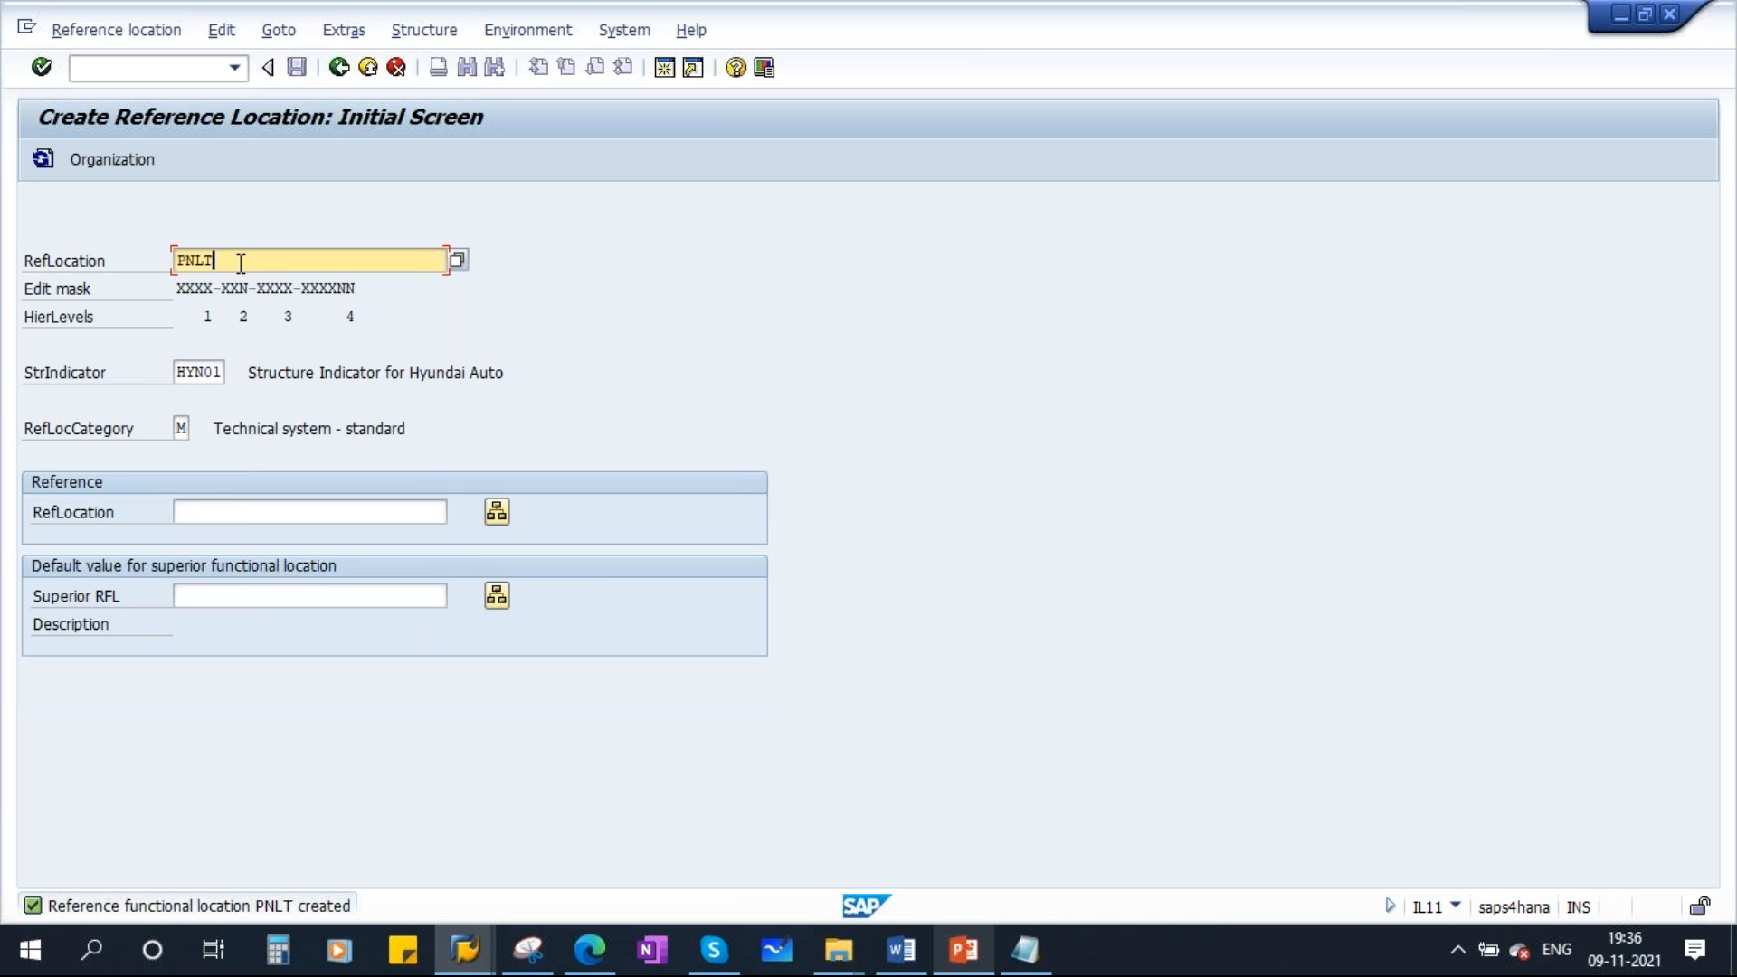
text(-UT1)
key(BackSpace)
key(BackSpace)
key(BackSpace)
key(BackSpace)
Open reference location PNLT for changing, set its description to Company and save it
click(116, 30)
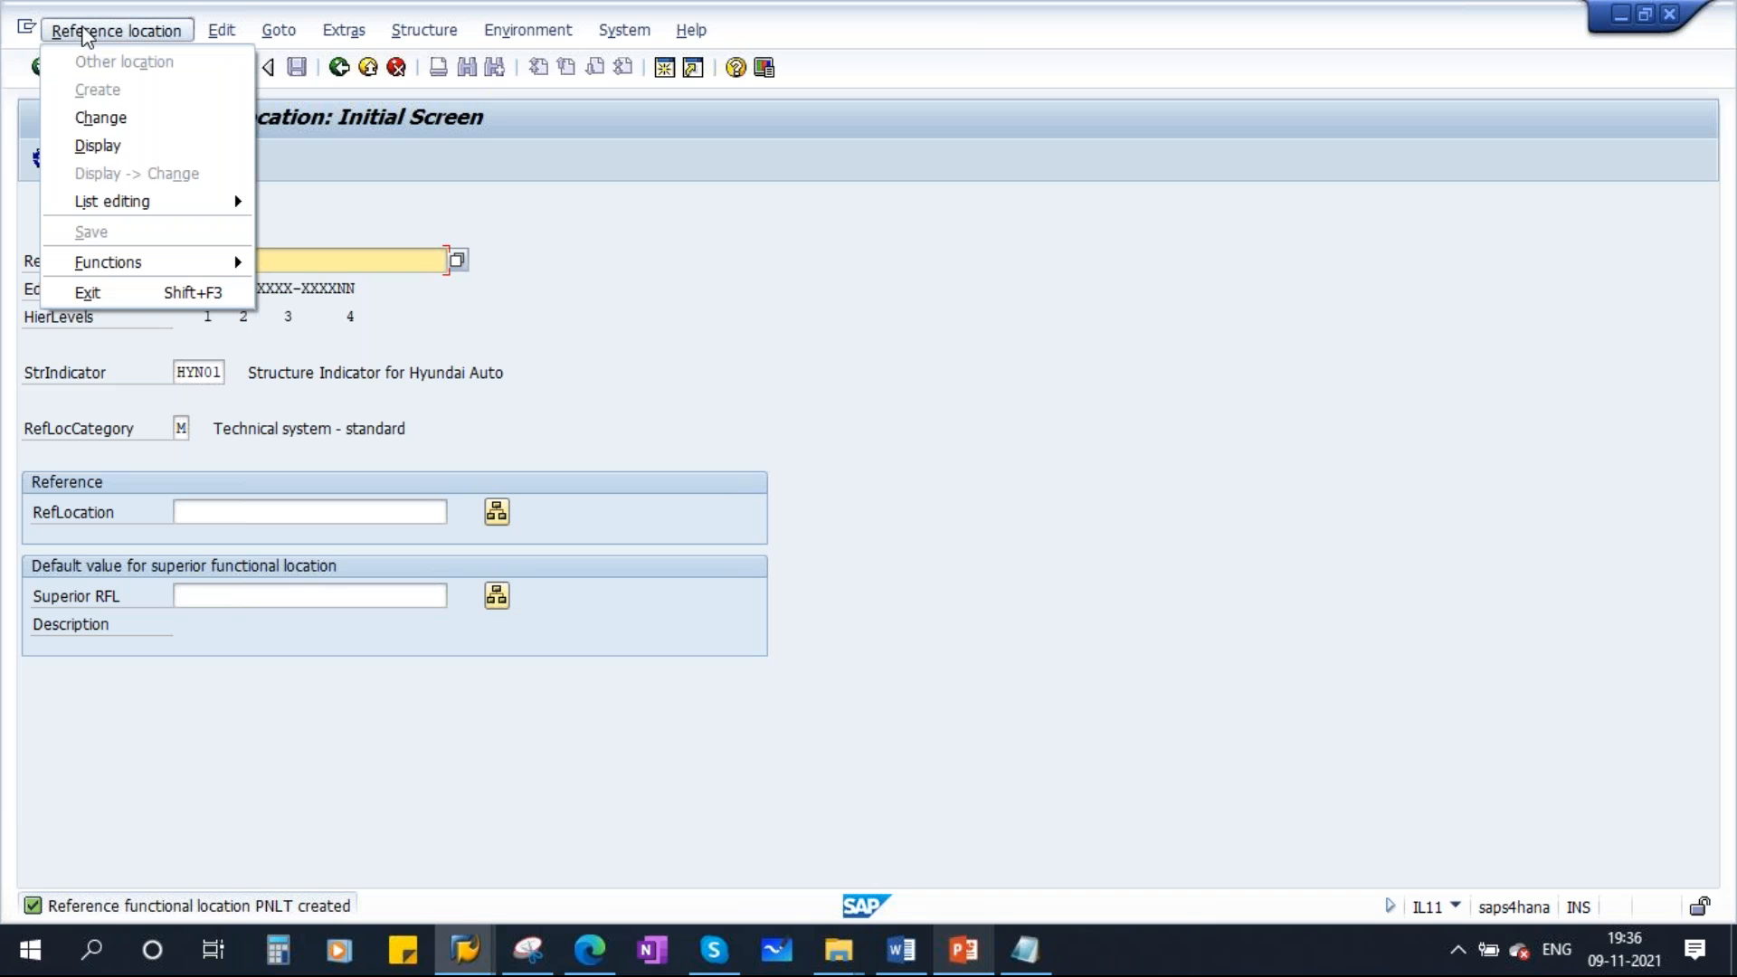
click(95, 117)
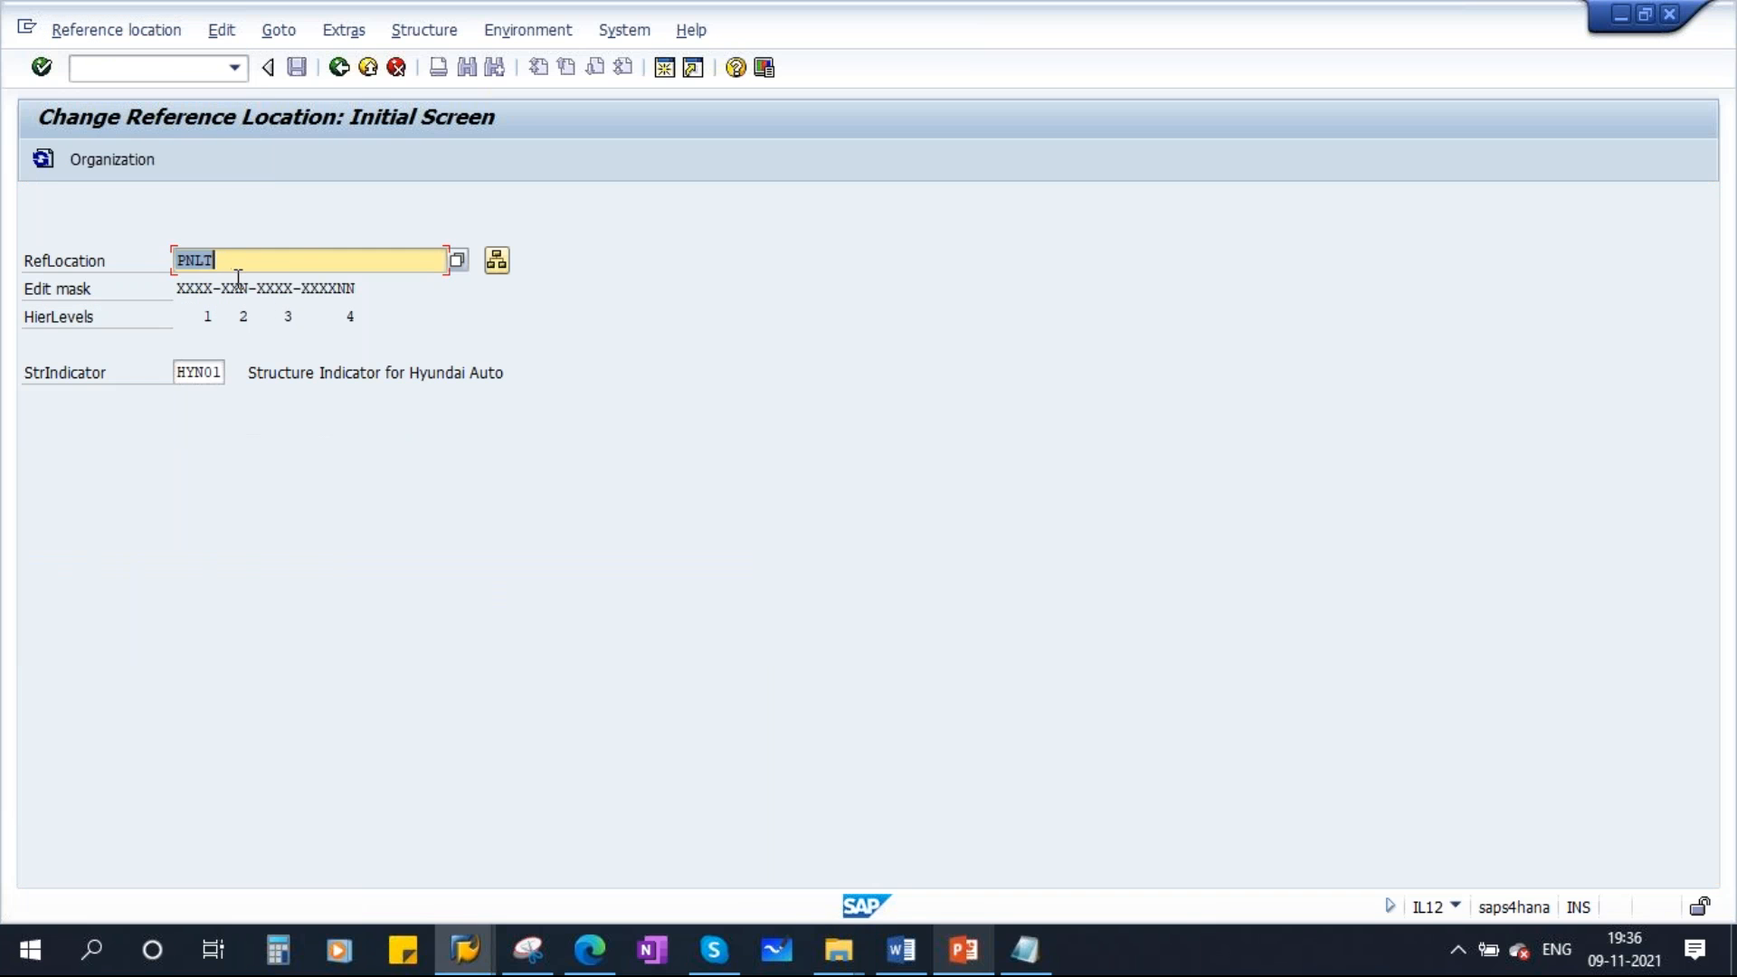
key(Return)
drag(221, 242, 94, 226)
text(CO)
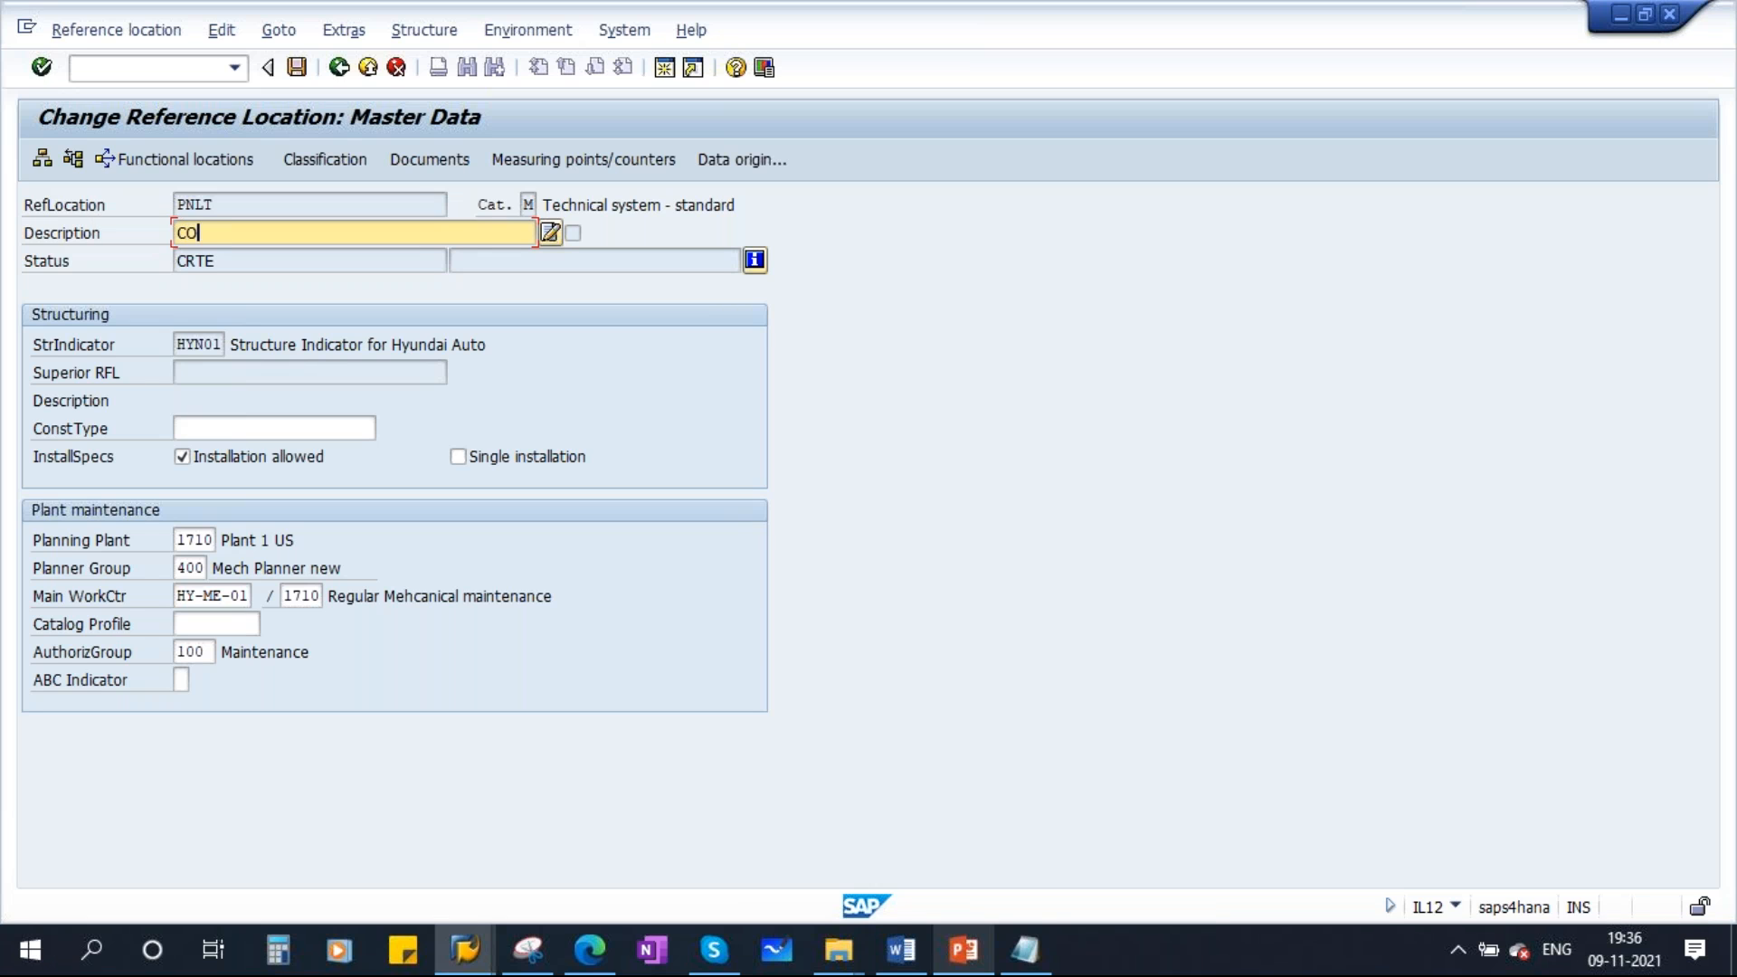
text(mpany)
click(297, 67)
Try to open reference location PNLT-UT1 for changing
click(242, 267)
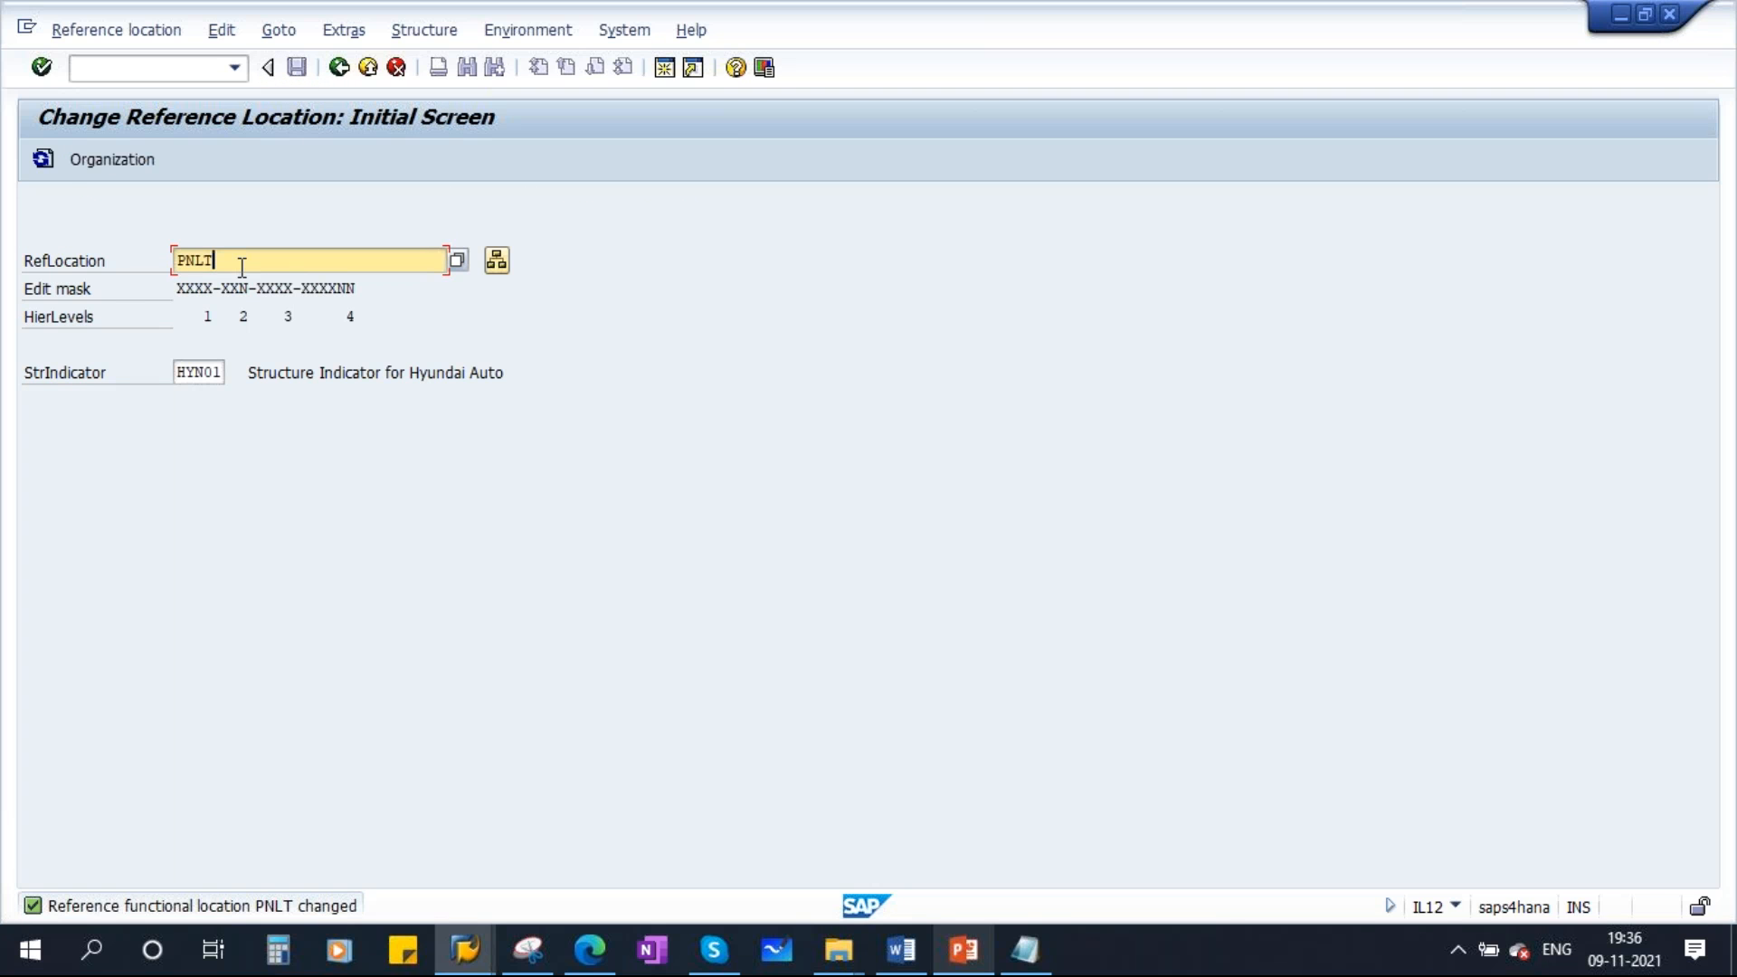
text(-as)
key(BackSpace)
key(BackSpace)
key(Caps_Lock)
text(U)
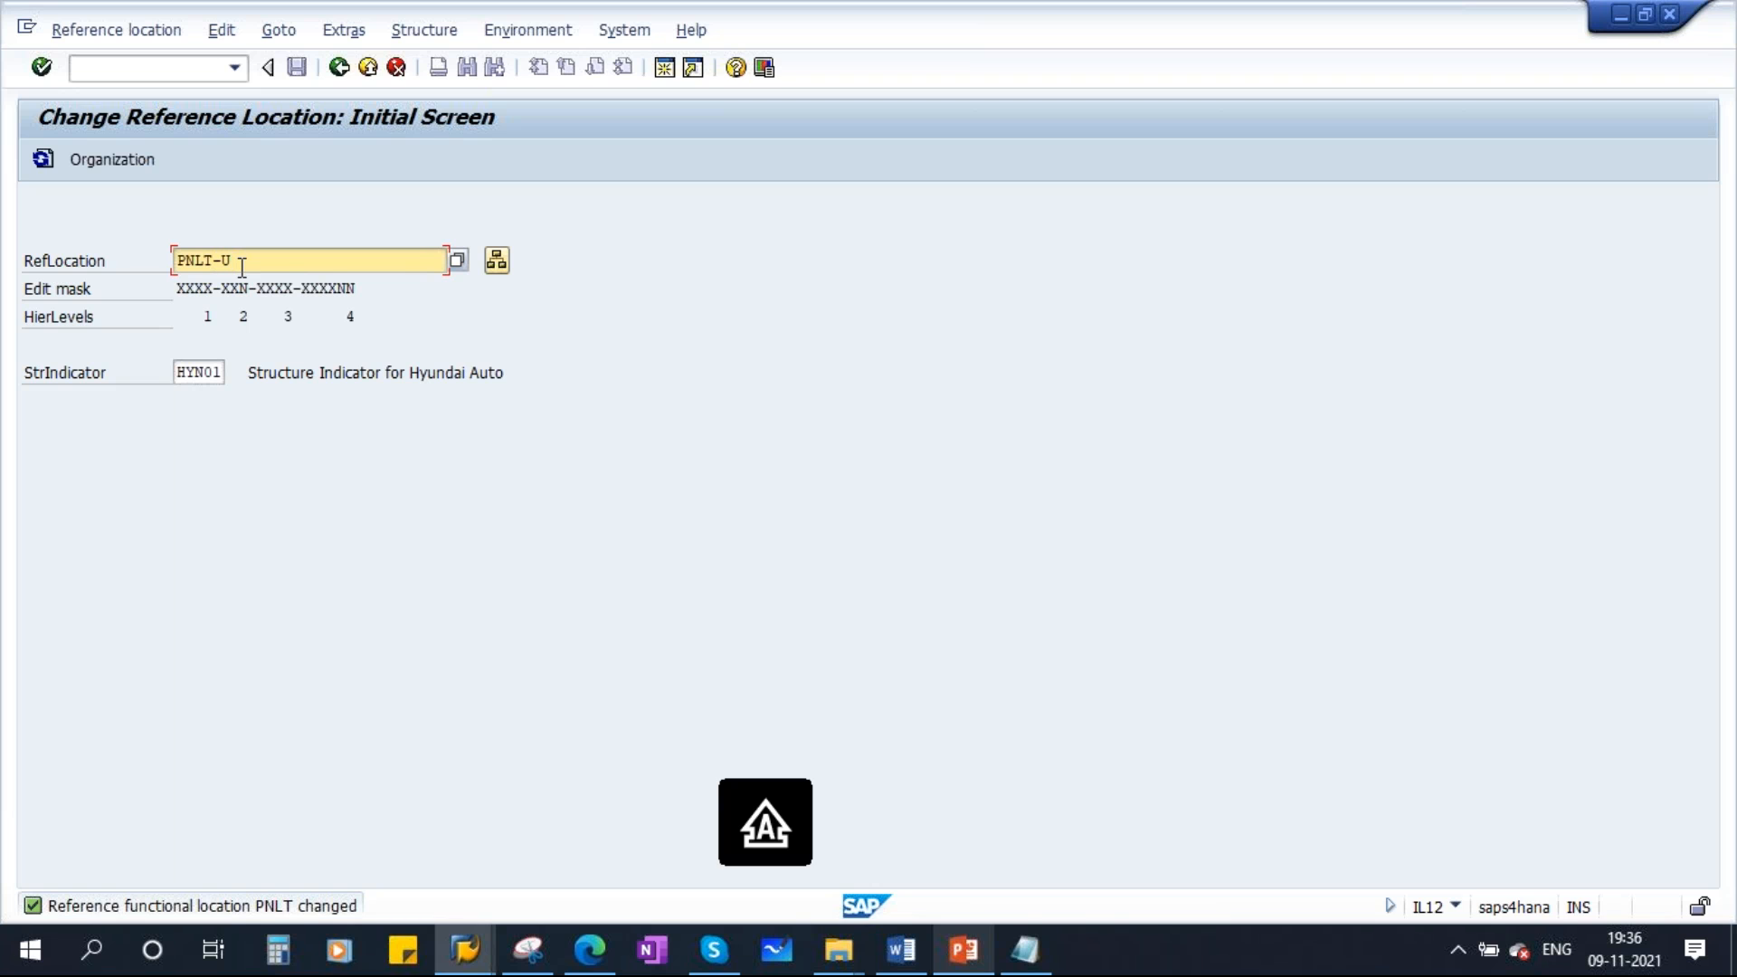
text(T1)
key(Return)
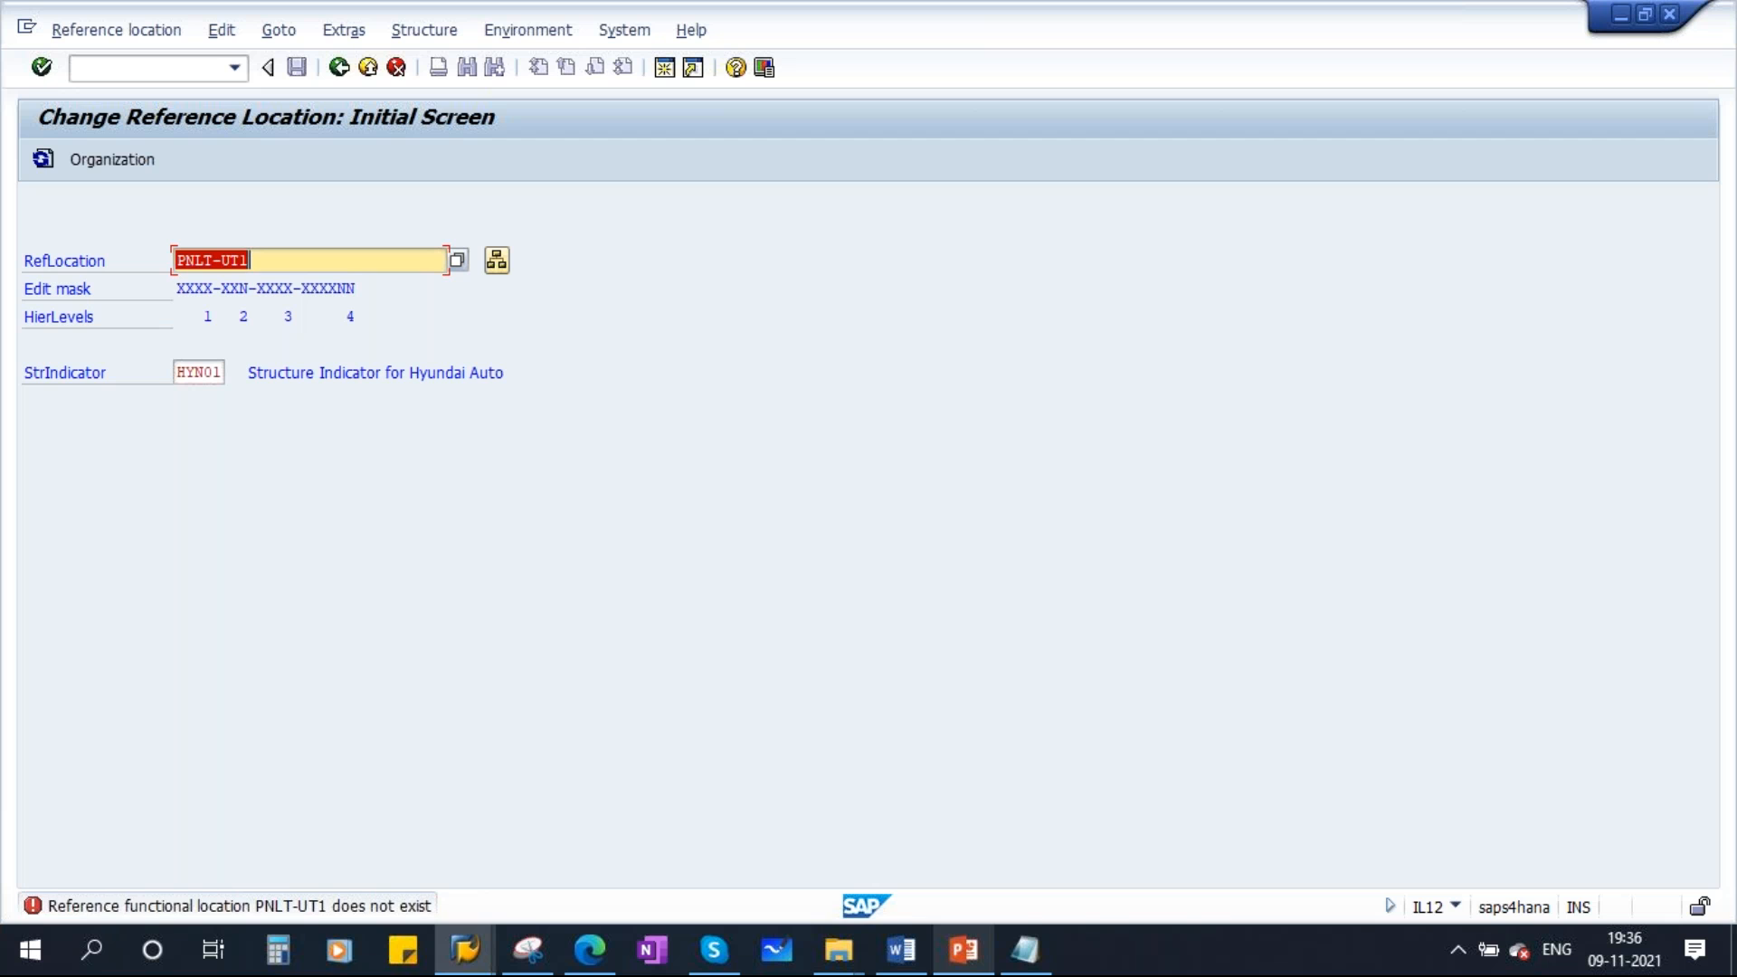
Switch to creating a reference location and start the second-level location PNLT-UT1
click(116, 30)
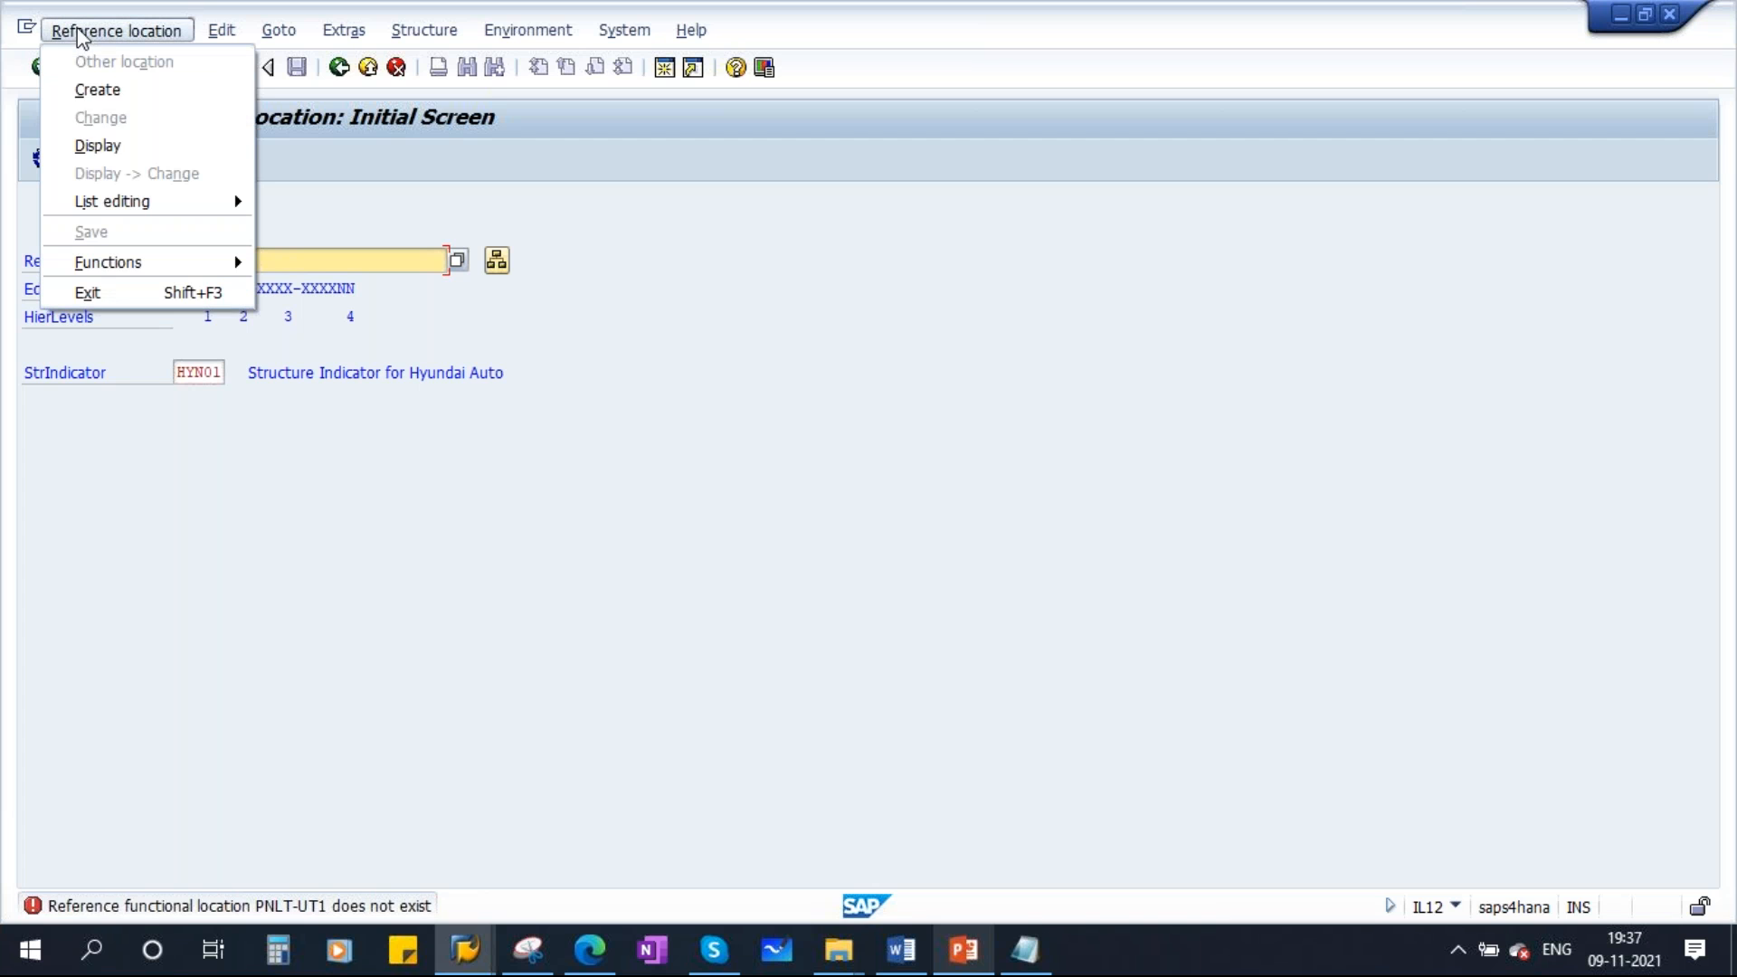
click(95, 88)
click(230, 266)
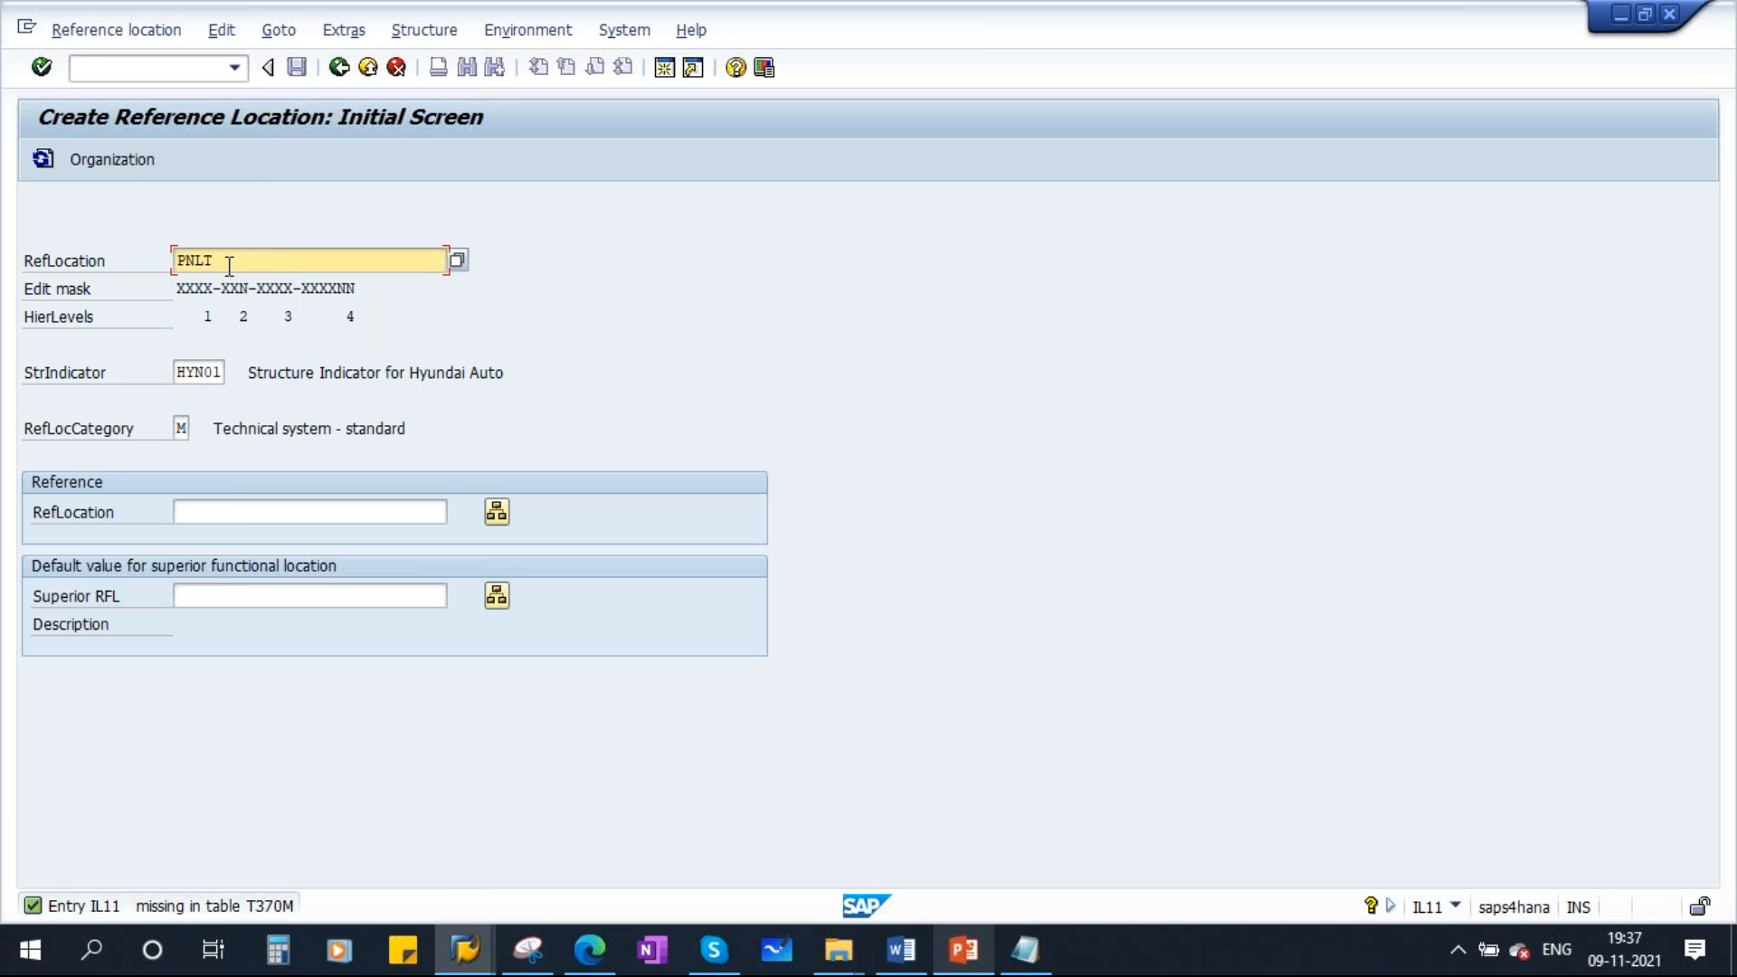
text(-UT1)
key(Return)
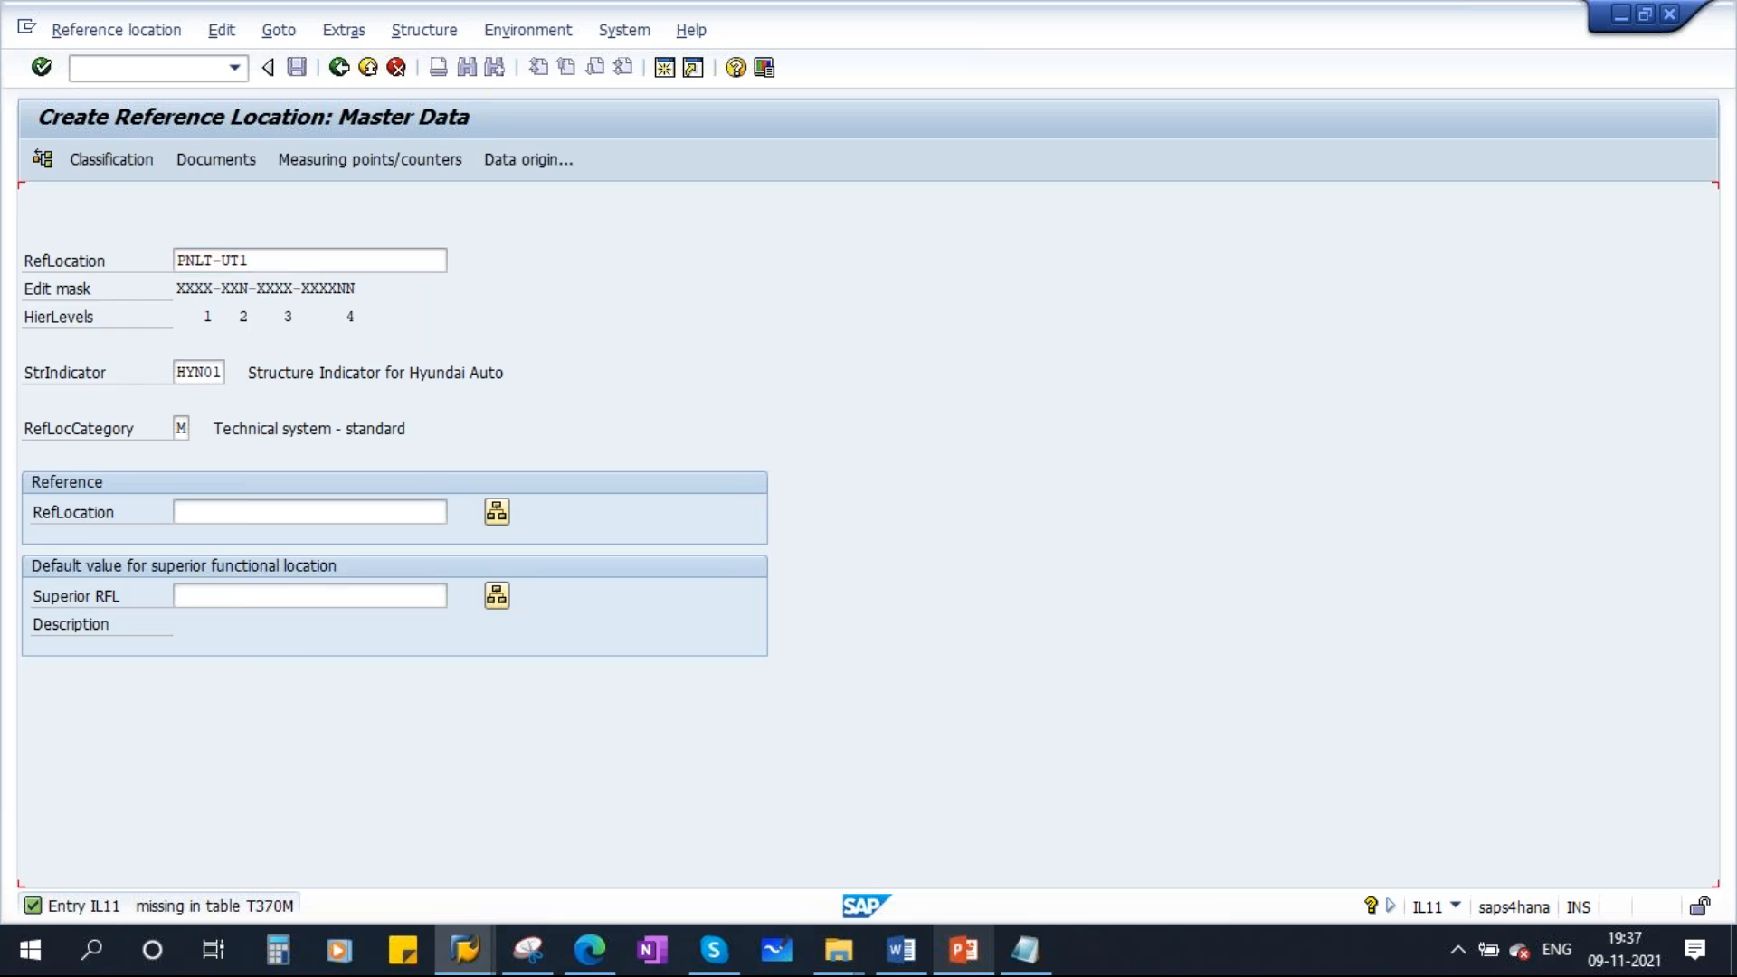
Describe reference location PNLT-UT1 as Unit1 and save it
text(Unit1)
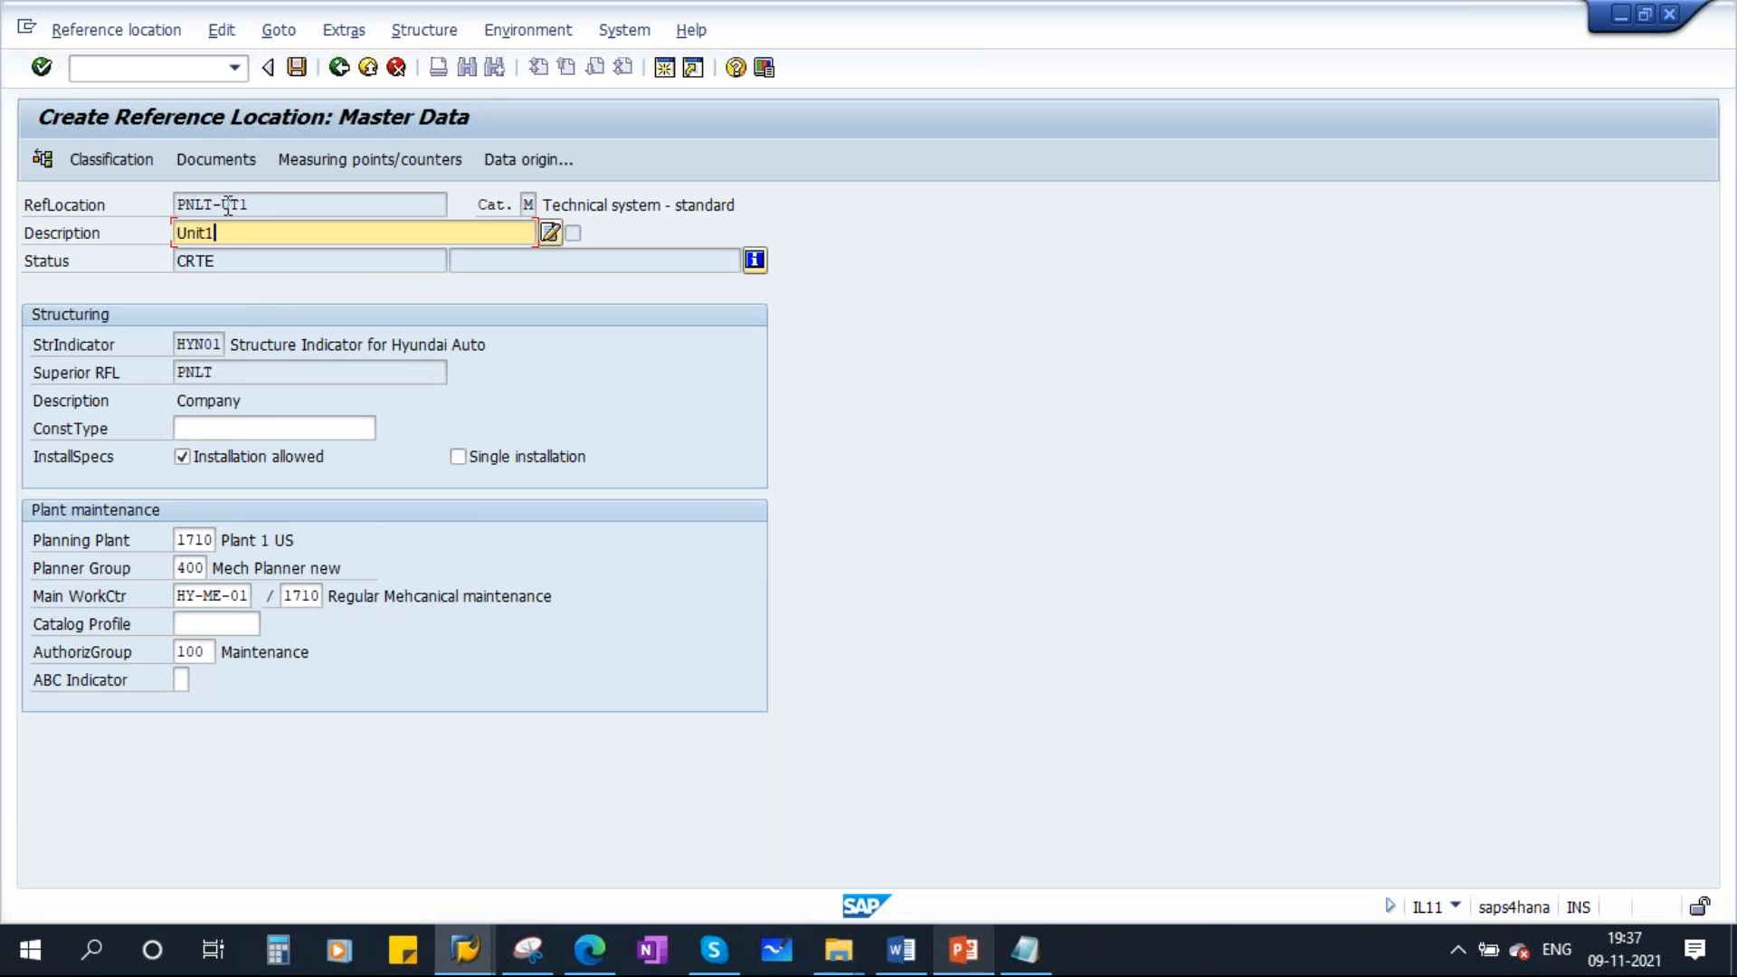
drag(222, 208, 122, 206)
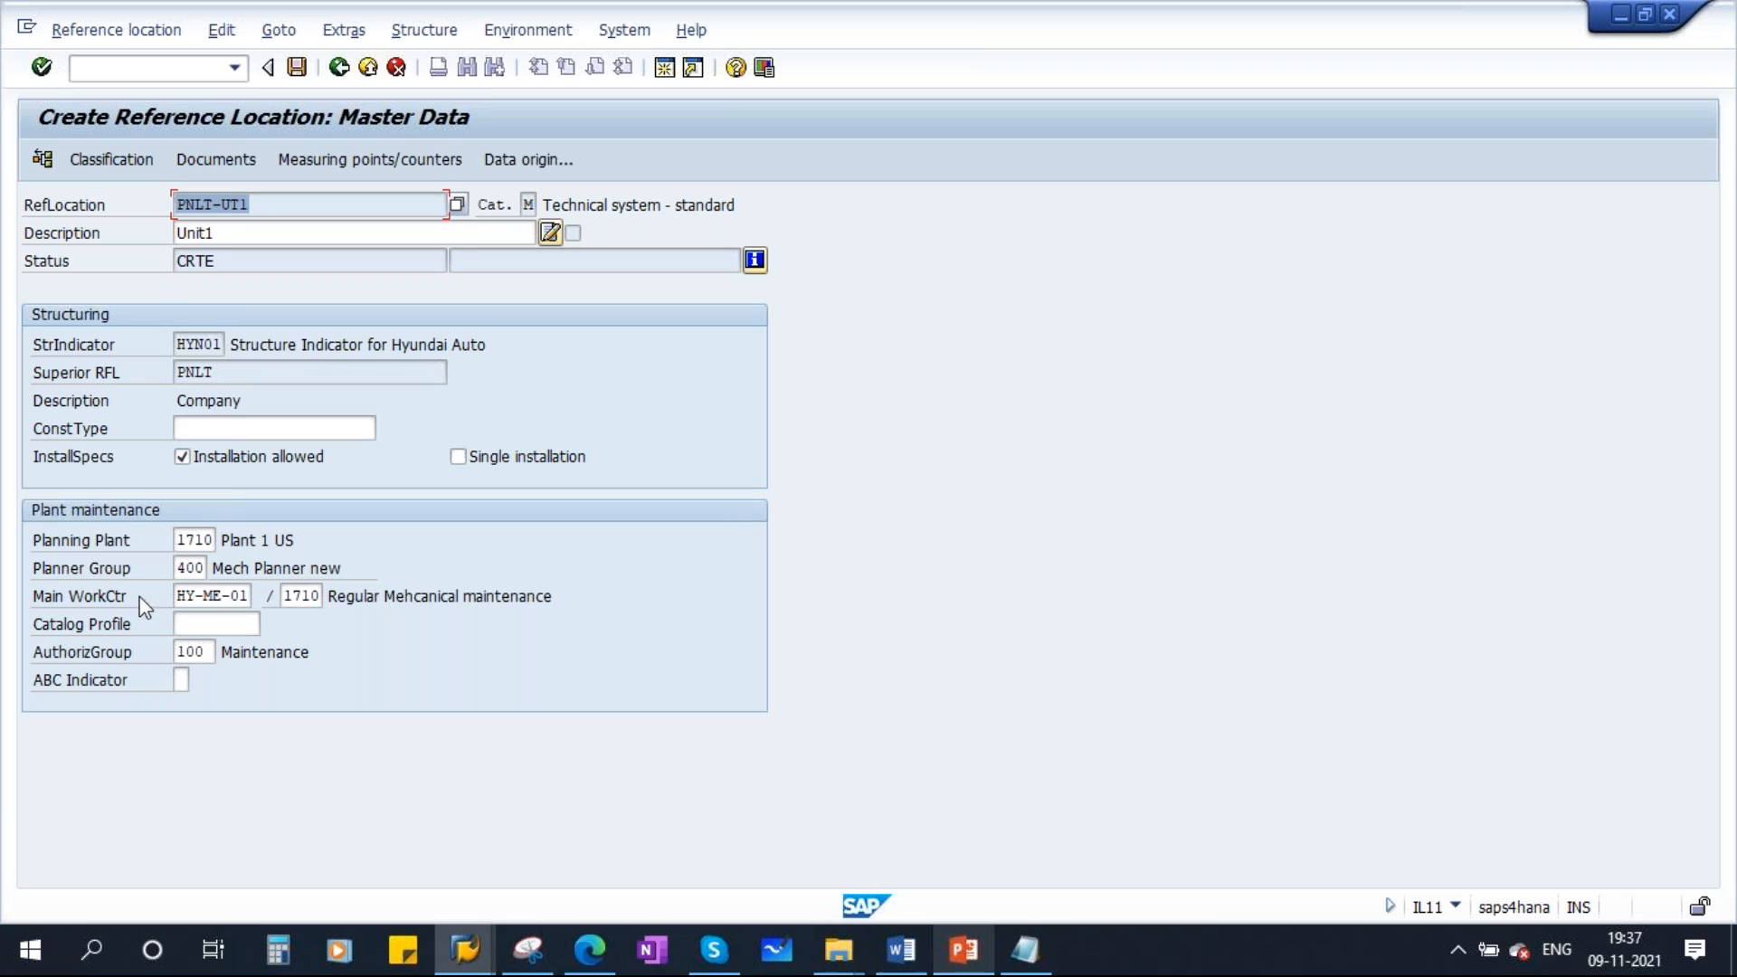
drag(214, 206, 168, 207)
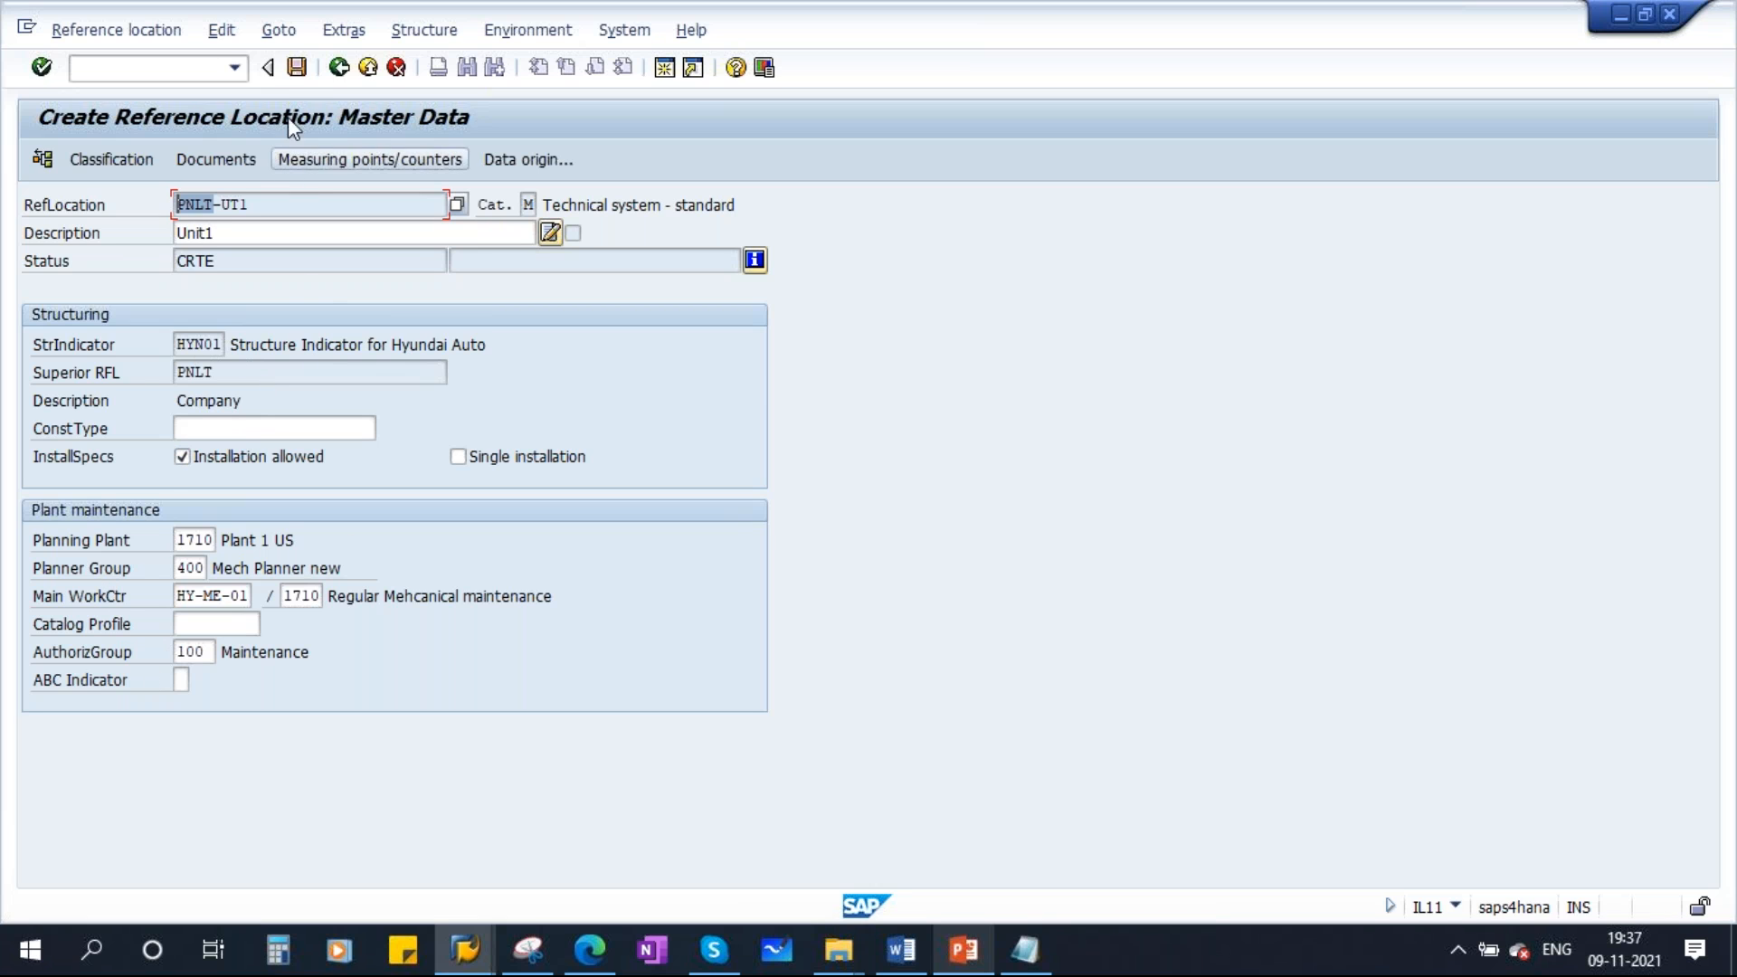
click(297, 69)
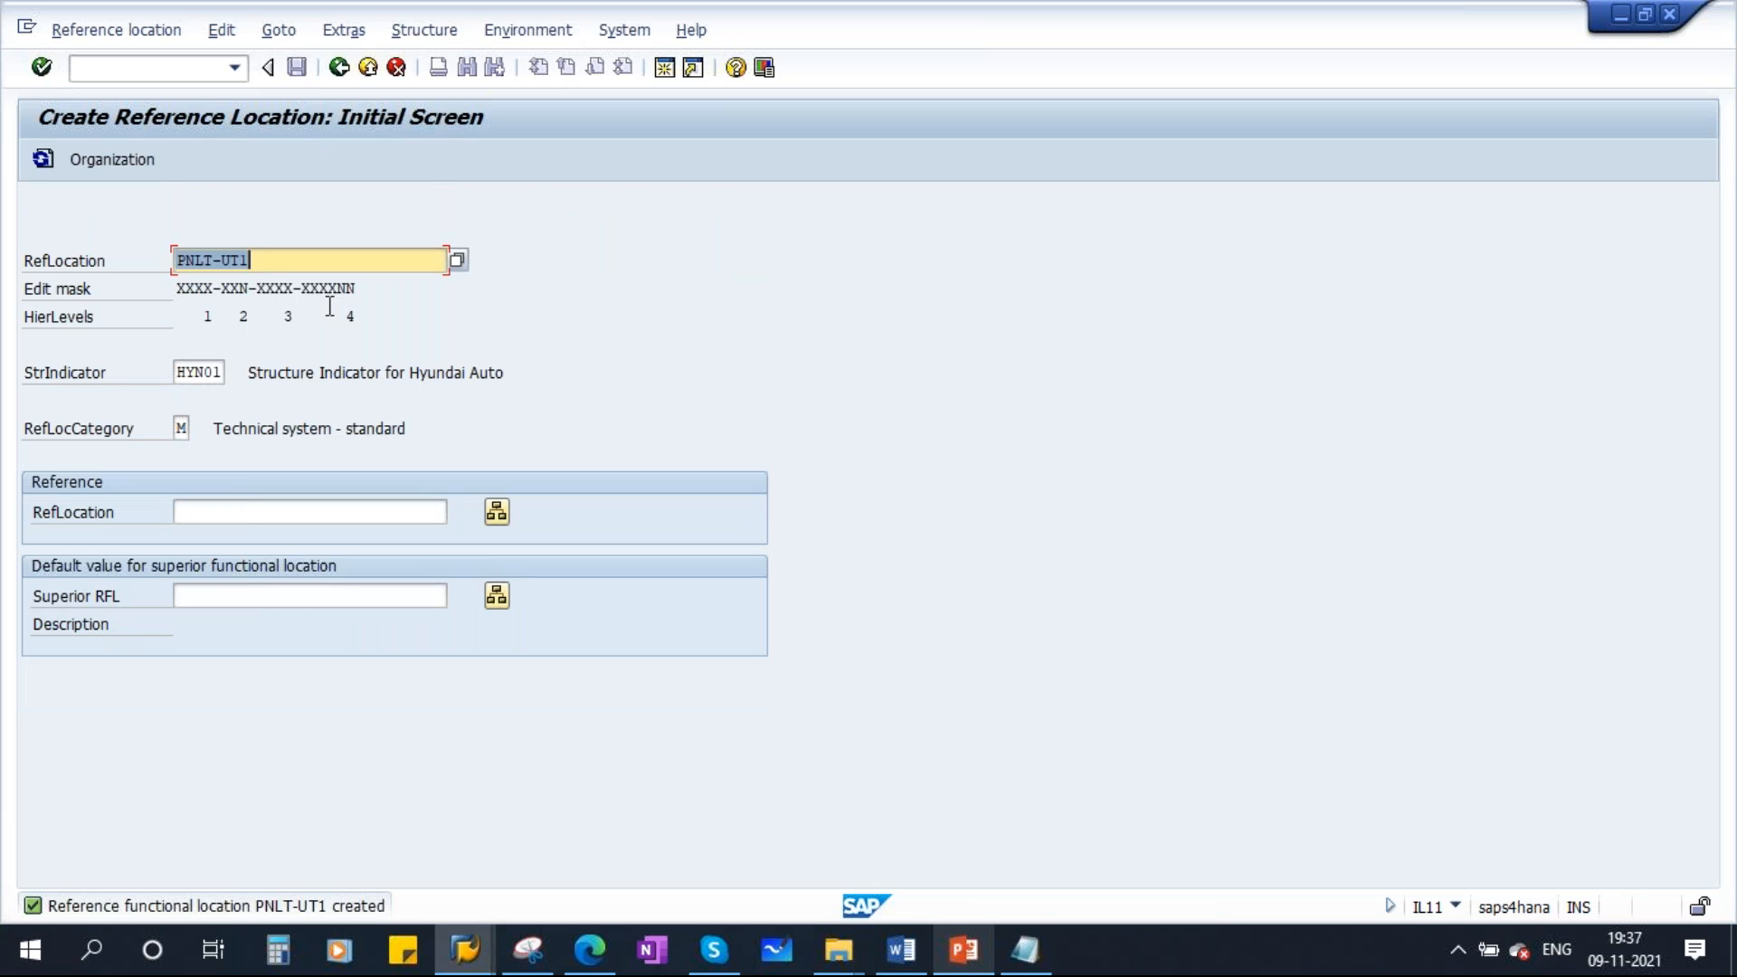
Start the third-level reference location PNLT-UT1-PROD
click(283, 271)
text(-prod)
key(BackSpace)
key(BackSpace)
key(BackSpace)
key(BackSpace)
key(Caps_Lock)
text(PROD)
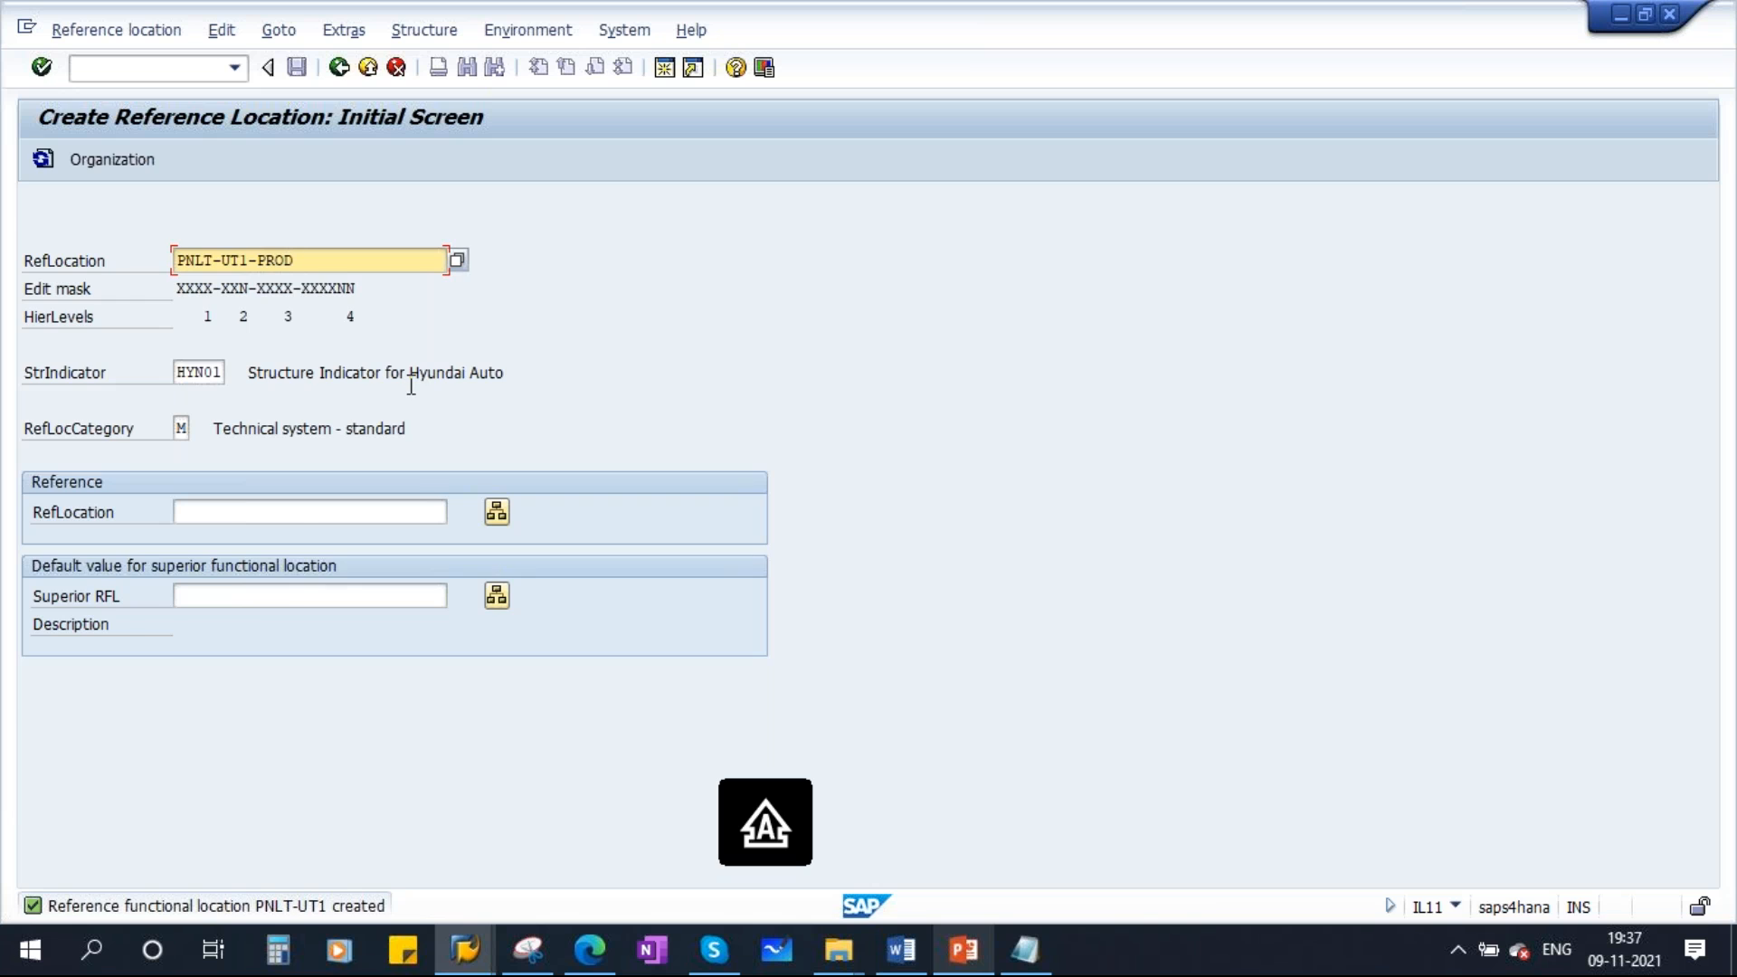
key(Return)
Describe reference location PNLT-UT1-PROD as Department of Production and save it
text(DE)
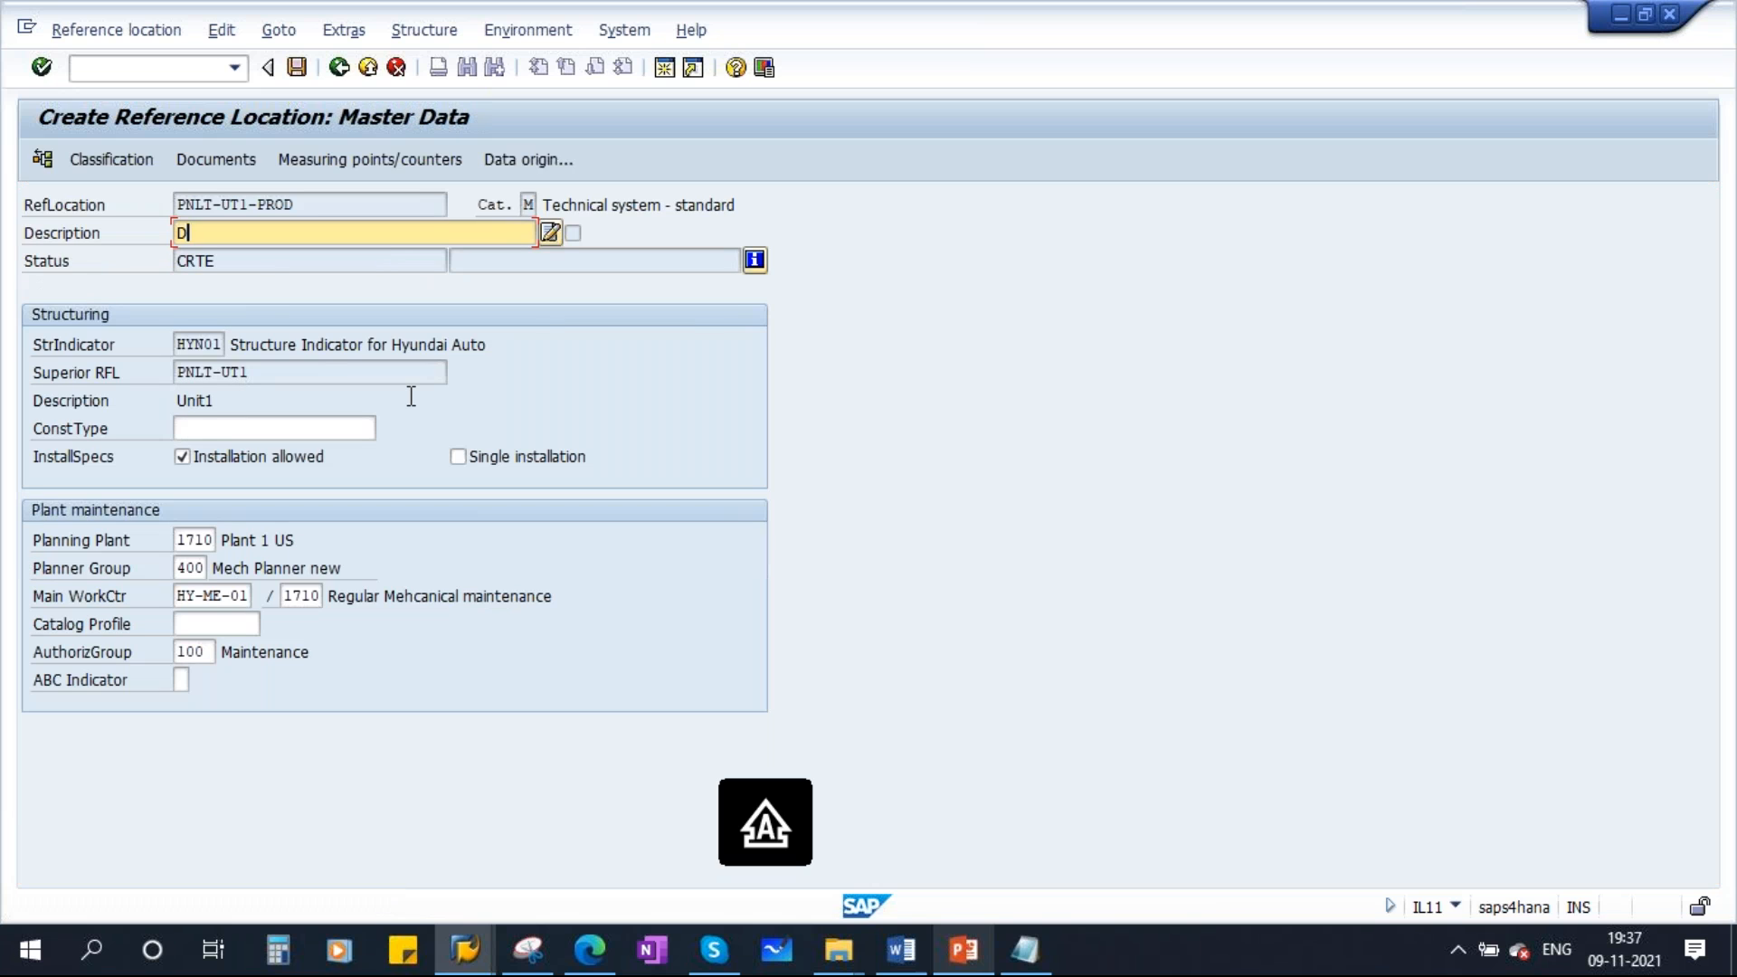
key(Caps_Lock)
text(epartment of Production)
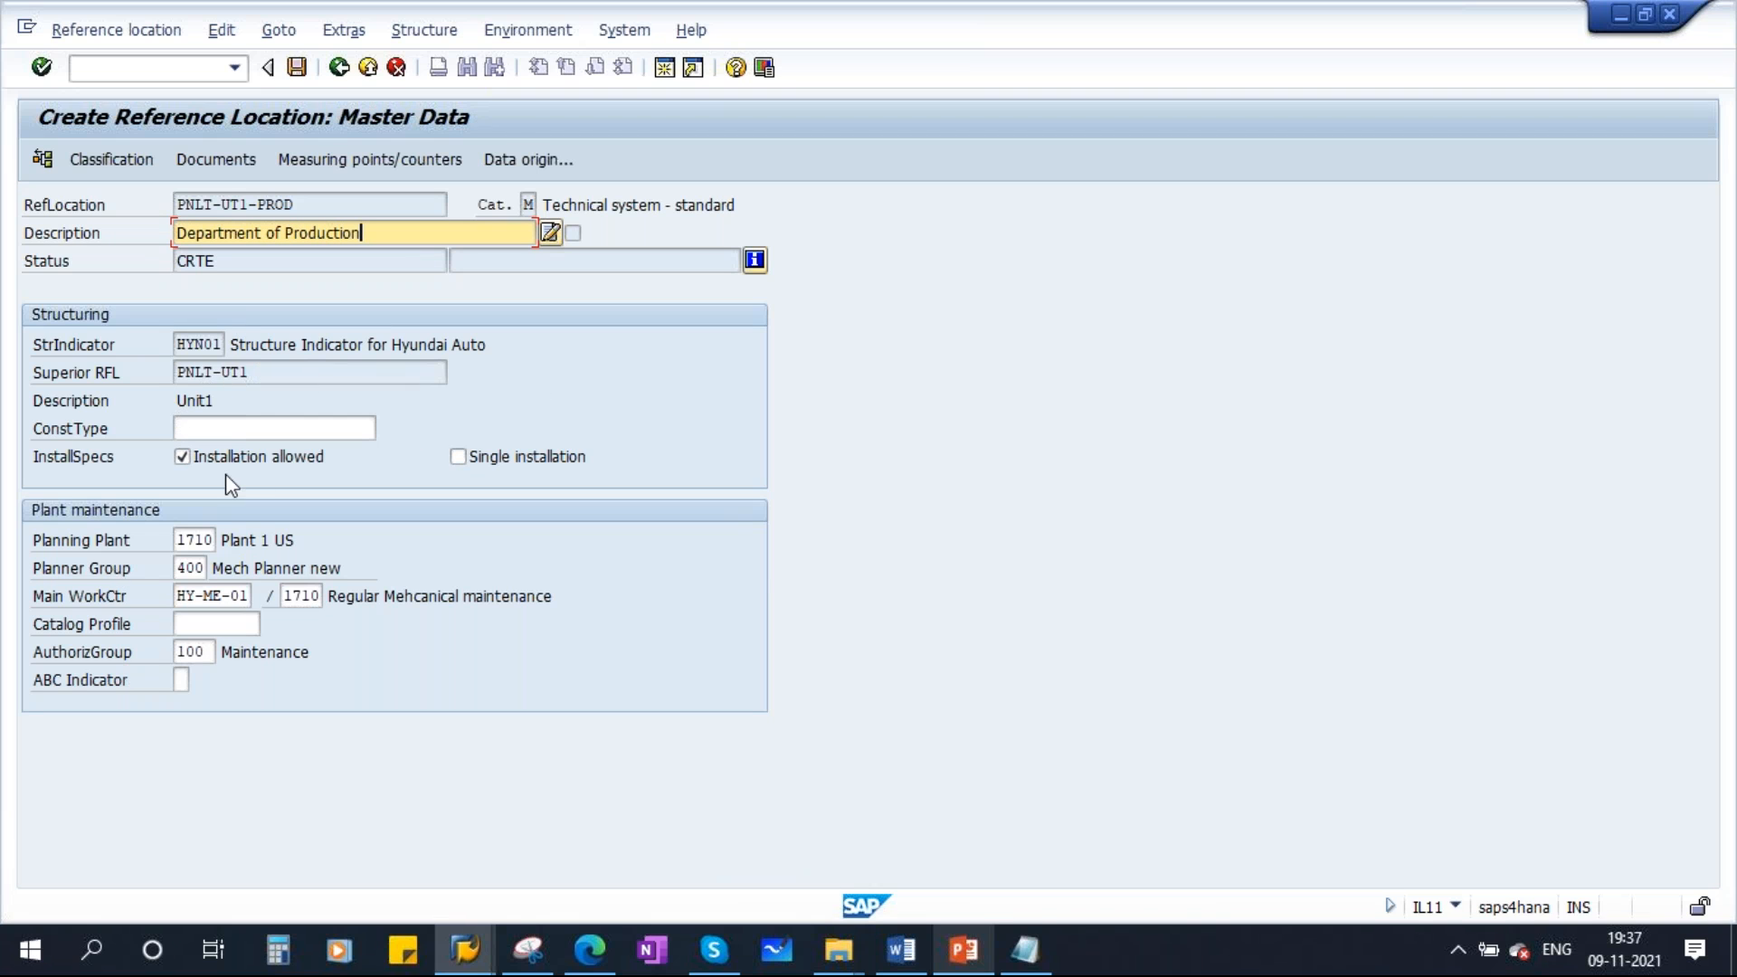
drag(245, 371, 177, 372)
click(297, 69)
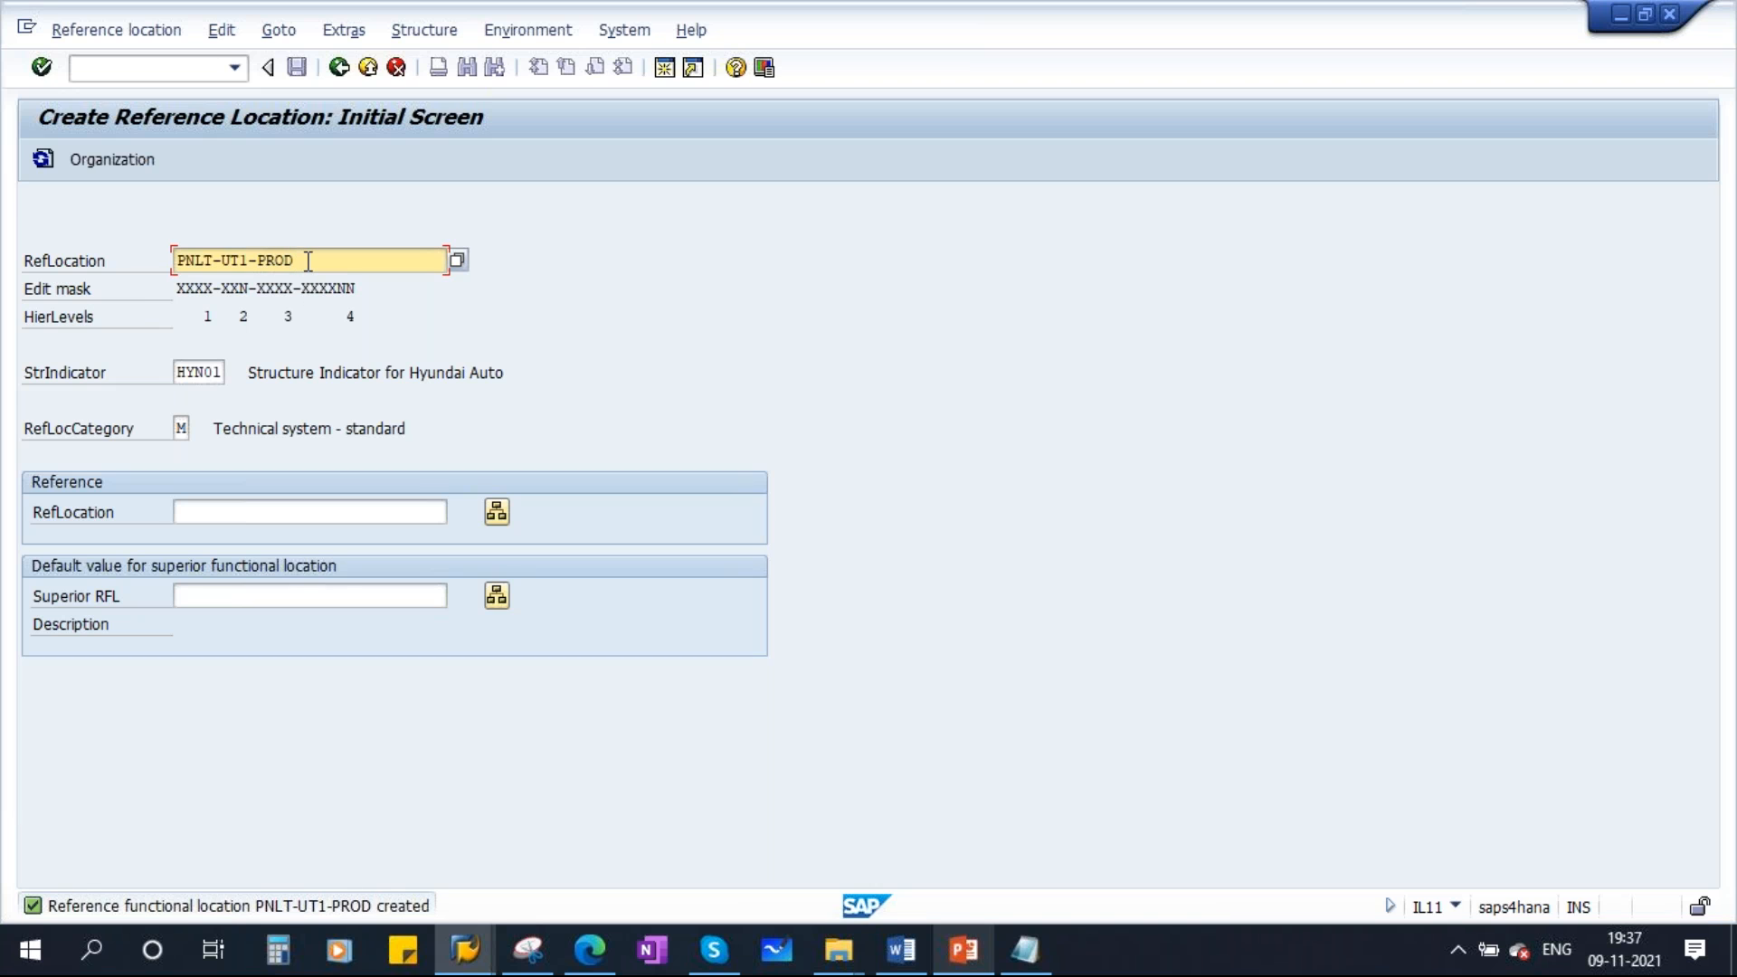
Start the fourth-level reference location PNLT-UT1-PROD-MACH01 under the production department
text(mach)
key(BackSpace)
key(BackSpace)
key(BackSpace)
key(BackSpace)
key(Caps_Lock)
text(MACH01)
key(Return)
Describe reference location PNLT-UT1-PROD-MACH01 as Machine No1 and save it
key(Caps_Lock)
text(Ma)
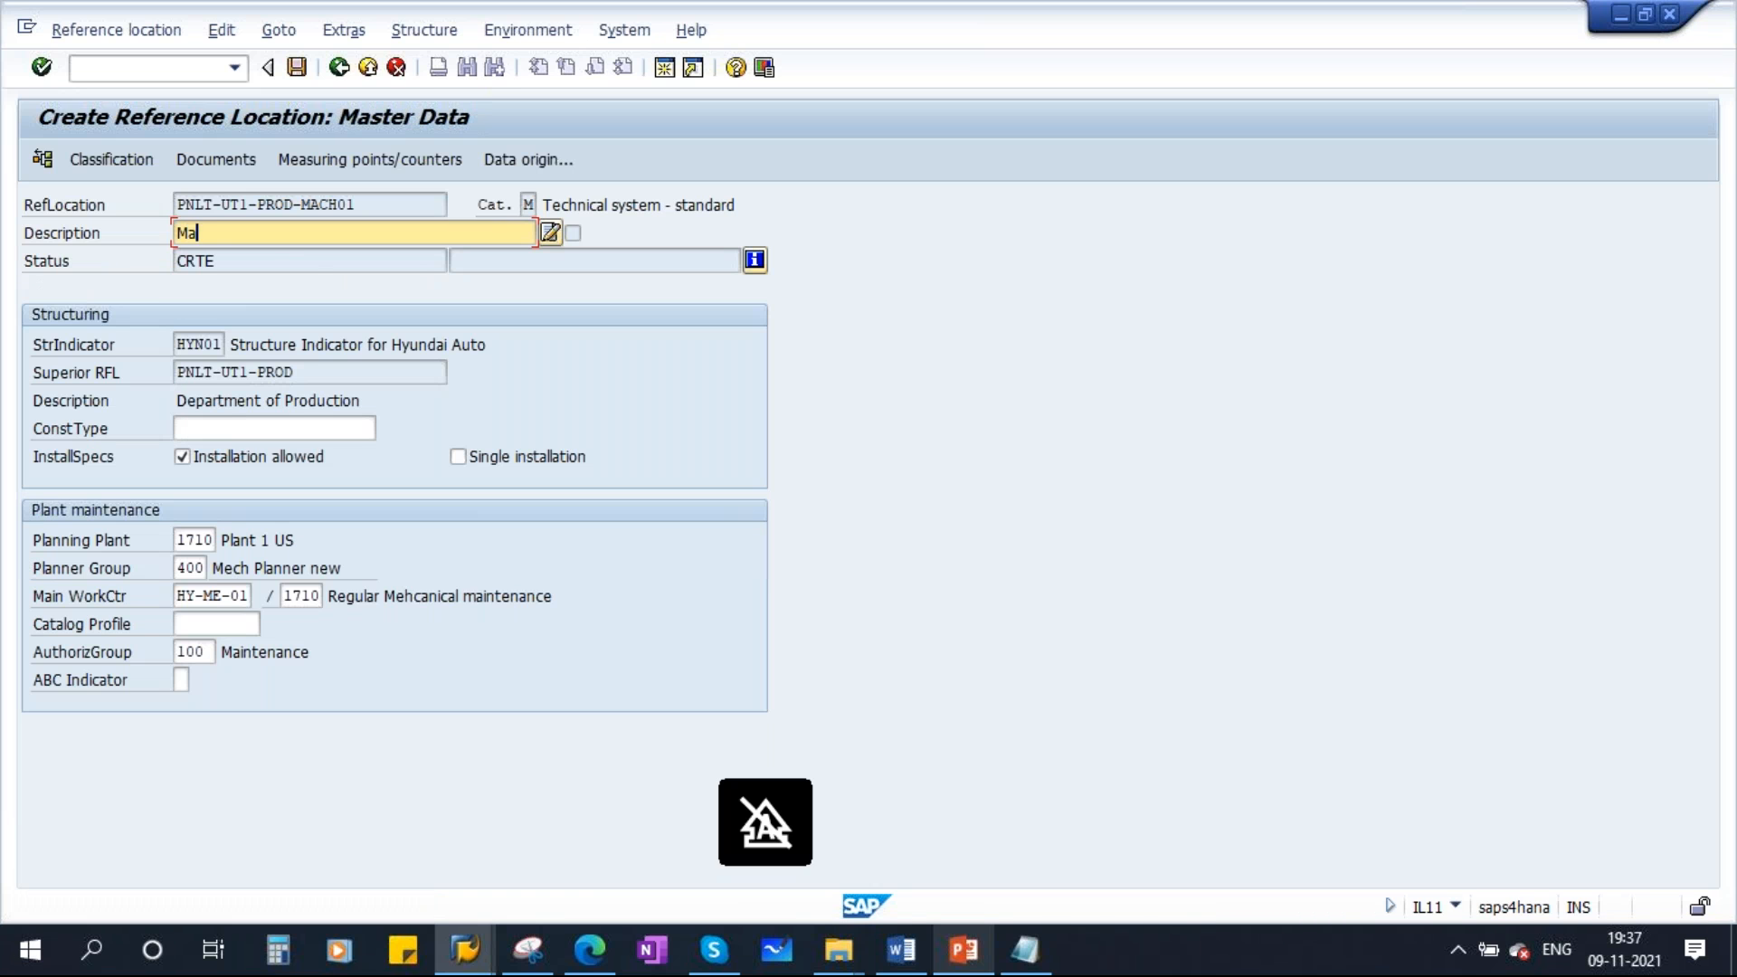
text(chine no1)
key(BackSpace)
key(BackSpace)
key(BackSpace)
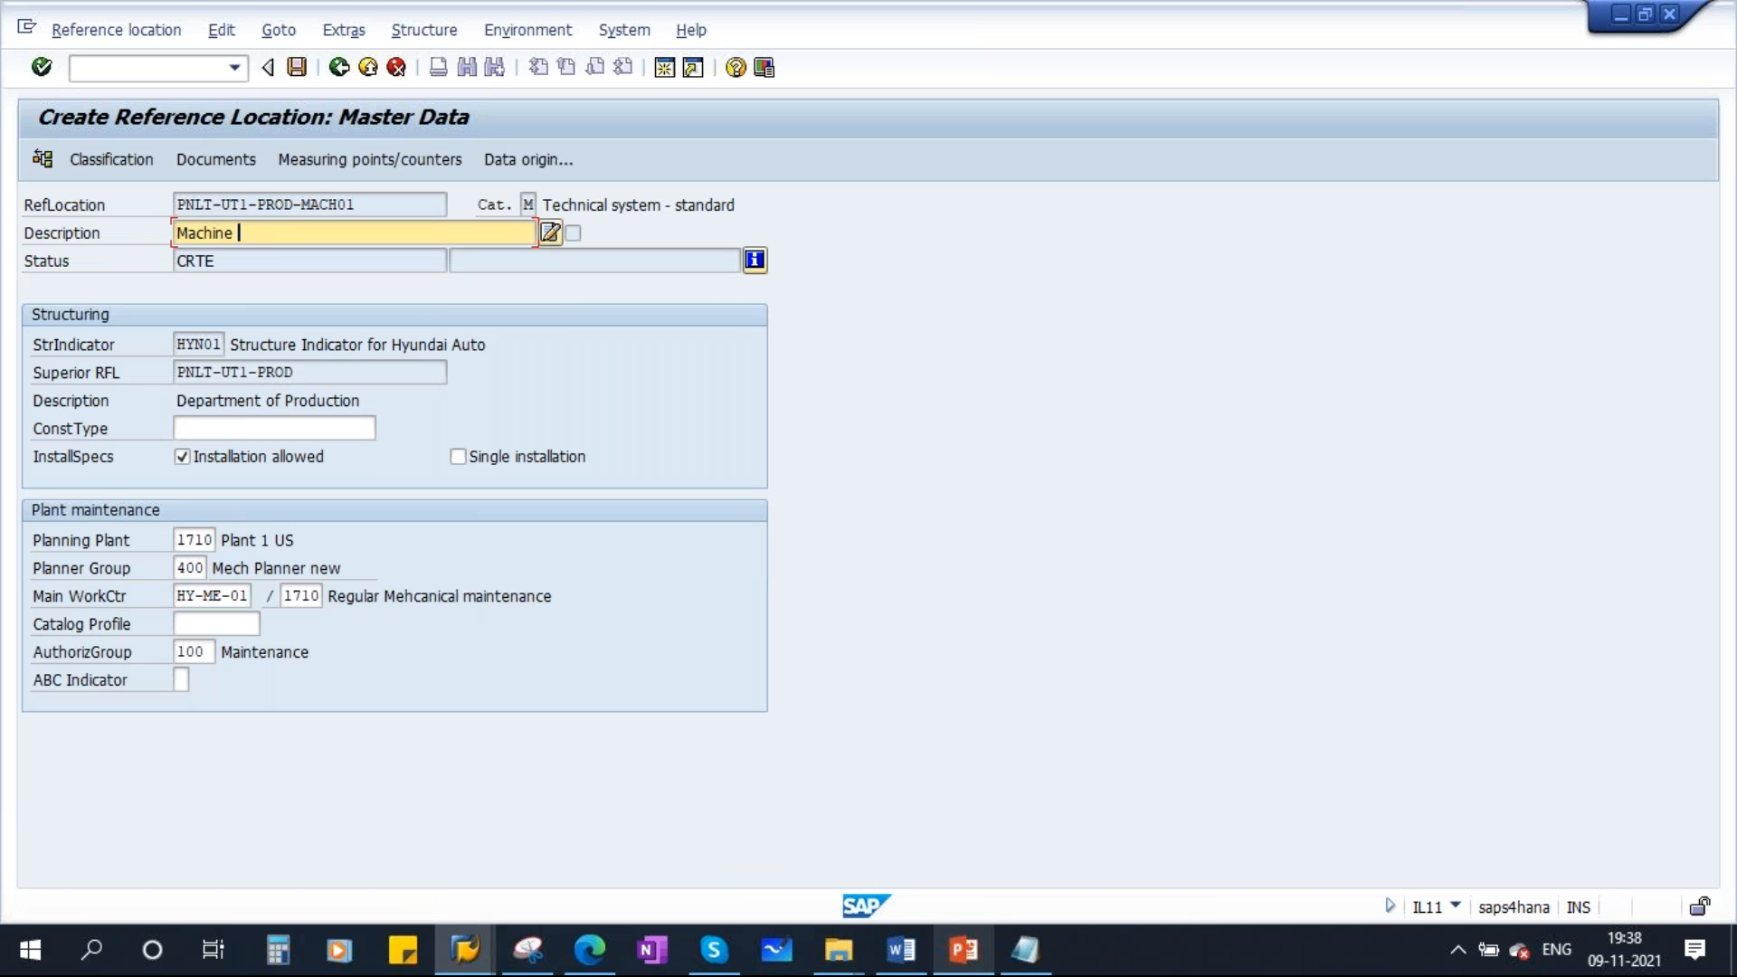
key(Caps_Lock)
text(N)
key(Caps_Lock)
text(o1)
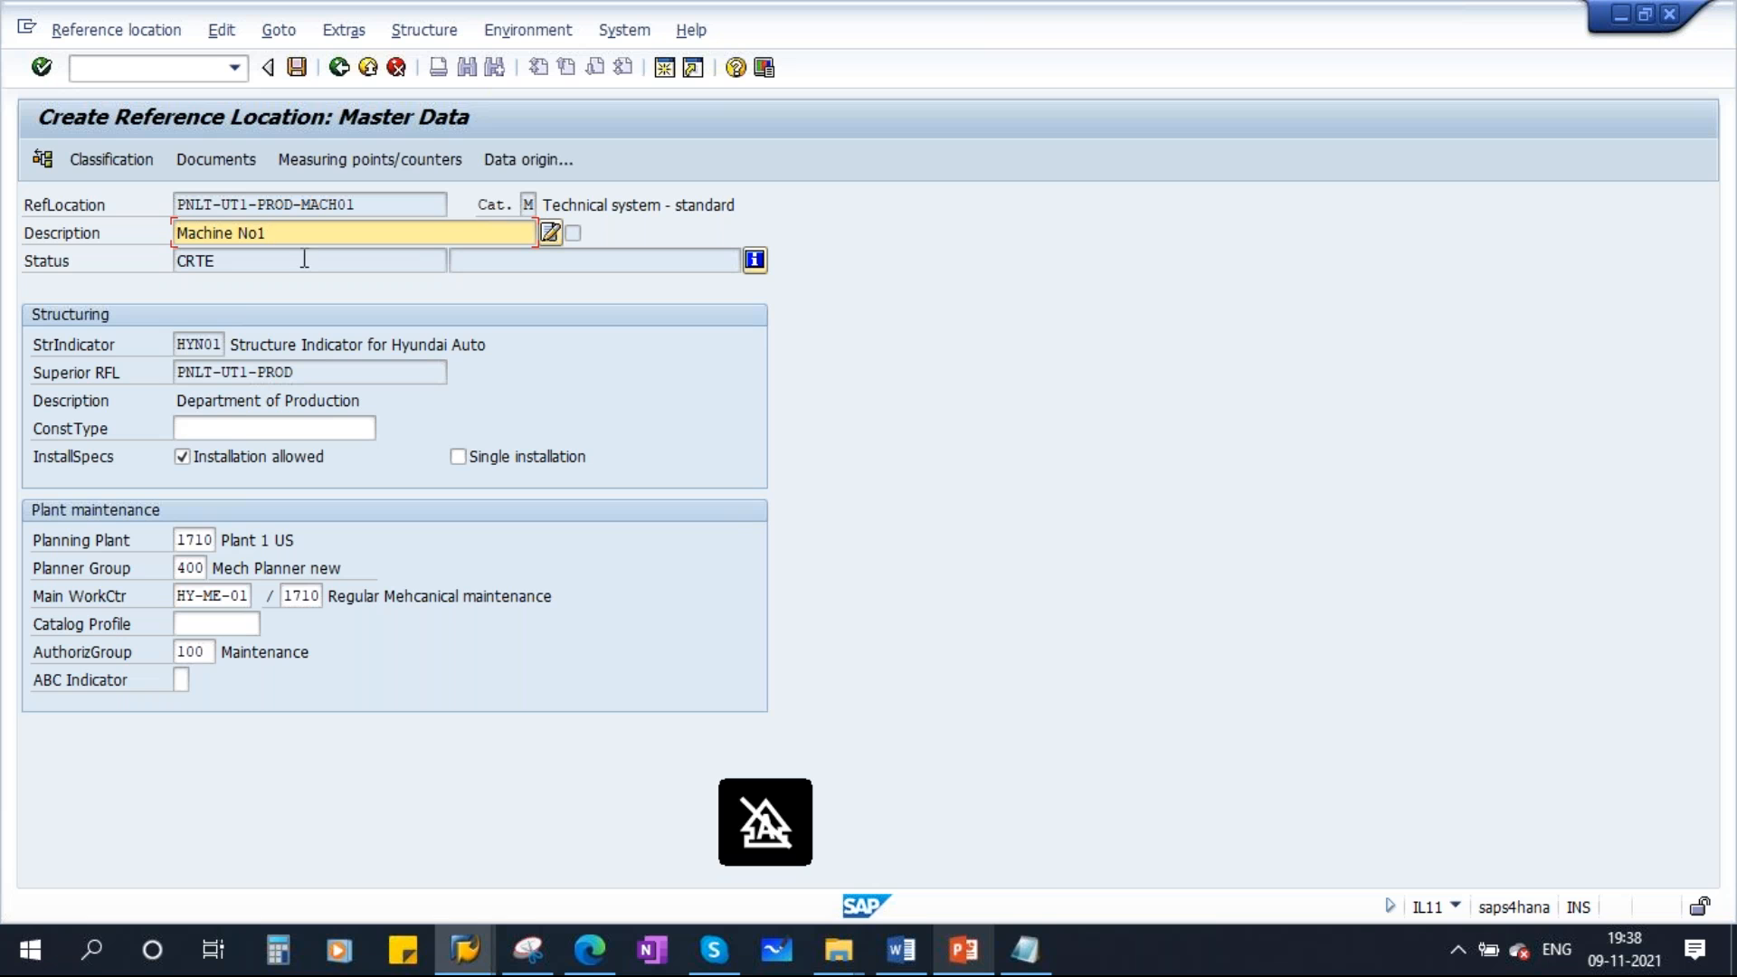
click(297, 67)
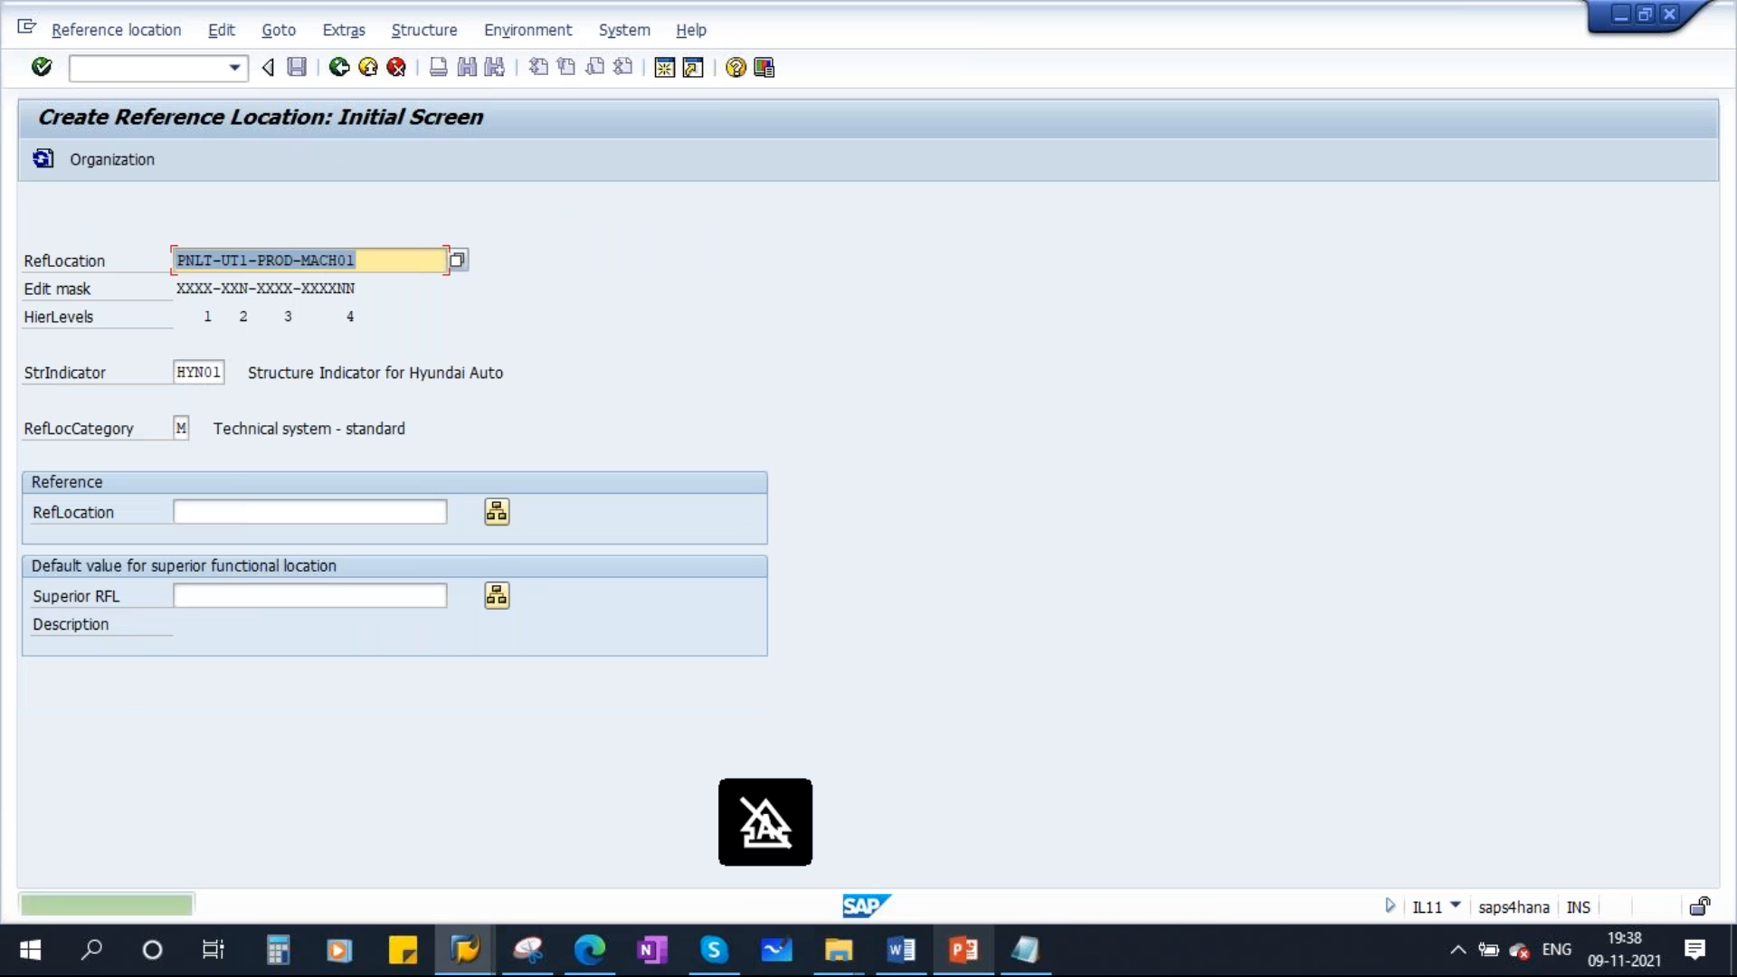
Create reference location PNLT-UT1-PROD-MACH02 with the description MACHINE NO2 and save it
click(370, 264)
key(BackSpace)
text(2)
key(Return)
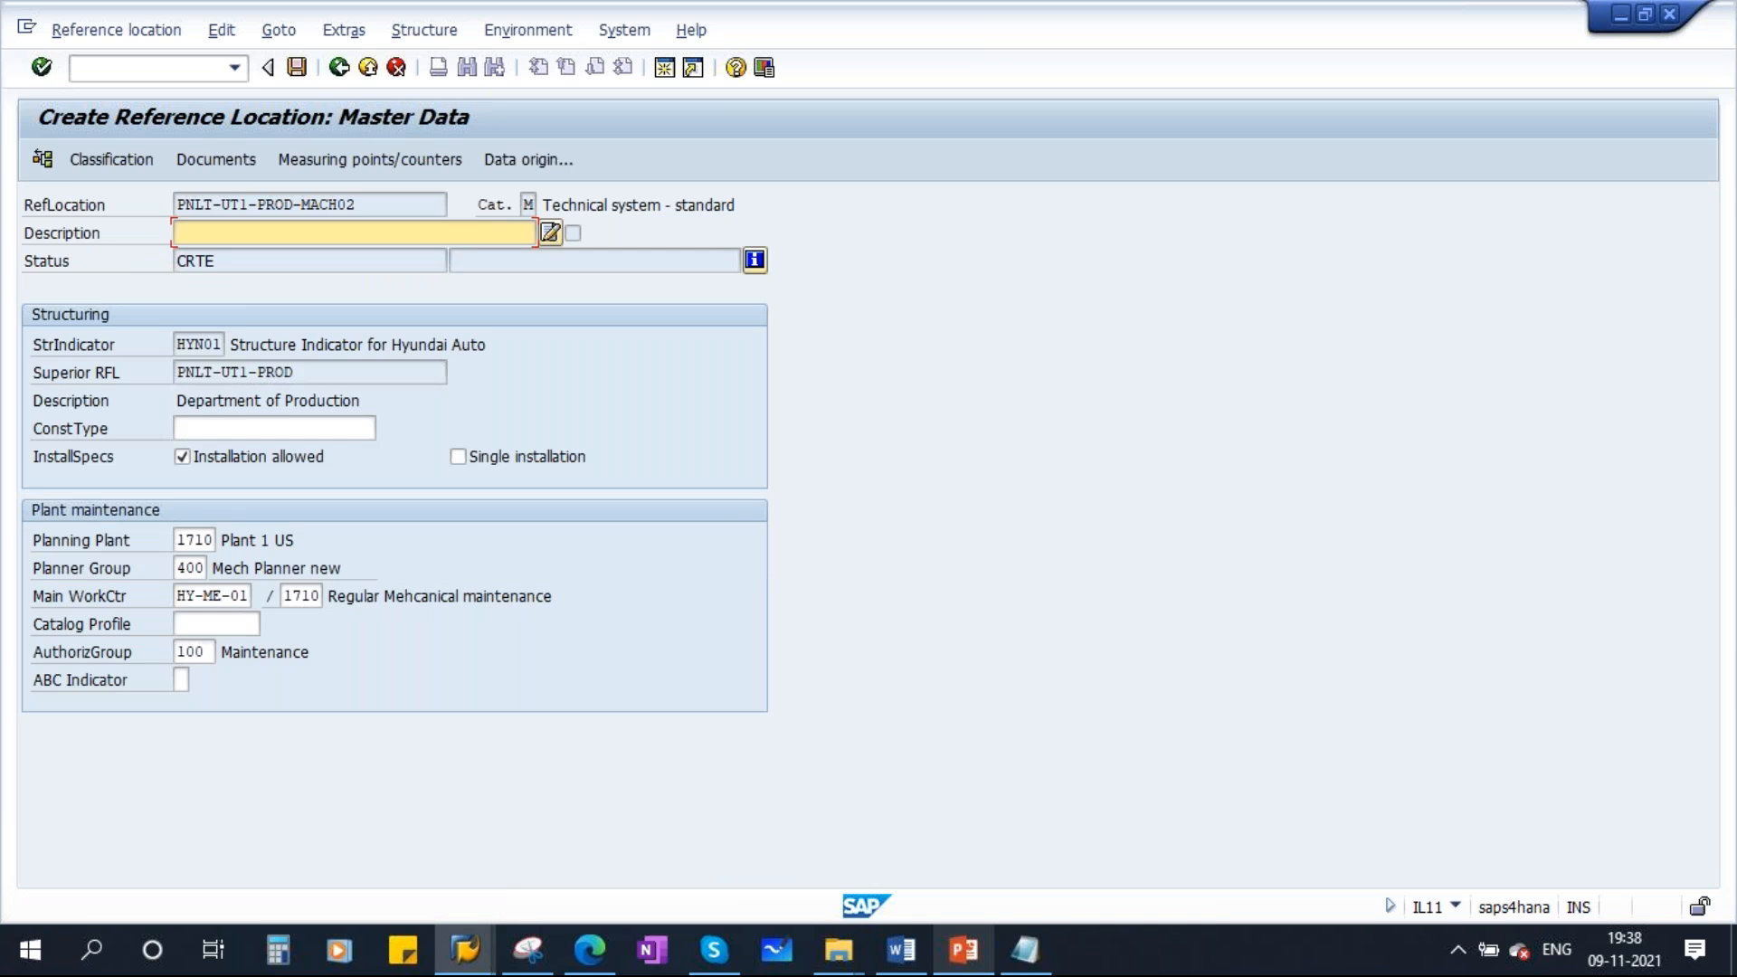
text(m)
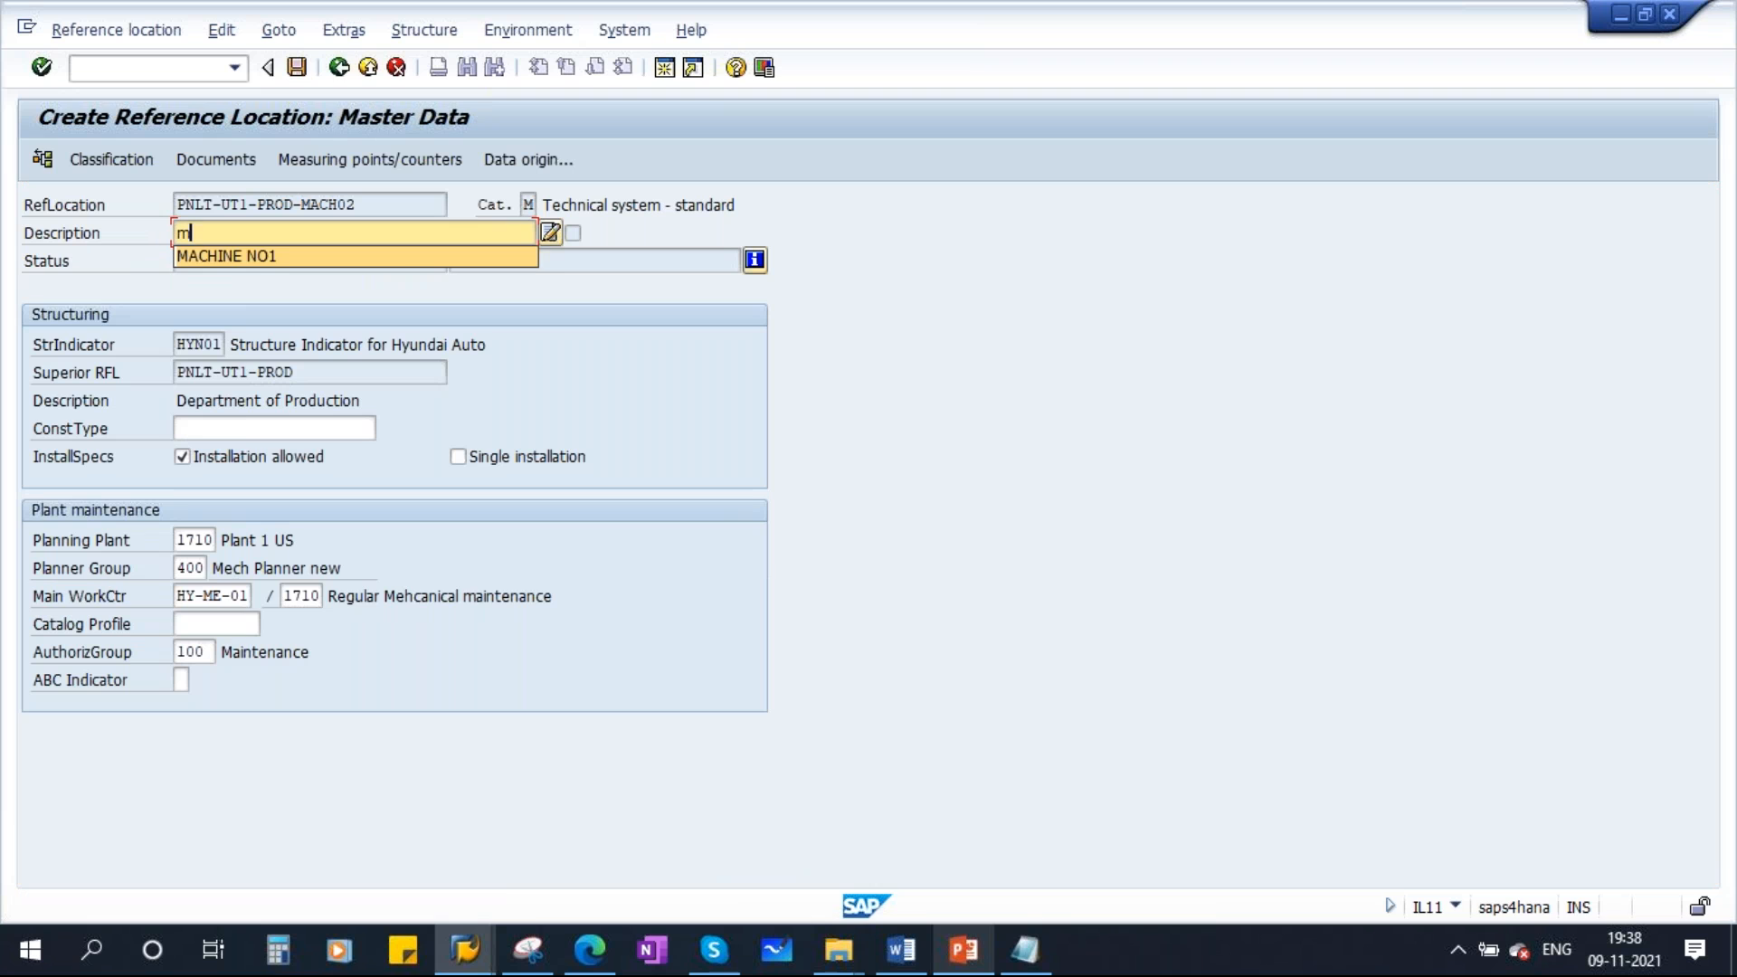
click(276, 257)
text(2)
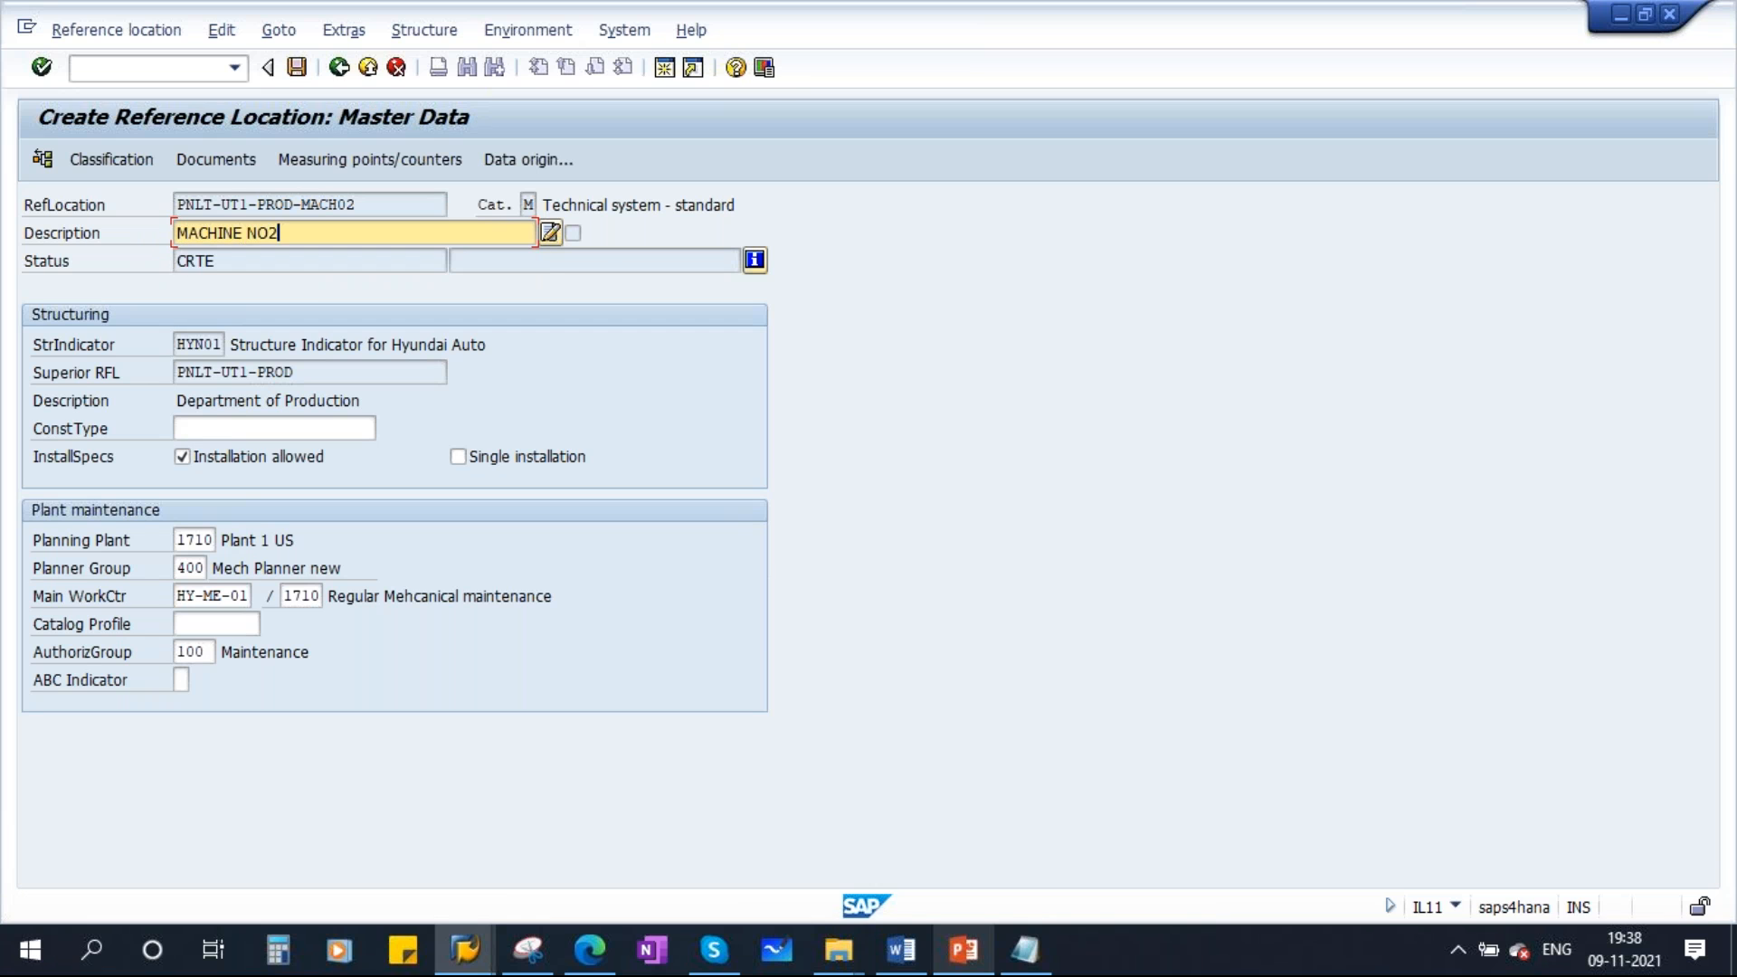
click(296, 67)
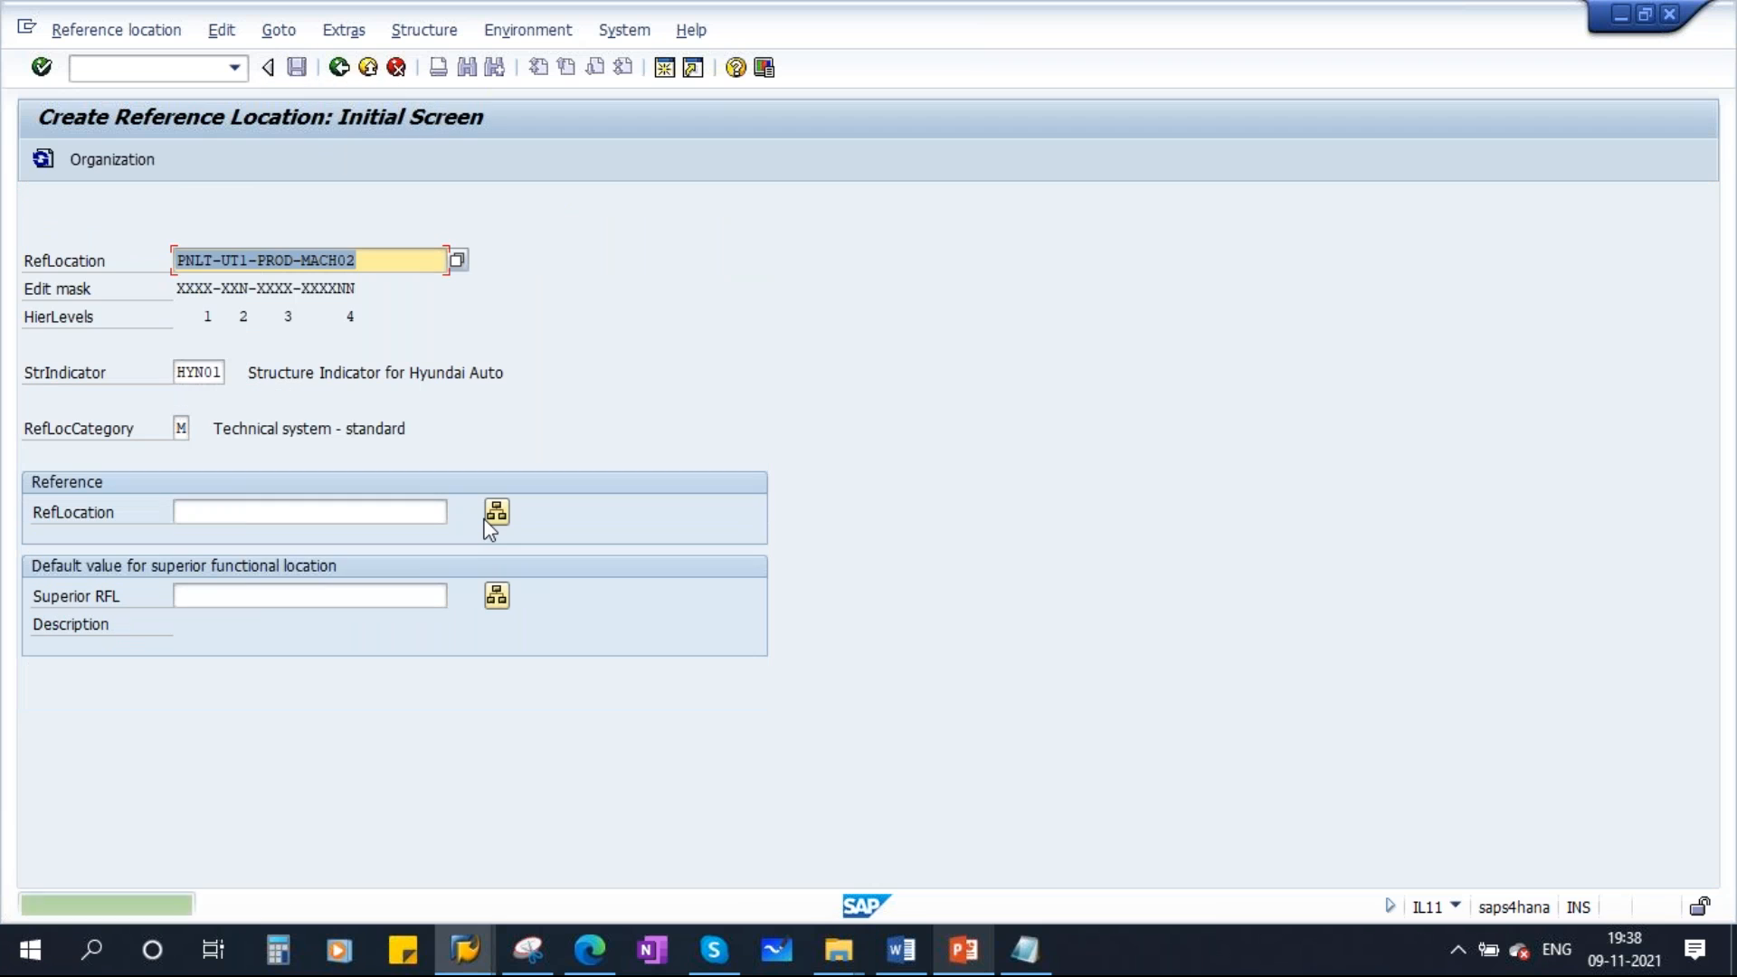
Start the third-level reference location PNLT-UT1-QTLY
click(362, 260)
key(BackSpace)
key(BackSpace)
key(BackSpace)
key(BackSpace)
key(BackSpace)
key(BackSpace)
key(BackSpace)
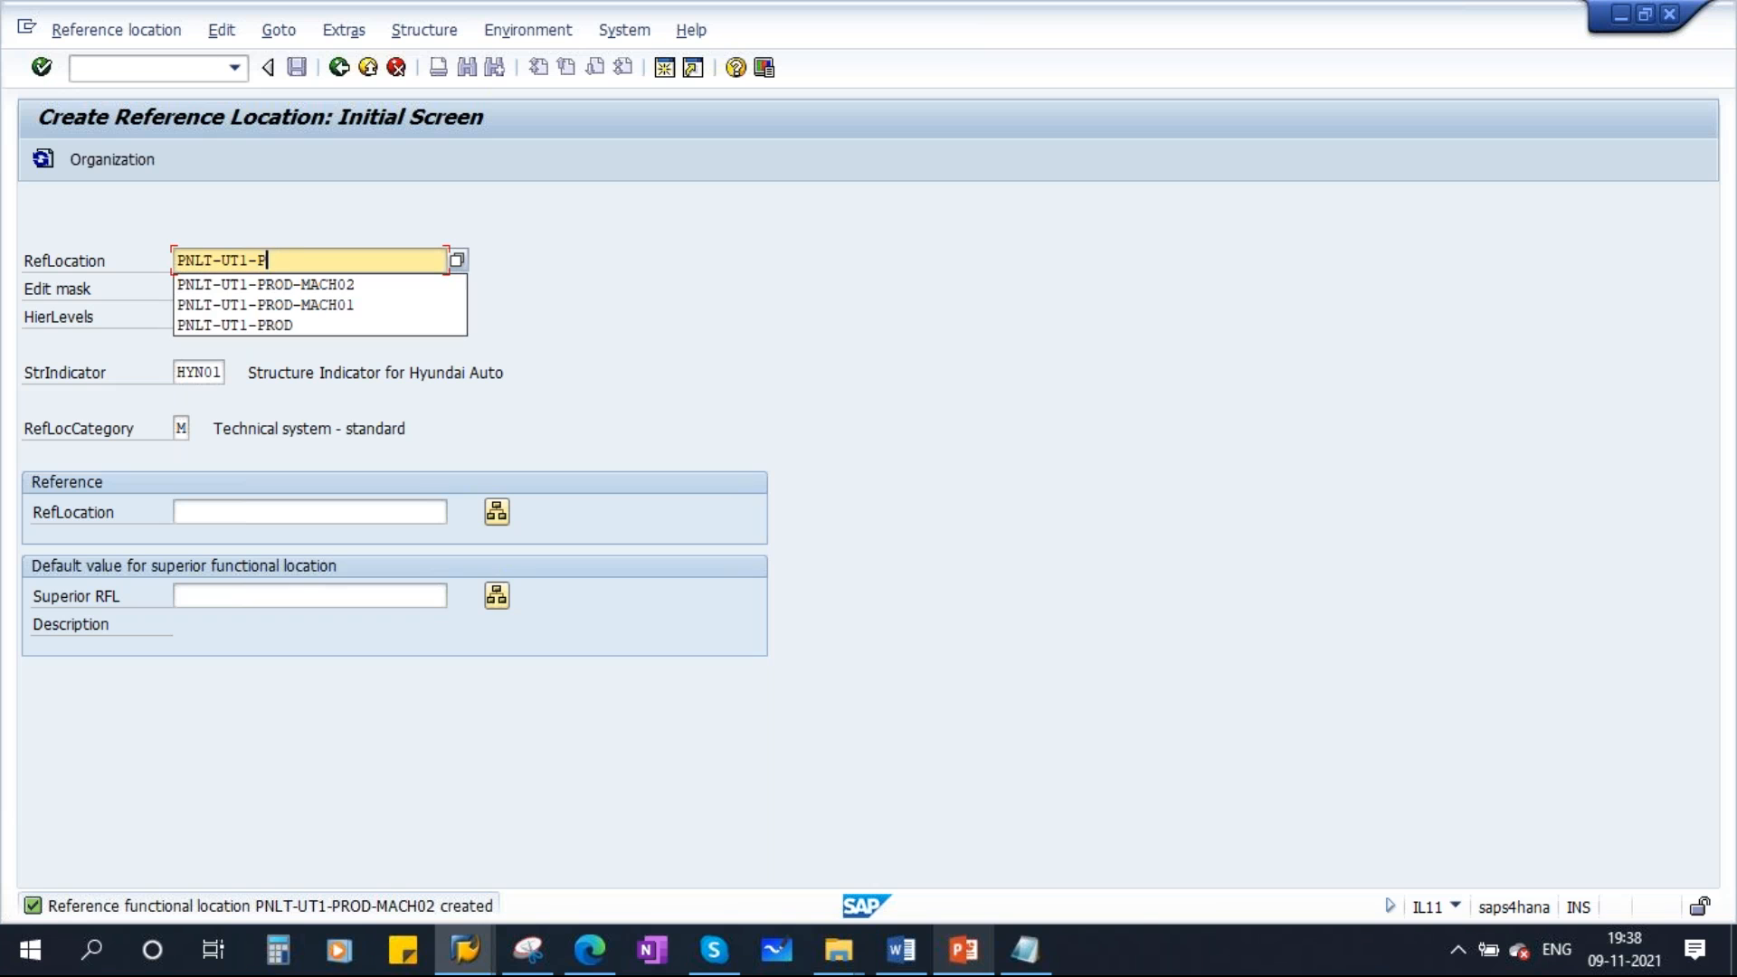
text(QTLY)
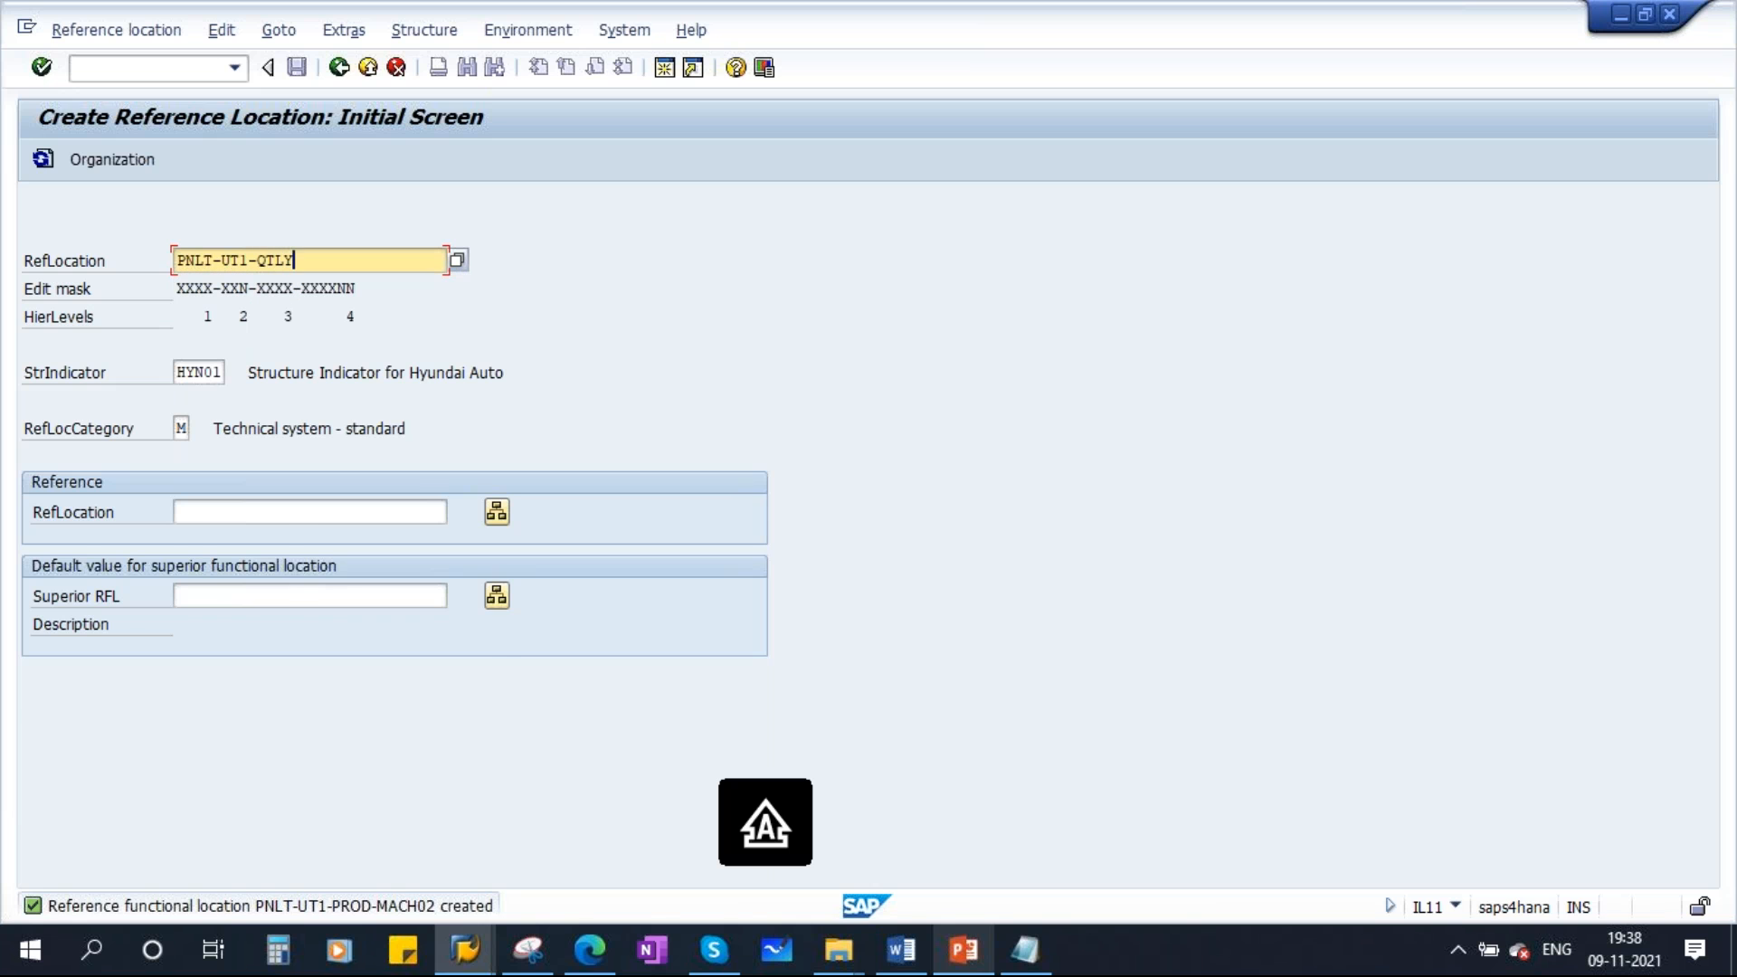
key(Return)
Describe reference location PNLT-UT1-QTLY as Department of Quality and save it
text(DE)
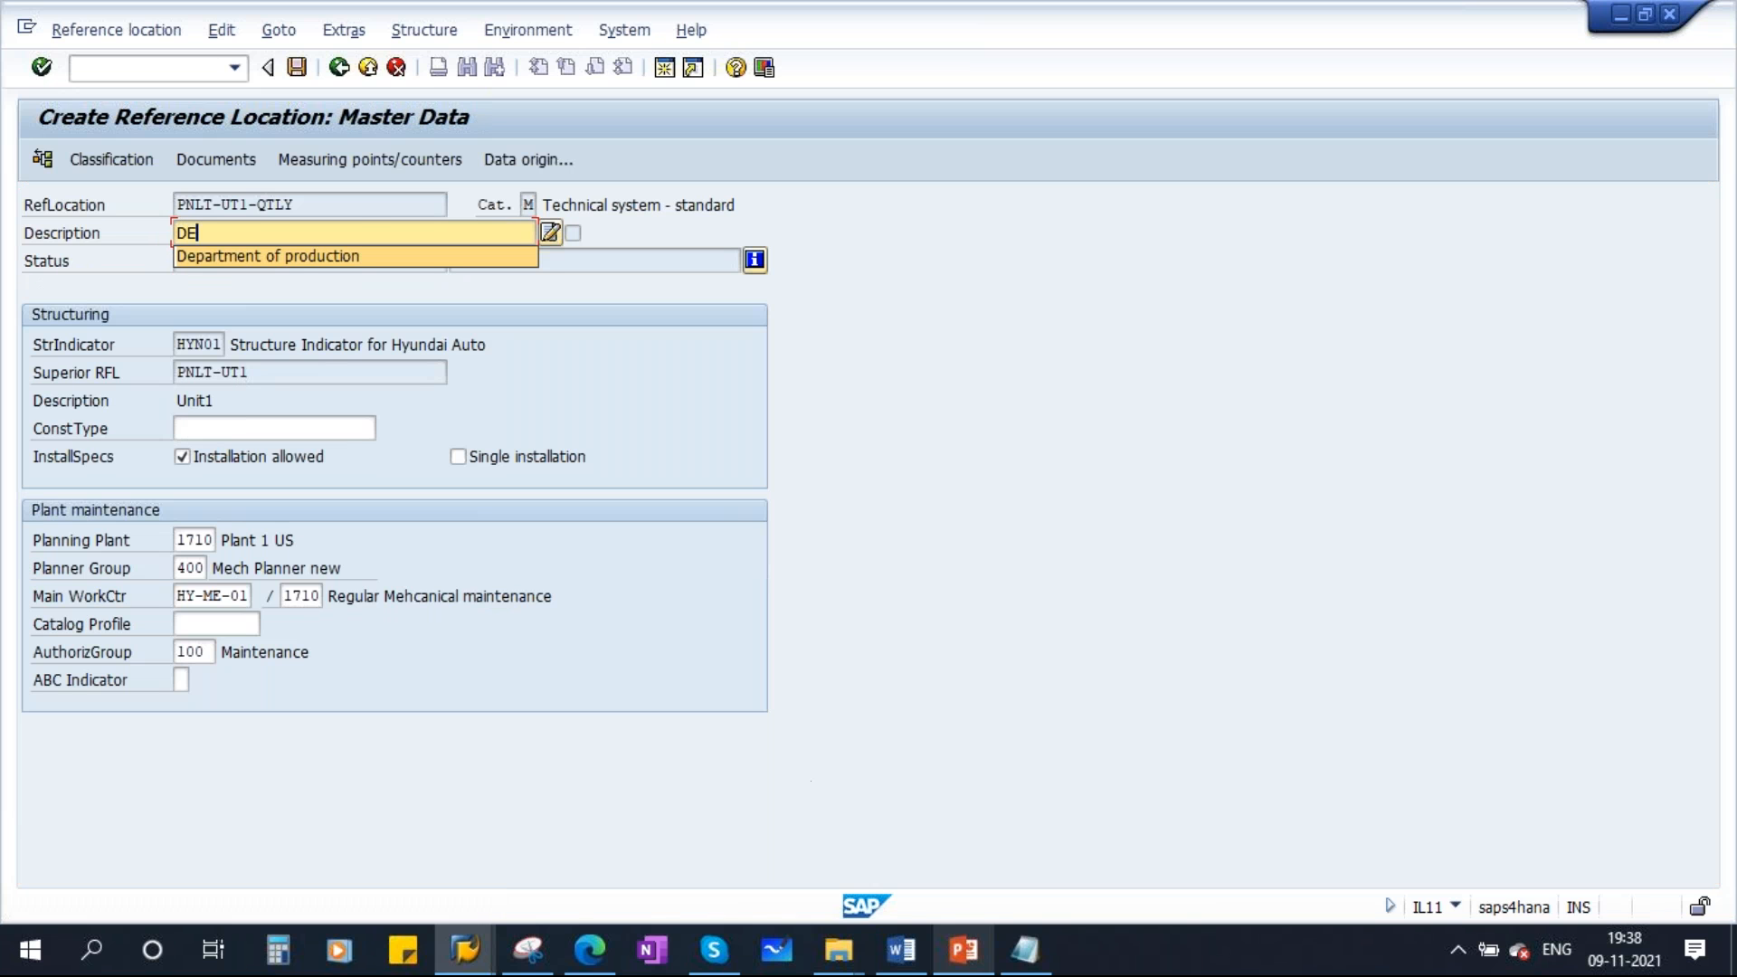
click(361, 257)
key(BackSpace)
key(BackSpace)
key(BackSpace)
key(BackSpace)
key(BackSpace)
key(BackSpace)
key(BackSpace)
key(BackSpace)
key(BackSpace)
key(BackSpace)
key(Caps_Lock)
text(Qua)
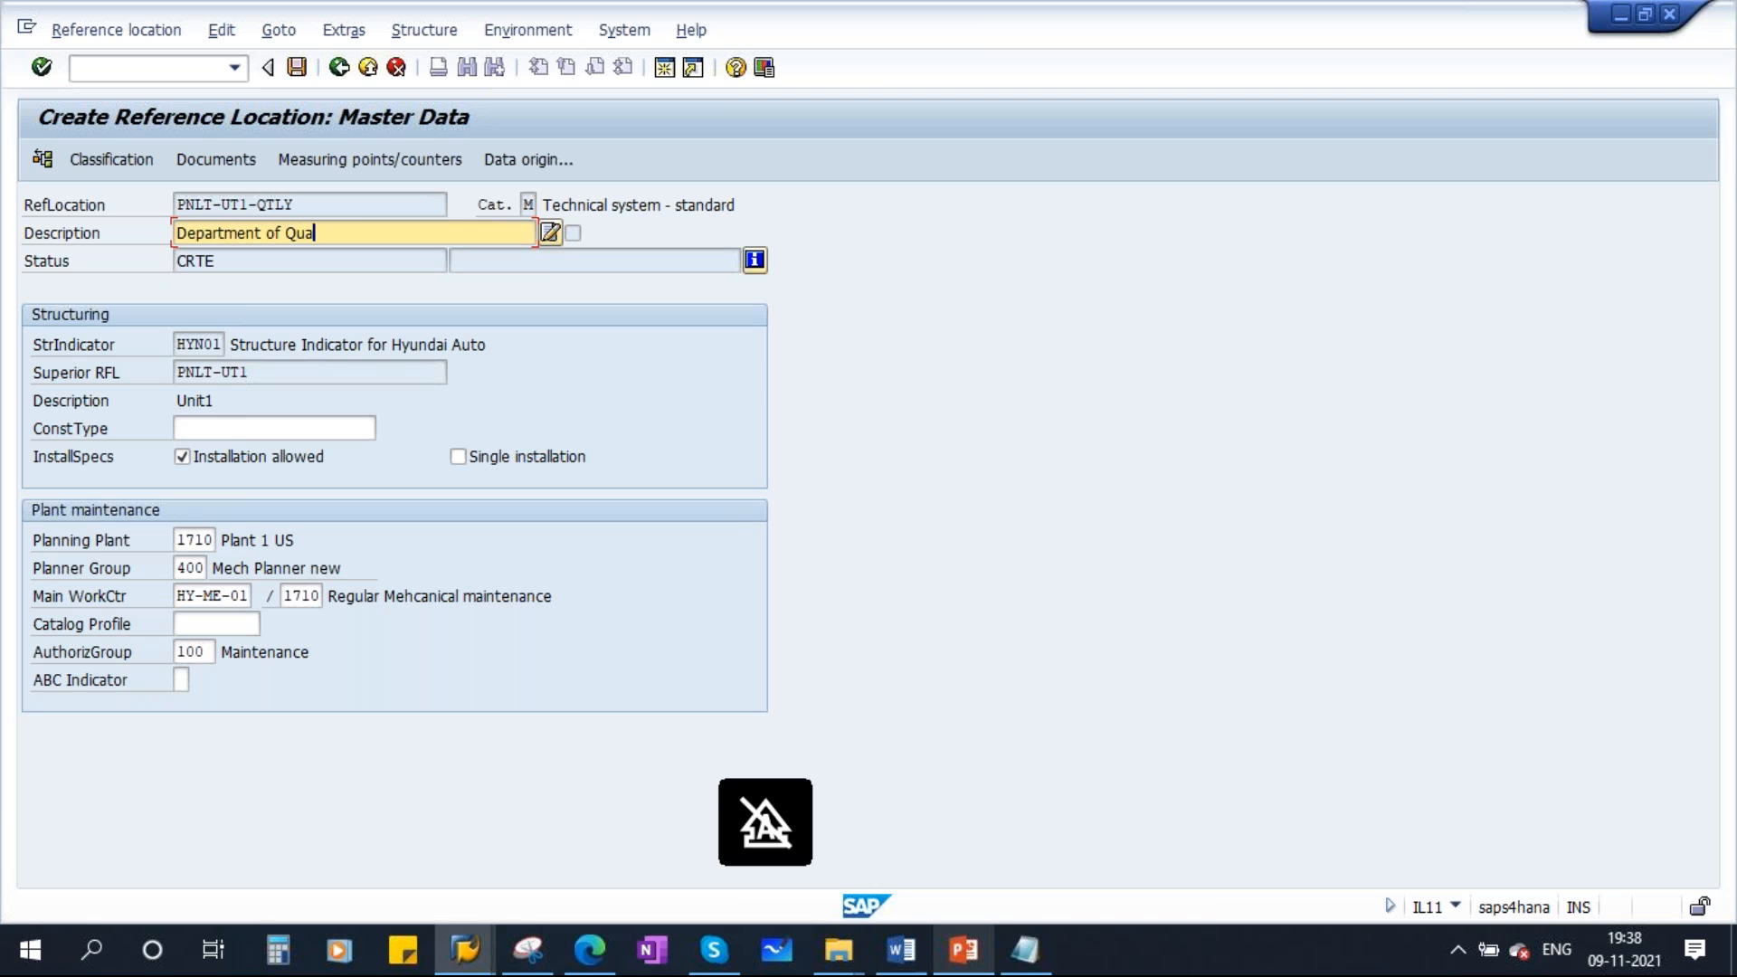
text(lity)
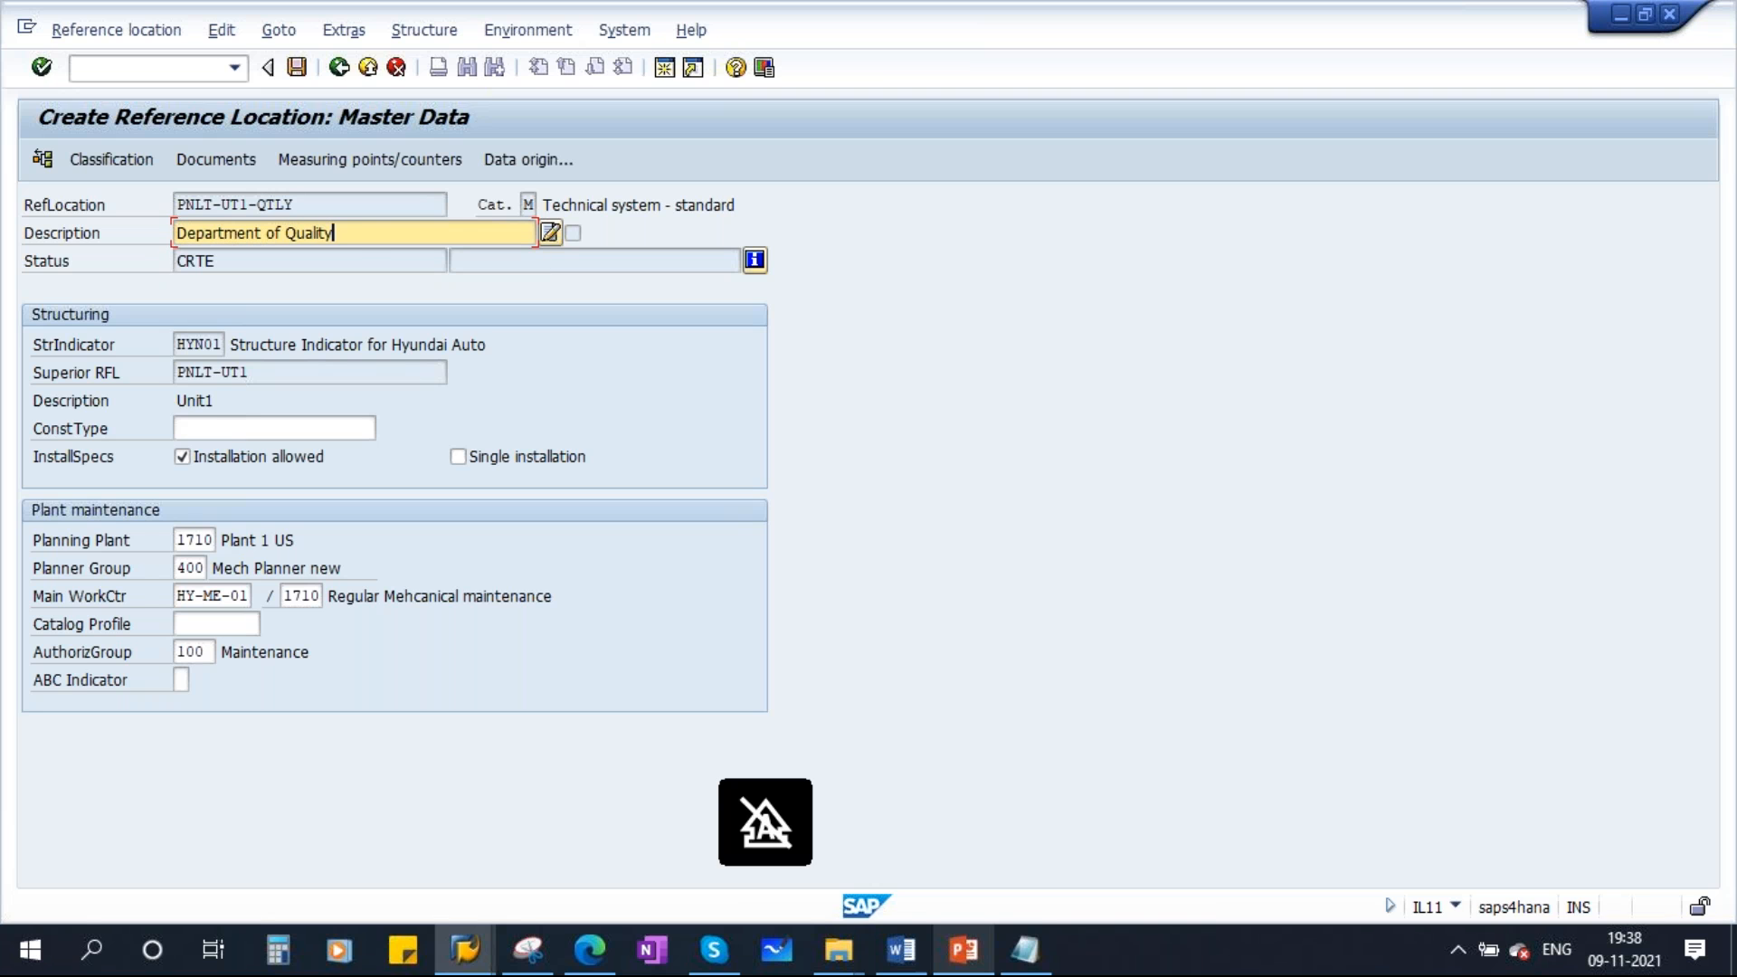
click(296, 67)
Start the fourth-level reference location PNLT-UT1-QTLY-TSTG01 under the quality department
click(331, 267)
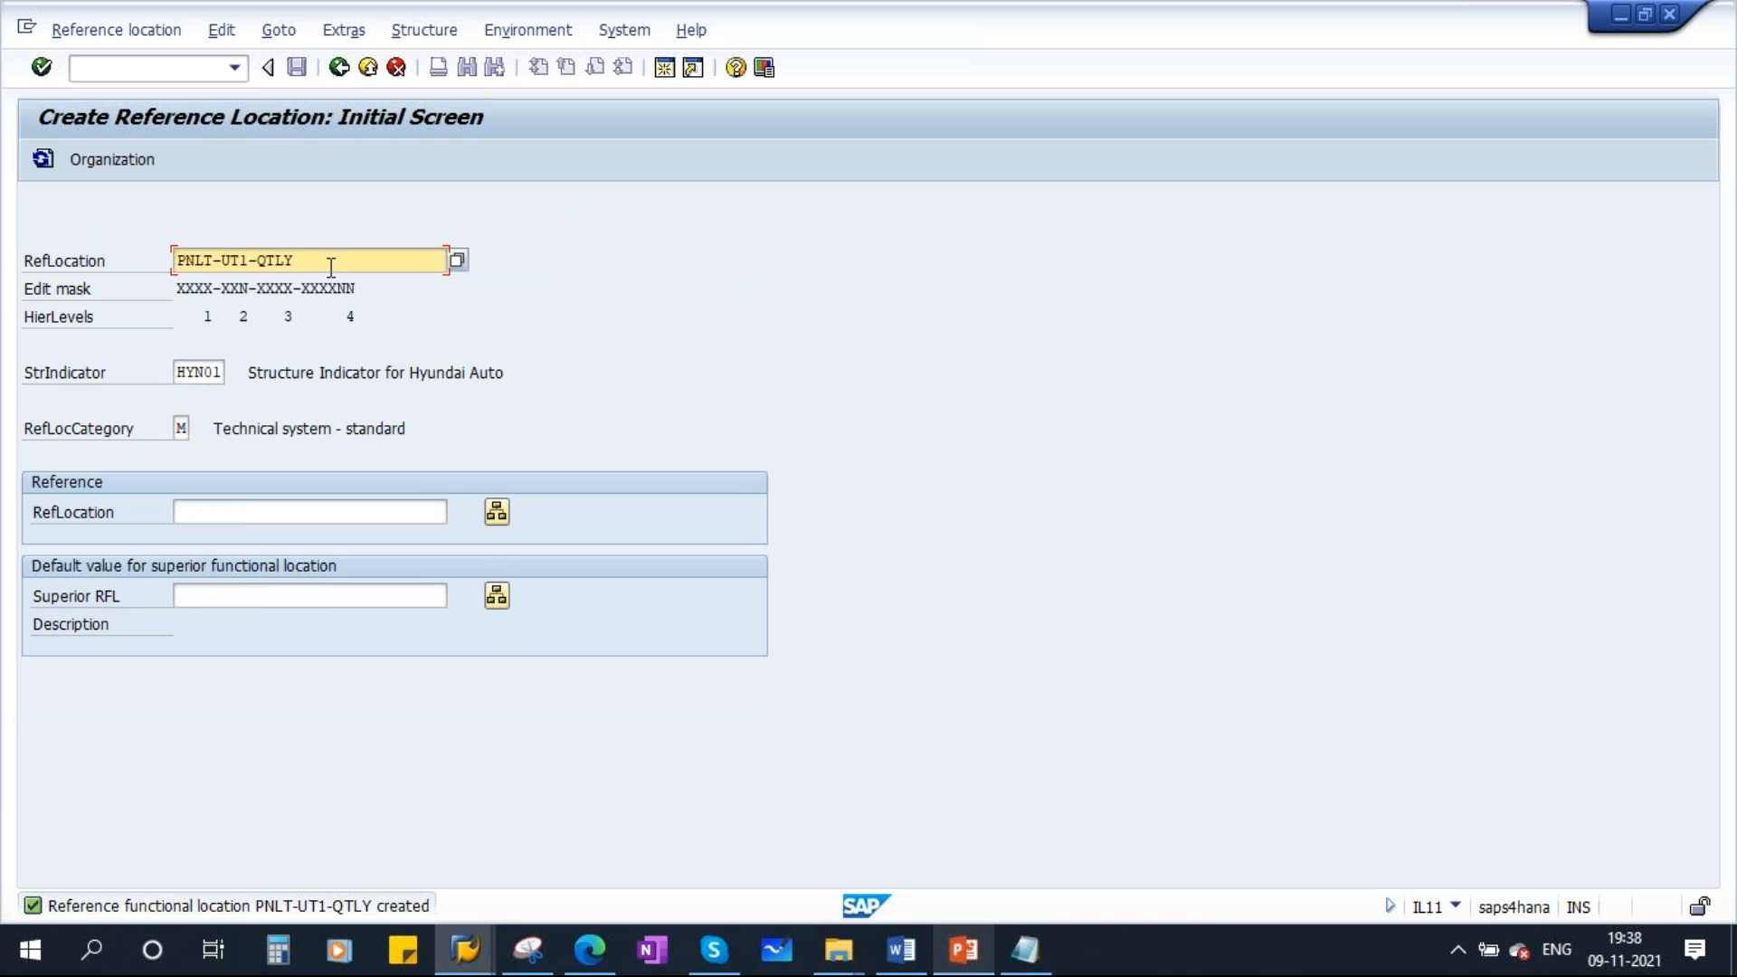
text(-ts)
key(BackSpace)
key(Caps_Lock)
text(TSTG01)
key(Return)
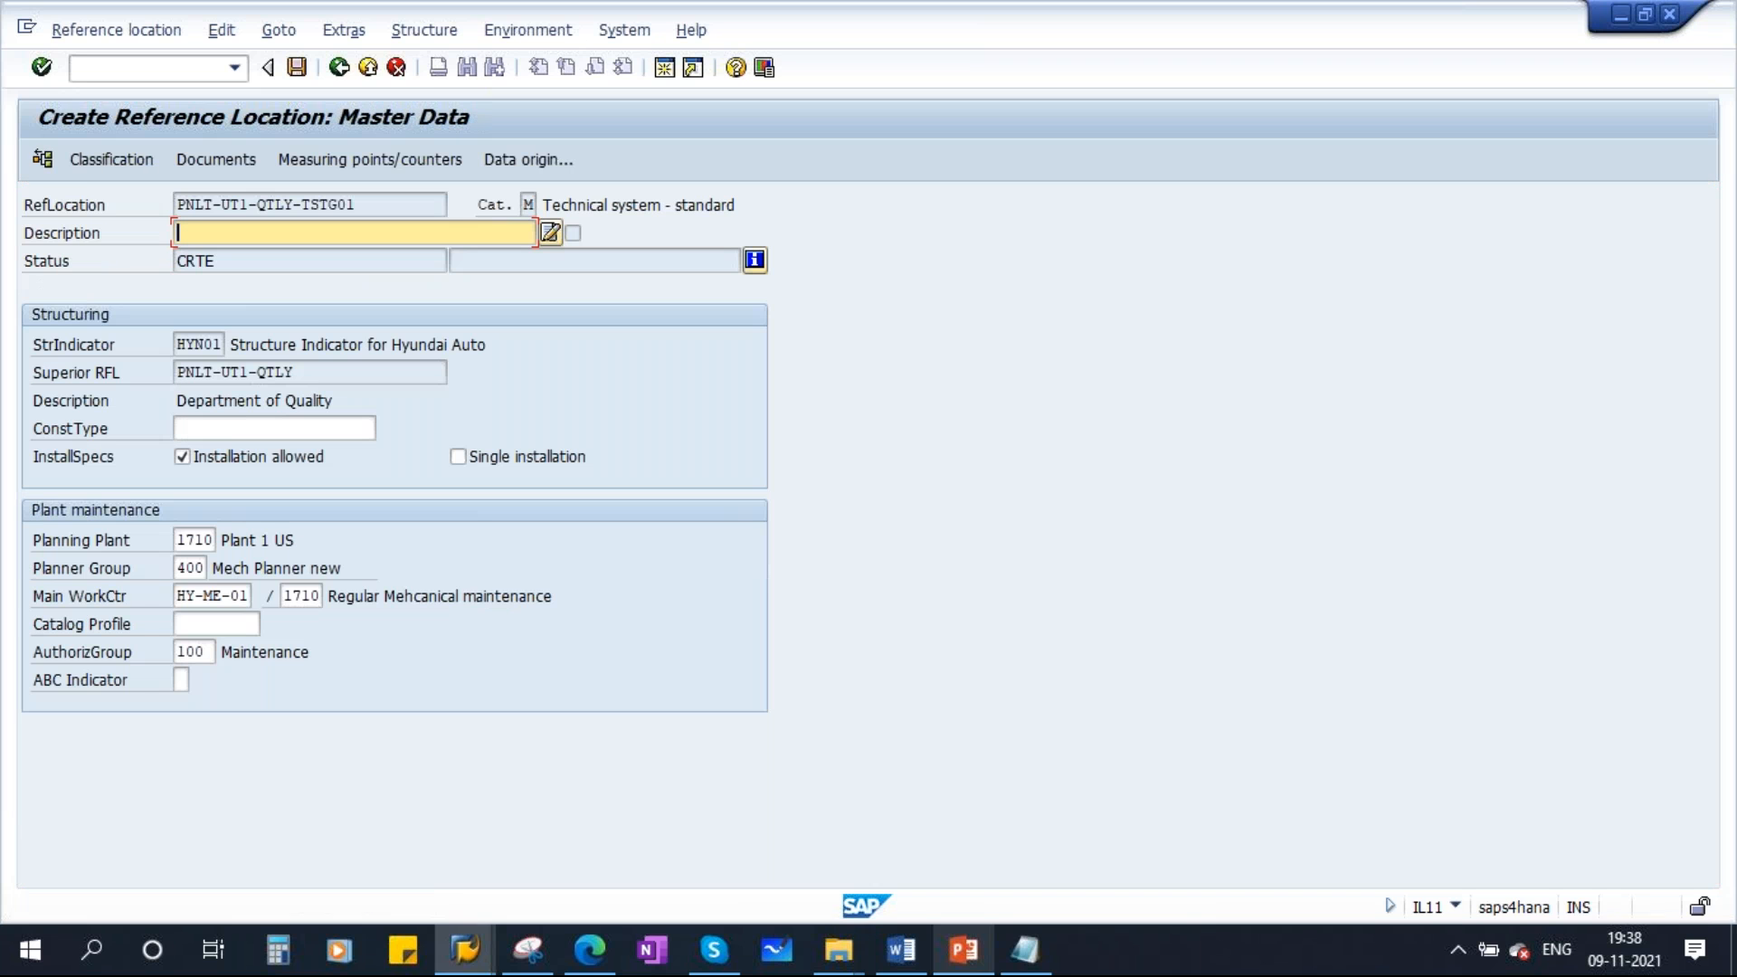
Describe reference location PNLT-UT1-QTLY-TSTG01 as Testing Equipment1 and save it
key(Caps_Lock)
text(Testing)
key(Caps_Lock)
text(E)
key(Caps_Lock)
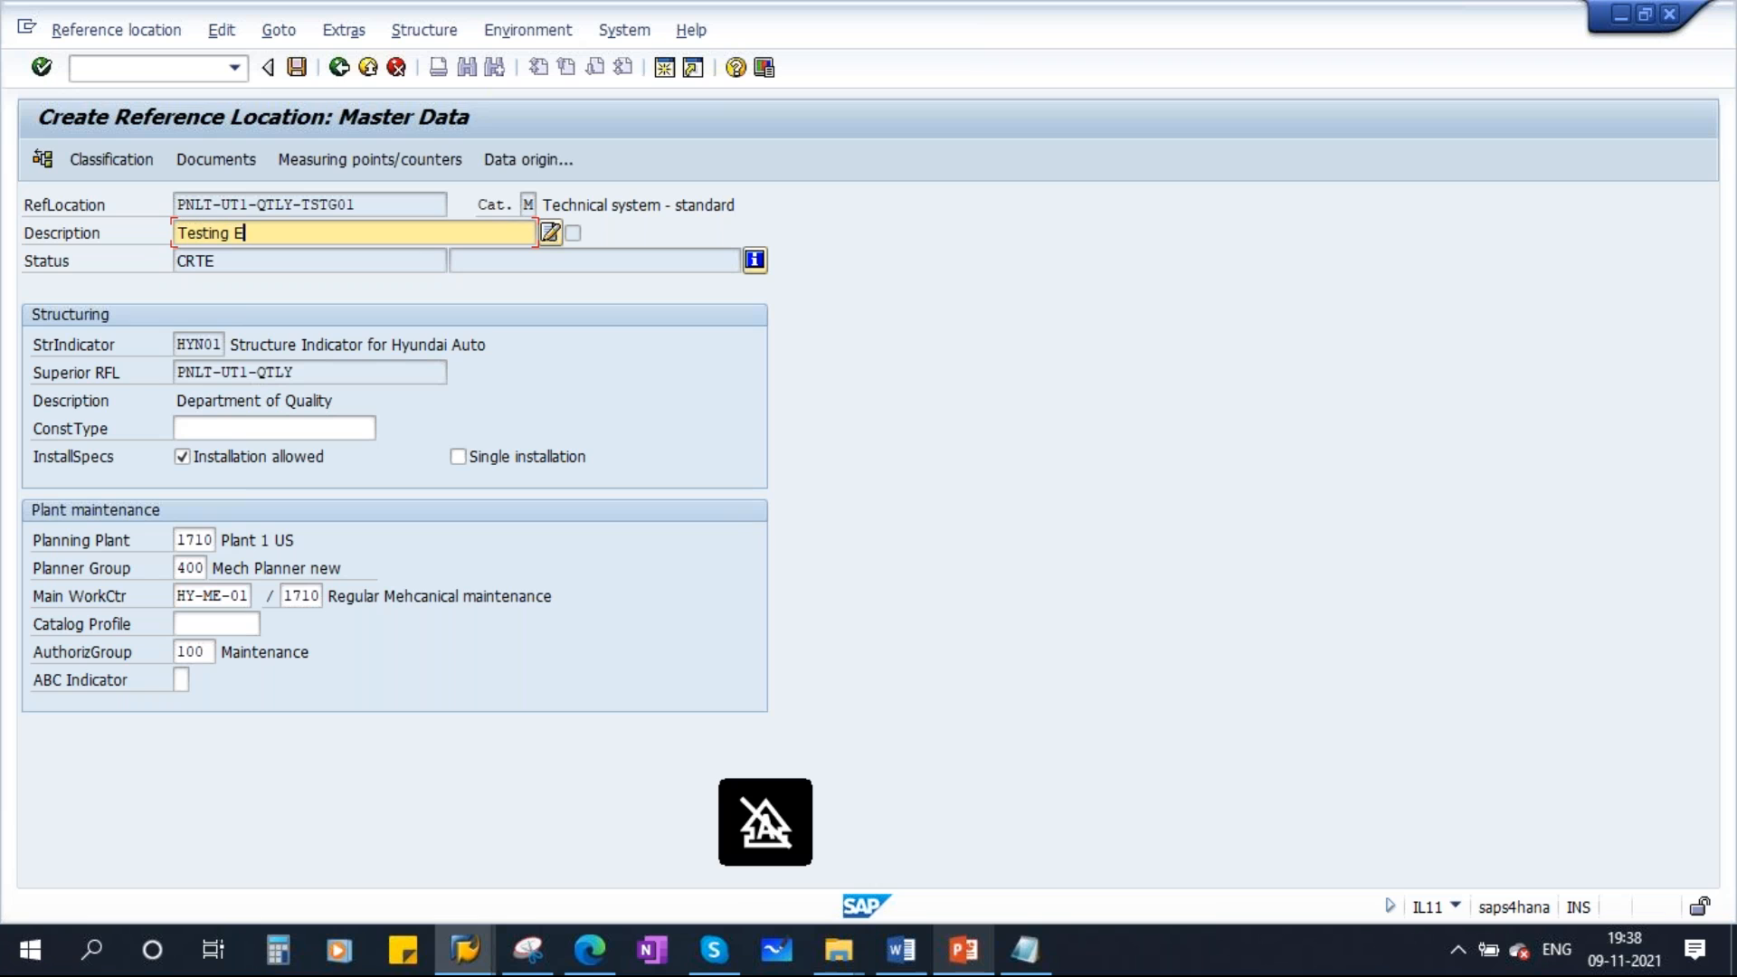
text(quipment1)
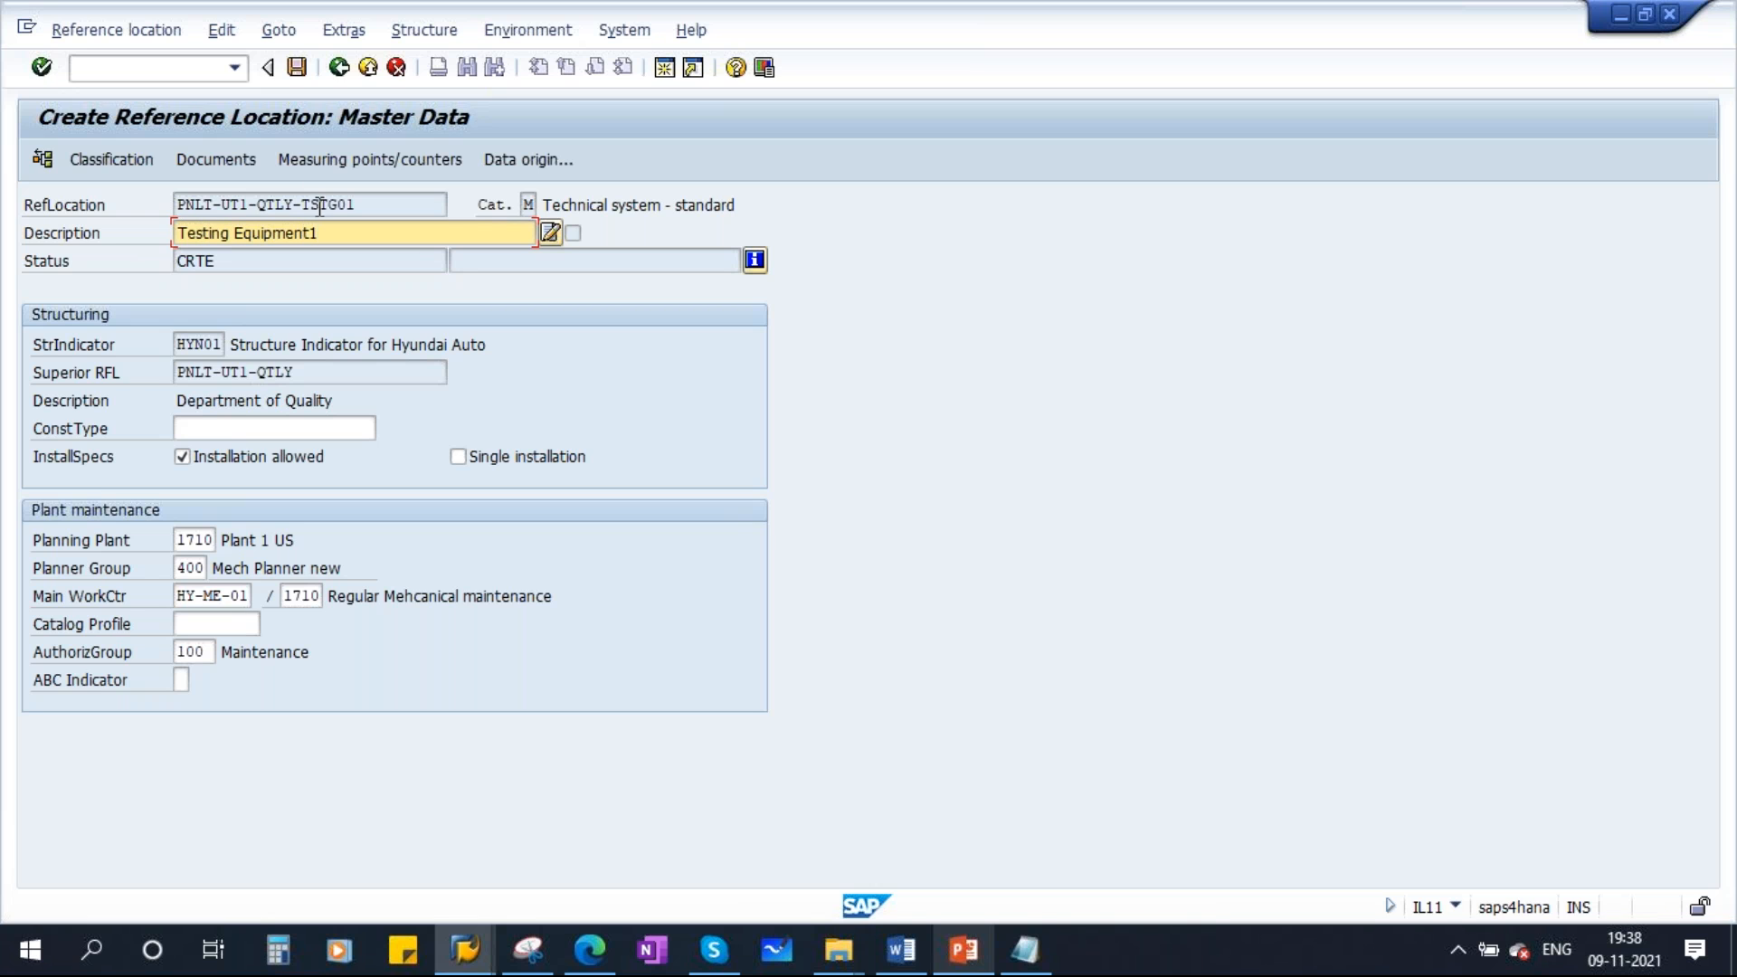
click(296, 67)
Create reference location PNLT-UT1-QTLY-TSTG02 with the description Testing Equipment2 and save it
click(369, 263)
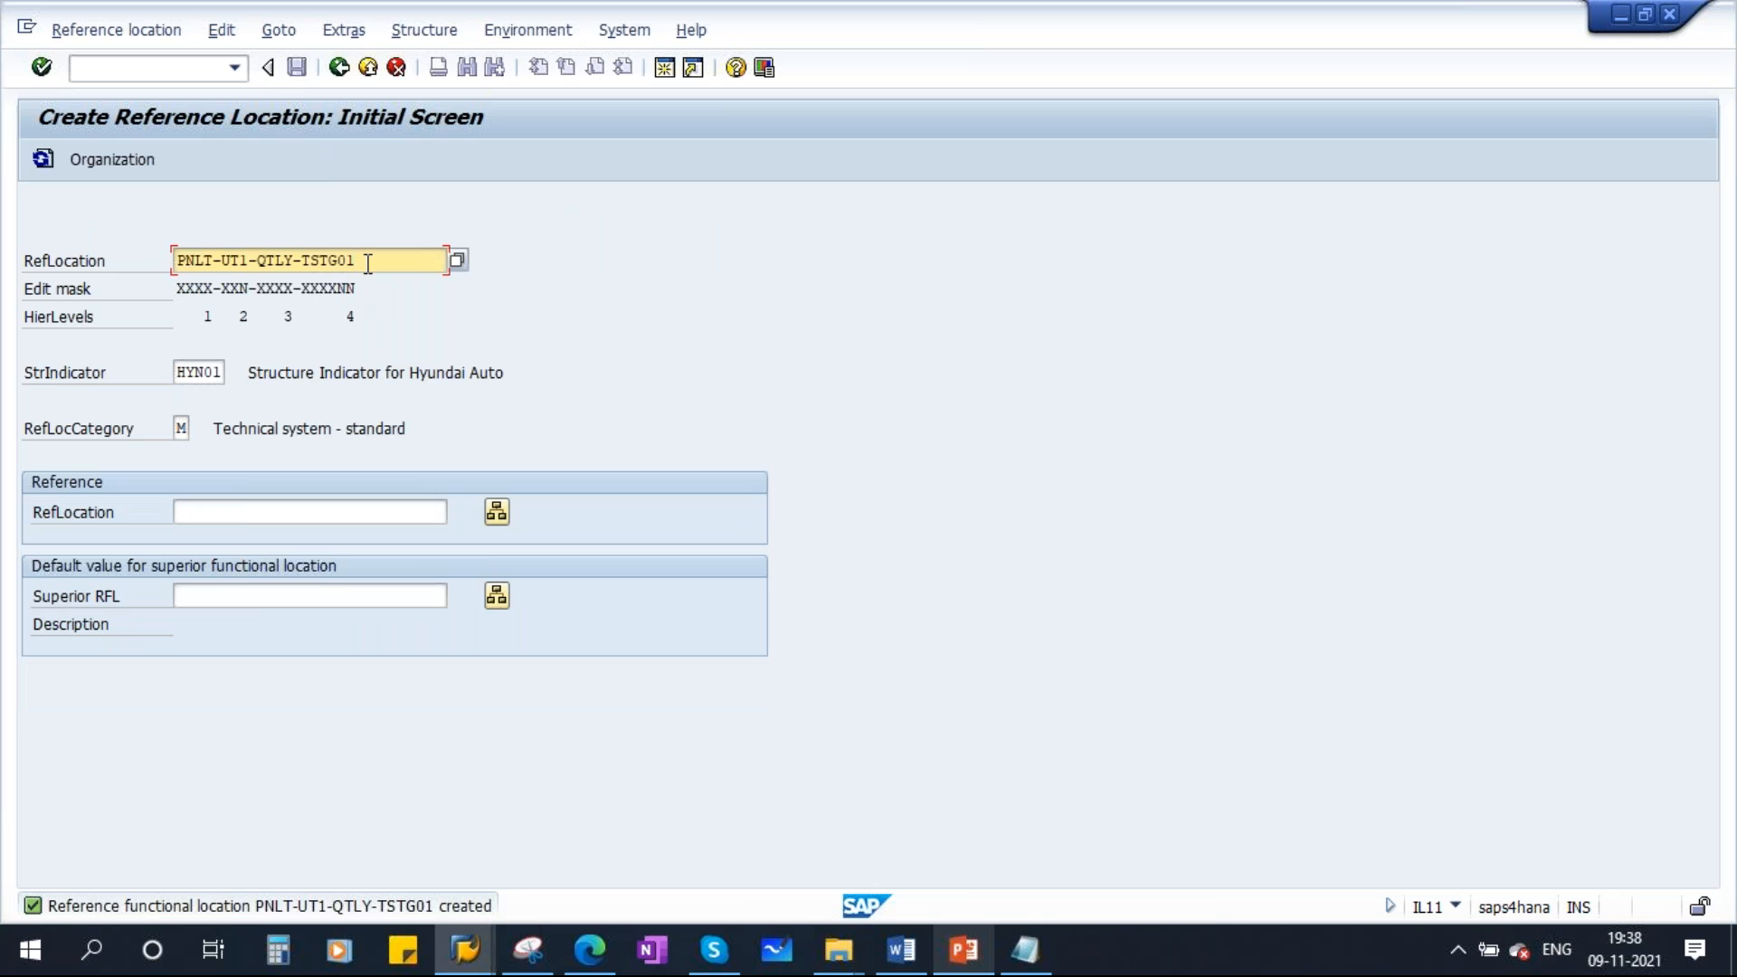
key(BackSpace)
text(2)
key(Return)
key(BackSpace)
click(278, 257)
key(BackSpace)
text(2)
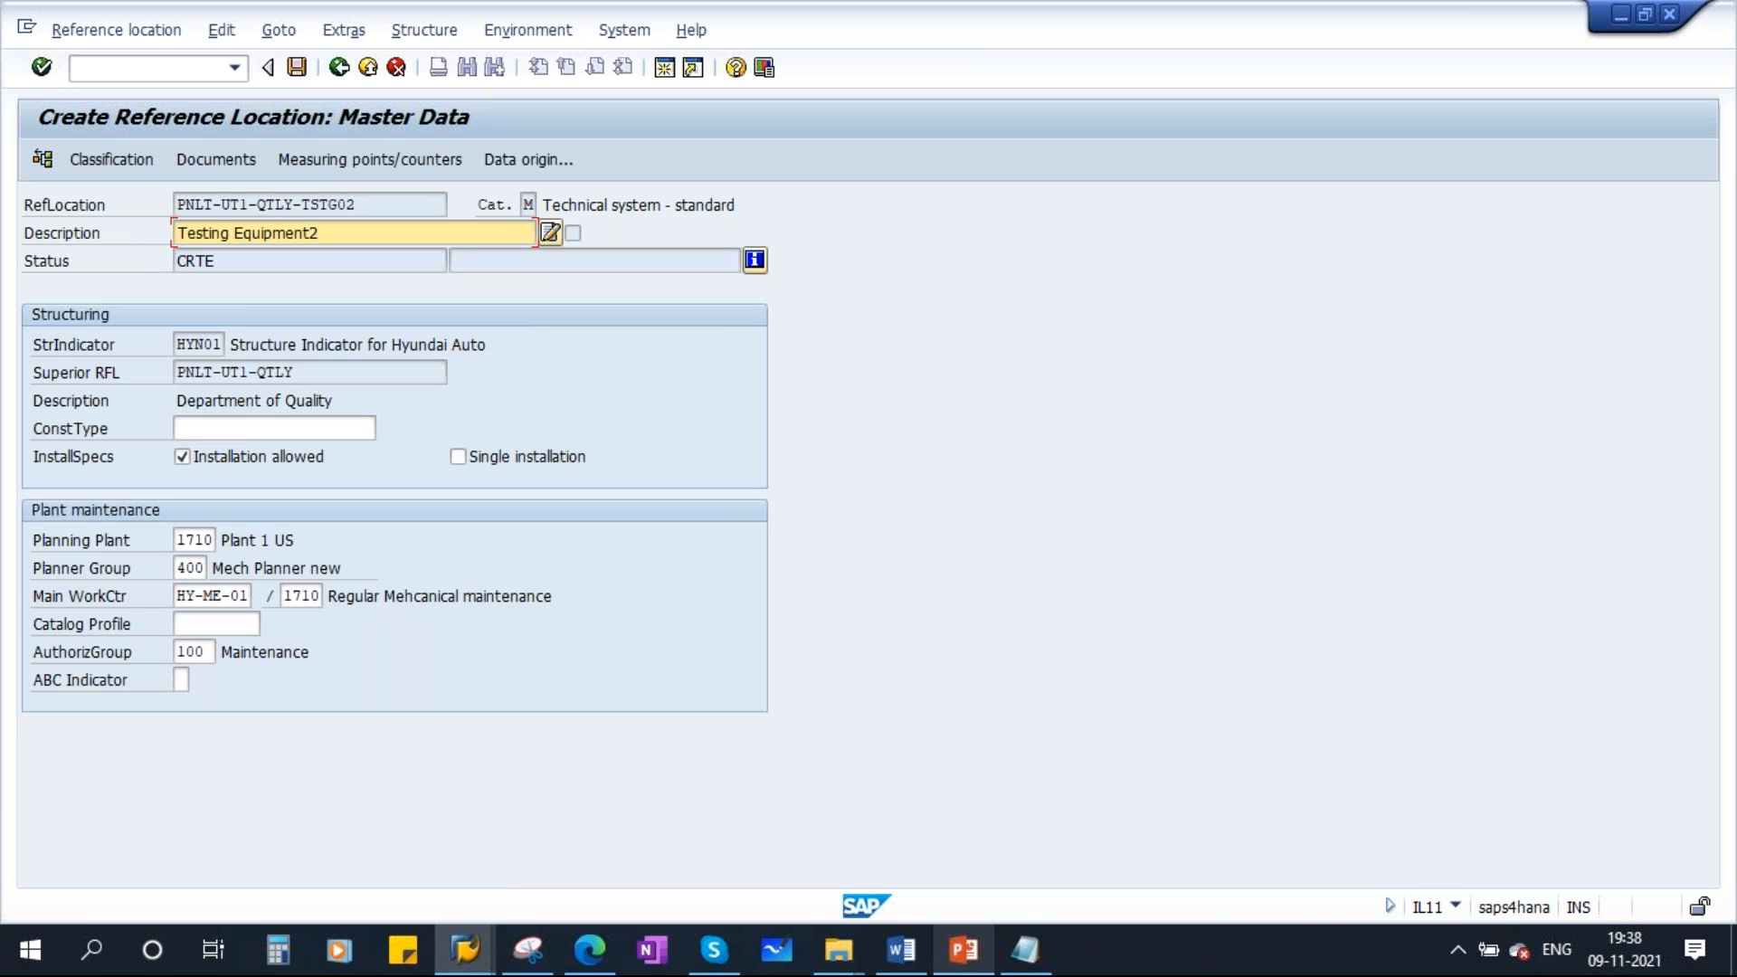
key(Return)
click(296, 67)
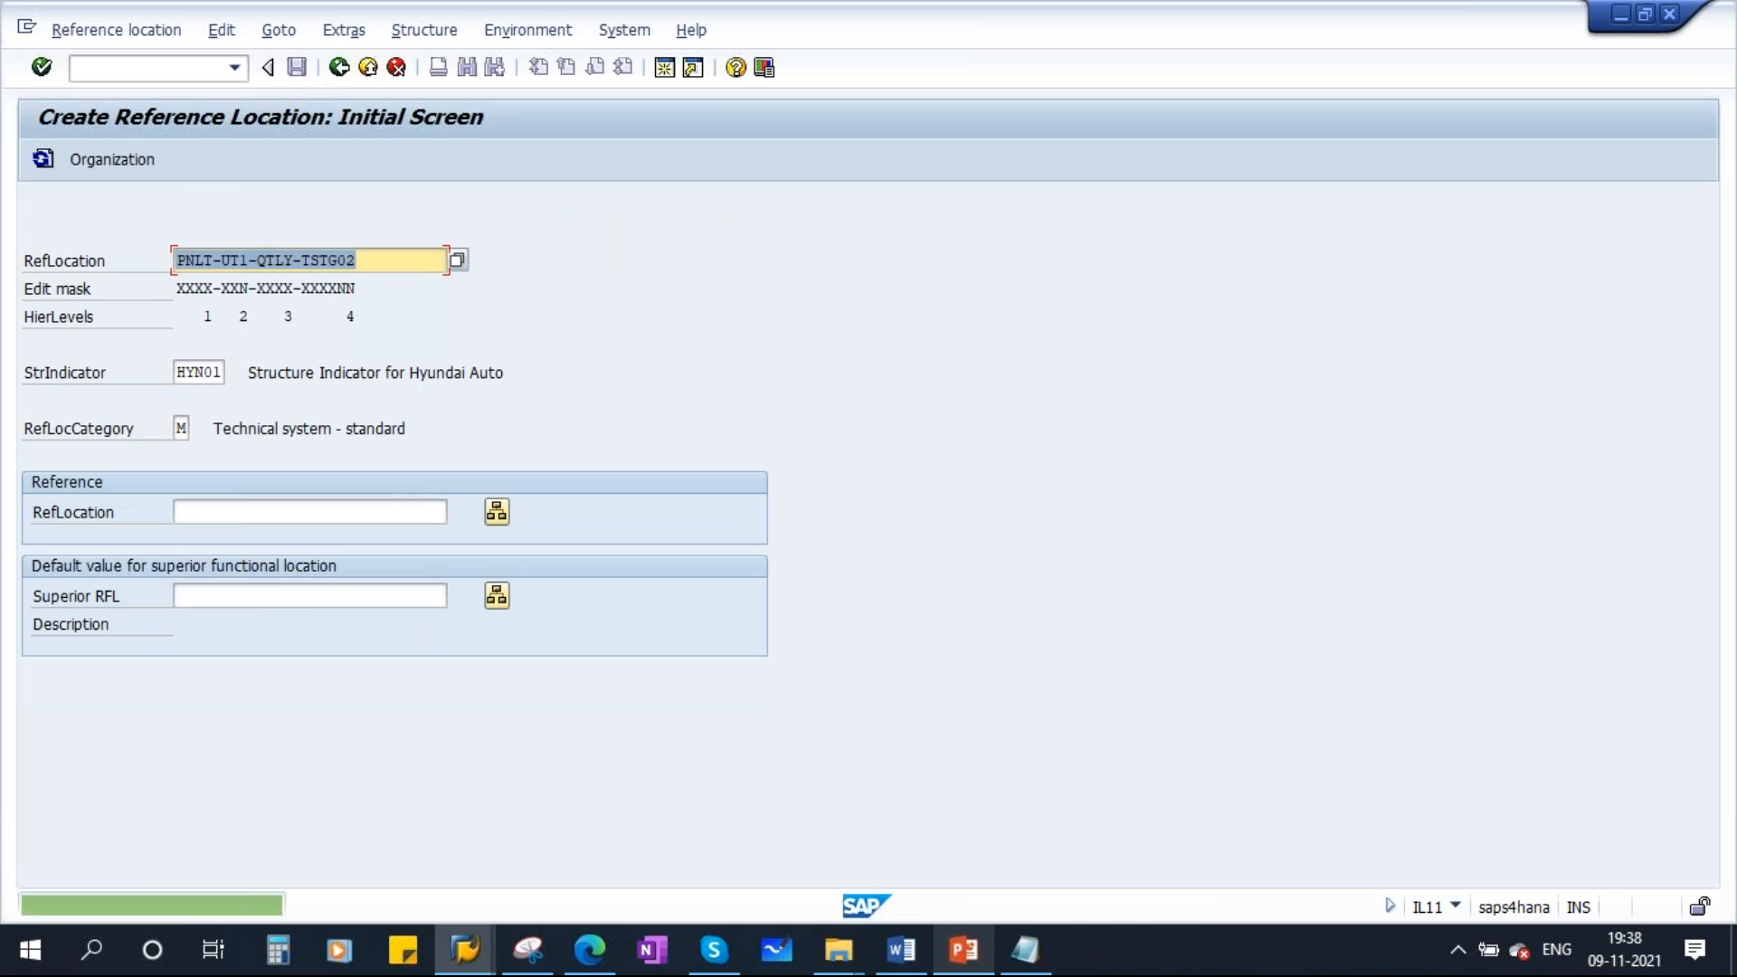
Start the third-level reference location PNLT-UT1-UTLY
click(368, 259)
key(BackSpace)
key(BackSpace)
key(BackSpace)
key(BackSpace)
key(BackSpace)
key(BackSpace)
key(BackSpace)
key(BackSpace)
key(BackSpace)
key(BackSpace)
key(BackSpace)
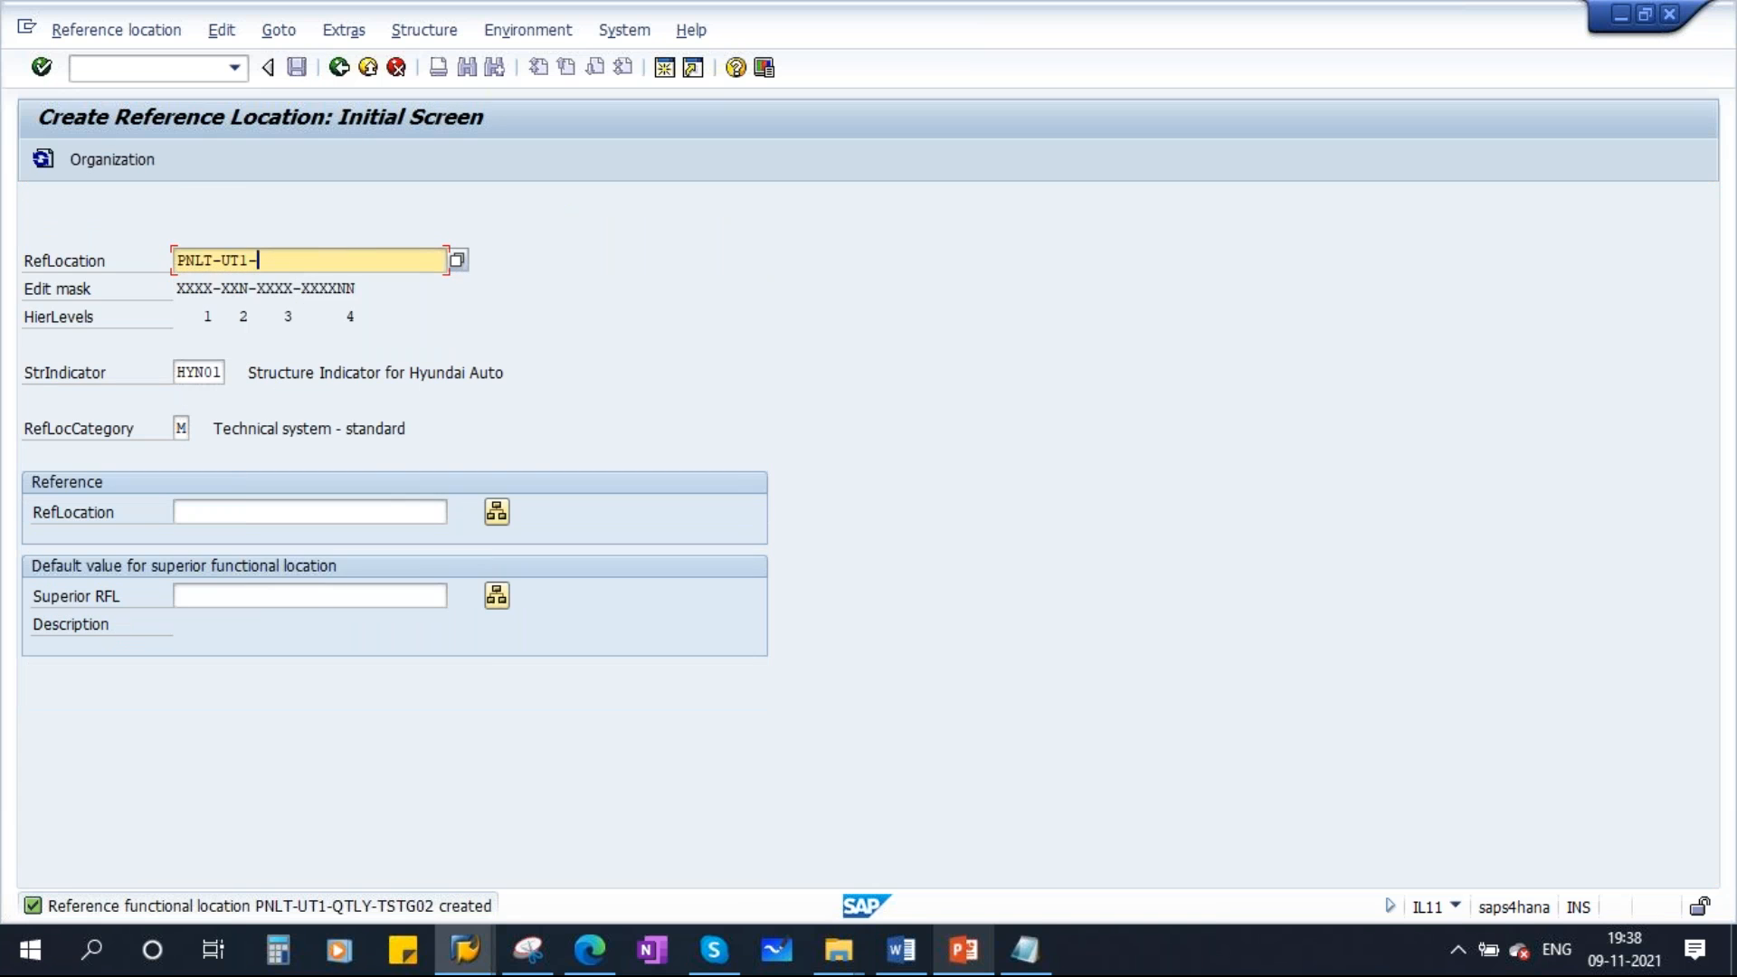
text(UTLY)
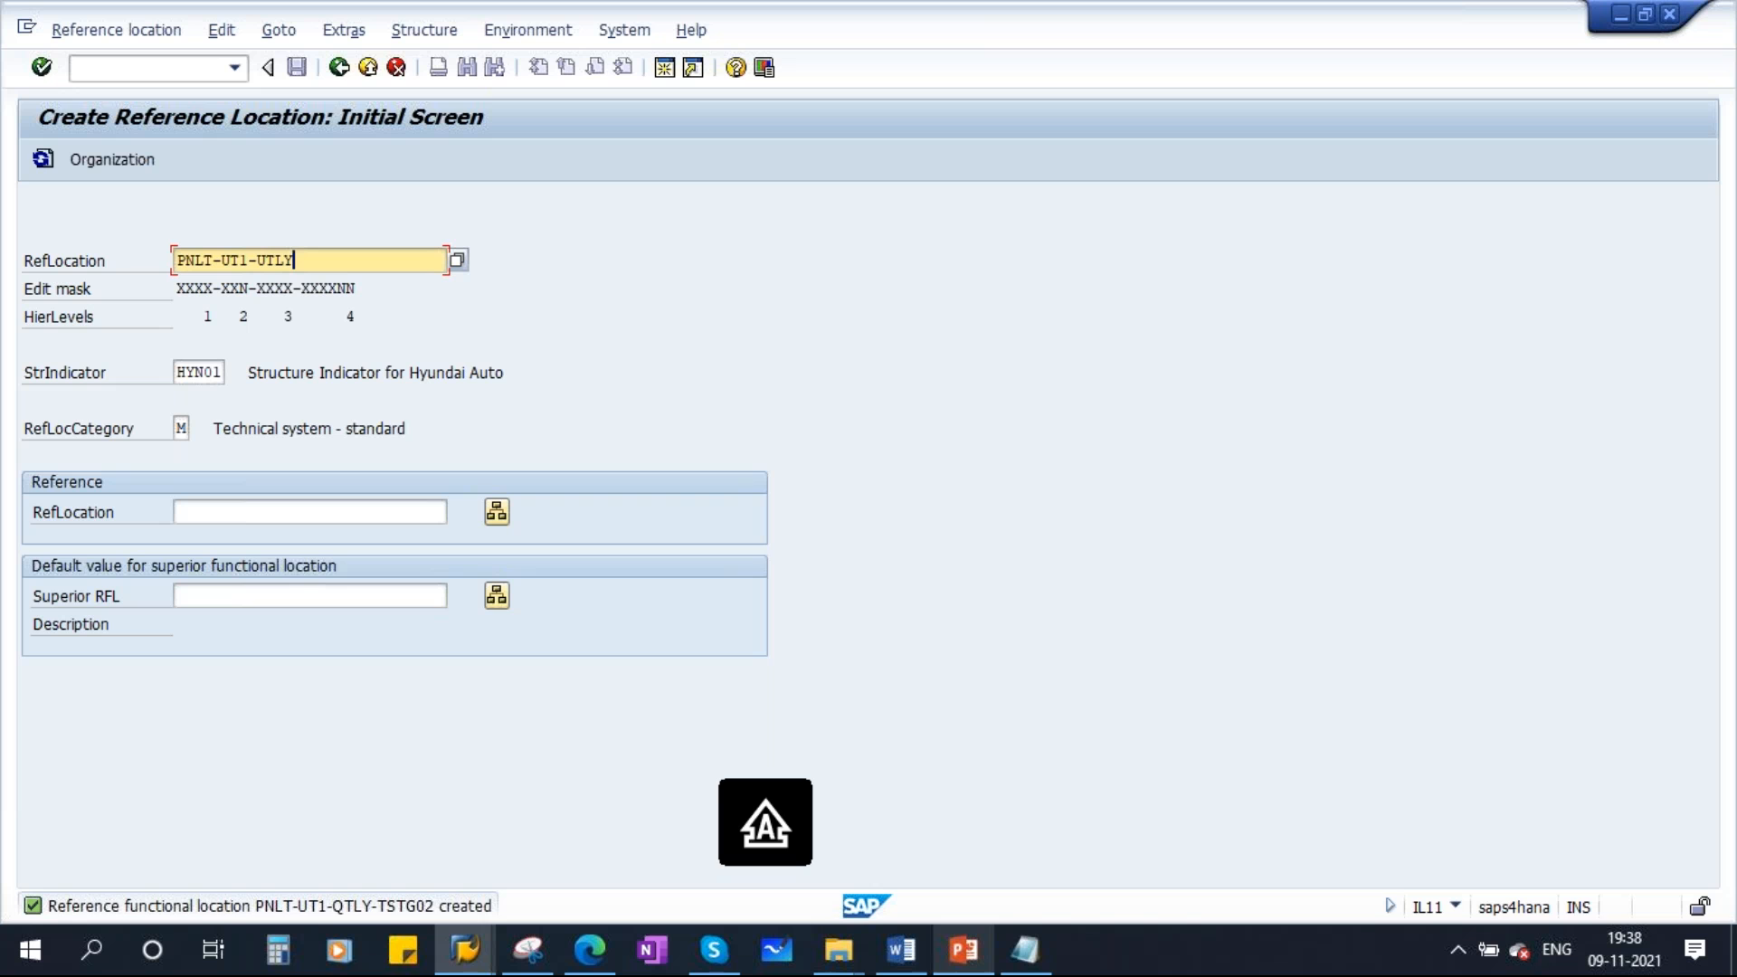
key(Return)
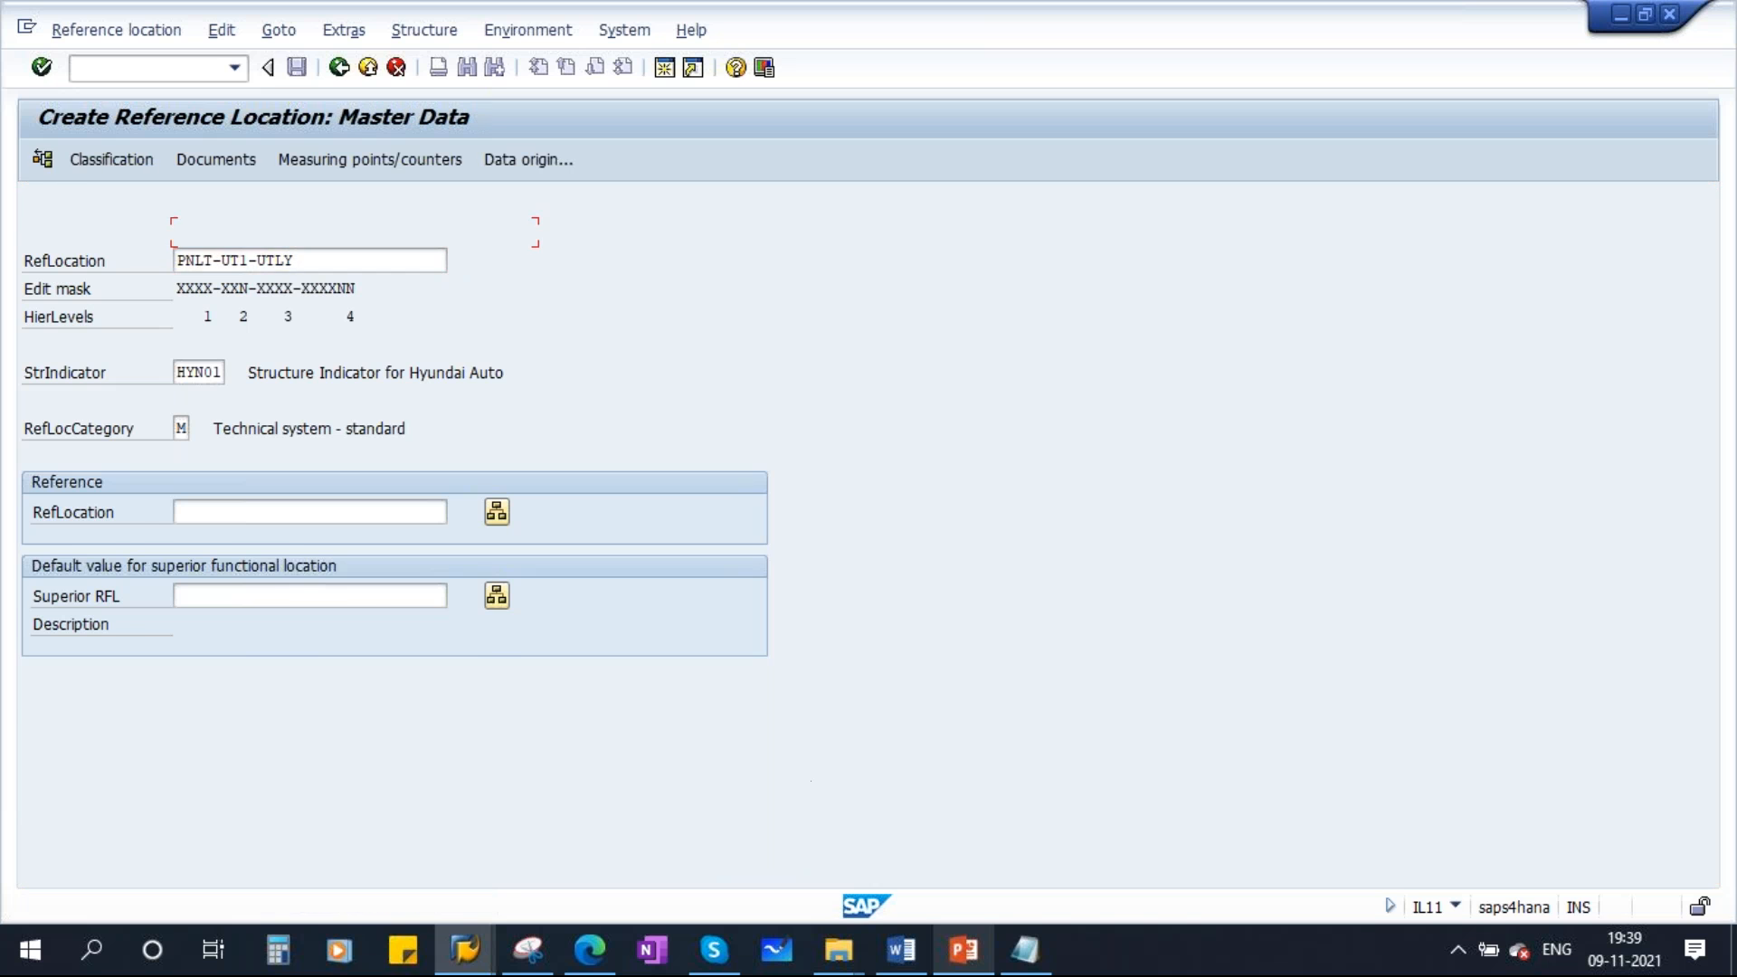
Describe reference location PNLT-UT1-UTLY as Department of Utility and save it
text(DE)
click(315, 280)
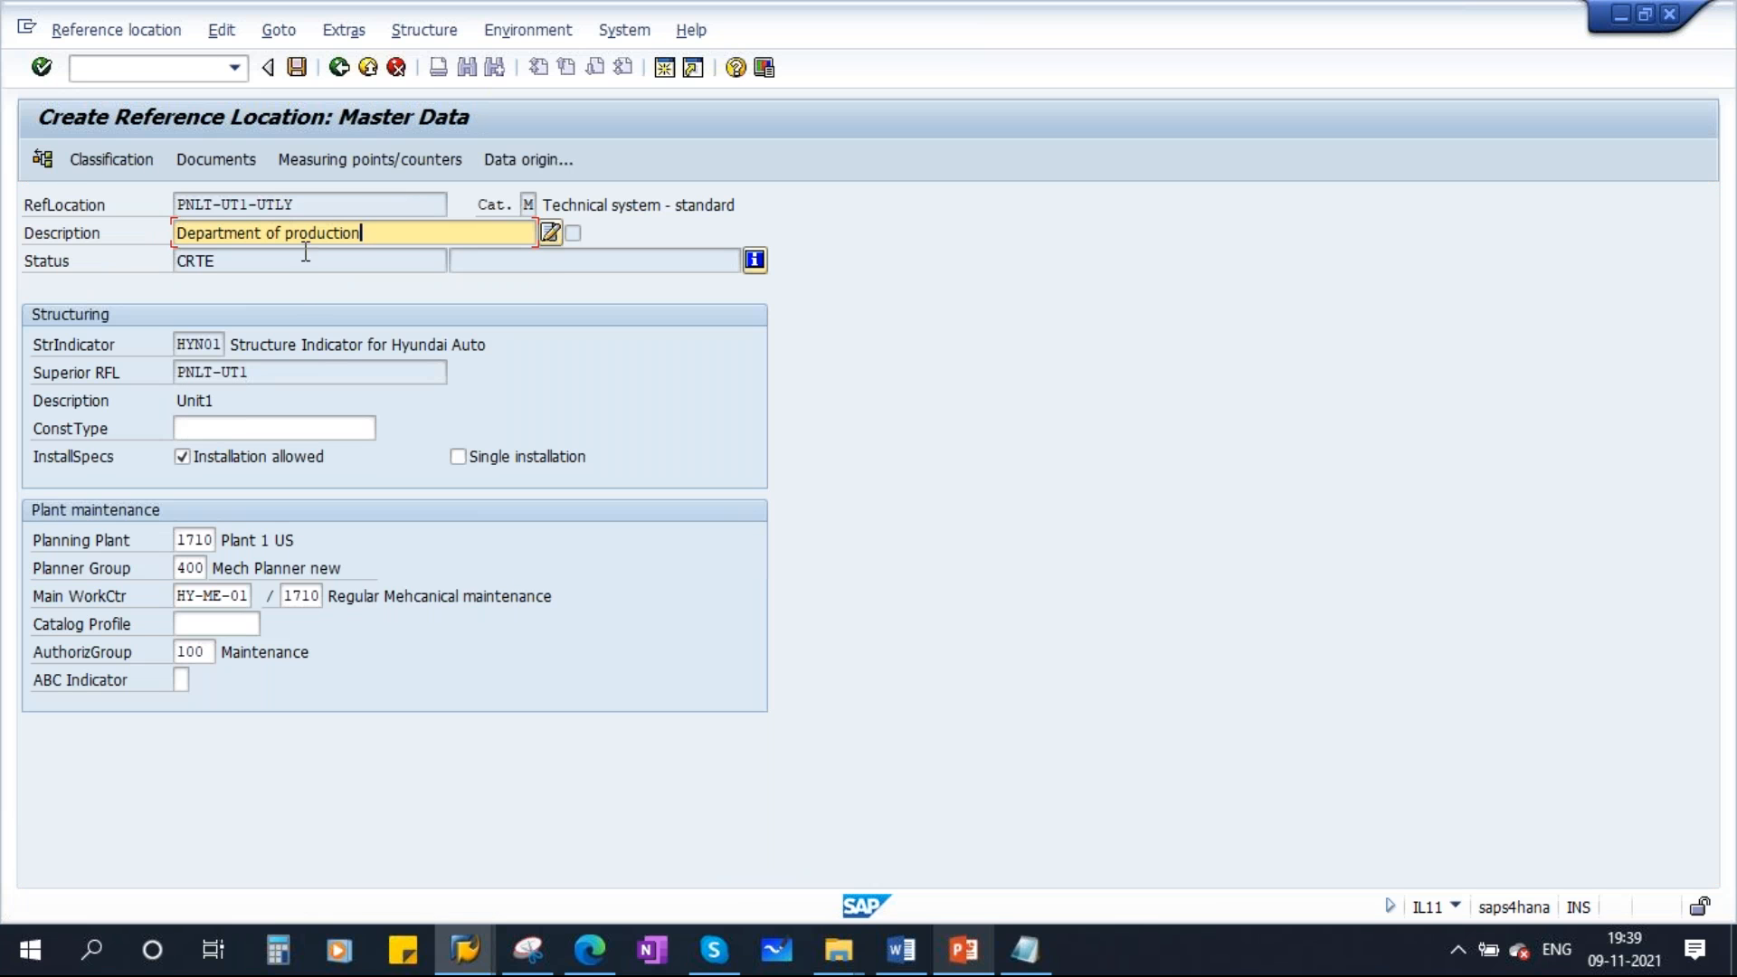
drag(391, 232, 286, 234)
text(Utility)
click(296, 67)
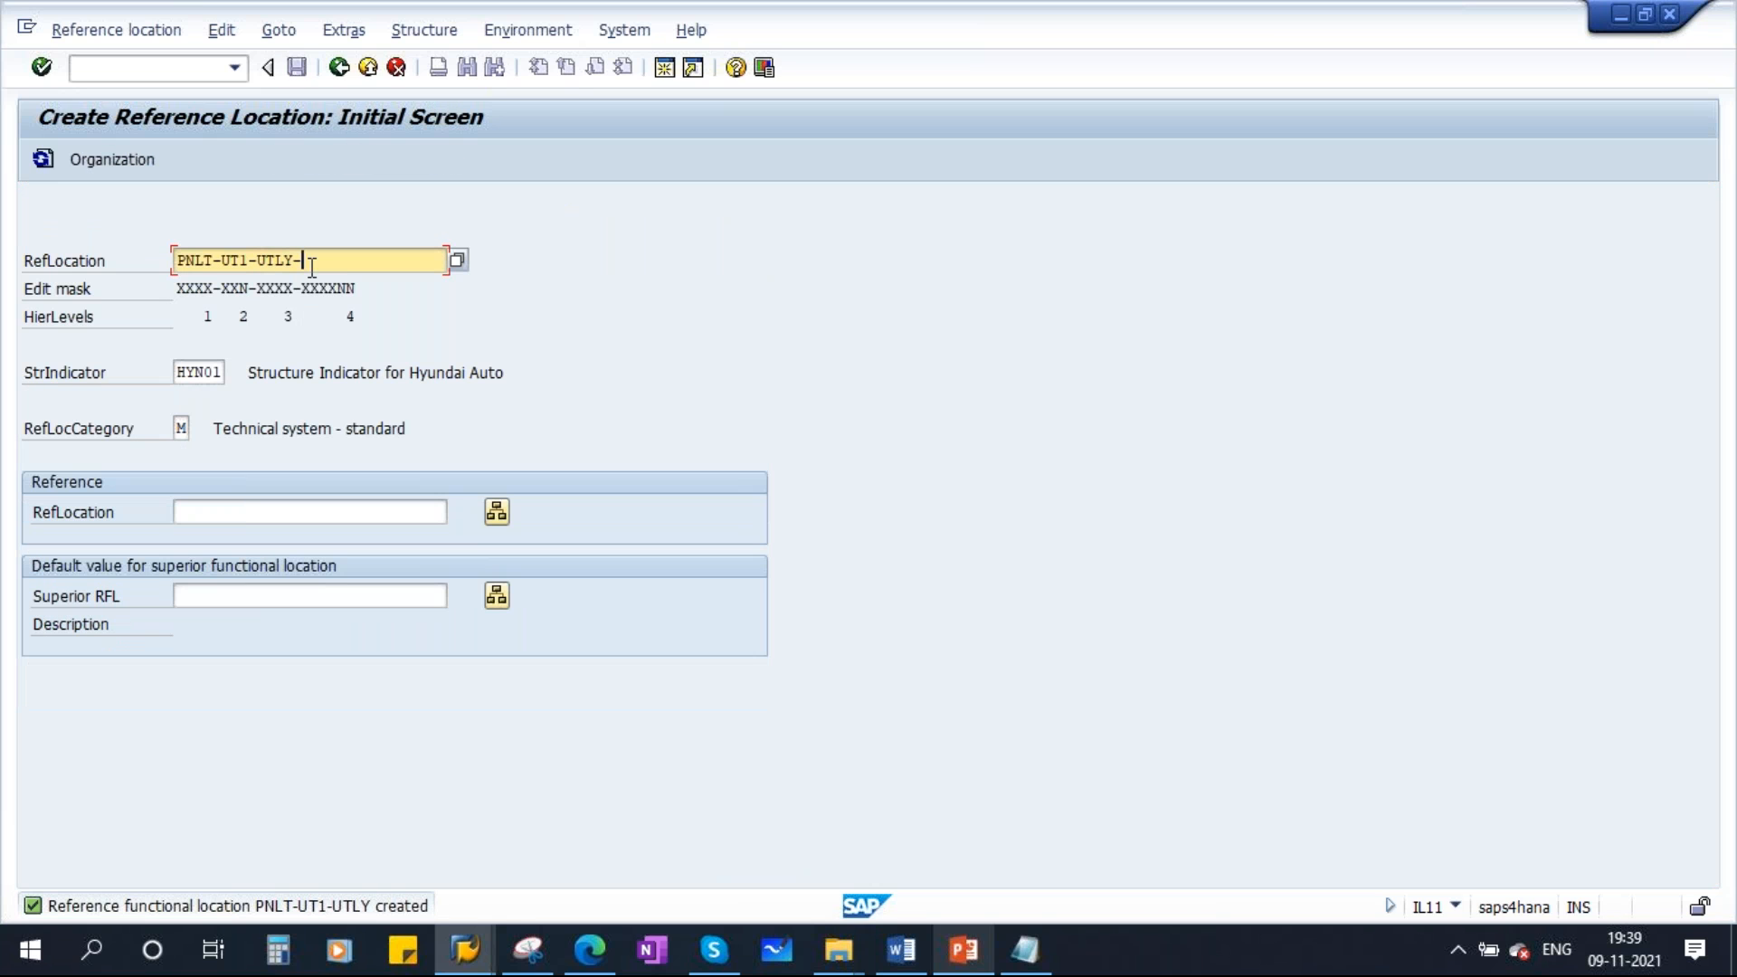
Start the fourth-level reference location PNLT-UT1-UTLY-COMP01 under the utility department
key(Caps_Lock)
text(OM)
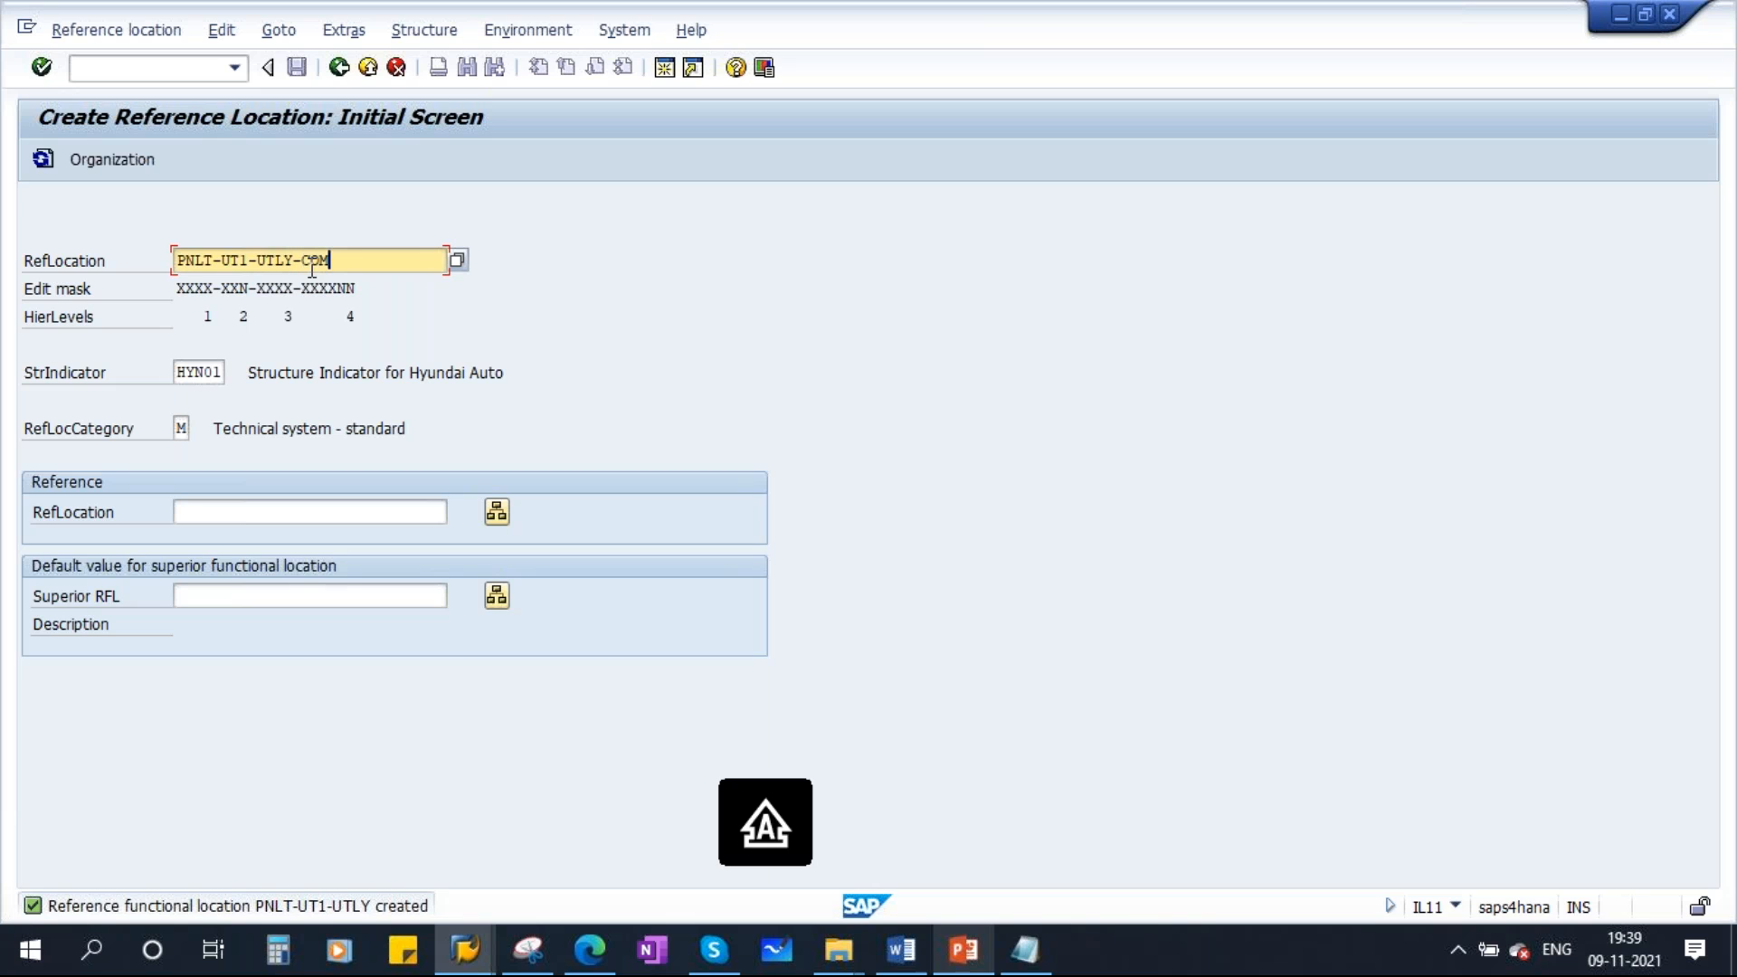
text(P01)
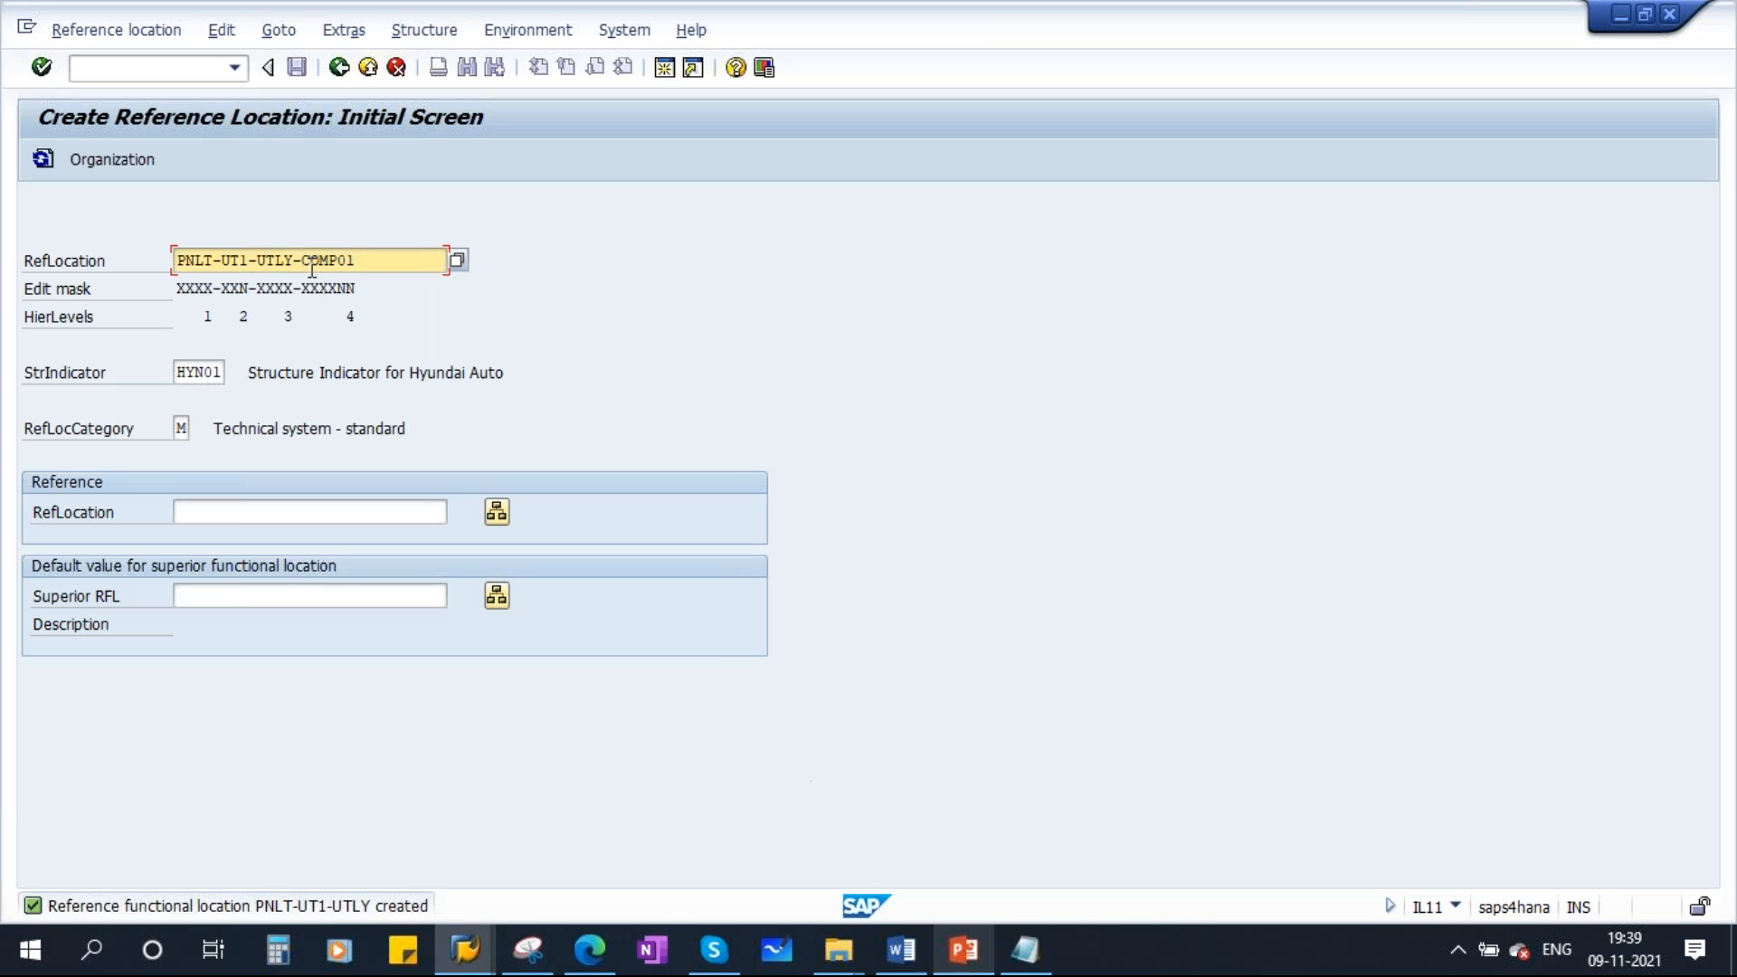
key(Return)
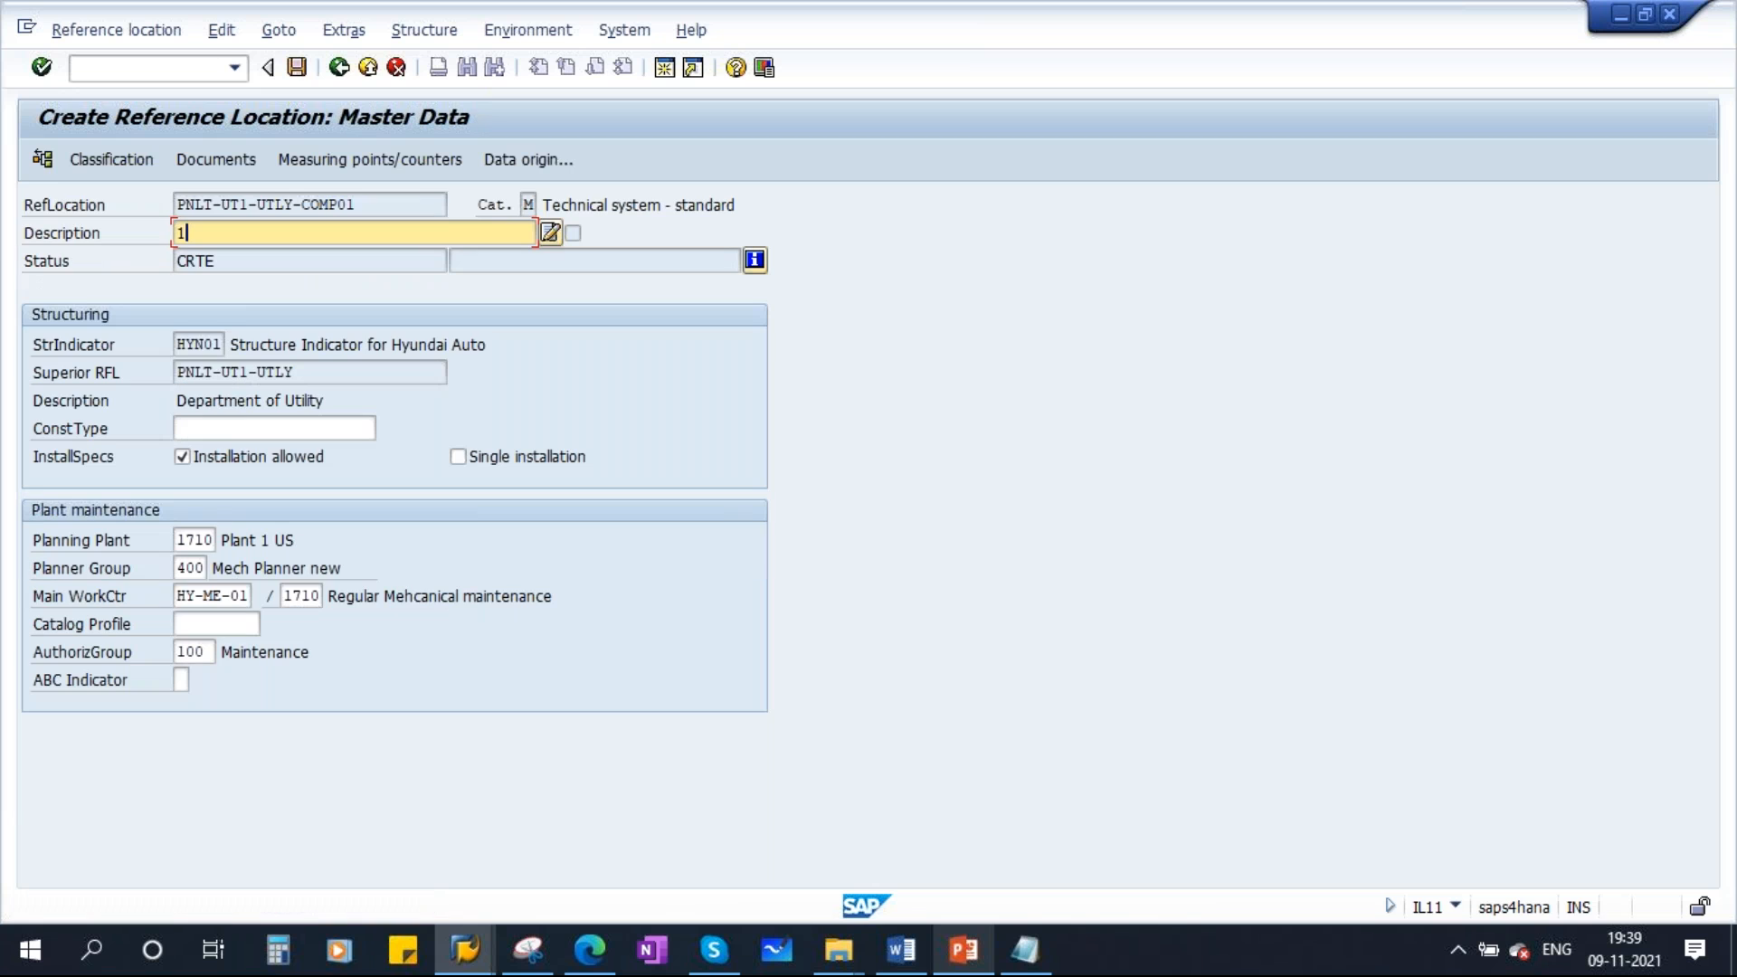
Describe reference location PNLT-UT1-UTLY-COMP01 as 120 TON Compressor and save it
text(120 TON C)
key(Caps_Lock)
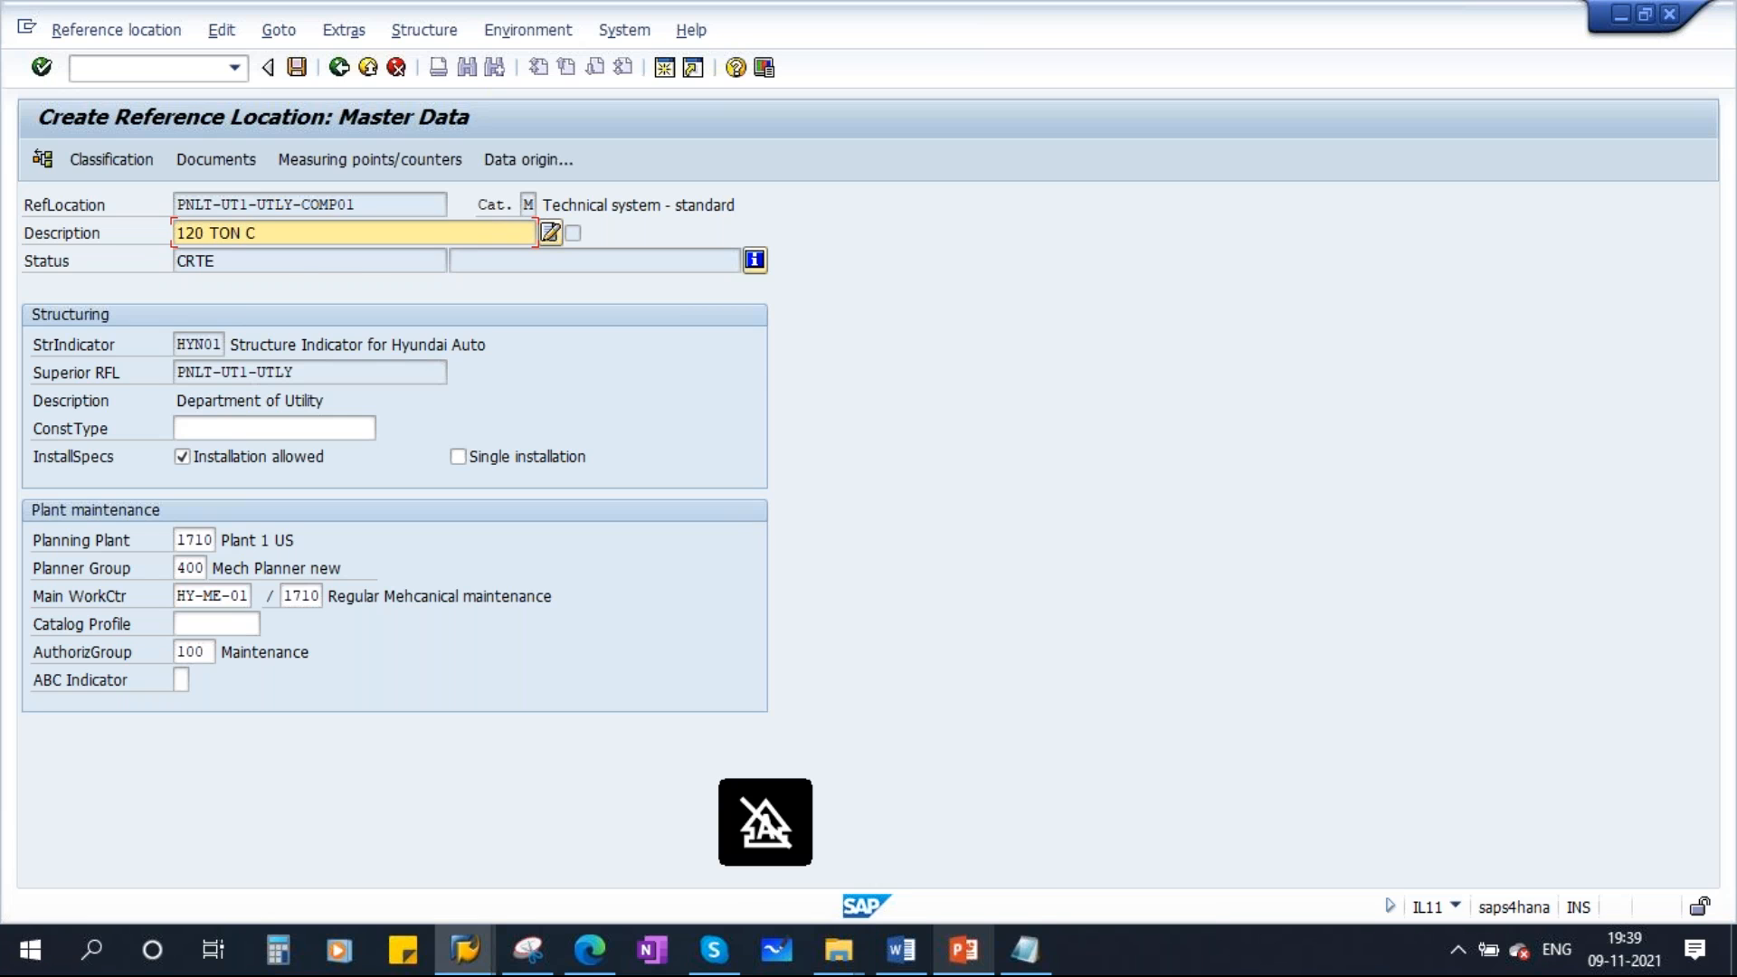
text(Compress)
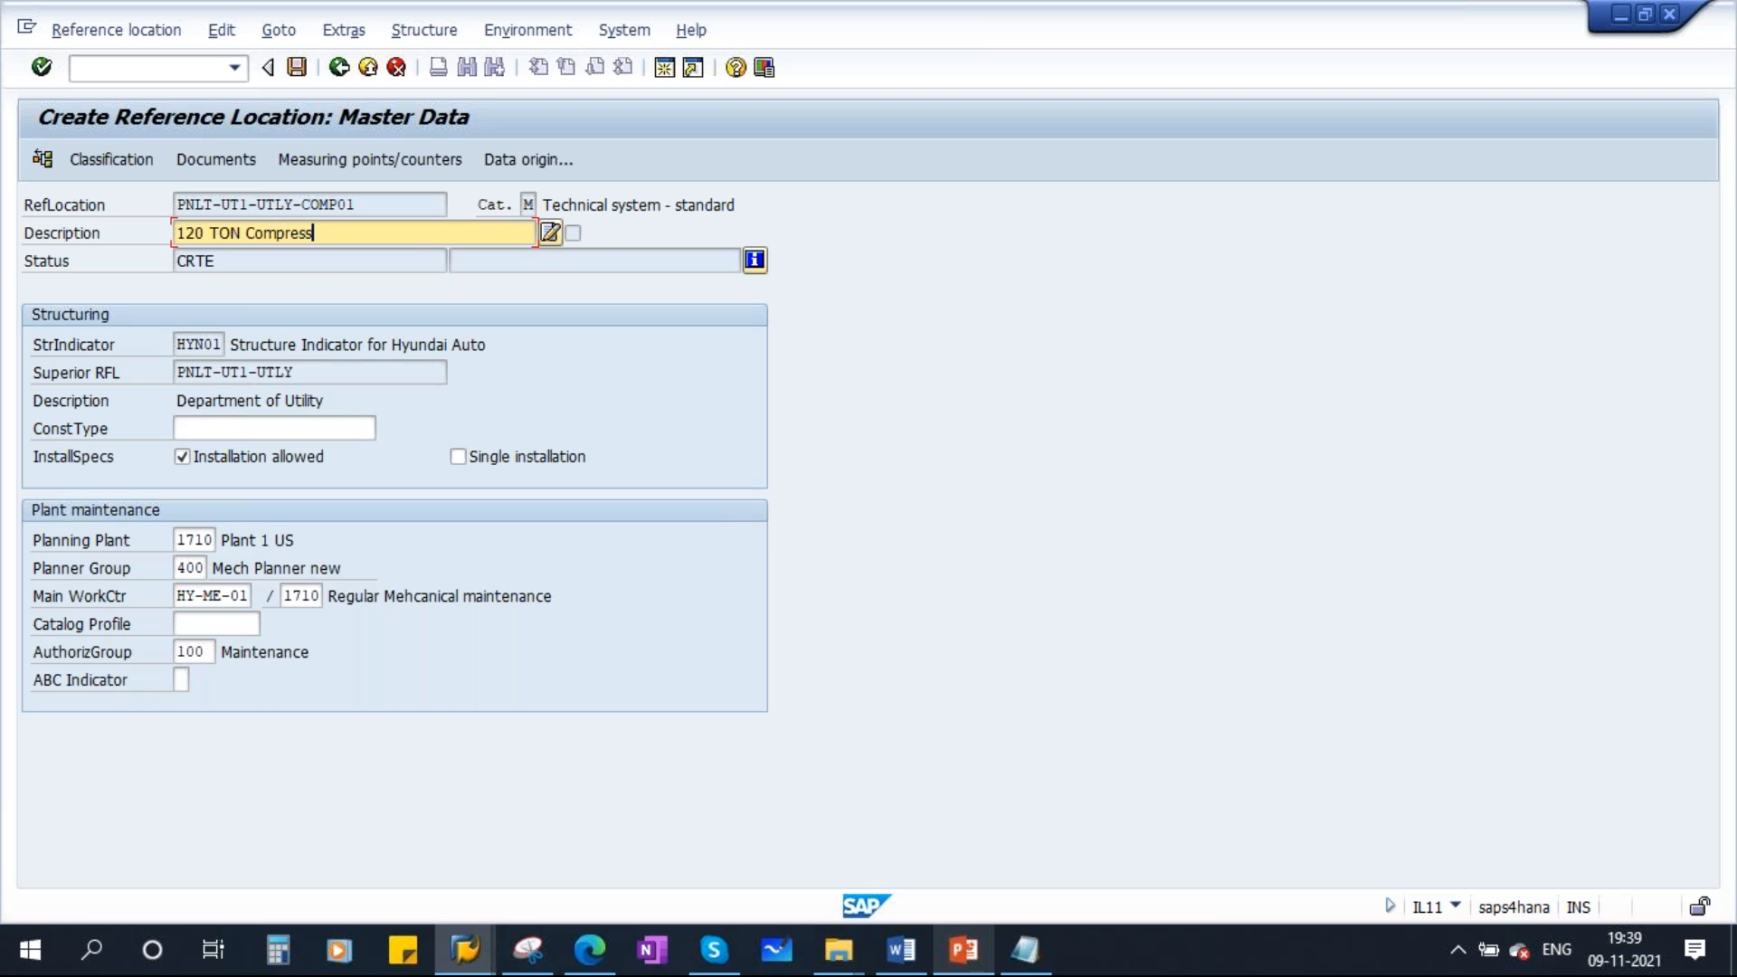
text(or)
click(295, 67)
Replace the COMP01 ending of the reference location ID with DGE for another utility location
click(371, 265)
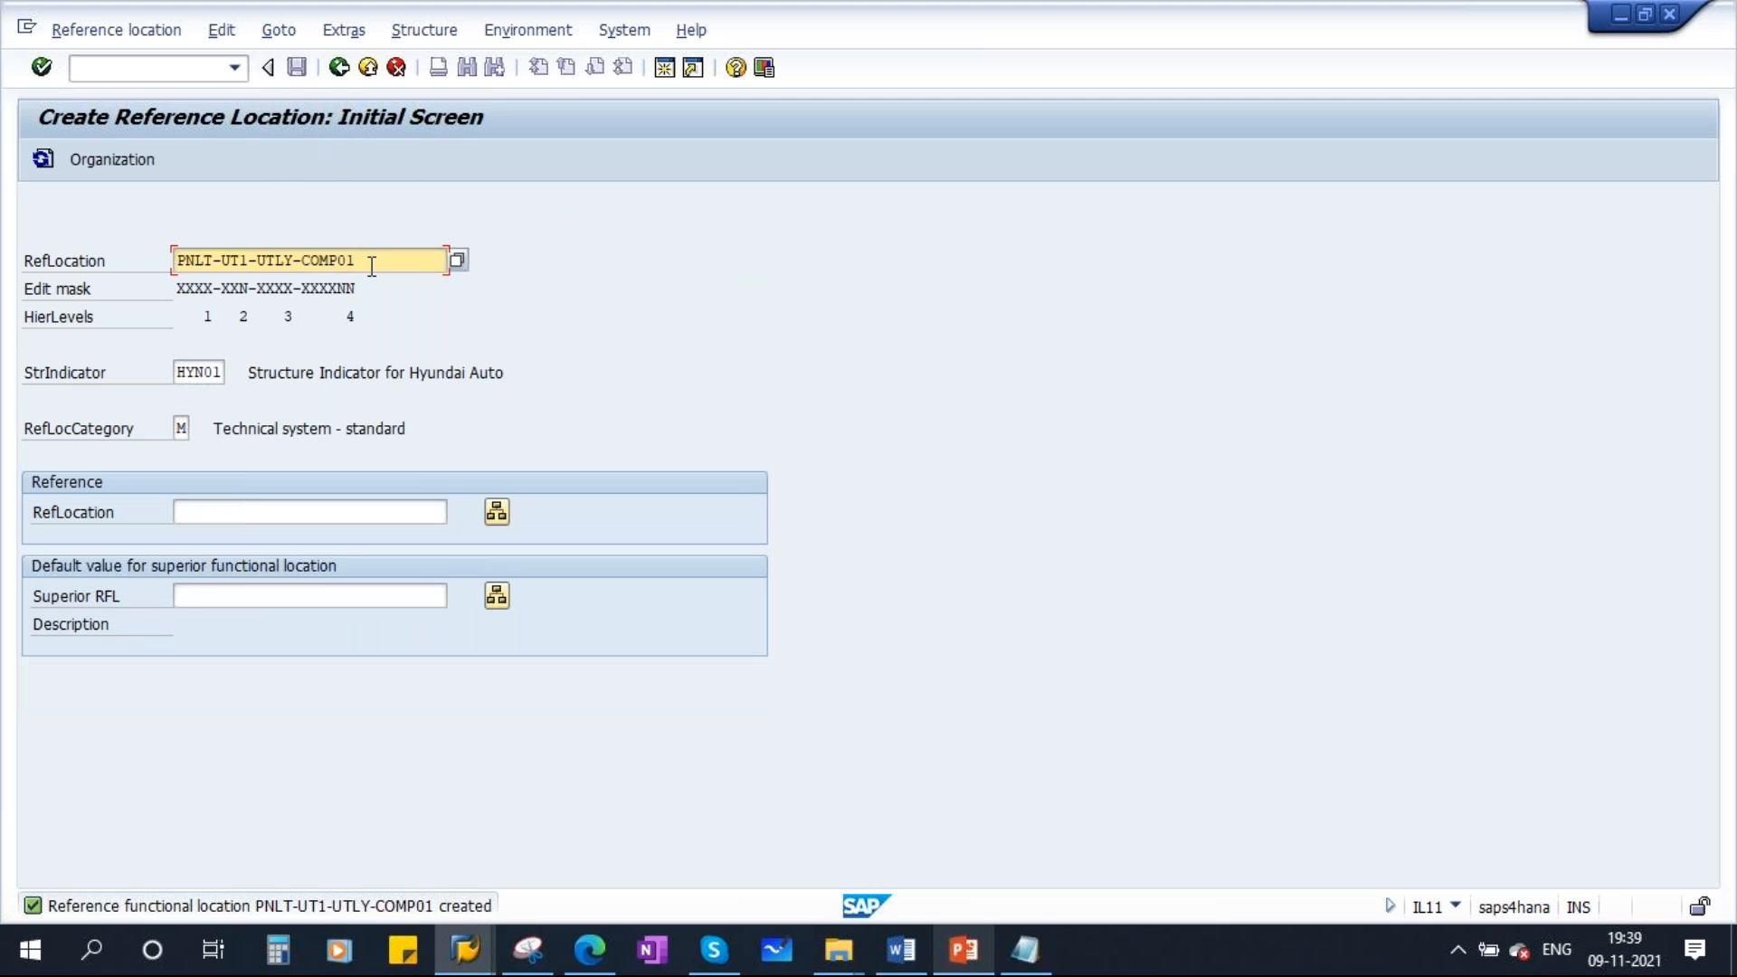
key(BackSpace)
key(BackSpace)
key(BackSpace)
key(BackSpace)
key(BackSpace)
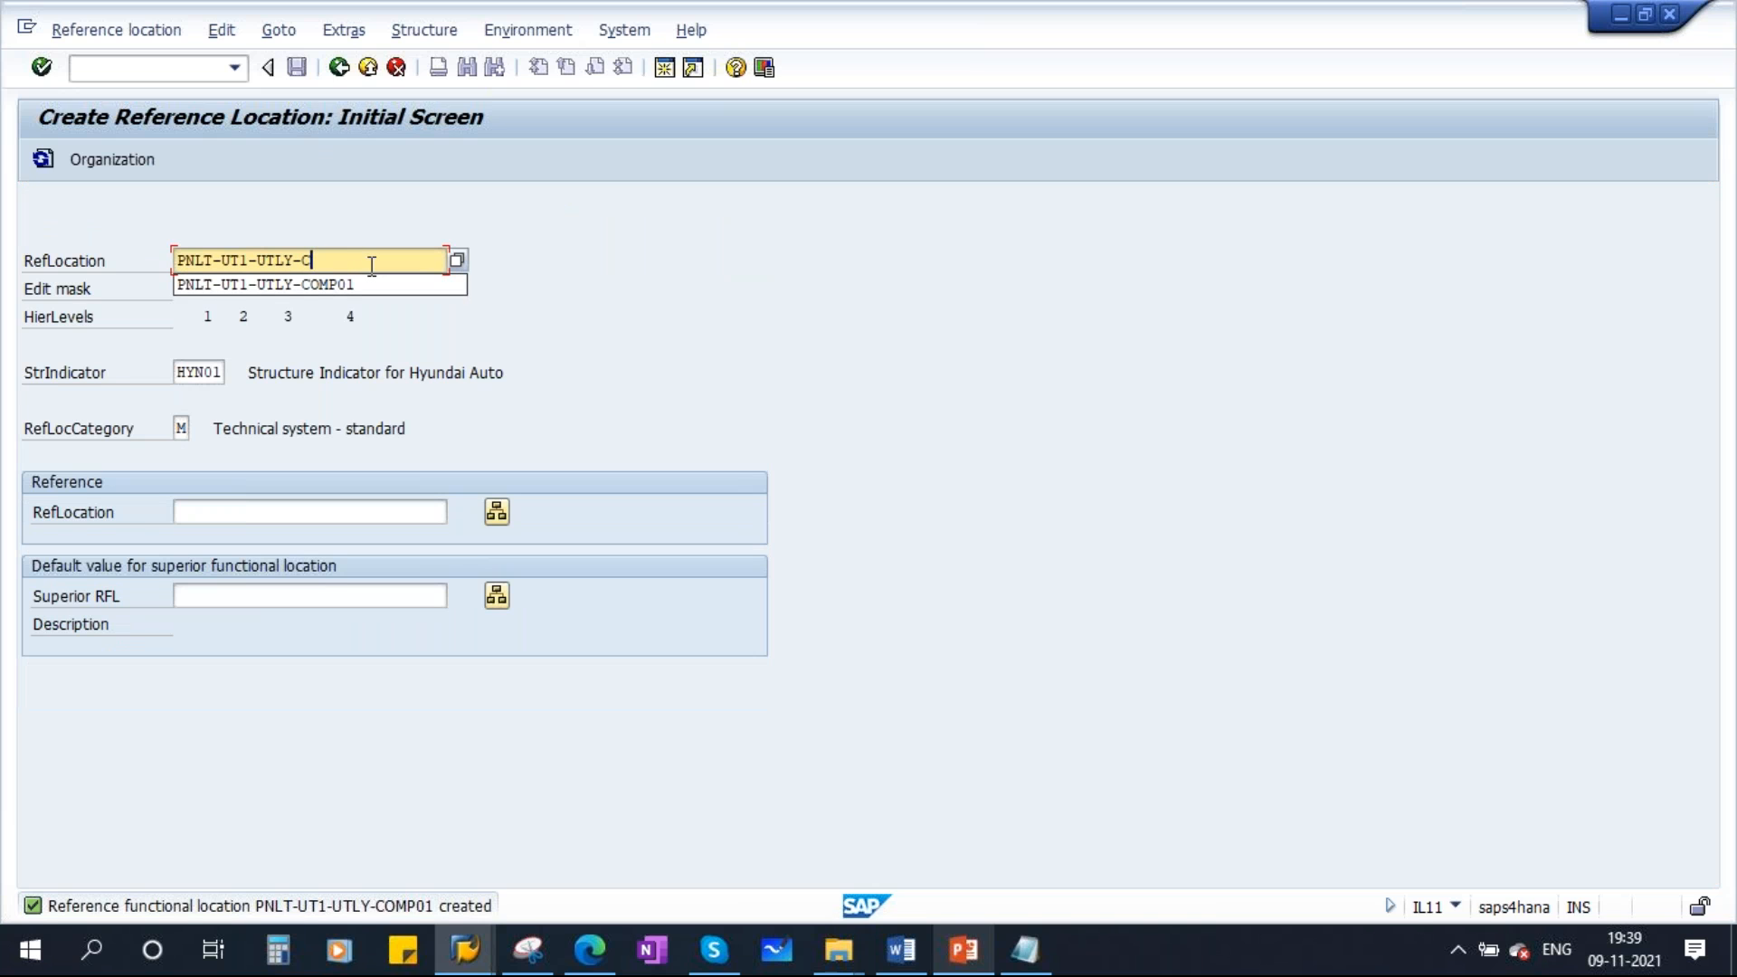
key(Caps_Lock)
text(DGE)
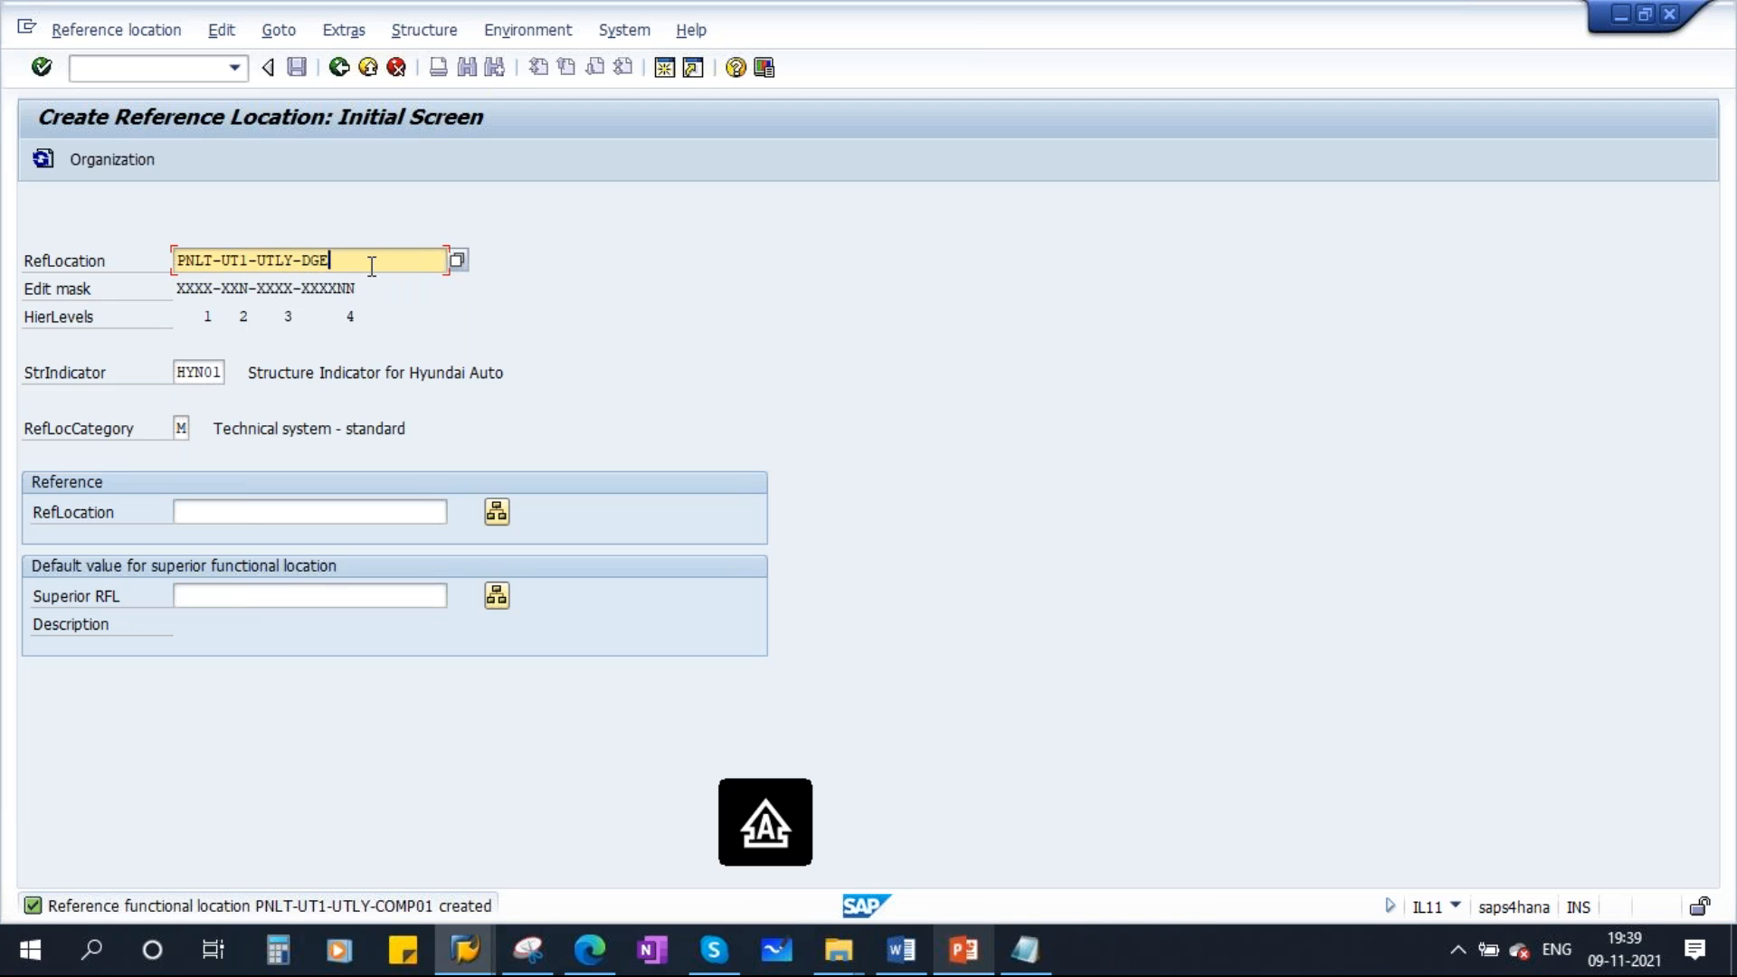
Create reference location PNLT-UT1-UTLY-DGEN01 with the description "500 KVA Diesel Generator" and save it
text(N01)
key(Return)
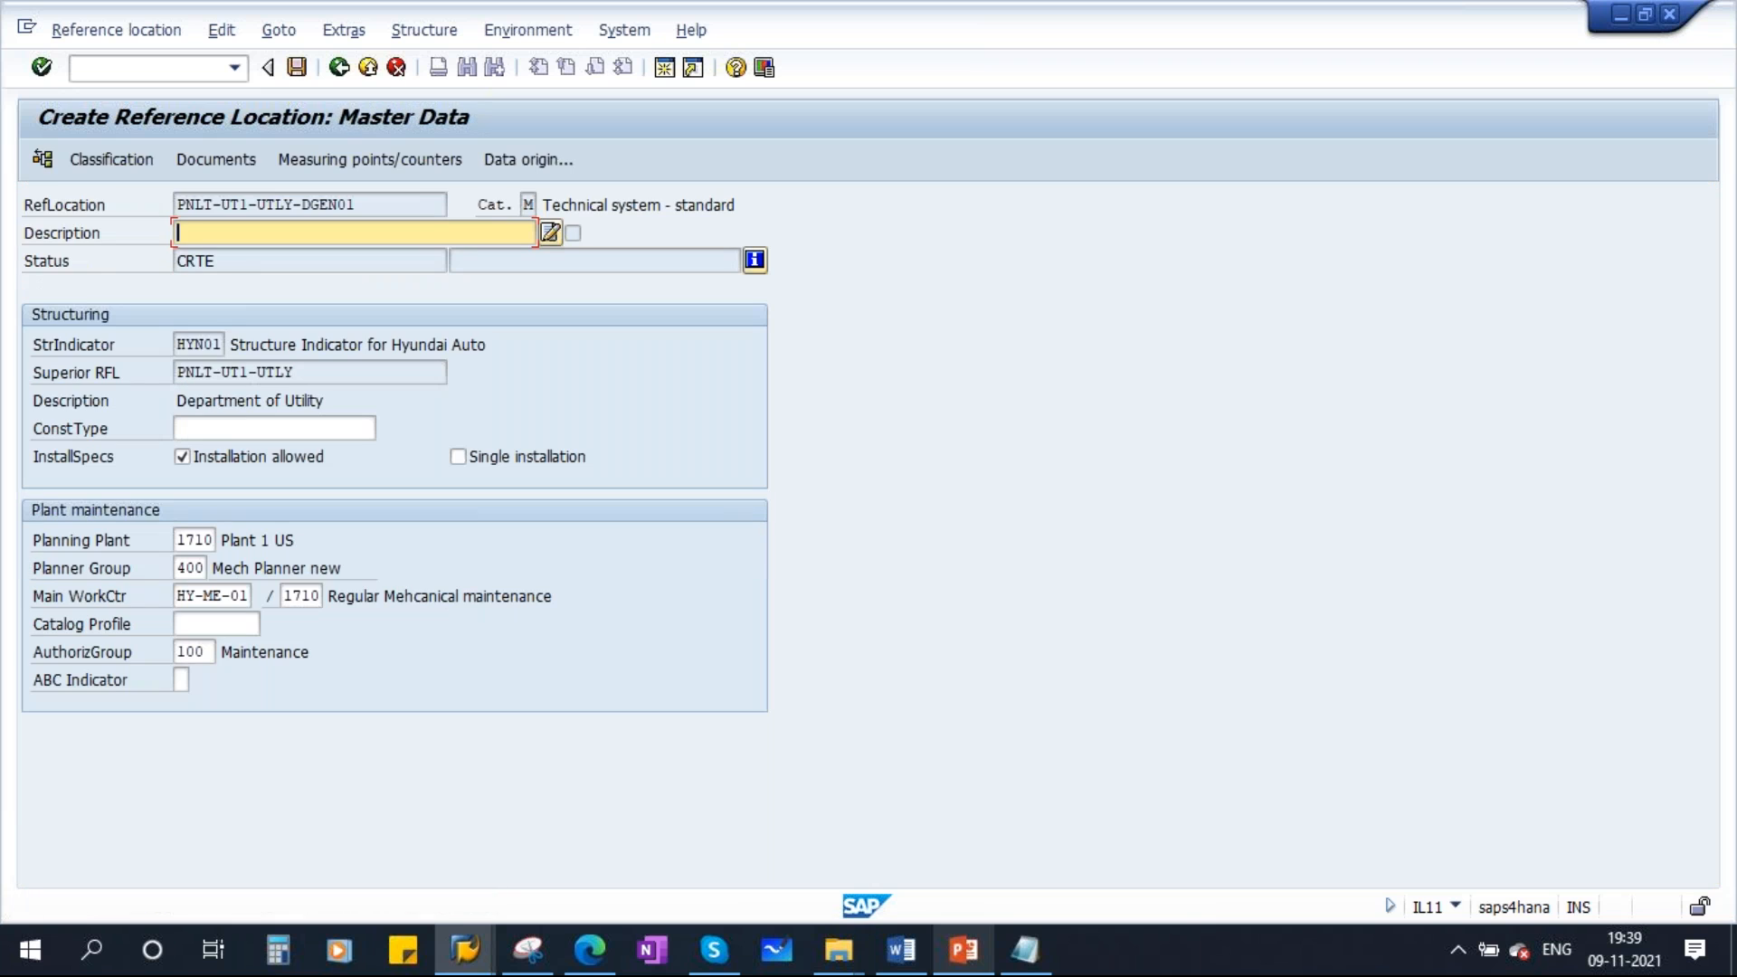
text(500 KVA D)
key(Caps_Lock)
text(iesel)
key(Caps_Lock)
key(Caps_Lock)
text(Gen)
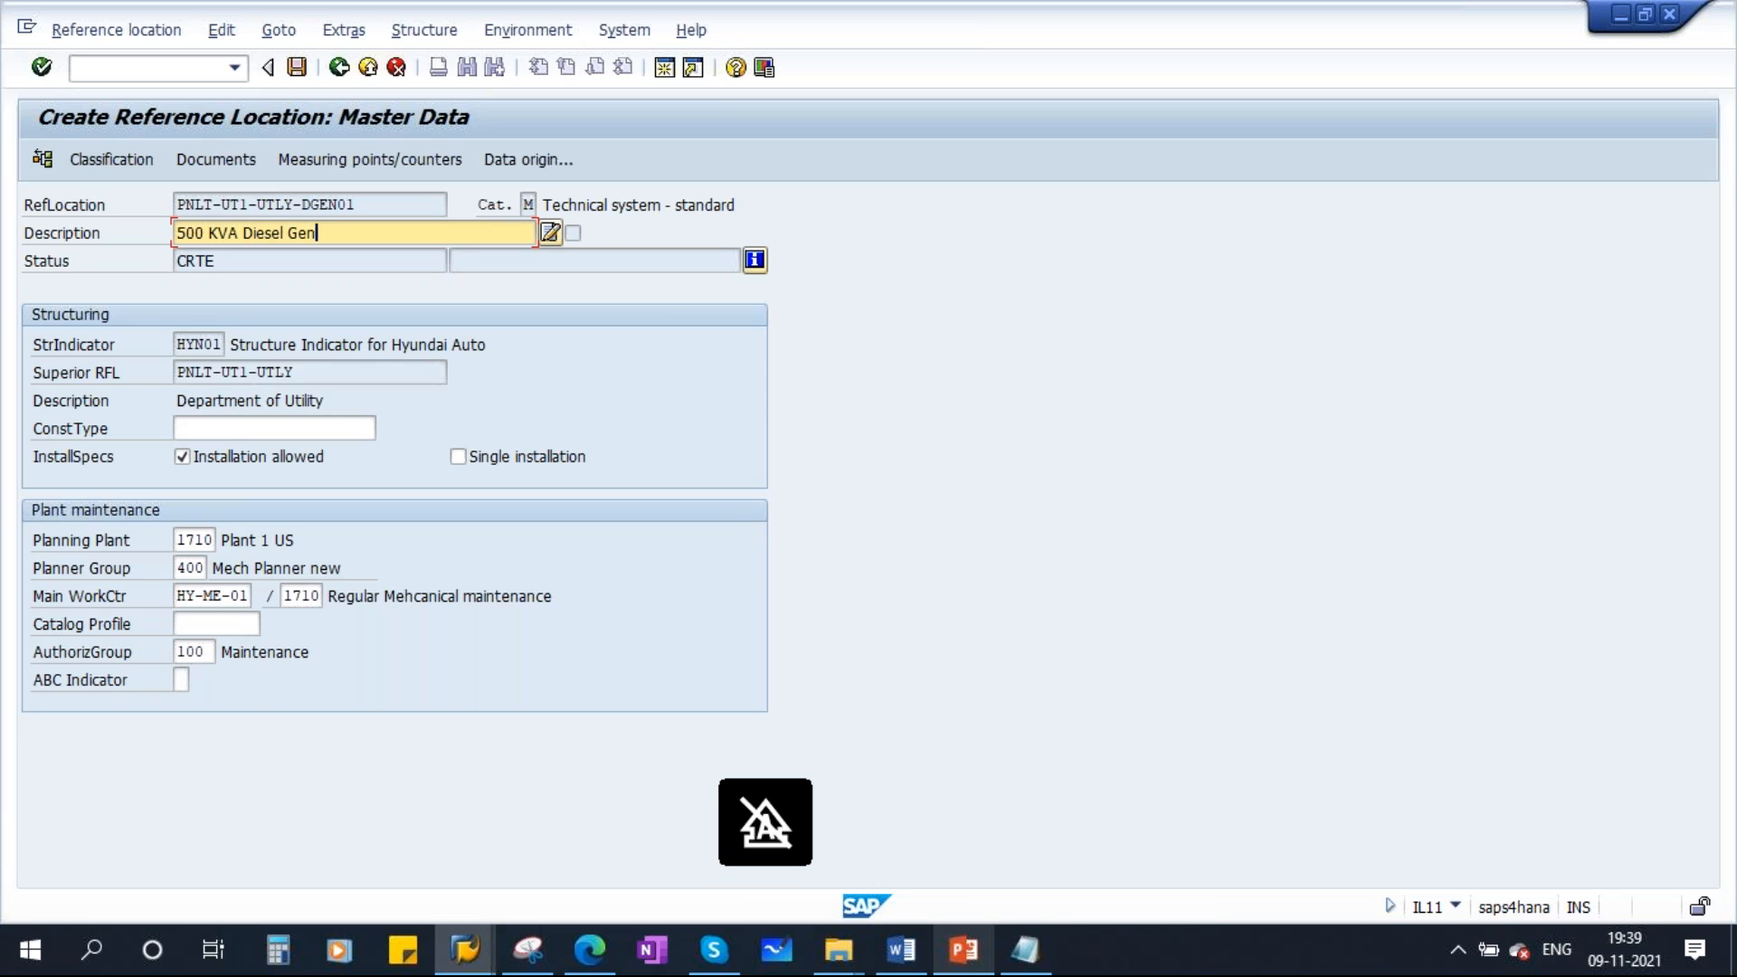
text(erator)
click(297, 67)
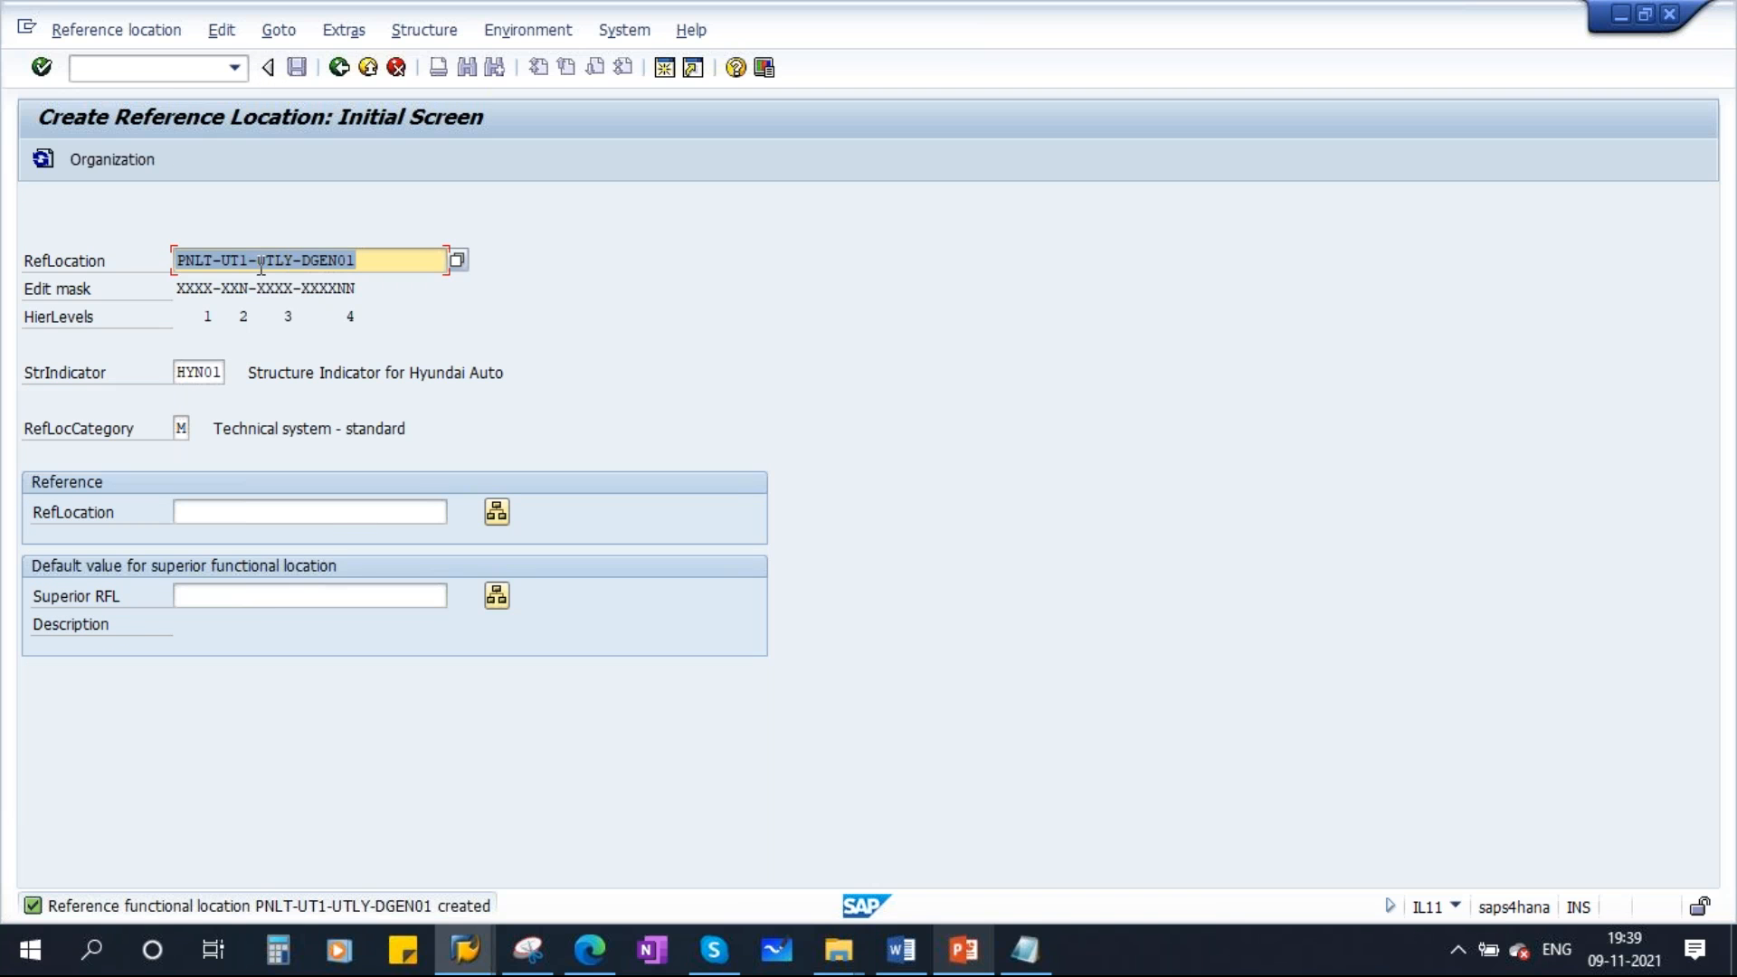
Create reference location PNLT-UT2 with the description "UNIT 2" and save it
drag(239, 261, 368, 261)
text(2)
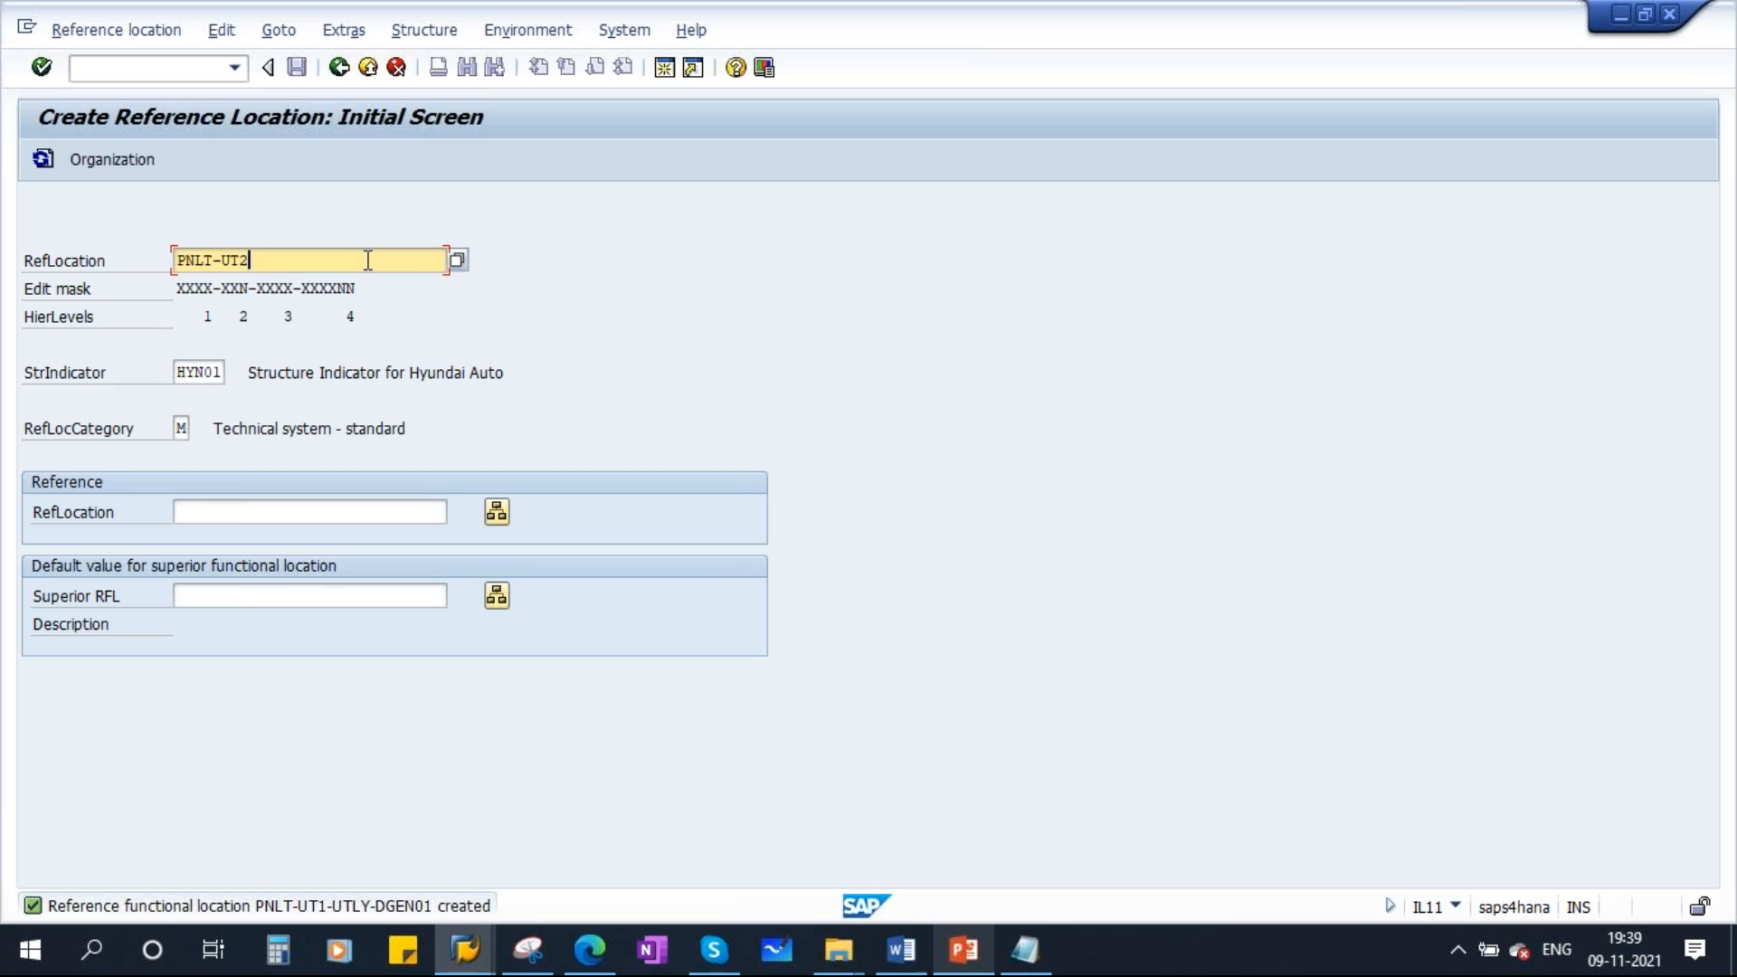
key(Return)
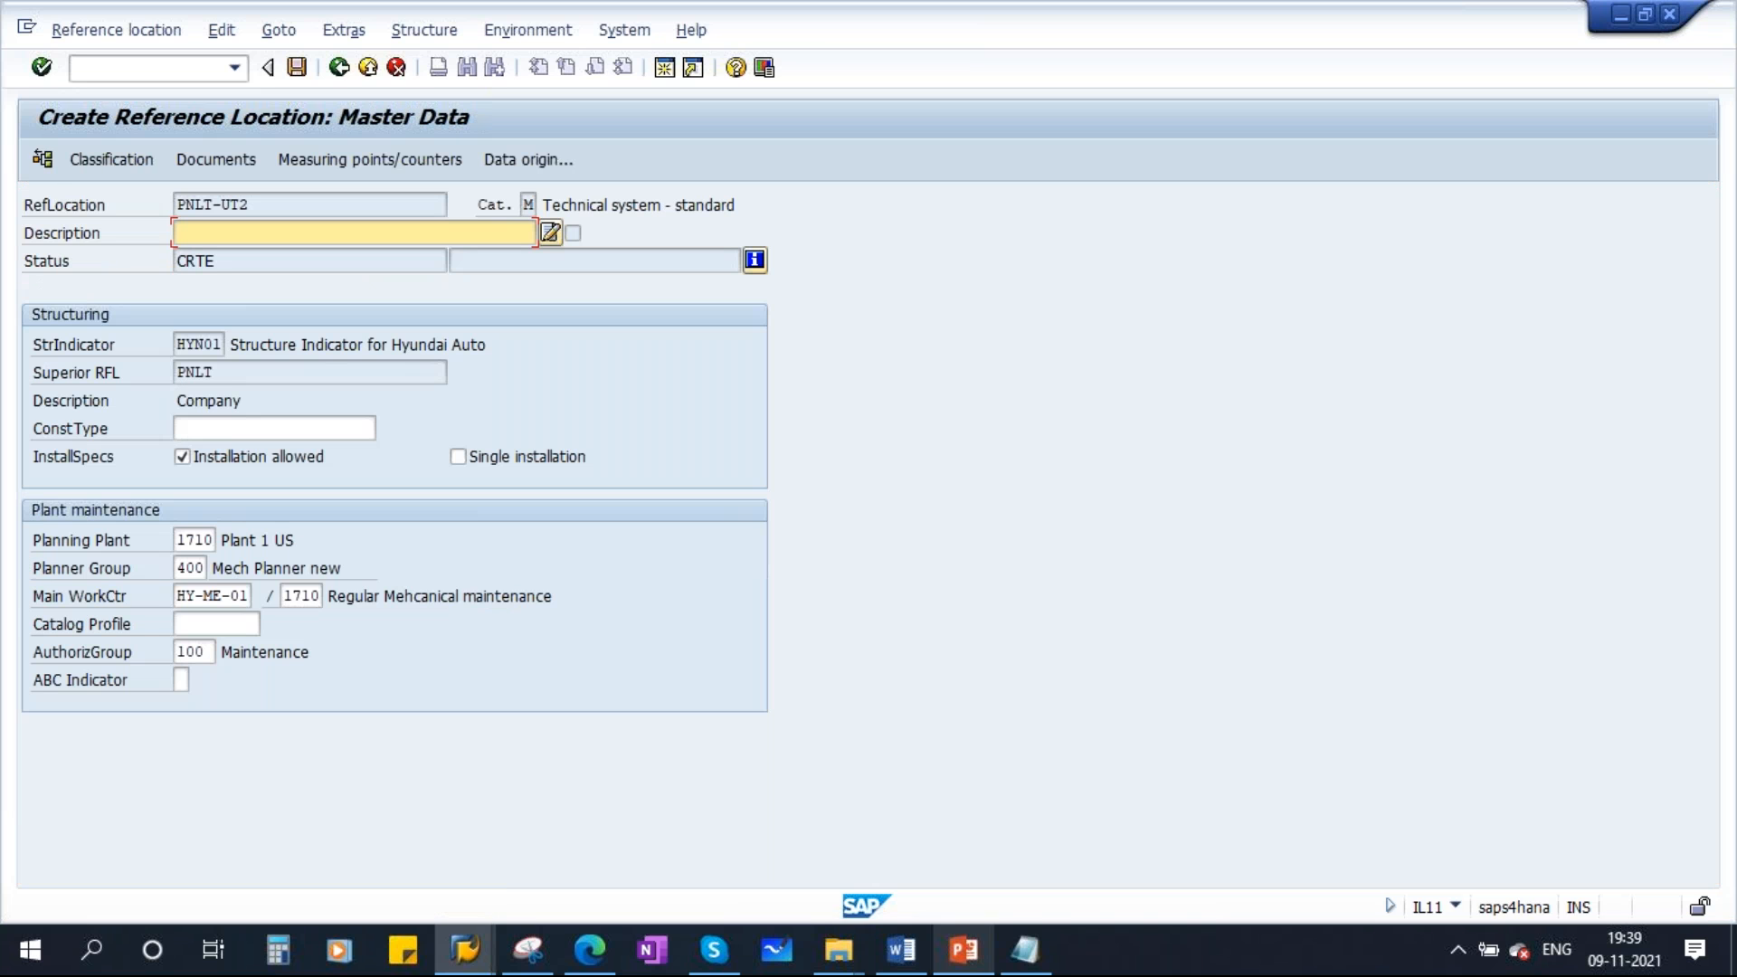
text(Unit2)
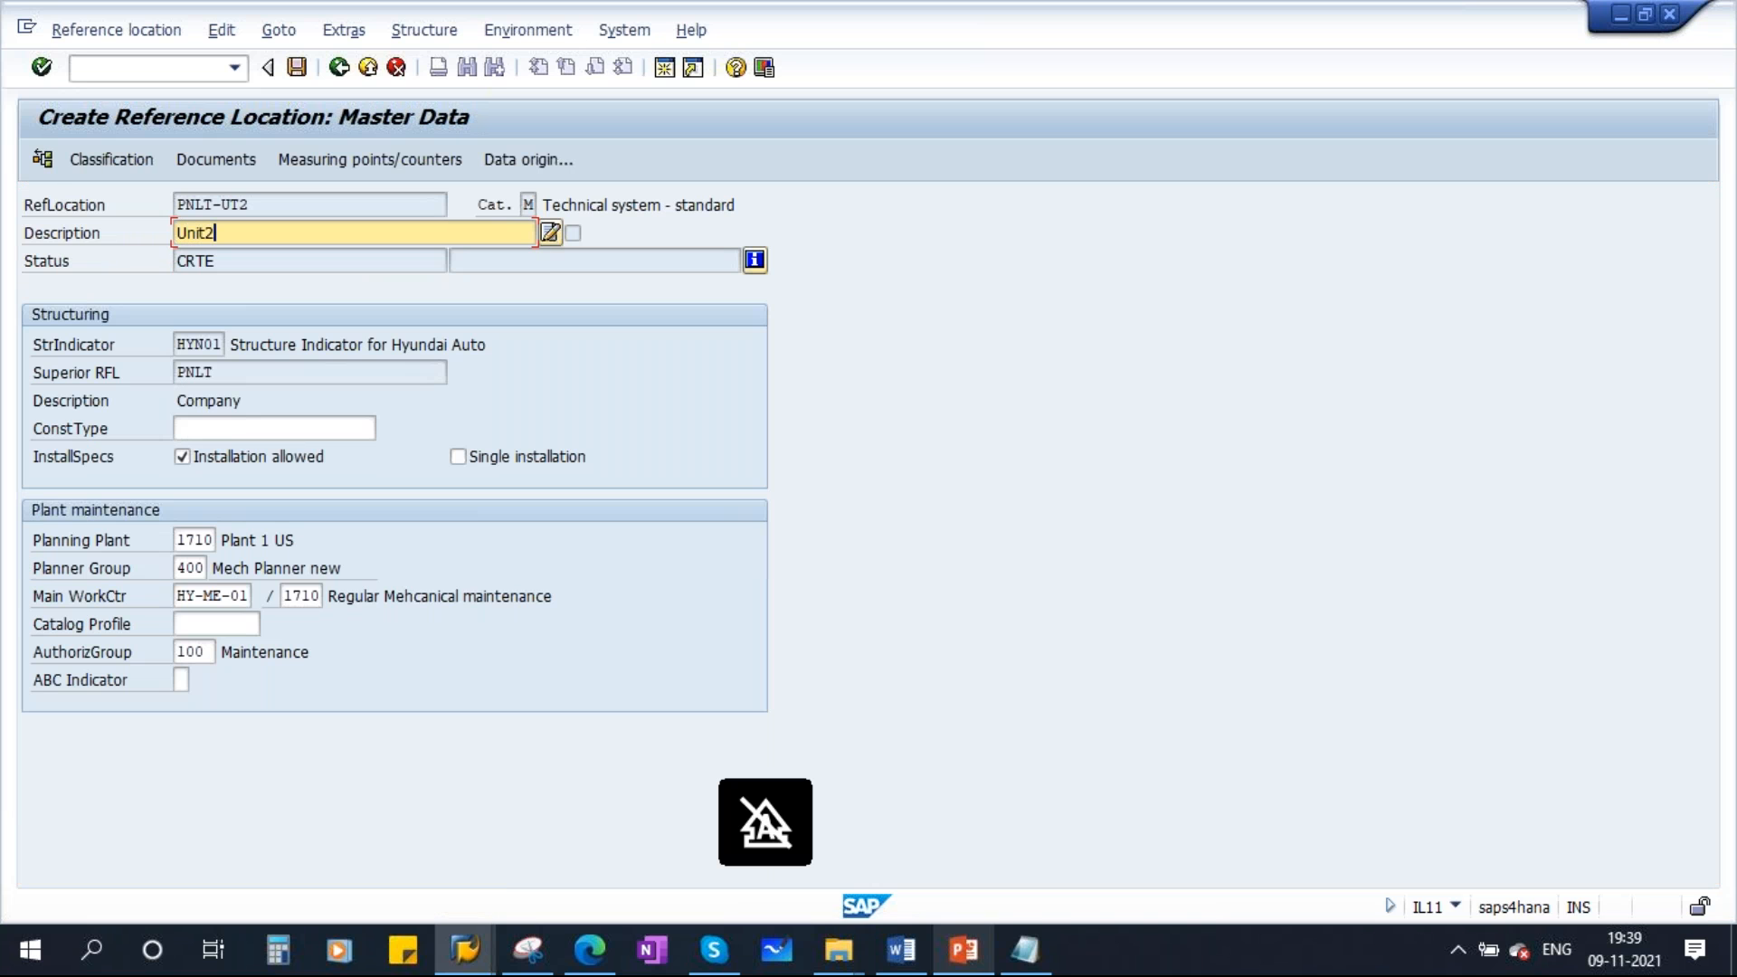
key(BackSpace)
key(BackSpace)
key(BackSpace)
key(BackSpace)
key(BackSpace)
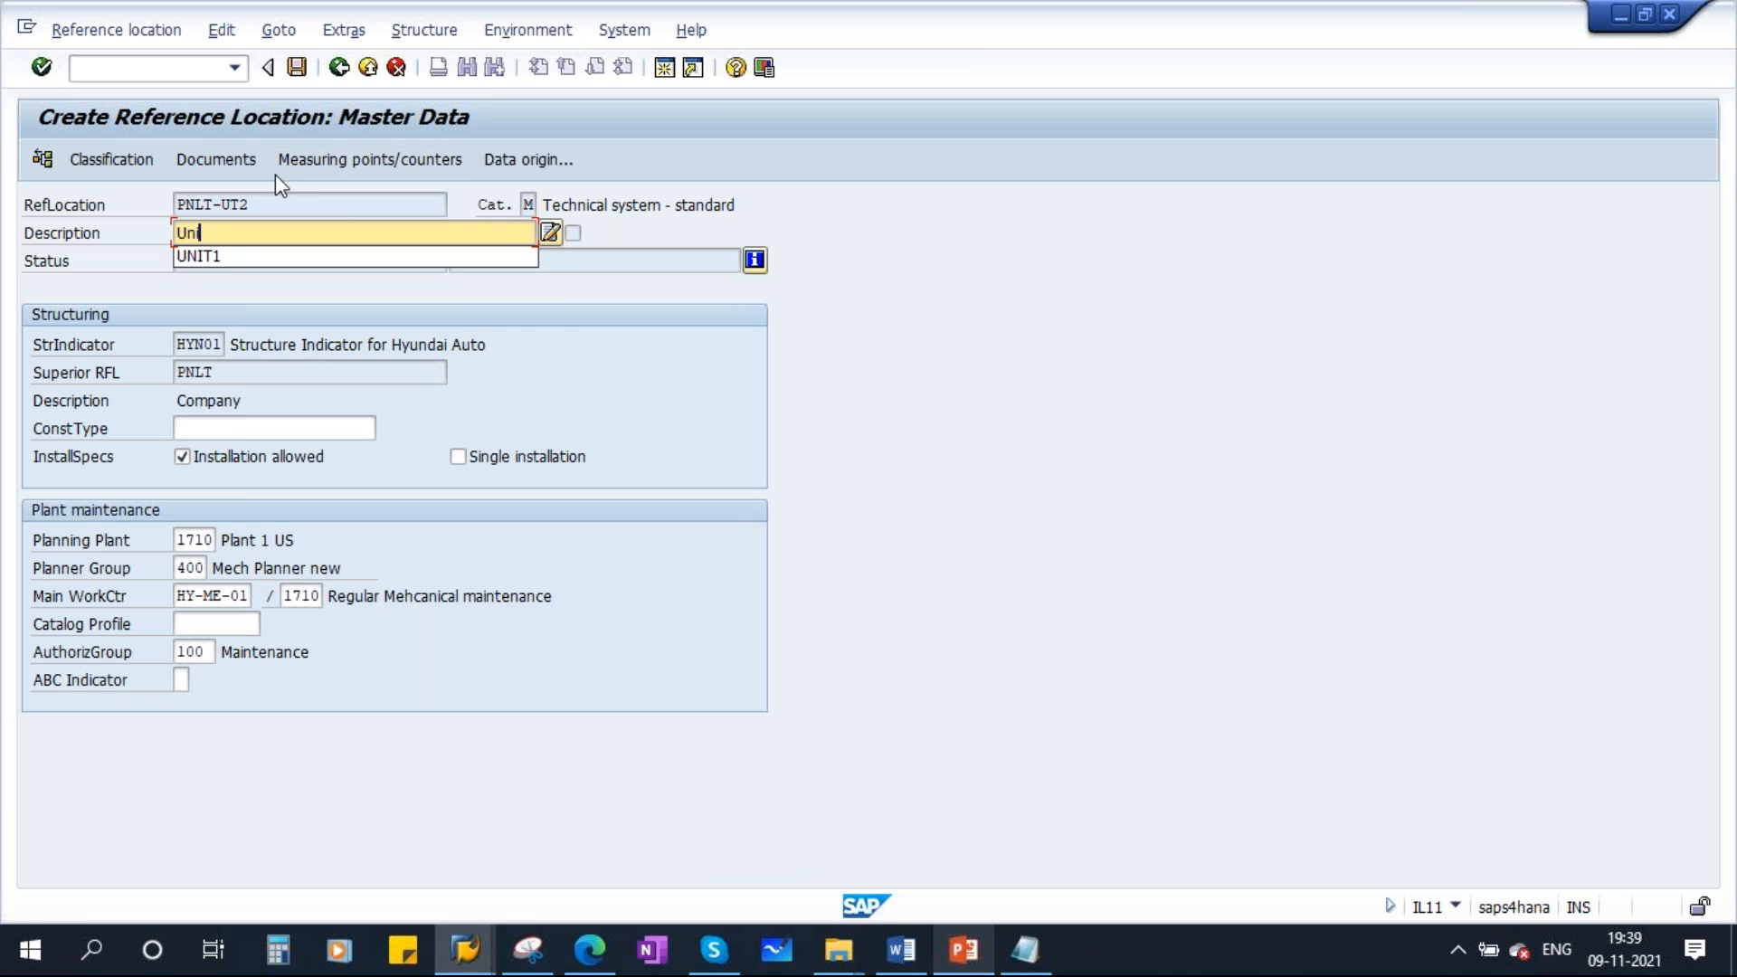
text(UNIT)
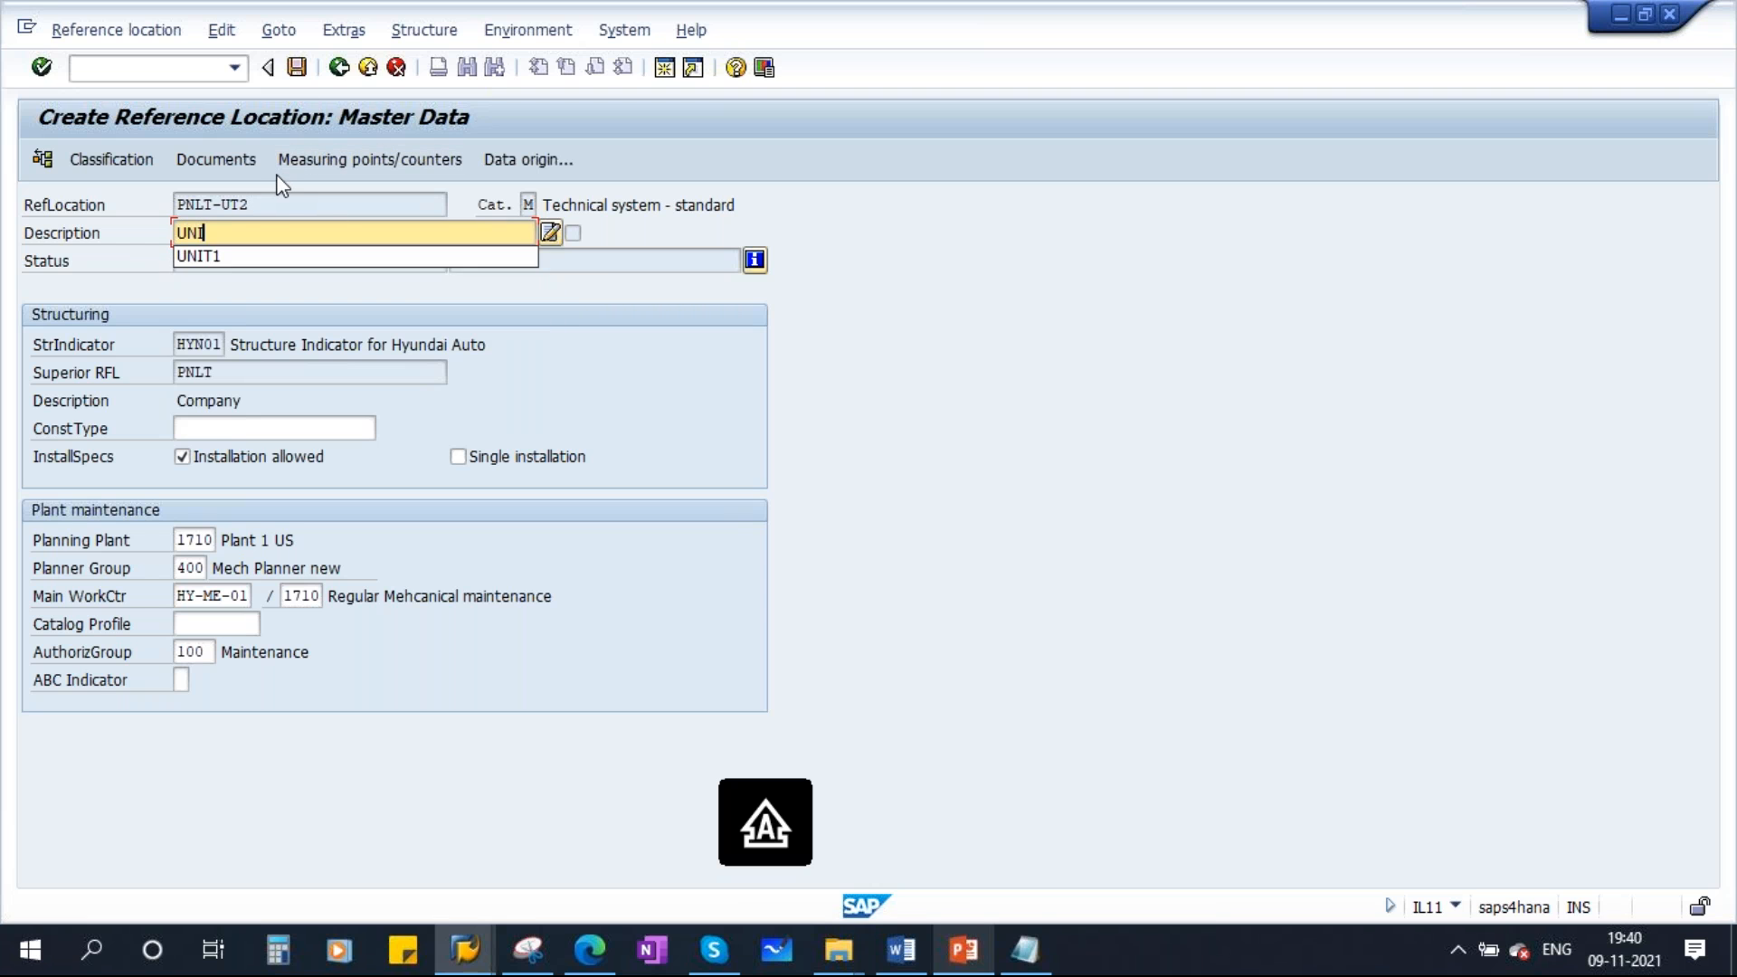
text(2)
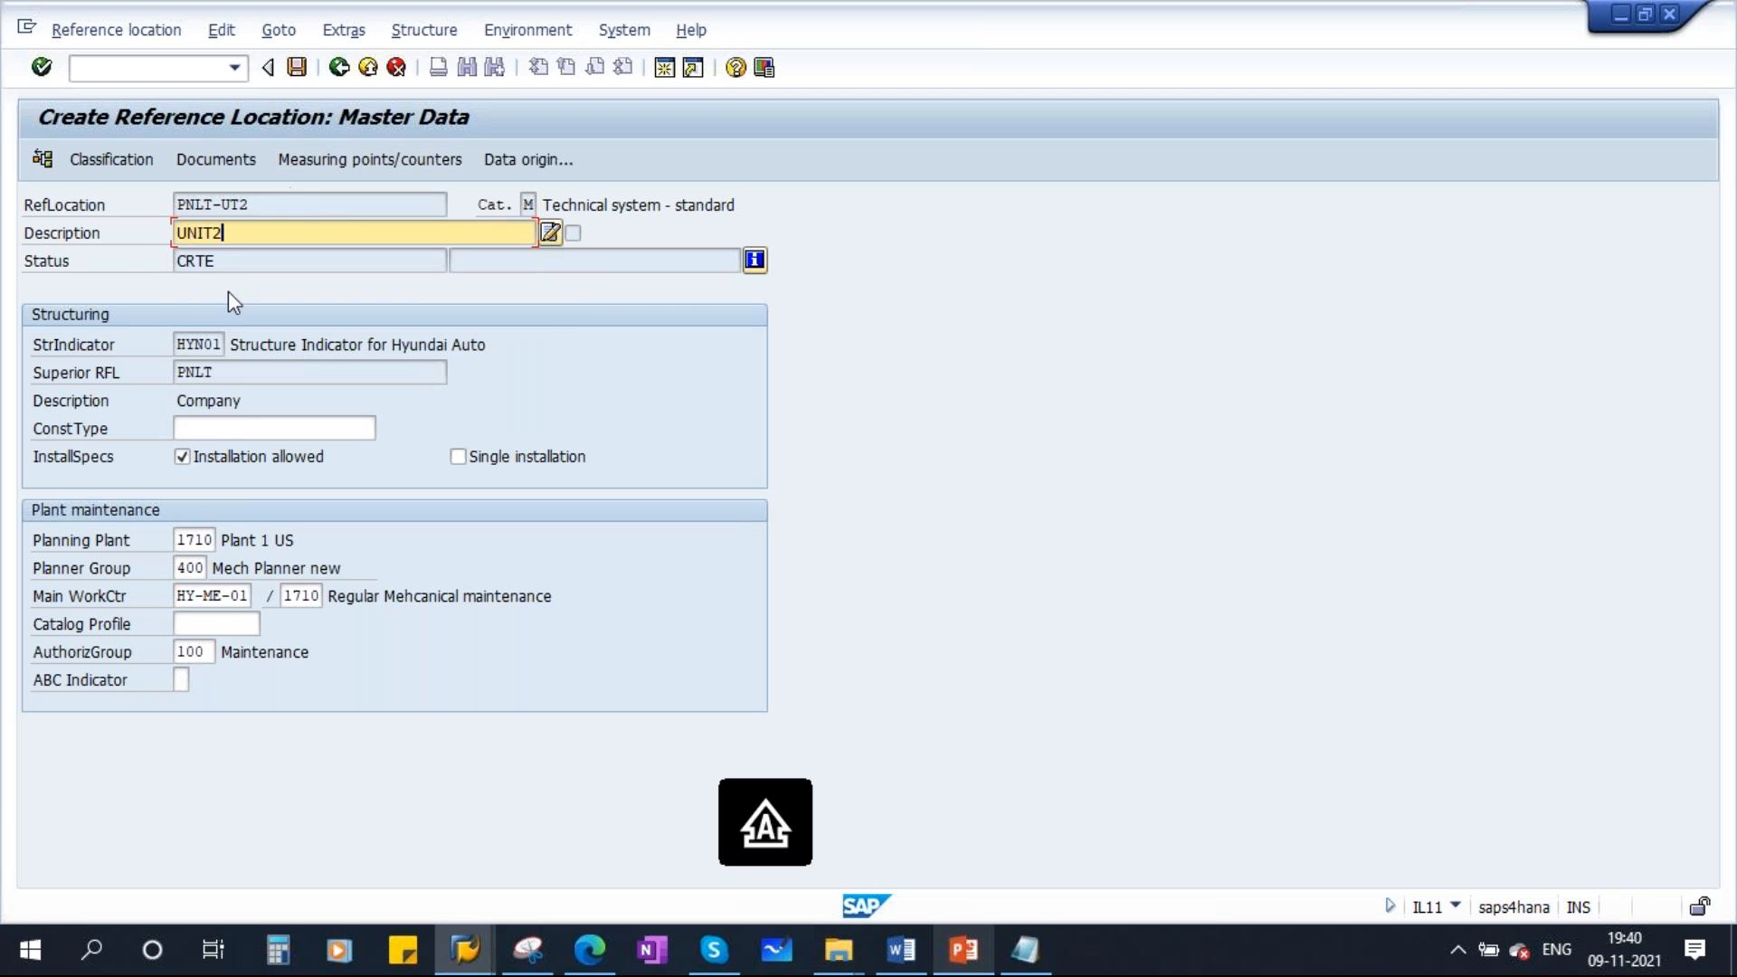
click(206, 232)
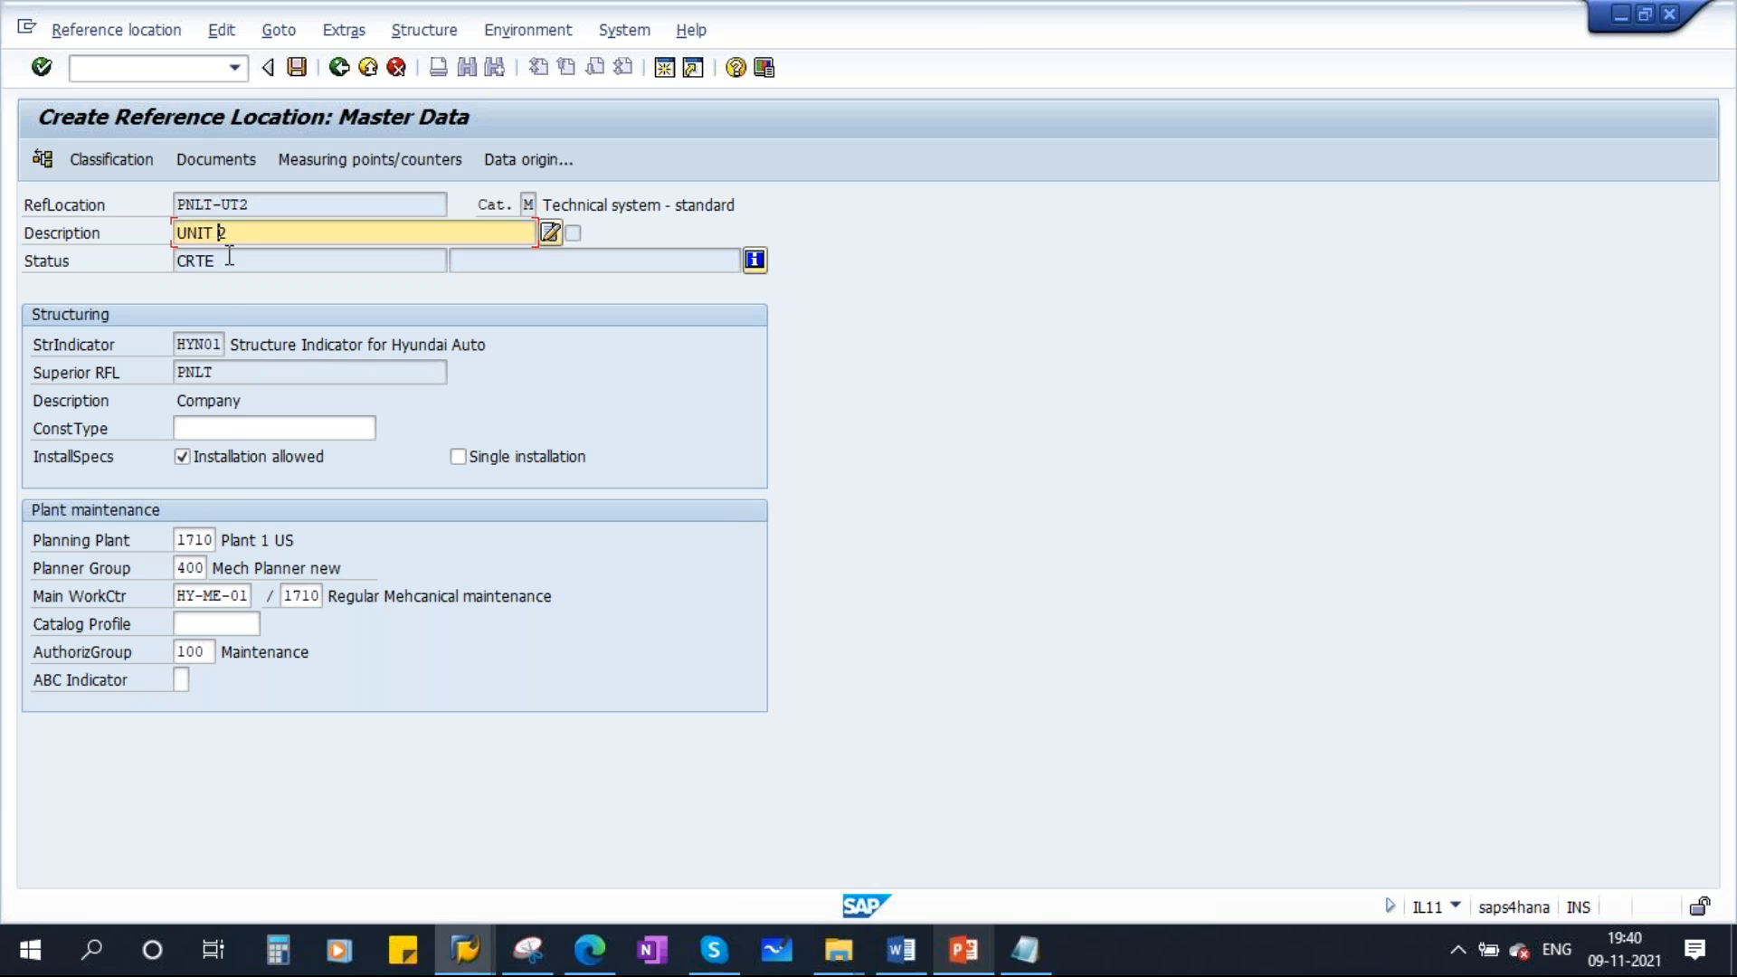
click(297, 70)
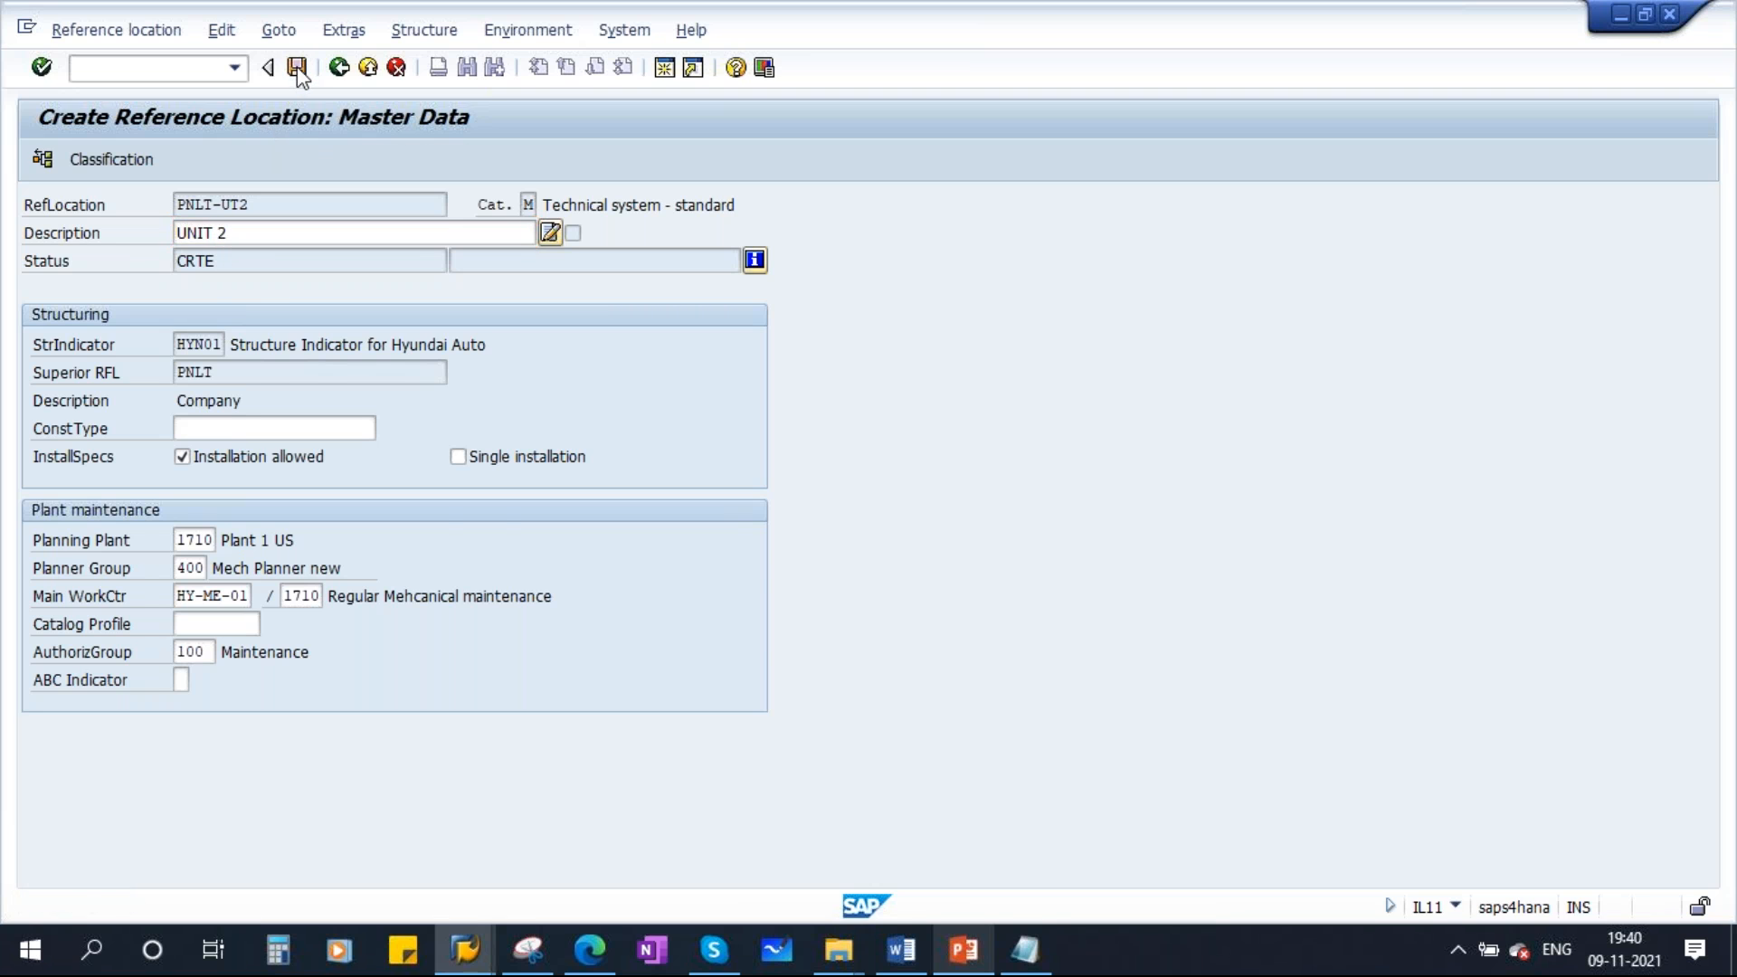
Leave reference location creation and display the fully expanded structure of reference location PNLT with transaction IH02
drag(215, 261, 162, 263)
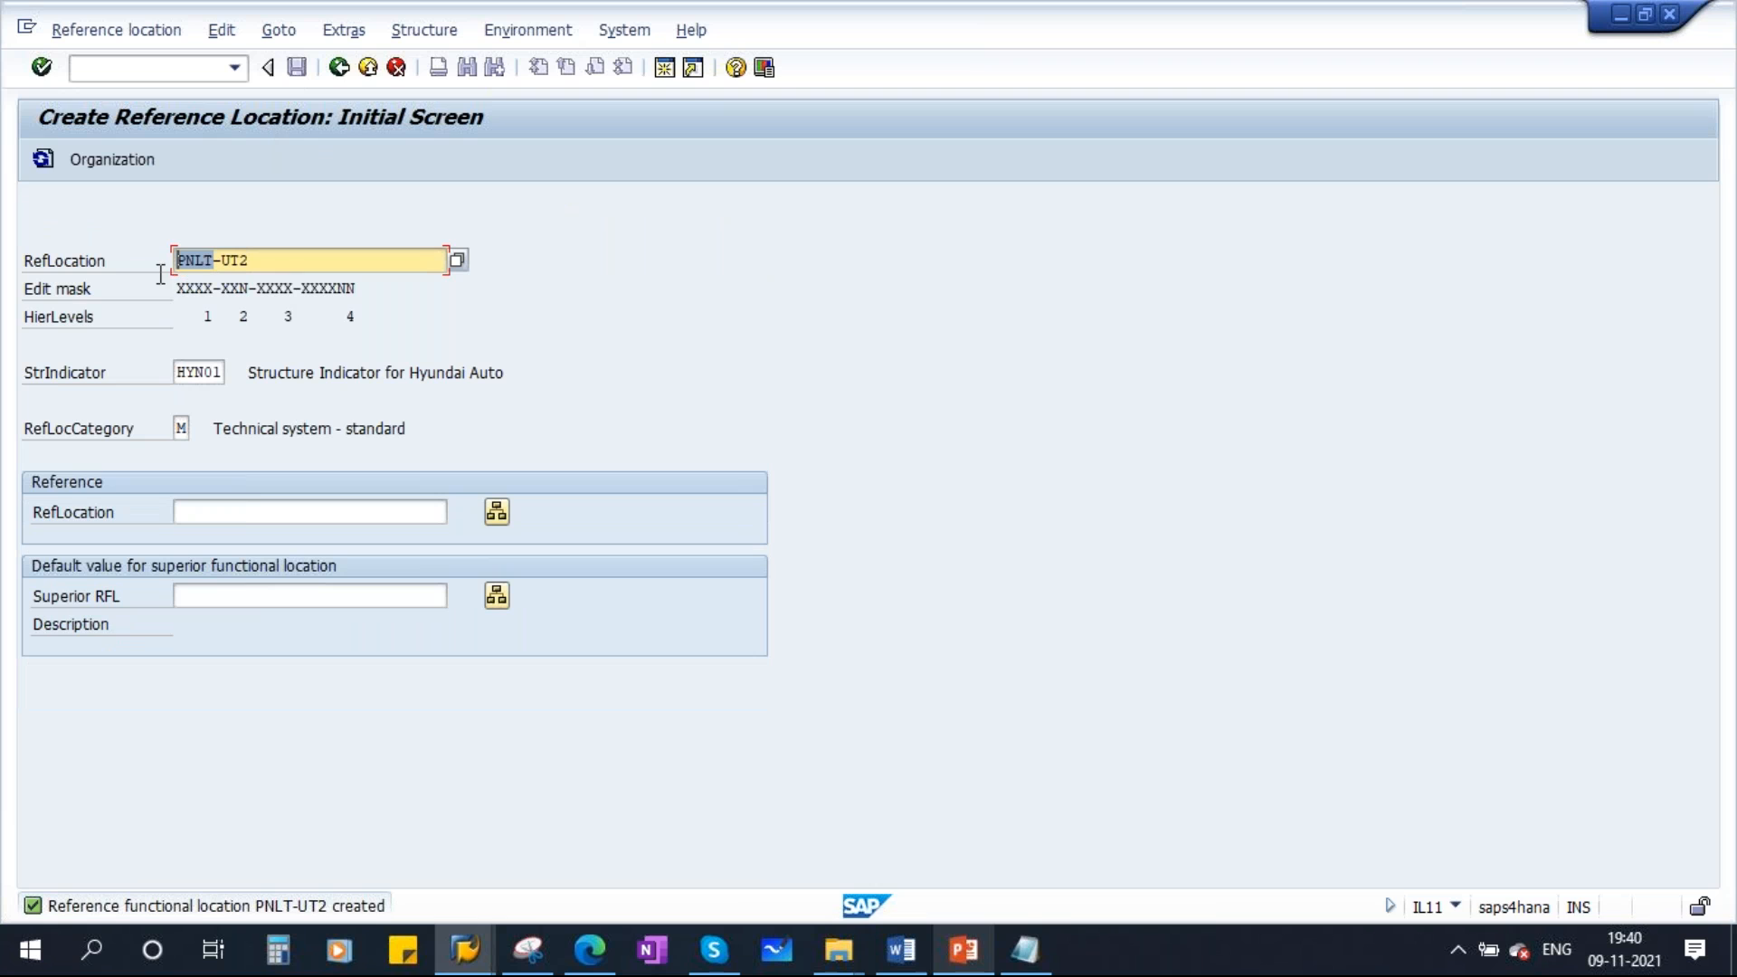
click(276, 387)
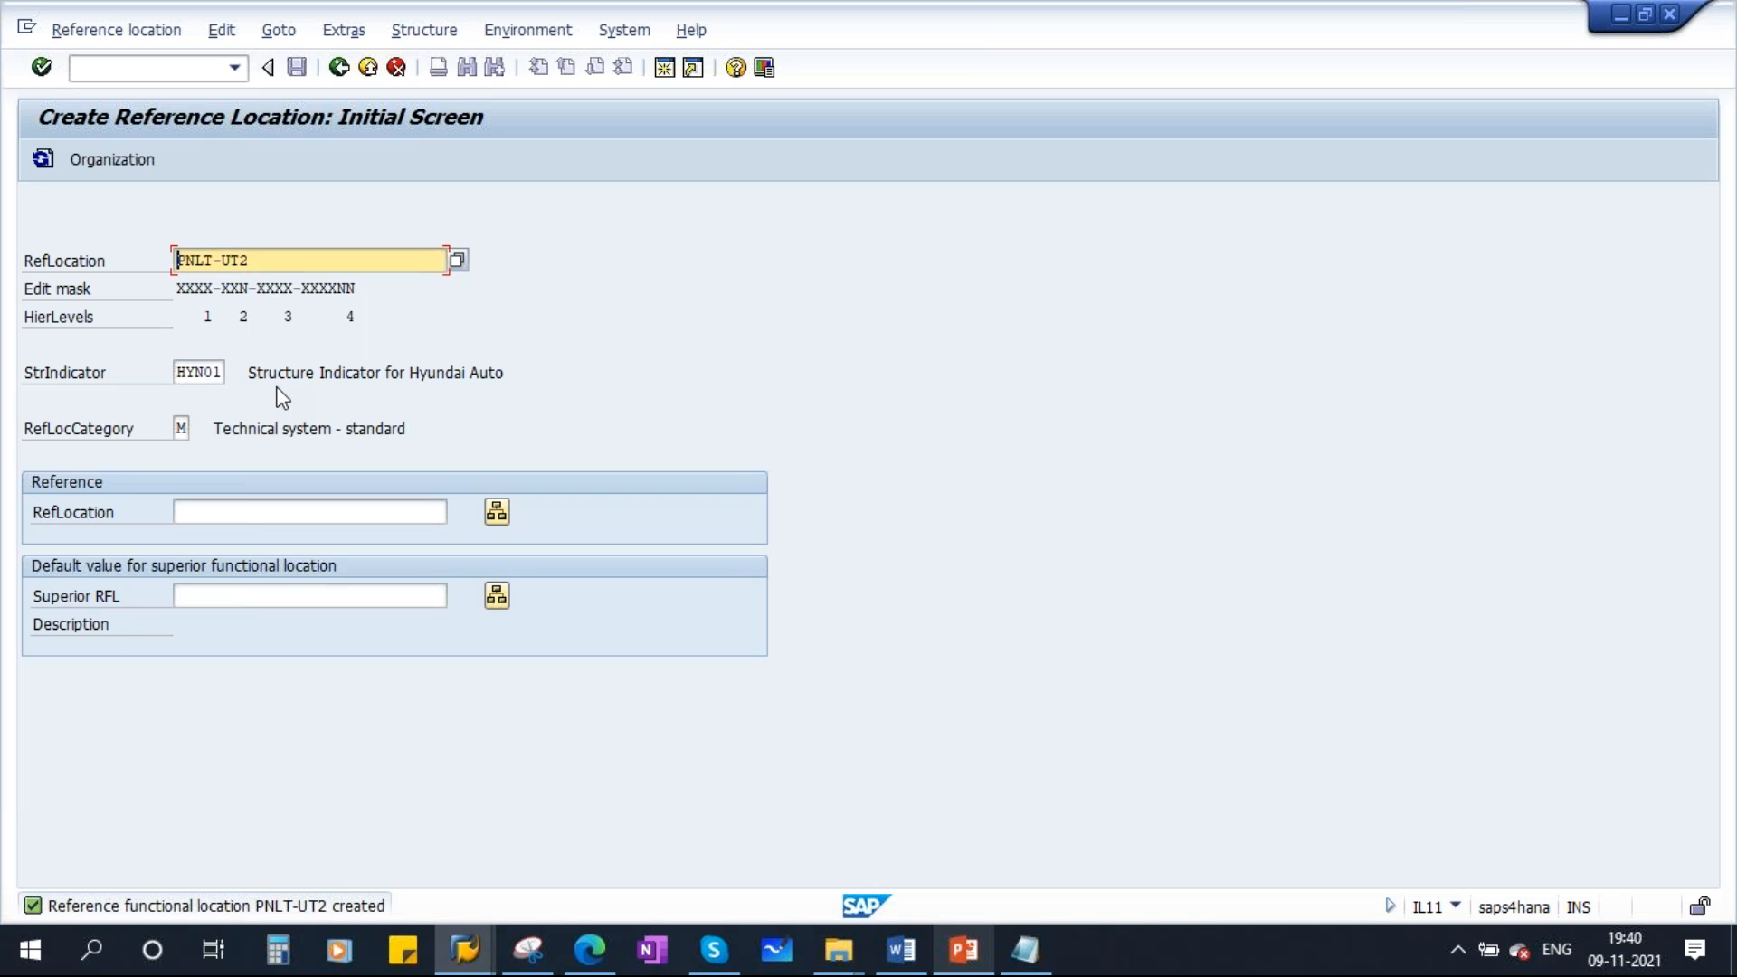
click(334, 76)
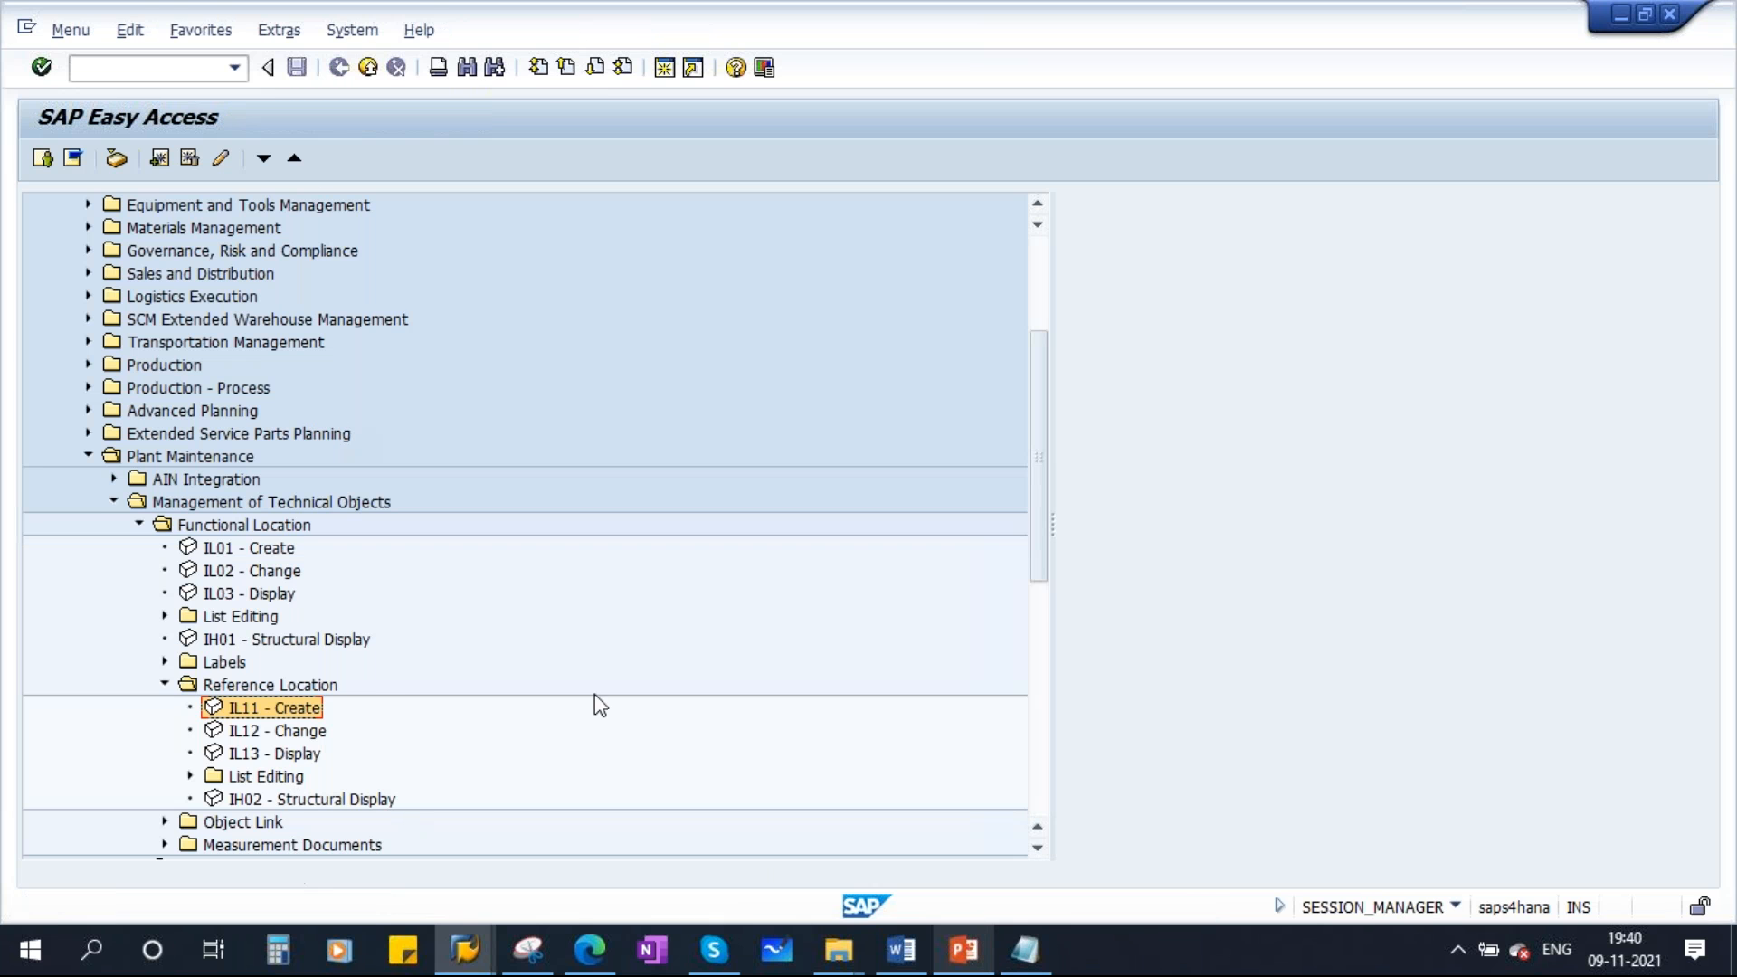
scroll(595, 708, down, 1)
click(312, 729)
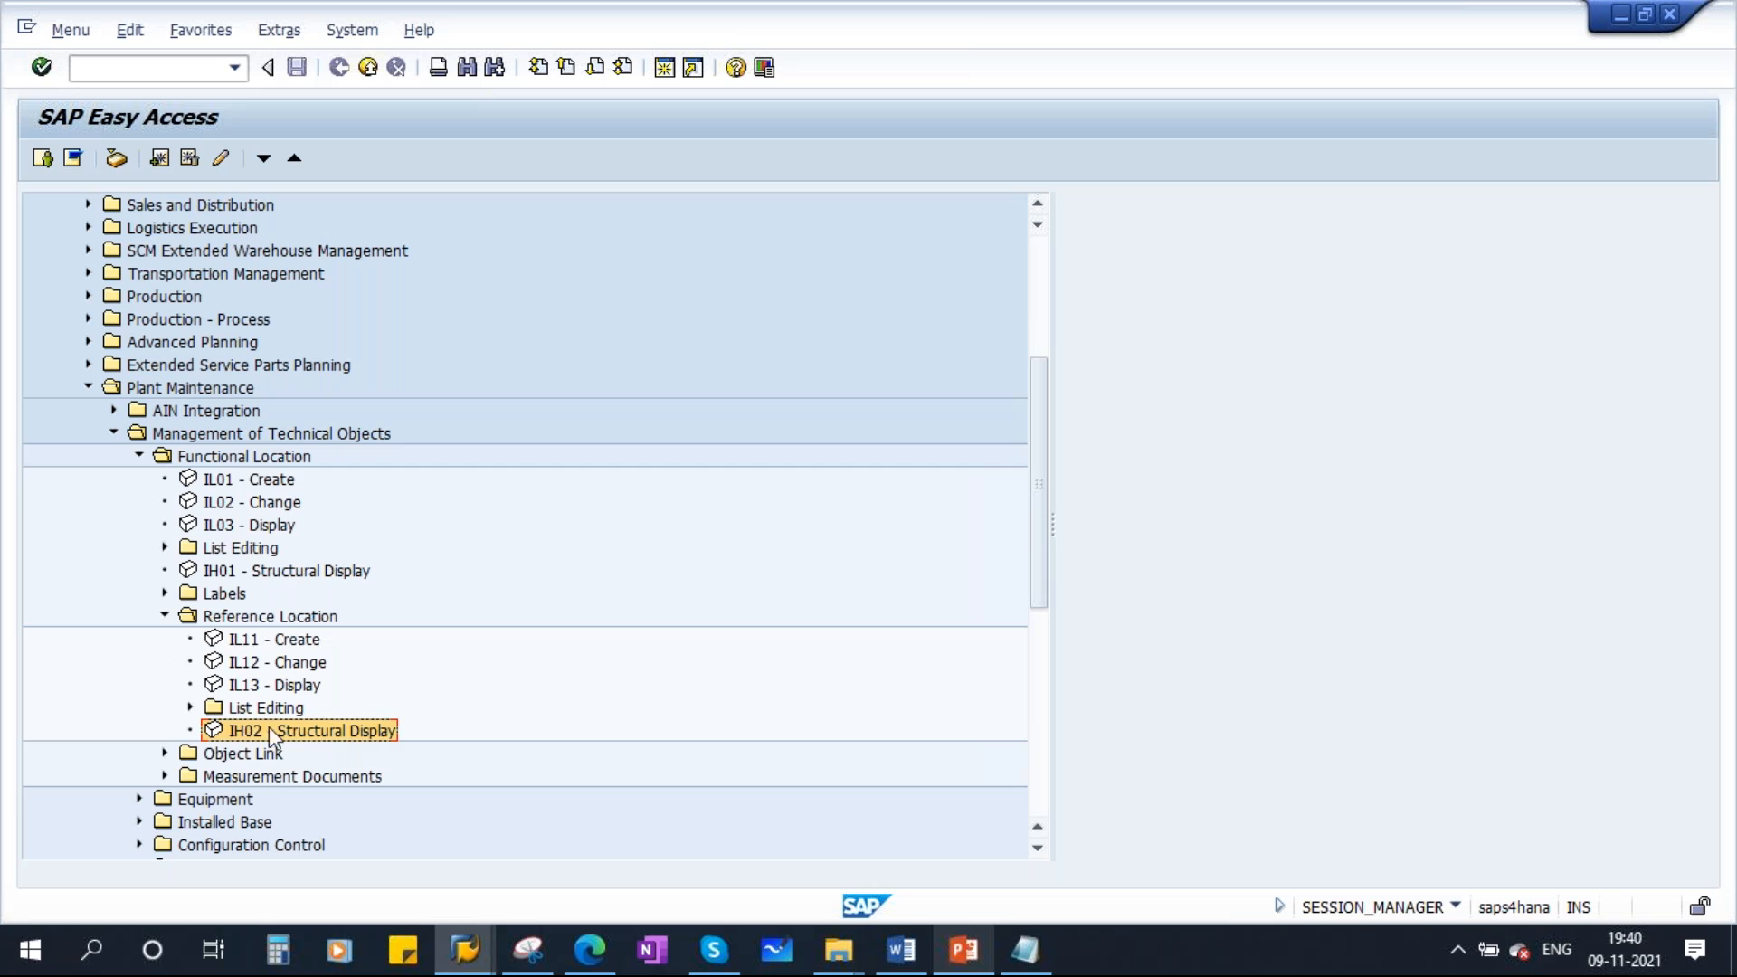
double_click(356, 729)
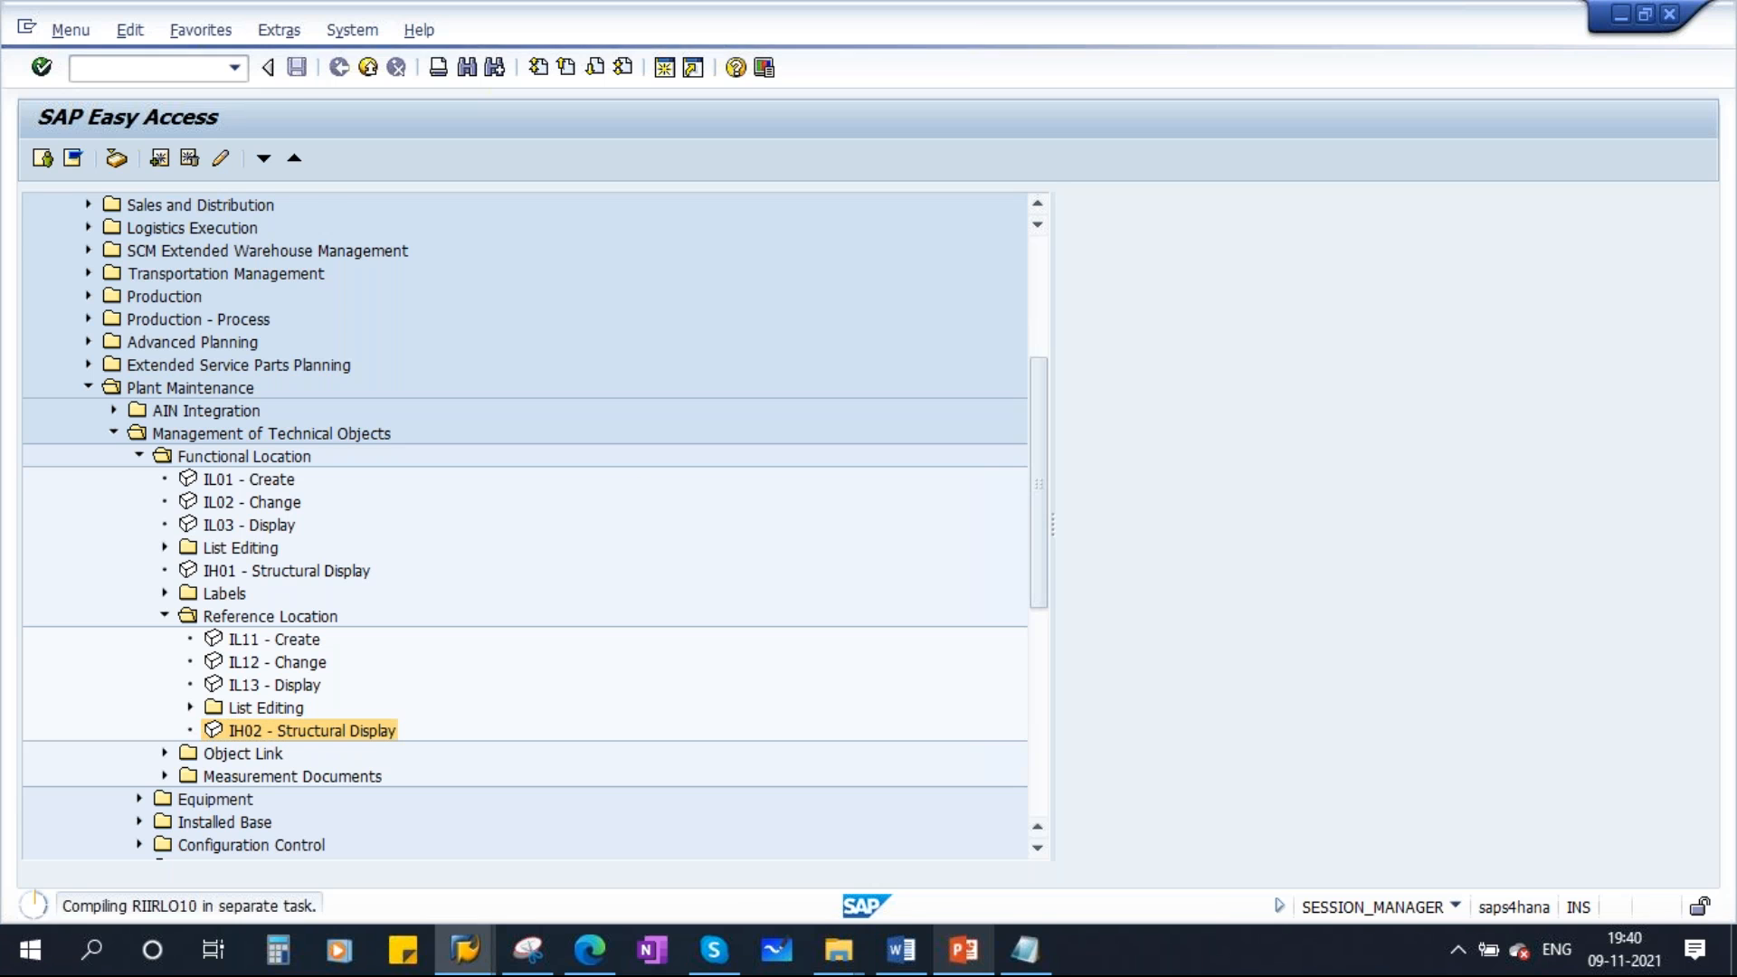
drag(367, 202, 443, 198)
key(BackSpace)
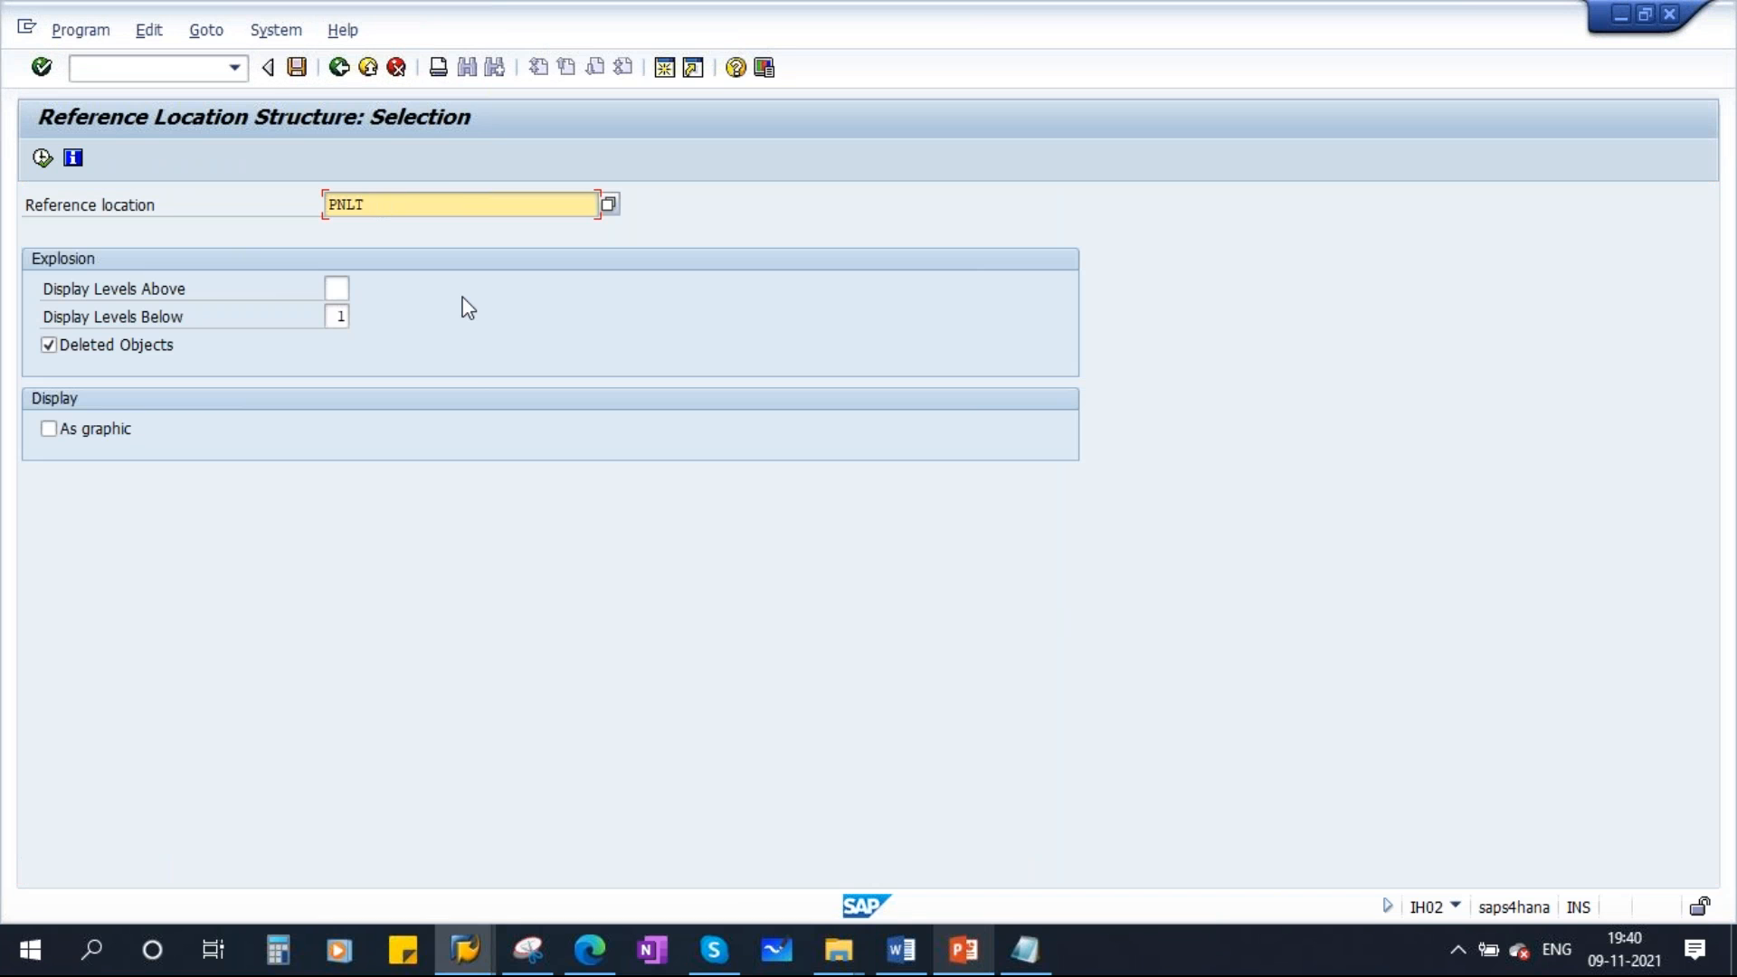
click(42, 157)
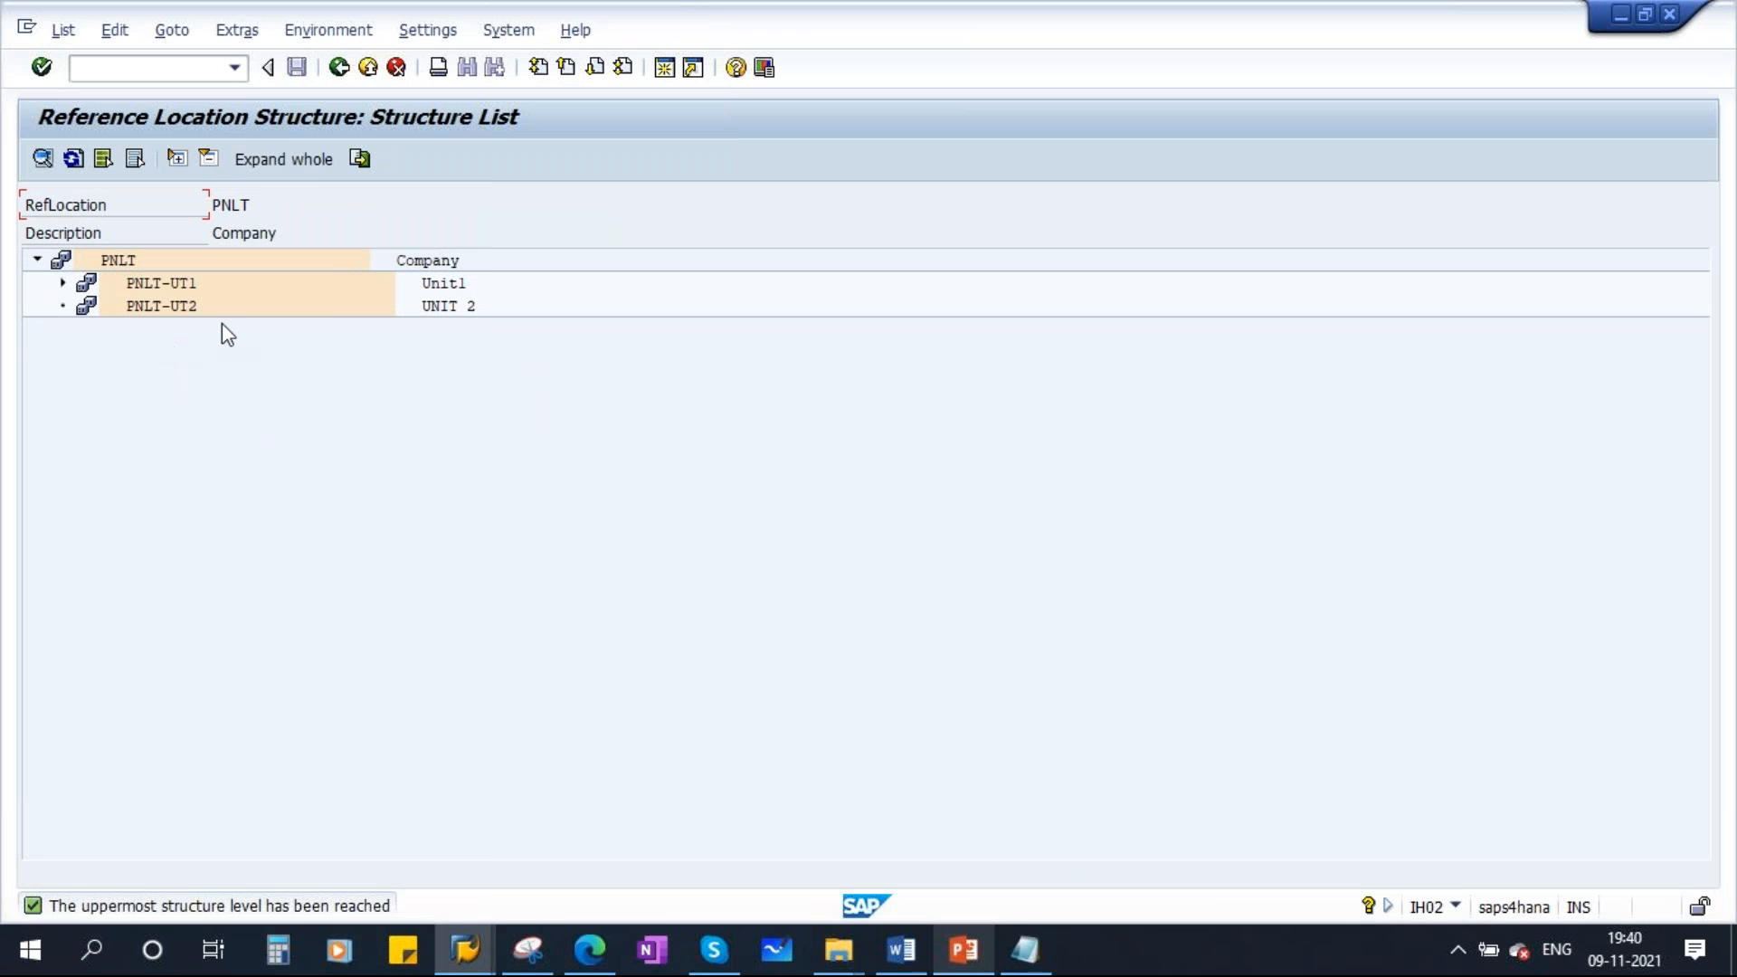
click(291, 159)
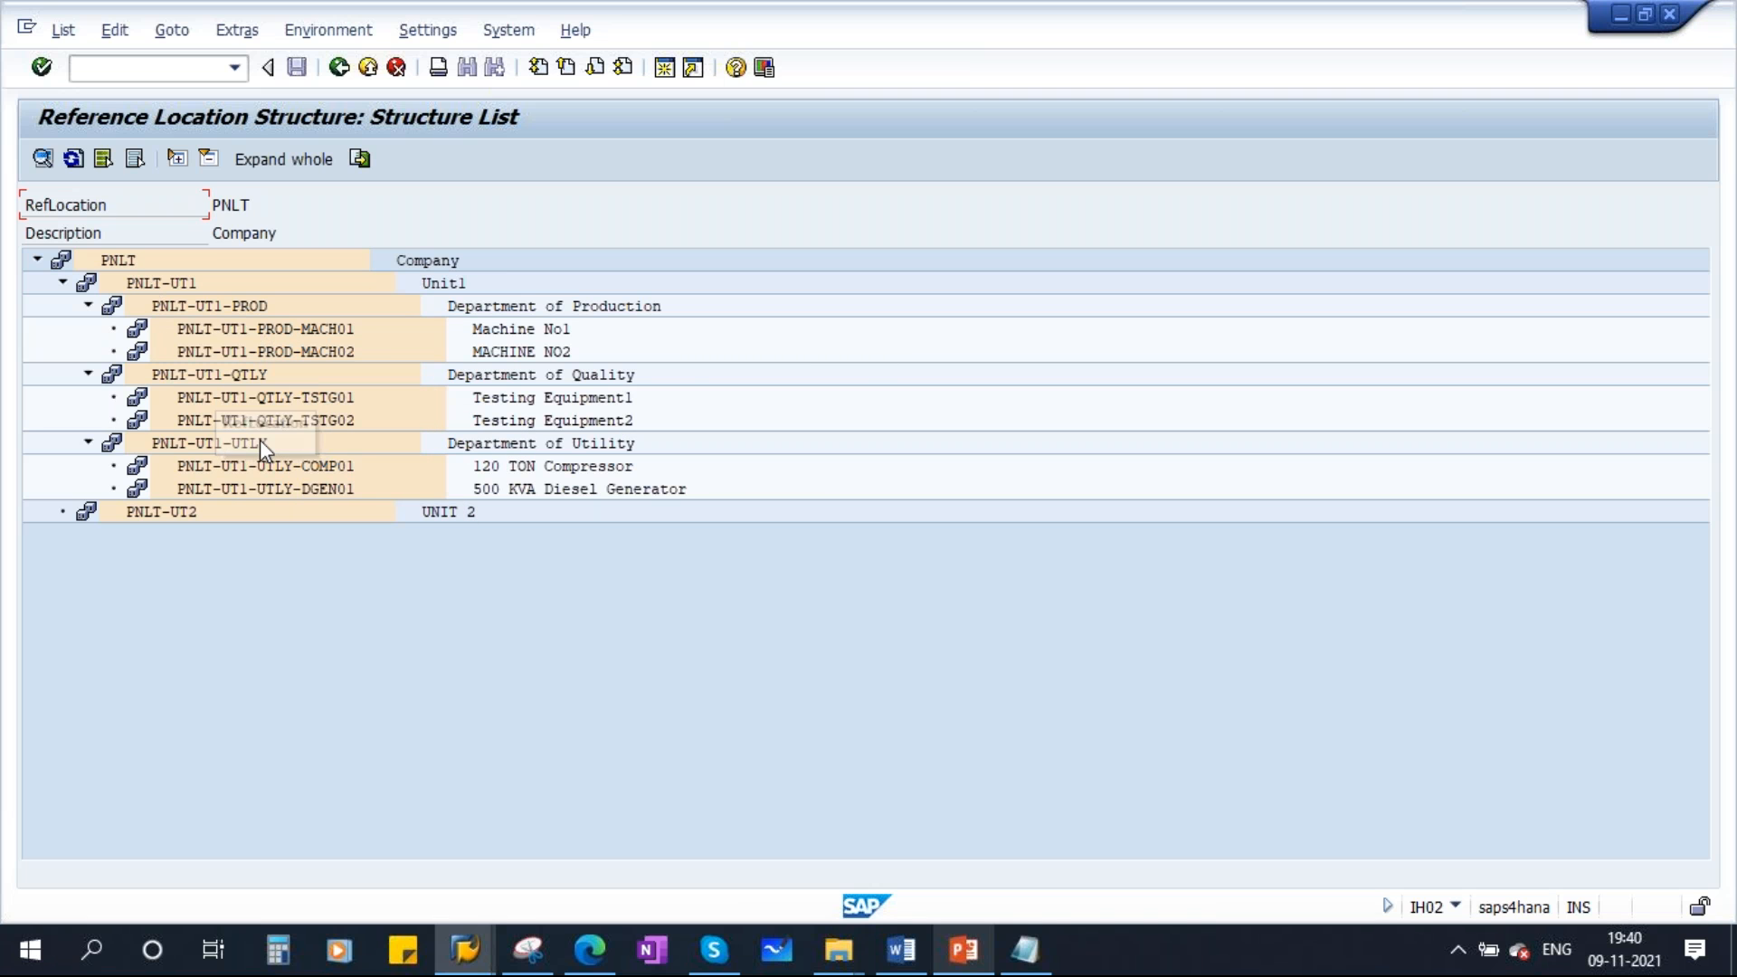
Switch to PowerPoint to view the Reference Functional Location Data Transfer slide, then return to the SAP reference location structure
click(964, 949)
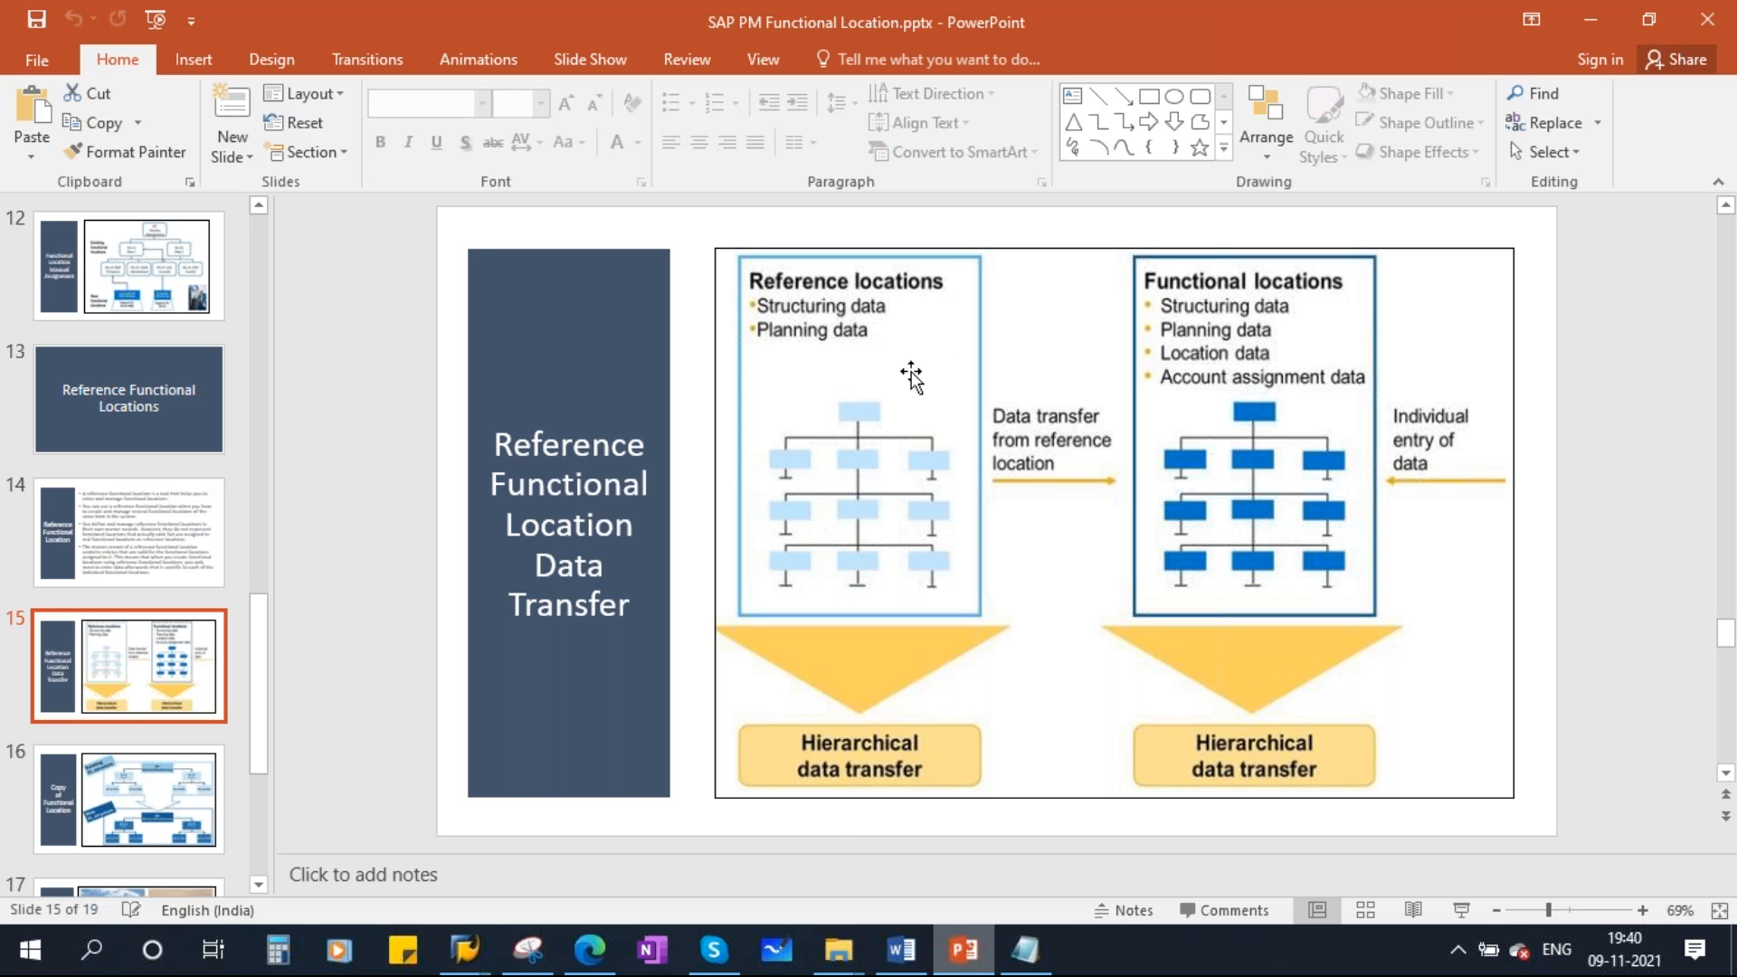
click(464, 949)
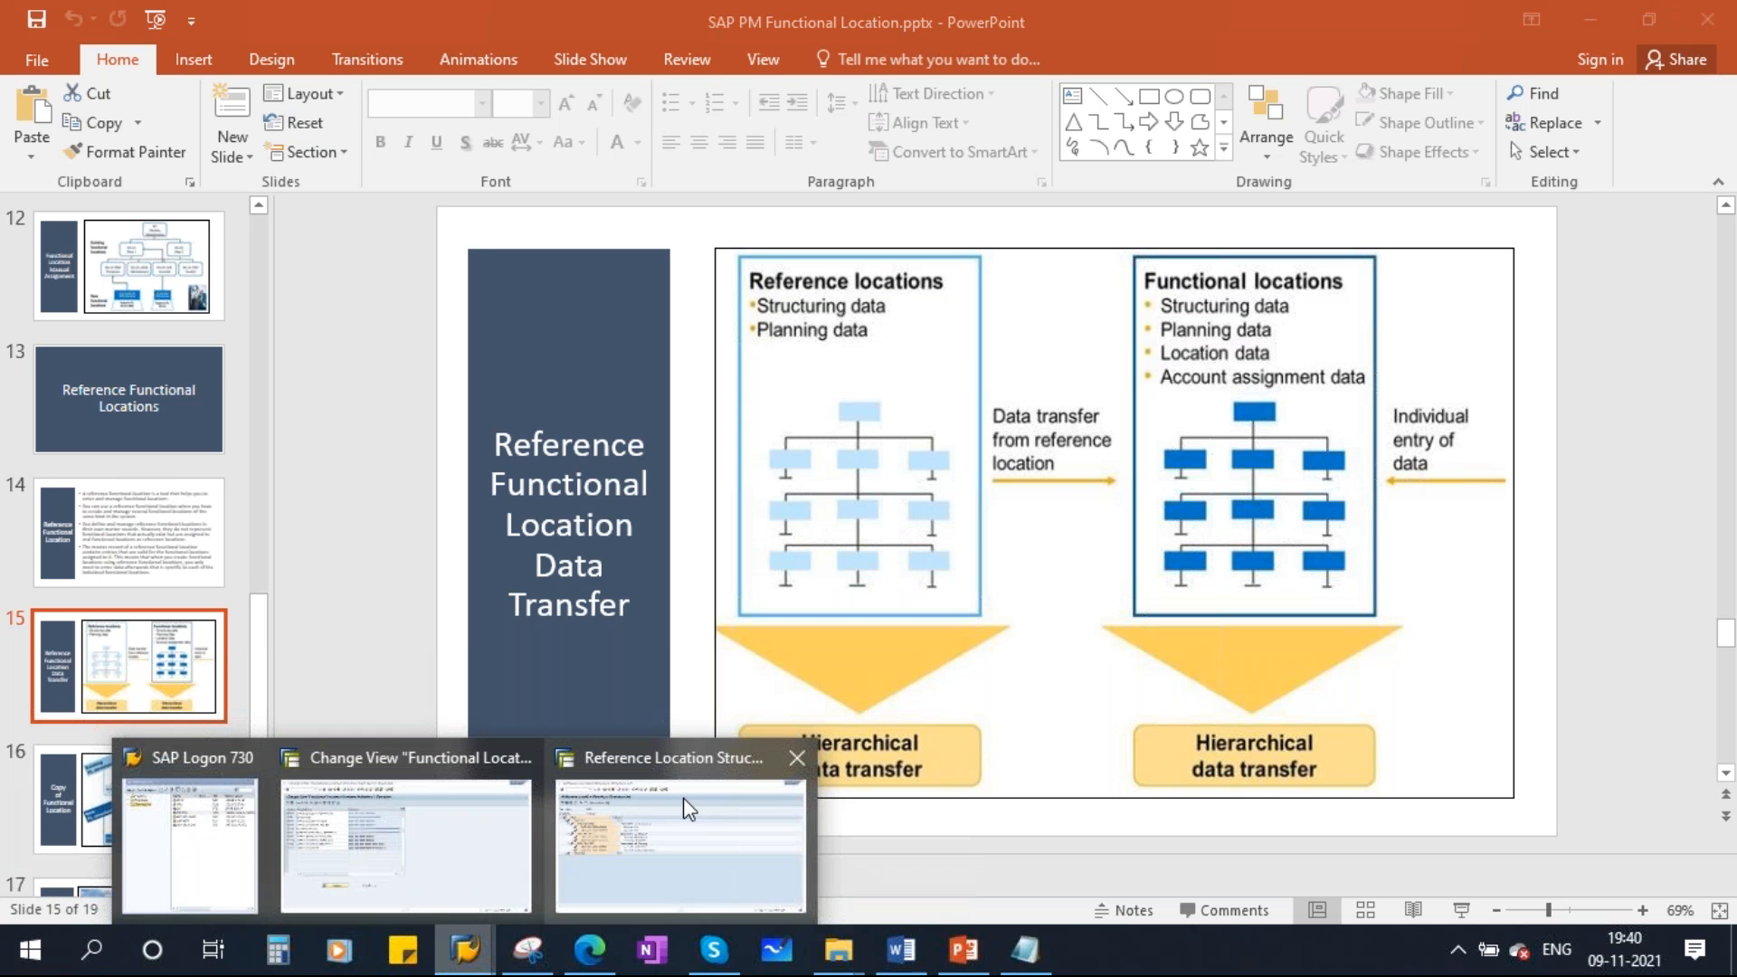
click(687, 814)
Leave the reference location structure and open functional location list creation with transaction IL04
click(339, 68)
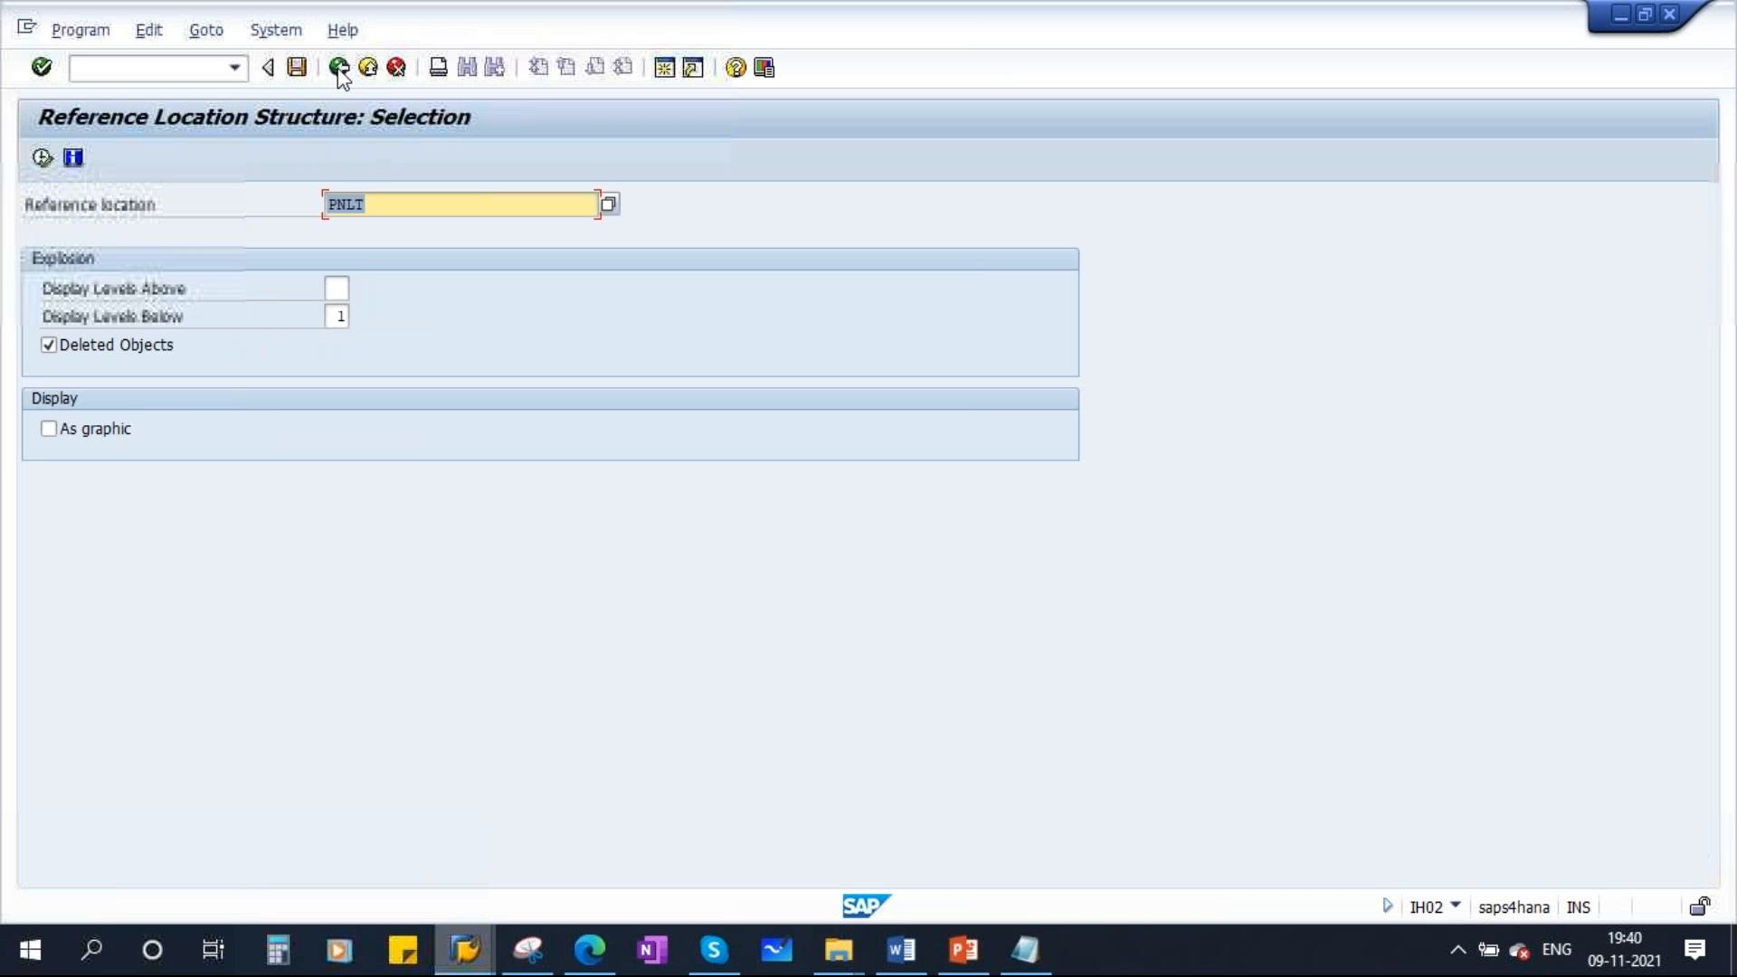
click(339, 68)
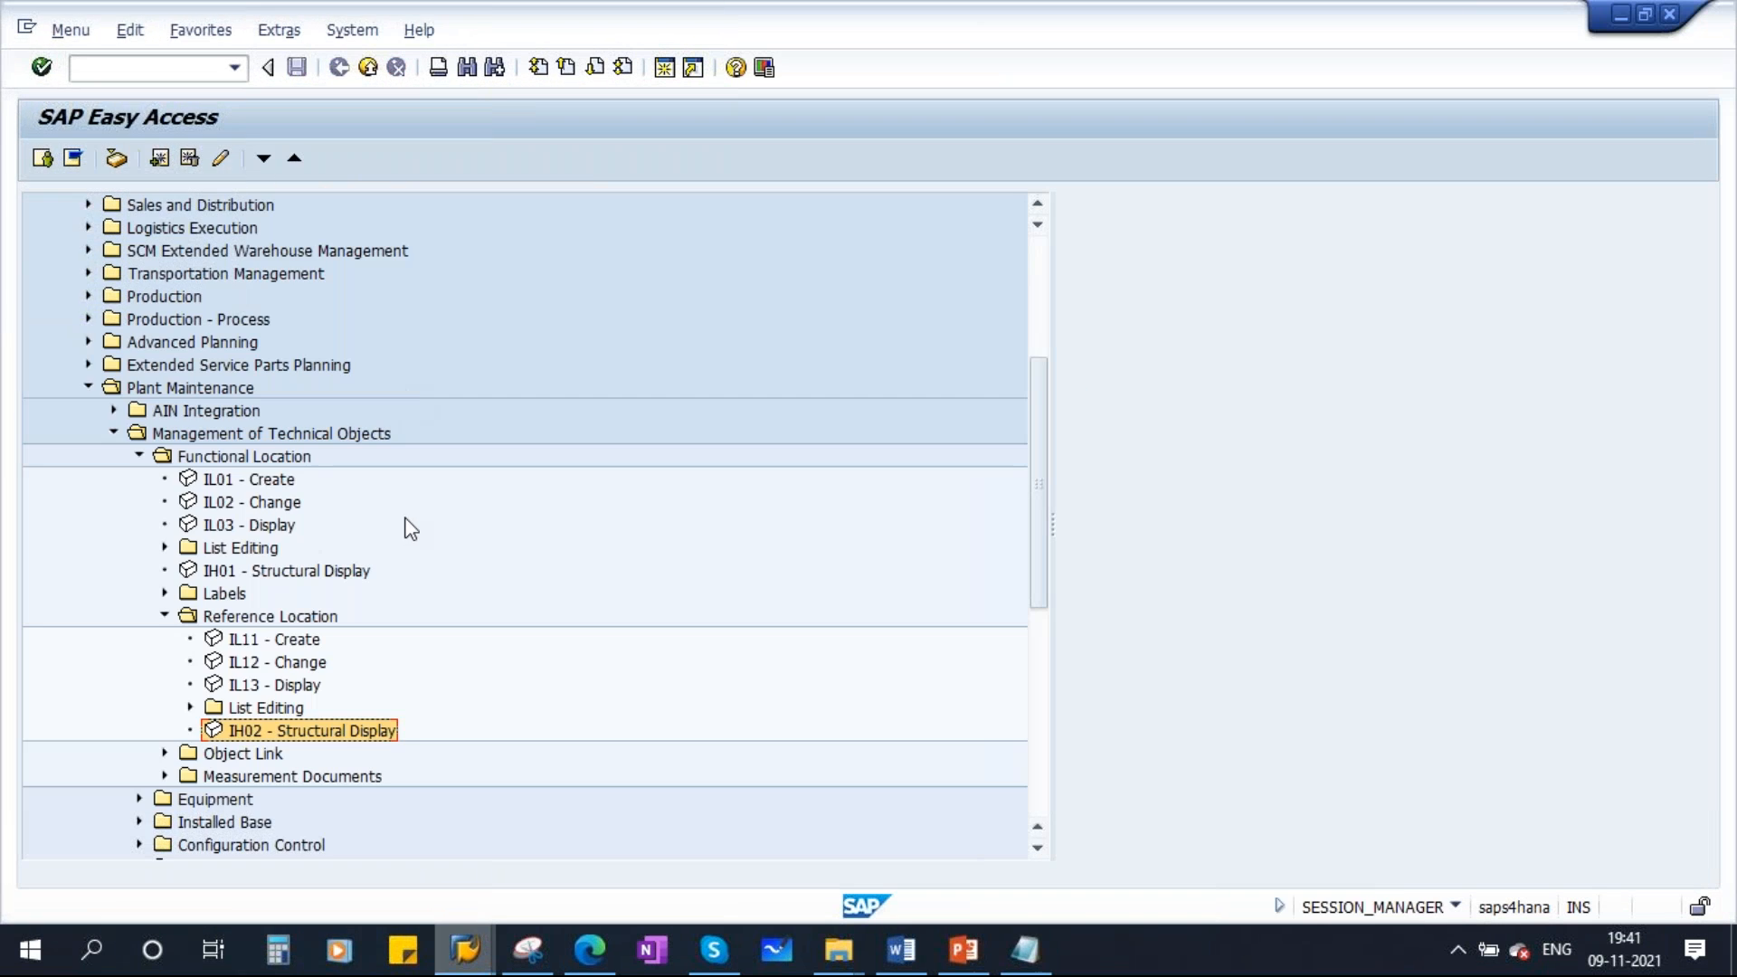
click(165, 547)
click(286, 573)
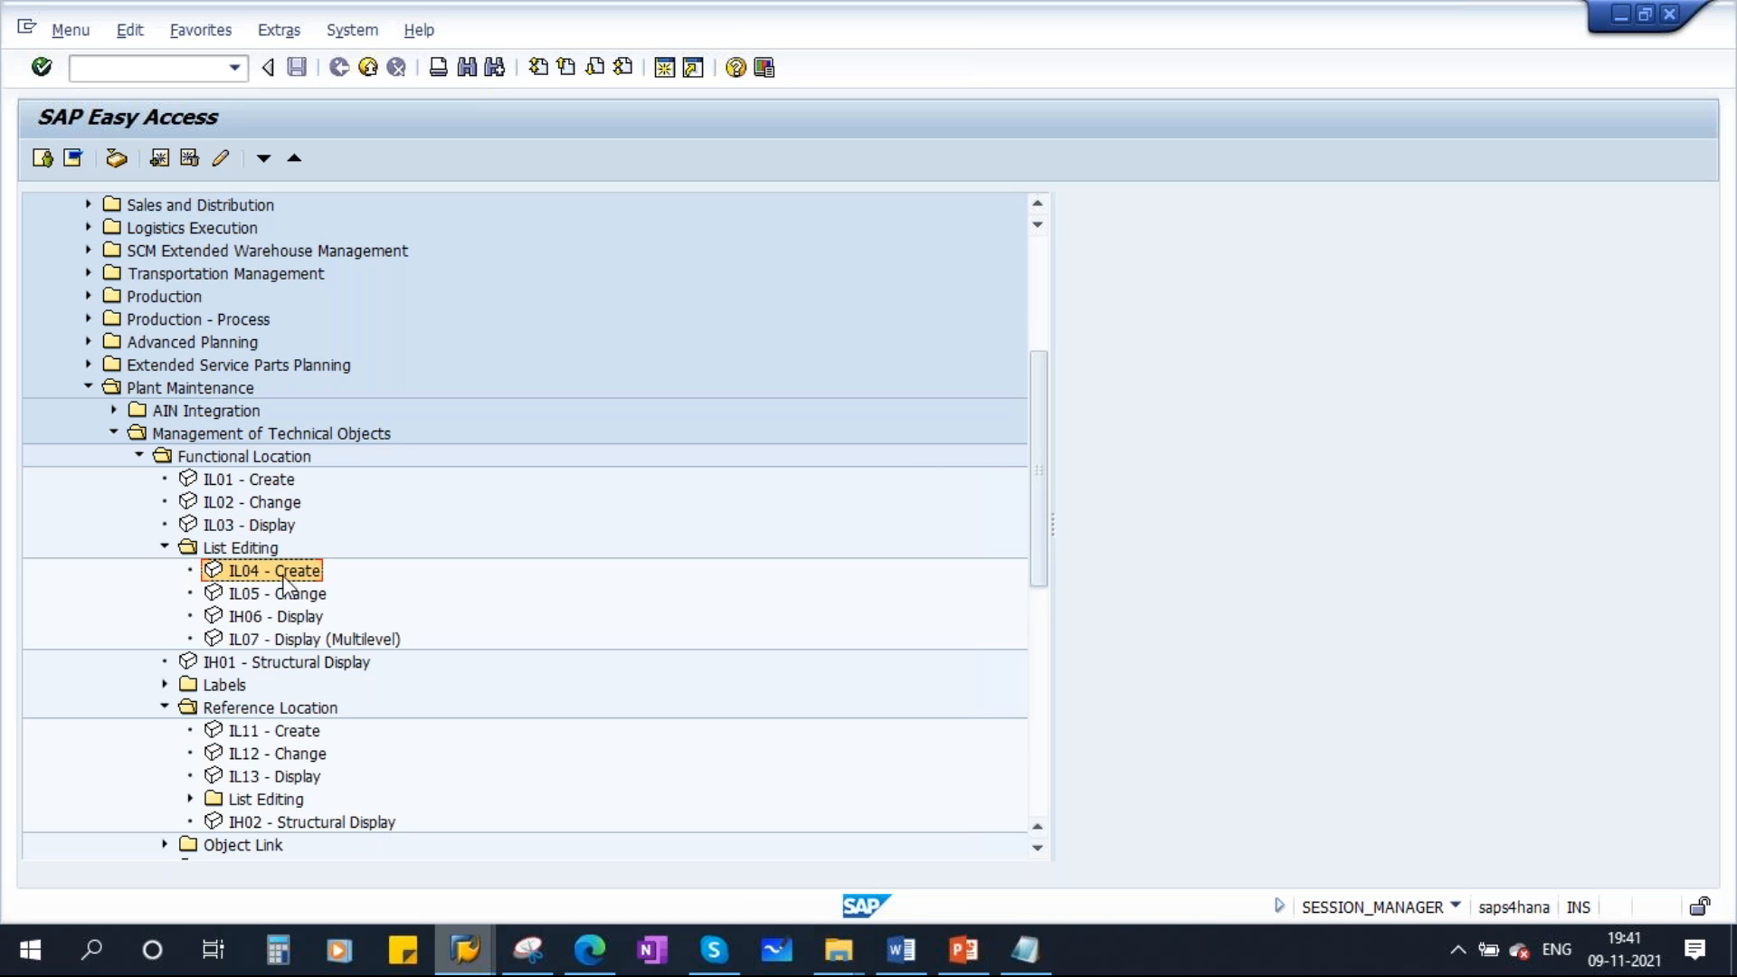
double_click(293, 572)
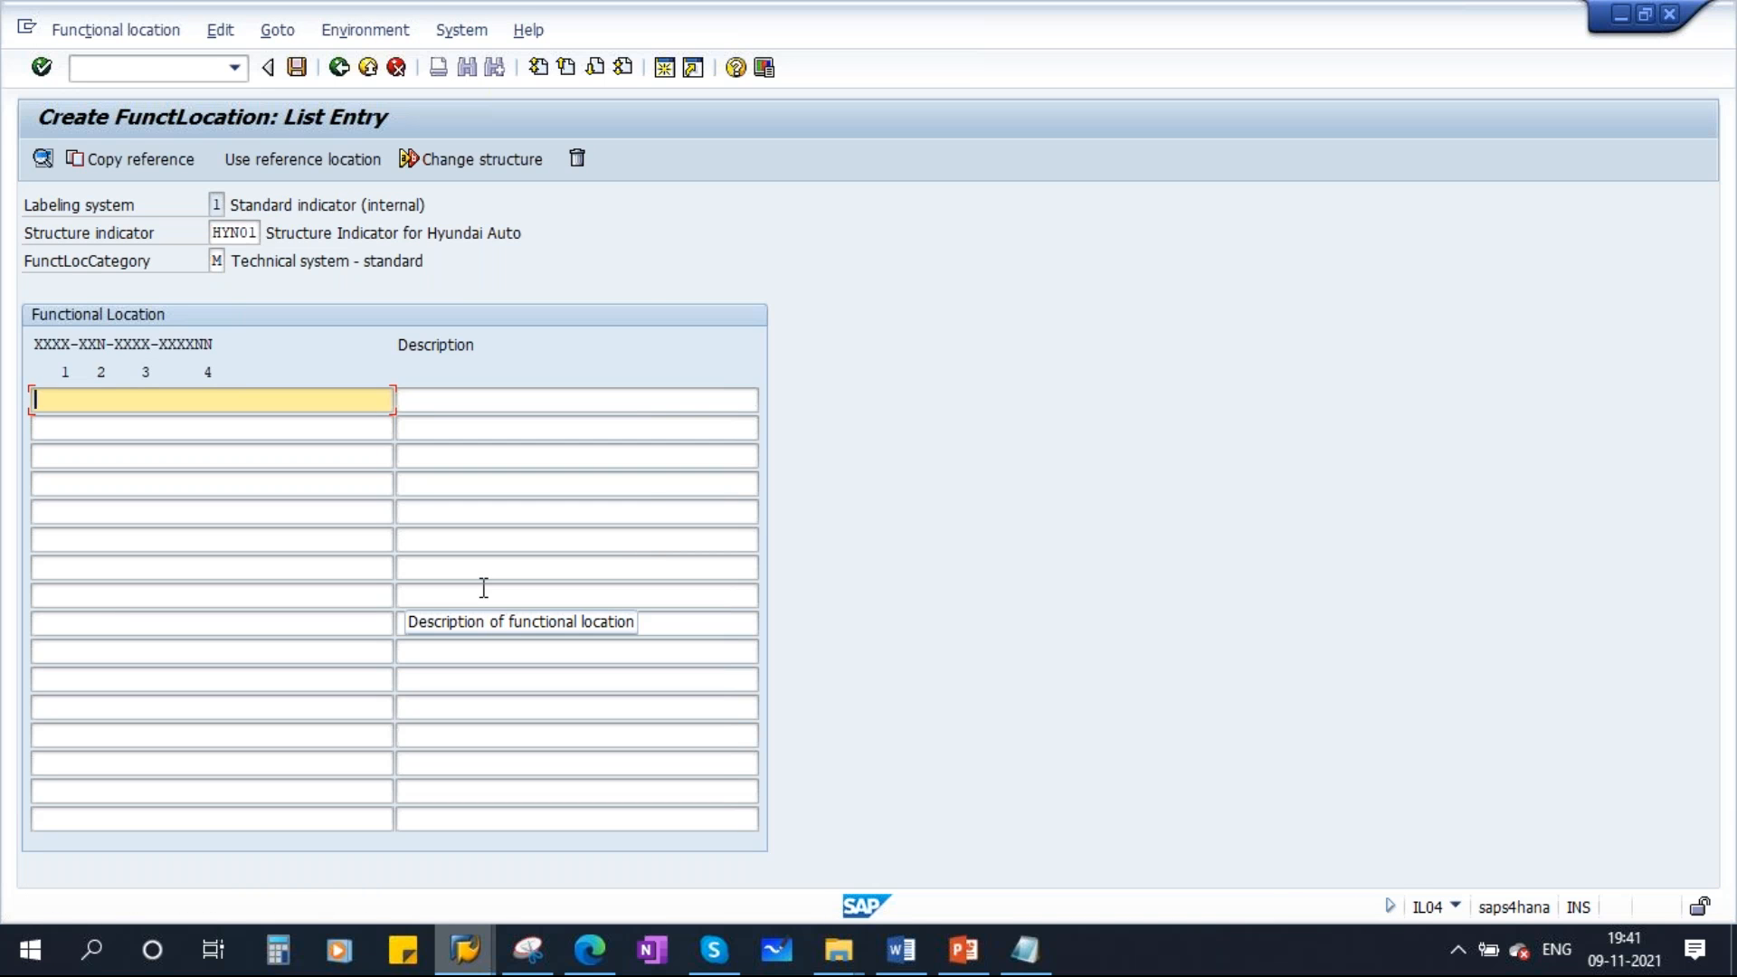
Generate the functional location structure HYCH from reference location PNLT and save the resulting functional locations
click(322, 167)
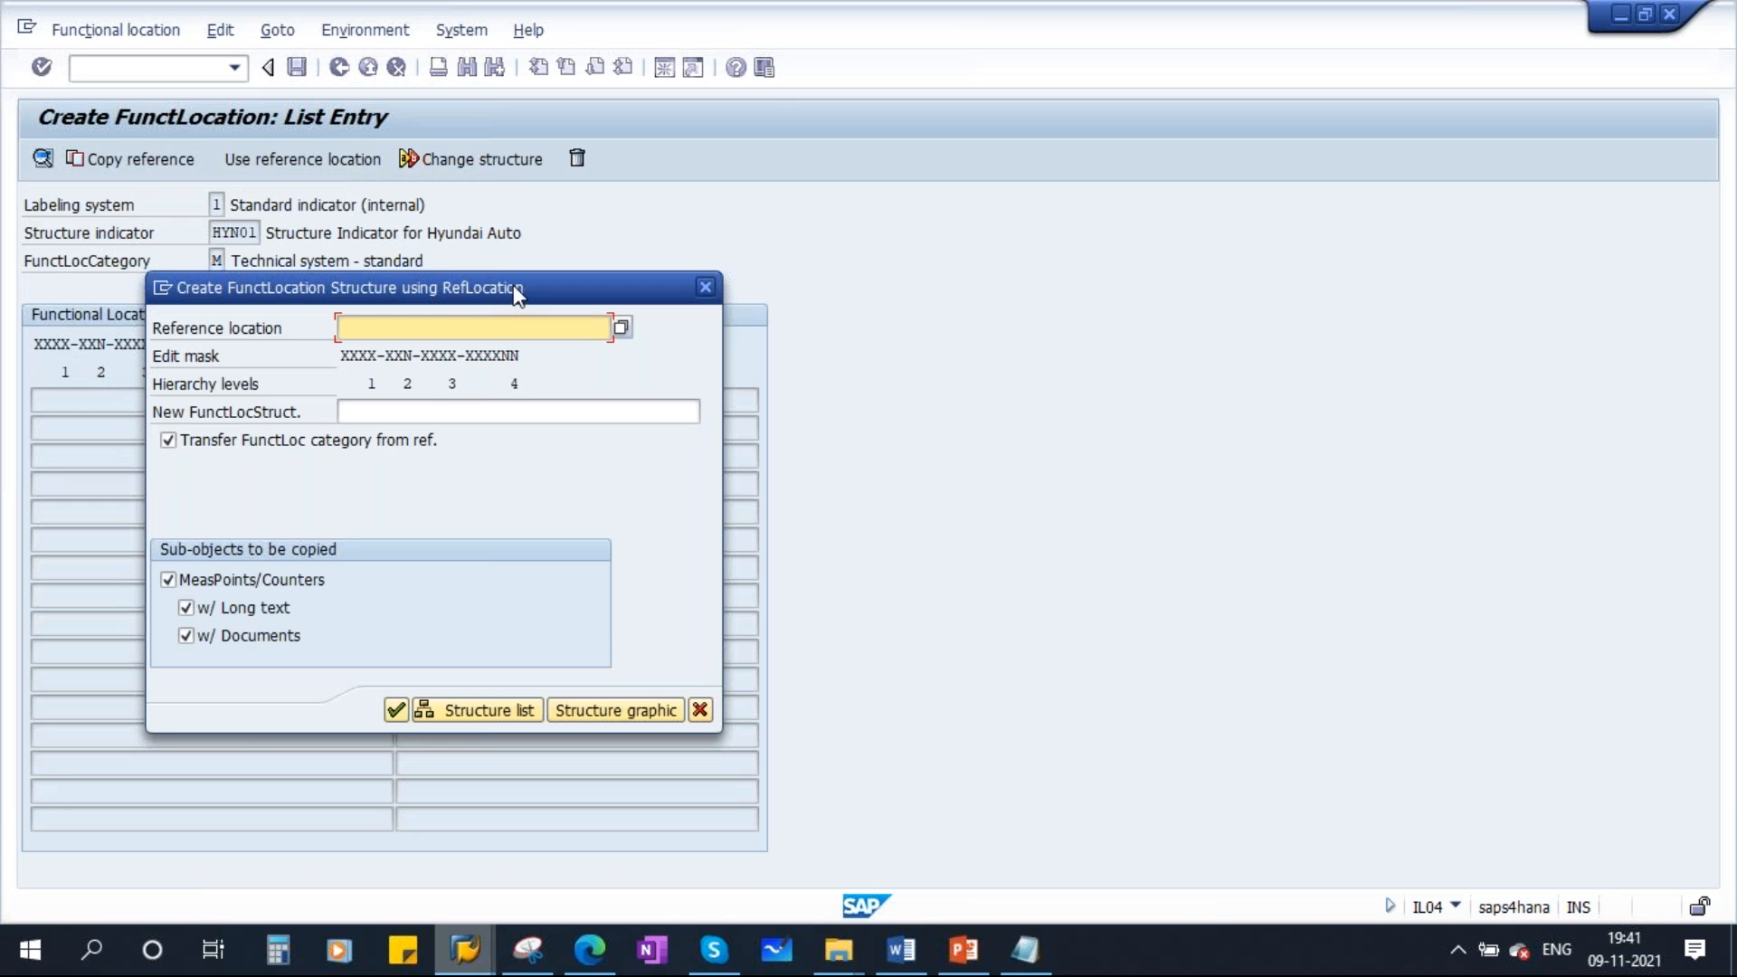
drag(785, 287, 832, 286)
text(P)
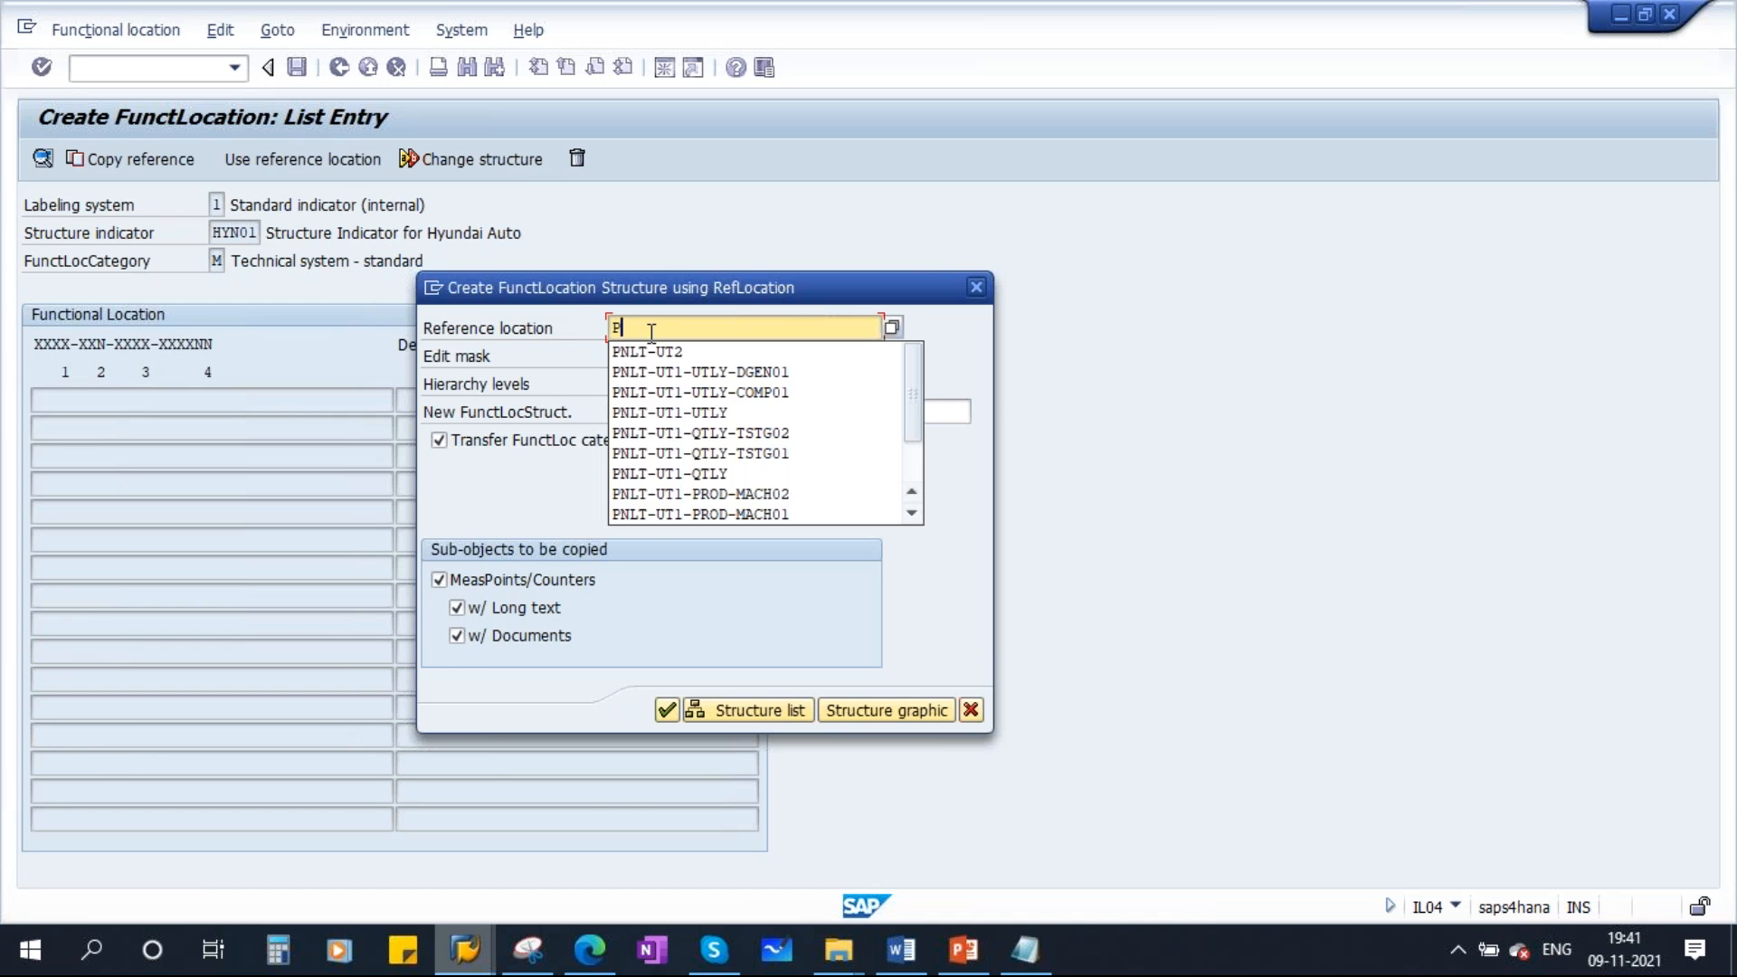
text(NLT)
key(Return)
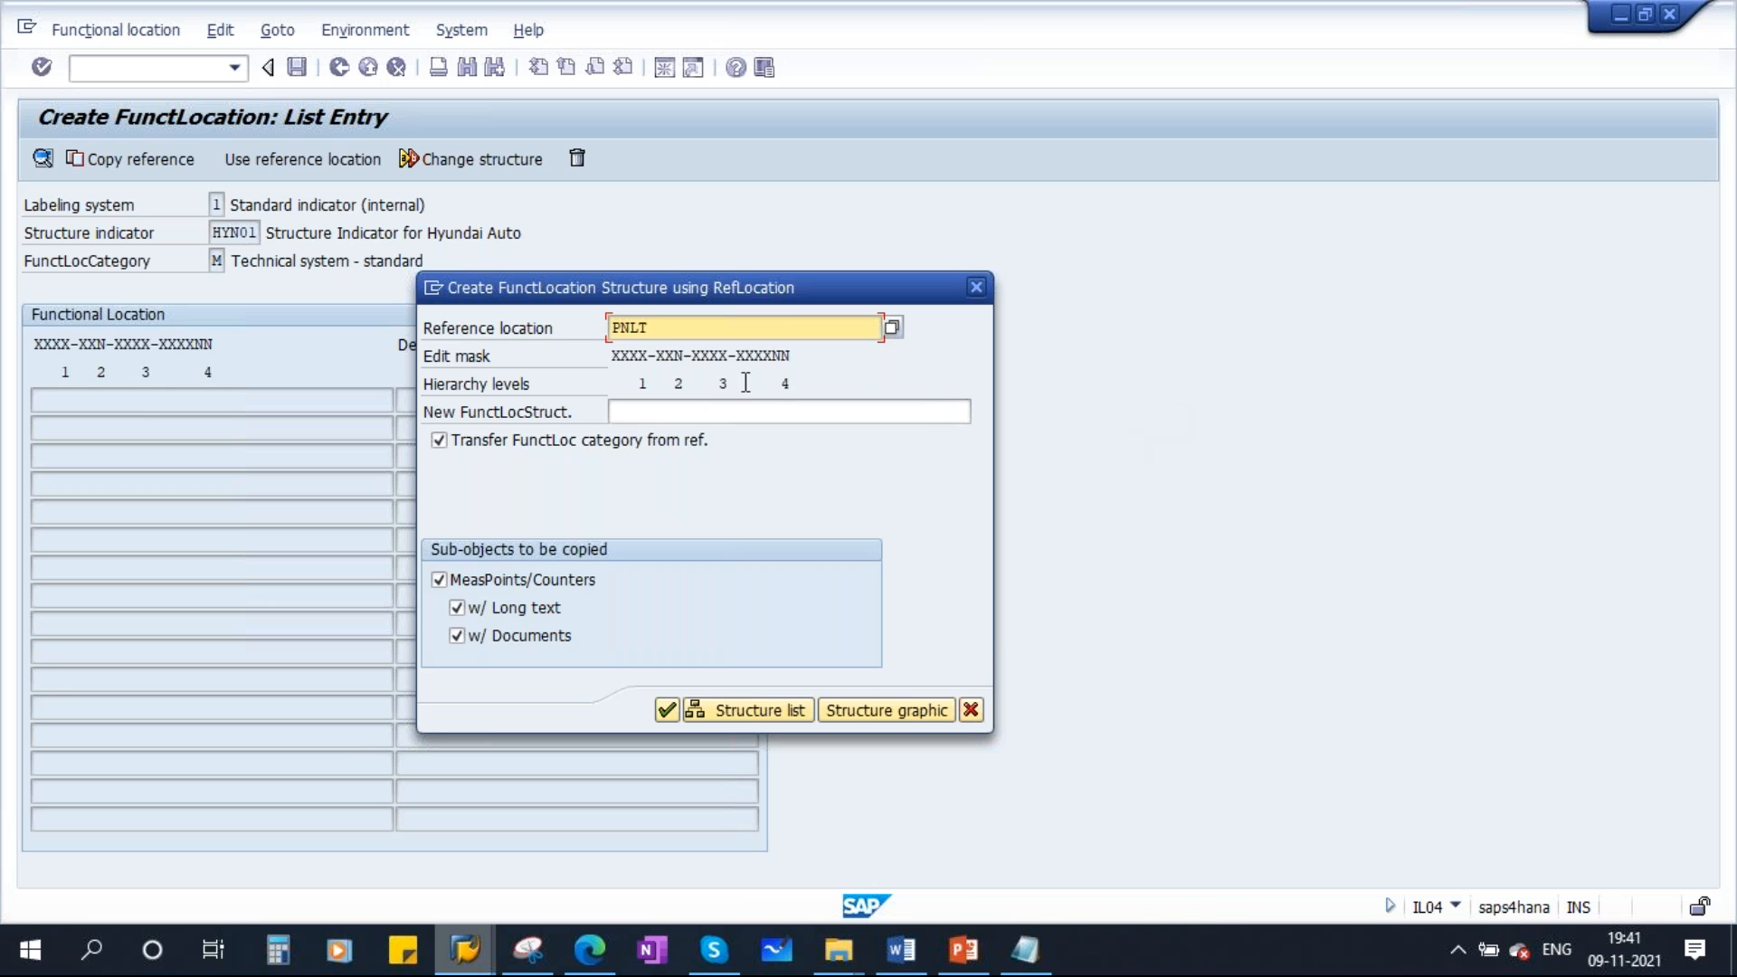
drag(658, 325, 609, 335)
click(640, 409)
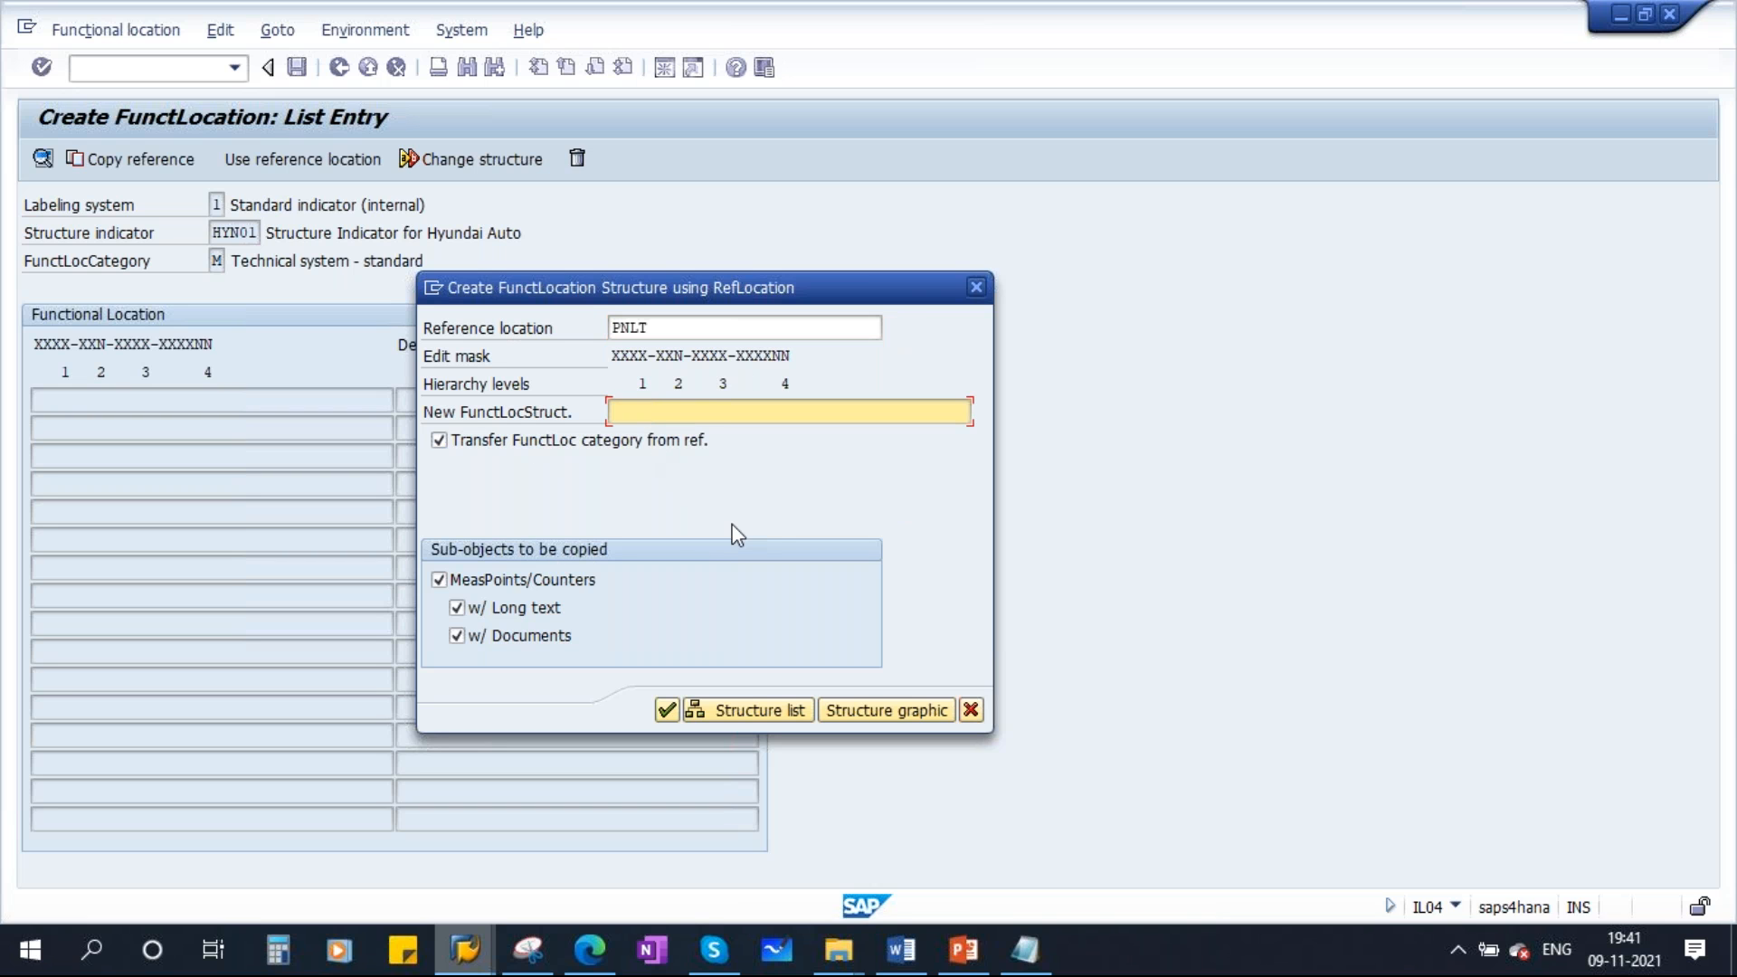
text(HYCH)
drag(718, 289, 840, 273)
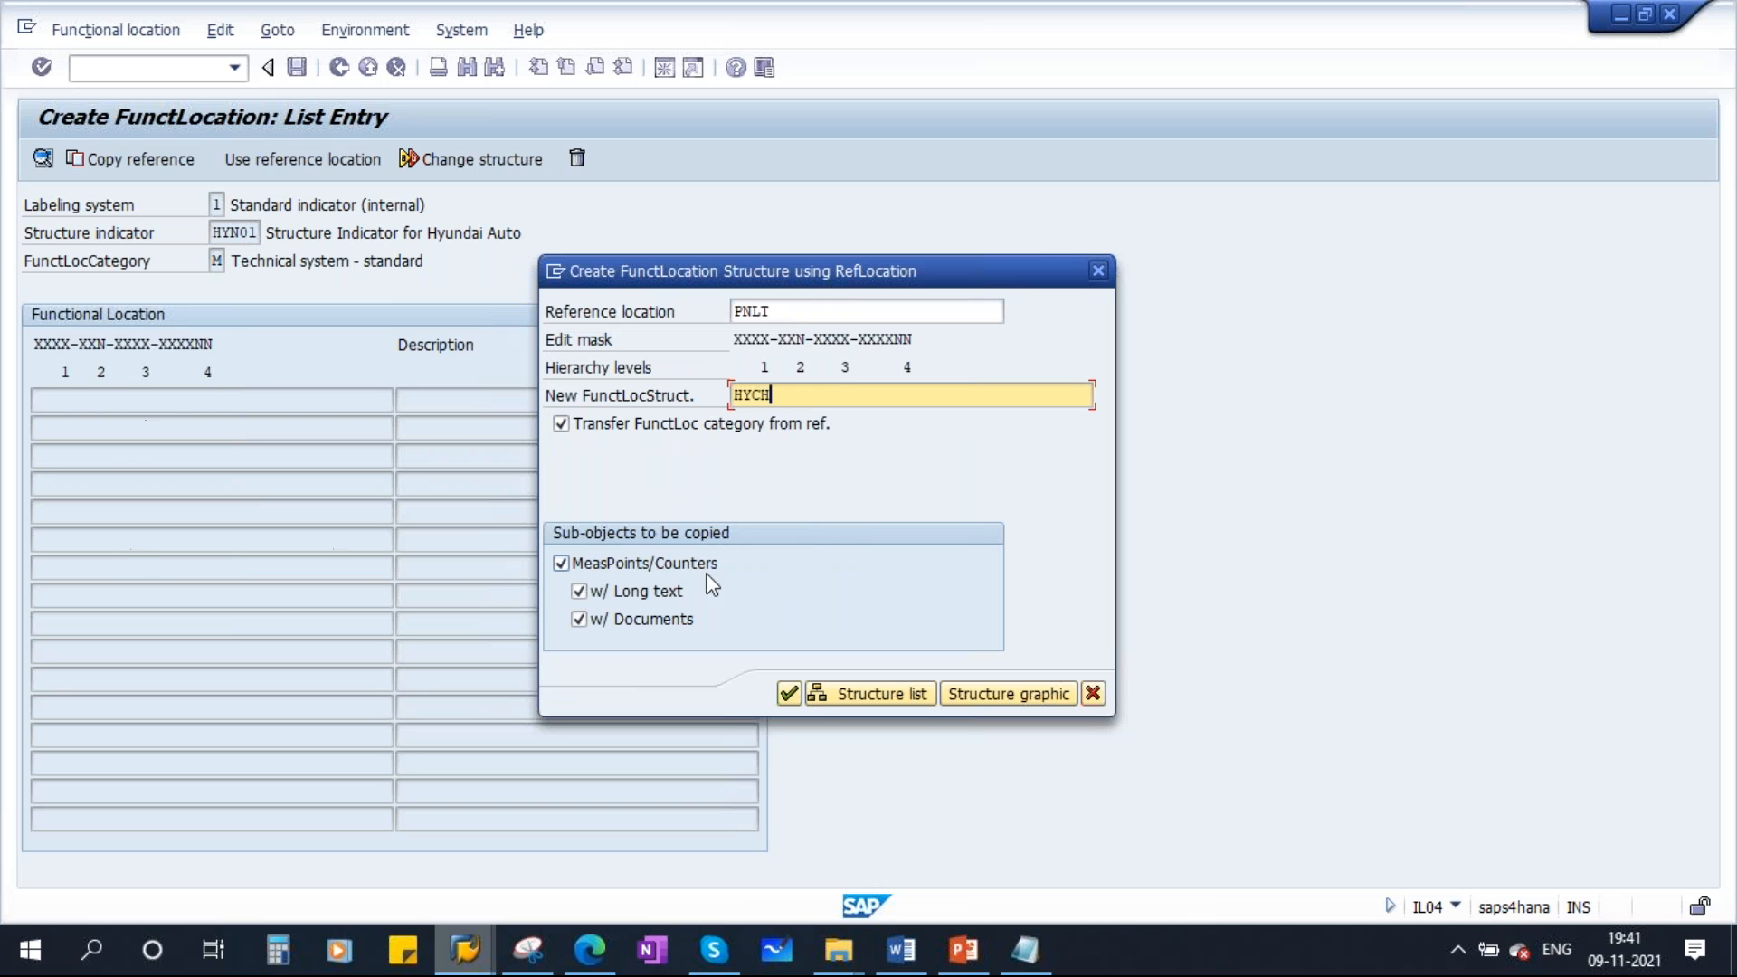
click(786, 693)
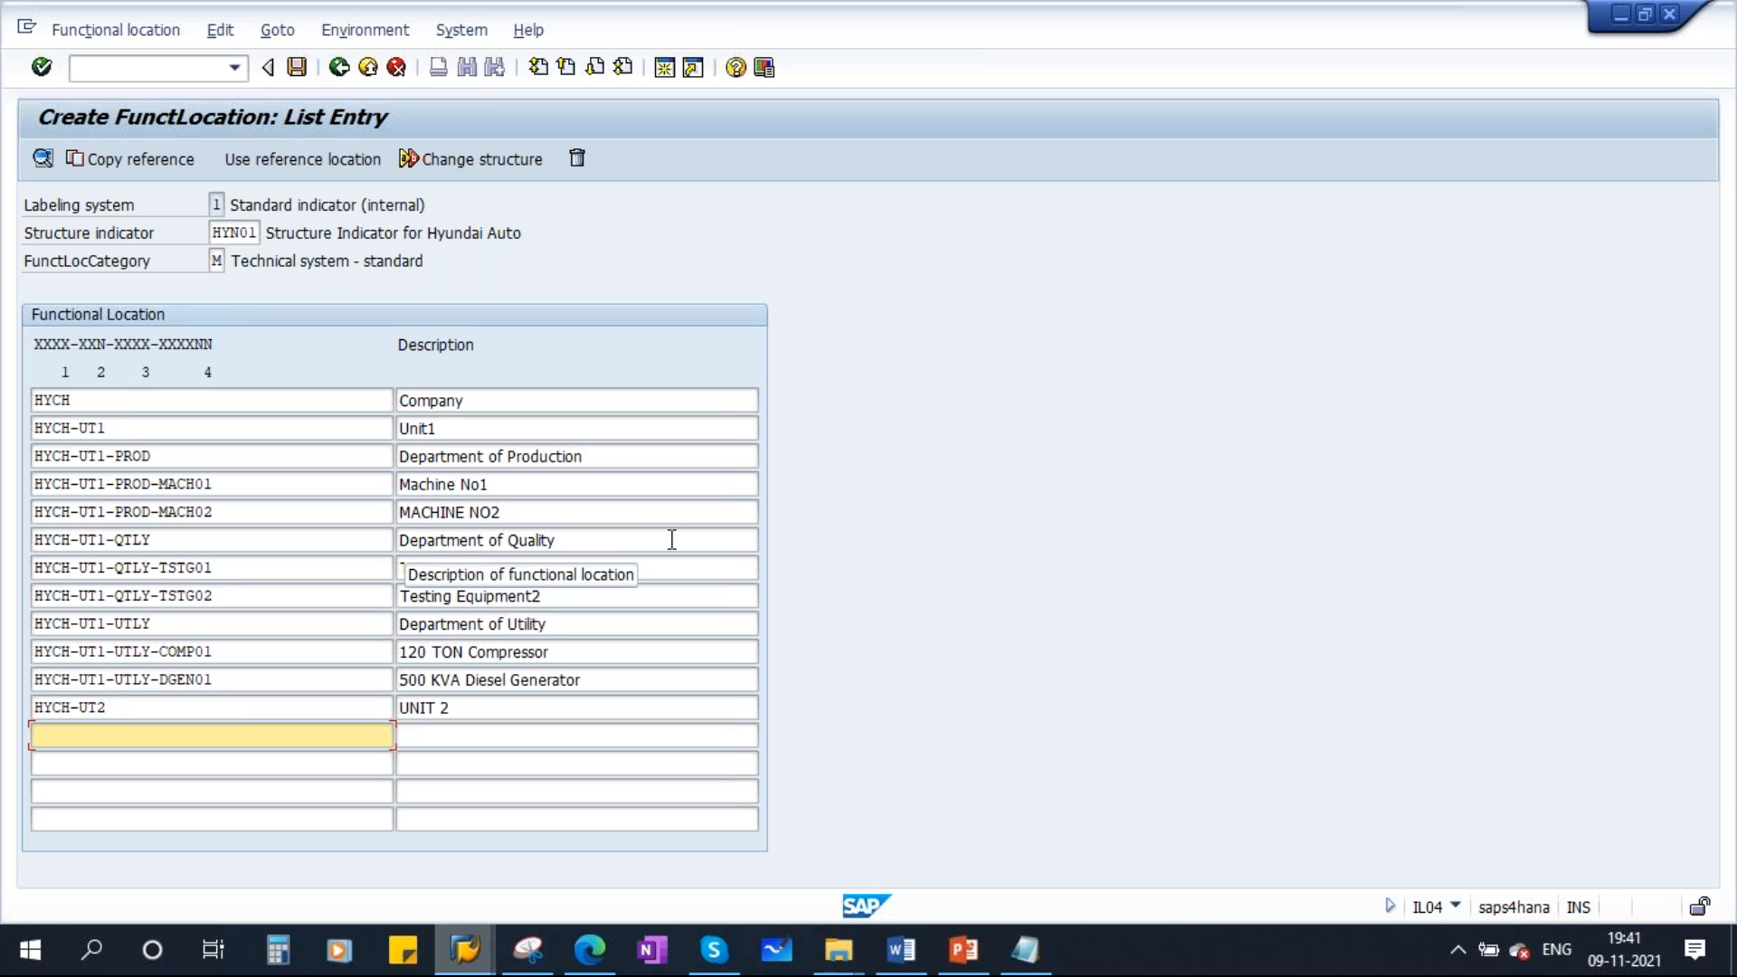
click(298, 69)
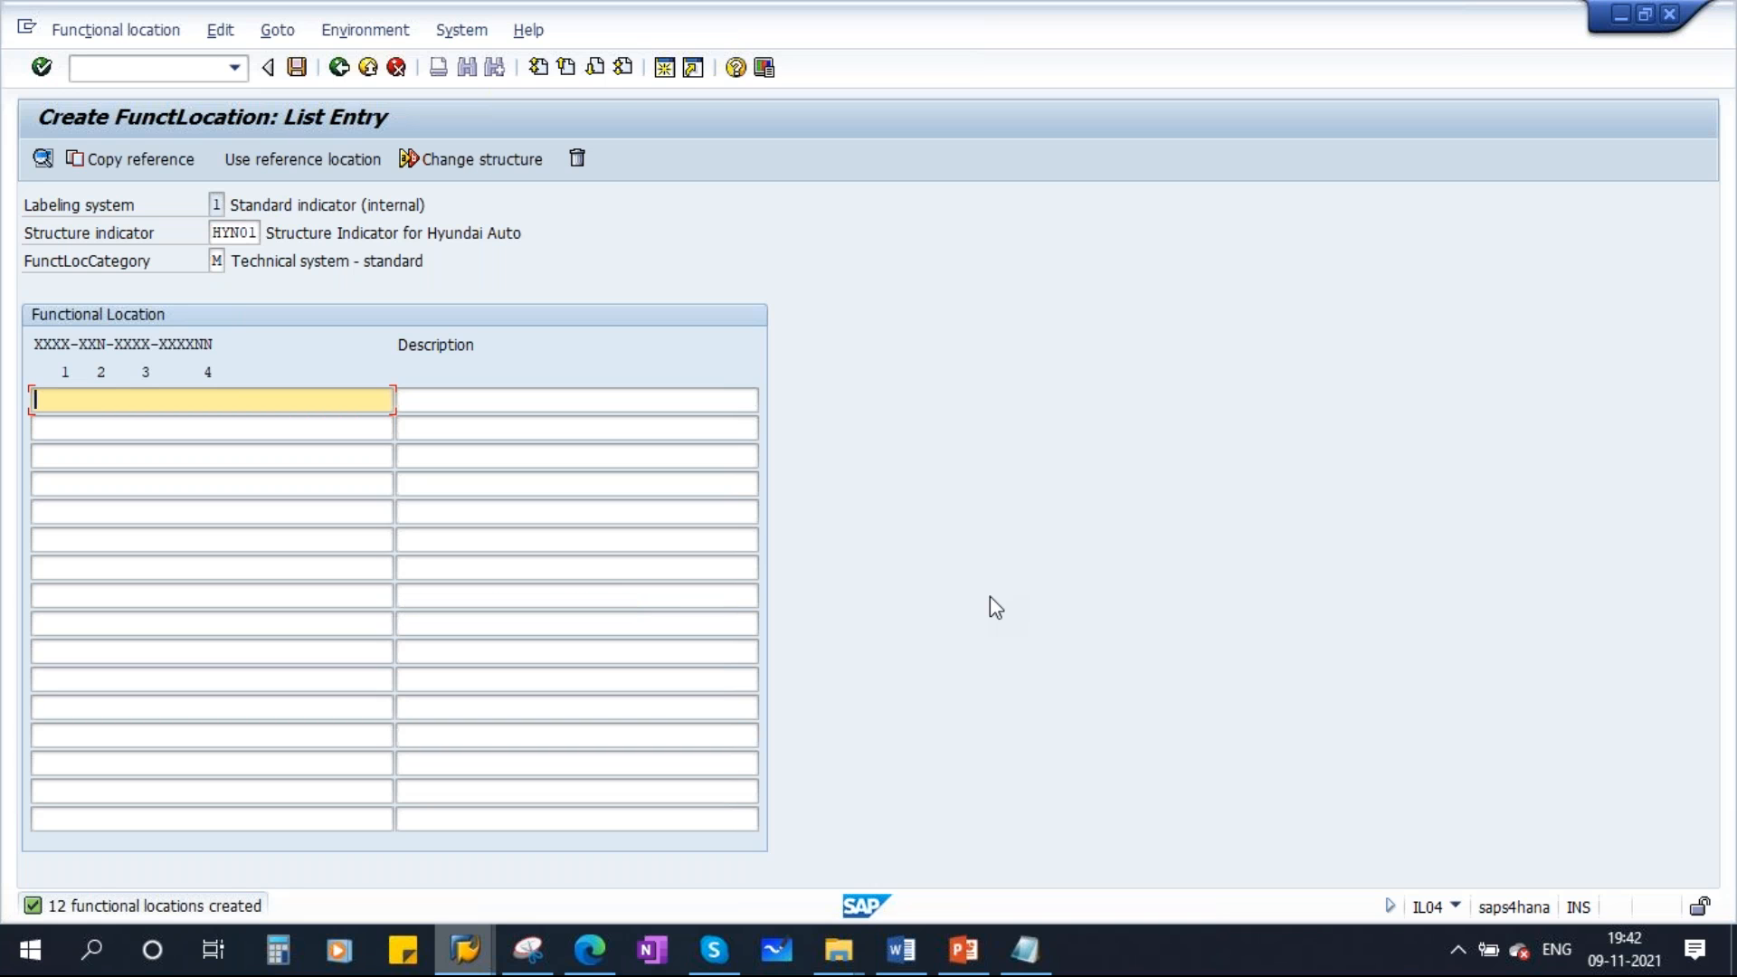
click(964, 950)
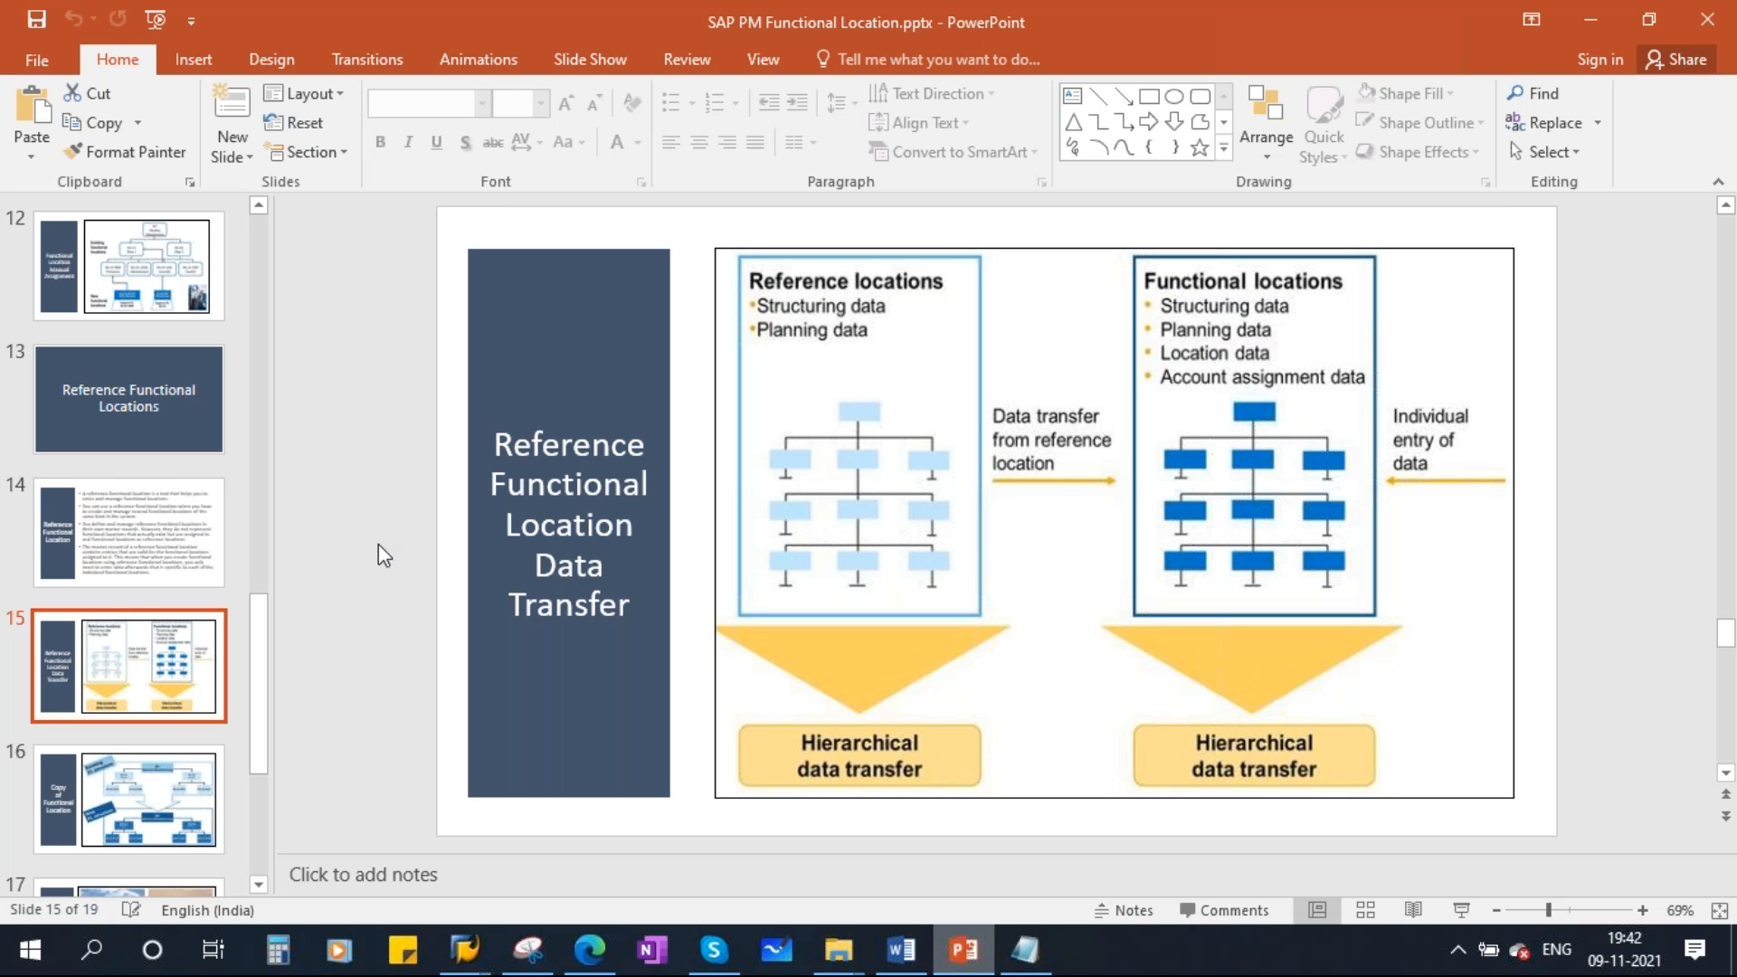
key(alt+Tab)
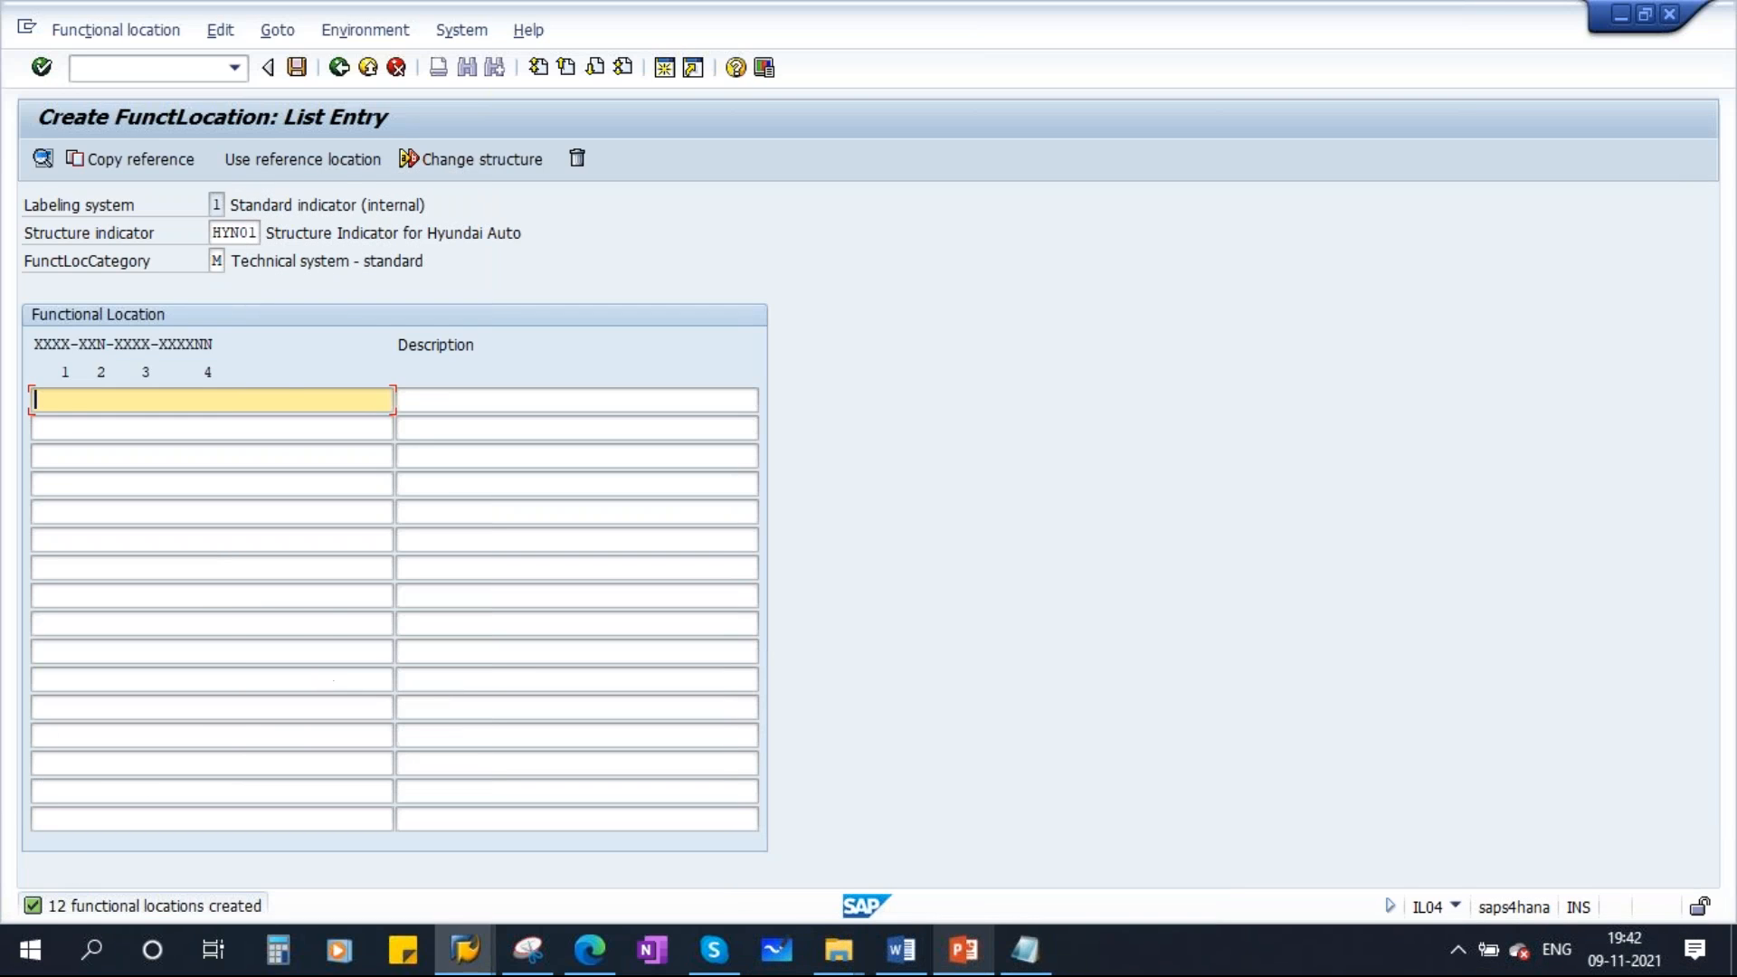
Open functional location change with /NIL02 and set the functional location to HYCH
click(106, 68)
text(/NIL02)
key(Return)
drag(216, 257, 302, 256)
key(BackSpace)
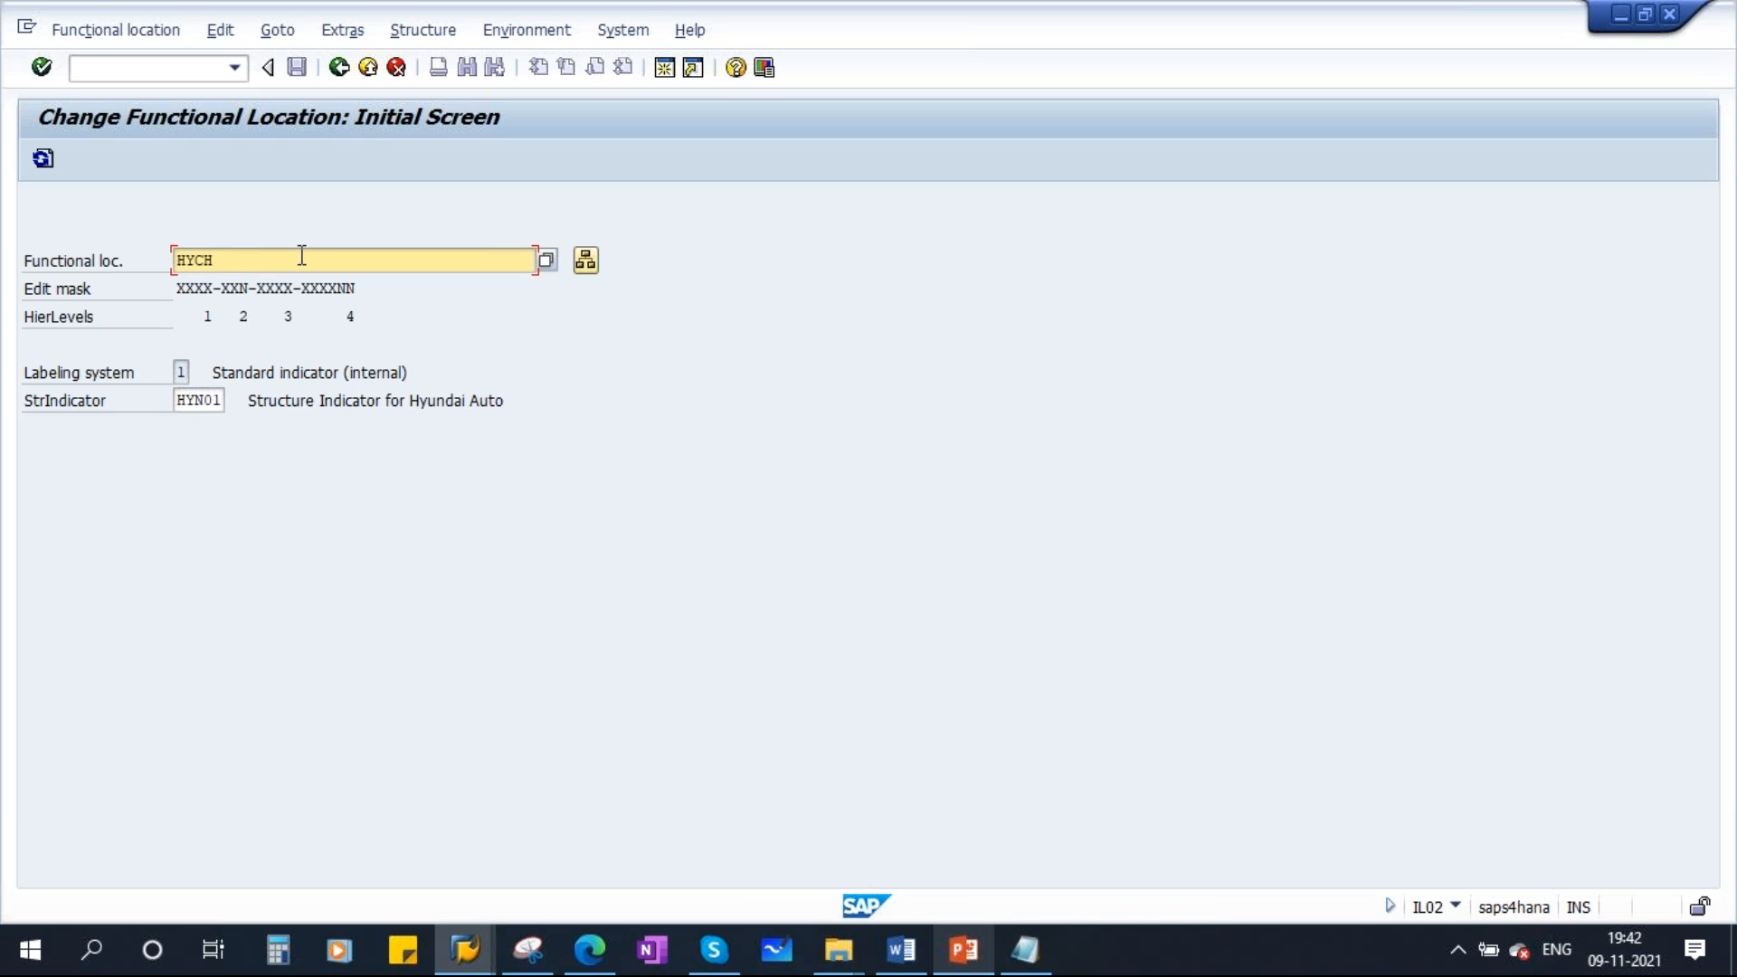
Open the HYCH master data and set its authorization group to 100 and start-up date to 11.09.2021
key(Return)
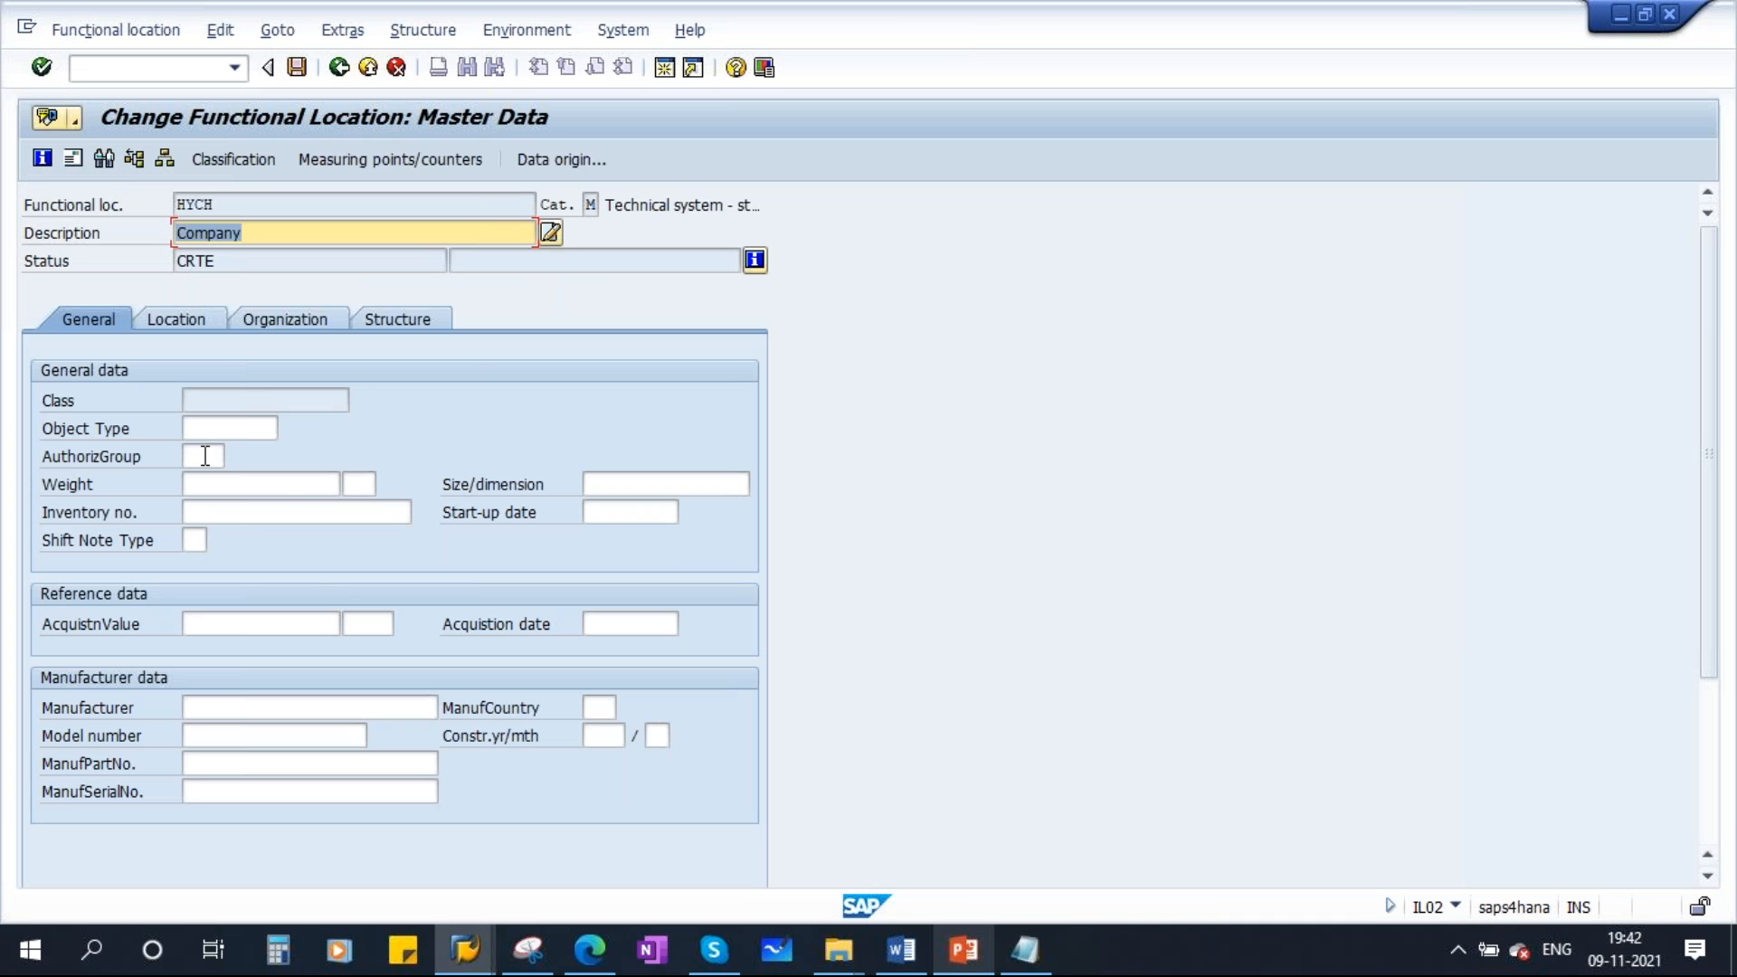
click(202, 456)
text(100)
click(617, 521)
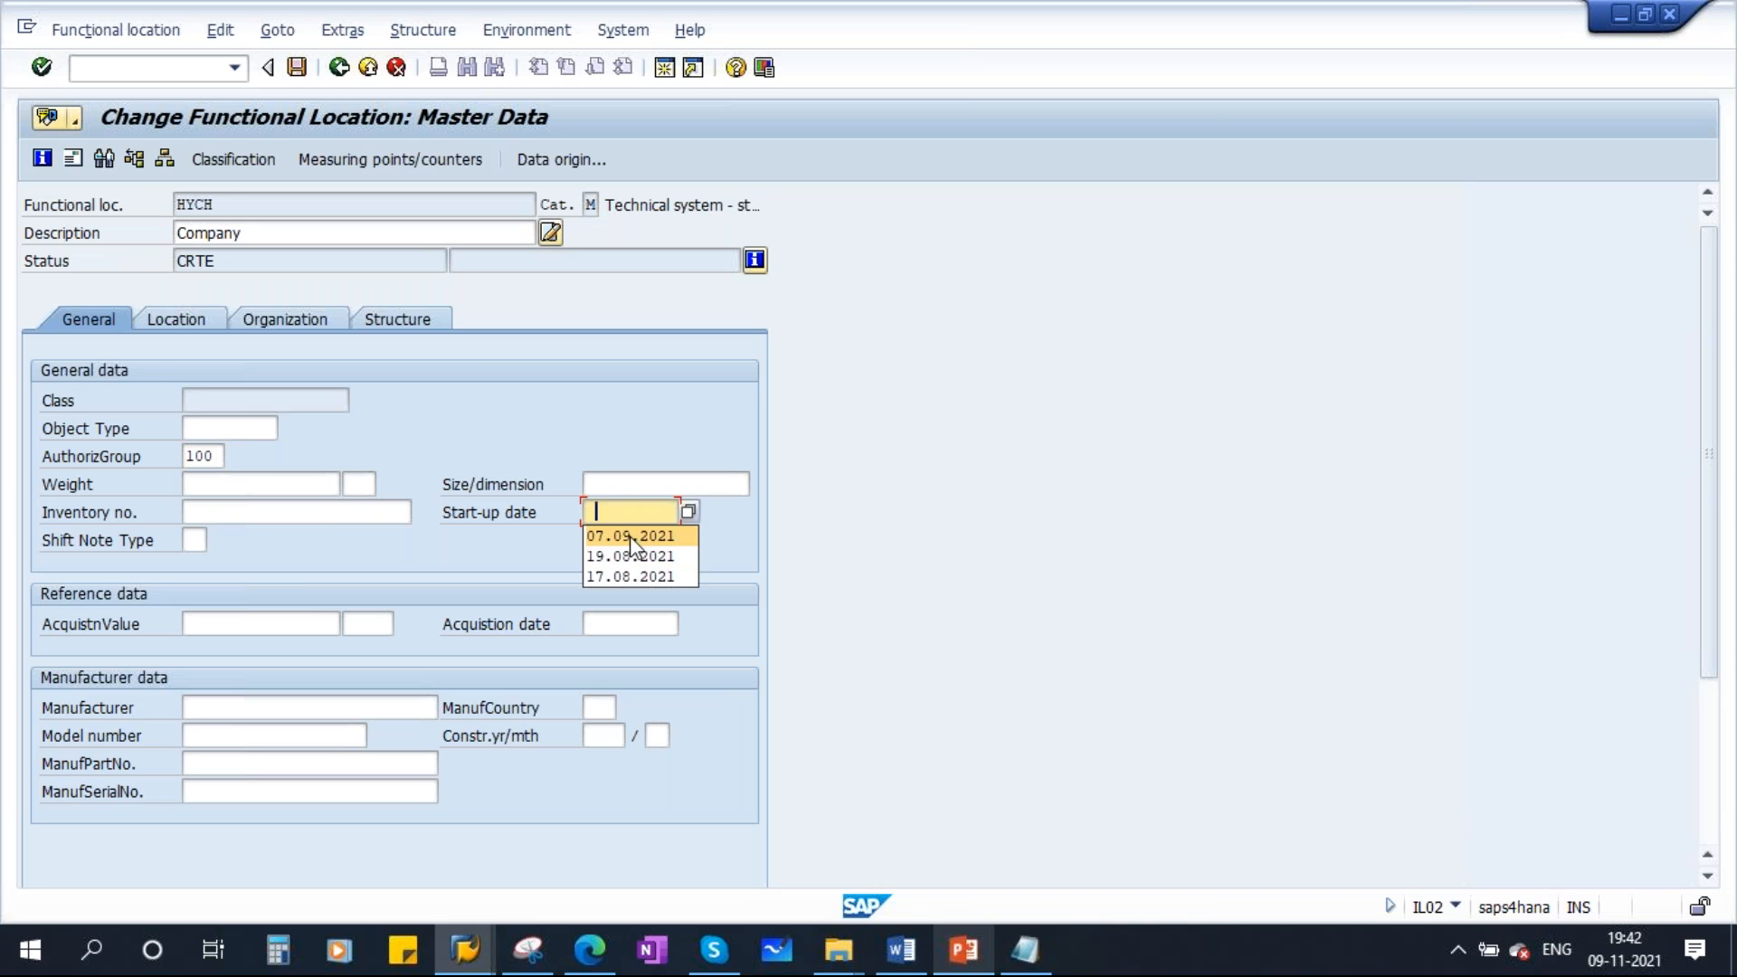
click(624, 624)
click(615, 512)
text(11.09.2021)
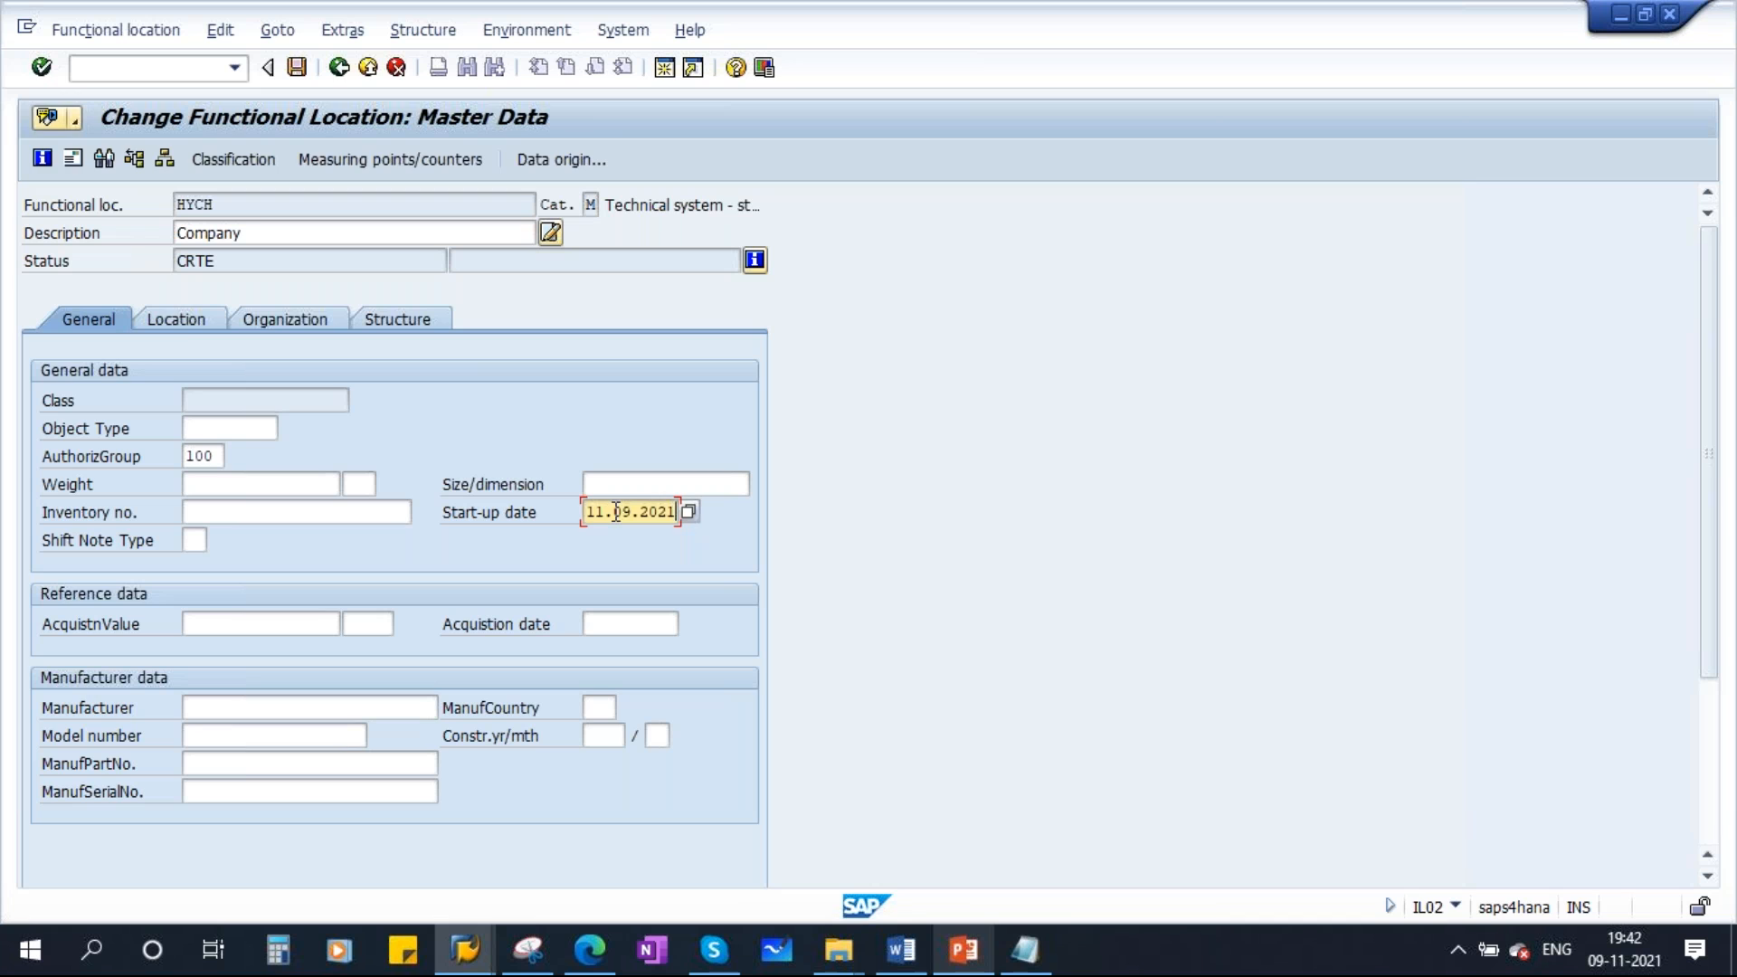
key(Return)
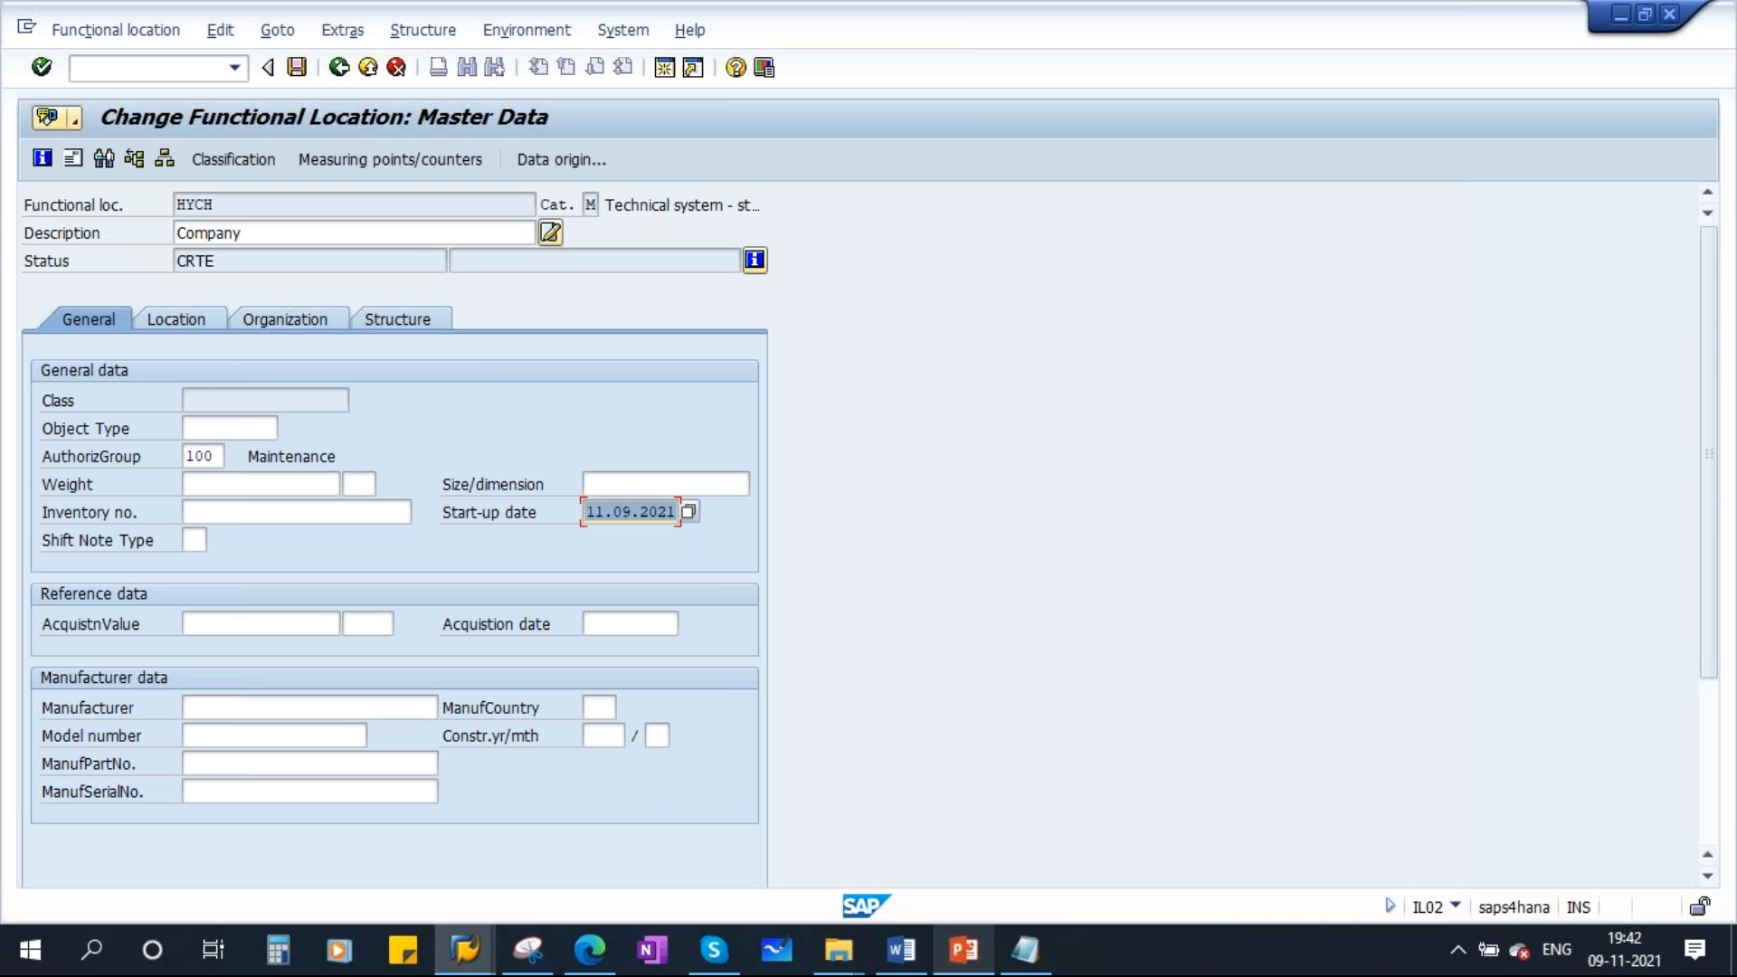
Set the maintenance plant of HYCH to 1710 in its location data
click(178, 320)
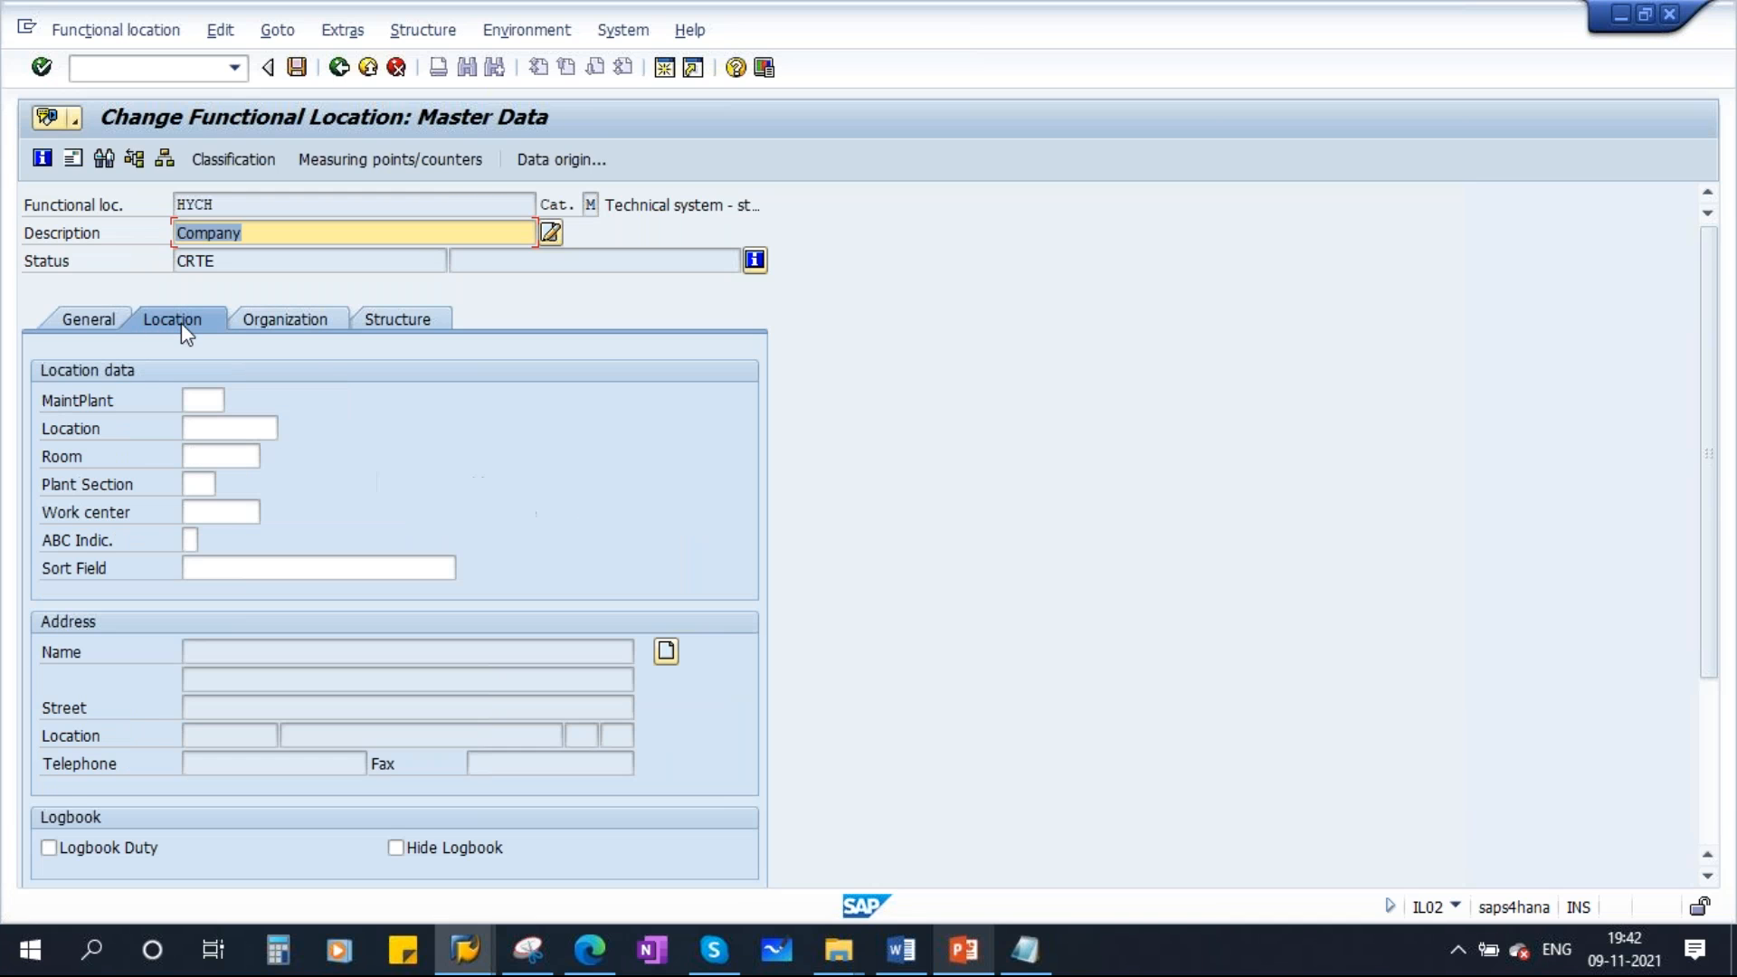
click(202, 399)
click(220, 431)
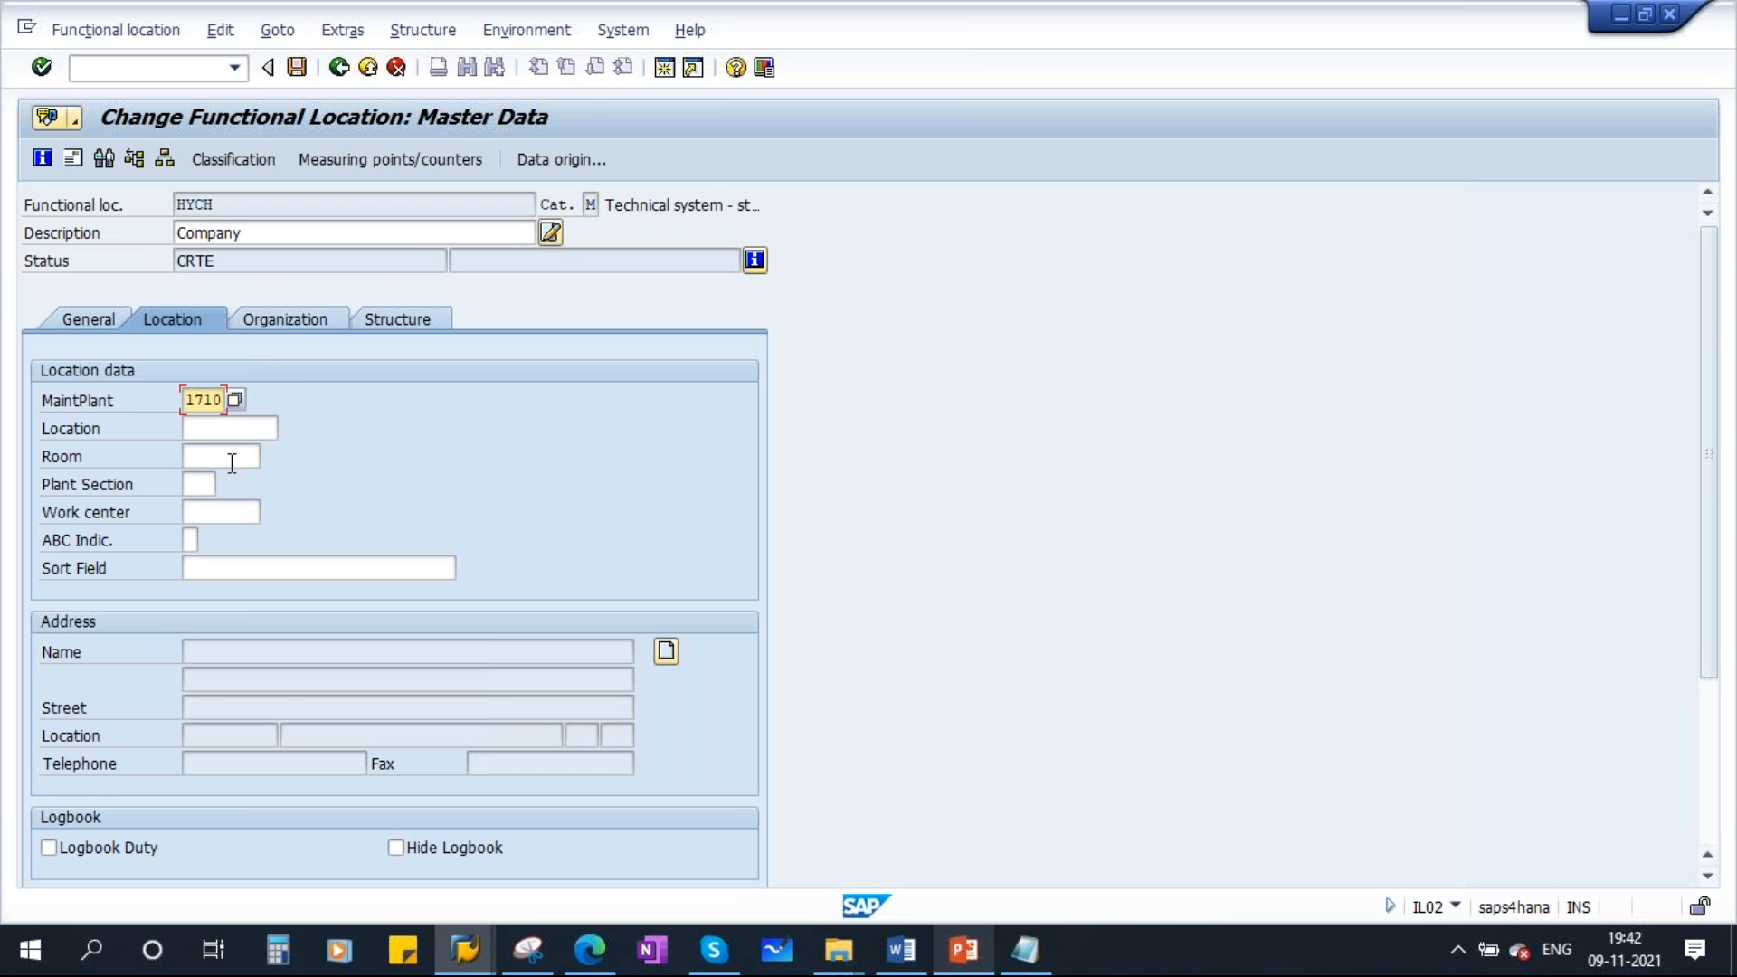
Review the organization data and reference location of HYCH, and set its structural position to 1
click(302, 324)
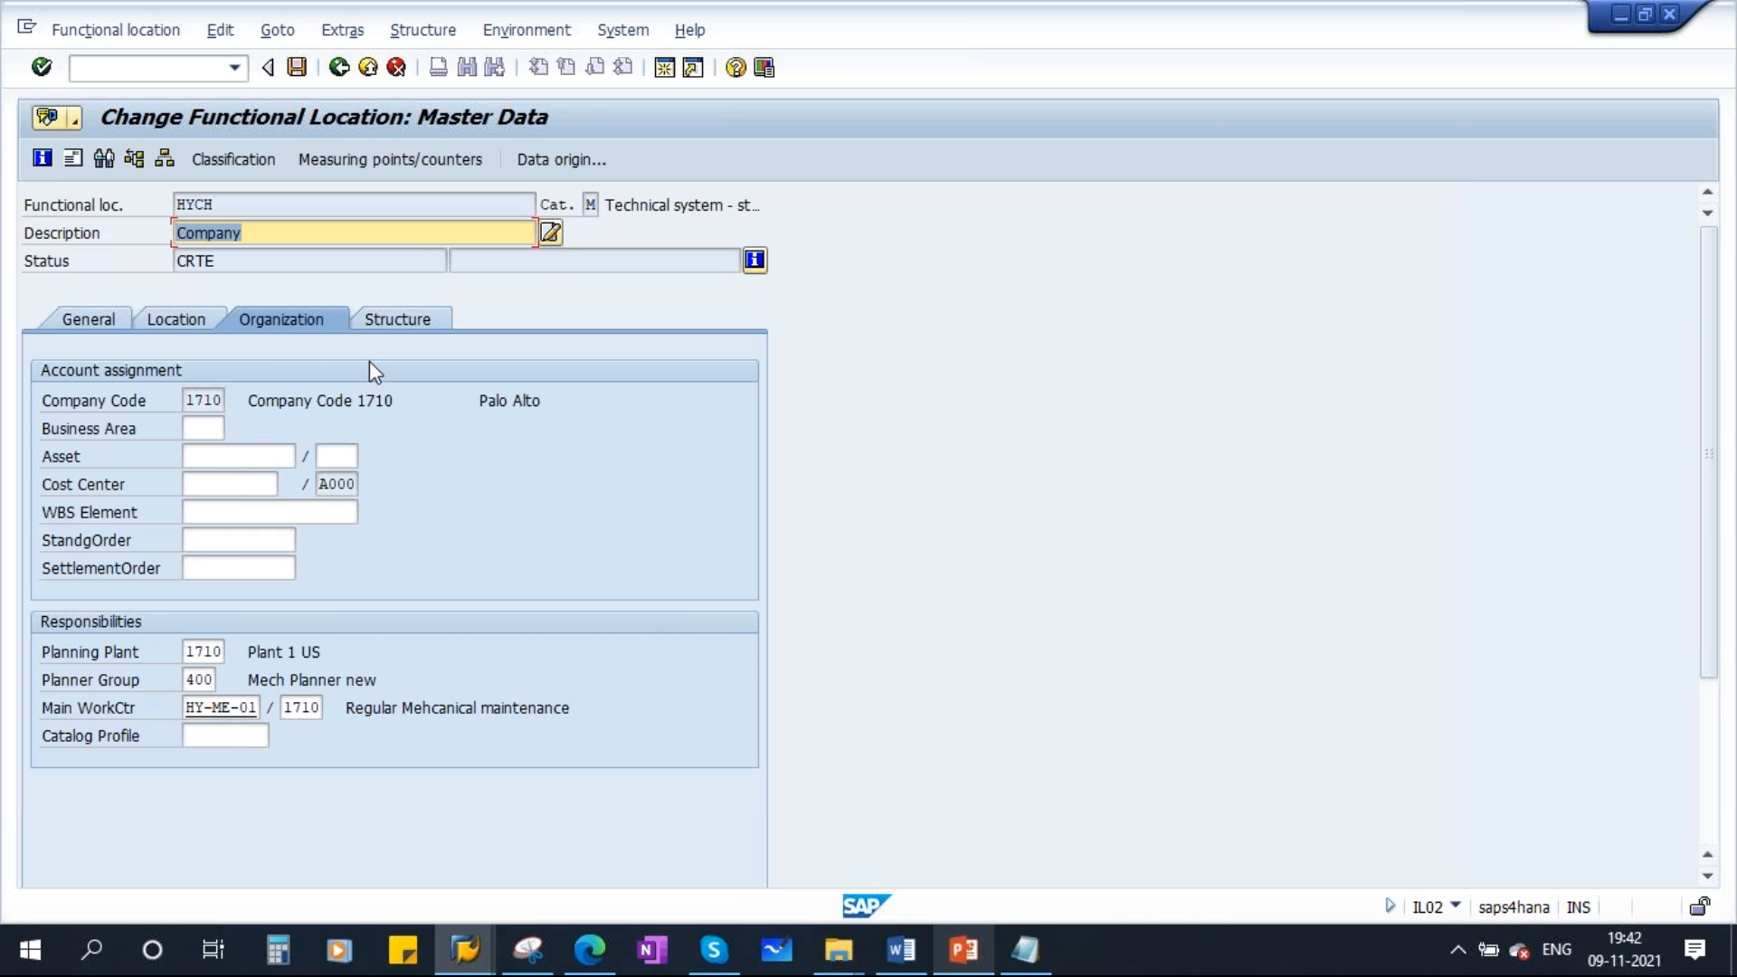
click(403, 320)
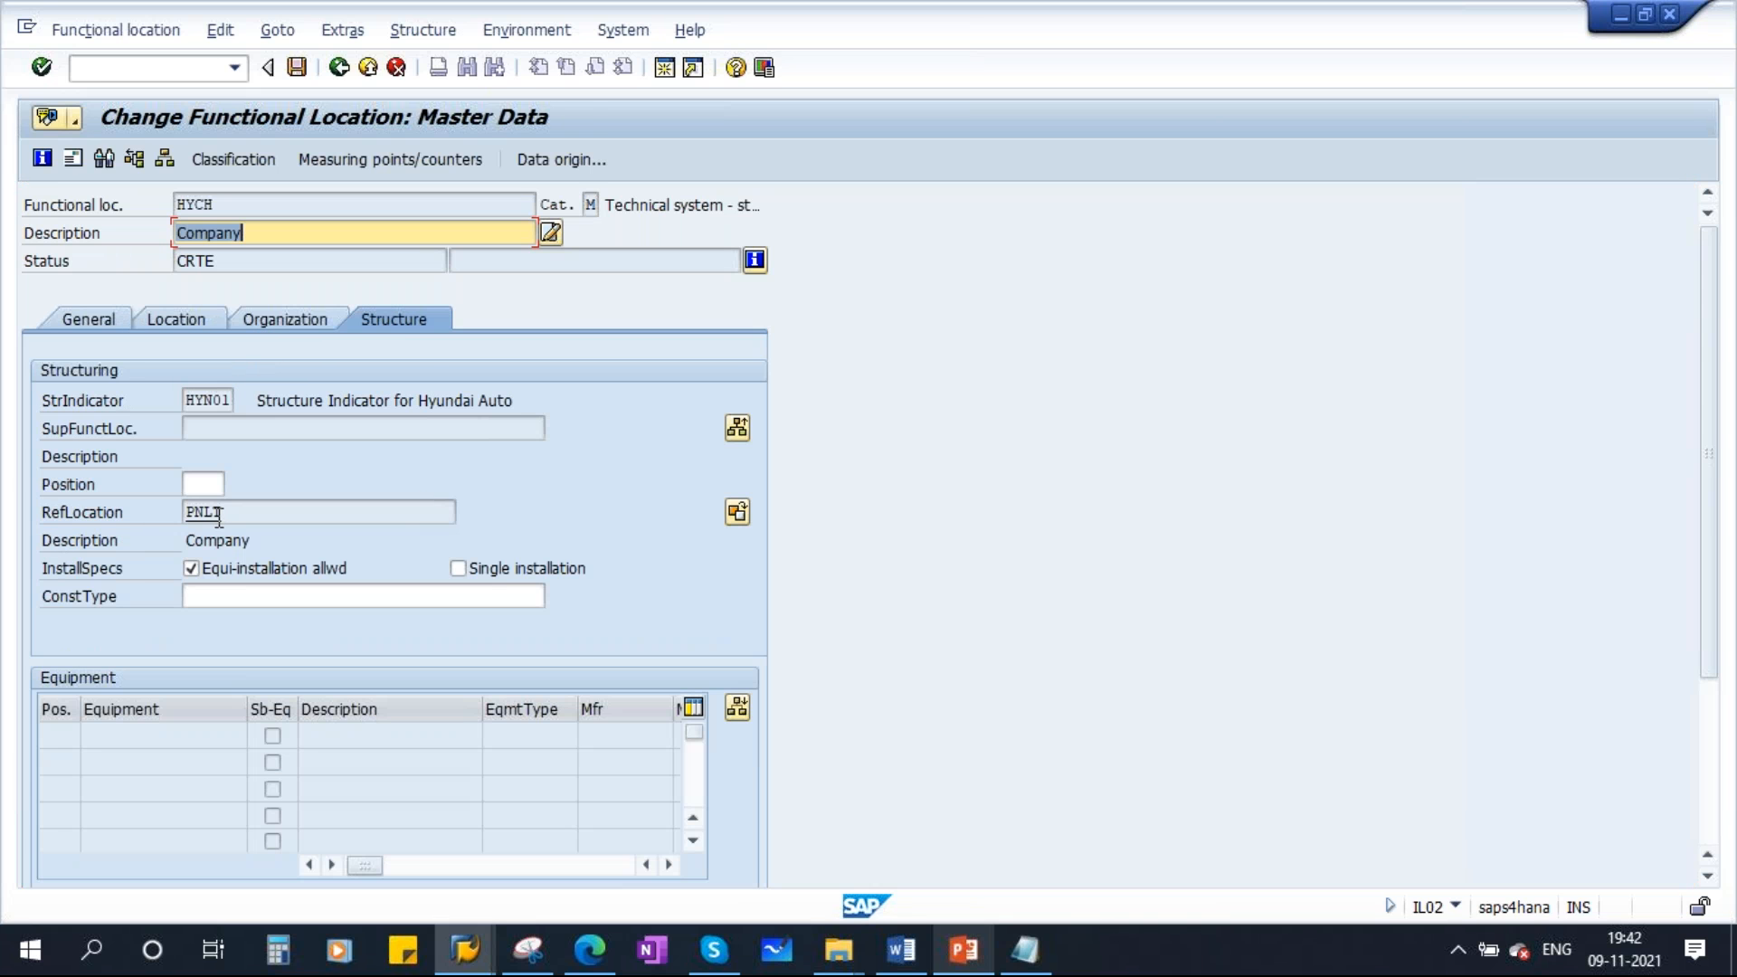
drag(217, 200, 155, 210)
drag(236, 514, 120, 521)
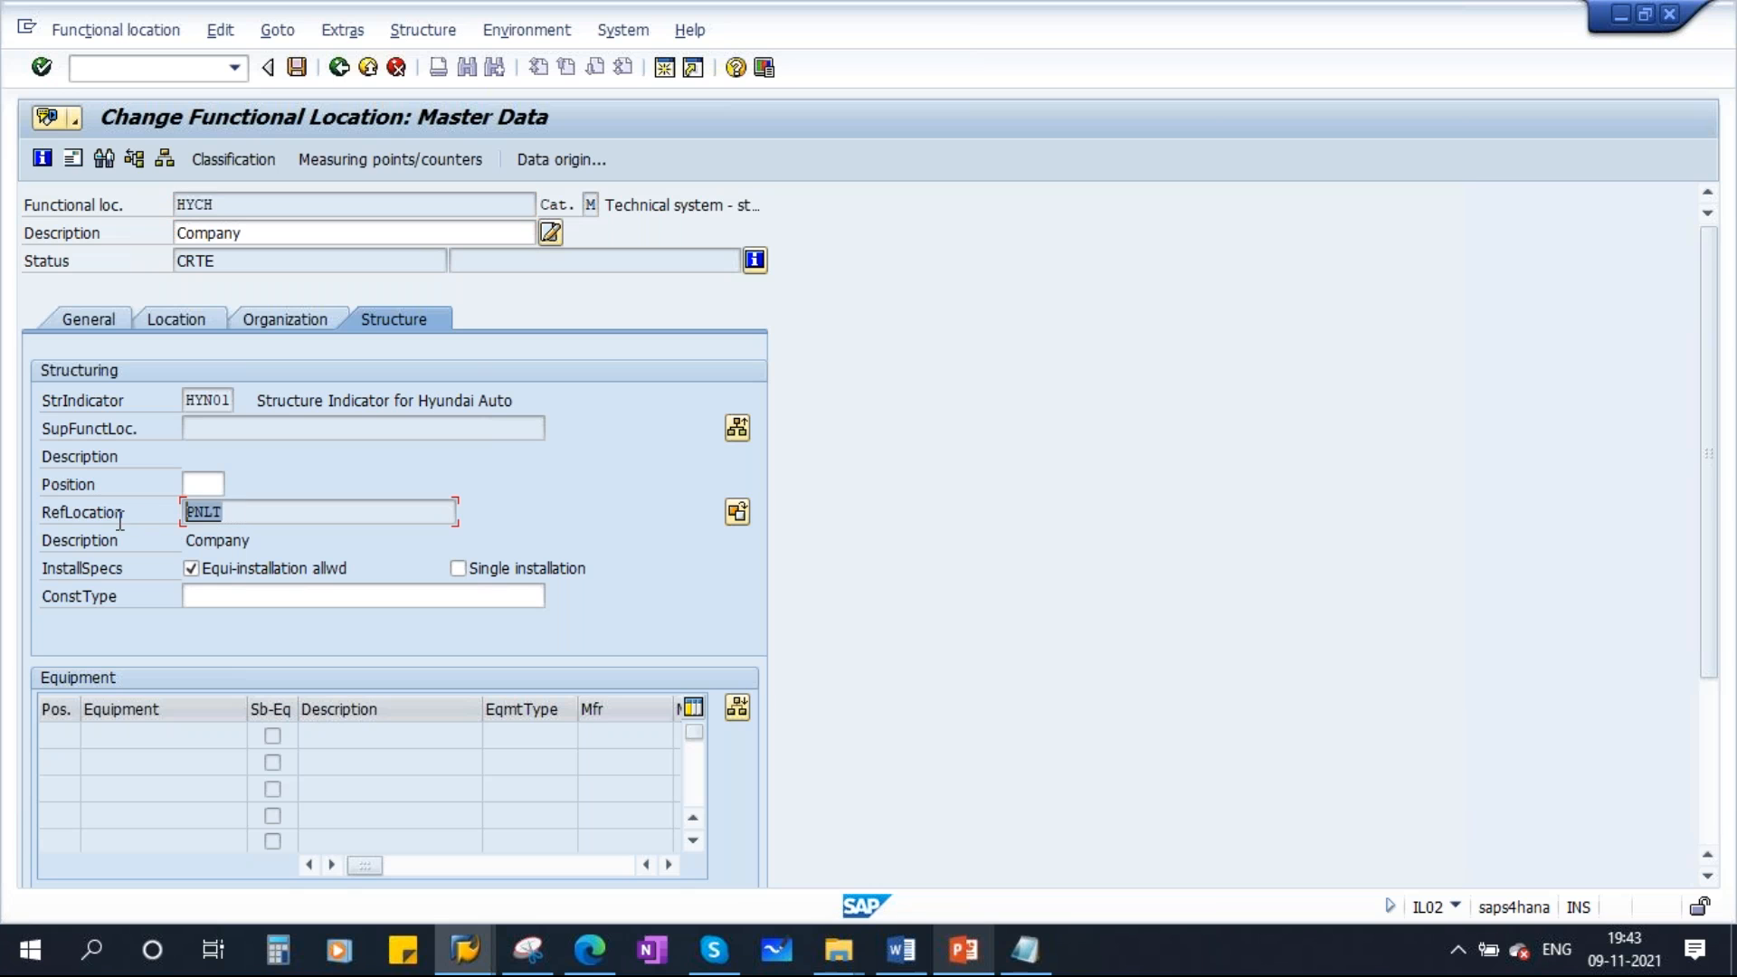
click(203, 483)
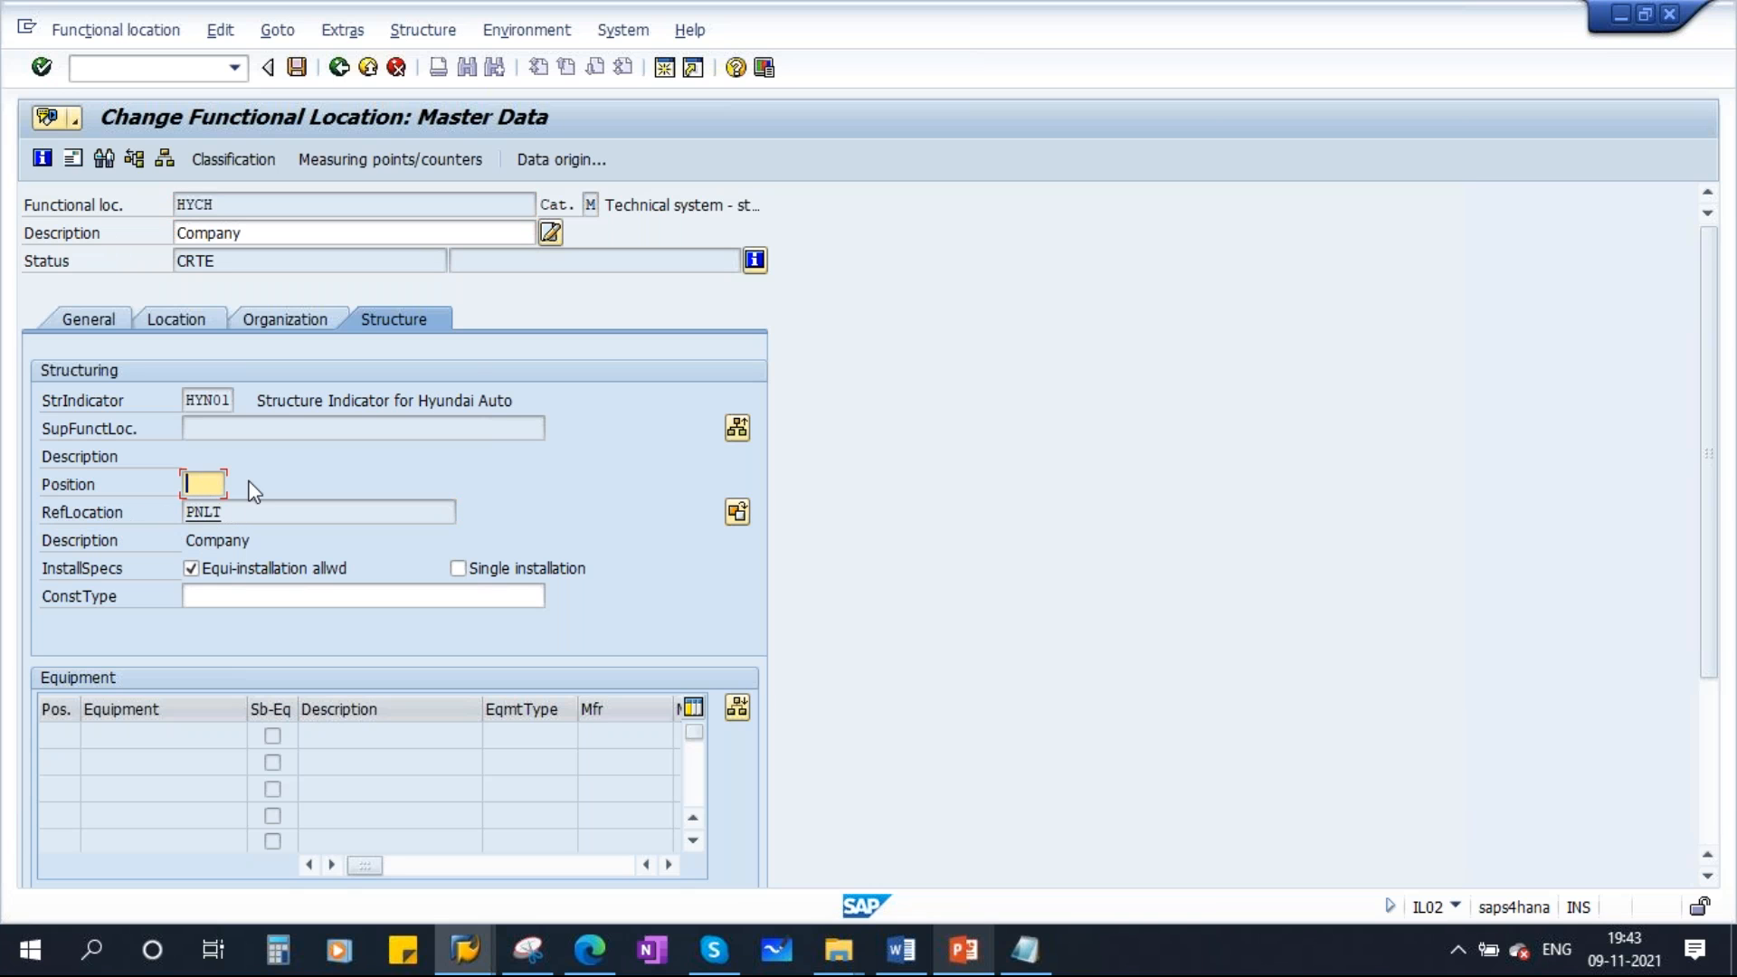
text(1)
key(Return)
Assign cost center 17101701 to HYCH in its organization data and save the functional location
click(281, 318)
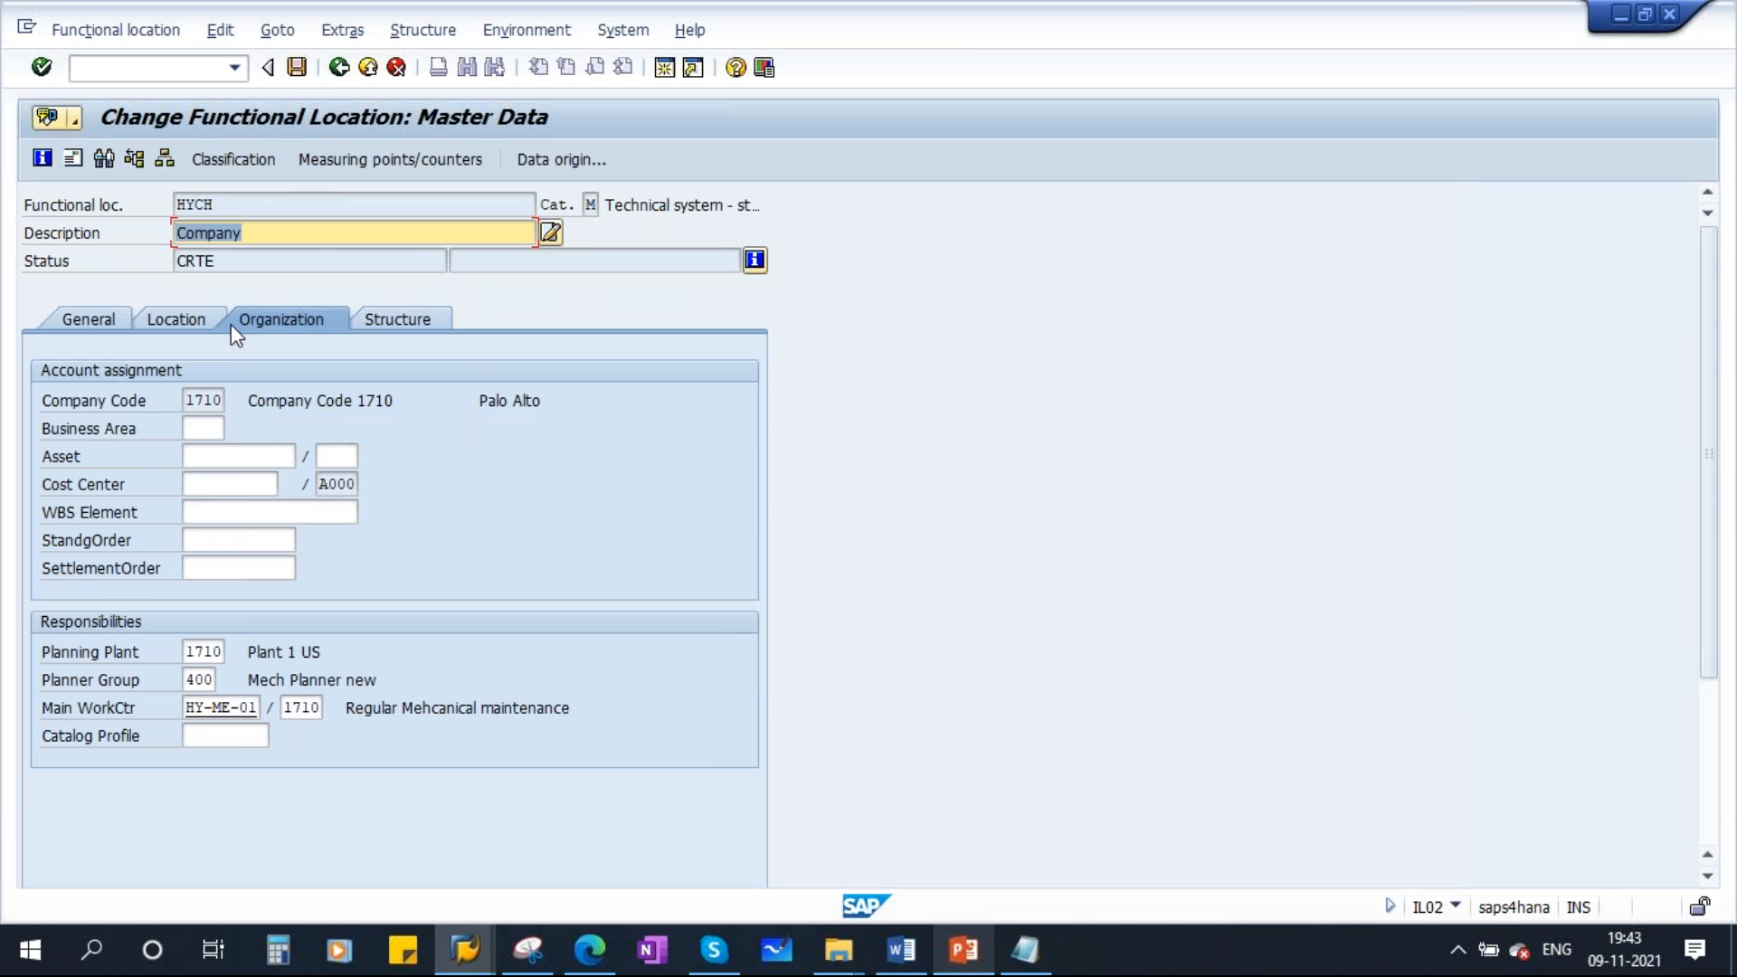
click(221, 483)
click(231, 507)
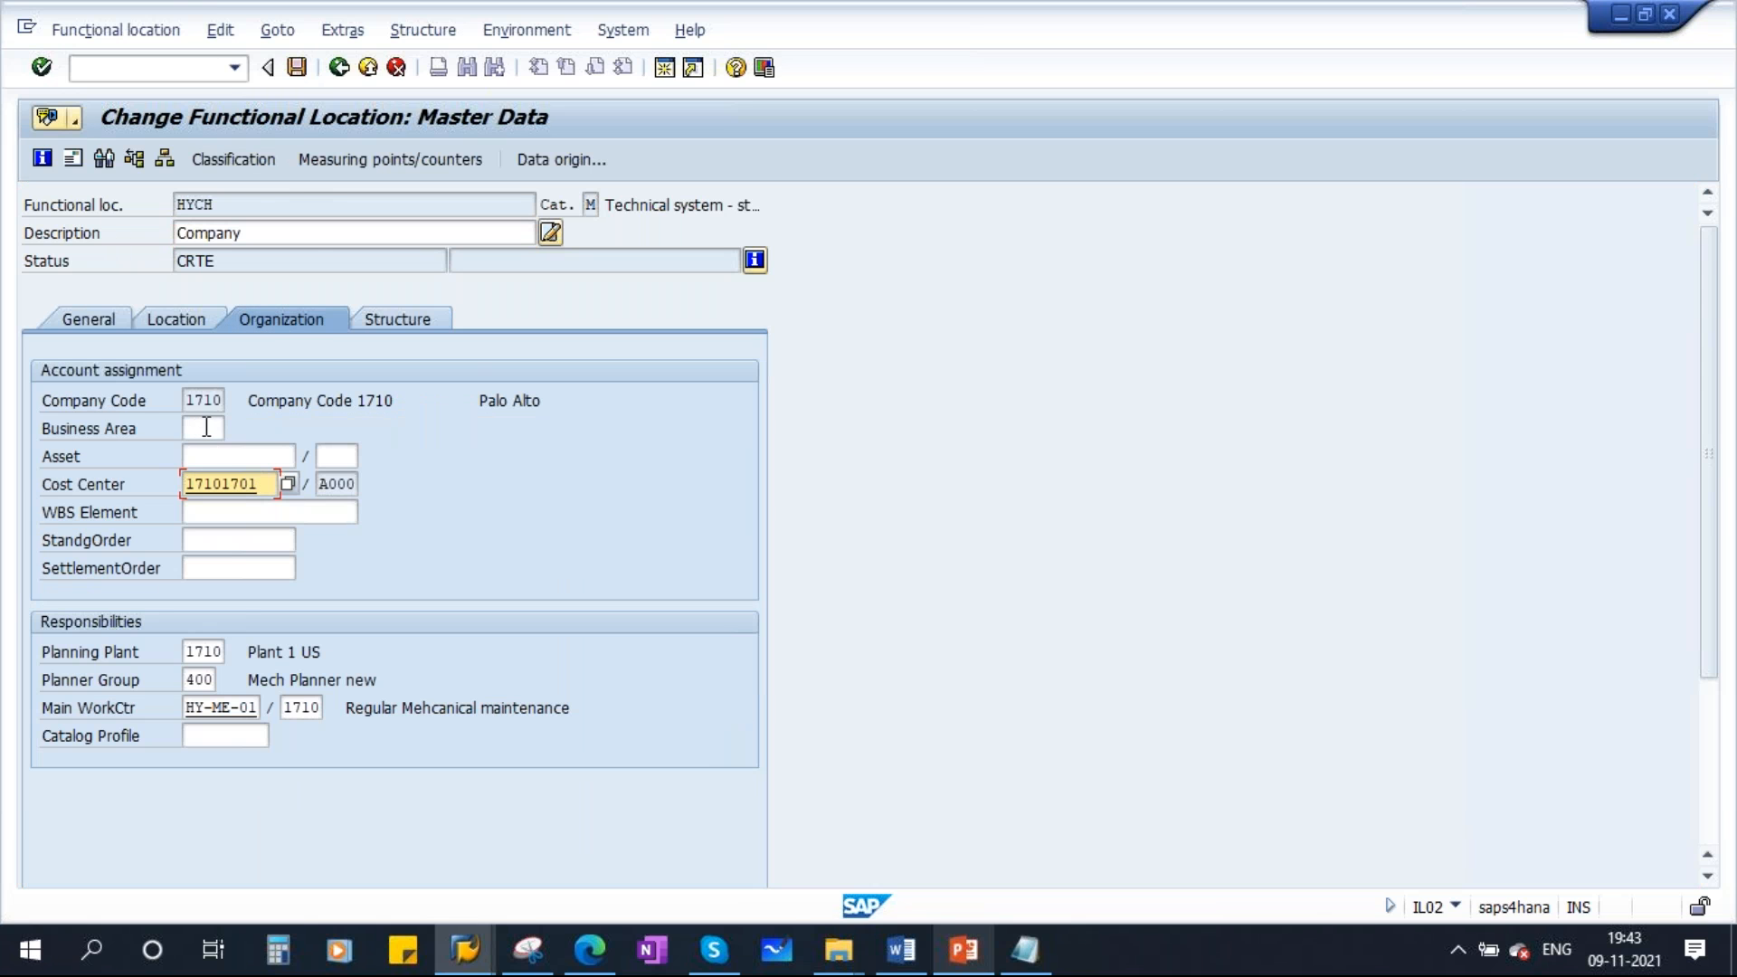
click(206, 429)
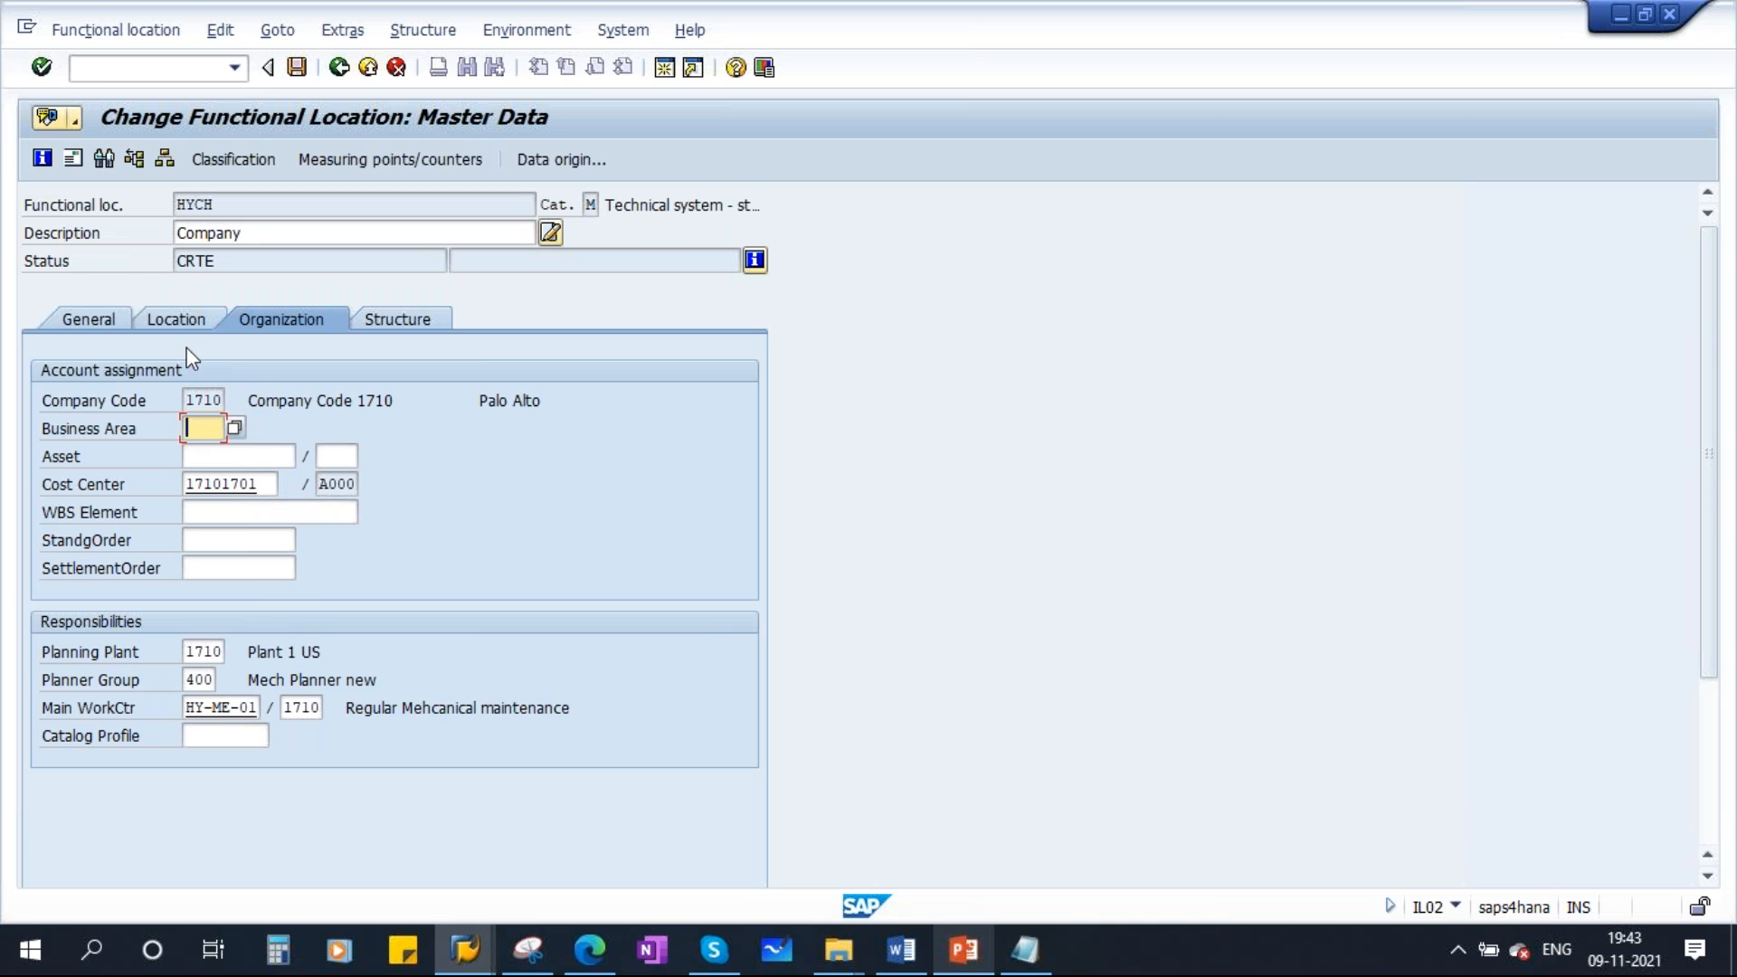
click(182, 321)
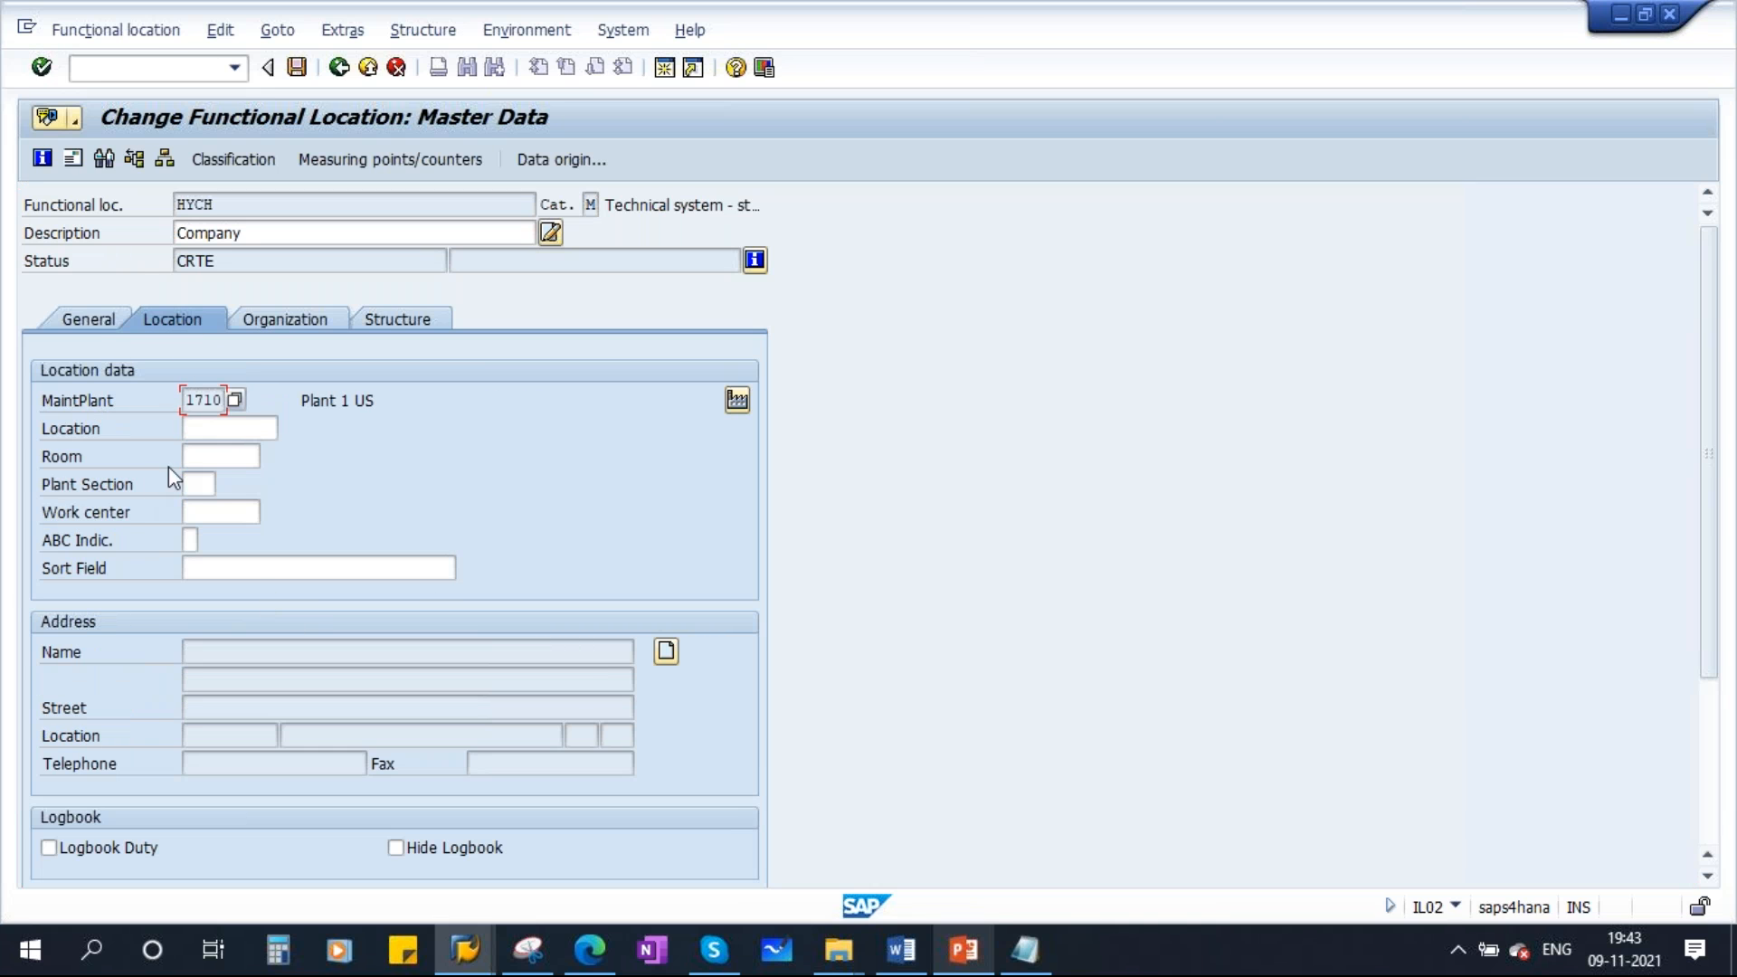
click(89, 322)
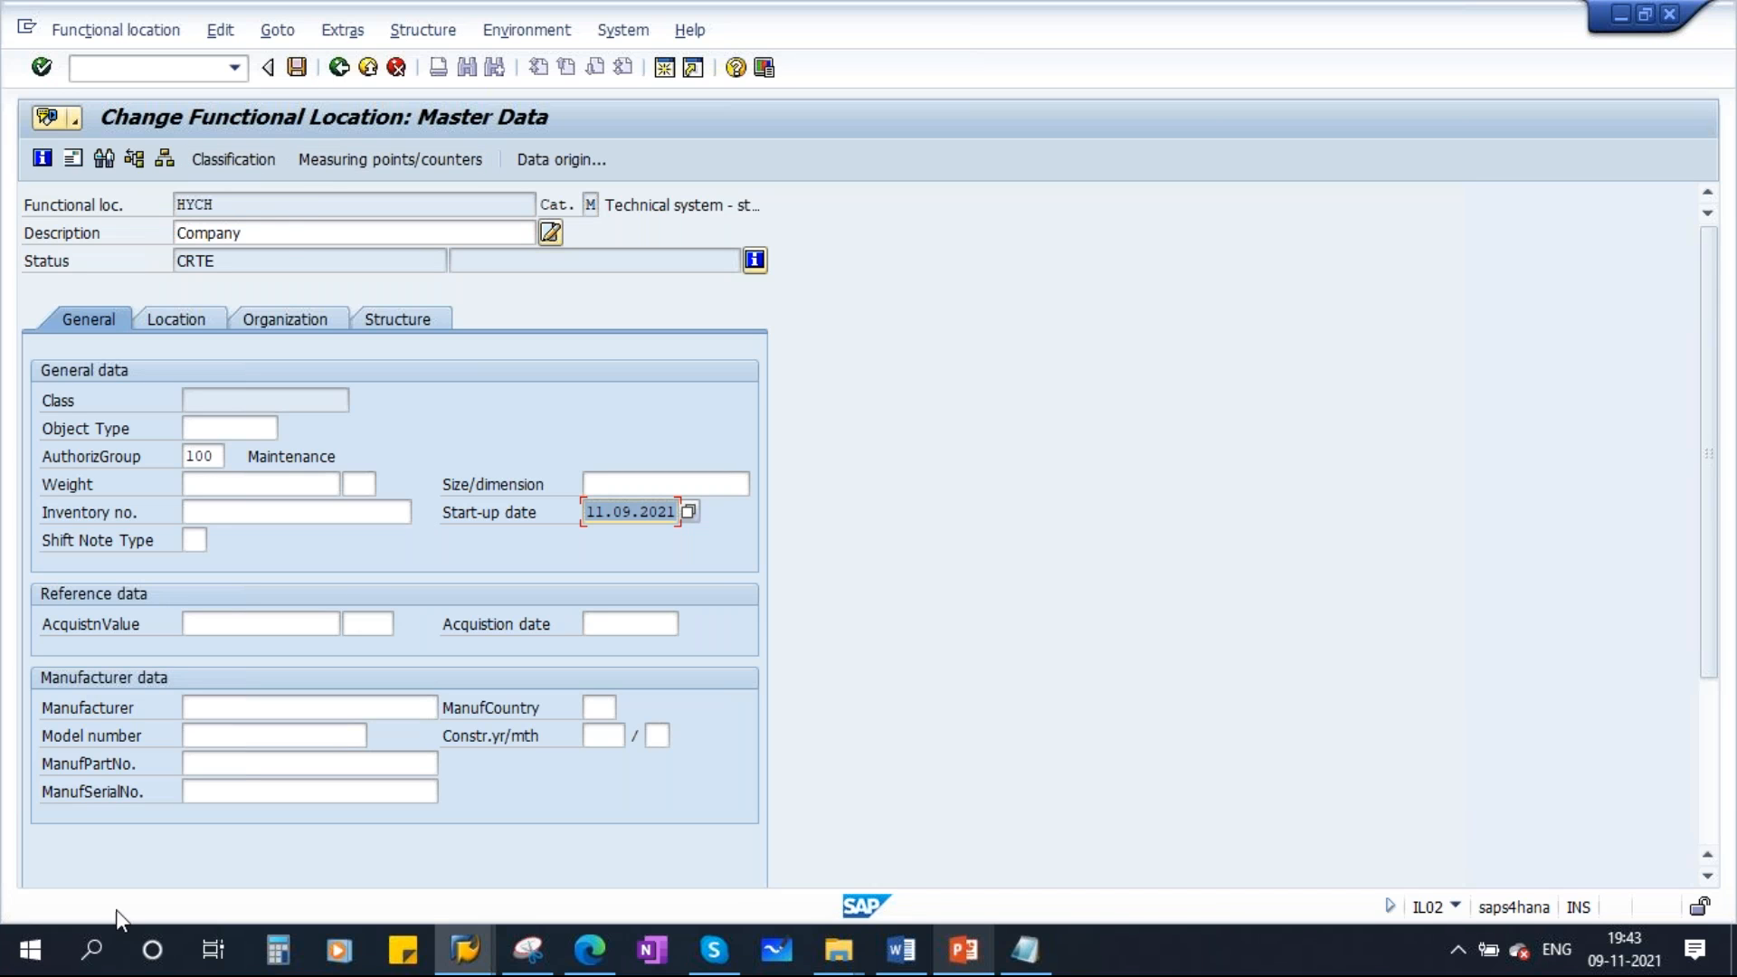
click(297, 68)
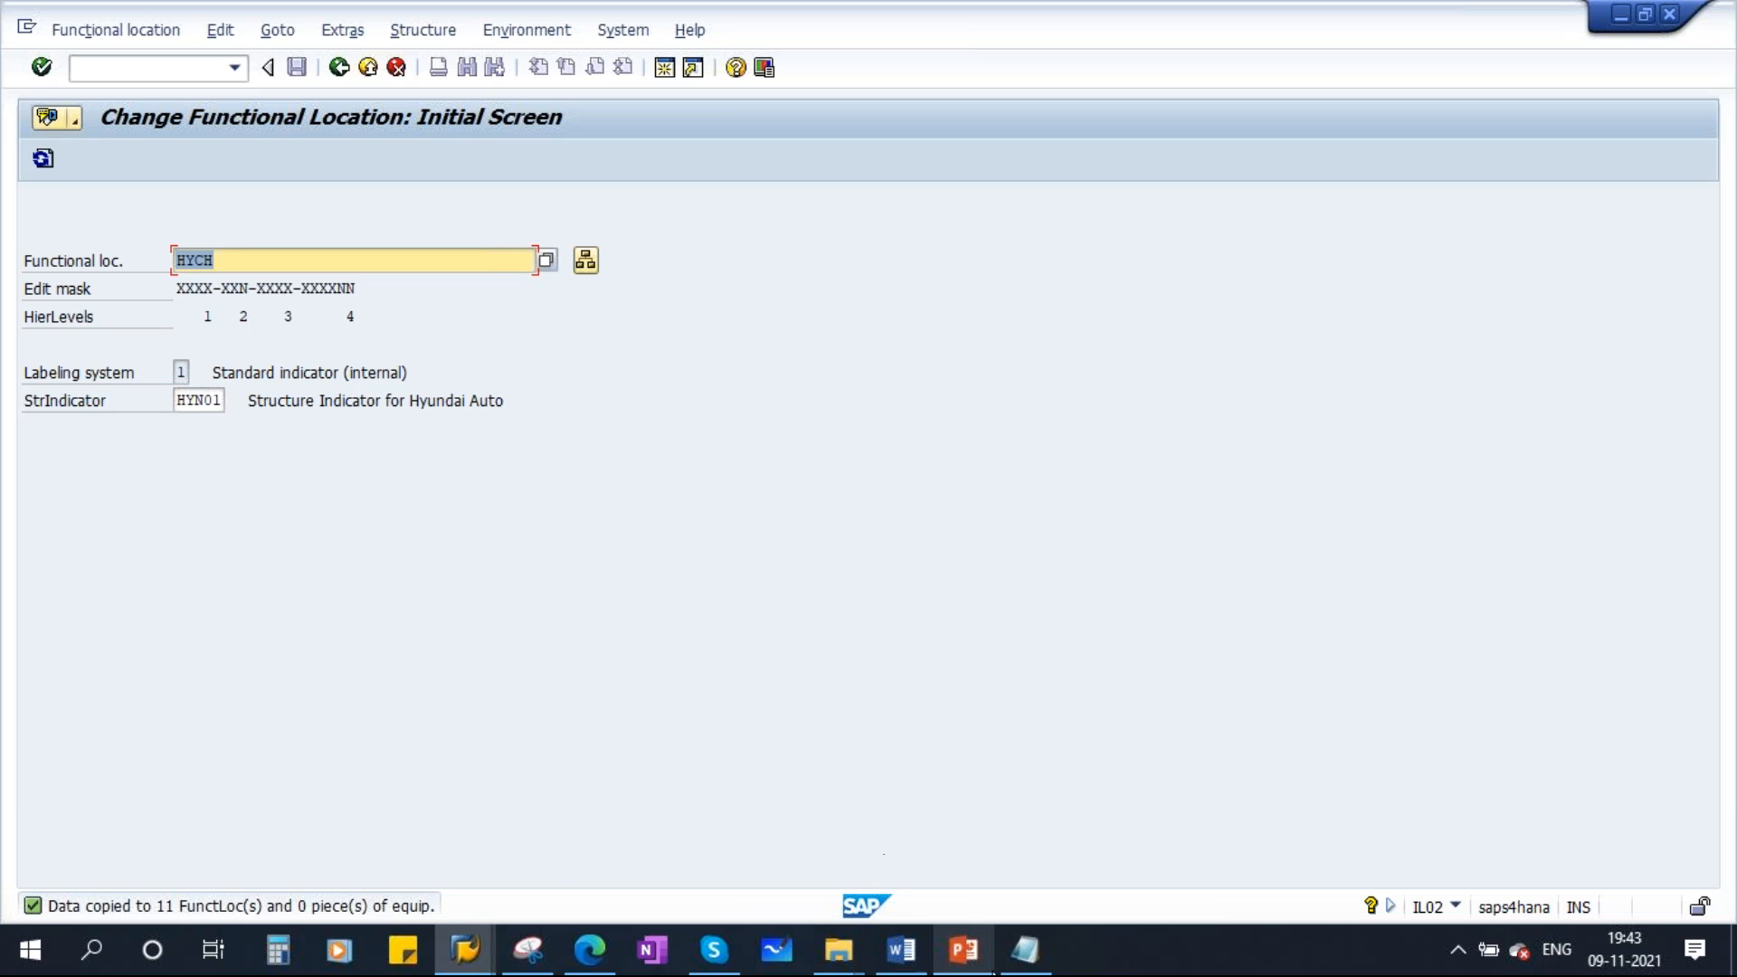
Switch to PowerPoint and view the Reference Functional Location Data Transfer slide and the Copy of Functional Location slide
click(963, 950)
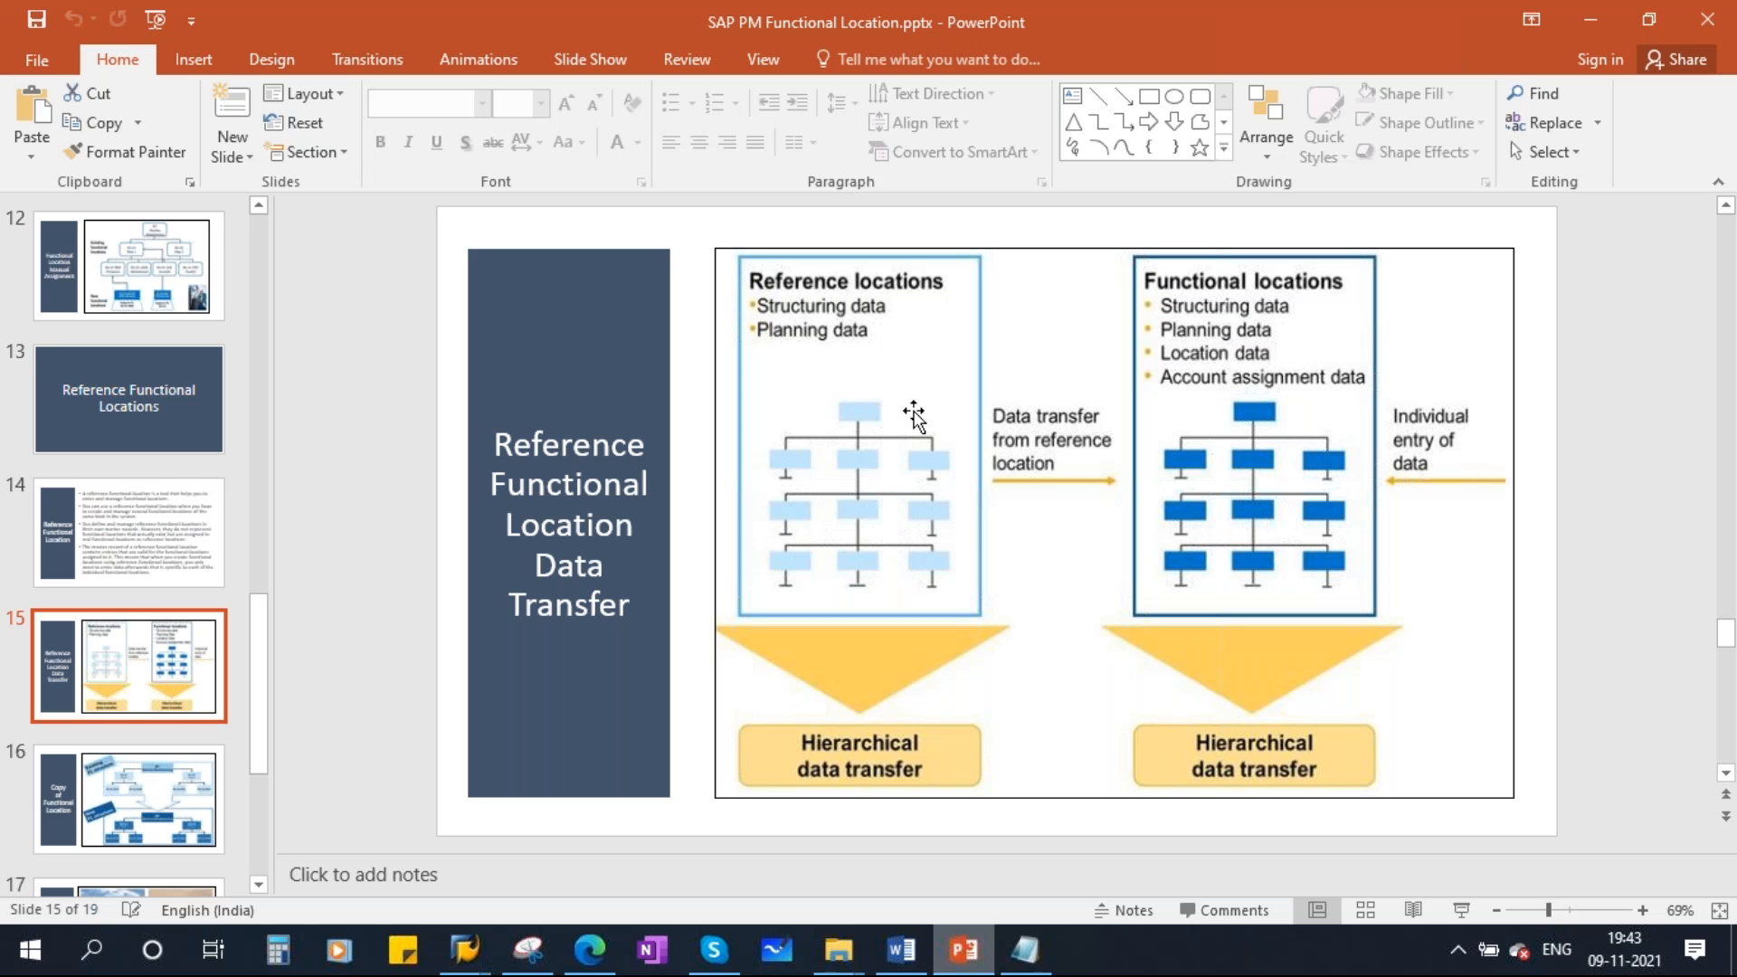
drag(962, 479, 952, 480)
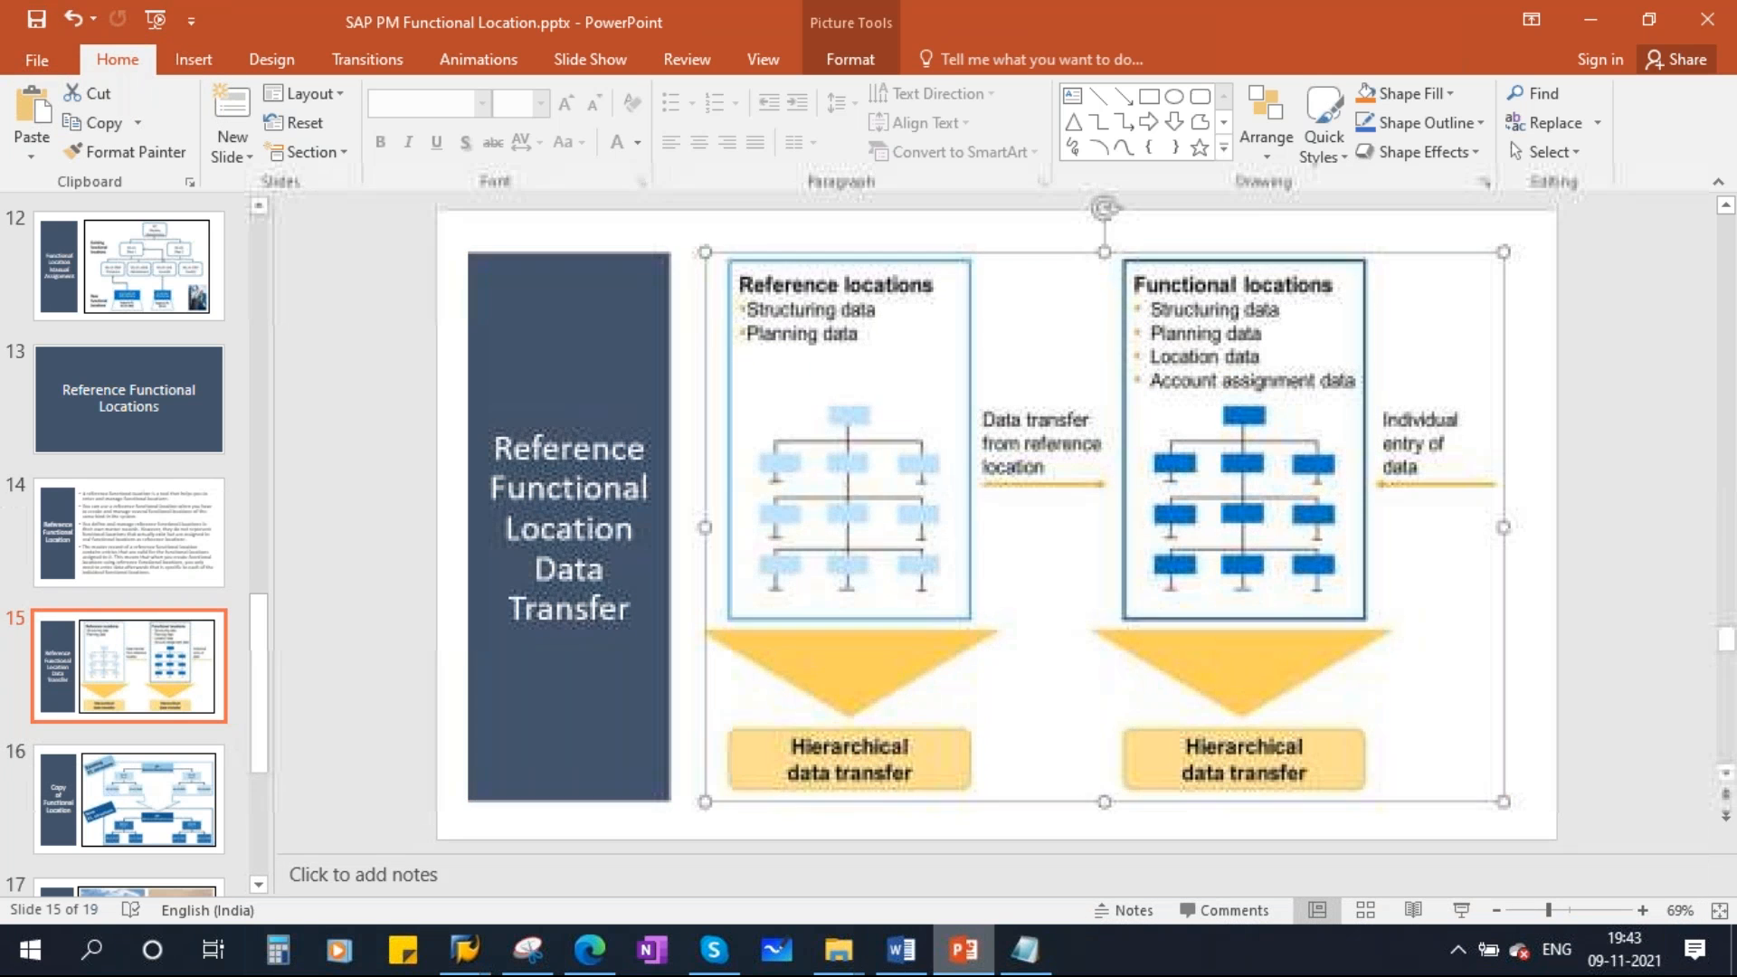
click(1572, 633)
scroll(194, 674, down, 2)
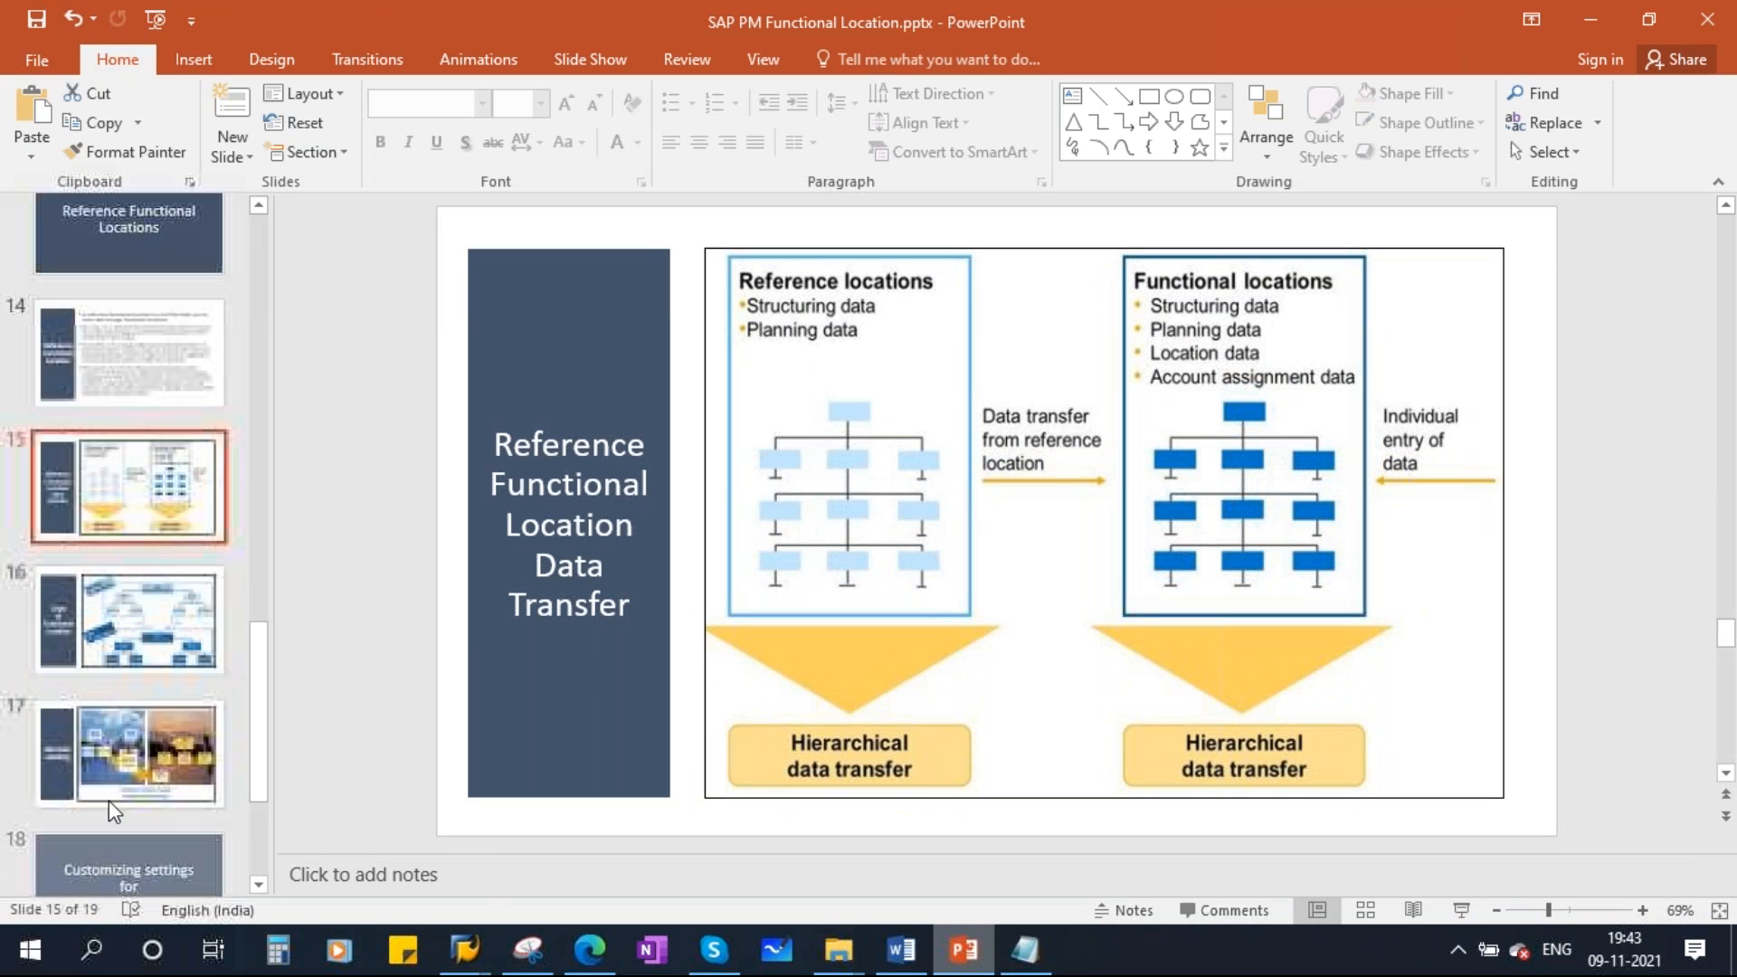
click(127, 617)
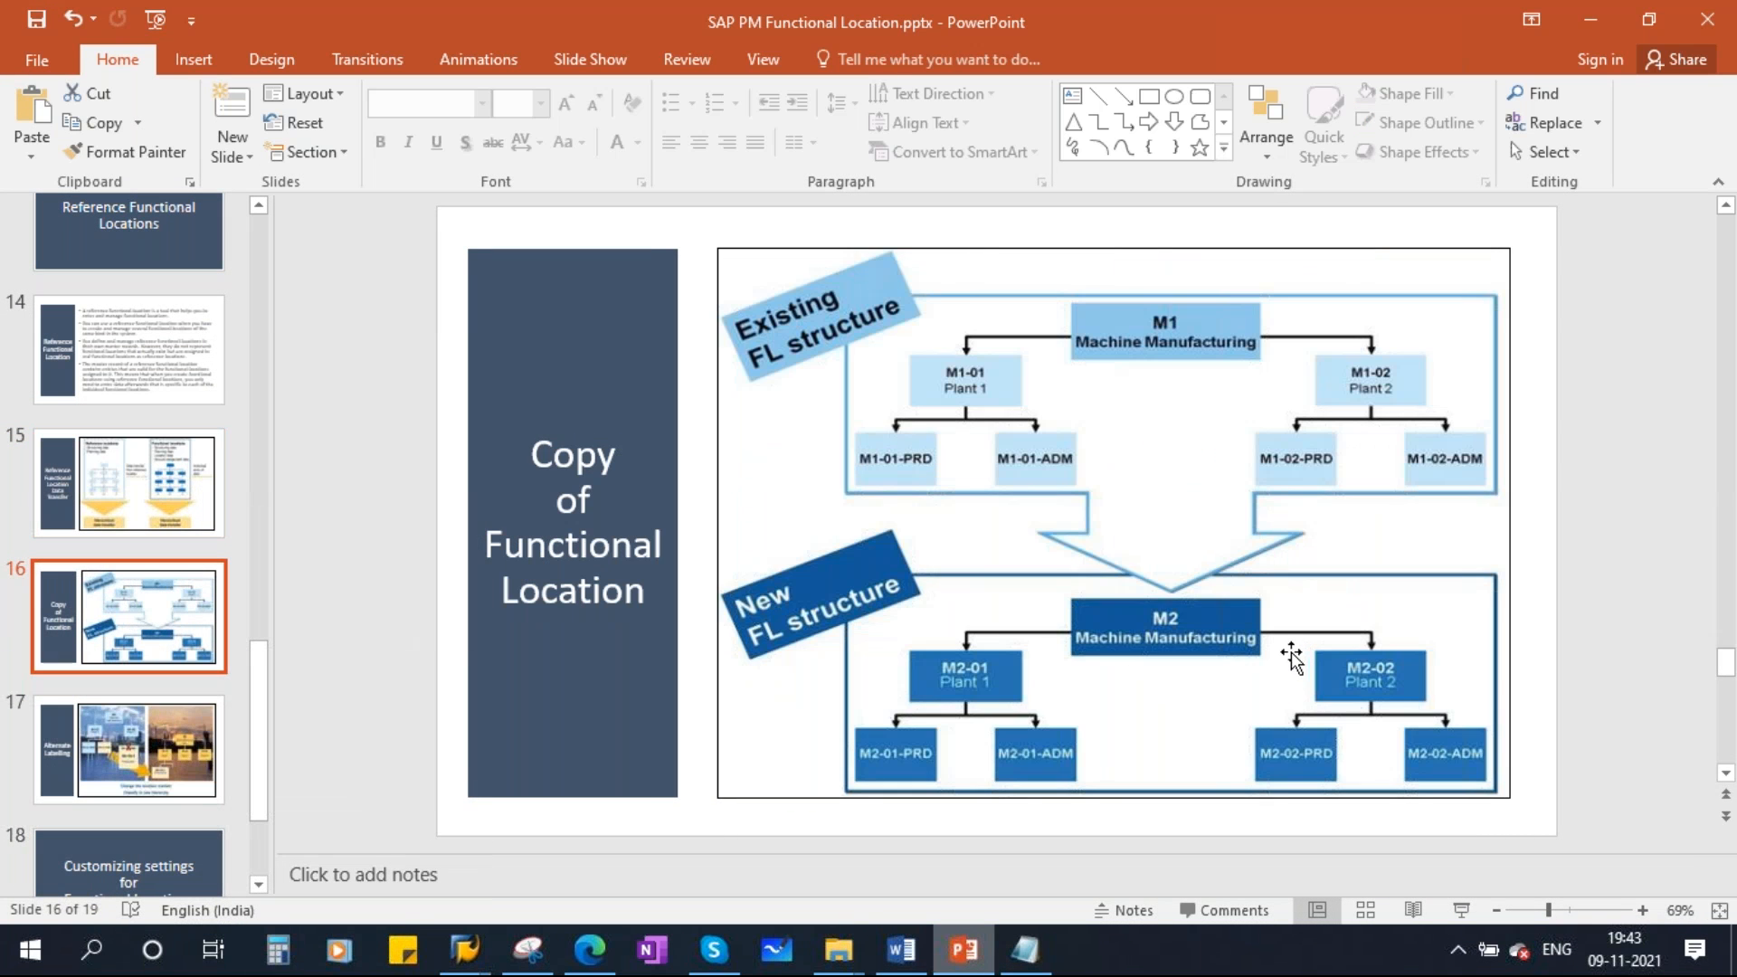
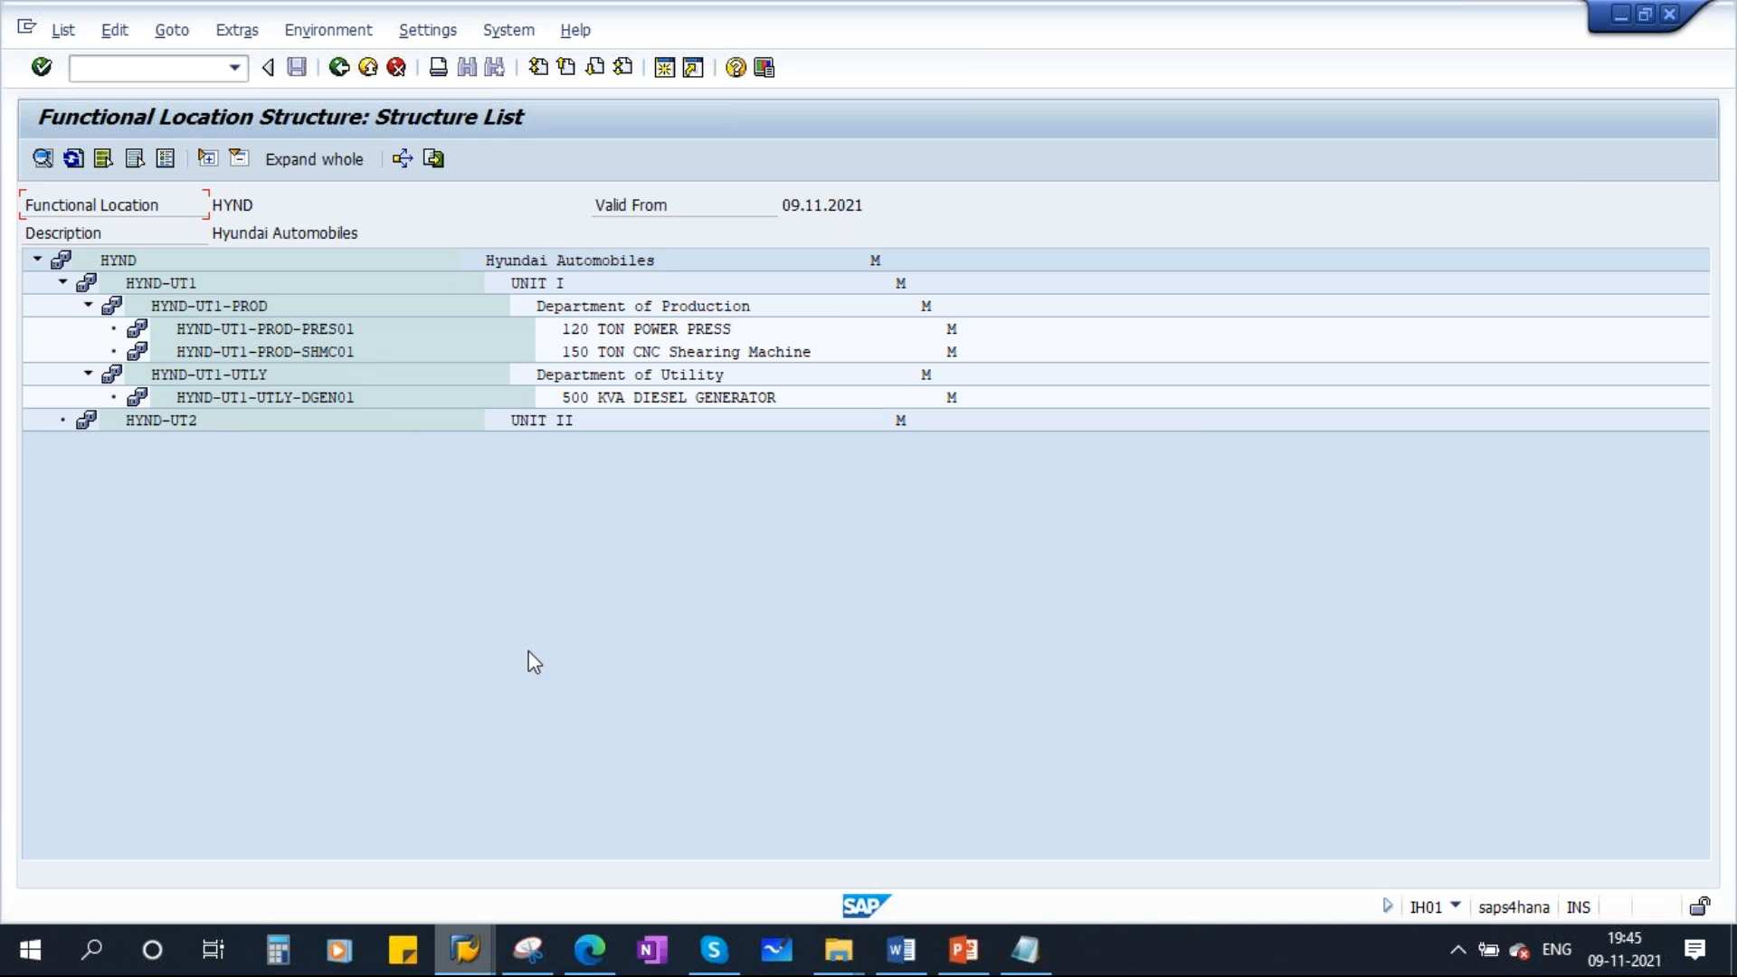
Revisit the Copy of Functional Location slide in PowerPoint, then return to the HYND structure list in SAP
click(963, 950)
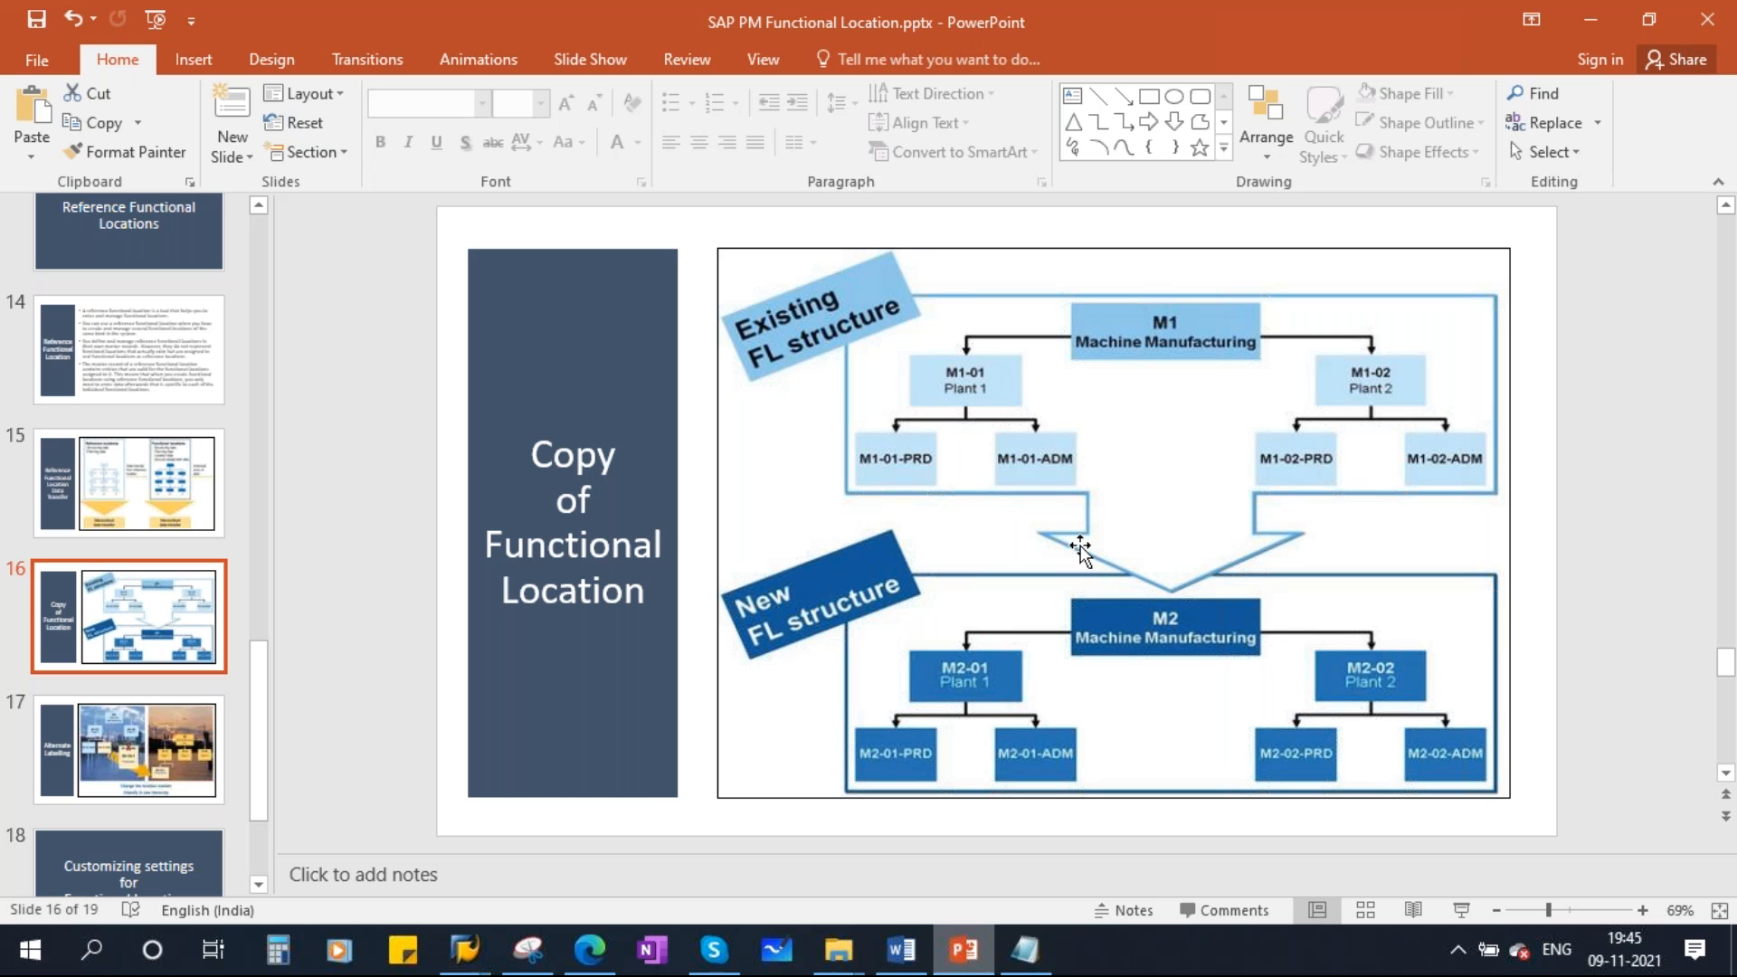
mouse_move(464, 950)
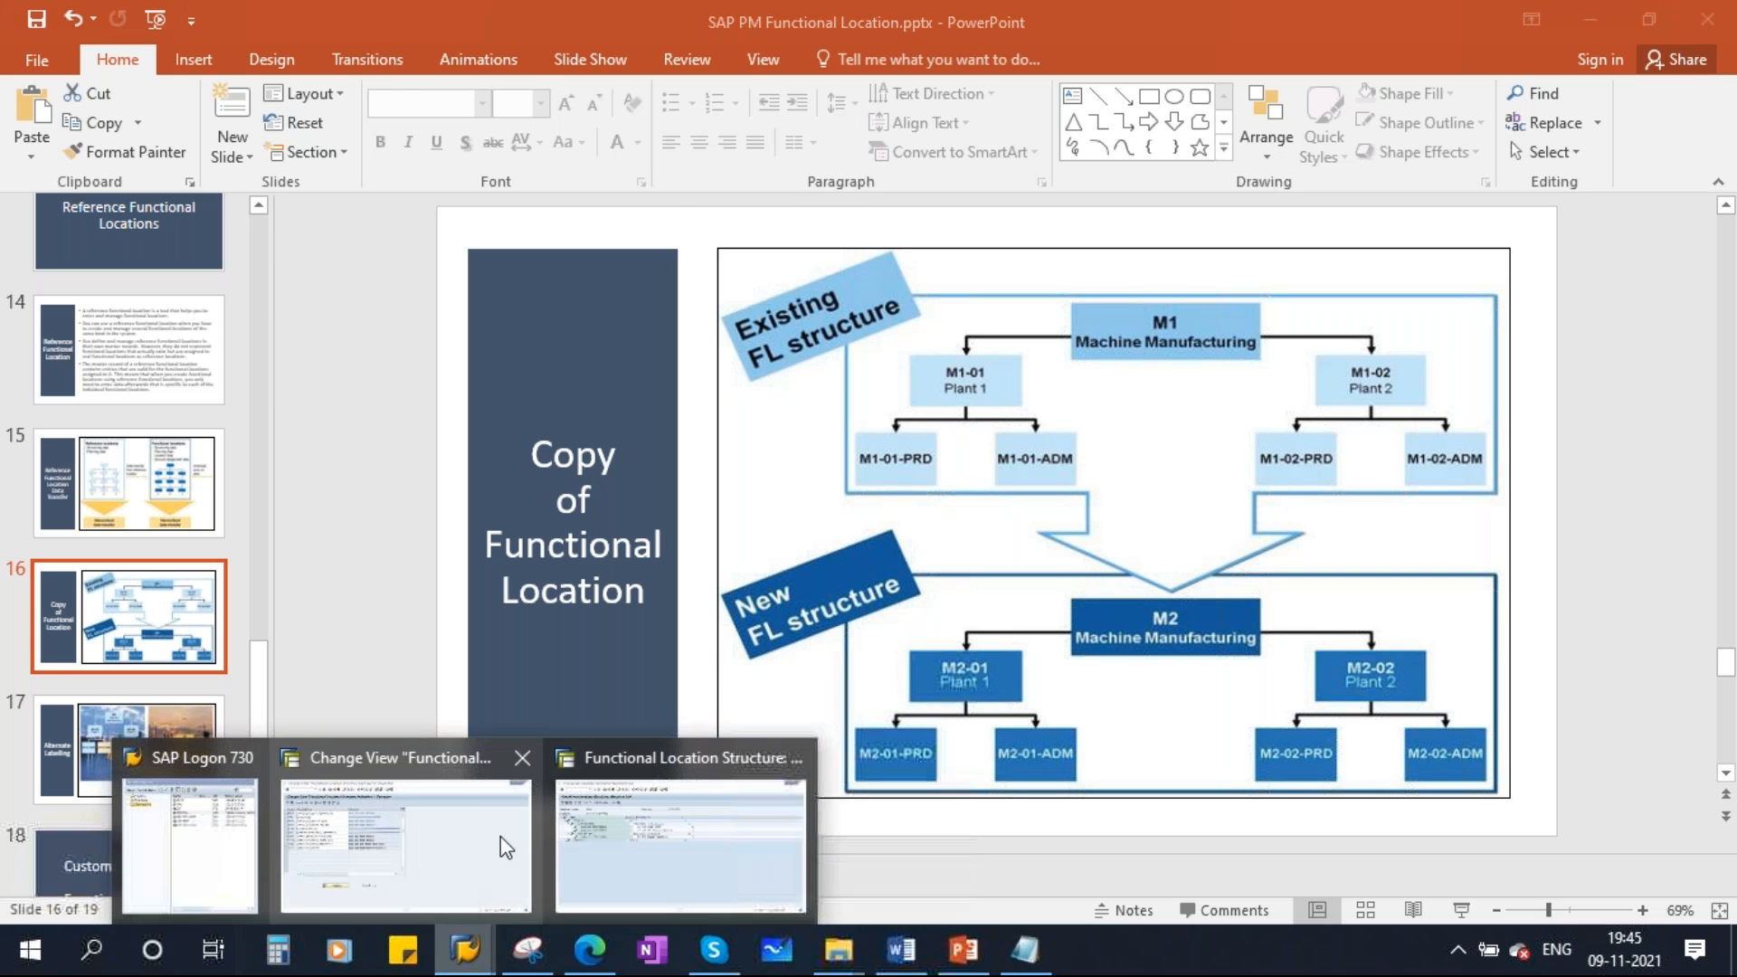
click(639, 836)
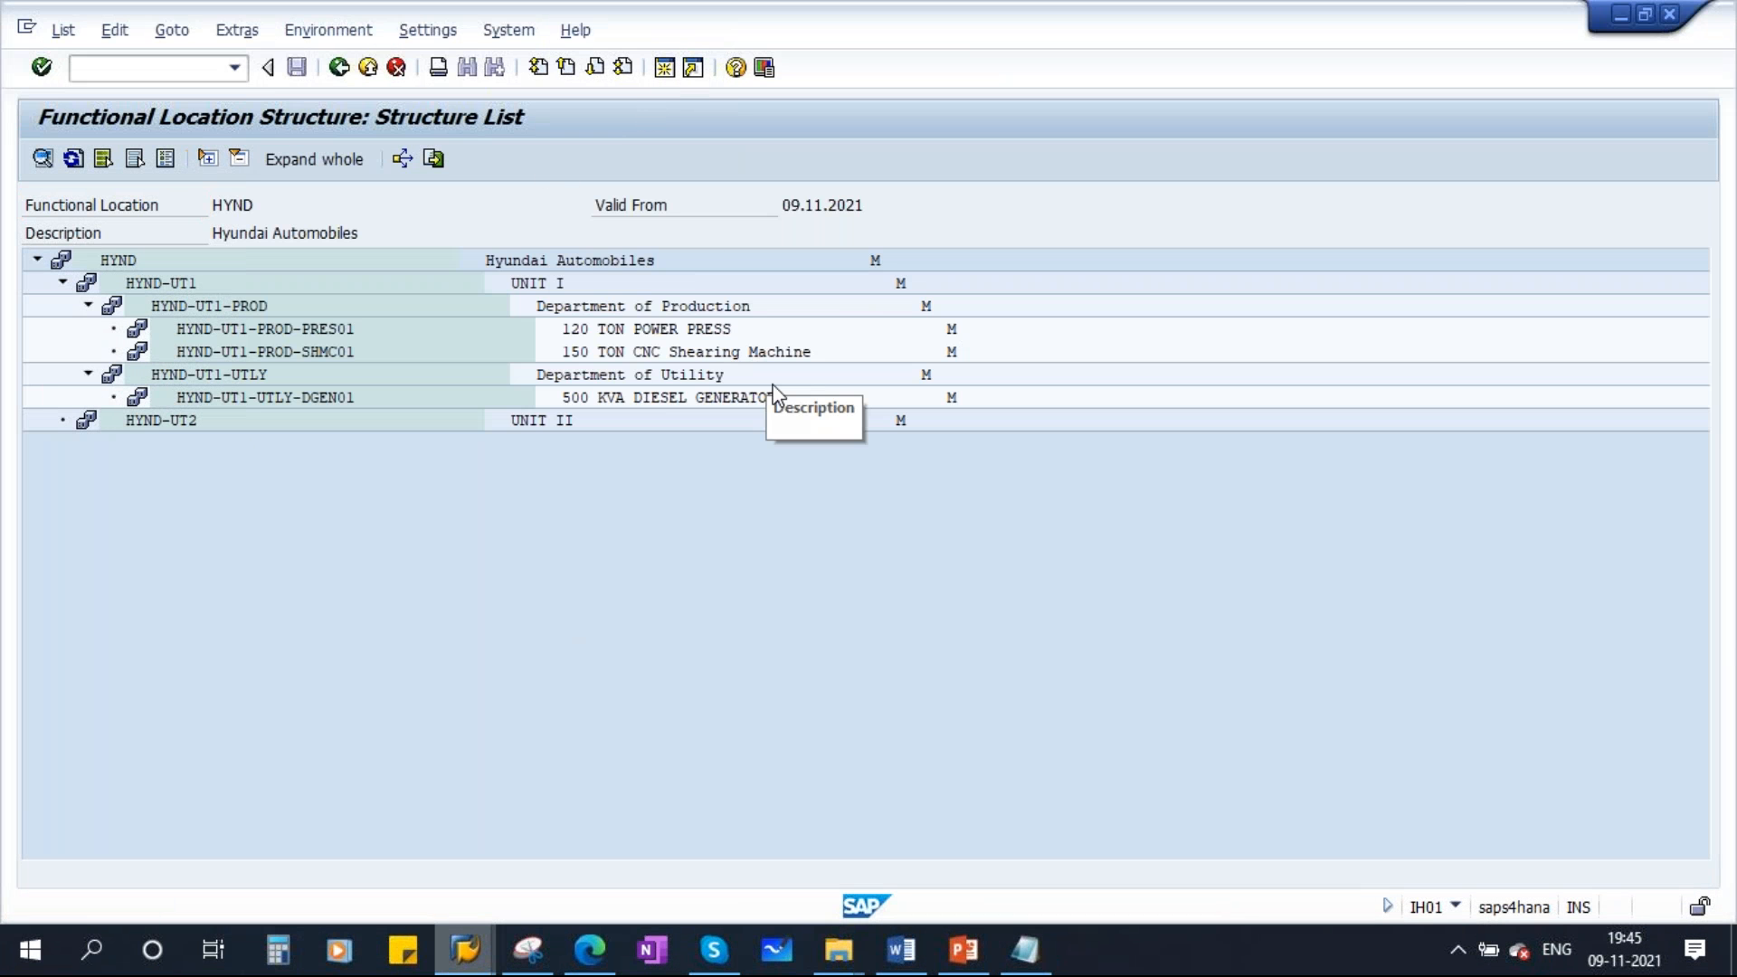
Open functional location list creation with transaction IL04 and start creating a structure using a copy reference
text(IL)
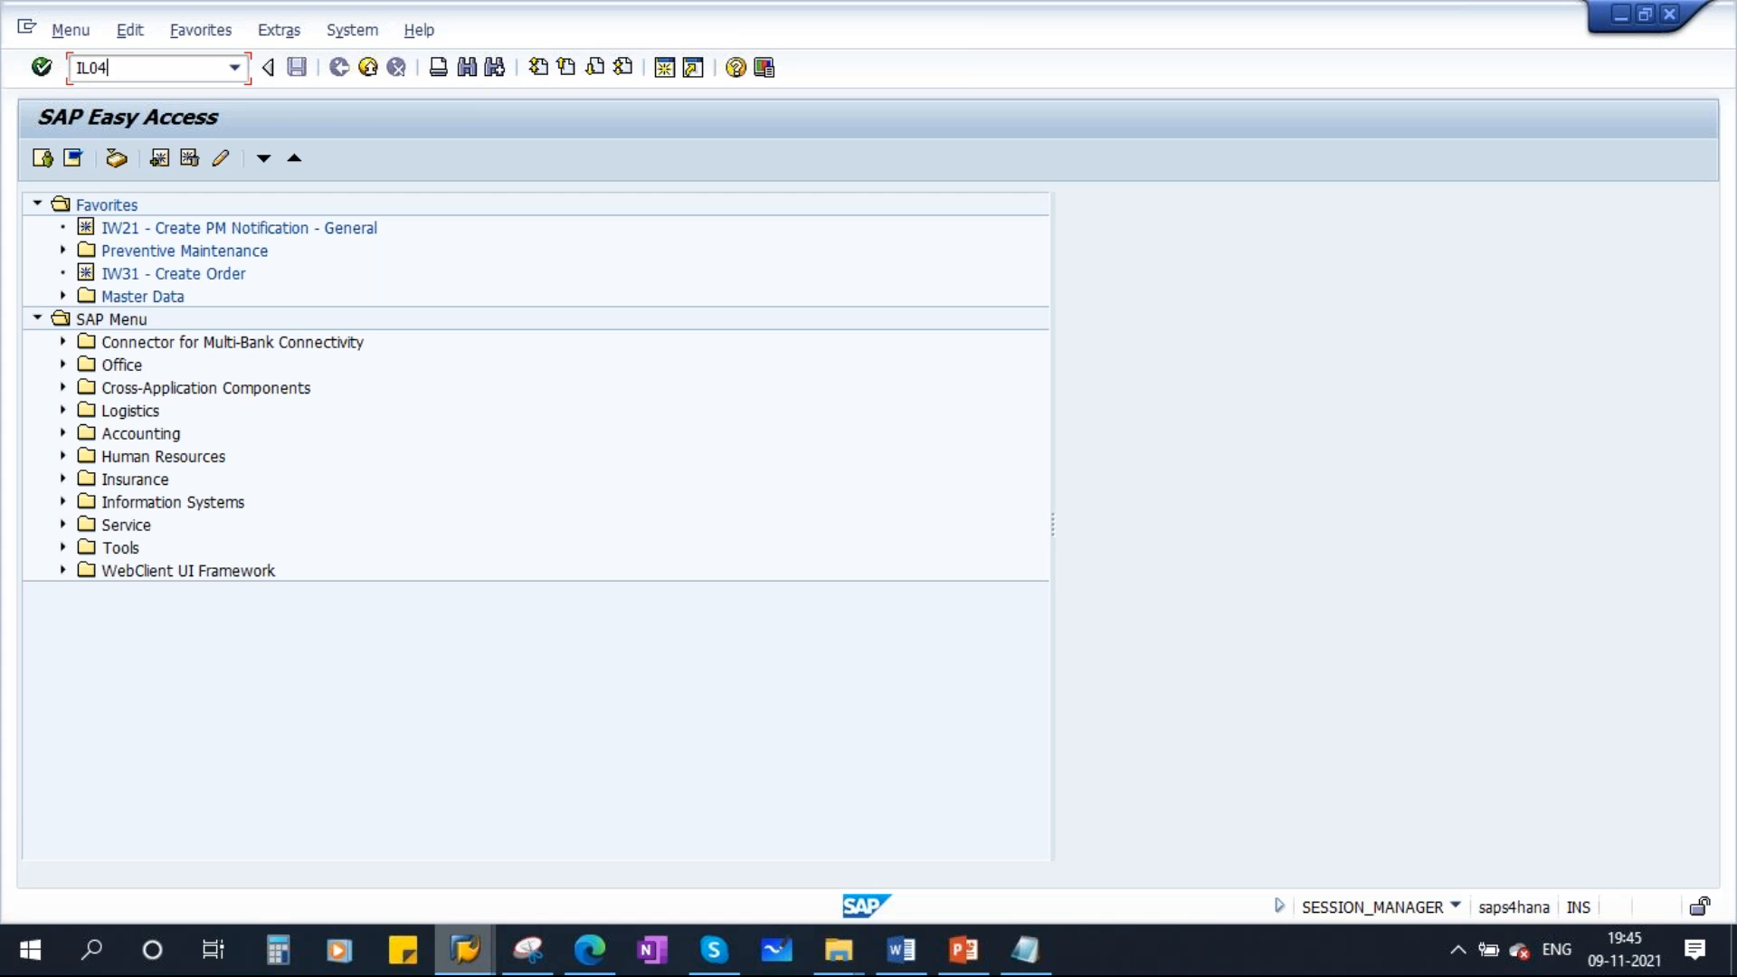
text(04)
key(Return)
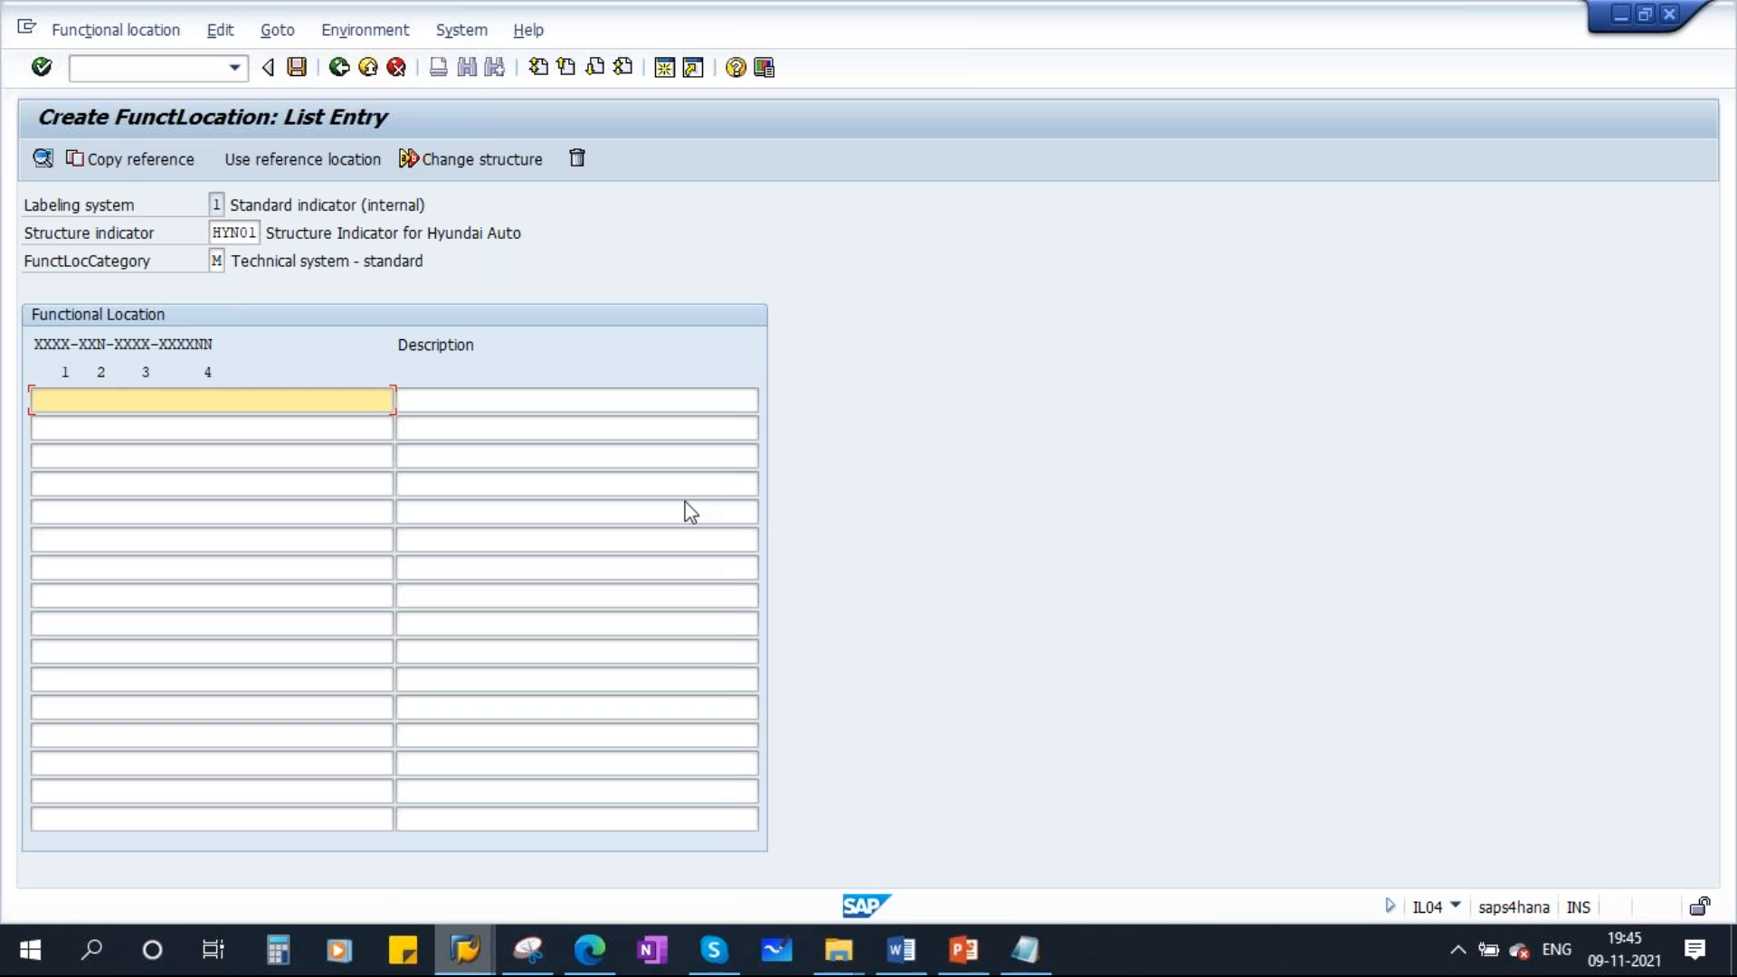
click(148, 165)
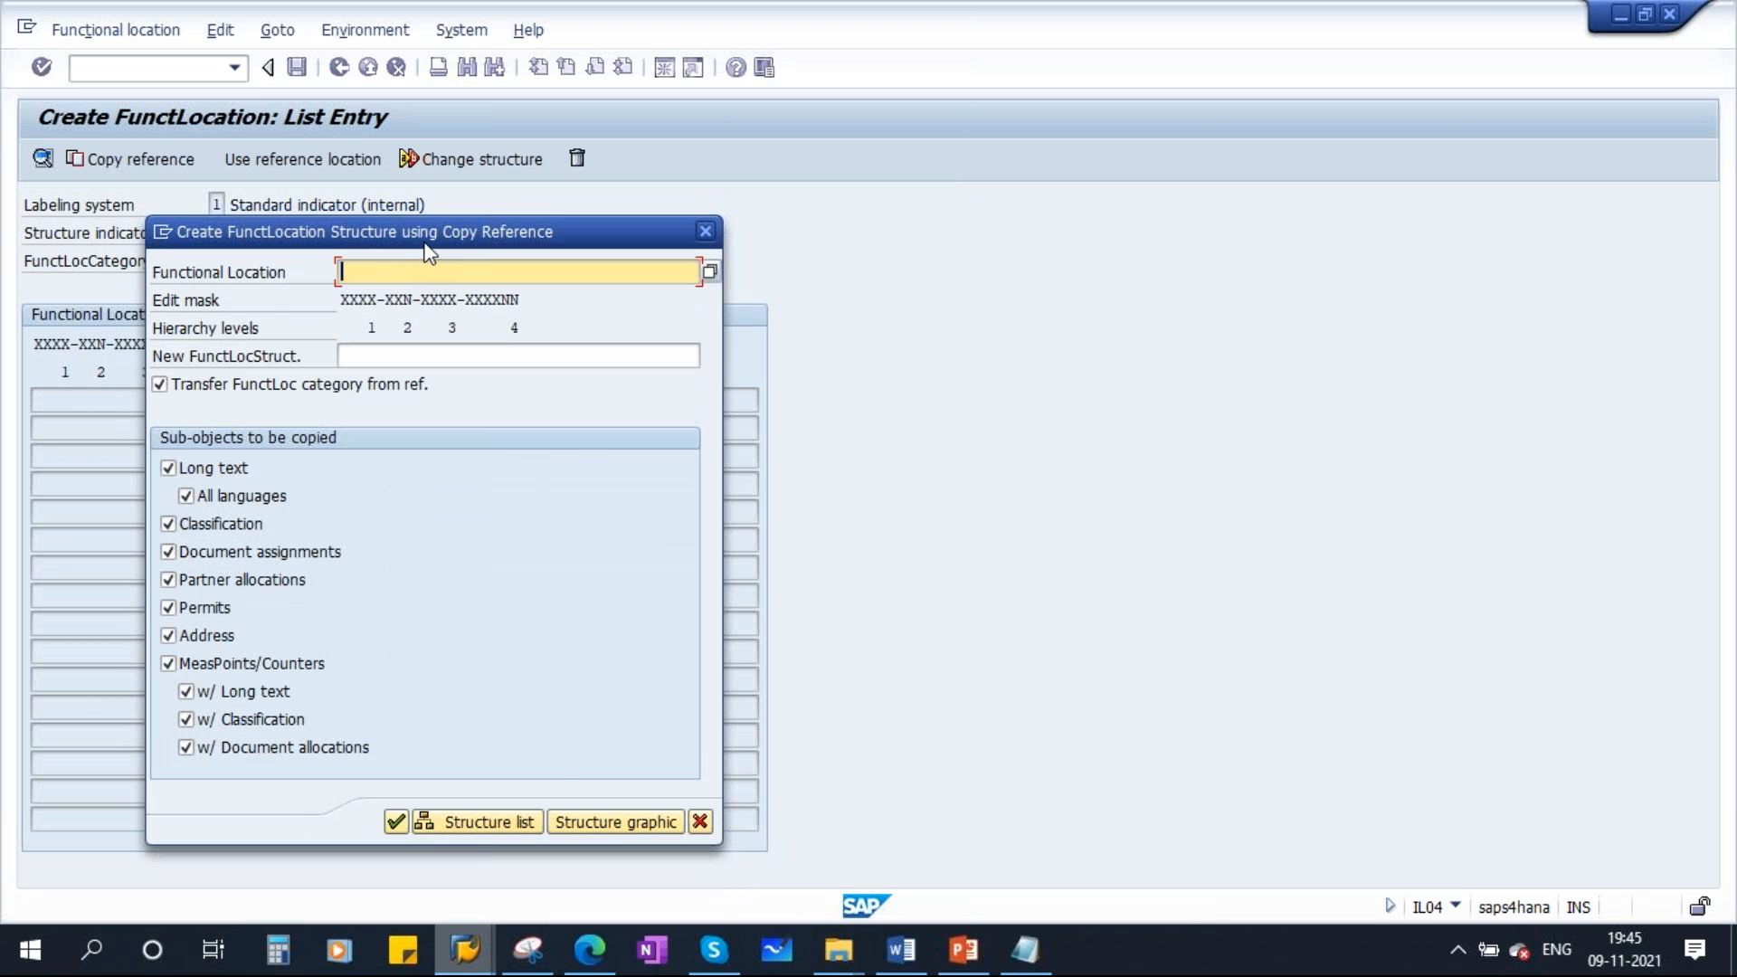
drag(518, 229, 930, 231)
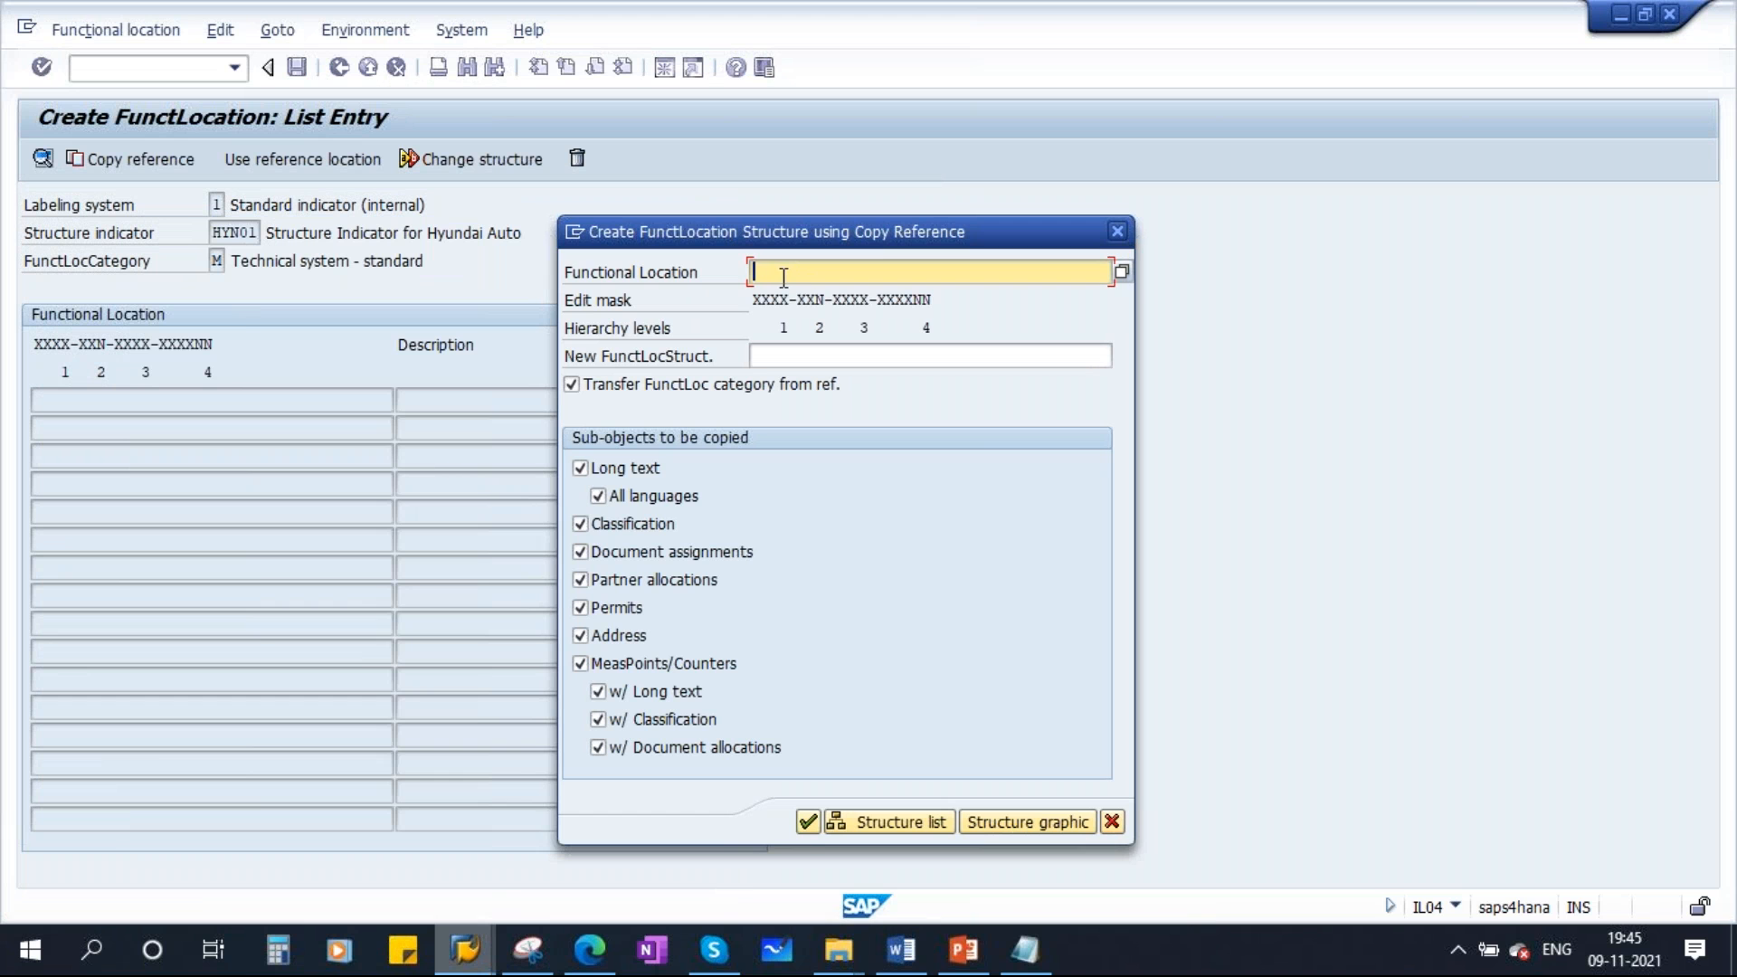
Copy the label HYND-UT1 from the HYND structure list and enter it as the source functional location
click(469, 961)
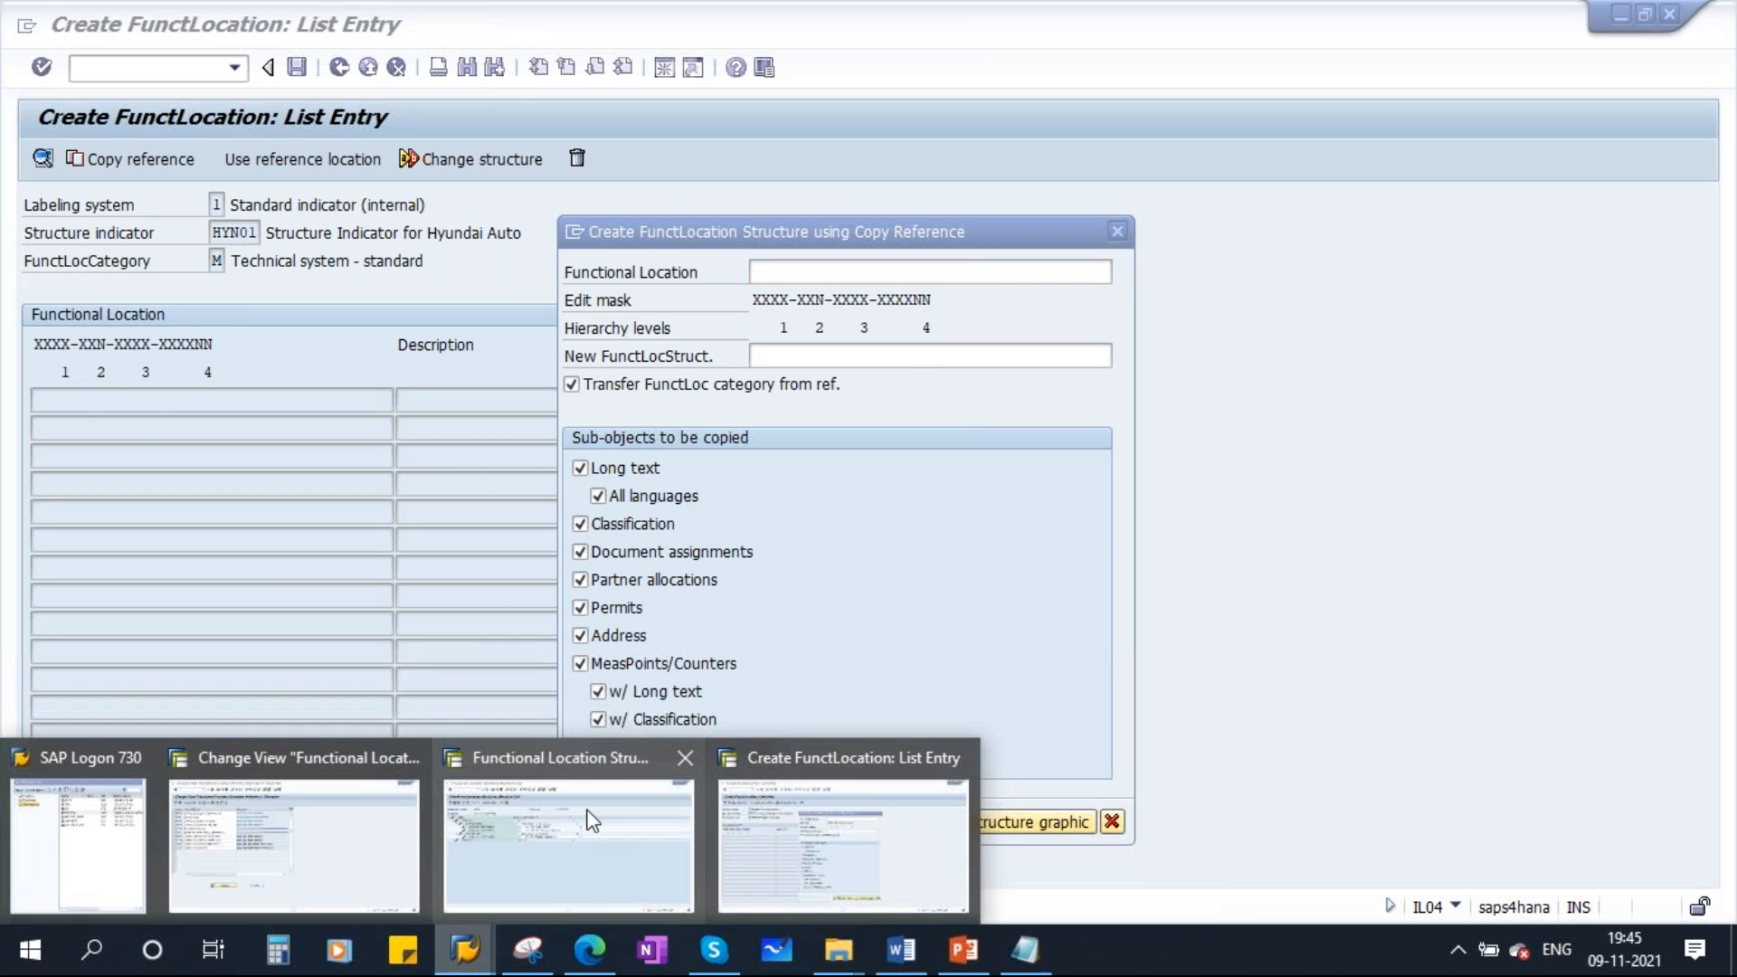
click(593, 820)
click(156, 284)
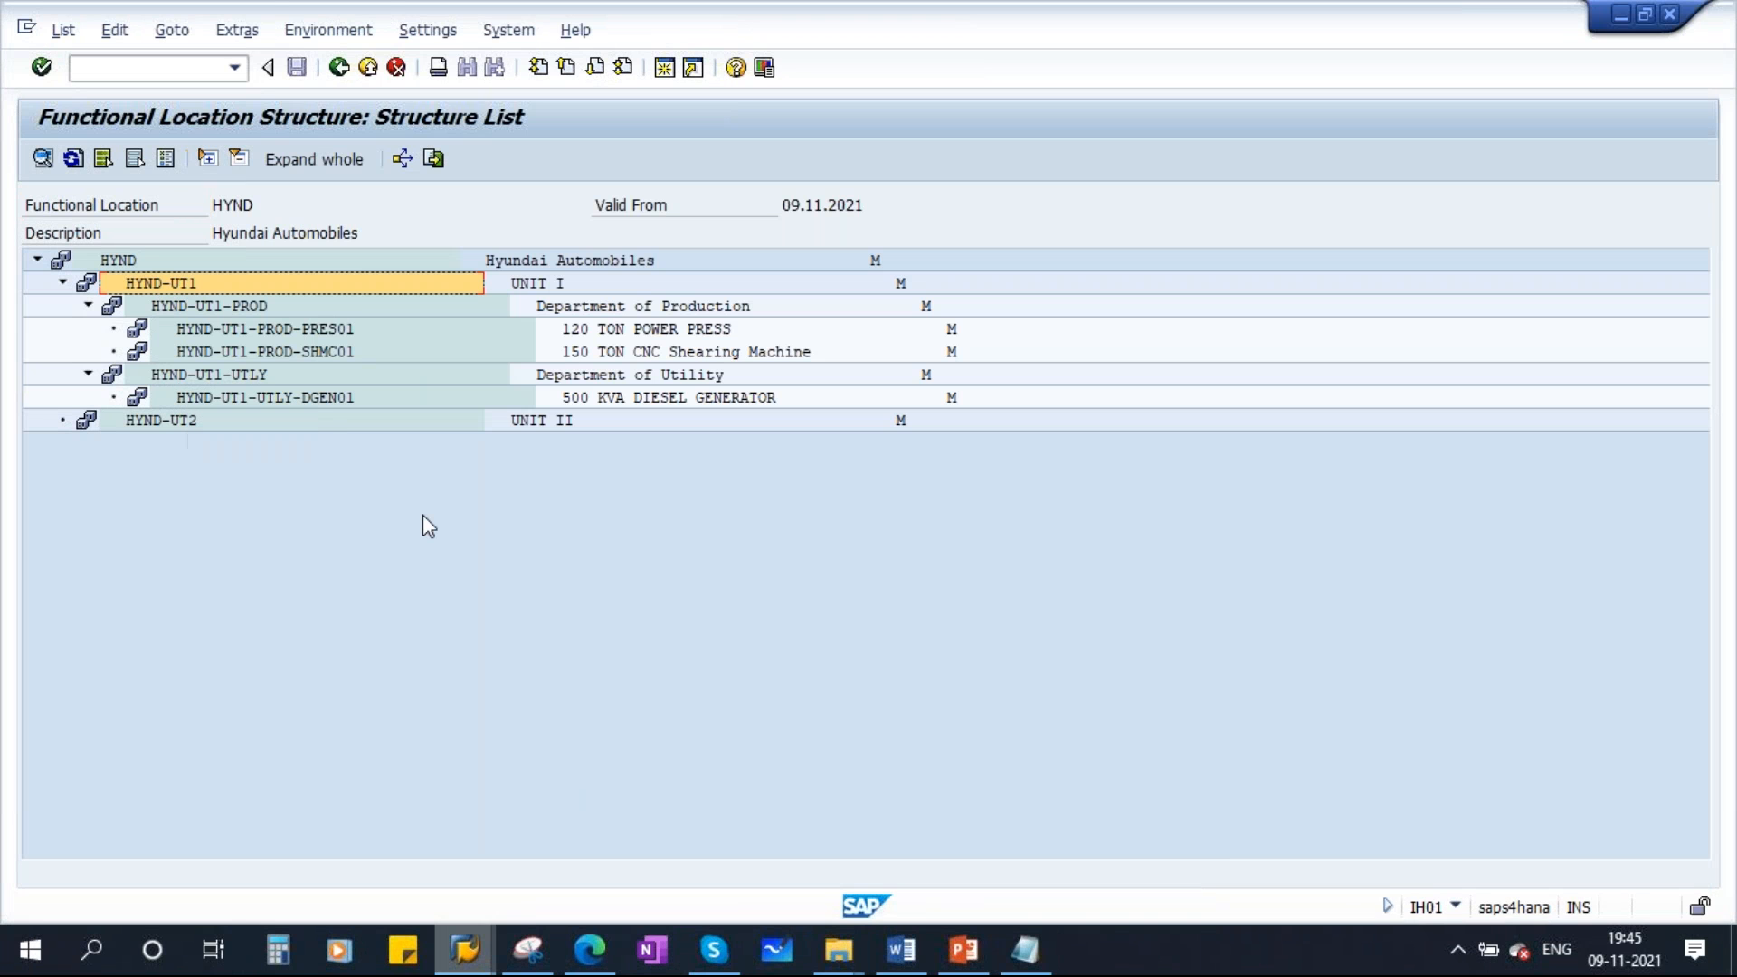
key(alt+Tab)
key(ctrl+v)
Set HYND-UT2 as the new functional location structure and continue with the copy, accepting that HYND-UT2 already exists
click(764, 356)
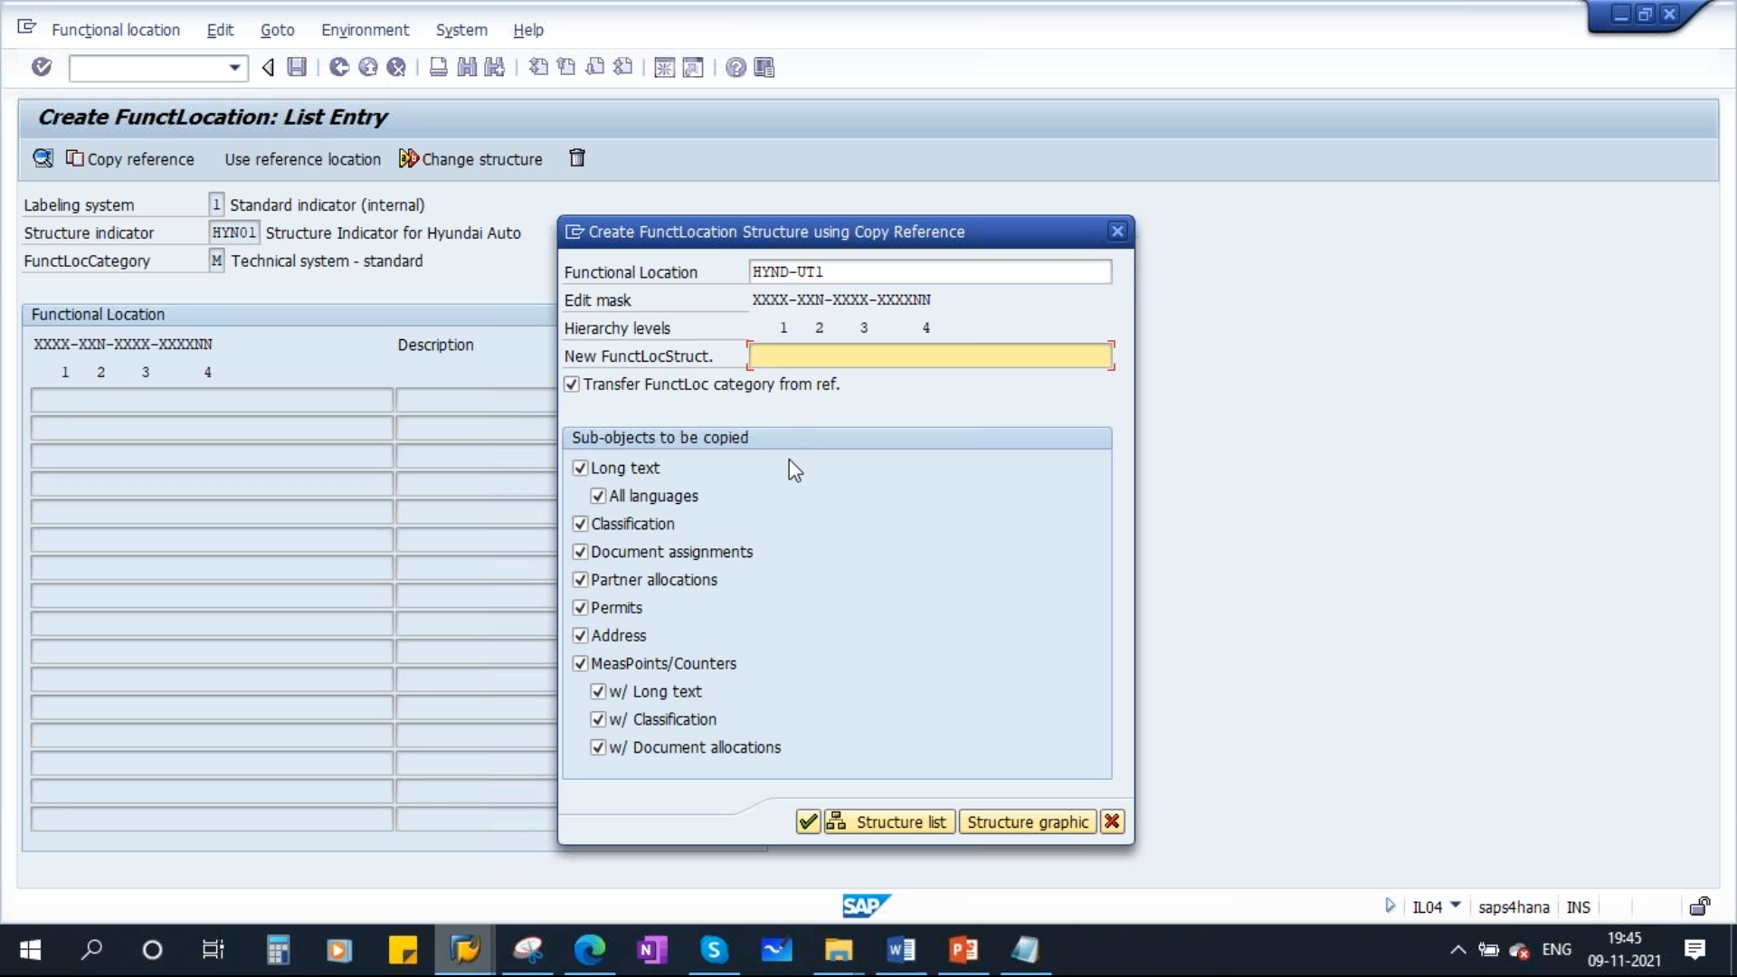
key(ctrl+v)
key(BackSpace)
text(2)
drag(941, 212, 933, 156)
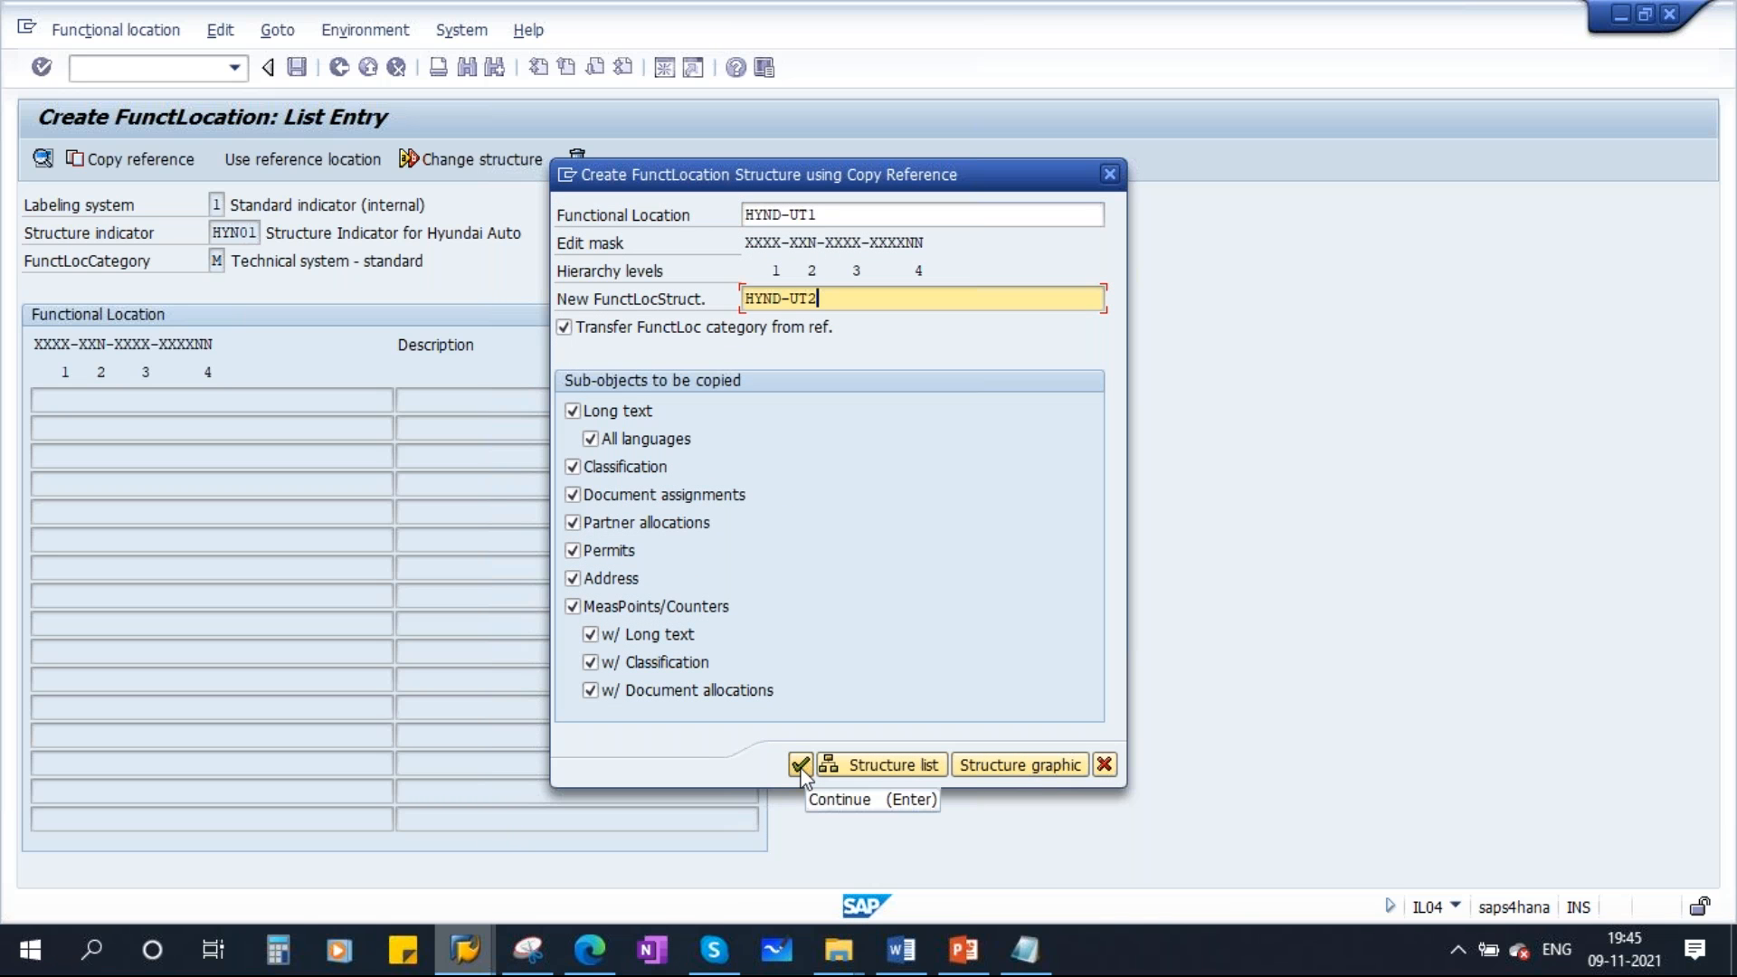
click(801, 766)
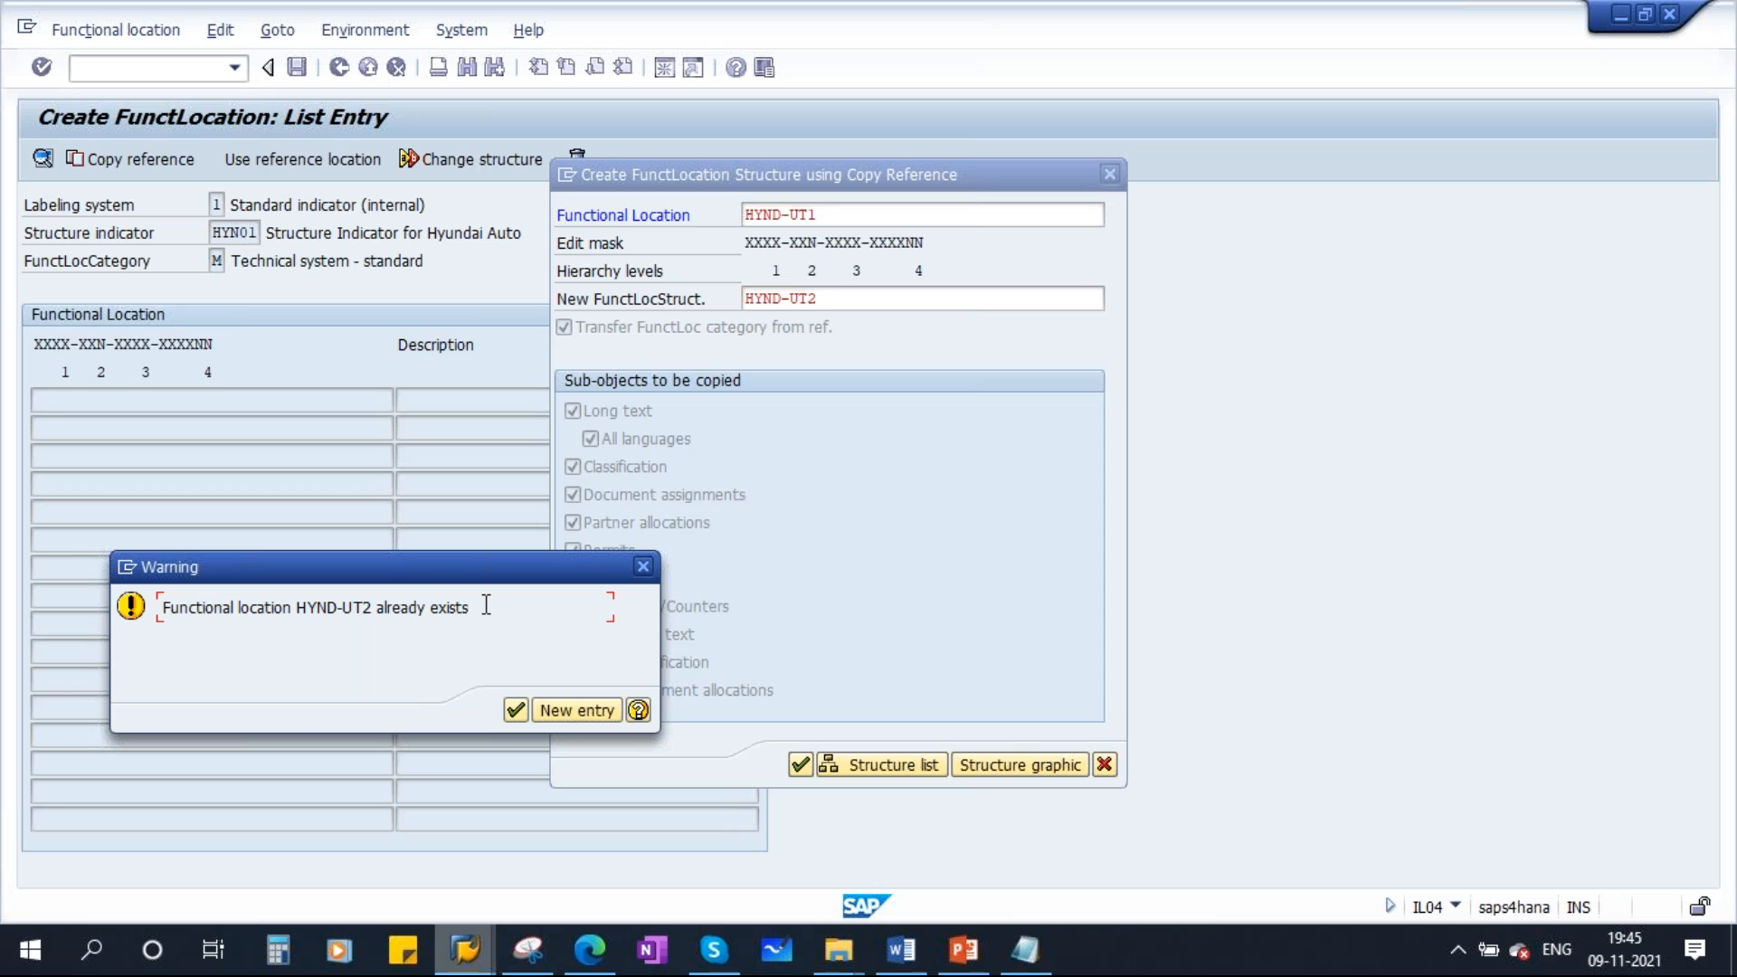
click(517, 705)
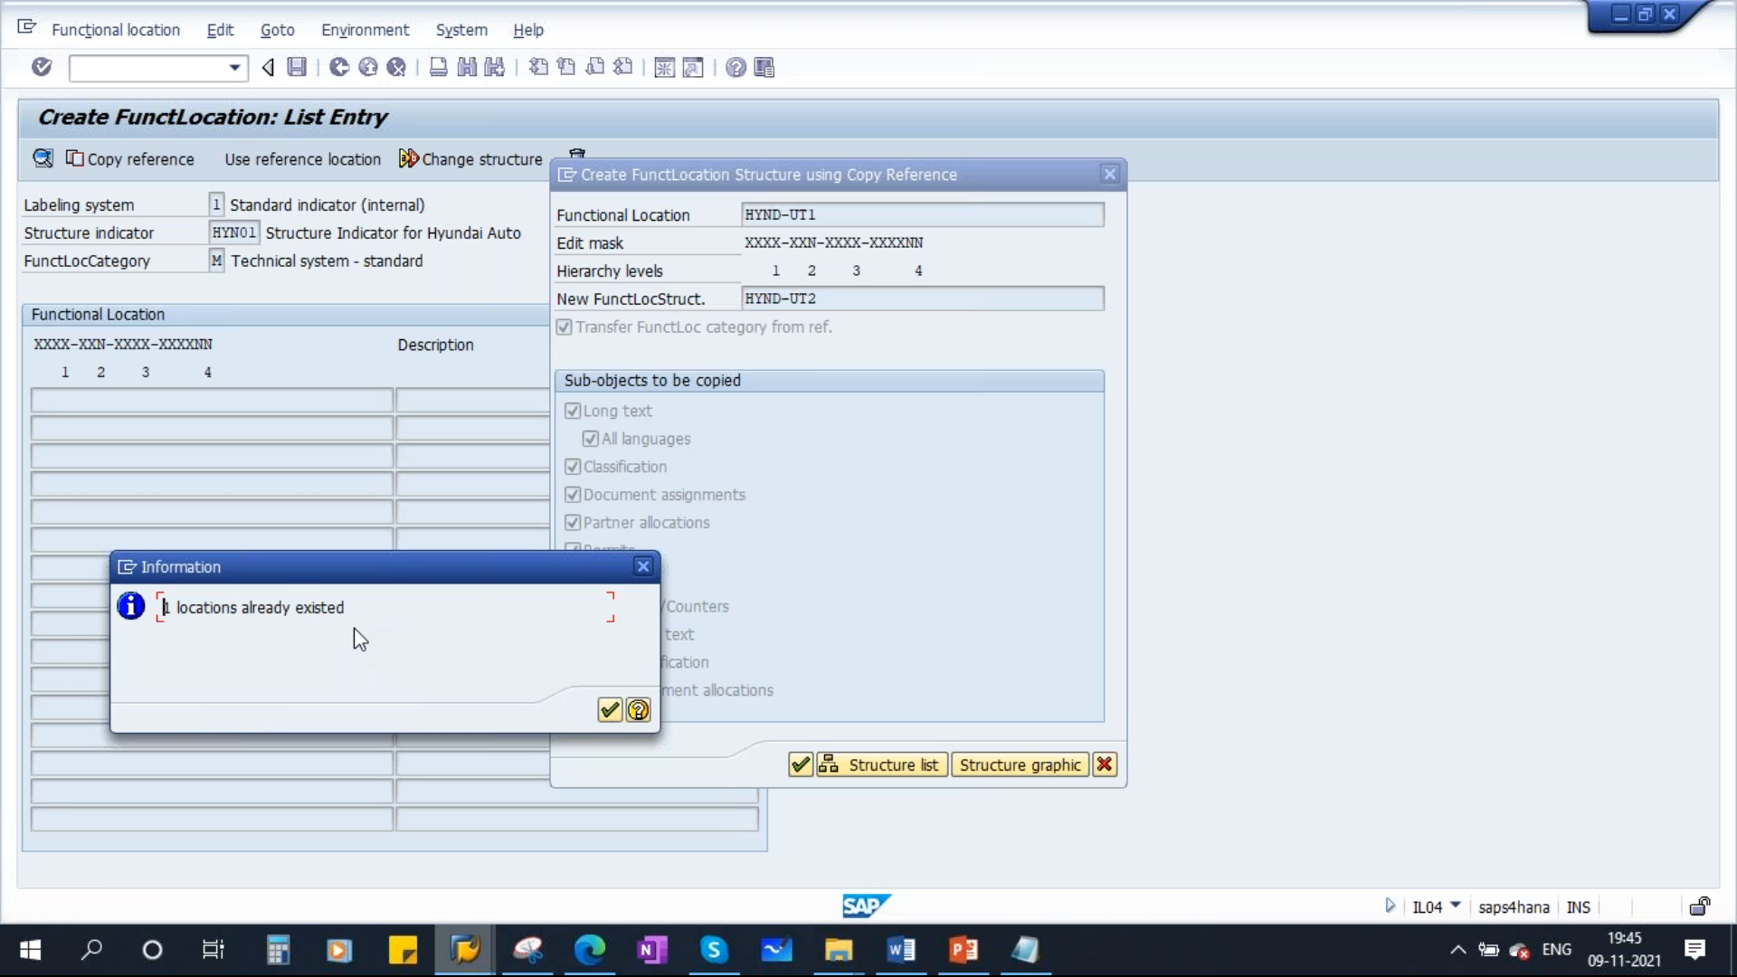
click(609, 711)
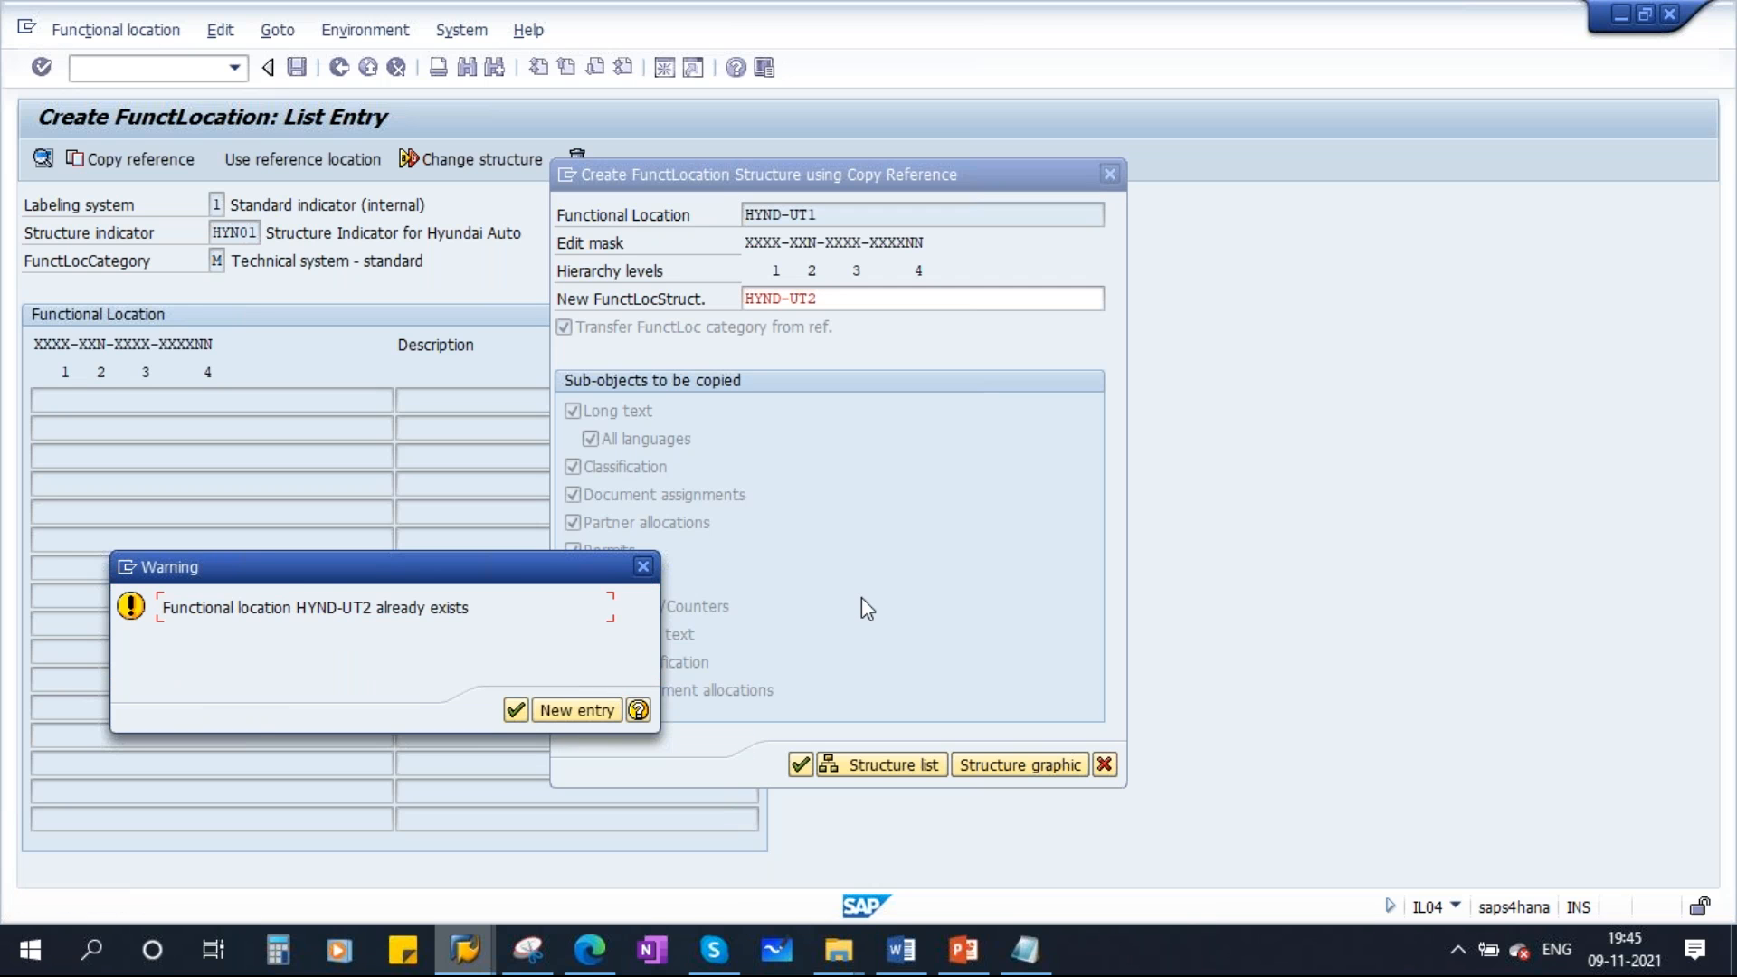
click(516, 709)
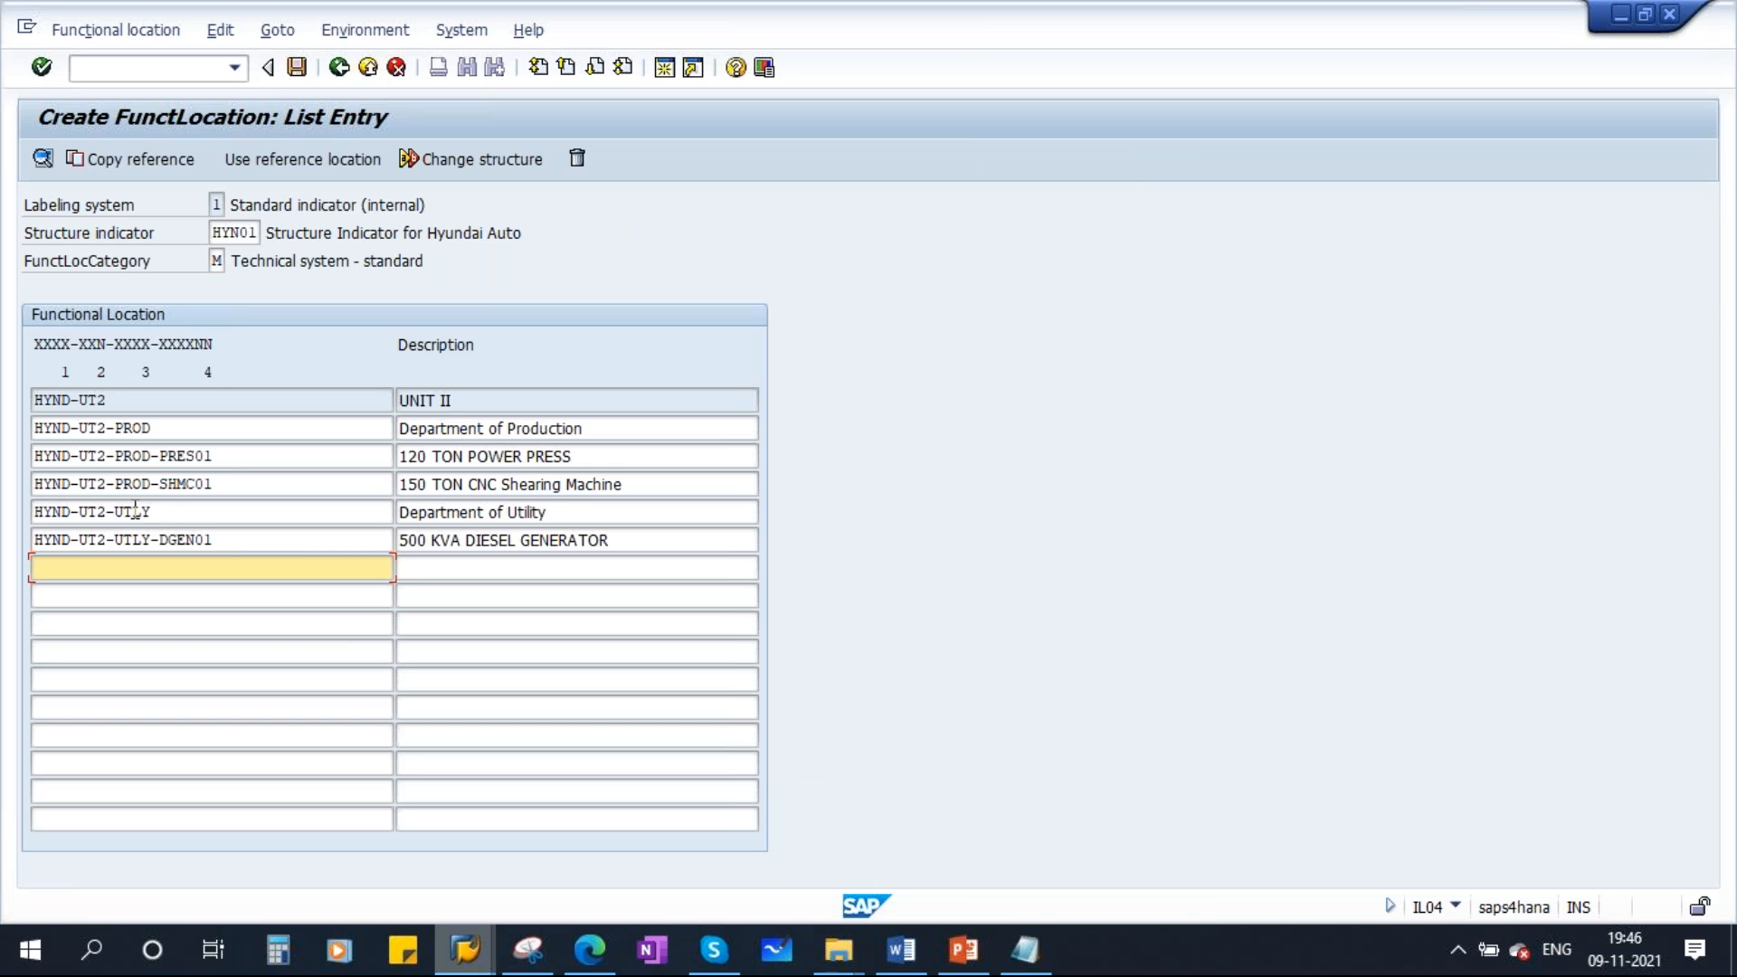
Review the copied production and utility labels listed under HYND-UT2
drag(166, 430, 13, 435)
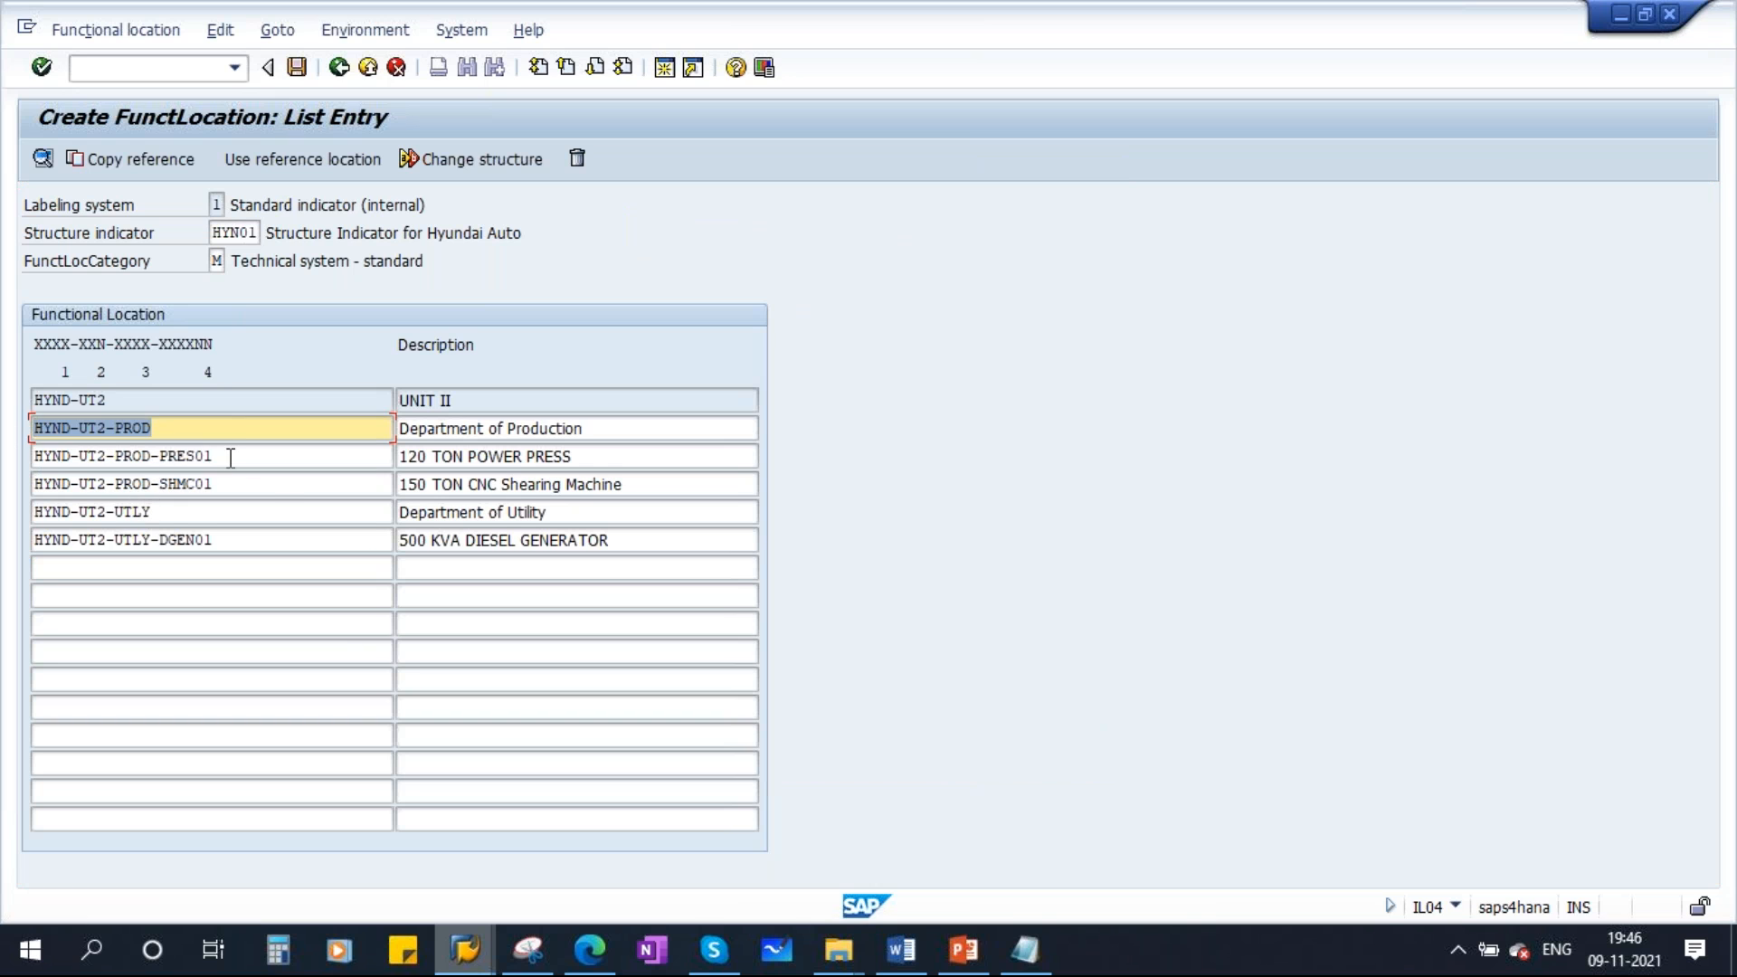
drag(231, 458, 14, 458)
drag(217, 488, 14, 512)
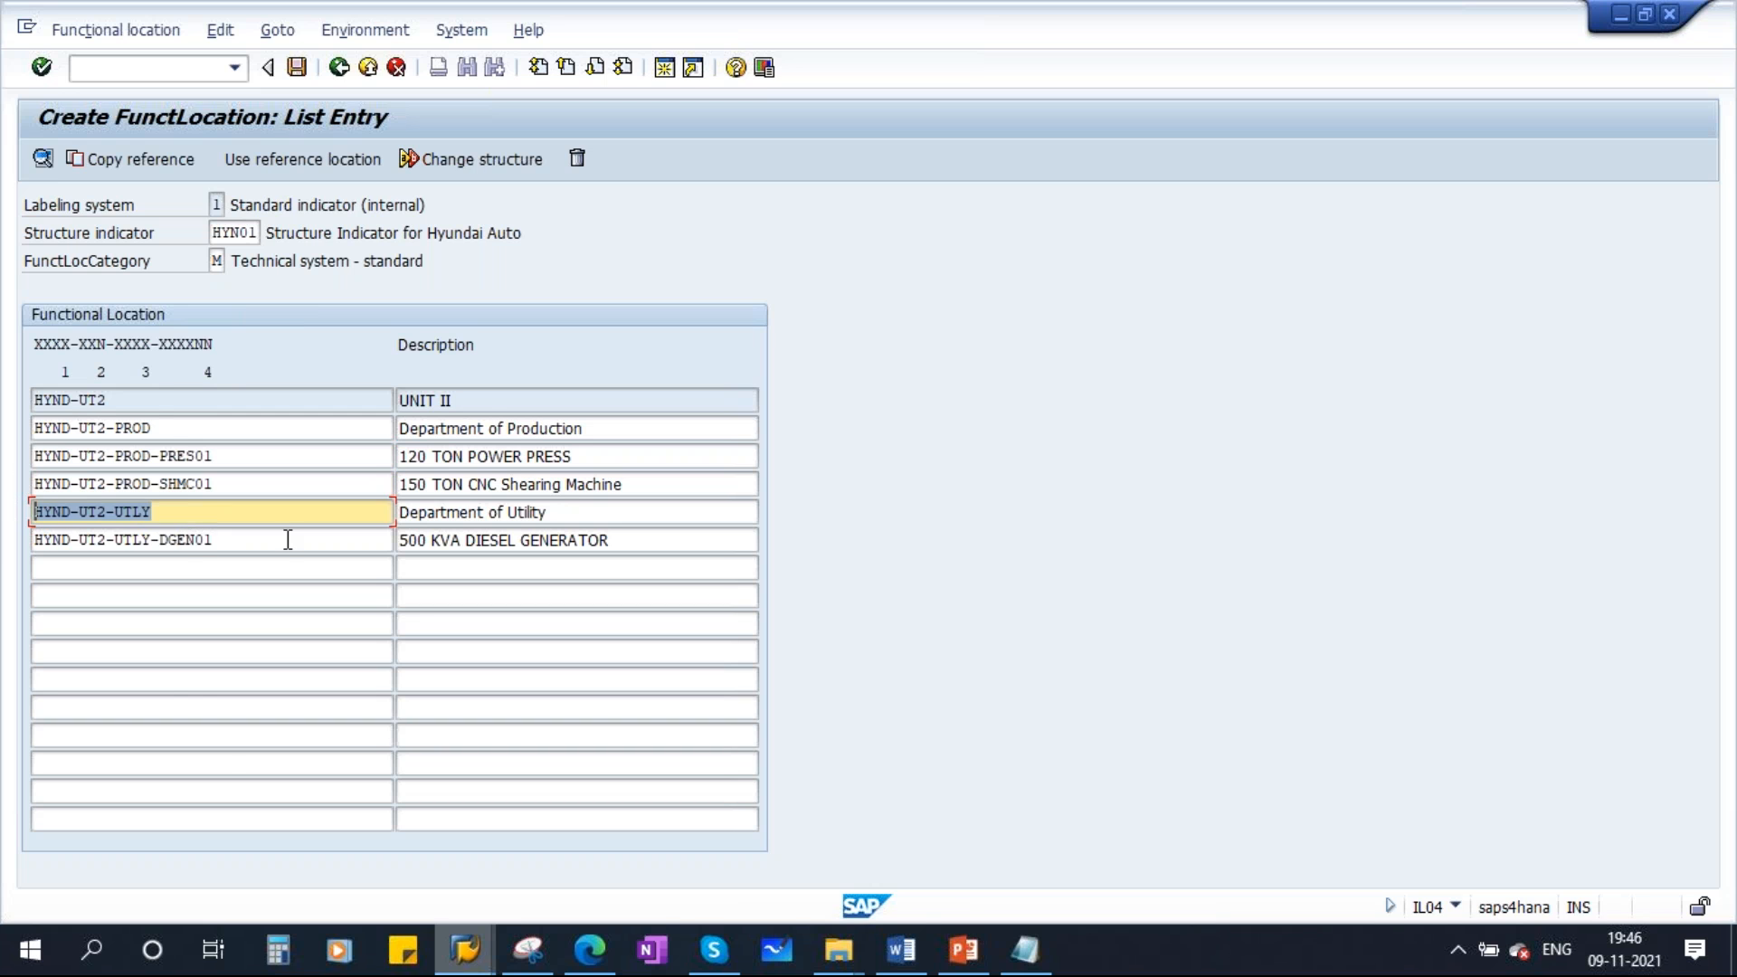
drag(279, 541, 5, 556)
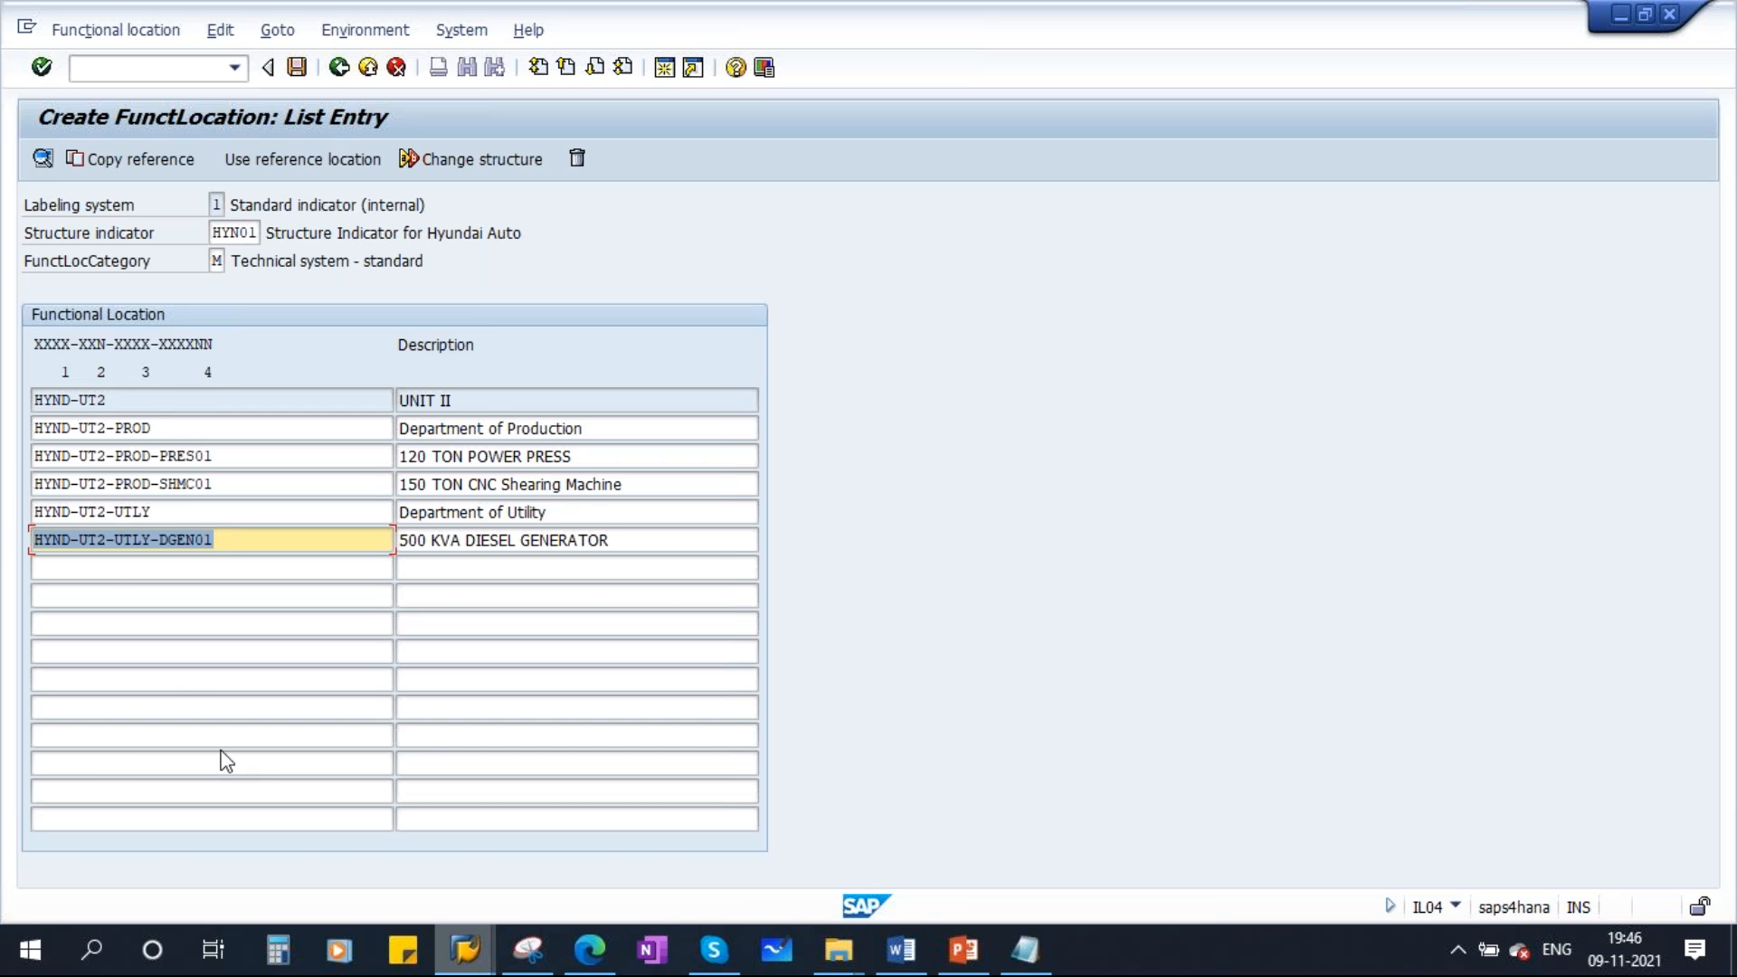
Add the label HYND-UT2-UTLY-MIMC01 in the first empty row, based on a copy of the HYND-UT2-UTLY-DGEN01 label
click(60, 568)
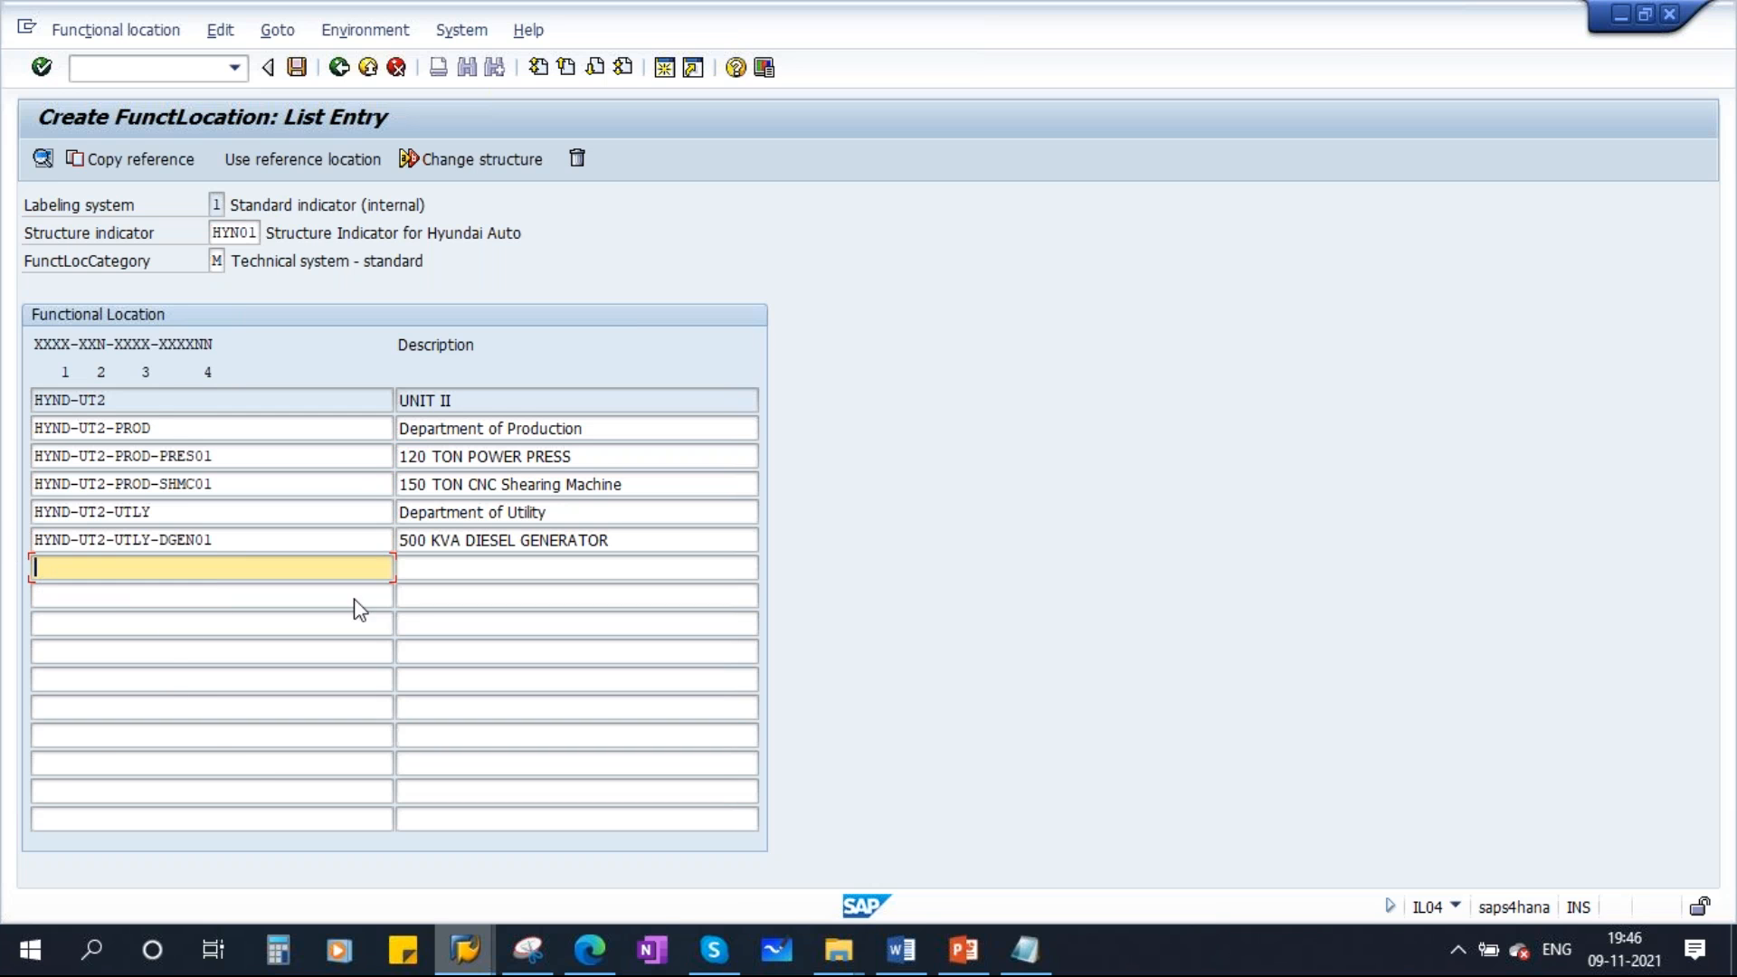
drag(230, 539, 13, 537)
key(ctrl+c)
click(86, 568)
key(ctrl+v)
click(163, 568)
key(Delete)
key(Delete)
key(Delete)
key(Delete)
key(Delete)
key(Delete)
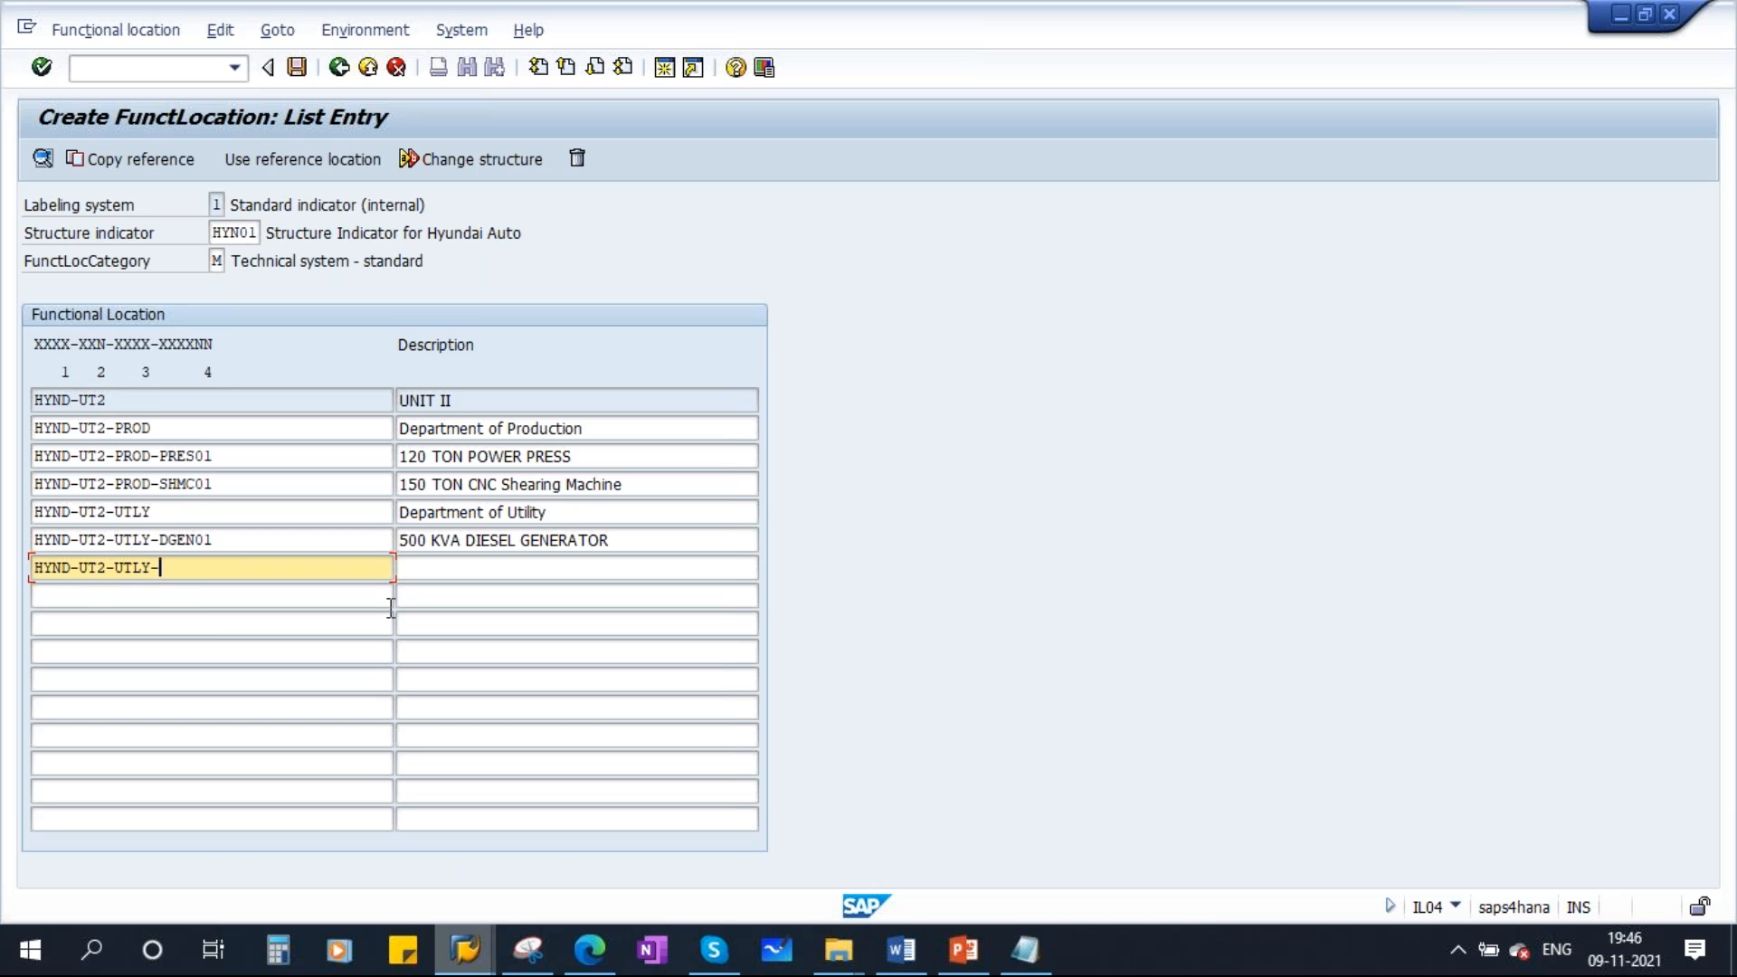
key(Caps_Lock)
Enter Horizontal Milling Machine as the description of HYND-UT2-UTLY-MIMC01
click(478, 572)
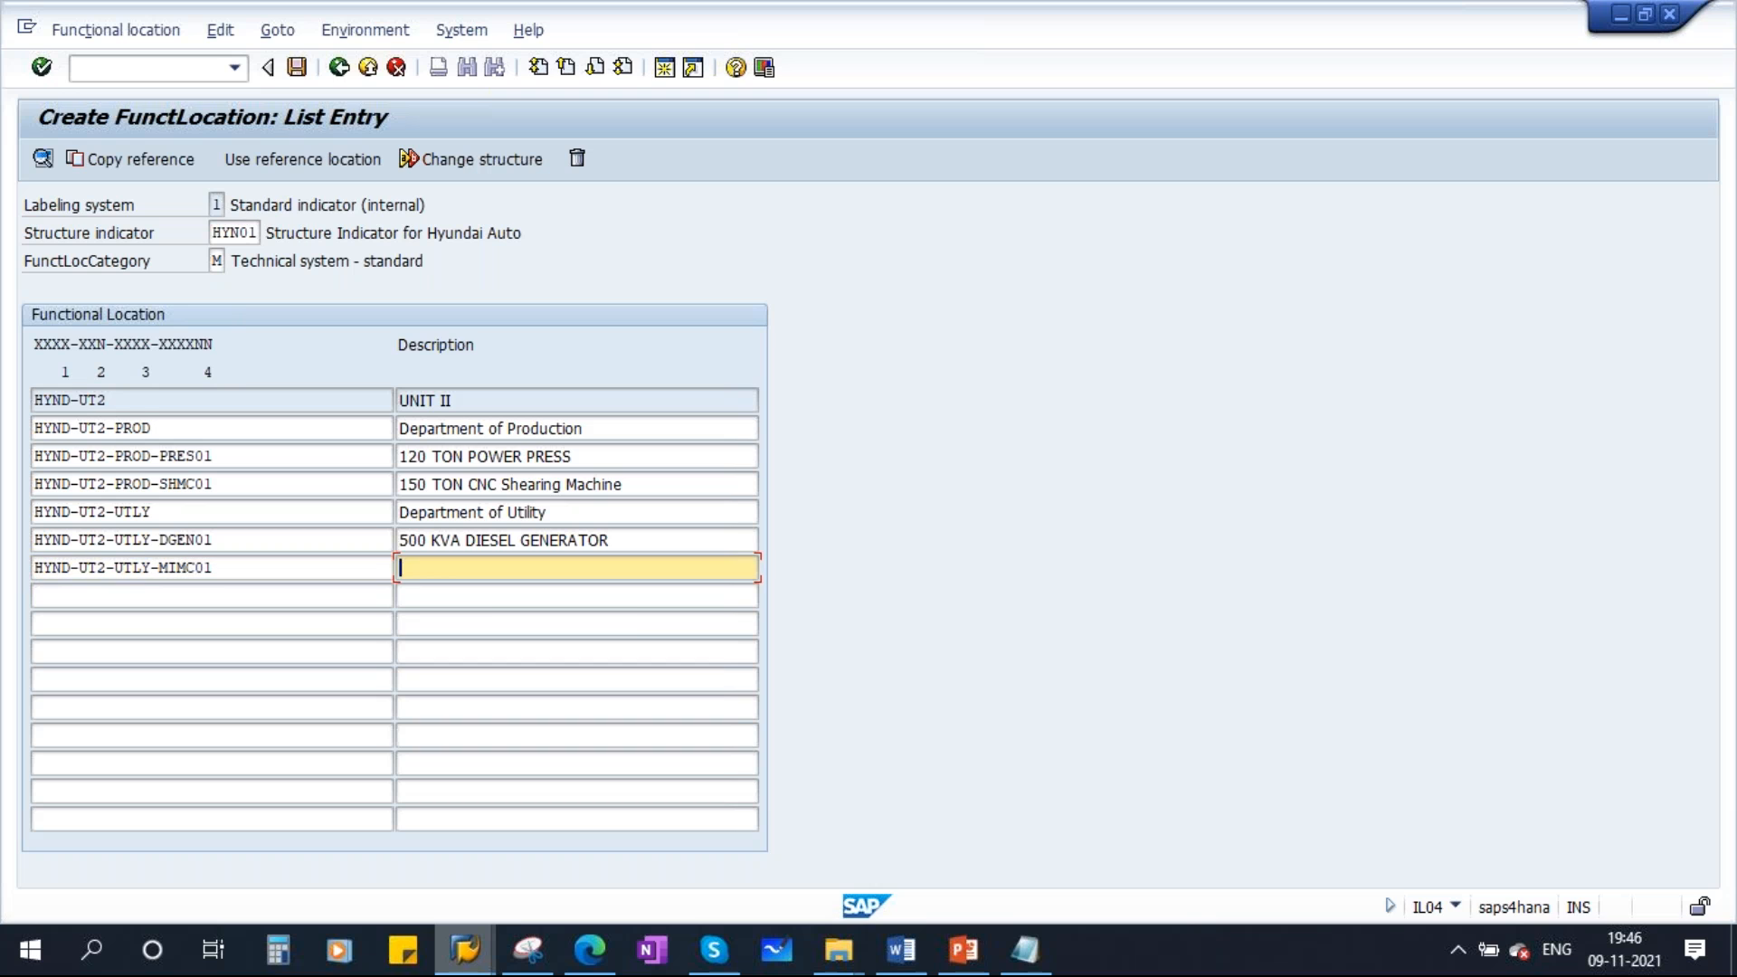
text(H)
key(Caps_Lock)
text(or)
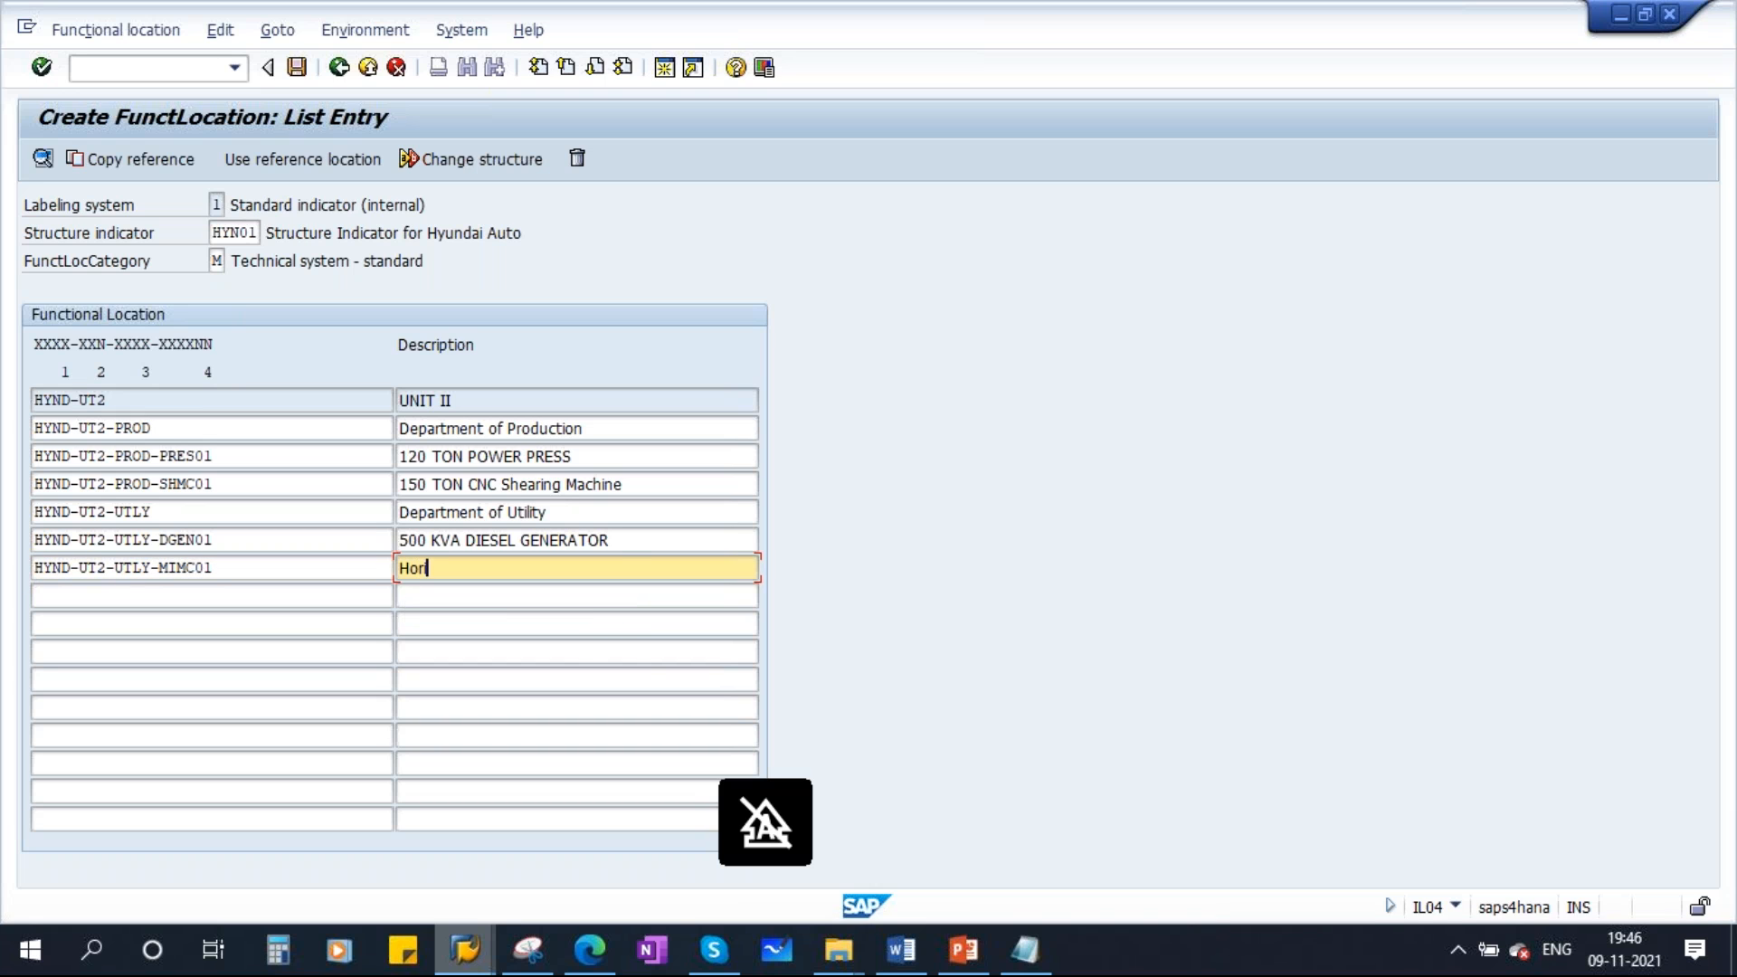
text(izontal Milling Machine)
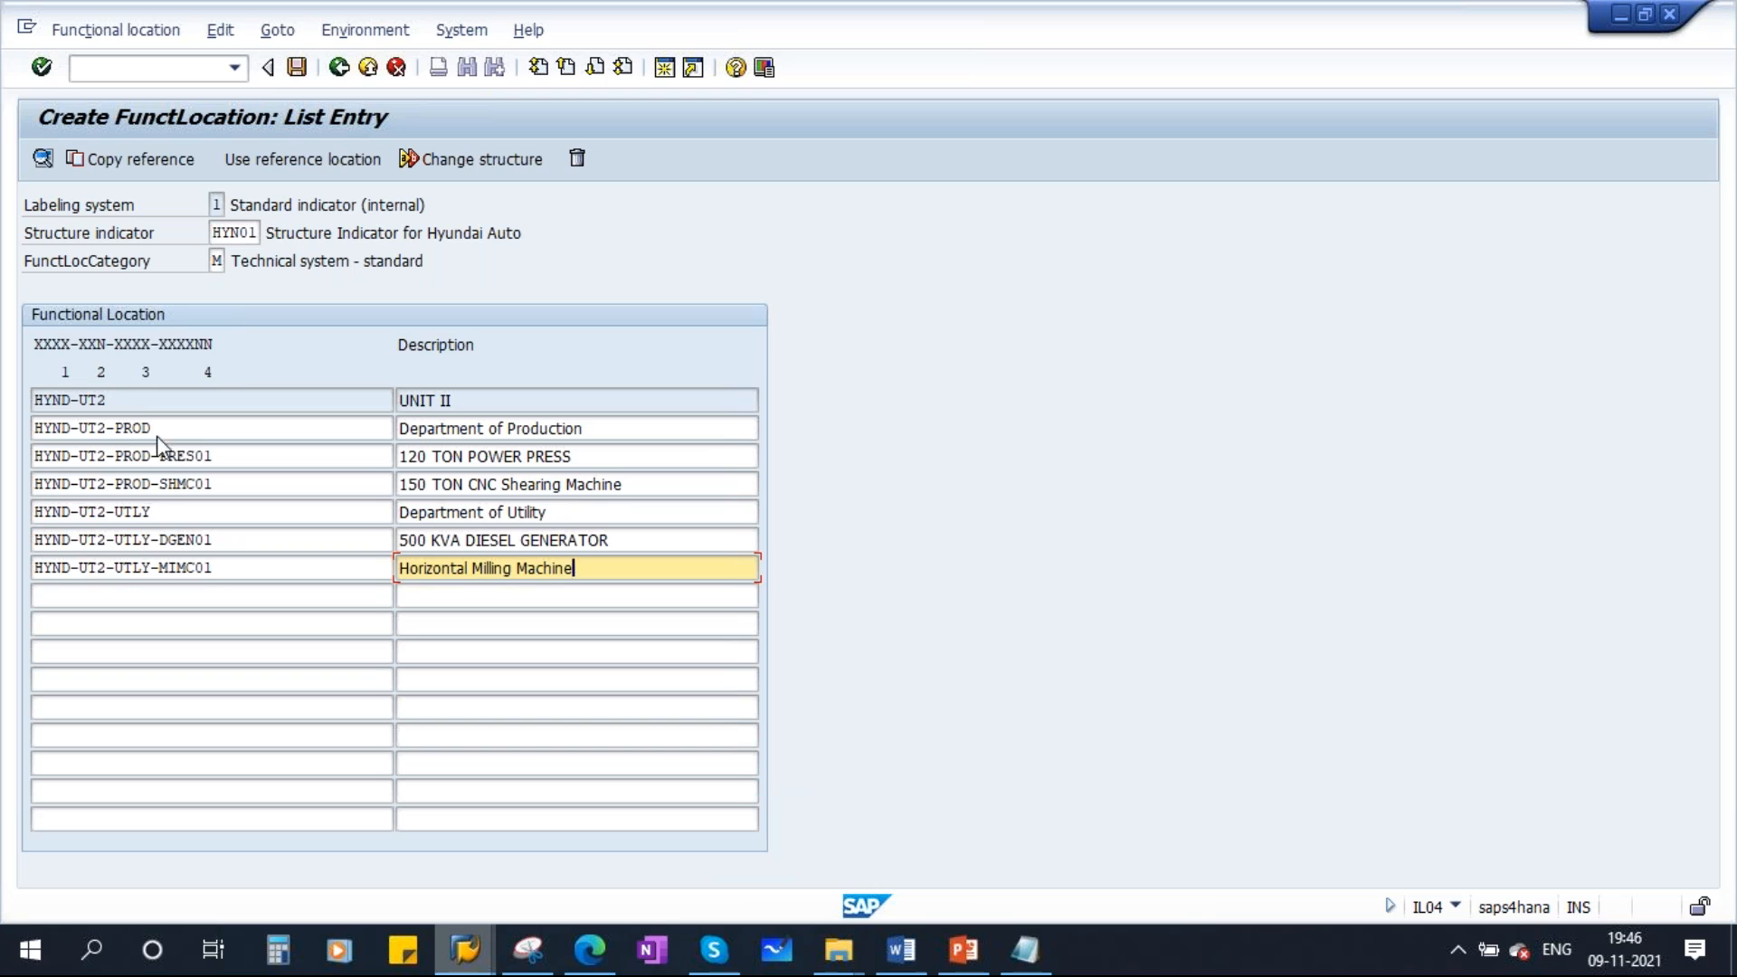
Check the labels in the list entry one by one, from HYND-UT2 down to HYND-UT2-UTLY-MIMC01
drag(156, 436, 14, 461)
drag(228, 457, 14, 508)
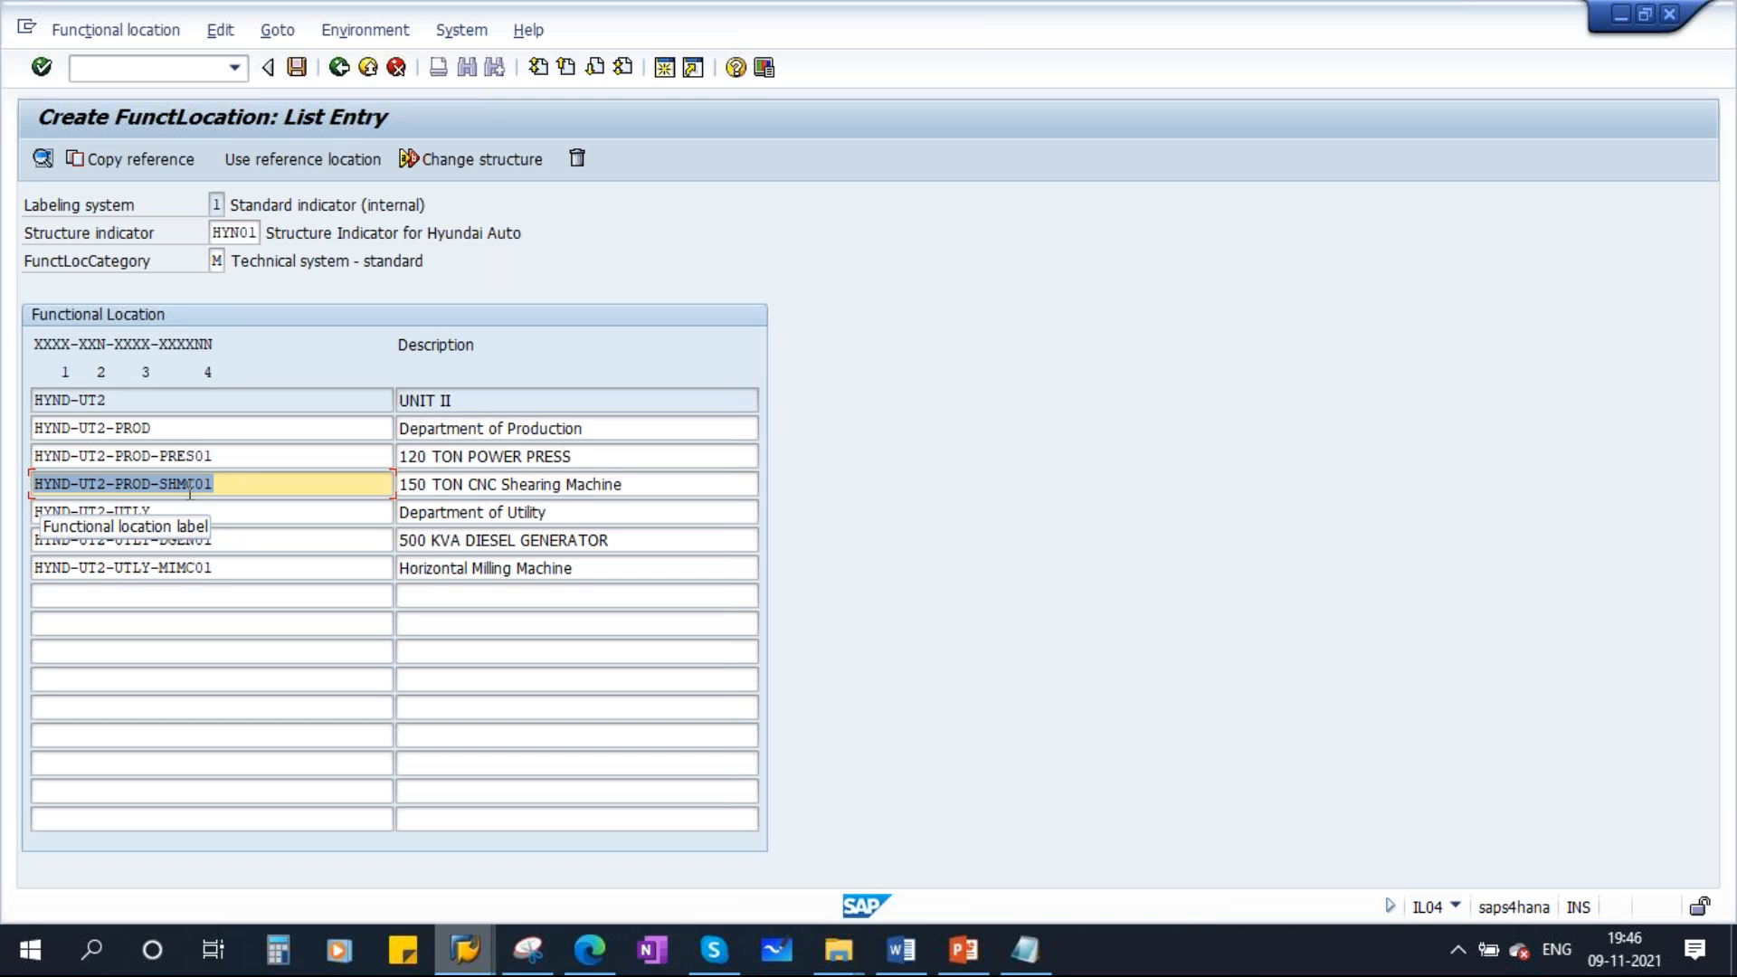
drag(117, 405, 14, 404)
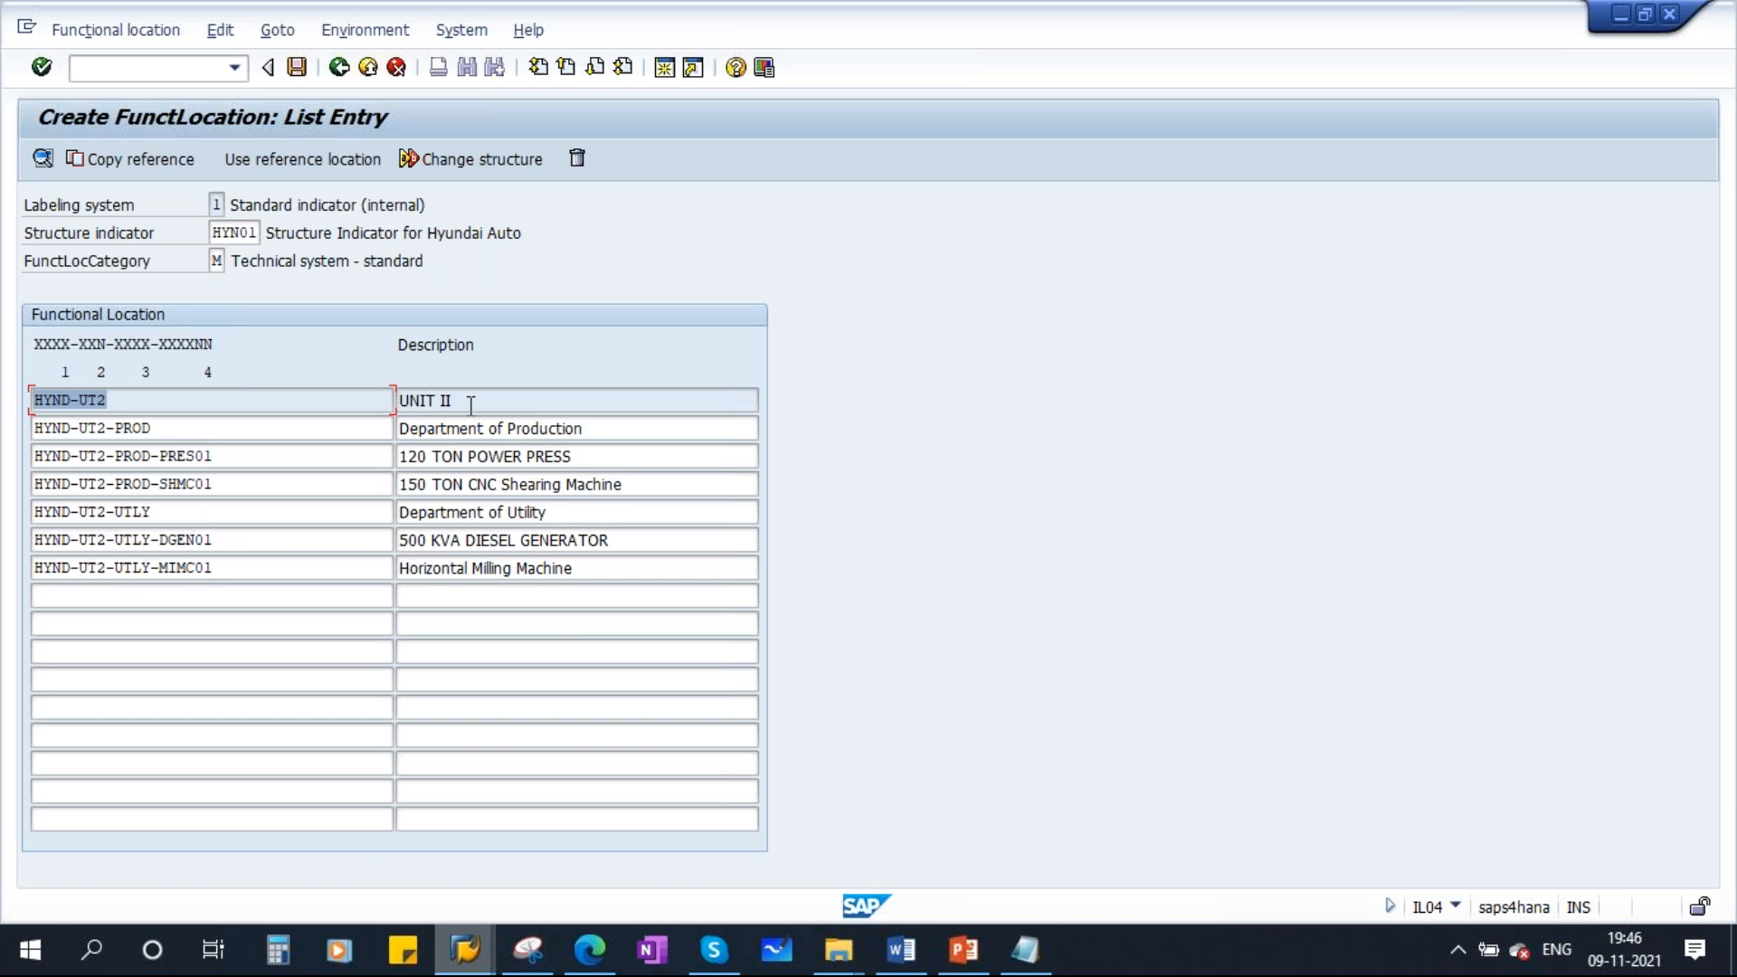
drag(470, 405, 265, 426)
click(140, 399)
drag(140, 400, 14, 399)
drag(470, 400, 271, 562)
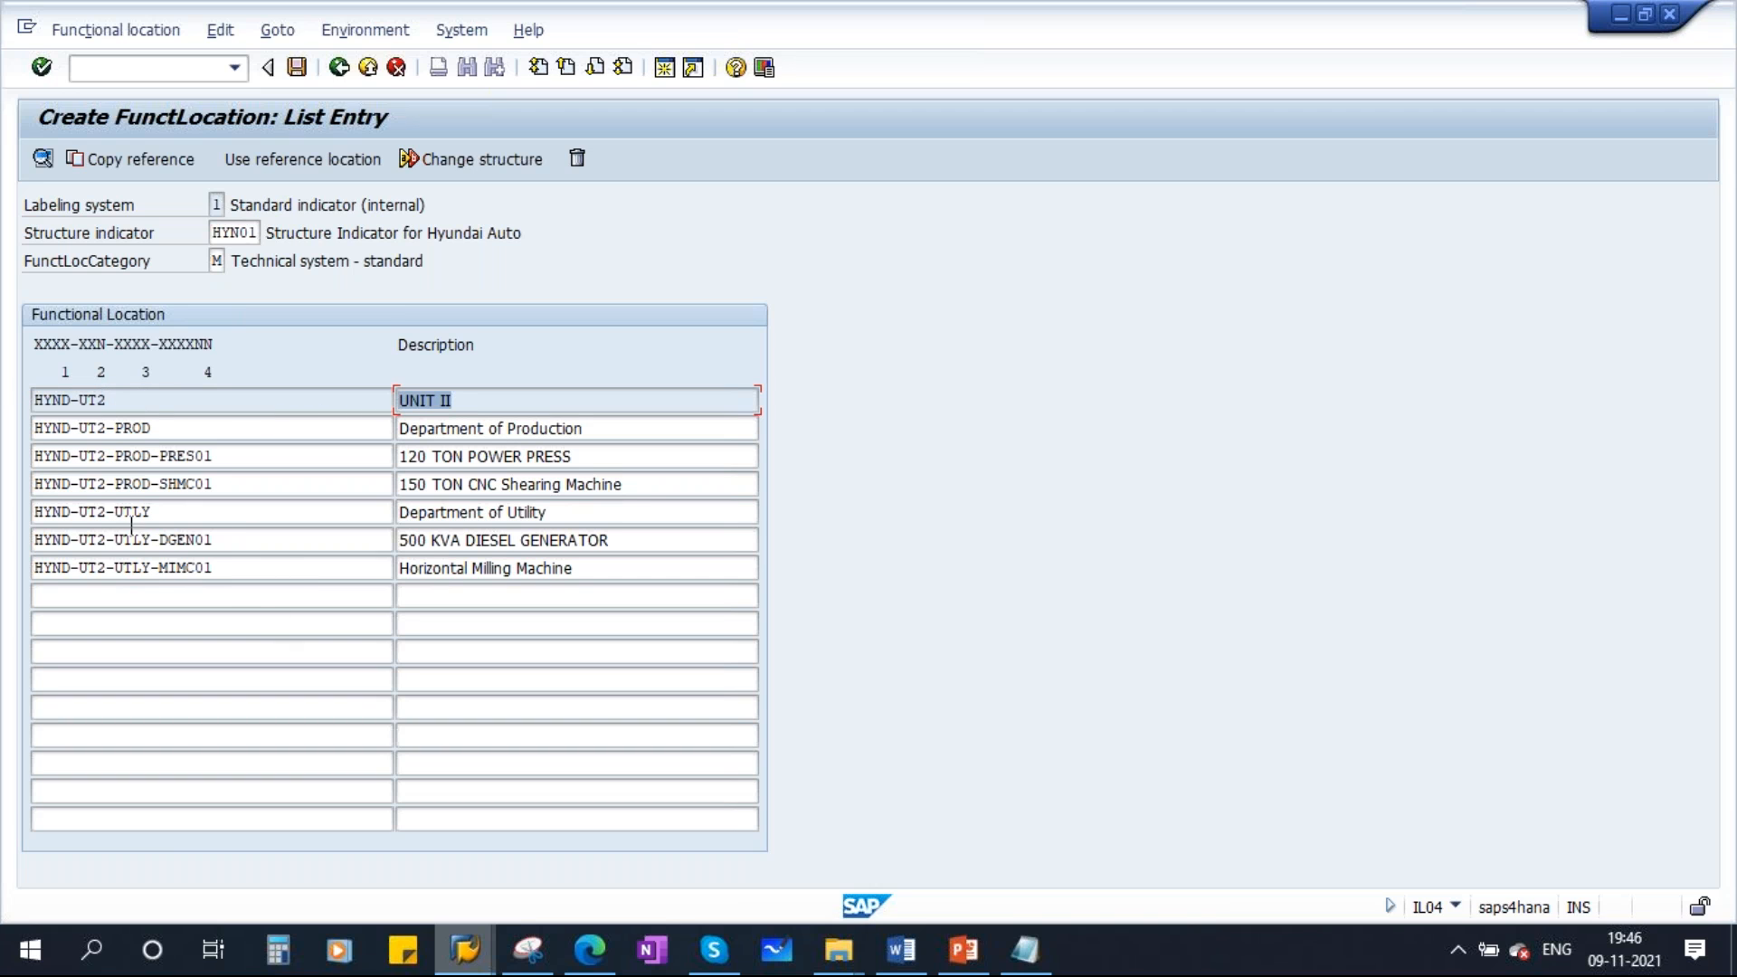
click(188, 432)
click(212, 456)
click(221, 484)
click(167, 512)
click(217, 540)
click(246, 566)
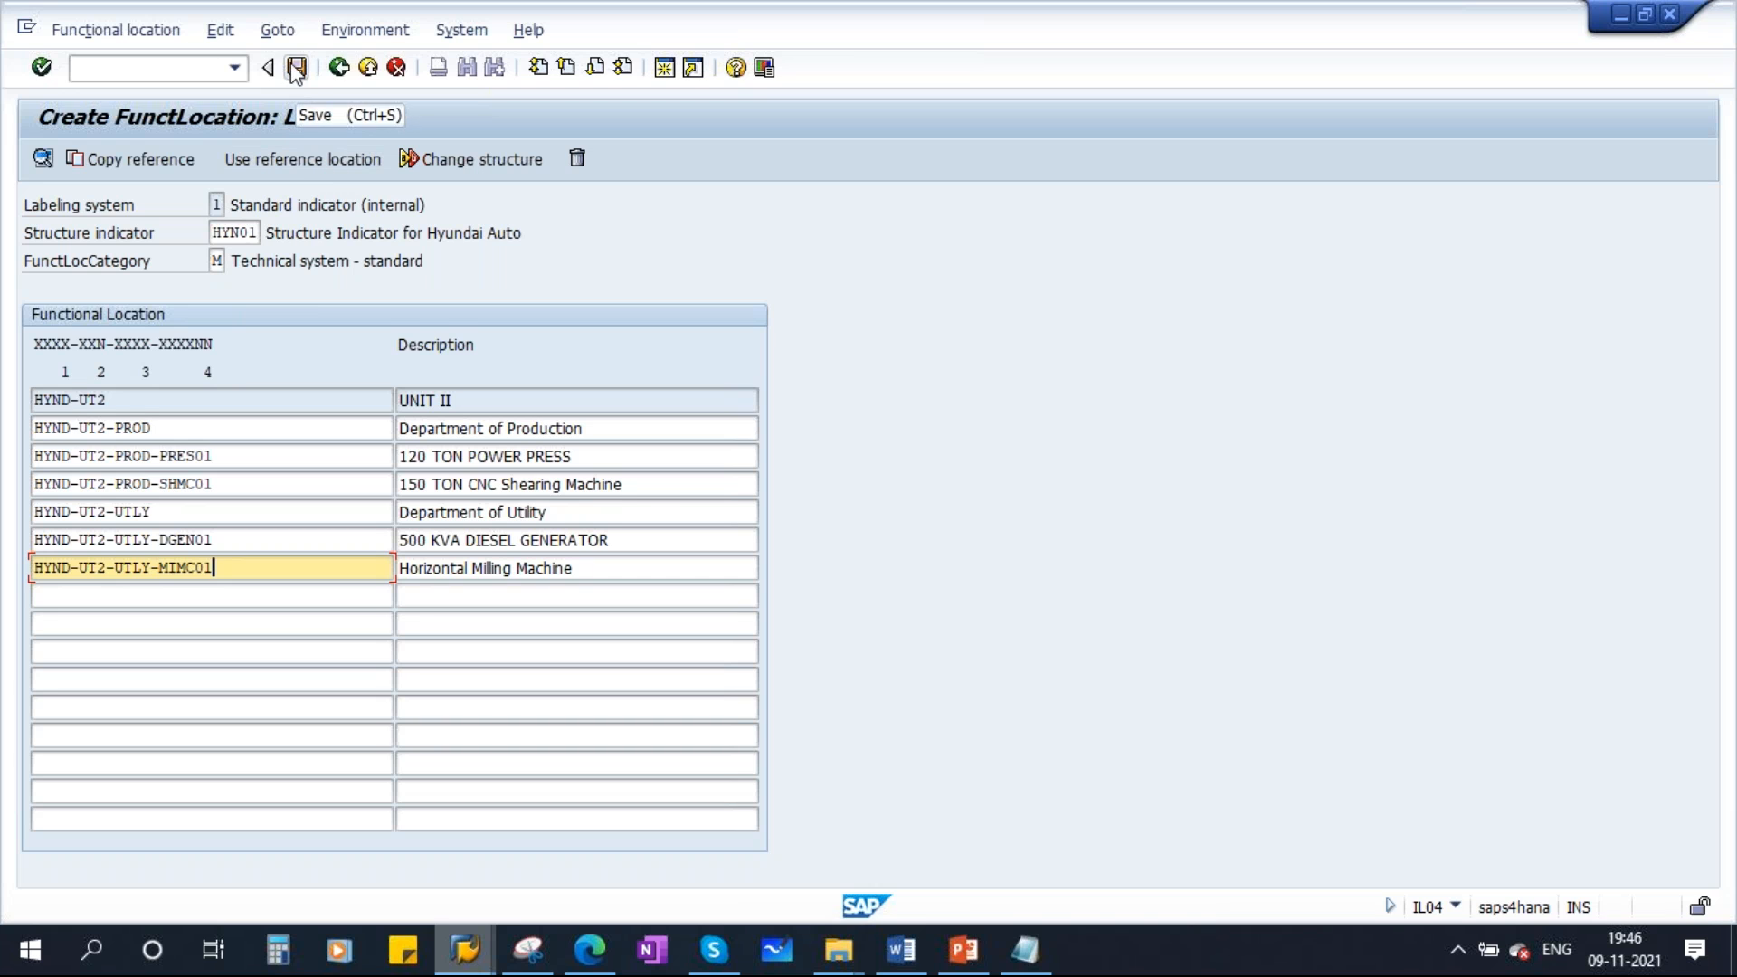
click(122, 428)
click(197, 455)
click(192, 484)
click(135, 511)
click(178, 540)
click(179, 564)
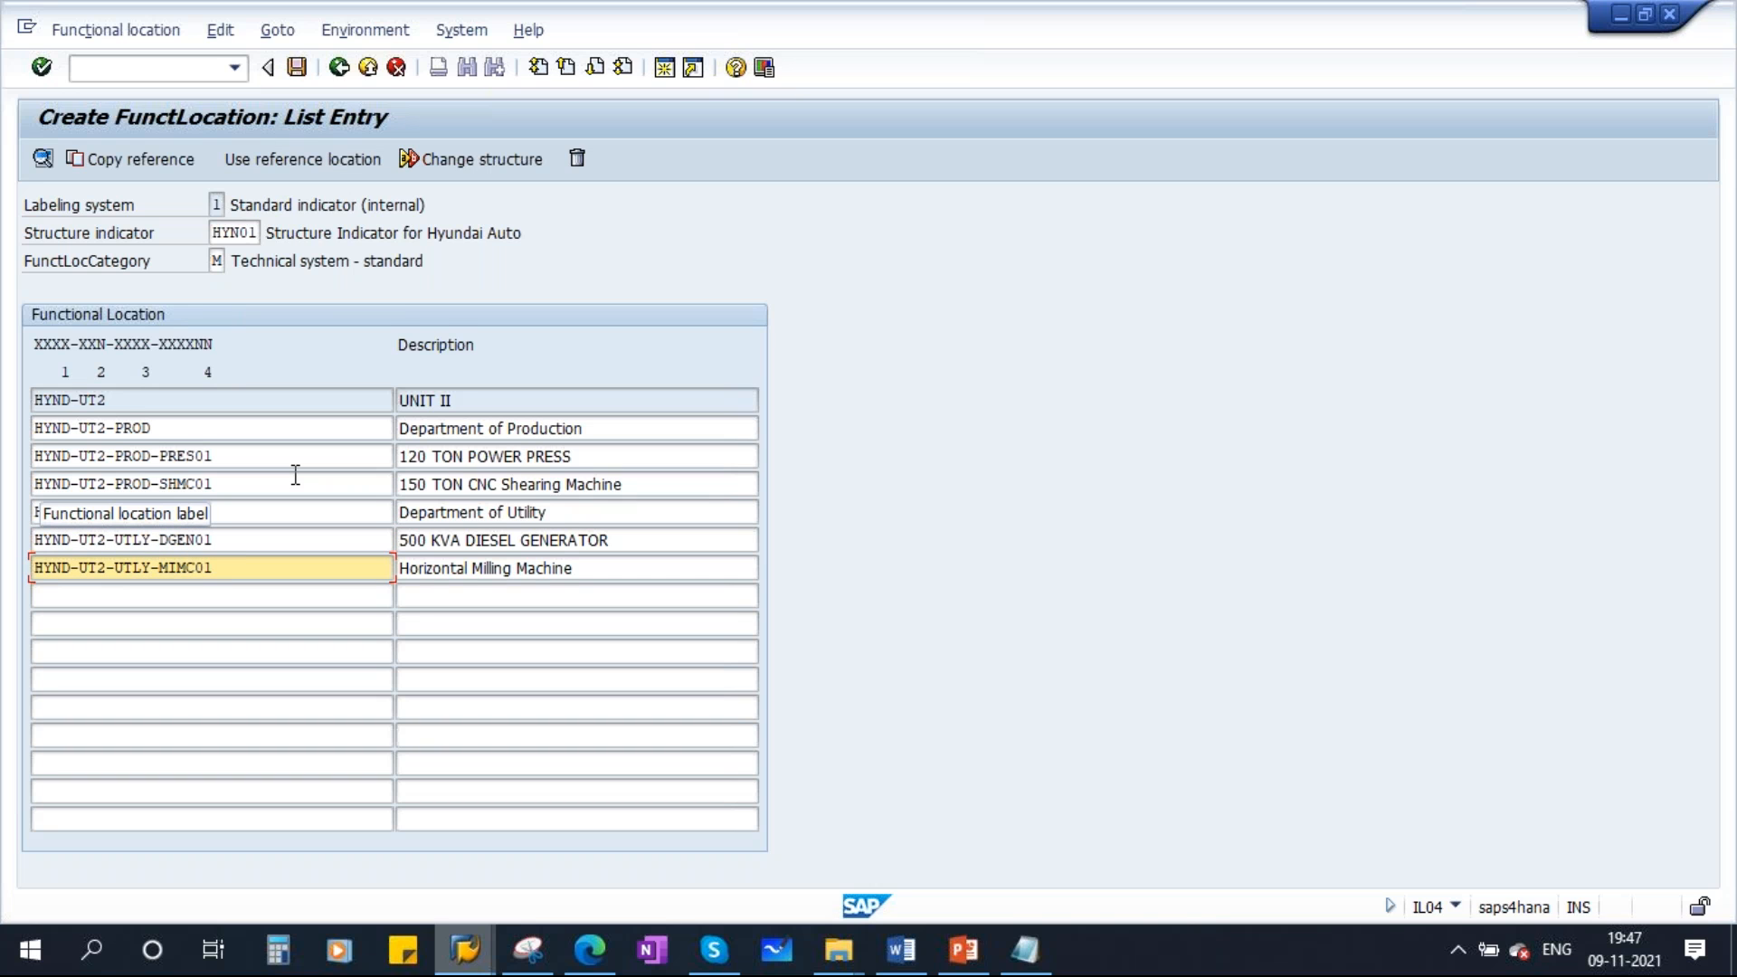
Save the new functional locations, and refresh and fully expand the HYND structure list to check the HYND-UT2-UTLY entries
click(297, 68)
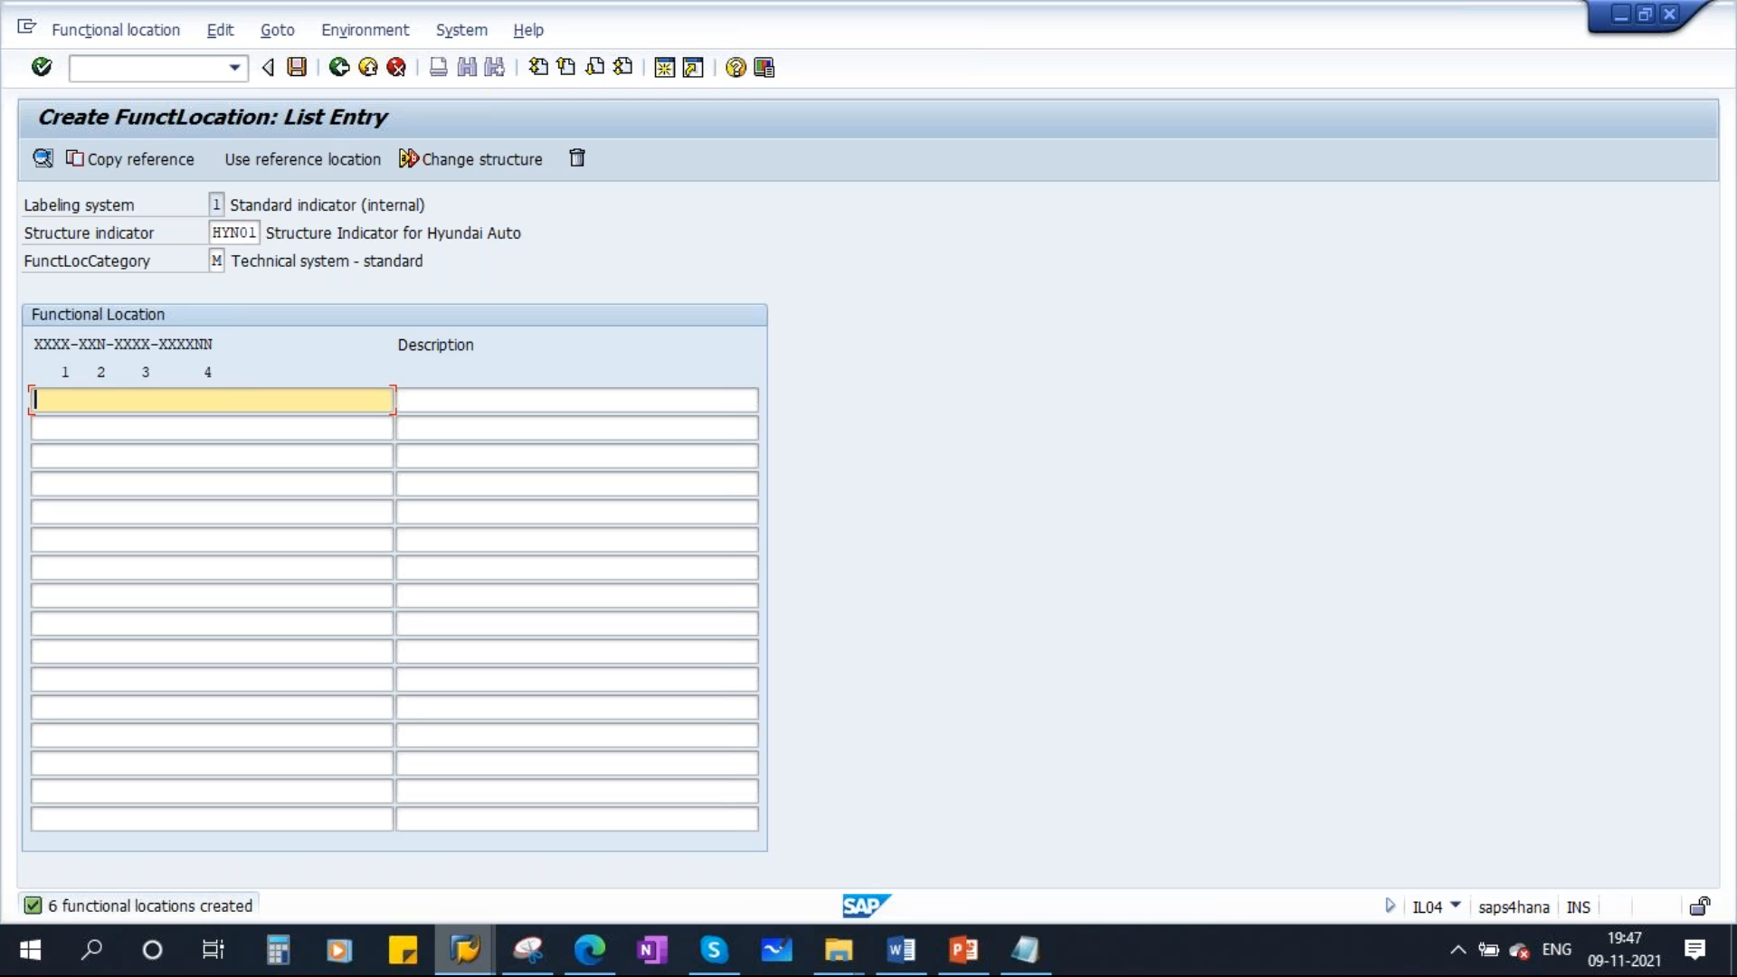
click(465, 950)
click(510, 796)
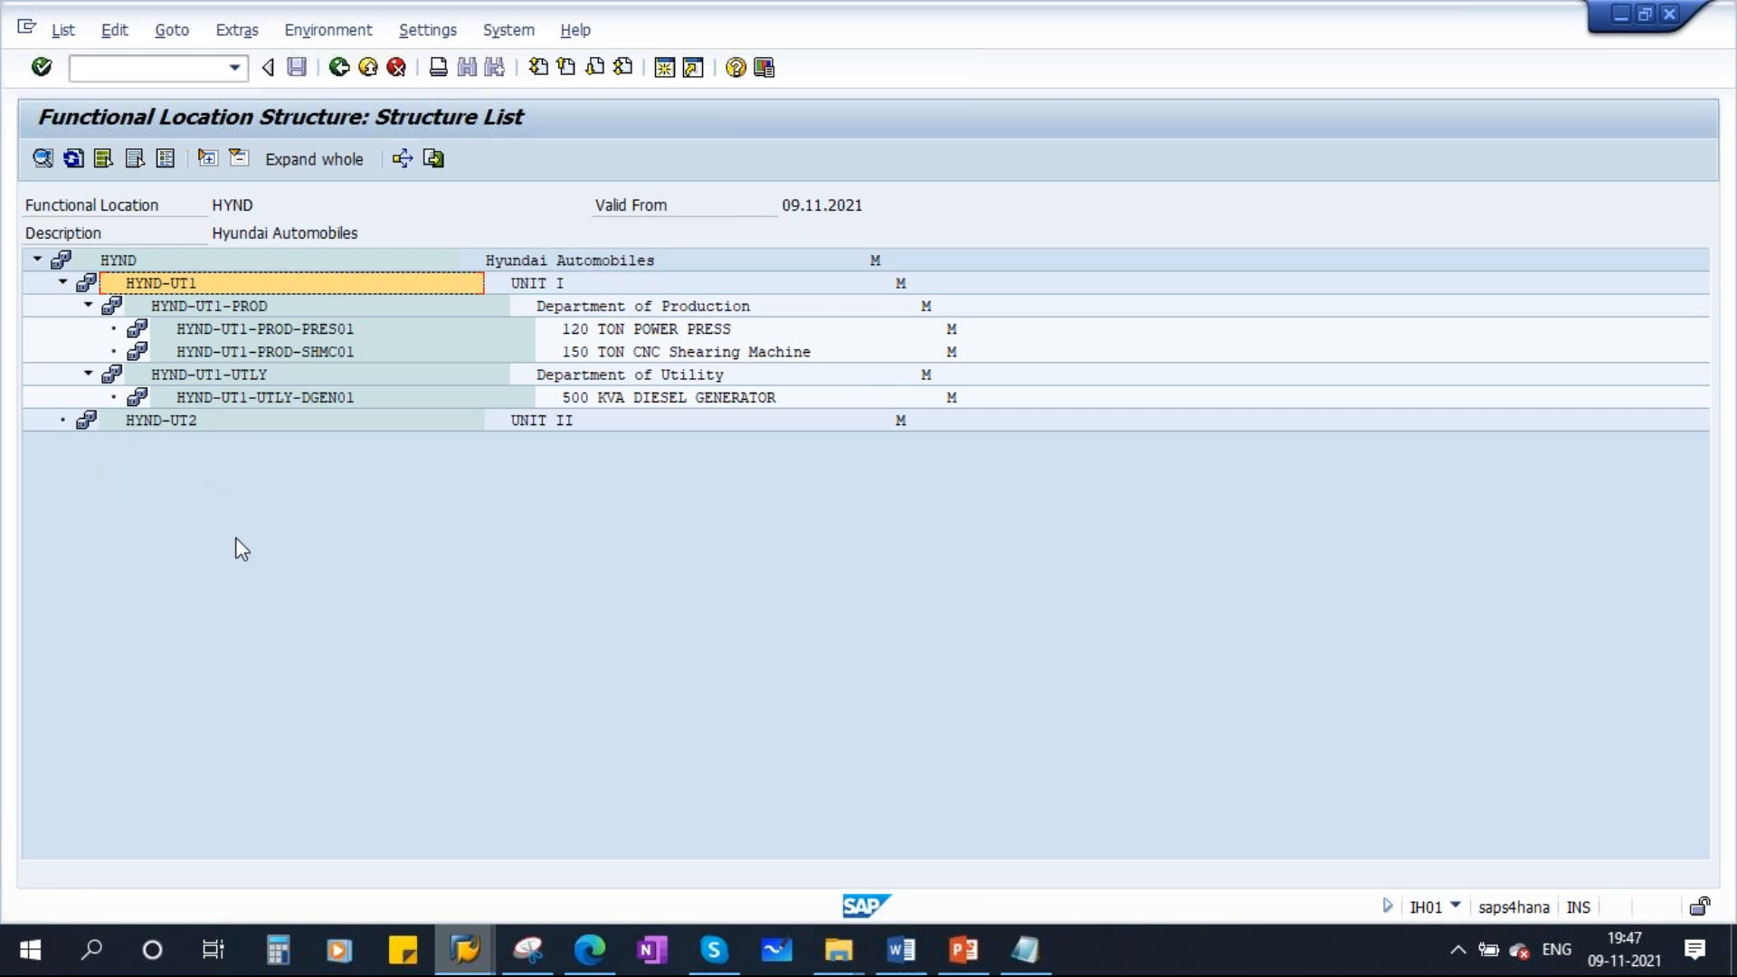
click(74, 159)
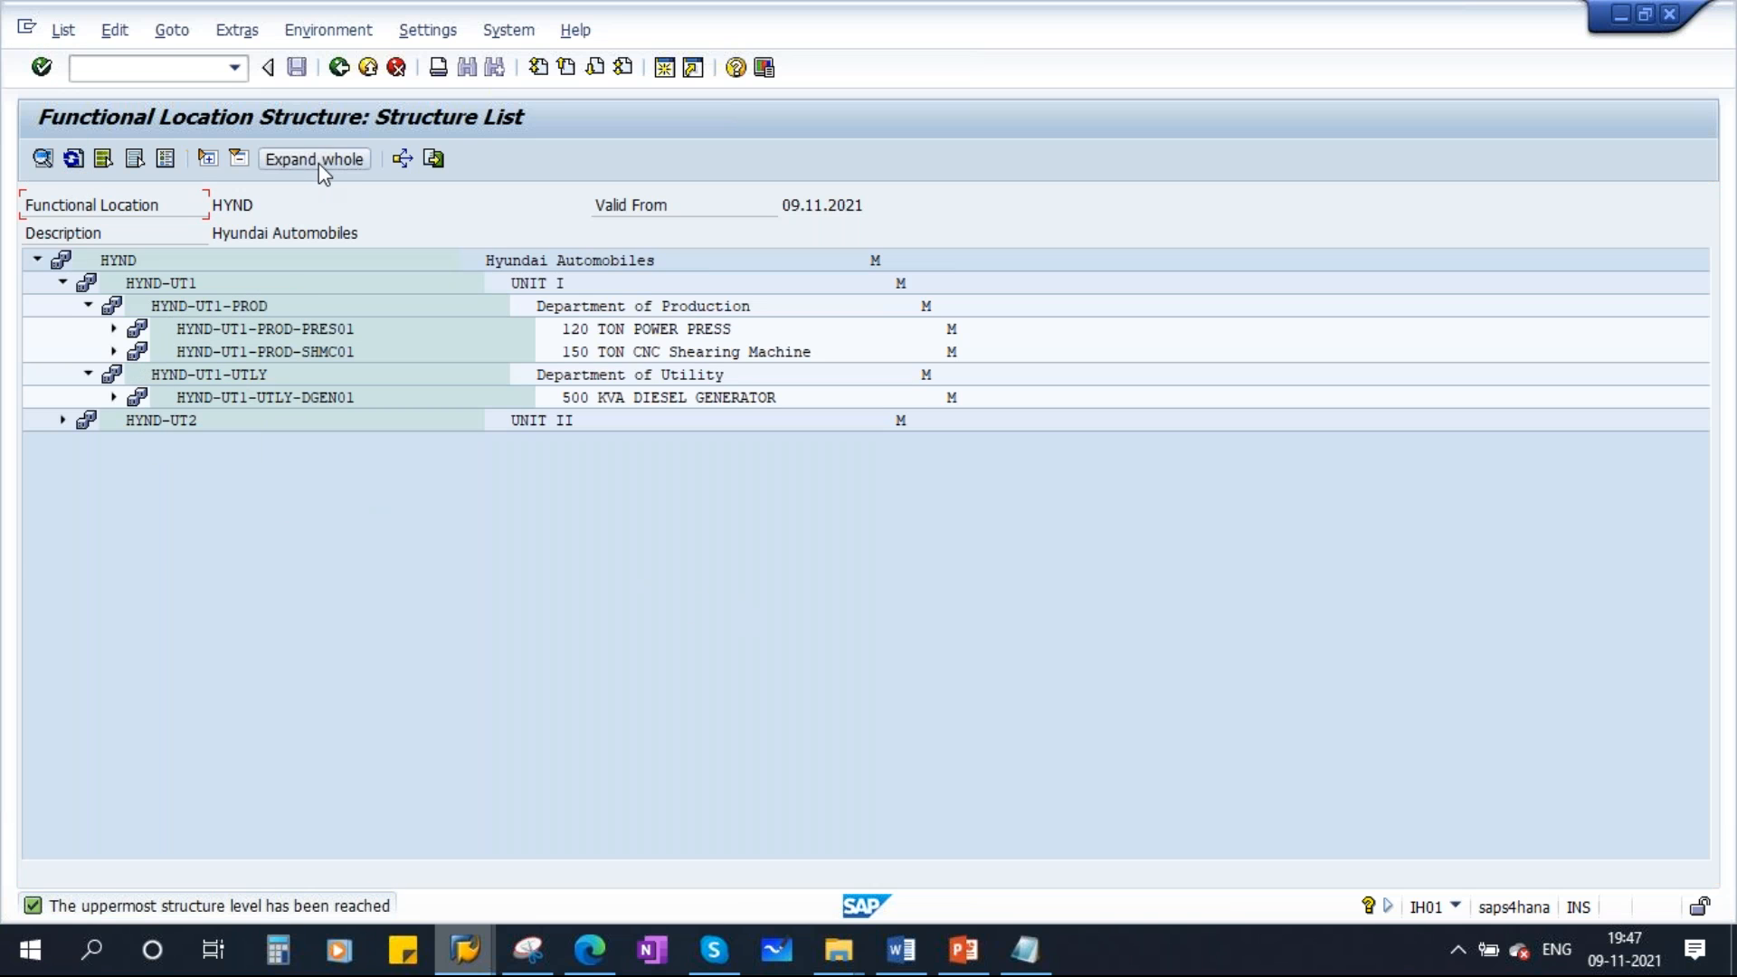
click(315, 160)
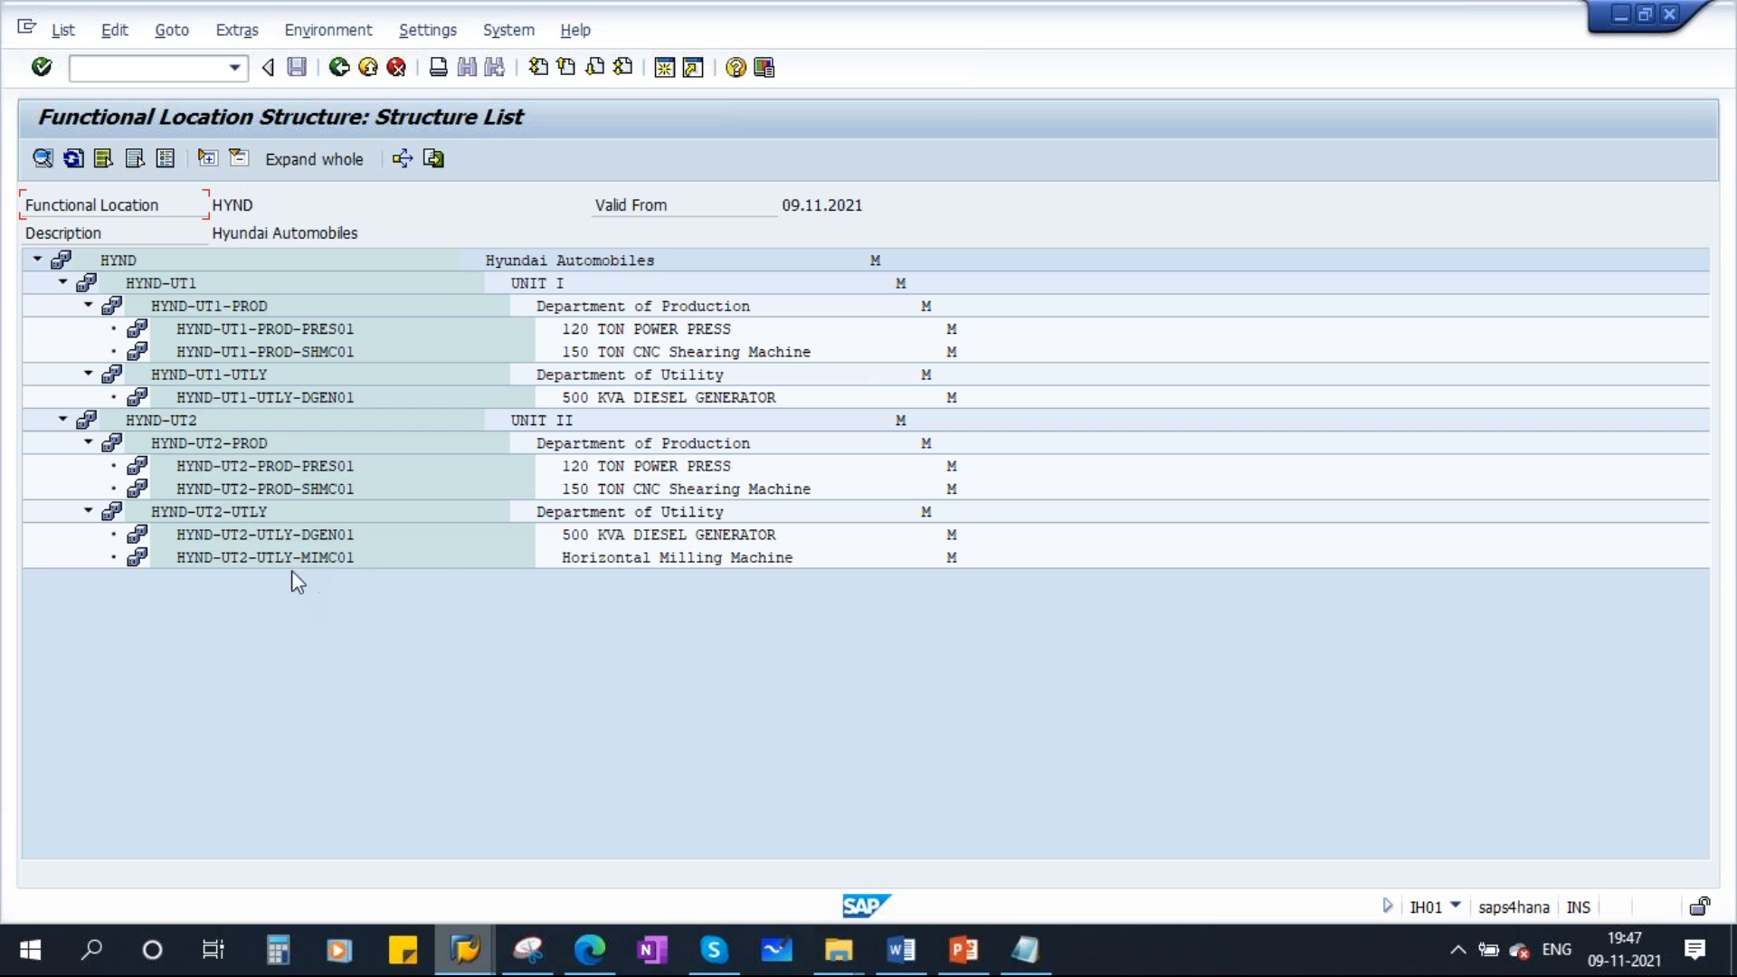
click(338, 536)
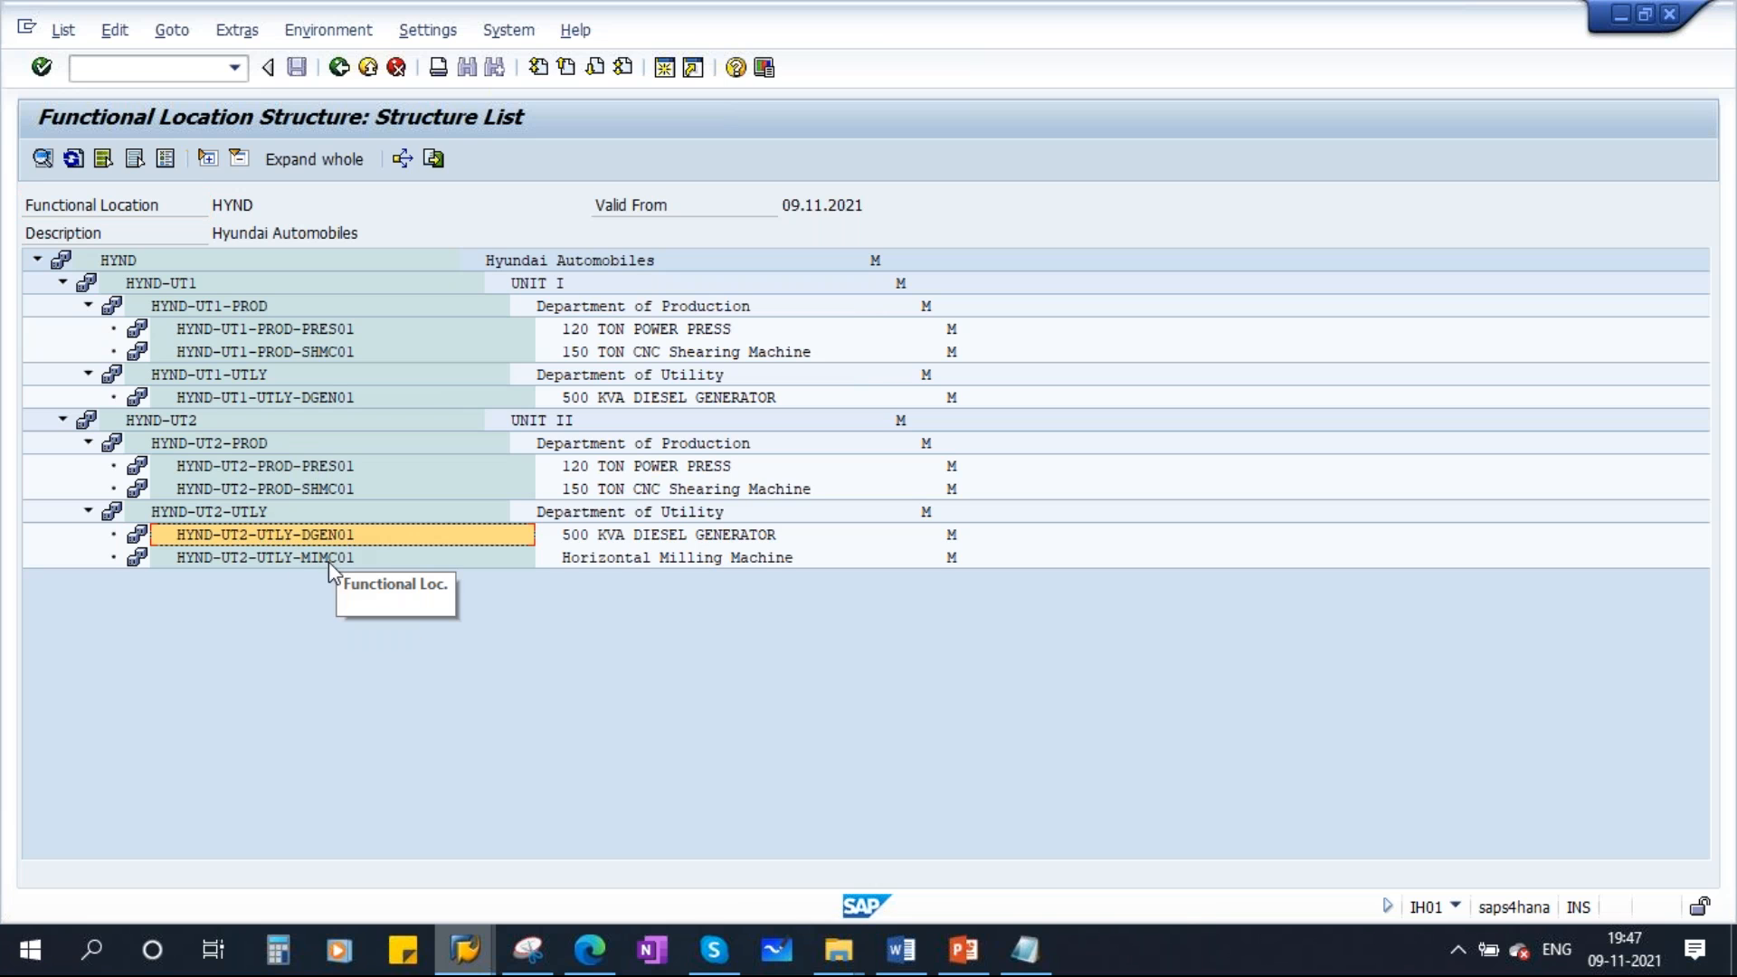
click(344, 557)
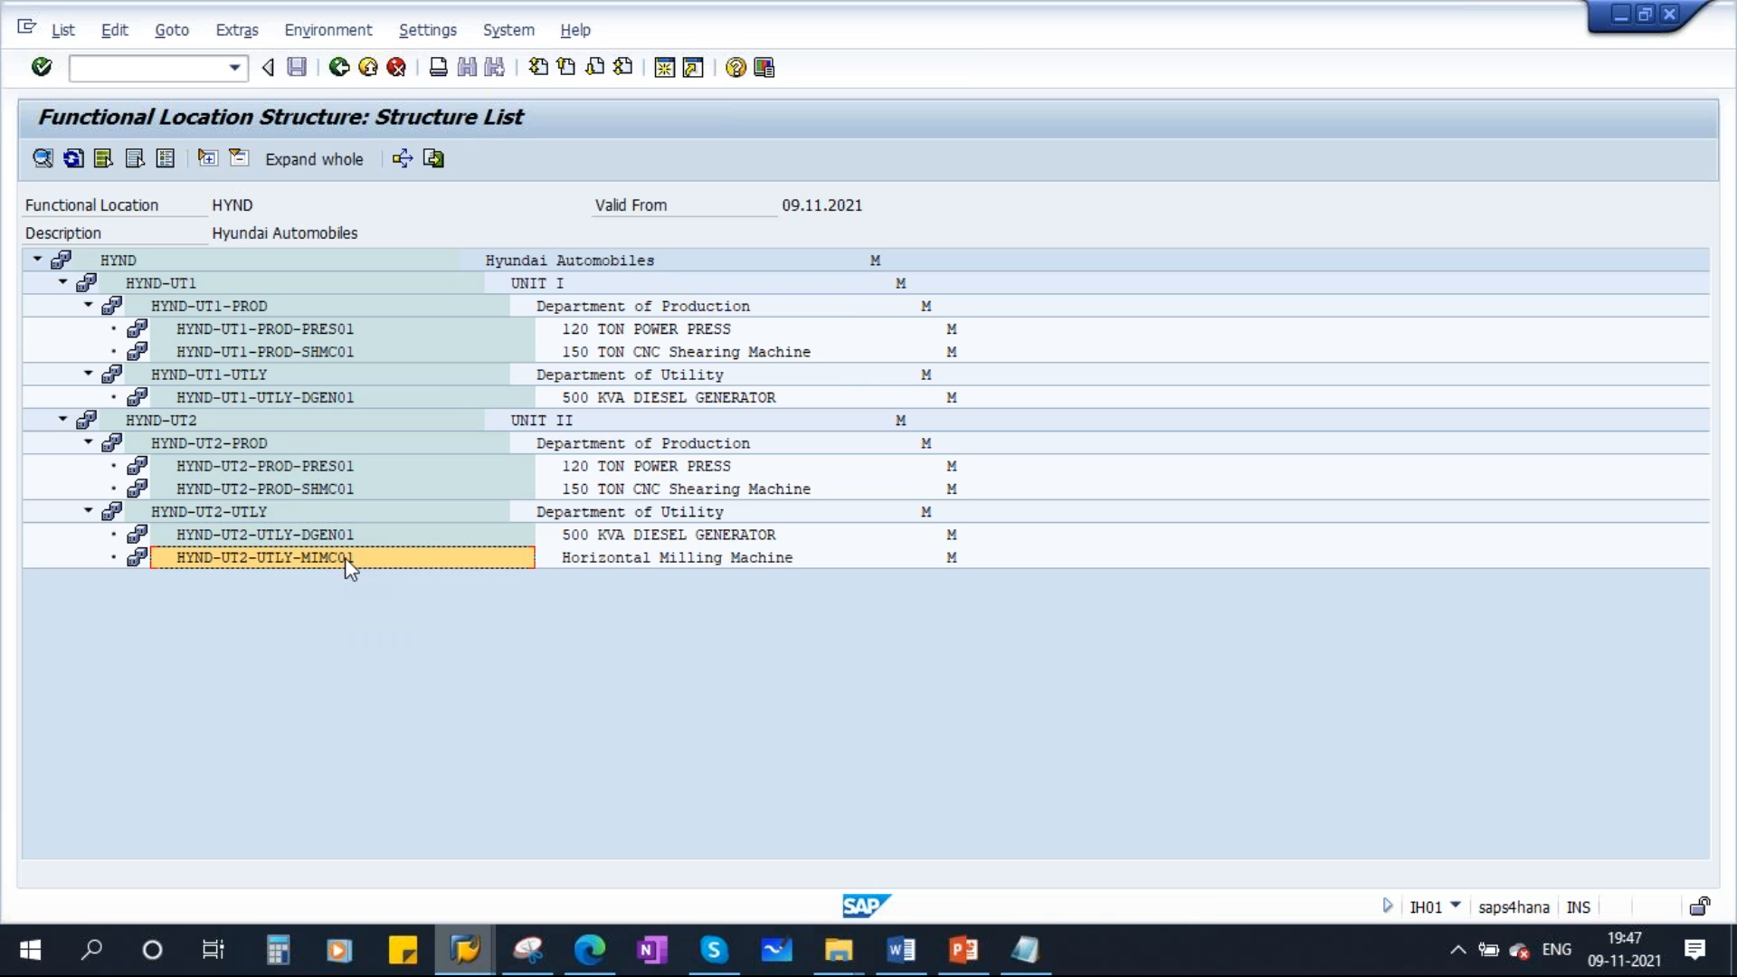
click(621, 557)
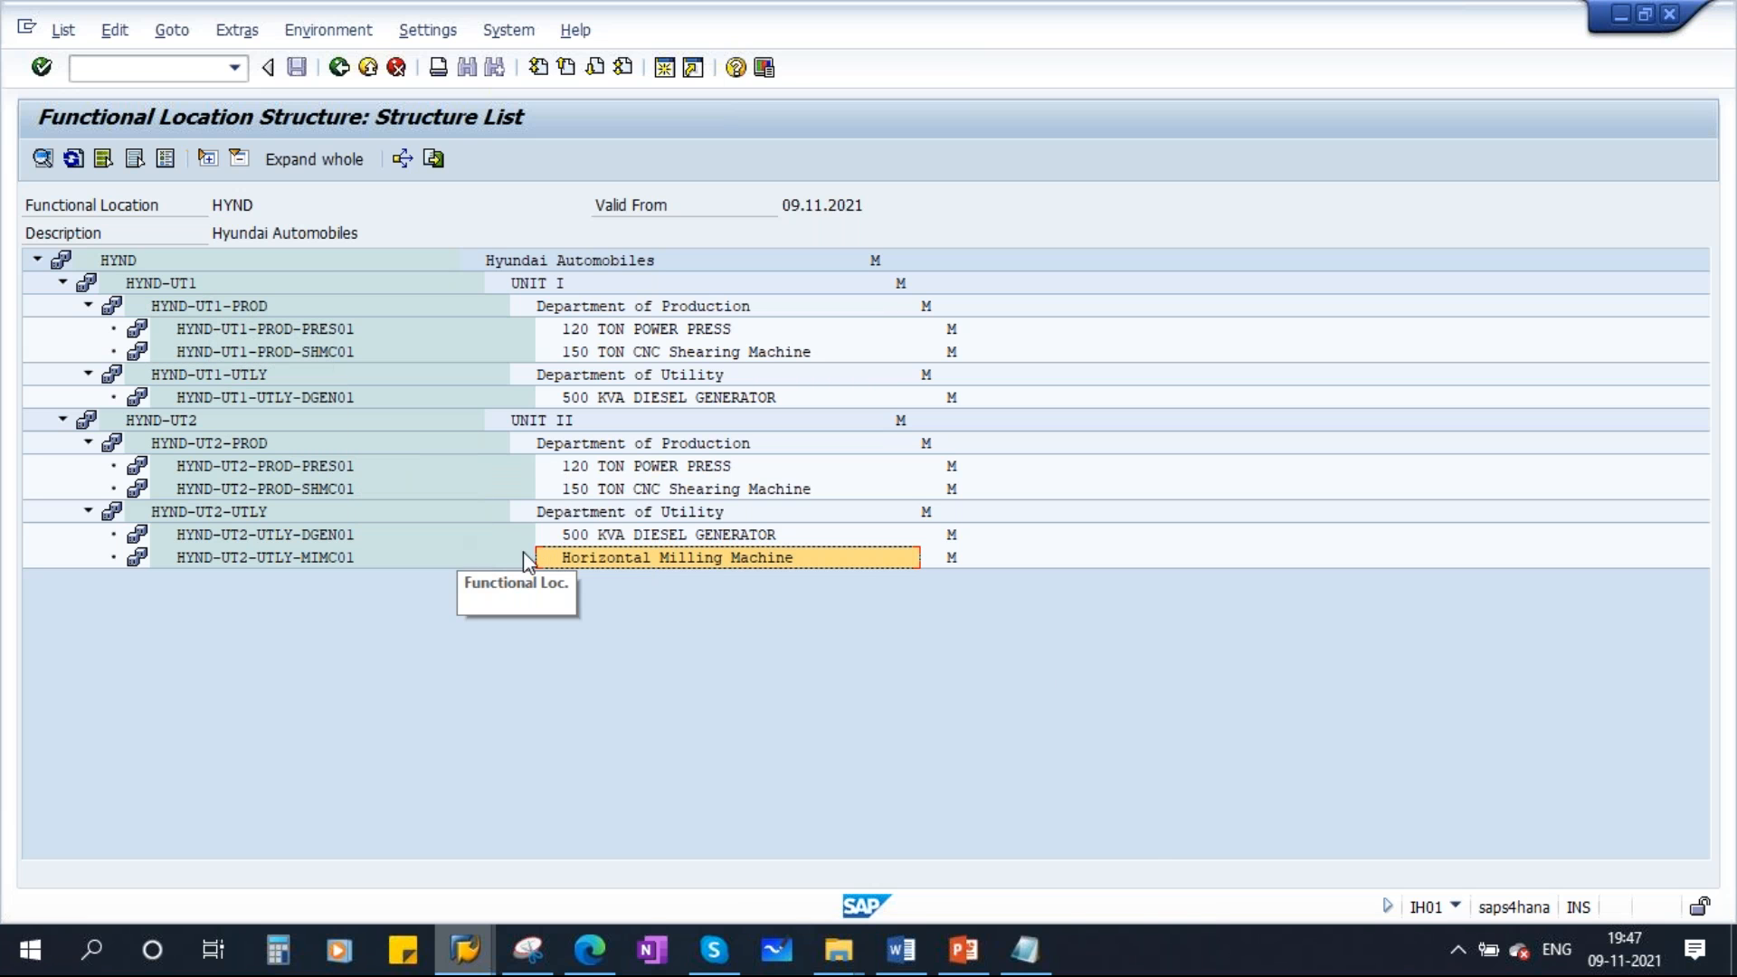
Switch to PowerPoint and view the Alternate Labelling slide
click(960, 950)
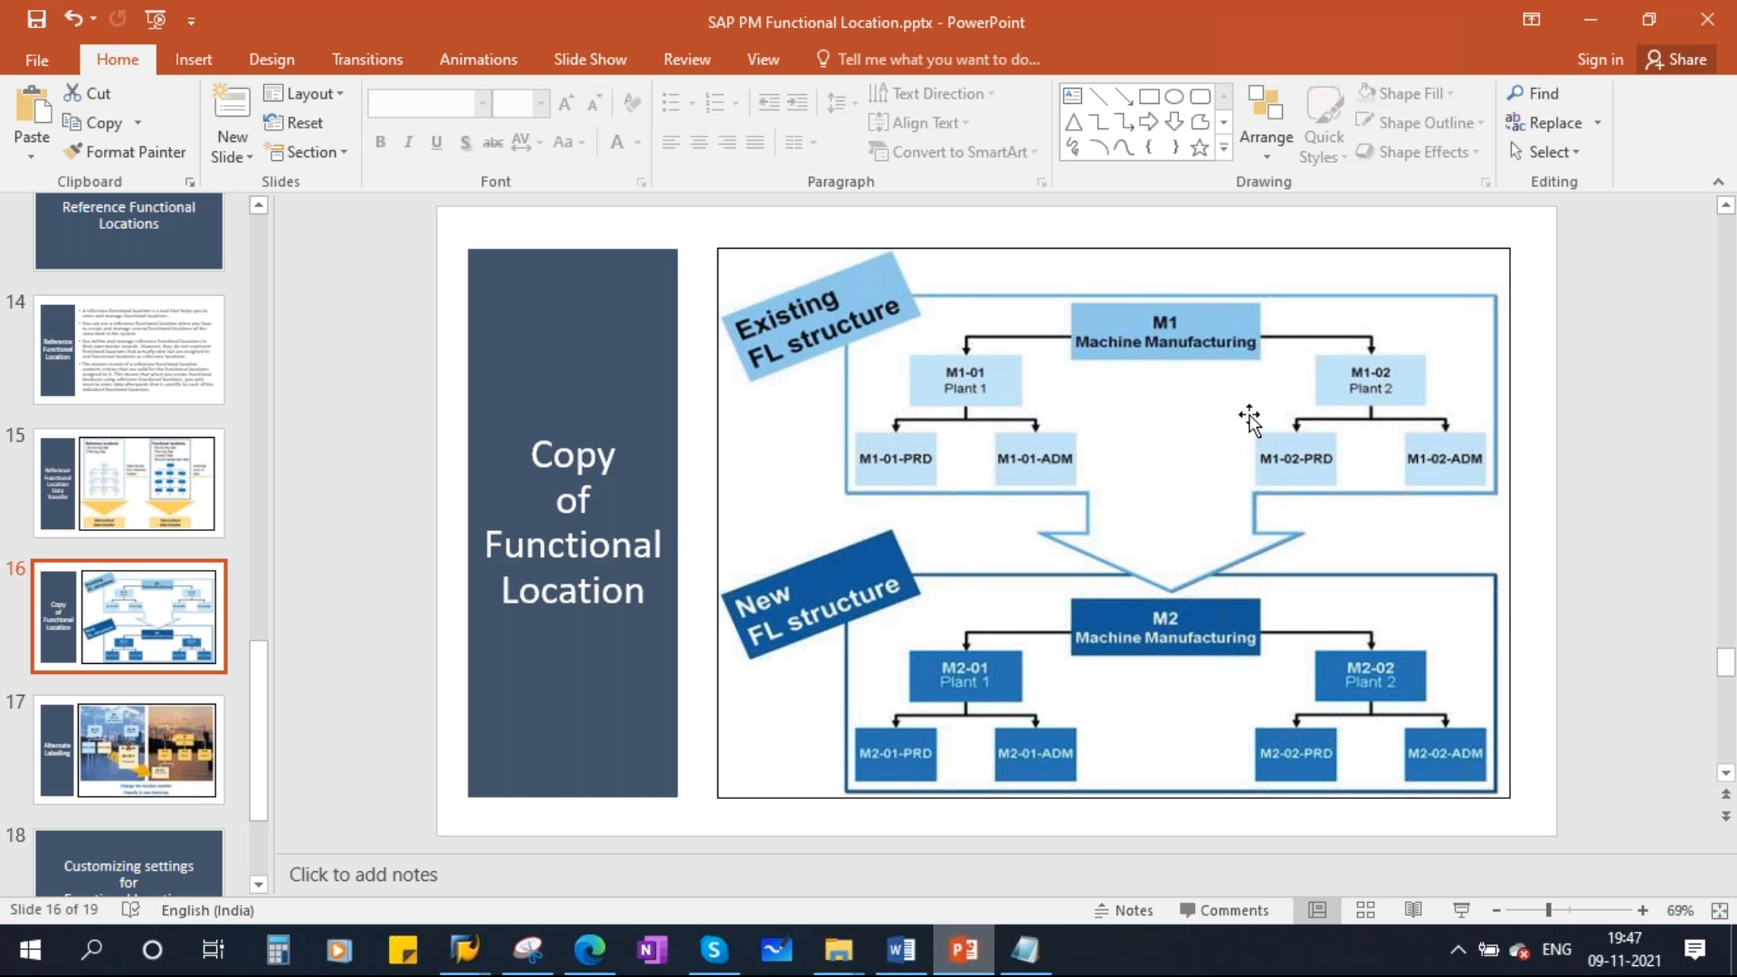
scroll(224, 667, down, 2)
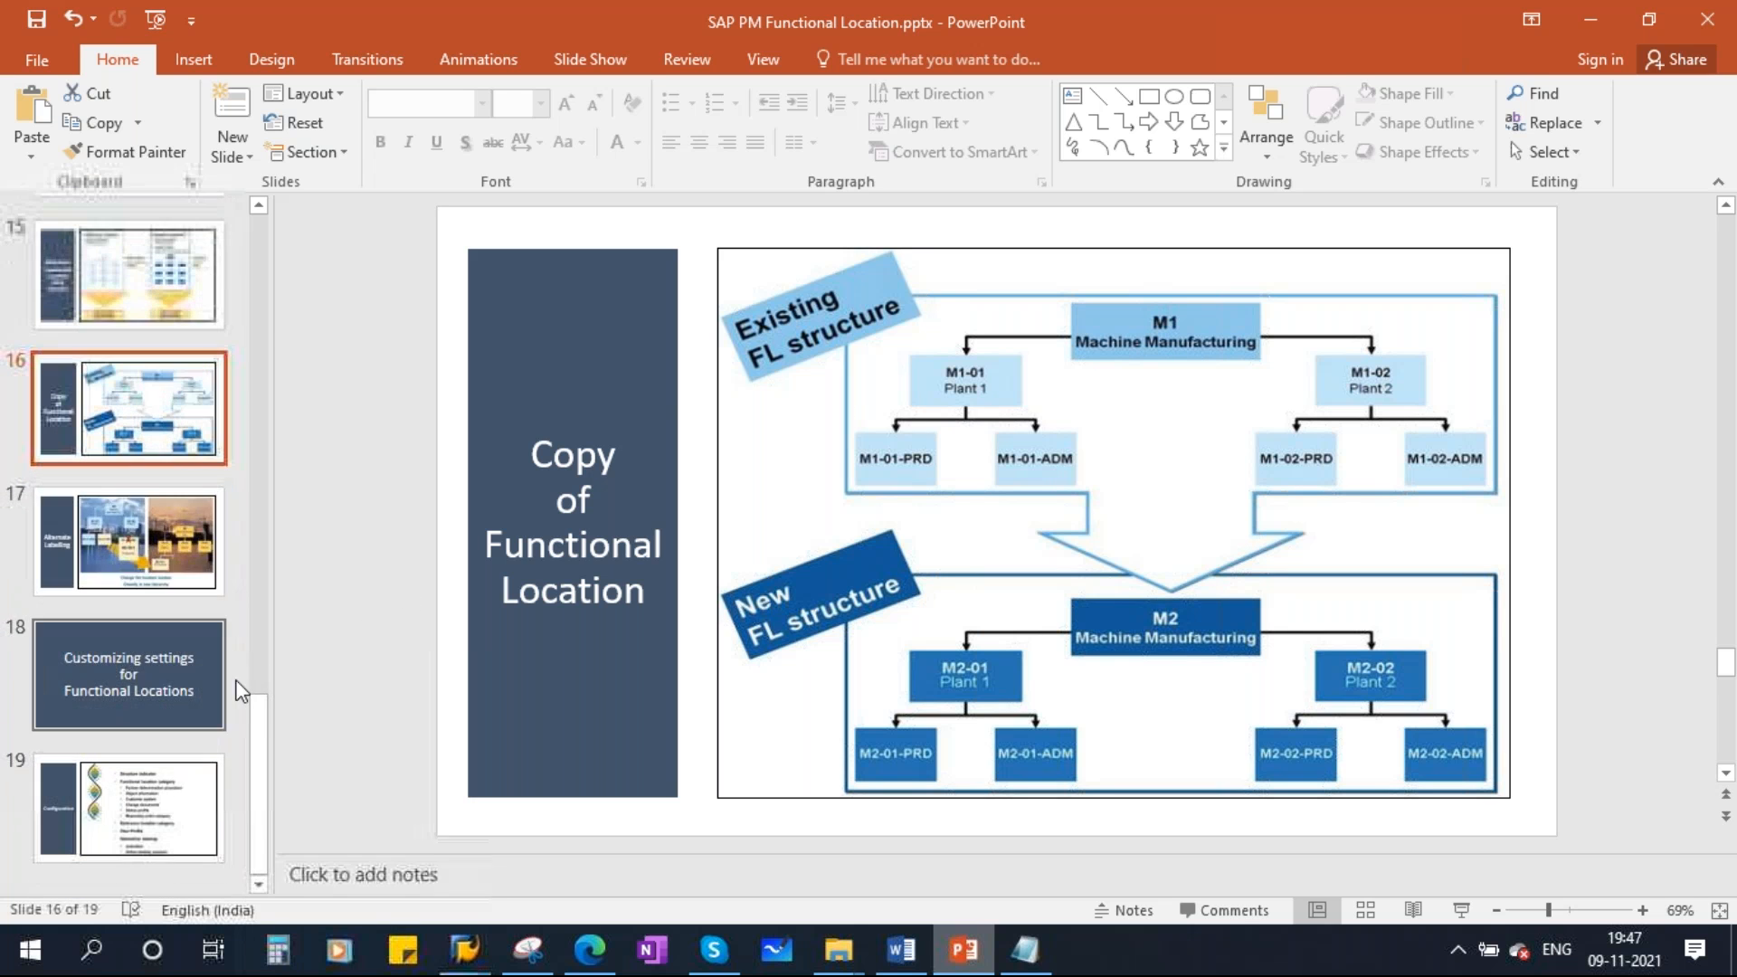
click(126, 551)
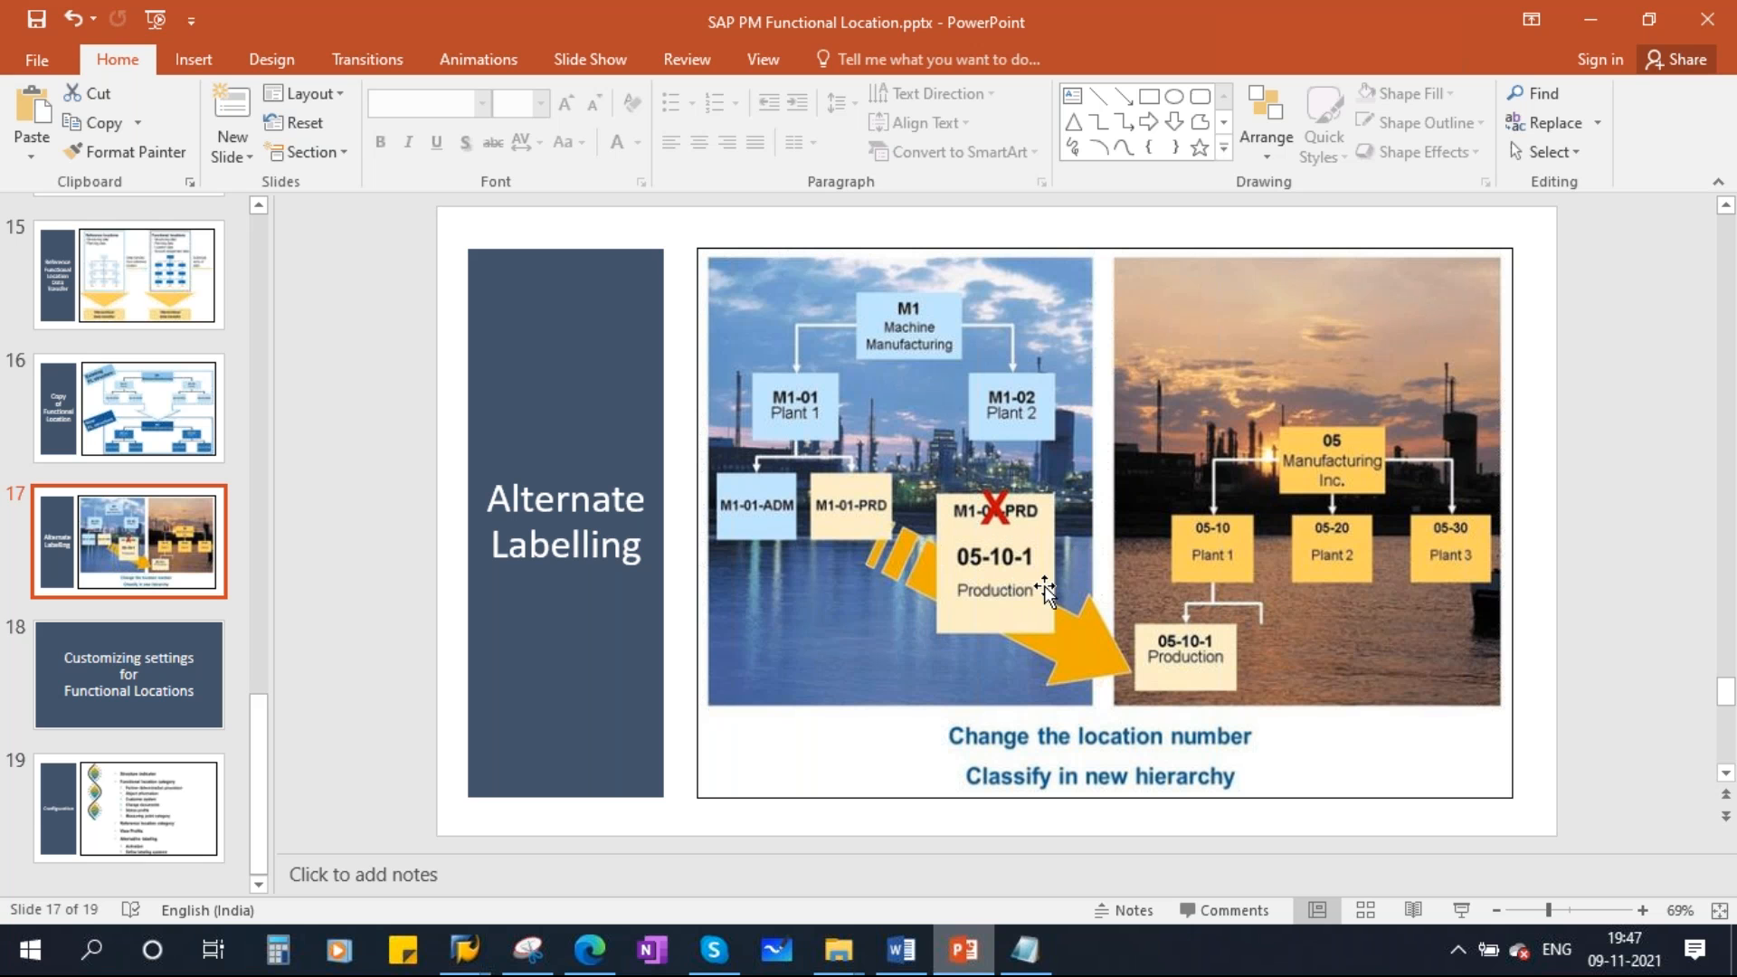
Close the Create FunctLocation session and return to HYND-UT1-PROD-PRES01 in the HYND structure list in SAP
click(464, 949)
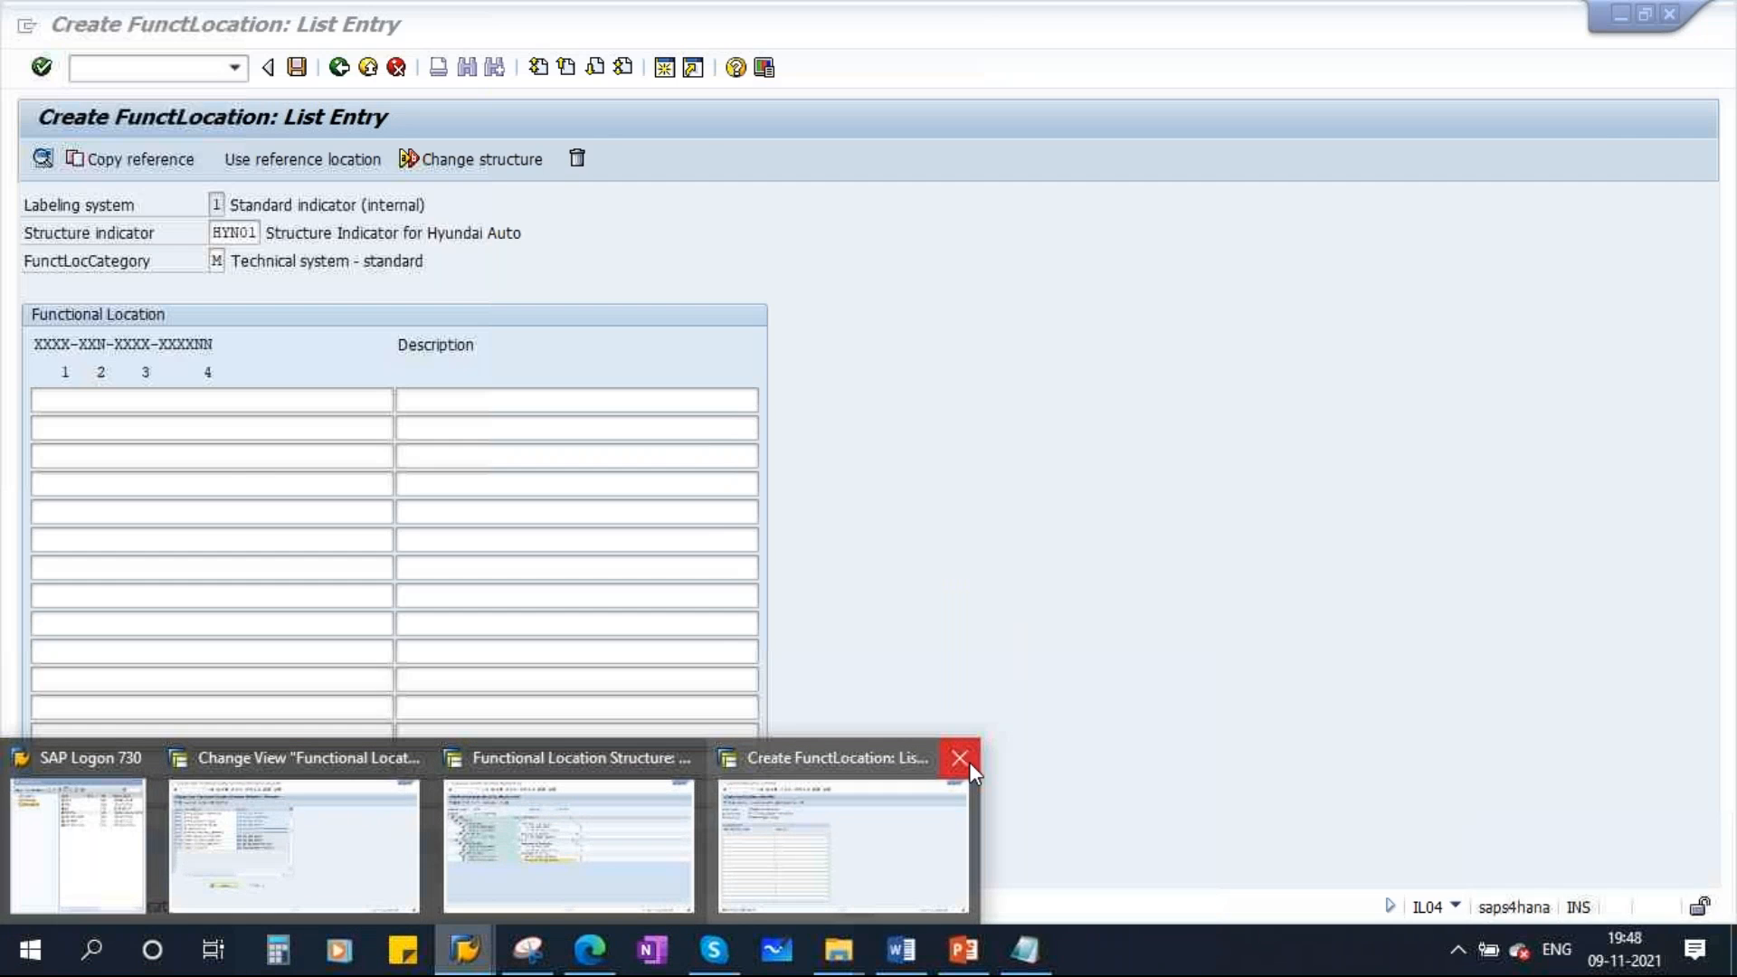
click(964, 758)
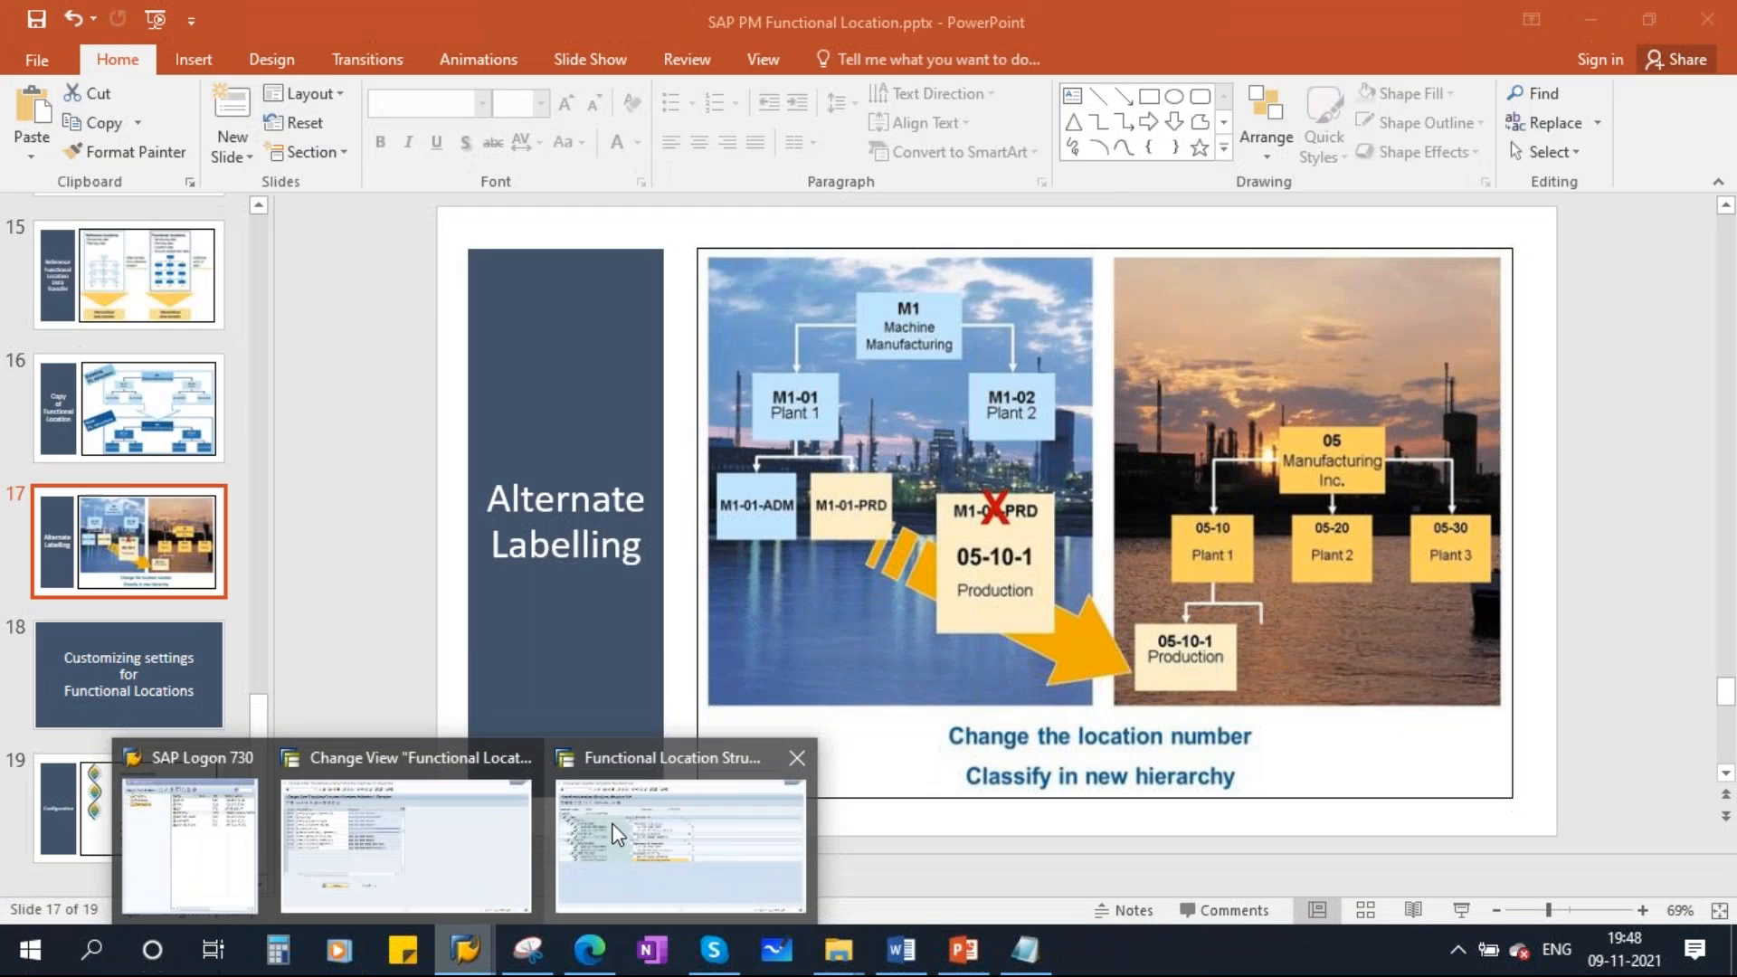
click(633, 841)
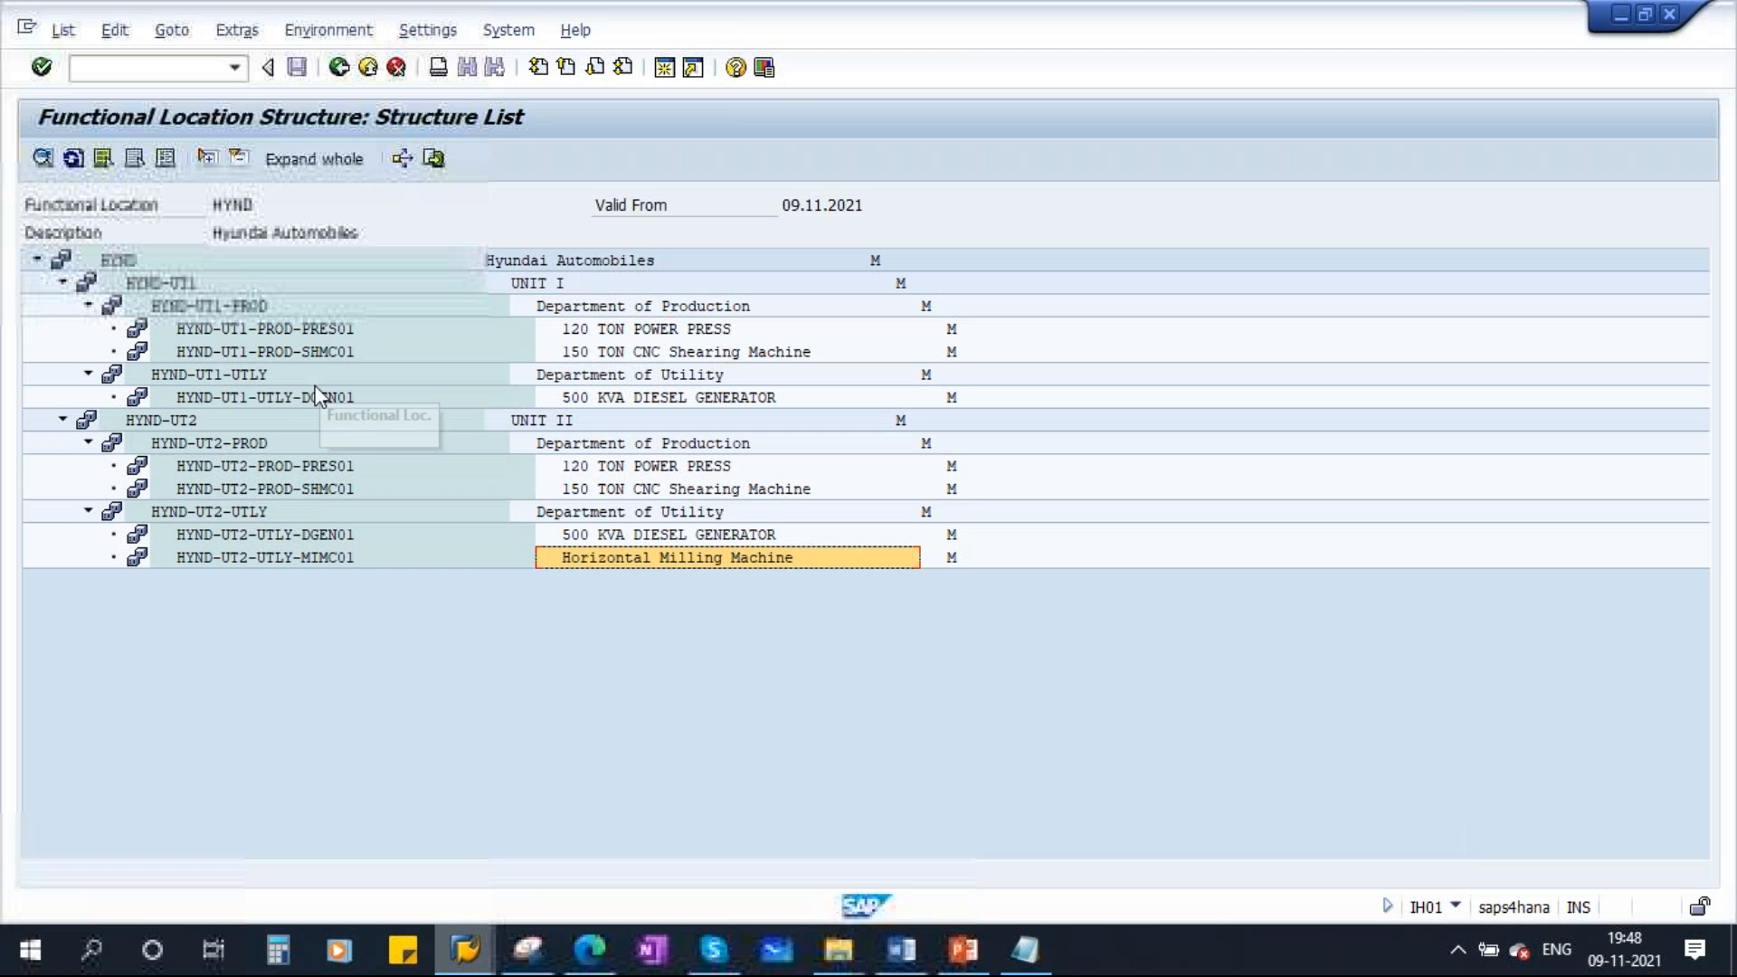
click(680, 330)
click(280, 335)
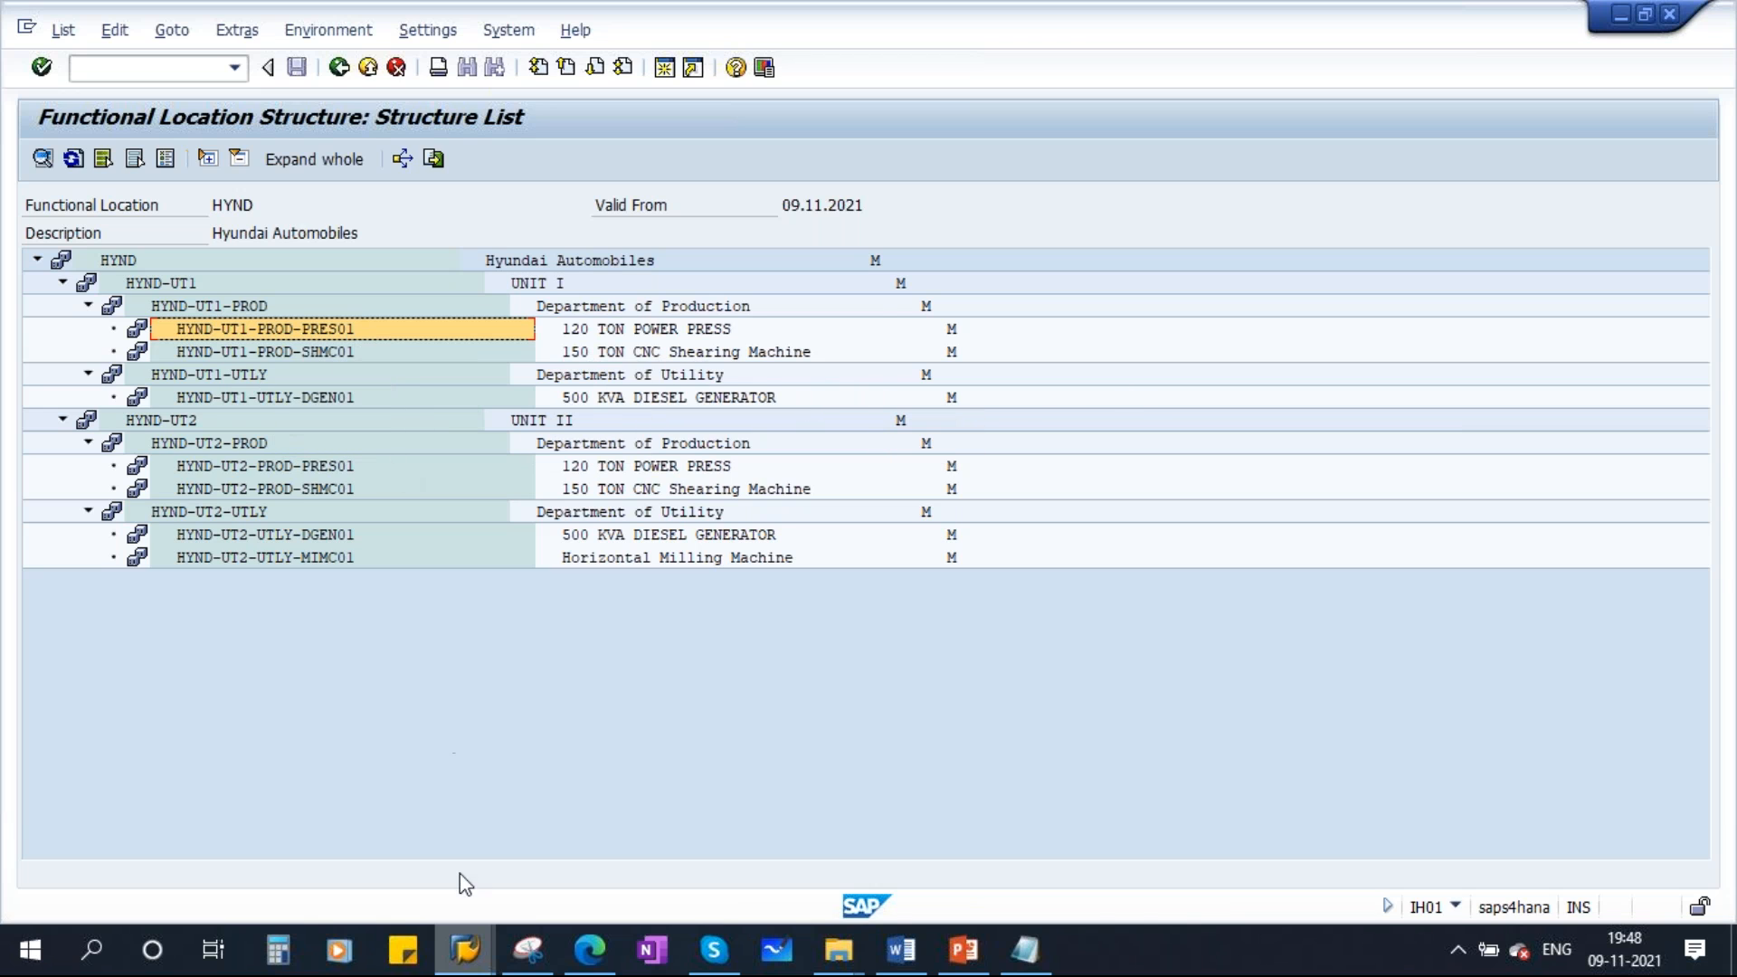
Switch to the Functional Location Structure Indicators session and go back to the implementation guide structure
mouse_move(469, 954)
click(421, 841)
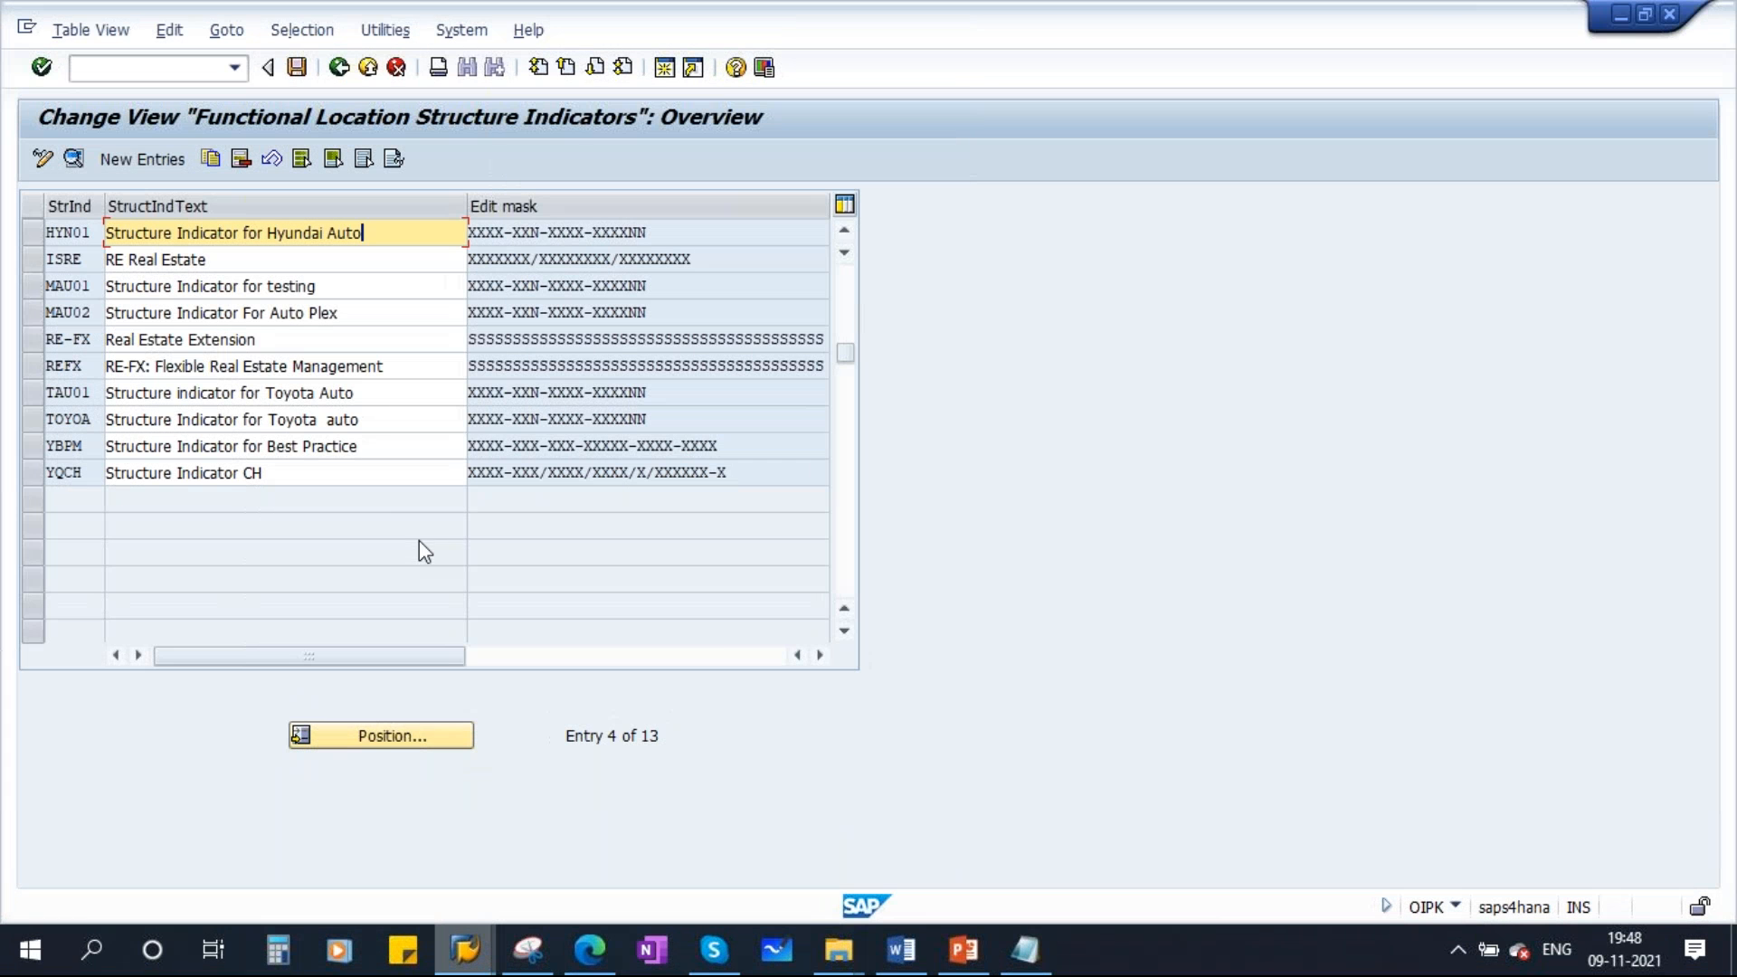
click(340, 70)
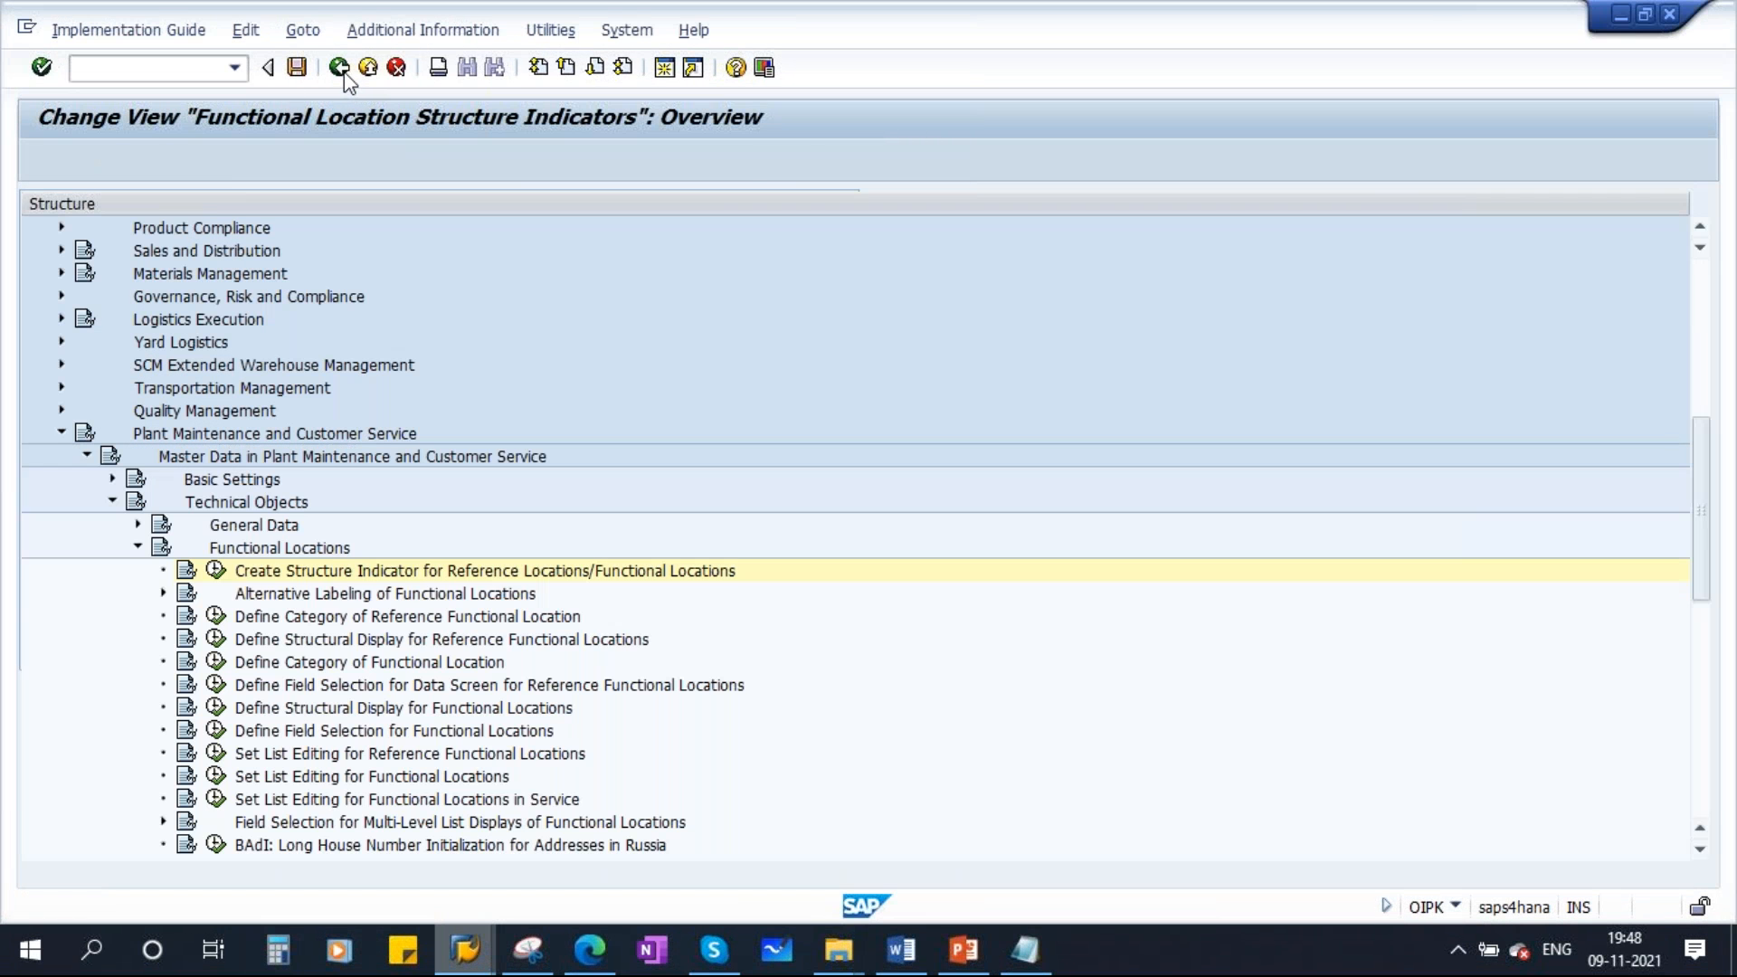
Expand Alternative Labeling of Functional Locations in the implementation guide, check the Activate Alternative Labeling settings, and return to the guide
scroll(310, 547, down, 1)
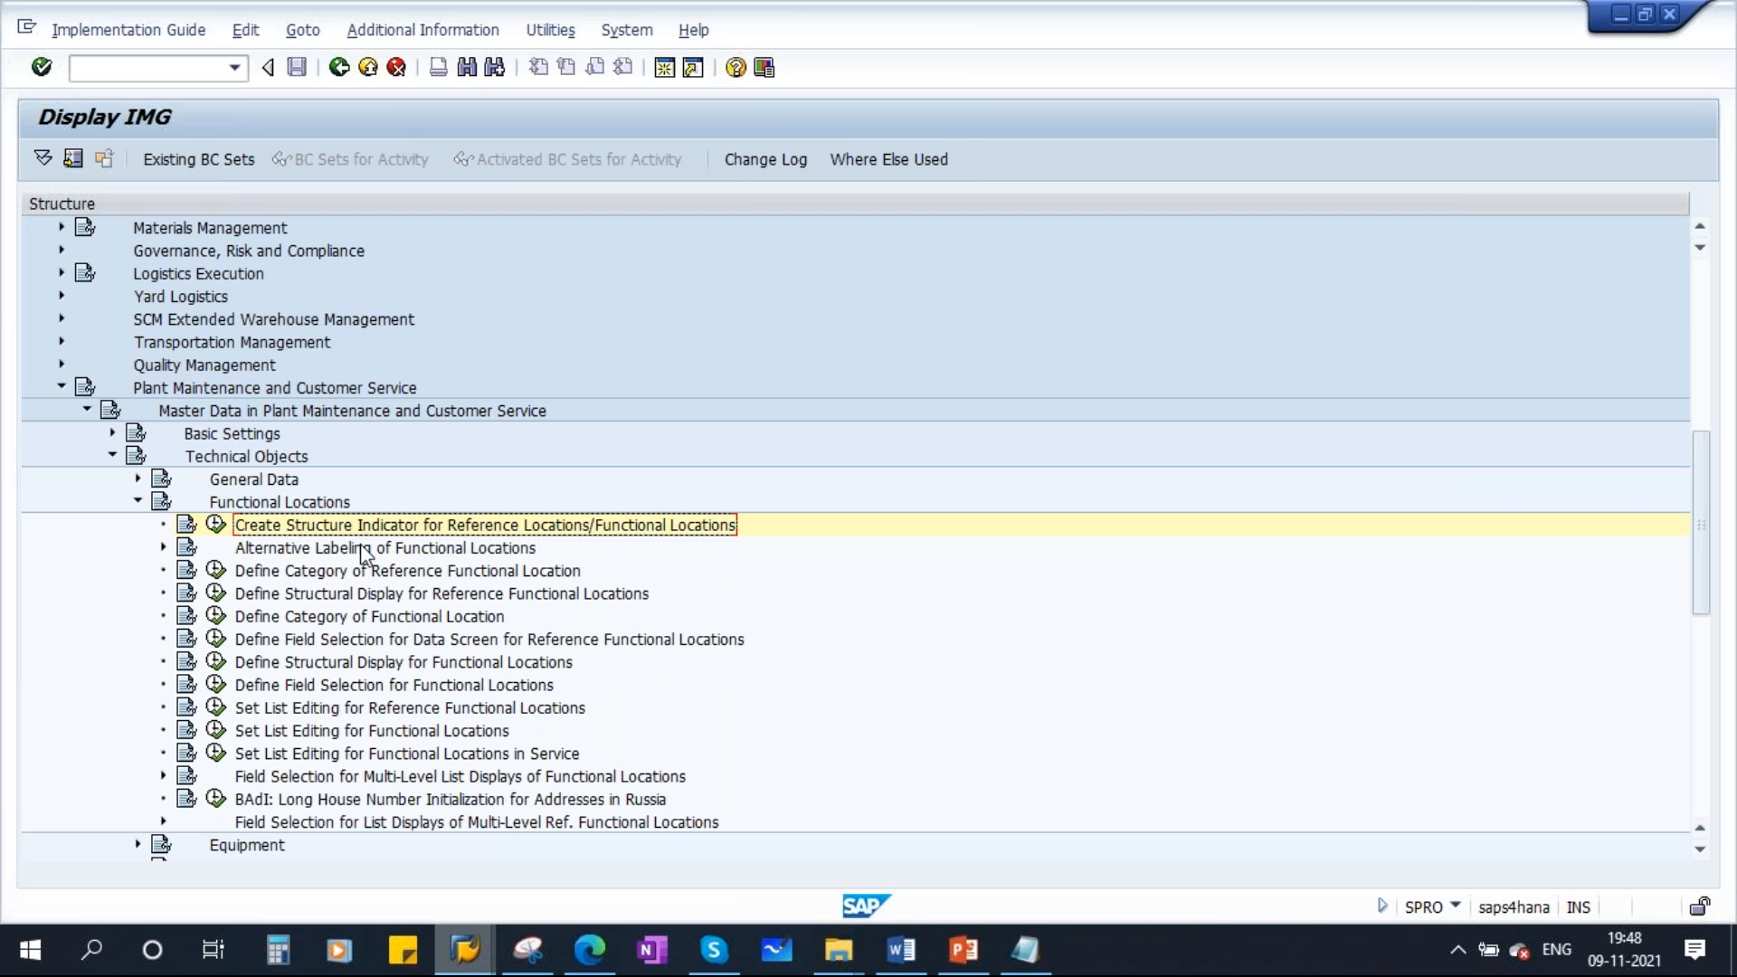
click(443, 548)
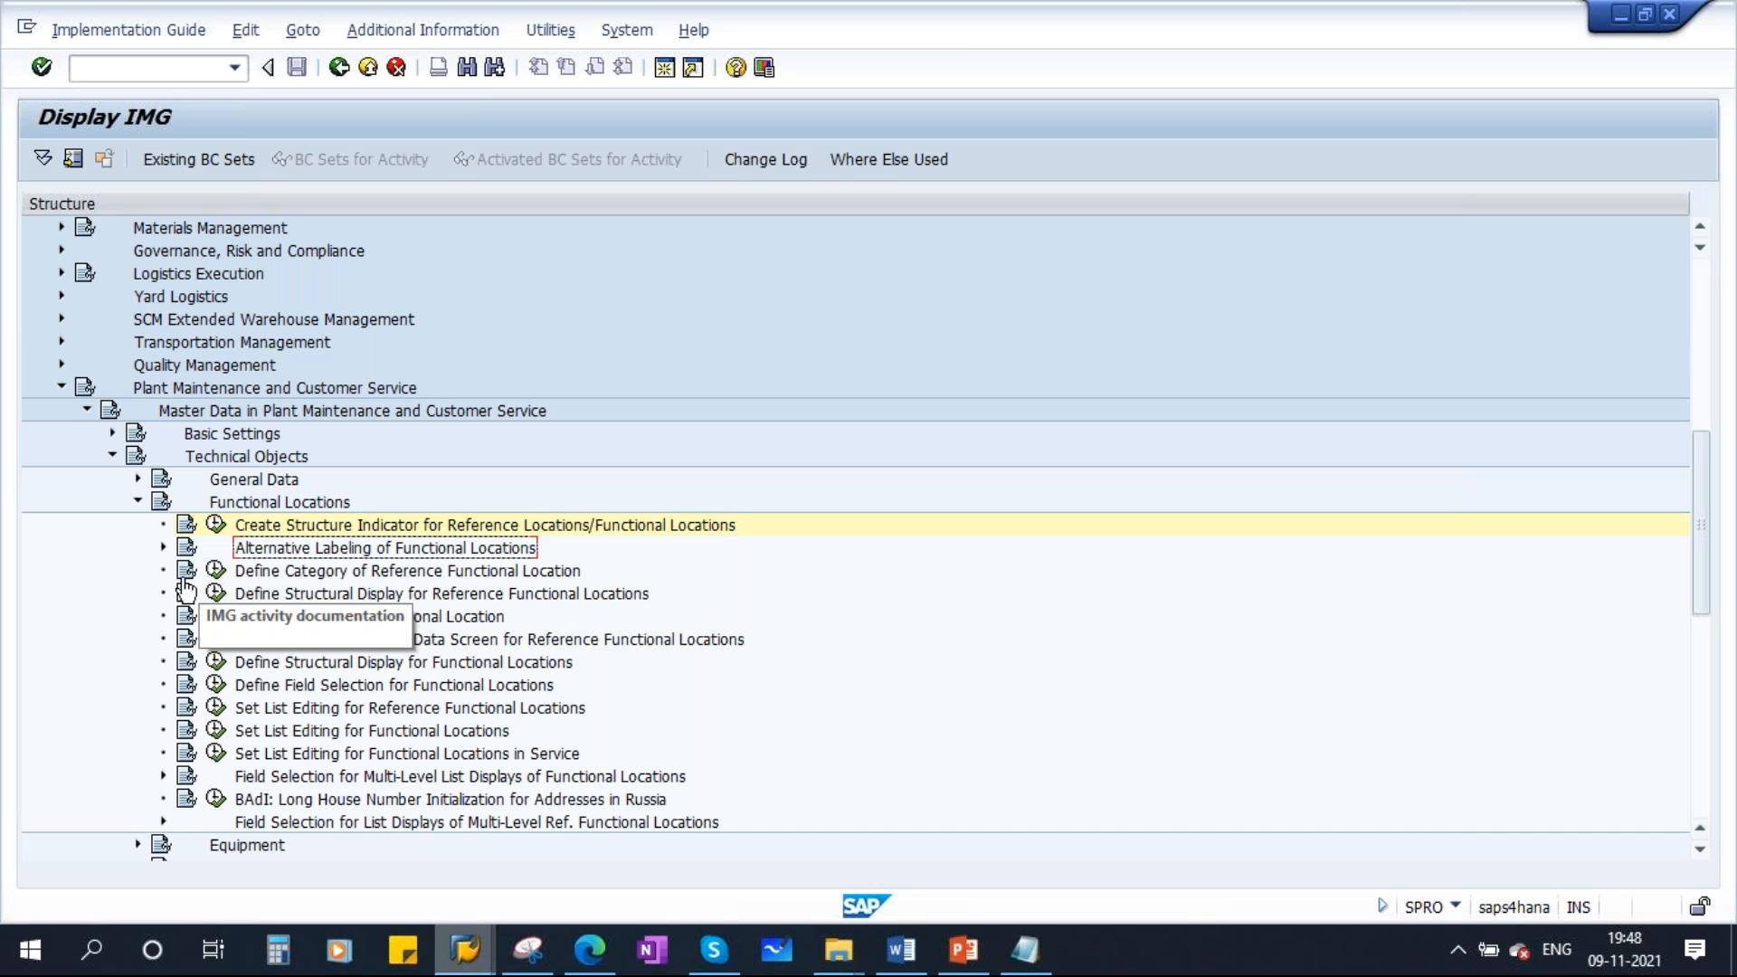
click(162, 547)
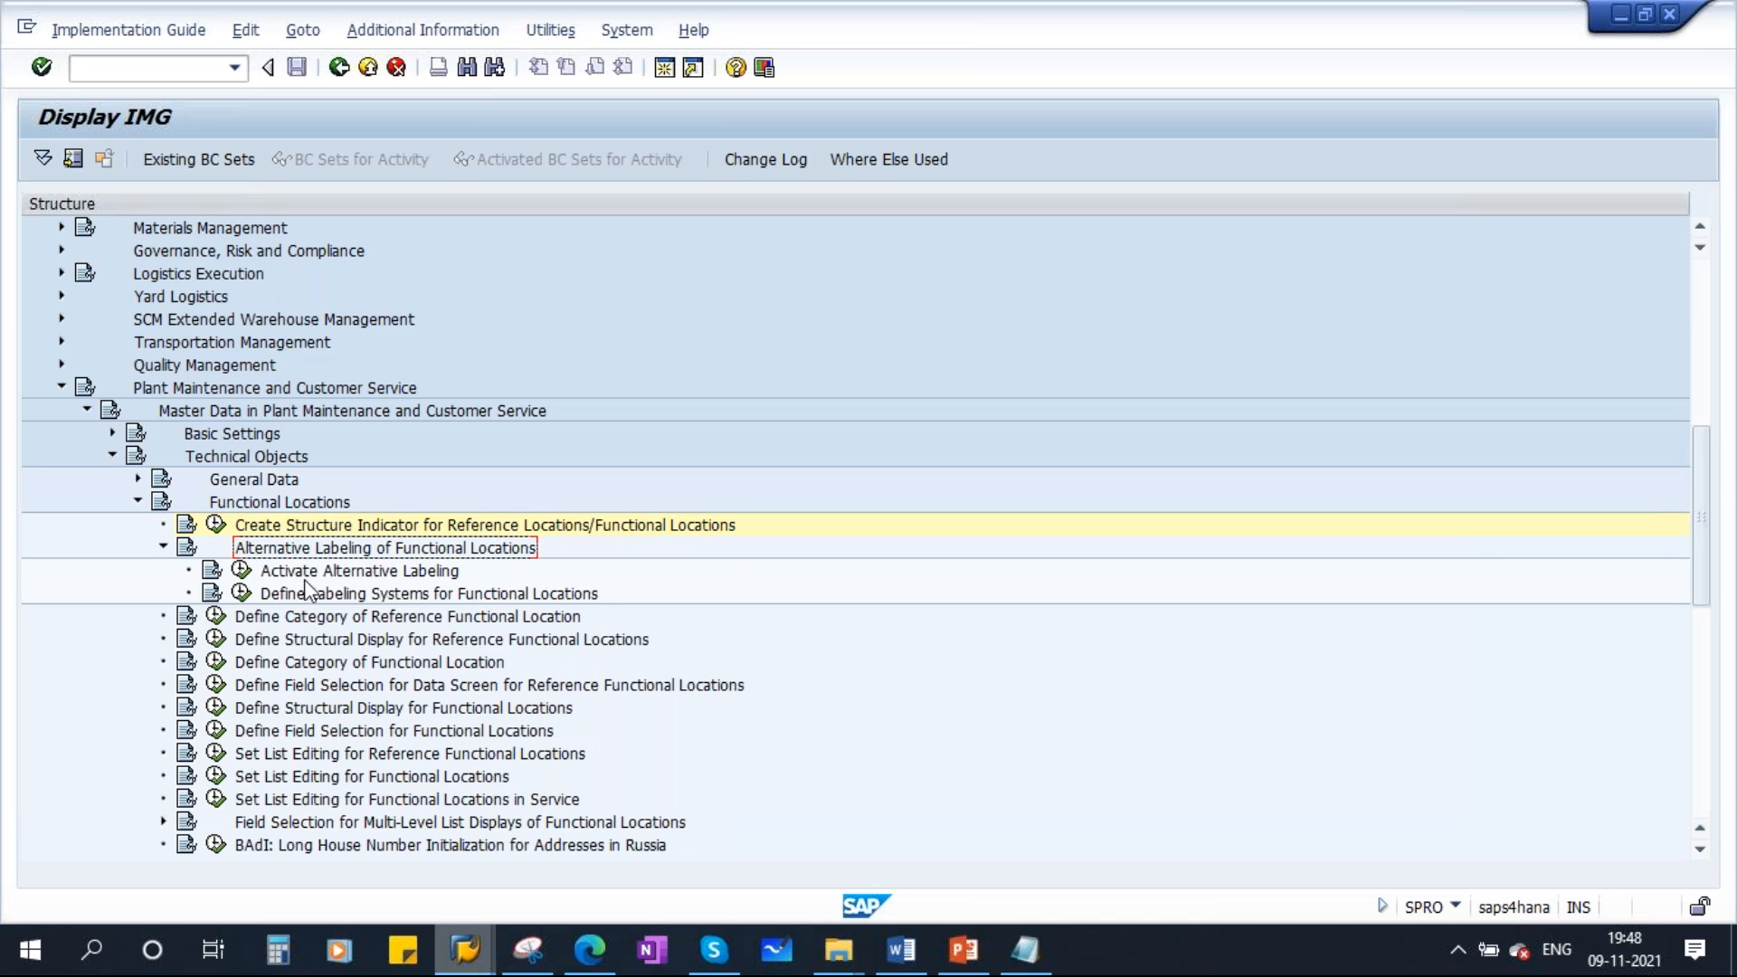
click(241, 570)
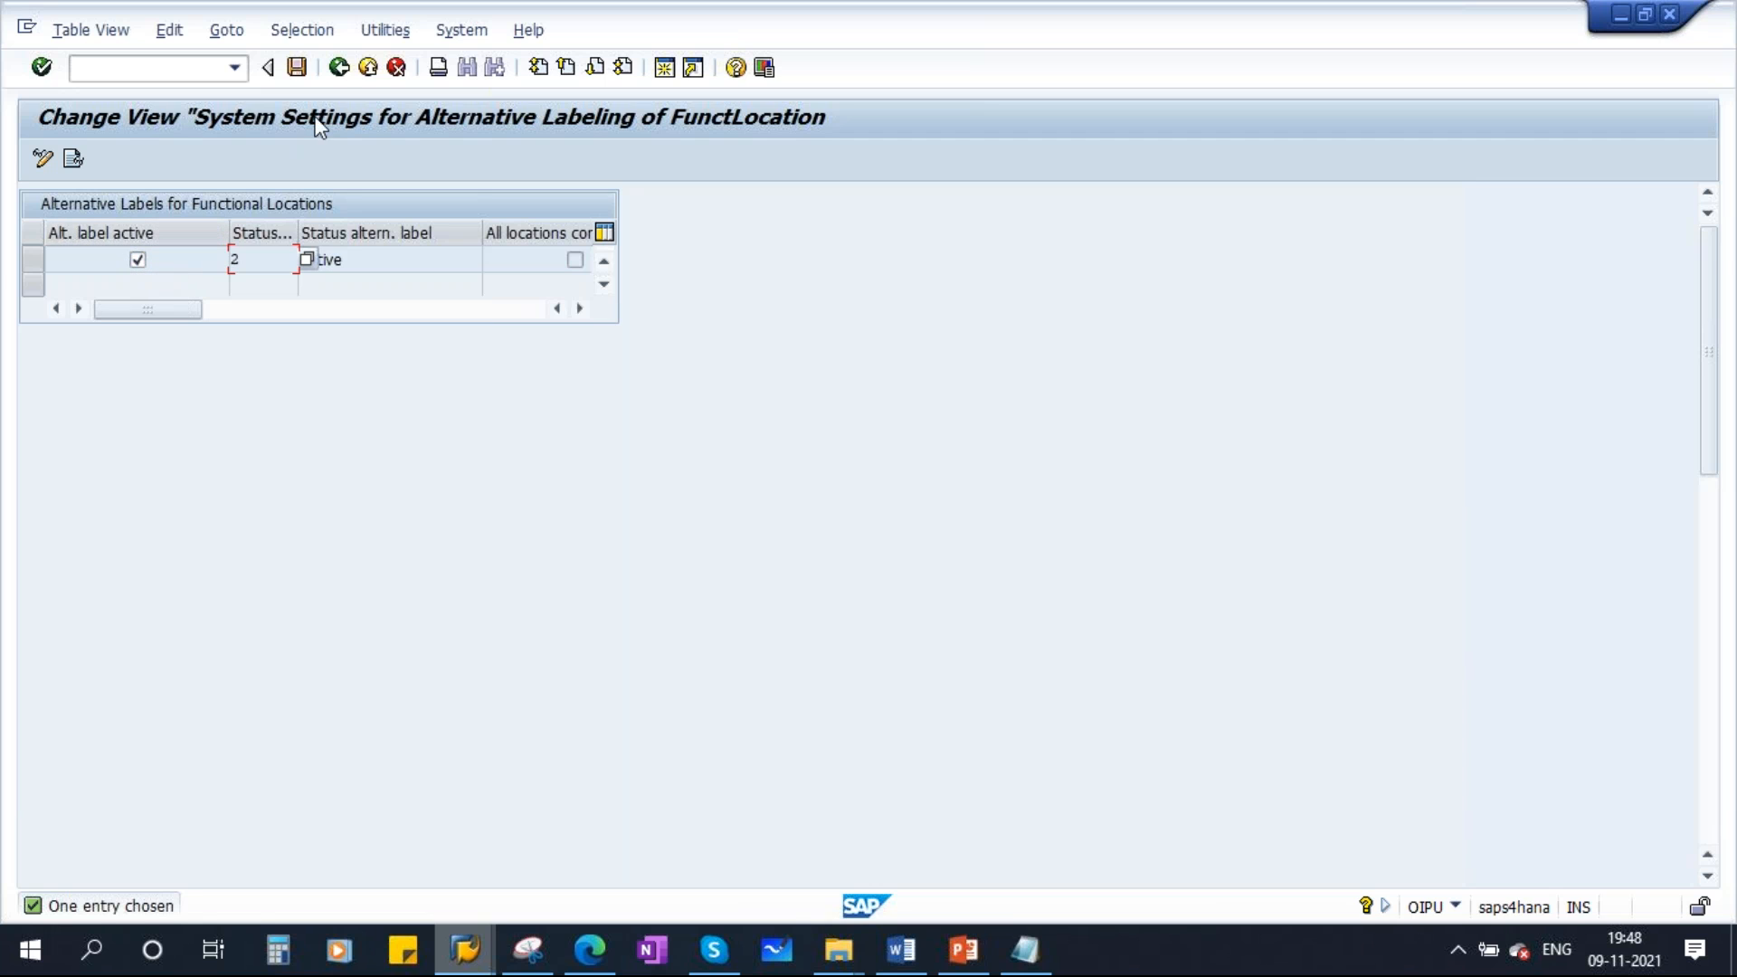
click(337, 70)
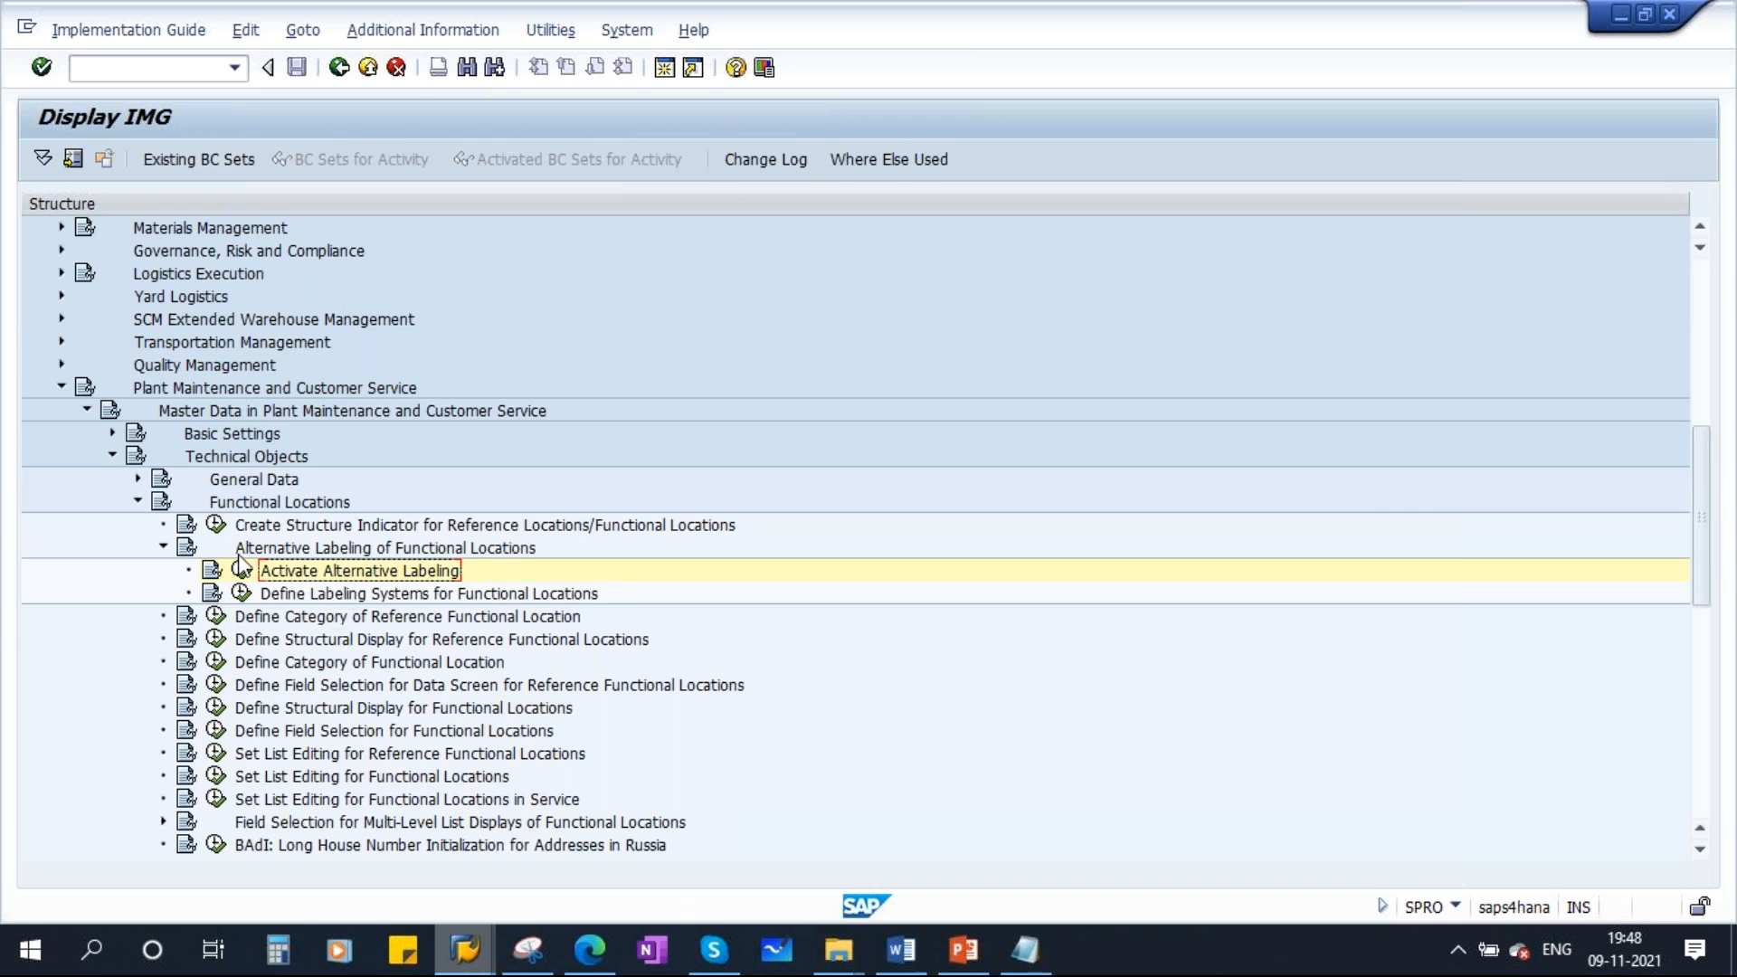
click(242, 570)
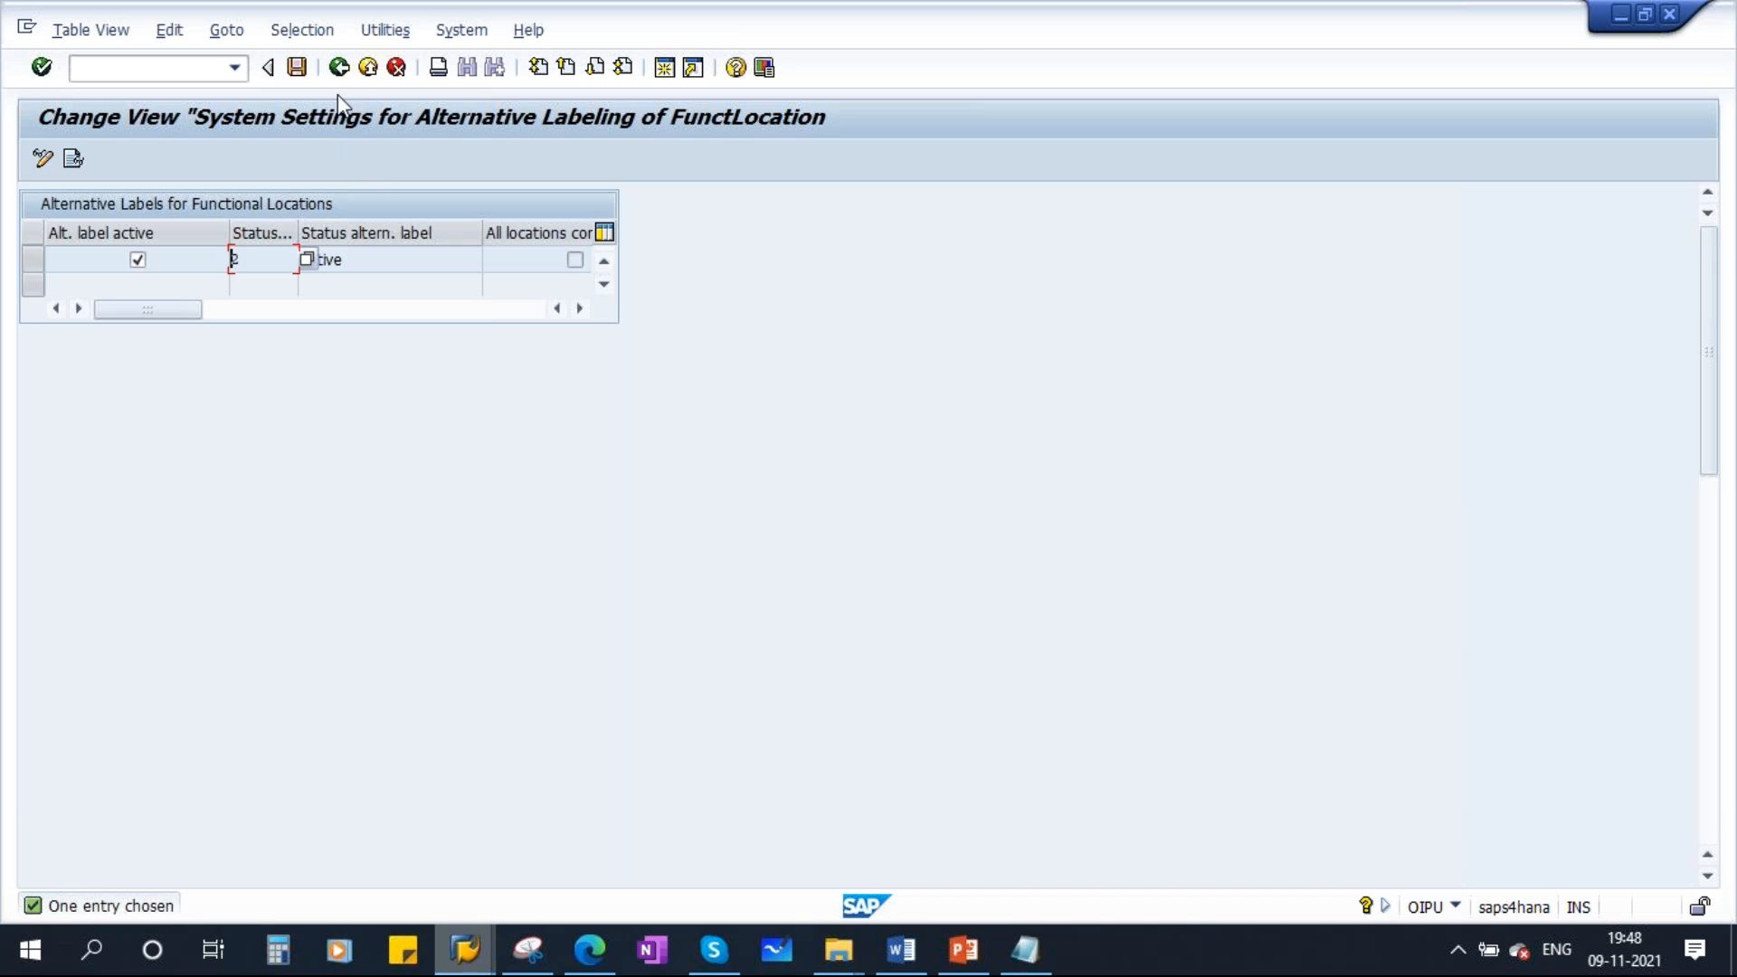
click(339, 68)
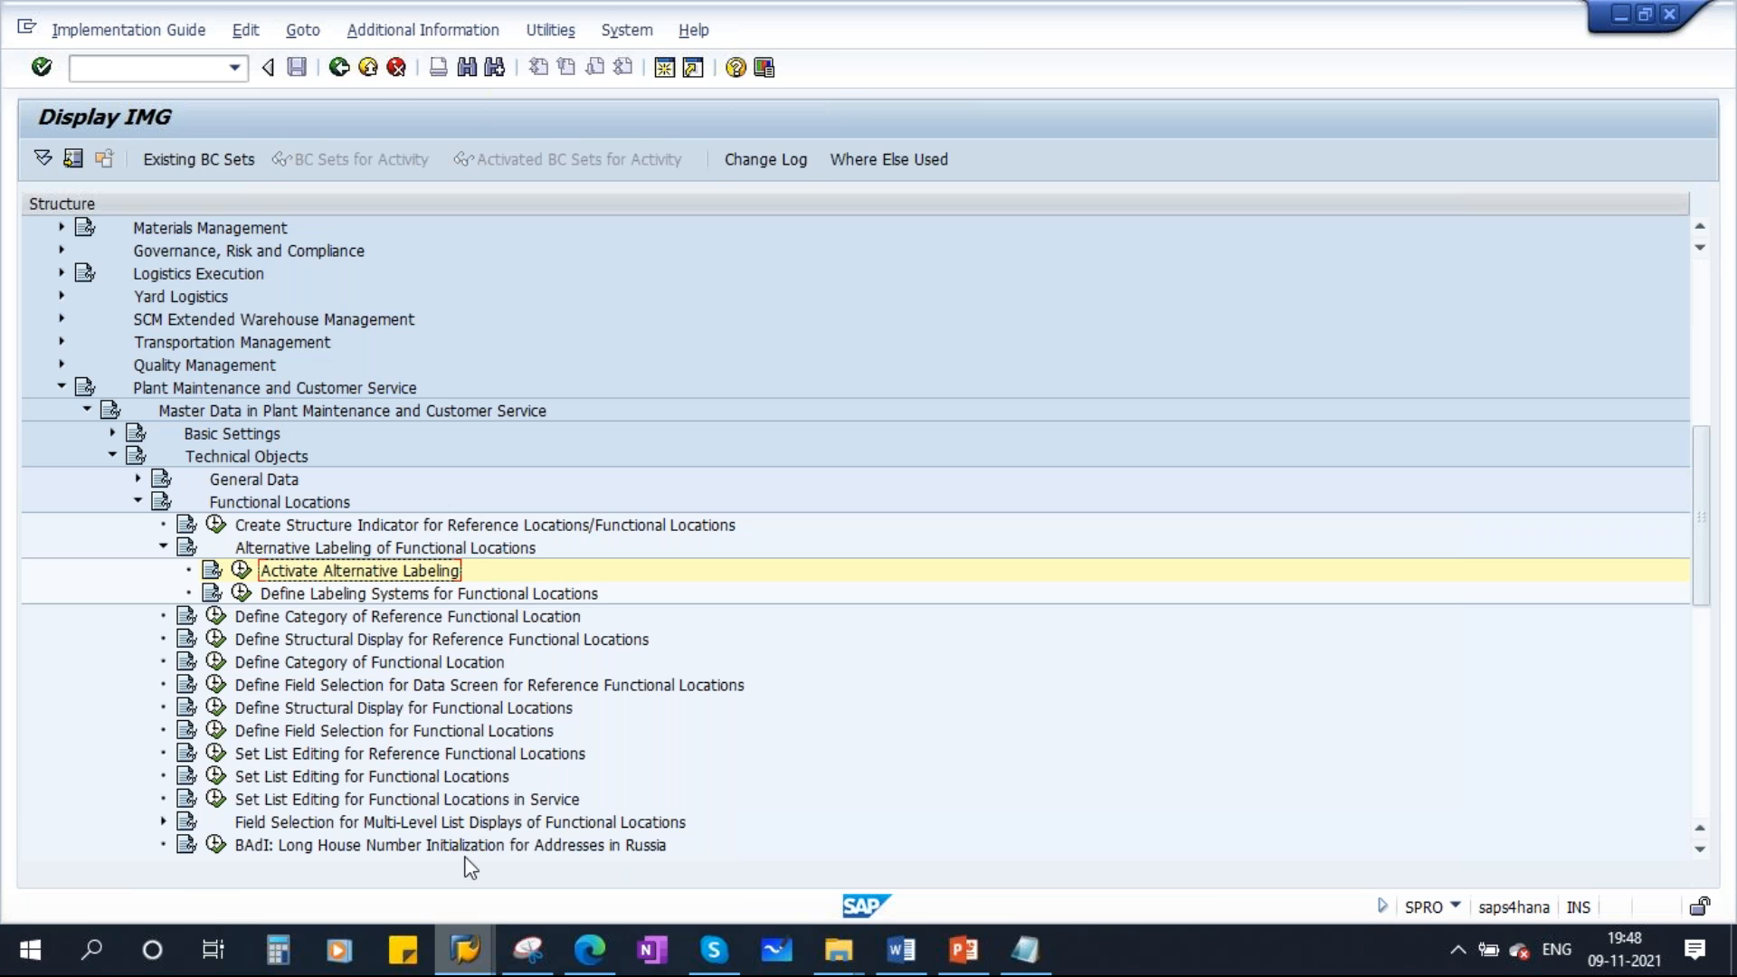
Pick HYND-UT1-PROD-PRES01 in the HYND structure list and open its master data in Change Functional Location
mouse_move(464, 955)
click(678, 814)
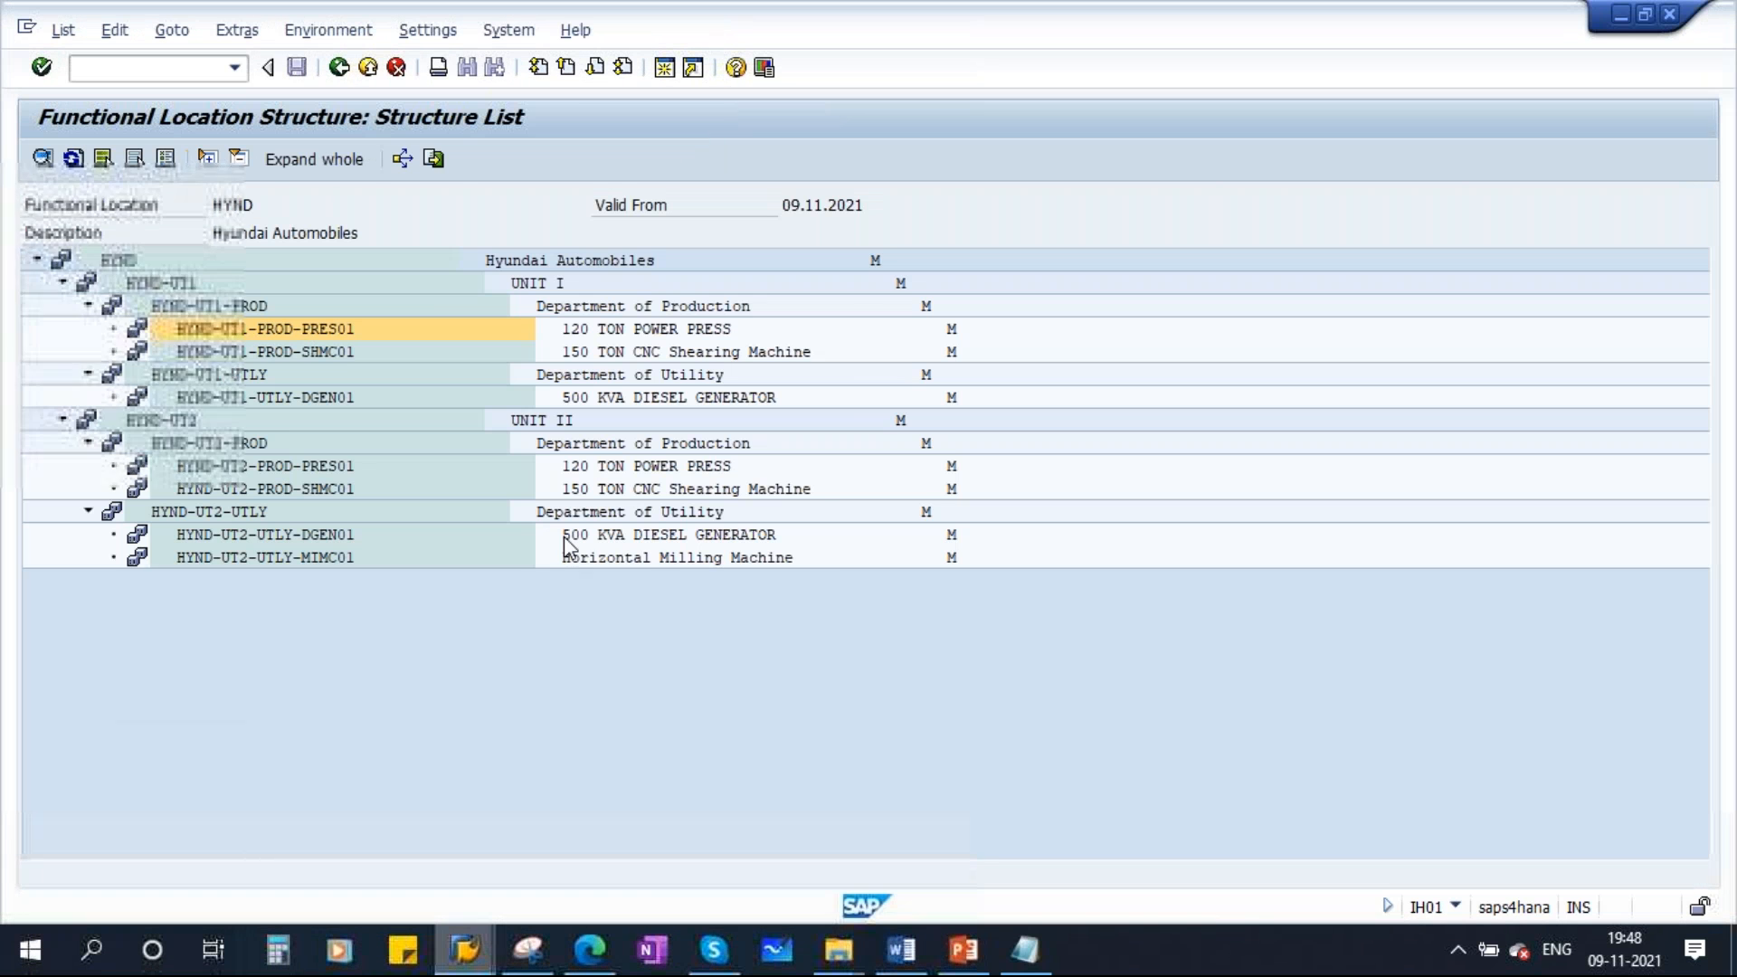
click(615, 329)
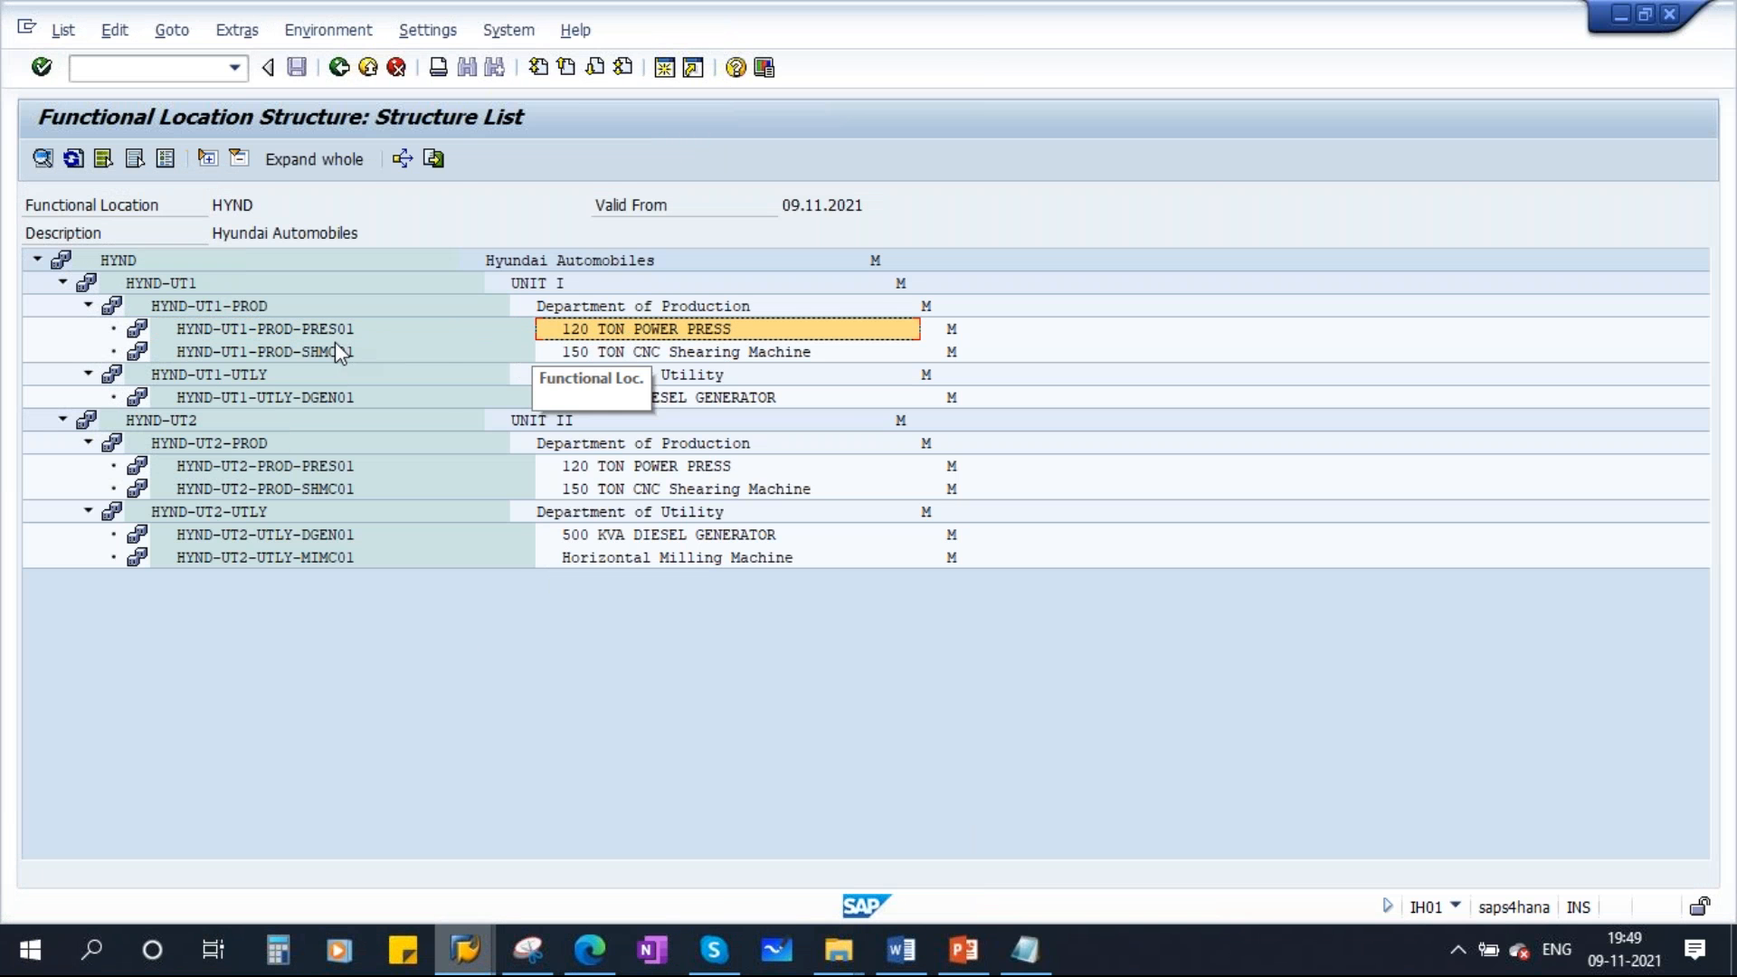
click(309, 329)
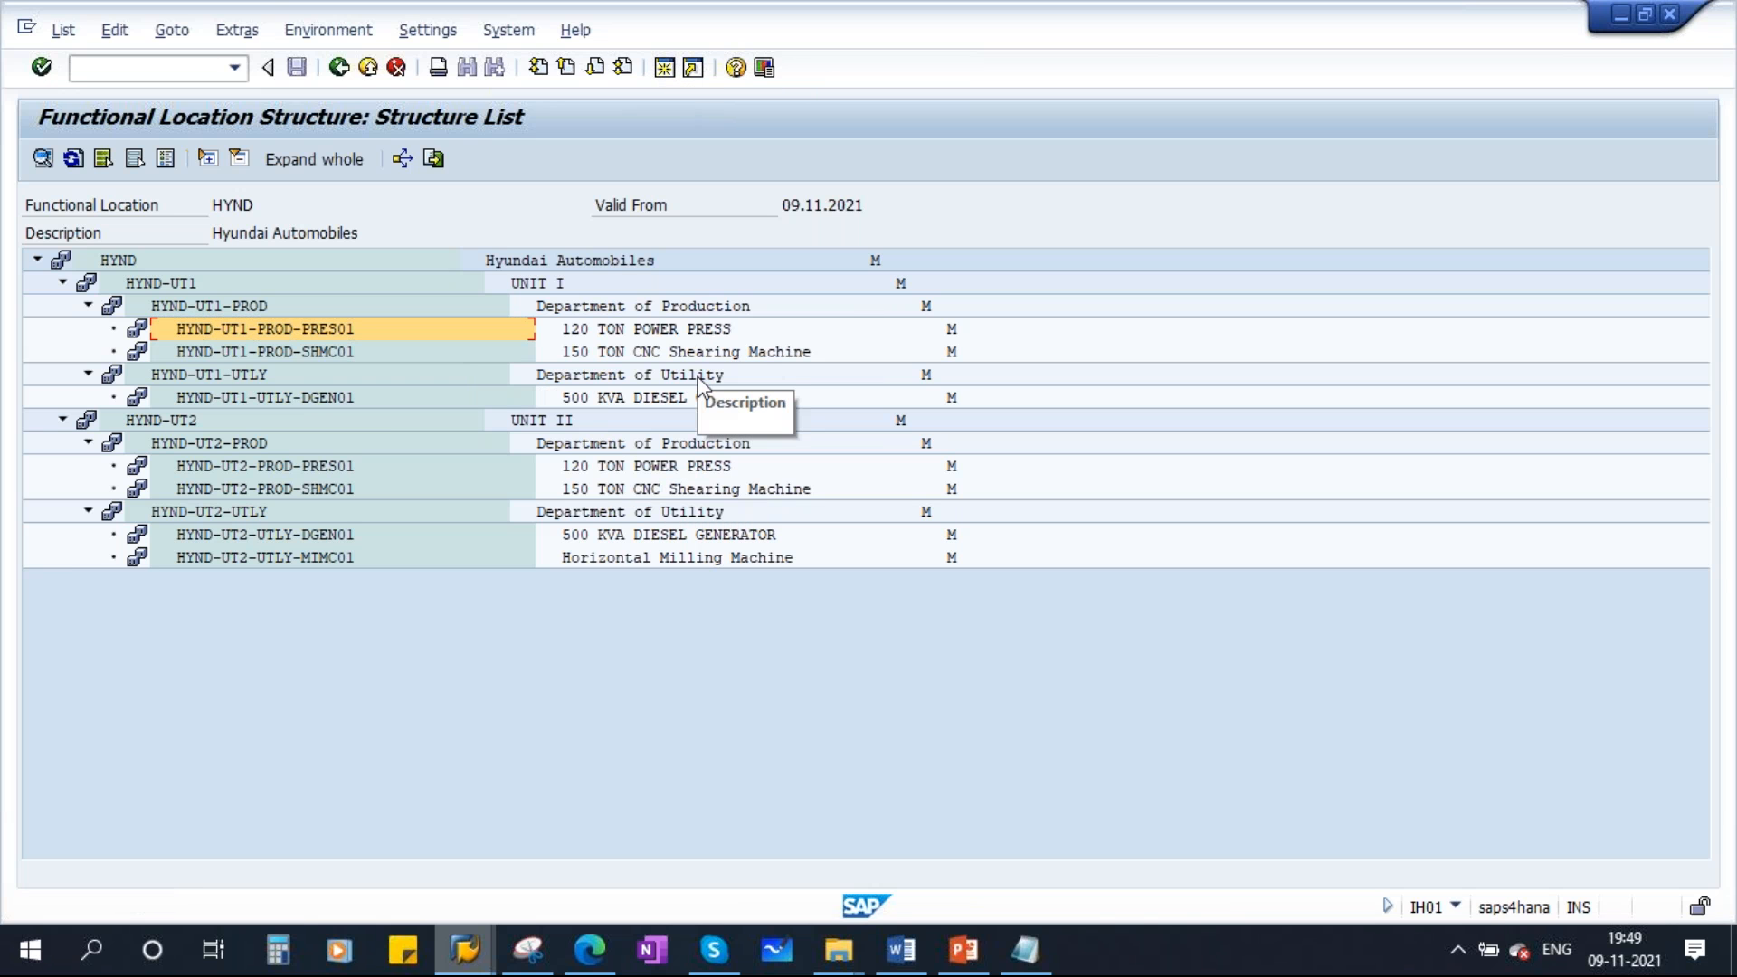
text(i)
key(Return)
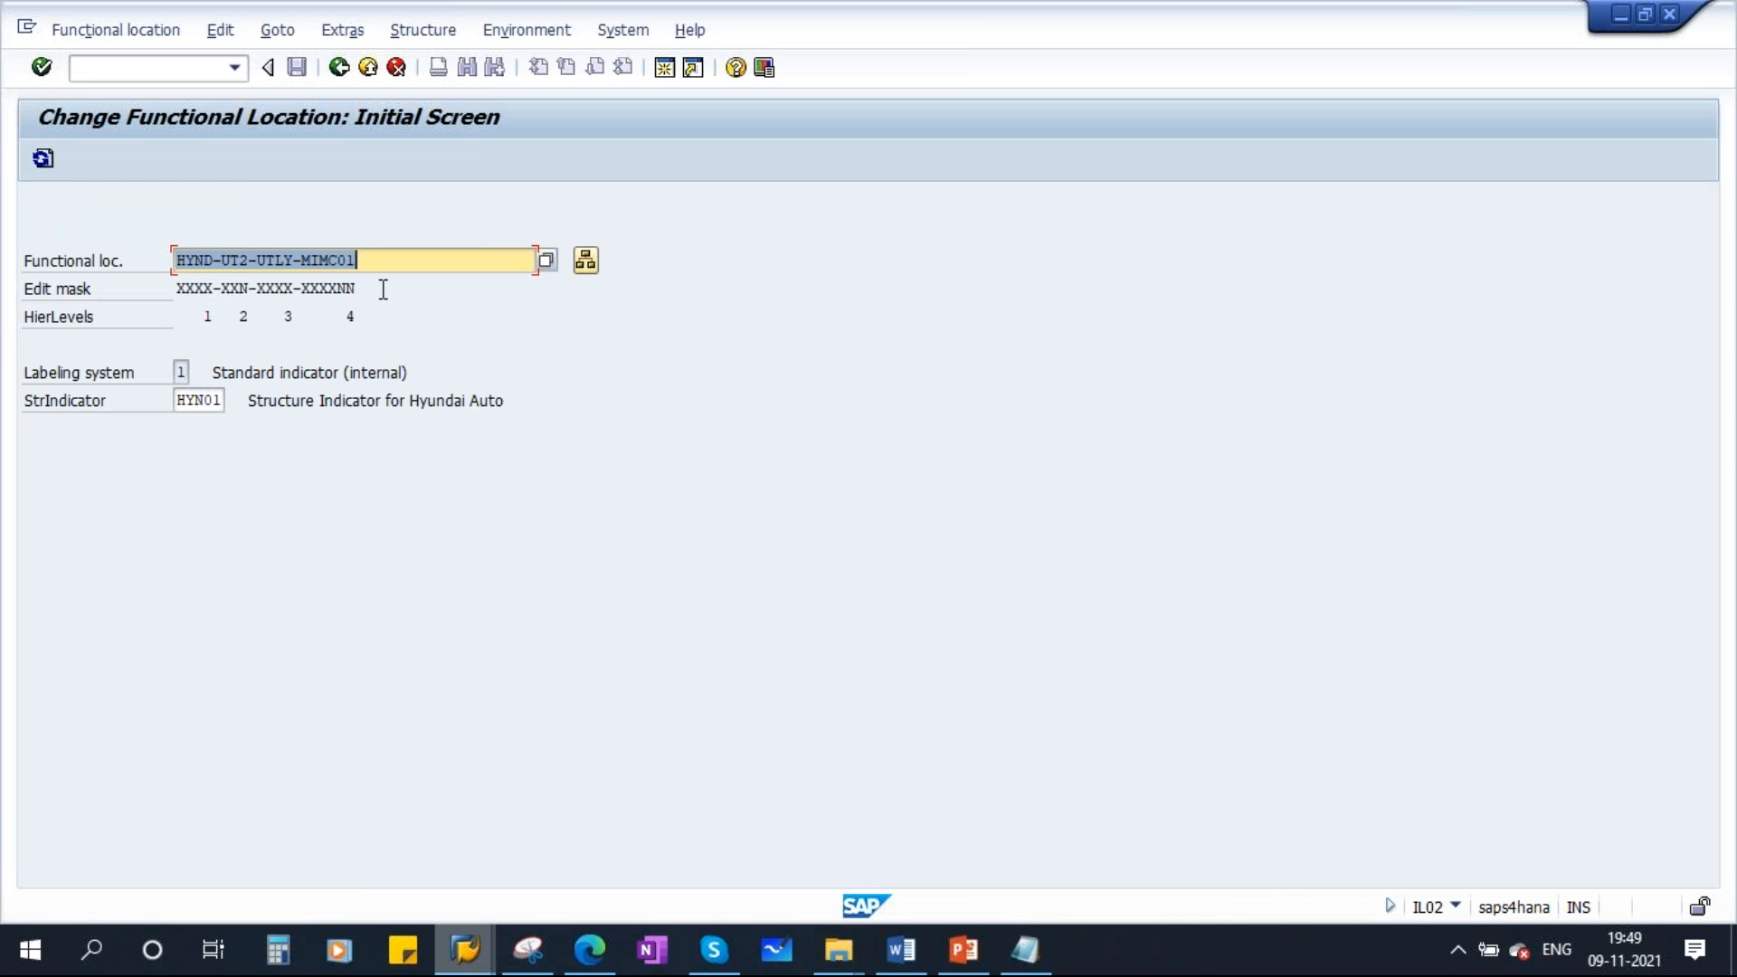
text(HYND-UT1-PROD-PRES01)
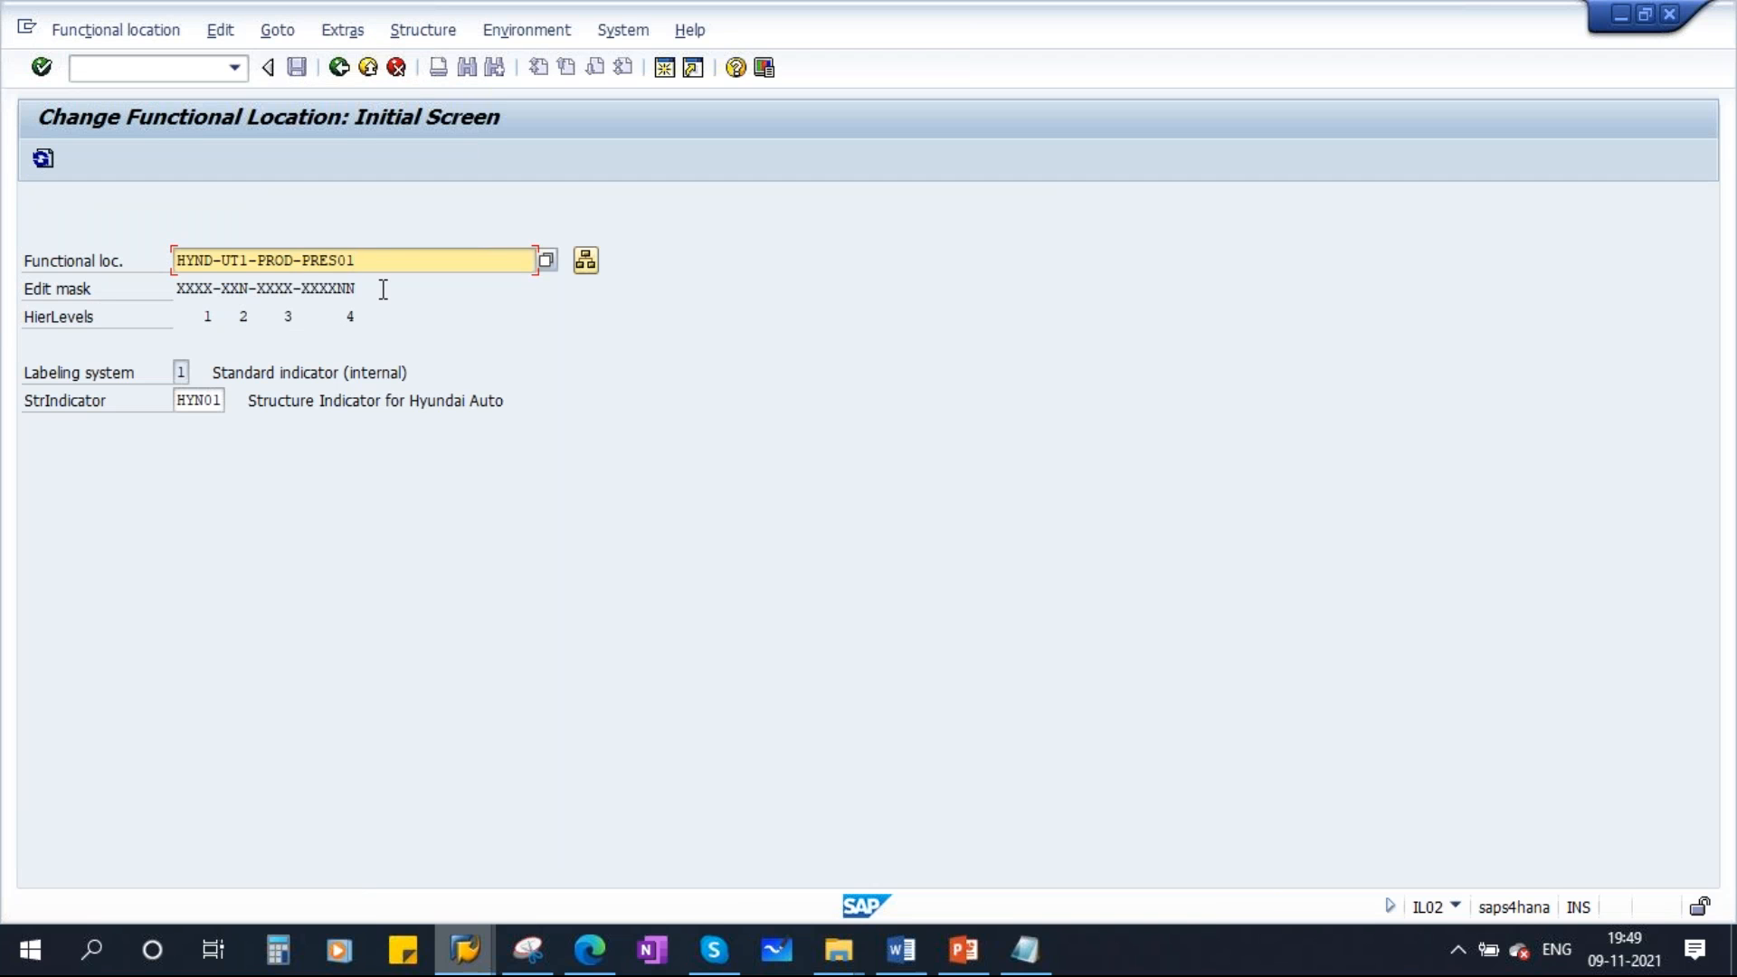
key(Return)
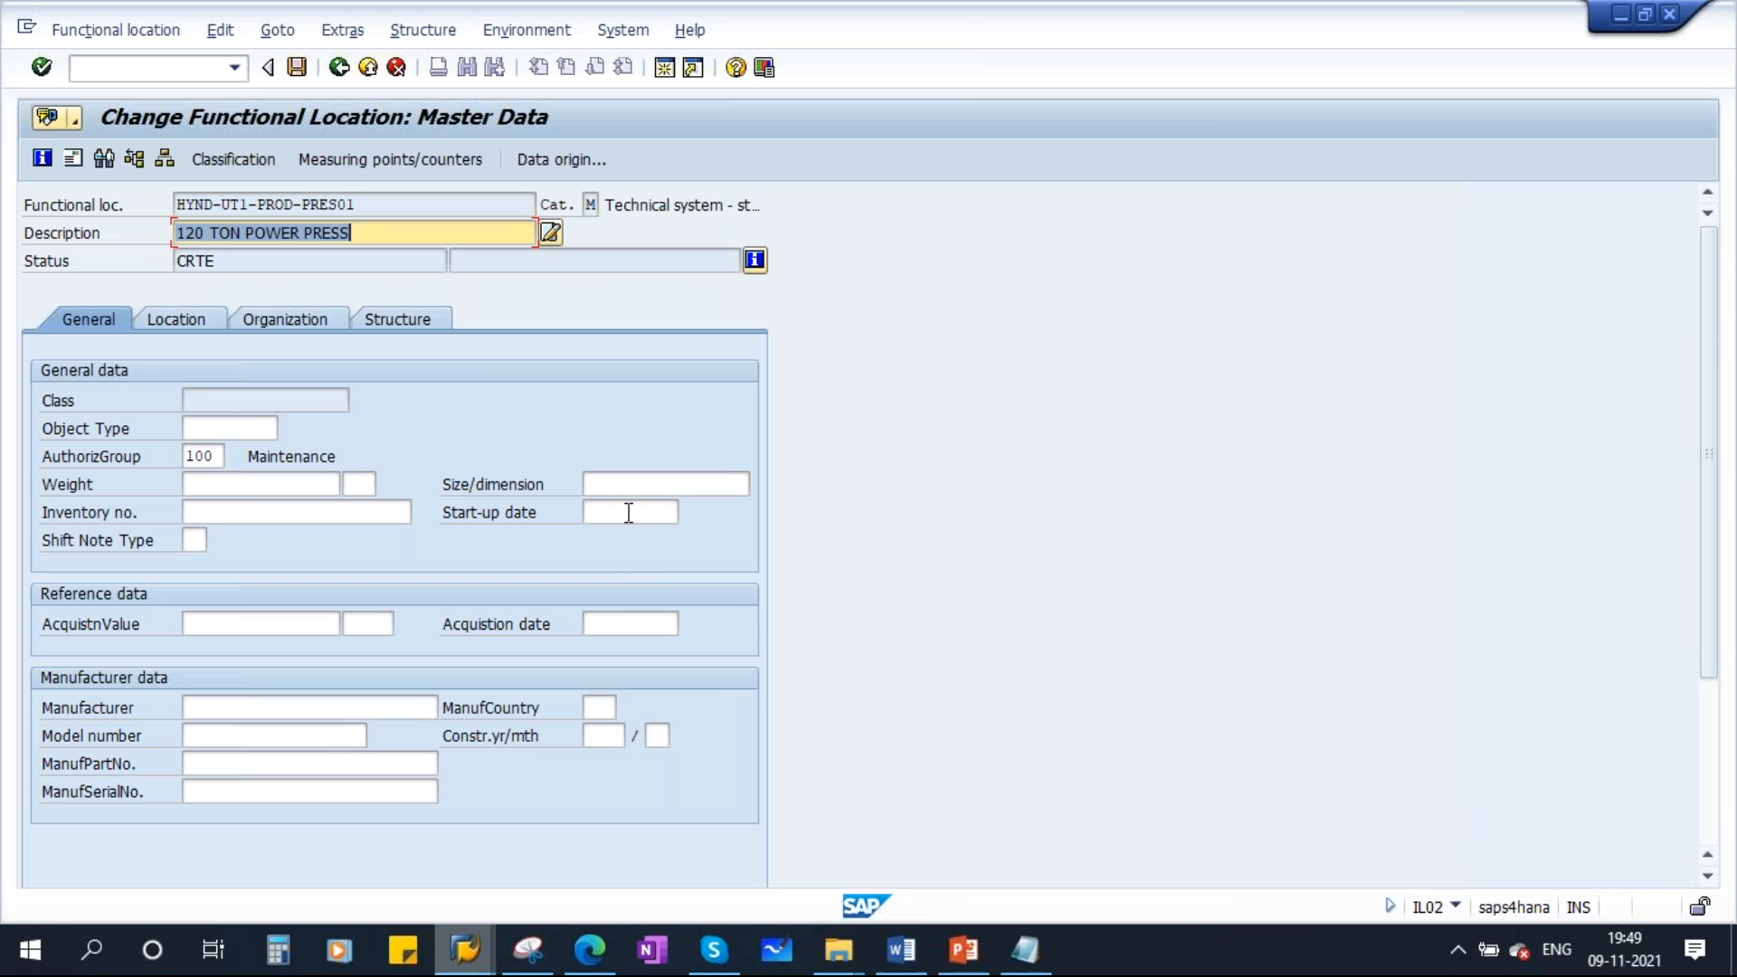
Set the start-up date of the 120 TON POWER PRESS functional location to 09.11.2021
click(617, 513)
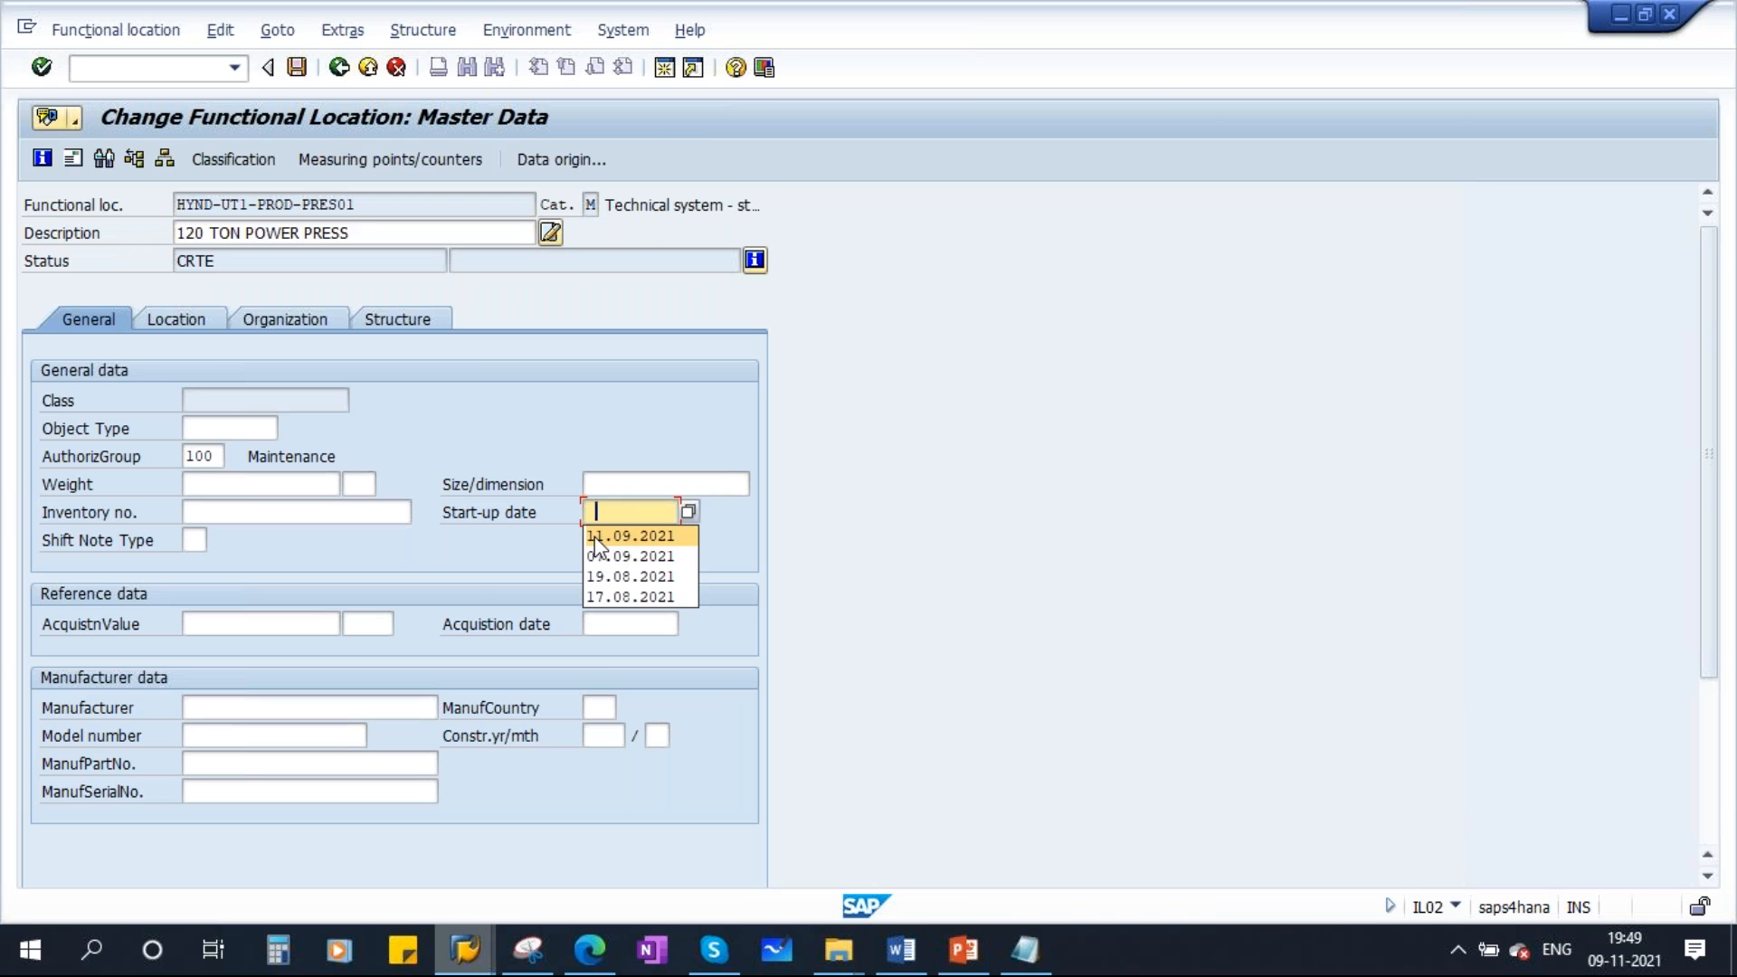
click(595, 539)
drag(595, 522, 775, 504)
key(BackSpace)
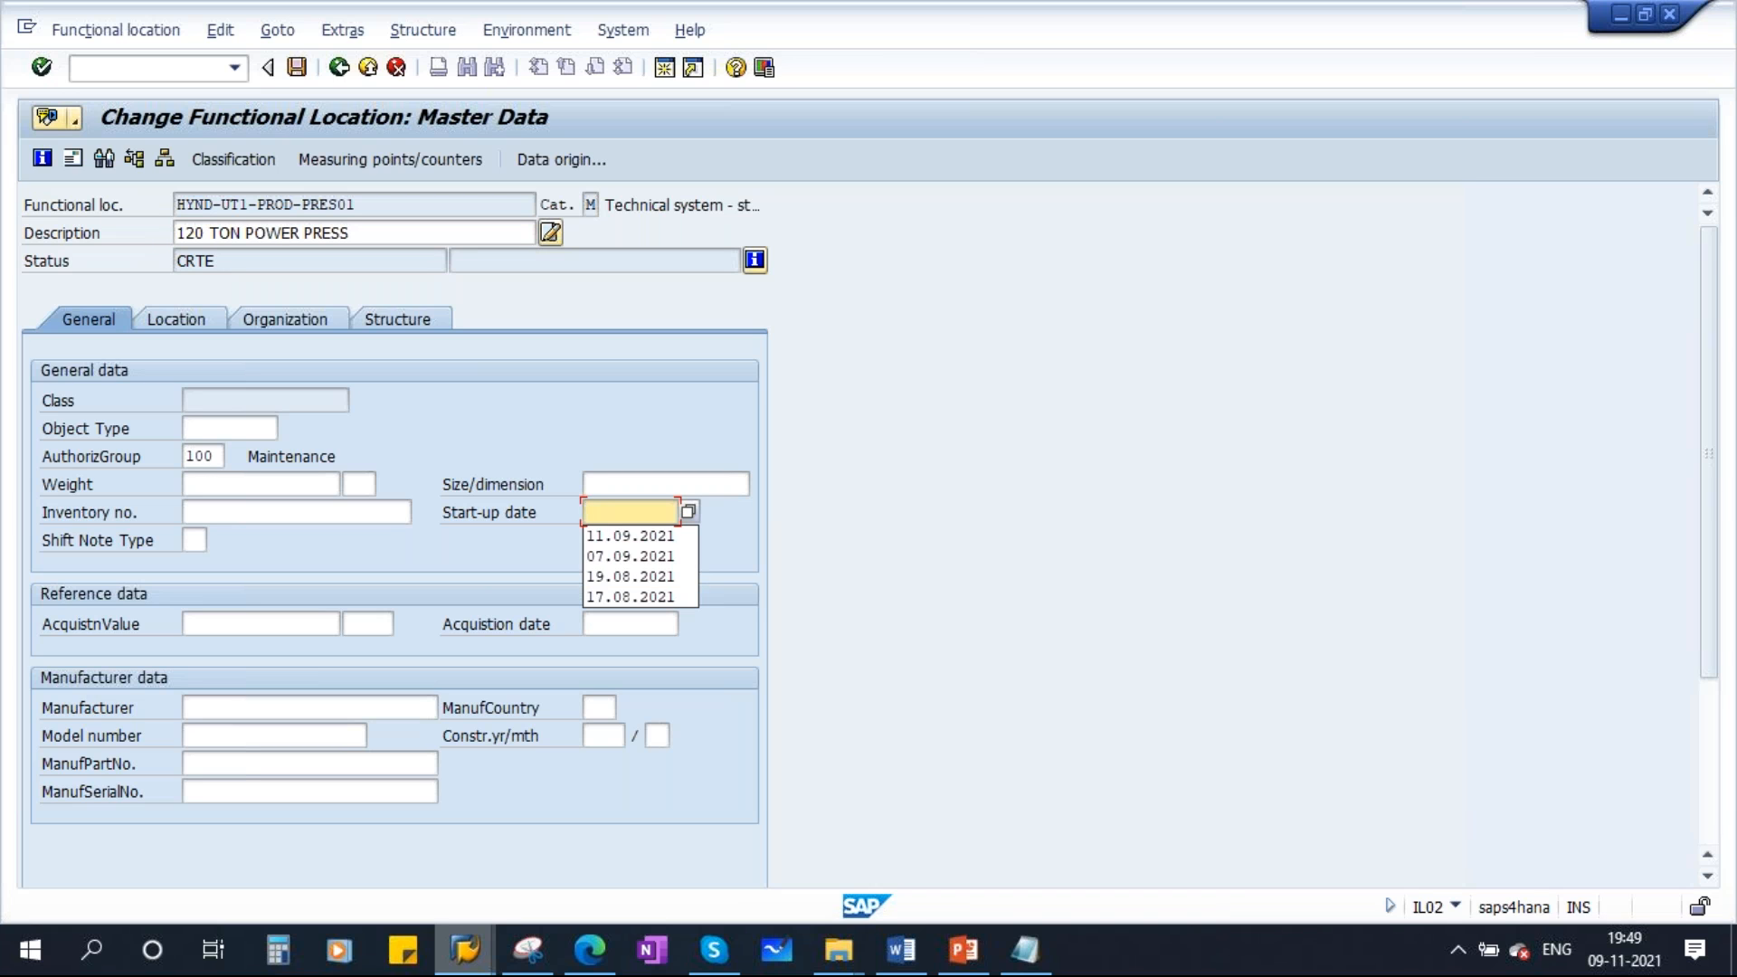
text(01.11.)
key(BackSpace)
key(BackSpace)
key(BackSpace)
key(BackSpace)
key(BackSpace)
text(9.11.2021)
key(Return)
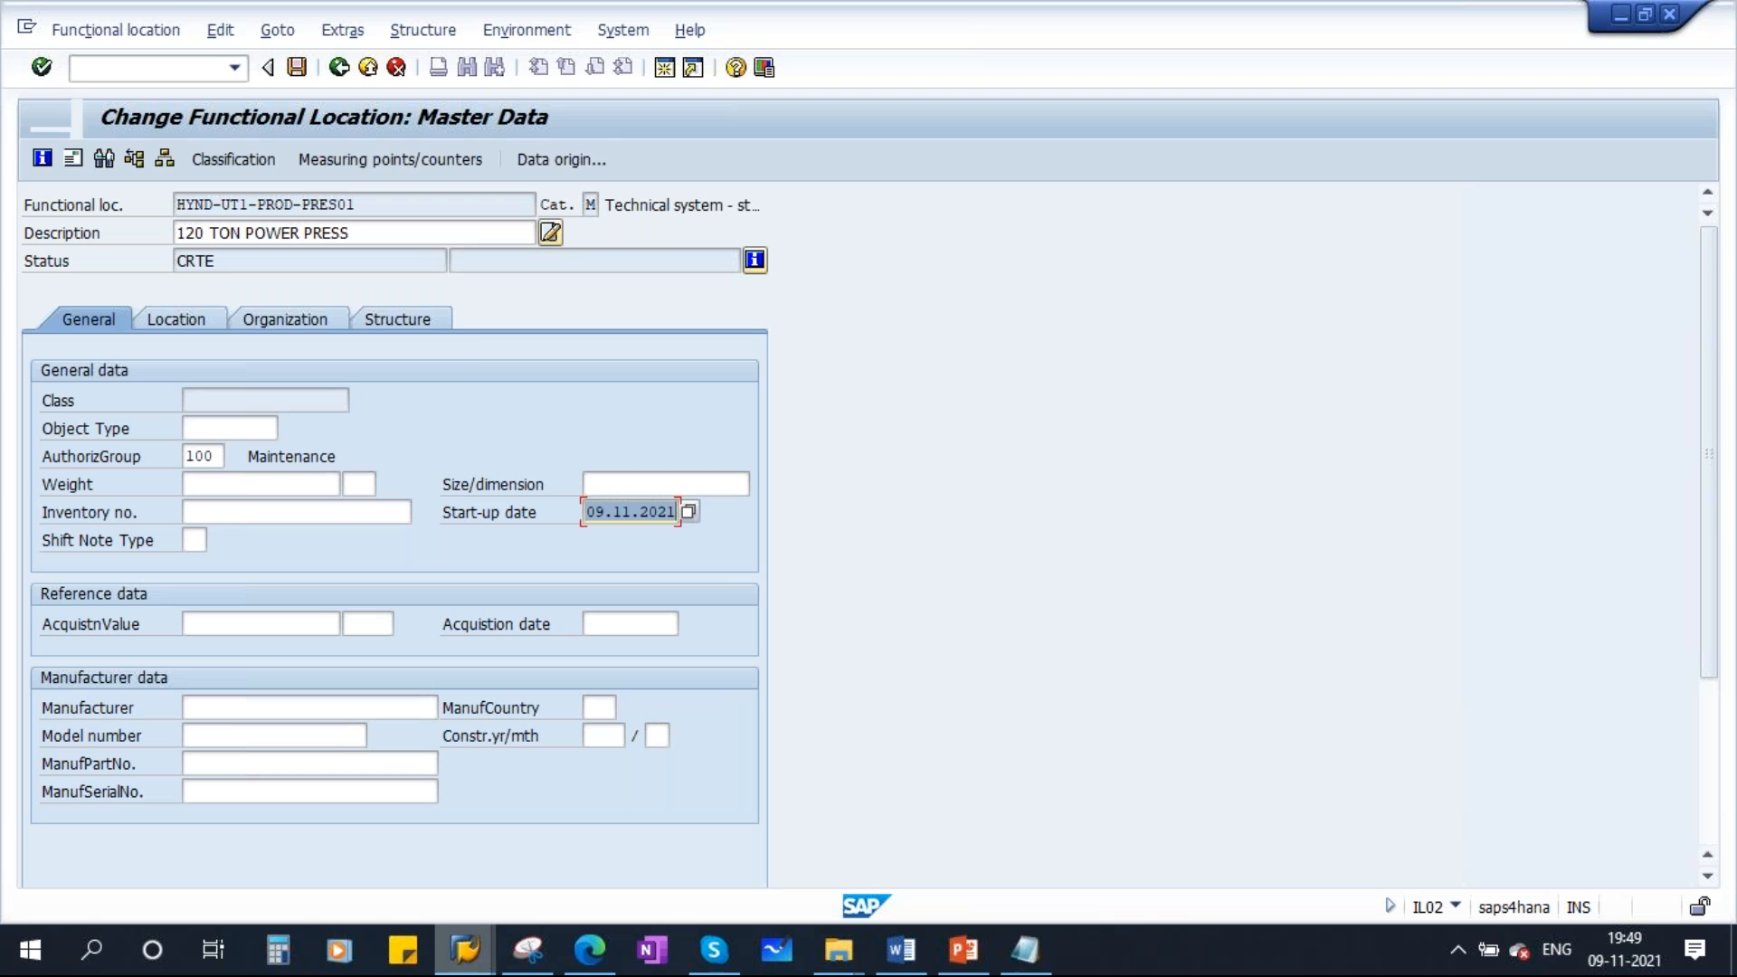
Open the alternative labels overview for HYND-UT1-PROD-PRES01 and move its window clear of the master data fields
click(275, 33)
click(275, 33)
click(331, 35)
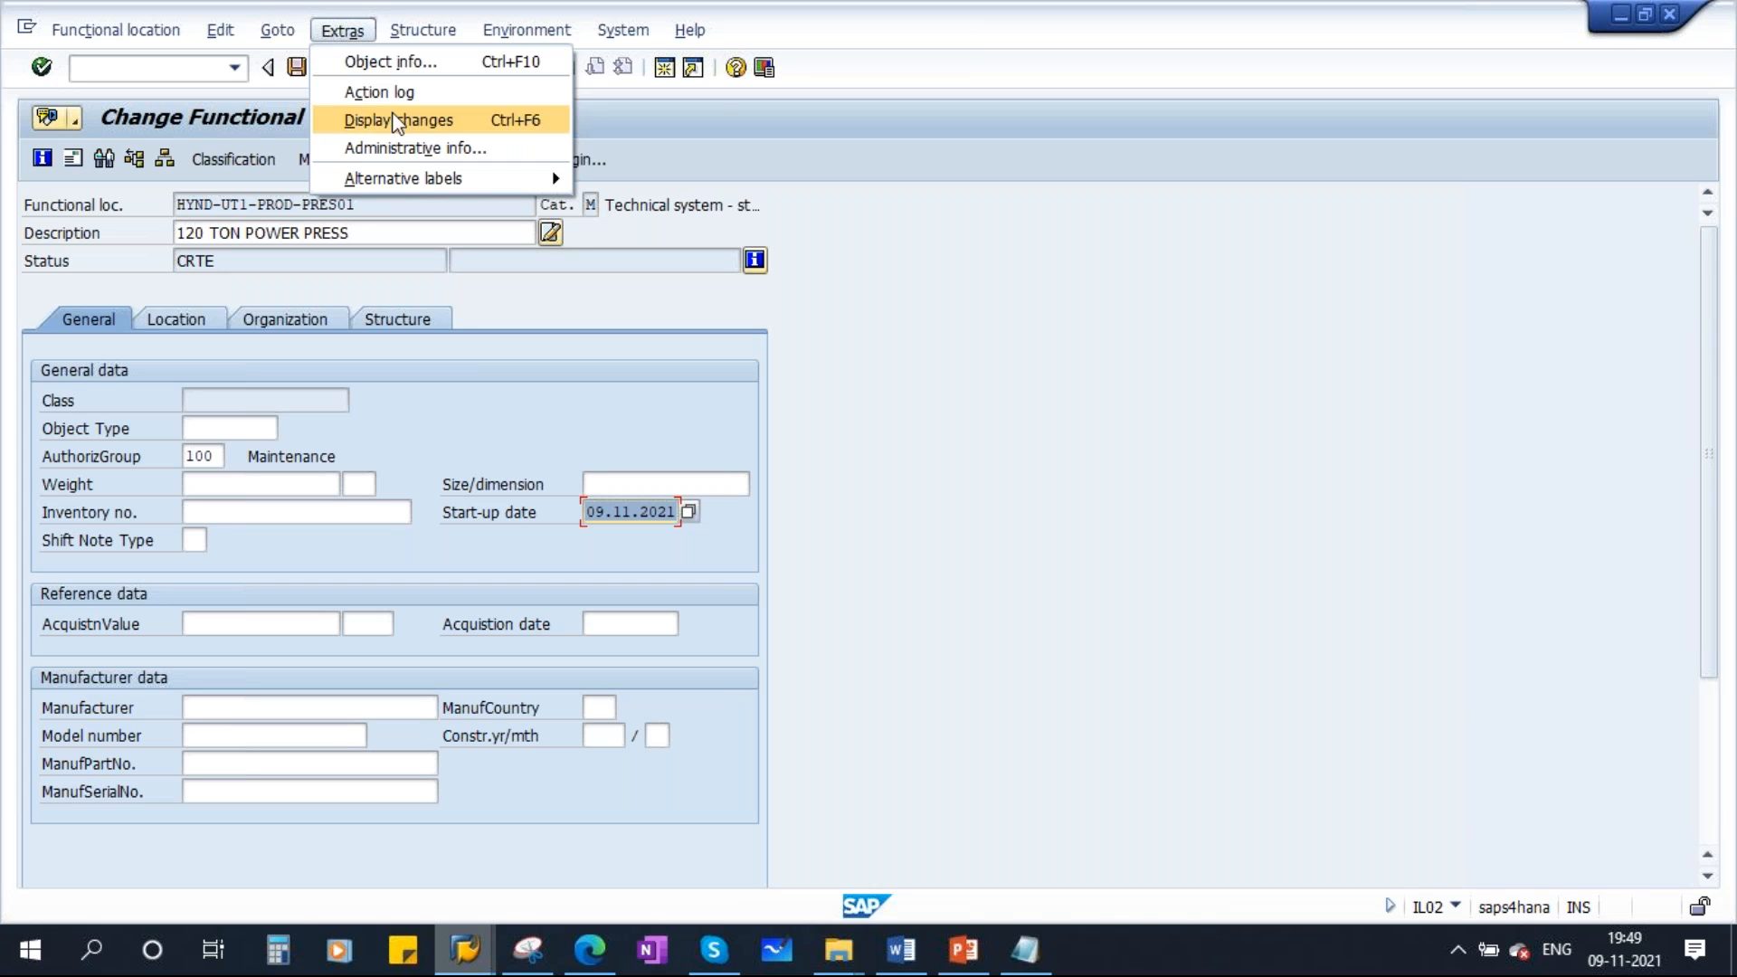
mouse_move(453, 186)
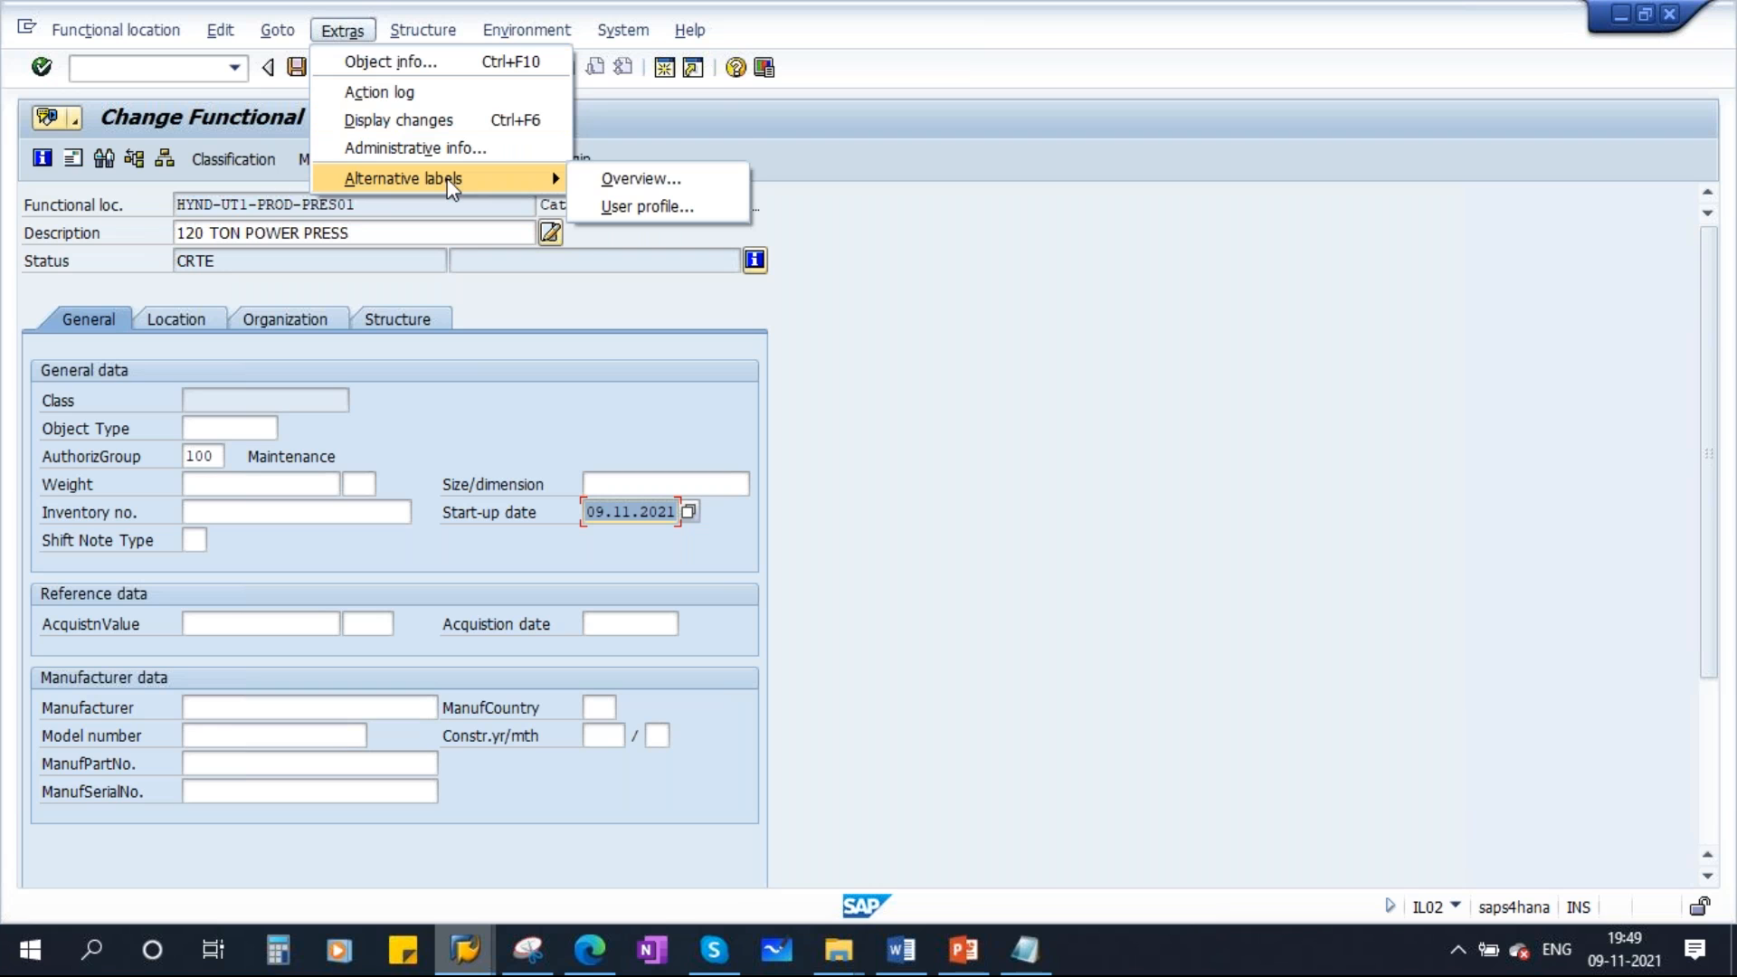
mouse_move(234, 40)
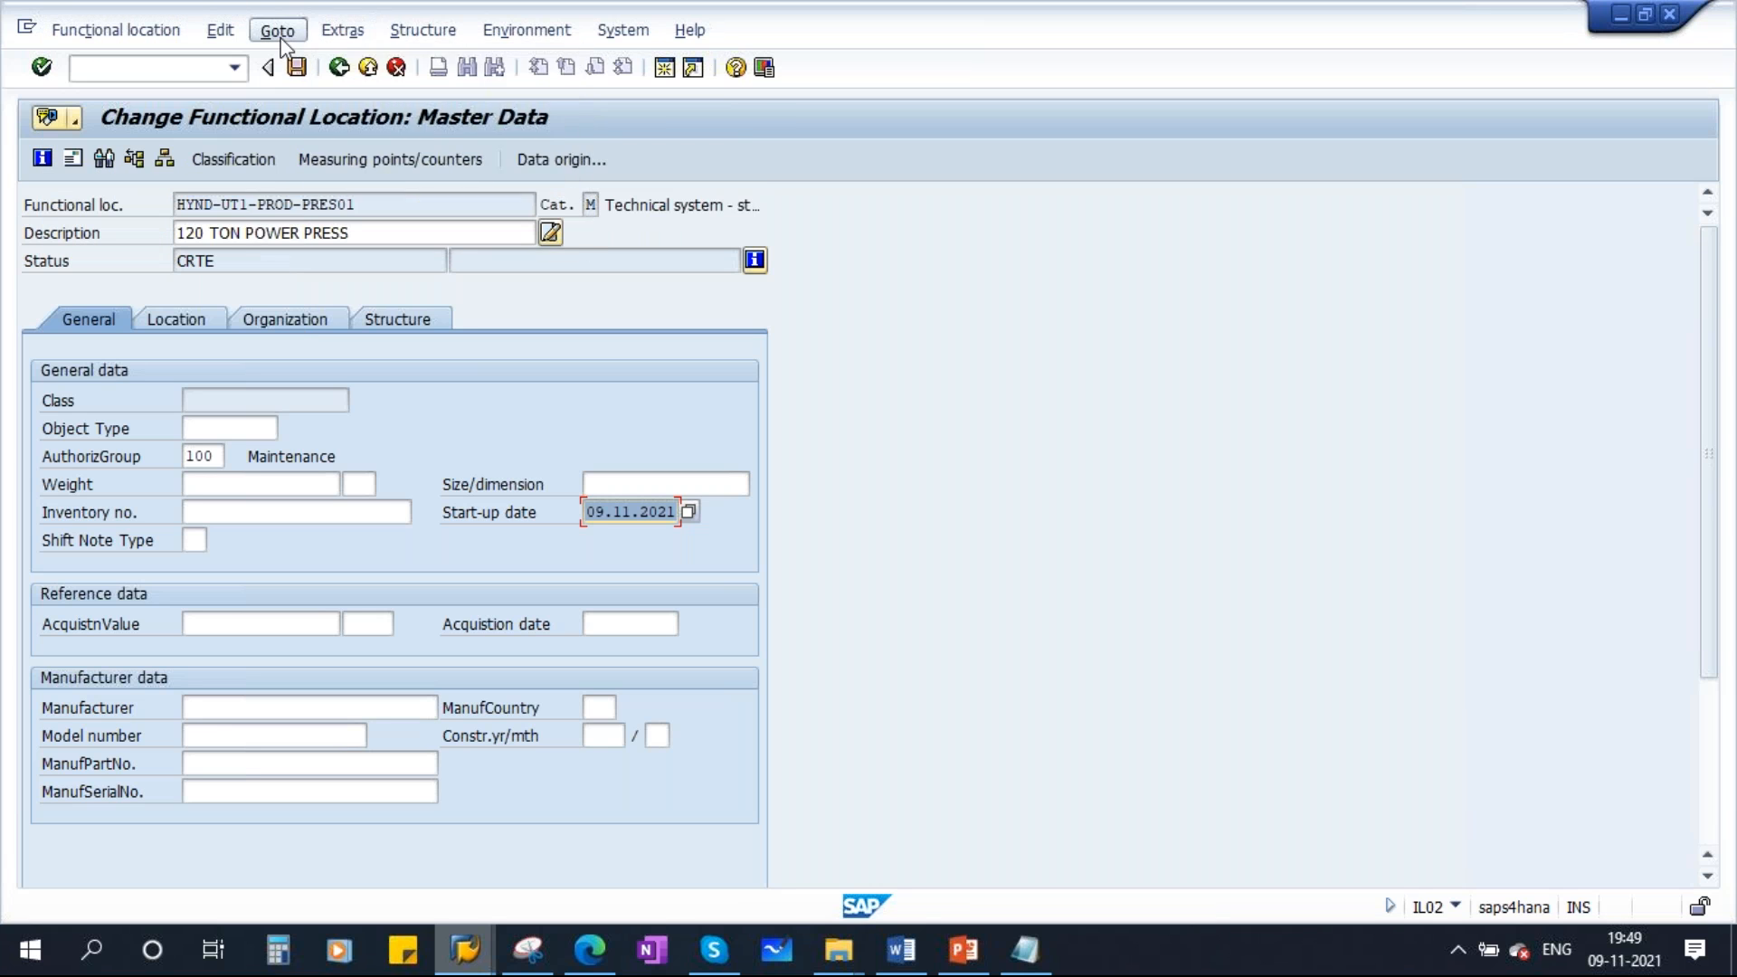
mouse_move(342, 35)
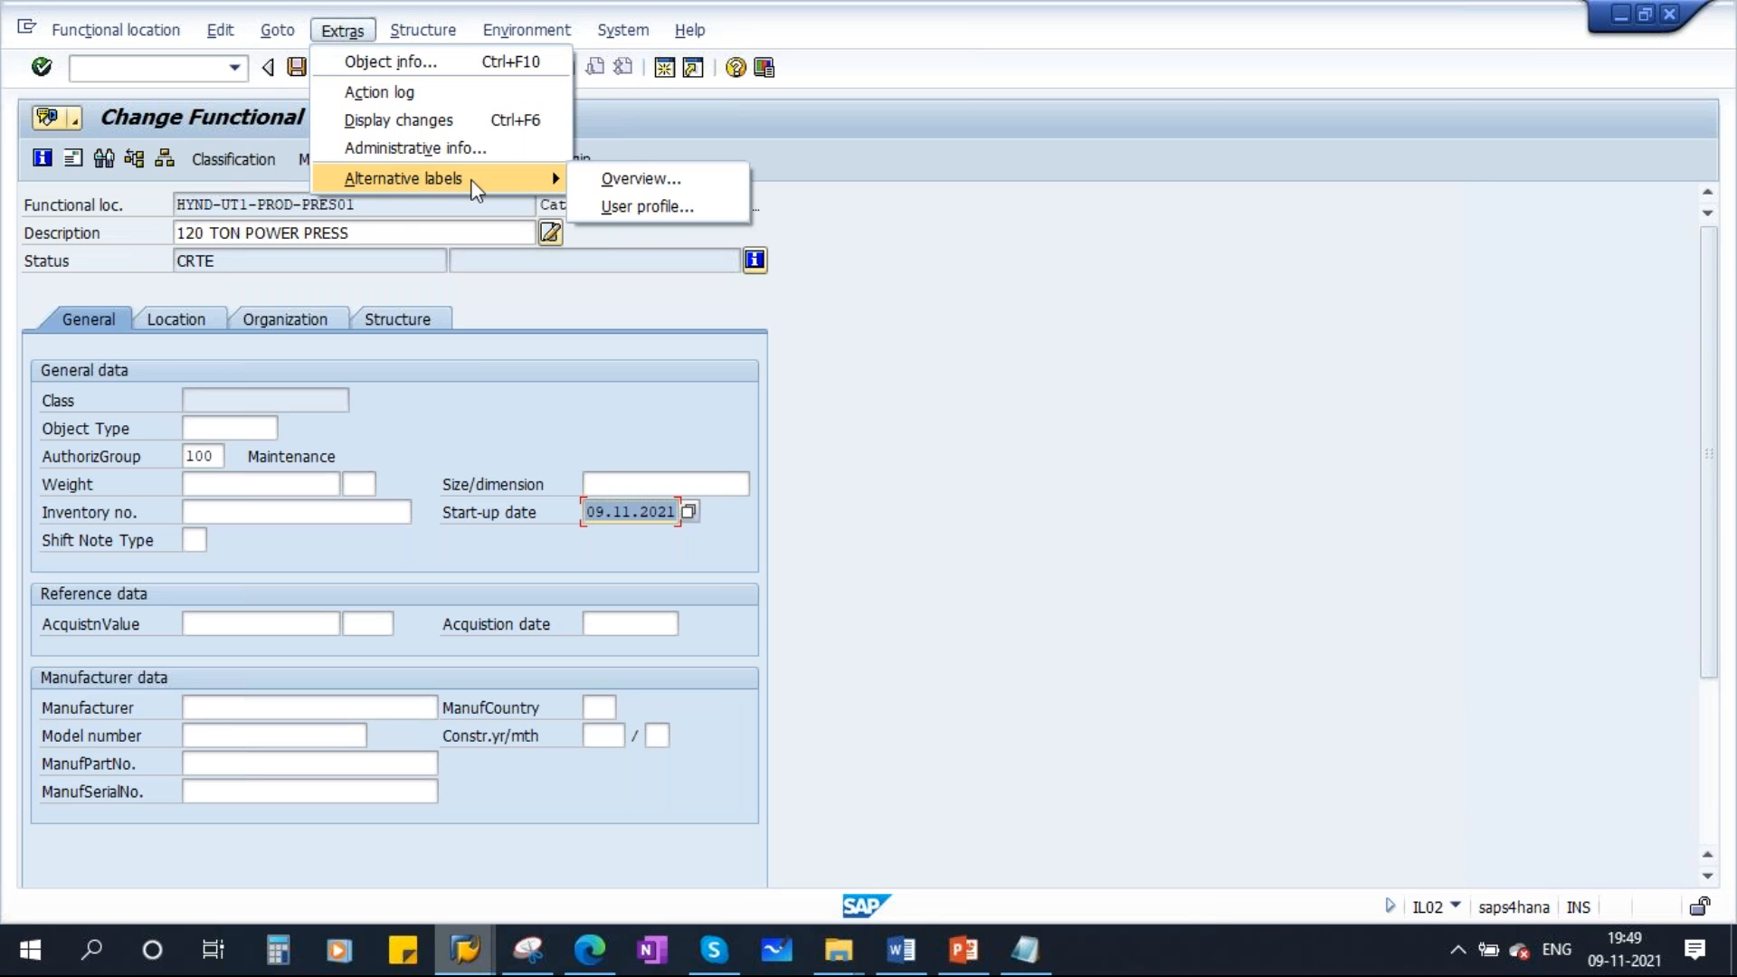
click(709, 183)
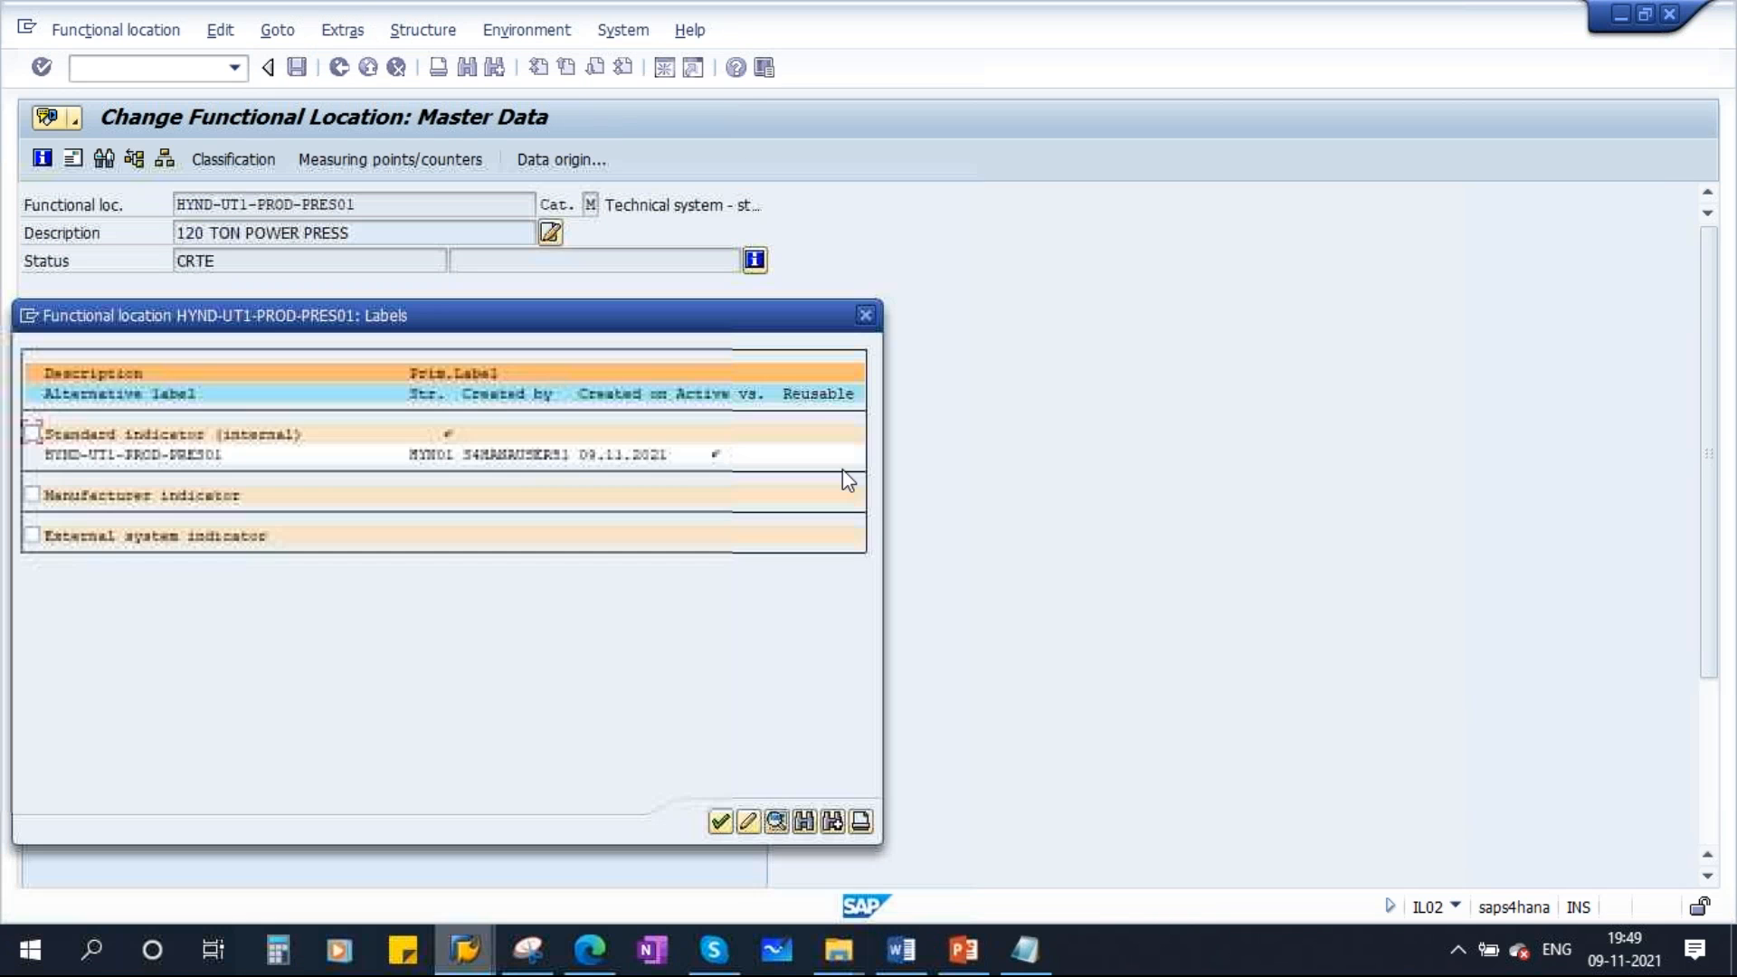
drag(516, 328, 829, 266)
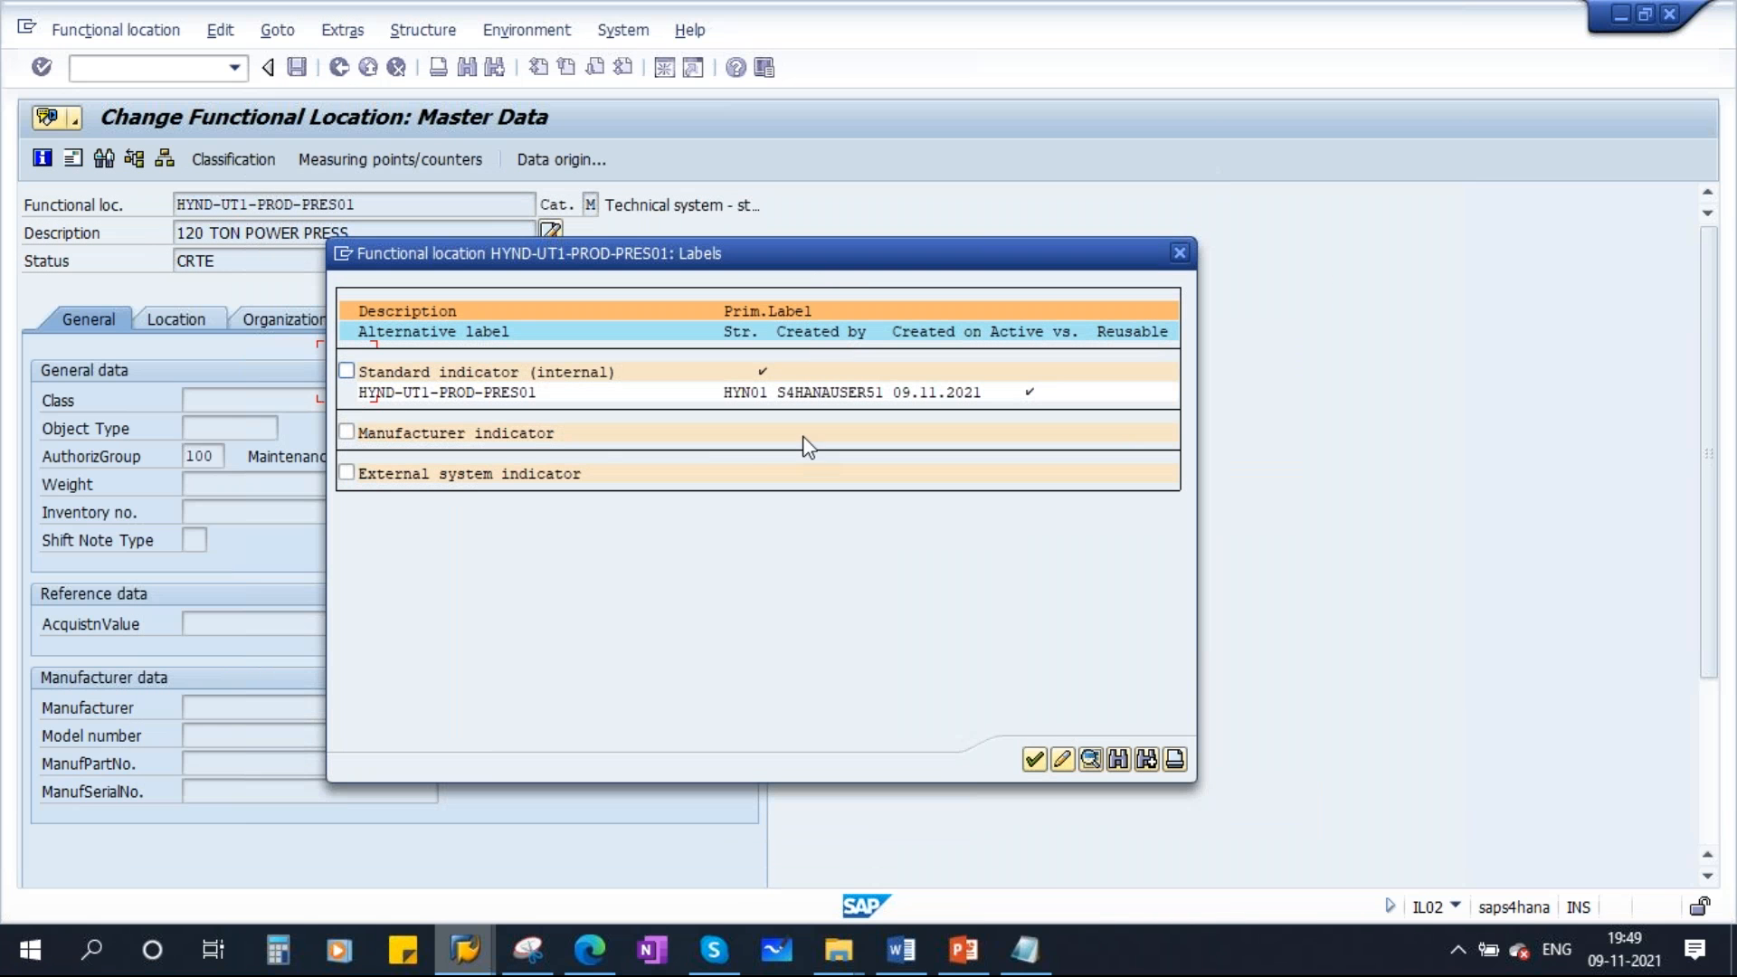
Change the Standard indicator (internal) label of HYND-UT1-PROD-PRES01 to HYND-UT1-PROD-MIMC01 and accept the labels overview
click(347, 371)
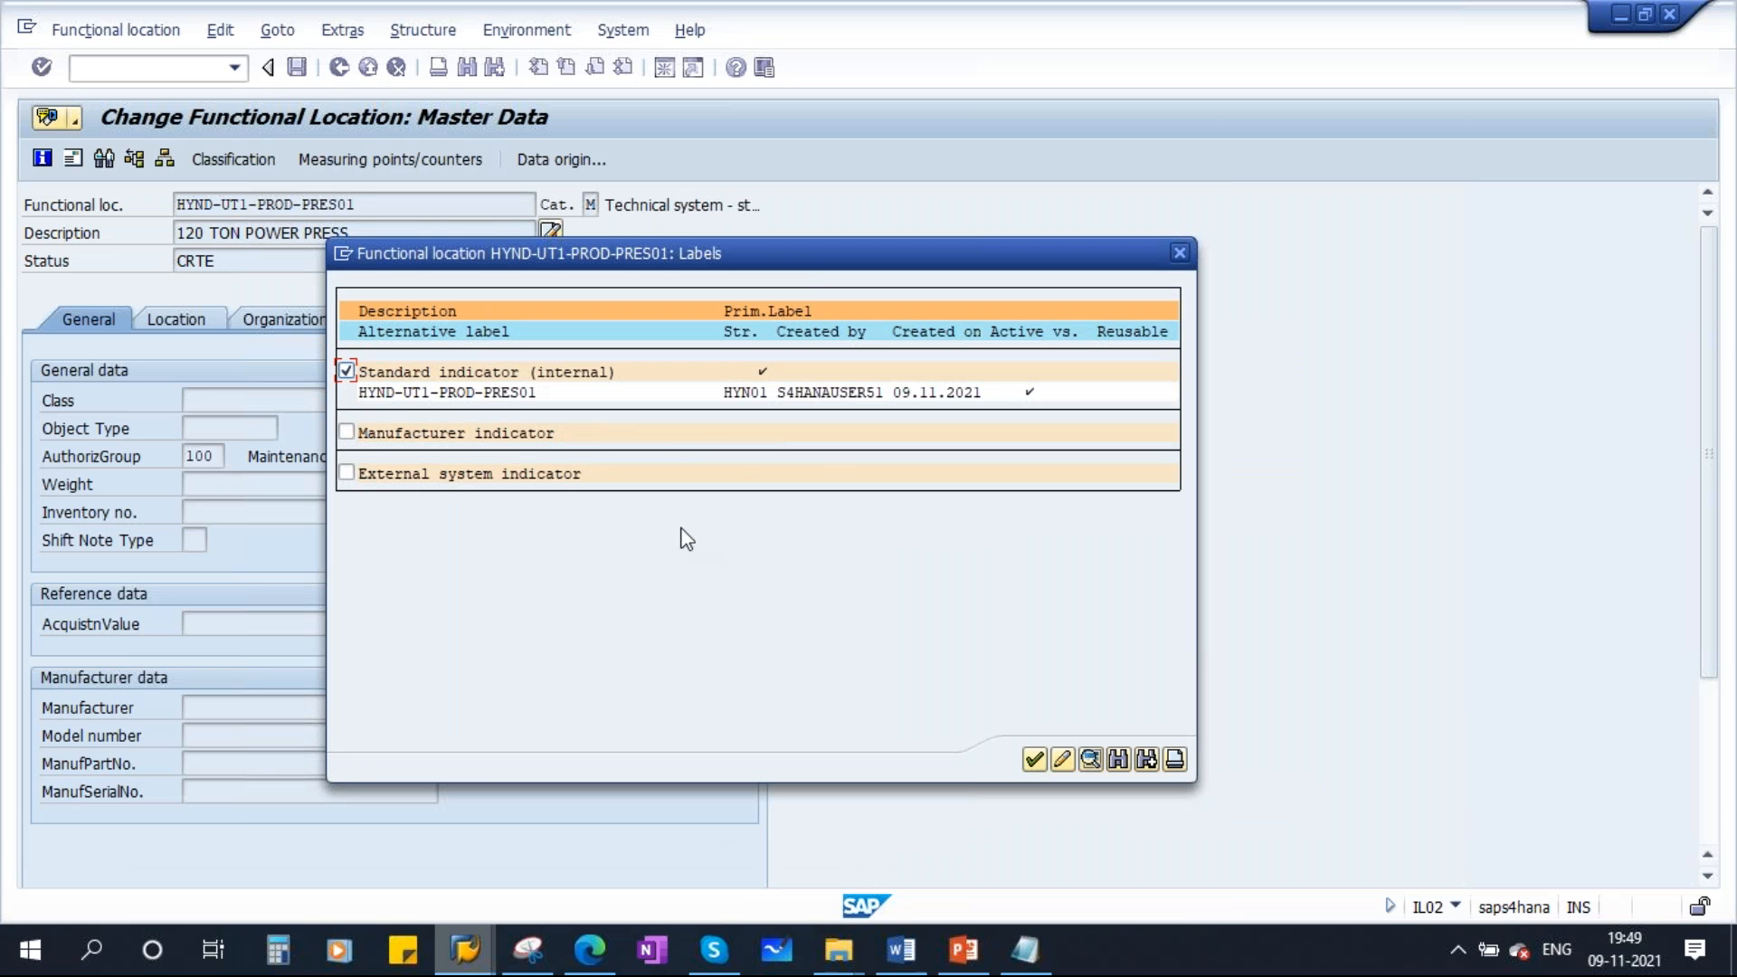
click(1062, 758)
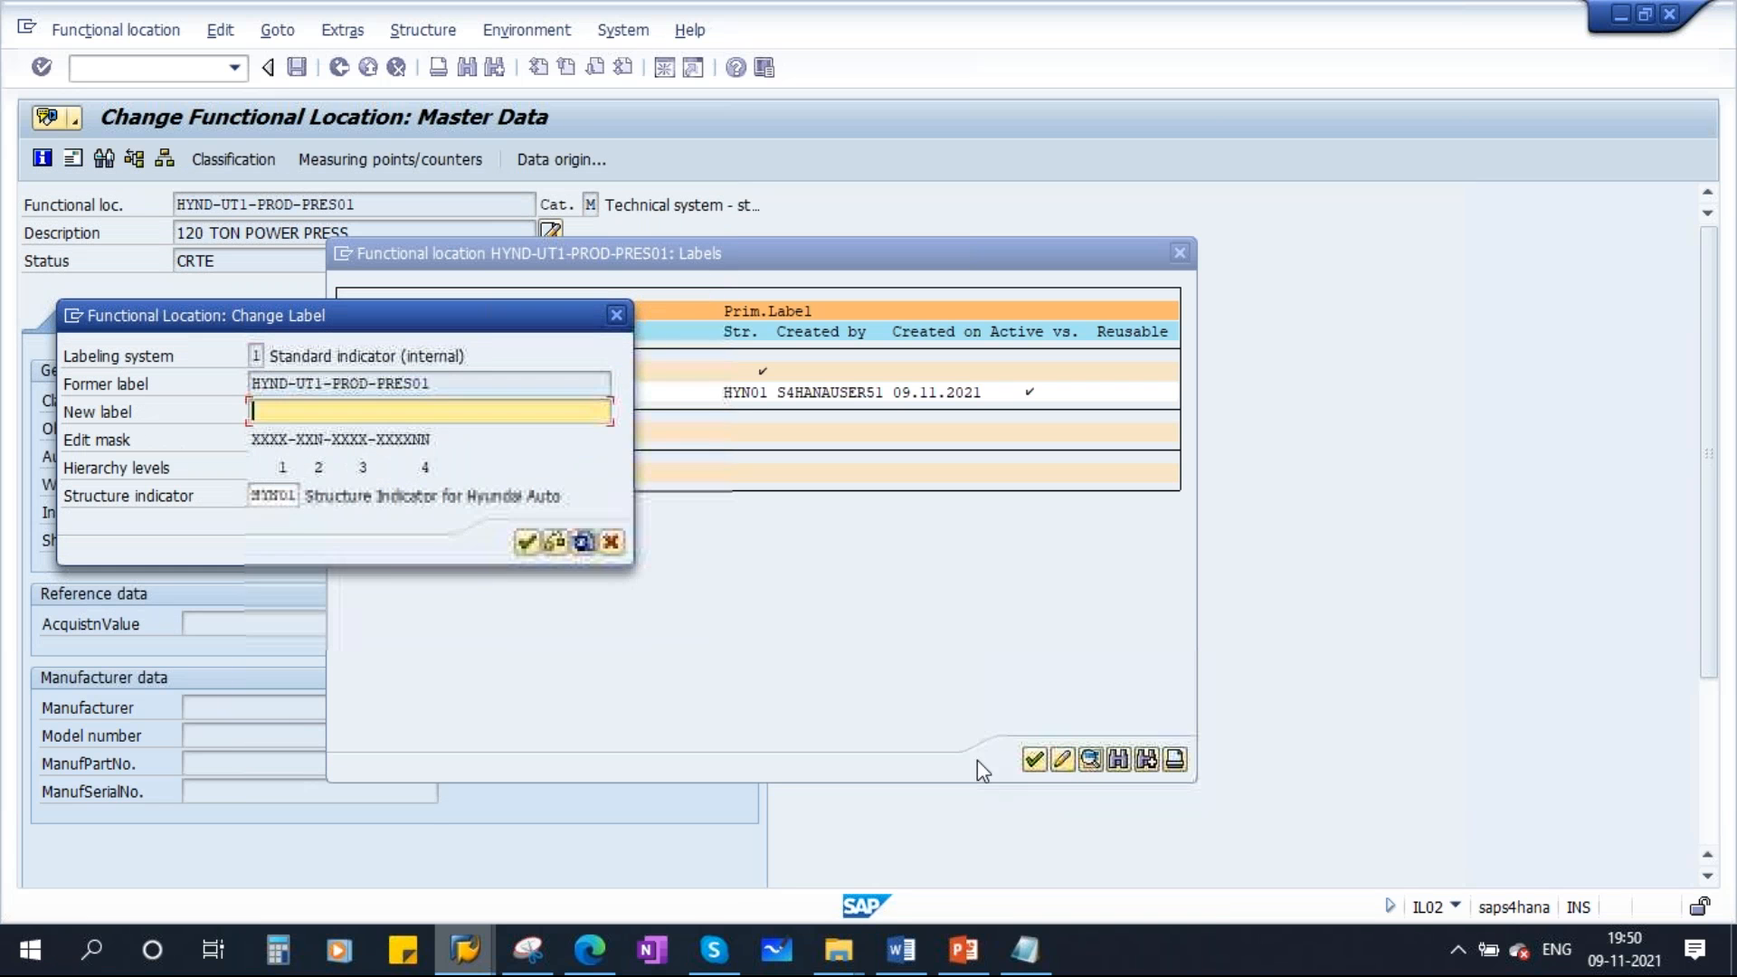
drag(450, 386, 242, 369)
key(ctrl+c)
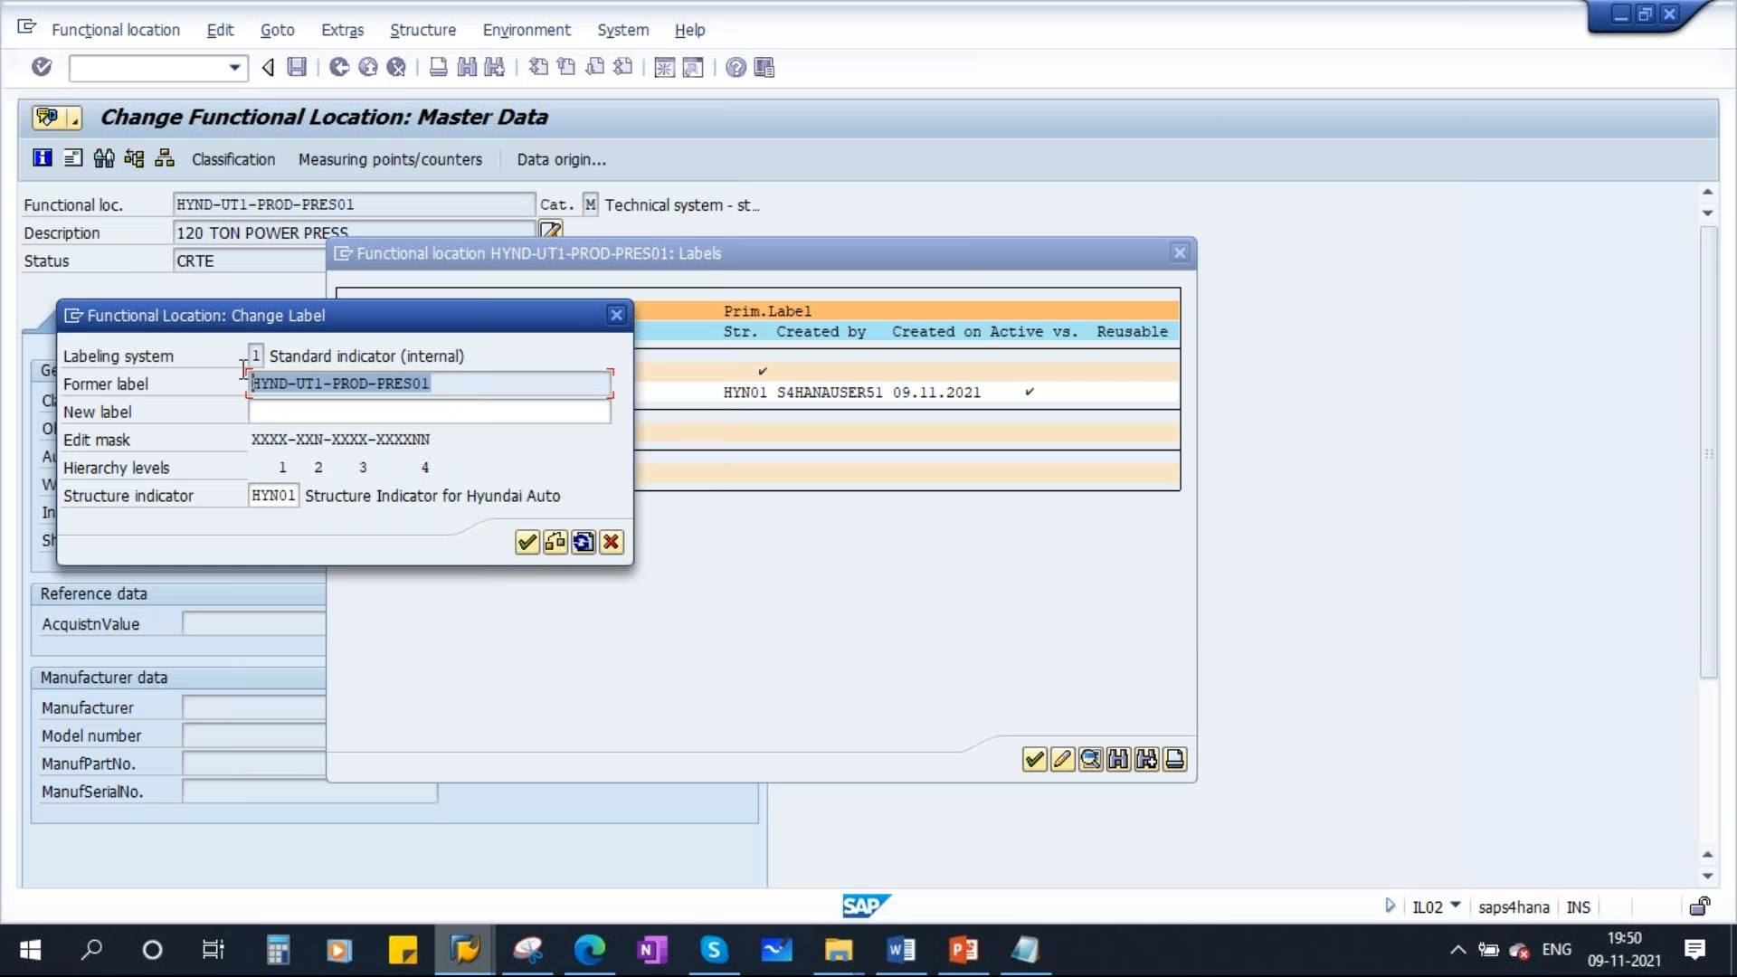
click(283, 412)
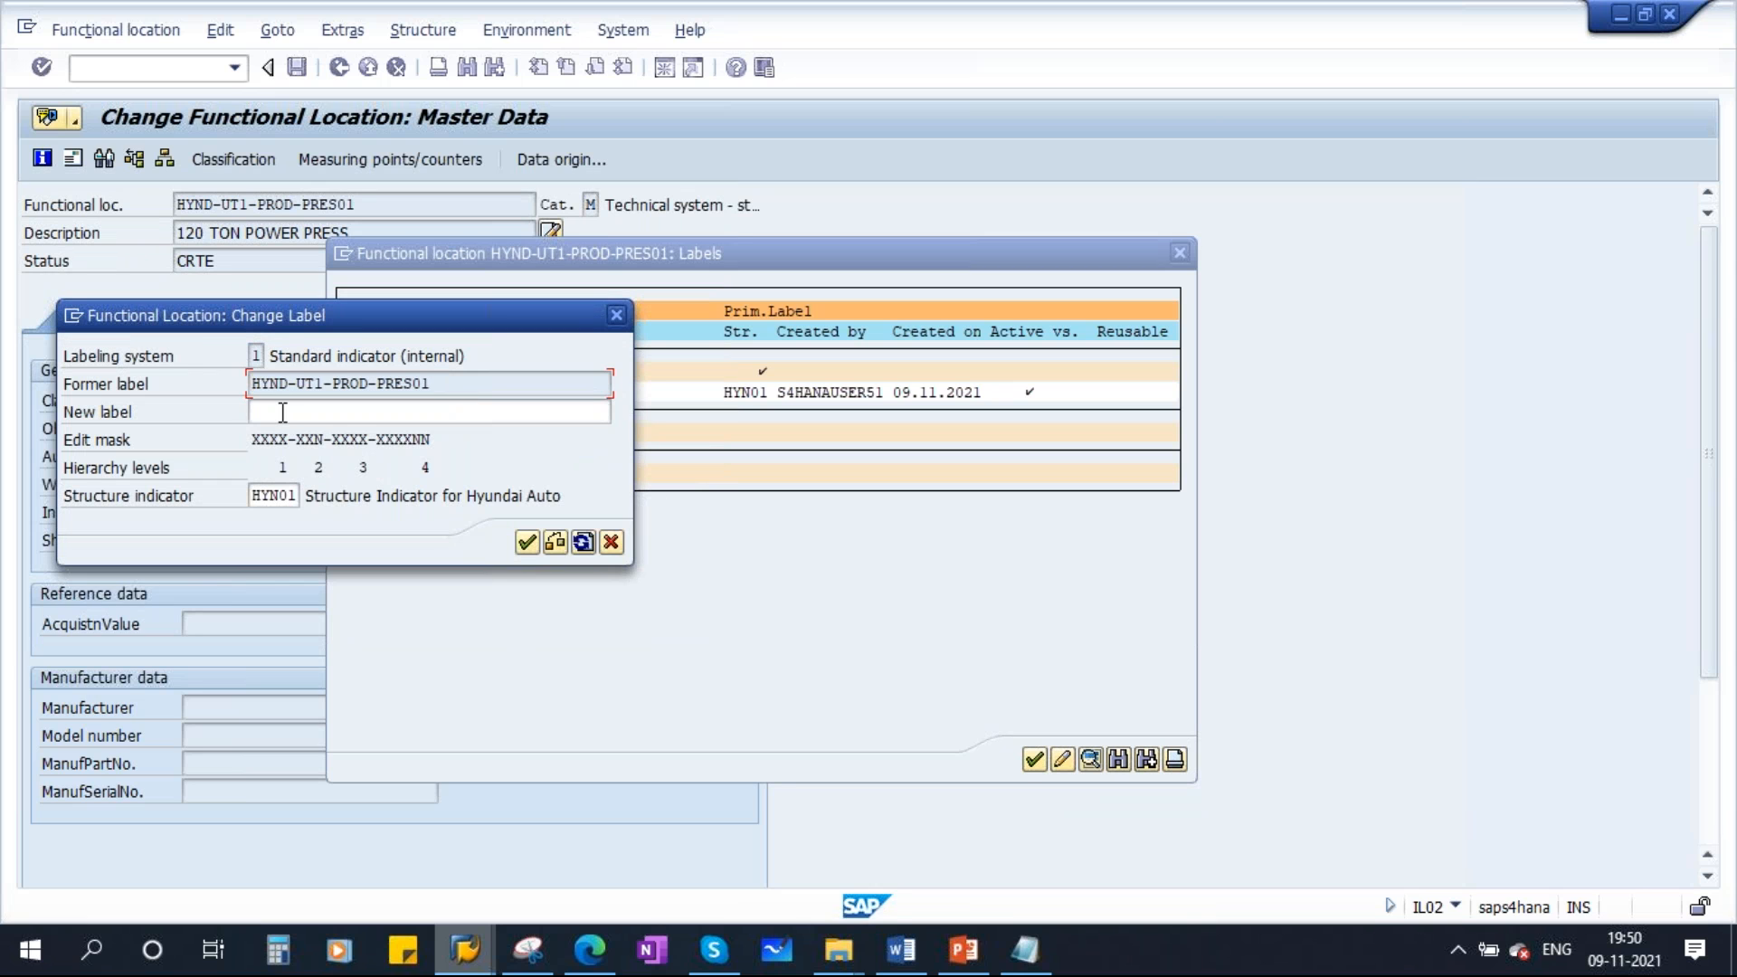
key(ctrl+v)
key(BackSpace)
key(BackSpace)
key(BackSpace)
key(BackSpace)
key(BackSpace)
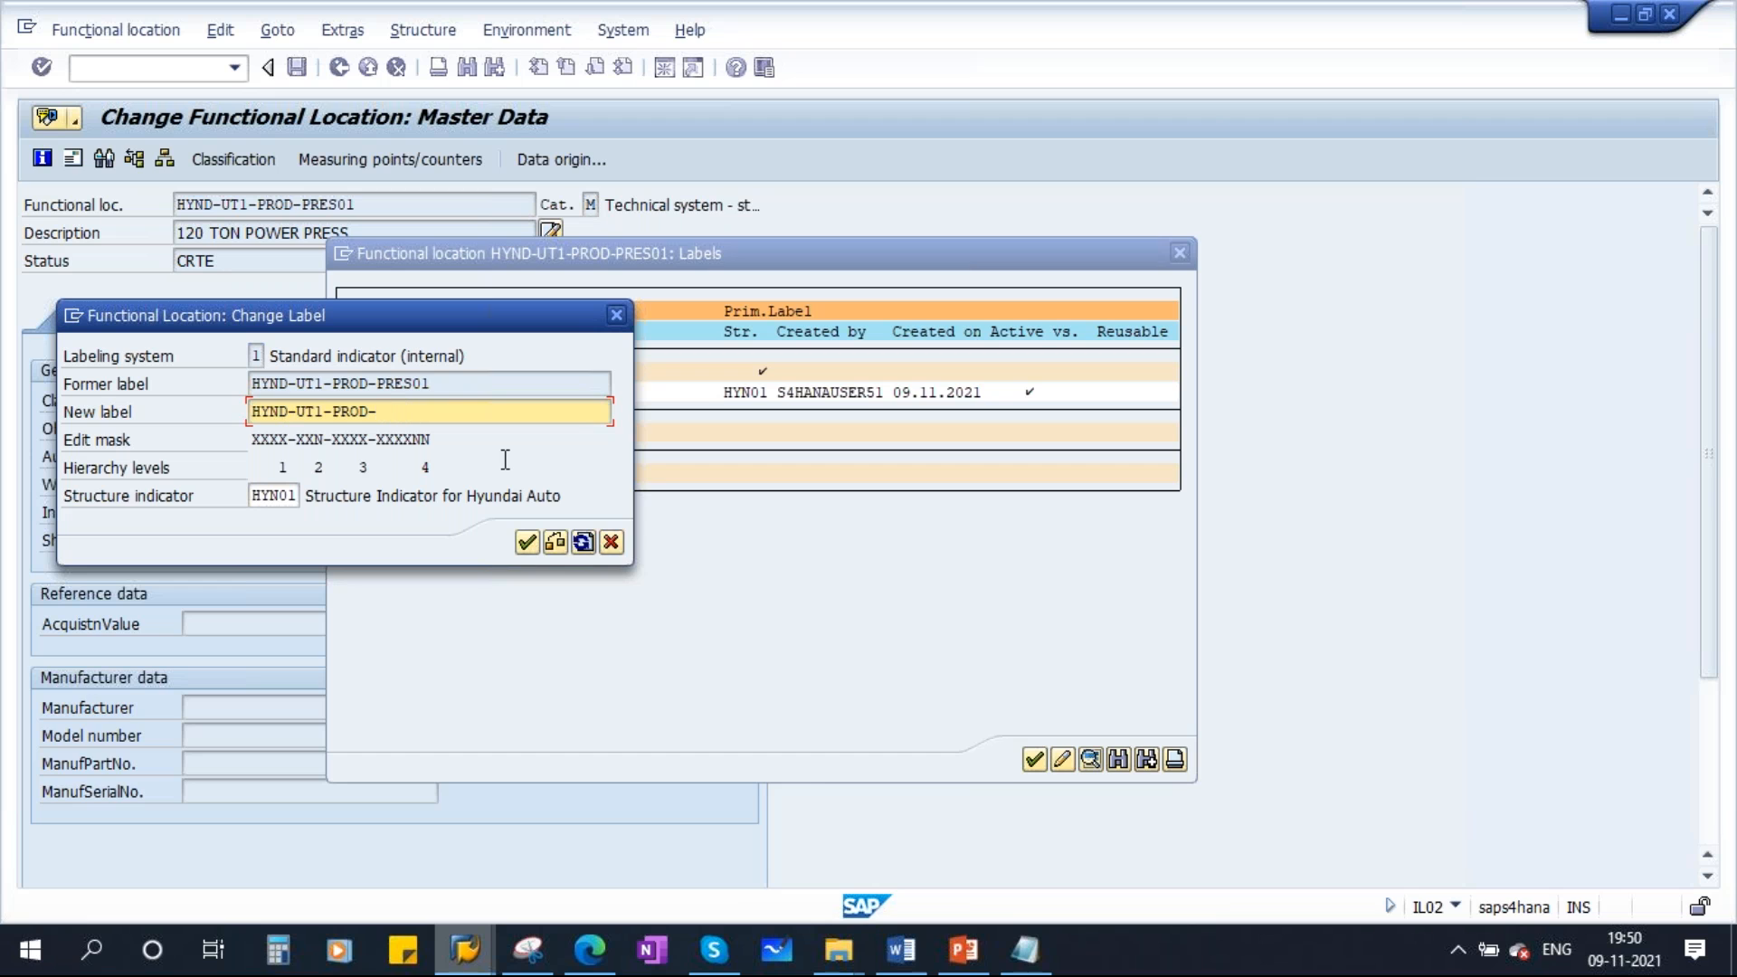
key(Caps_Lock)
text(MIMC01)
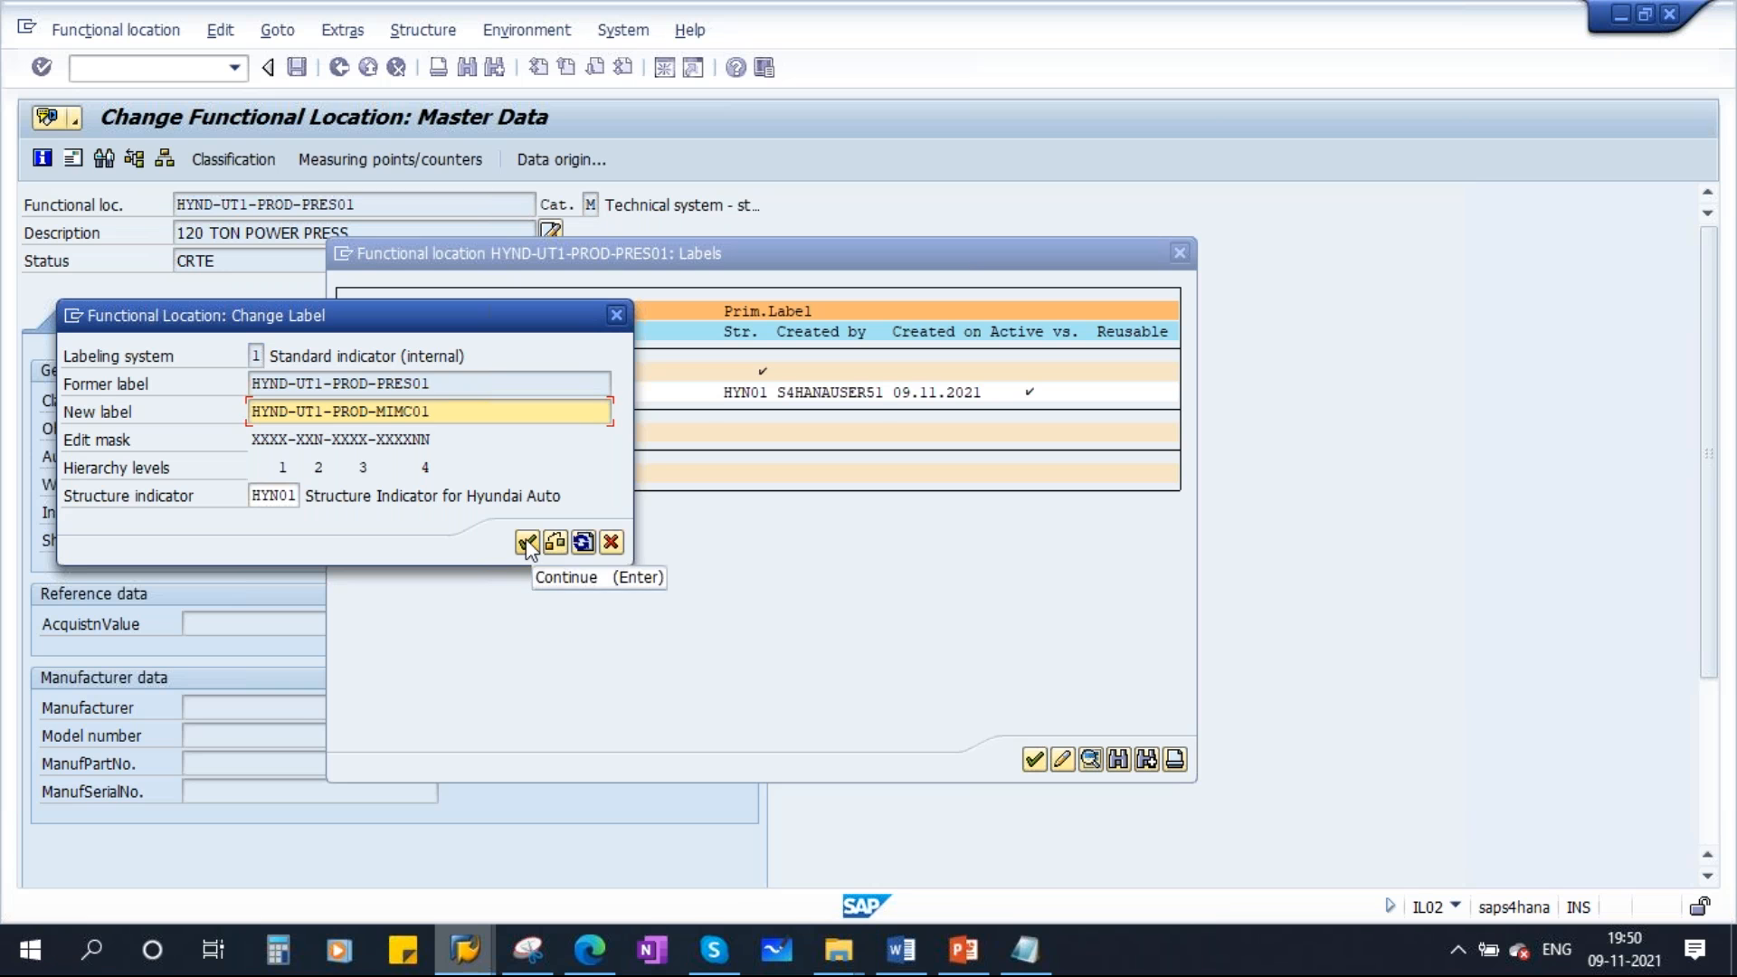
click(527, 542)
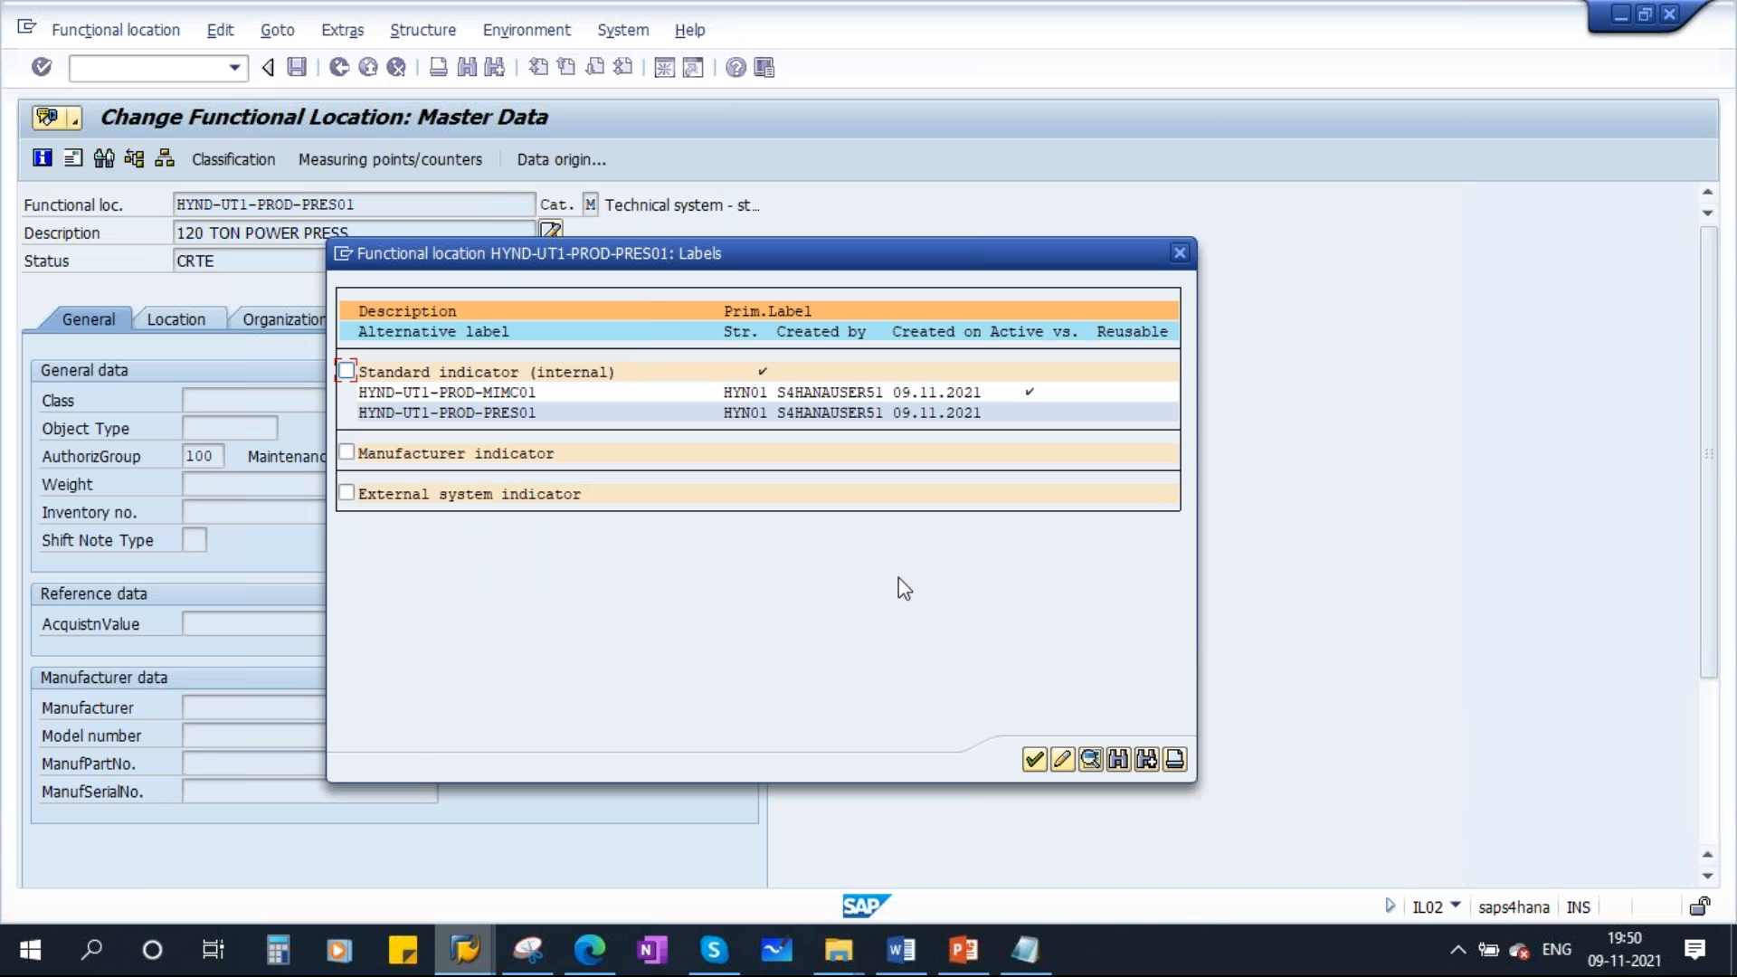
click(1031, 760)
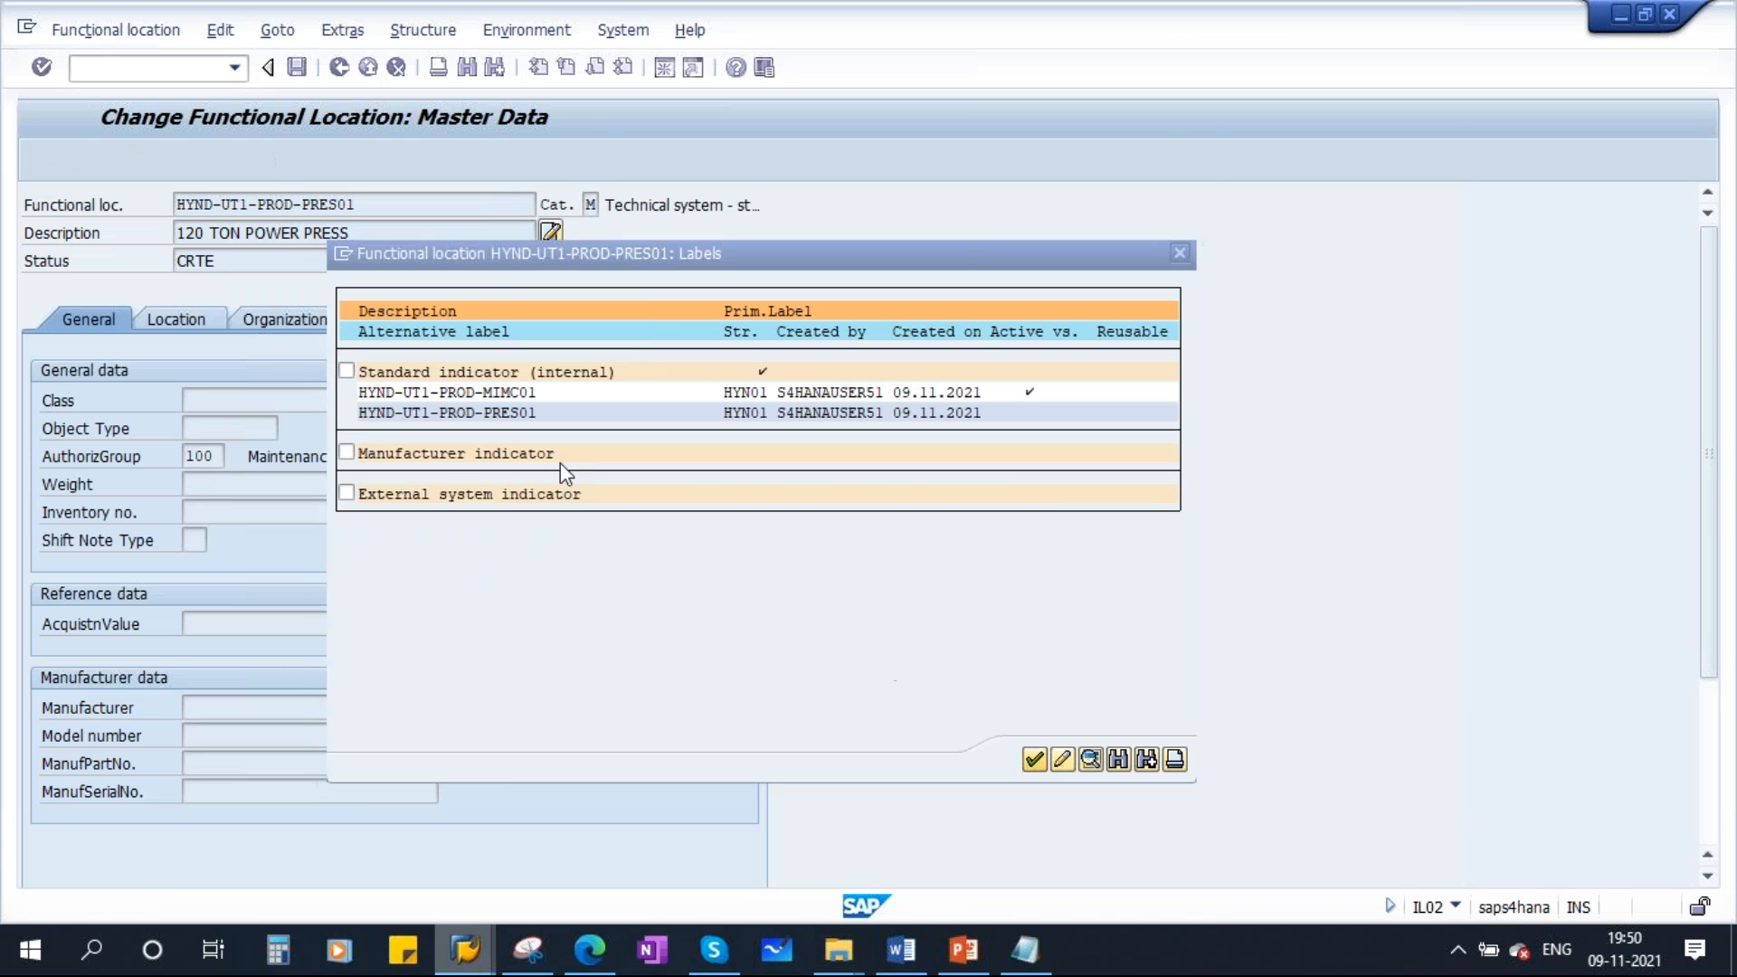
Set the description of HYND-UT1-PROD-MIMC01 to Horizontal Milling Machine and save the functional location
drag(371, 237, 27, 231)
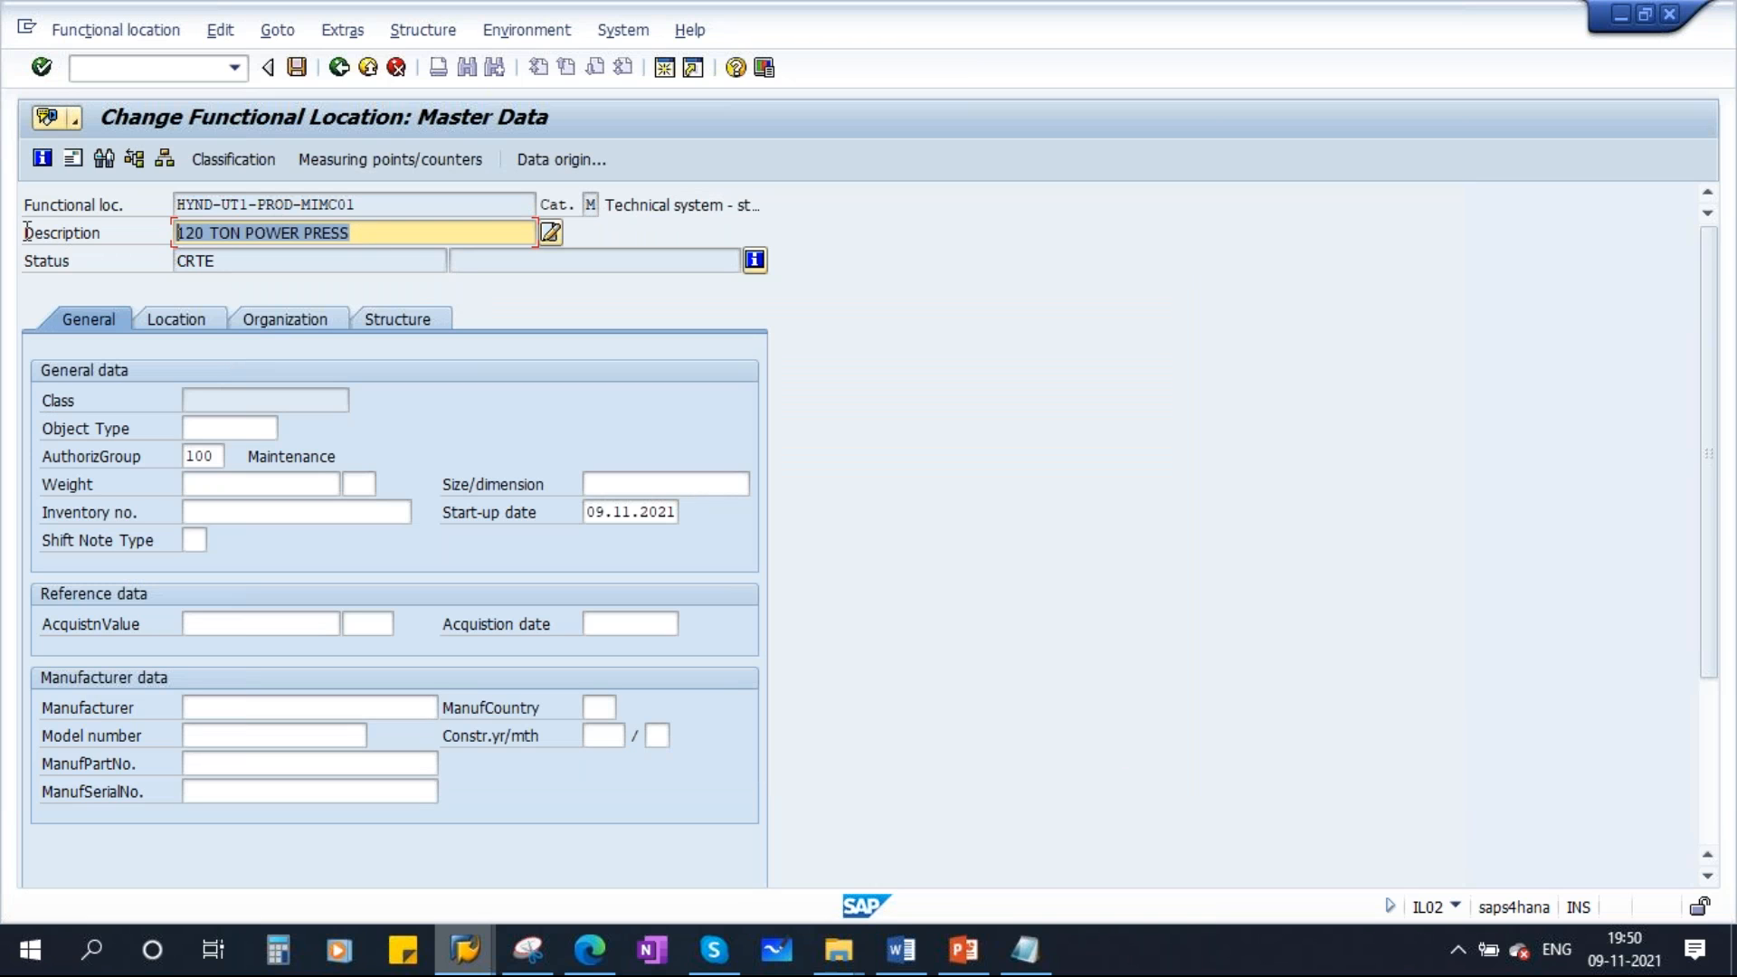
text(HO)
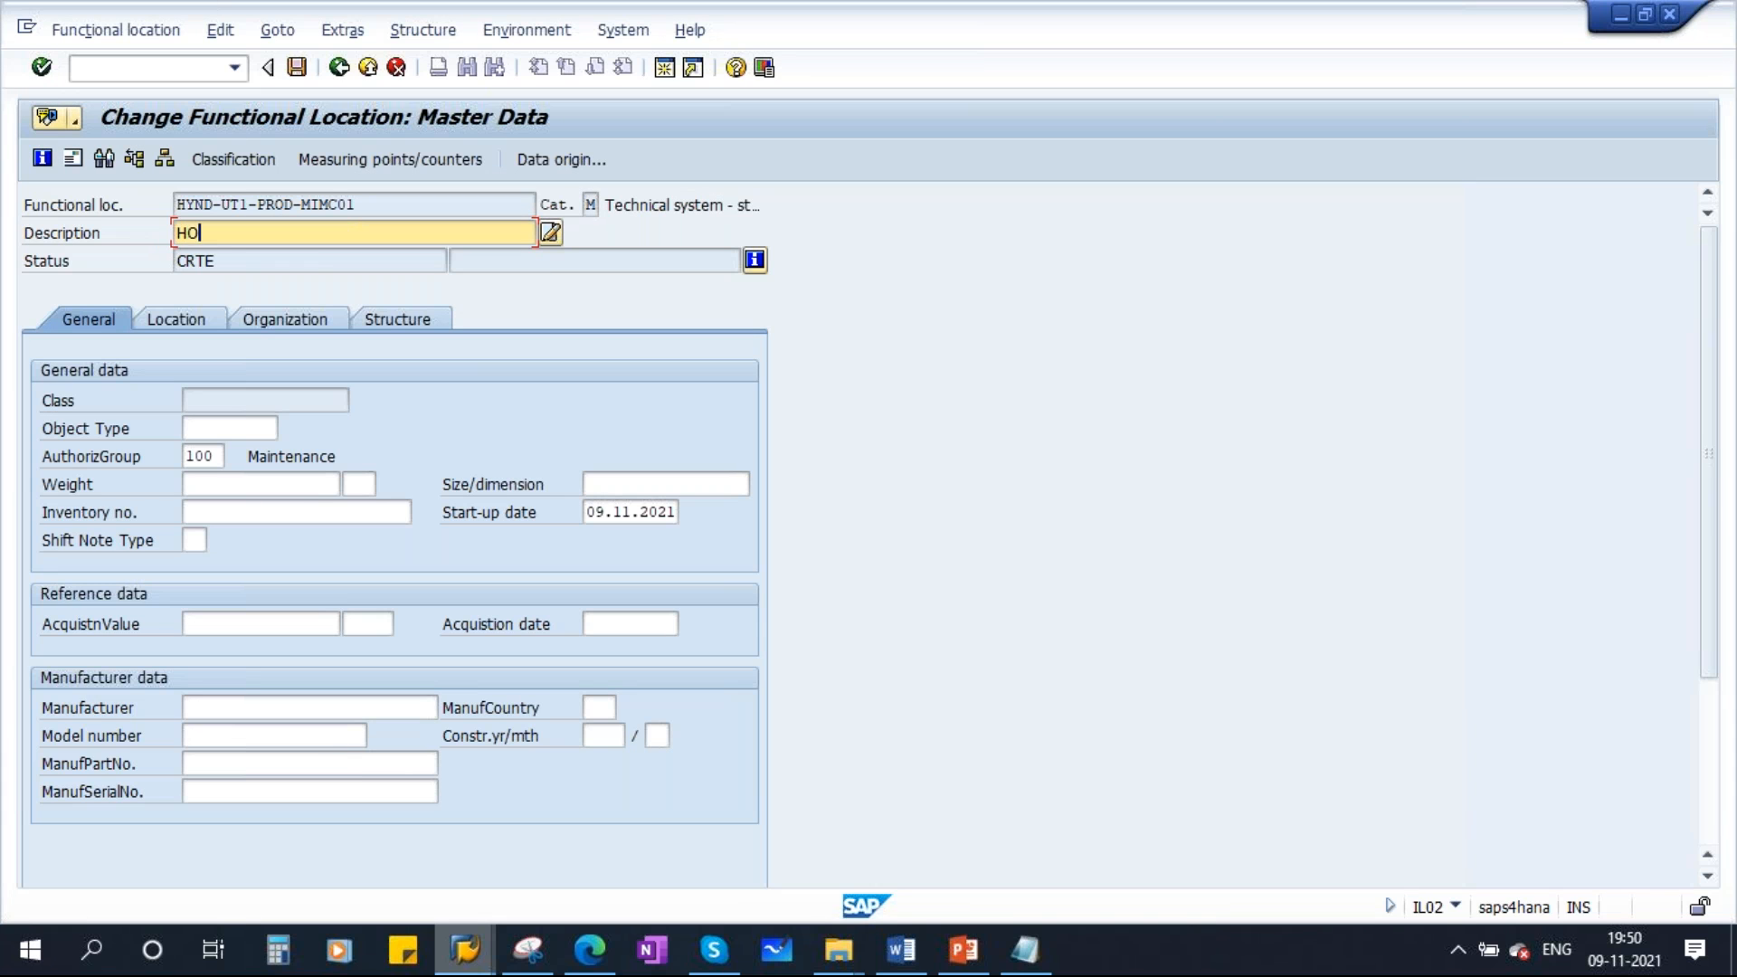
key(Caps_Lock)
key(BackSpace)
text(or)
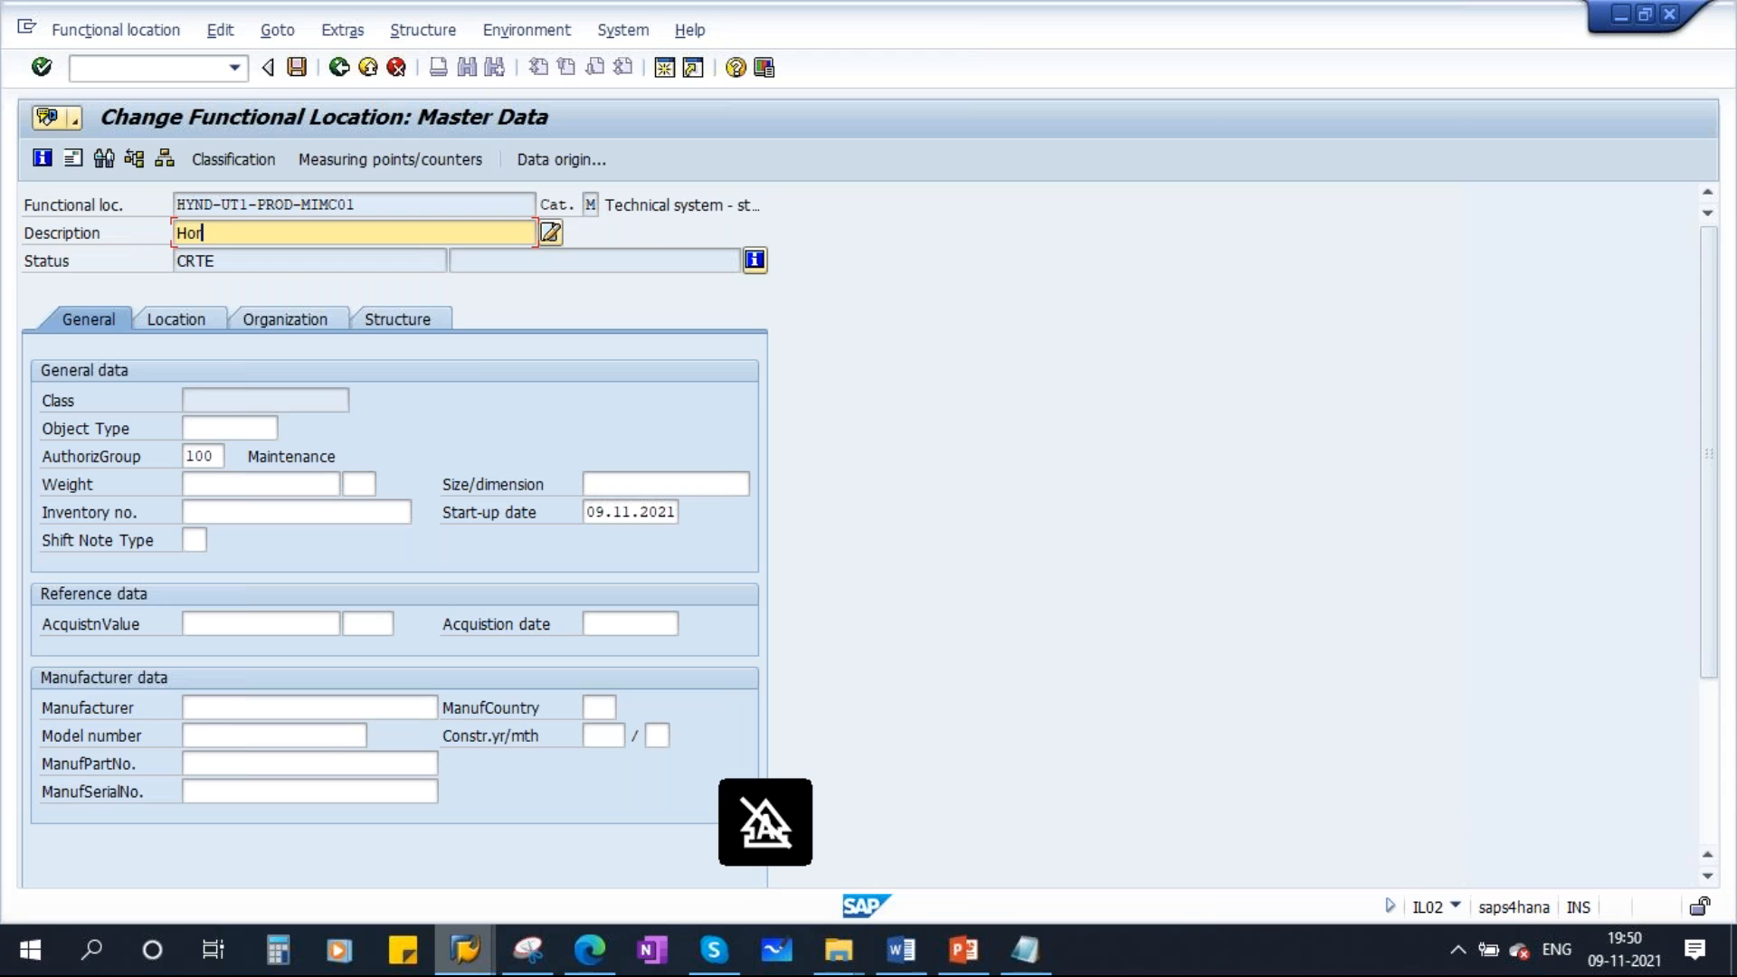
text(izontal Milling Machine)
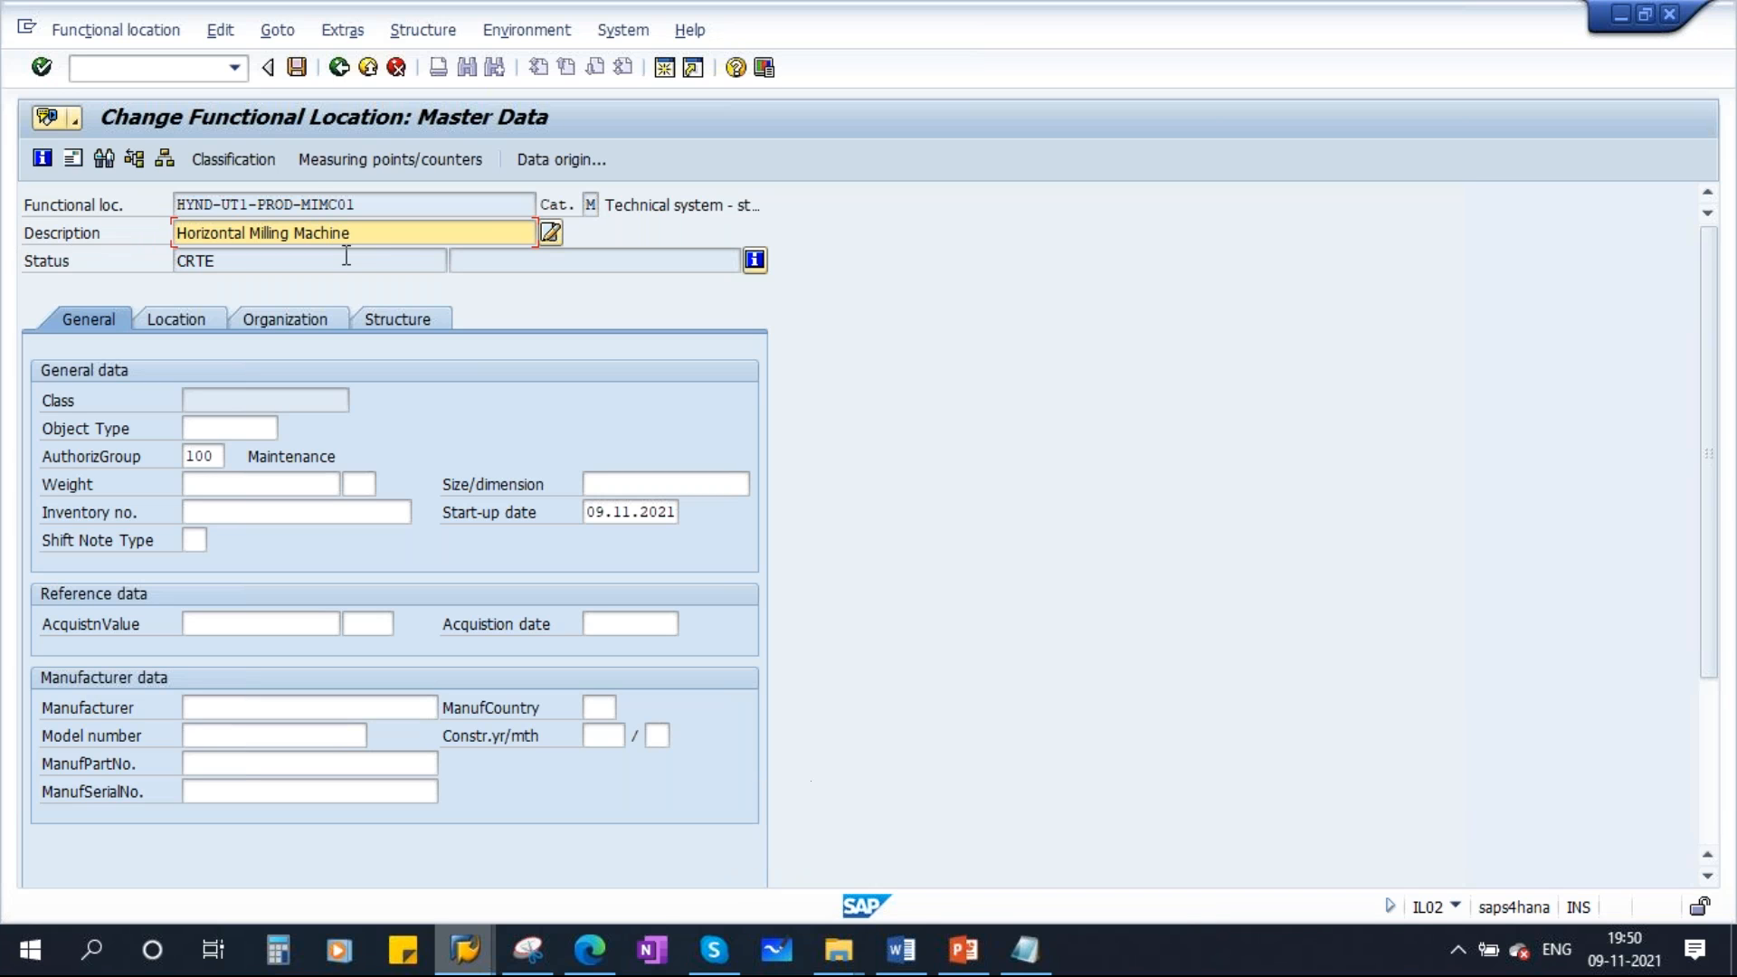
click(296, 68)
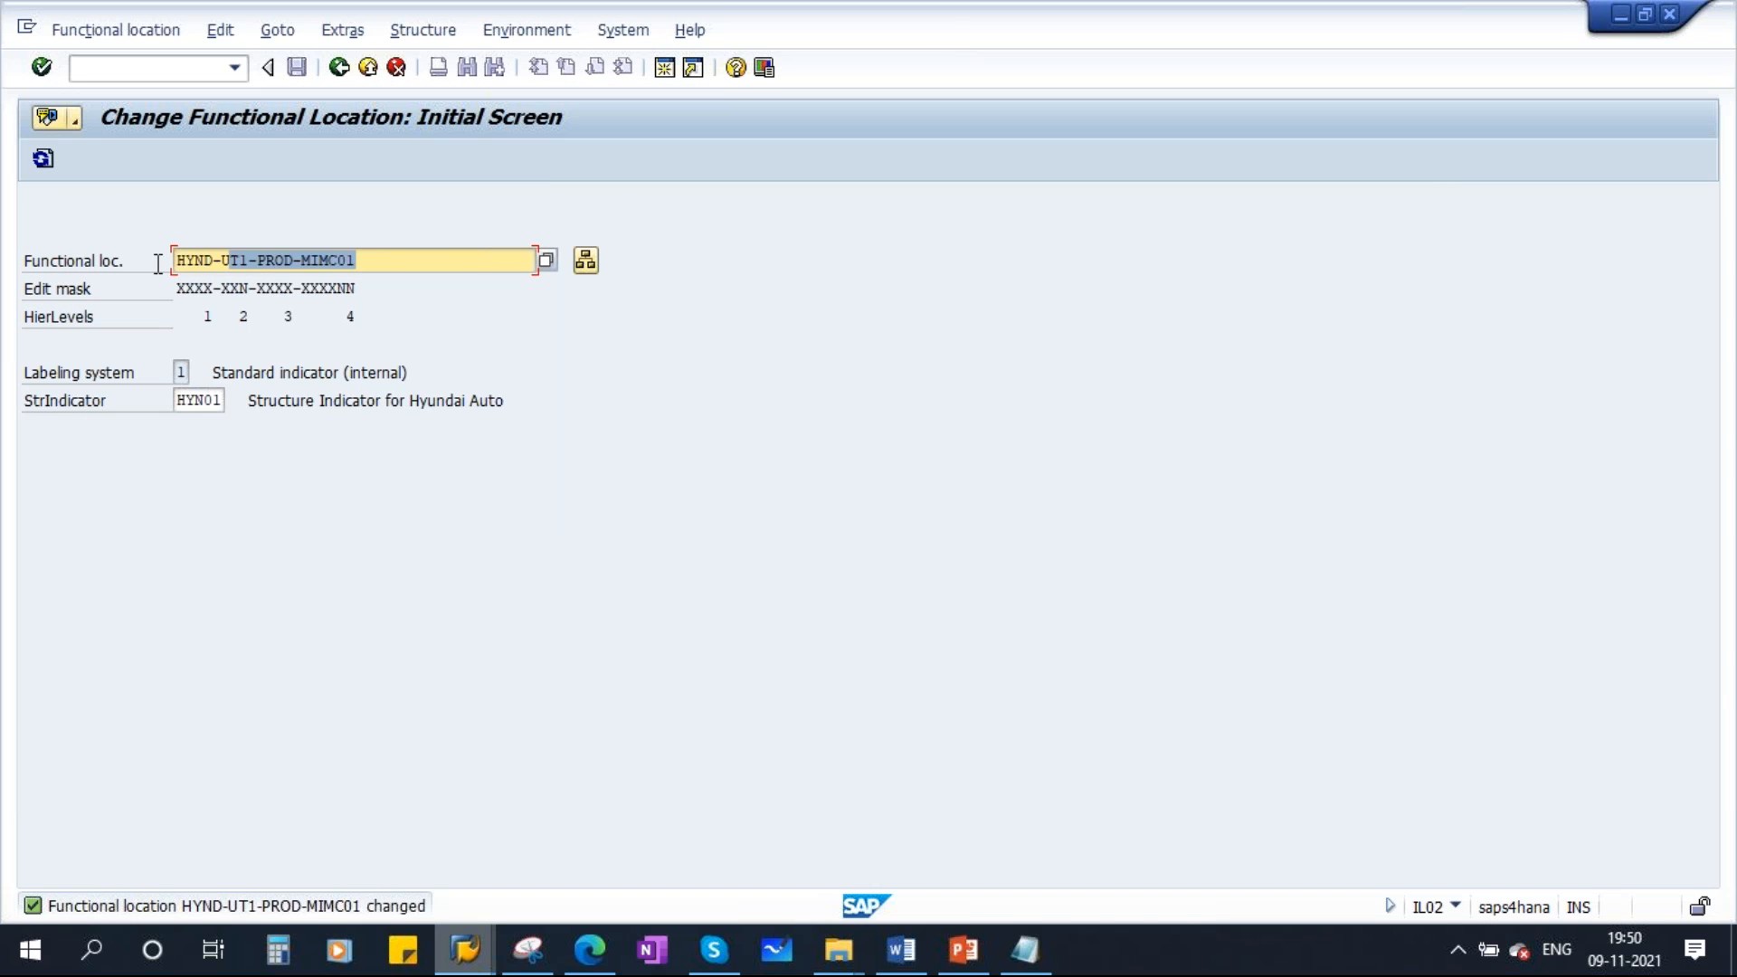
Switch to the HYND functional location structure list, refresh it and check the entry for HYND-UT1-PROD-MIMC01
mouse_move(466, 945)
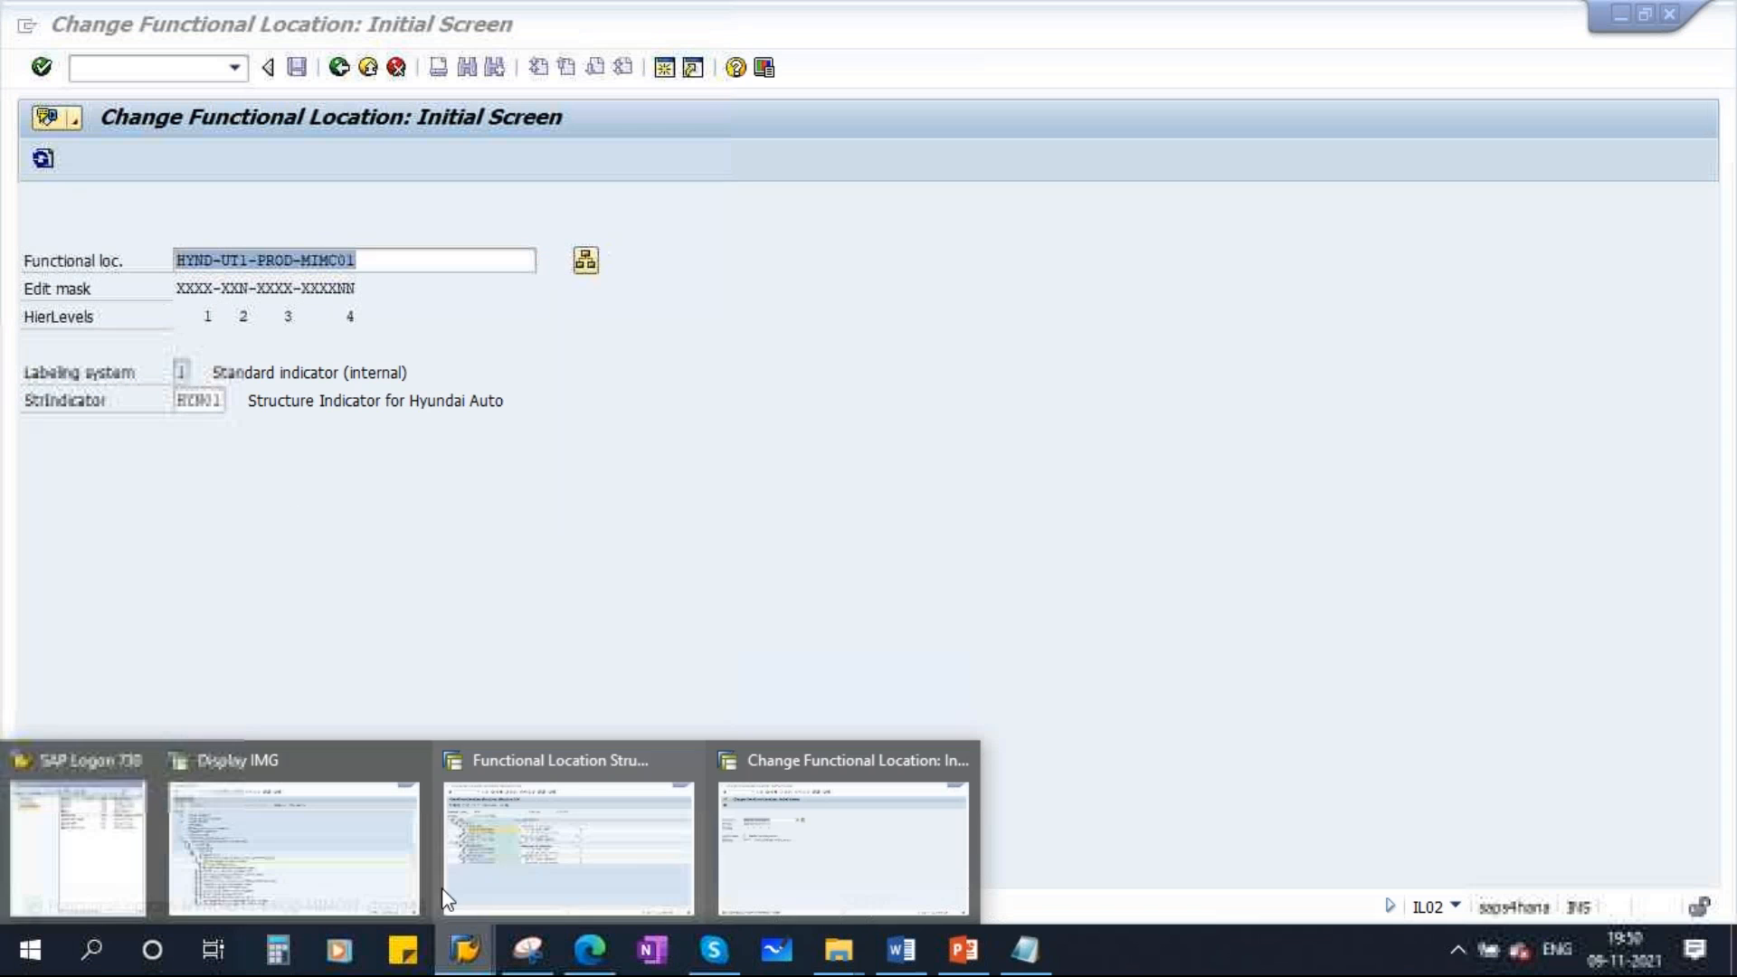
click(526, 792)
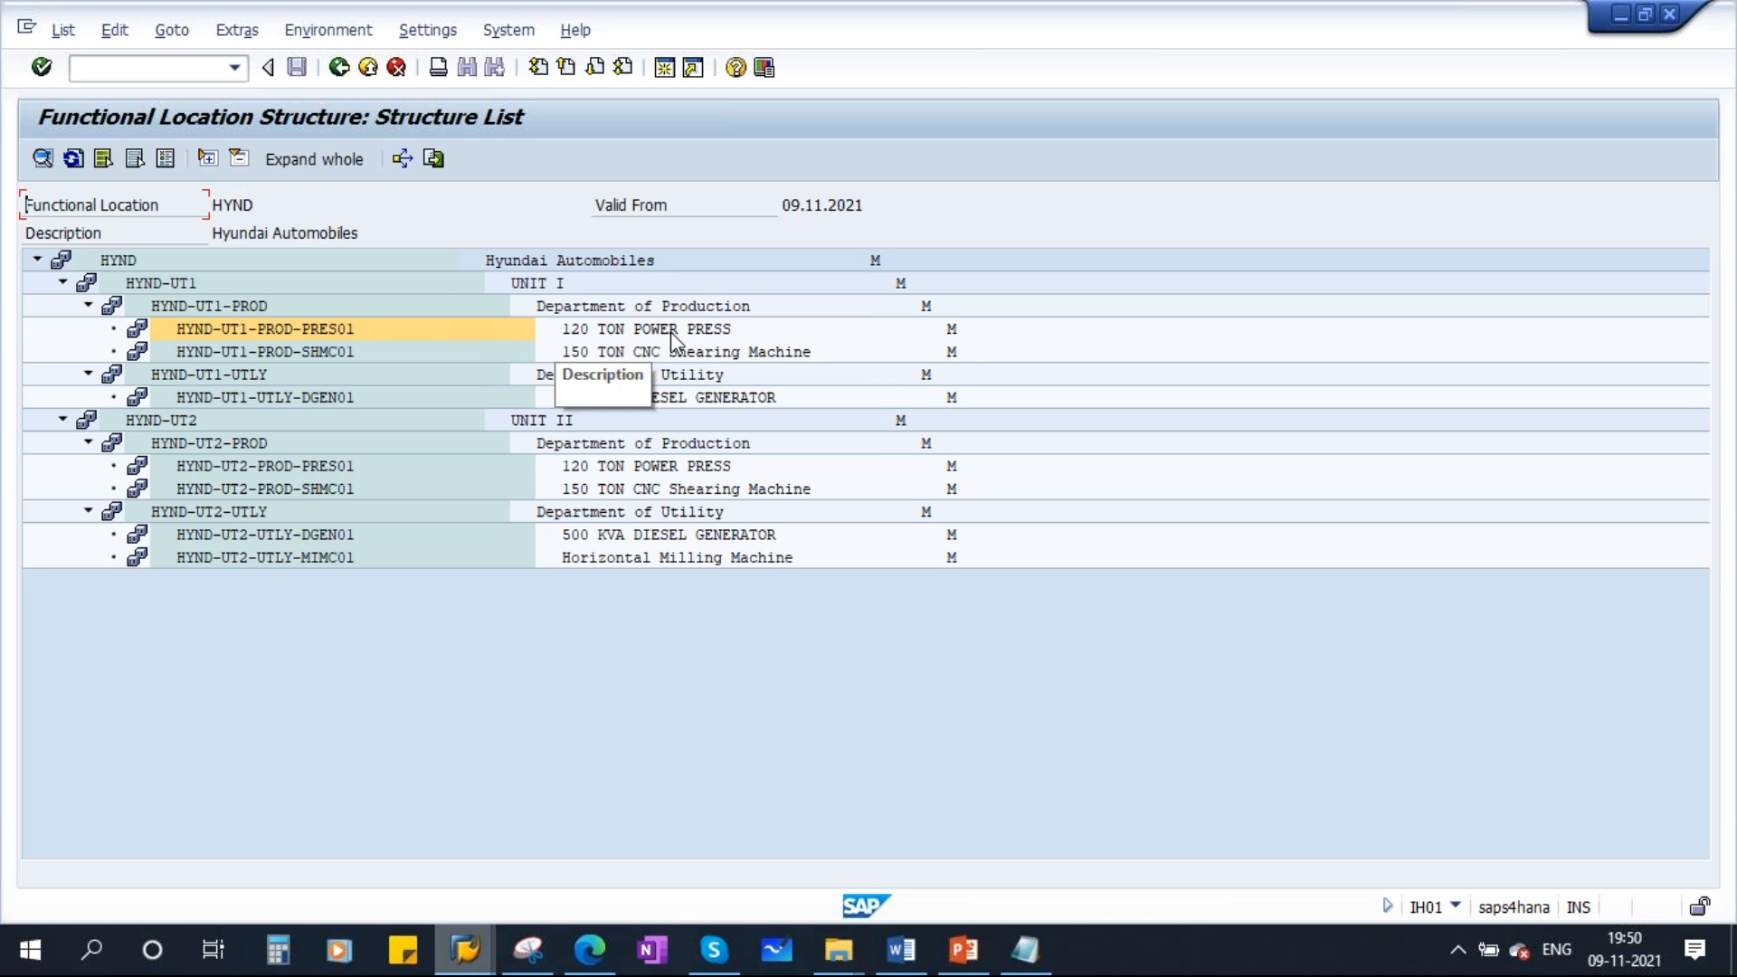
click(73, 160)
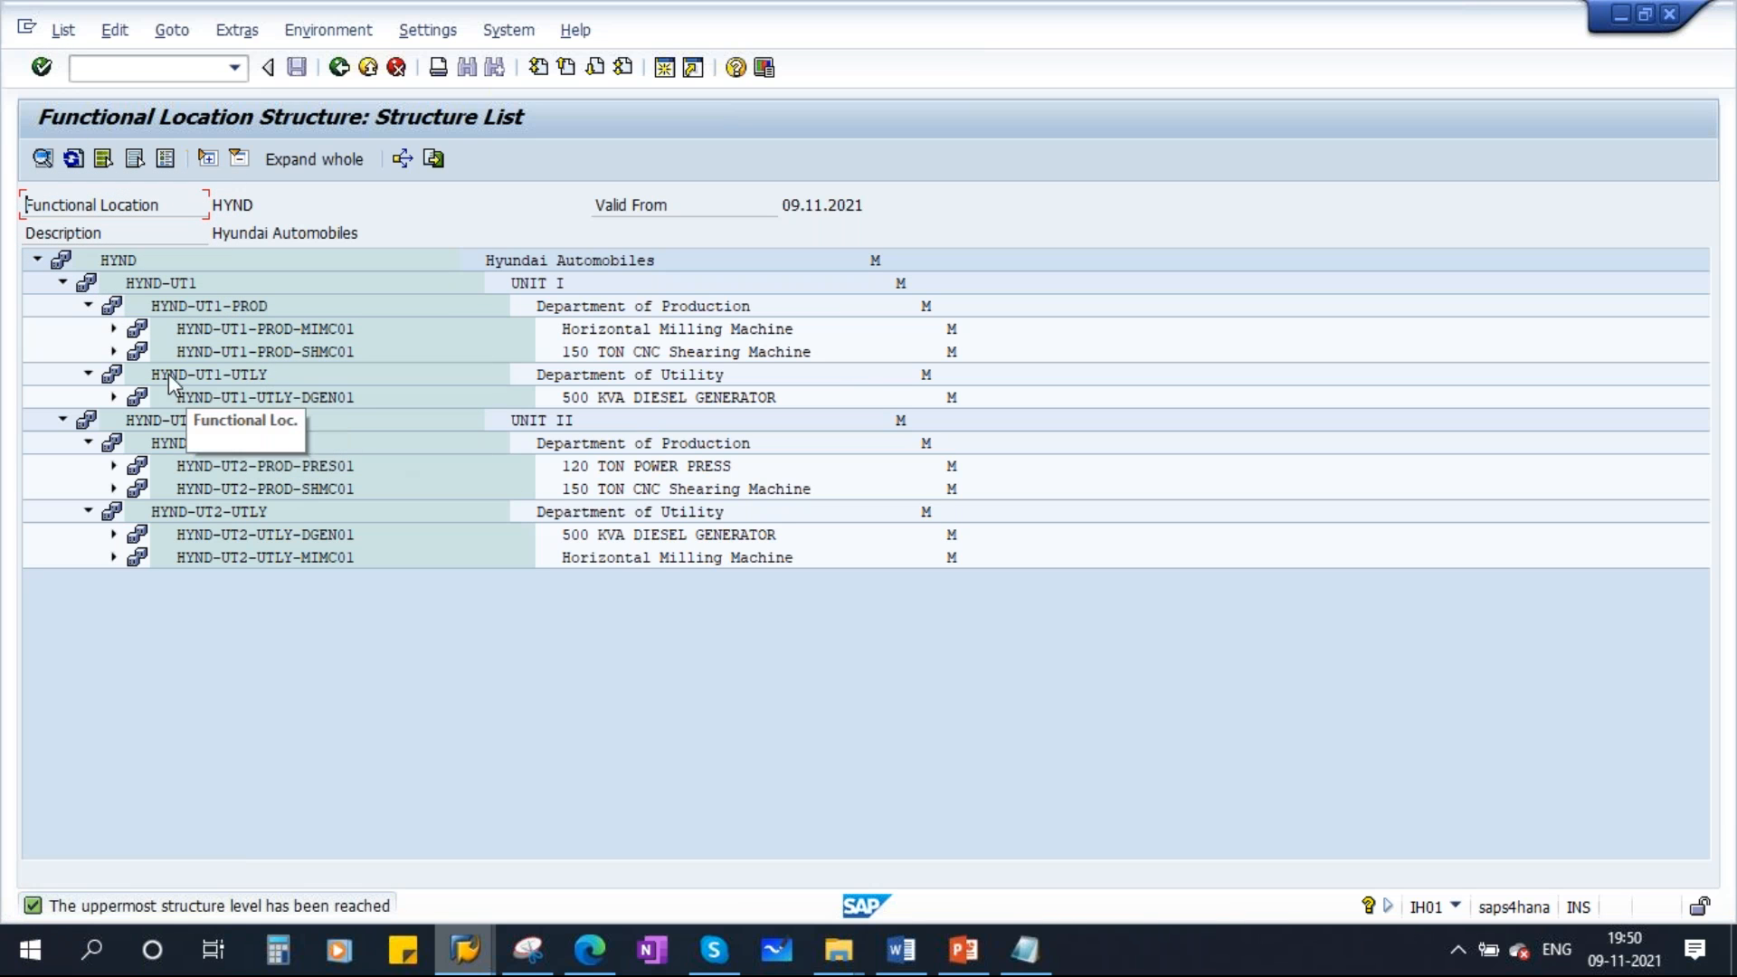
click(568, 335)
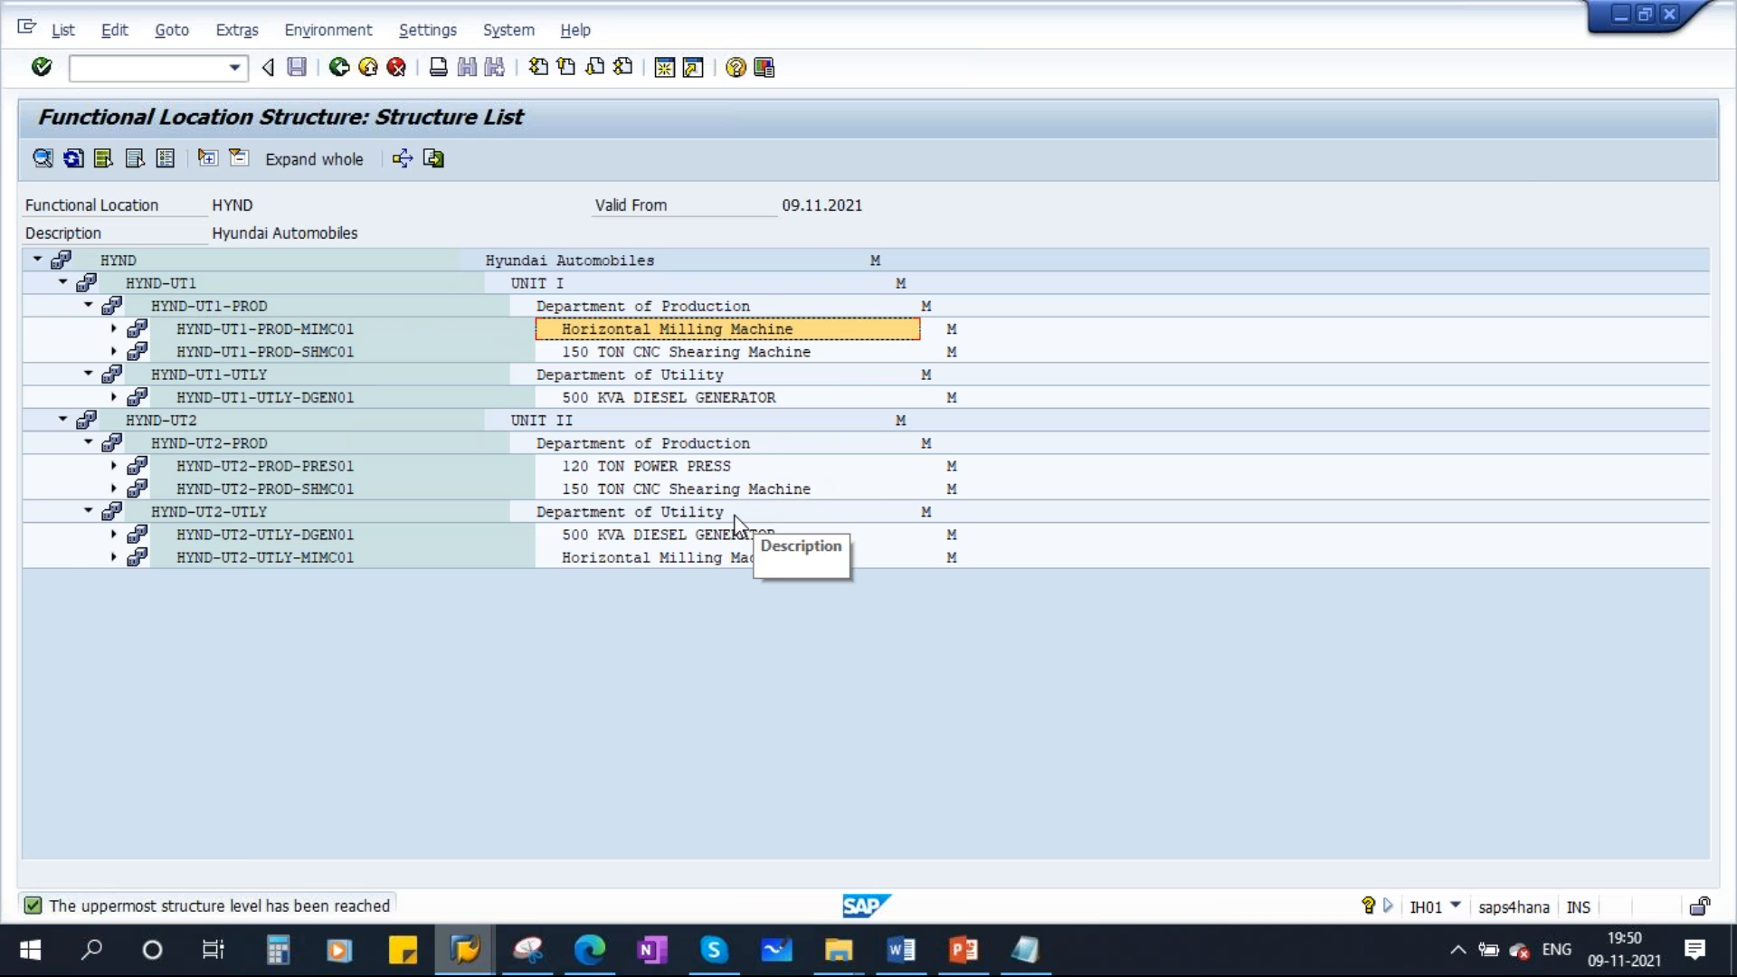
Switch to PowerPoint and present the slides from Customizing settings for Functional Locations through to the Configuration slide
click(964, 949)
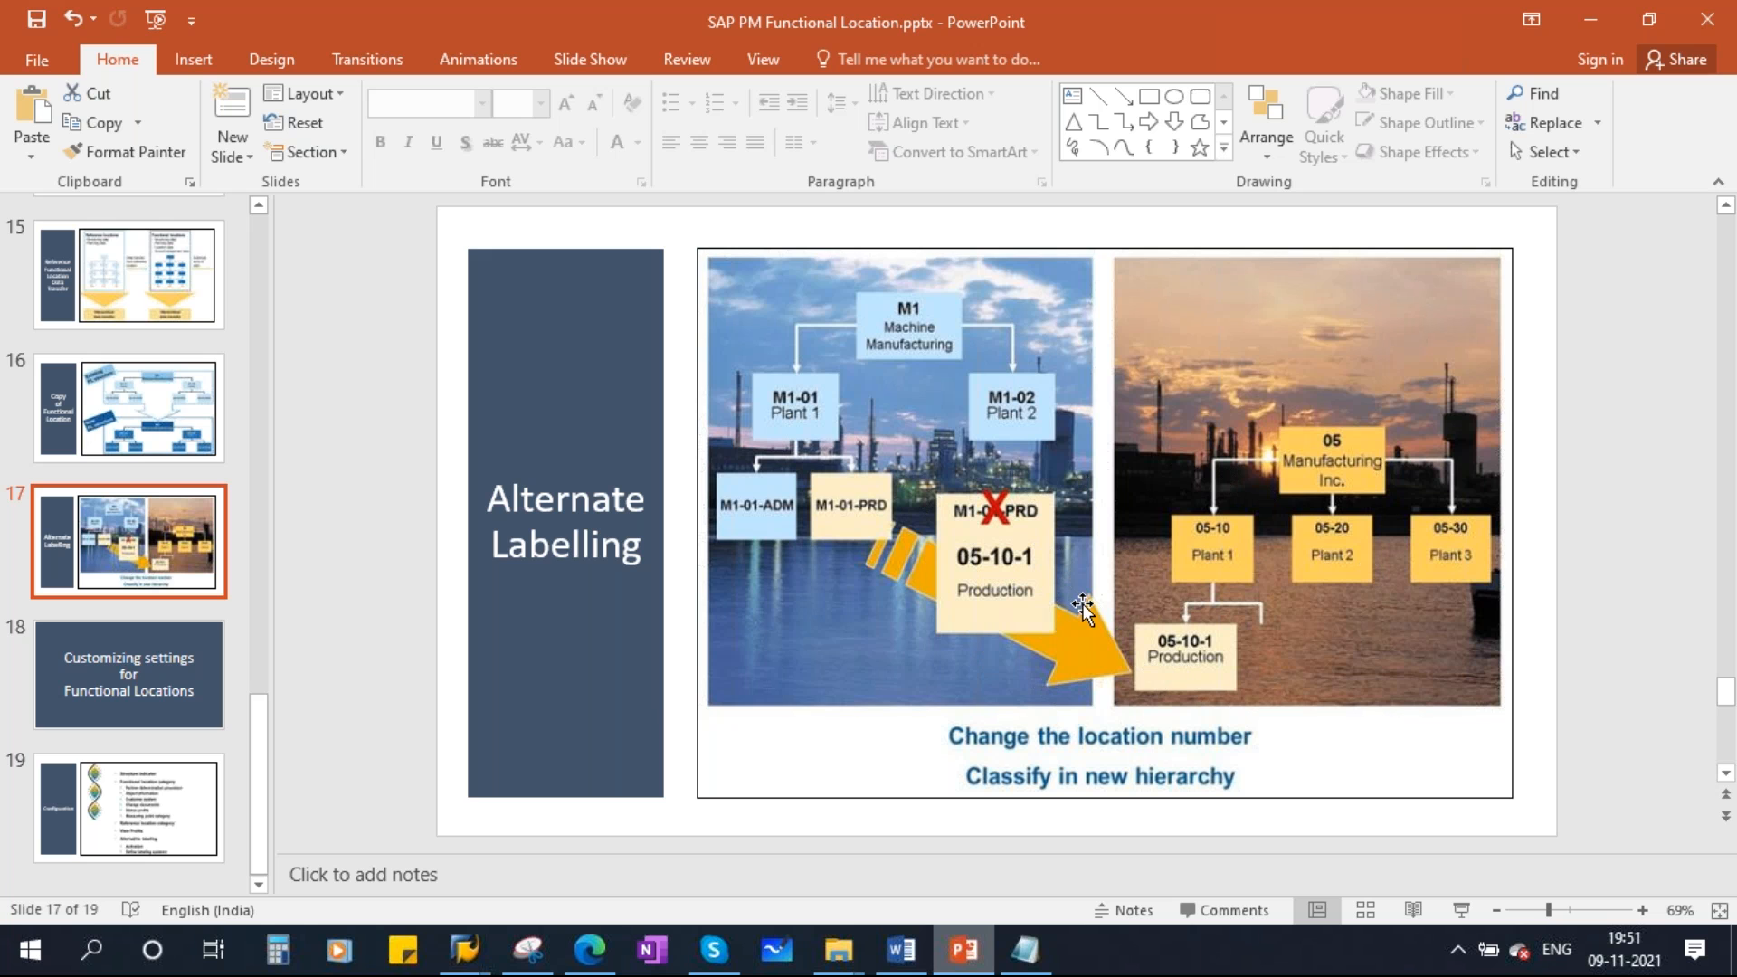
click(141, 671)
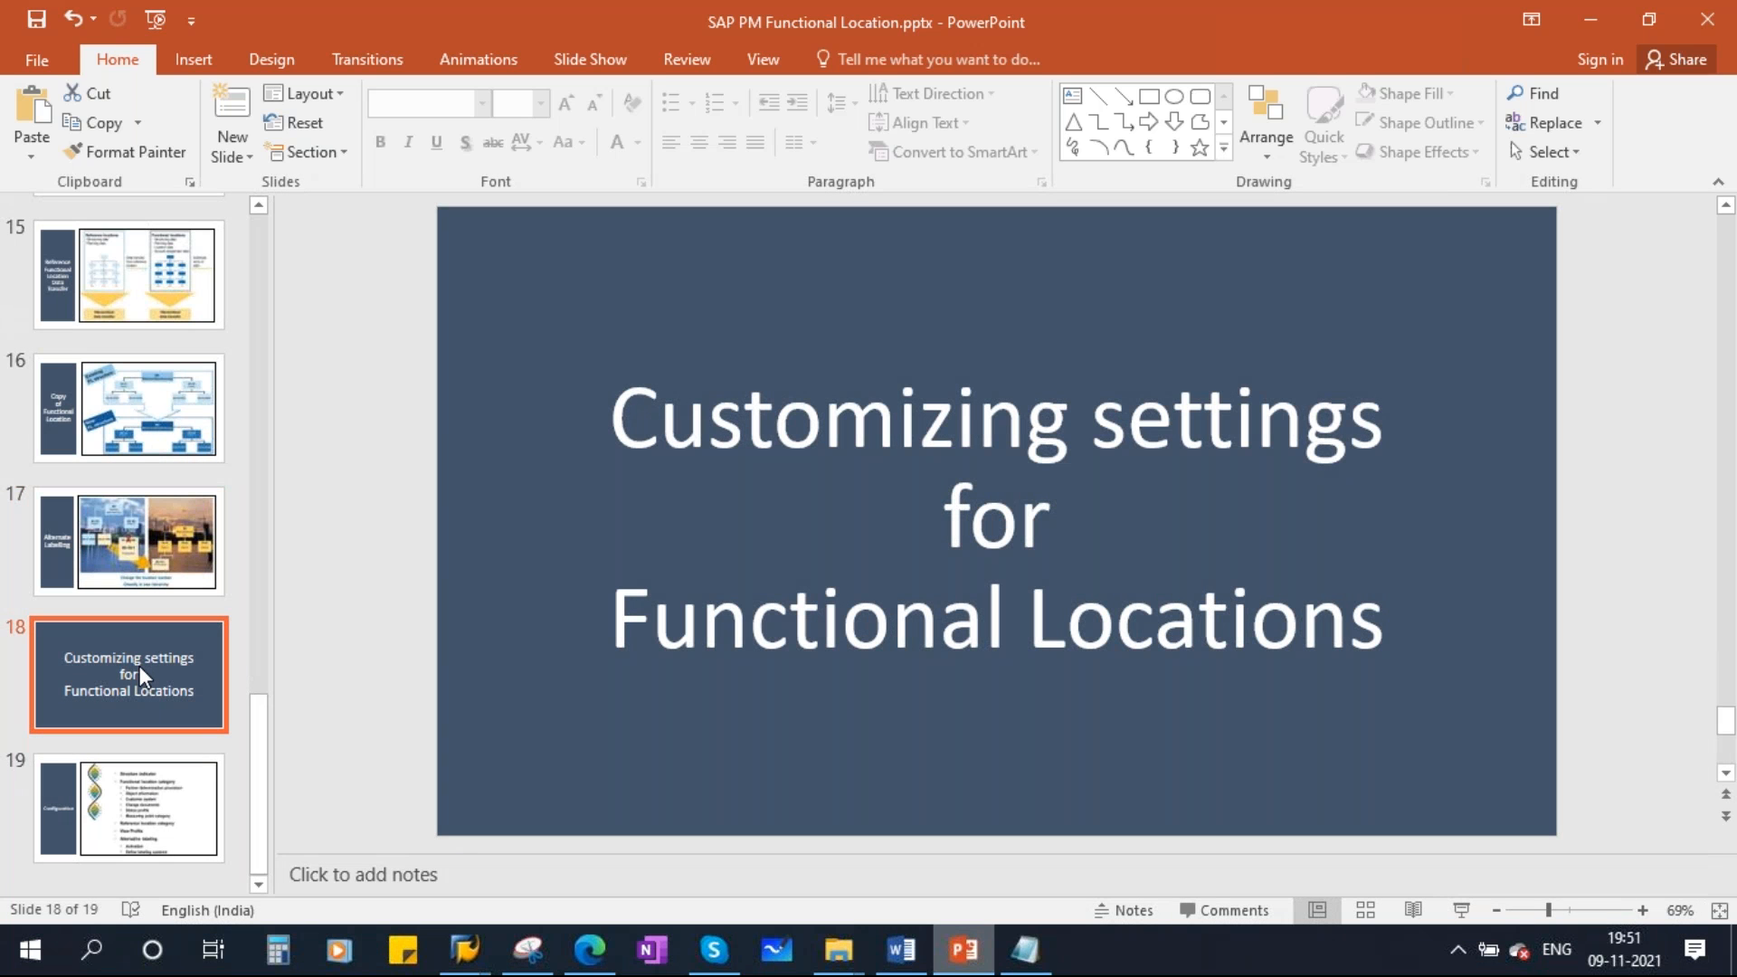
click(1461, 911)
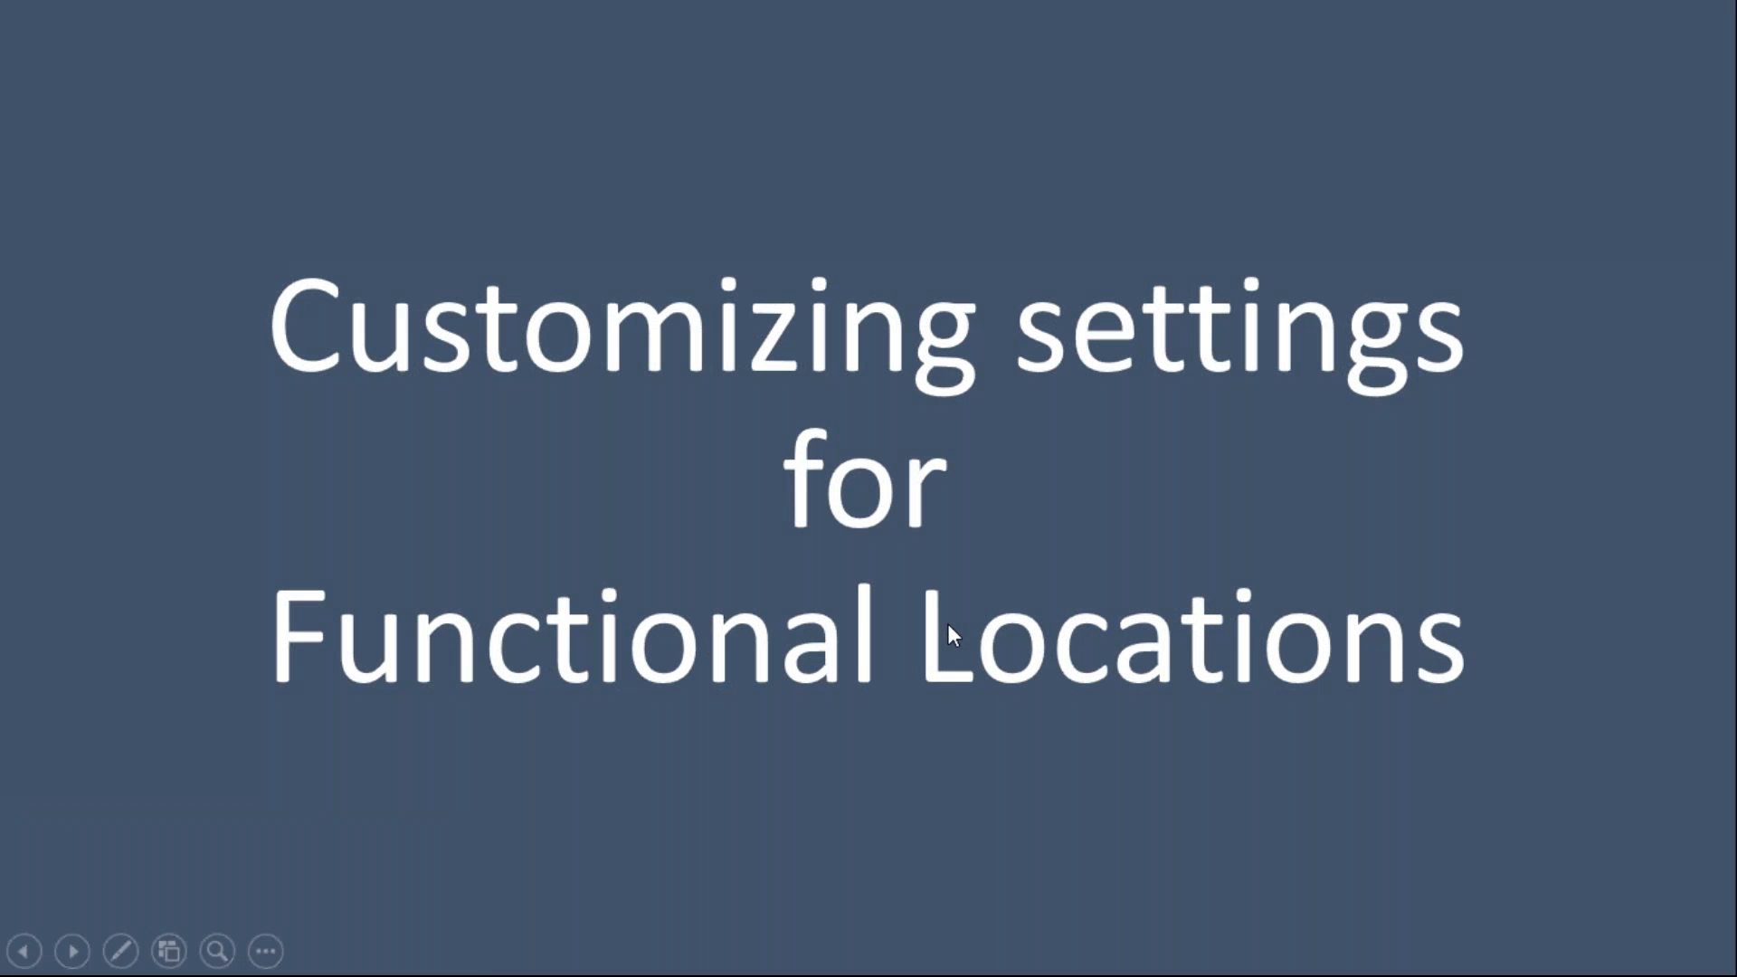
click(949, 624)
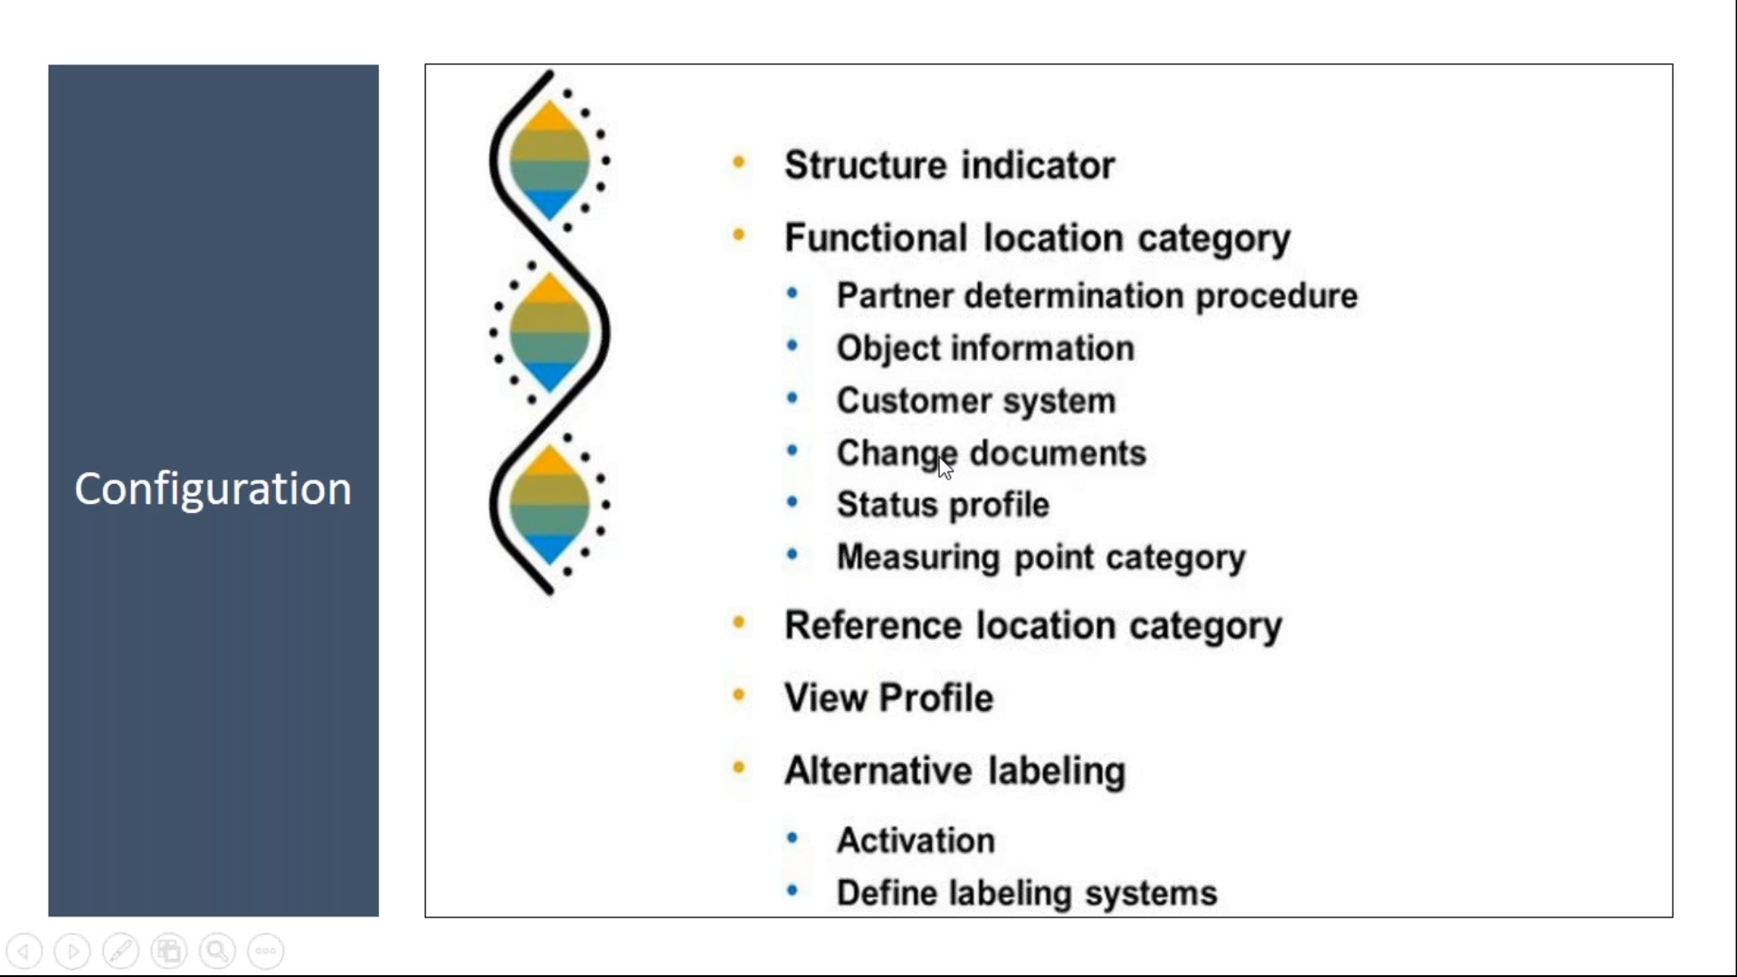
Mark Structure indicator with a pen tick on the Configuration slide, erase the ink and end the slide show
key(ctrl+p)
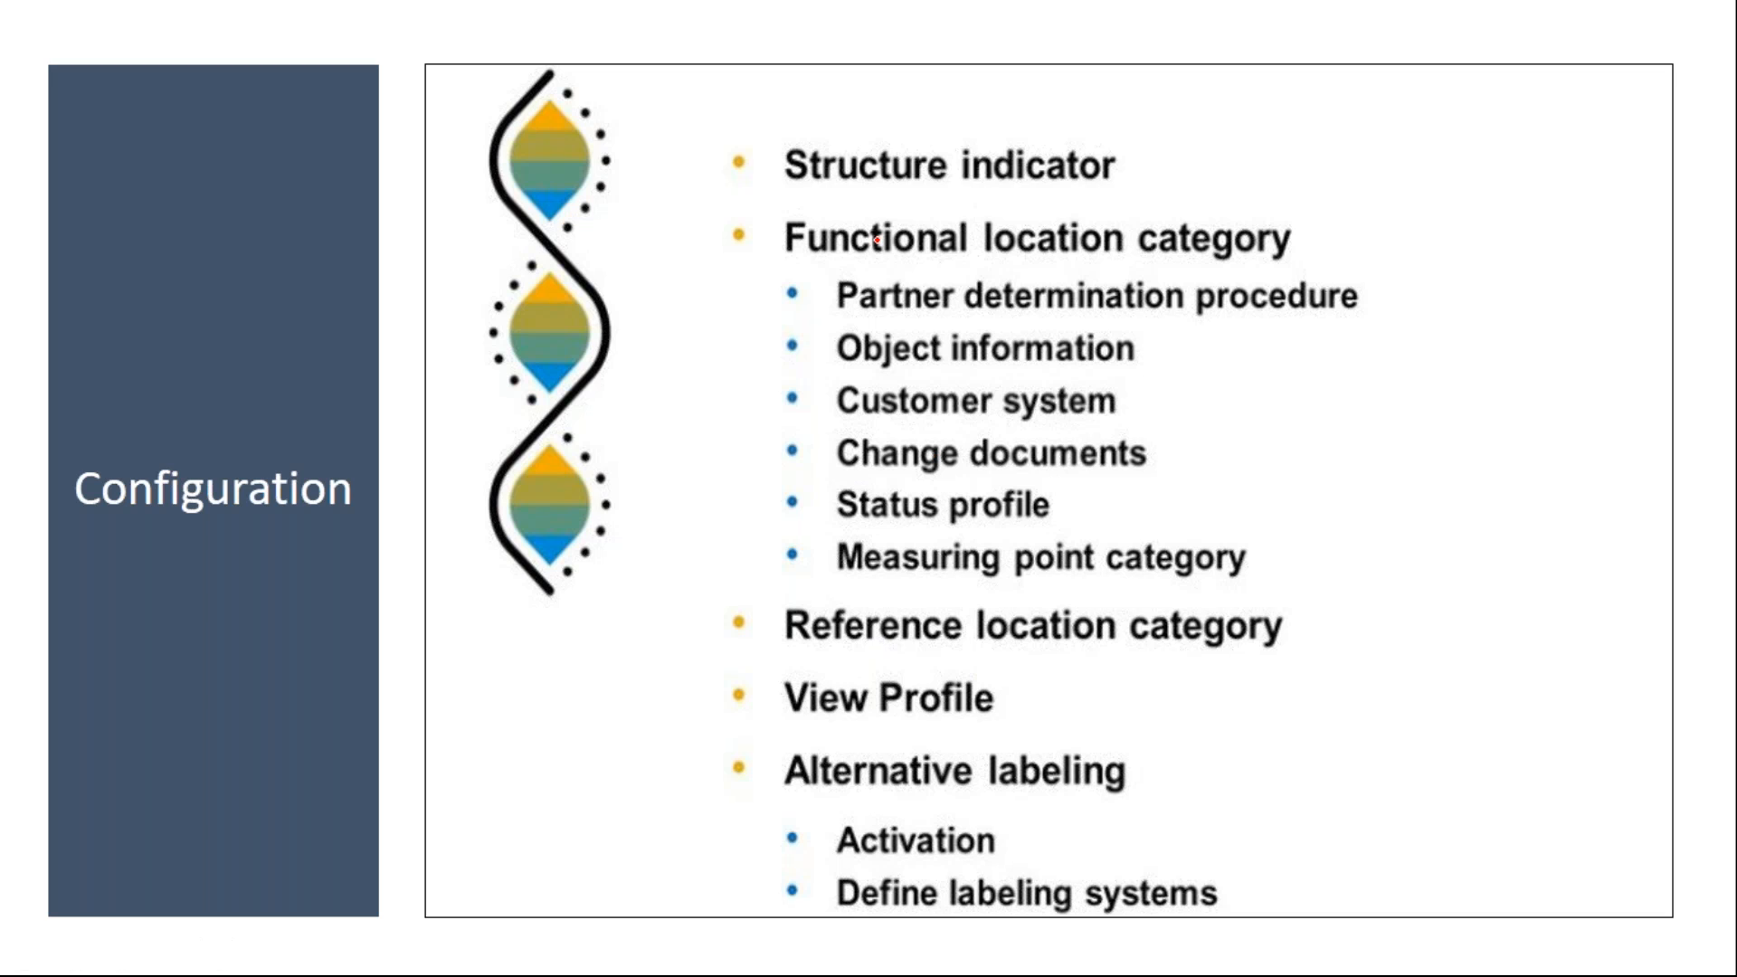
drag(767, 161, 884, 123)
drag(772, 188, 885, 133)
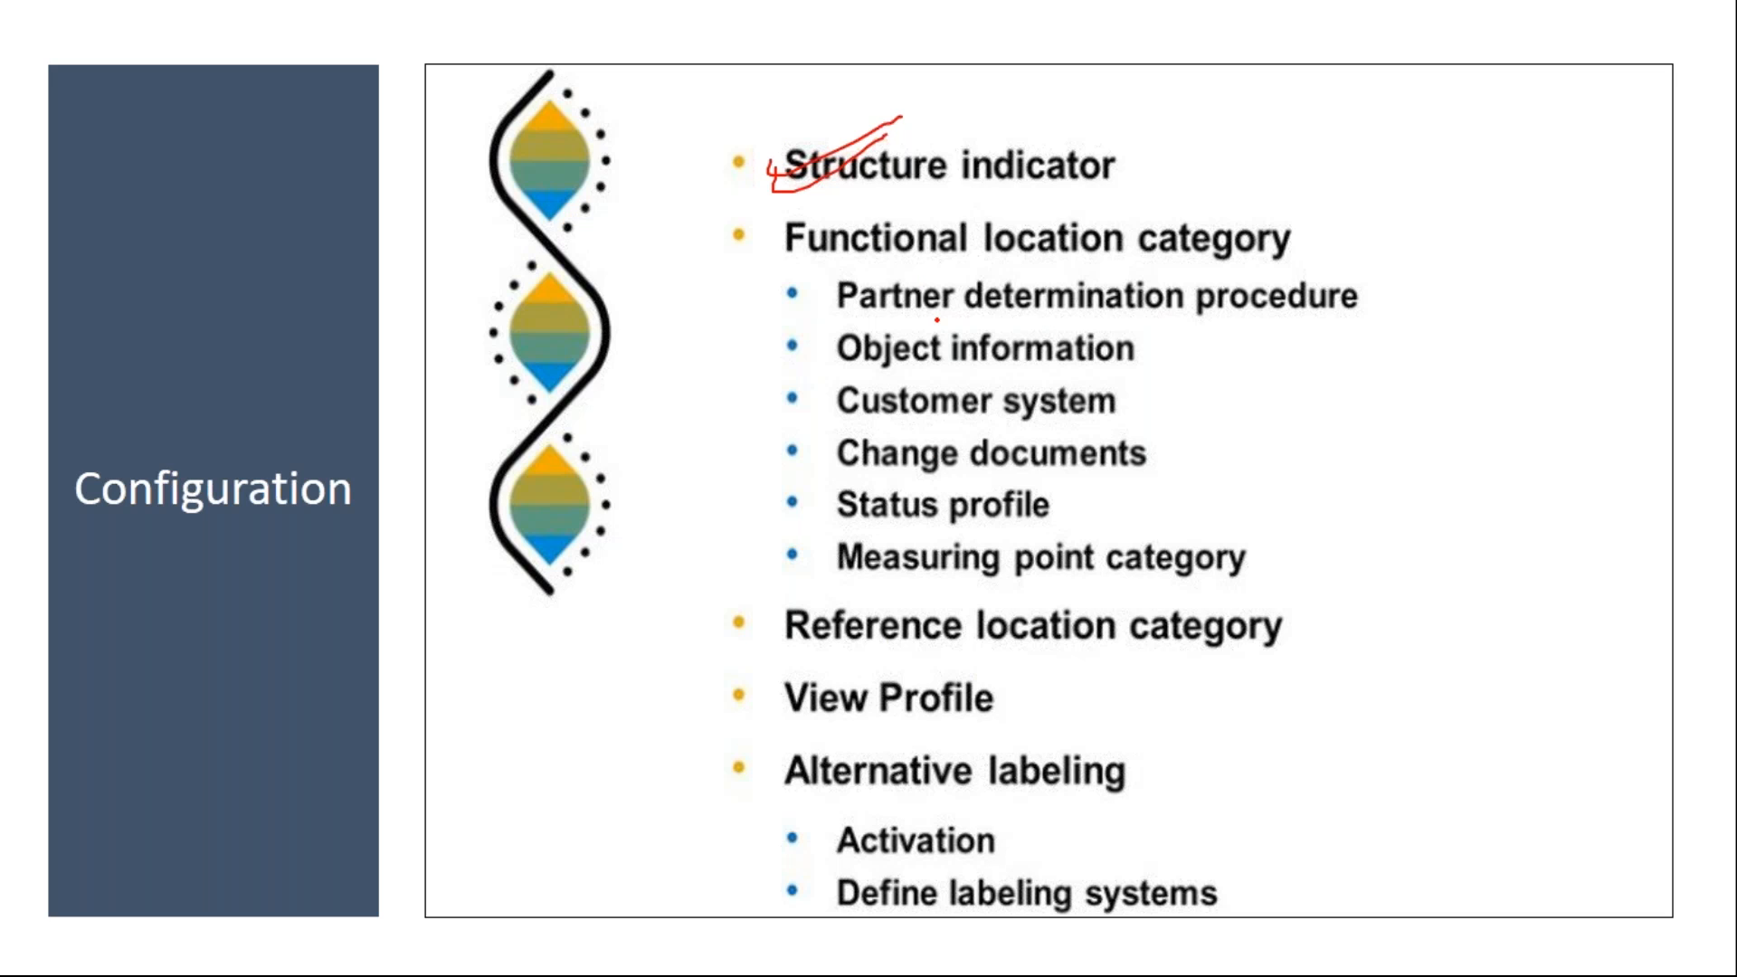
key(e)
key(Escape)
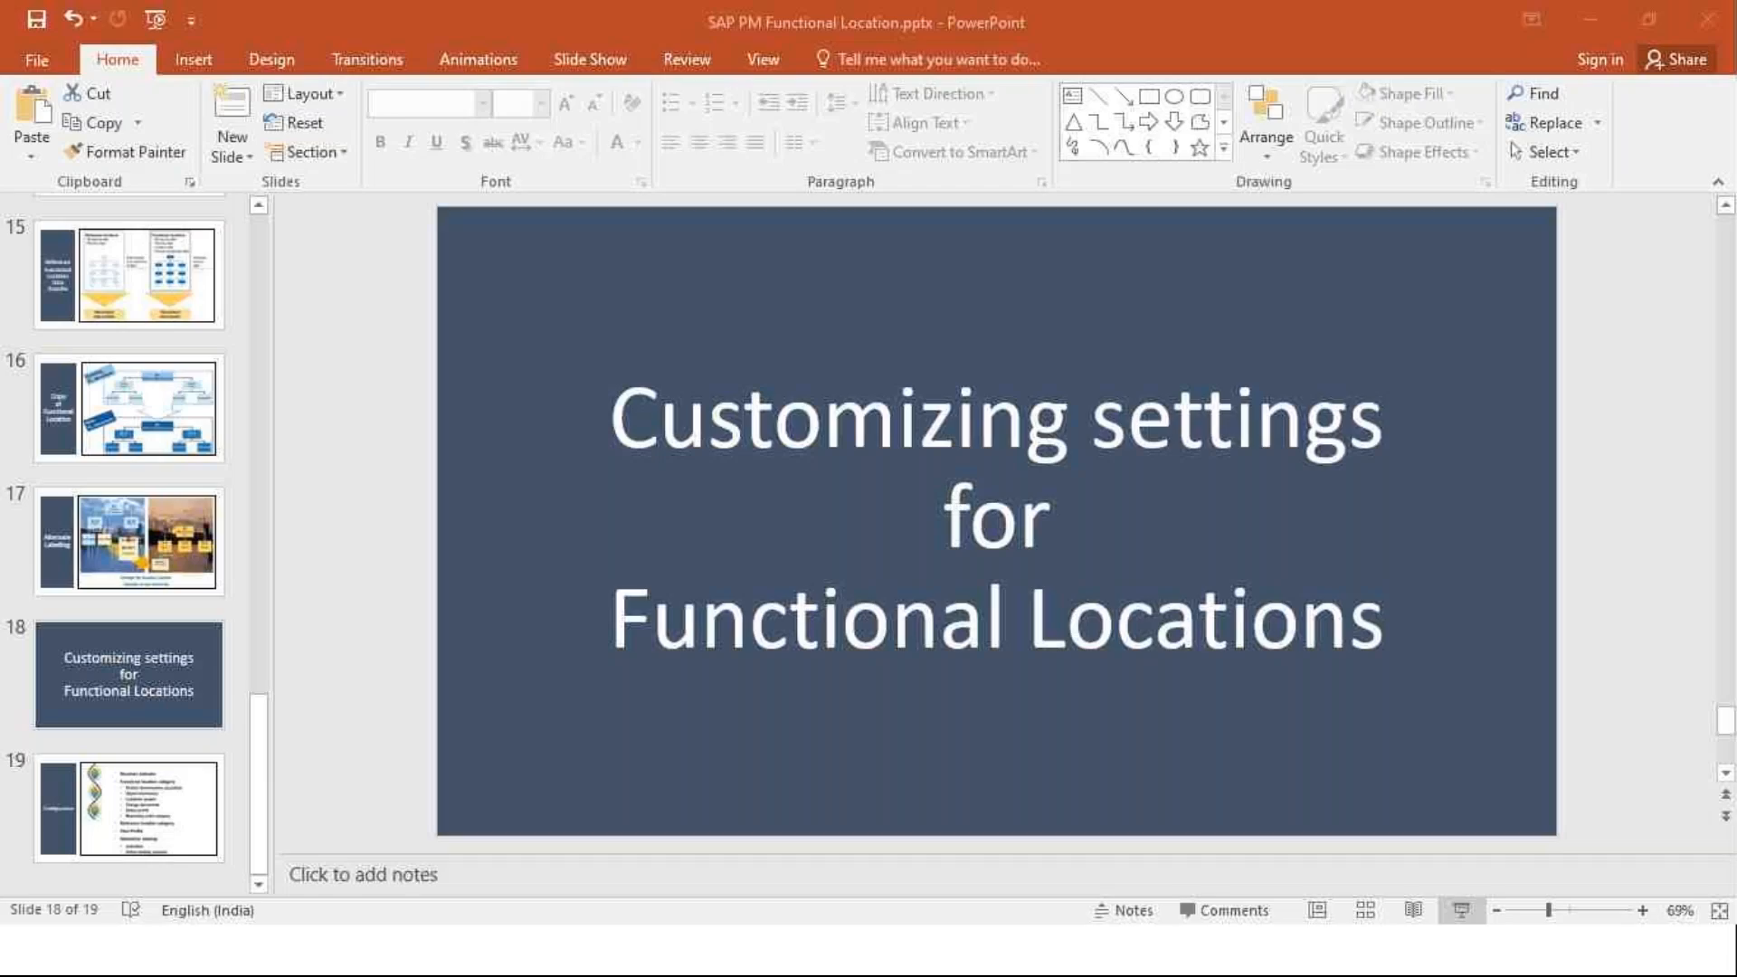
Switch to the SAP implementation guide and open the details of structure indicator HYN01 under Create Structure Indicator for Reference Locations/Functional Locations
mouse_move(464, 950)
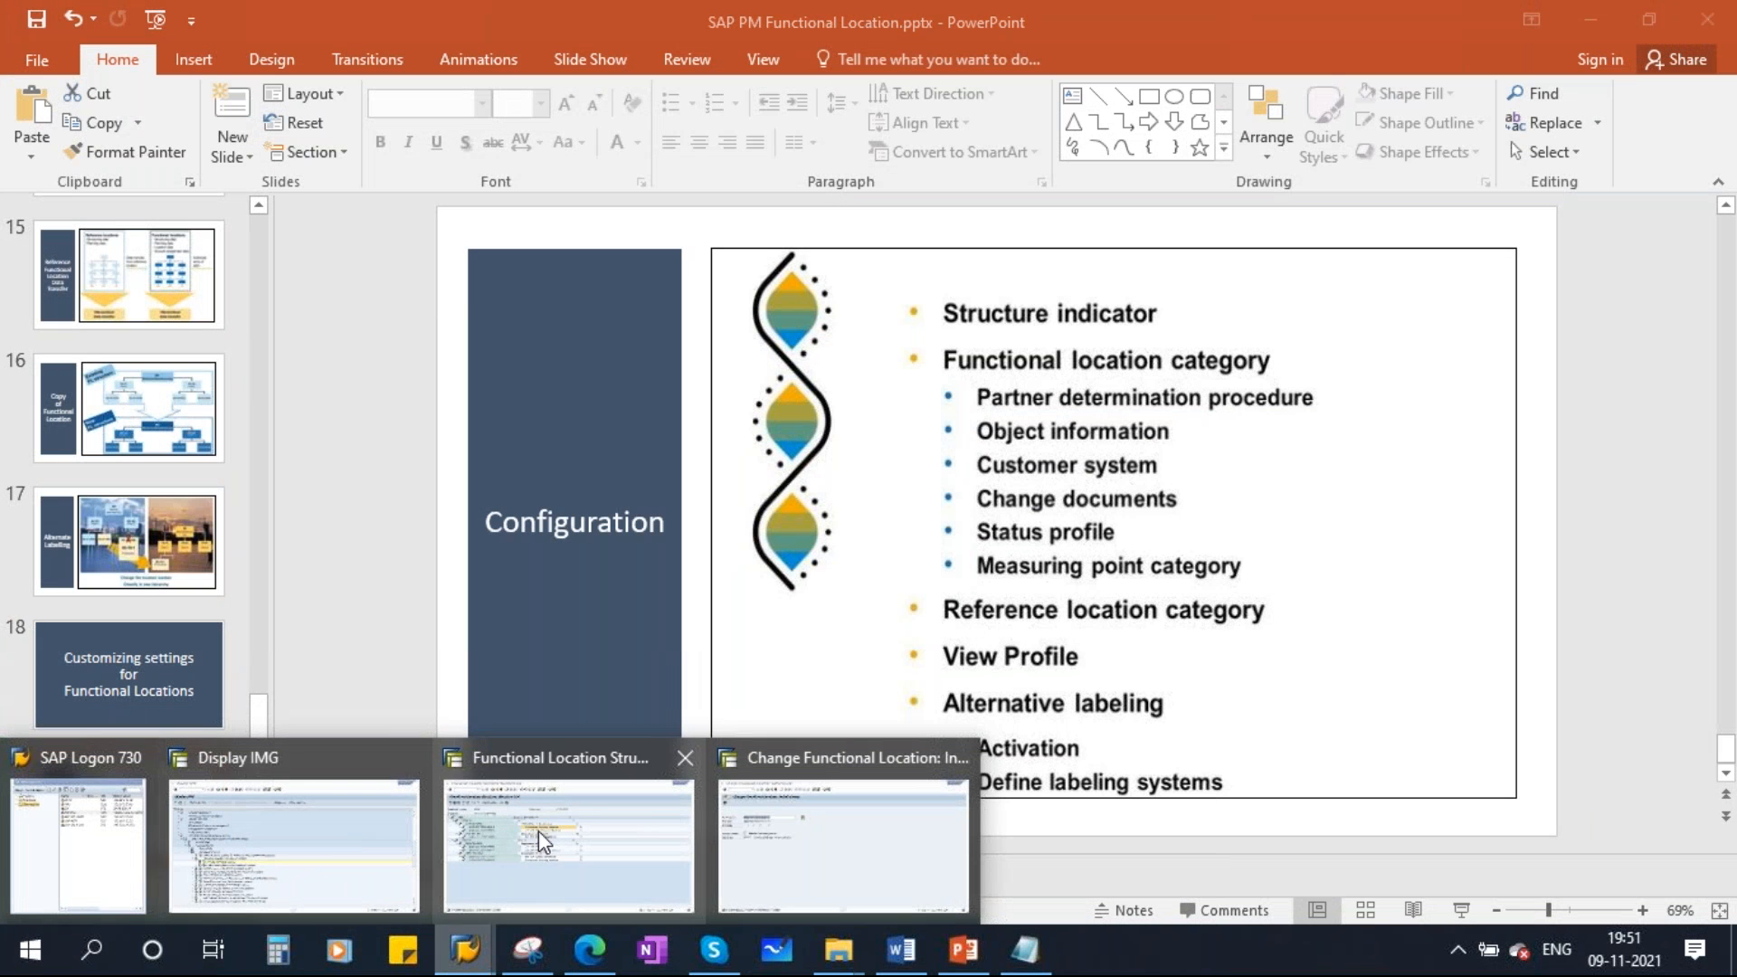
click(214, 861)
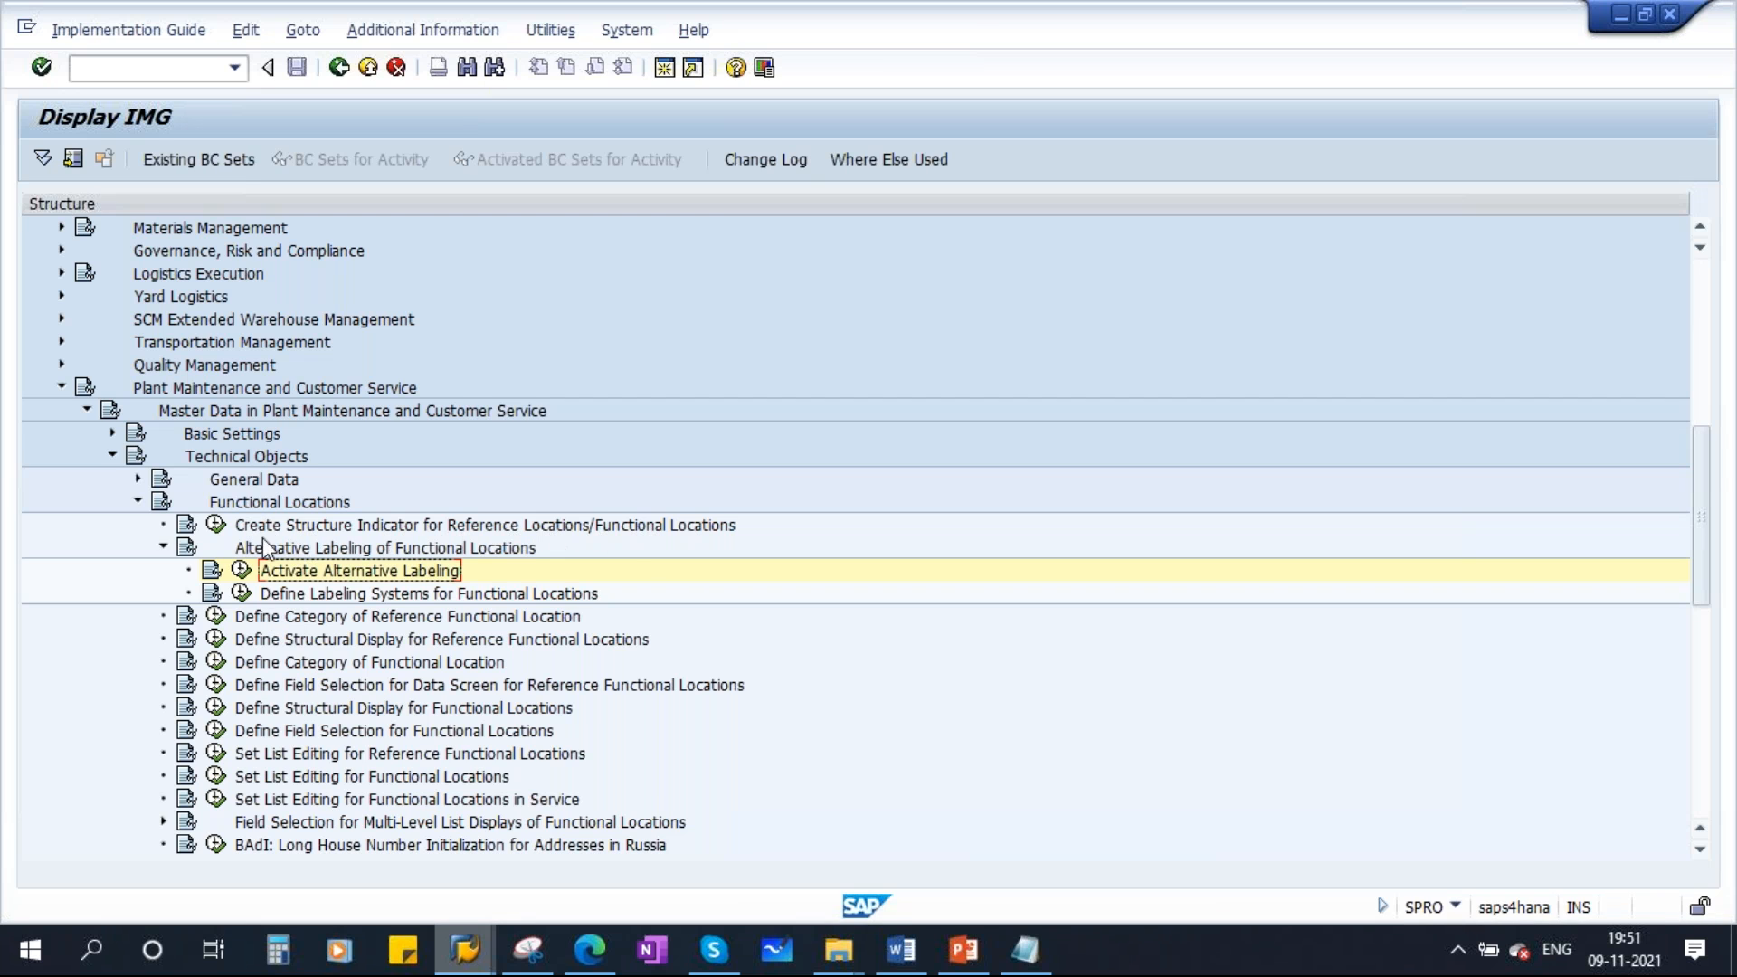
click(216, 525)
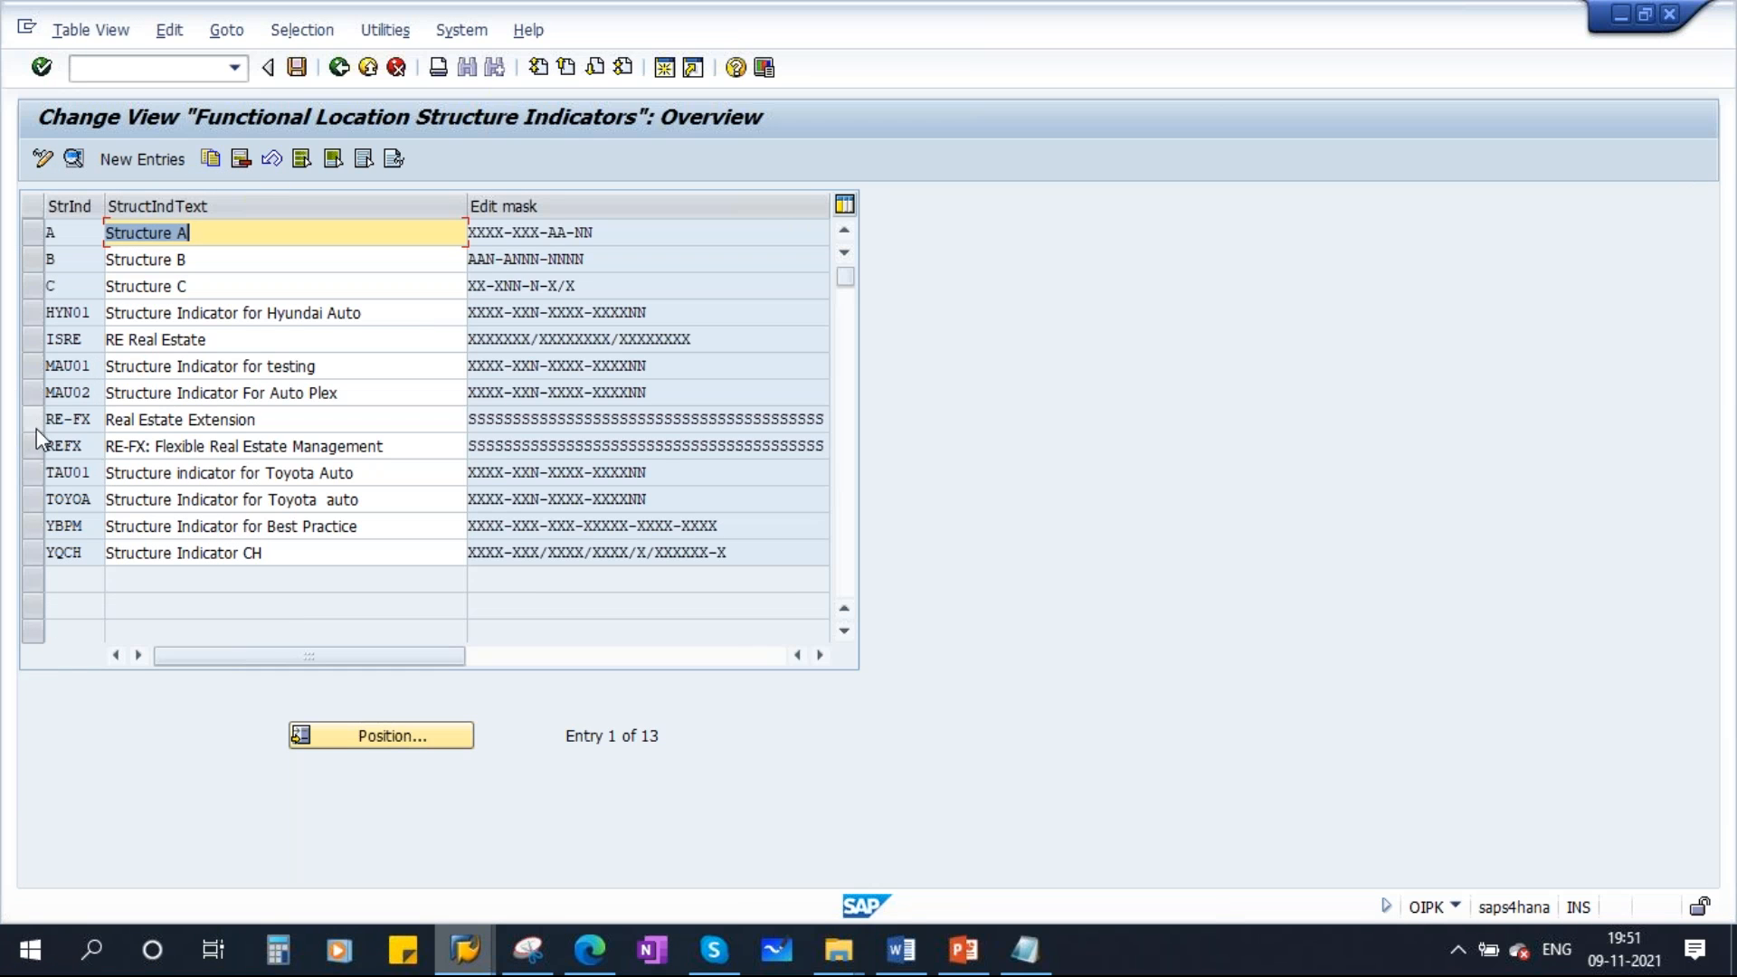
click(27, 365)
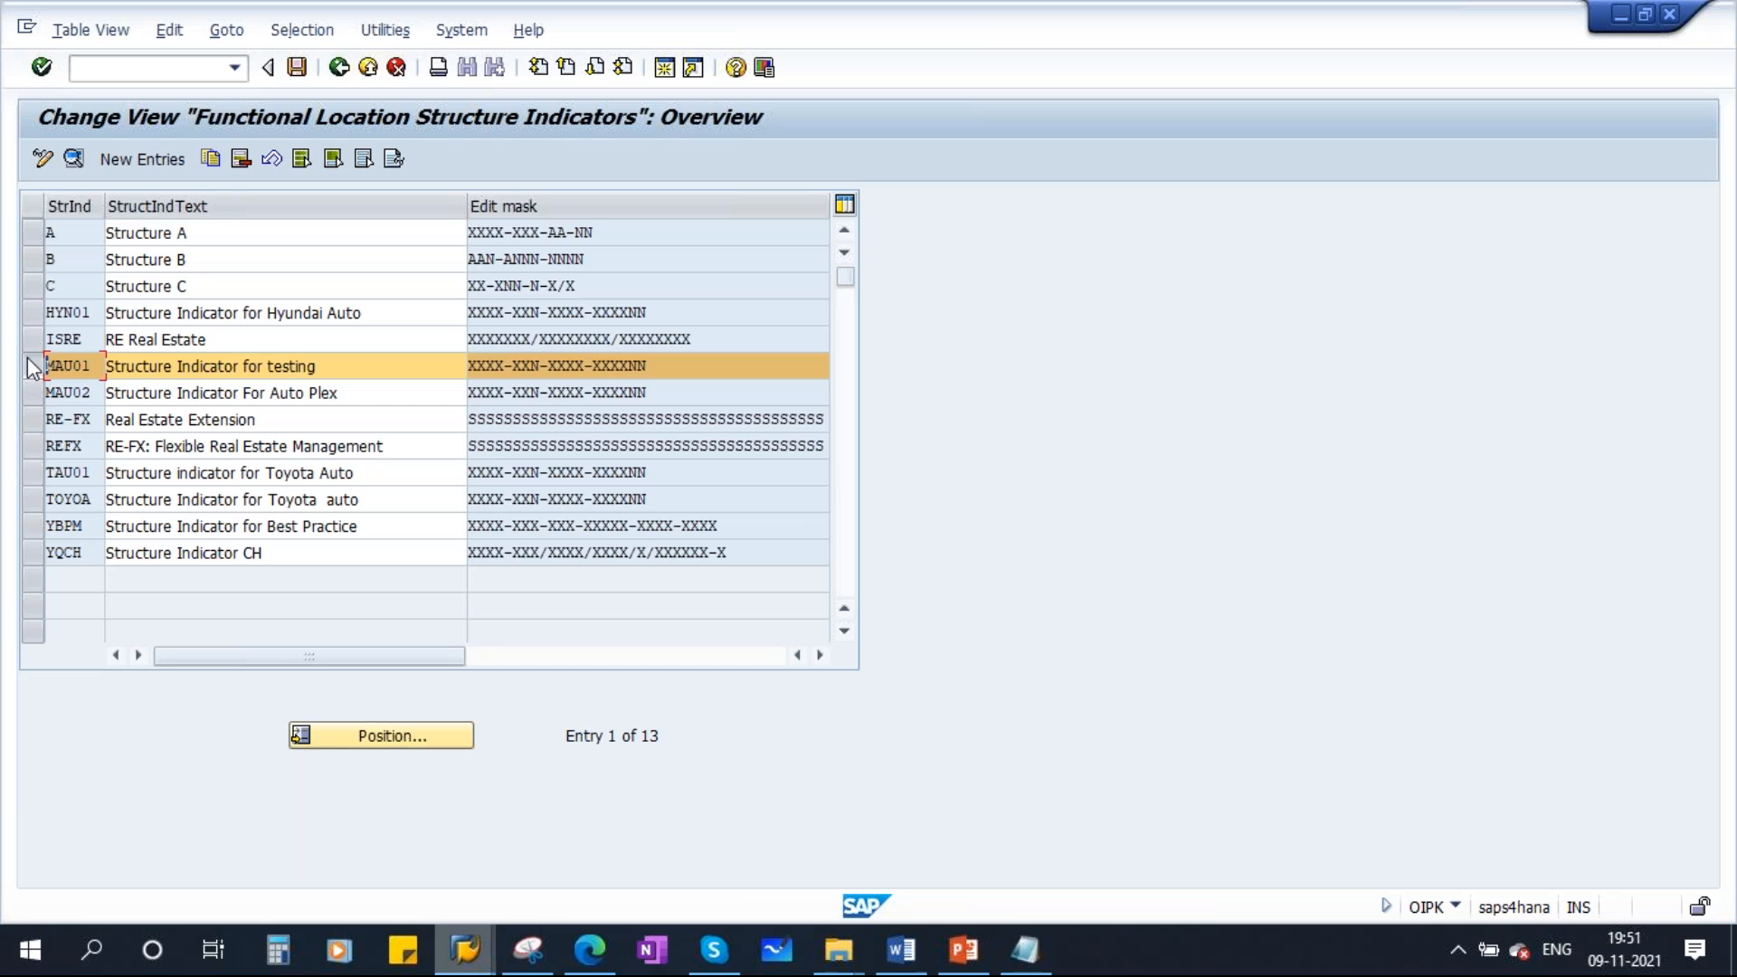
click(27, 365)
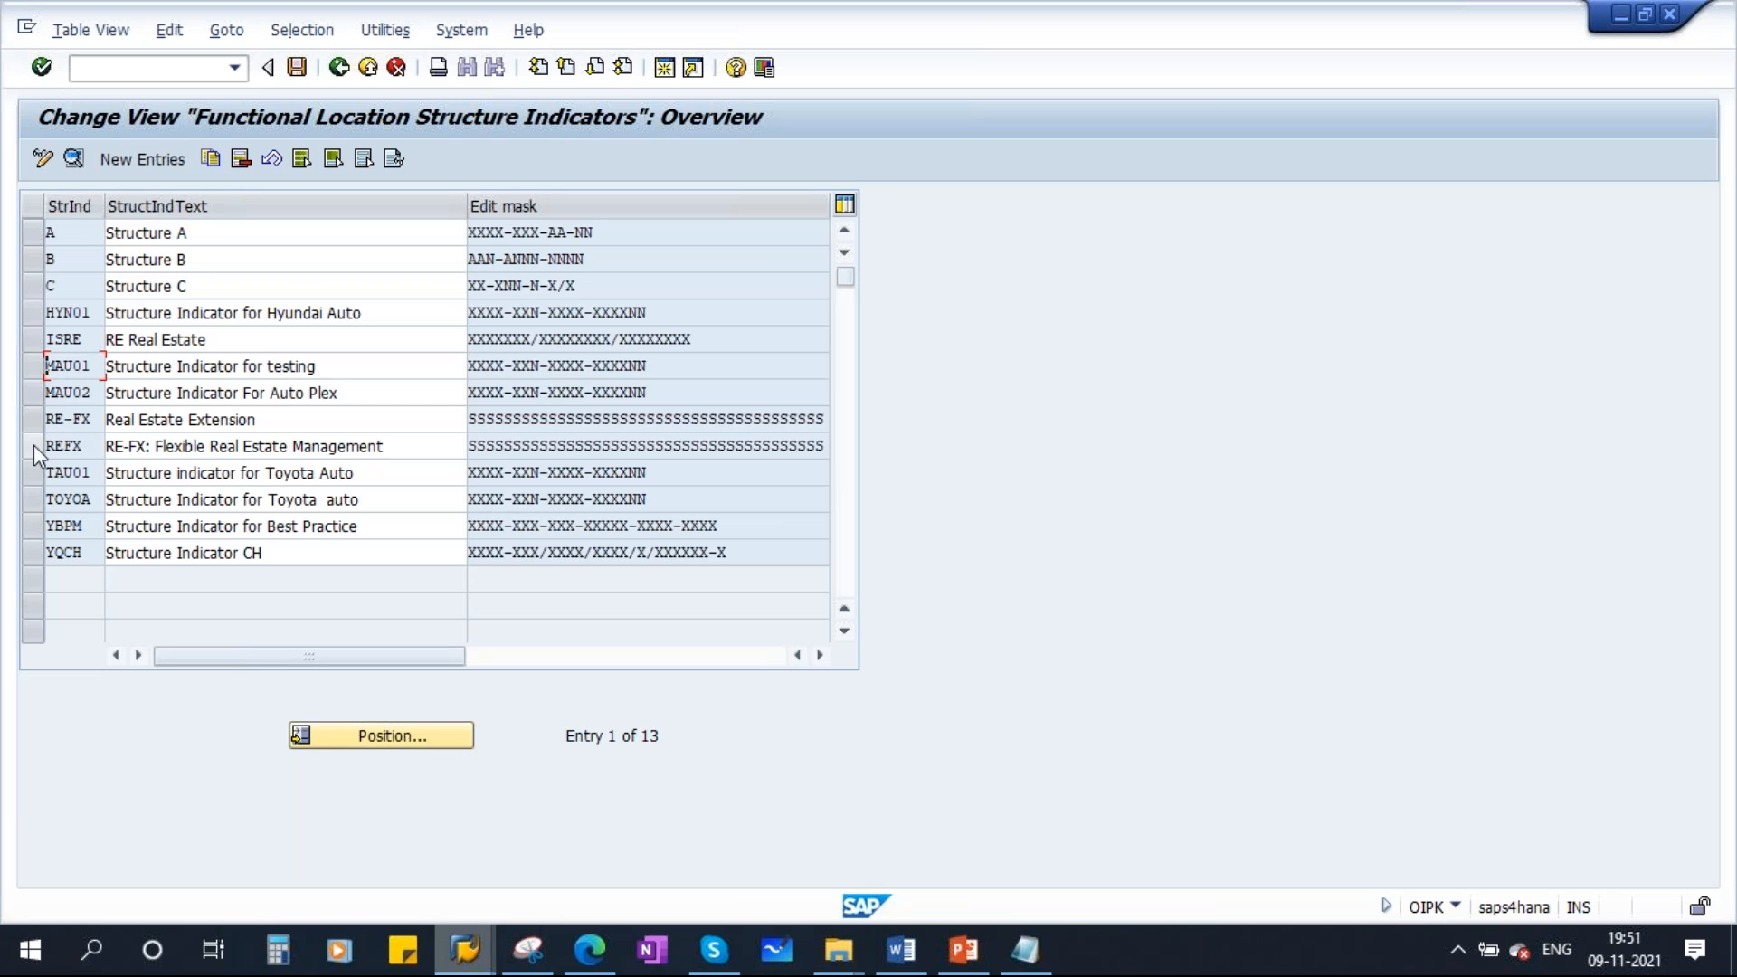
click(32, 310)
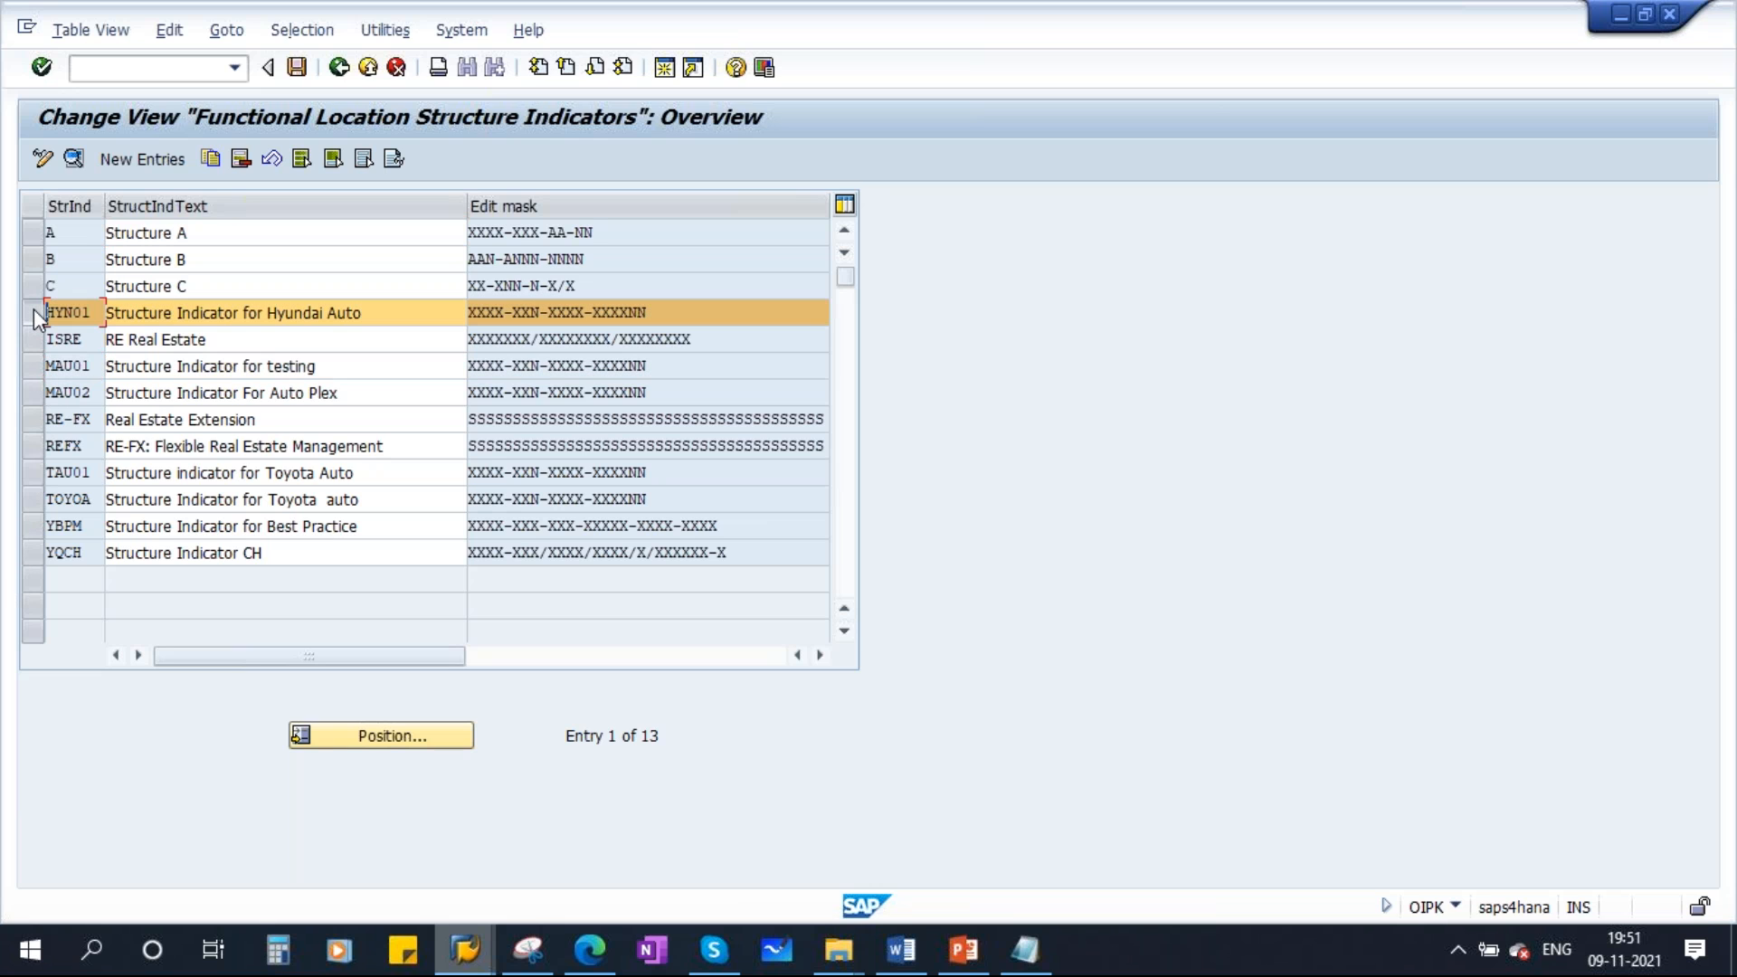
click(74, 157)
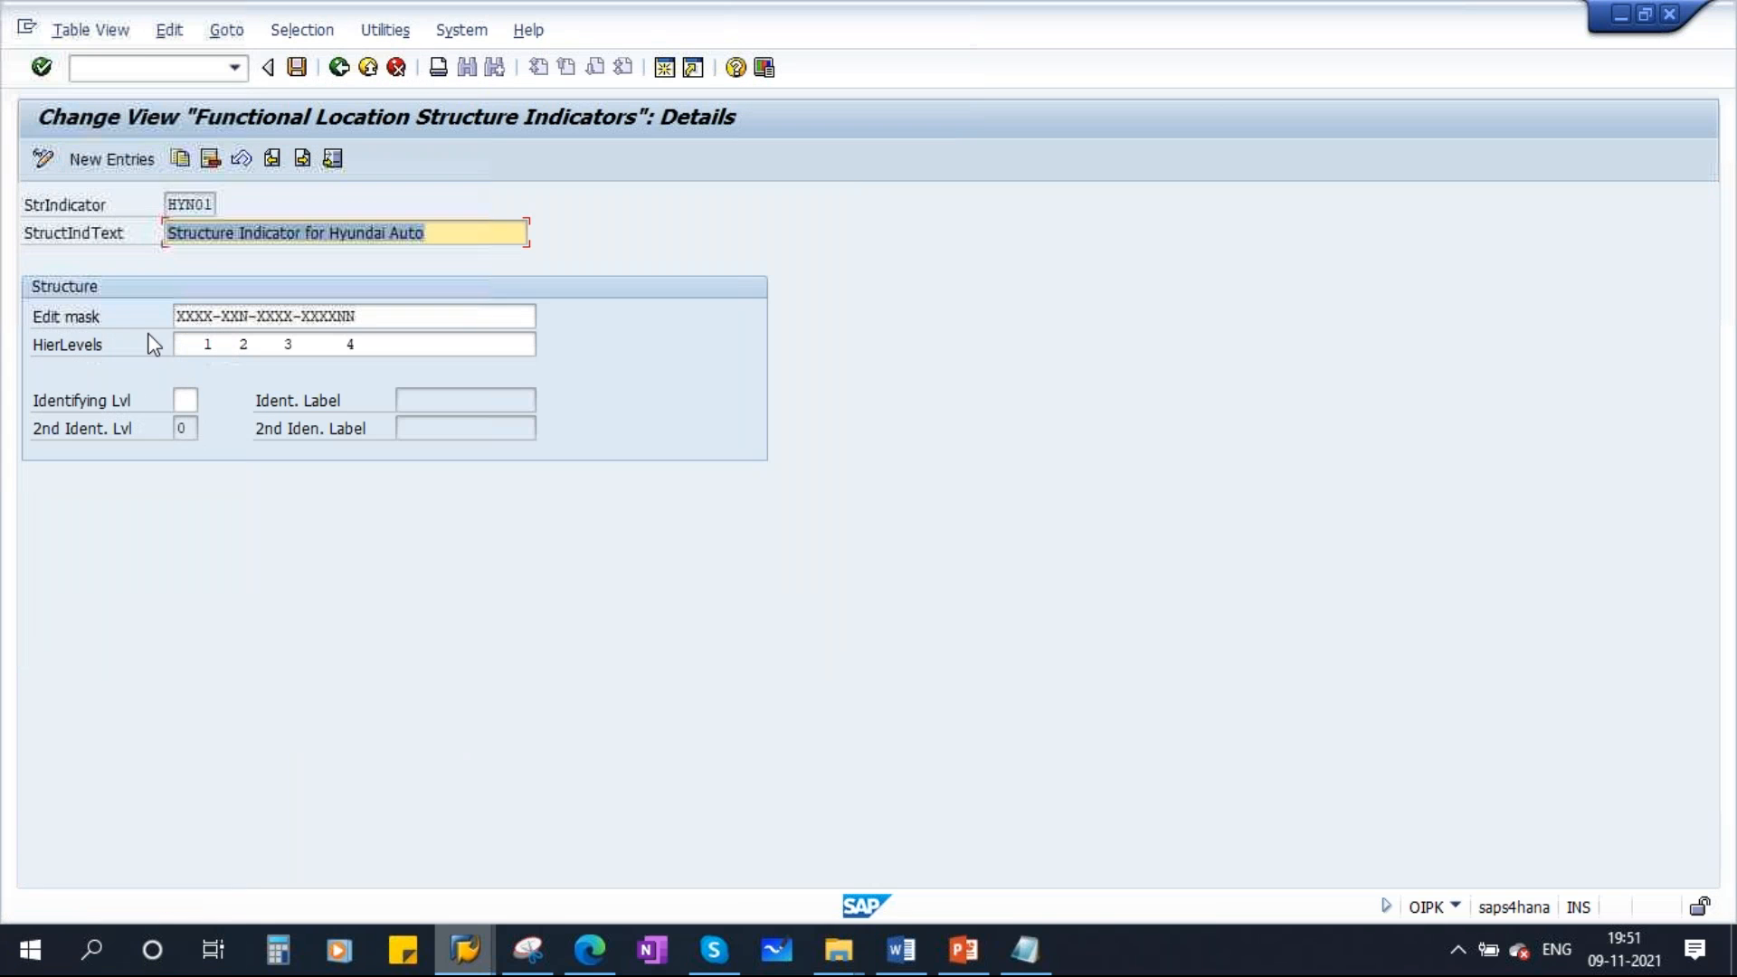
Examine the edit mask and hierarchy levels of structure indicator HYN01 and return to the structure indicators overview
drag(414, 326, 132, 322)
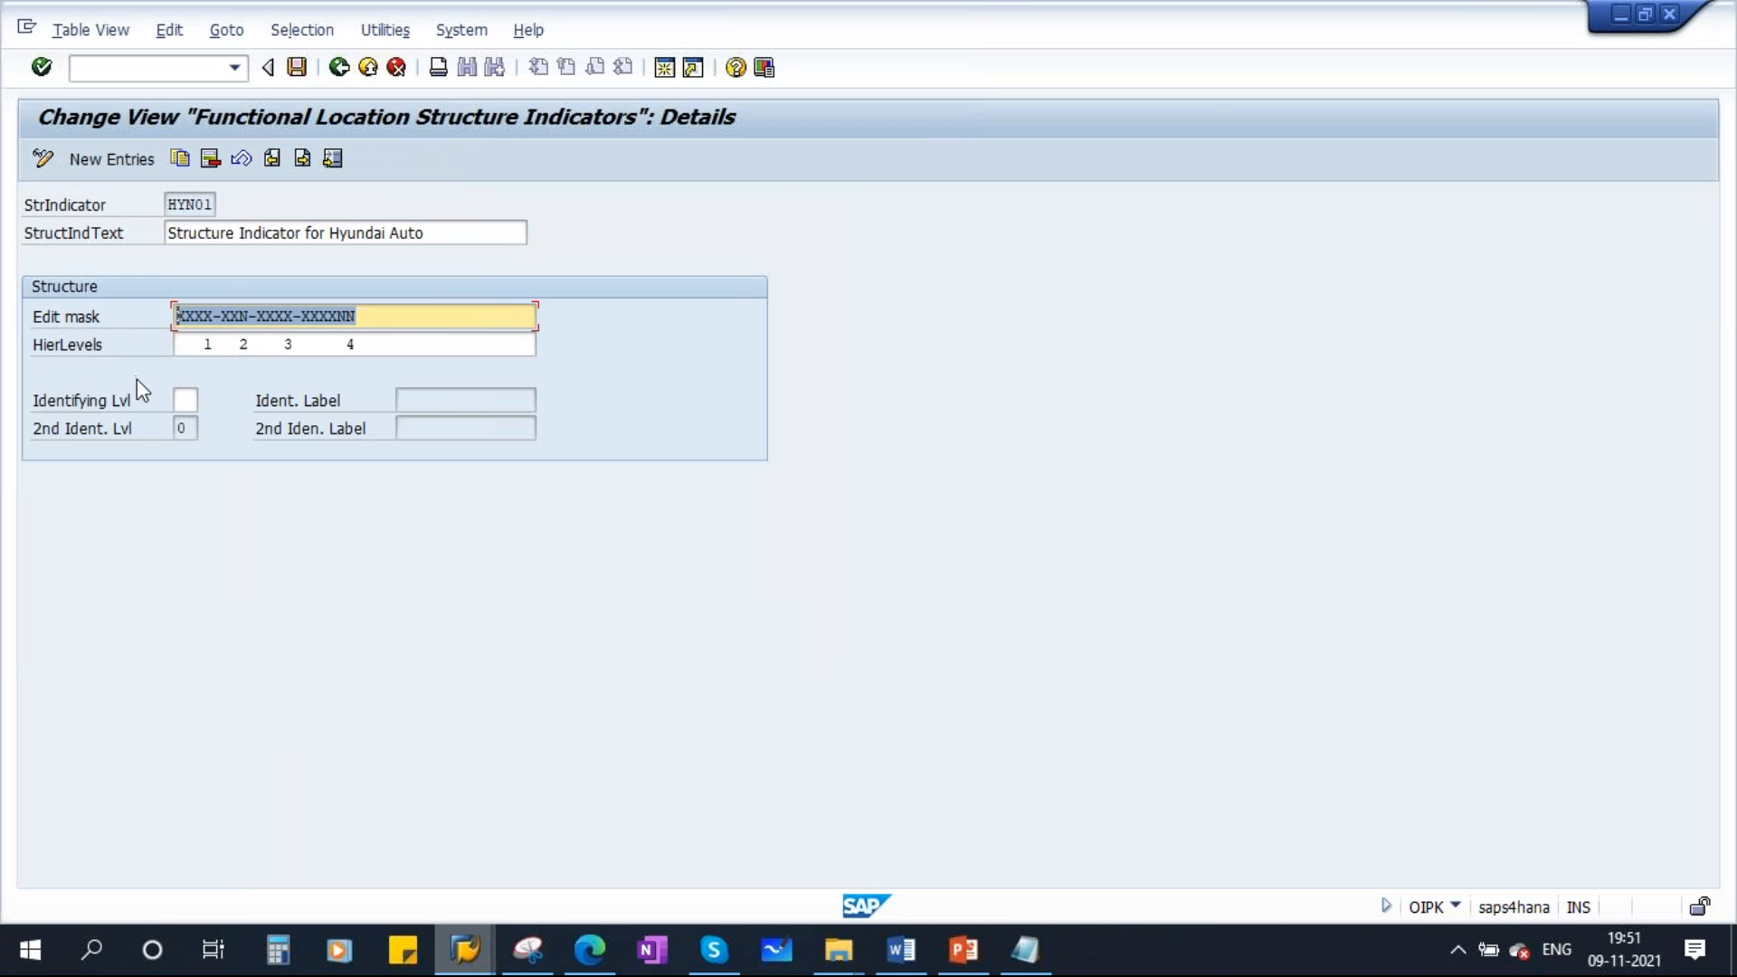
click(282, 346)
drag(281, 347, 163, 347)
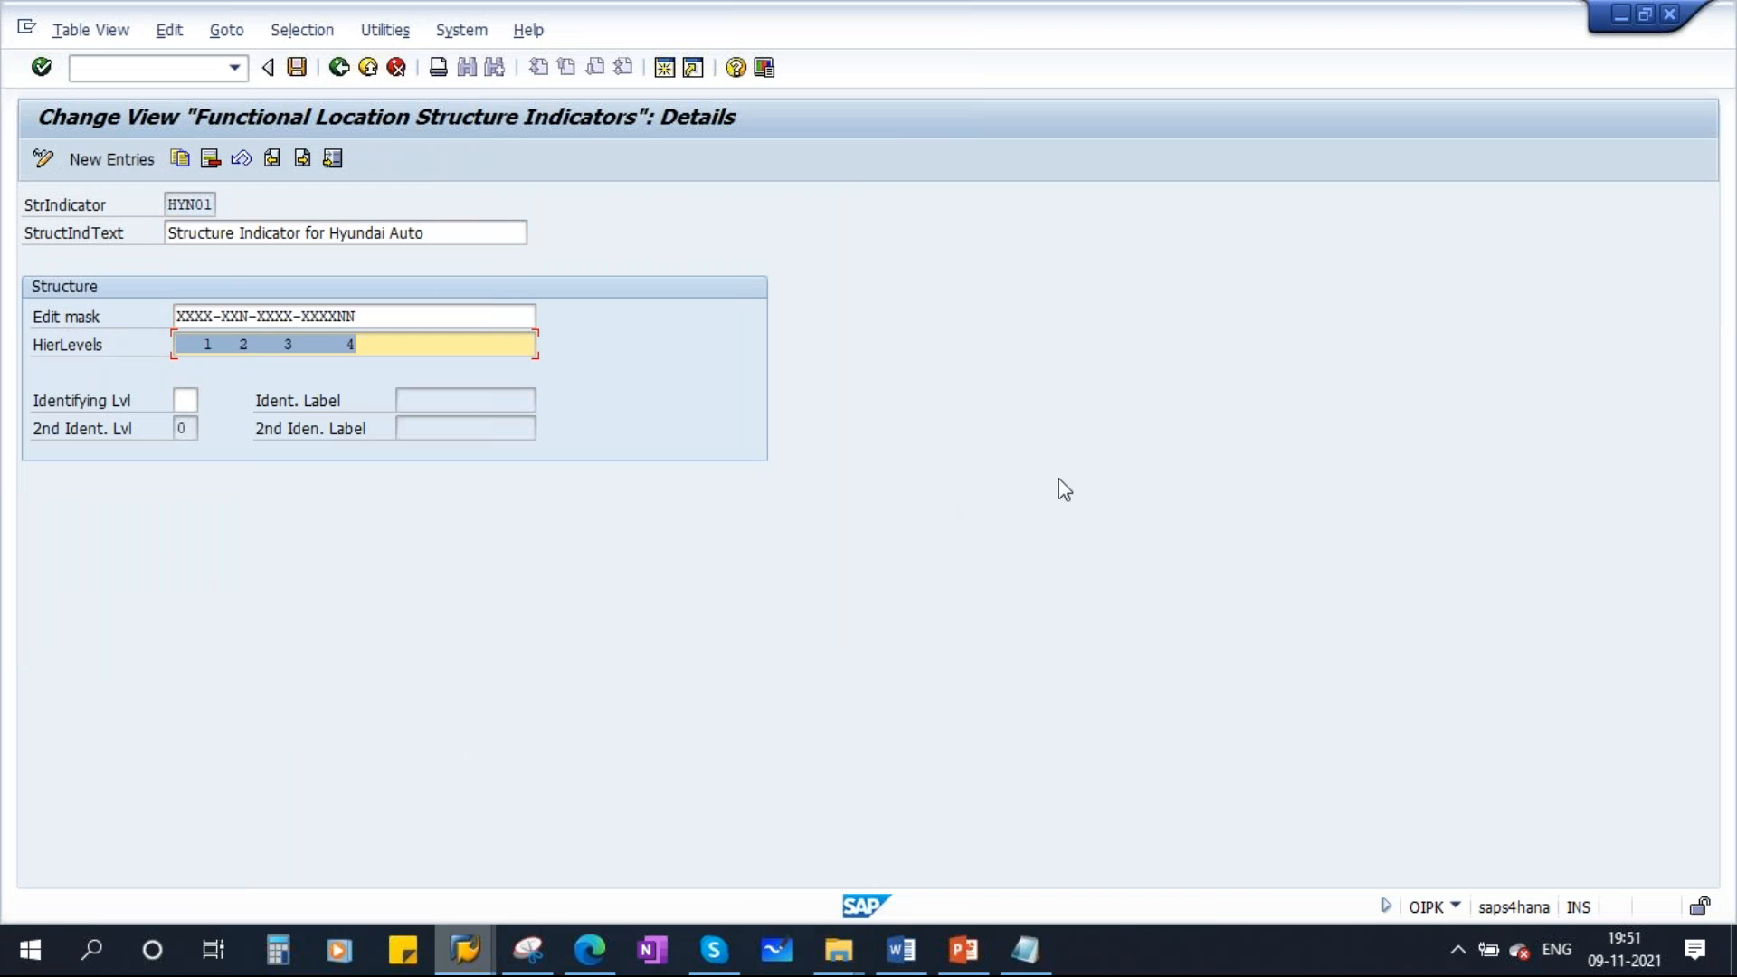
click(339, 67)
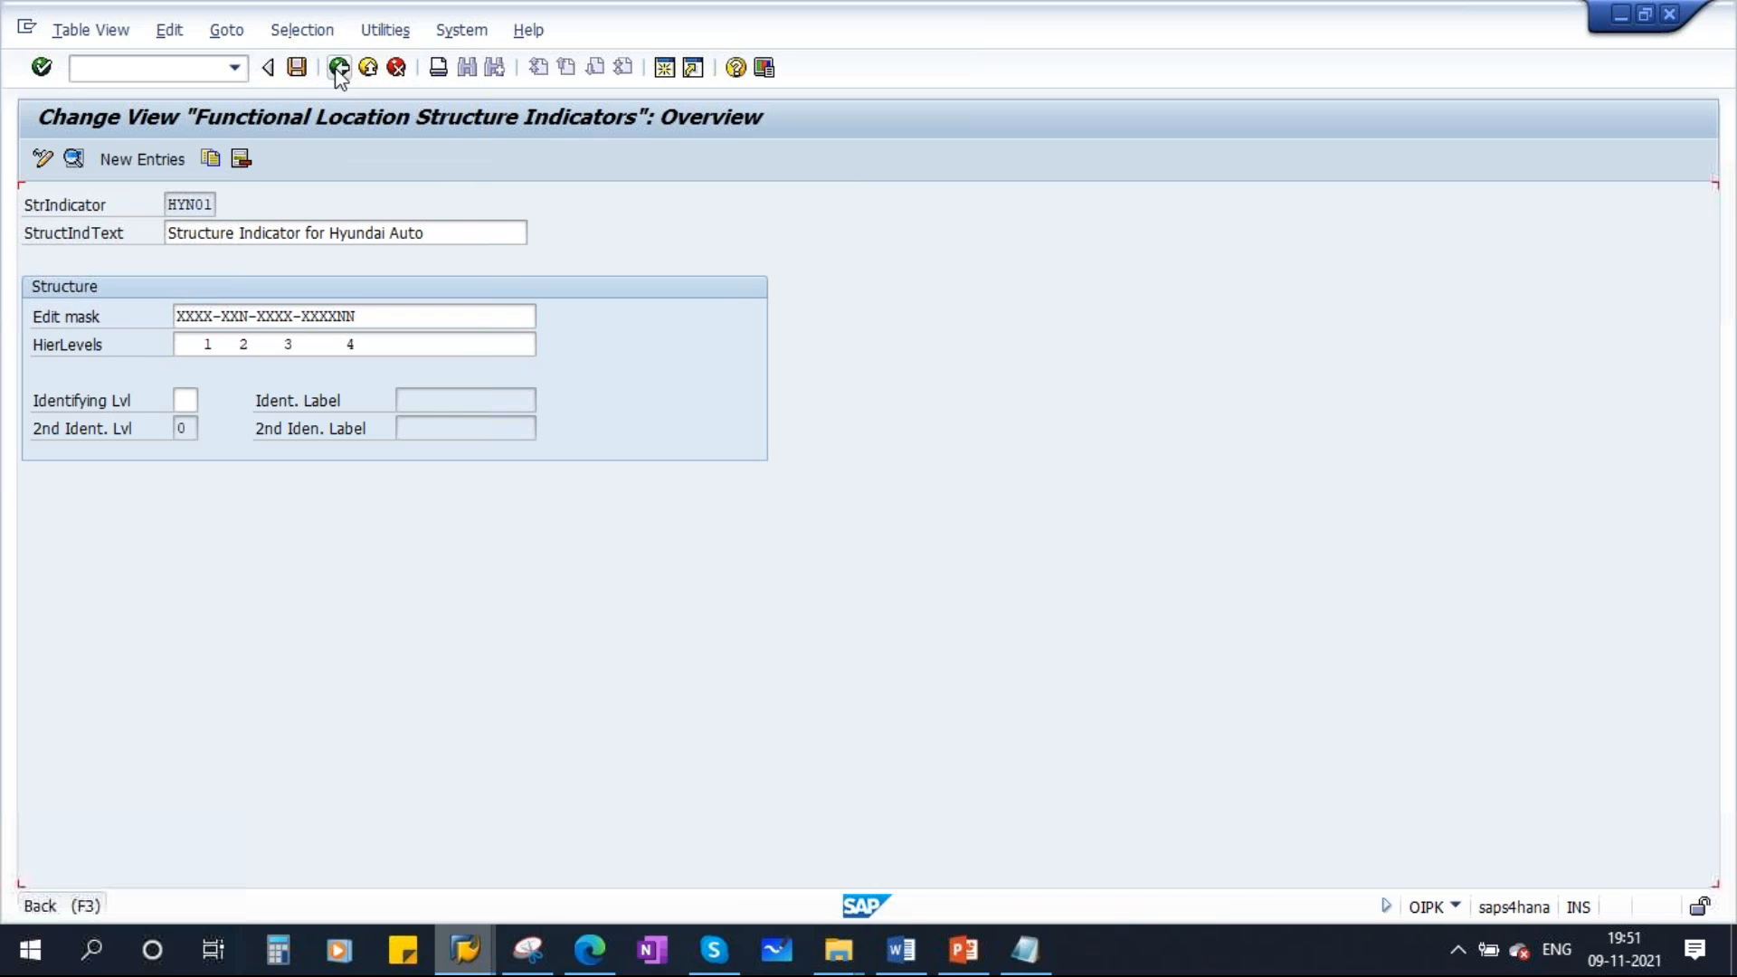
Check the Configuration slide in PowerPoint, then return to SAP and start transaction IL01 for creating a functional location
click(963, 949)
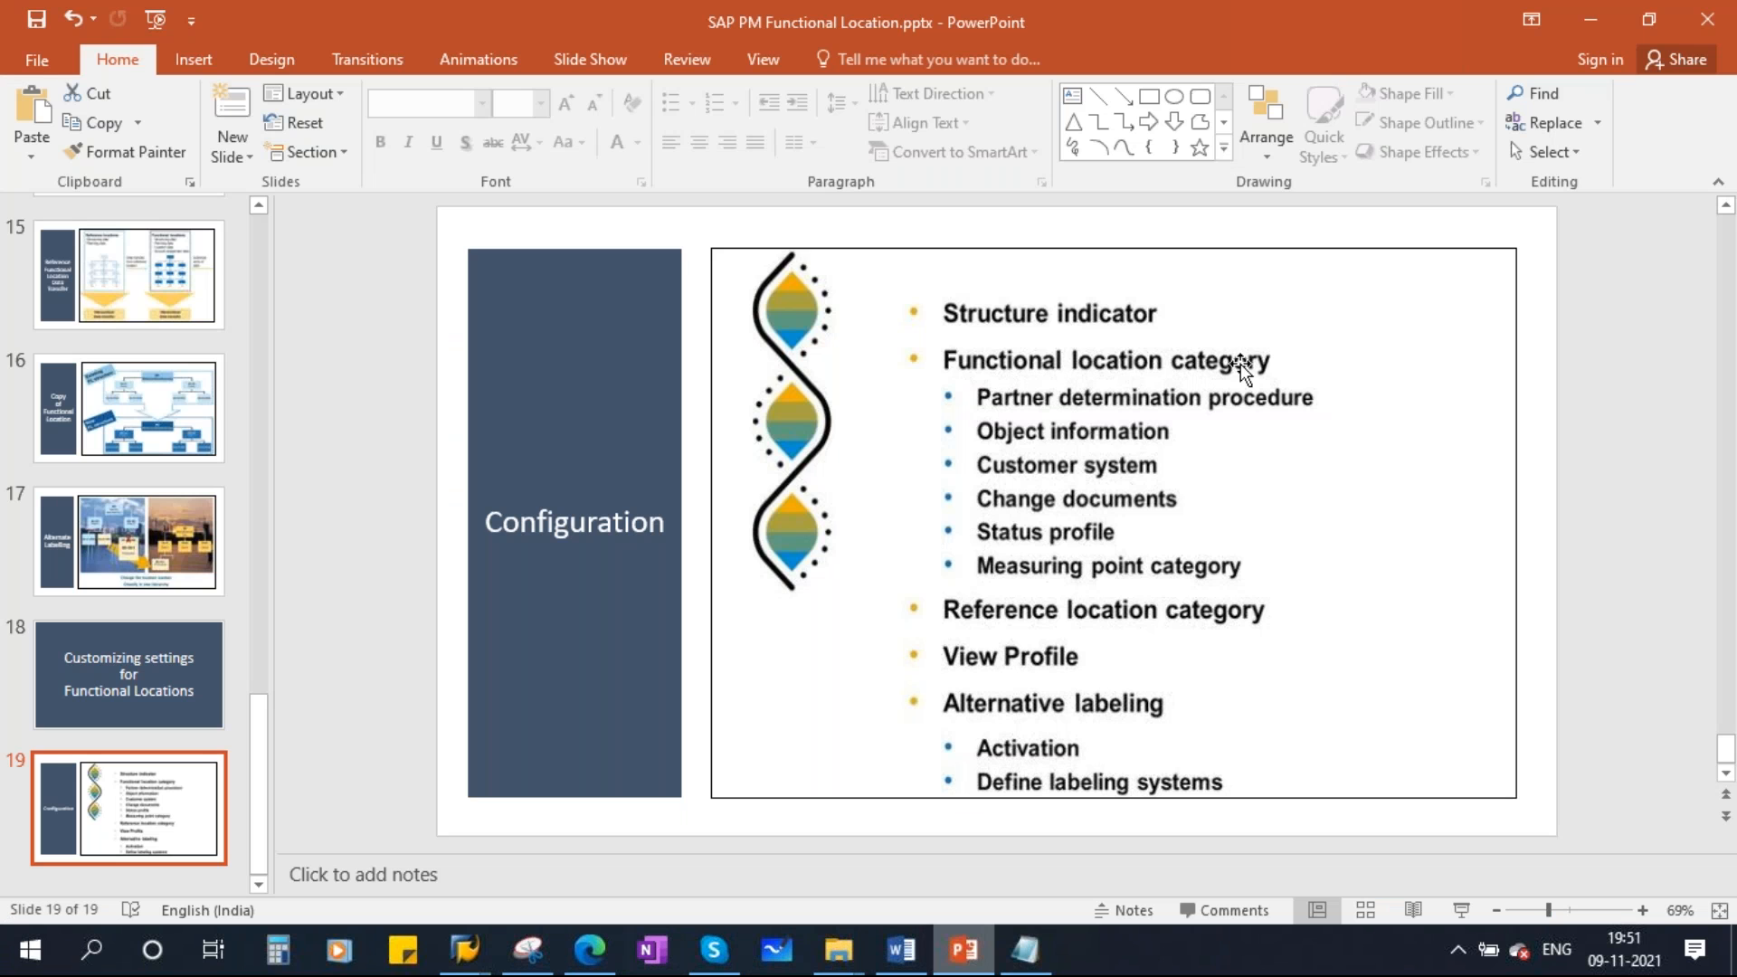
click(465, 950)
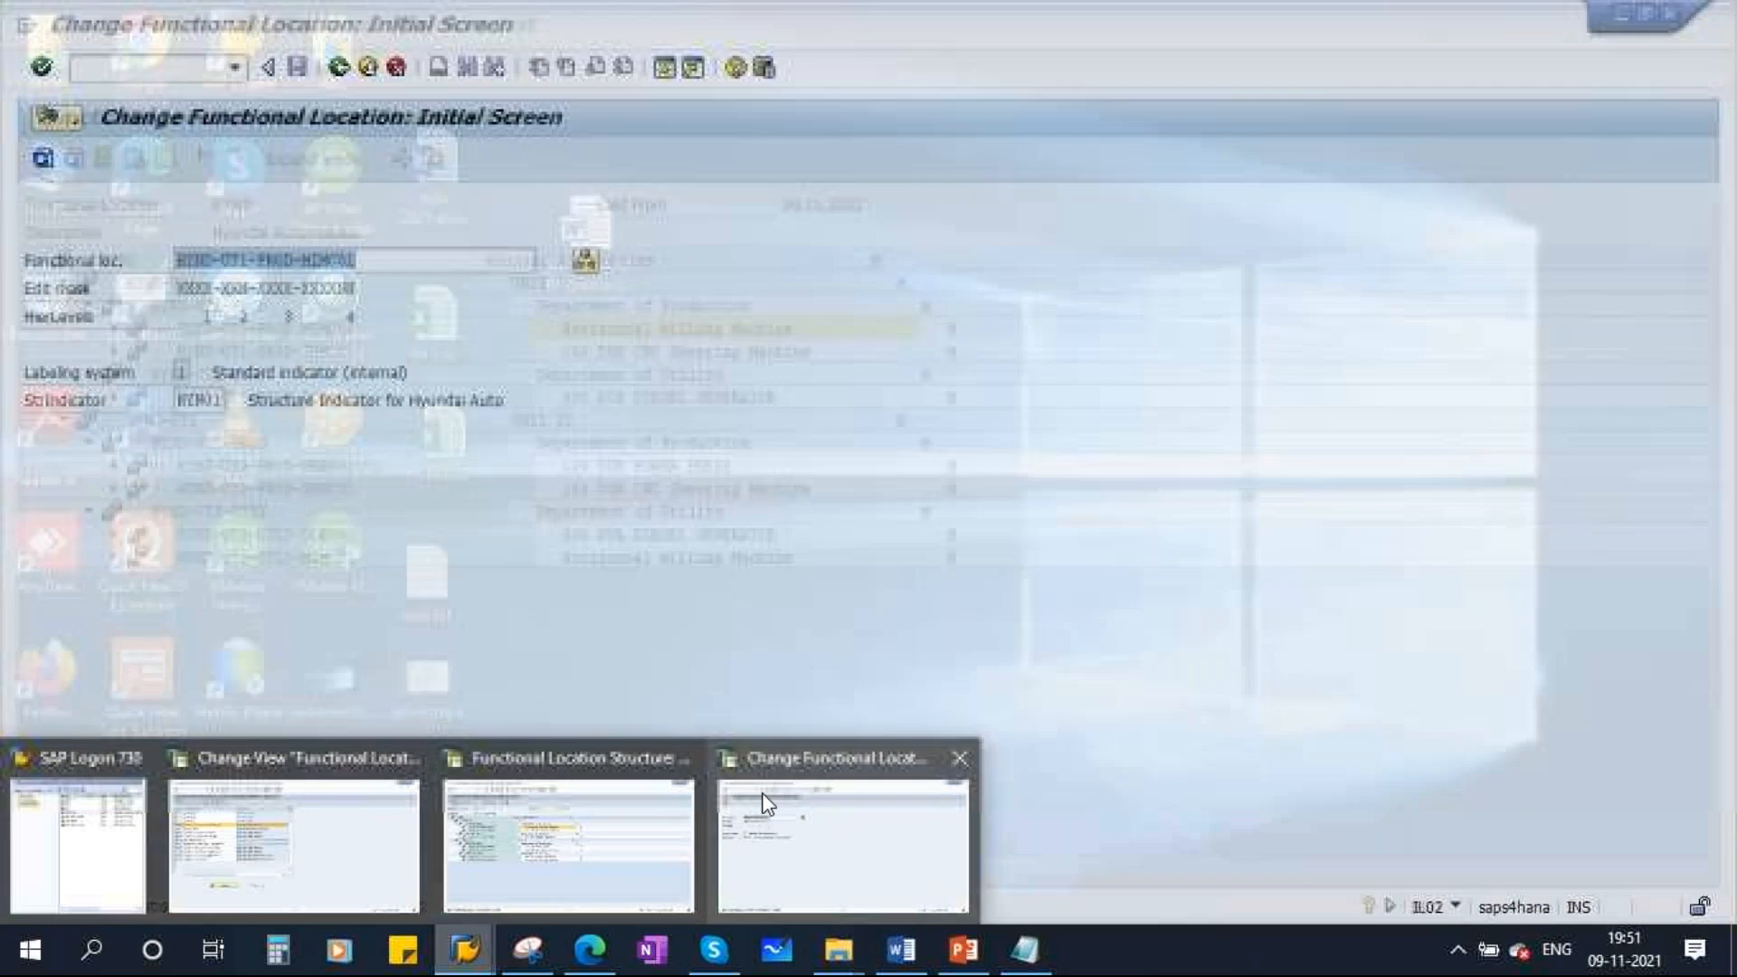
click(762, 801)
click(338, 67)
text(il01)
key(Return)
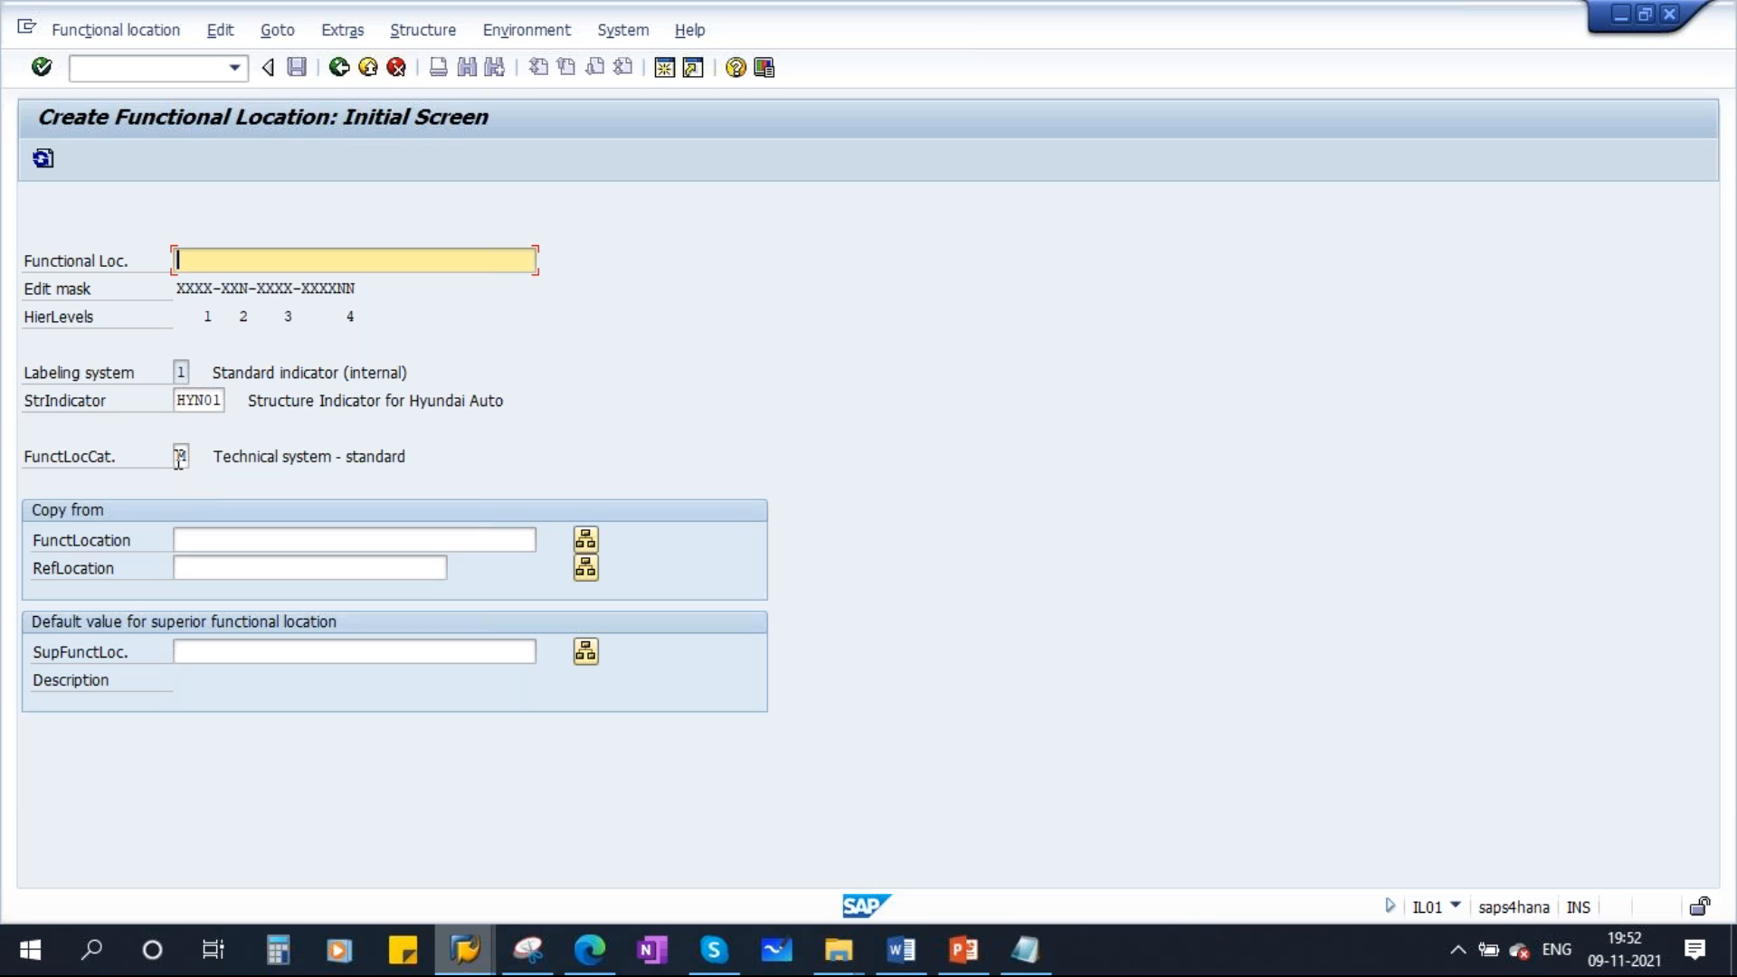
Examine the structure indicator on the creation screen and list the available functional location categories
click(178, 459)
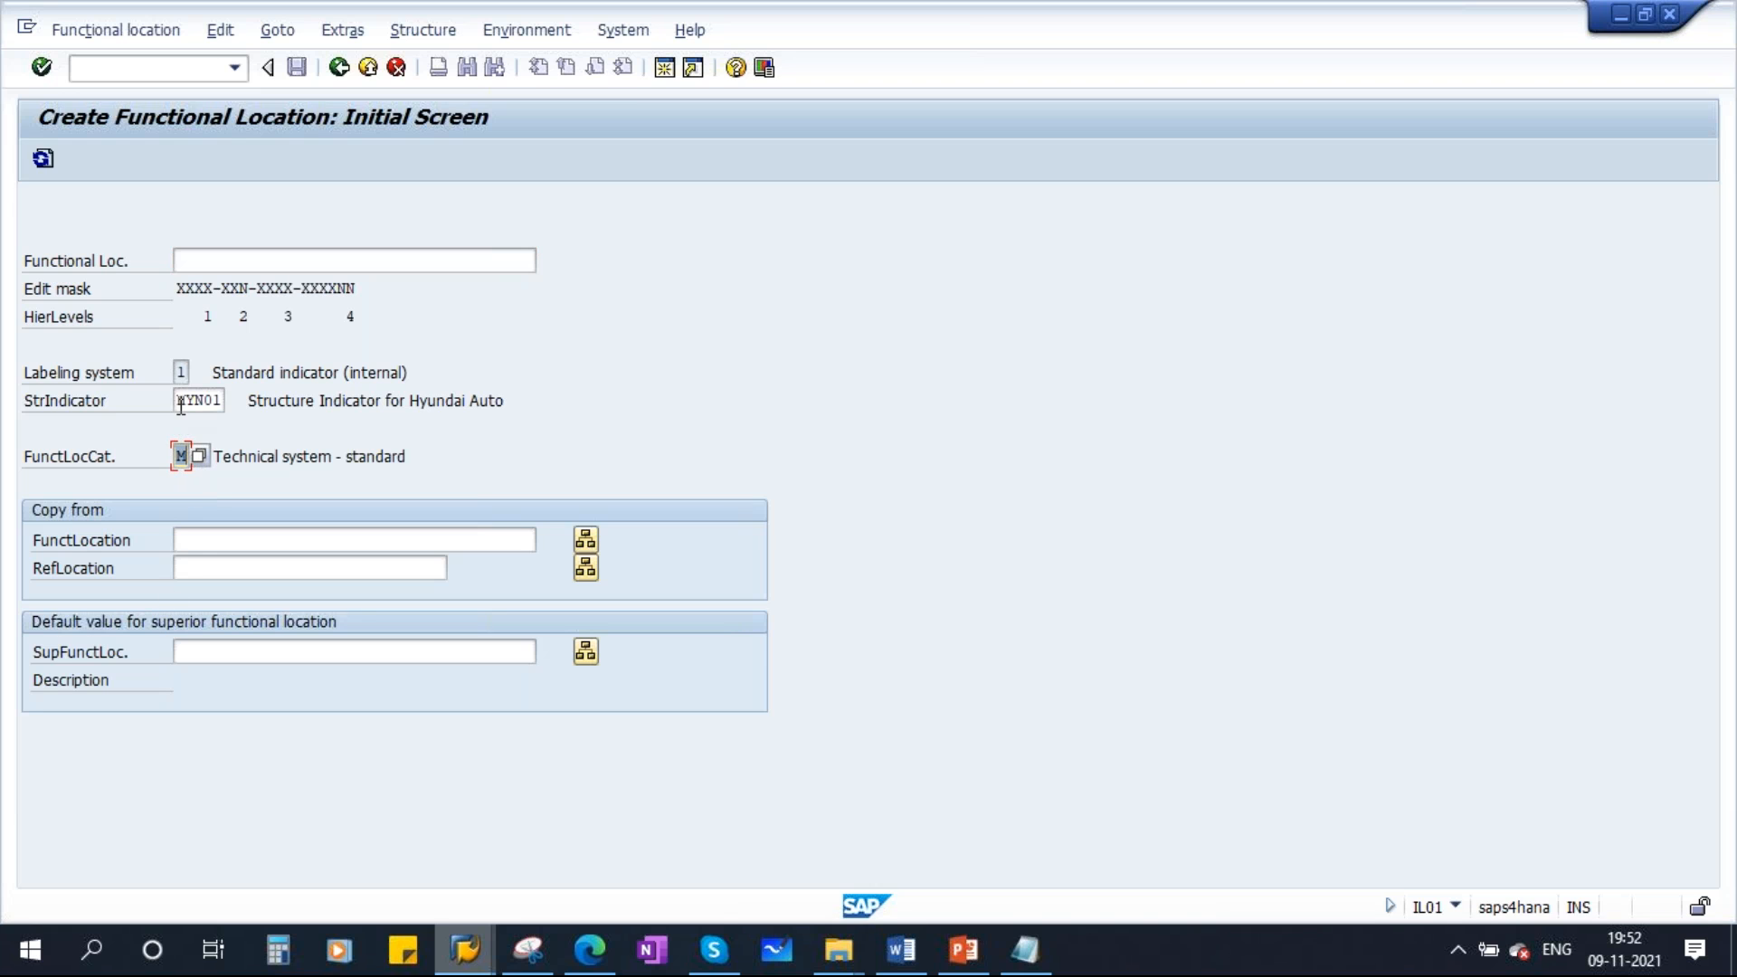
drag(181, 404, 266, 398)
click(179, 458)
click(199, 459)
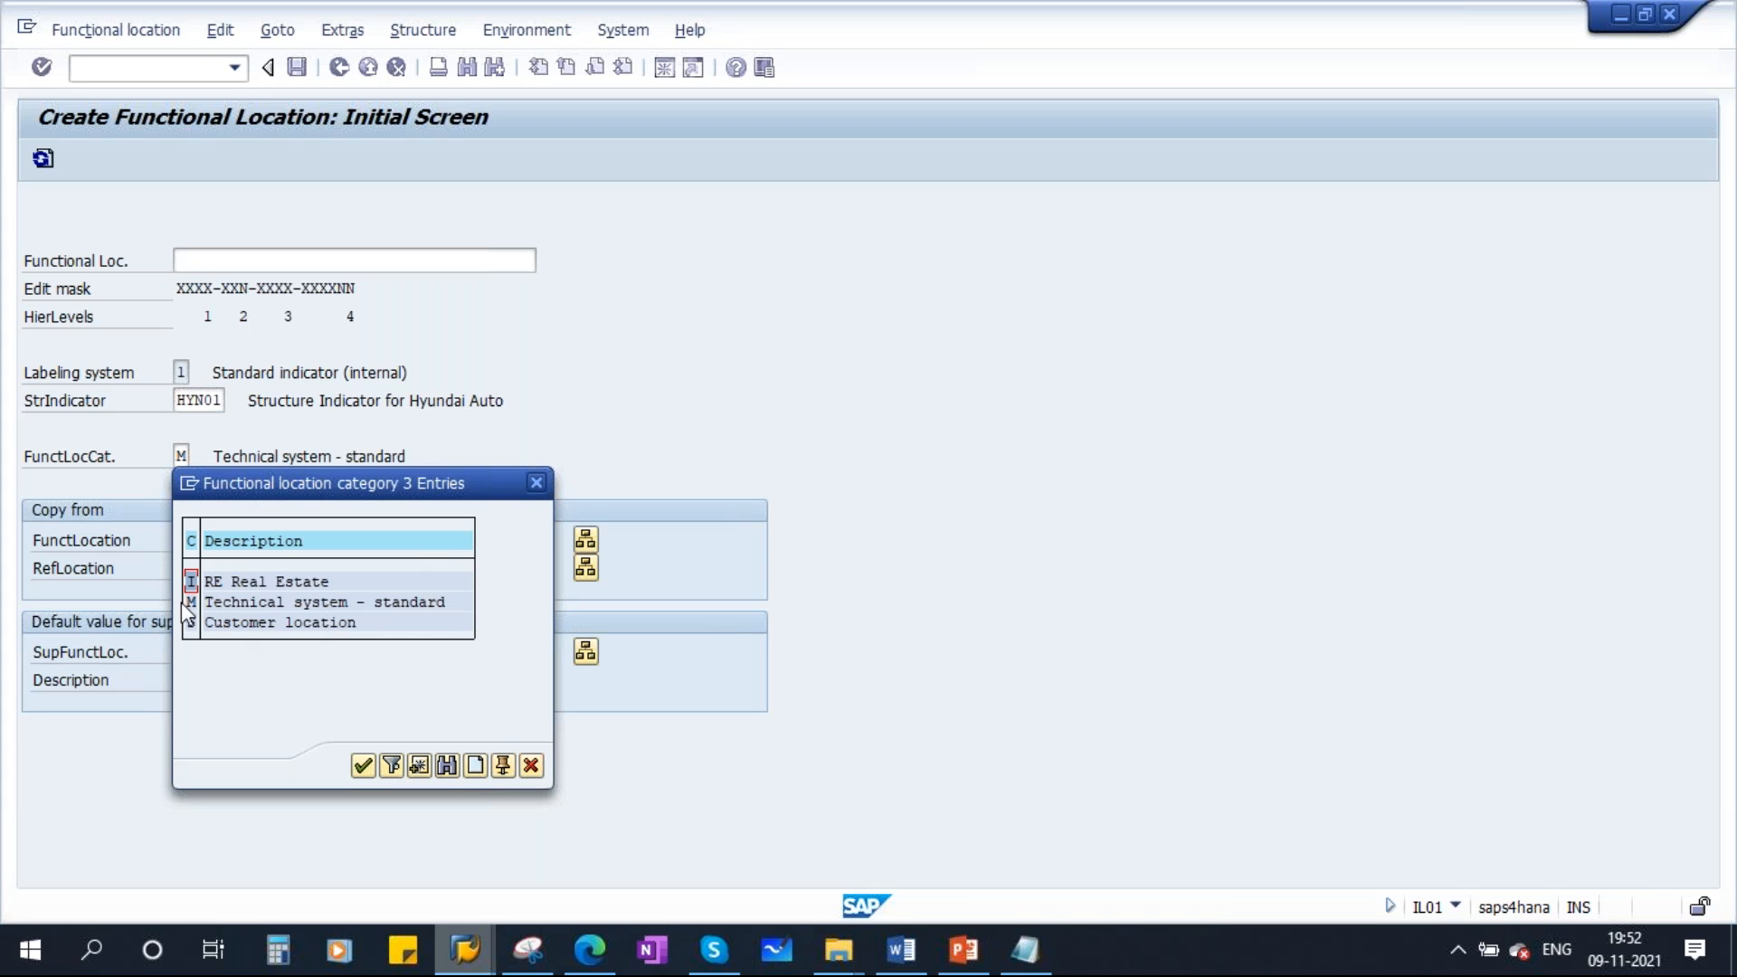
Return from the structure indicators overview to the implementation guide, collapse Alternative Labeling of Functional Locations and open Define Category of Functional Location
mouse_move(466, 945)
click(303, 841)
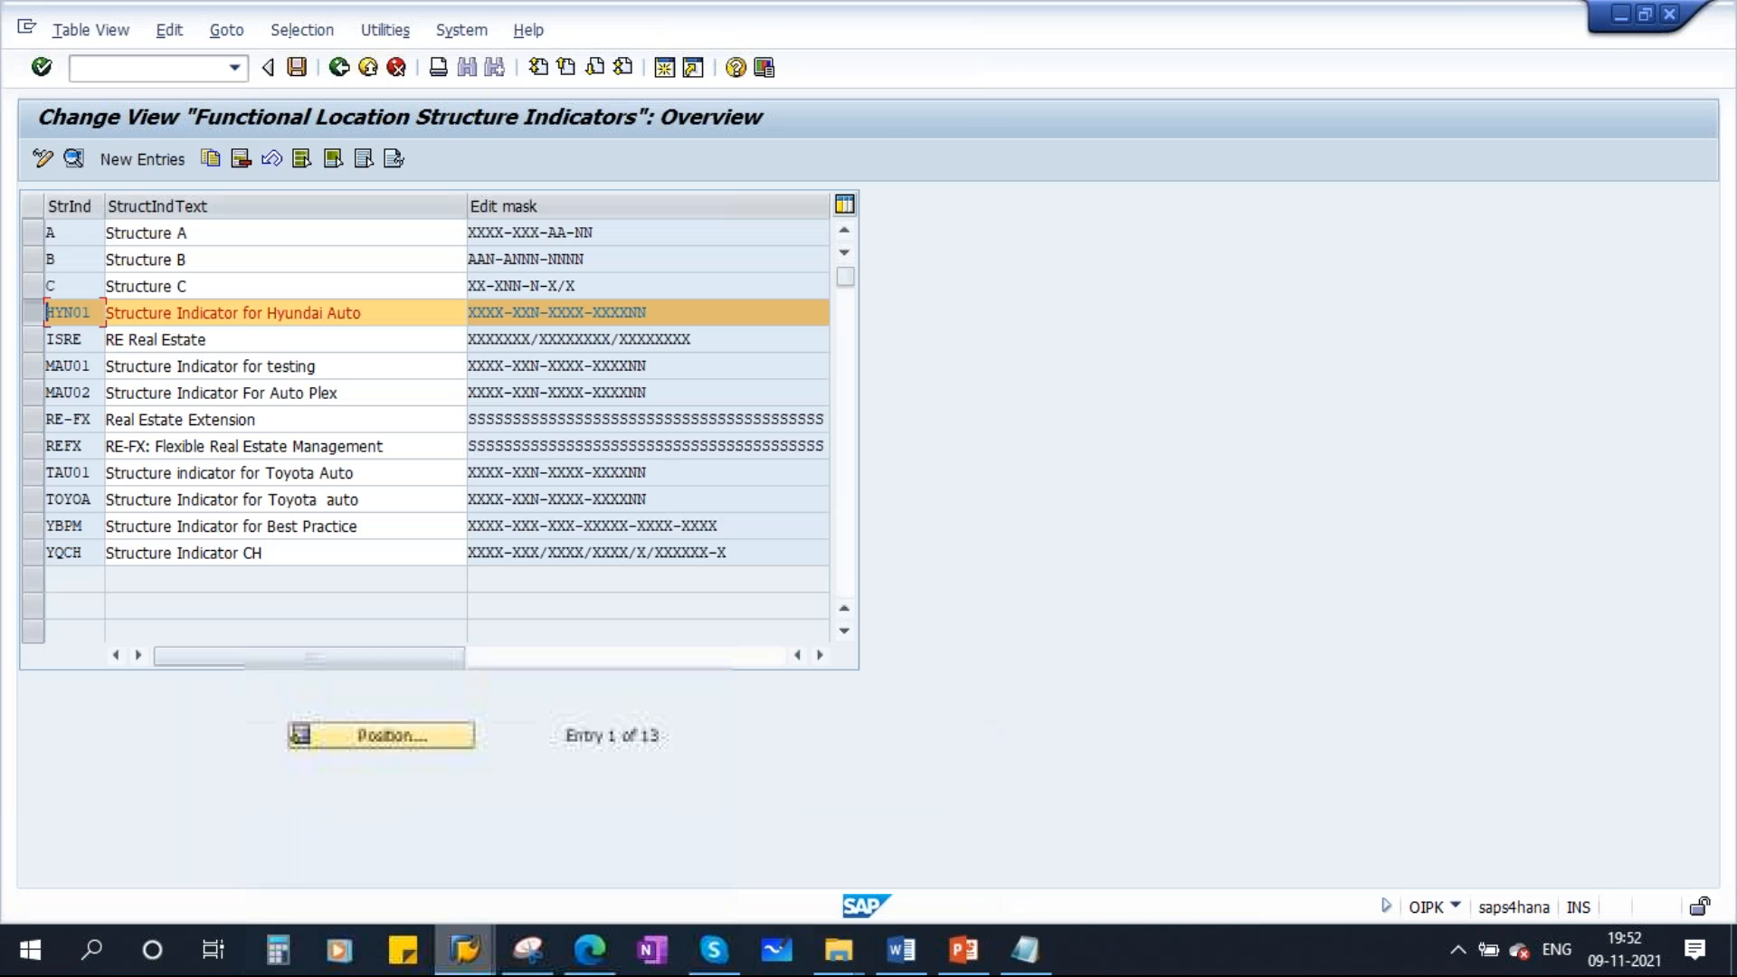
click(338, 67)
scroll(315, 620, down, 3)
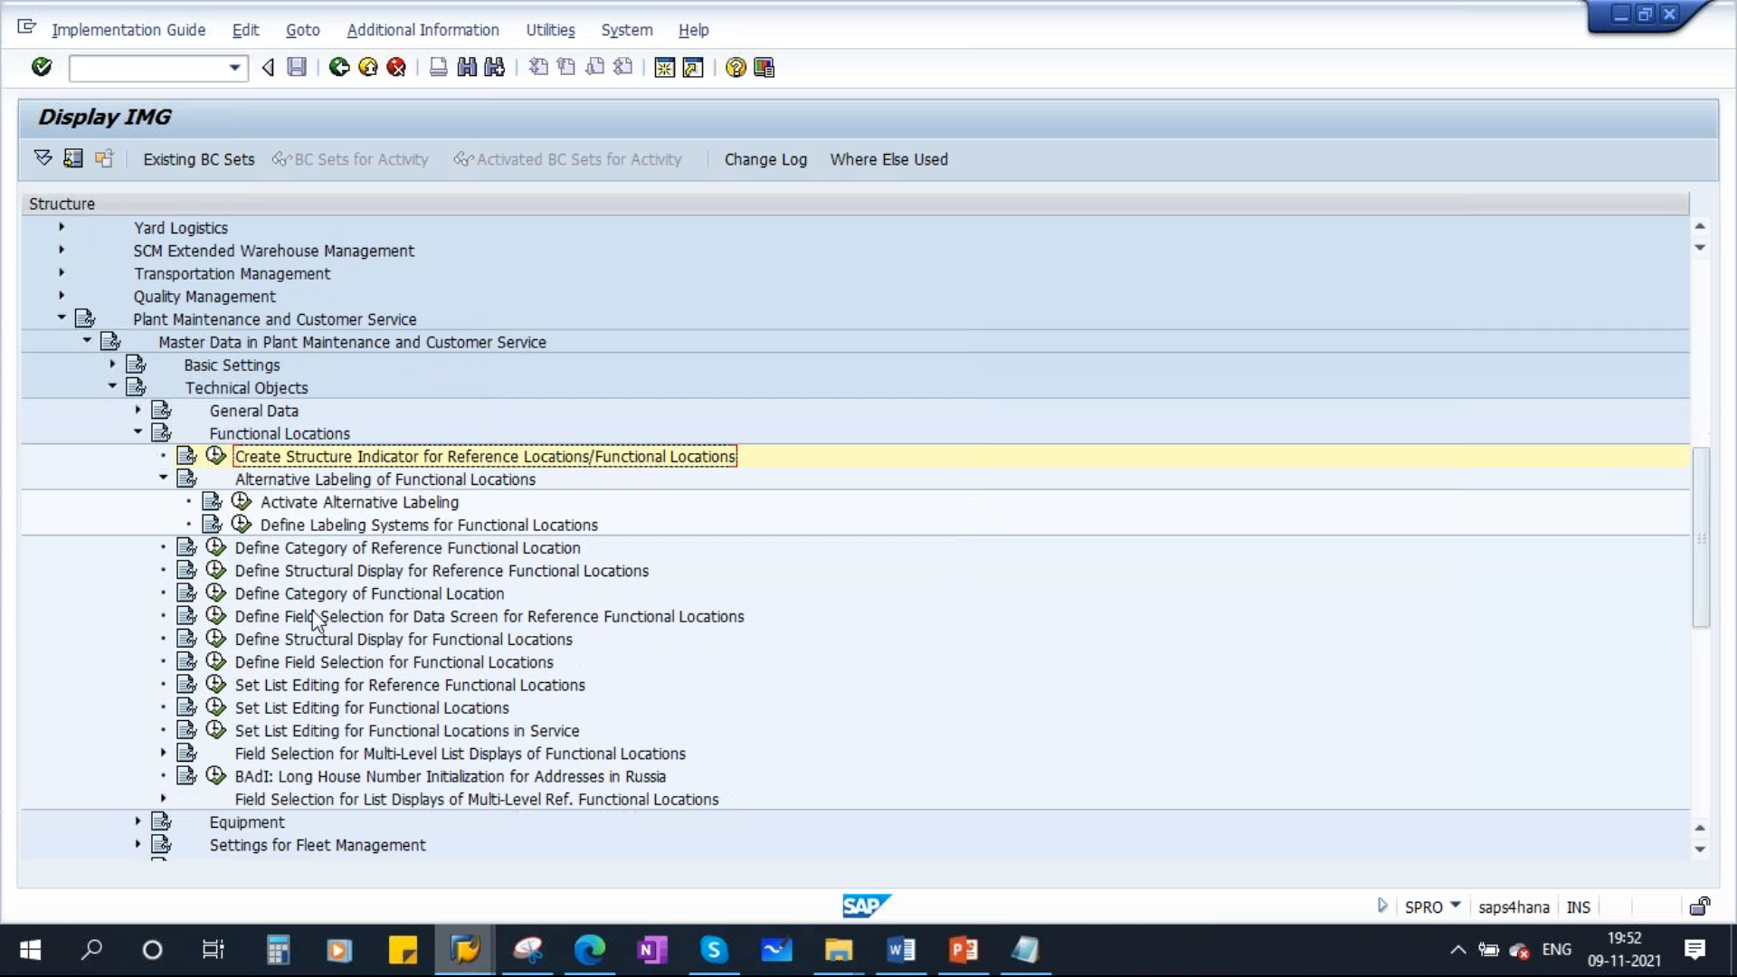
click(351, 597)
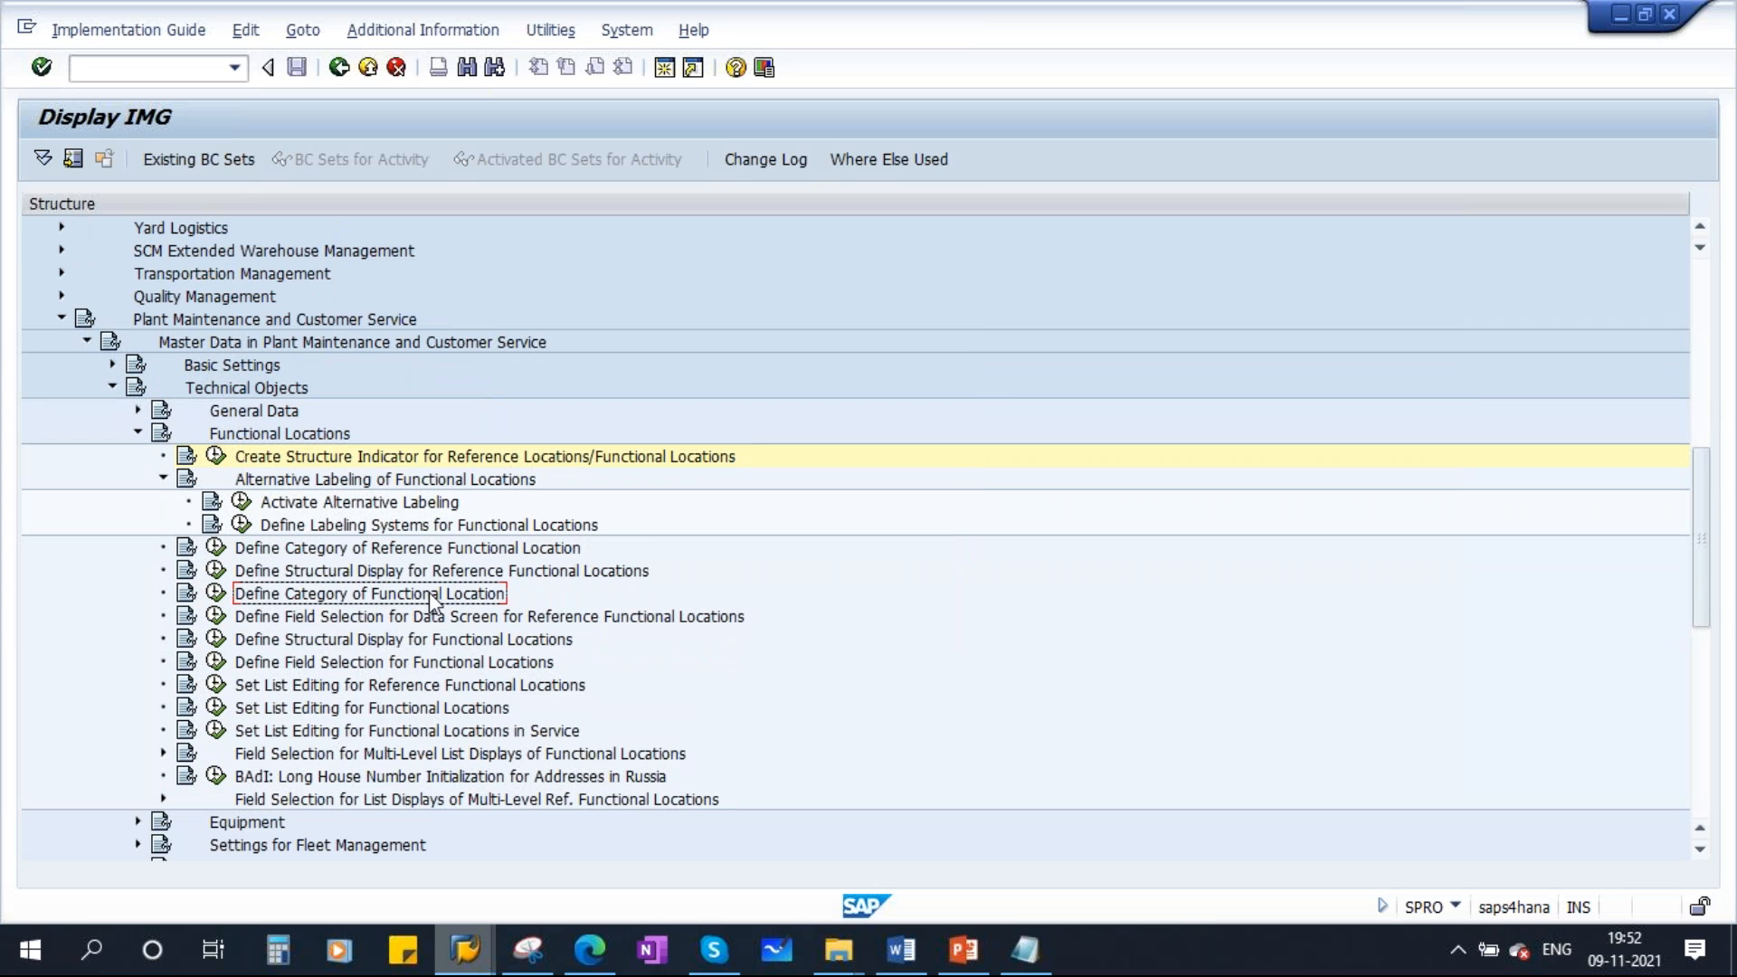
click(163, 477)
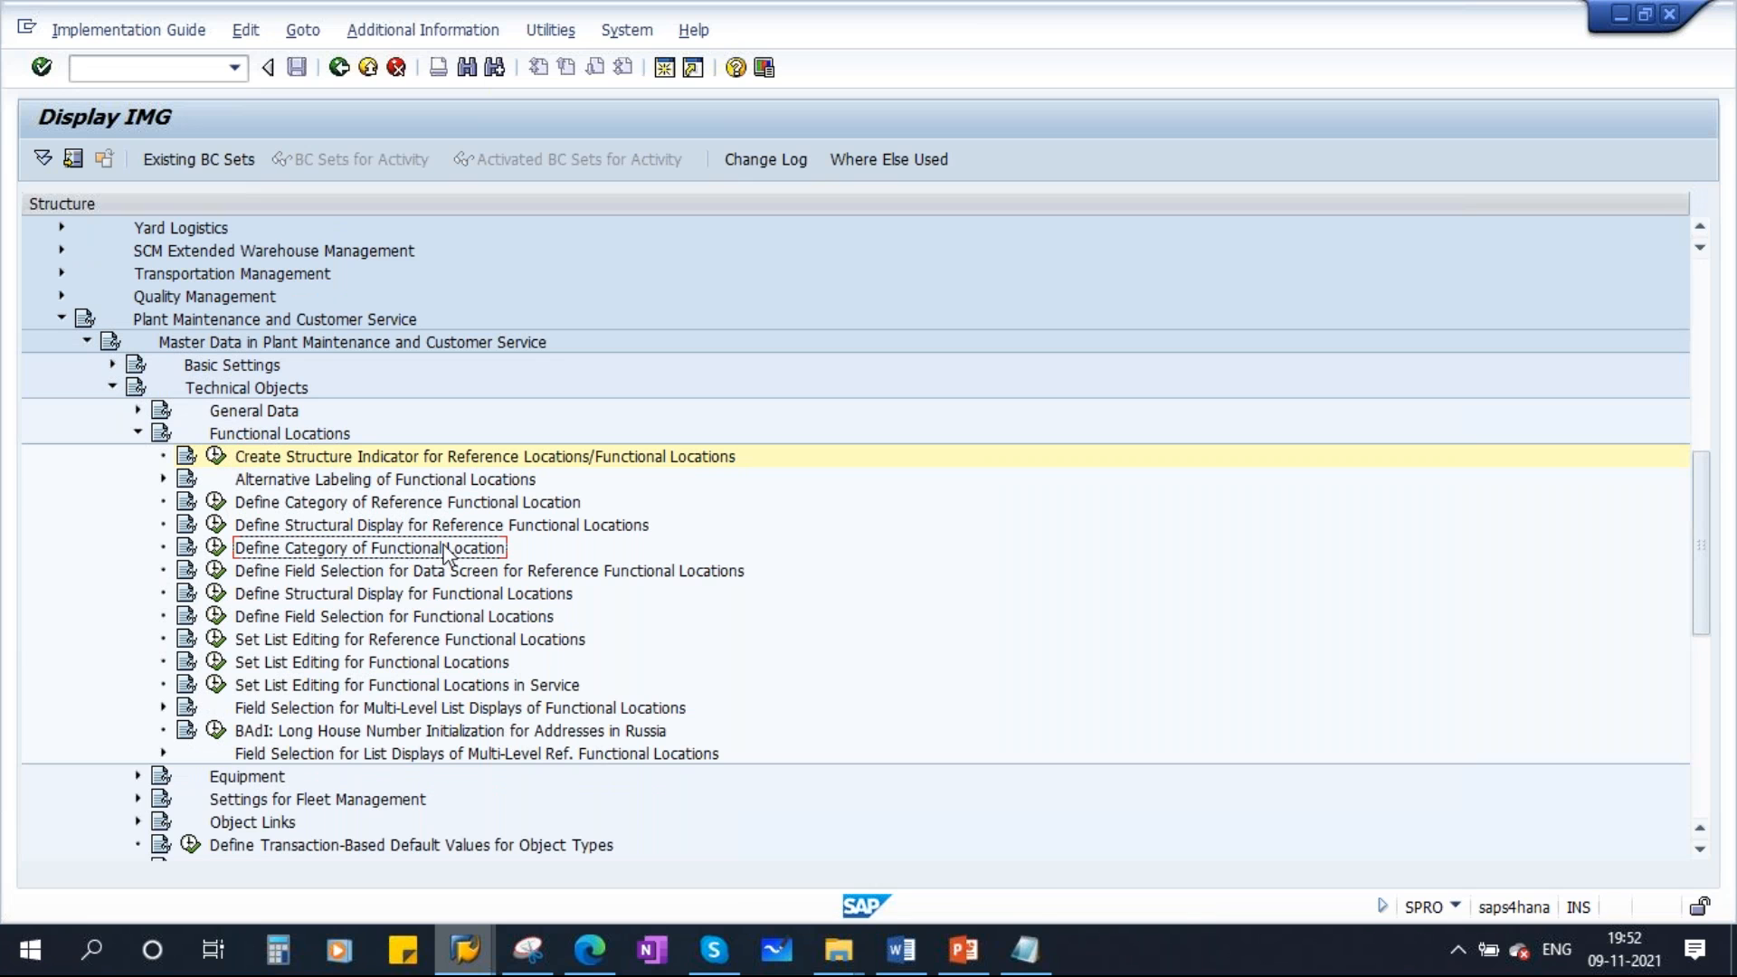
click(215, 547)
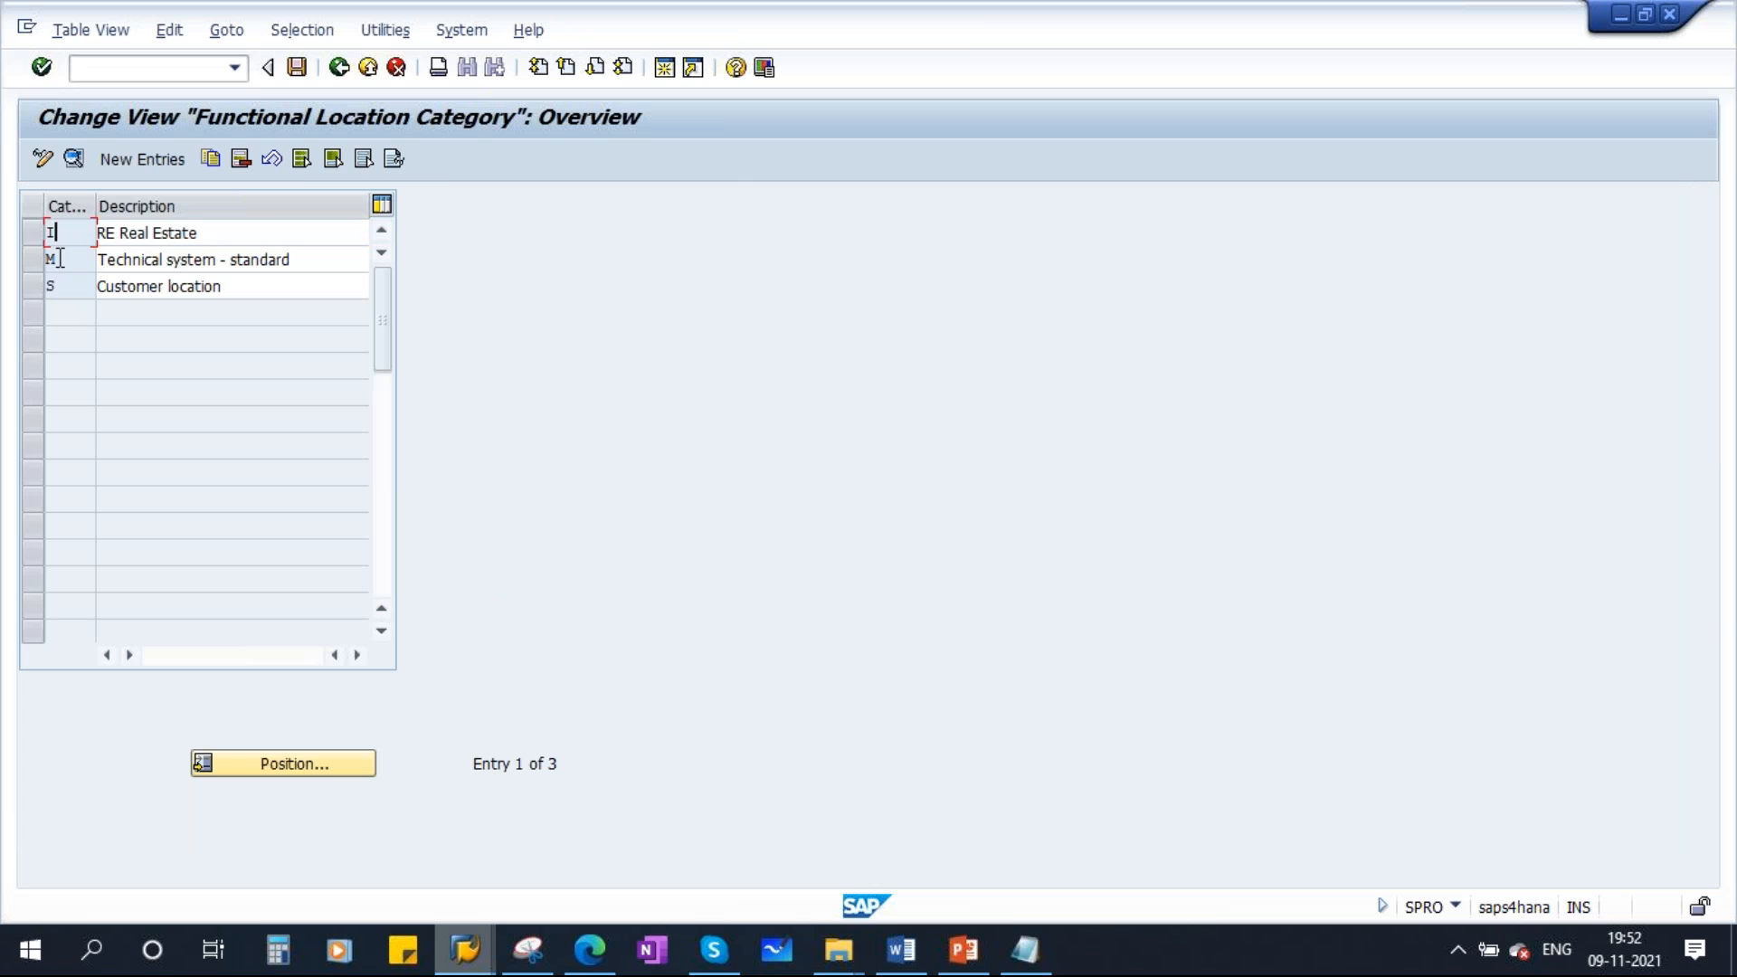
Open the details of category M, Technical system - standard, and examine its view profile and partner determination procedure
click(52, 286)
click(40, 262)
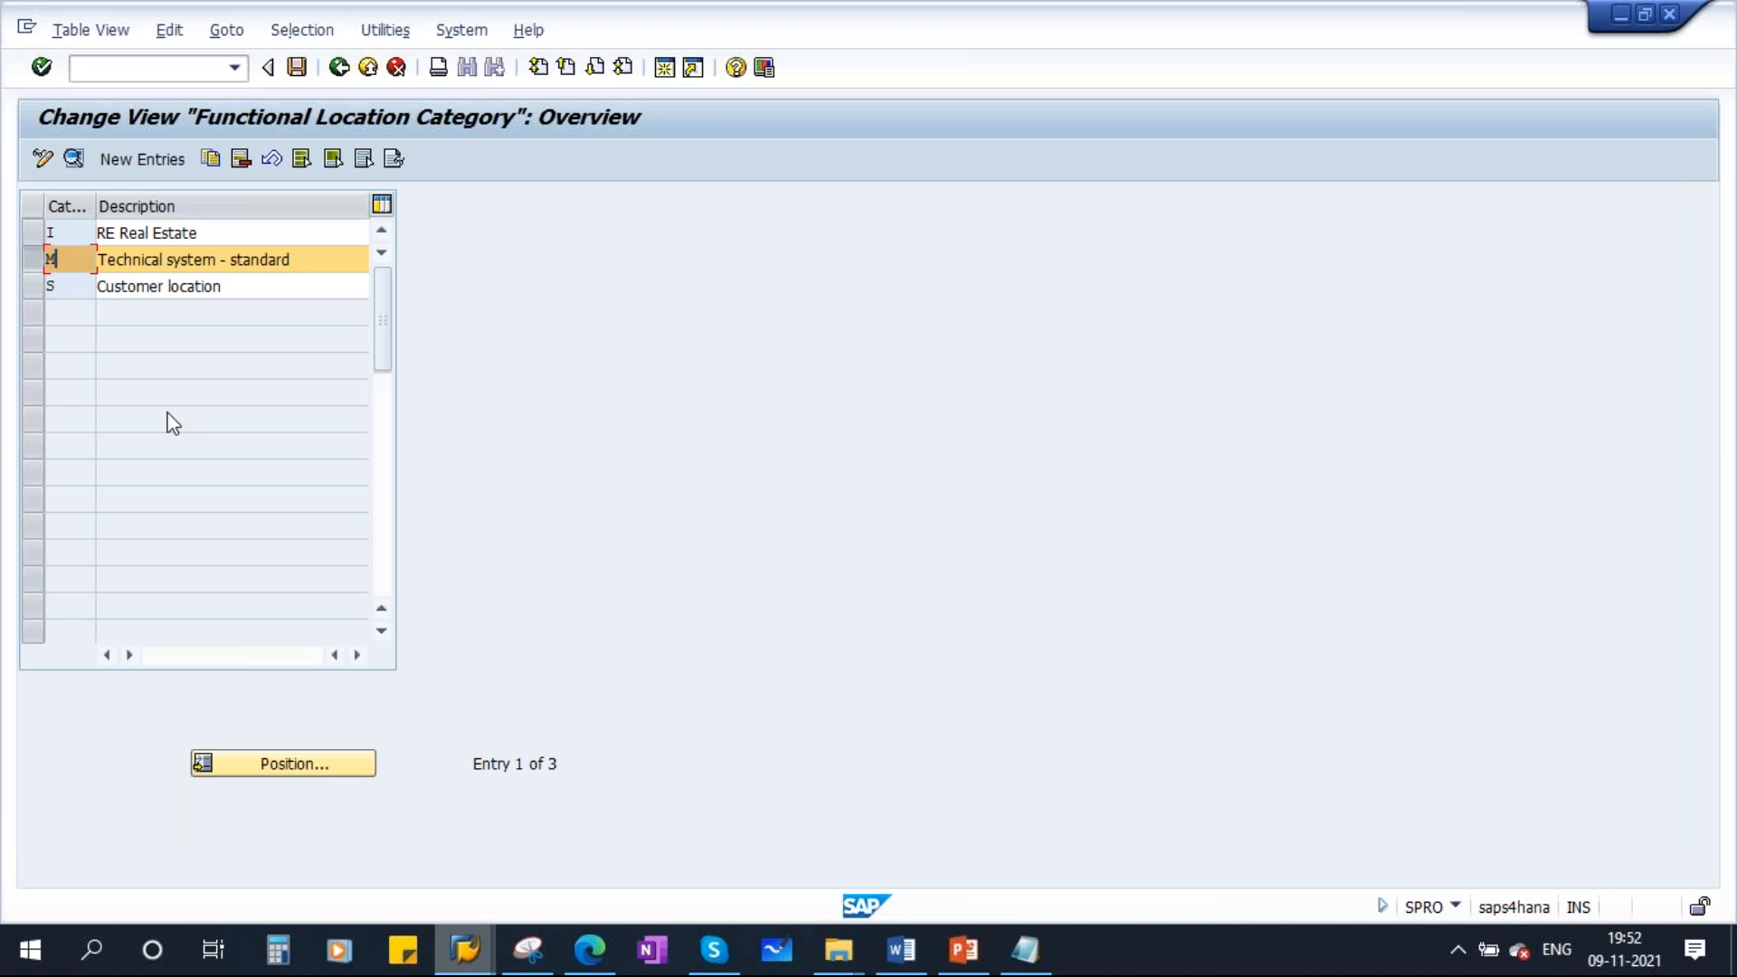
click(73, 160)
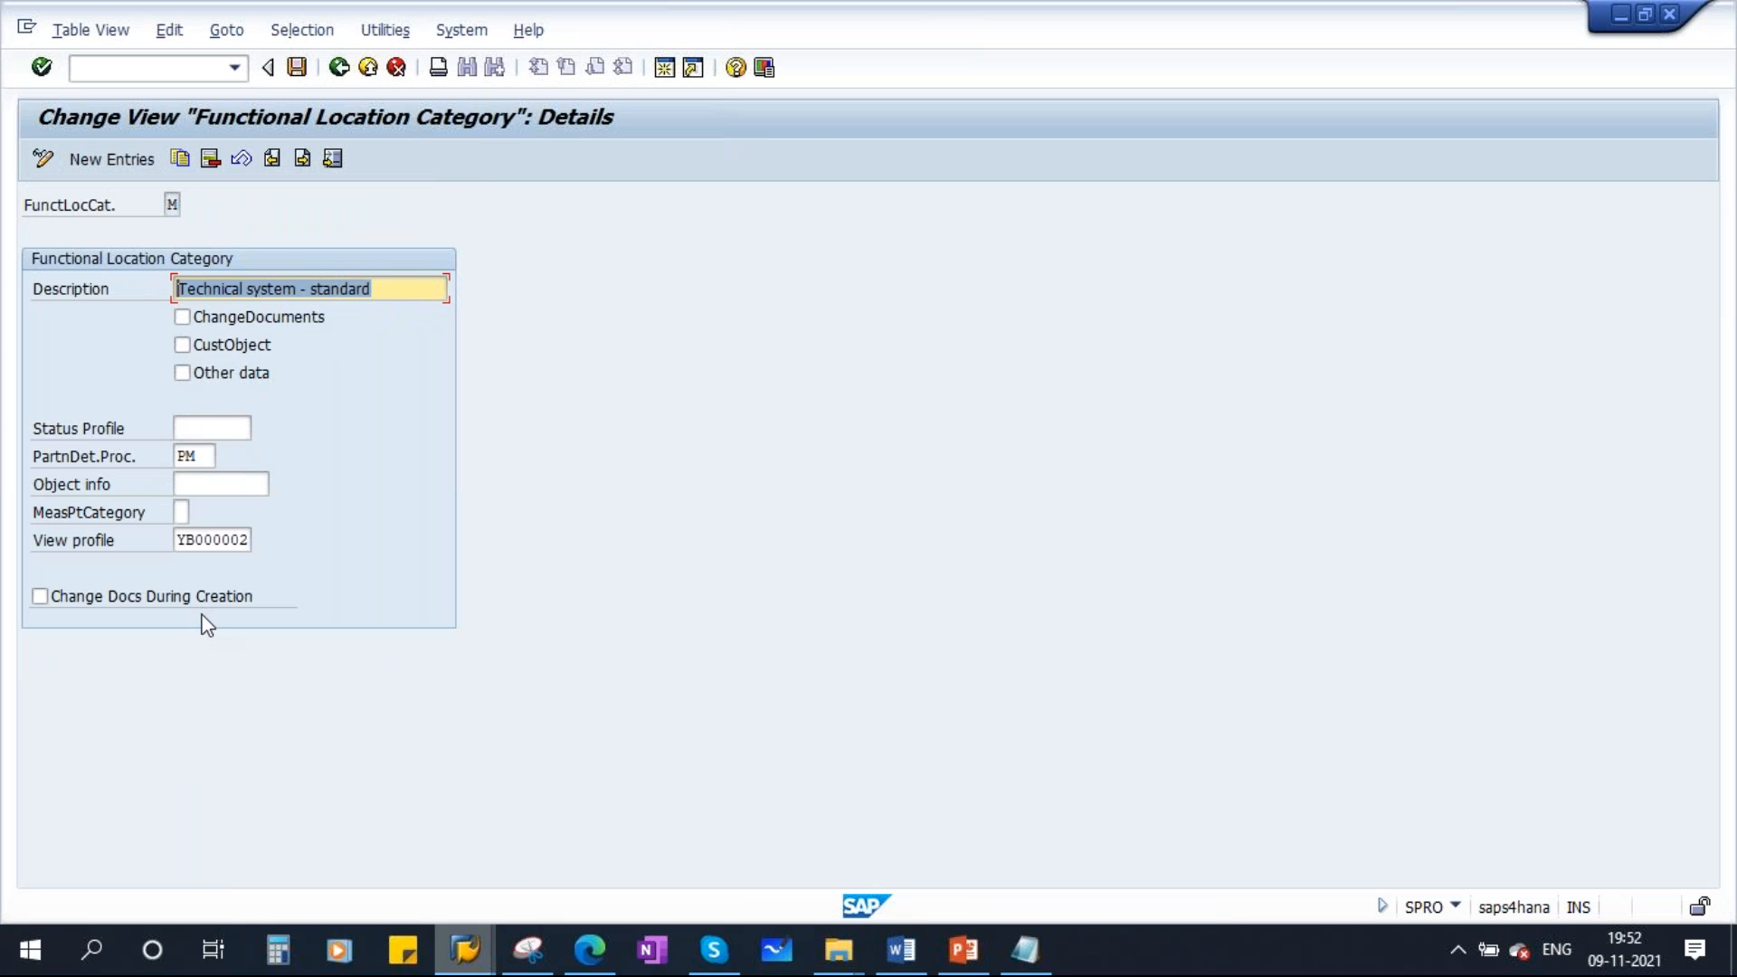
click(182, 540)
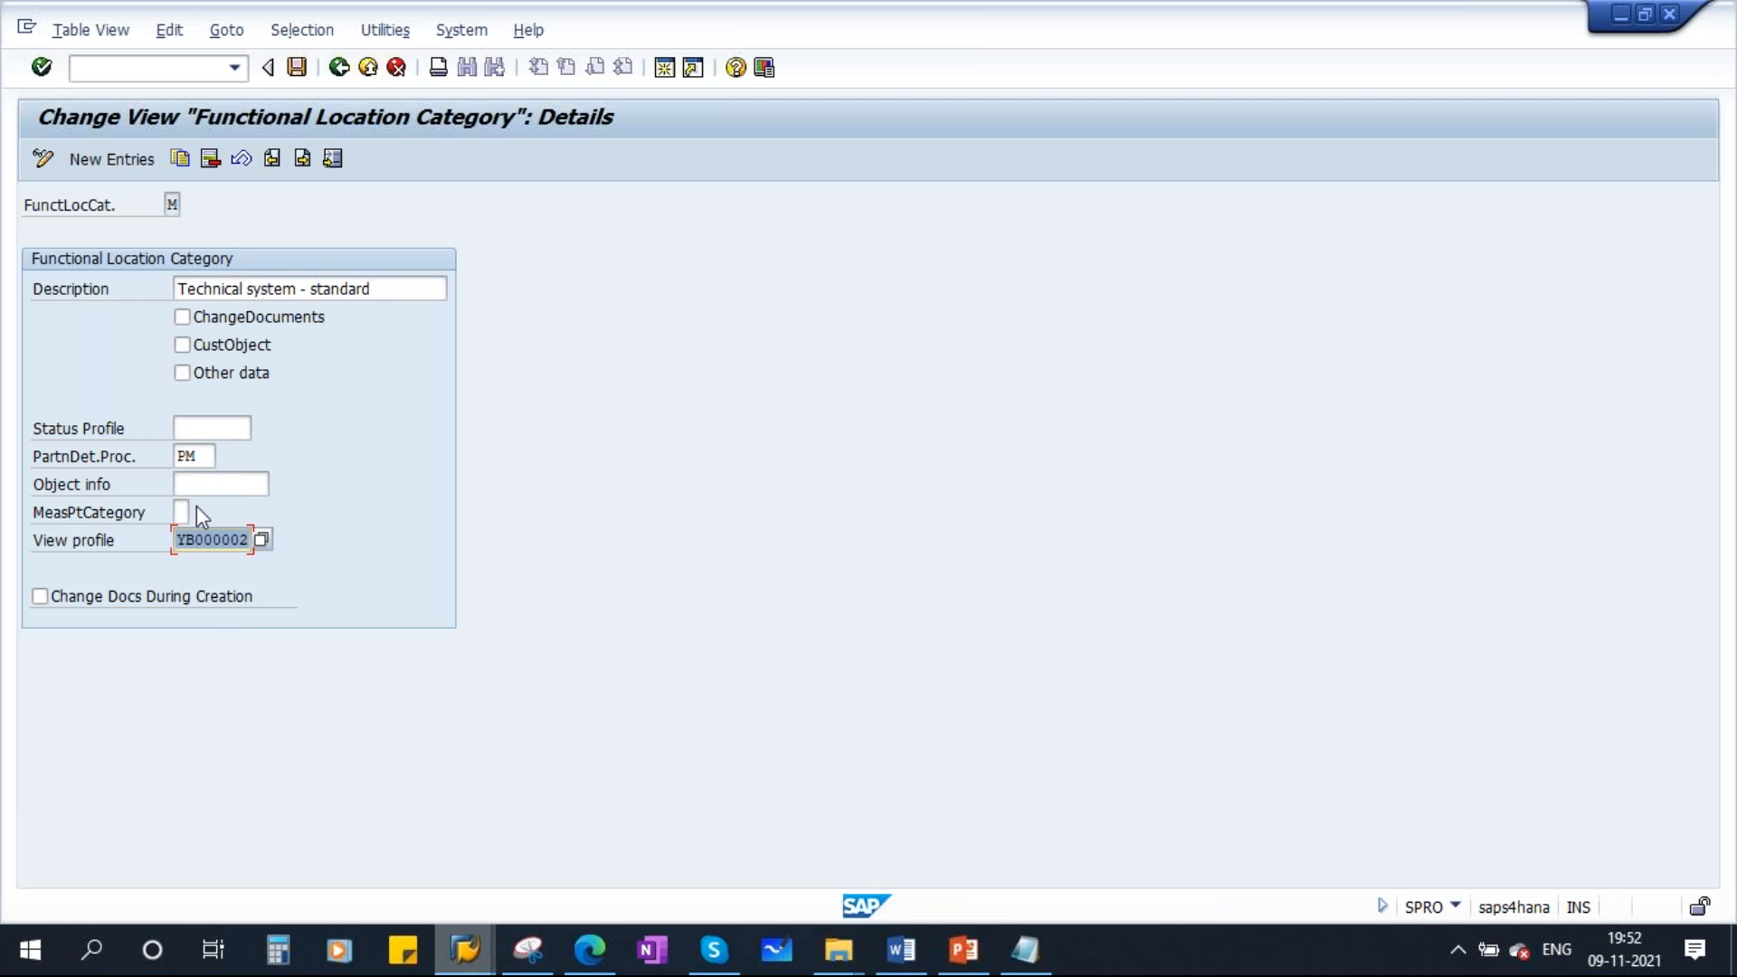
click(201, 455)
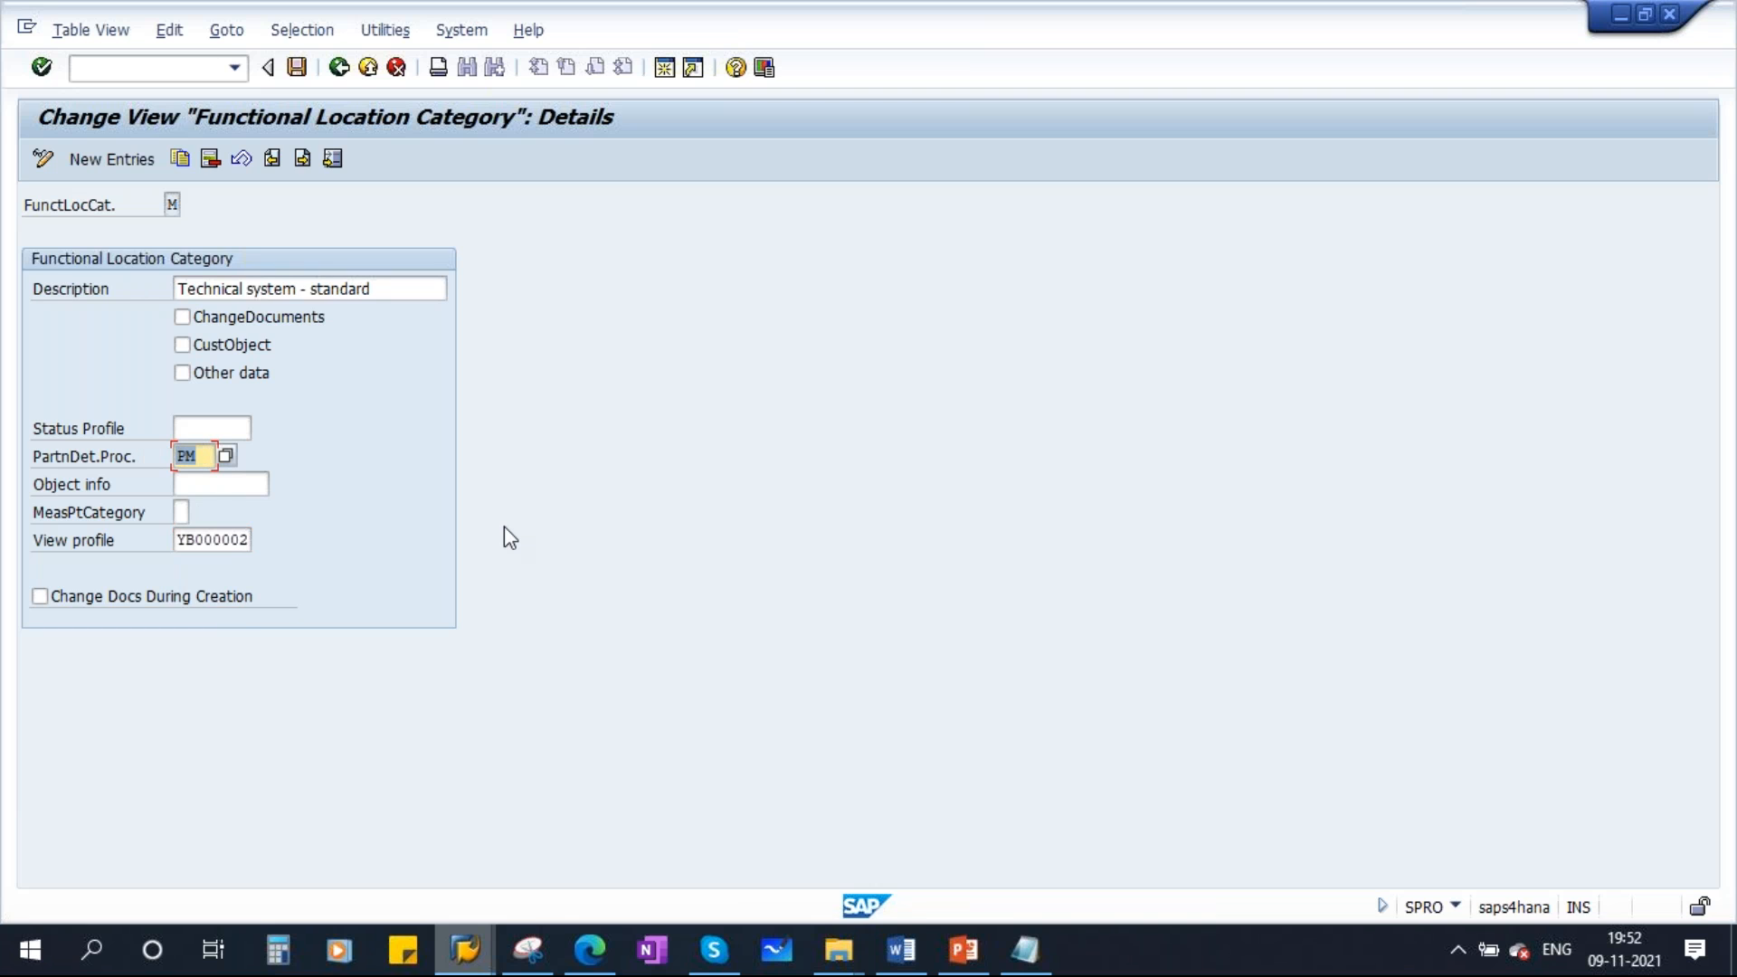
Examine the view profile of category M, then return to the functional location creation screen and close its category list
click(180, 541)
double_click(180, 541)
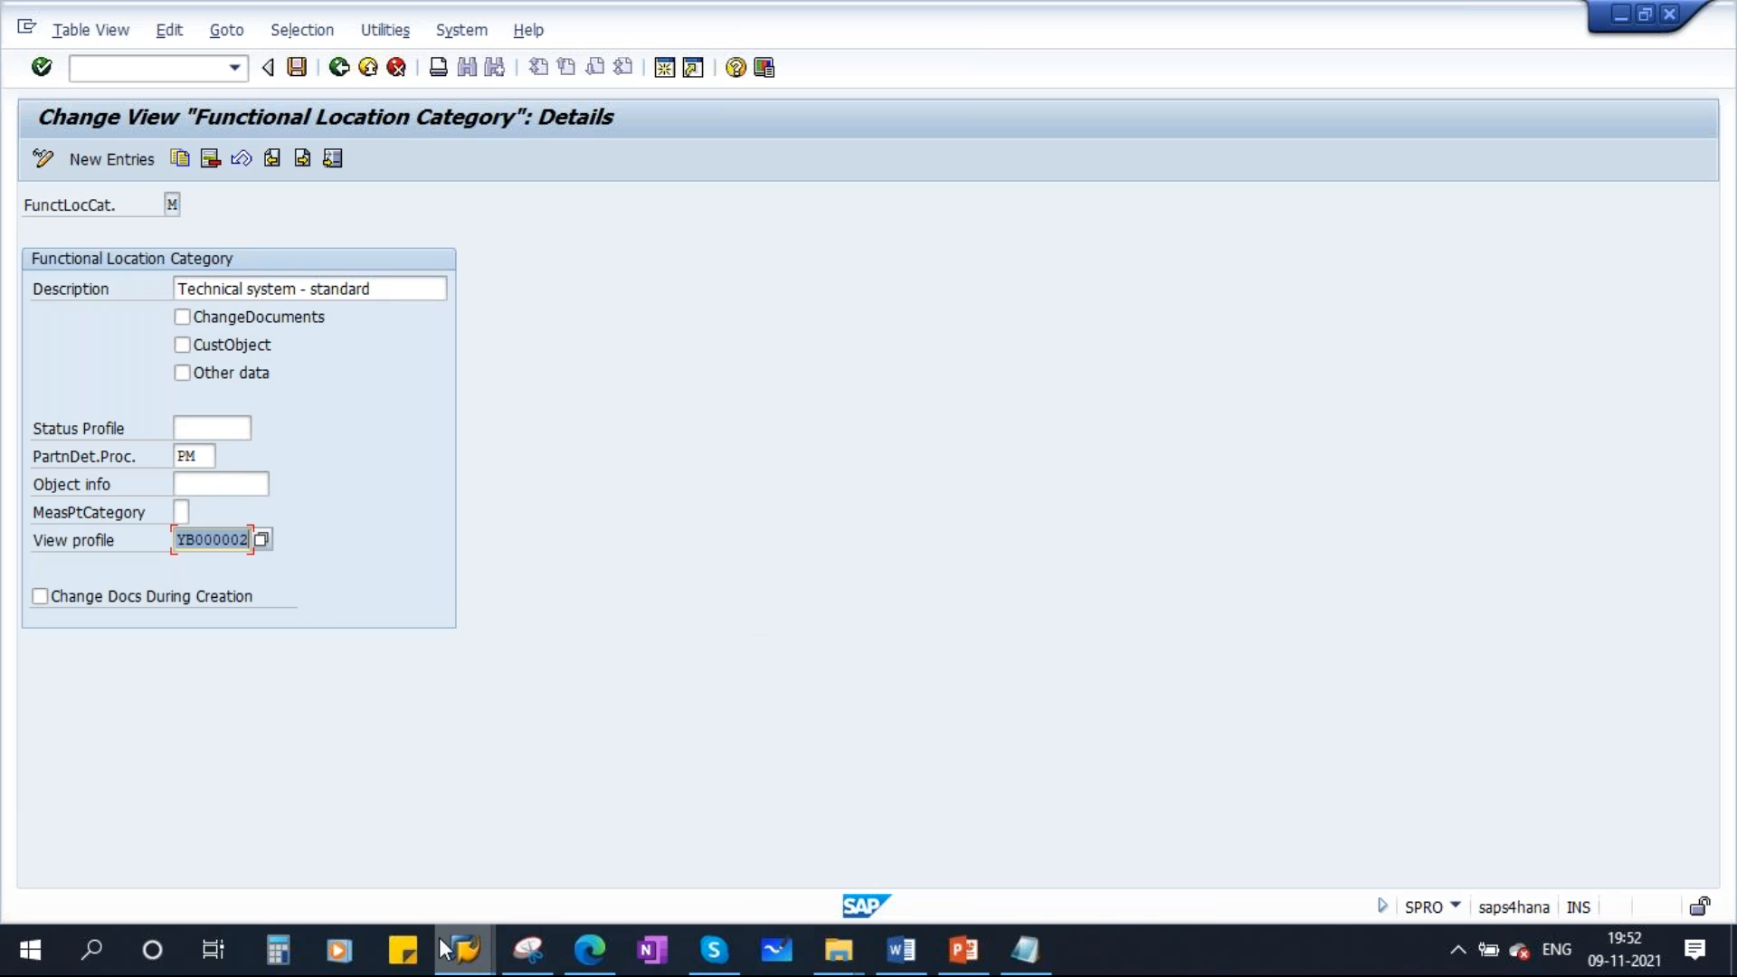
click(464, 948)
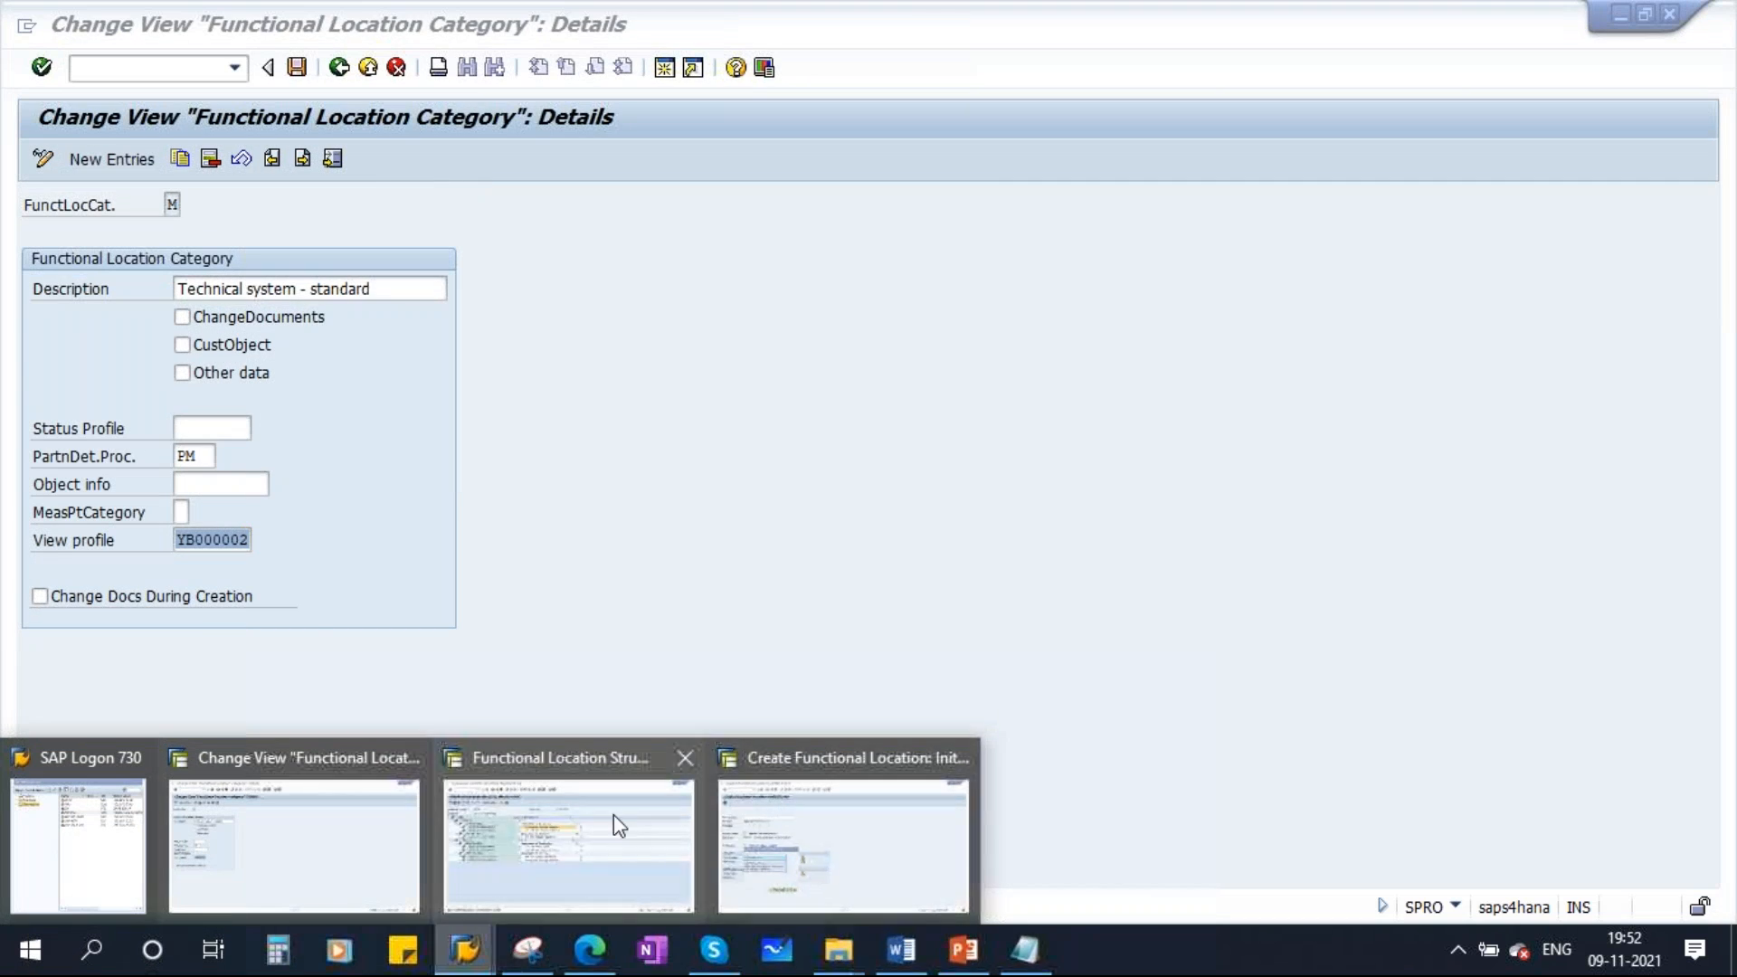
click(768, 796)
click(537, 772)
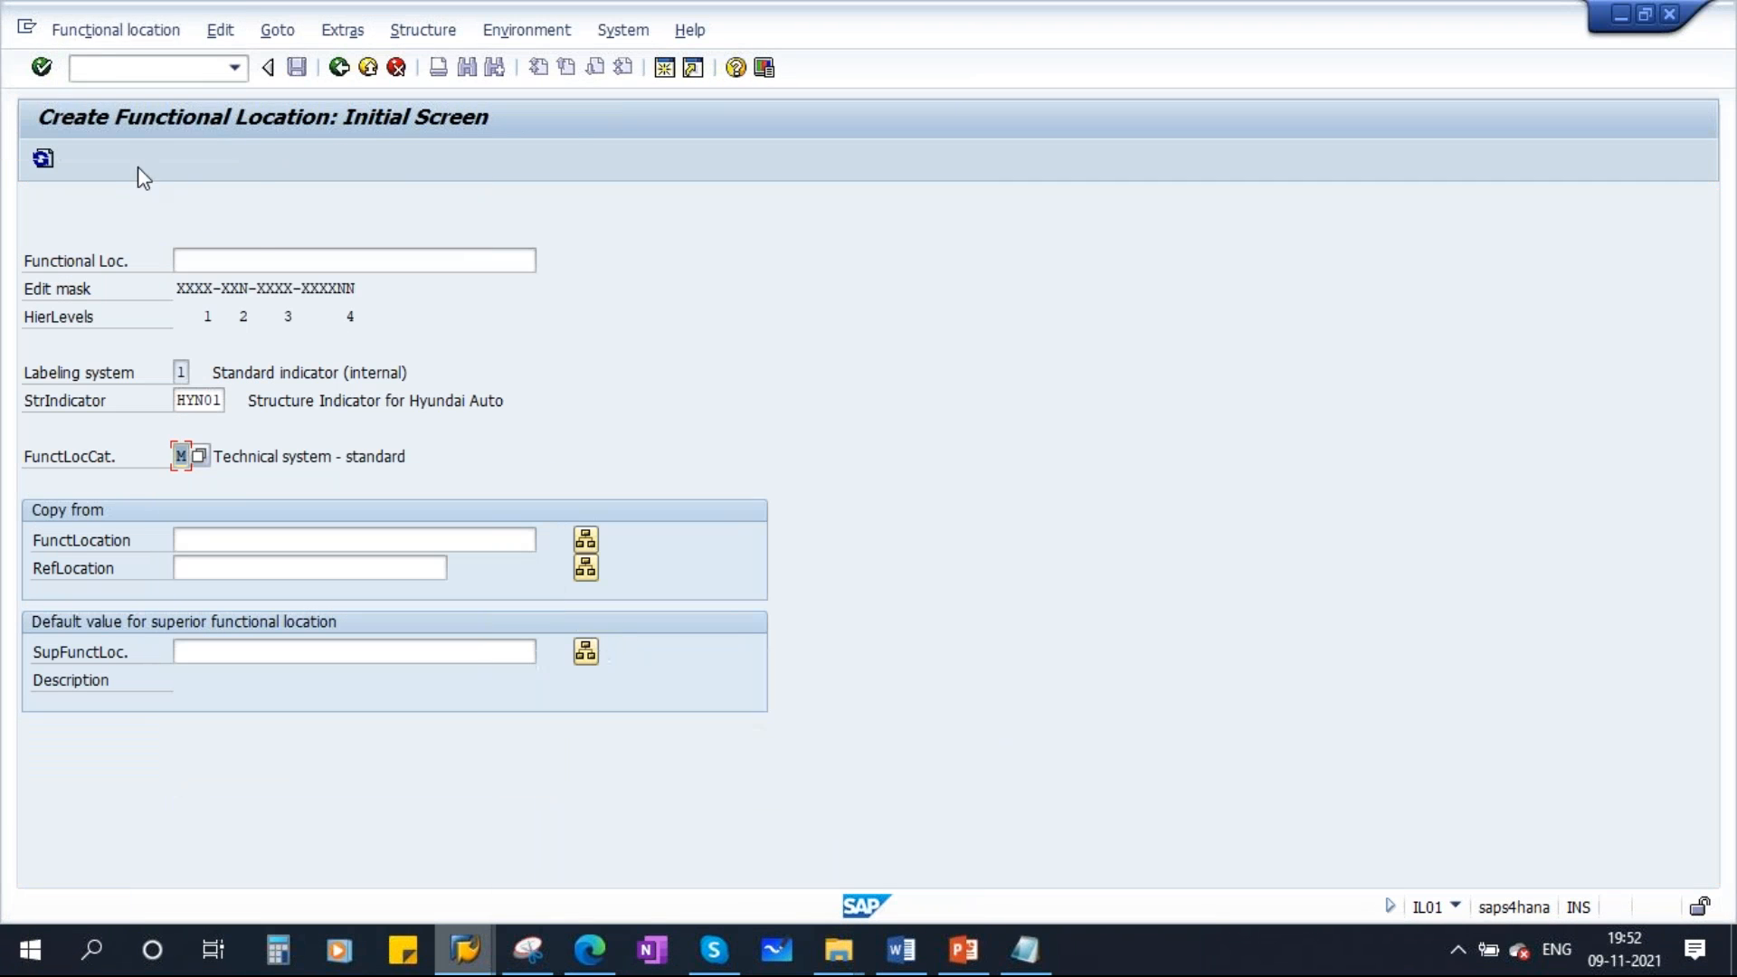
Switch from creating to changing functional locations and open the master data of HYND-UT1
click(115, 30)
click(102, 118)
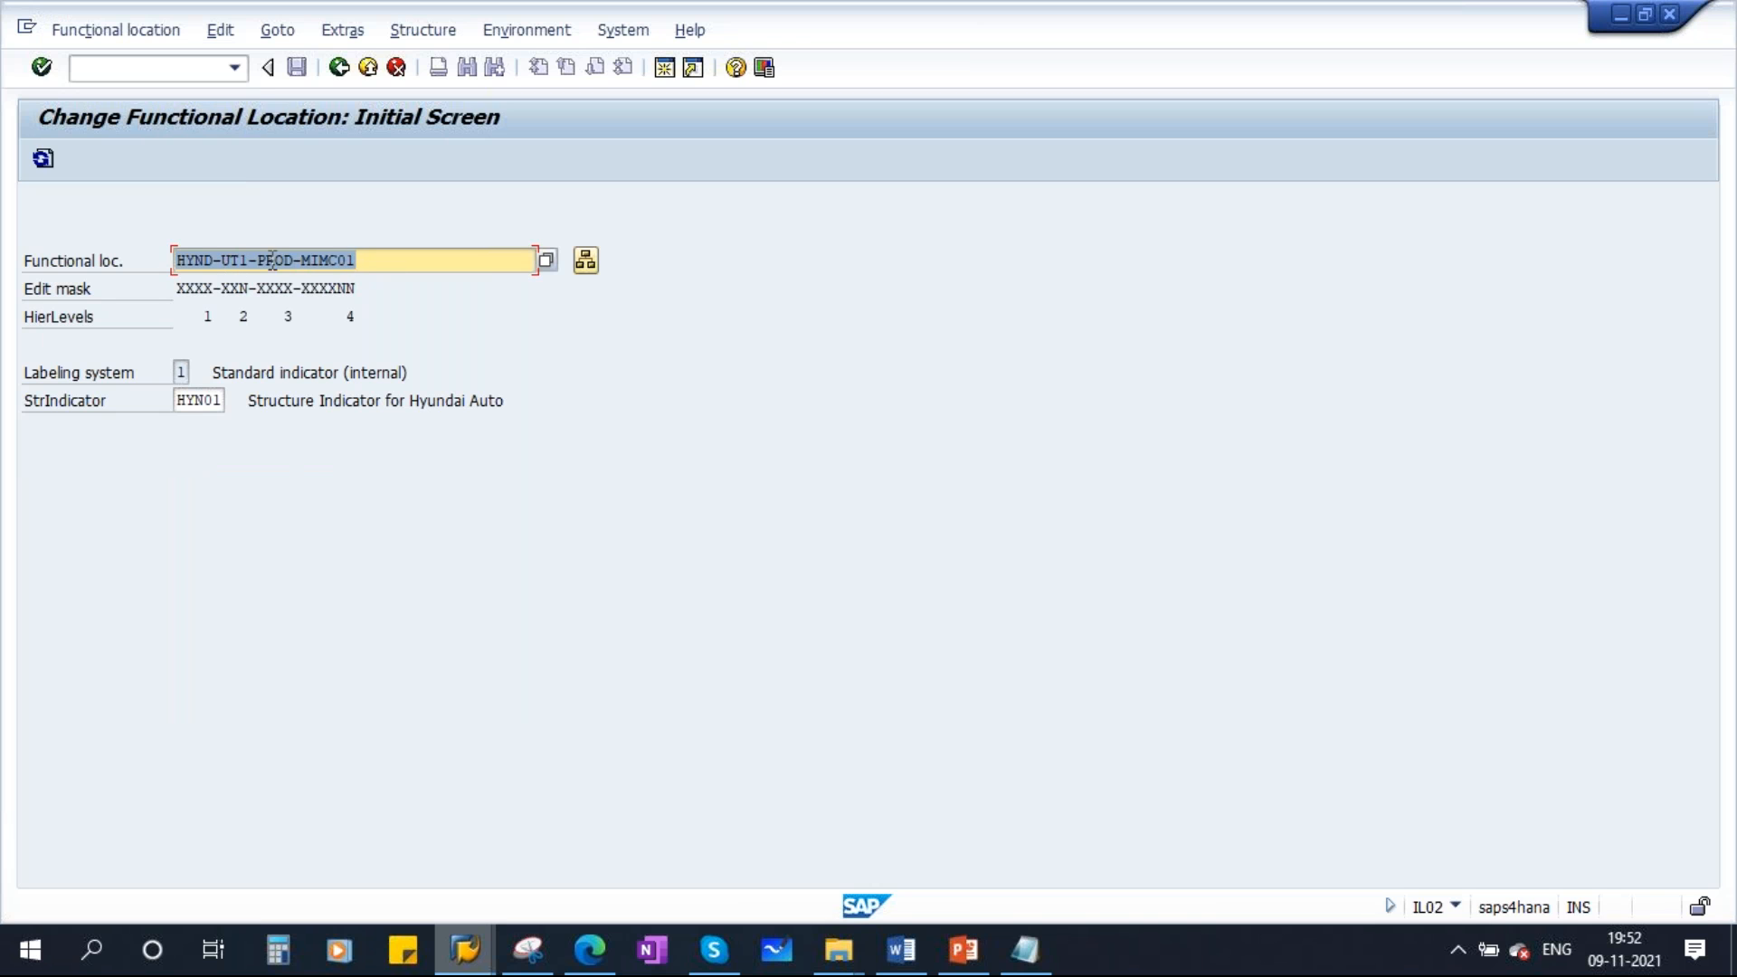
drag(249, 260, 349, 260)
key(Delete)
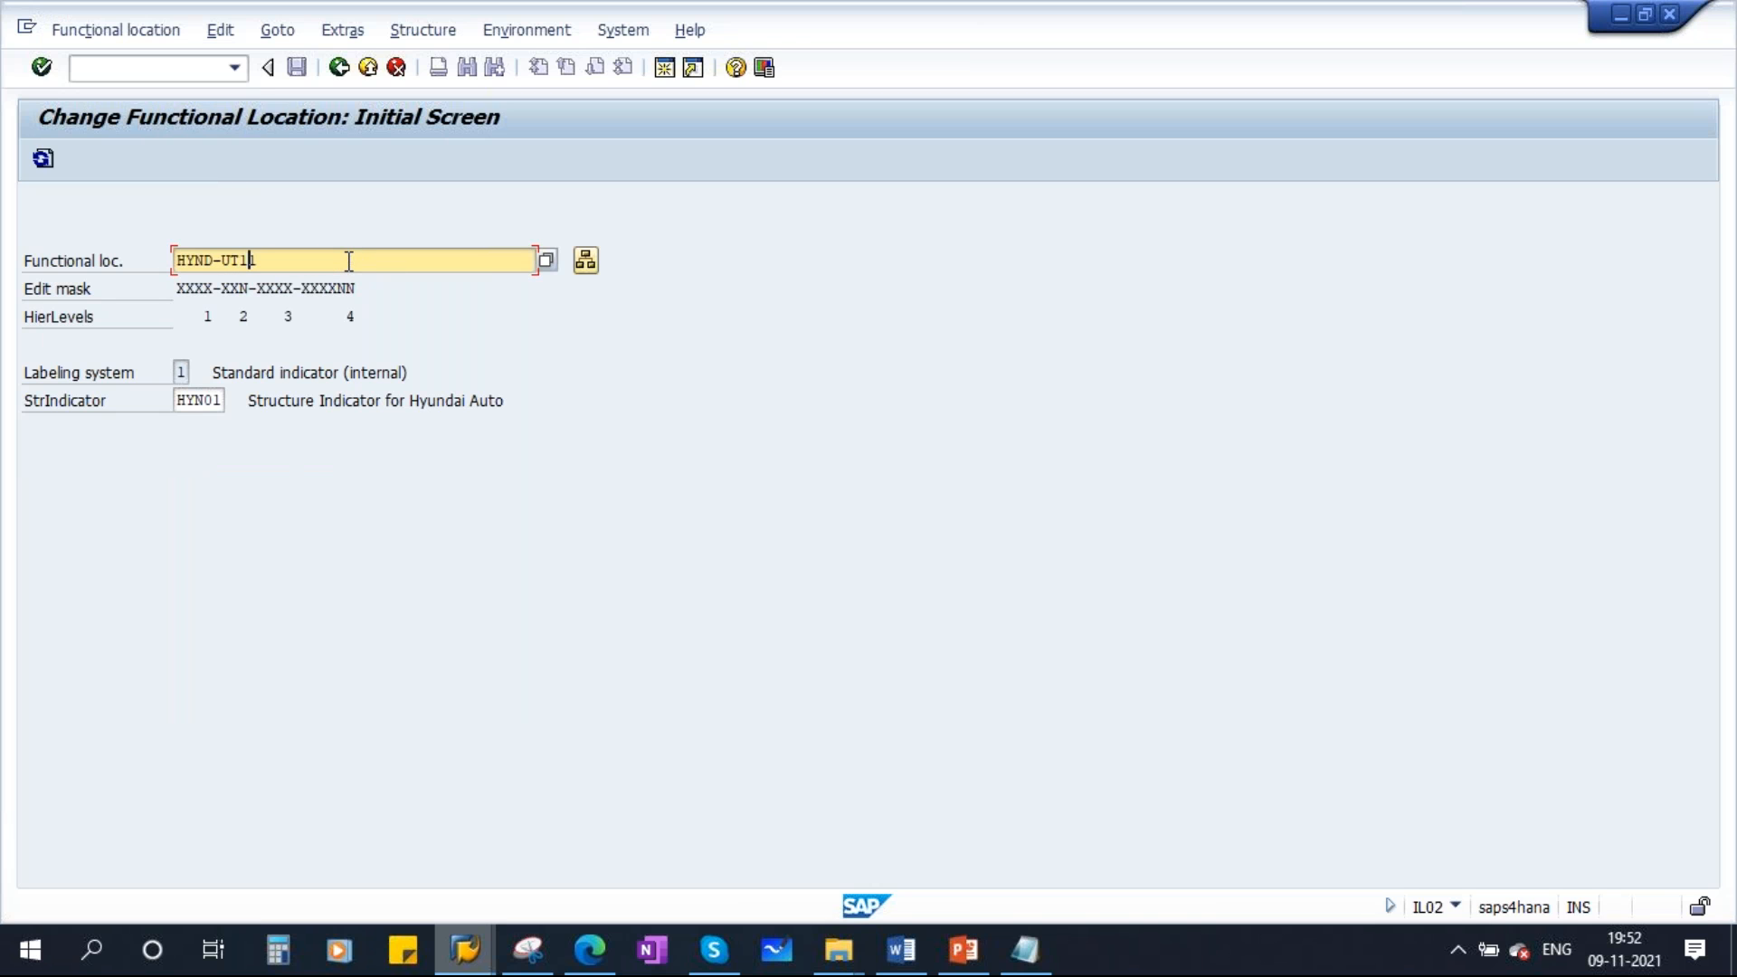
text(1)
key(Return)
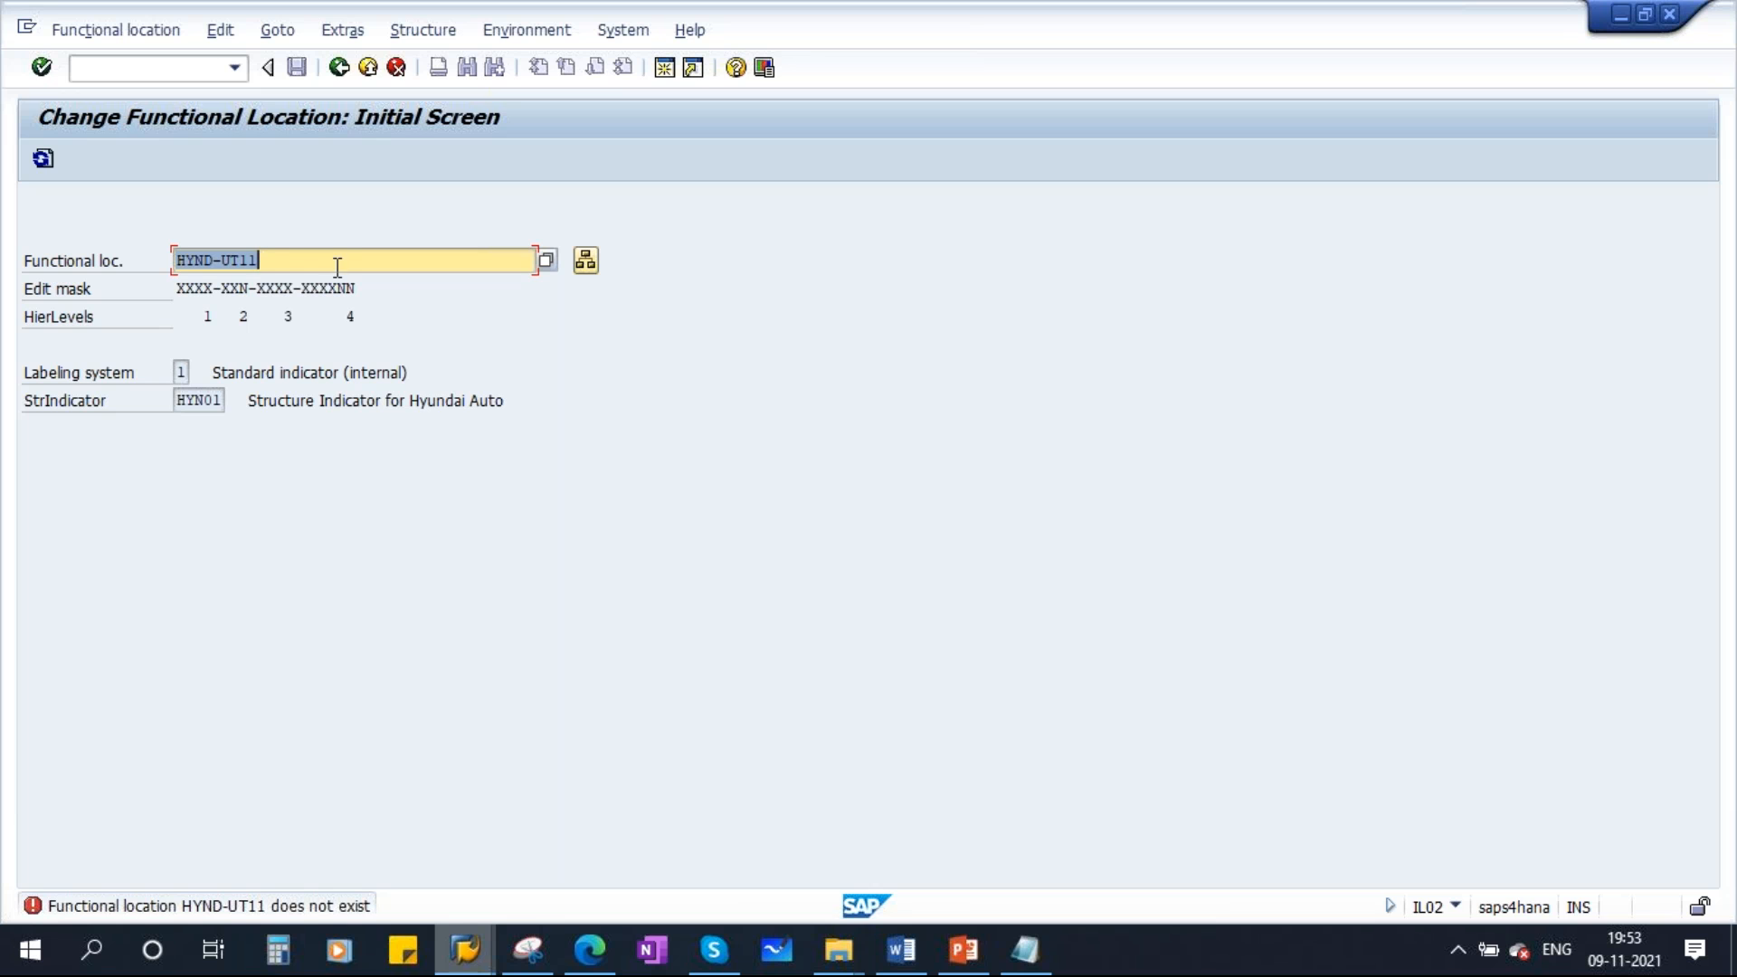
click(303, 264)
key(BackSpace)
click(882, 413)
key(Return)
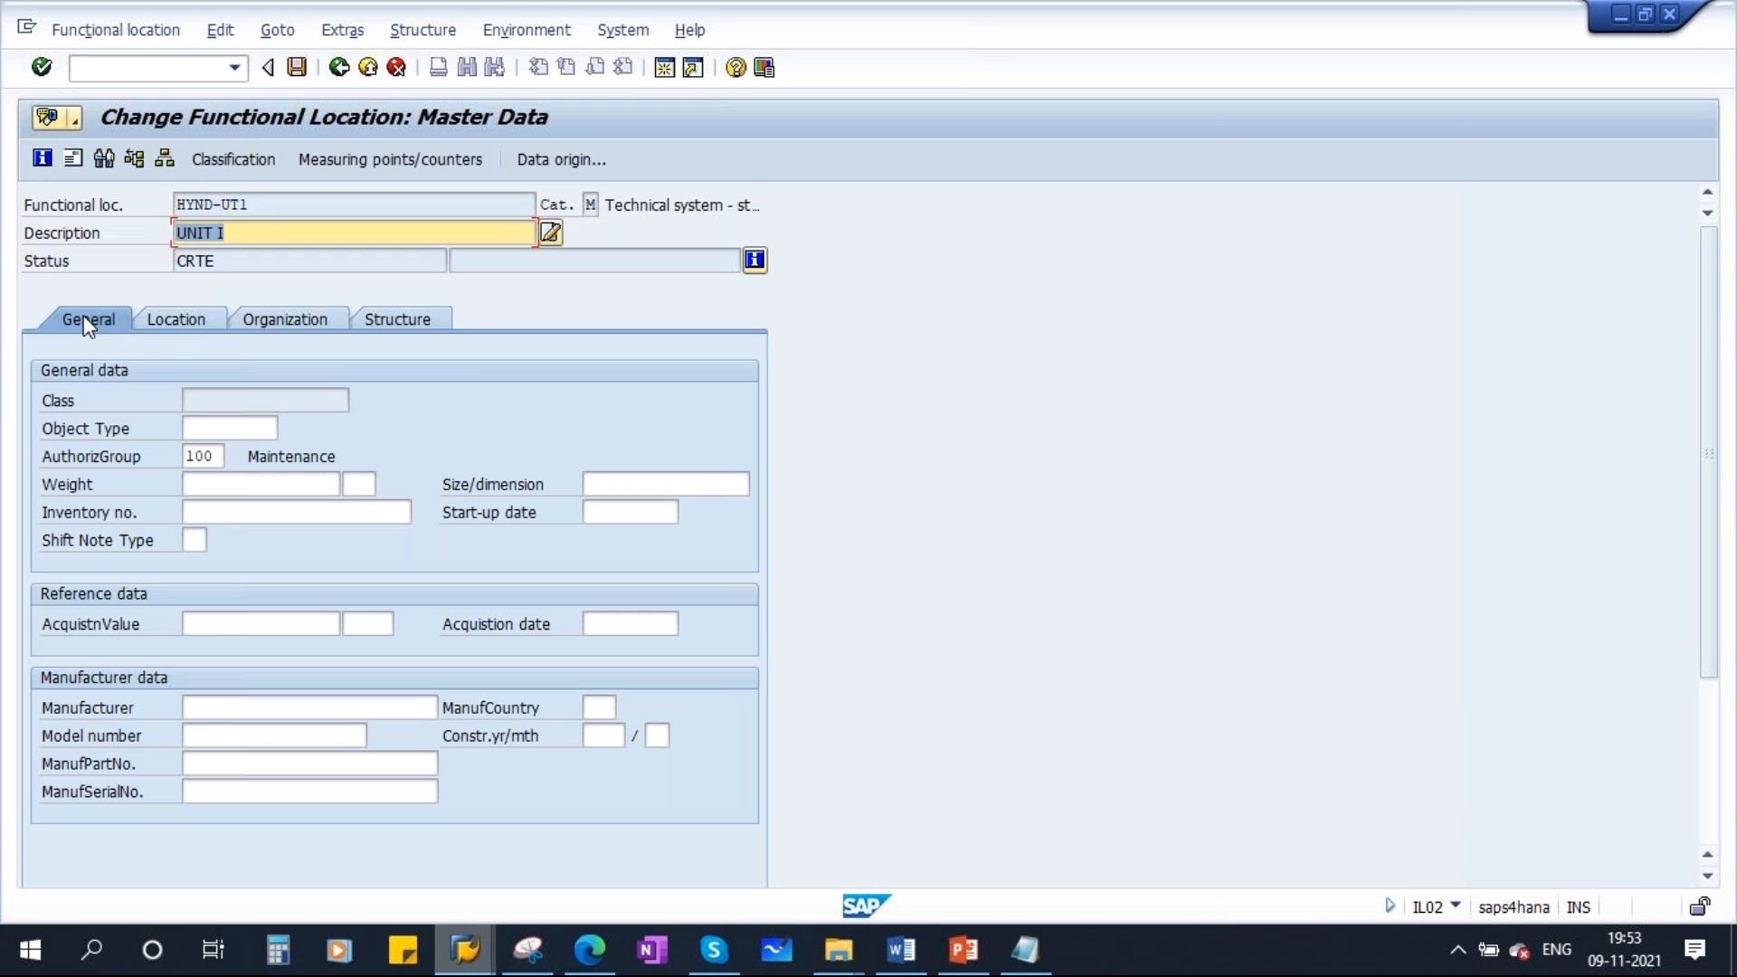
Review the Location, Organization and Structure data of HYND-UT1, then return to its General data
click(199, 321)
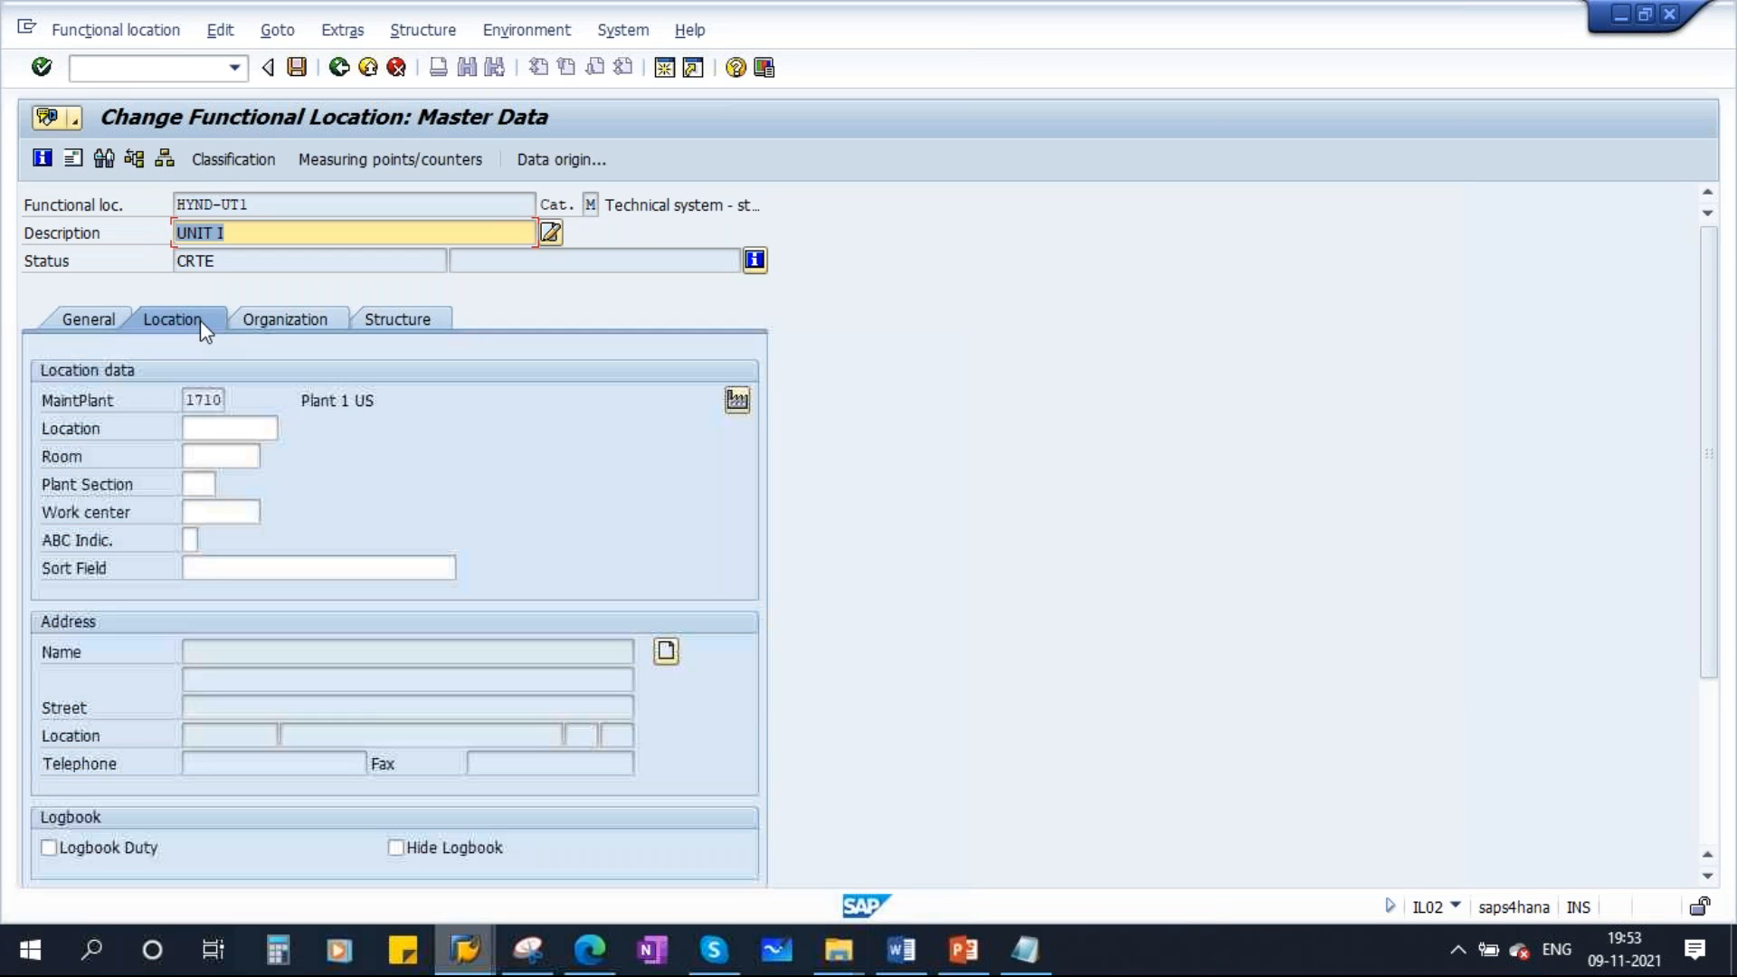
click(284, 322)
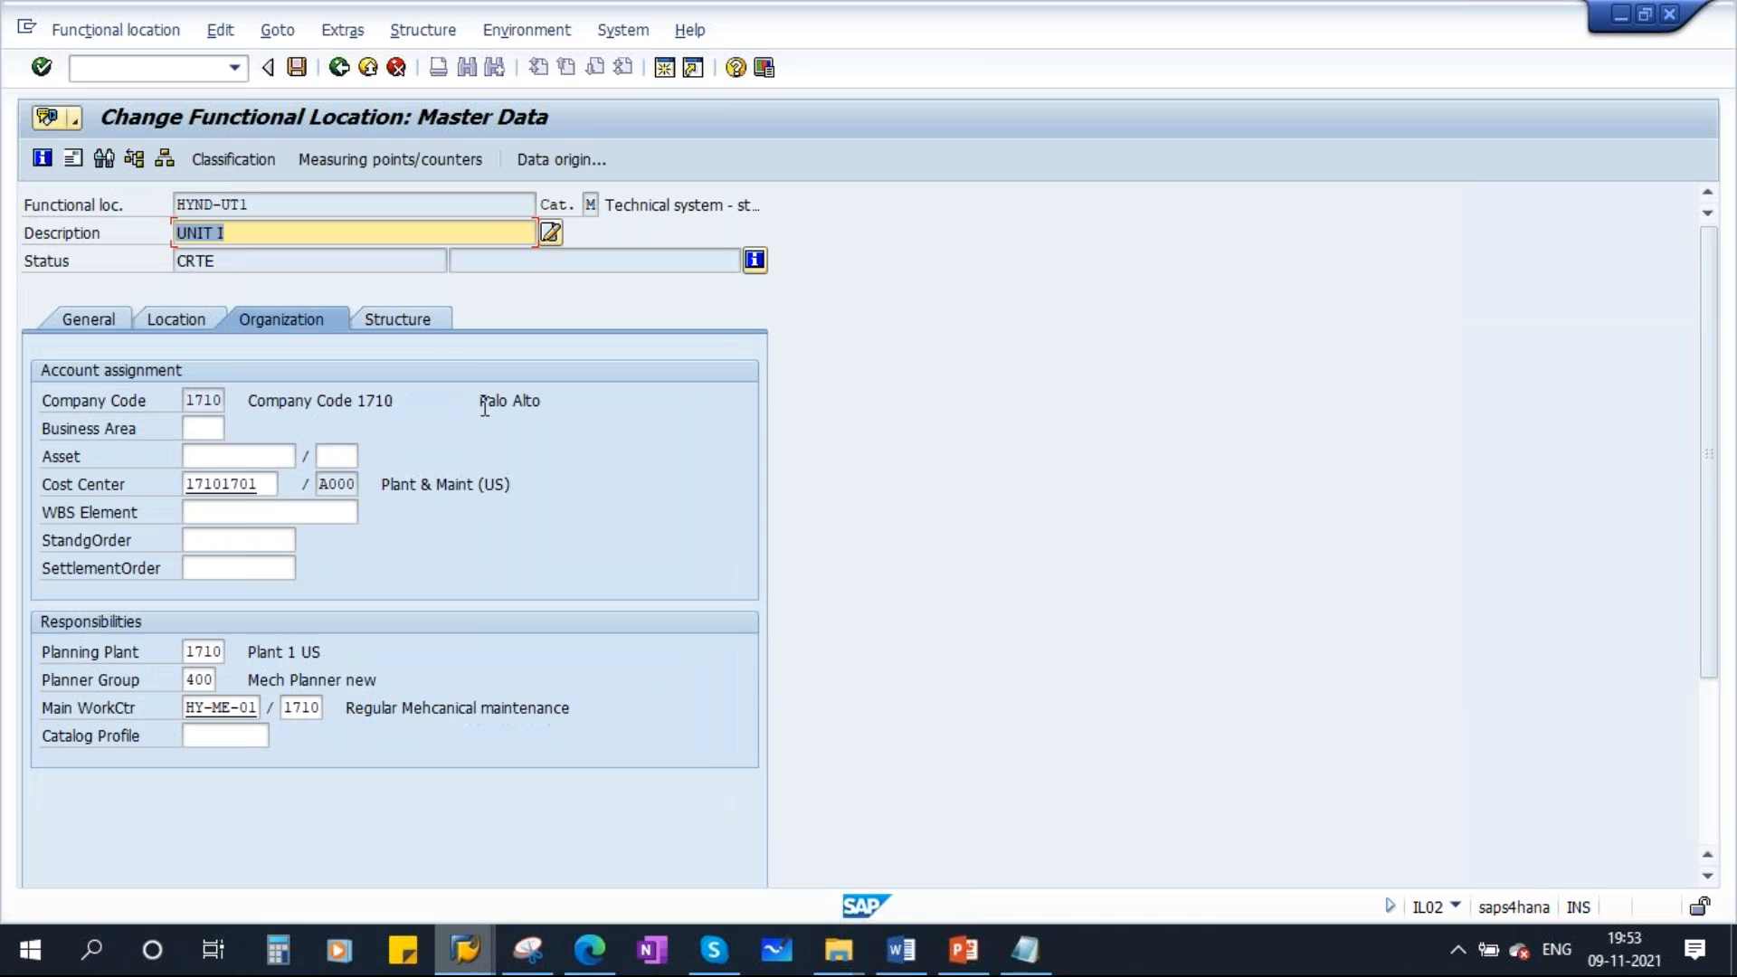
click(420, 324)
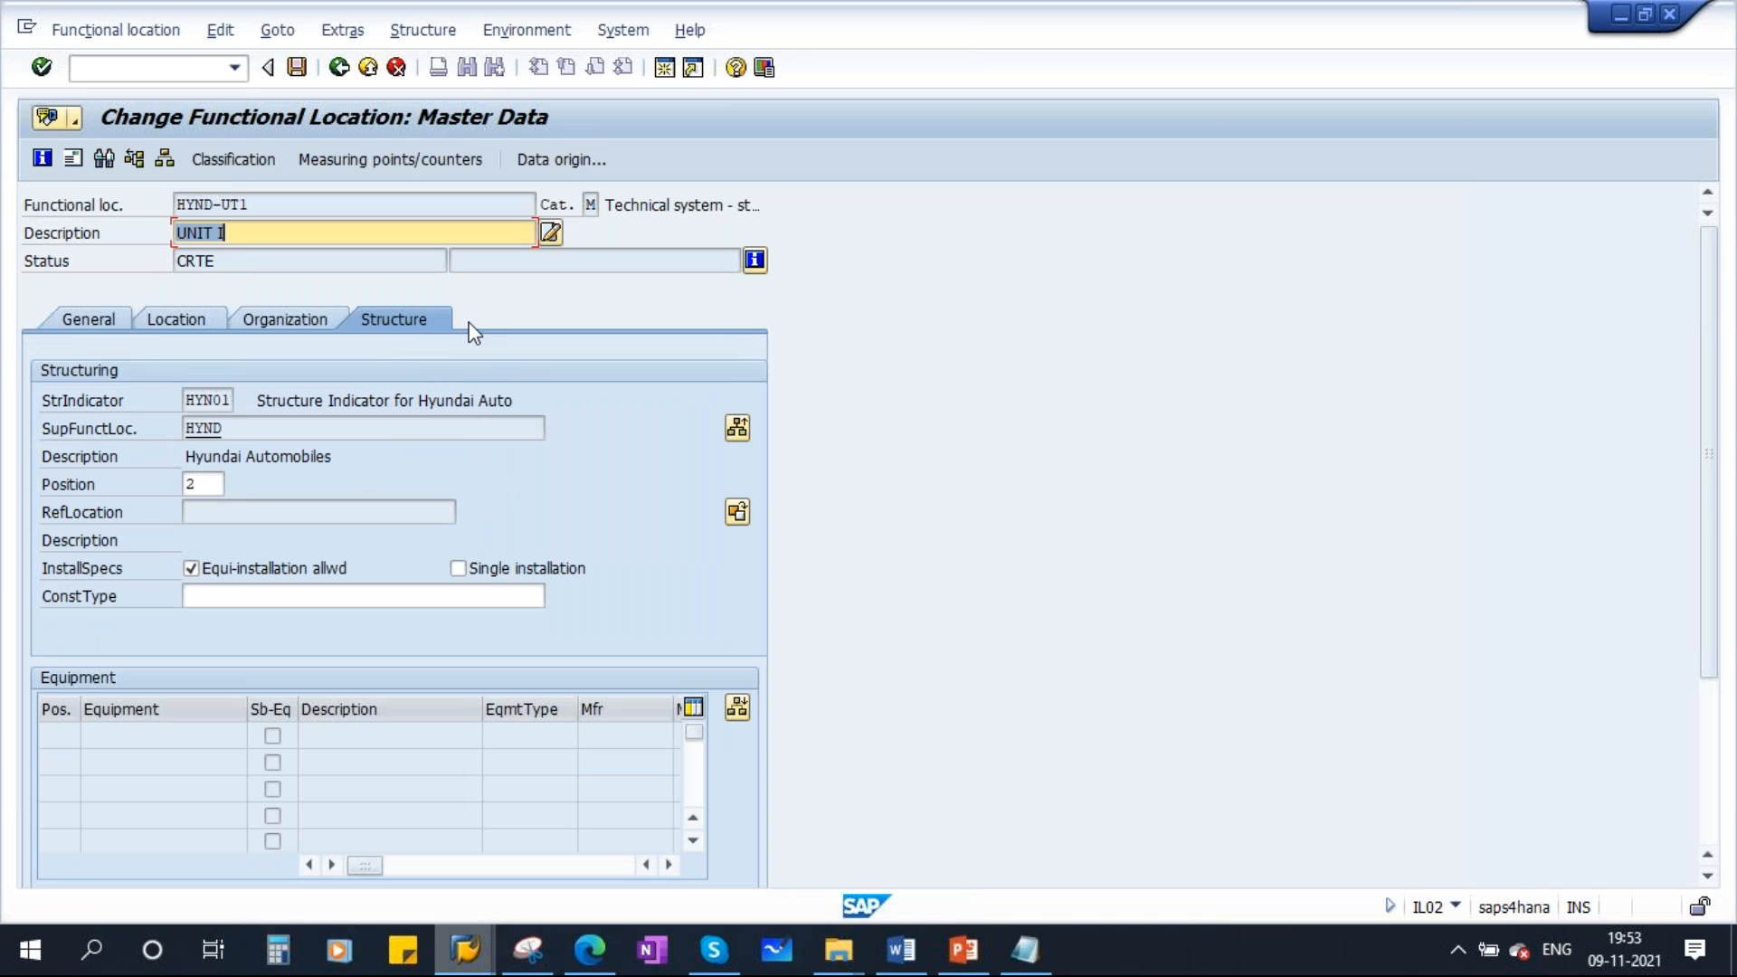
click(95, 324)
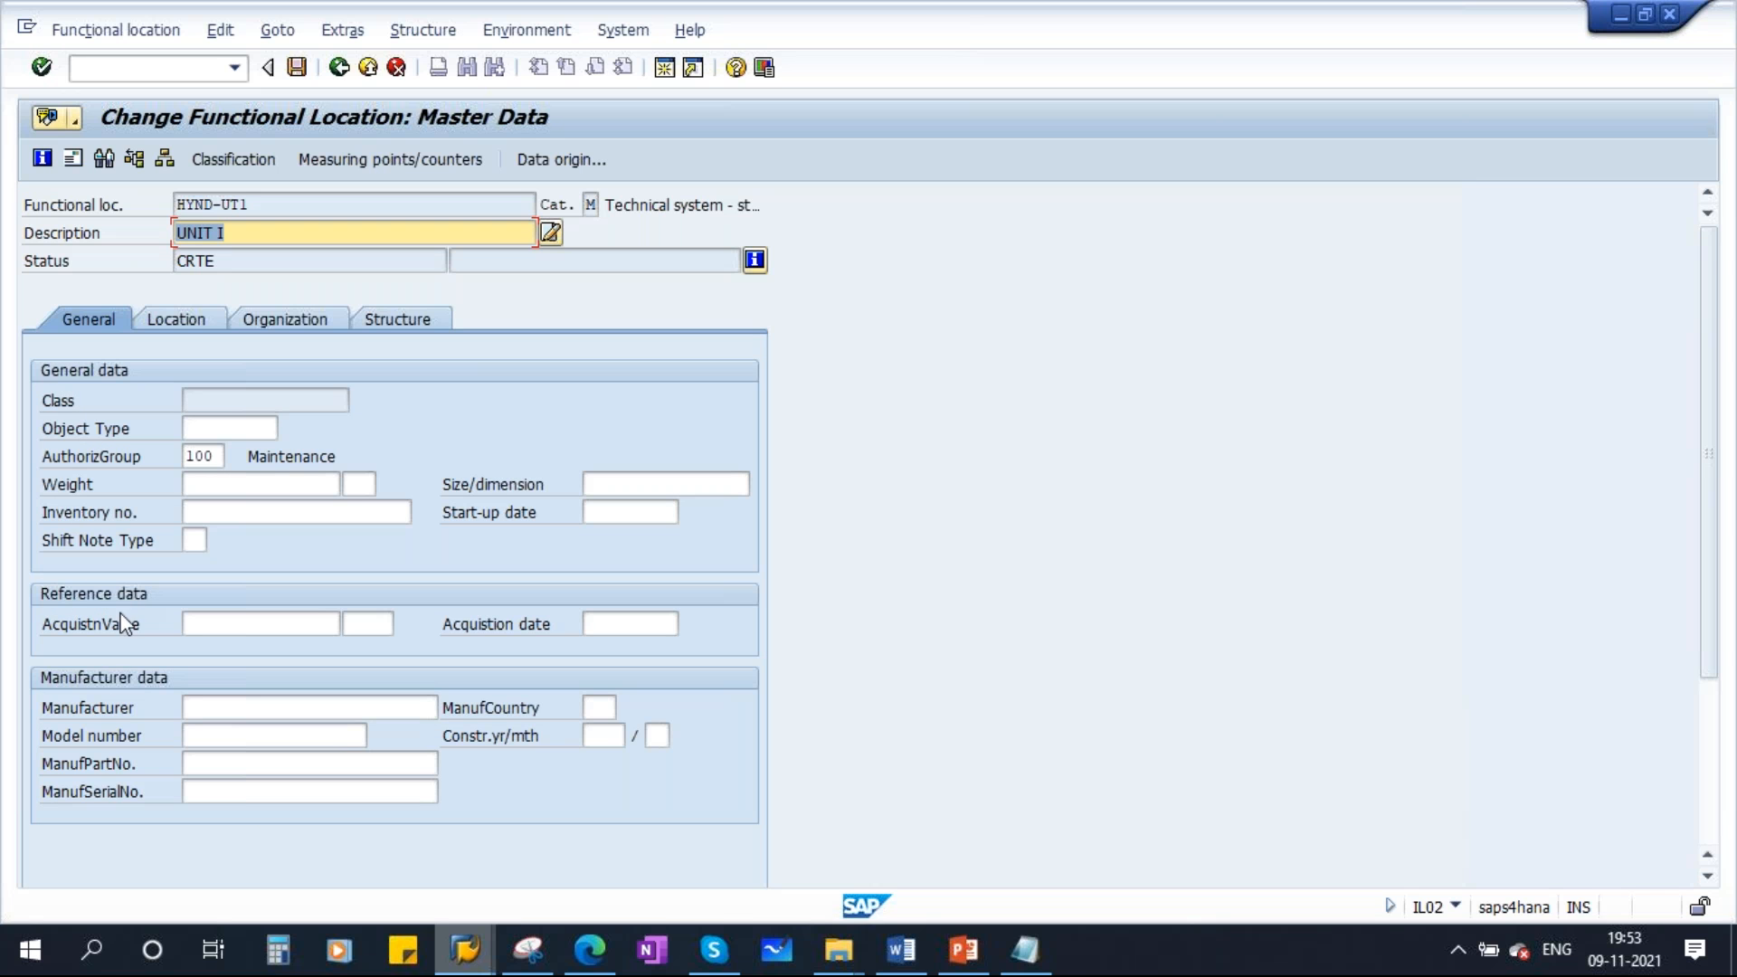
Capture the HYND-UT1 master data screen with Snipping Tool and pen-mark the General, Location, Organization and Structure headings
click(530, 964)
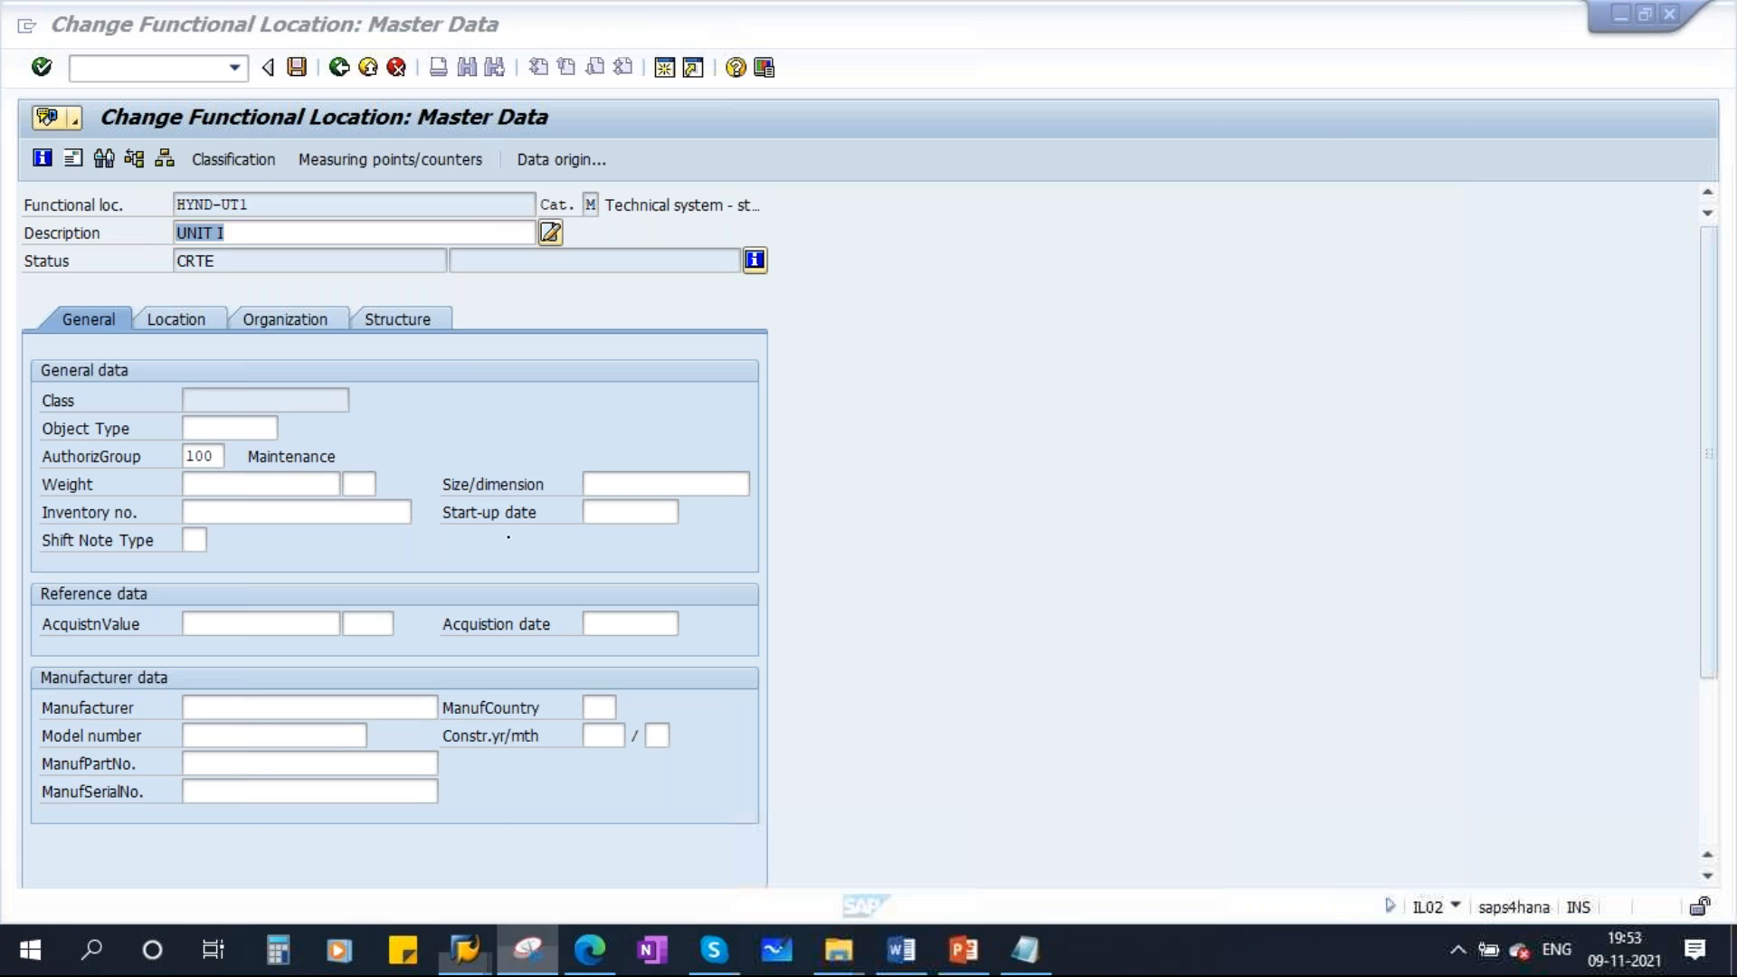
click(1379, 22)
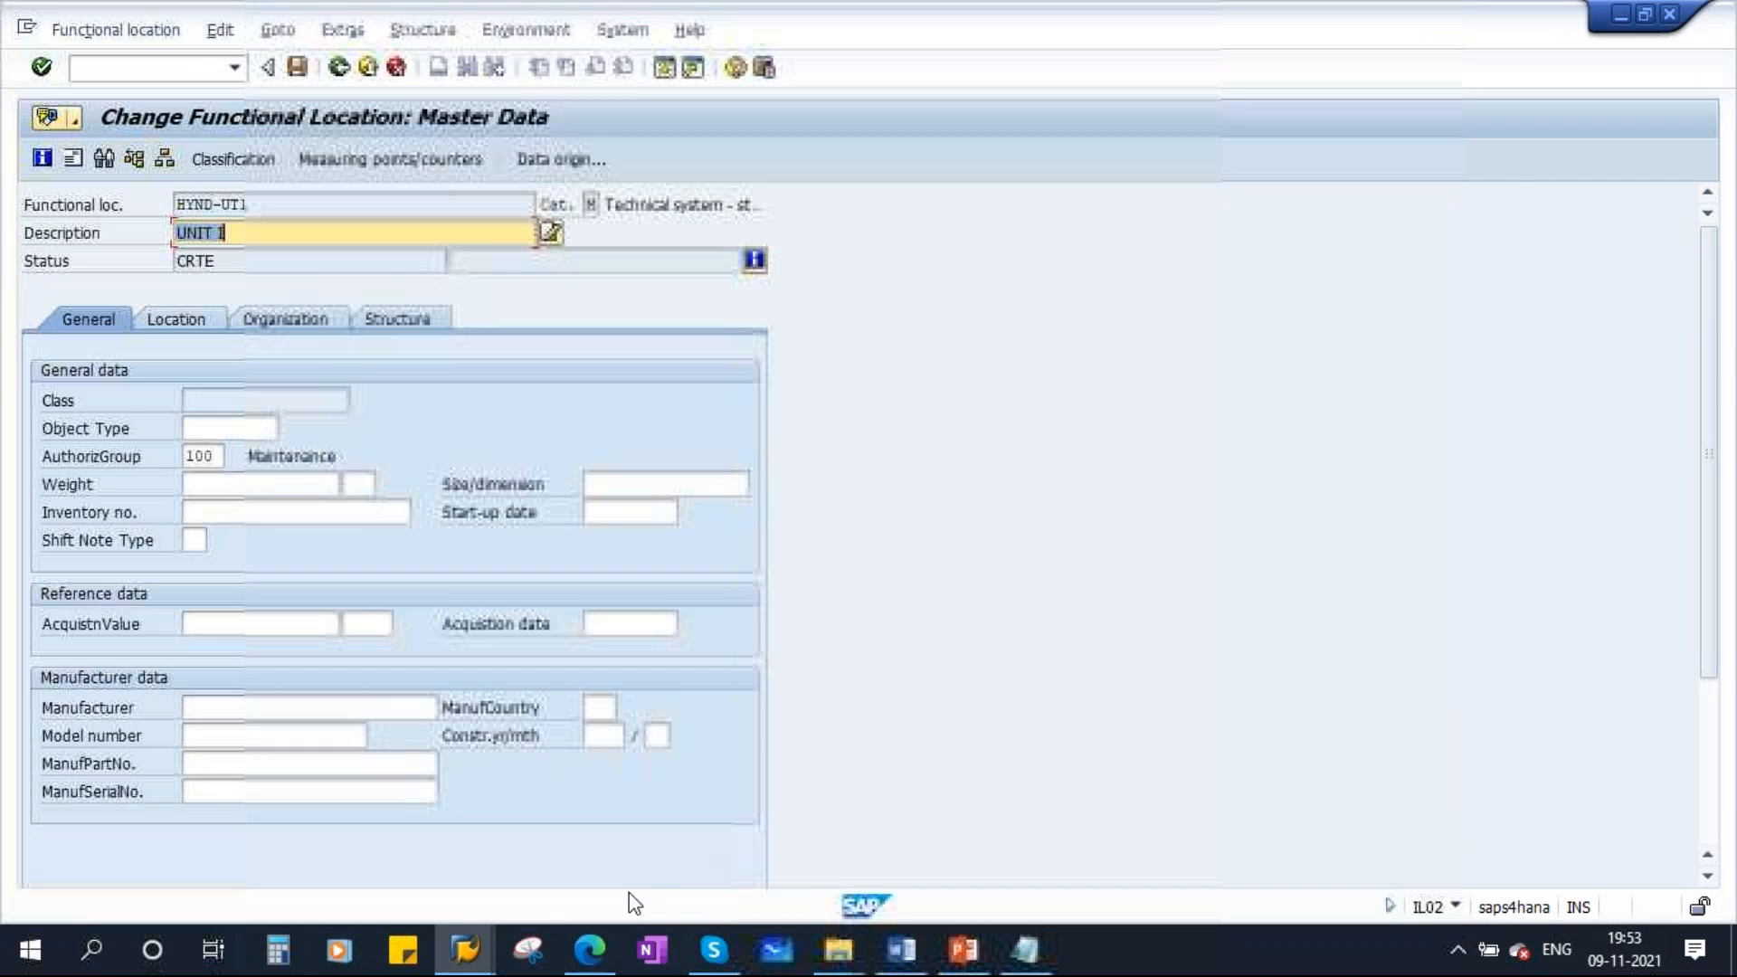
click(528, 950)
click(1173, 509)
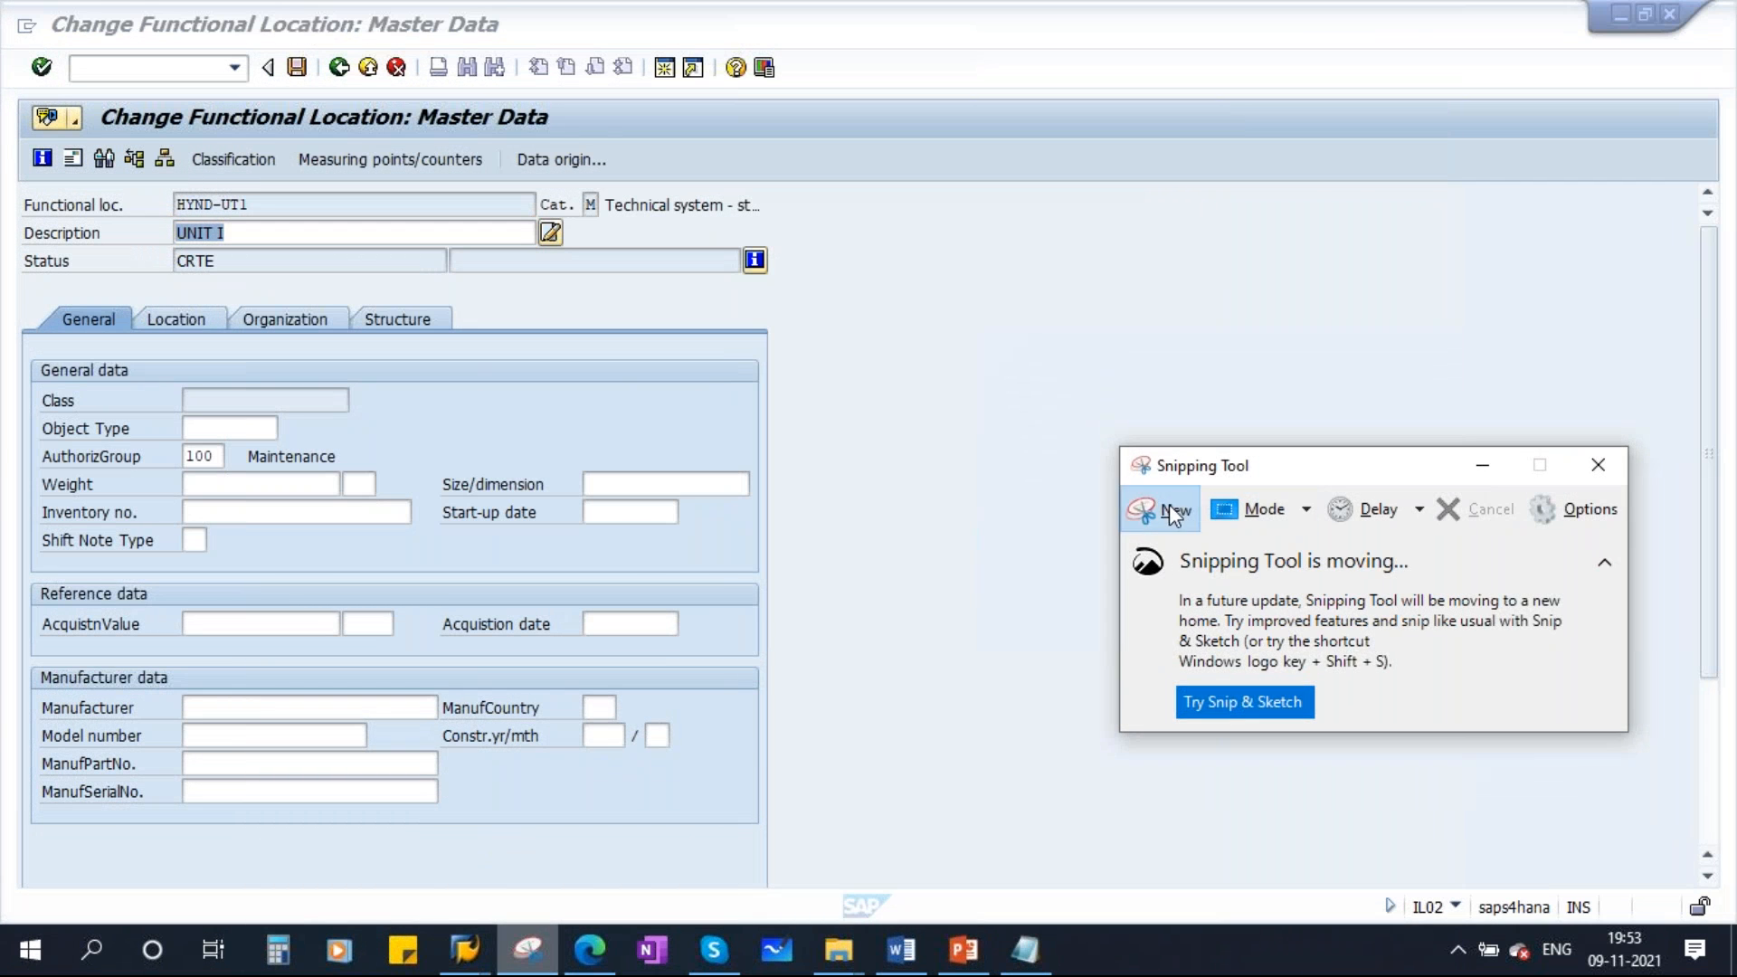
drag(138, 345, 763, 826)
mouse_move(199, 379)
mouse_down()
mouse_move(283, 328)
mouse_move(633, 336)
mouse_up()
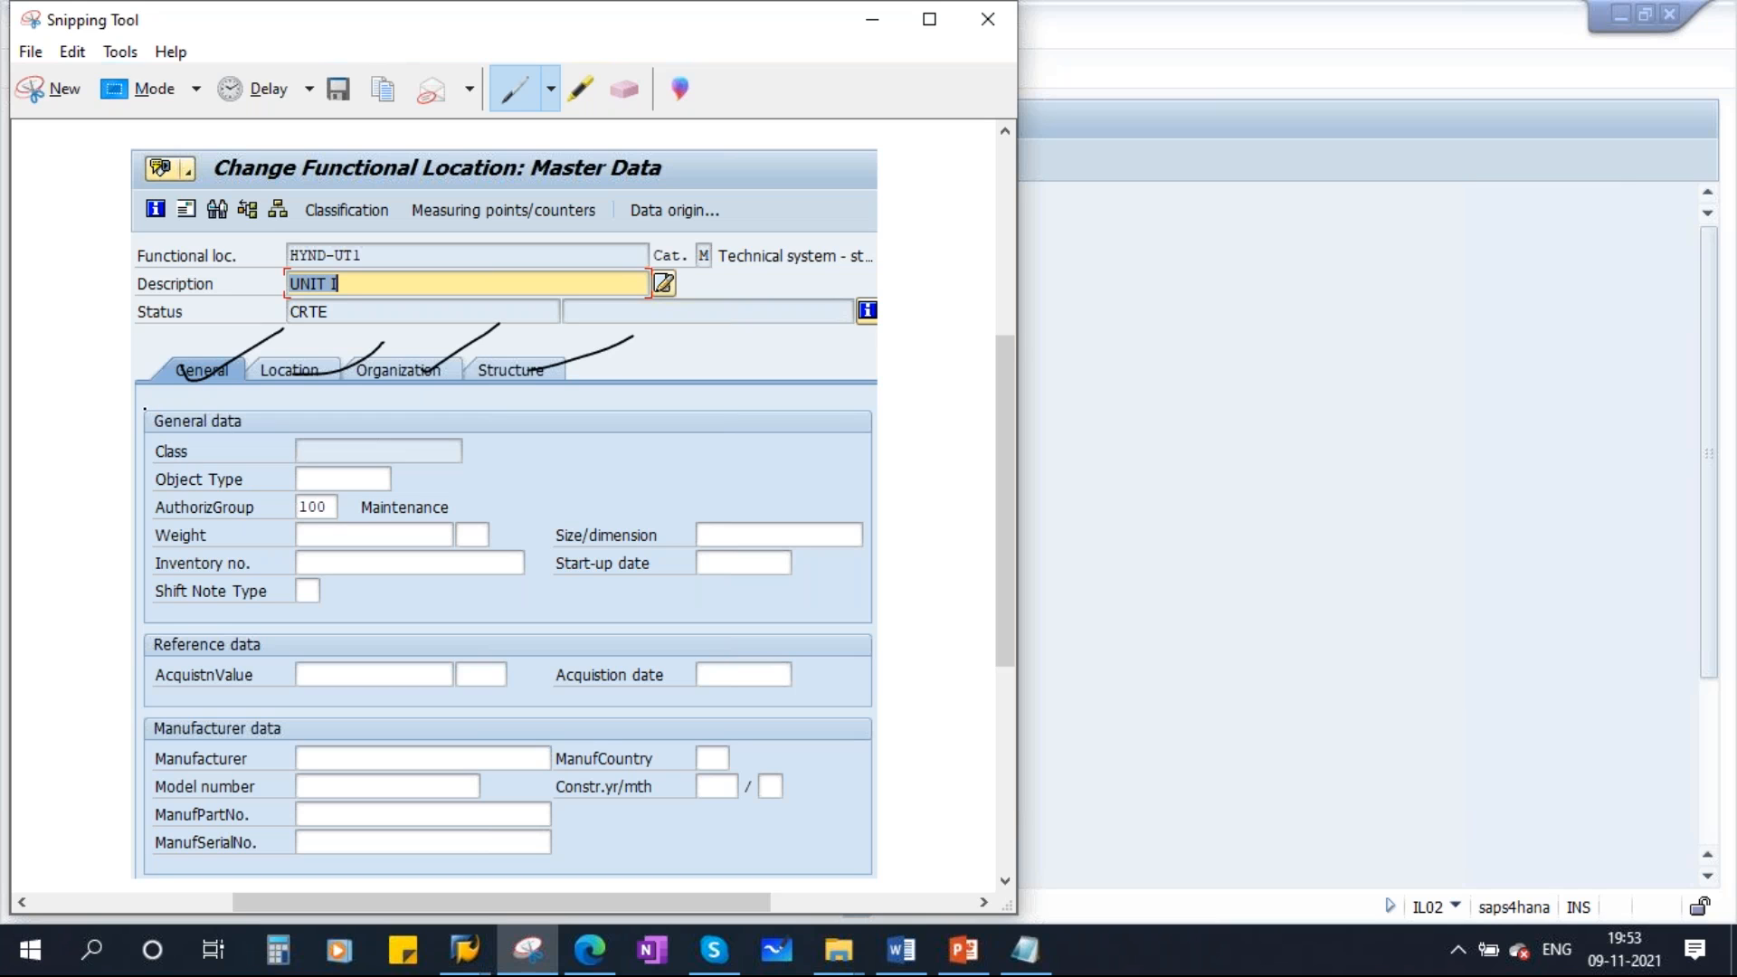
Circle and number the General data, Reference data and Manufacturer data groups on the snip, then close Snipping Tool without saving
mouse_move(150, 411)
mouse_down()
mouse_move(131, 484)
mouse_move(298, 621)
mouse_move(817, 609)
mouse_move(710, 390)
mouse_move(163, 410)
mouse_move(371, 391)
mouse_up()
mouse_move(575, 464)
mouse_down()
mouse_move(646, 445)
mouse_move(522, 438)
mouse_up()
drag(149, 647, 299, 646)
mouse_move(161, 618)
mouse_down()
mouse_move(408, 712)
mouse_move(919, 674)
mouse_move(209, 606)
mouse_move(154, 622)
mouse_up()
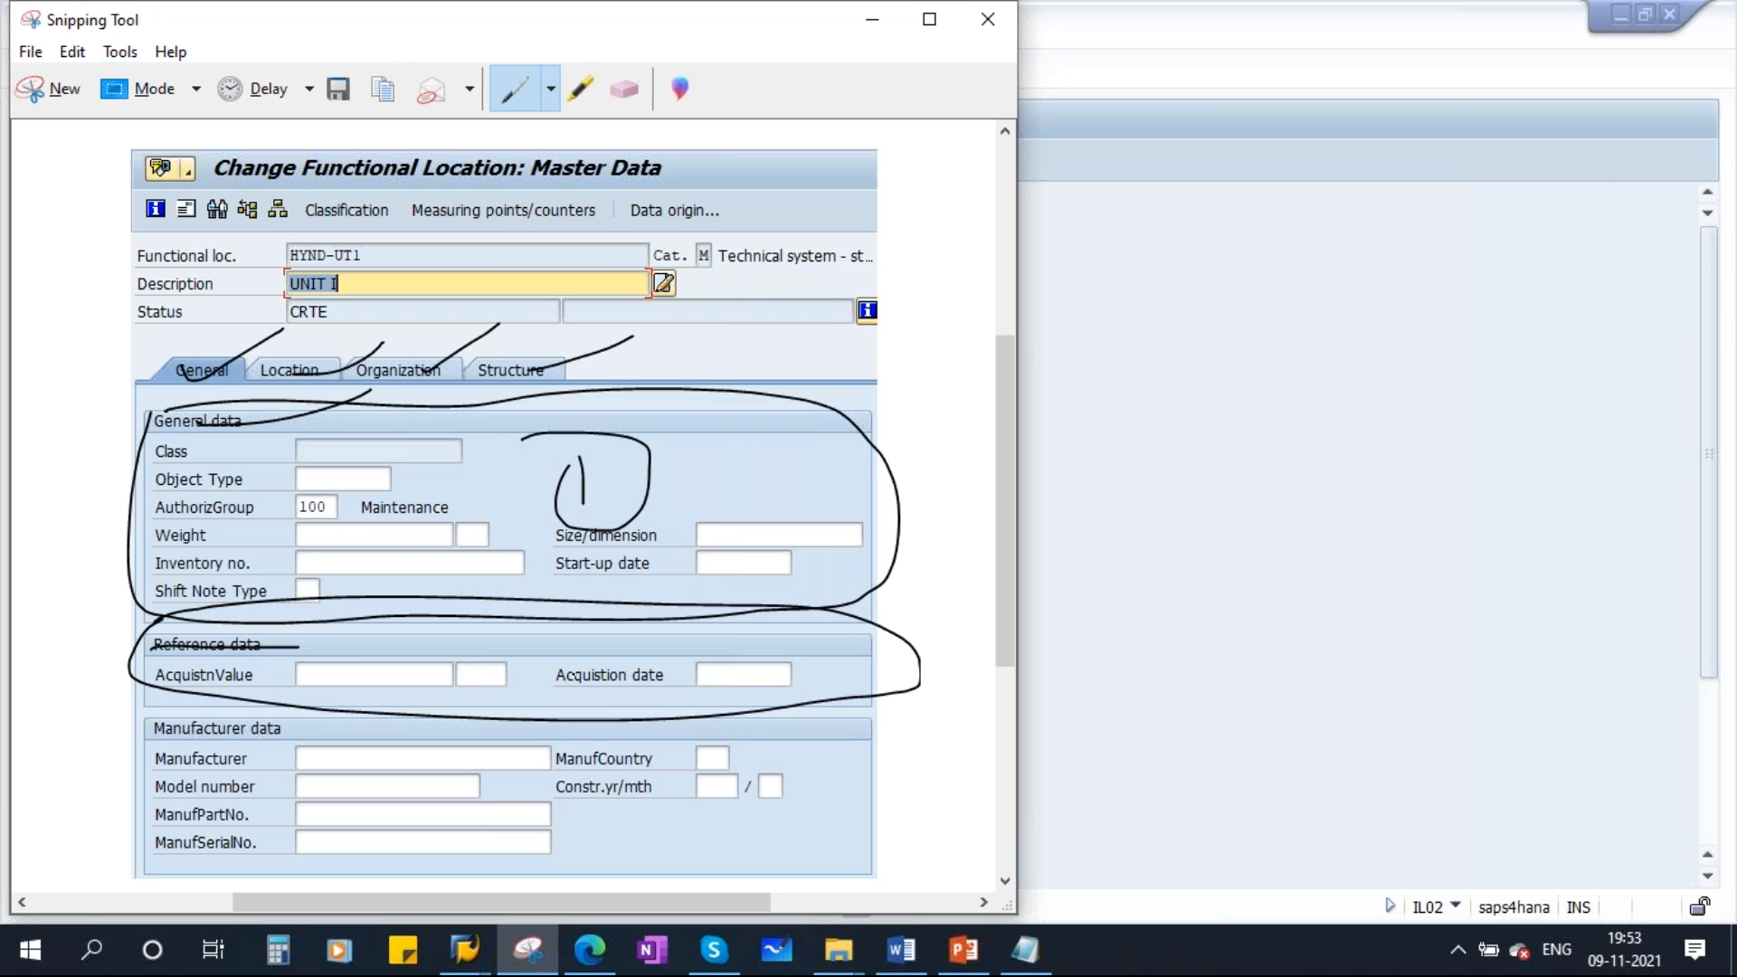
drag(579, 675, 780, 662)
mouse_move(160, 721)
mouse_down()
mouse_move(201, 849)
mouse_move(779, 882)
mouse_move(507, 731)
mouse_move(157, 732)
mouse_up()
mouse_move(398, 770)
mouse_down()
mouse_move(415, 772)
mouse_move(346, 828)
mouse_move(362, 770)
mouse_up()
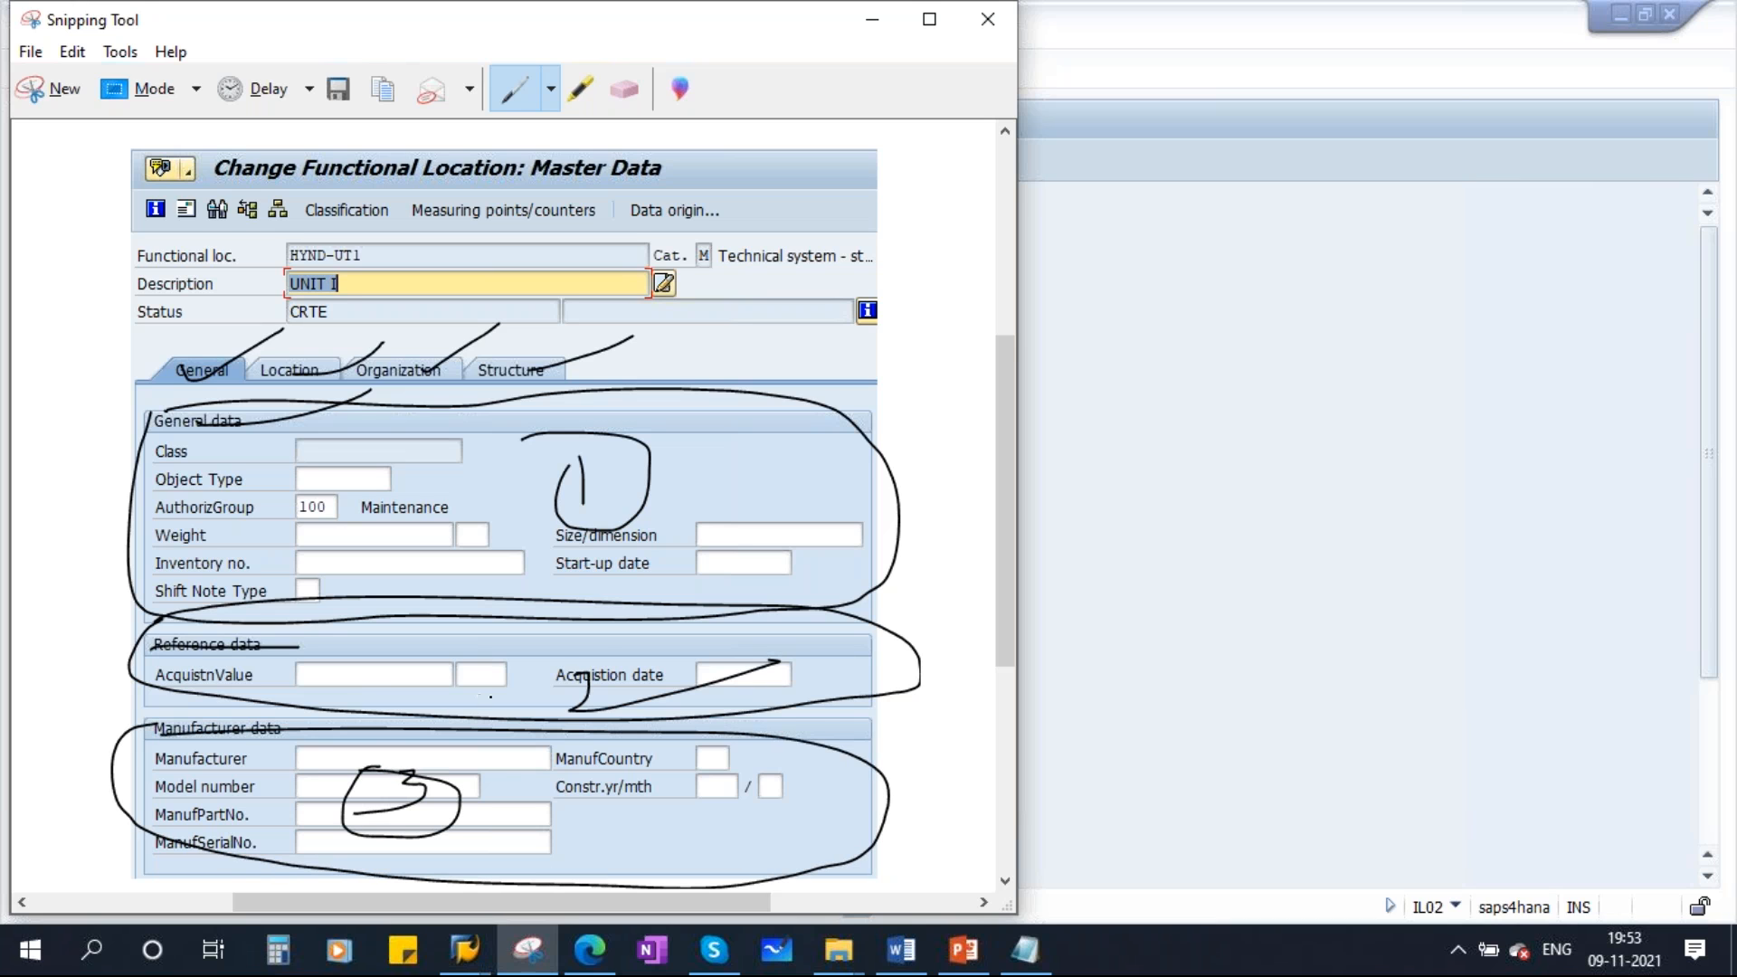
mouse_move(599, 648)
mouse_down()
mouse_move(637, 717)
mouse_move(602, 650)
mouse_up()
drag(304, 20, 295, 164)
click(980, 164)
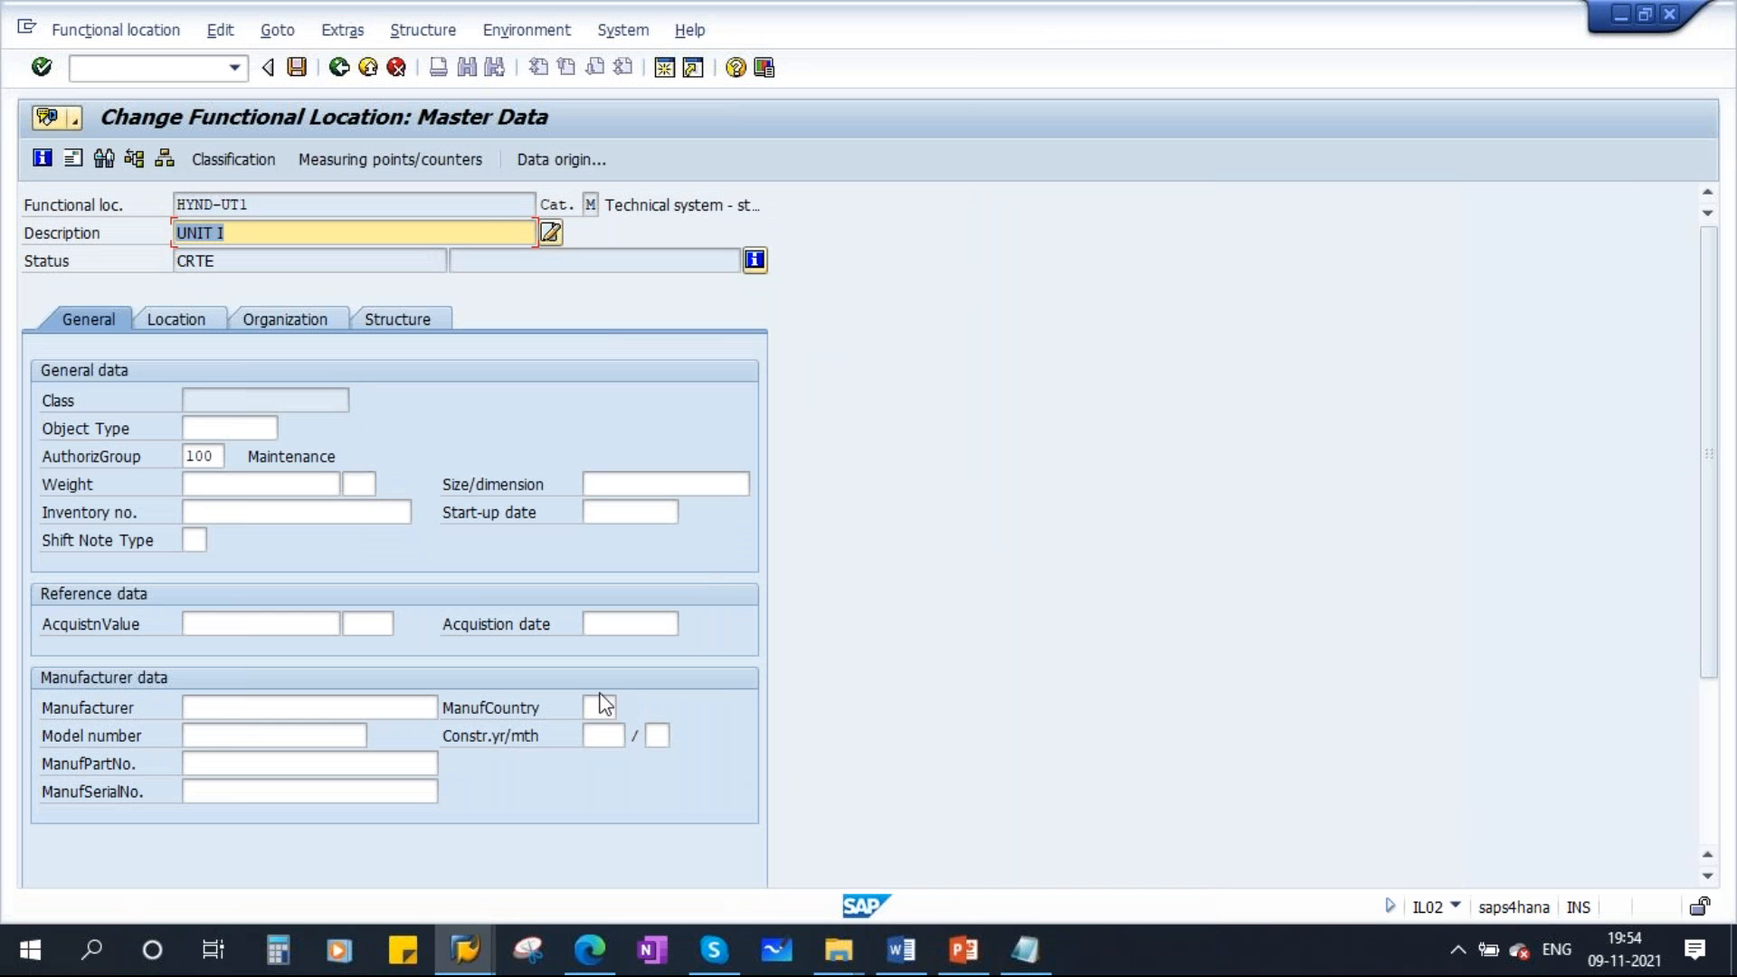
Switch to Notepad and replace all the existing notes with the heading "Functional Location"
click(1026, 949)
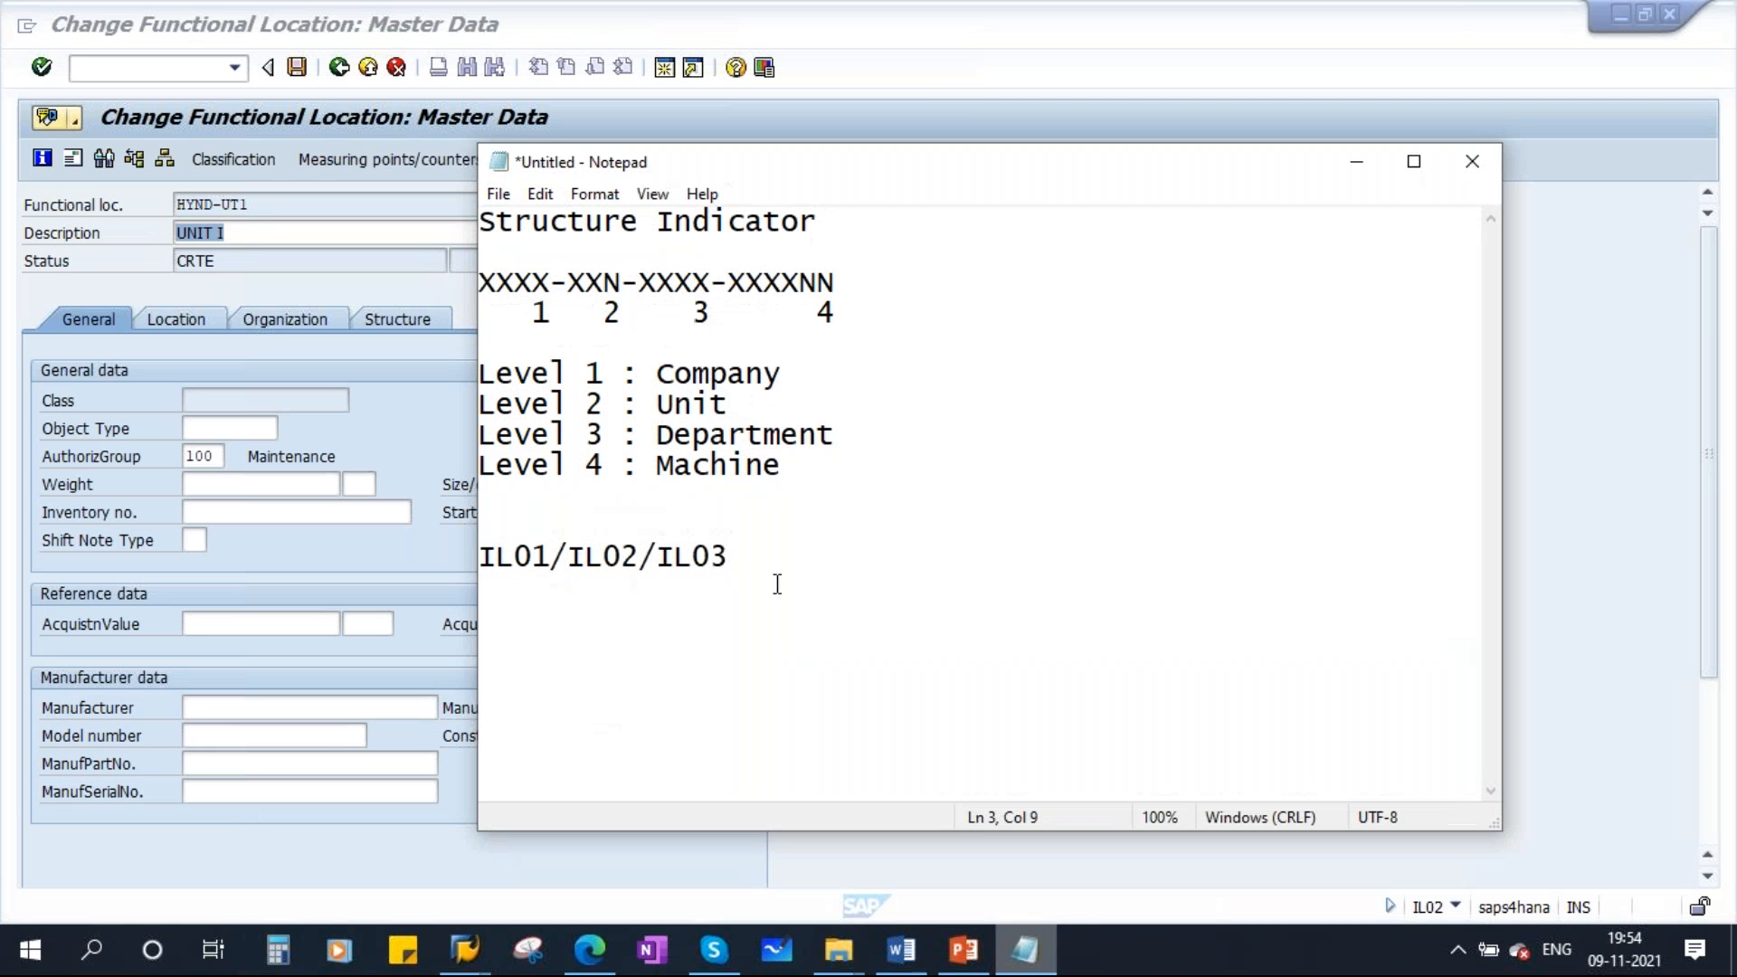
click(767, 567)
drag(767, 567, 442, 237)
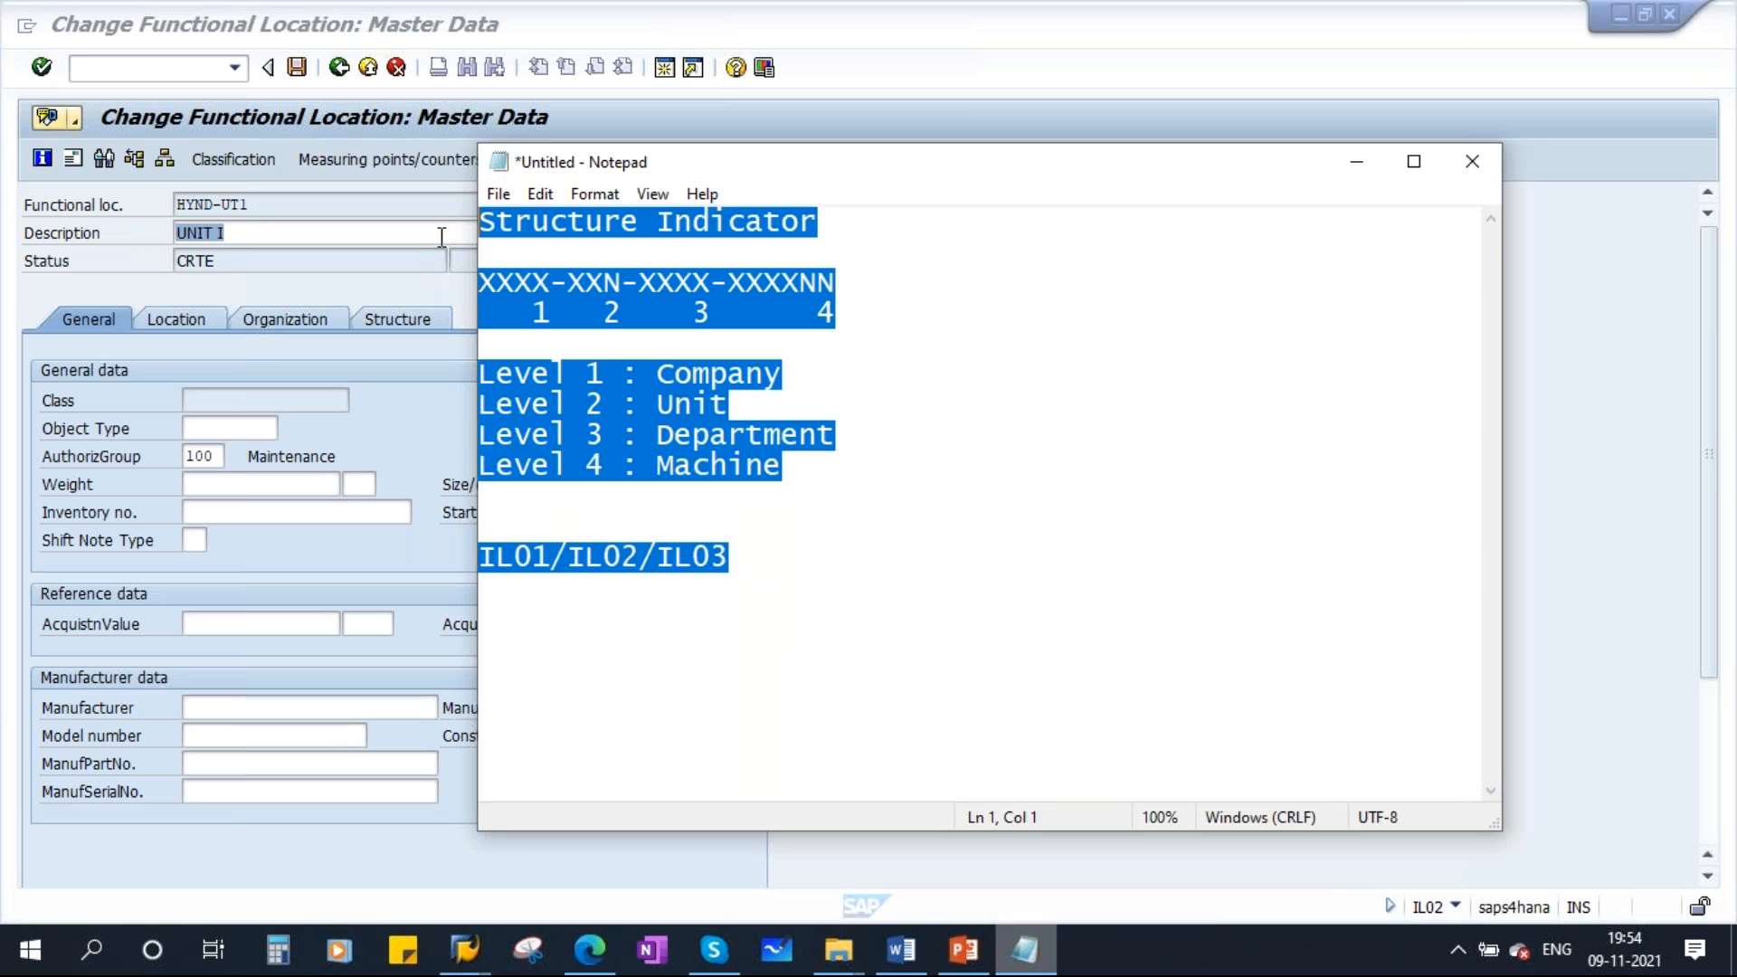
key(Delete)
key(Caps_Lock)
text(F)
key(BackSpace)
key(BackSpace)
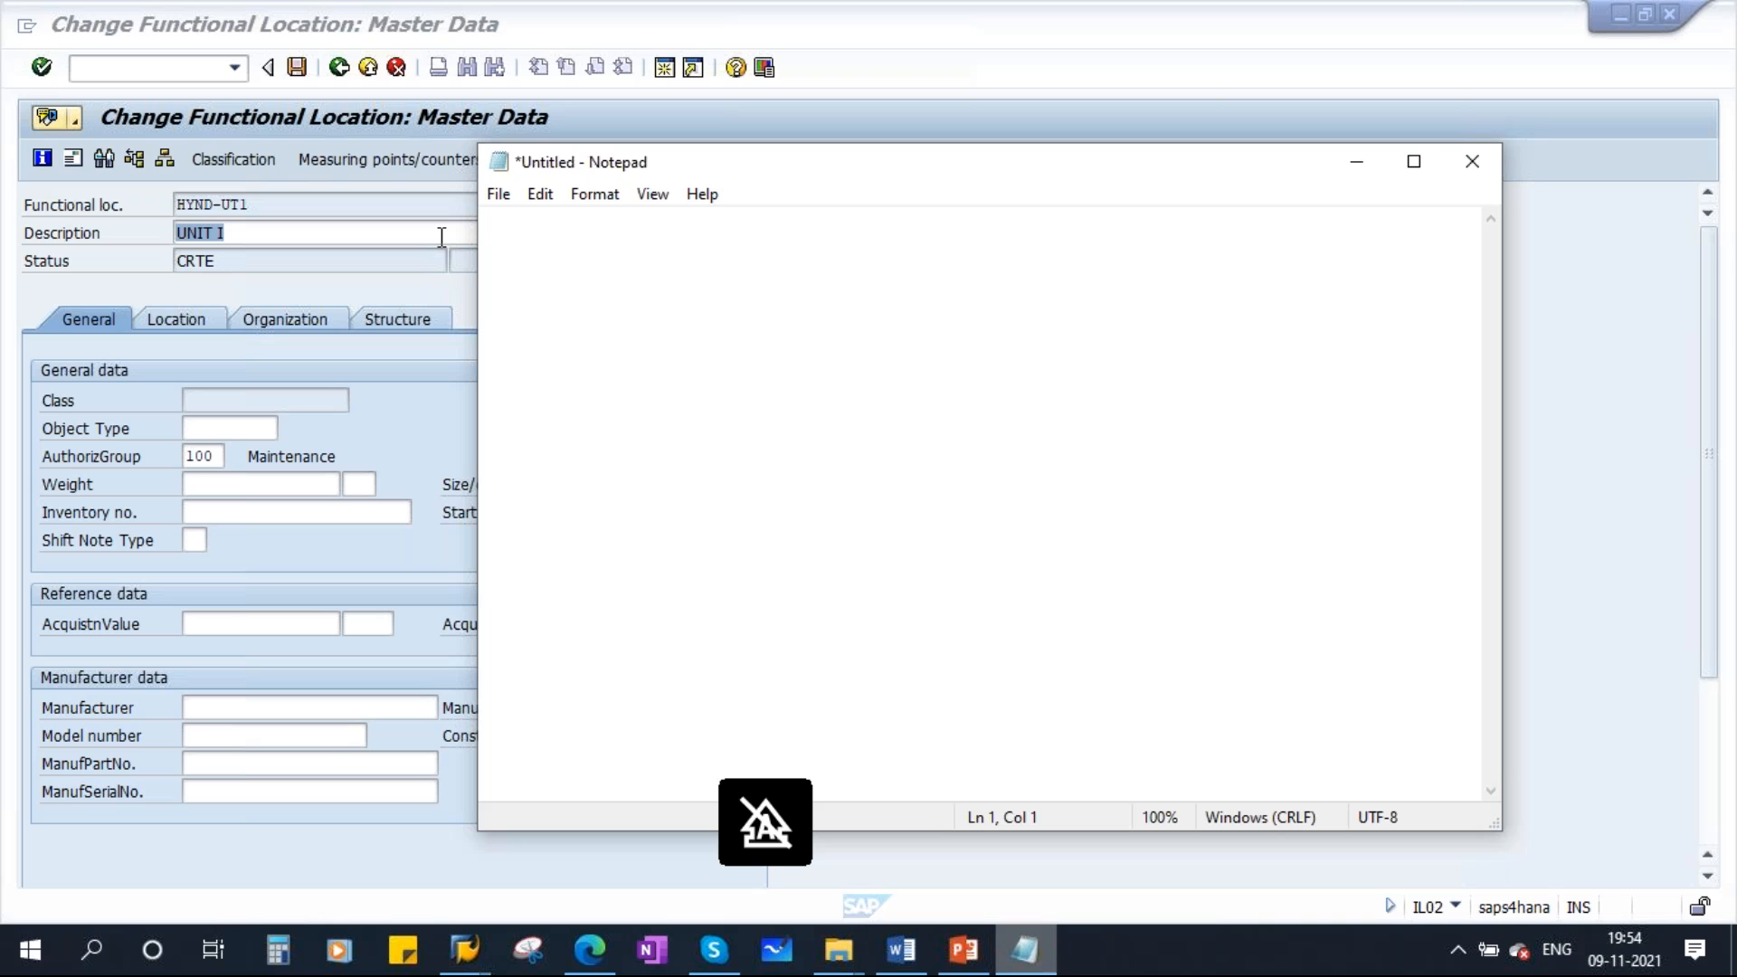
text(Functional)
key(Caps_Lock)
text(L)
key(Caps_Lock)
text(ocation)
key(Return)
Add the indented lines "Category" and "View Profile" below the Functional Location heading
key(Caps_Lock)
text(C)
key(Caps_Lock)
text(a)
key(Caps_Lock)
text(TEGORY)
key(BackSpace)
key(BackSpace)
key(BackSpace)
key(BackSpace)
key(BackSpace)
key(BackSpace)
key(Caps_Lock)
text(te)
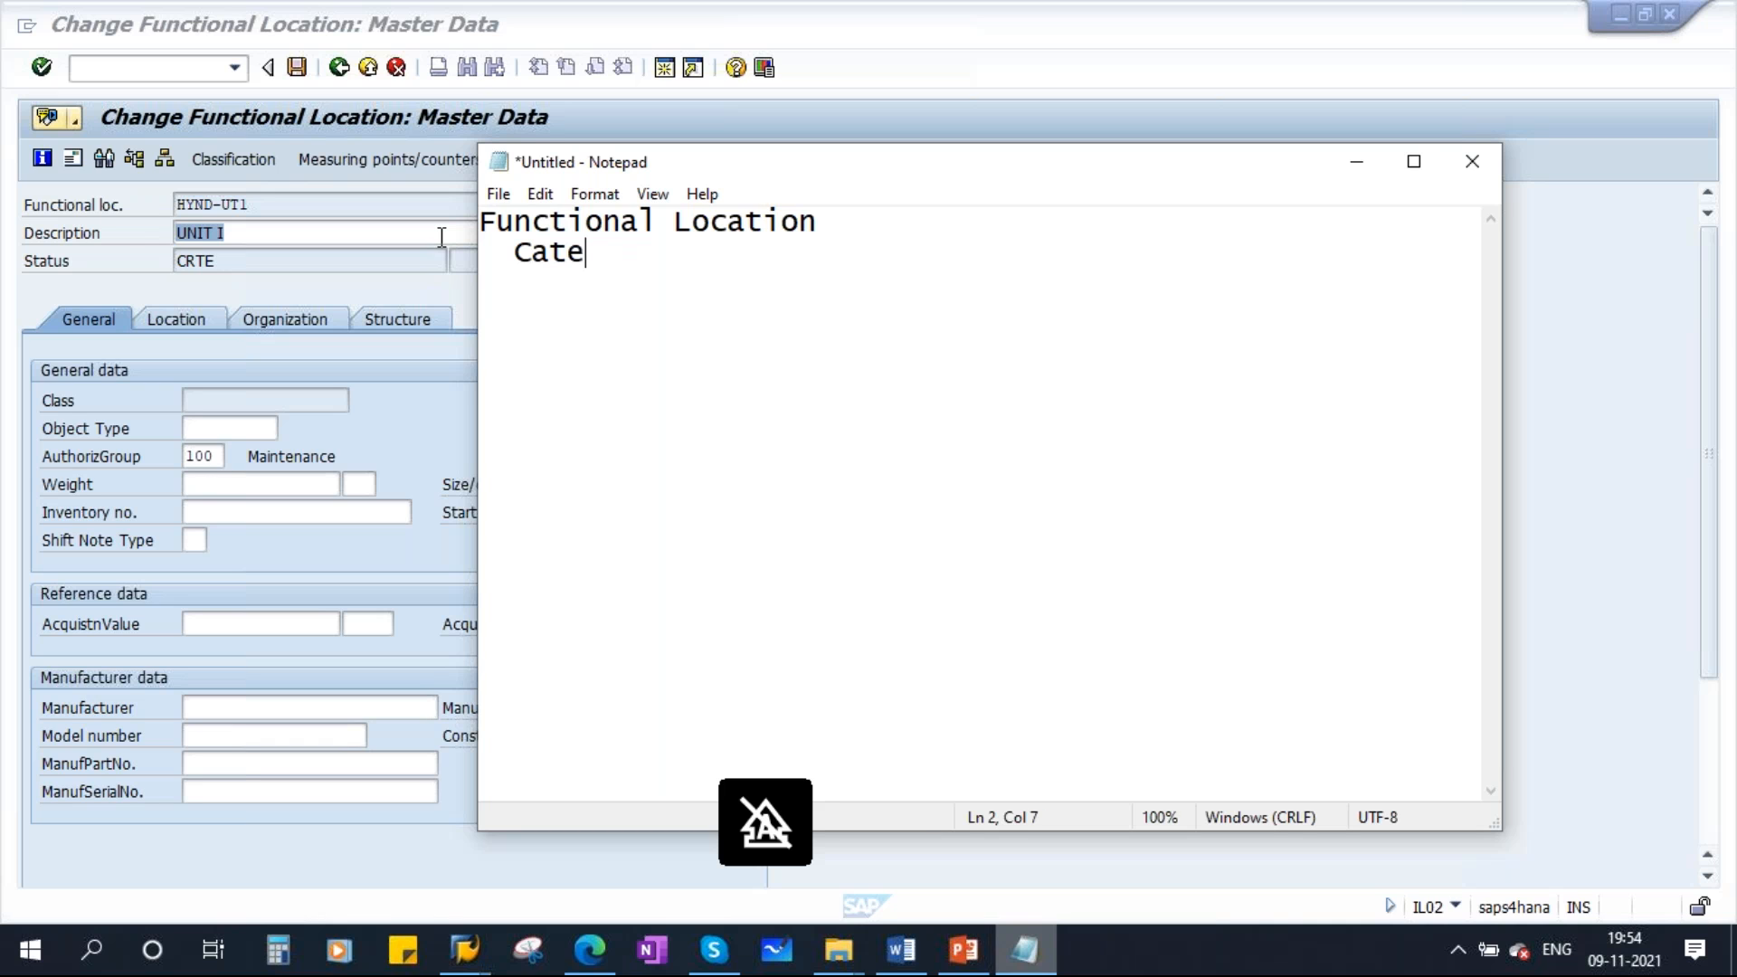
text(gory)
key(Return)
key(Caps_Lock)
text(V)
key(Caps_Lock)
text(iew P)
key(Caps_Lock)
text(rofile)
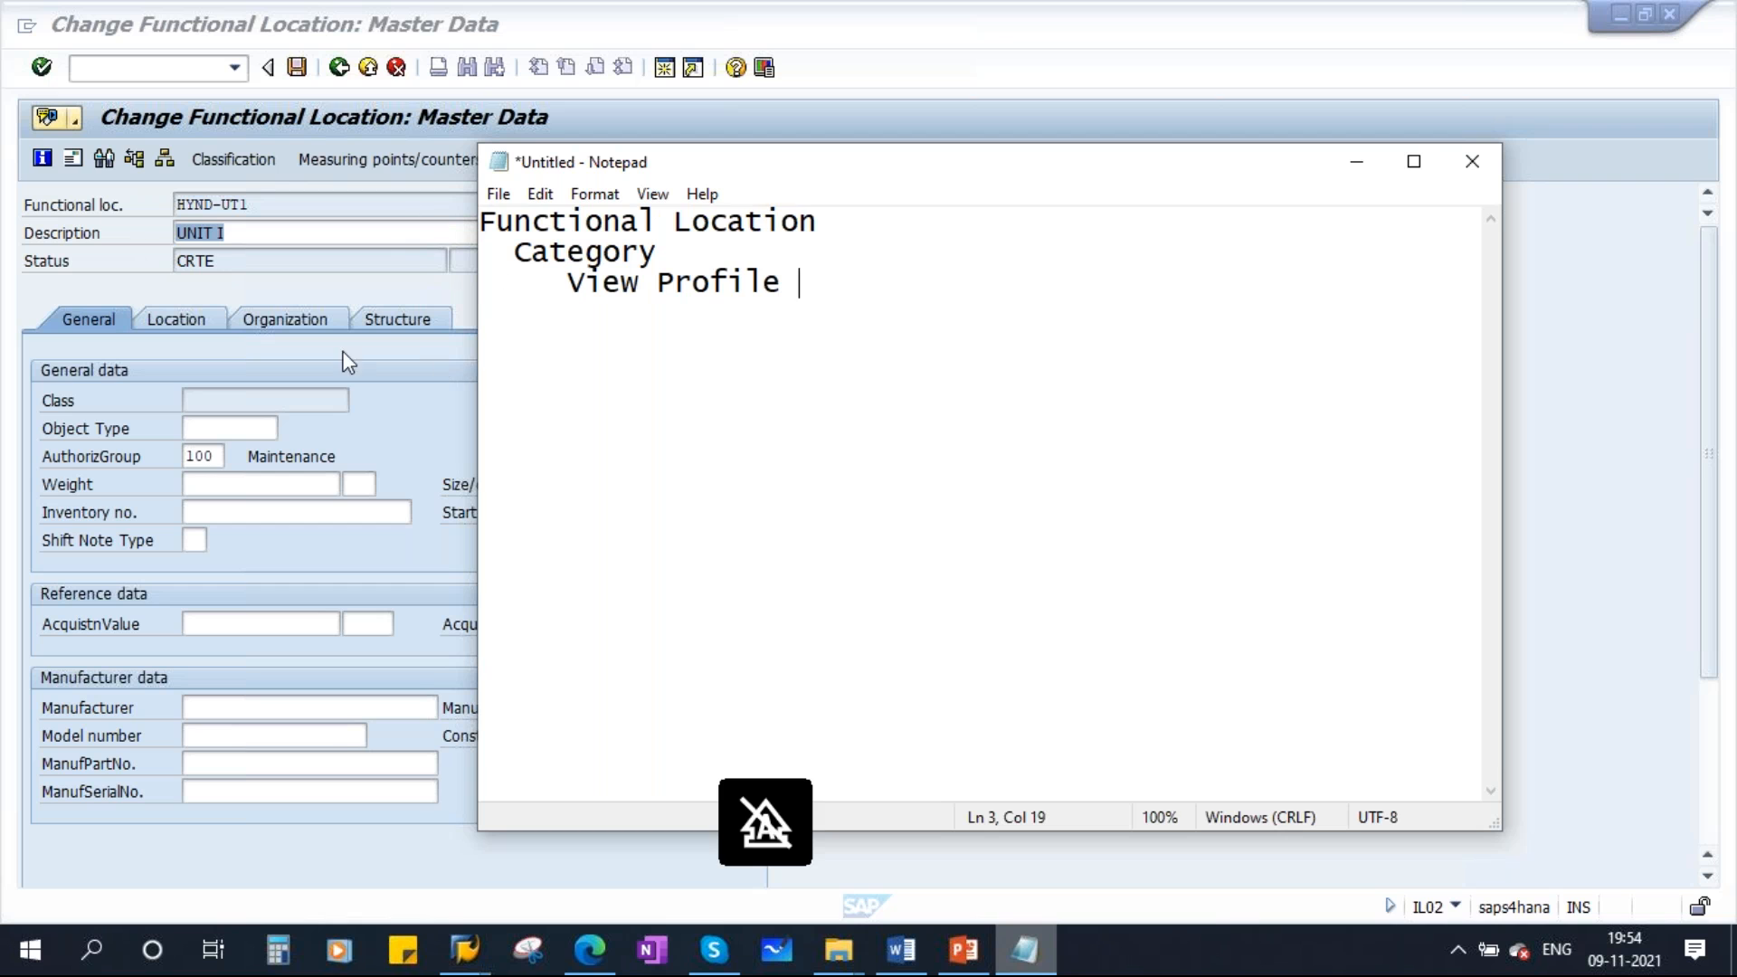
Copy the functional location label HYND-UT1 from SAP and append it after a dash to the Functional Location line in Notepad
click(259, 210)
drag(259, 210, 143, 285)
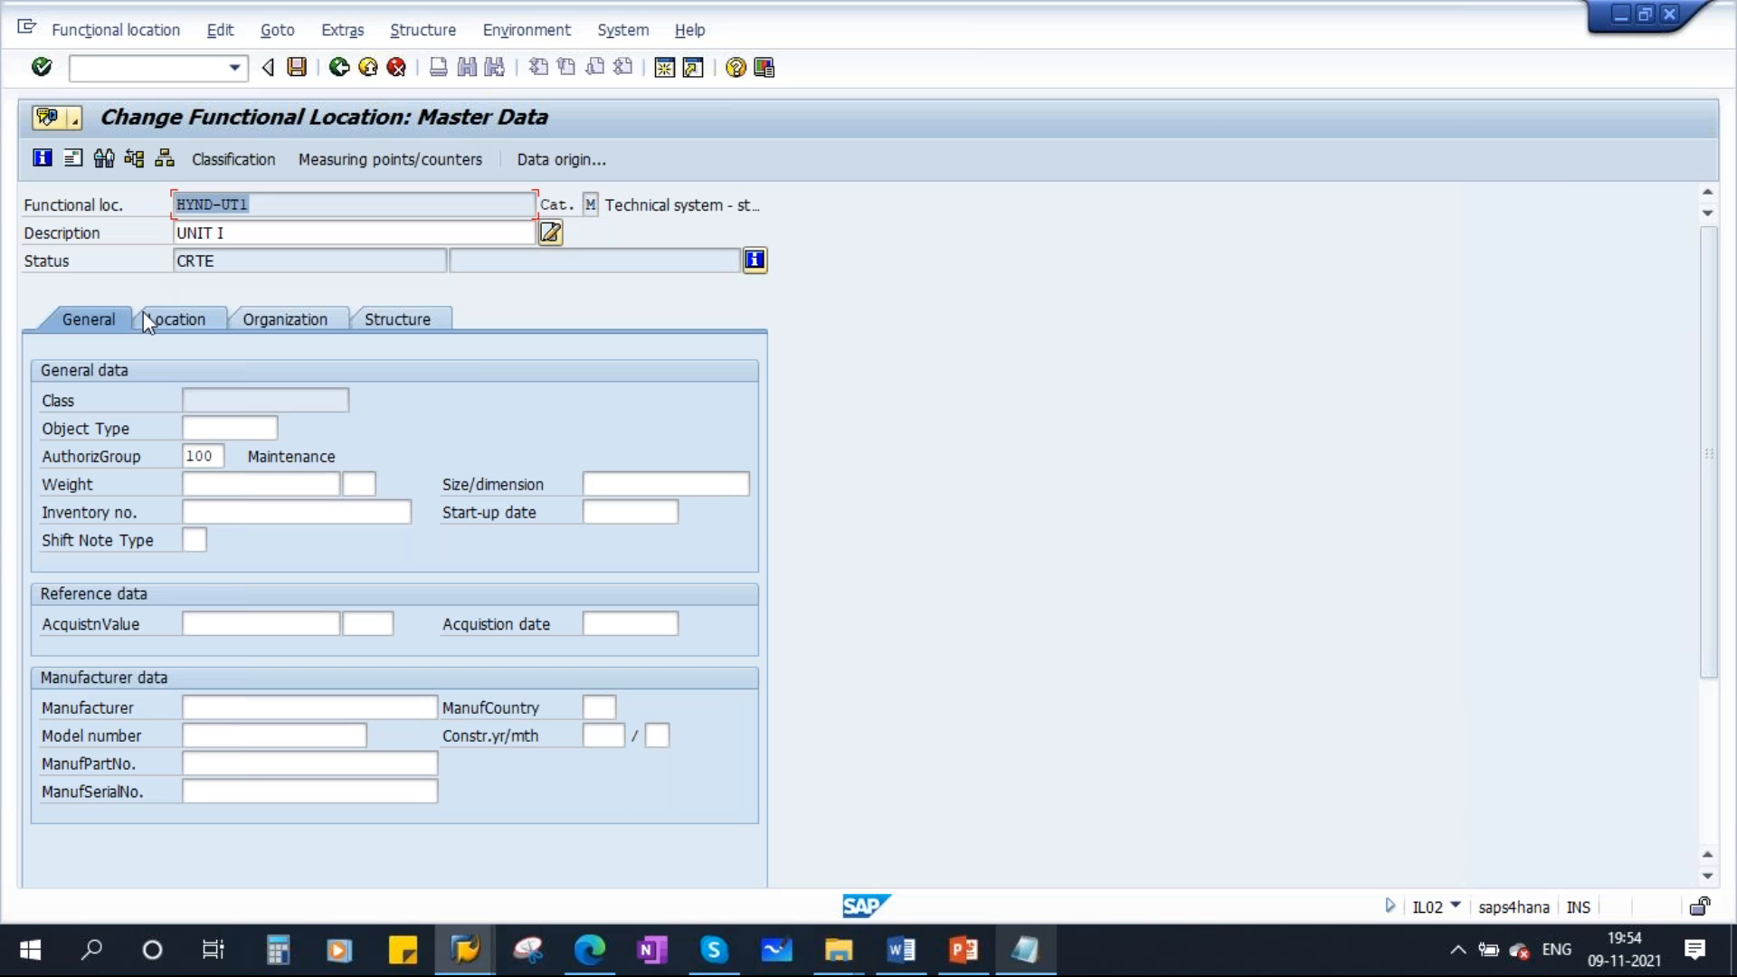
key(ctrl+c)
click(1025, 950)
click(830, 228)
text(-)
key(ctrl+v)
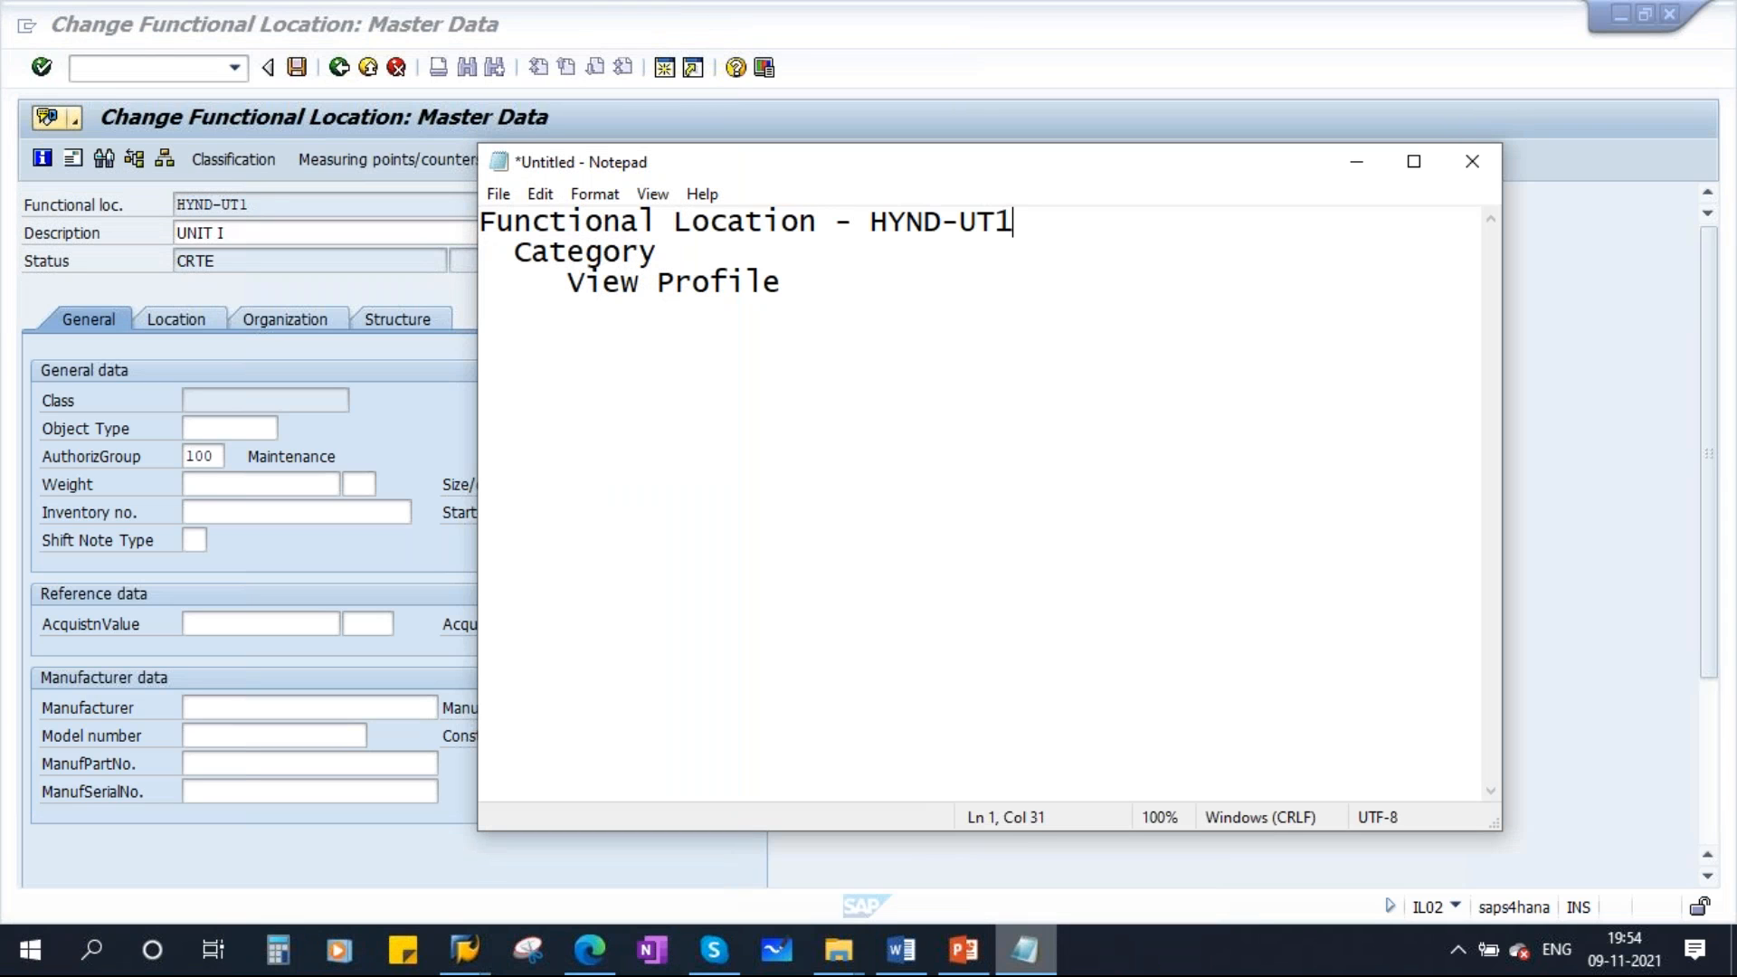
Append "- M" to the Category line, move the Notepad window clear of the category field and check the category in SAP
click(682, 254)
text(- M)
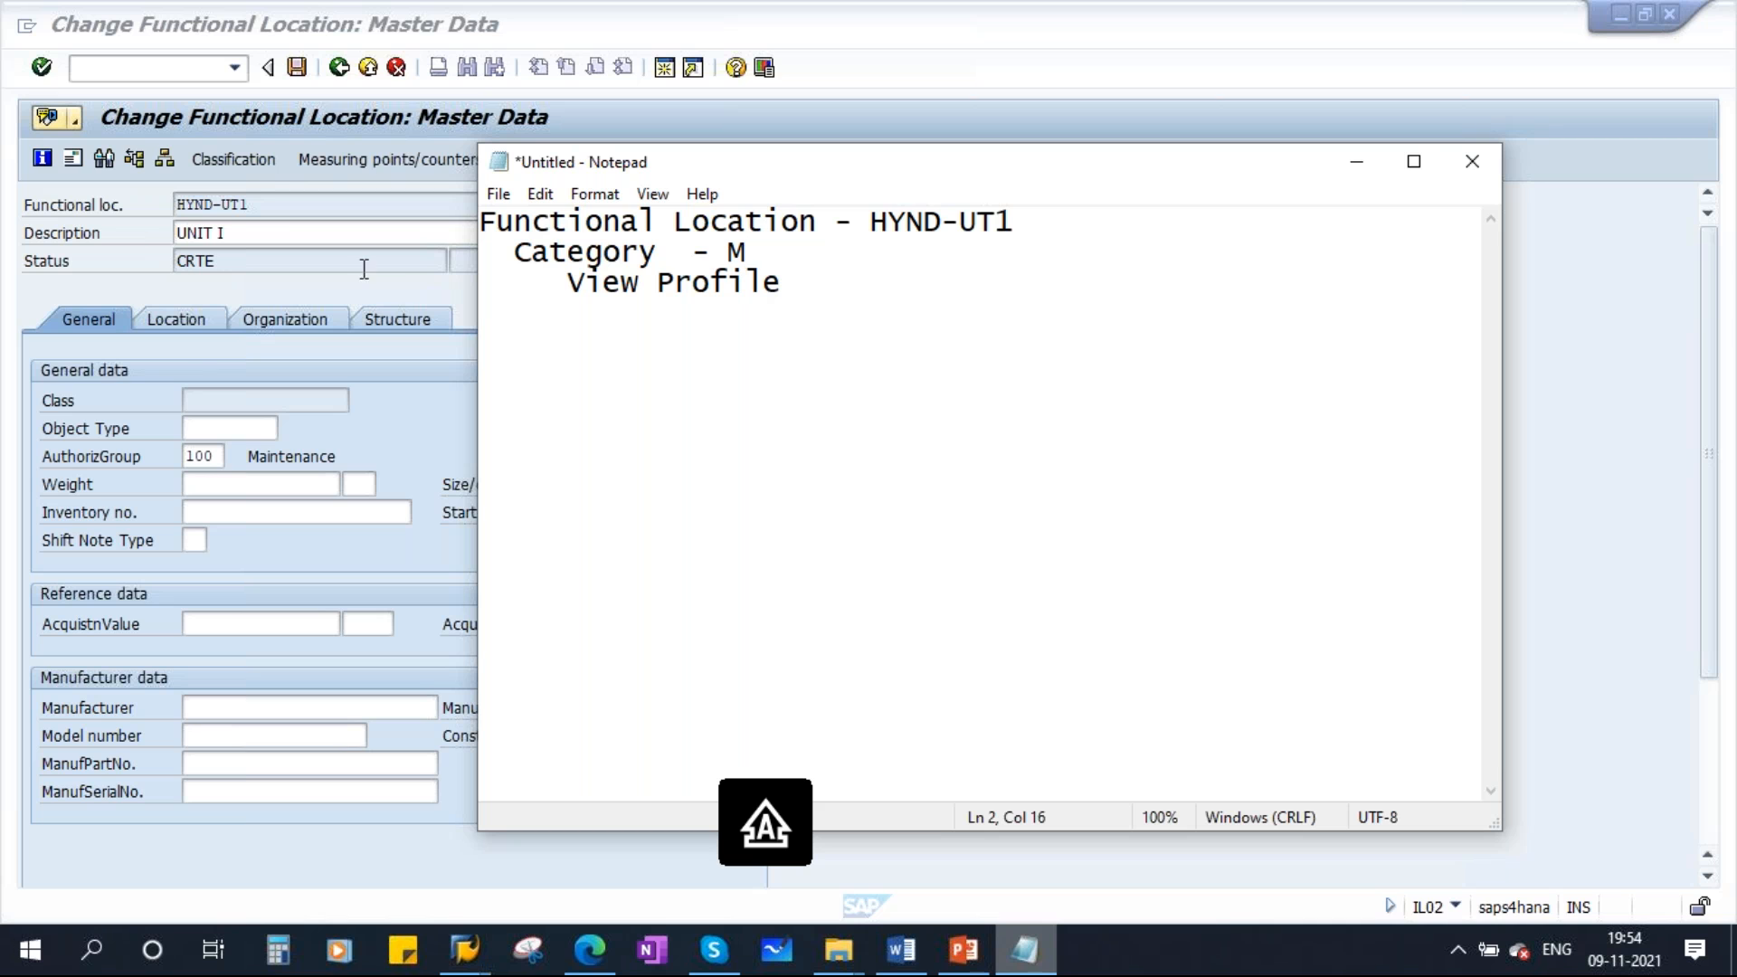
drag(1145, 172, 892, 321)
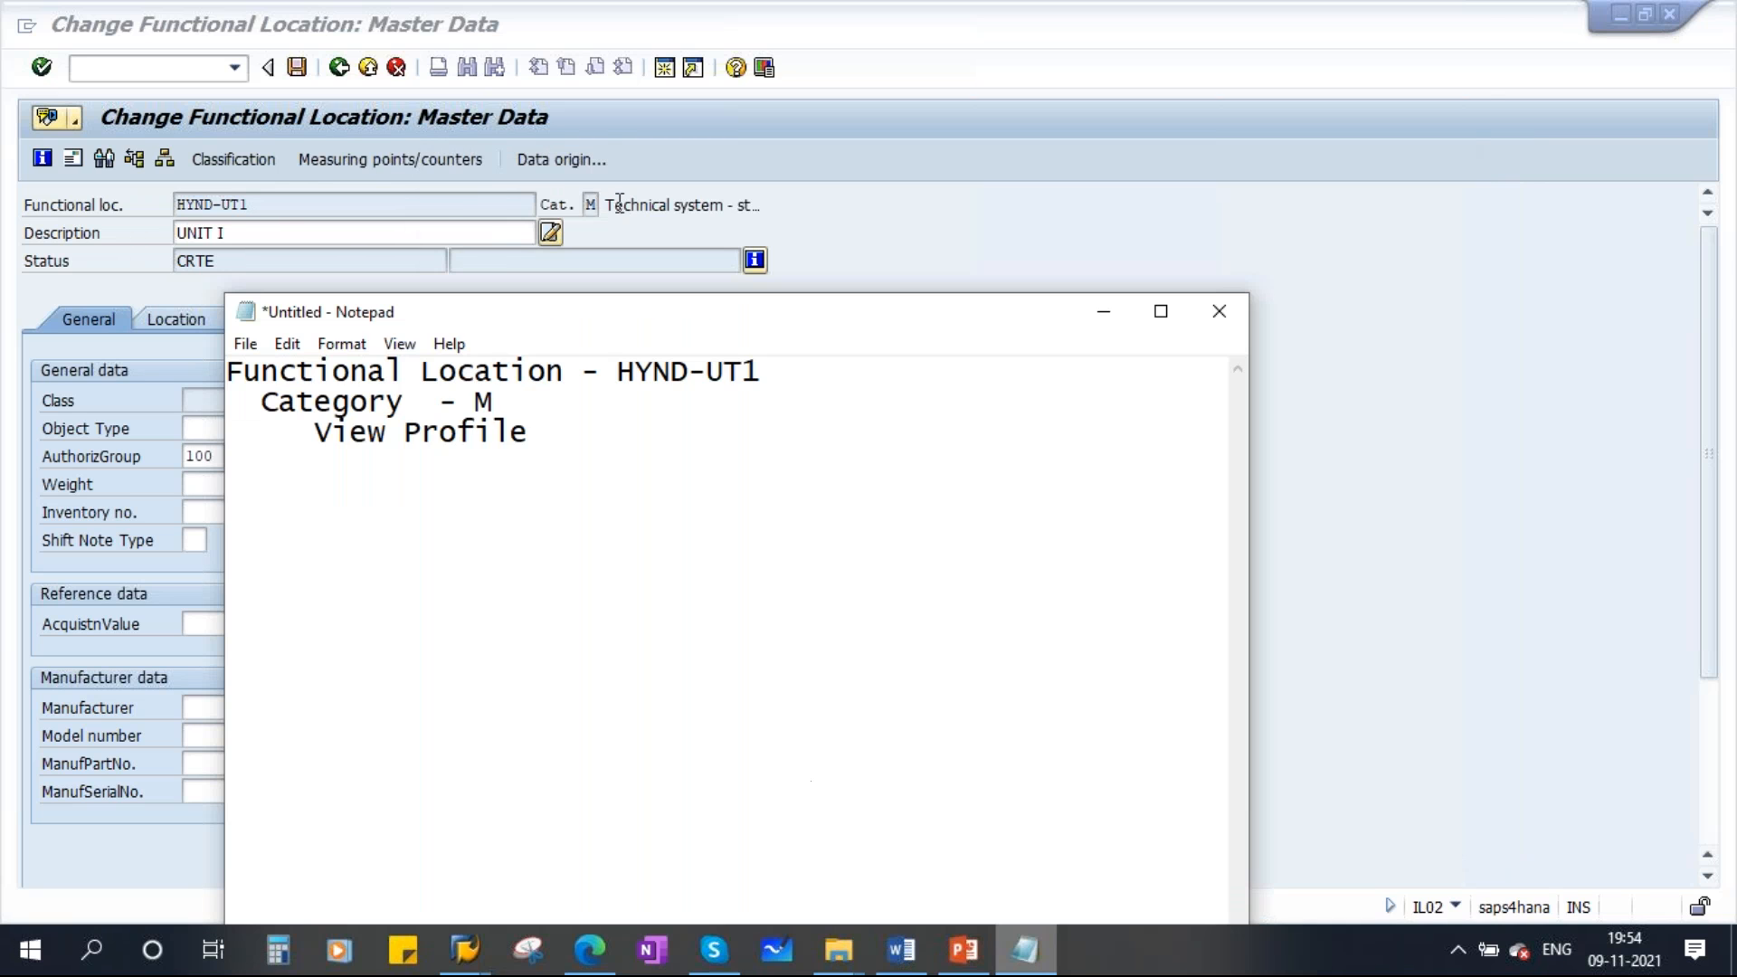
click(590, 204)
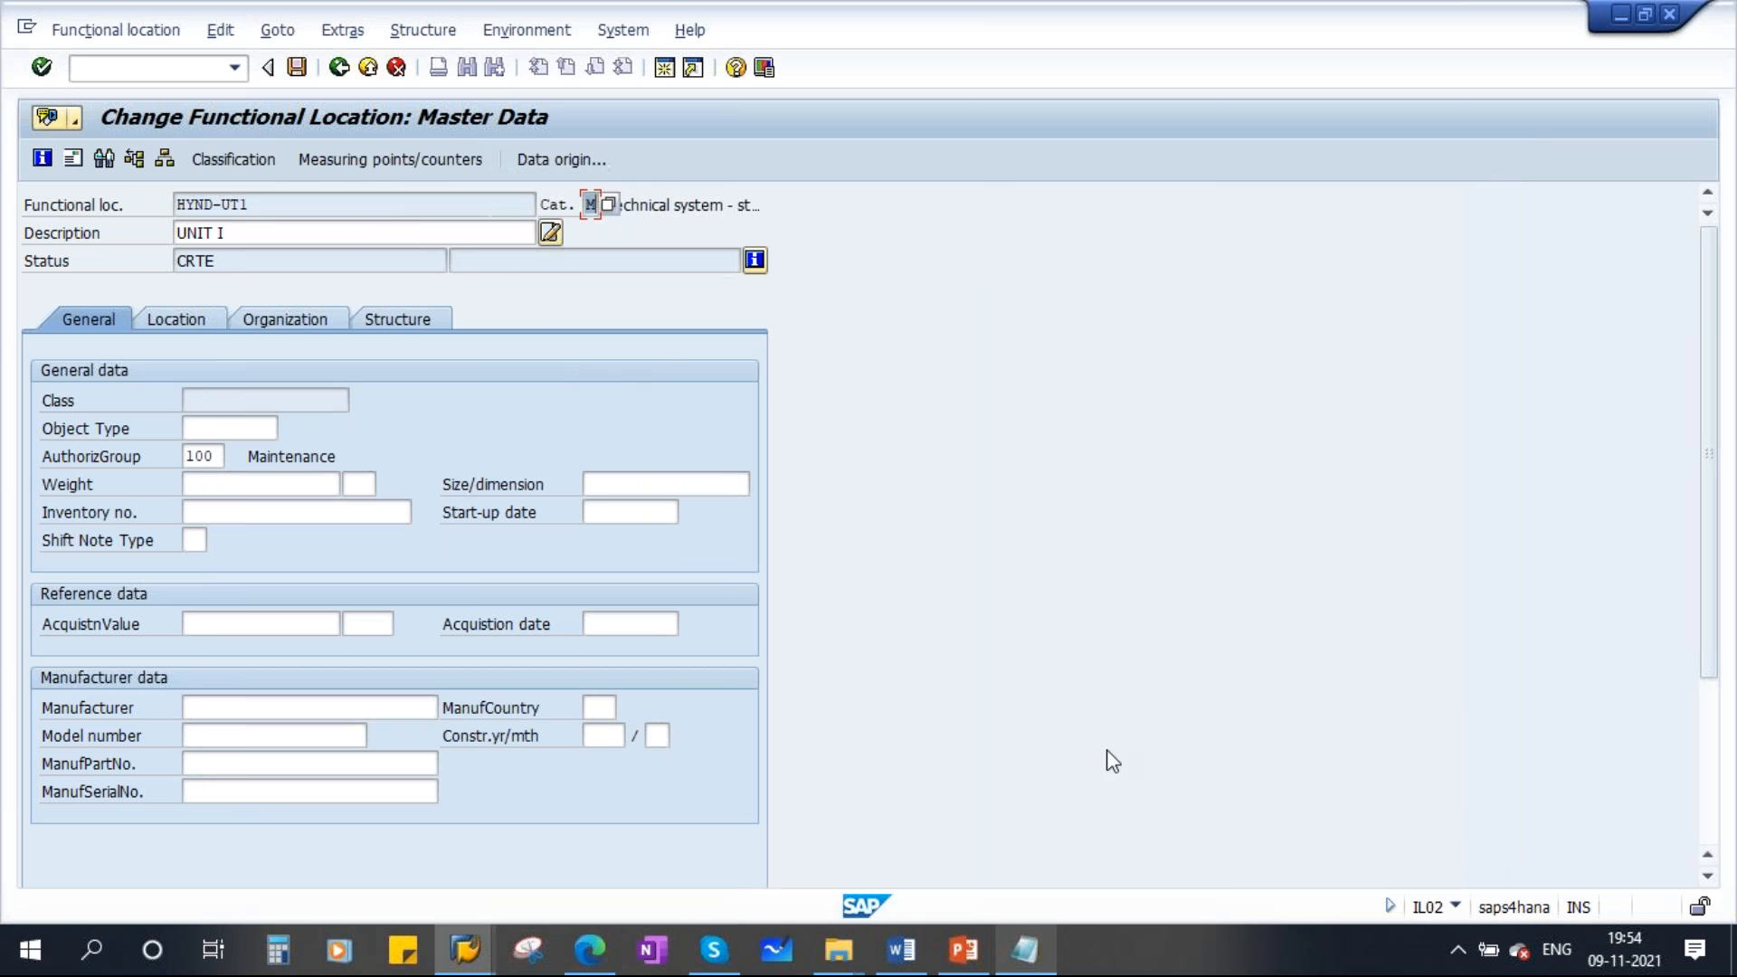
Append a dash and the view profile YB000002, copied from the category M details in SAP, to the View Profile line
click(1023, 961)
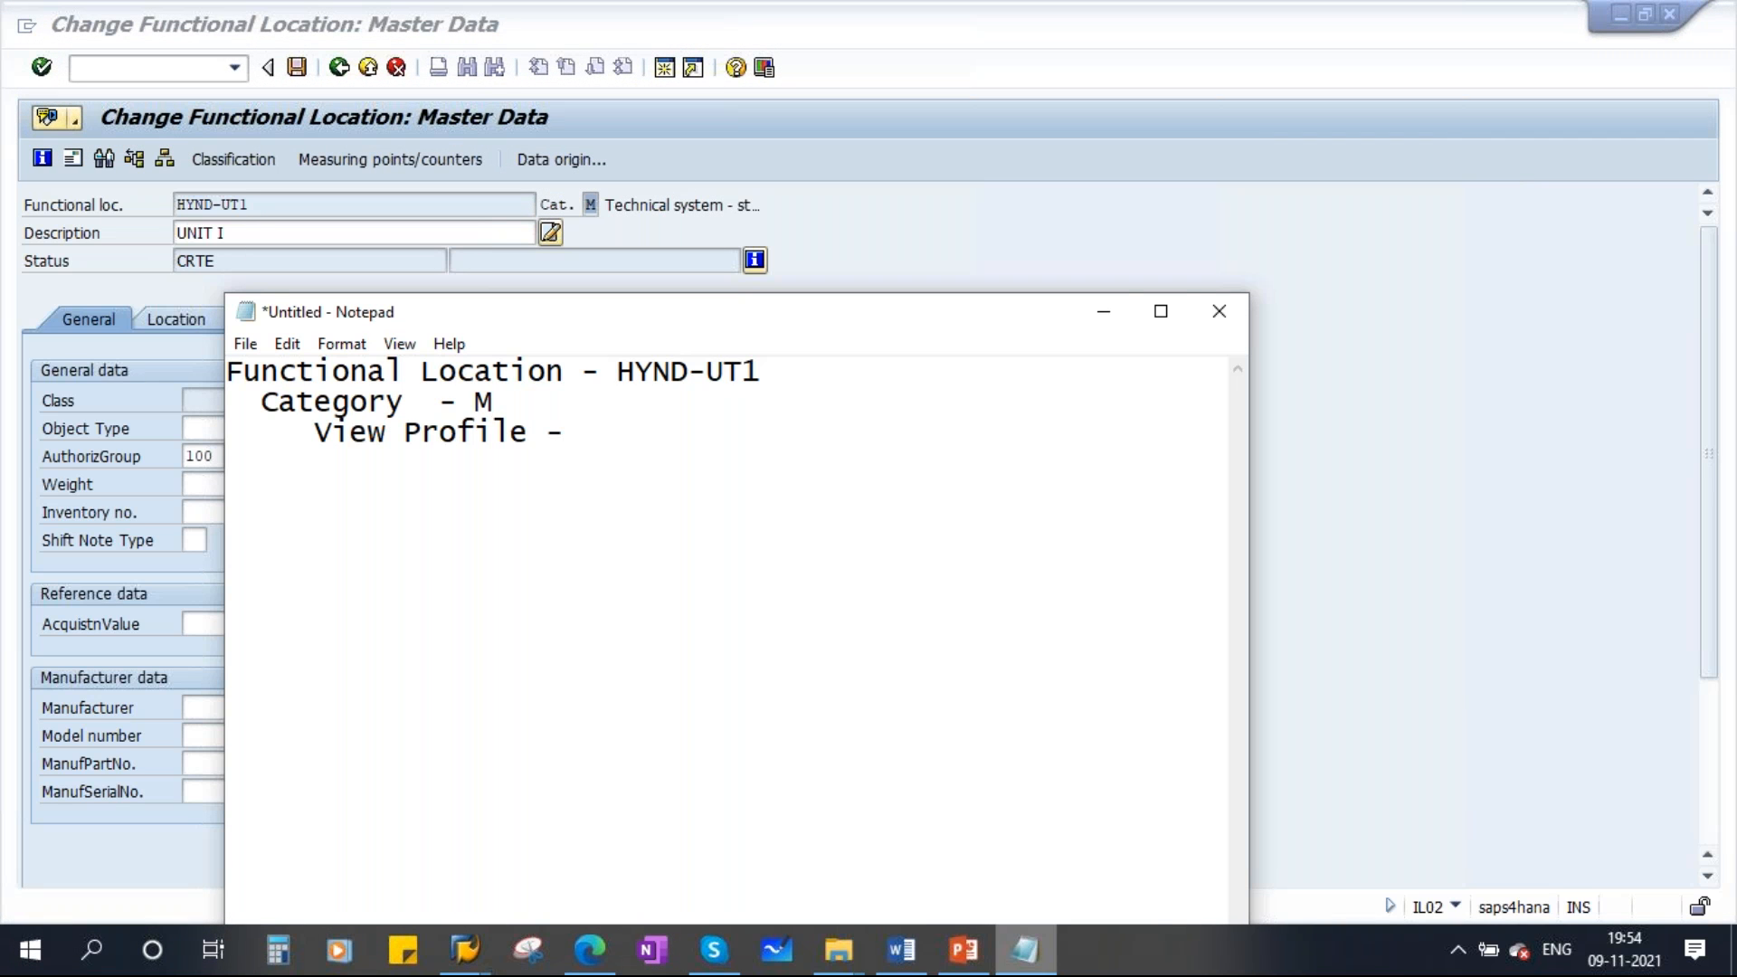
click(1104, 313)
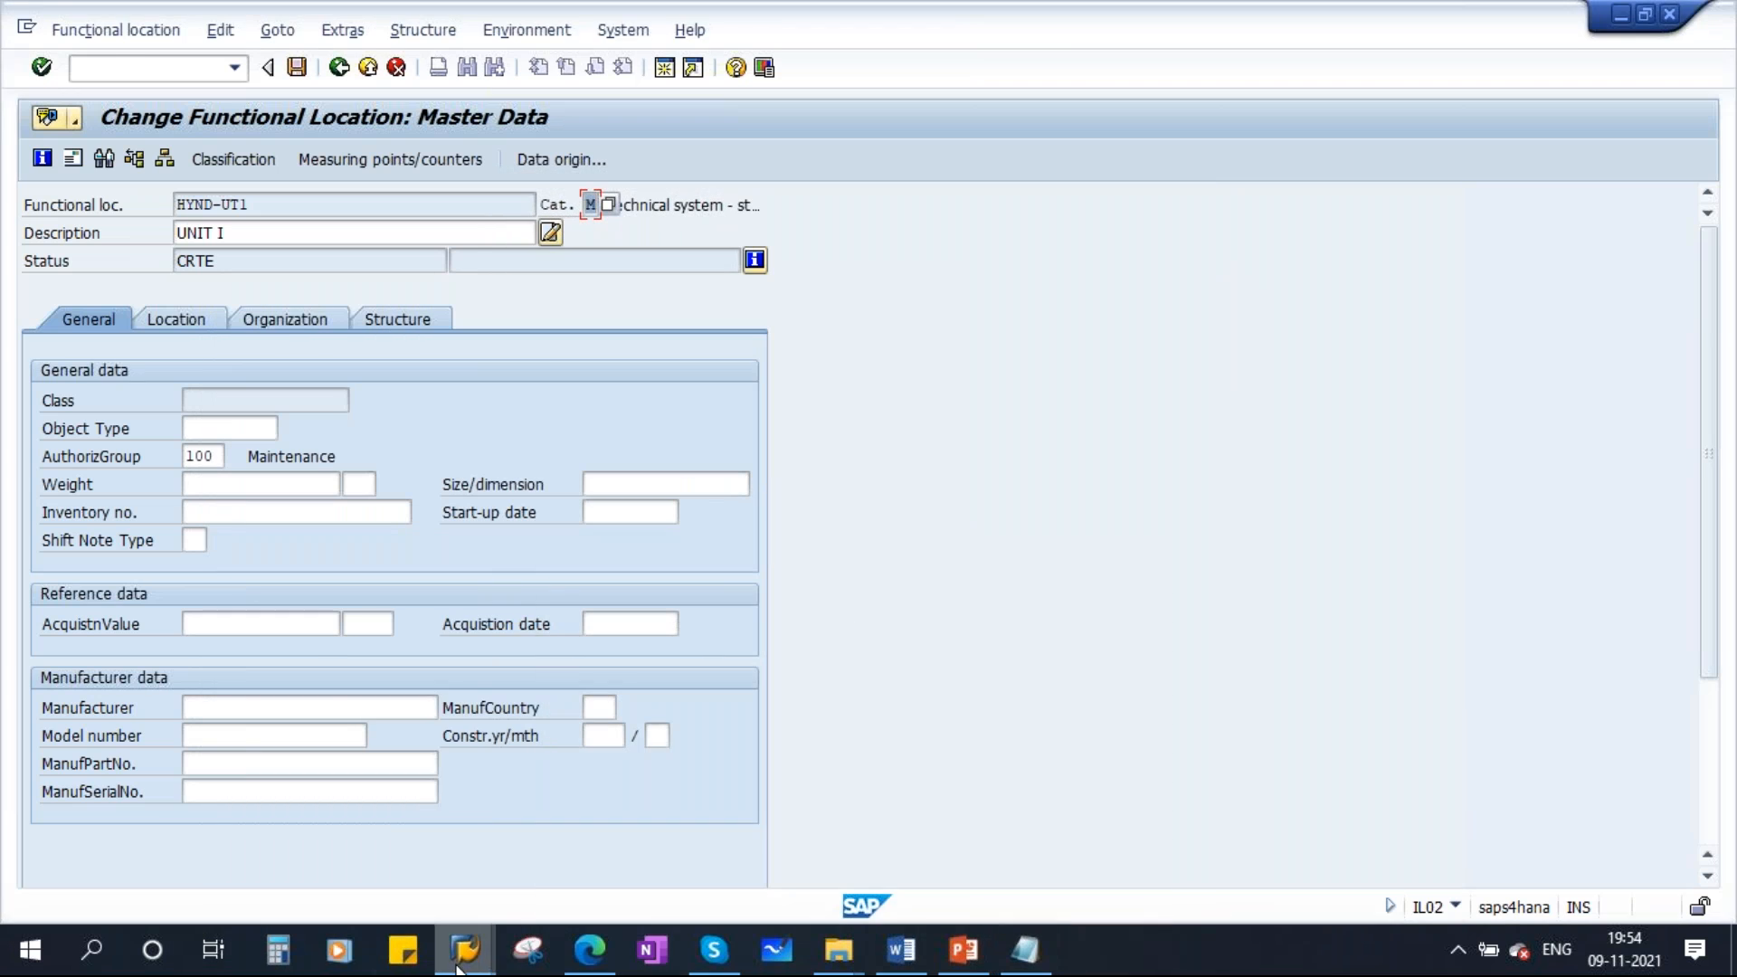
mouse_move(459, 963)
click(286, 812)
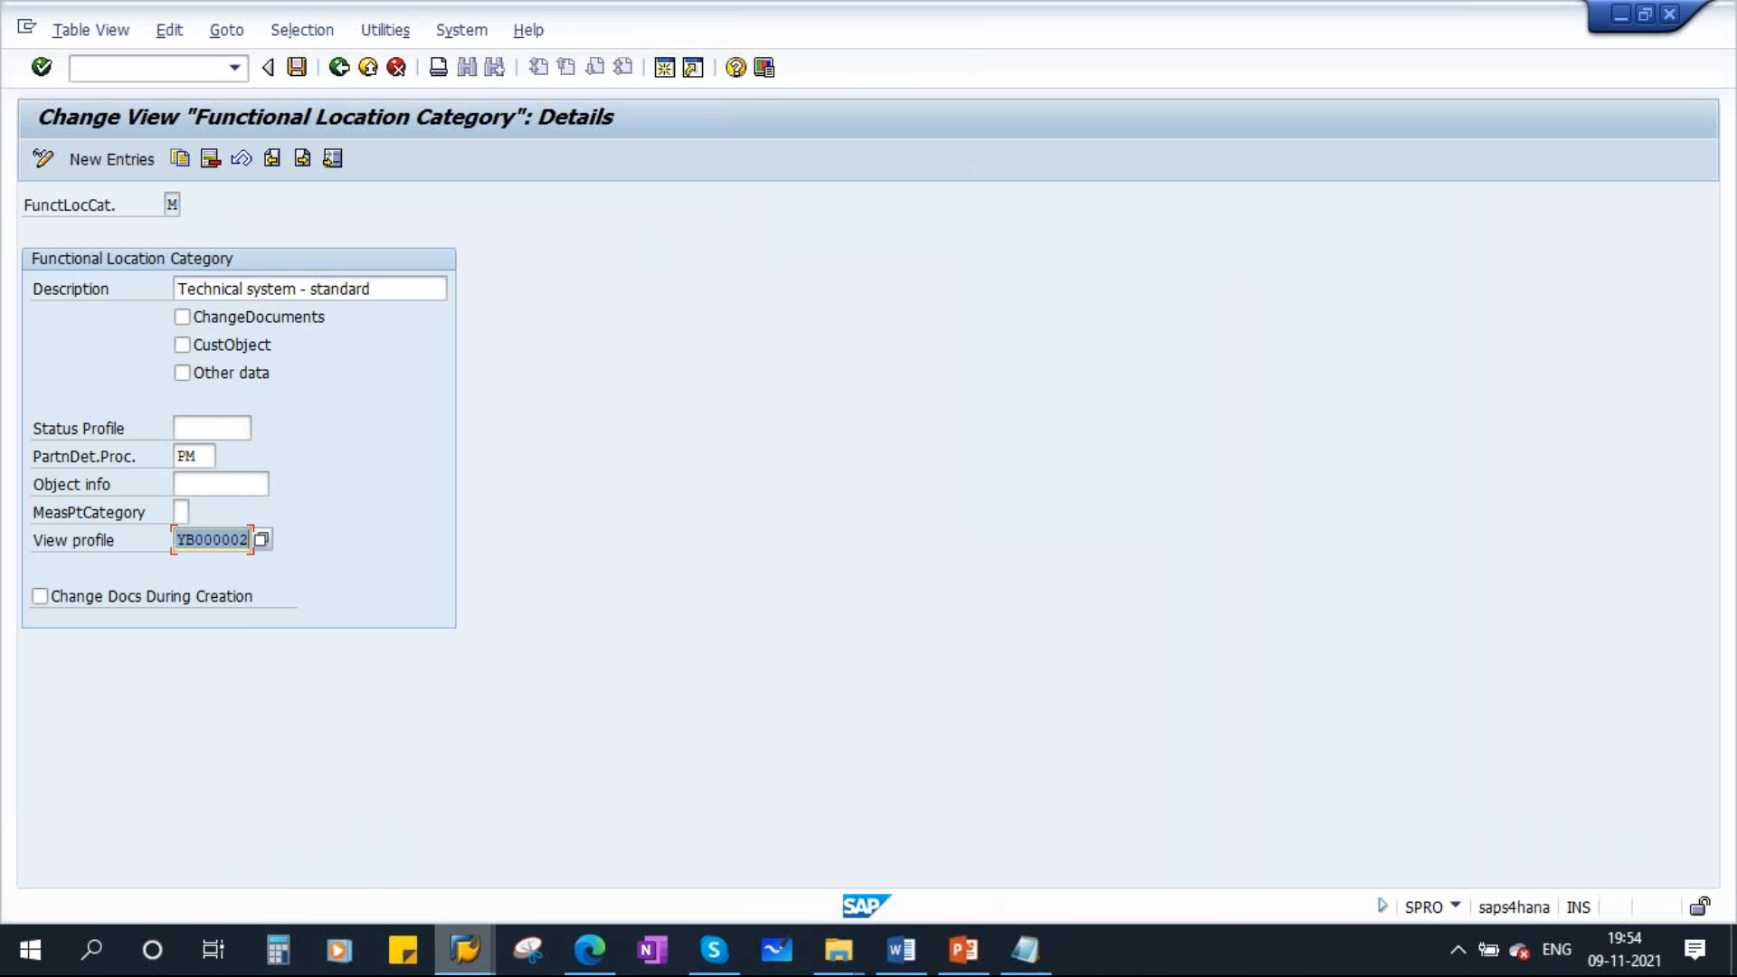
drag(315, 538, 330, 537)
click(1025, 950)
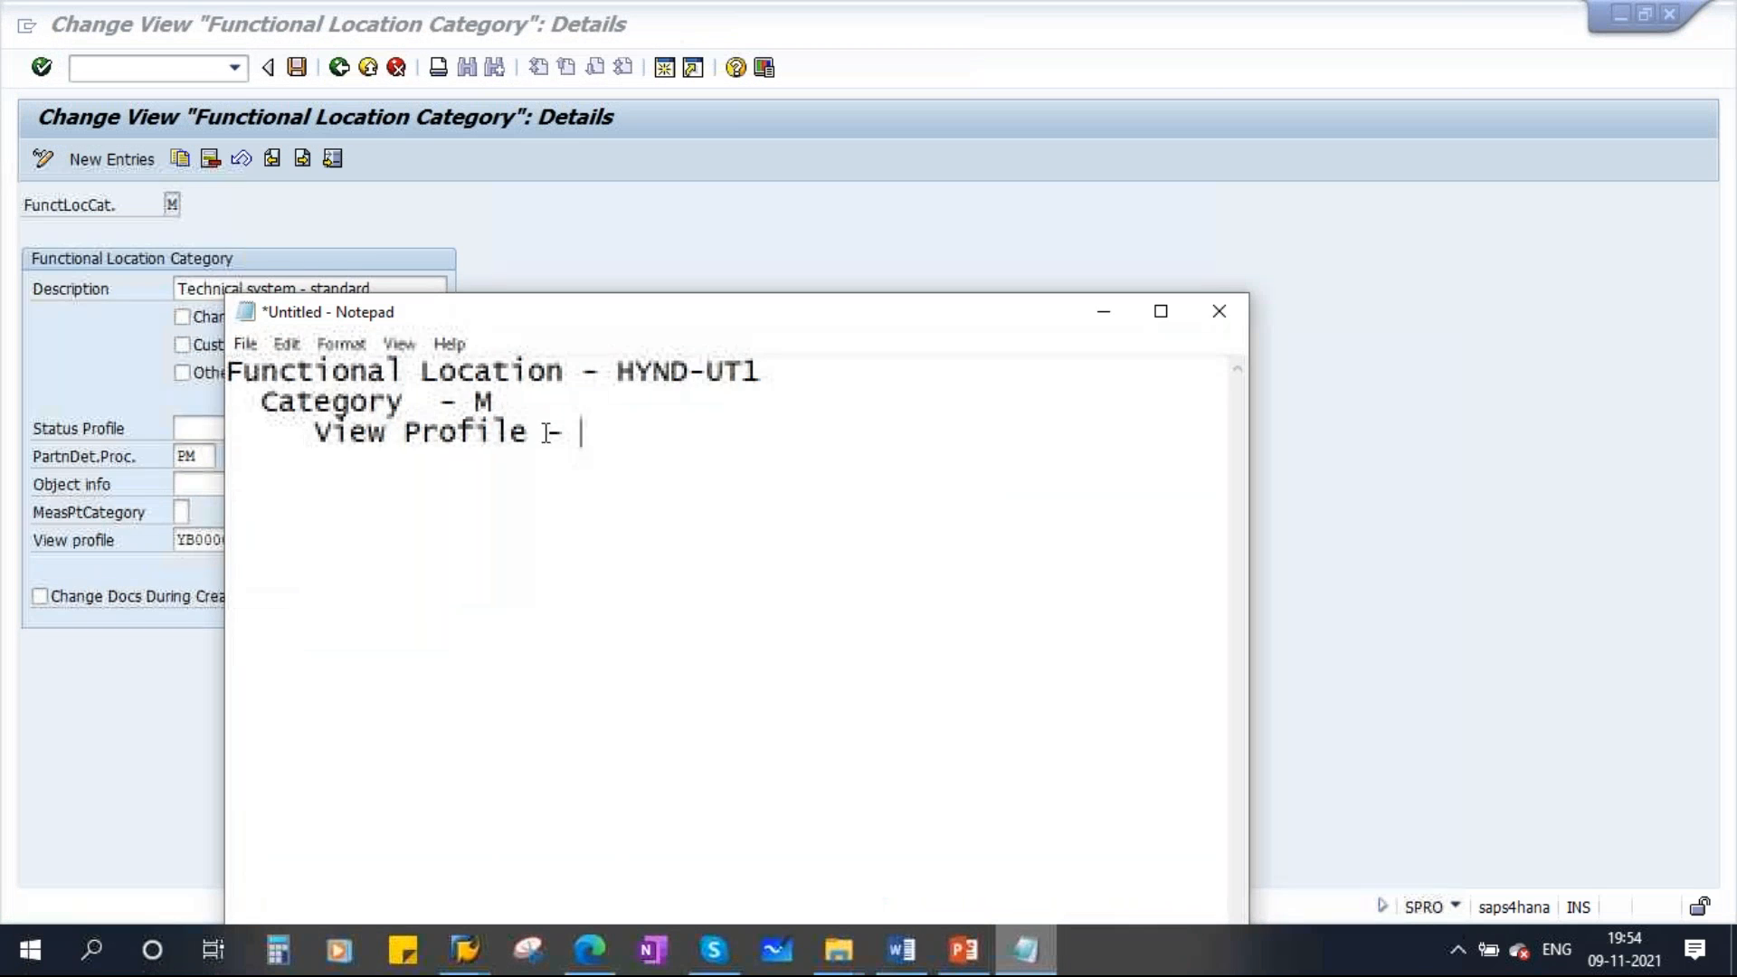
key(ctrl+v)
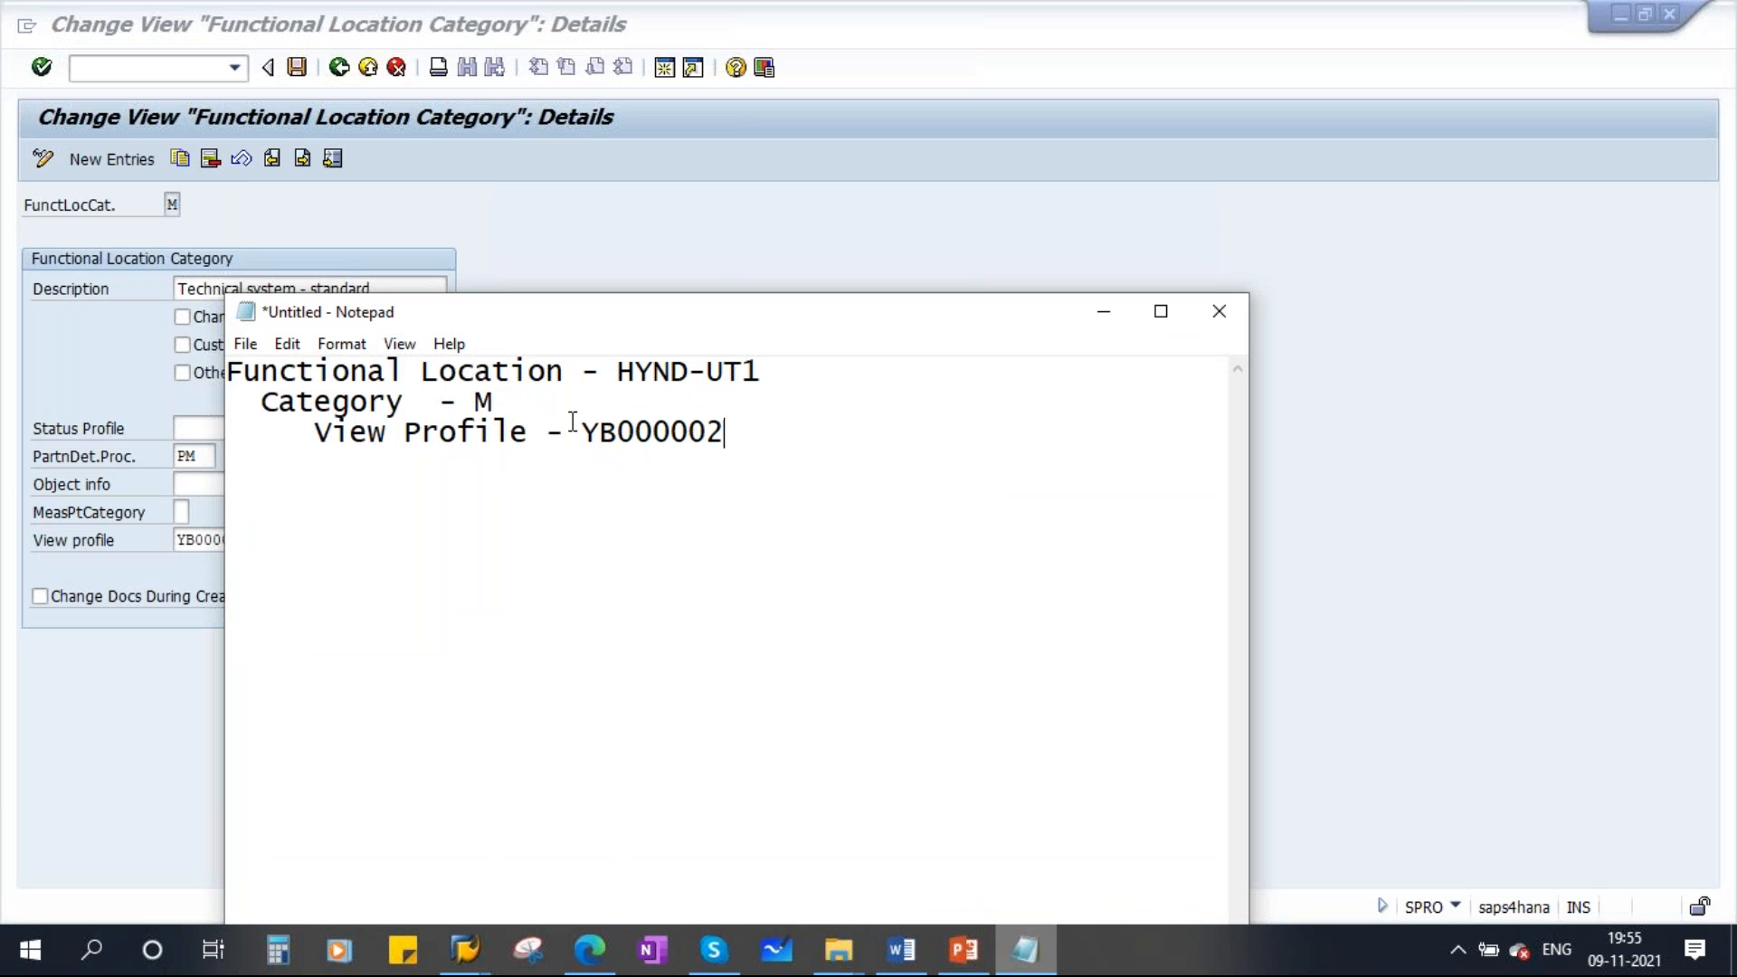
Minimize the Notepad notes and return from the category M details to the functional location category overview
drag(573, 421, 741, 438)
click(1103, 311)
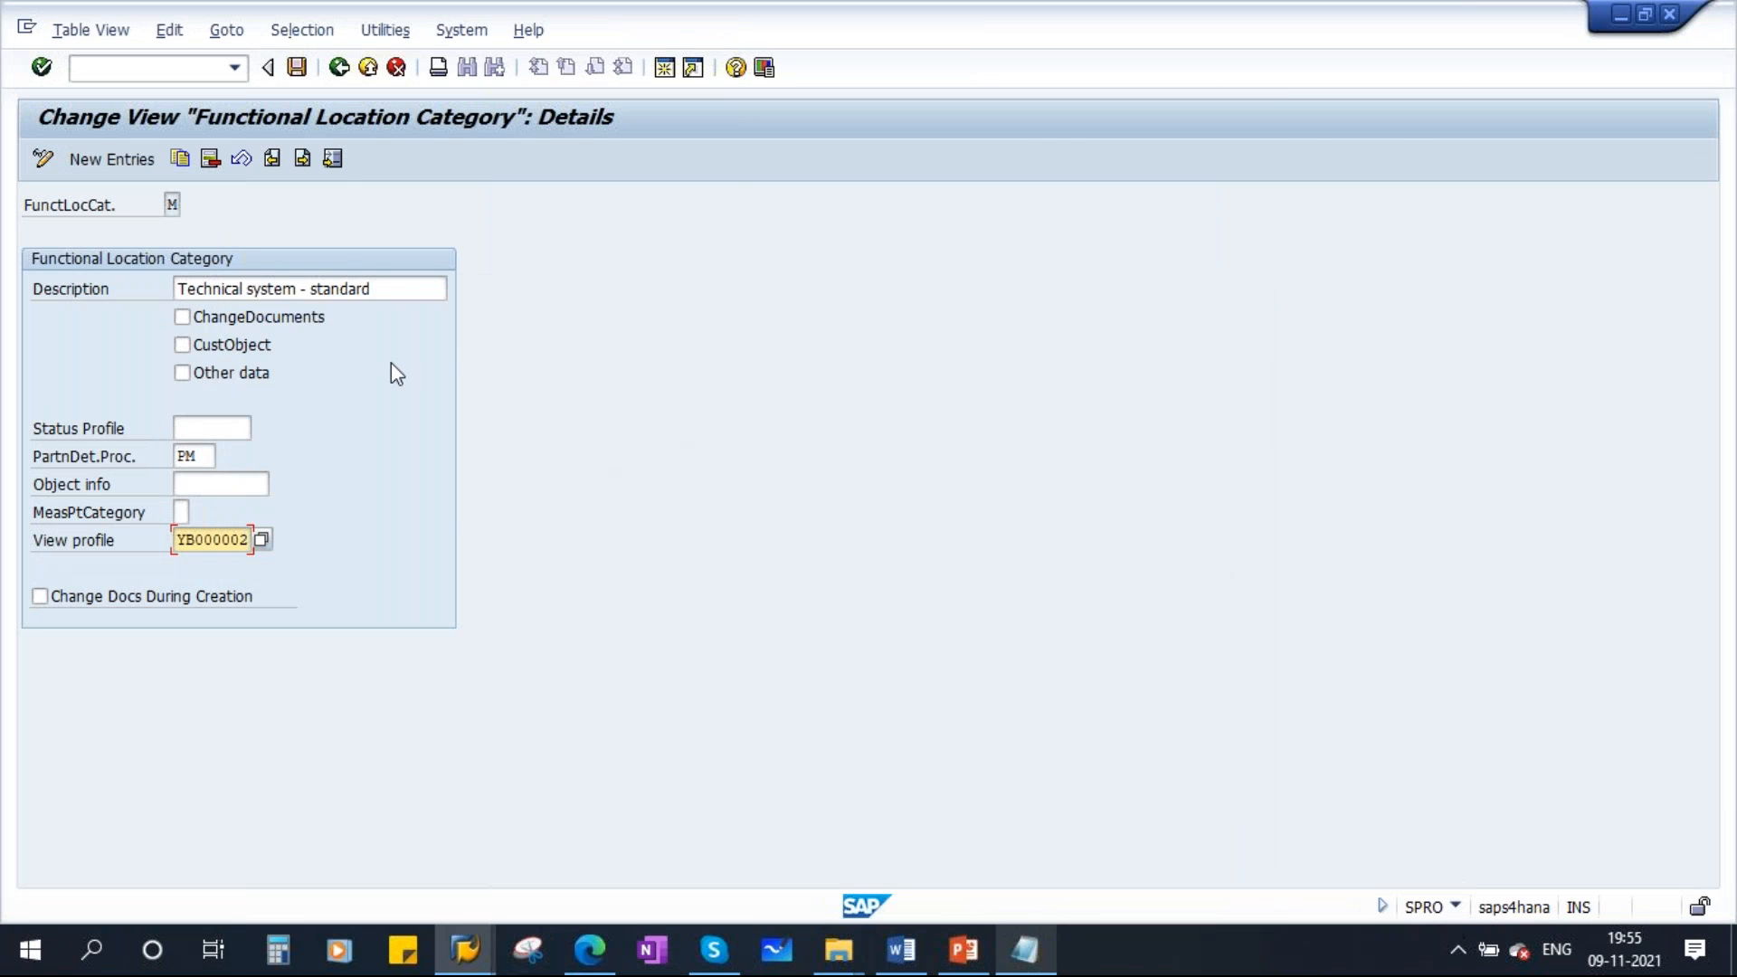
click(338, 68)
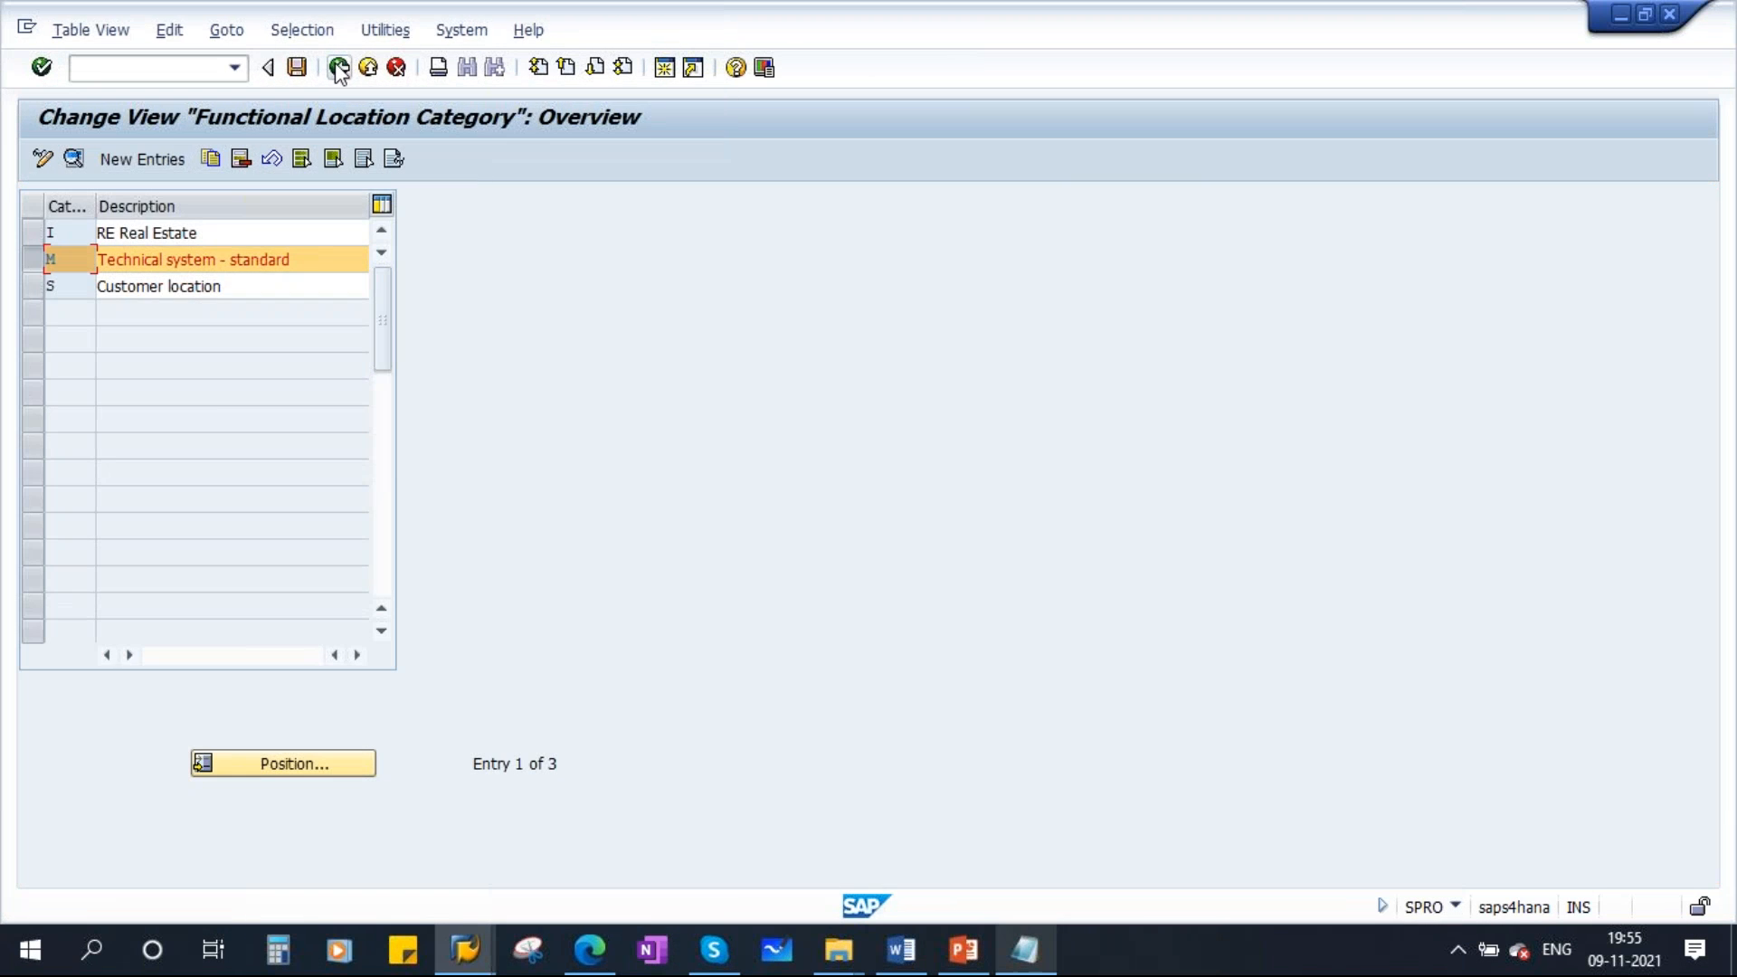
Return to the implementation guide and open Set View Profiles for Technical Objects in the general data of technical objects
click(338, 68)
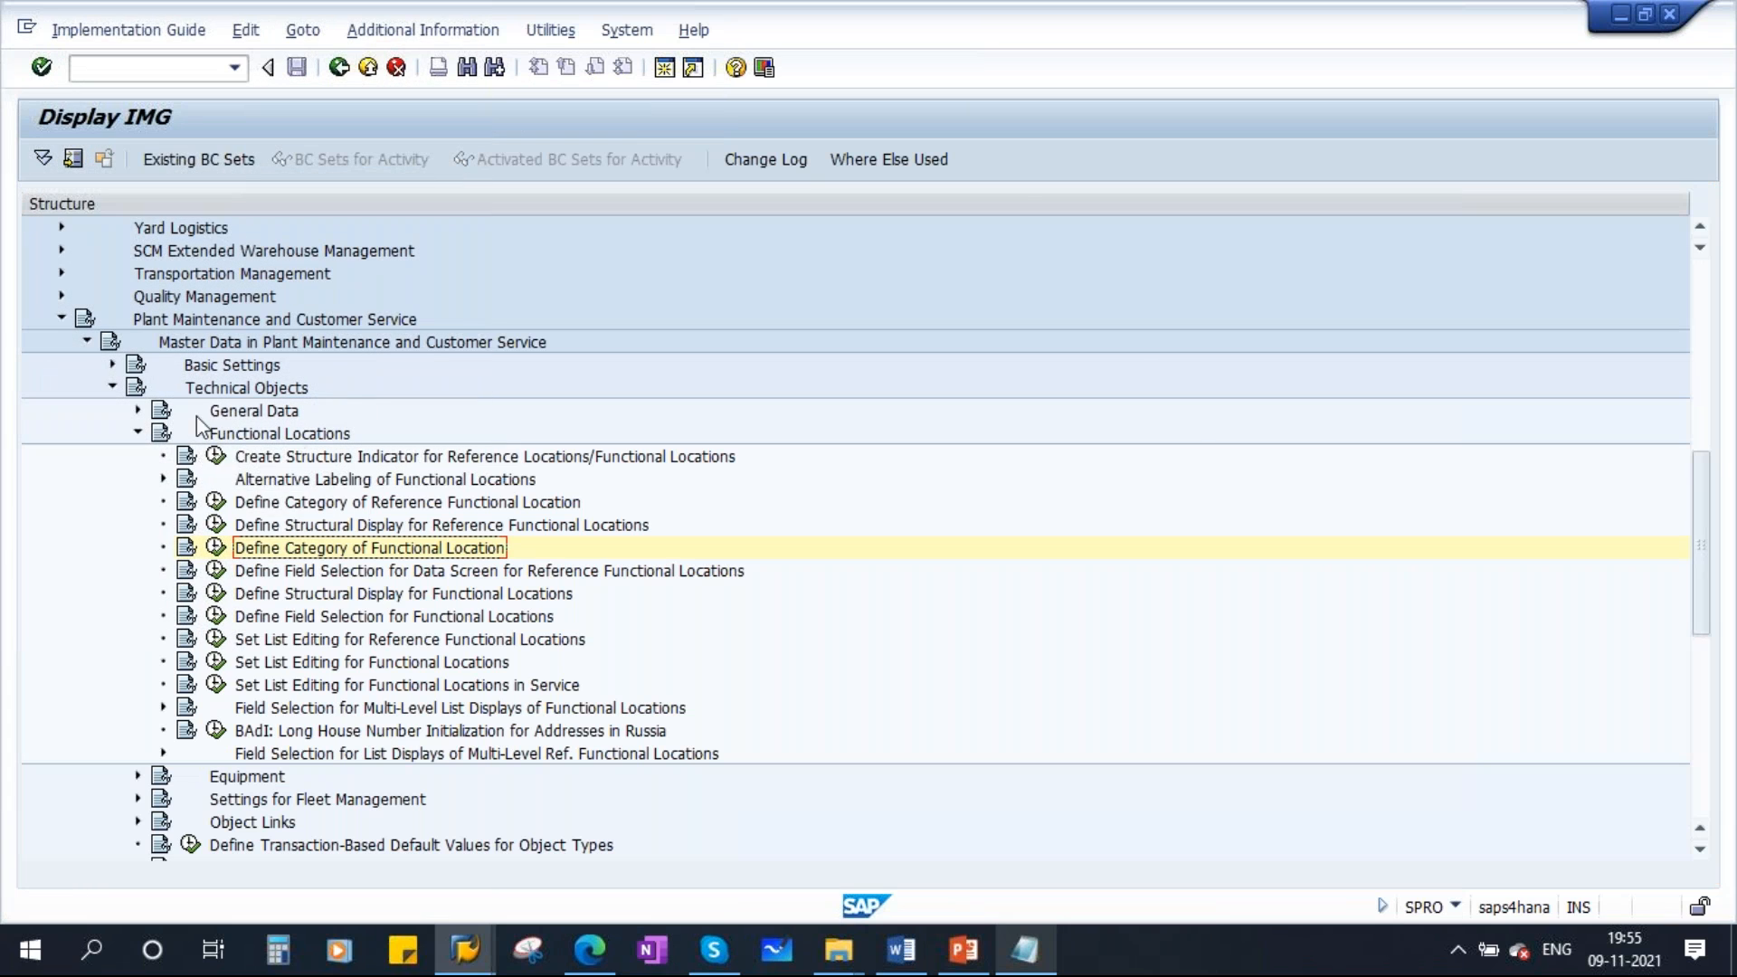
click(138, 409)
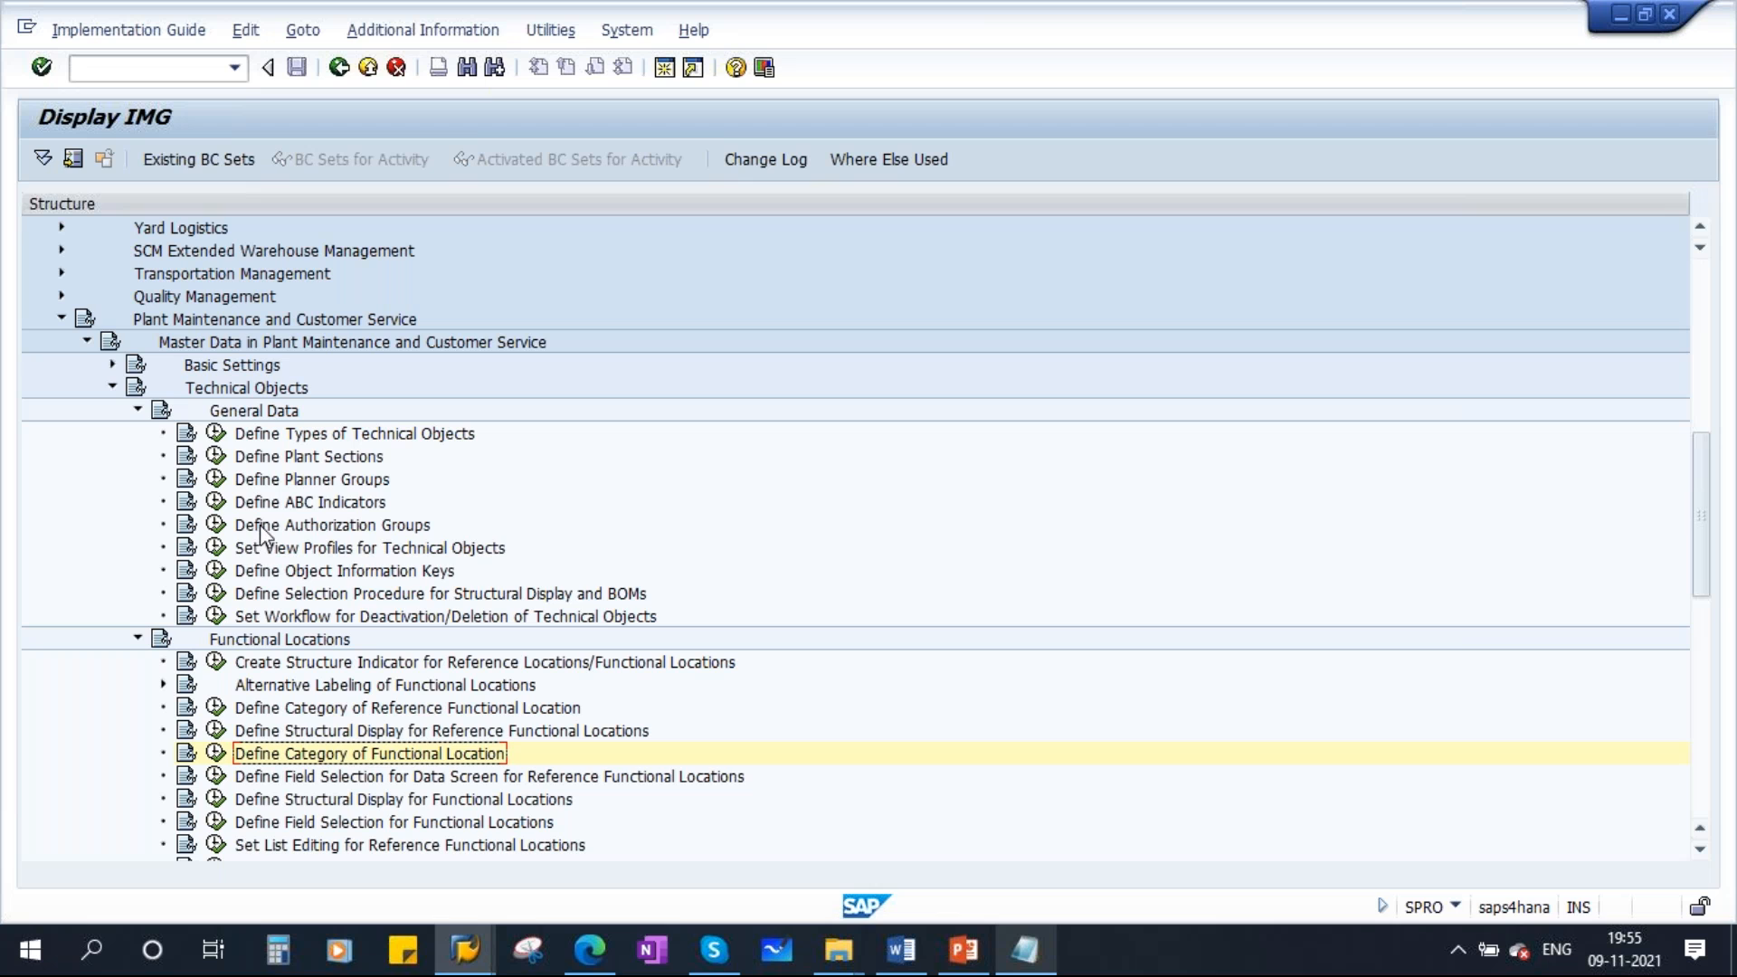
click(488, 551)
click(216, 547)
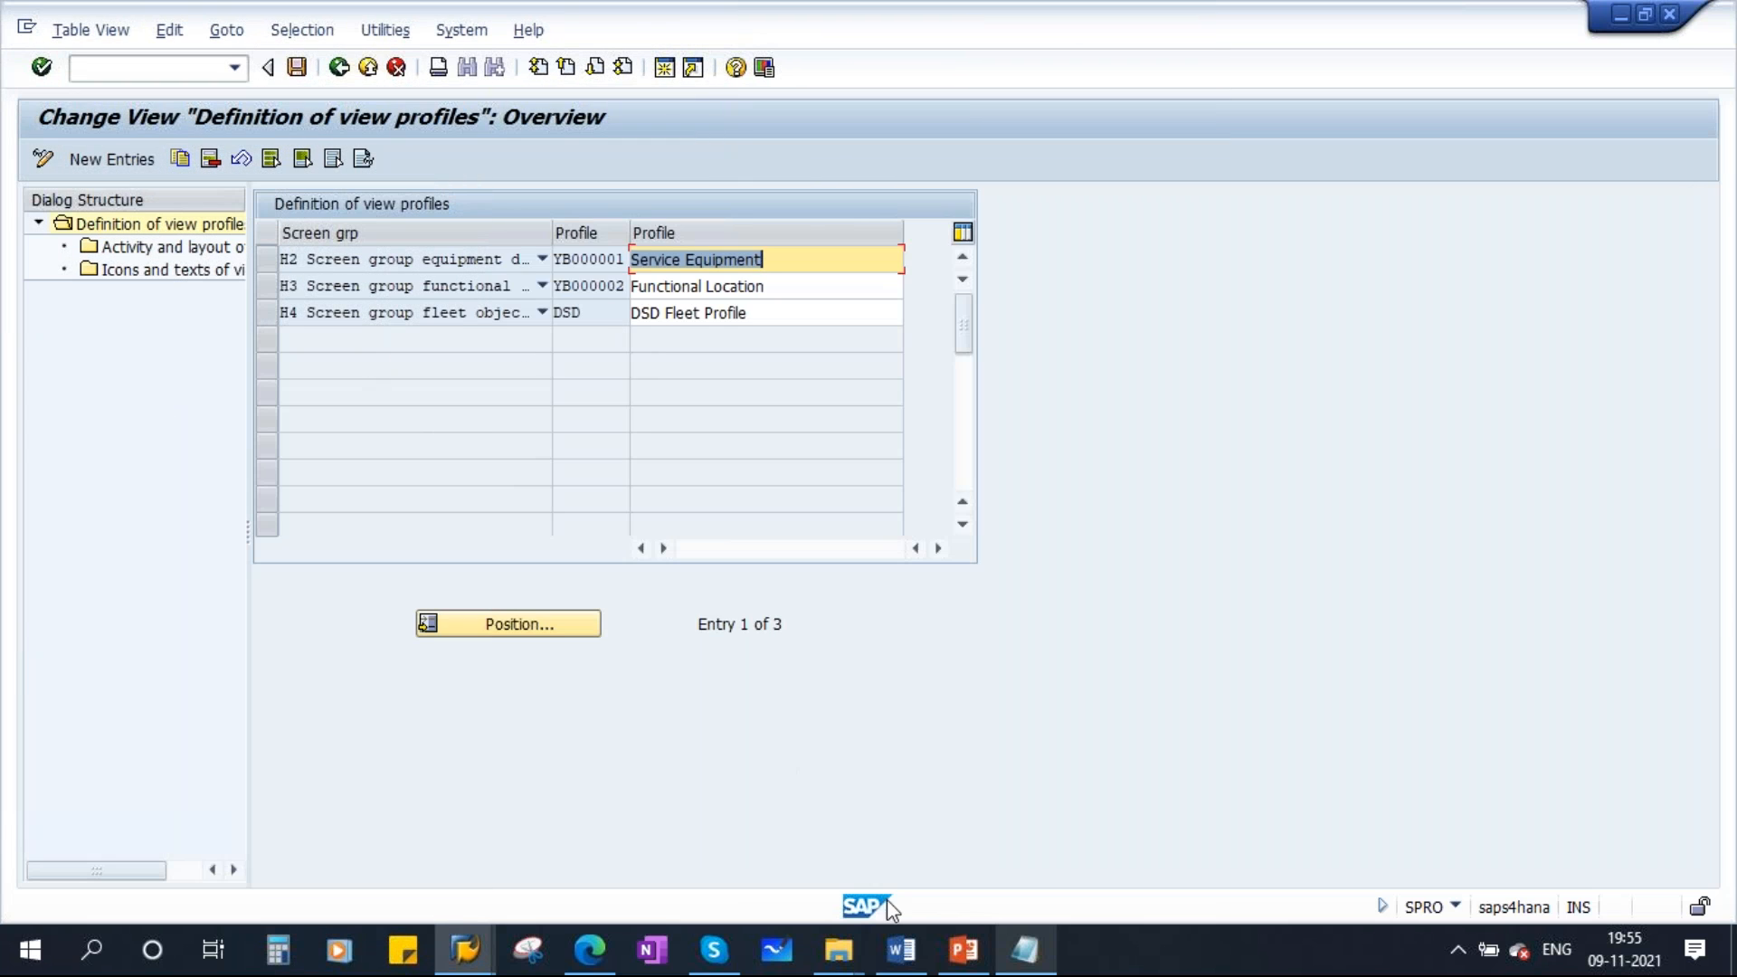
Check the view profile YB000002 noted in Notepad against the view profile list in SAP
click(1025, 949)
drag(581, 432, 723, 432)
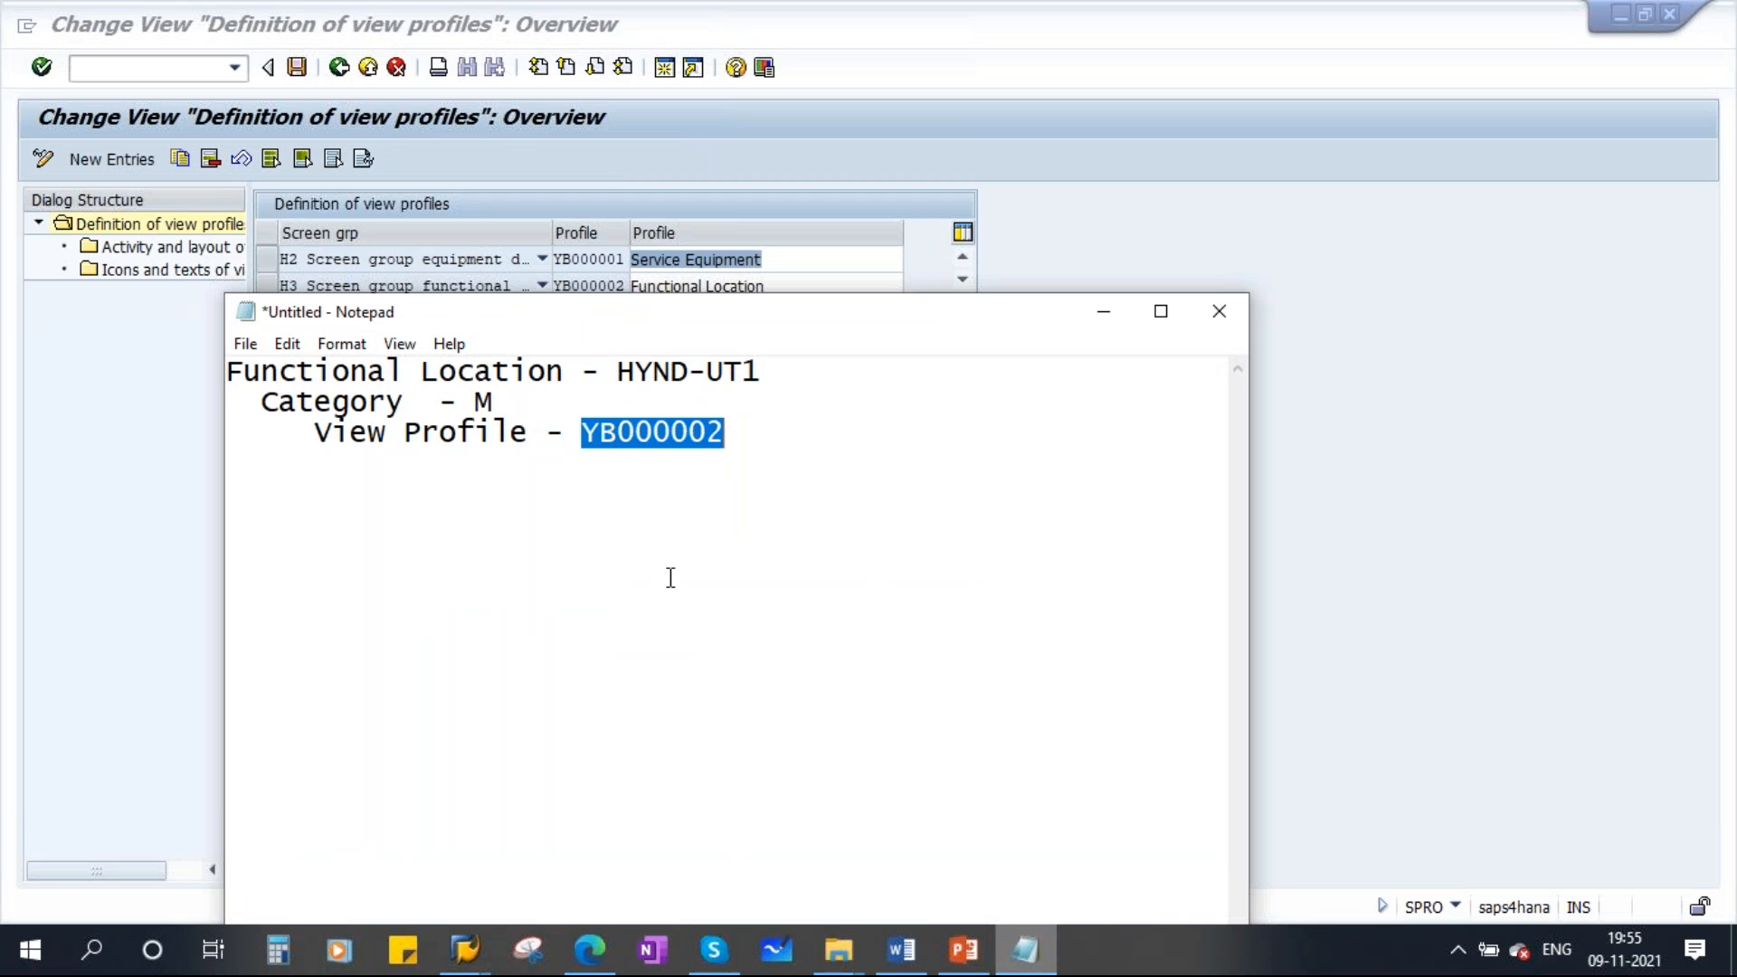
click(1101, 322)
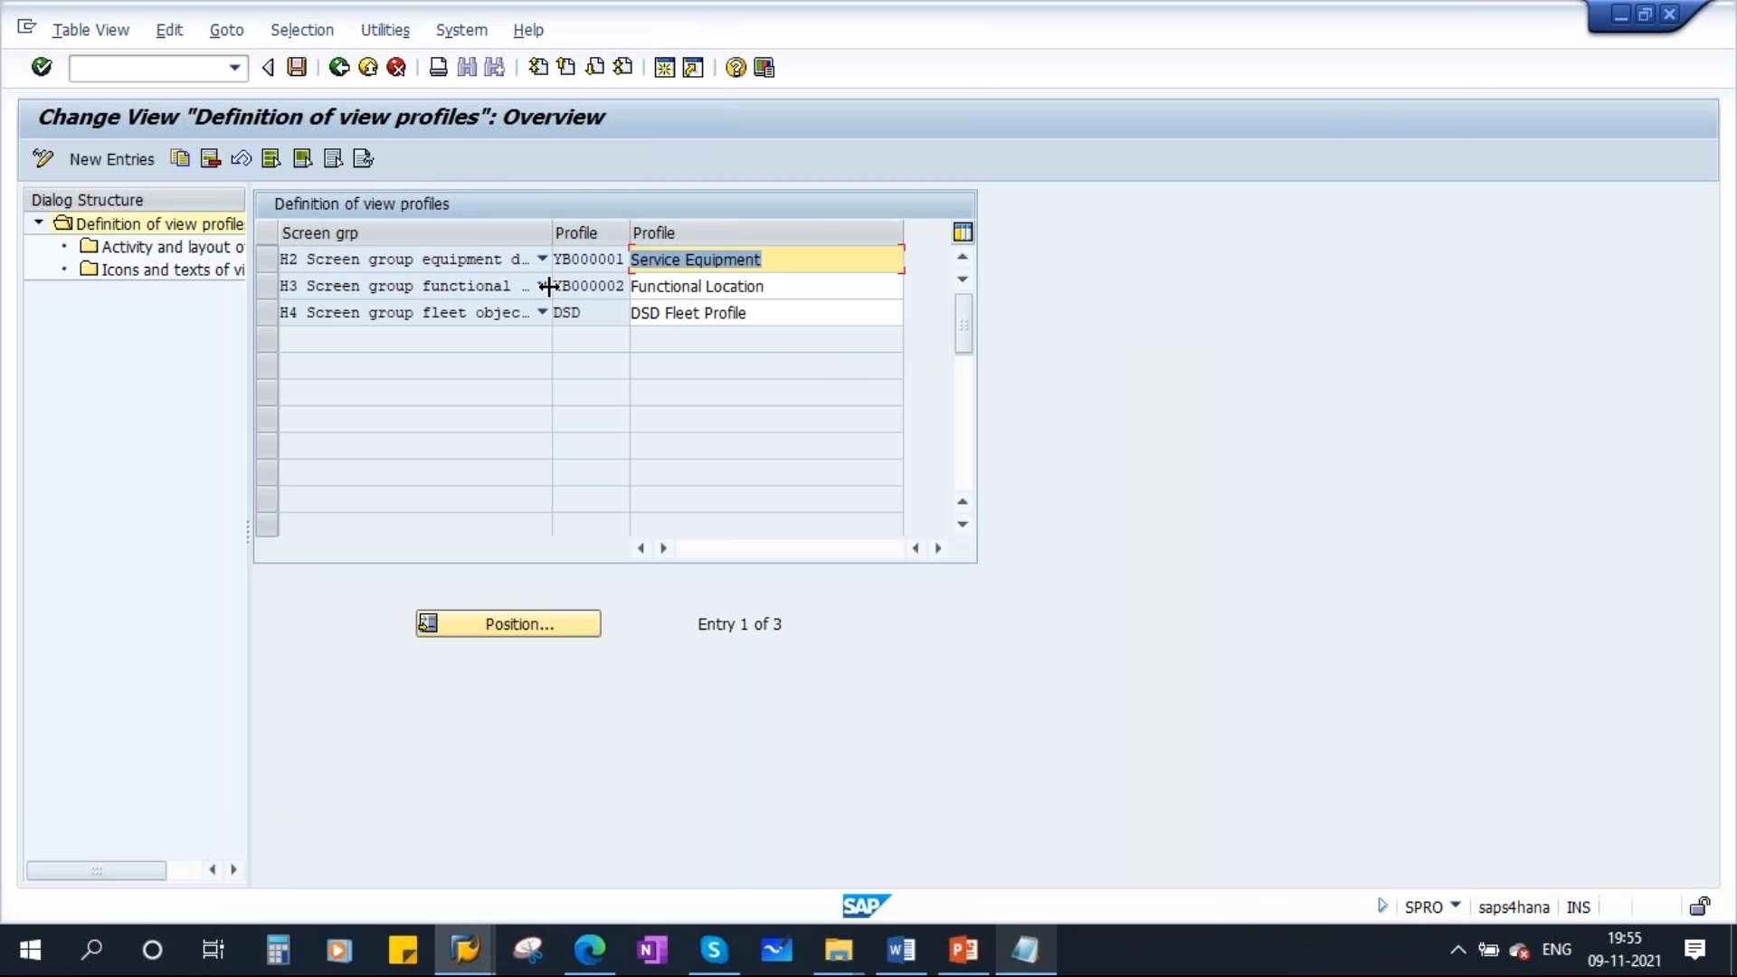
drag(554, 286, 623, 283)
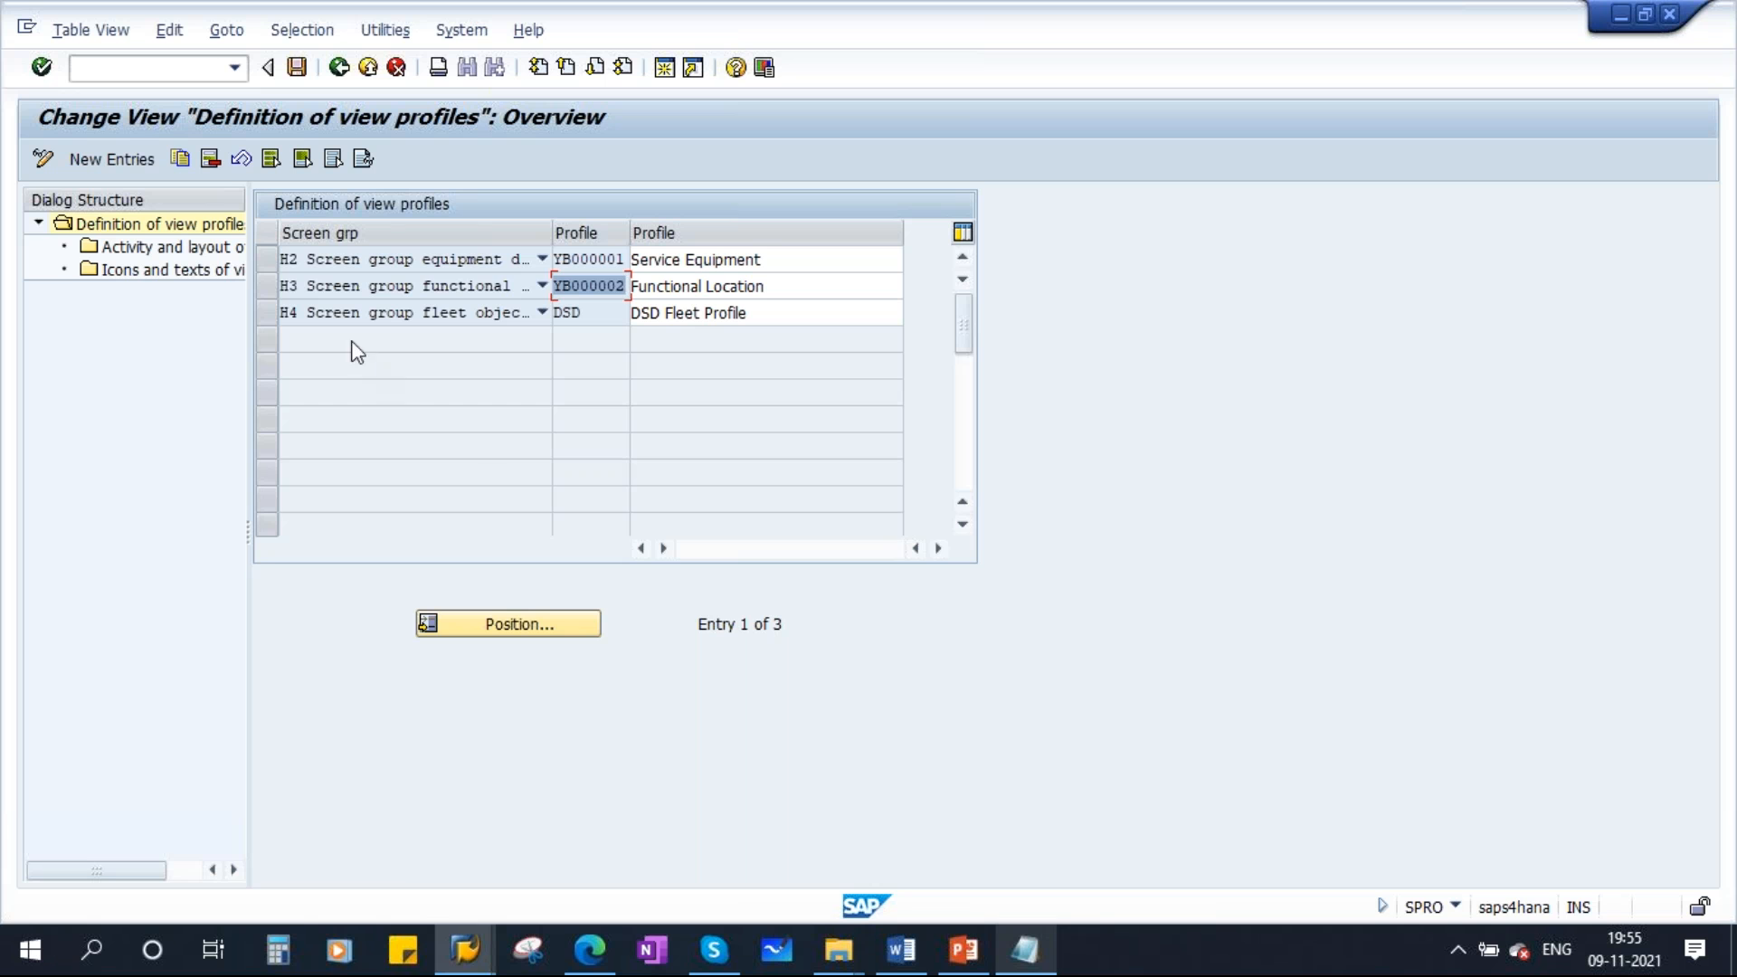
Select the functional location view profile YB000002, widen the dialog structure and open its activity and layout of views
click(267, 286)
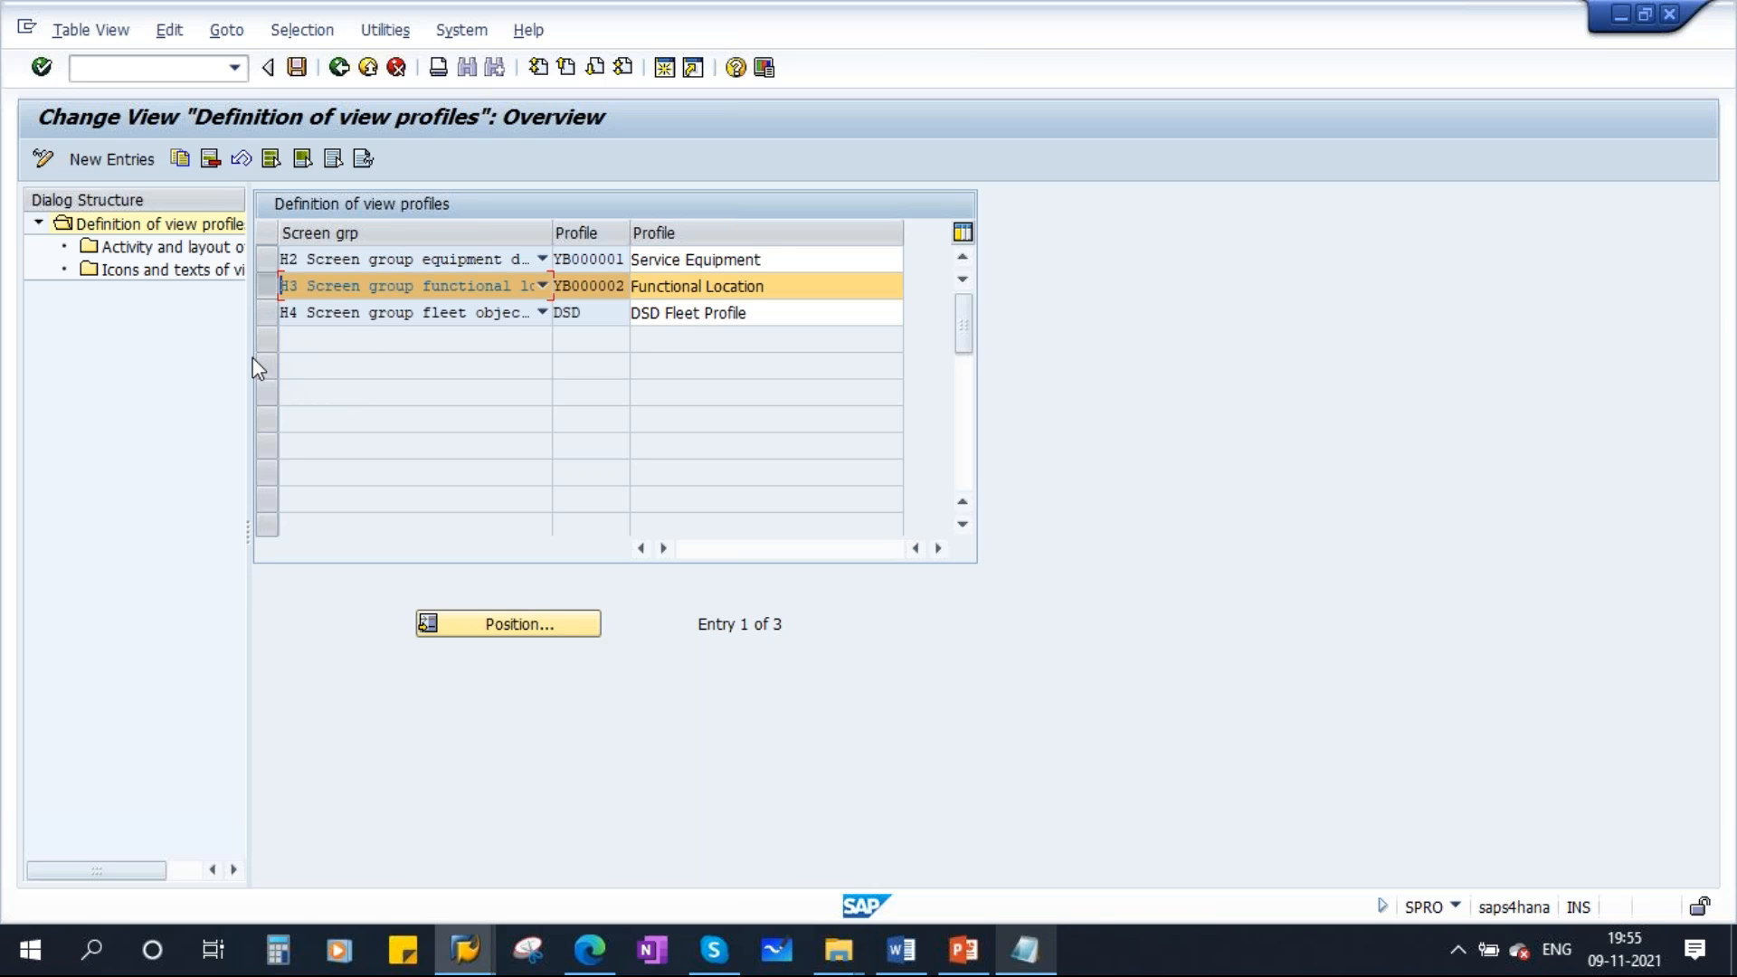
drag(247, 525, 339, 525)
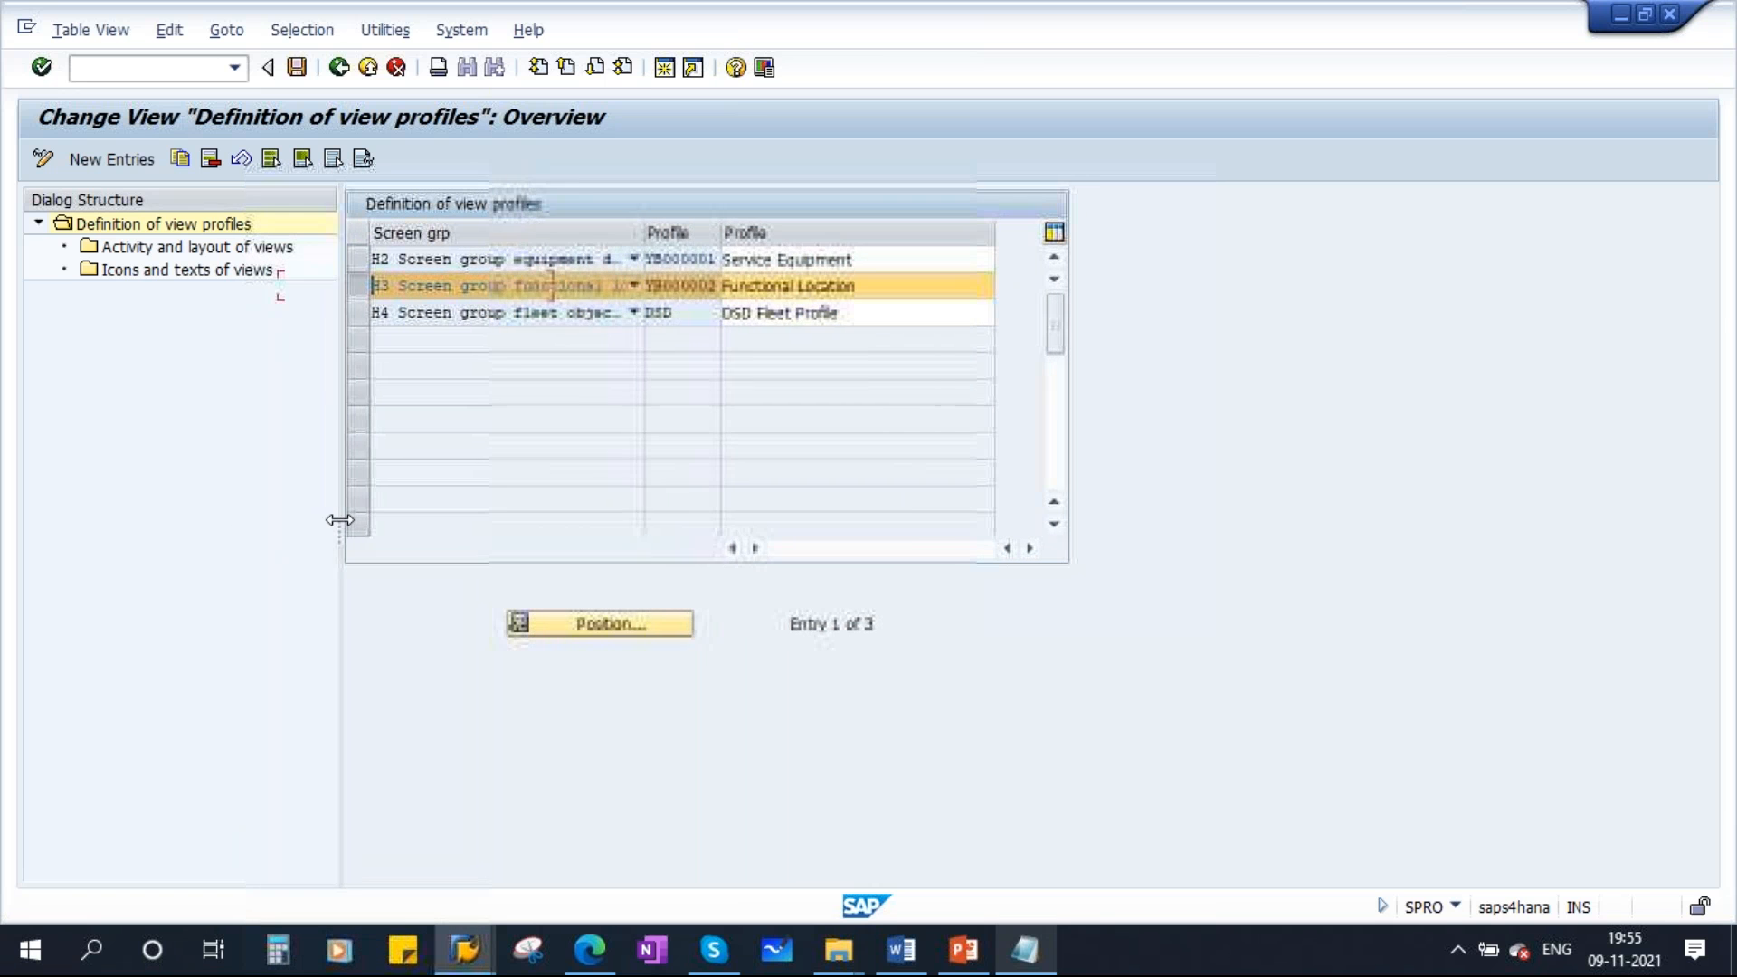
click(213, 251)
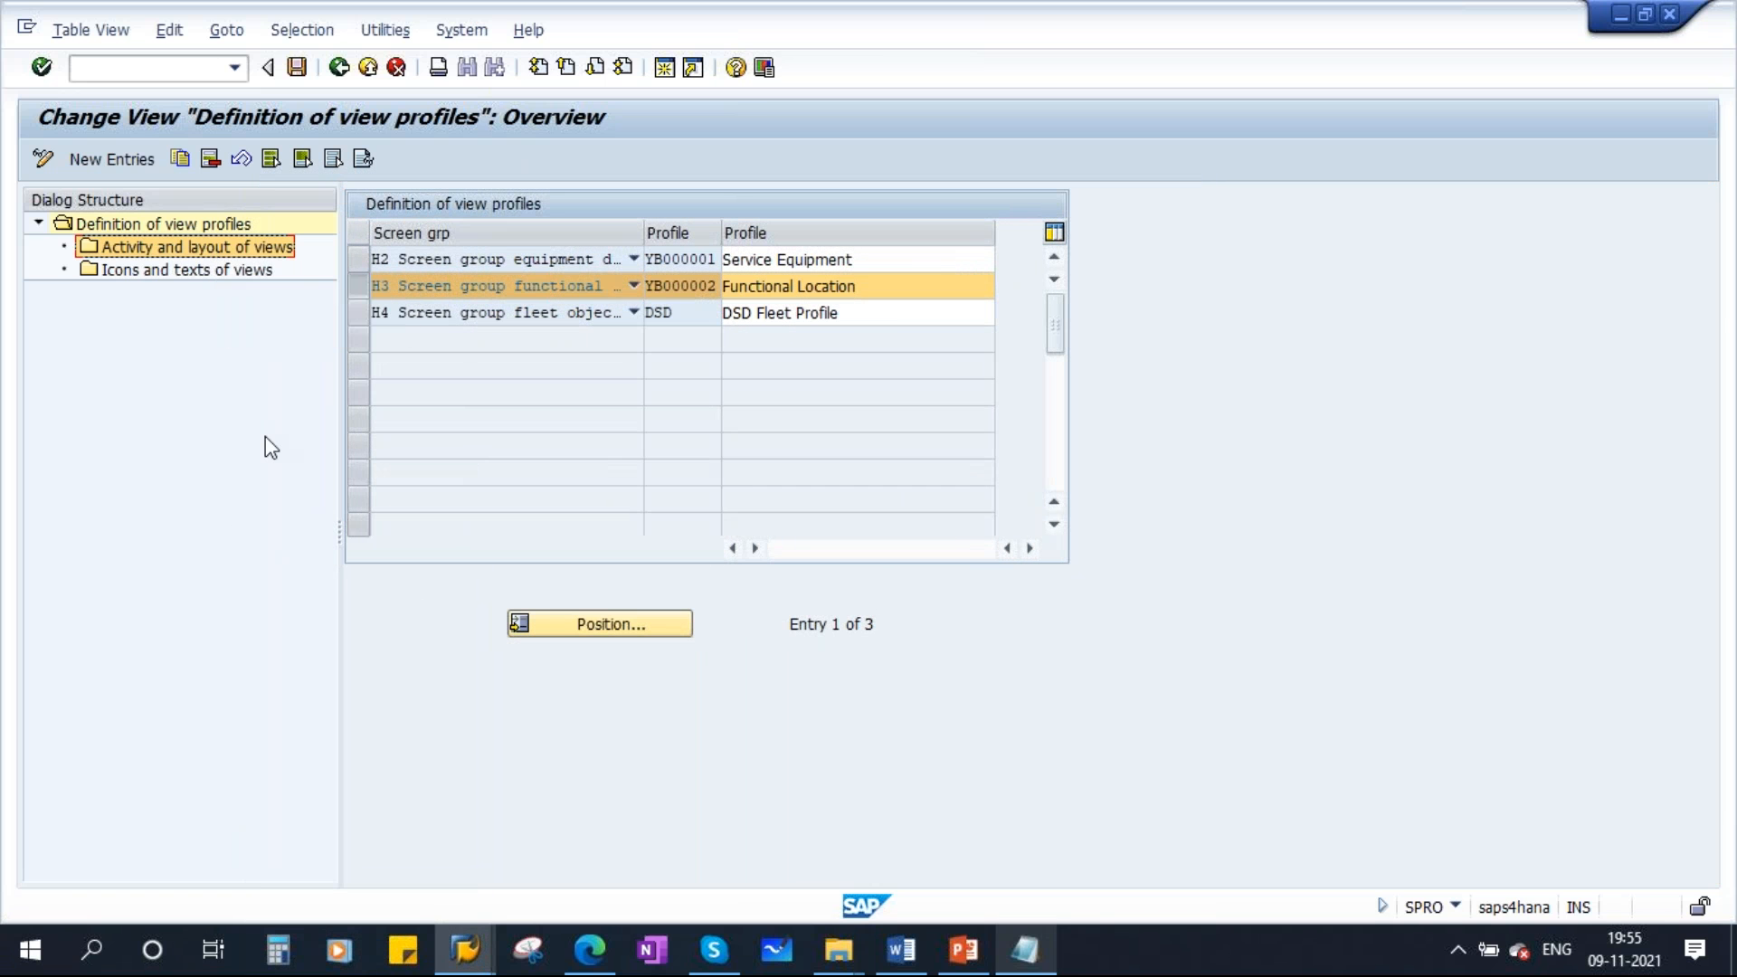
double_click(219, 252)
Compare the General and Location entries of the view layout with the matching screens in the HYND-UT1 master data
drag(775, 344, 543, 420)
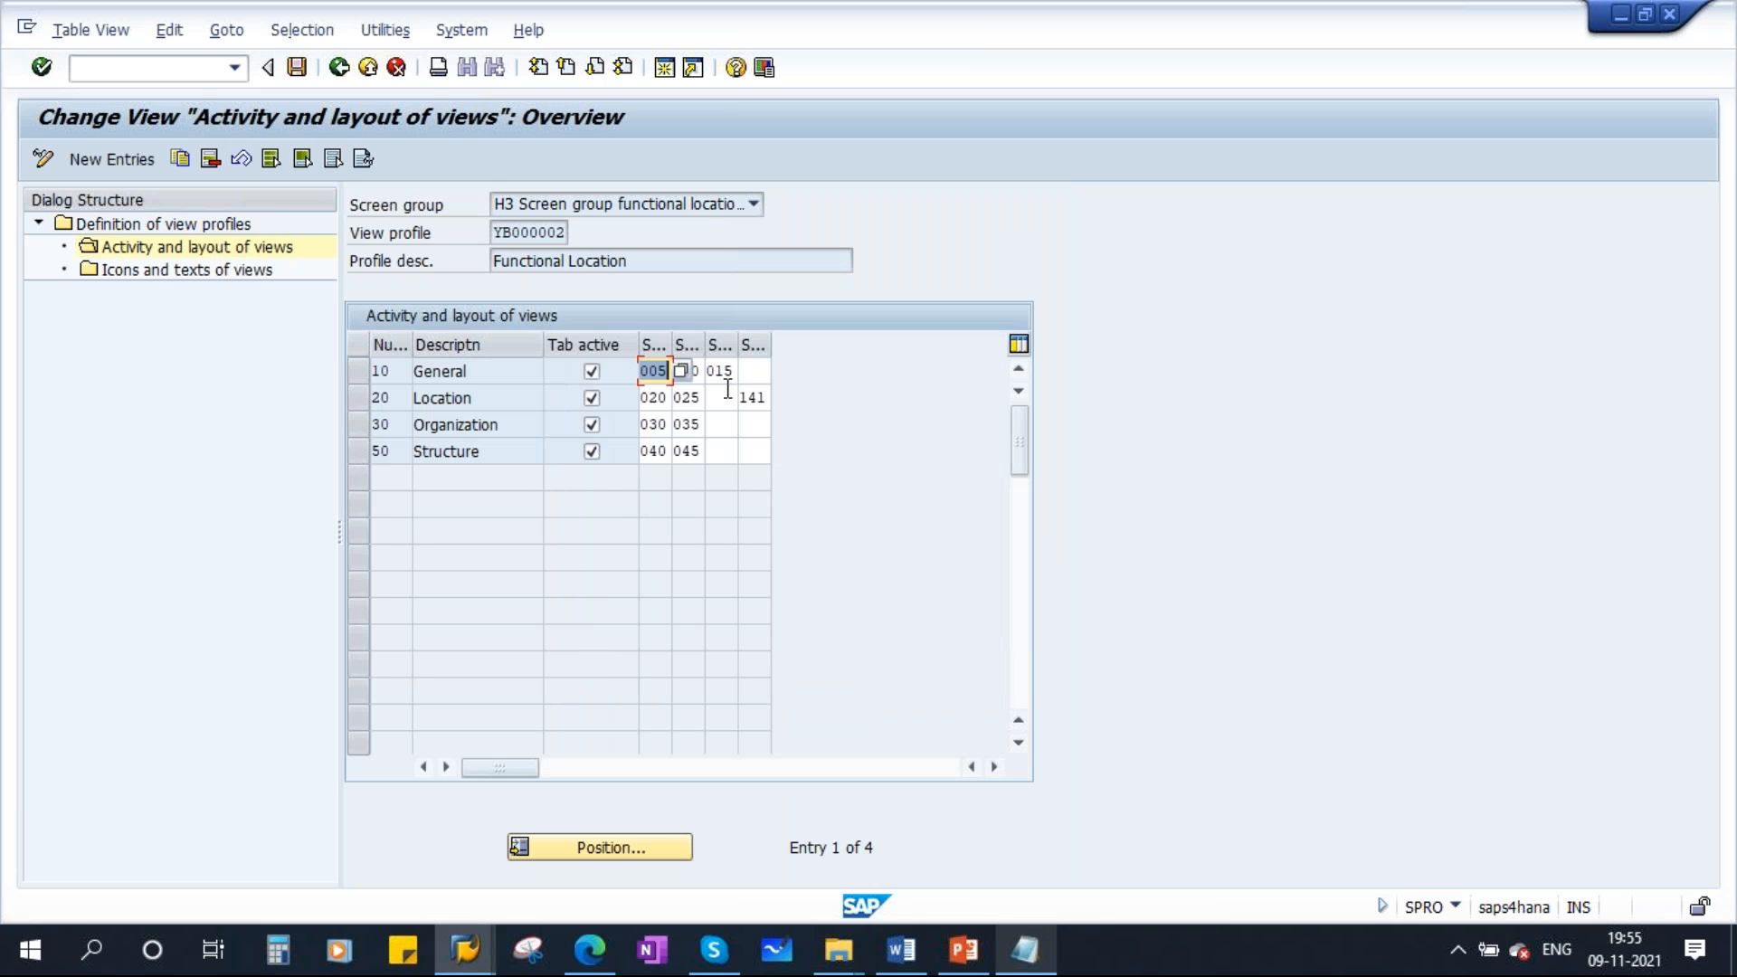
click(751, 371)
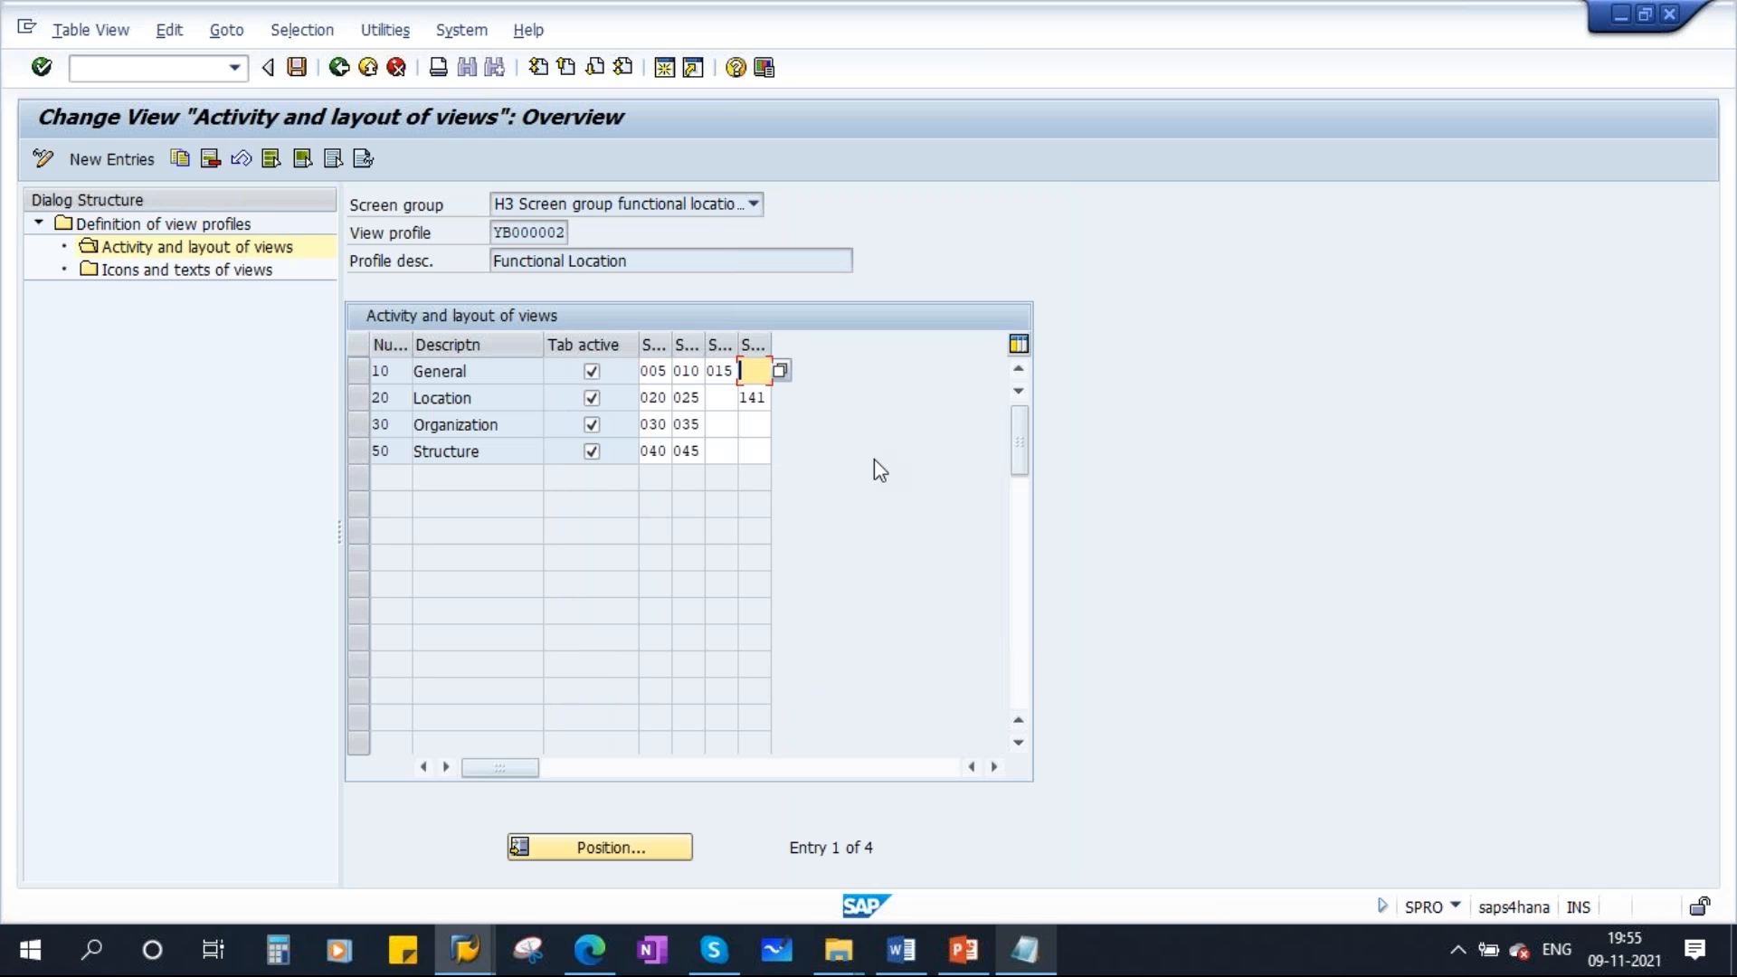
double_click(474, 370)
mouse_move(465, 950)
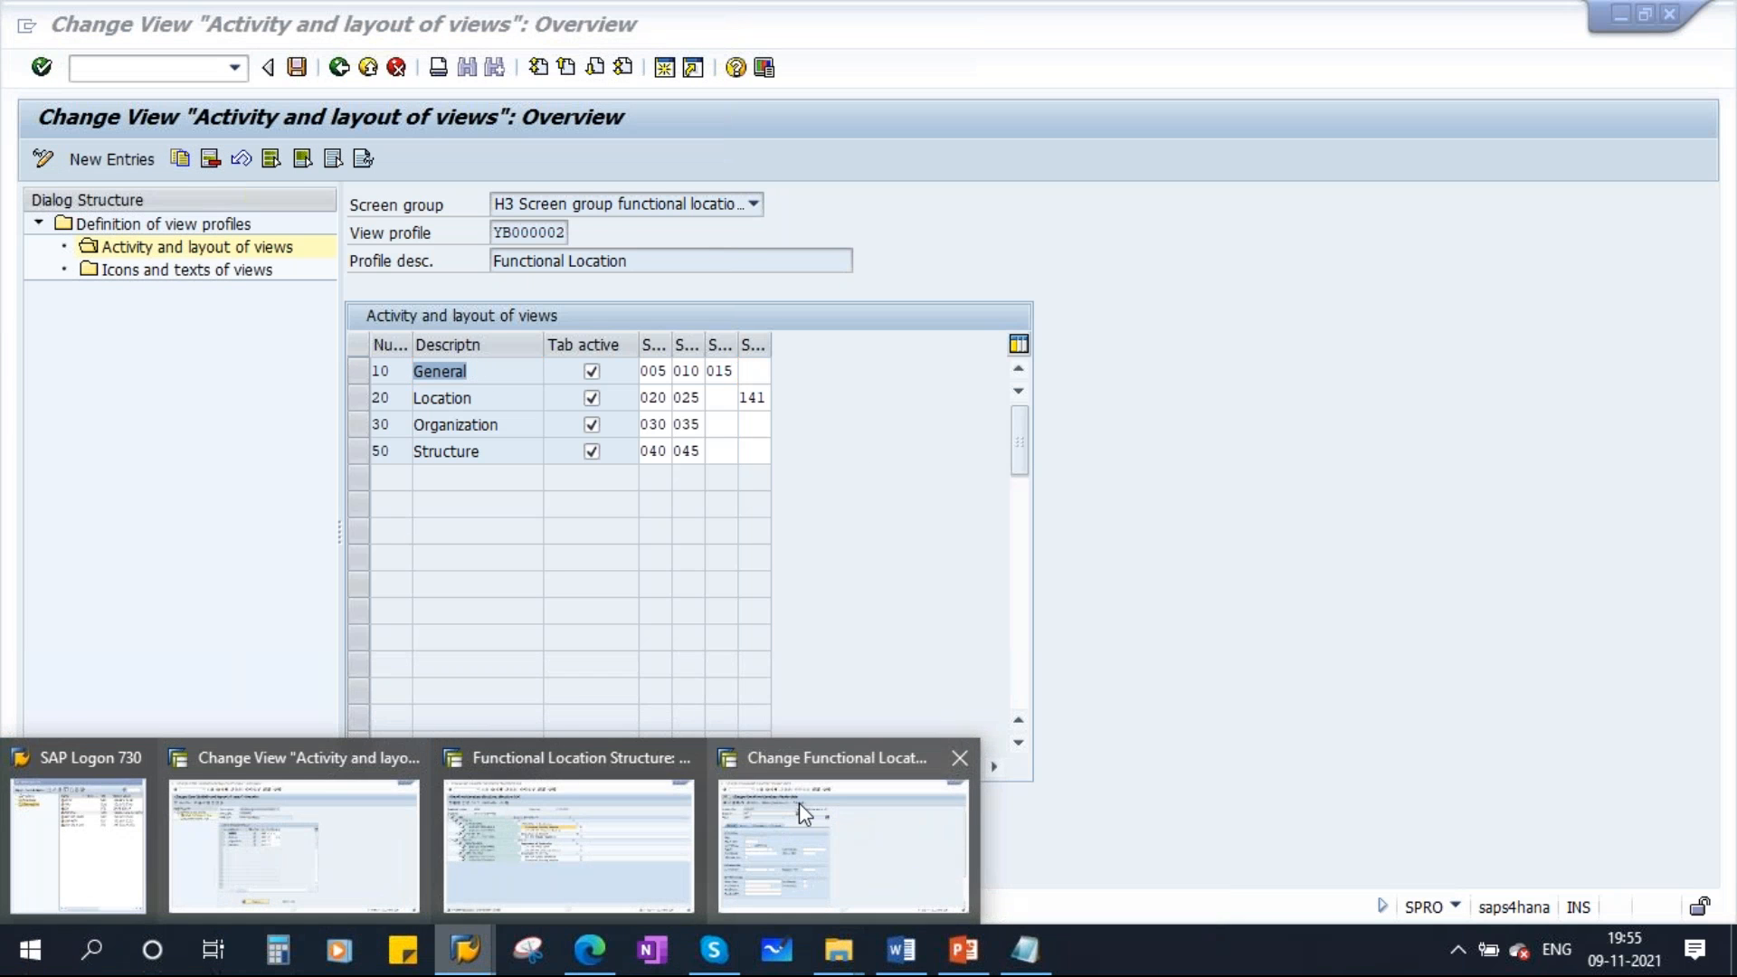
click(797, 801)
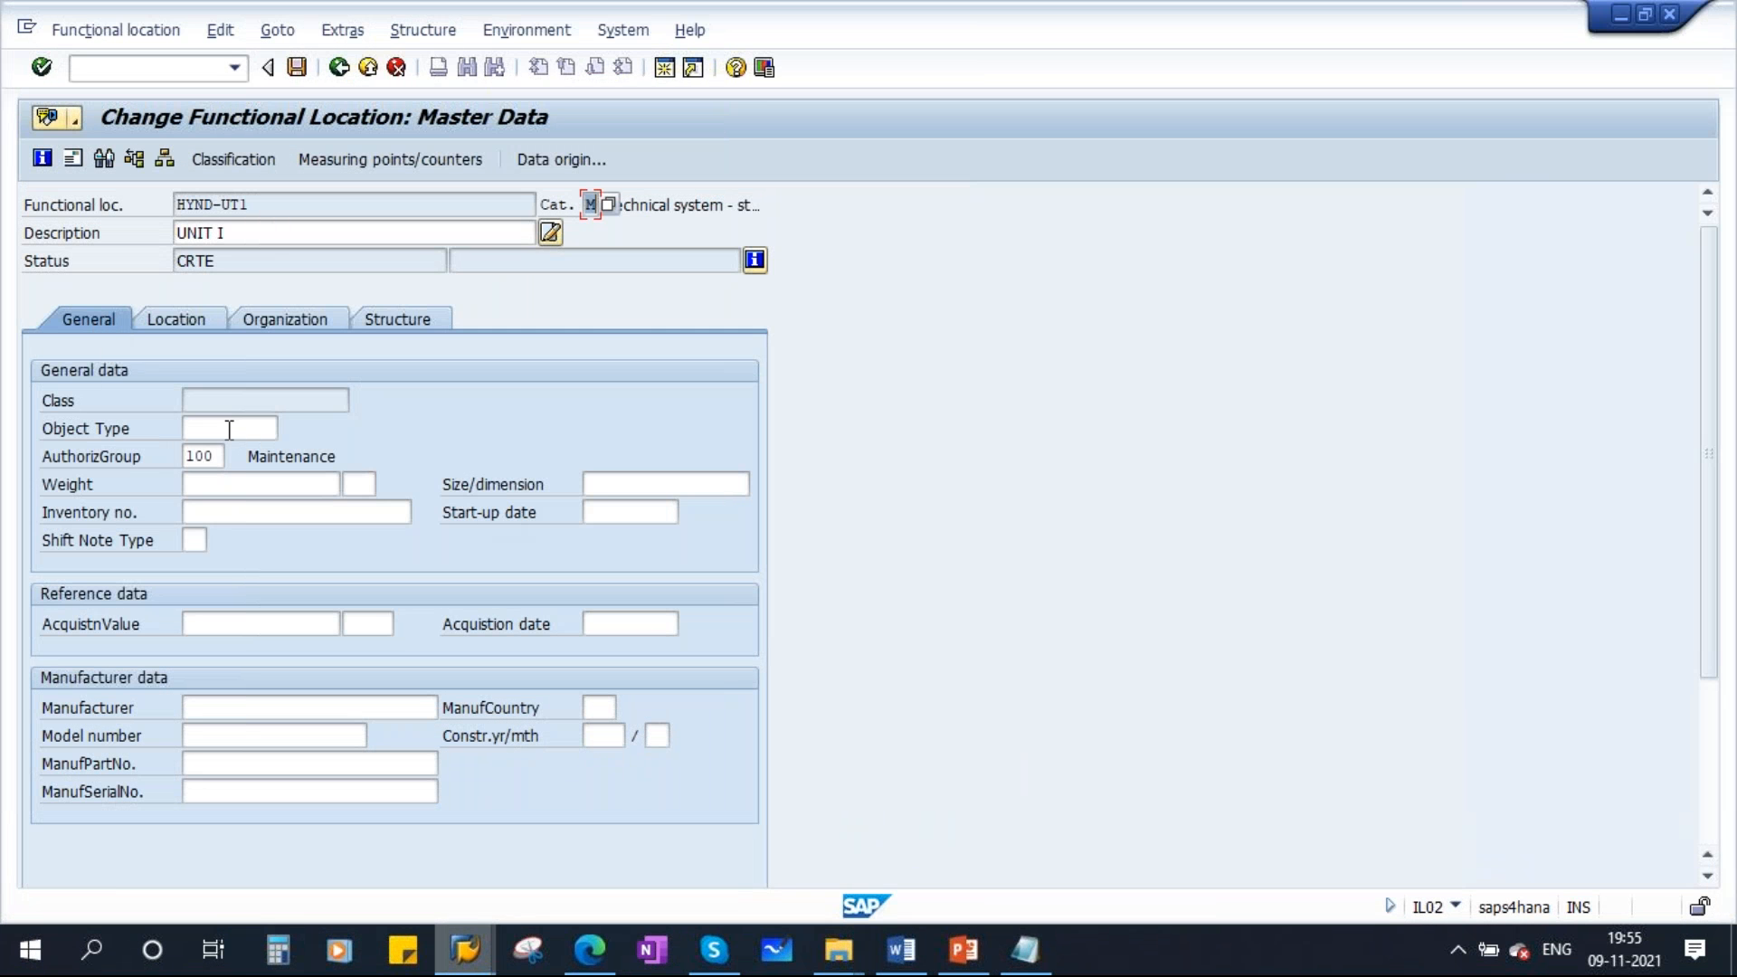
key(alt+Tab)
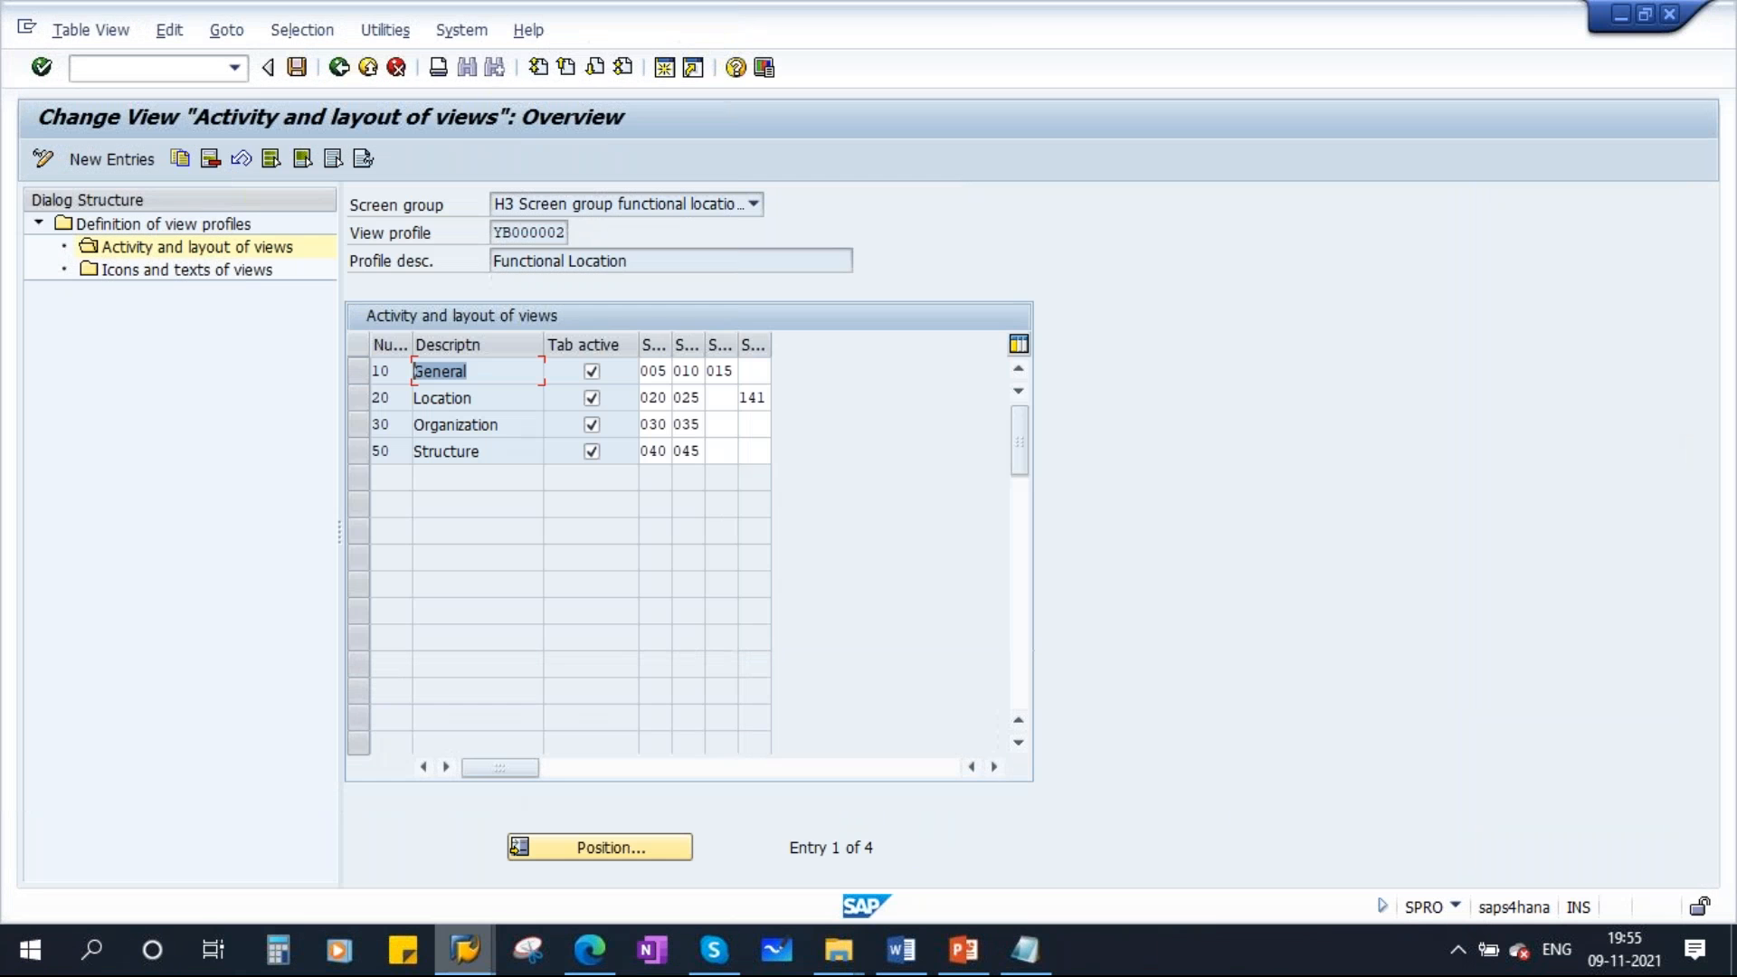
double_click(469, 398)
key(alt+Tab)
click(216, 322)
key(alt+Tab)
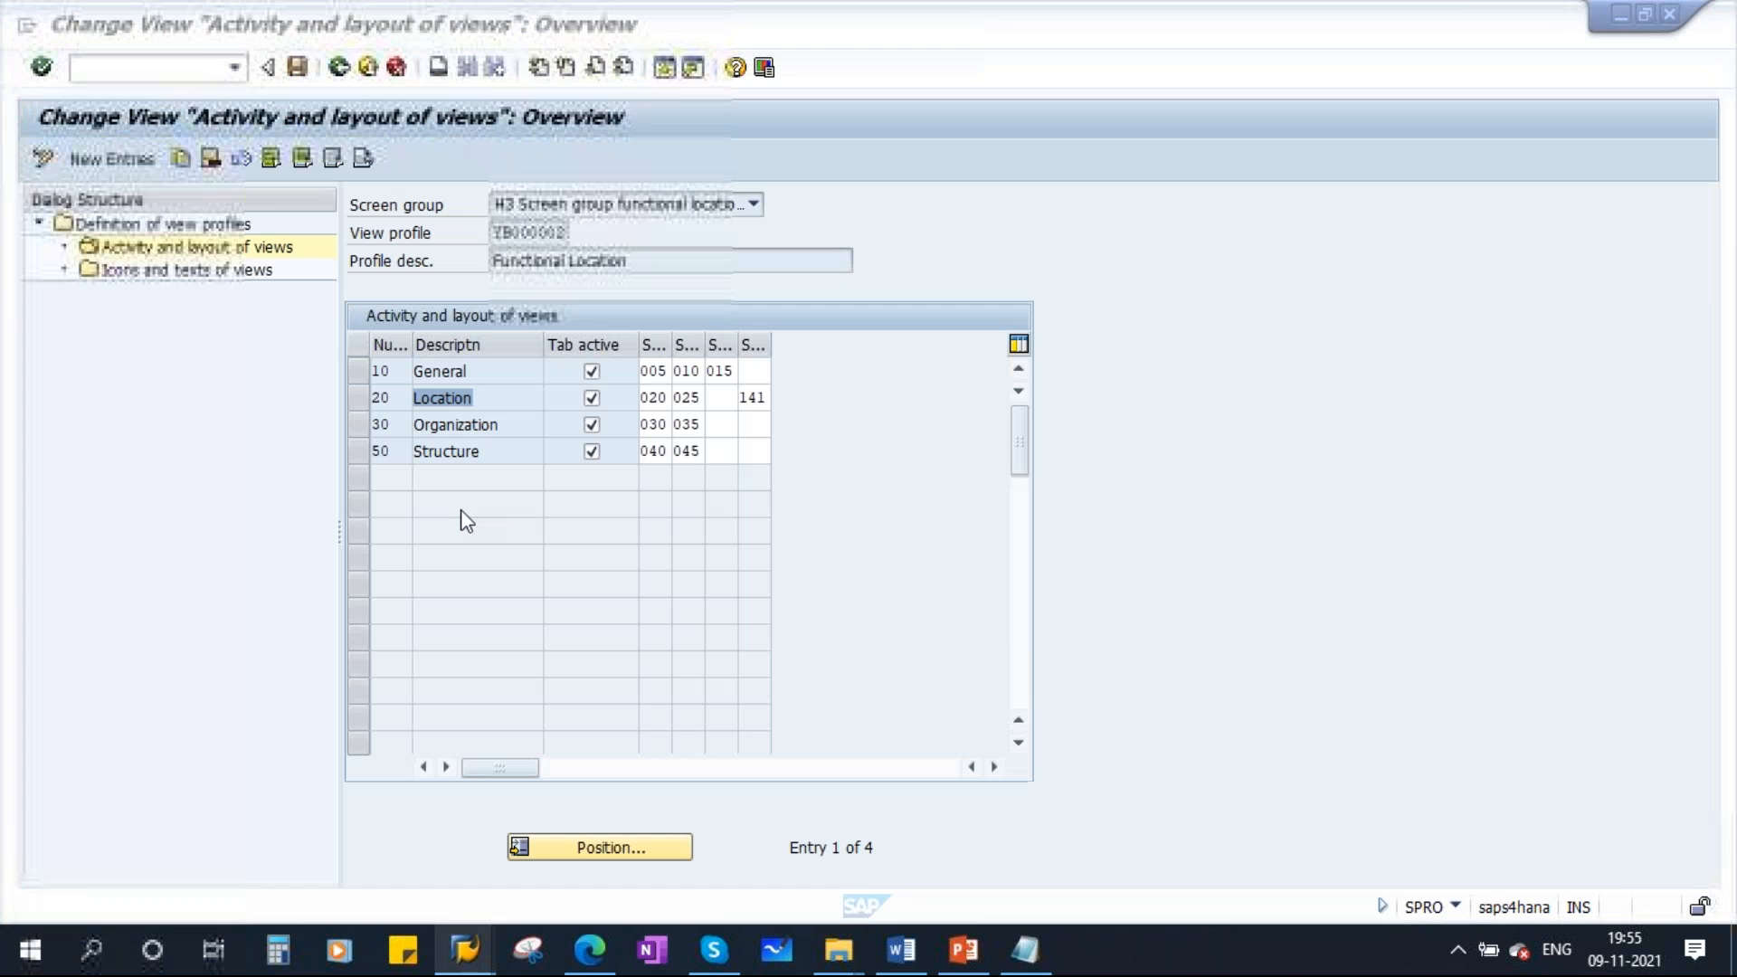
Compare the Organization and Structure entries of the view layout with the matching screens in the HYND-UT1 master data
double_click(497, 426)
key(alt+Tab)
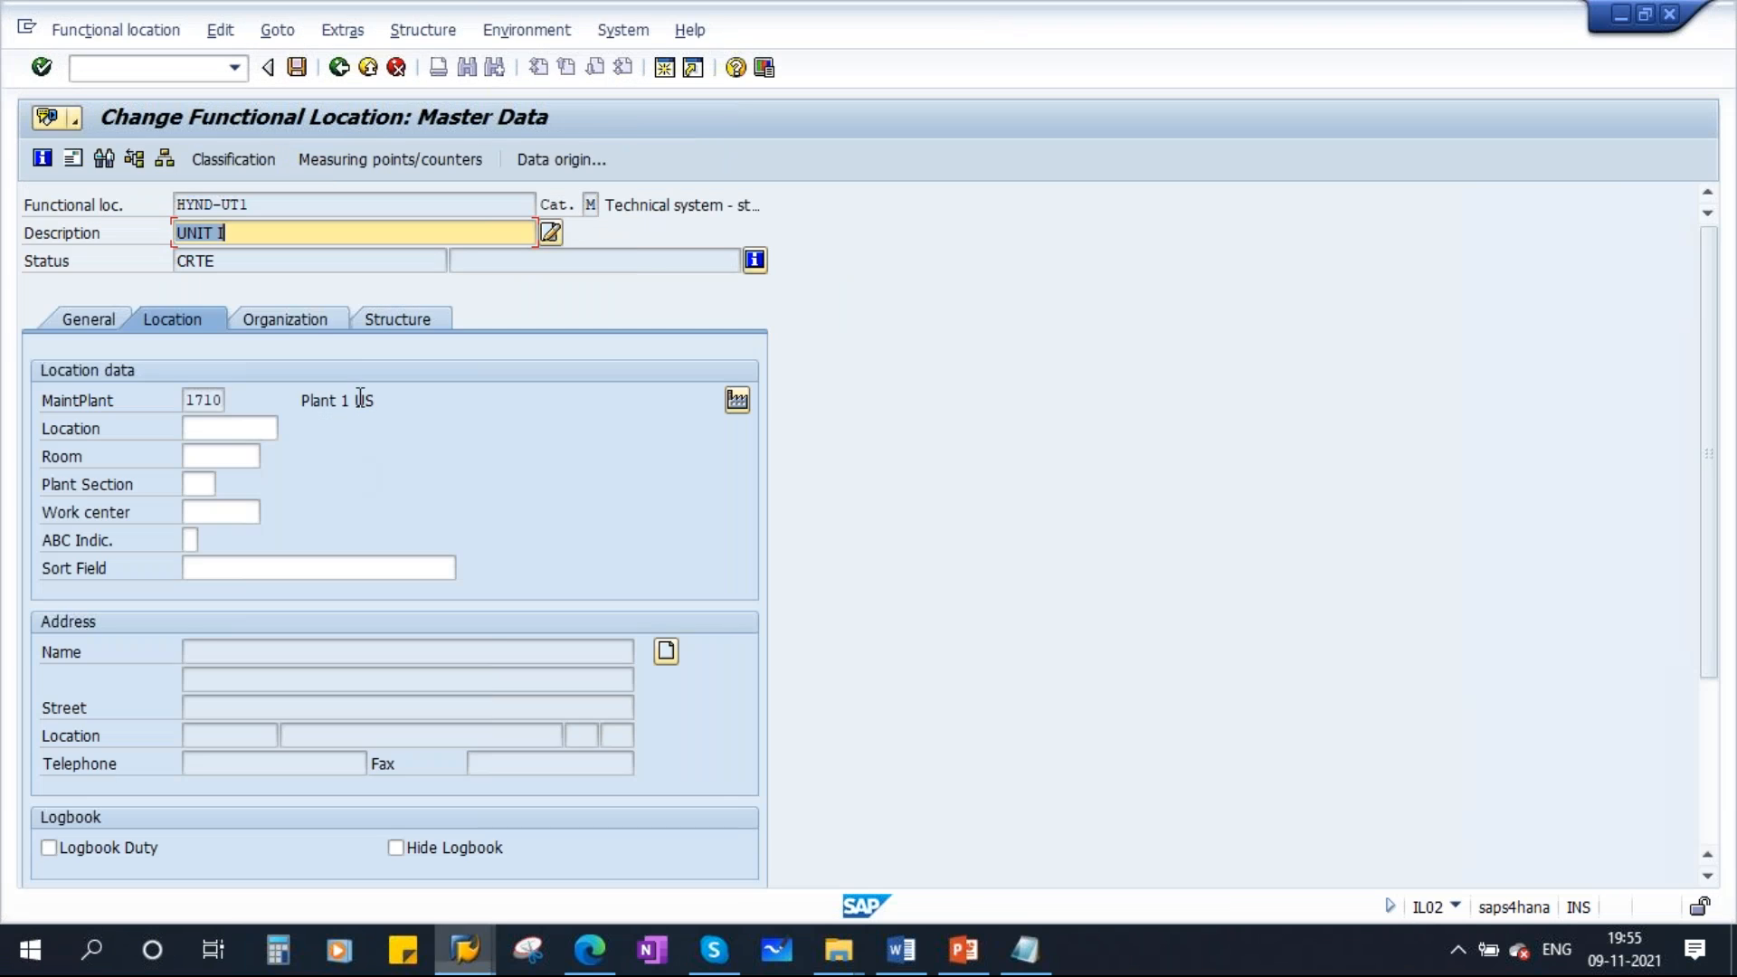
click(290, 316)
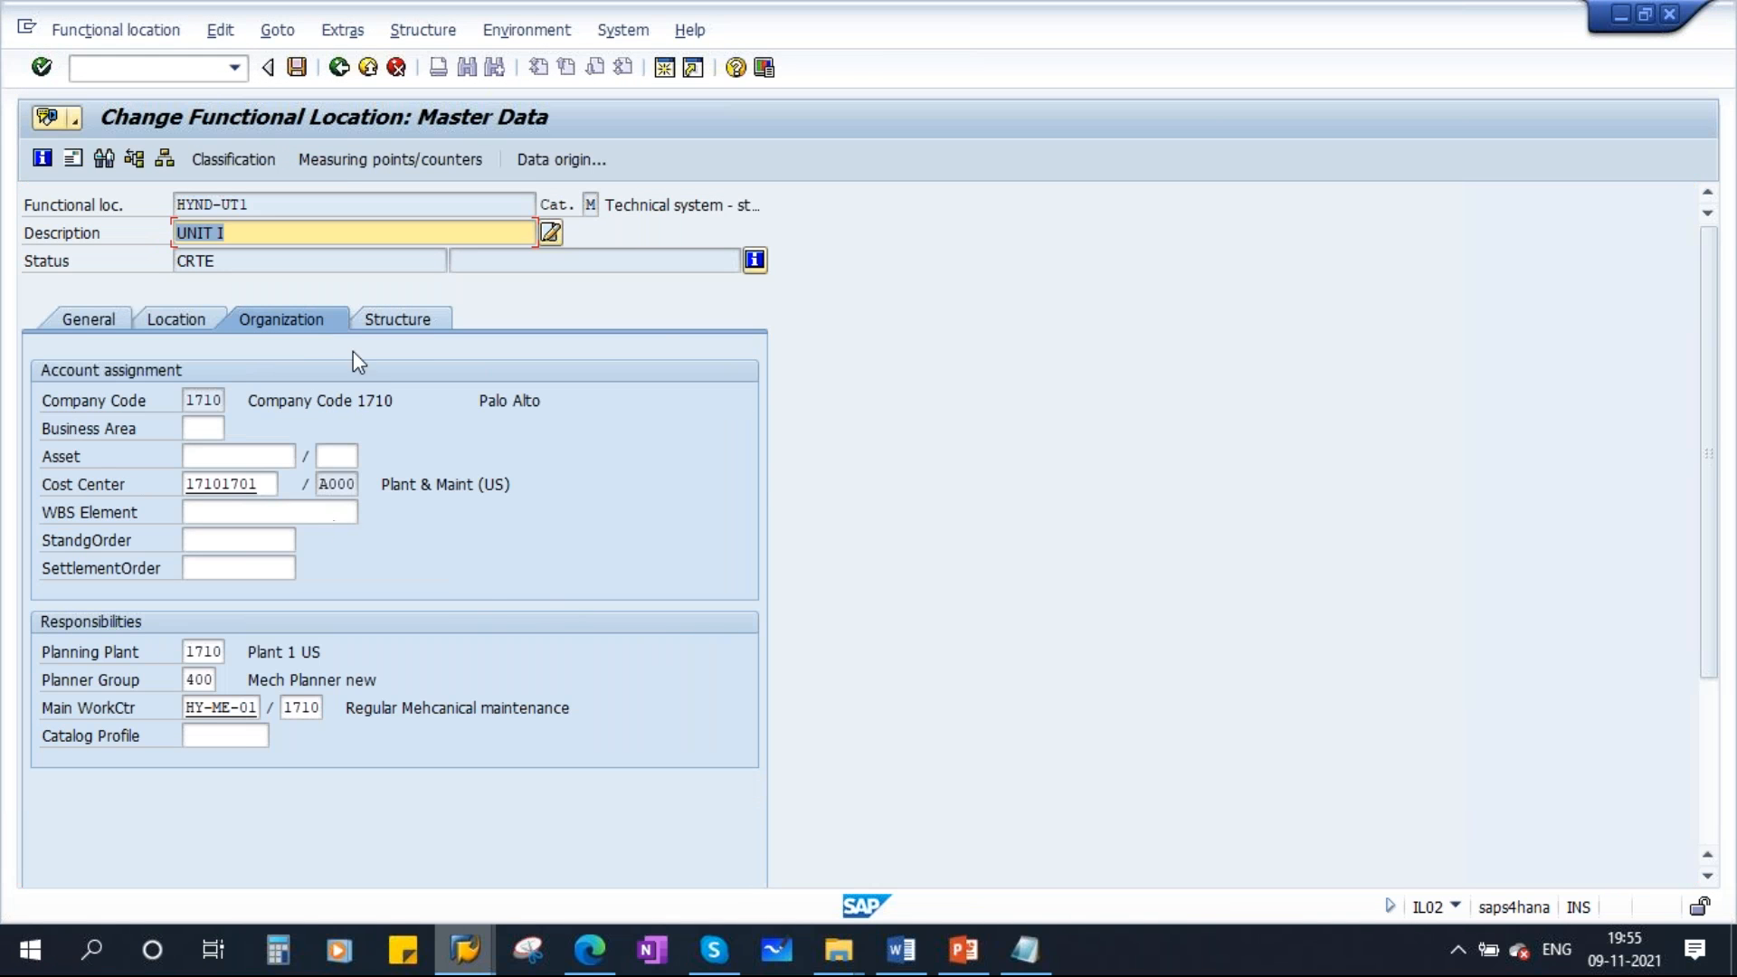
key(alt+Tab)
double_click(470, 450)
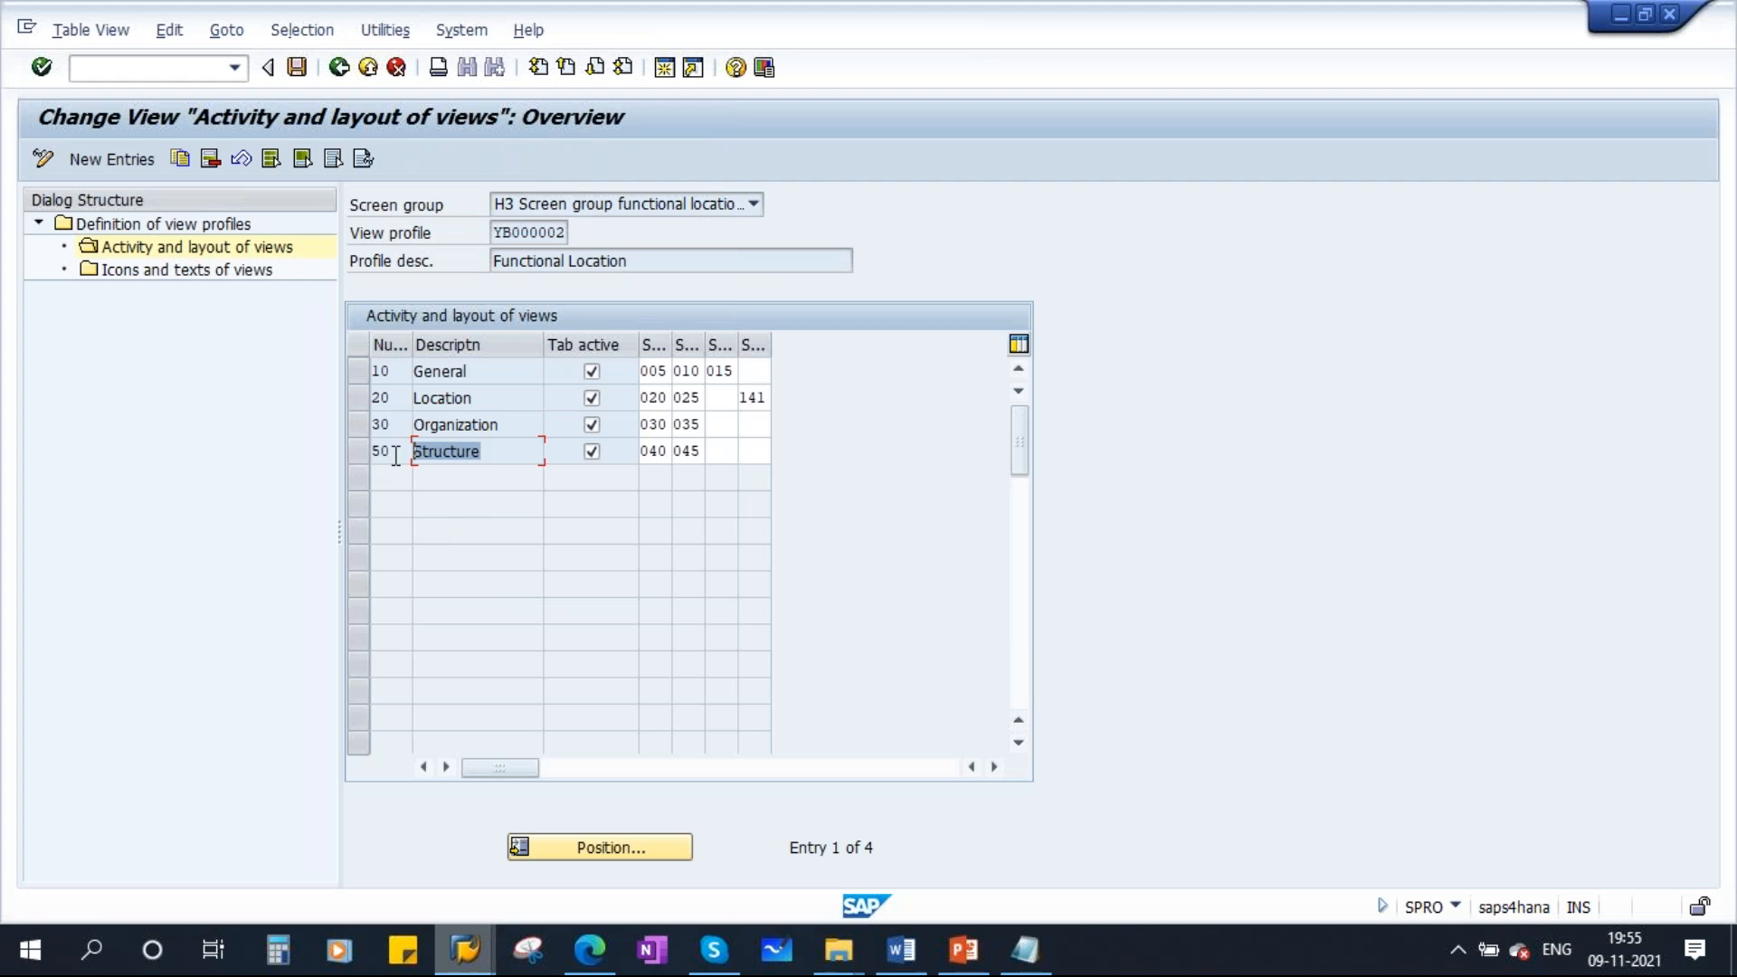
key(alt+Tab)
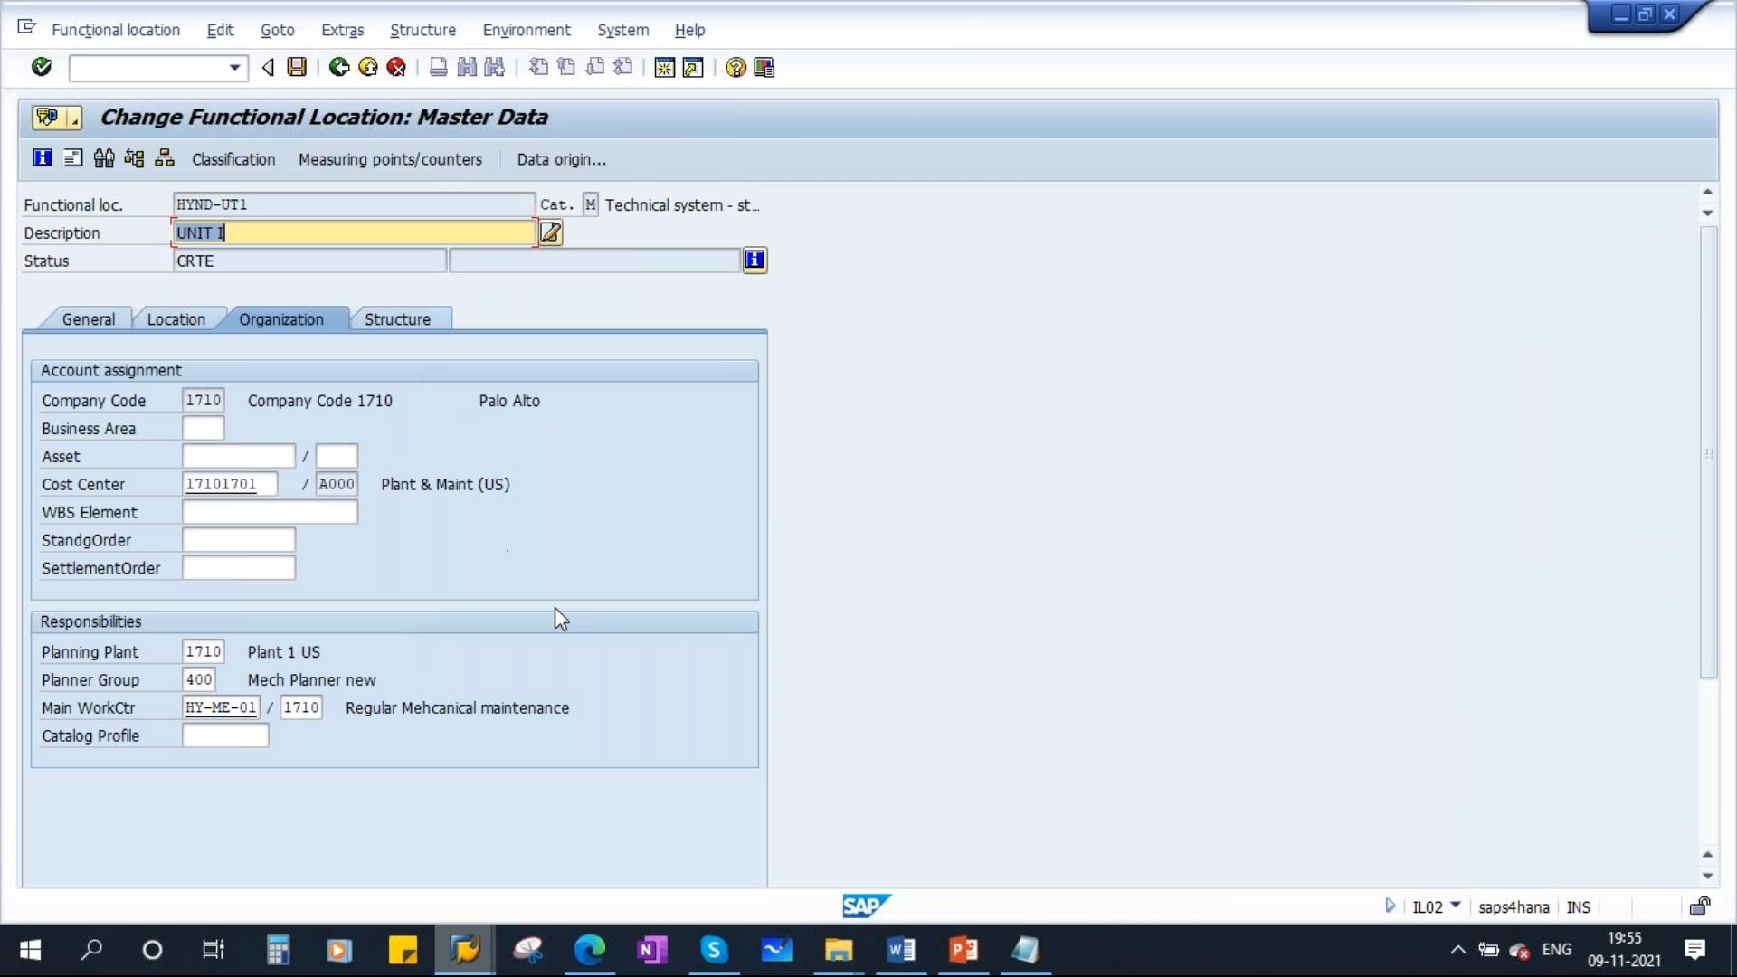
click(415, 322)
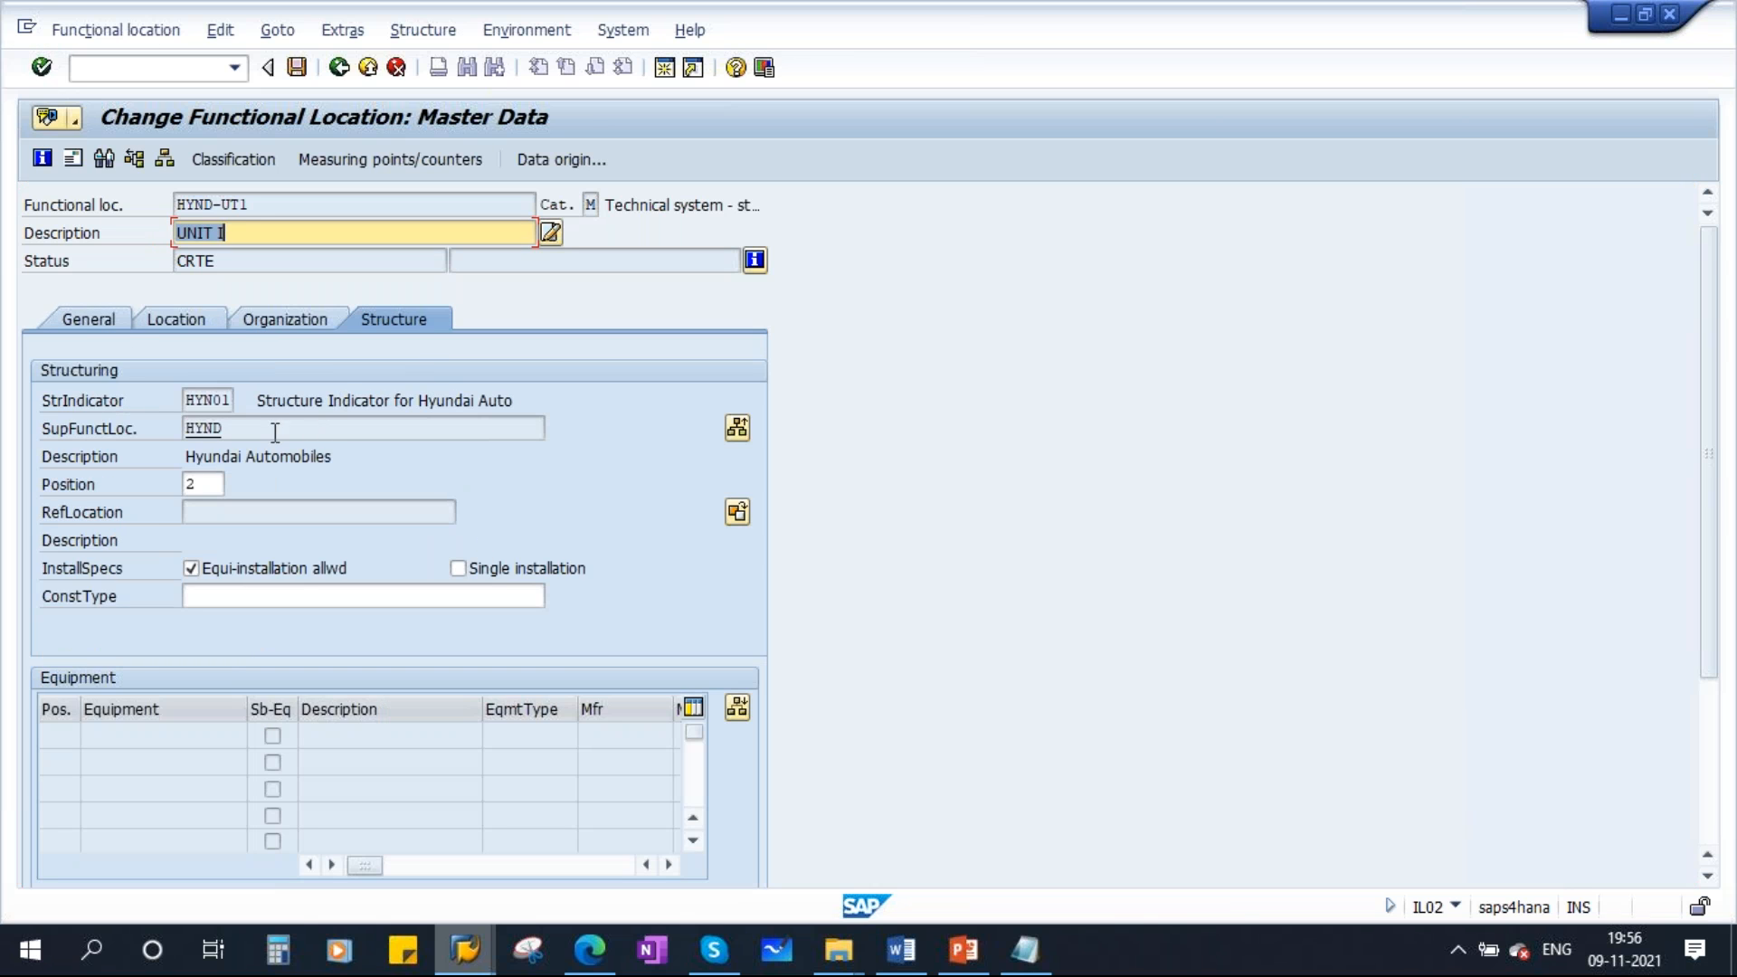
Review the General screen of HYND-UT1 and look up its subscreen numbers 005, 010 and 015 in the list of possible subscreens
click(81, 318)
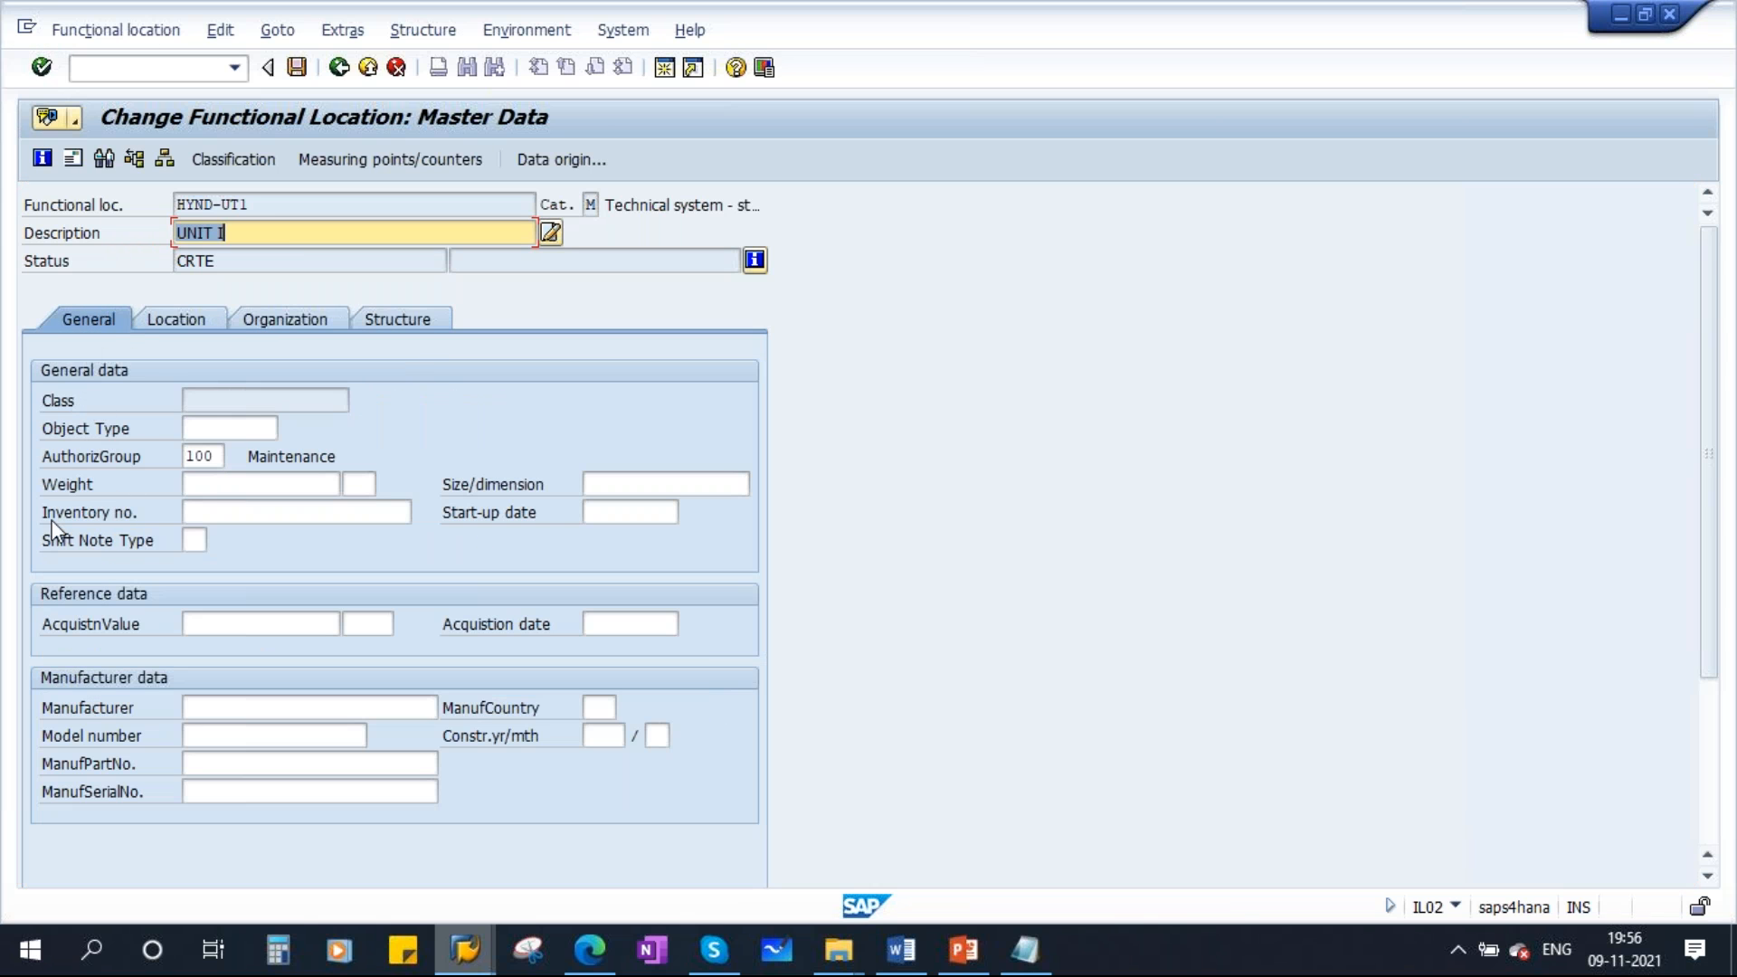
key(alt+Tab)
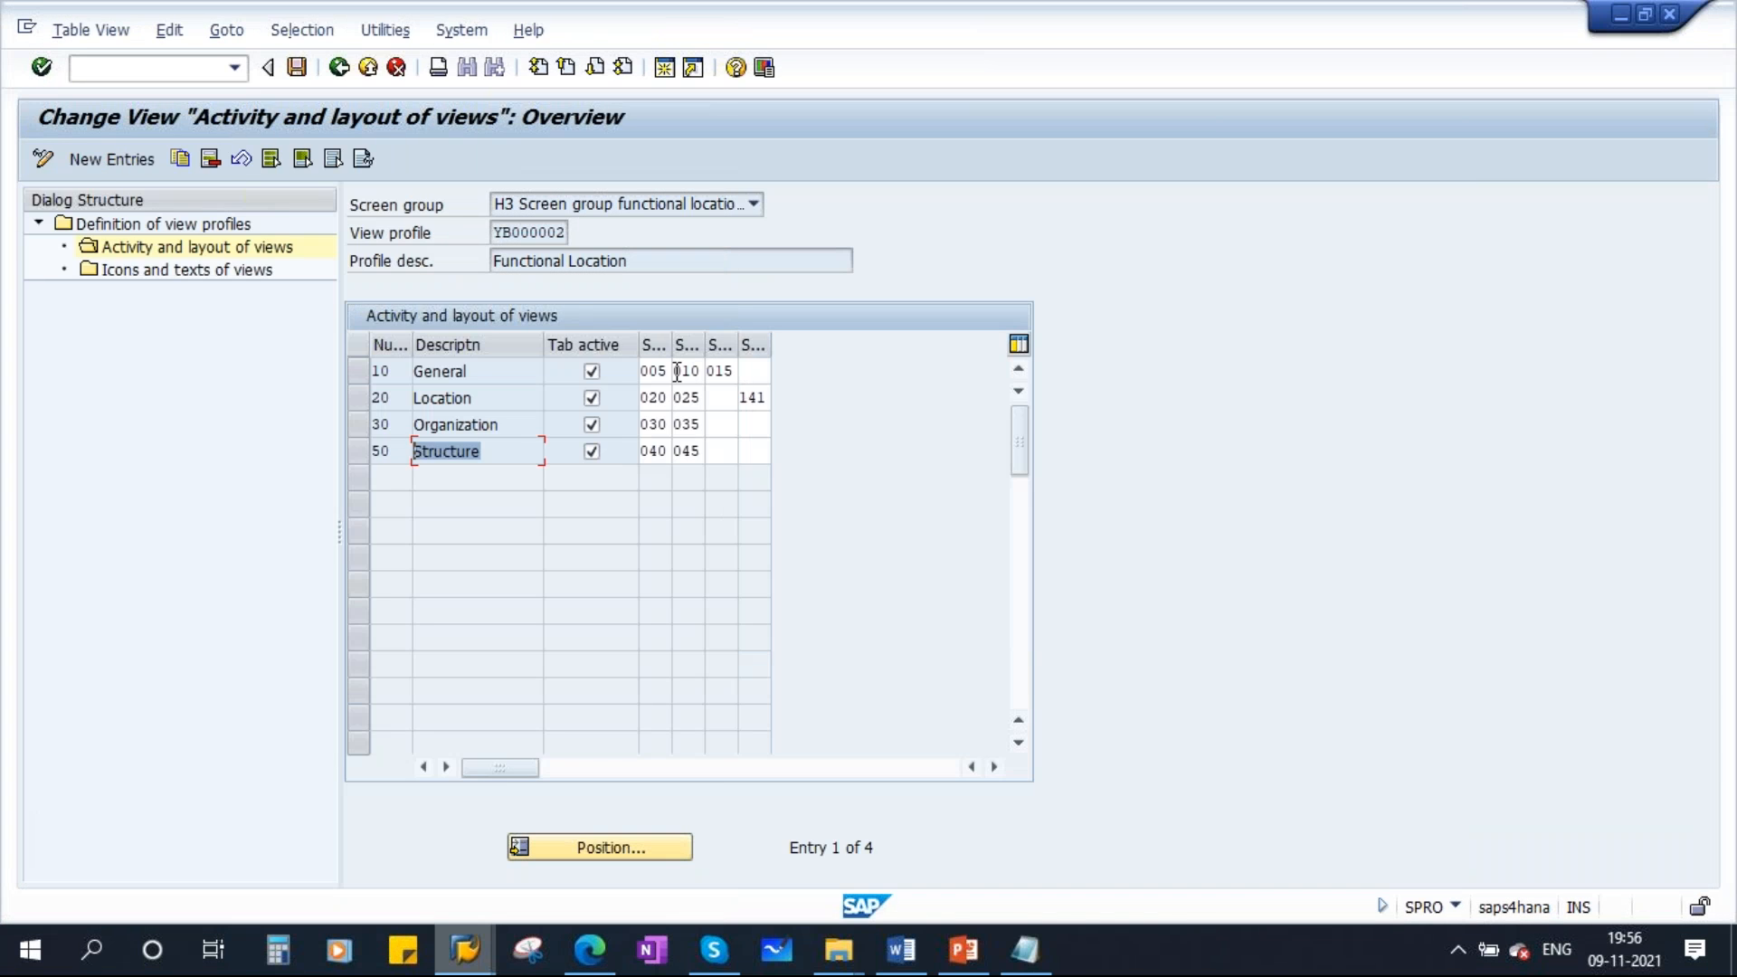
click(653, 372)
click(698, 374)
click(724, 372)
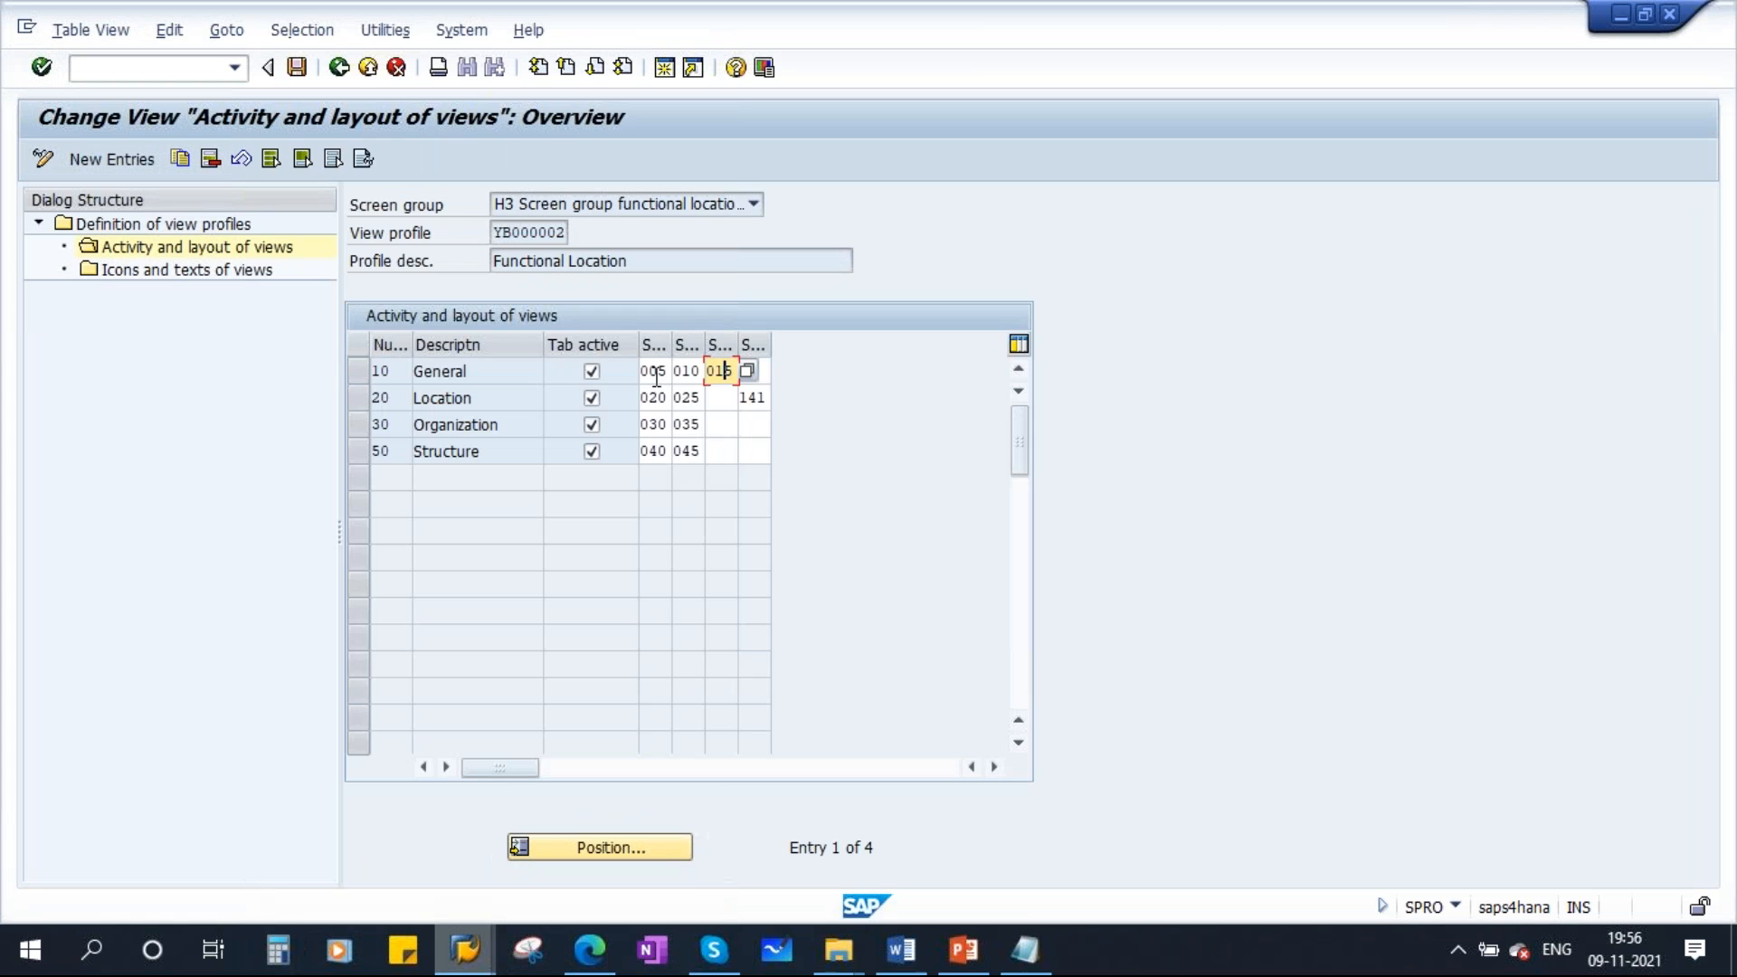
click(667, 371)
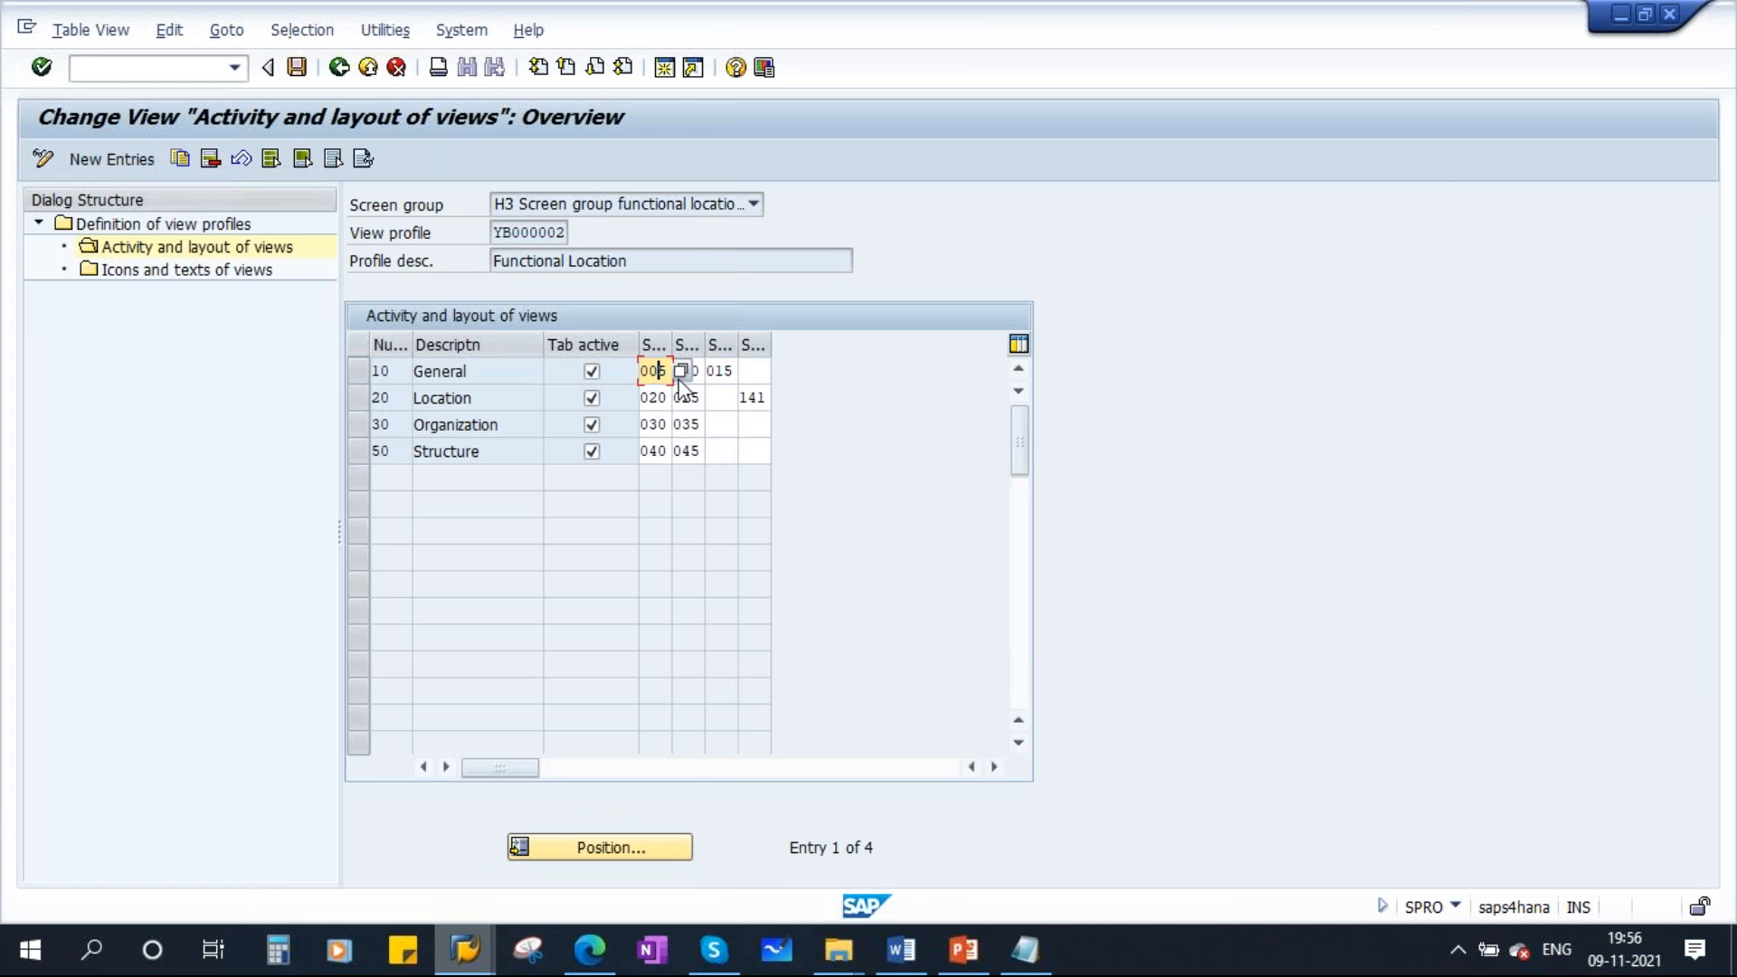
click(682, 372)
drag(315, 131, 1018, 268)
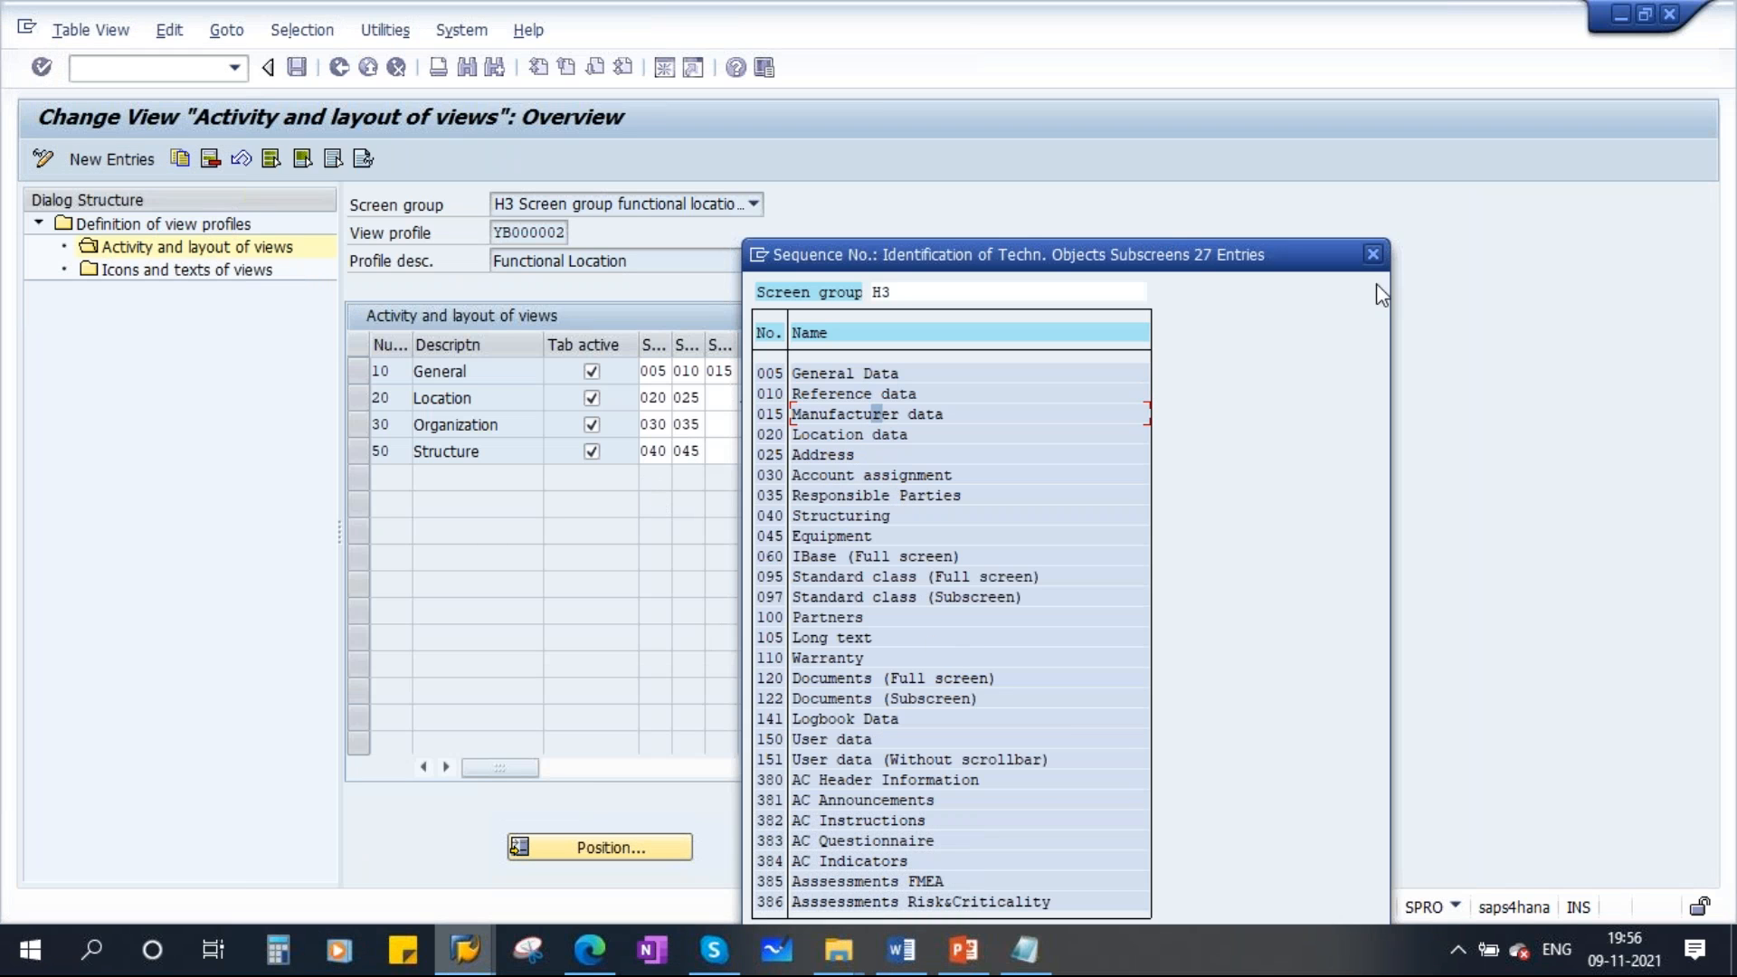
click(1373, 254)
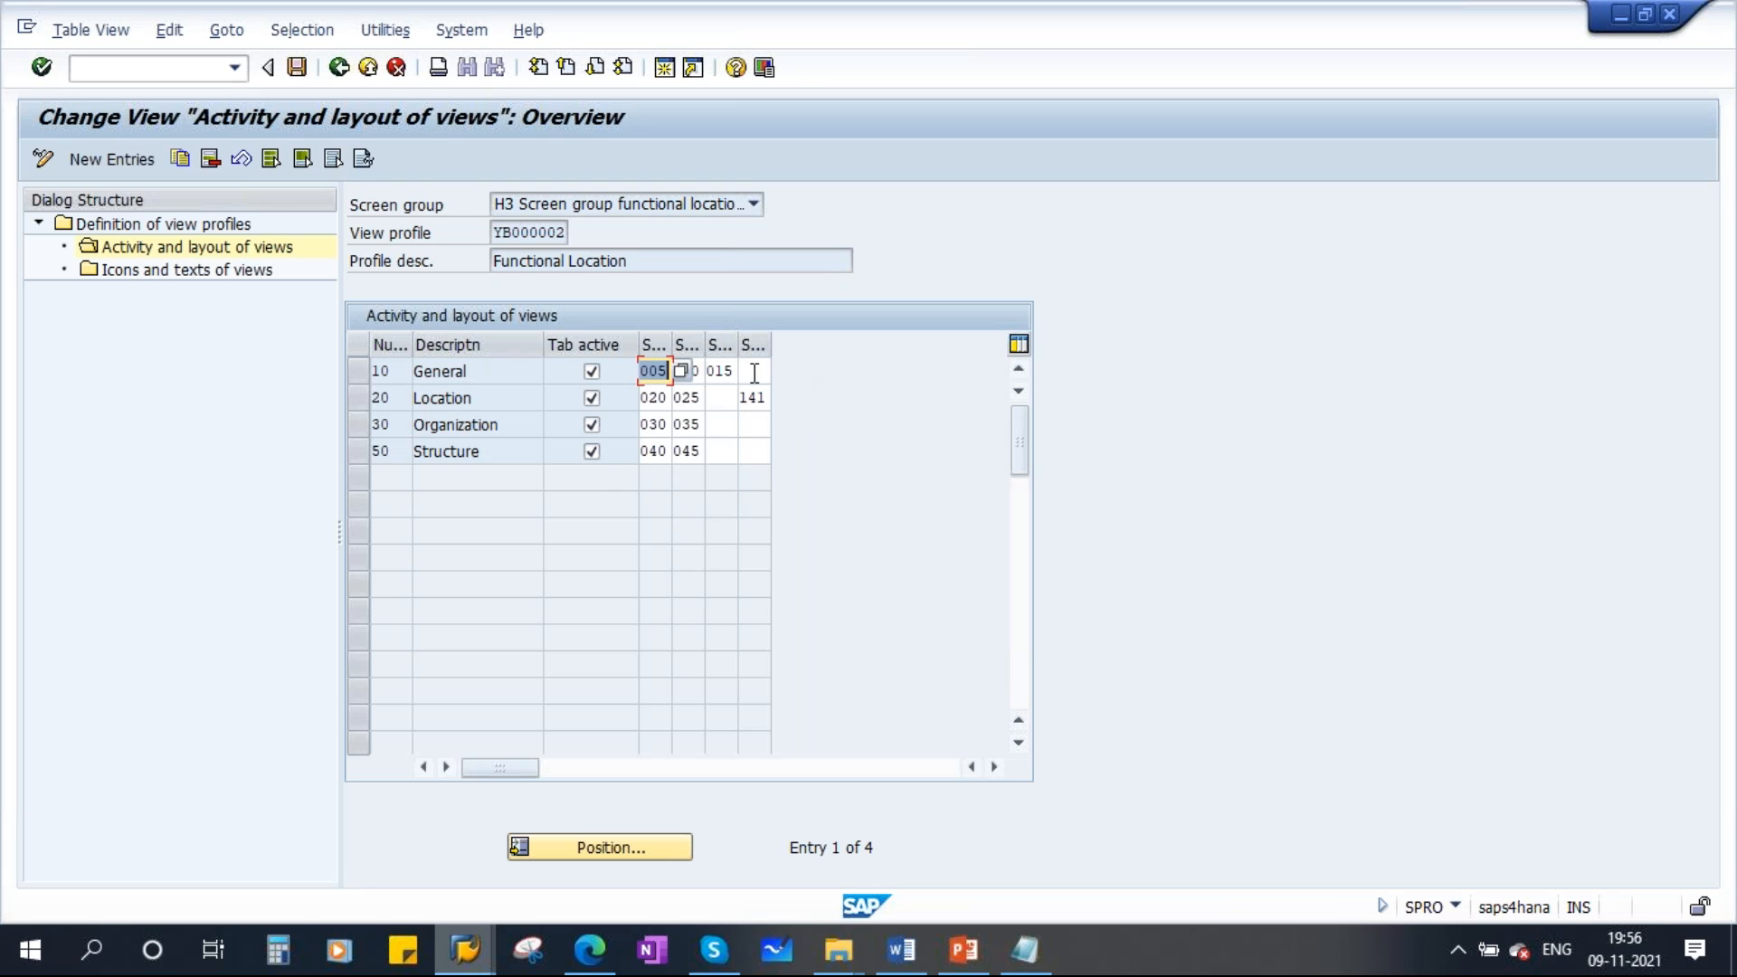
Assign subscreen 105 Long text to the empty fourth slot of the General view and save it to the proposed customizing request
click(480, 370)
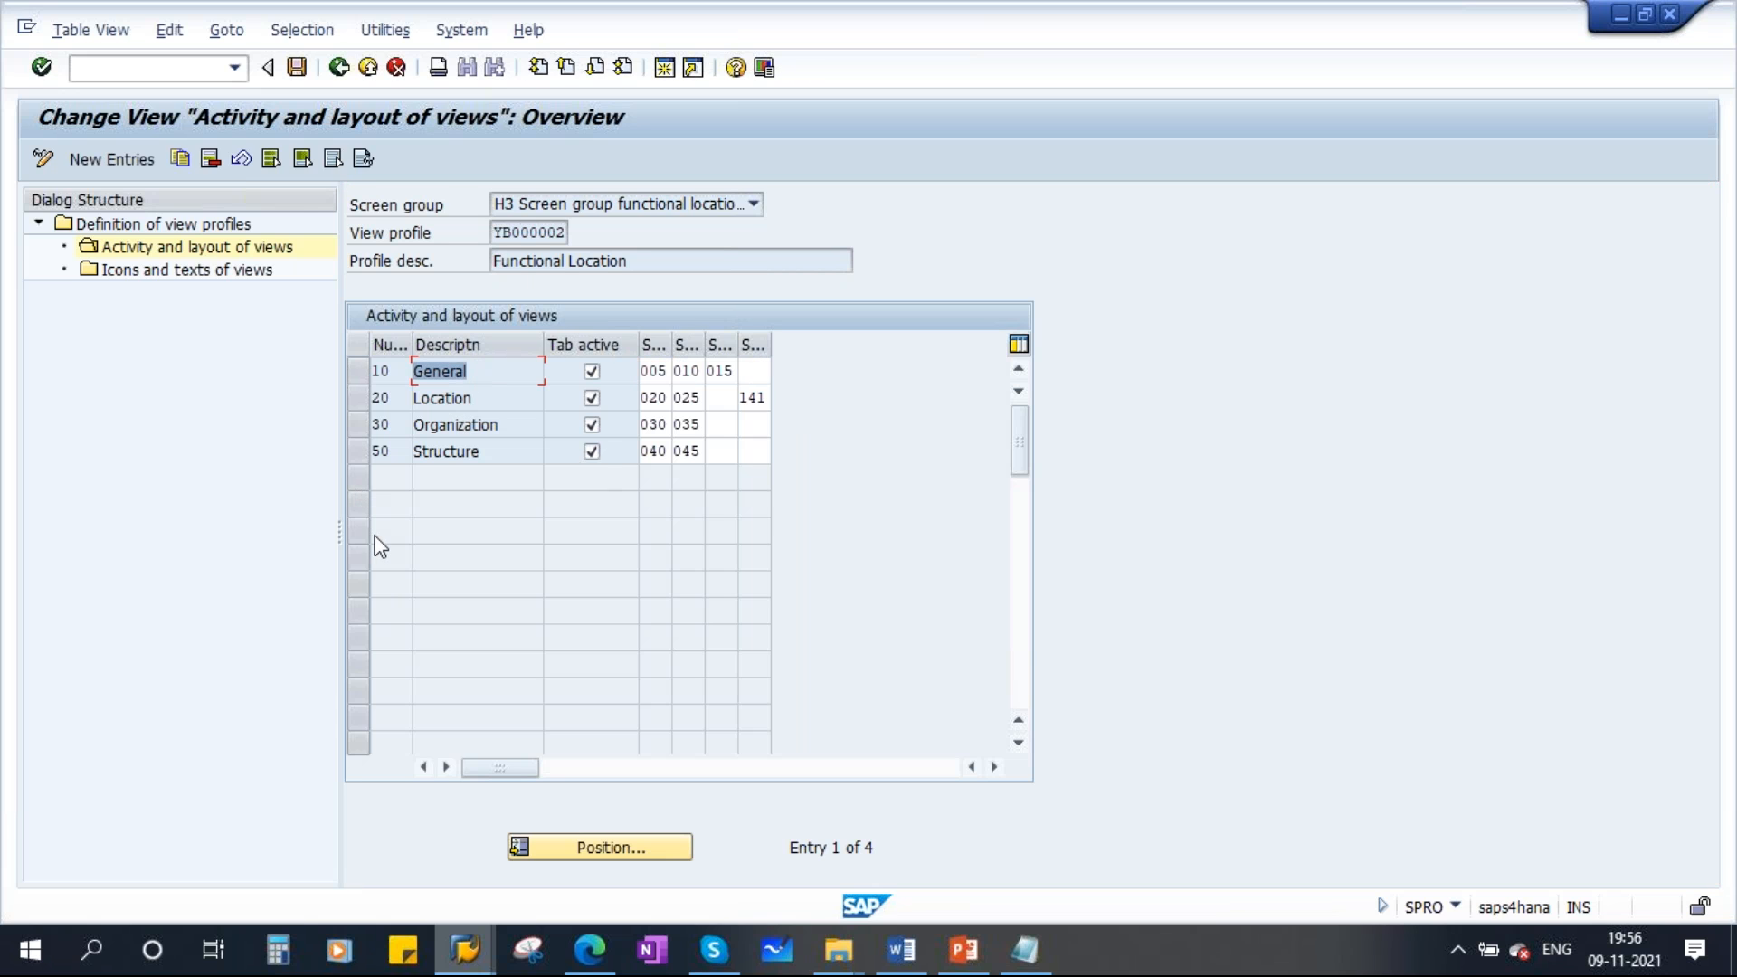
click(758, 373)
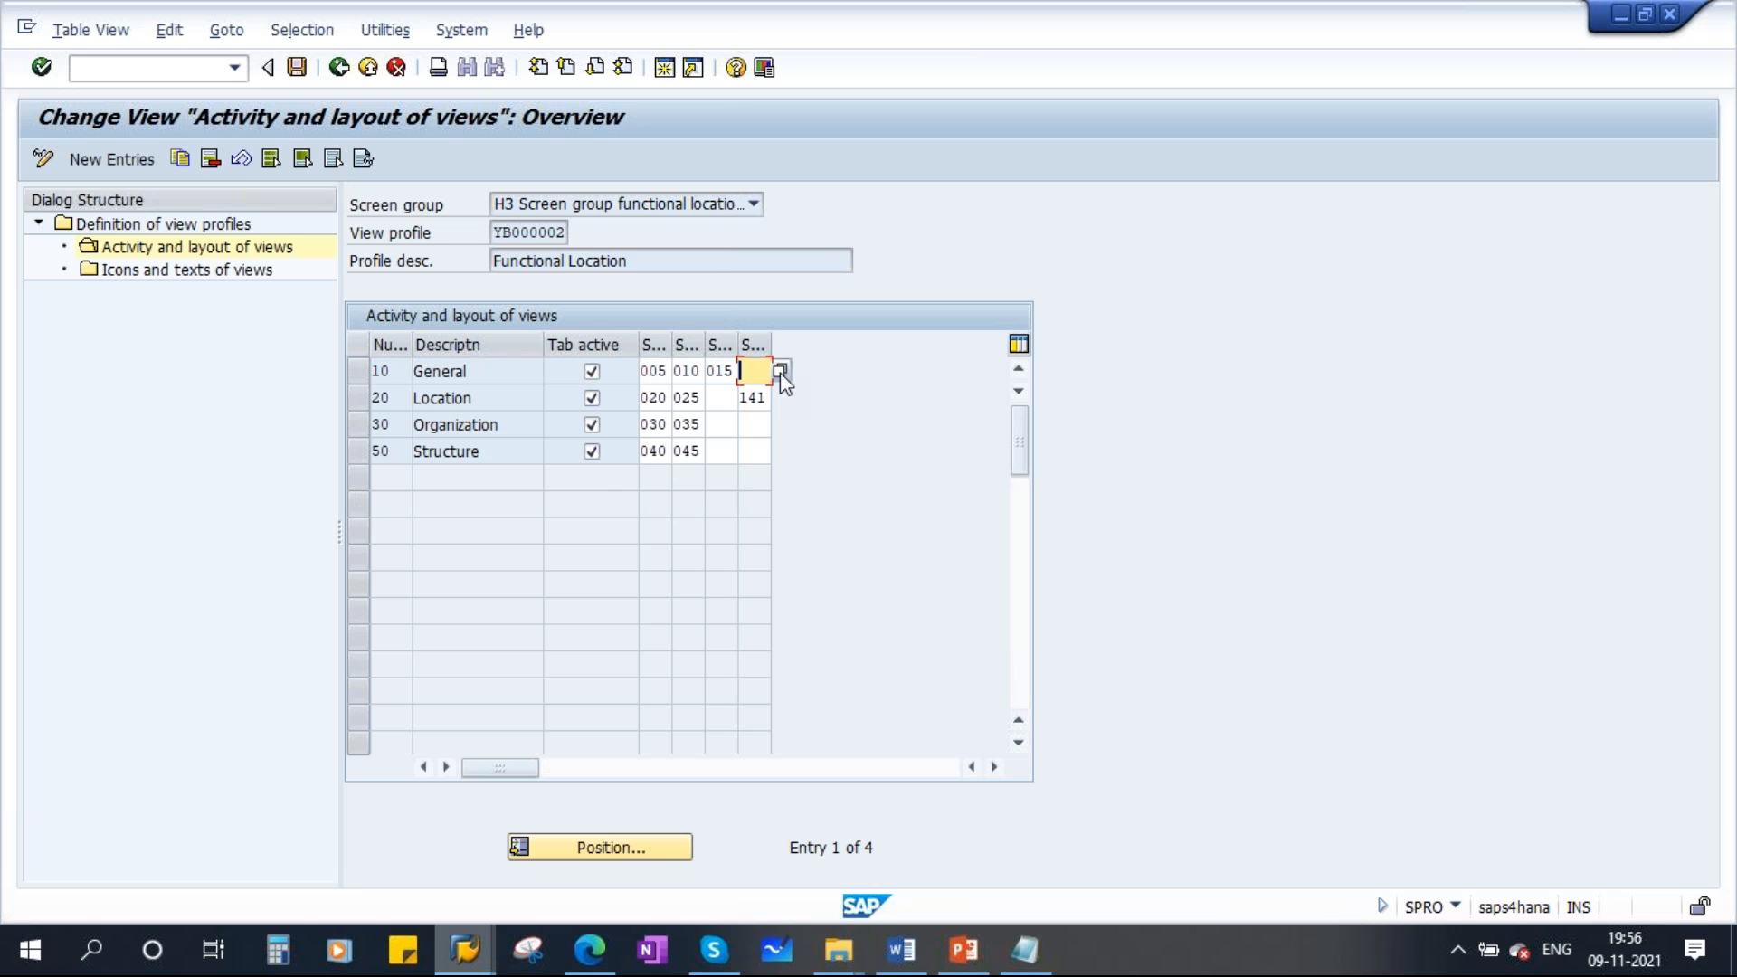
click(780, 372)
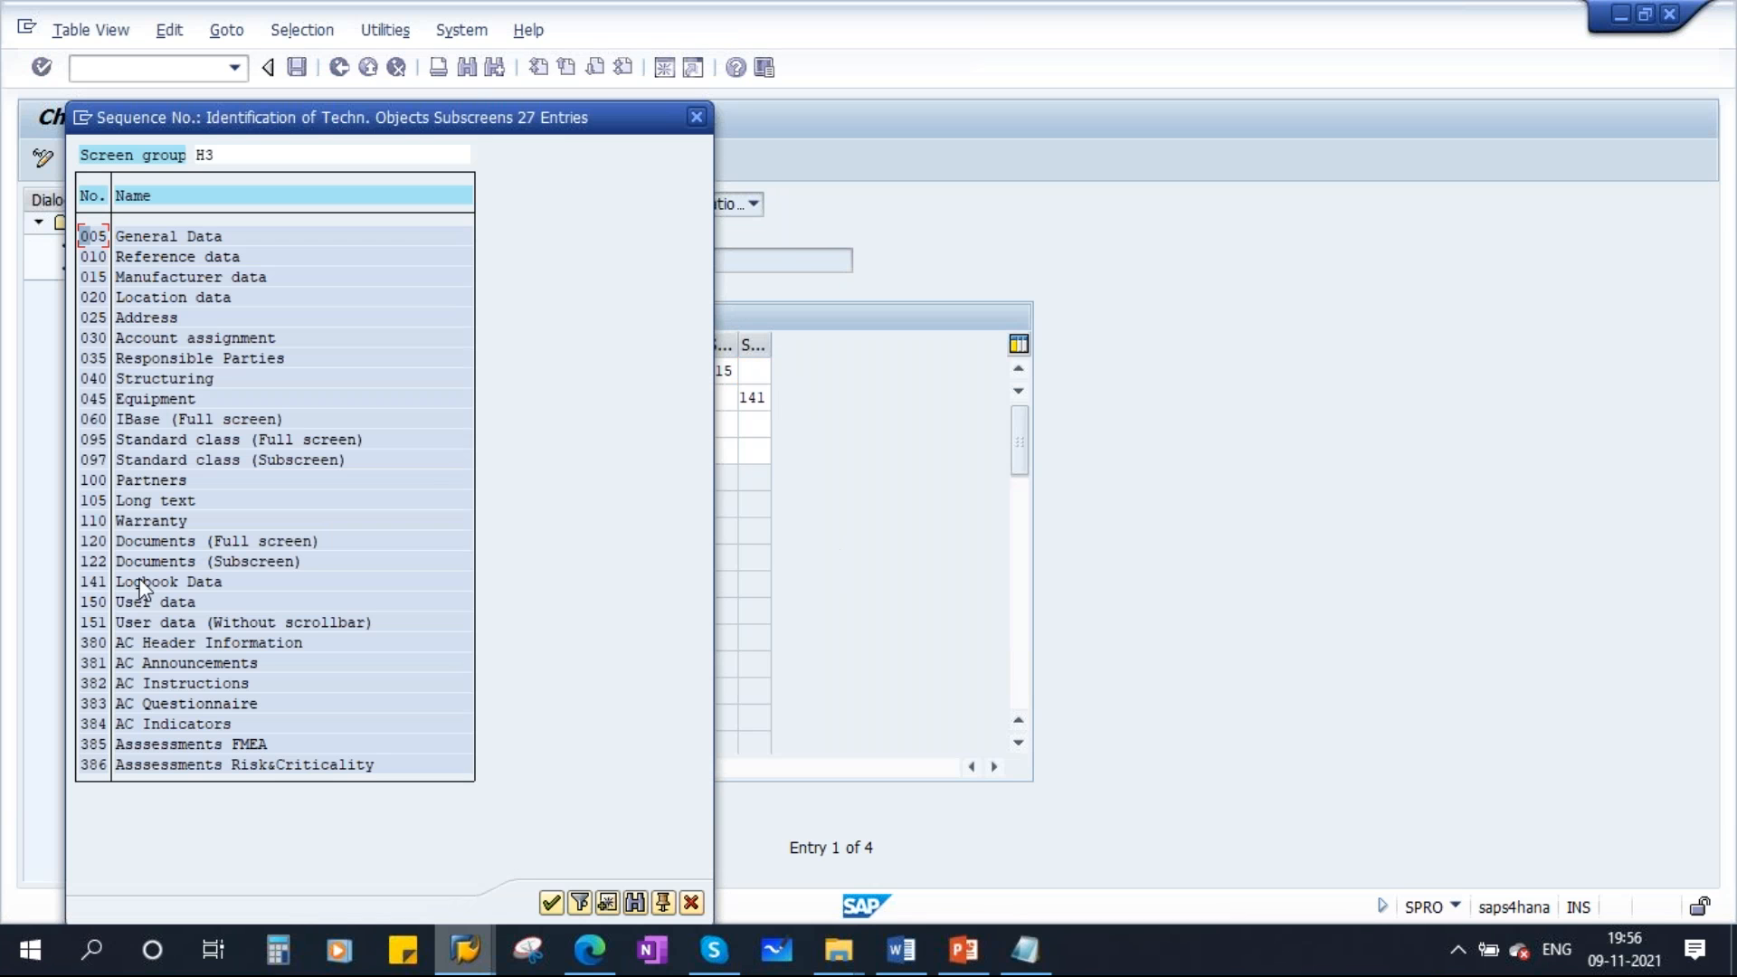
click(137, 500)
double_click(176, 501)
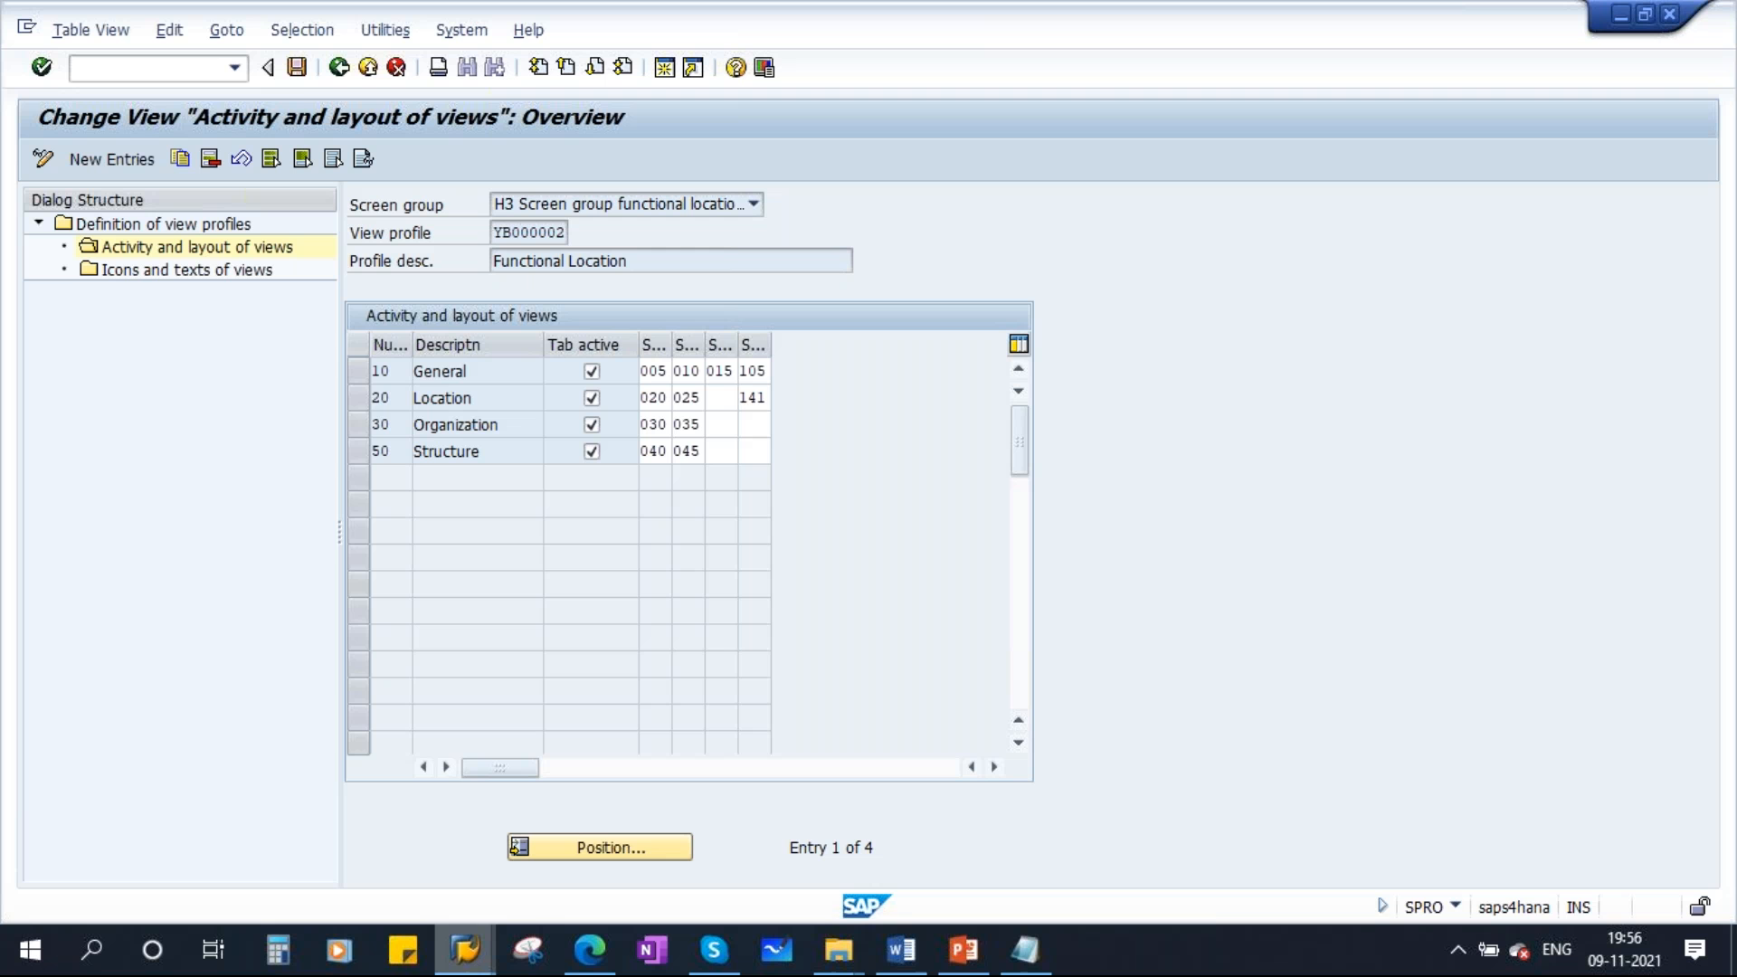
click(295, 67)
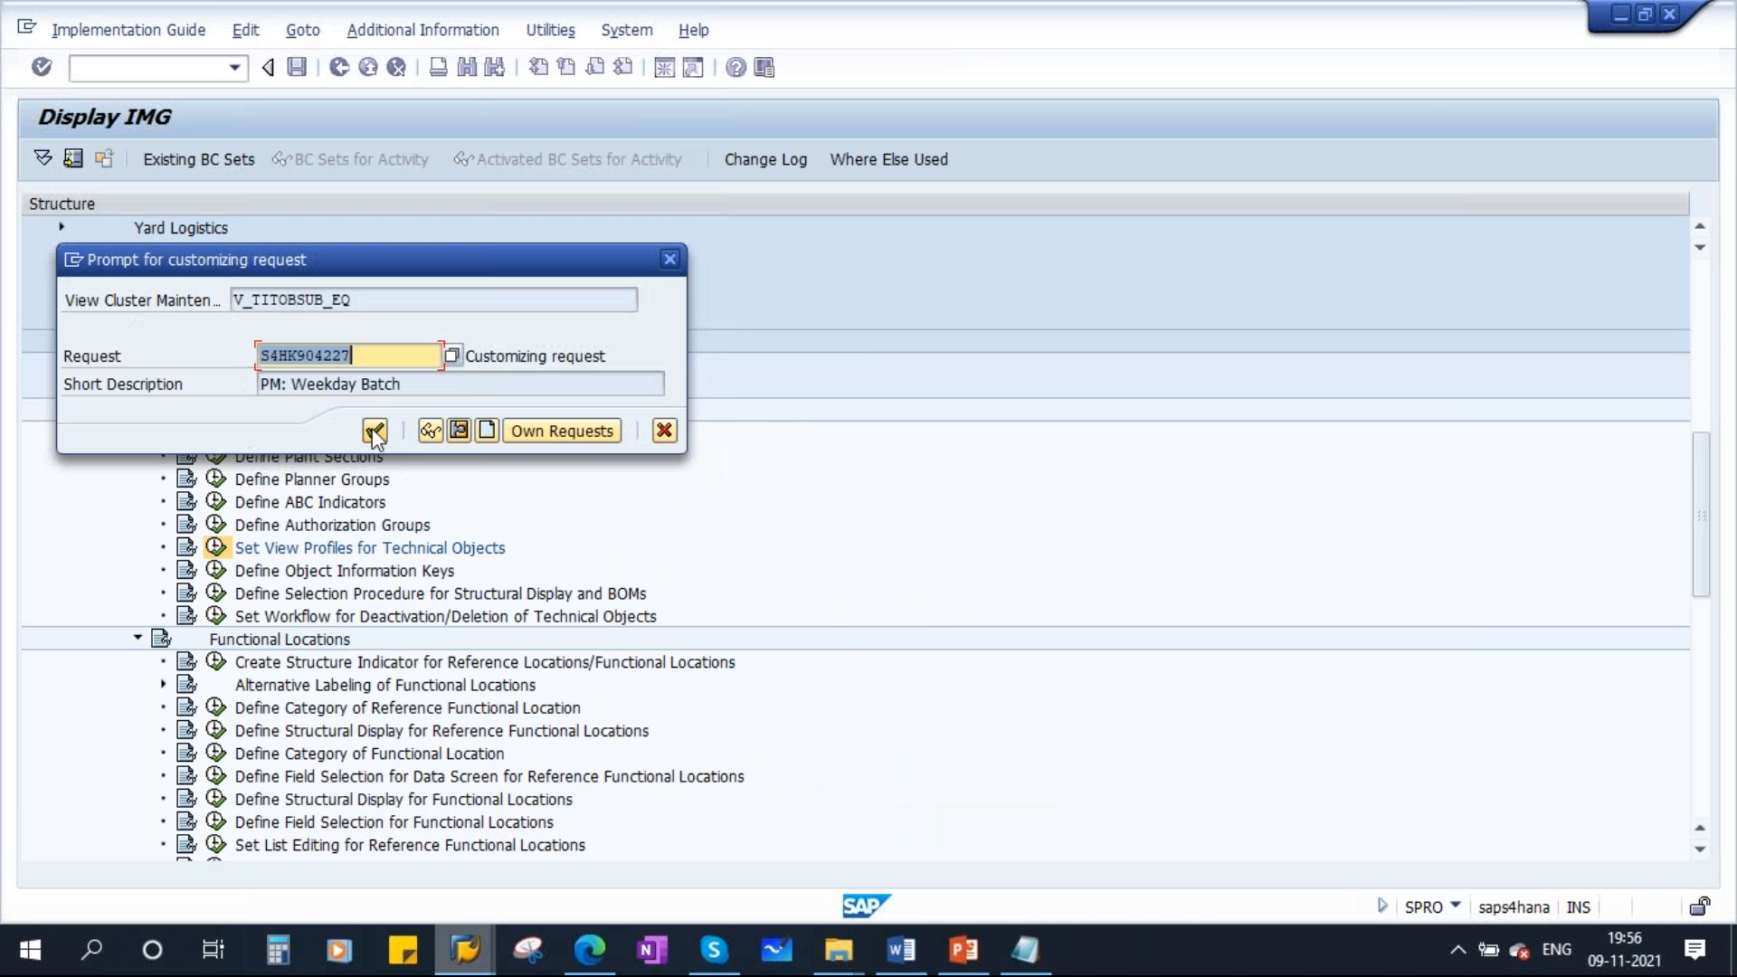
key(Return)
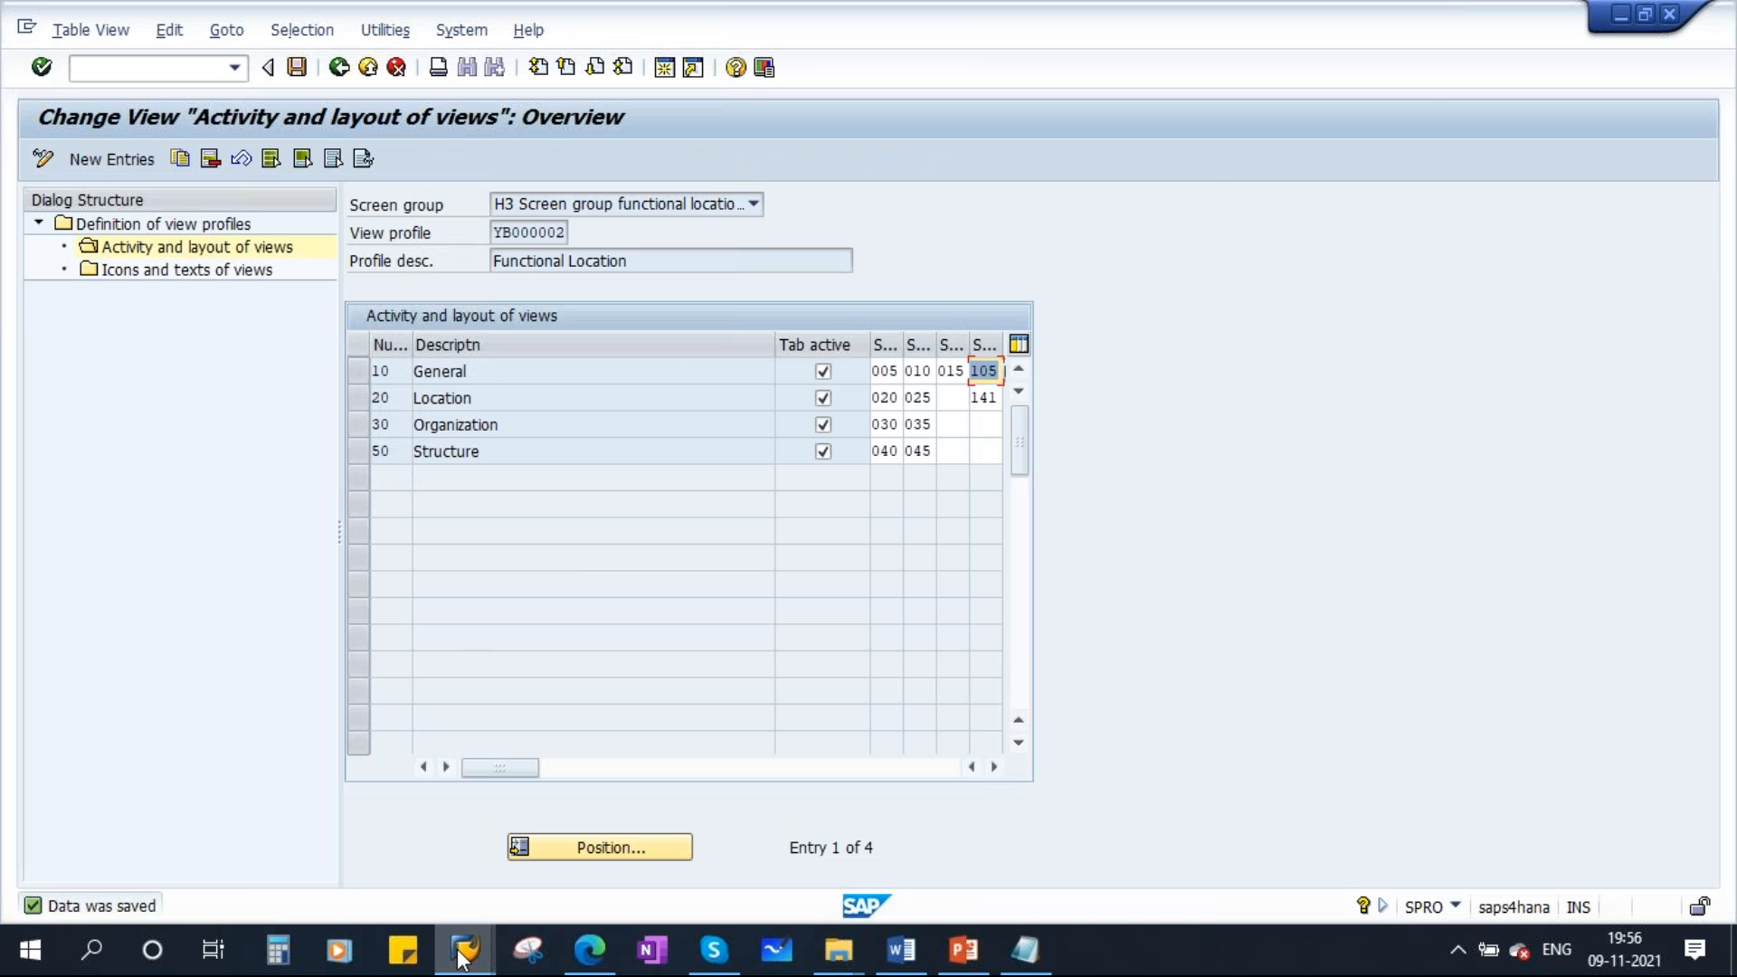
Switch to the functional location change session, leave the master data and reopen HYND-UT1 to reload its screens
mouse_move(465, 949)
click(812, 837)
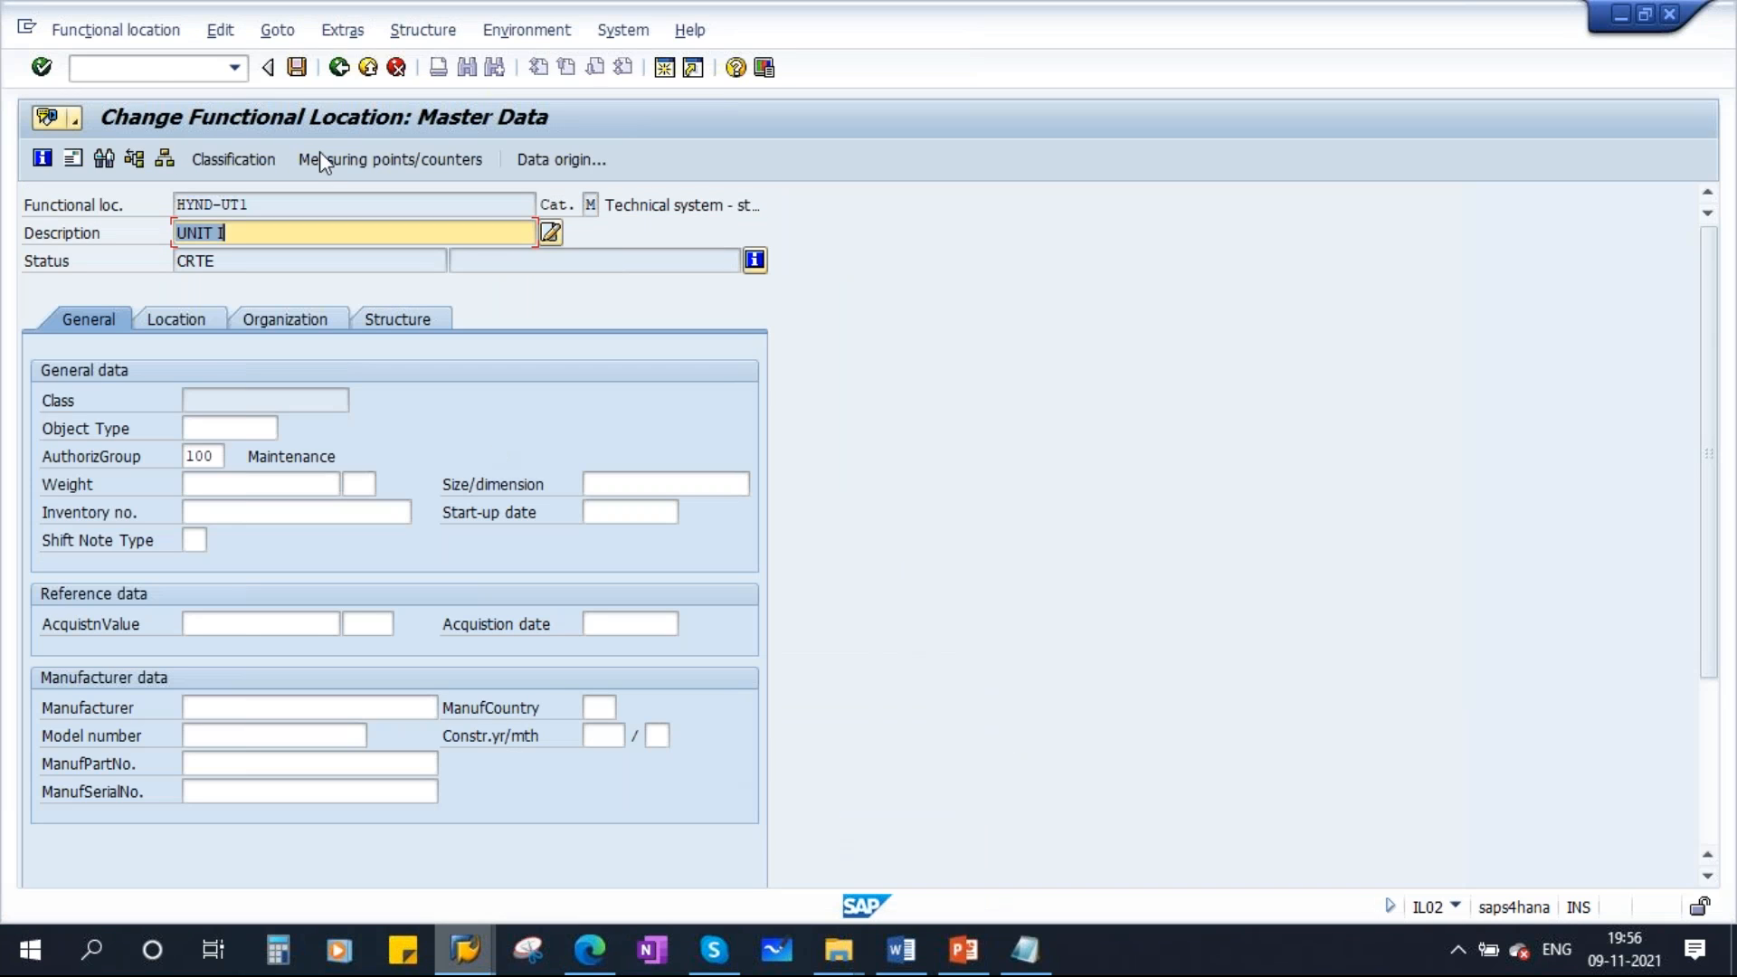
click(339, 67)
click(453, 465)
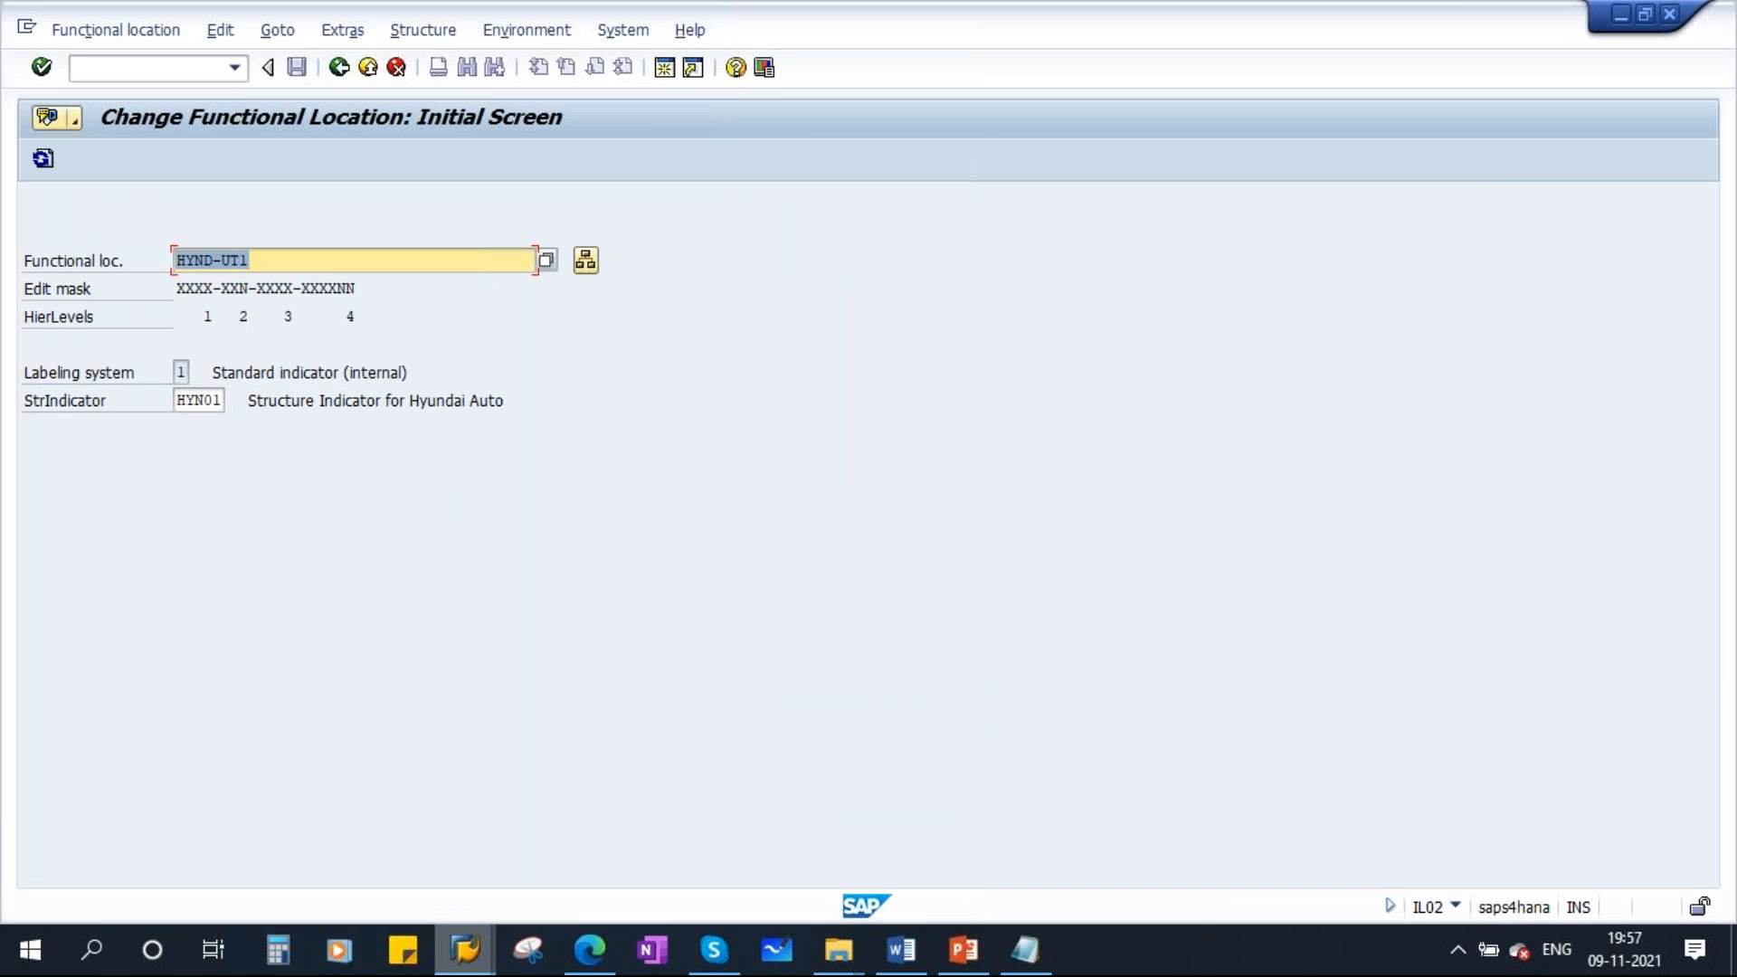
key(Return)
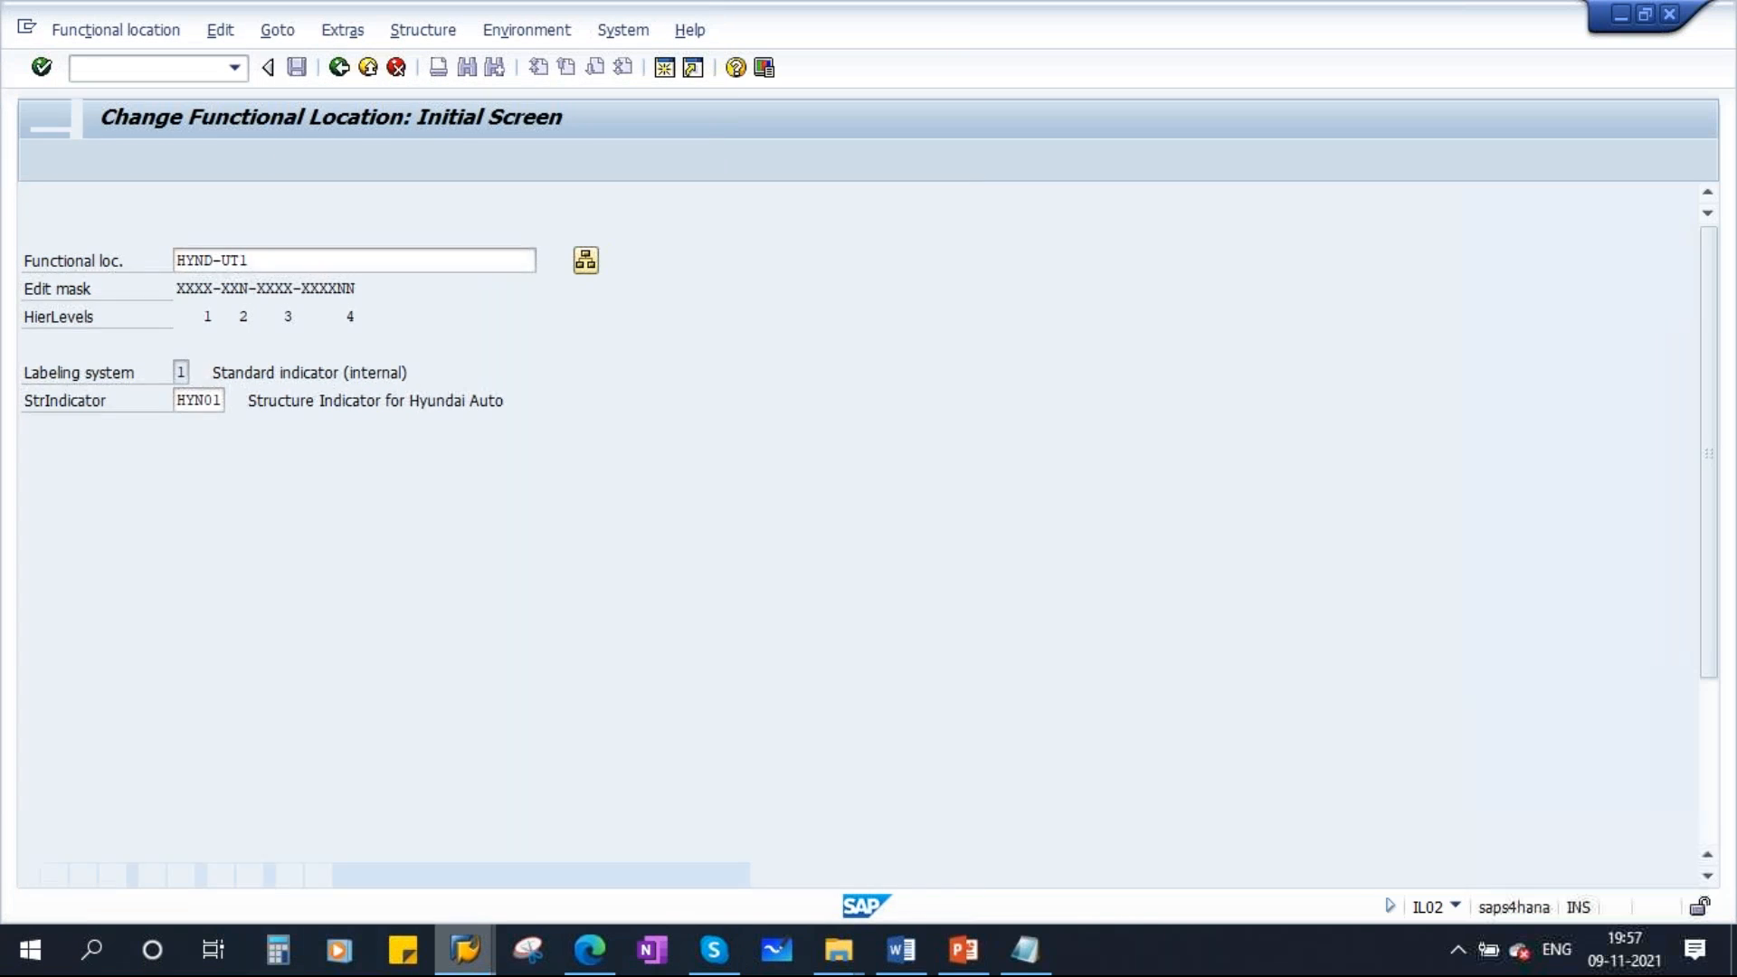
Examine the Long Text area at the end of the General screen in the HYND-UT1 master data
scroll(991, 721, down, 1)
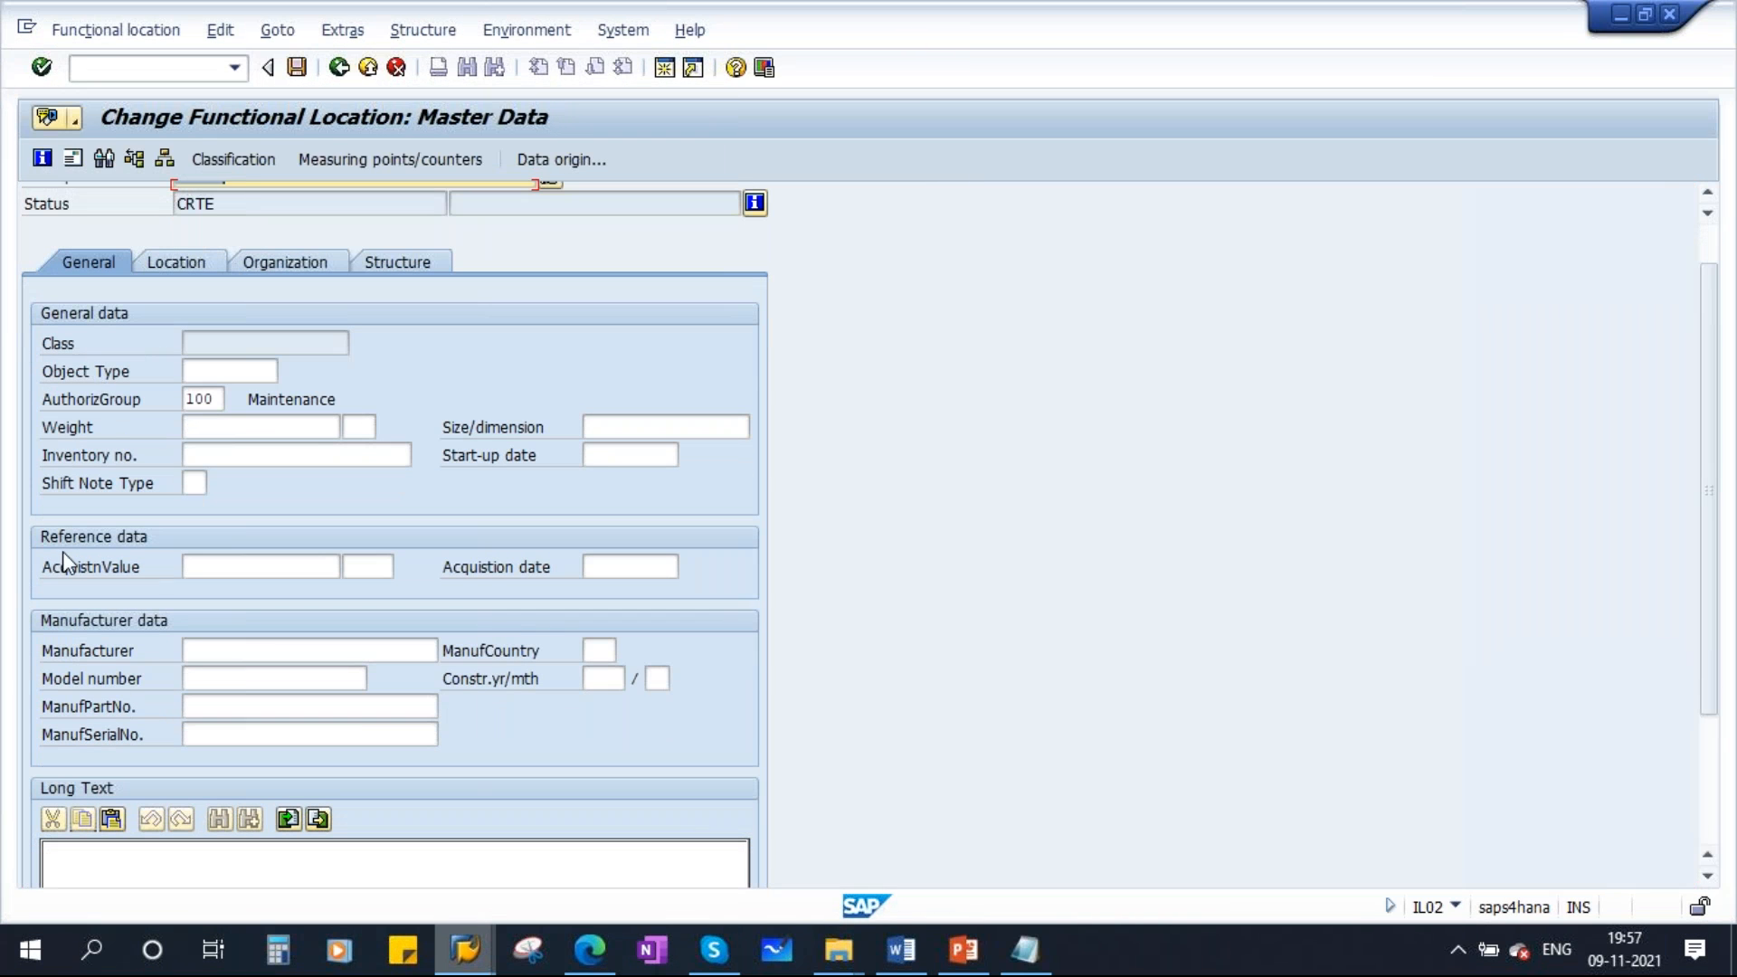
scroll(283, 669, down, 3)
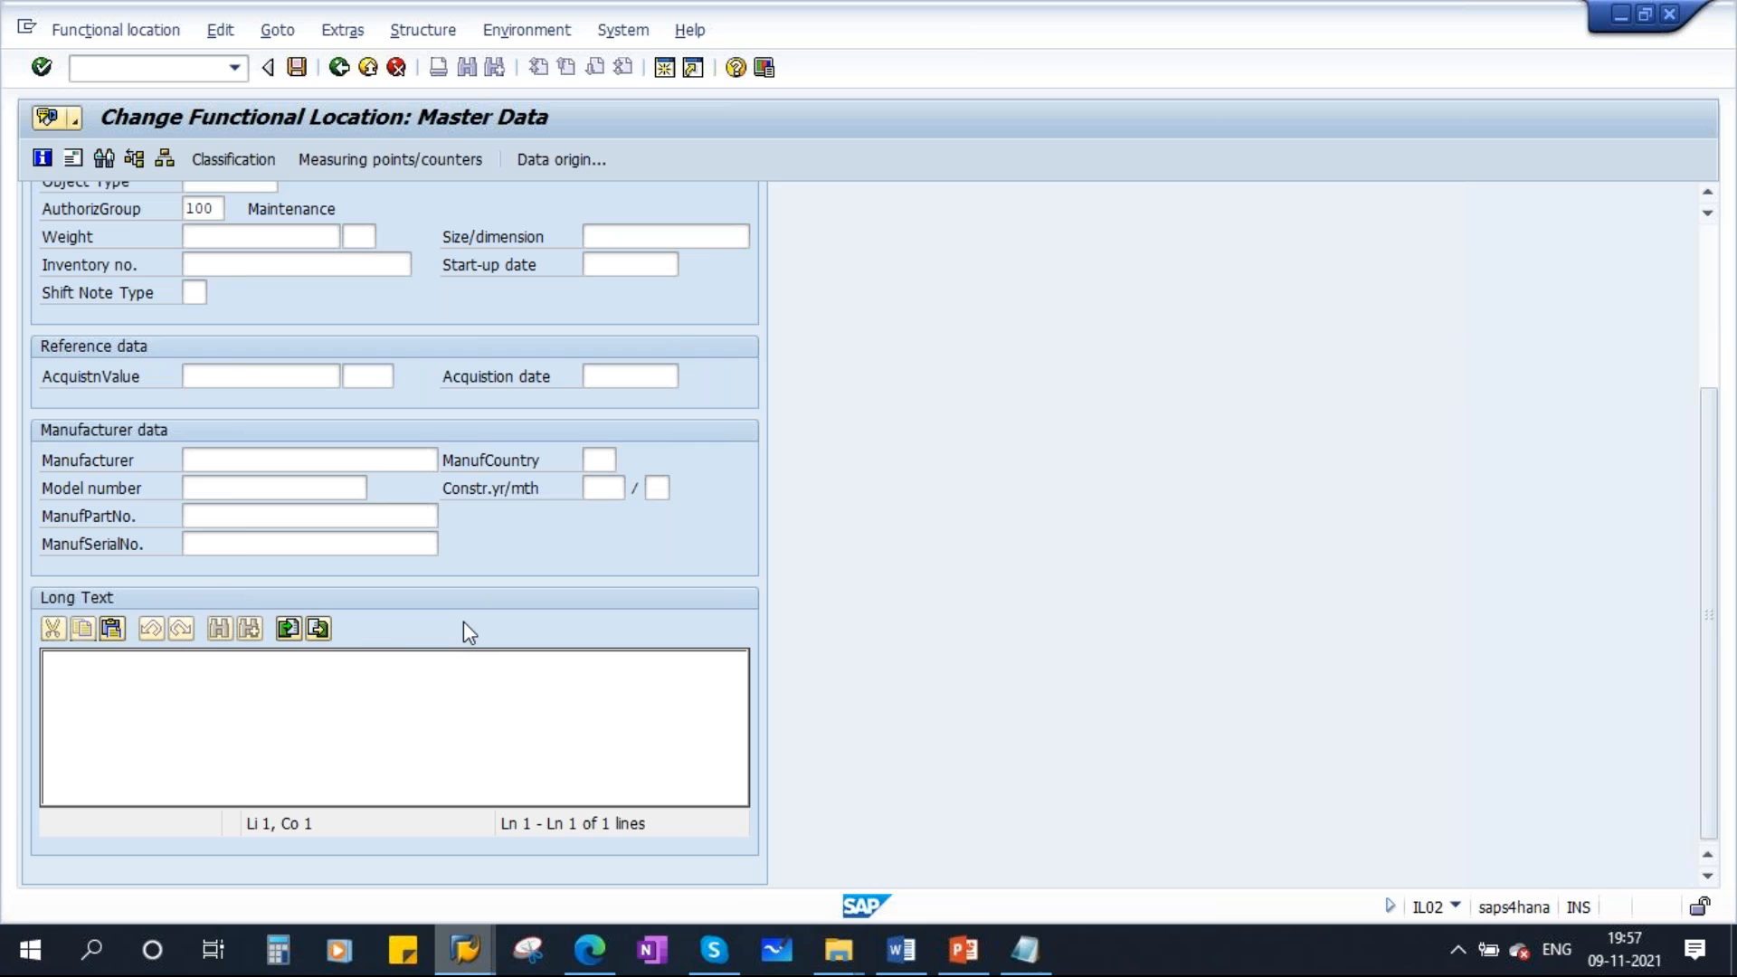
scroll(567, 599, up, 4)
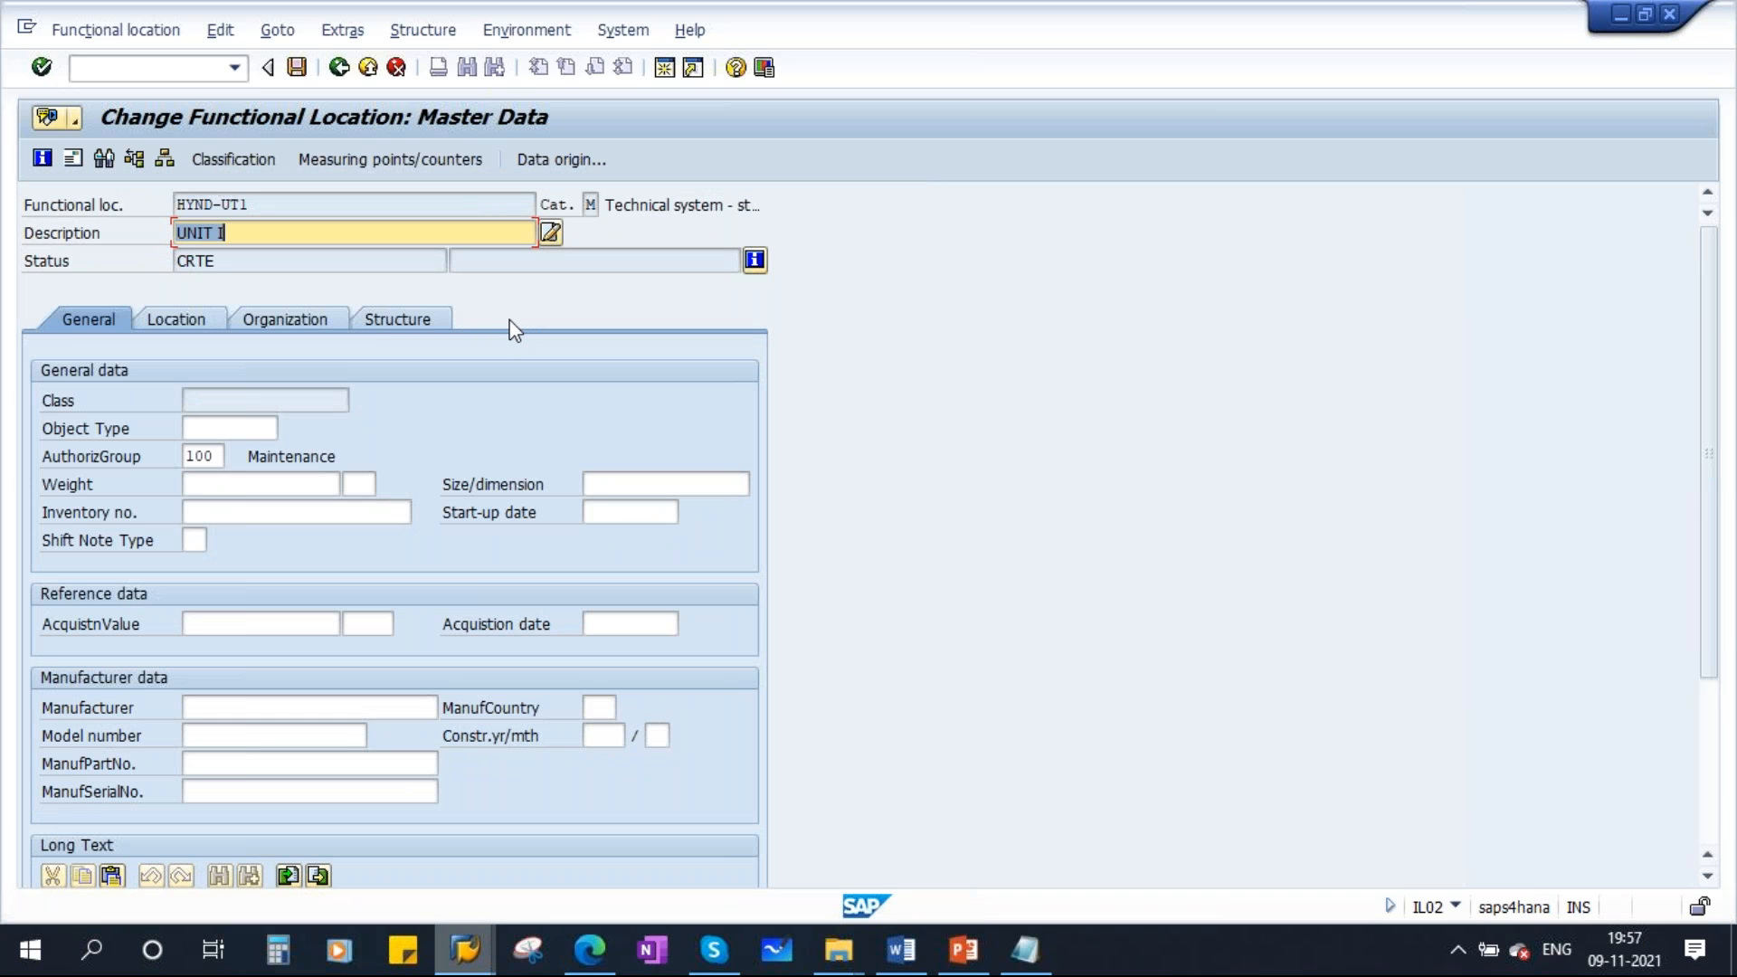
scroll(503, 779, down, 3)
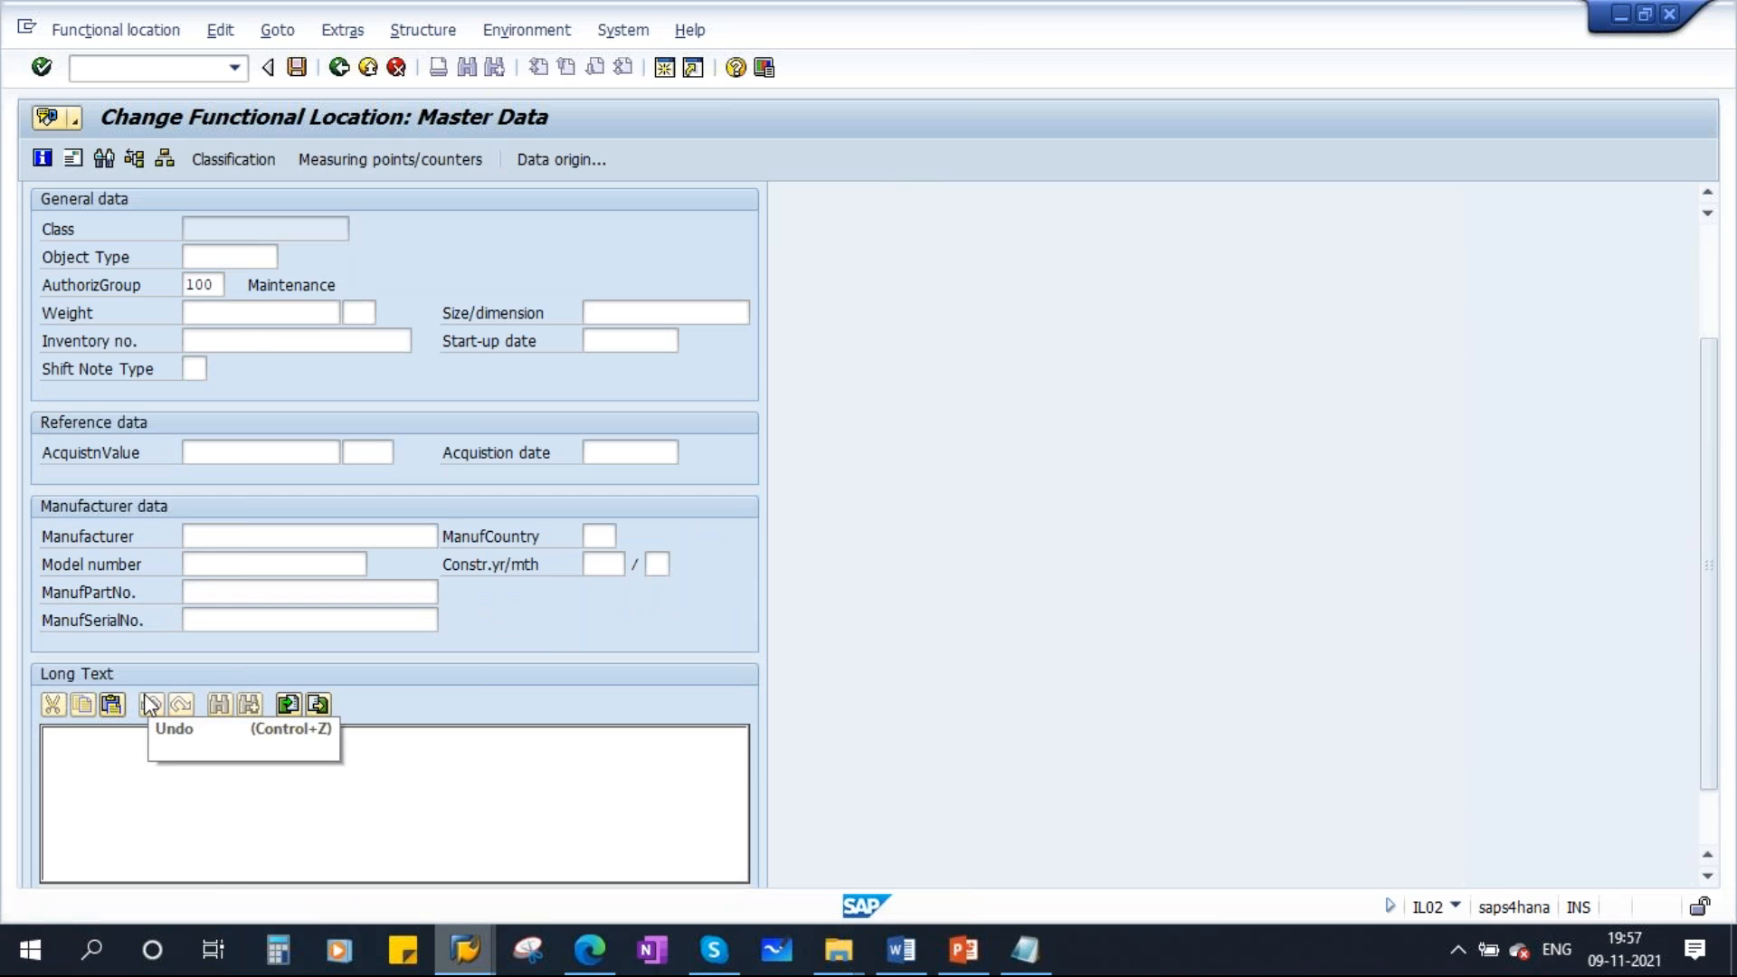
scroll(514, 305, up, 4)
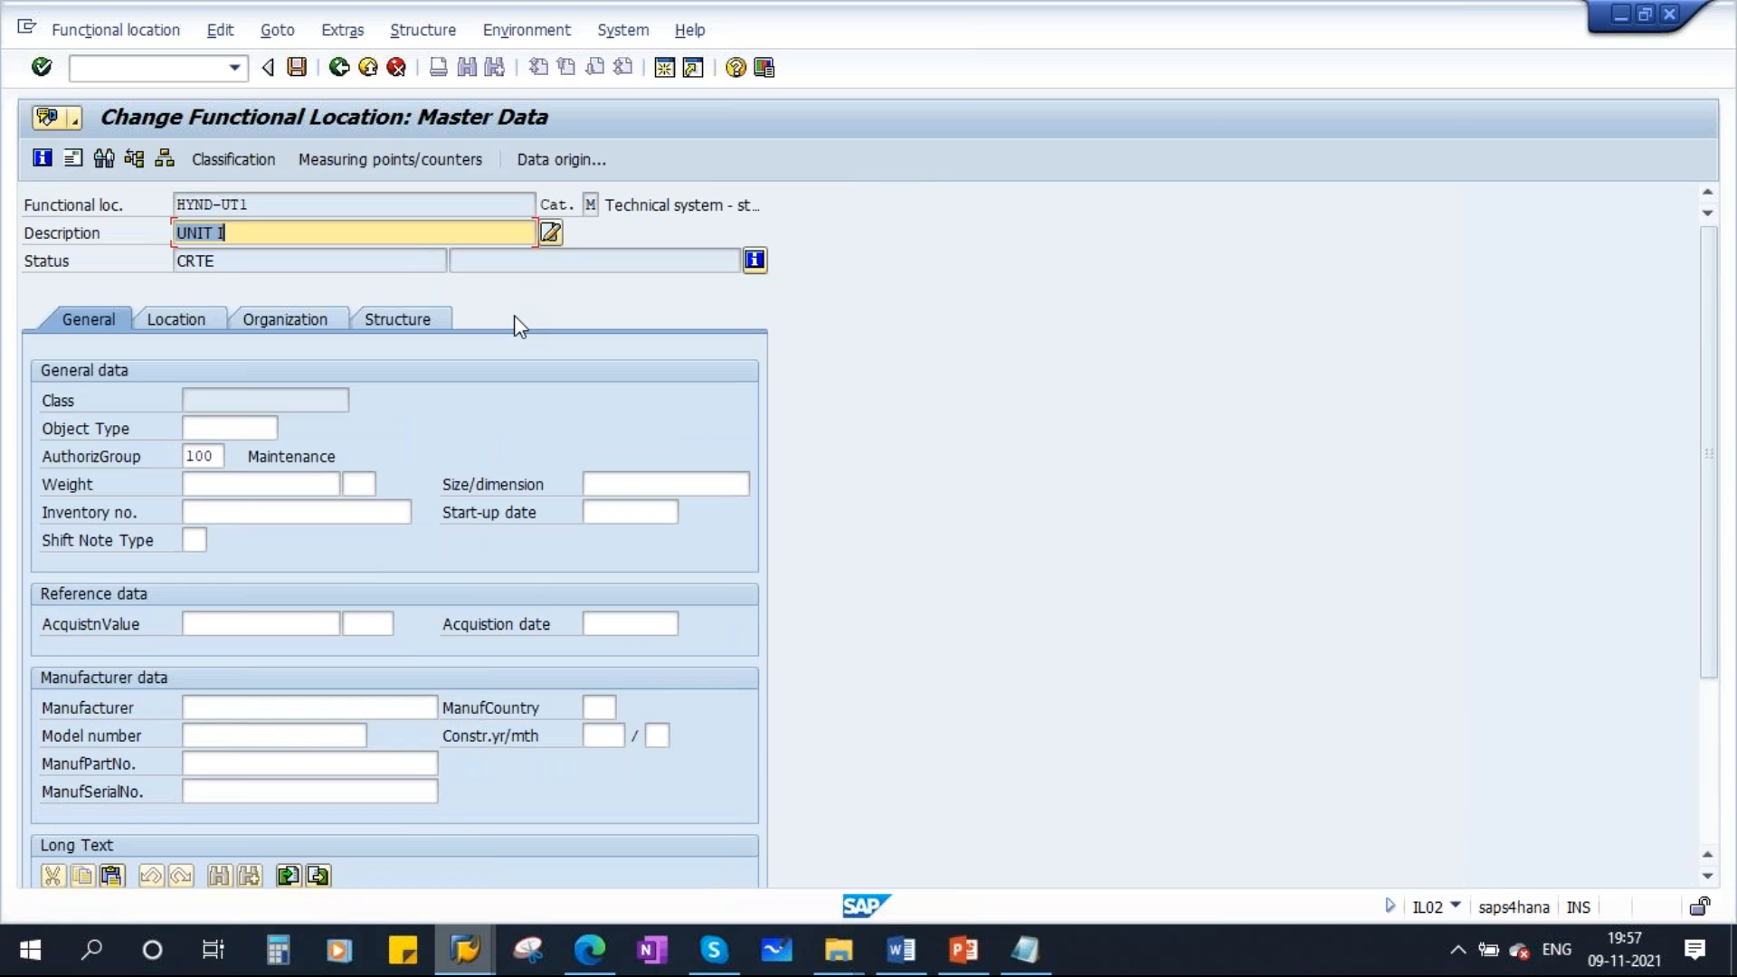
Switch to the view layout session and remove subscreen 105 from the fourth slot of the General view
mouse_move(461, 945)
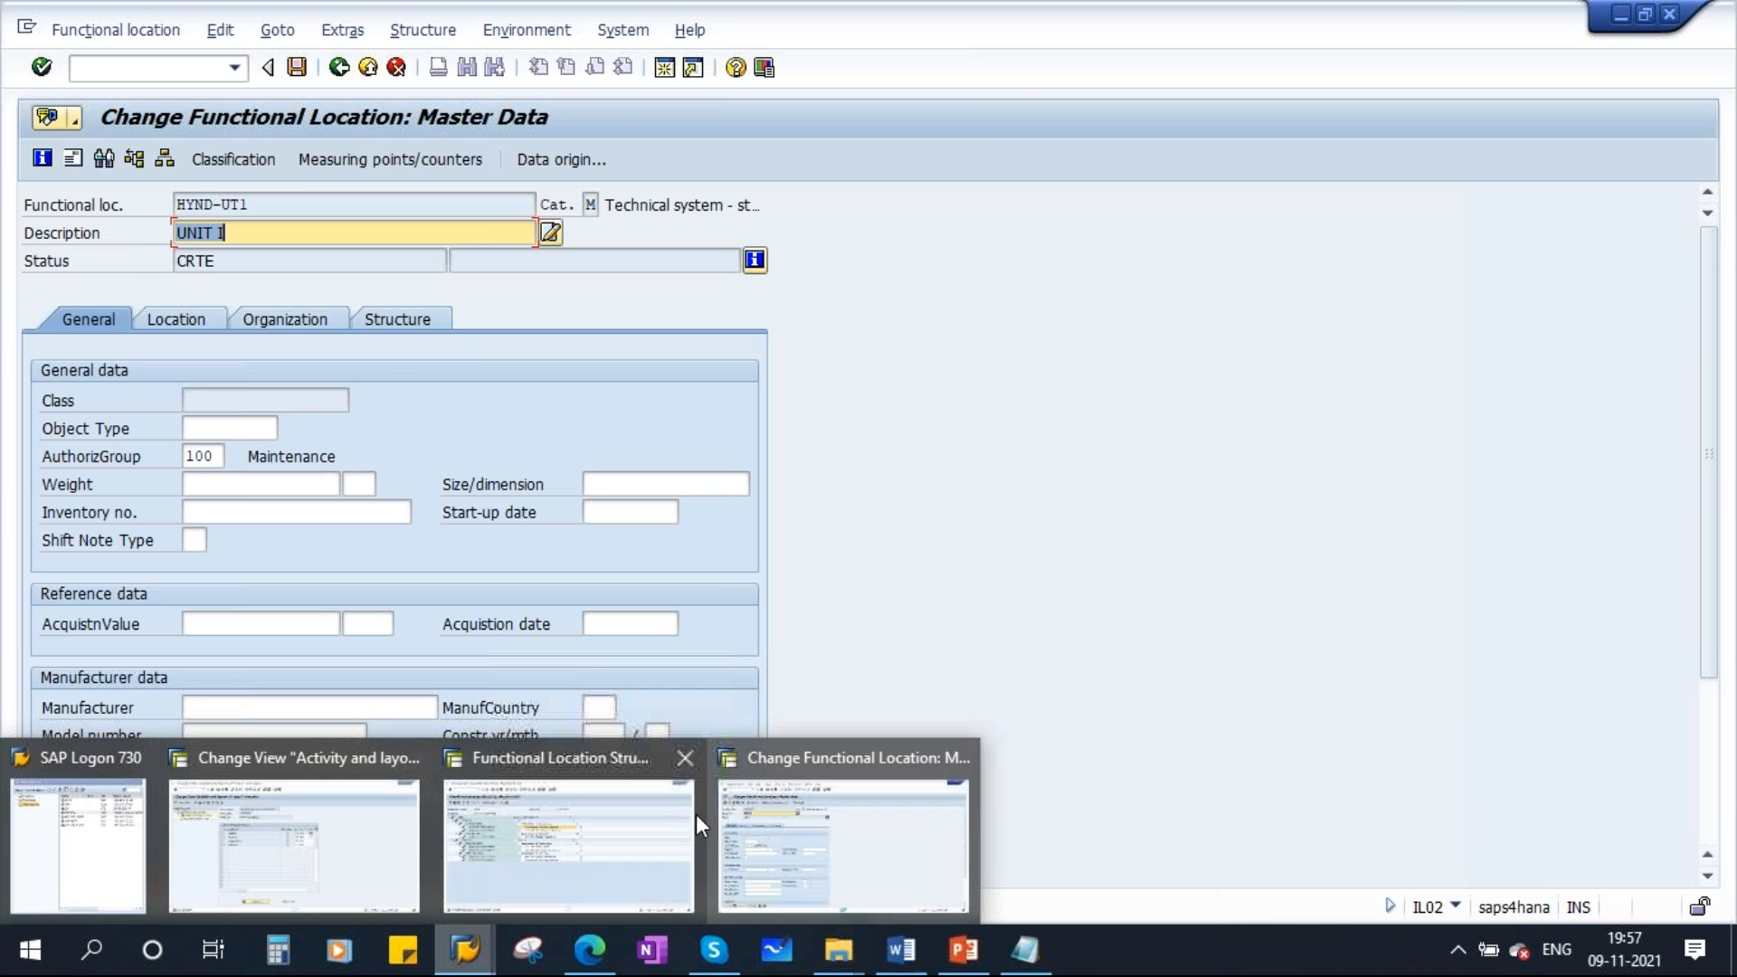
click(278, 814)
drag(773, 348, 543, 353)
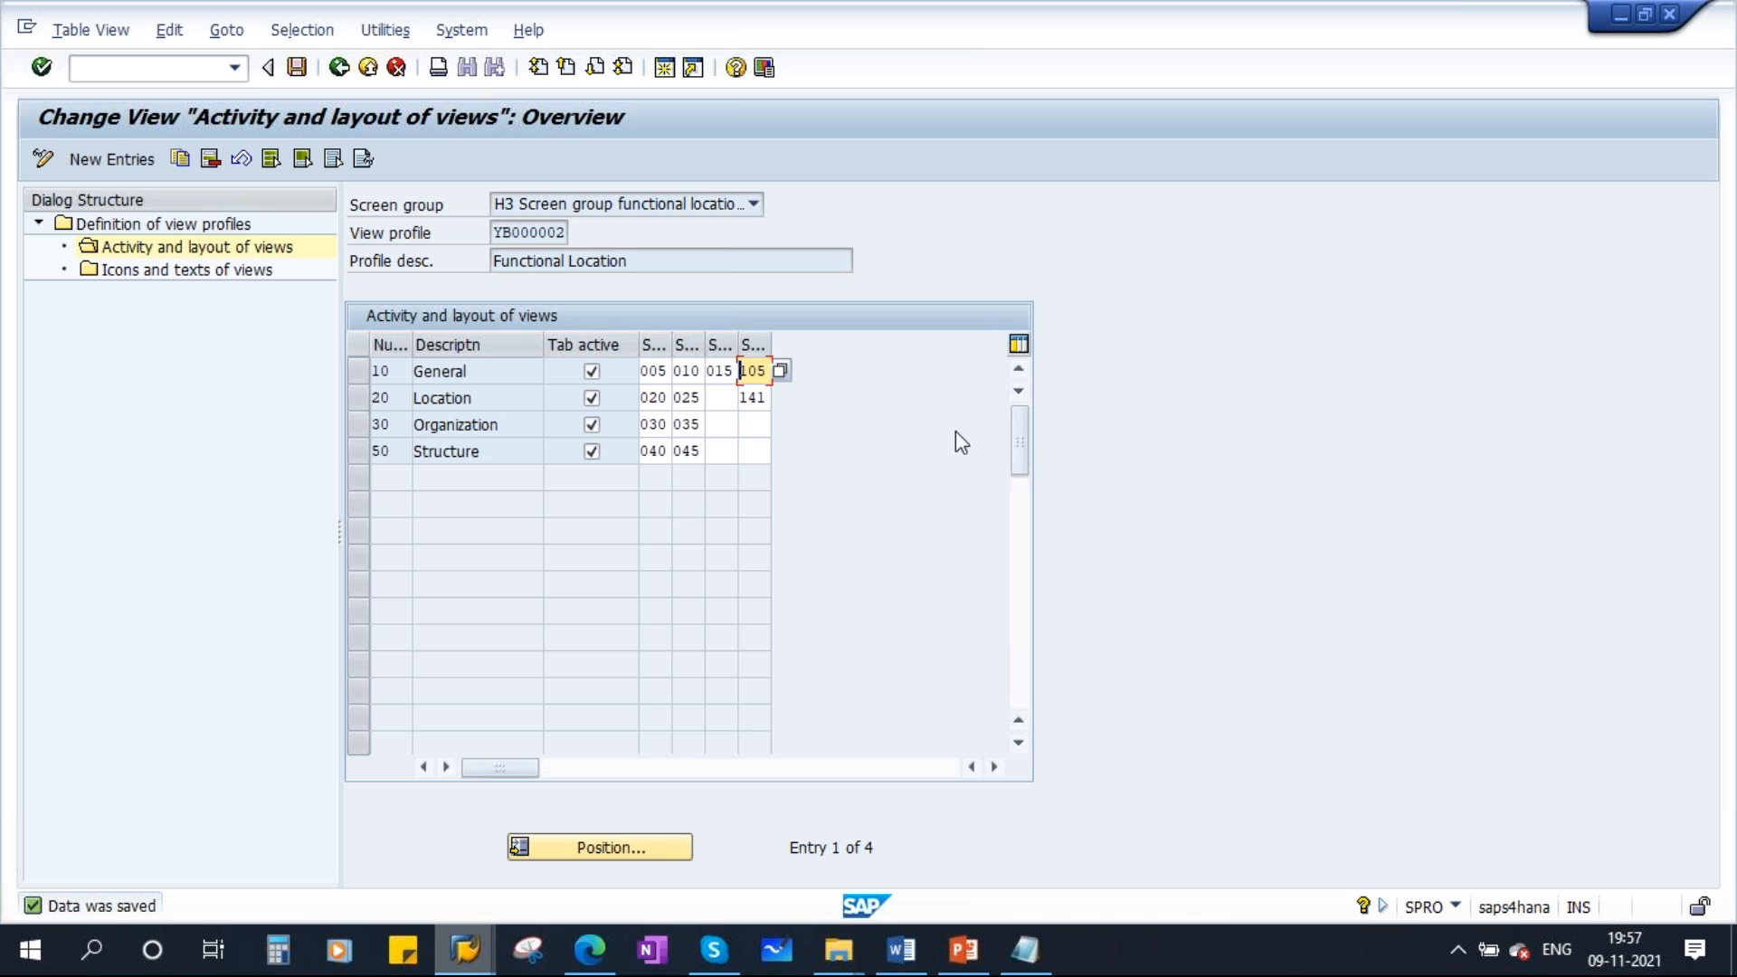
key(Delete)
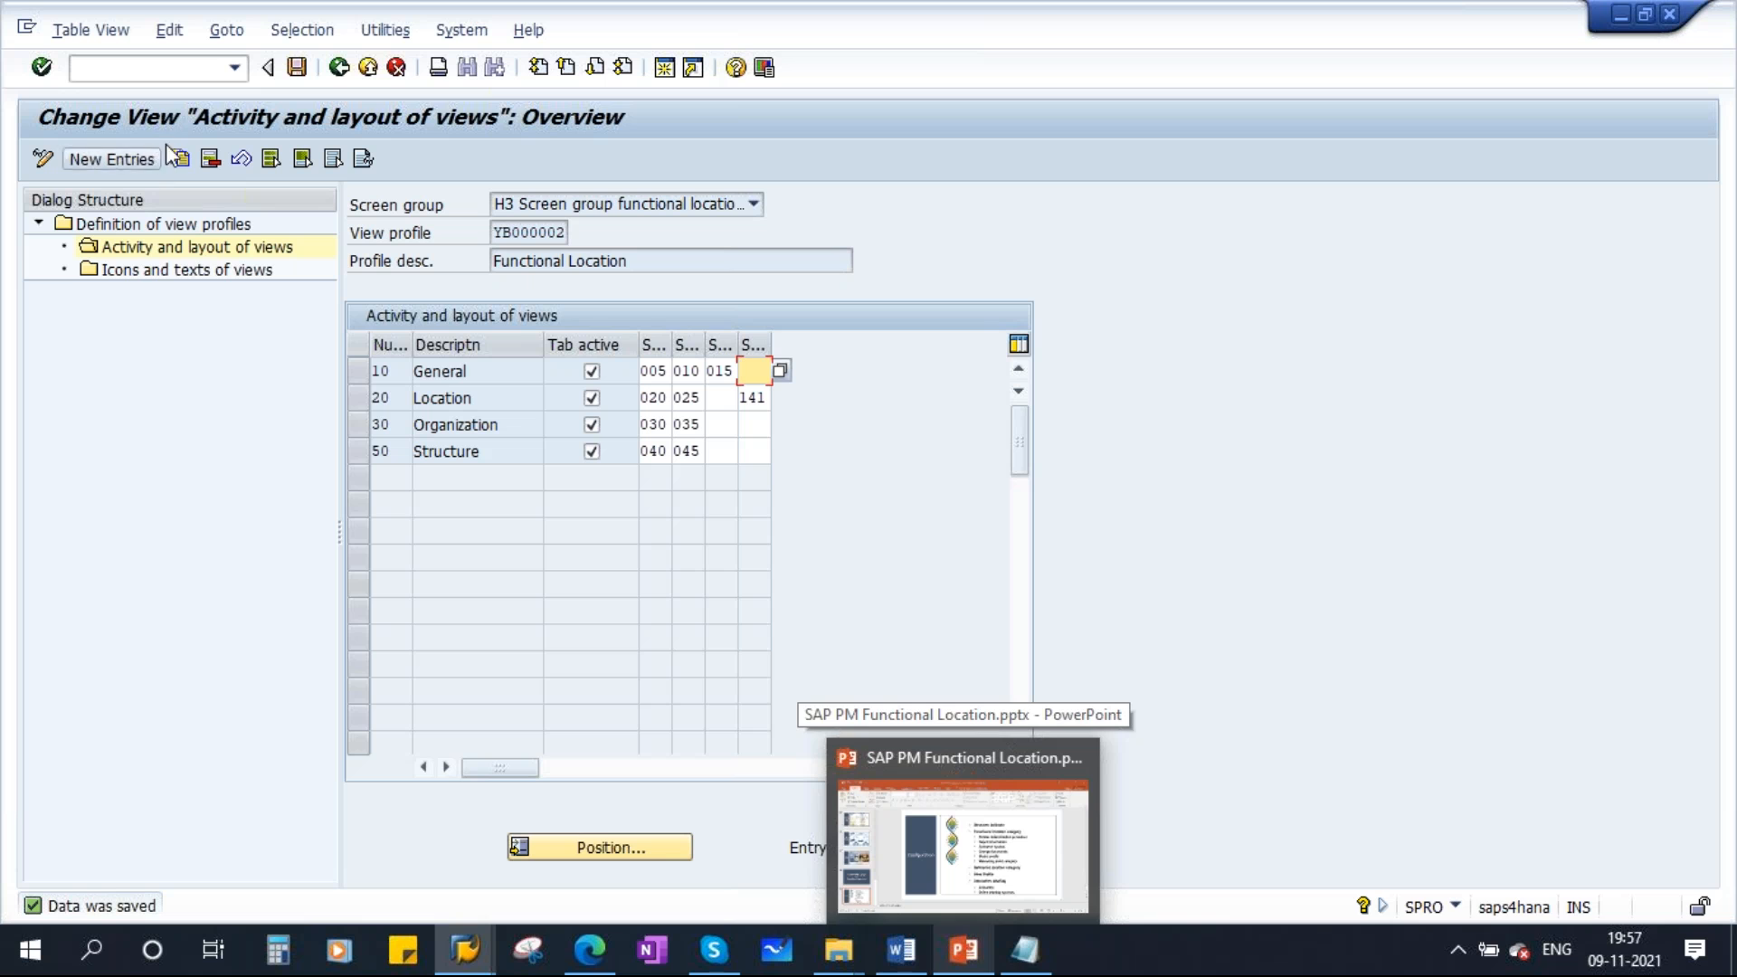
Add view 0060 Additional data 1 to profile YB000002 as an active tab with 105 Long text as its first subscreen
click(143, 168)
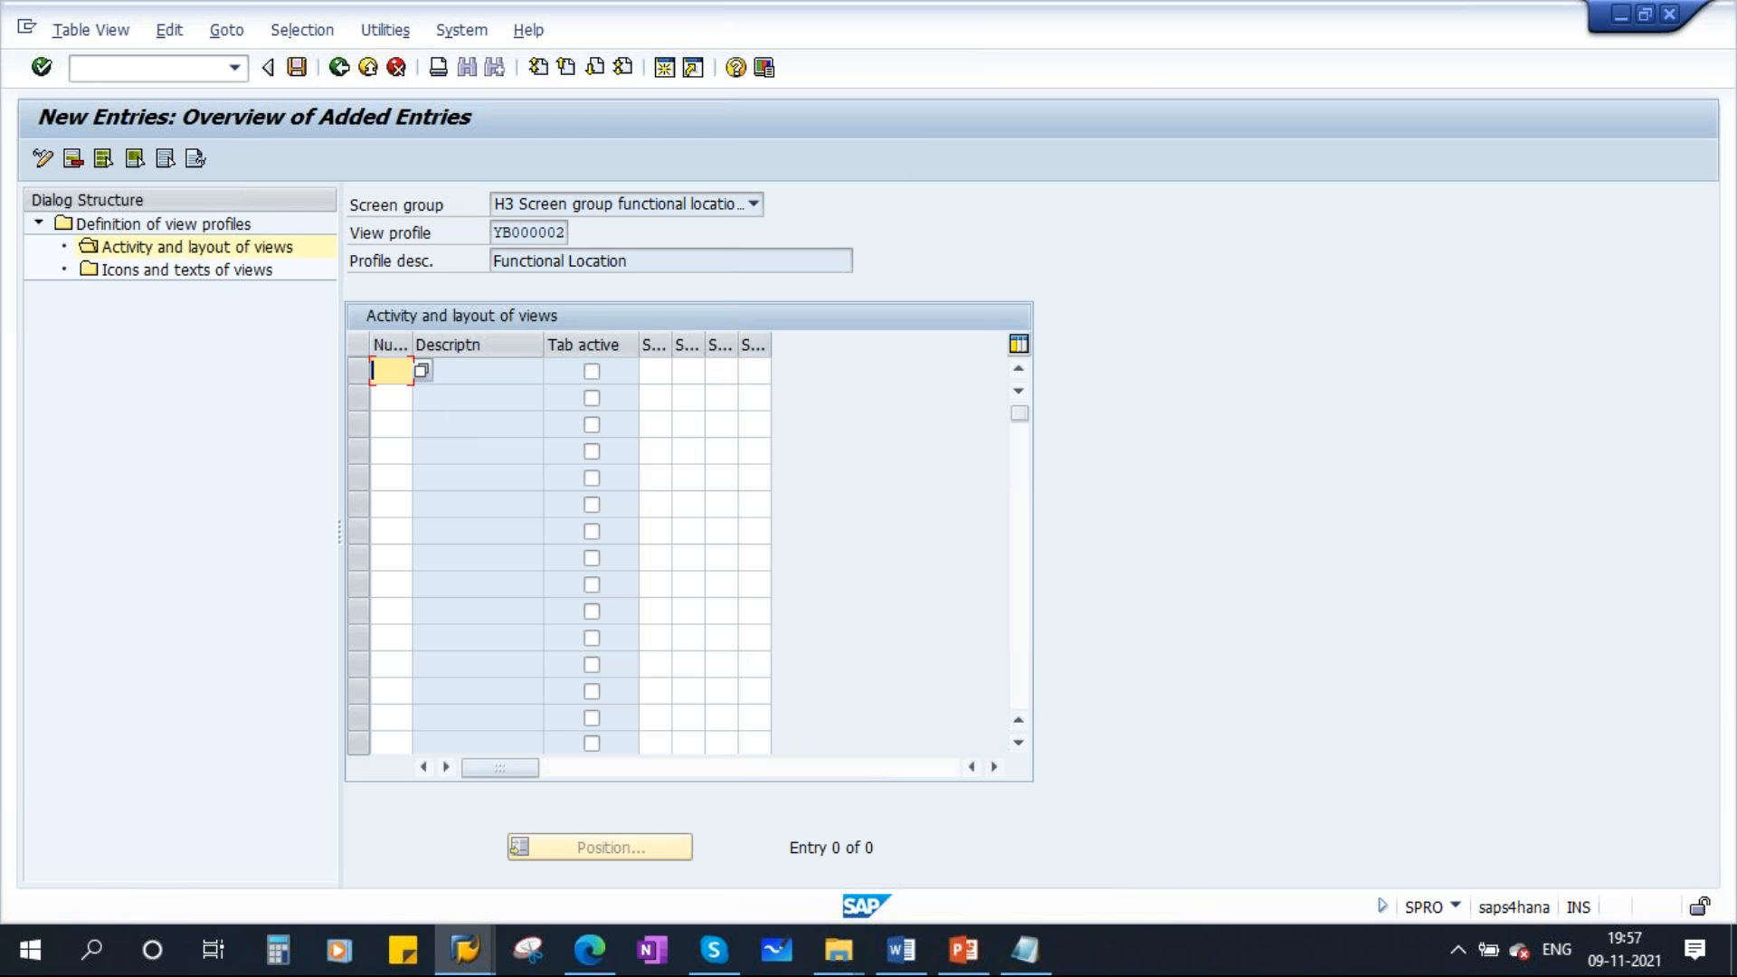
key(F4)
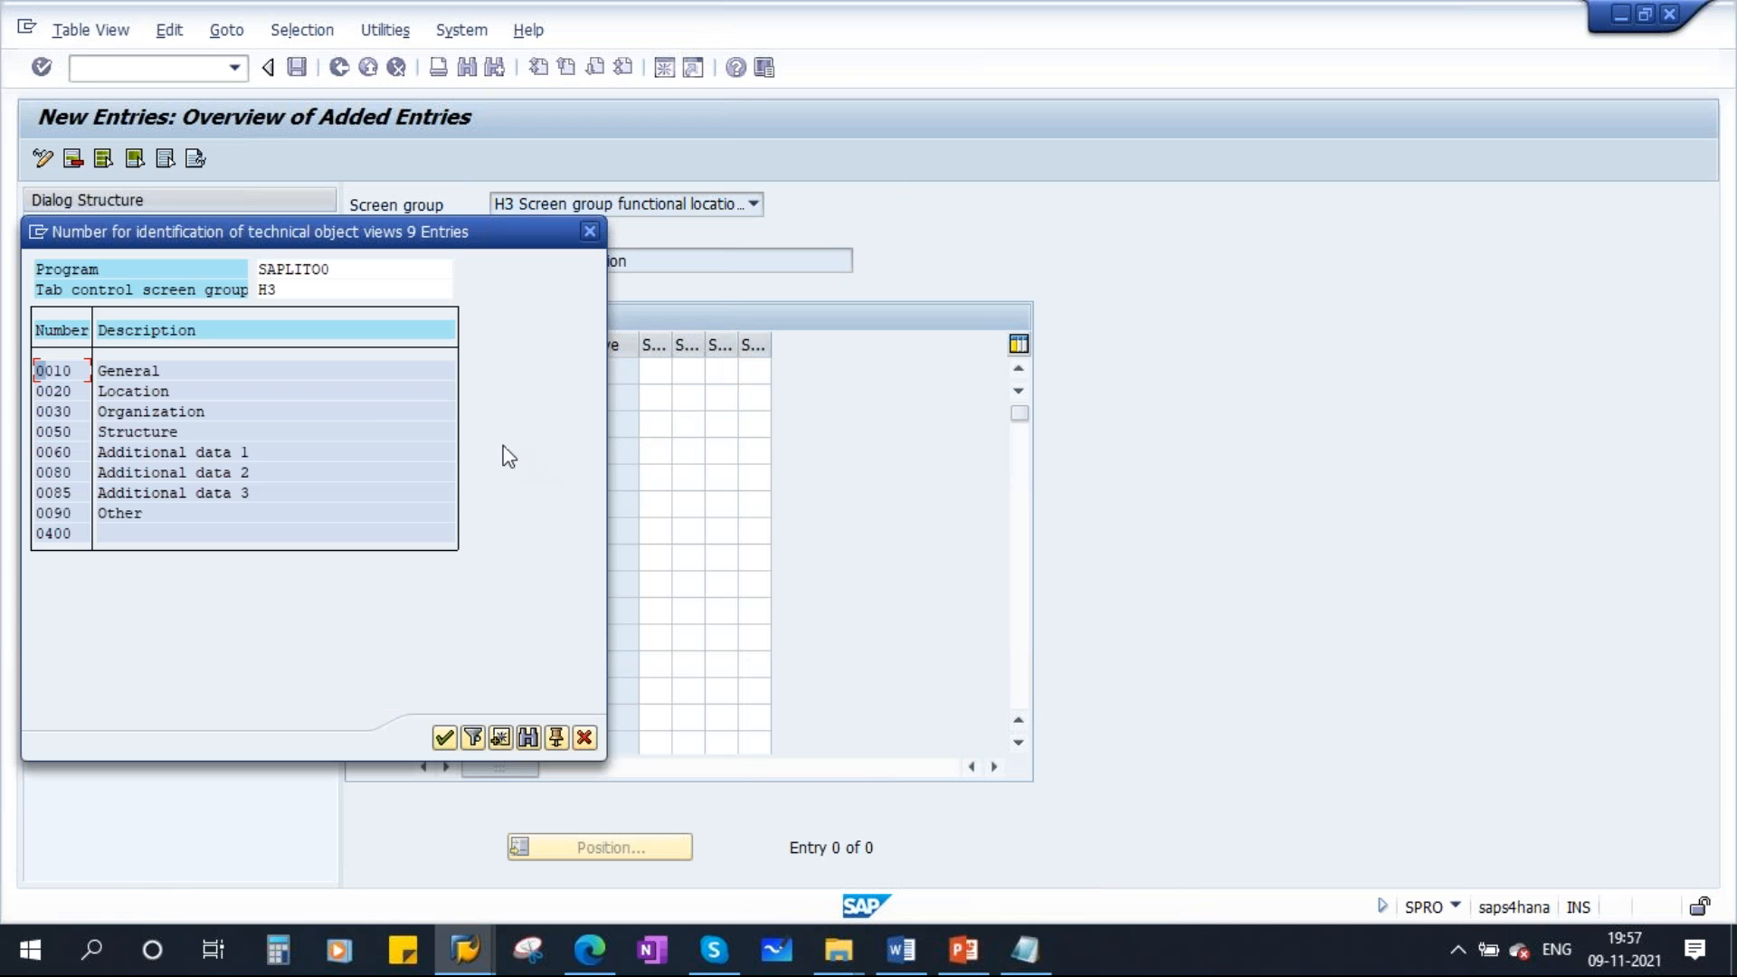
double_click(170, 453)
click(591, 371)
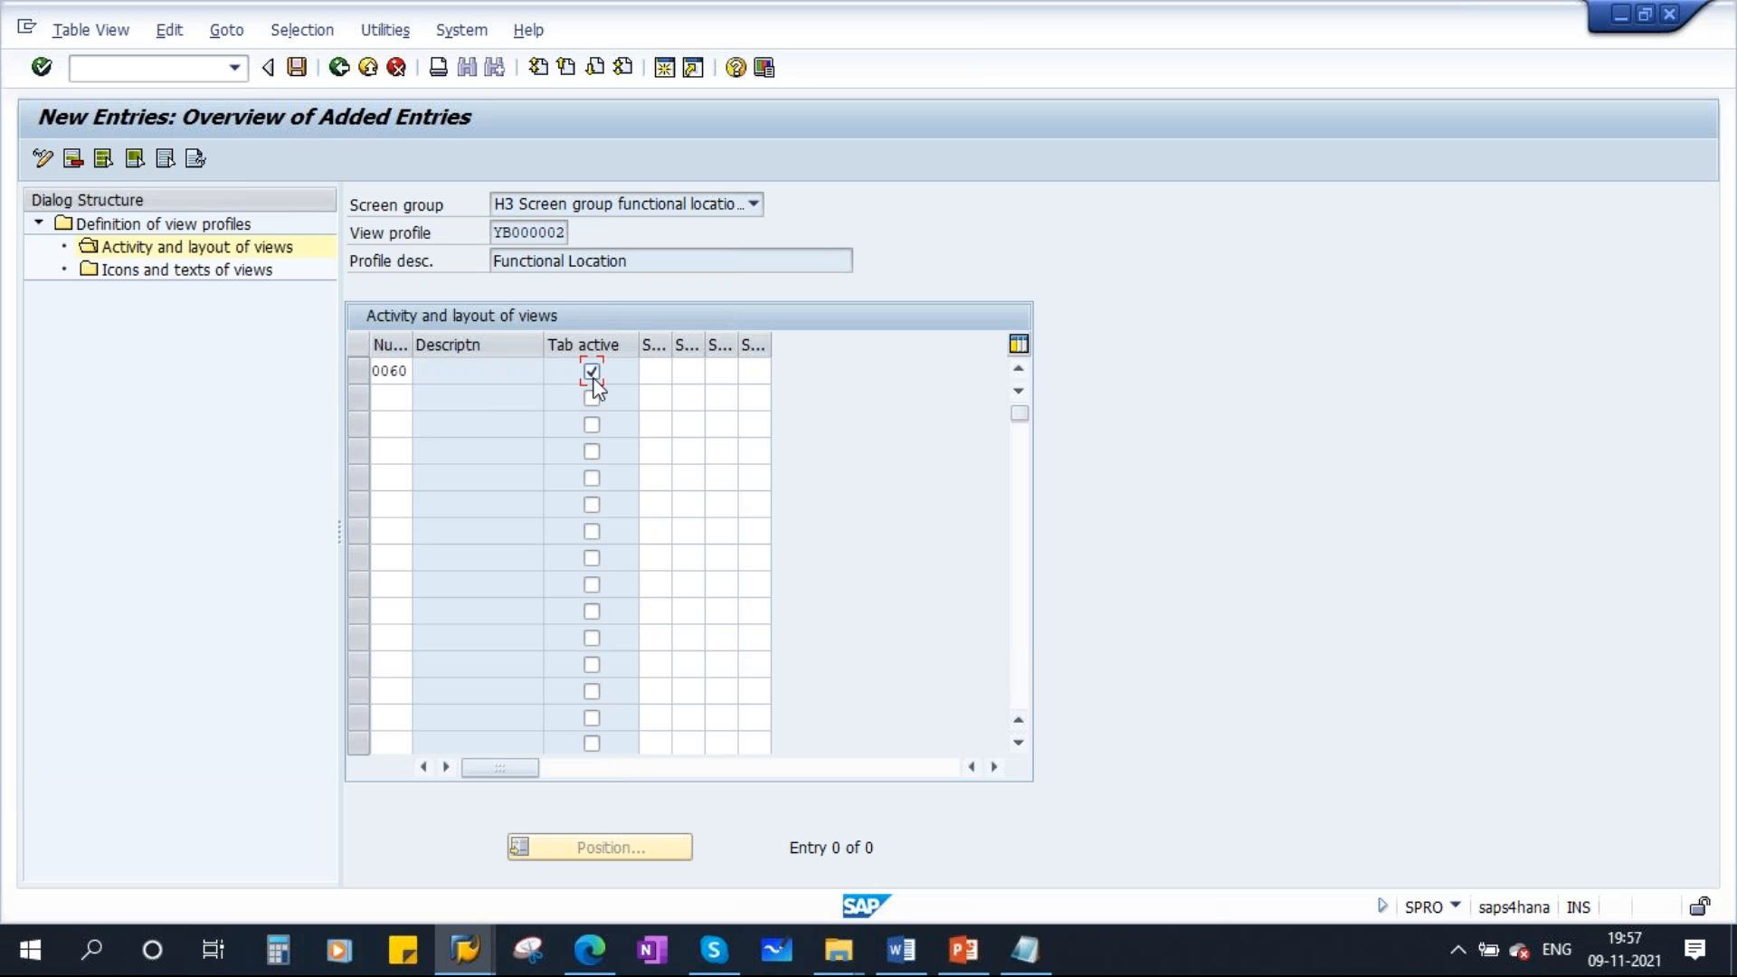
click(655, 372)
click(681, 373)
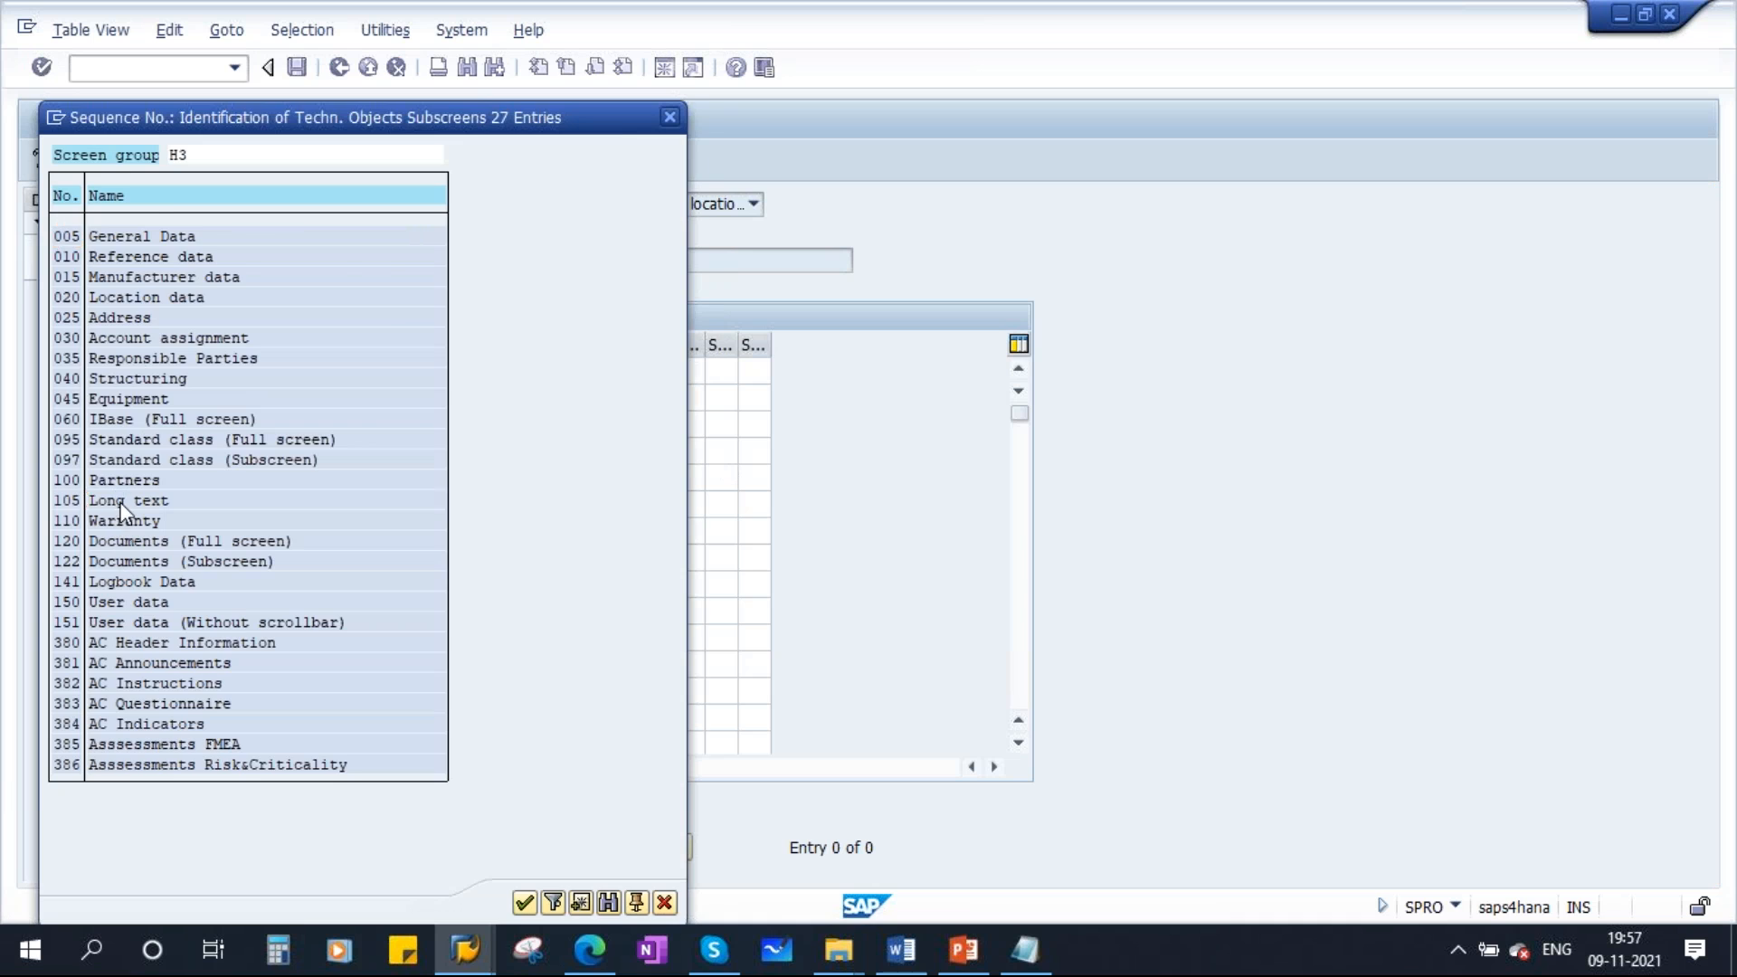
double_click(120, 502)
key(Return)
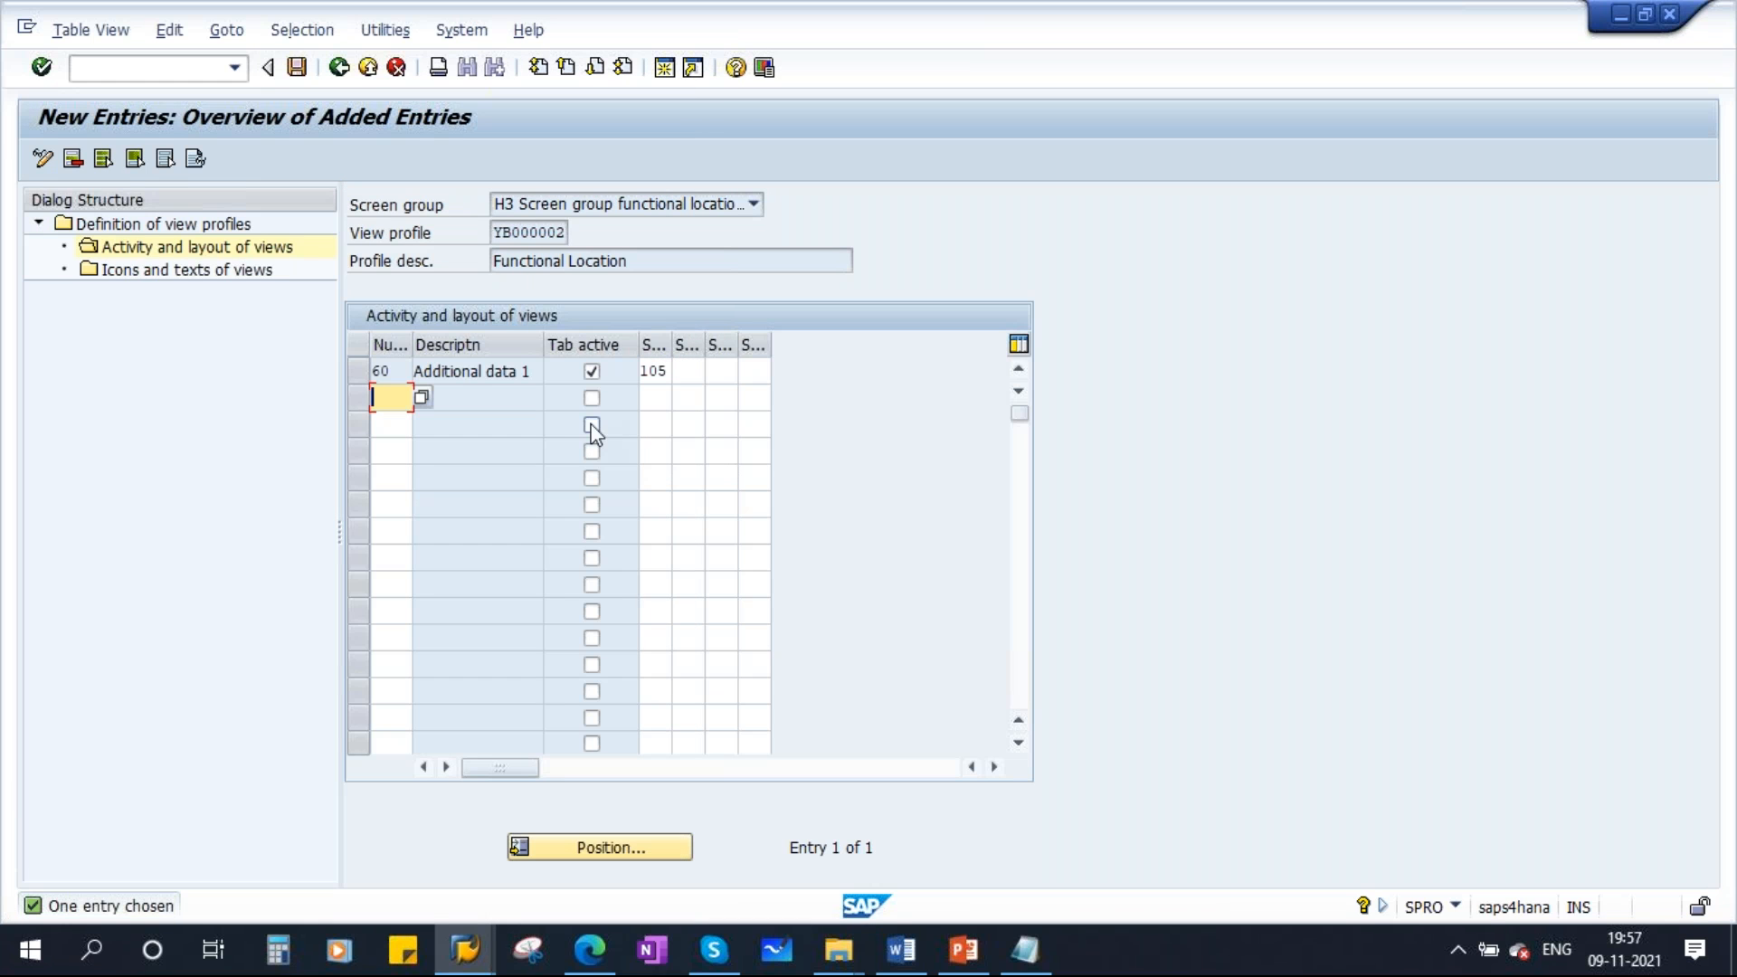
Create a new entry under Icons and texts of views for view 0060 Additional data 1 and narrow the description and icon columns
double_click(203, 276)
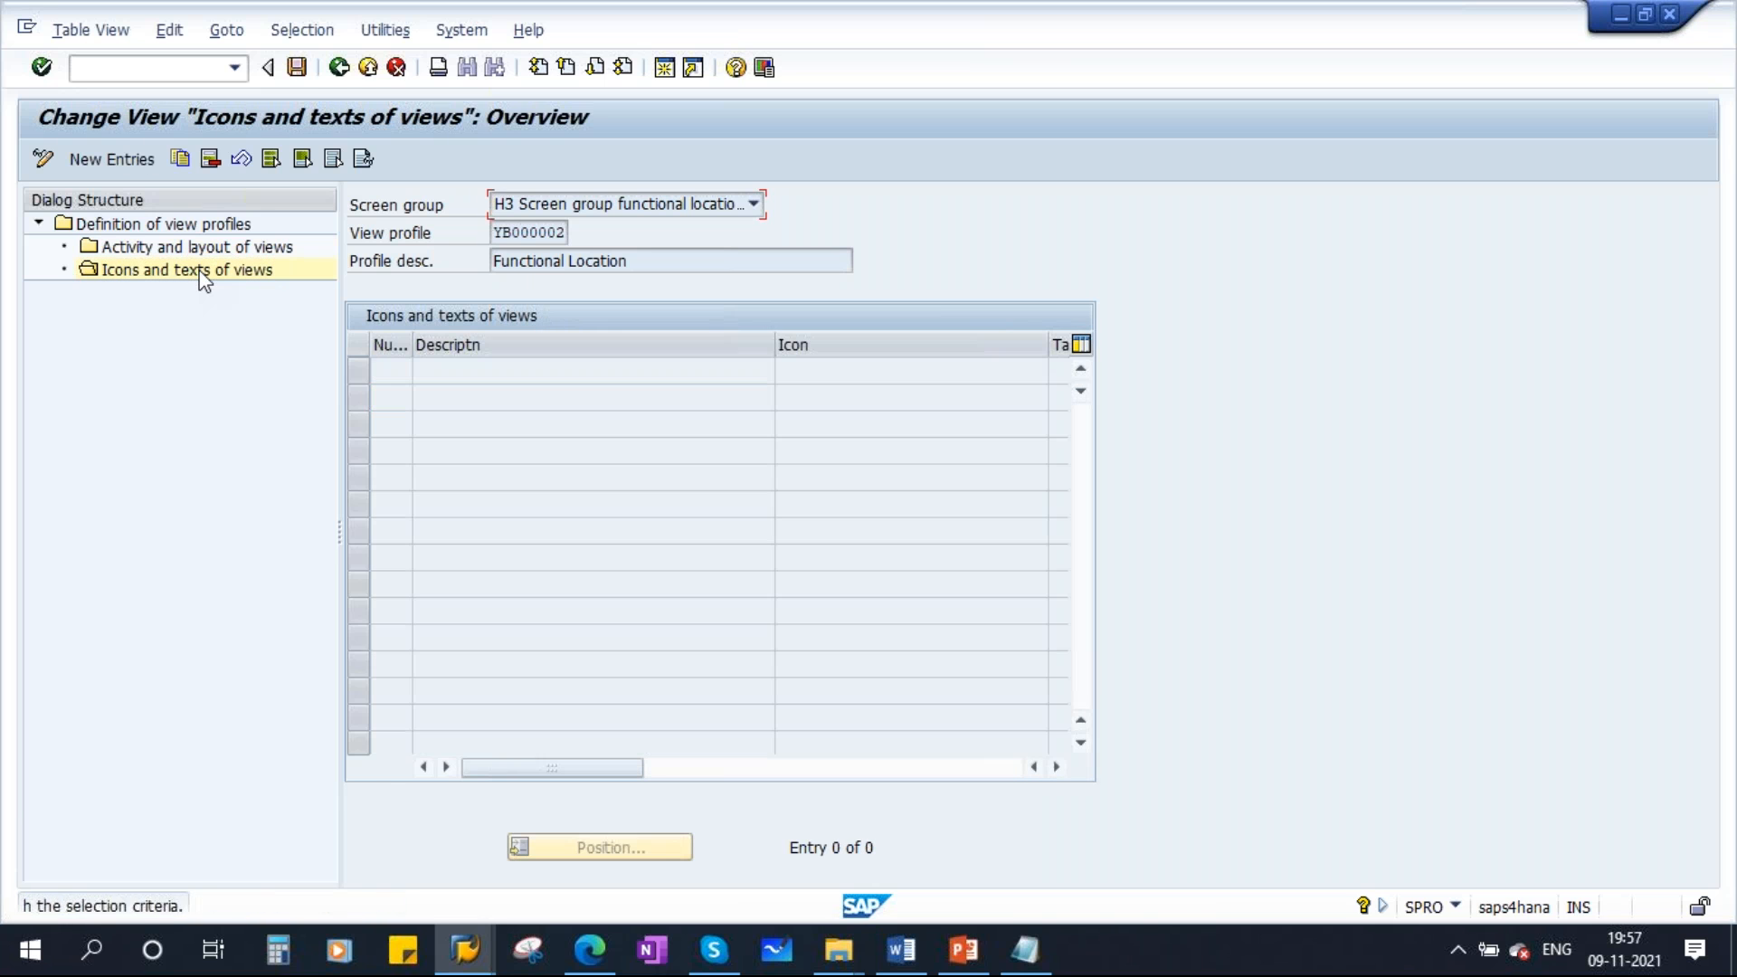
click(118, 161)
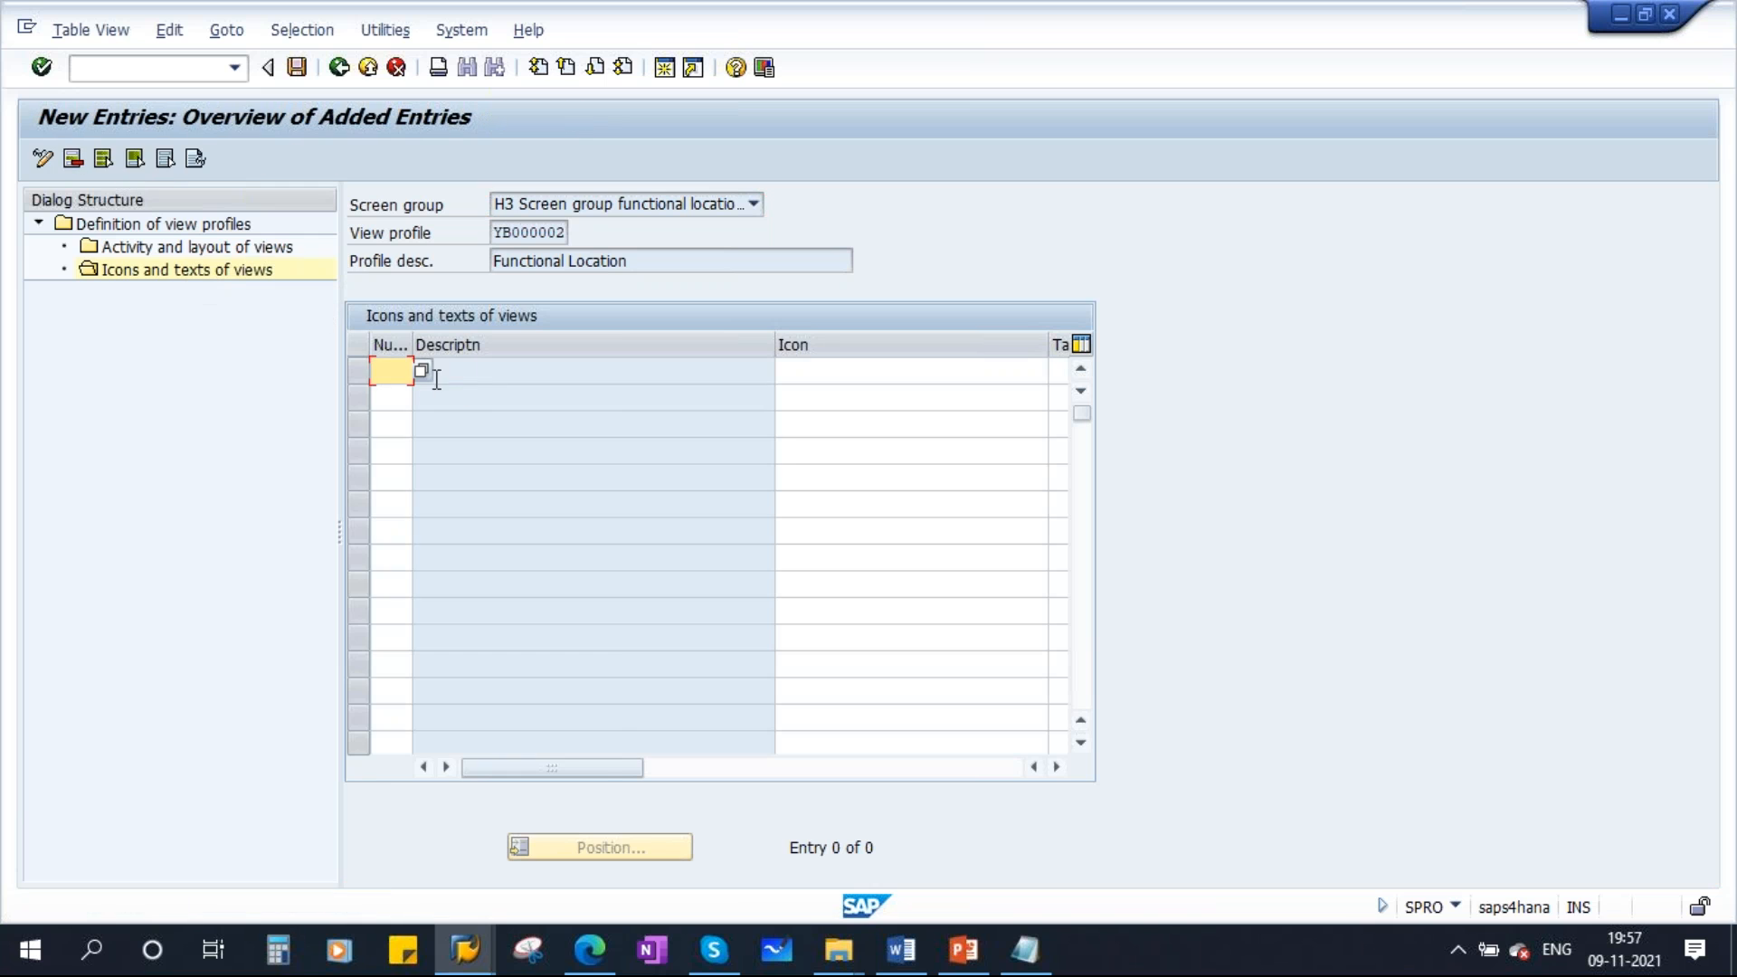
click(421, 371)
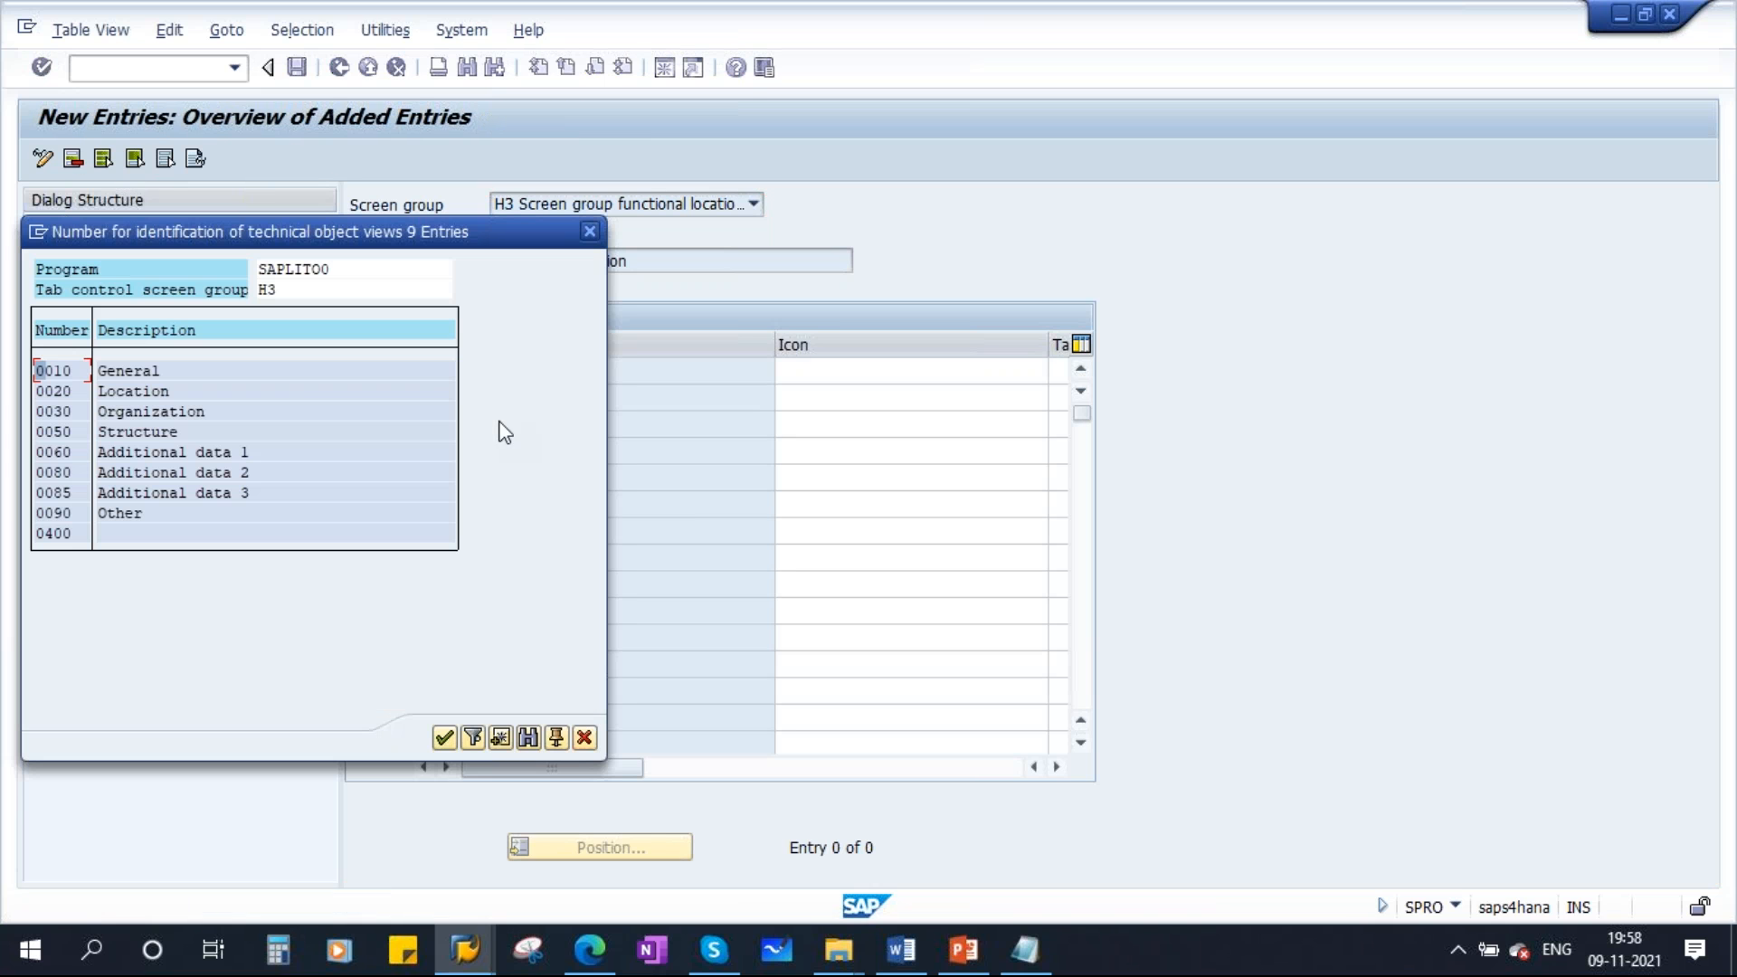
double_click(169, 447)
drag(774, 344, 521, 376)
drag(789, 344, 612, 387)
Check the existing tab titles in the HYND-UT1 master data and enter "Long Text" as the tab title for view 0060
click(733, 372)
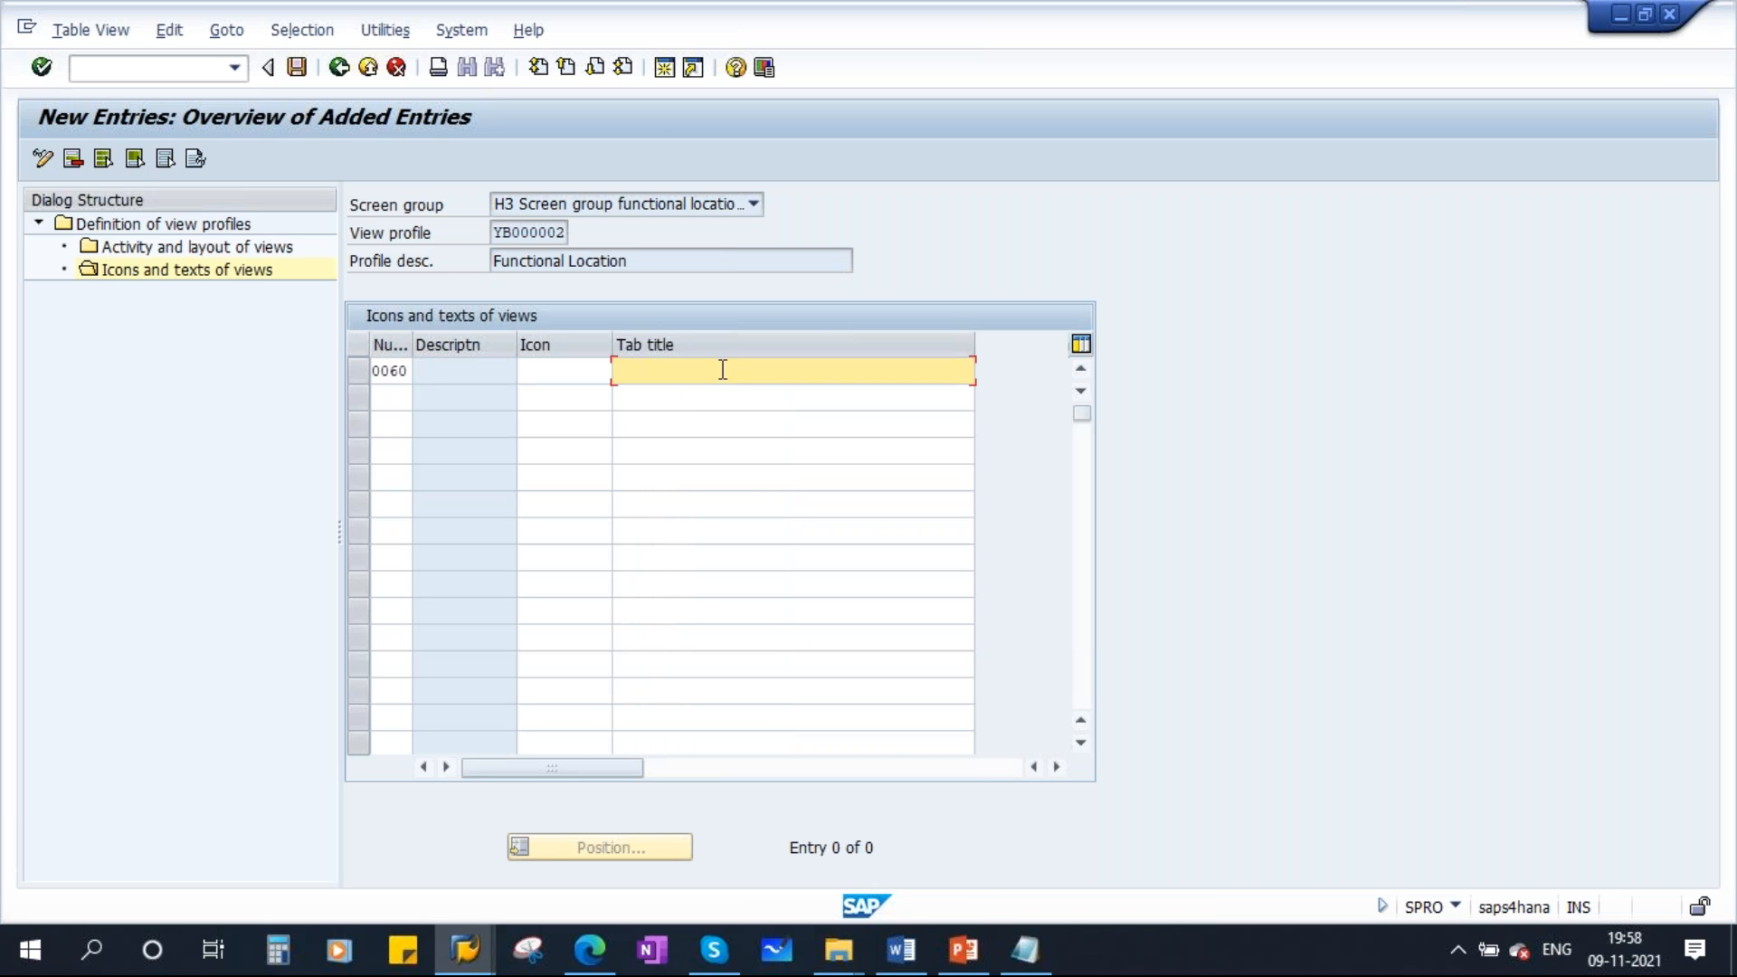
mouse_move(465, 950)
click(763, 777)
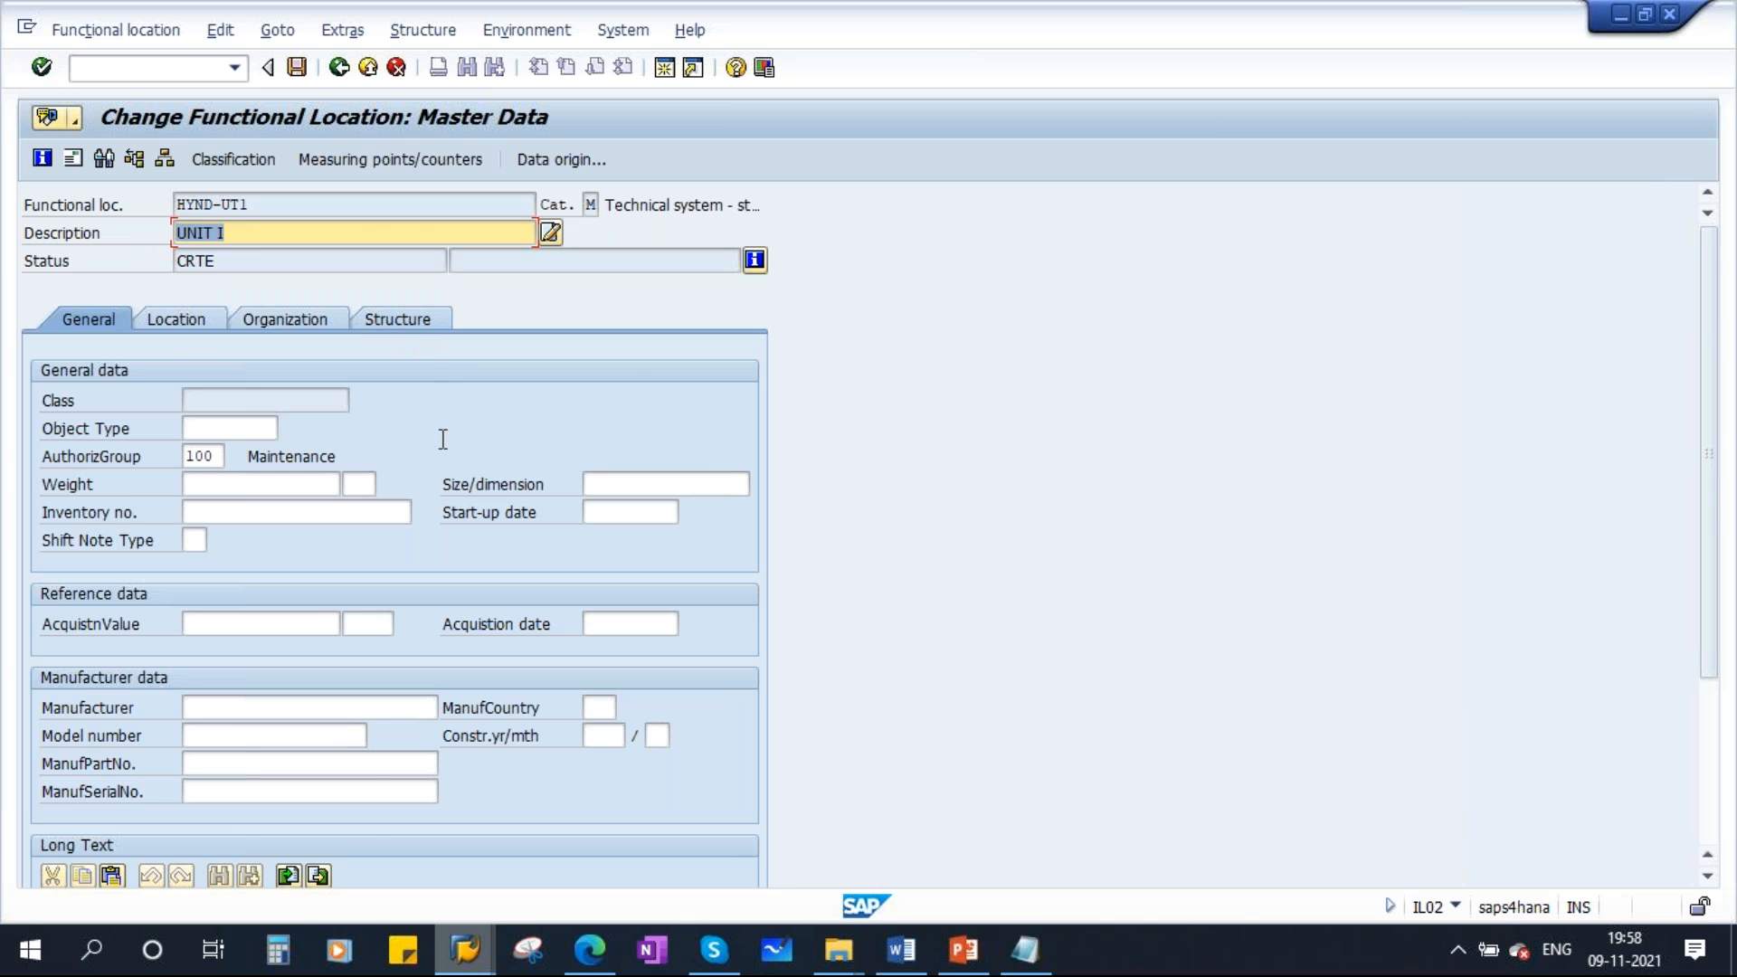
key(alt+Tab)
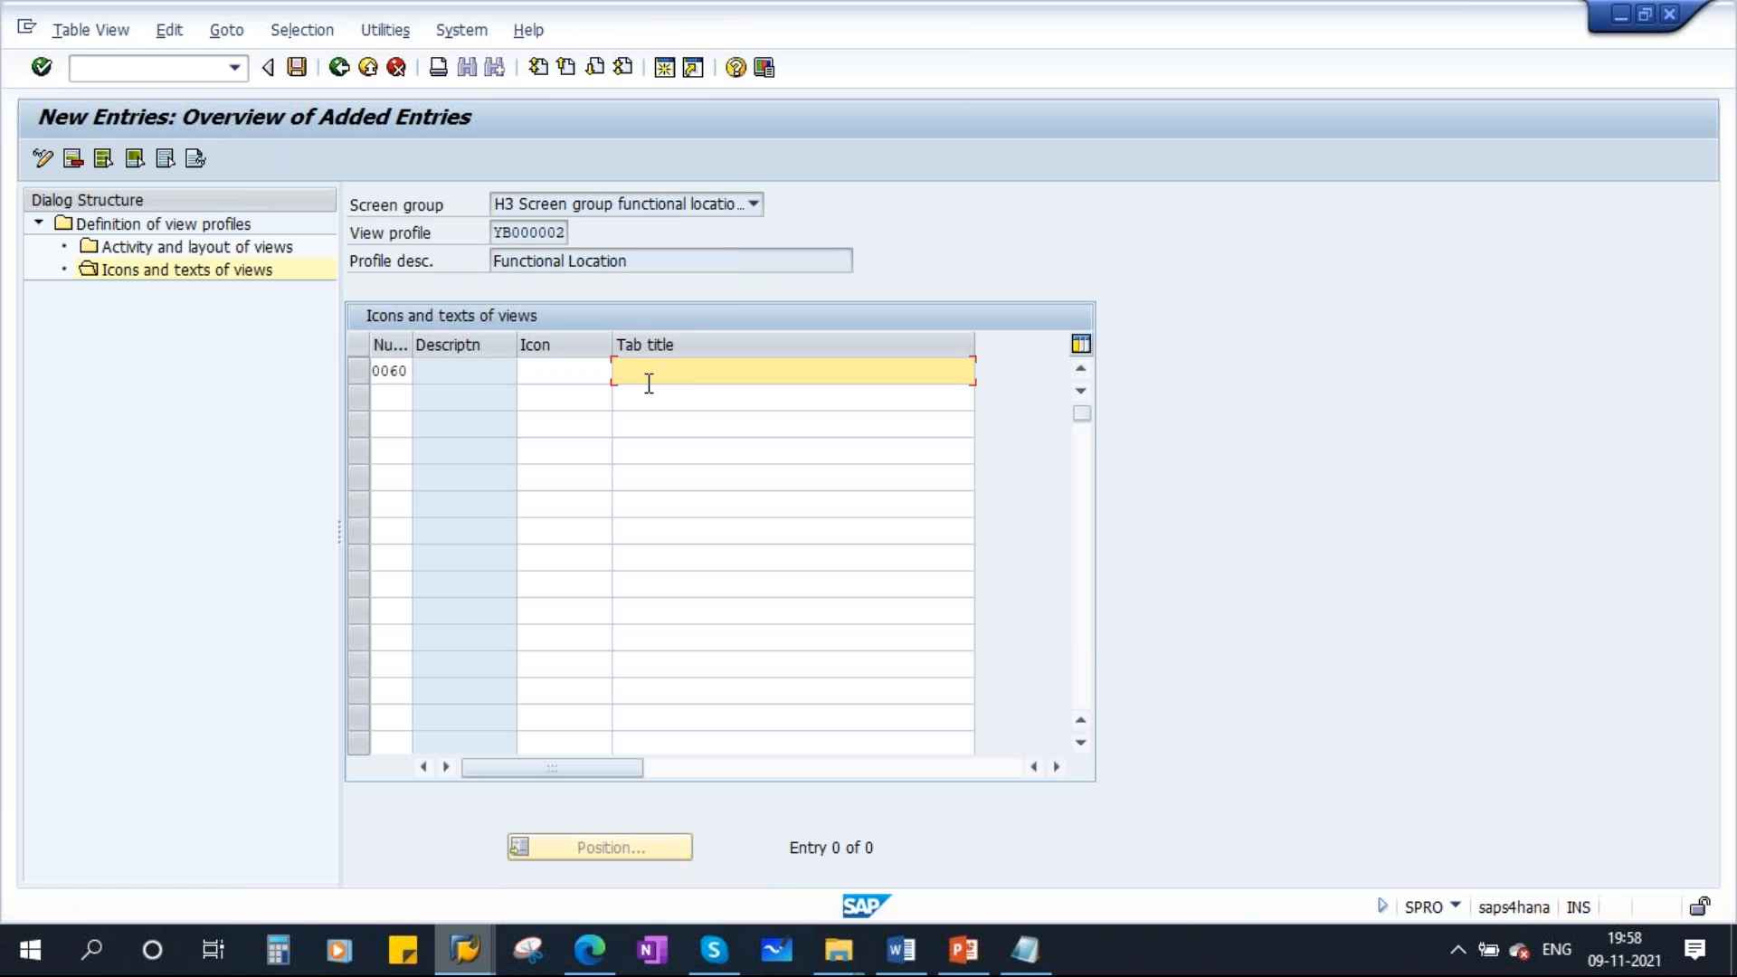
key(Caps_Lock)
text(U)
text(Tex)
Search the system icons for "text", assign ICON_JUSTIFIED to view 0060 and save the view profile
click(554, 366)
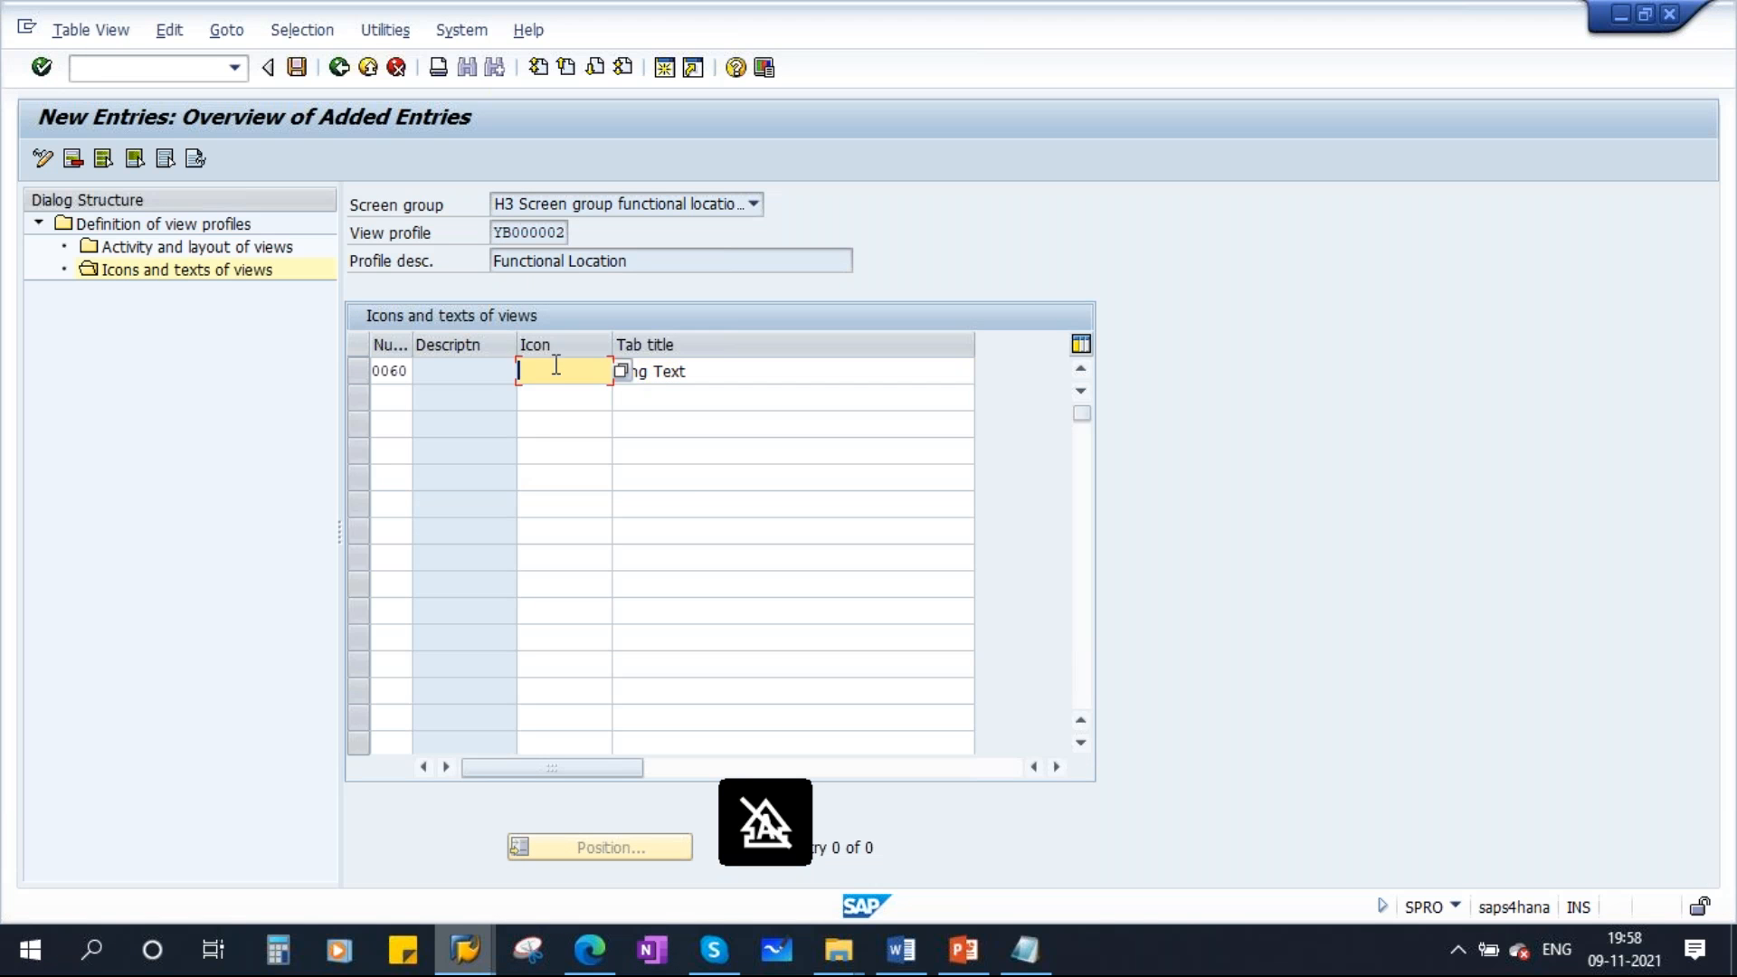
click(621, 371)
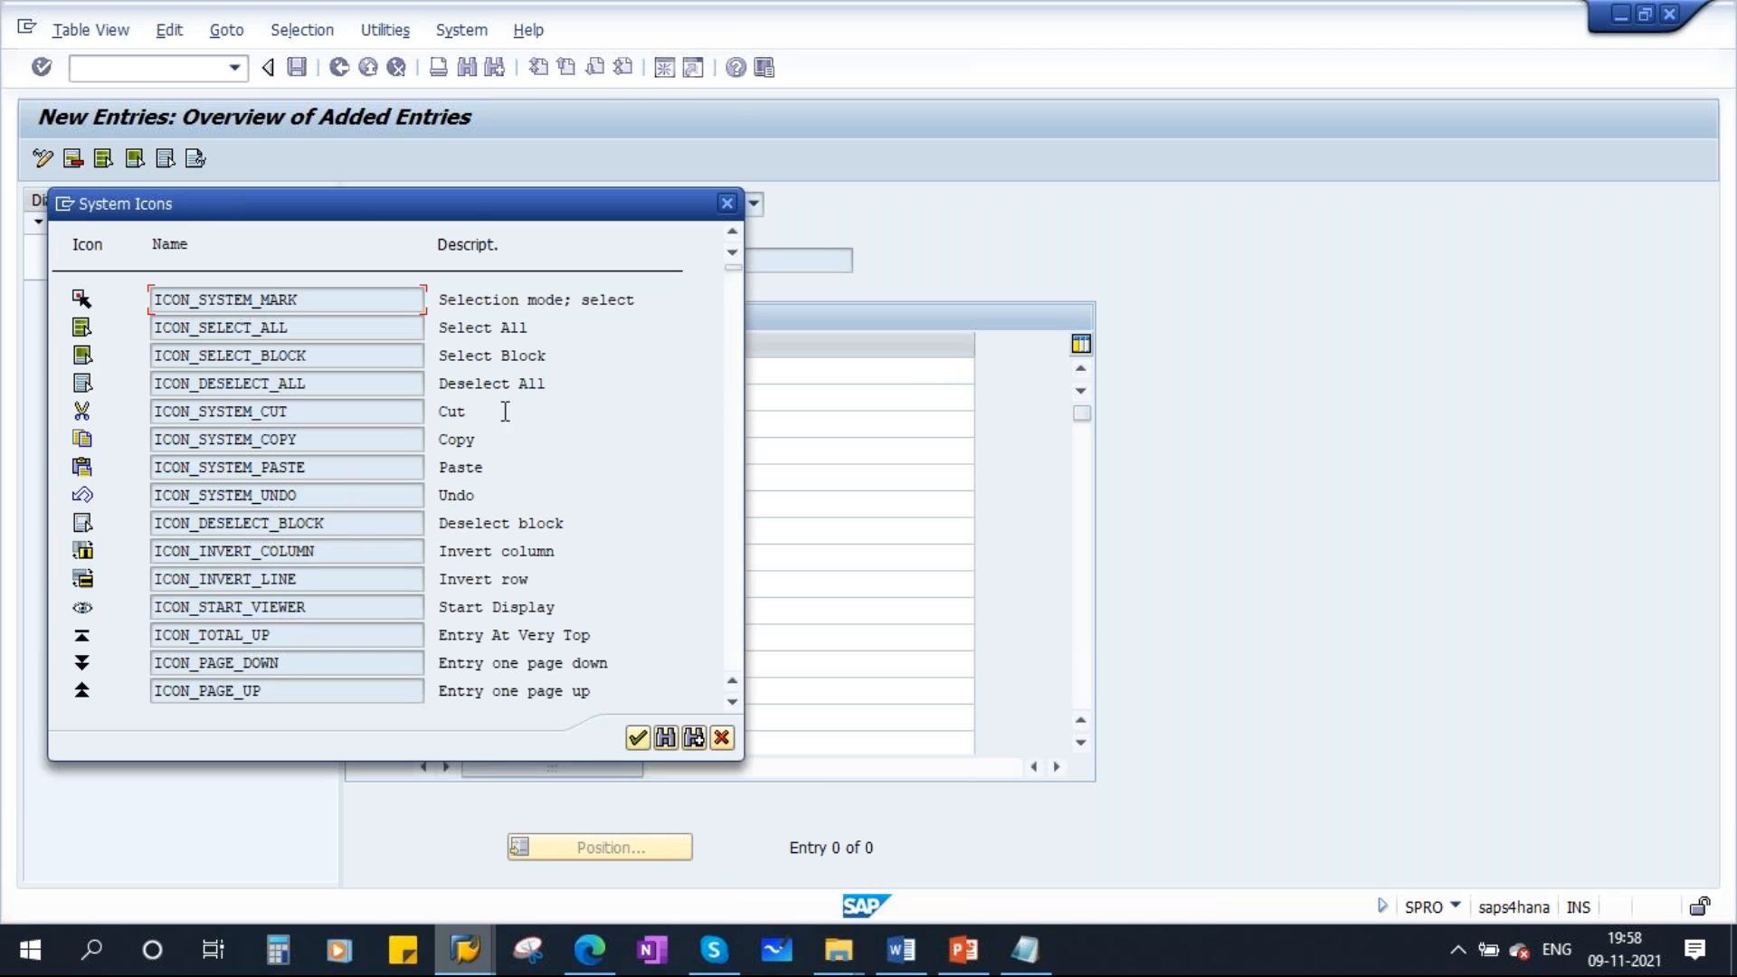
click(677, 734)
text(text)
click(566, 541)
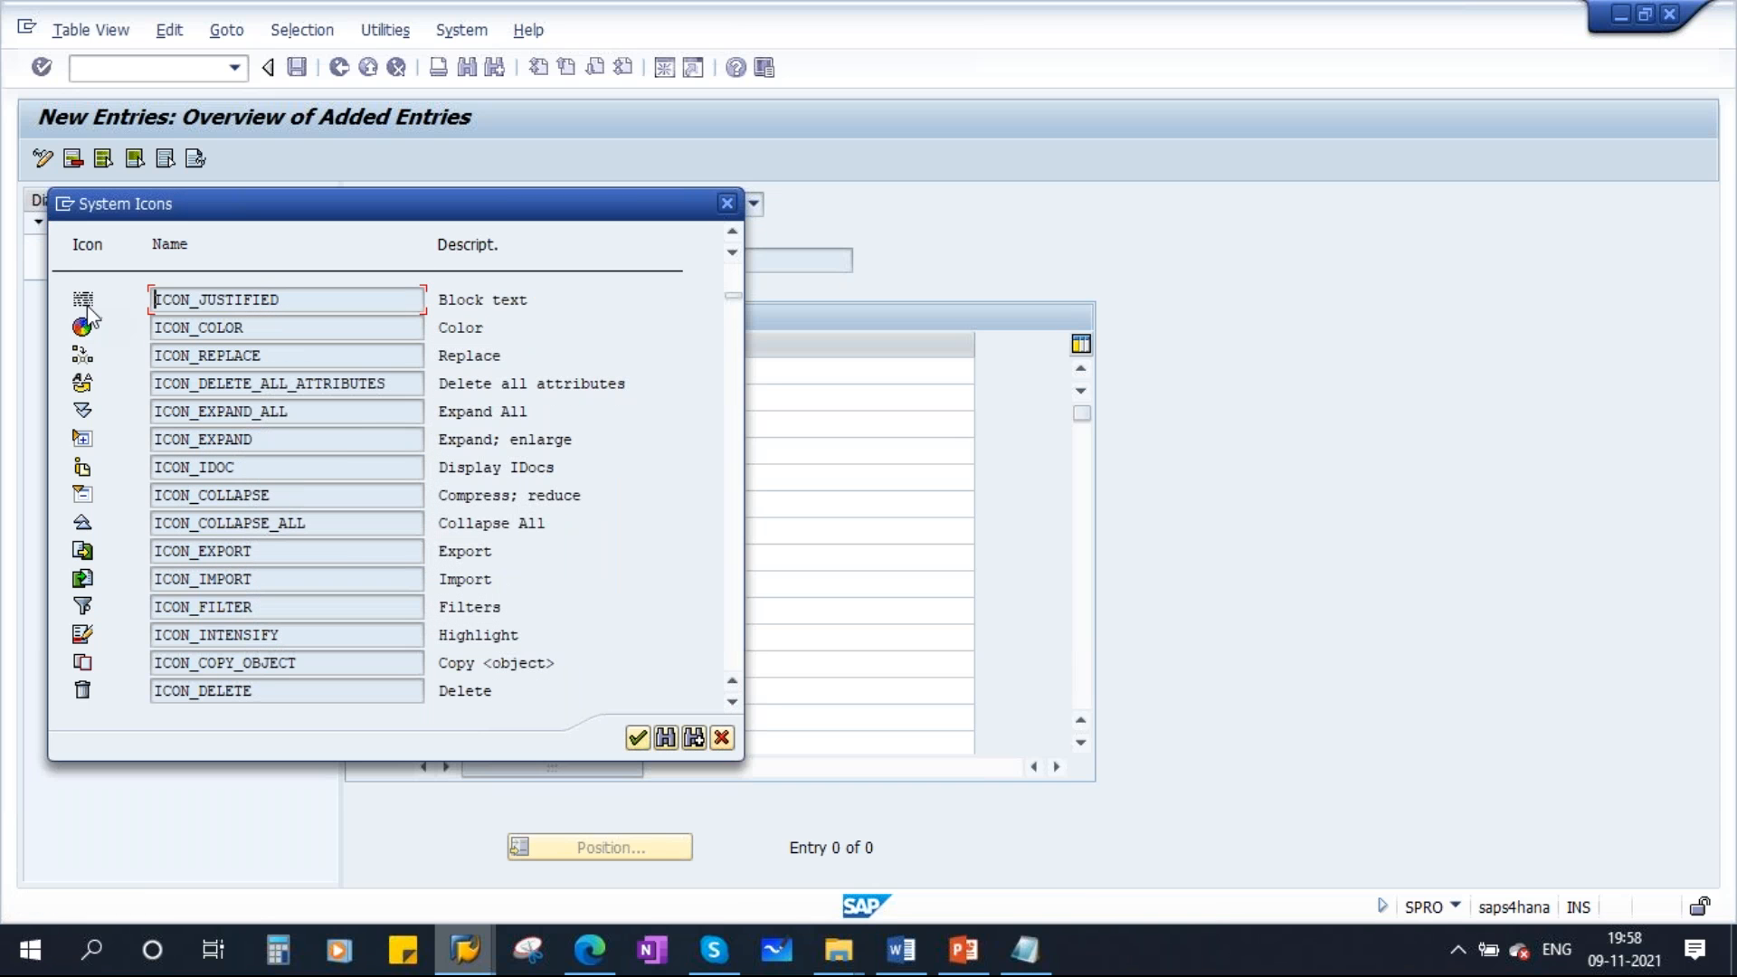
click(477, 298)
double_click(478, 299)
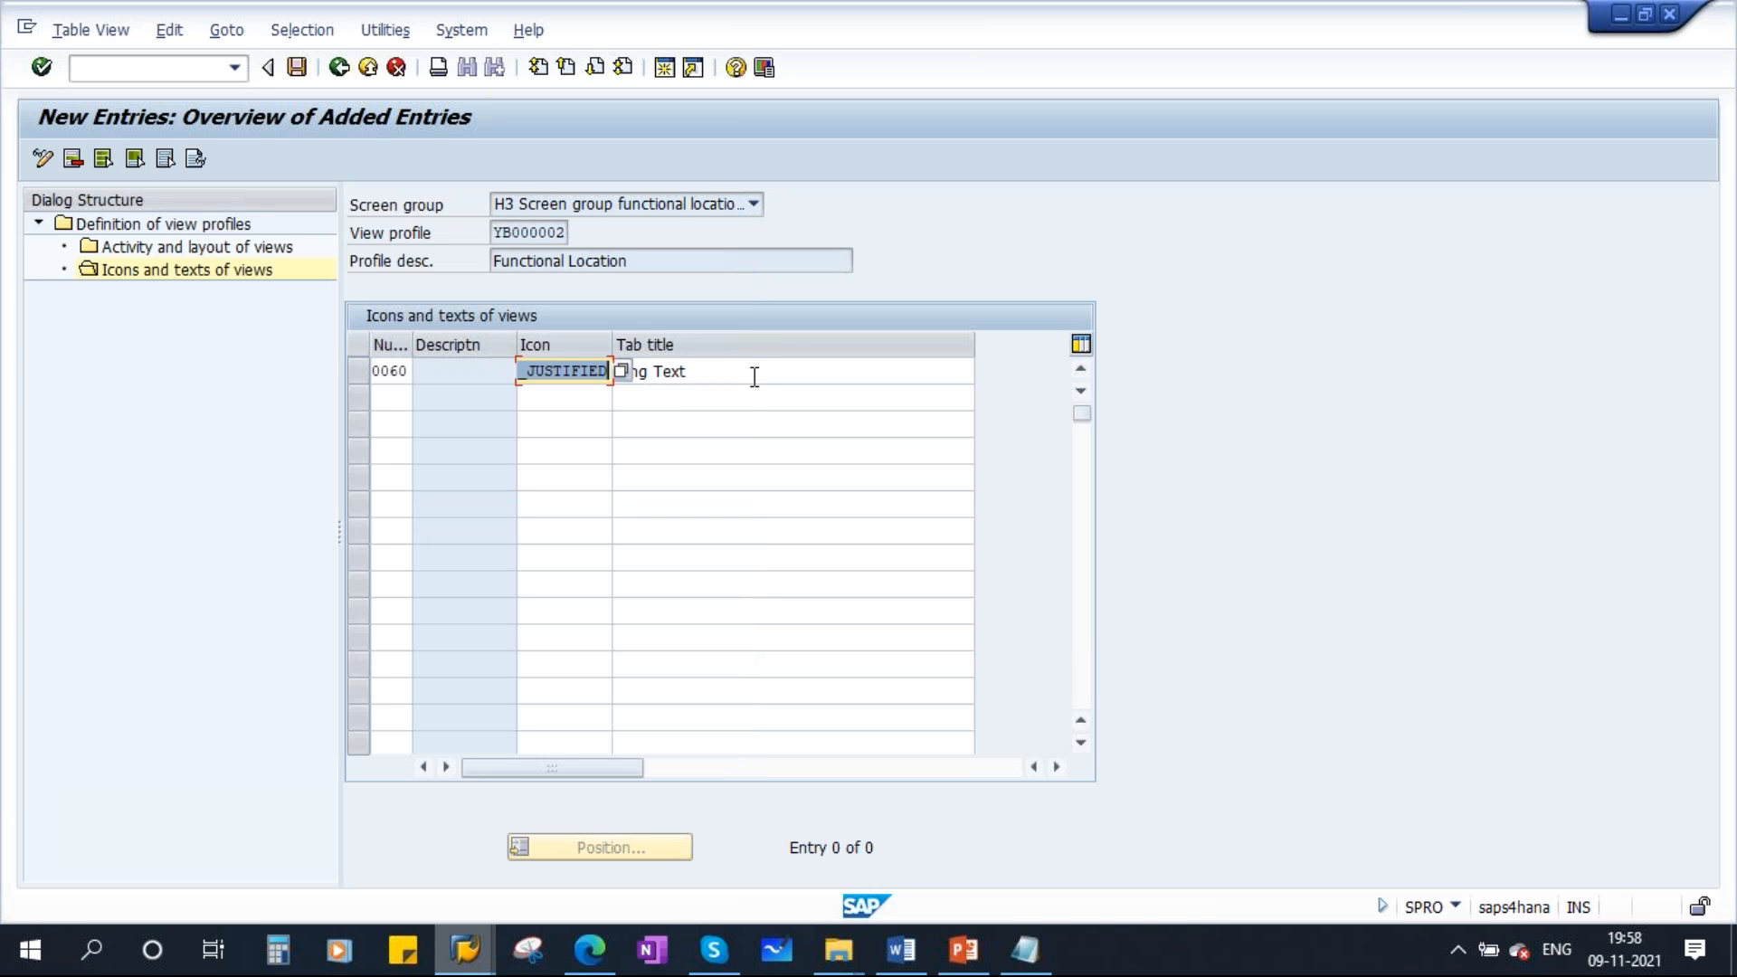
click(295, 68)
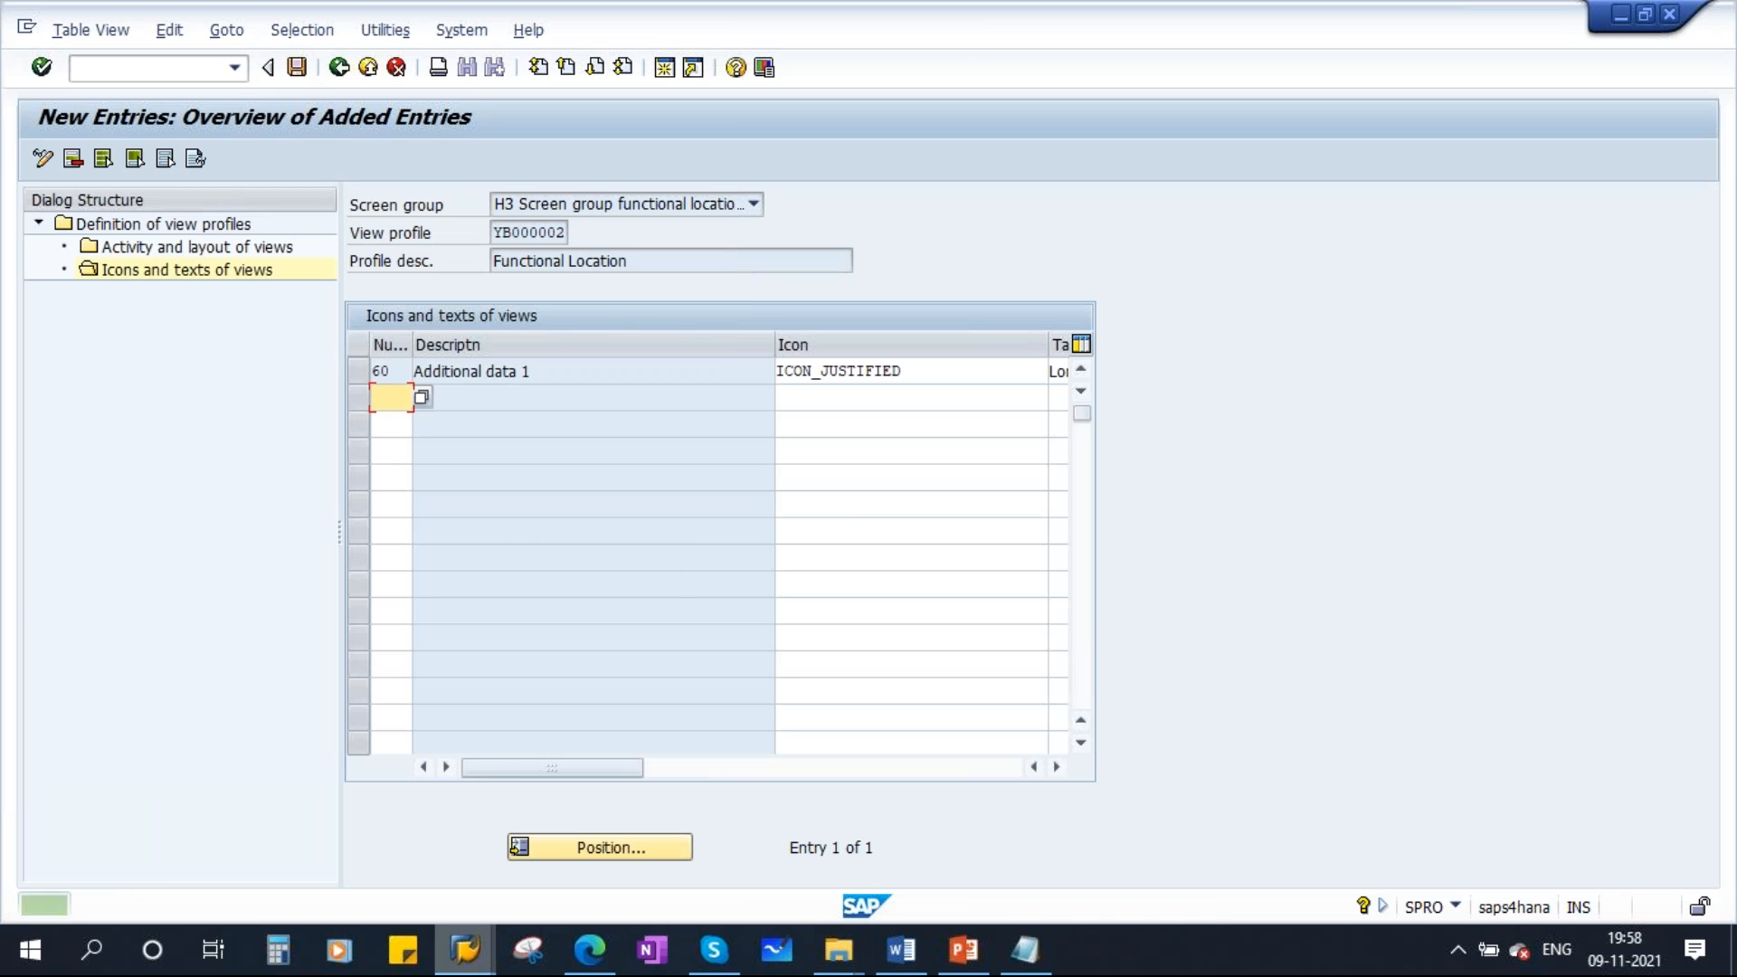
Reopen HYND-UT1 in the functional location change session and review its Location, Organization and Structure screens
mouse_move(465, 952)
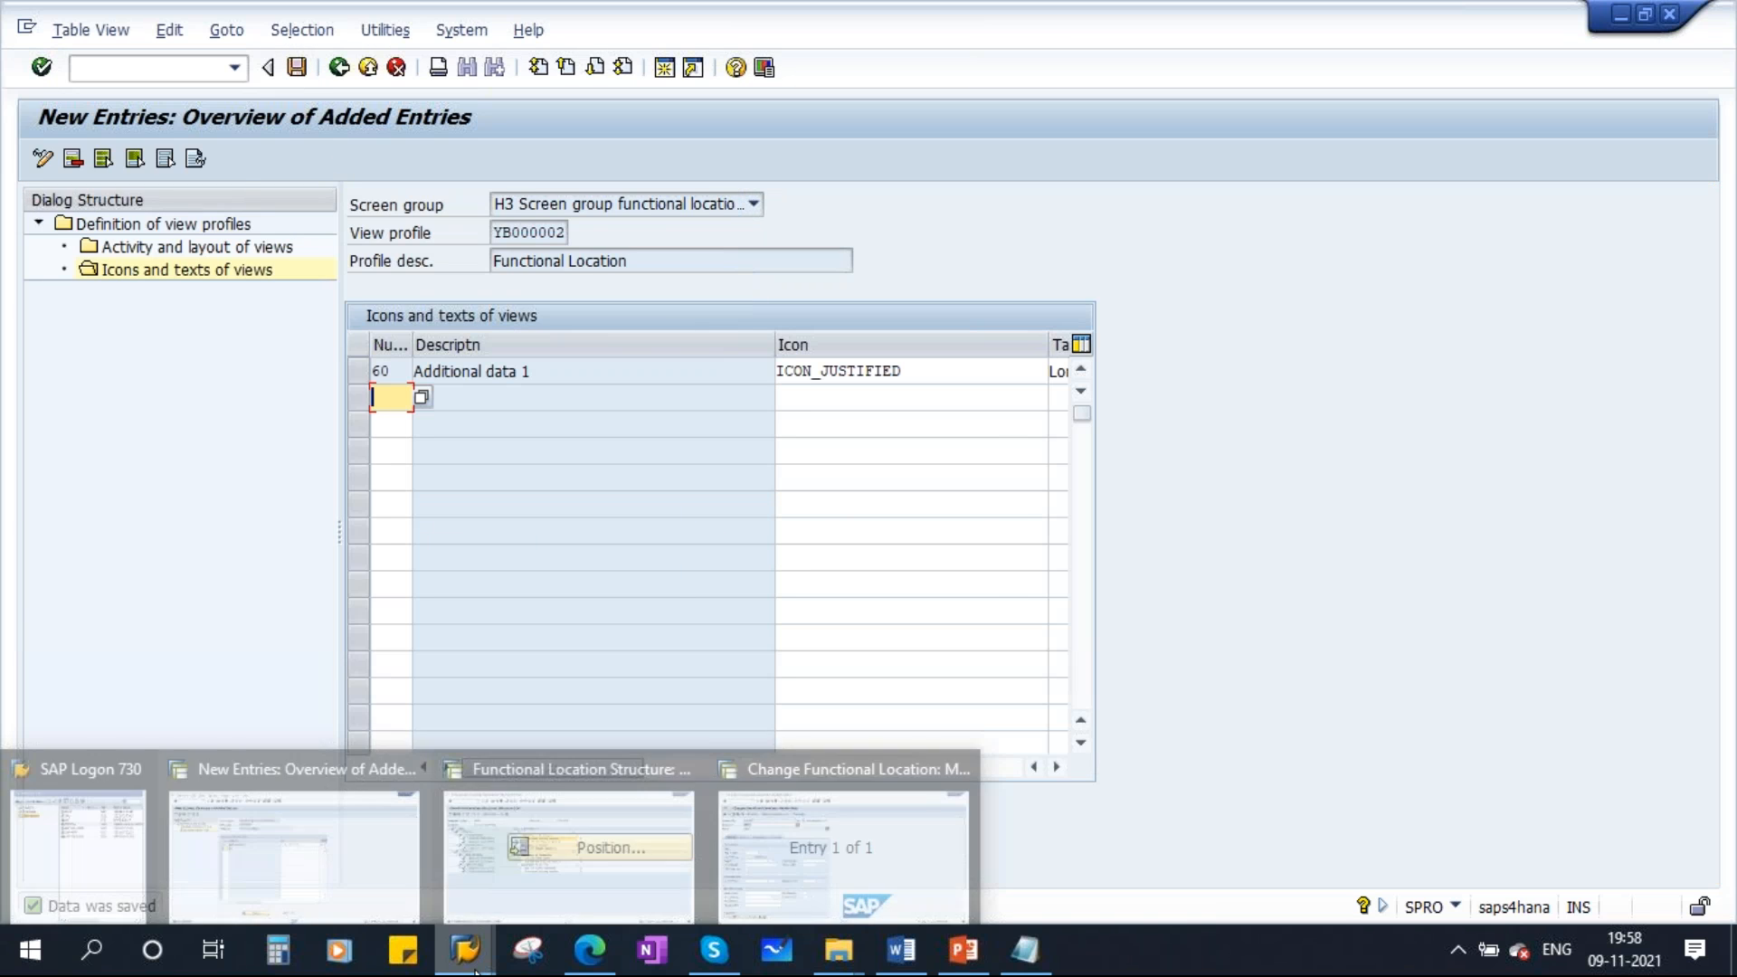
click(900, 803)
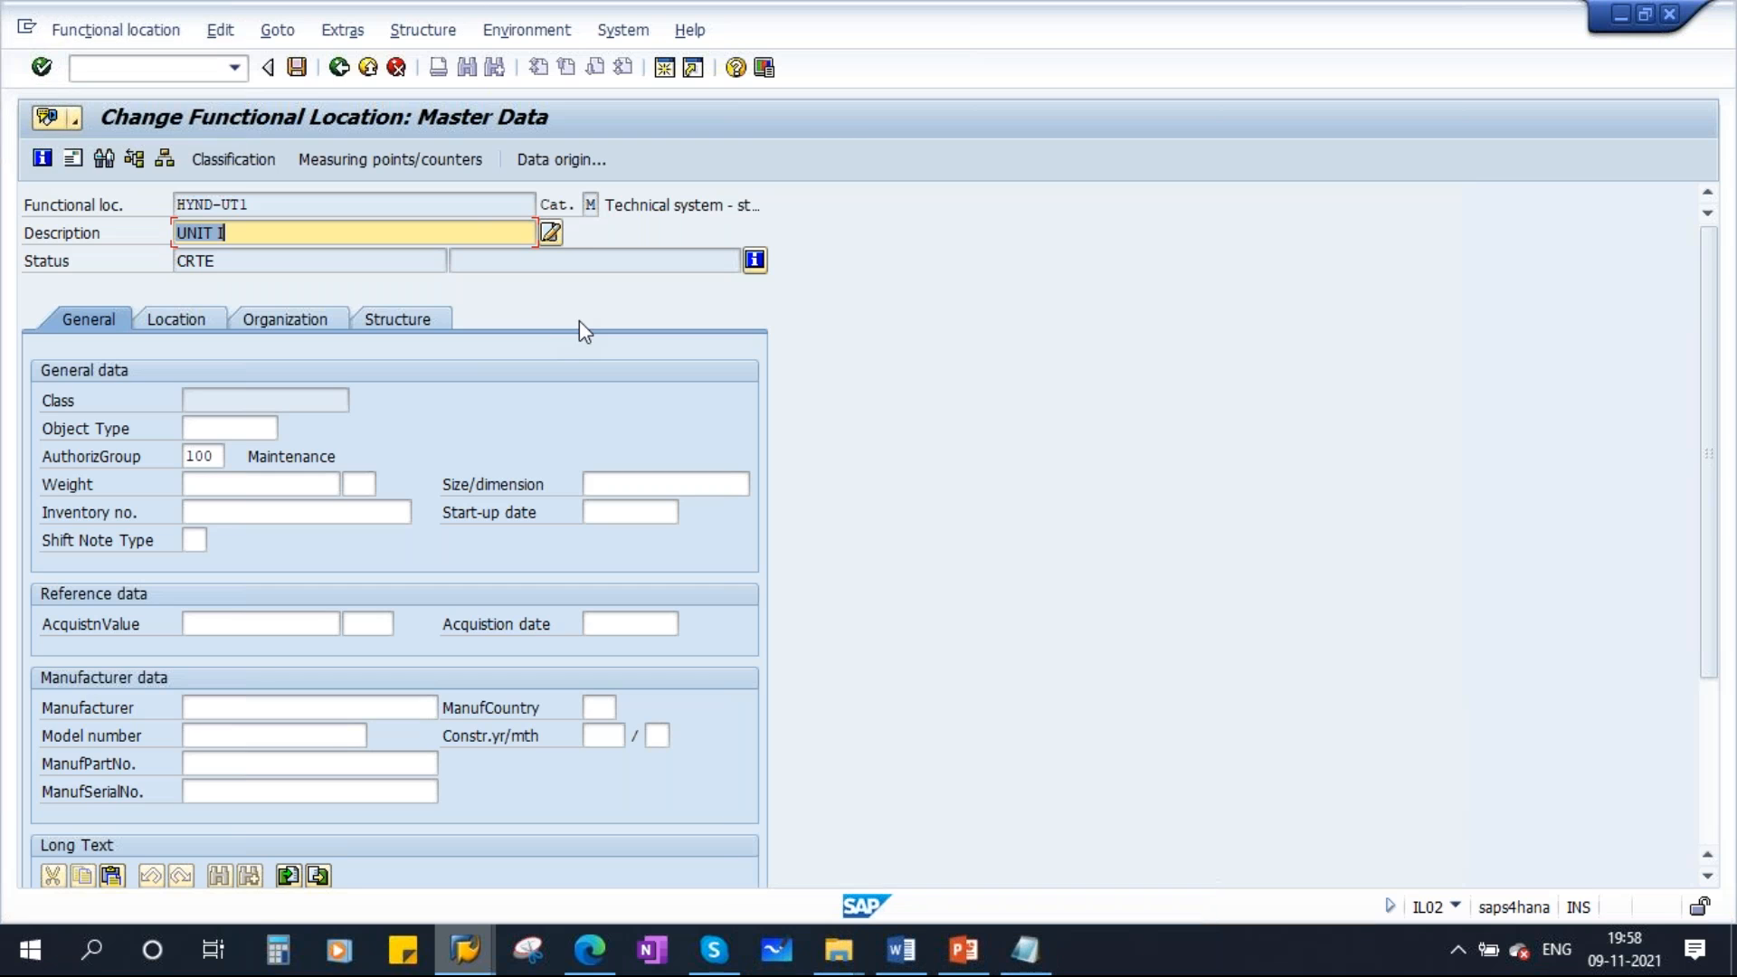
click(335, 68)
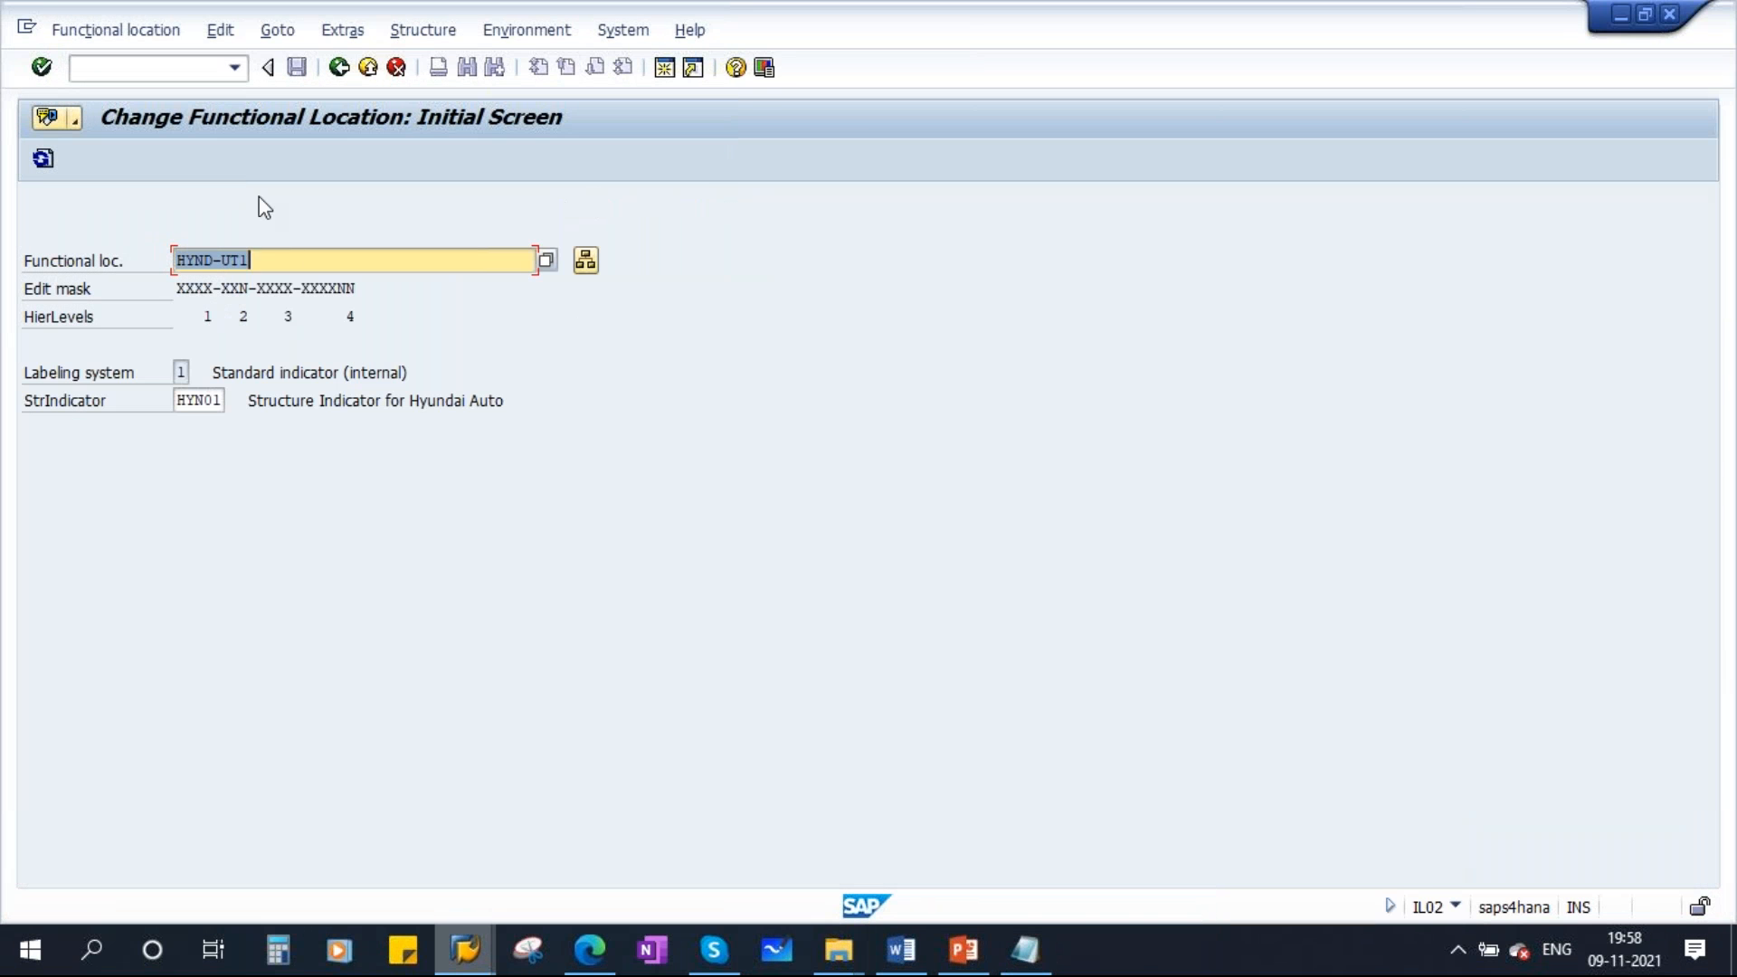
key(Return)
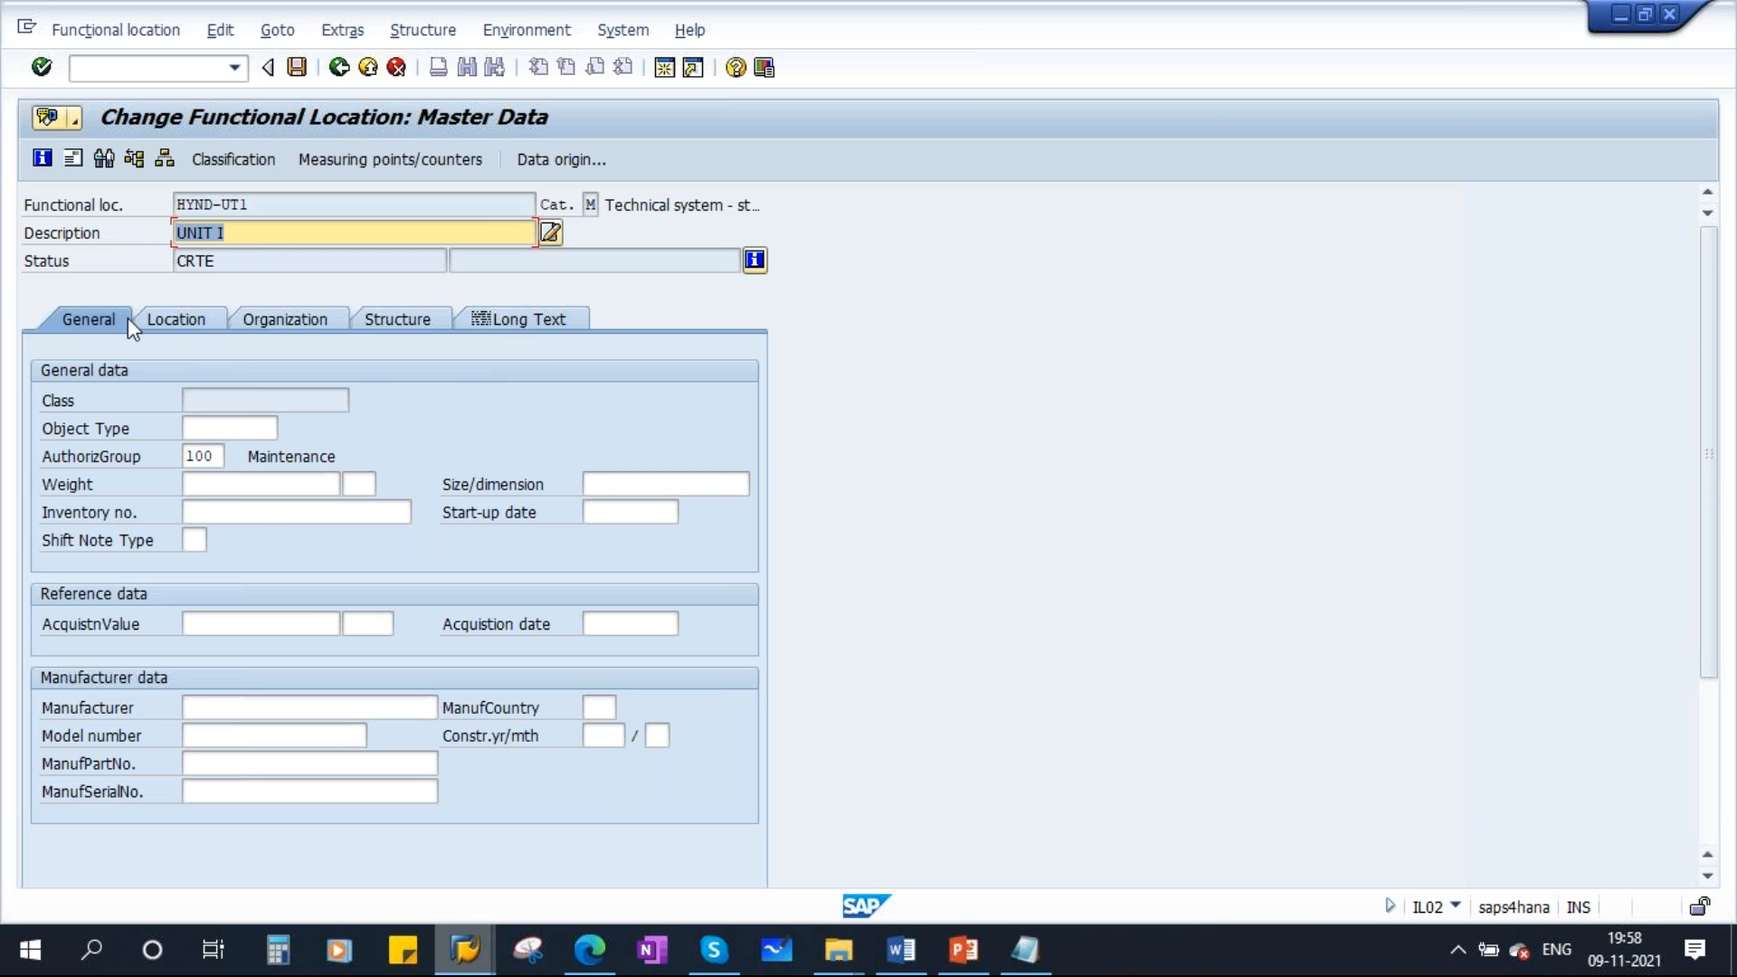
click(192, 322)
click(286, 322)
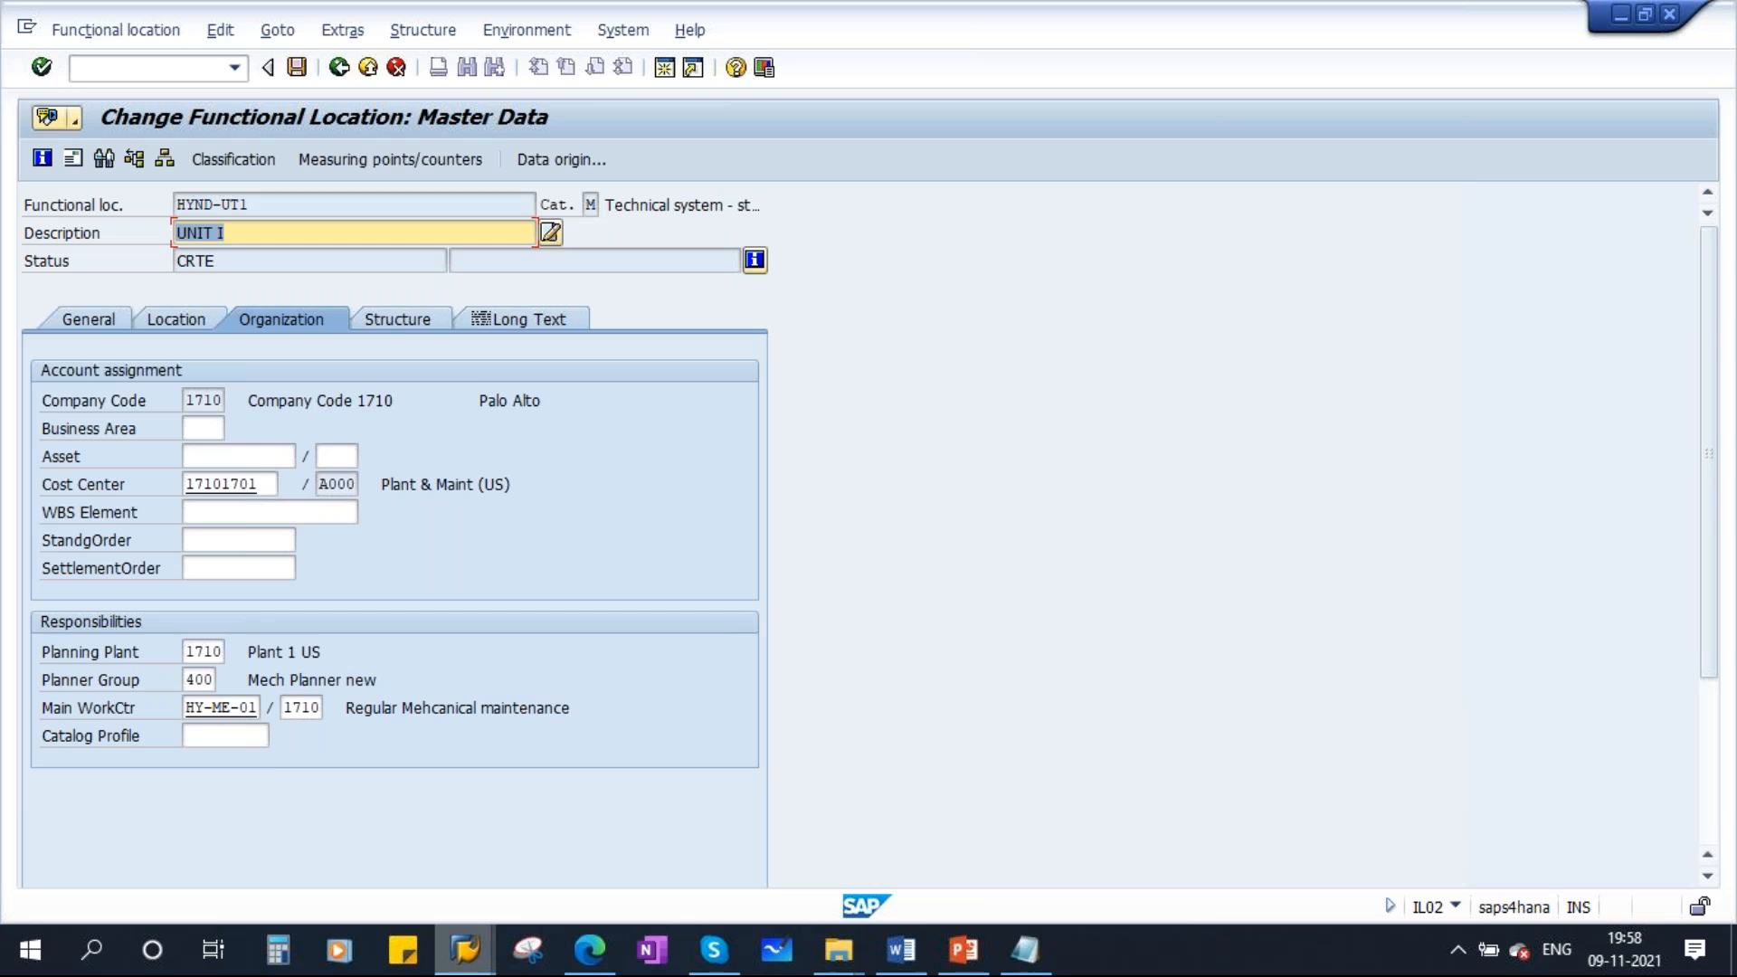
click(395, 318)
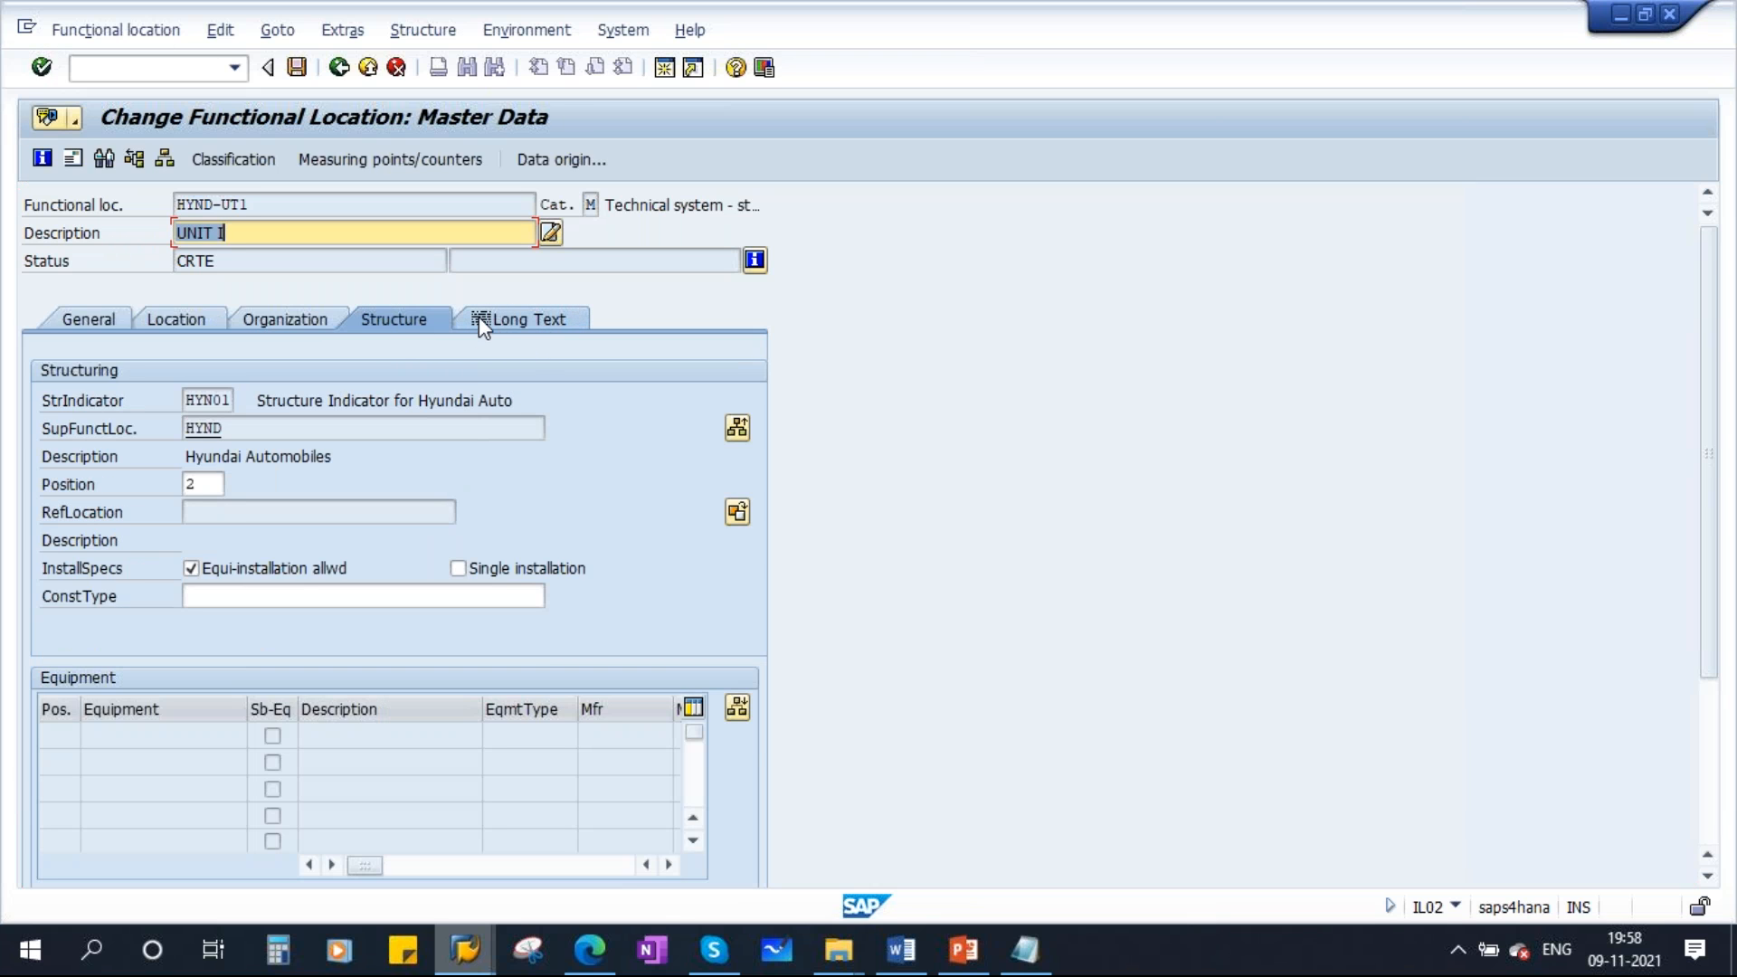
Enter a note on the Long Text screen of HYND-UT1 stating who created it for Weekday training, and save the functional location
click(543, 322)
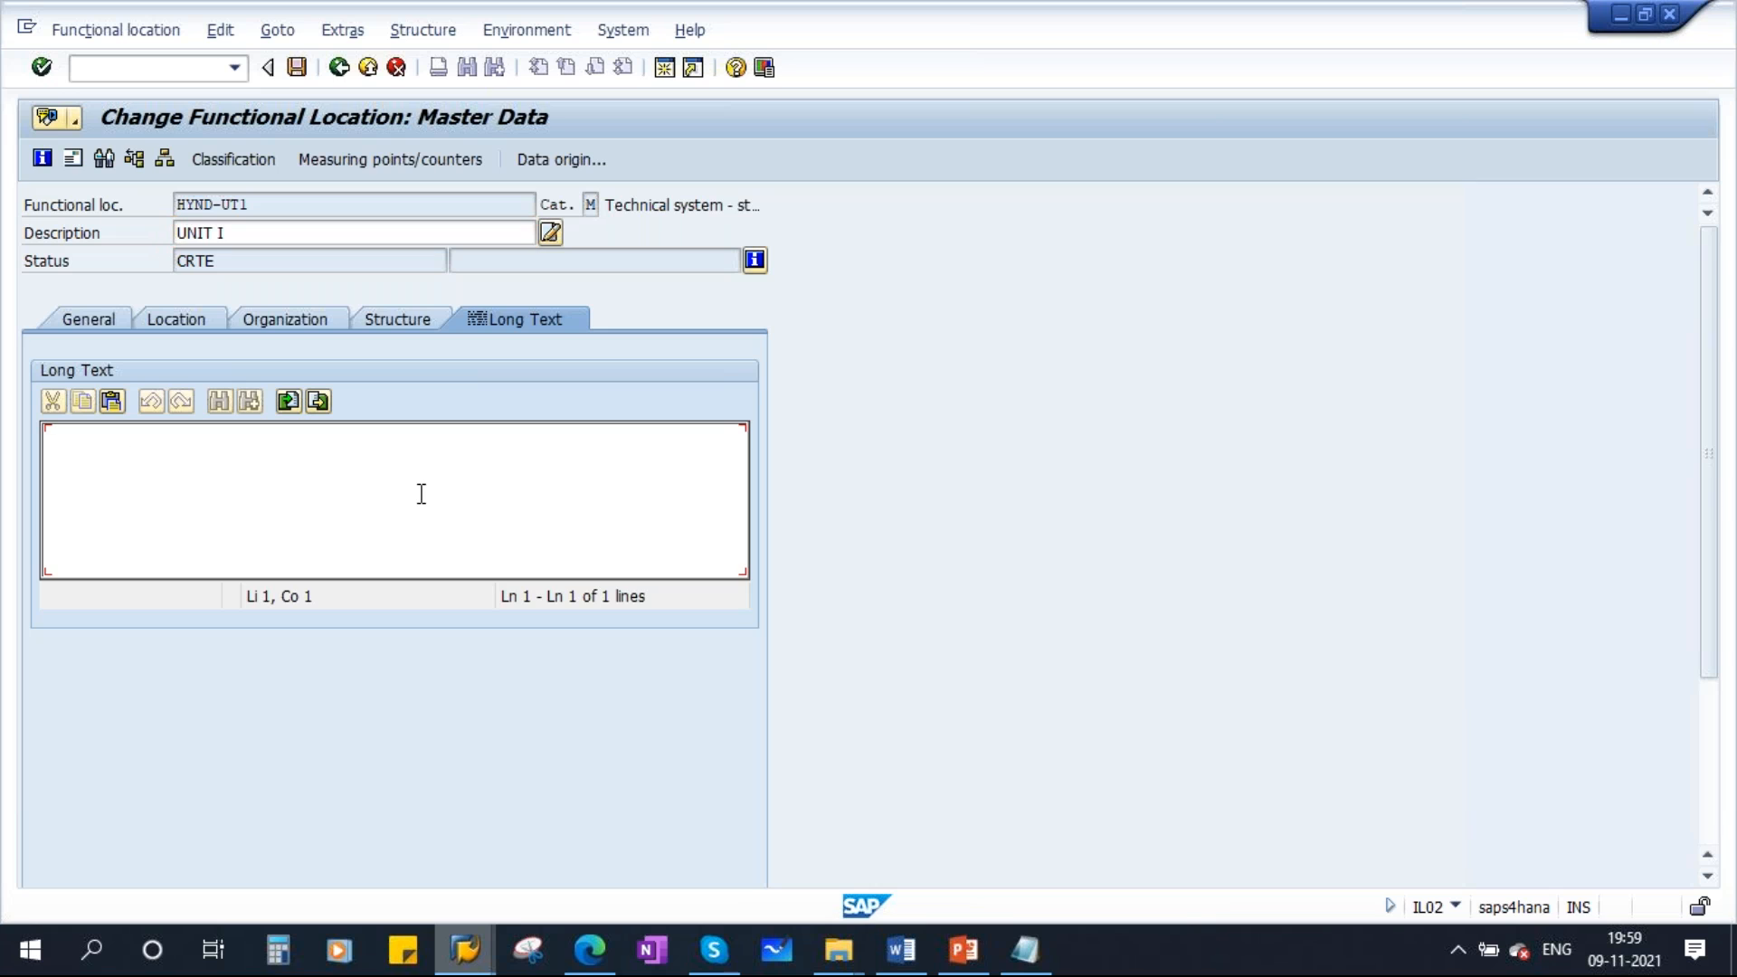
key(Caps_Lock)
text(T)
key(Caps_Lock)
text(his is createed)
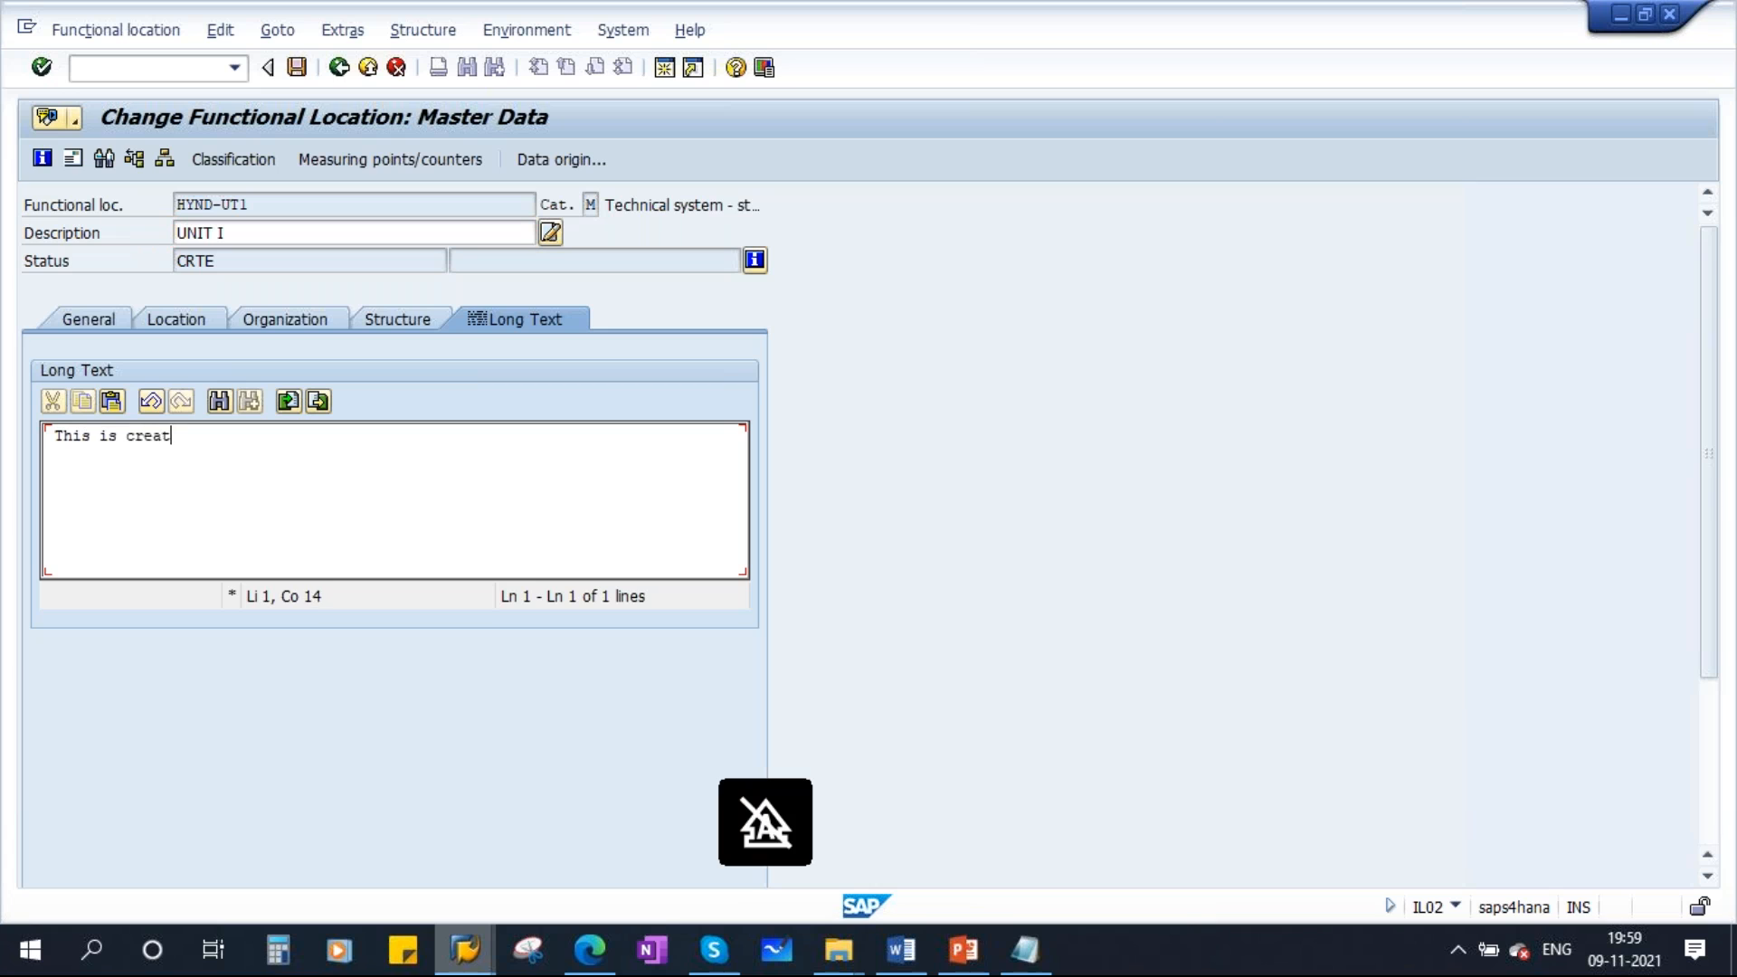
key(BackSpace)
key(BackSpace)
text(d by savan for)
key(Caps_Lock)
text(W)
key(Caps_Lock)
text(eekday training)
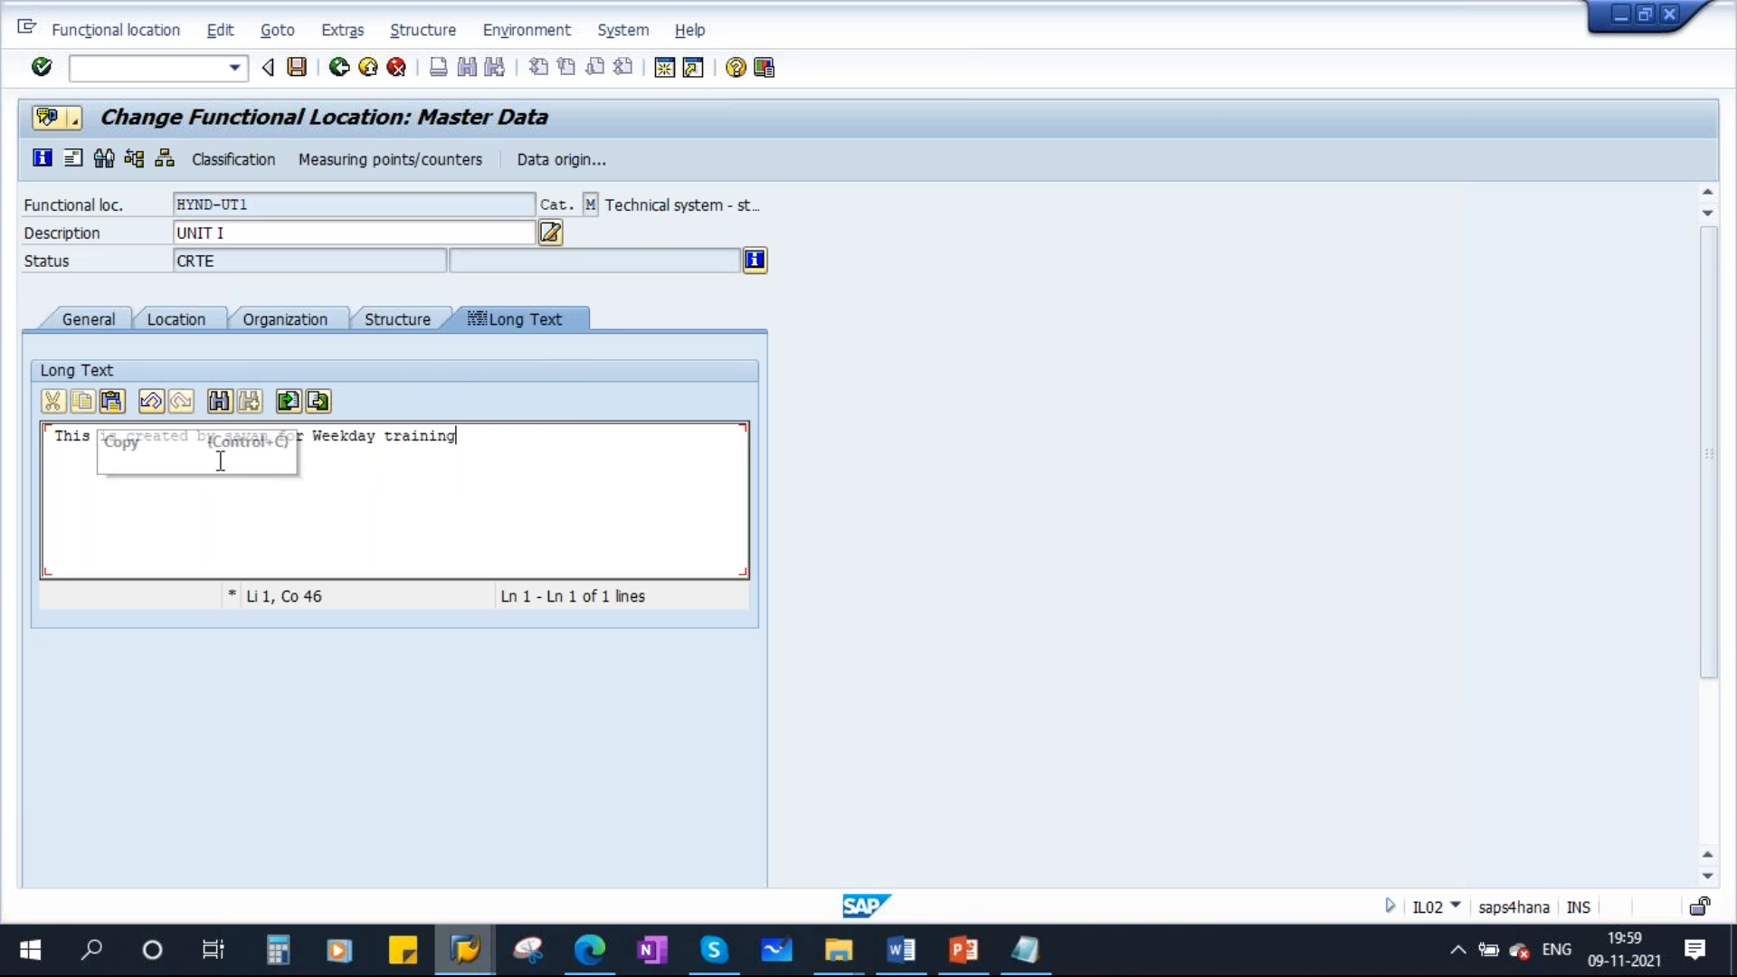
click(294, 68)
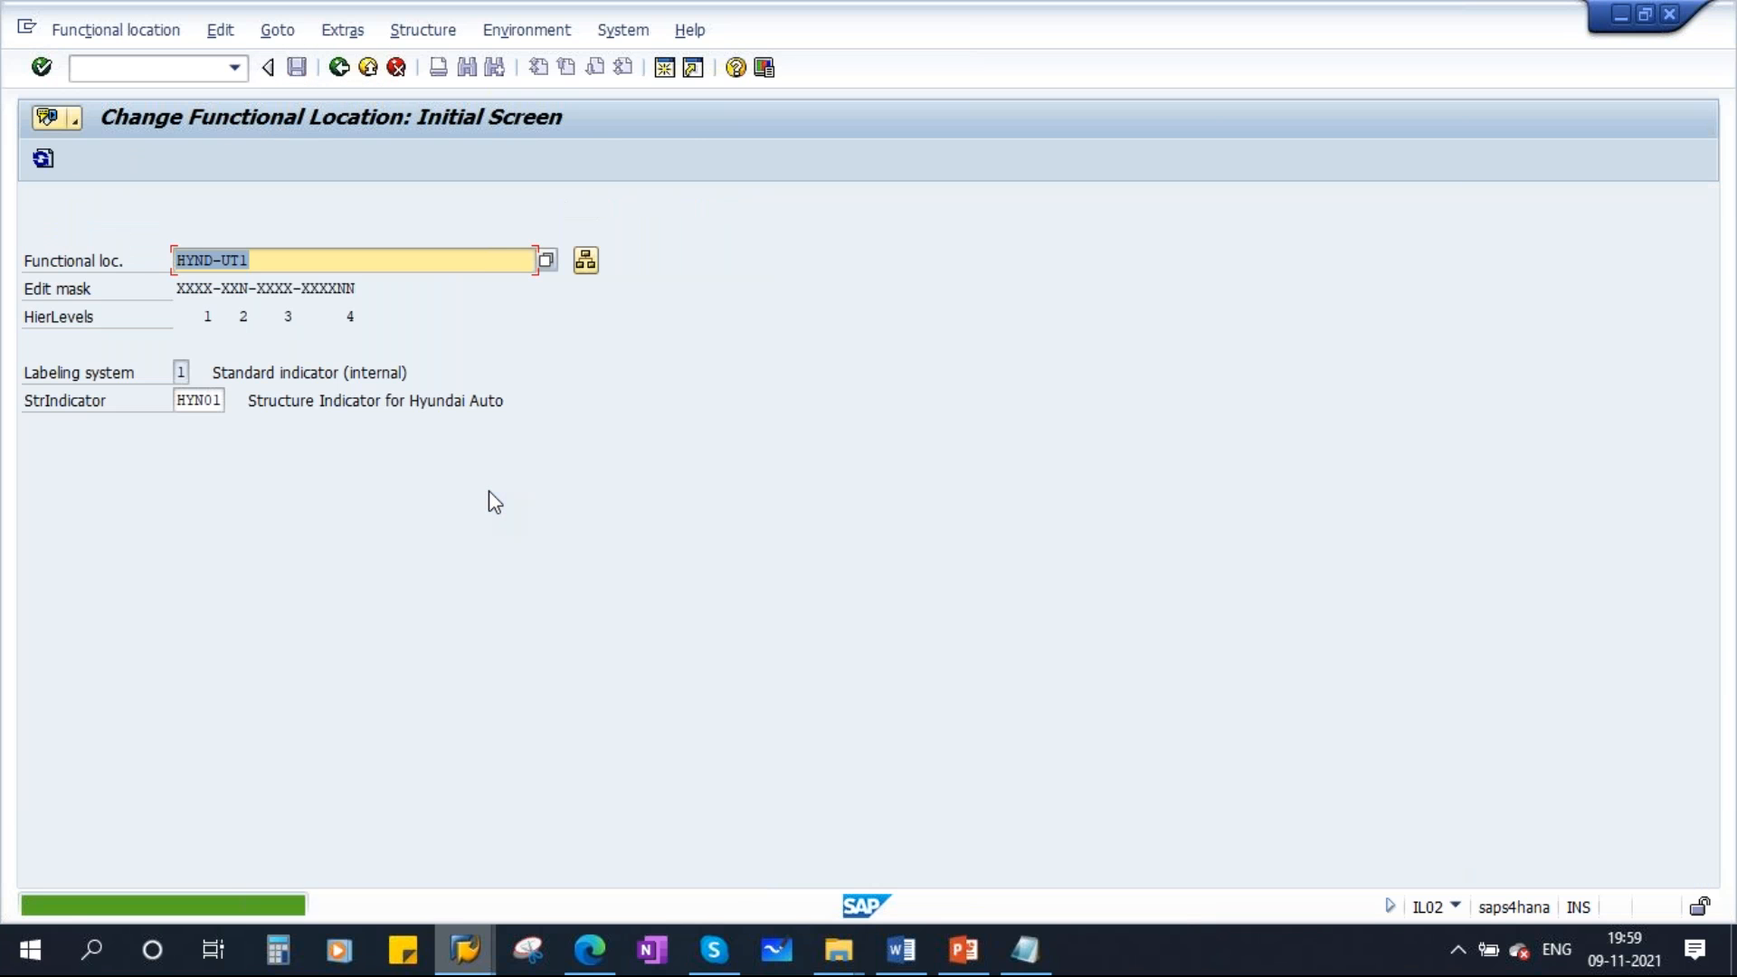
Switch to PowerPoint to show the Configuration slide of SAP PM Functional Location.pptx
click(963, 950)
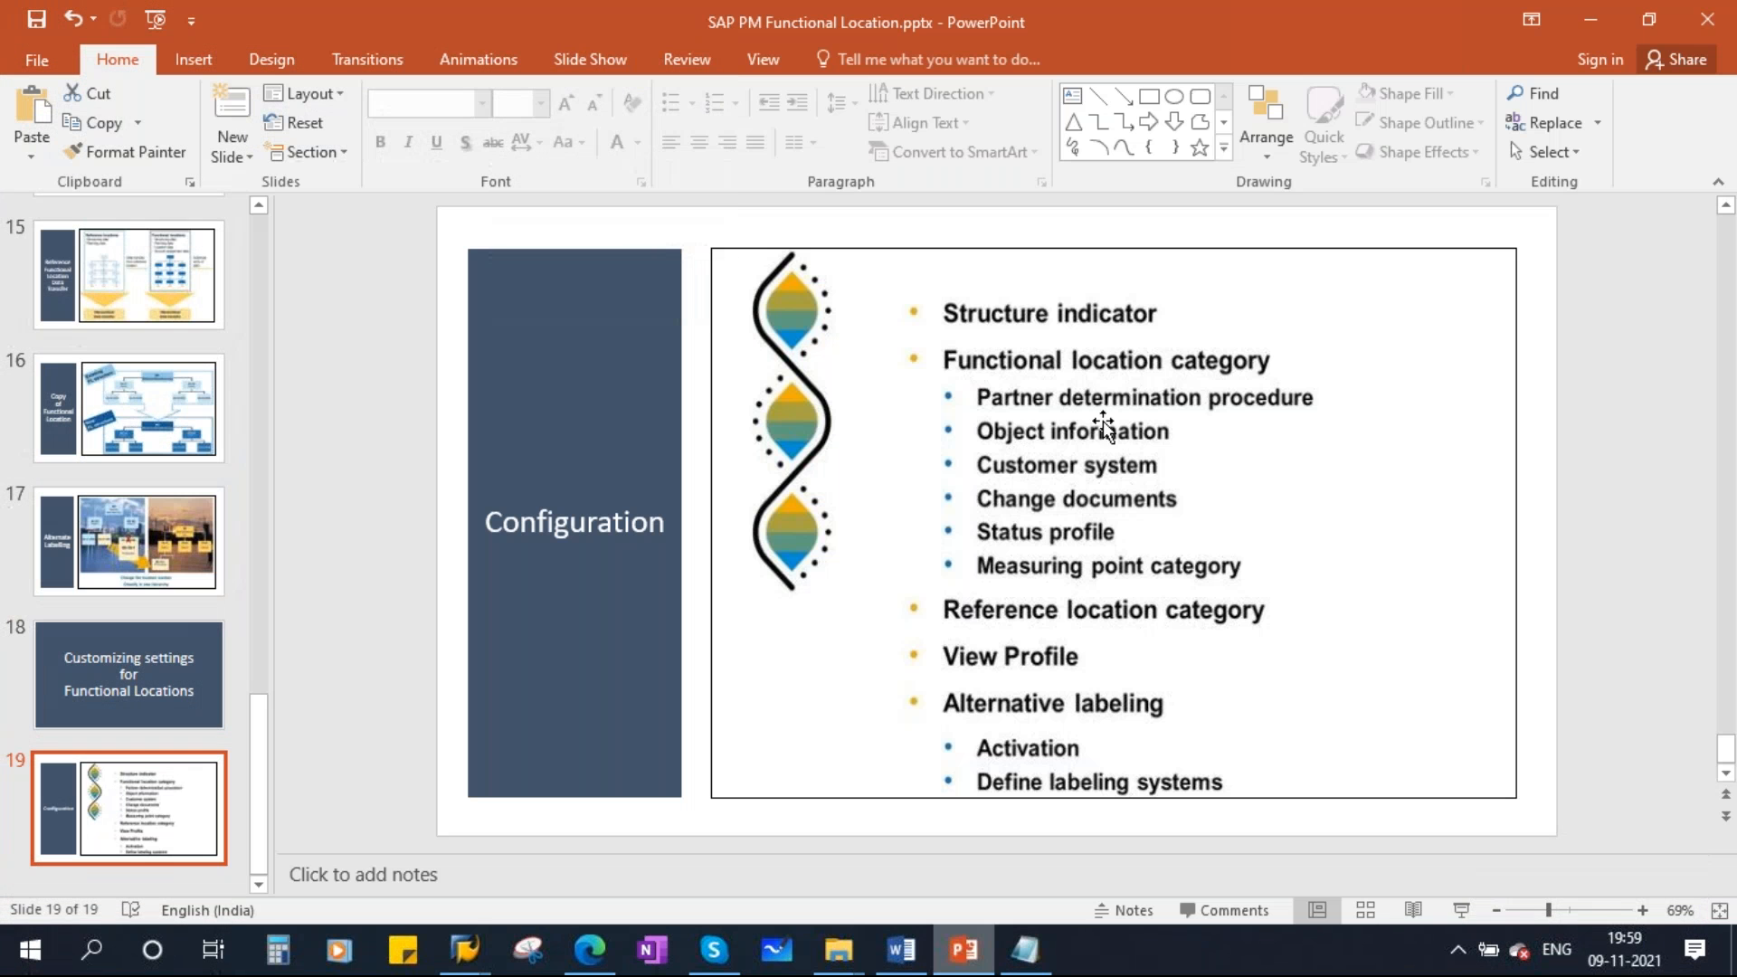
Present the Configuration slide full screen, mark the category, View Profile and Alternative labeling topics in ink, and erase the marks before leaving the show
click(1460, 909)
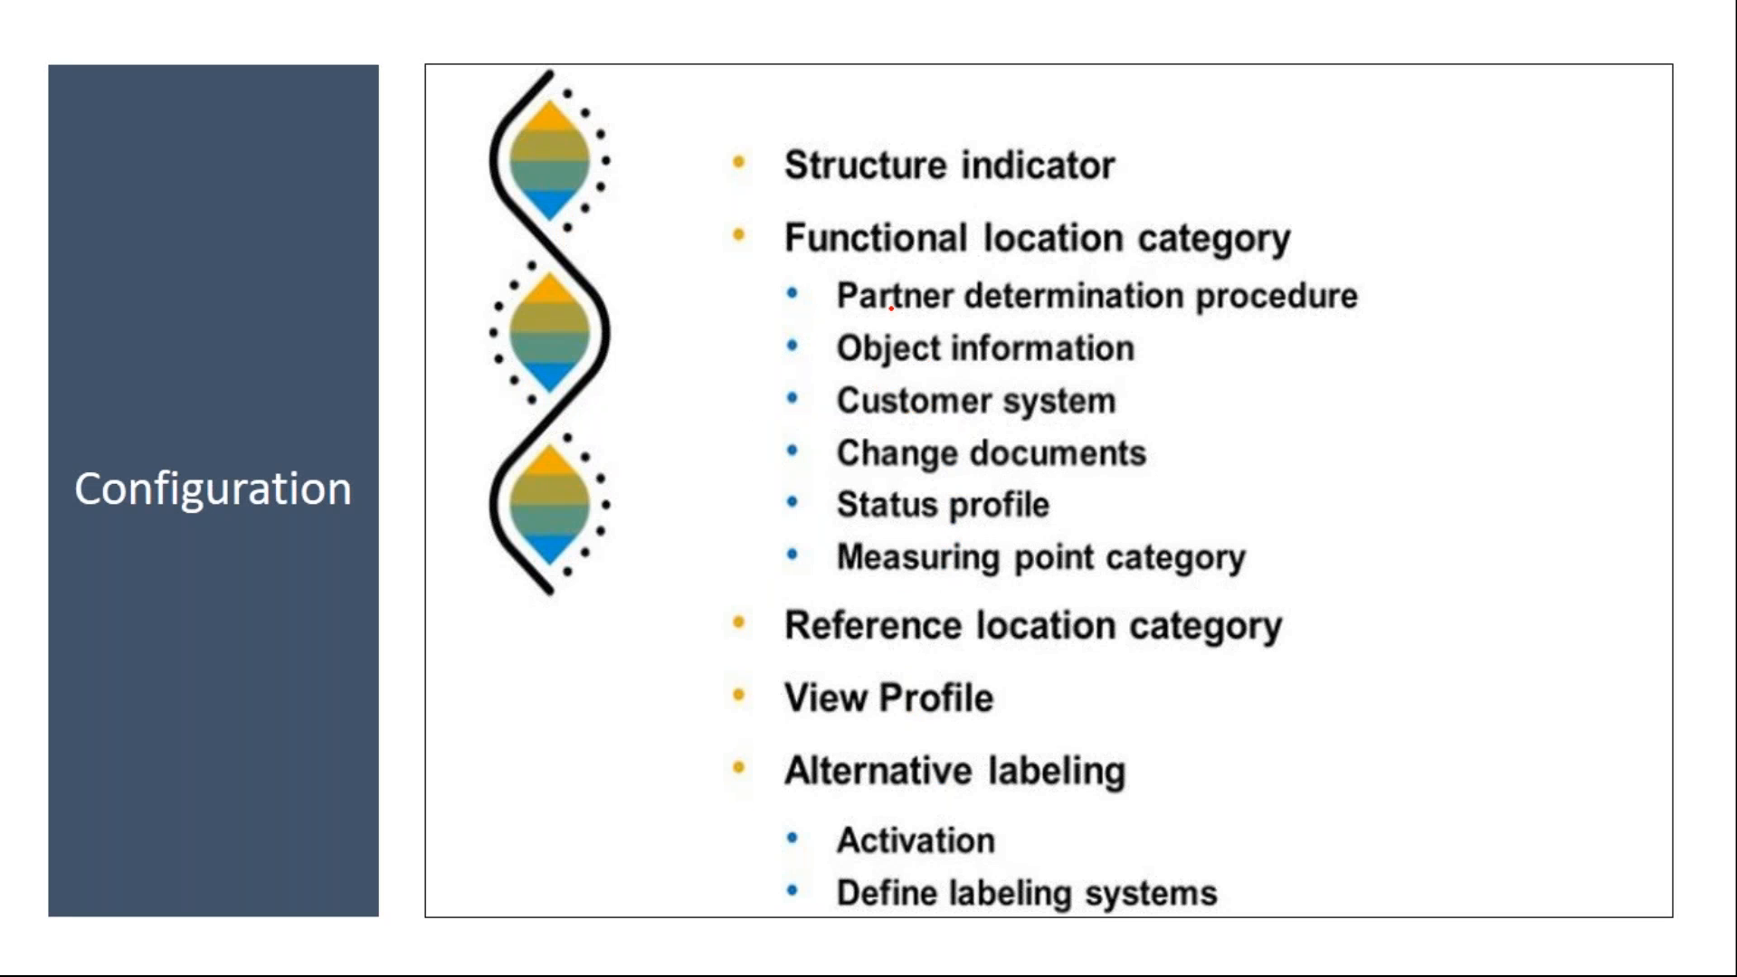
drag(833, 306, 951, 294)
drag(831, 360, 926, 334)
drag(819, 507, 929, 478)
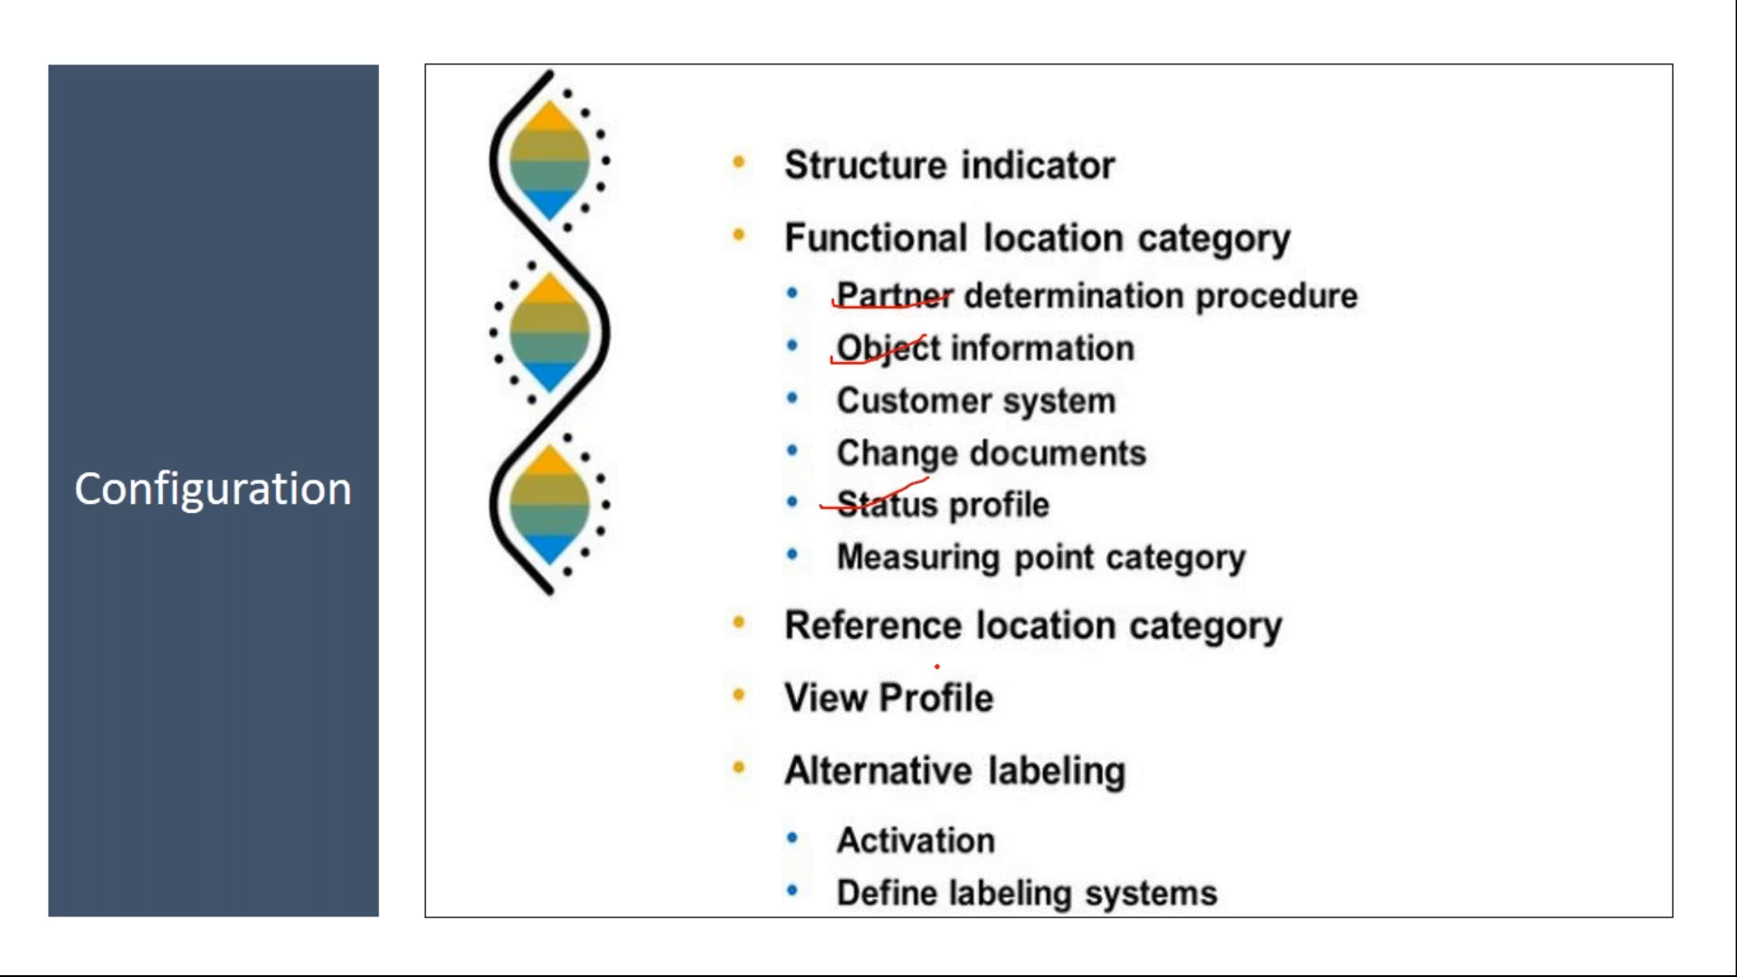
drag(783, 738, 1042, 737)
drag(771, 803, 1128, 813)
mouse_move(839, 869)
mouse_down()
mouse_move(970, 869)
mouse_move(1189, 798)
mouse_up()
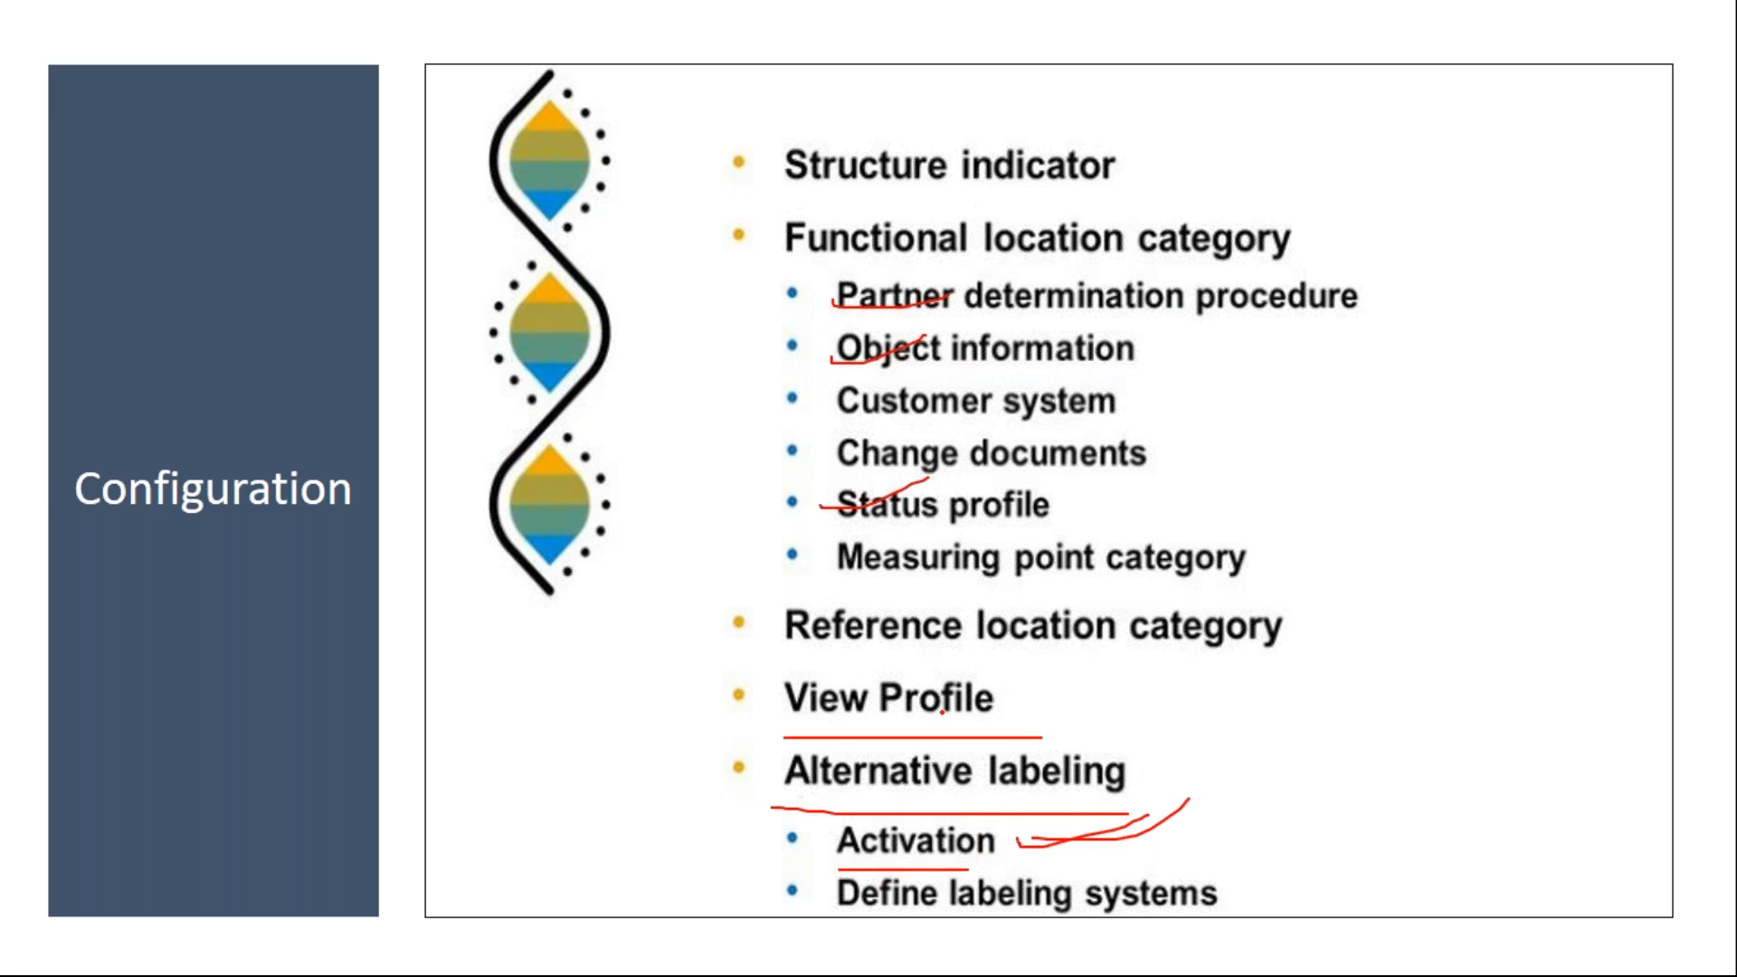
key(e)
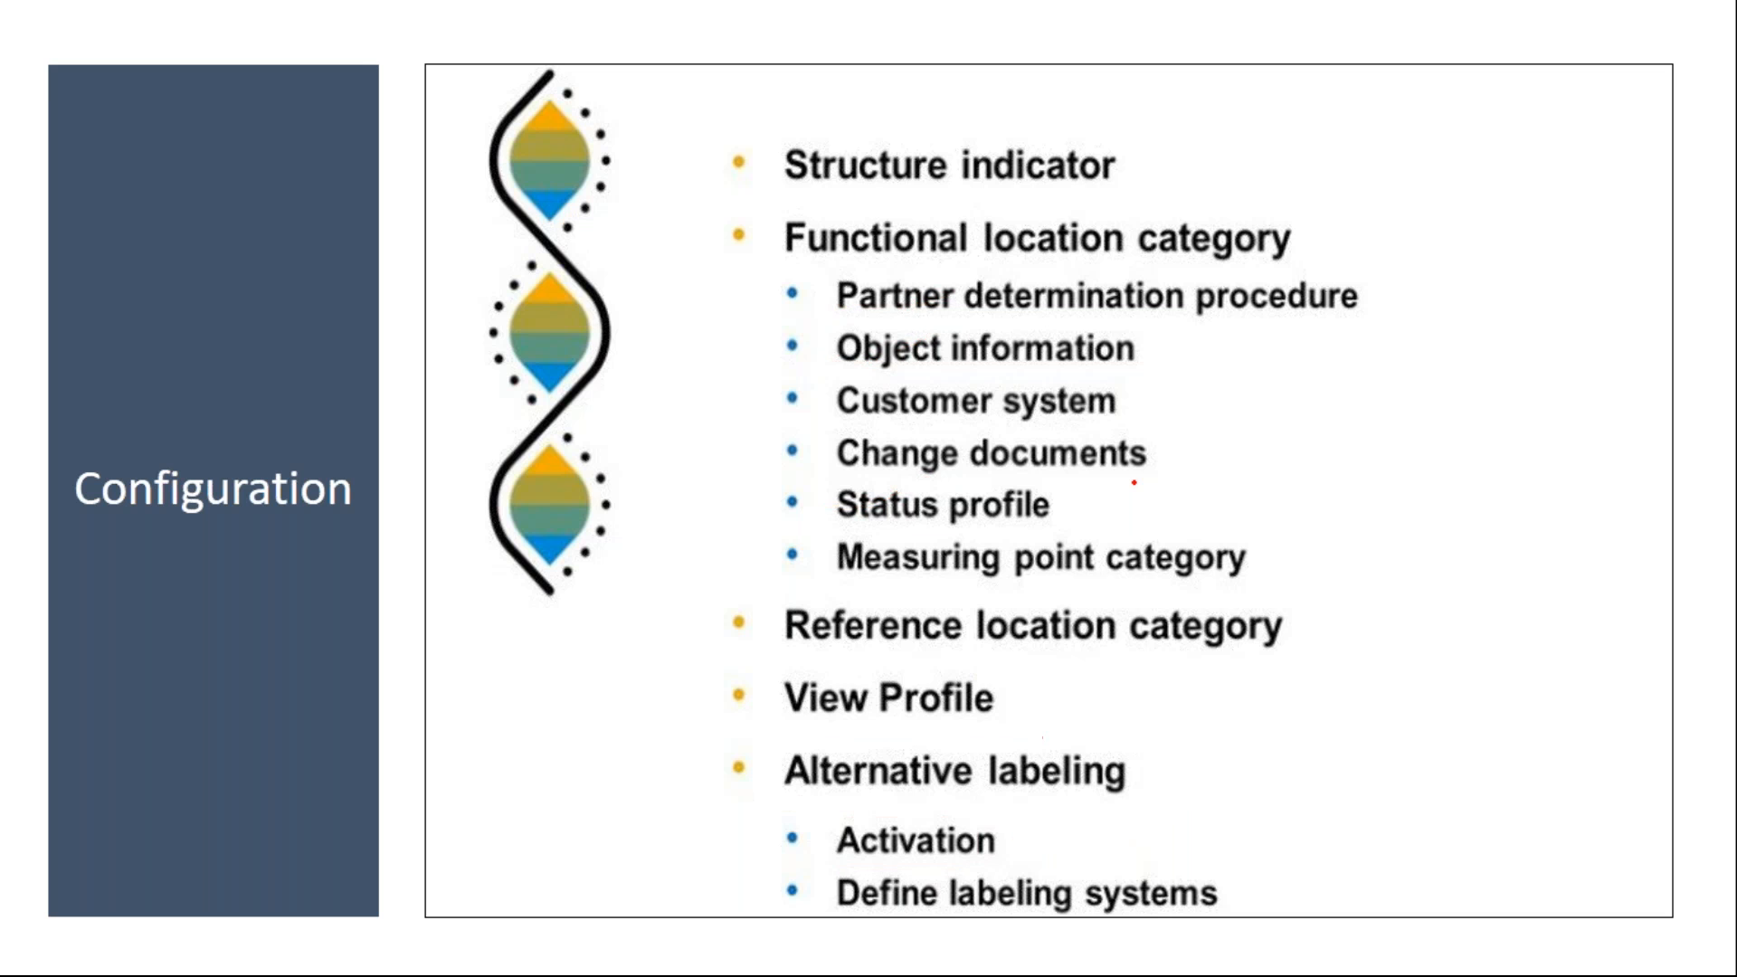
key(Escape)
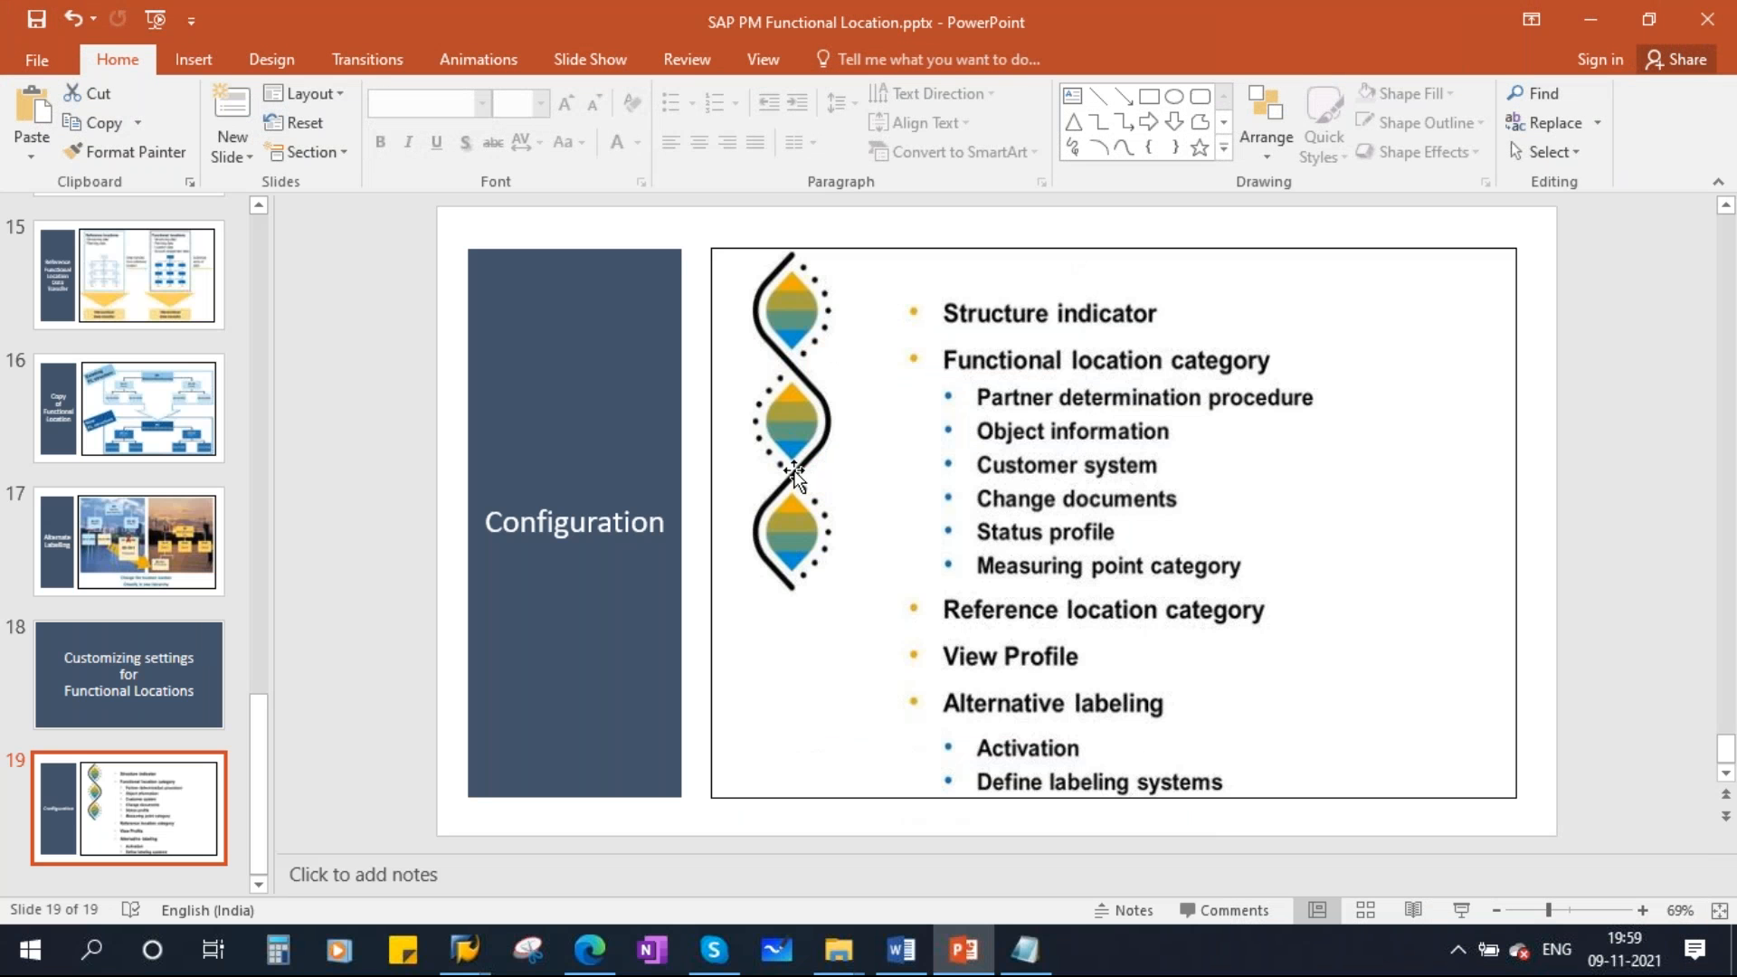
Switch to the SAP functional location change session, open the master data of HYND-UT1 and point out the Object Type and Weight fields
mouse_move(484, 950)
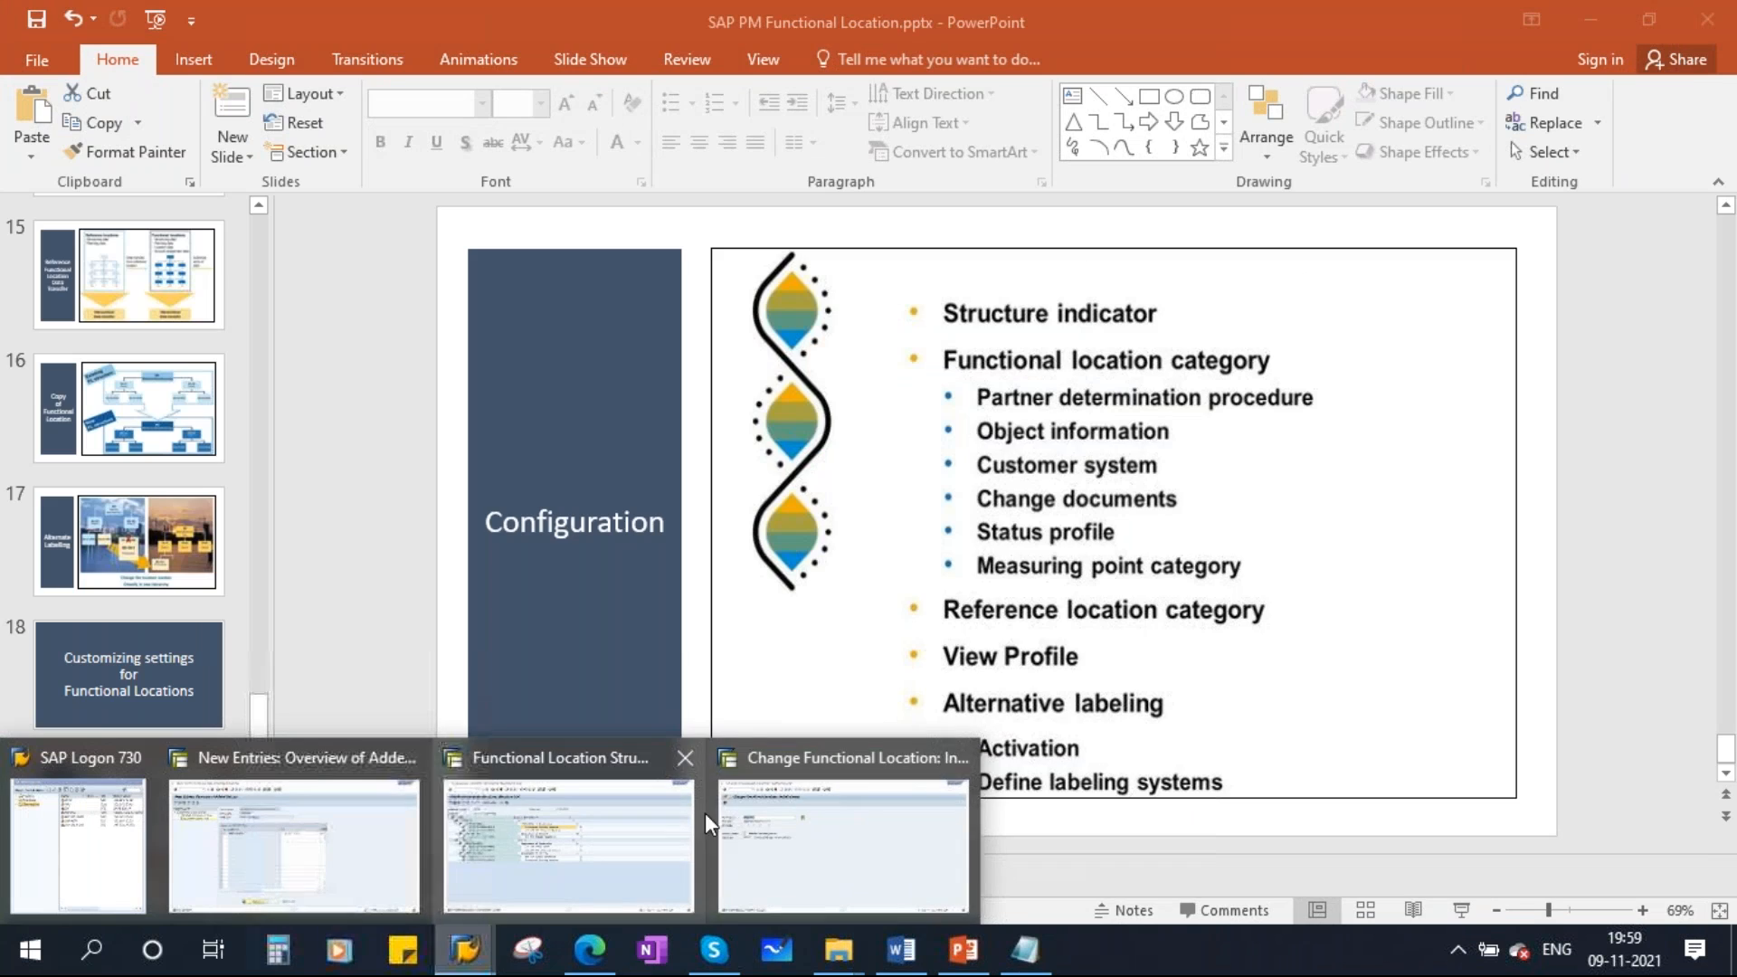
click(500, 828)
key(Return)
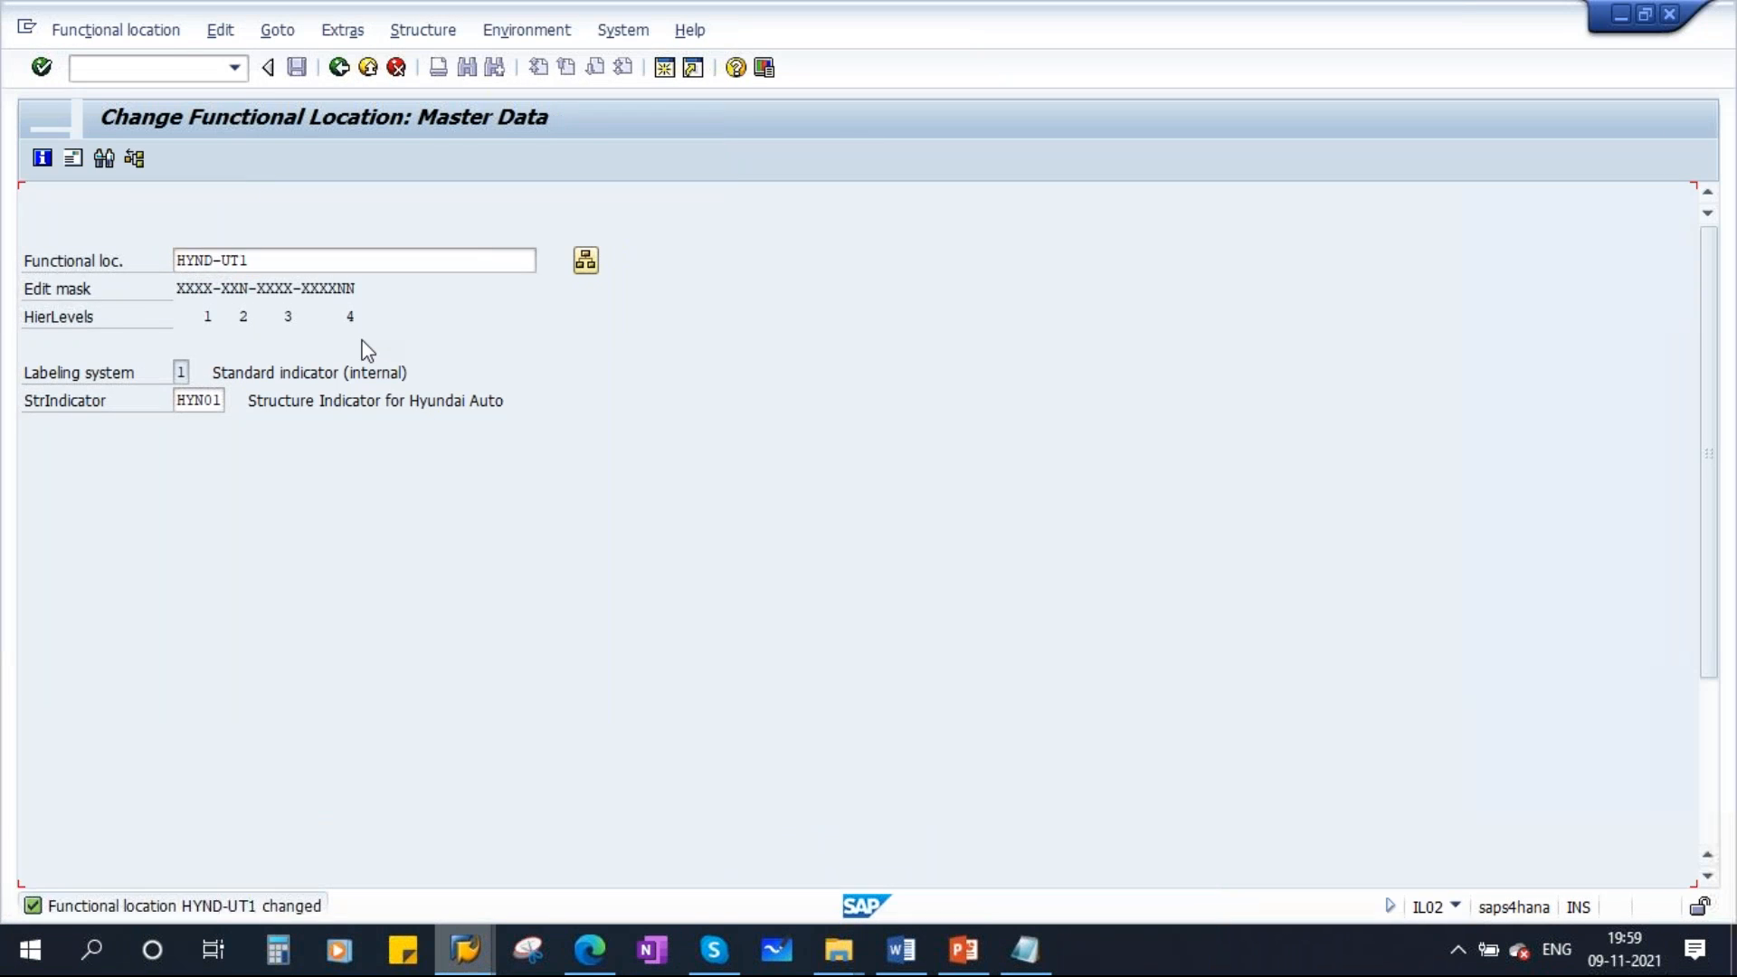
click(213, 432)
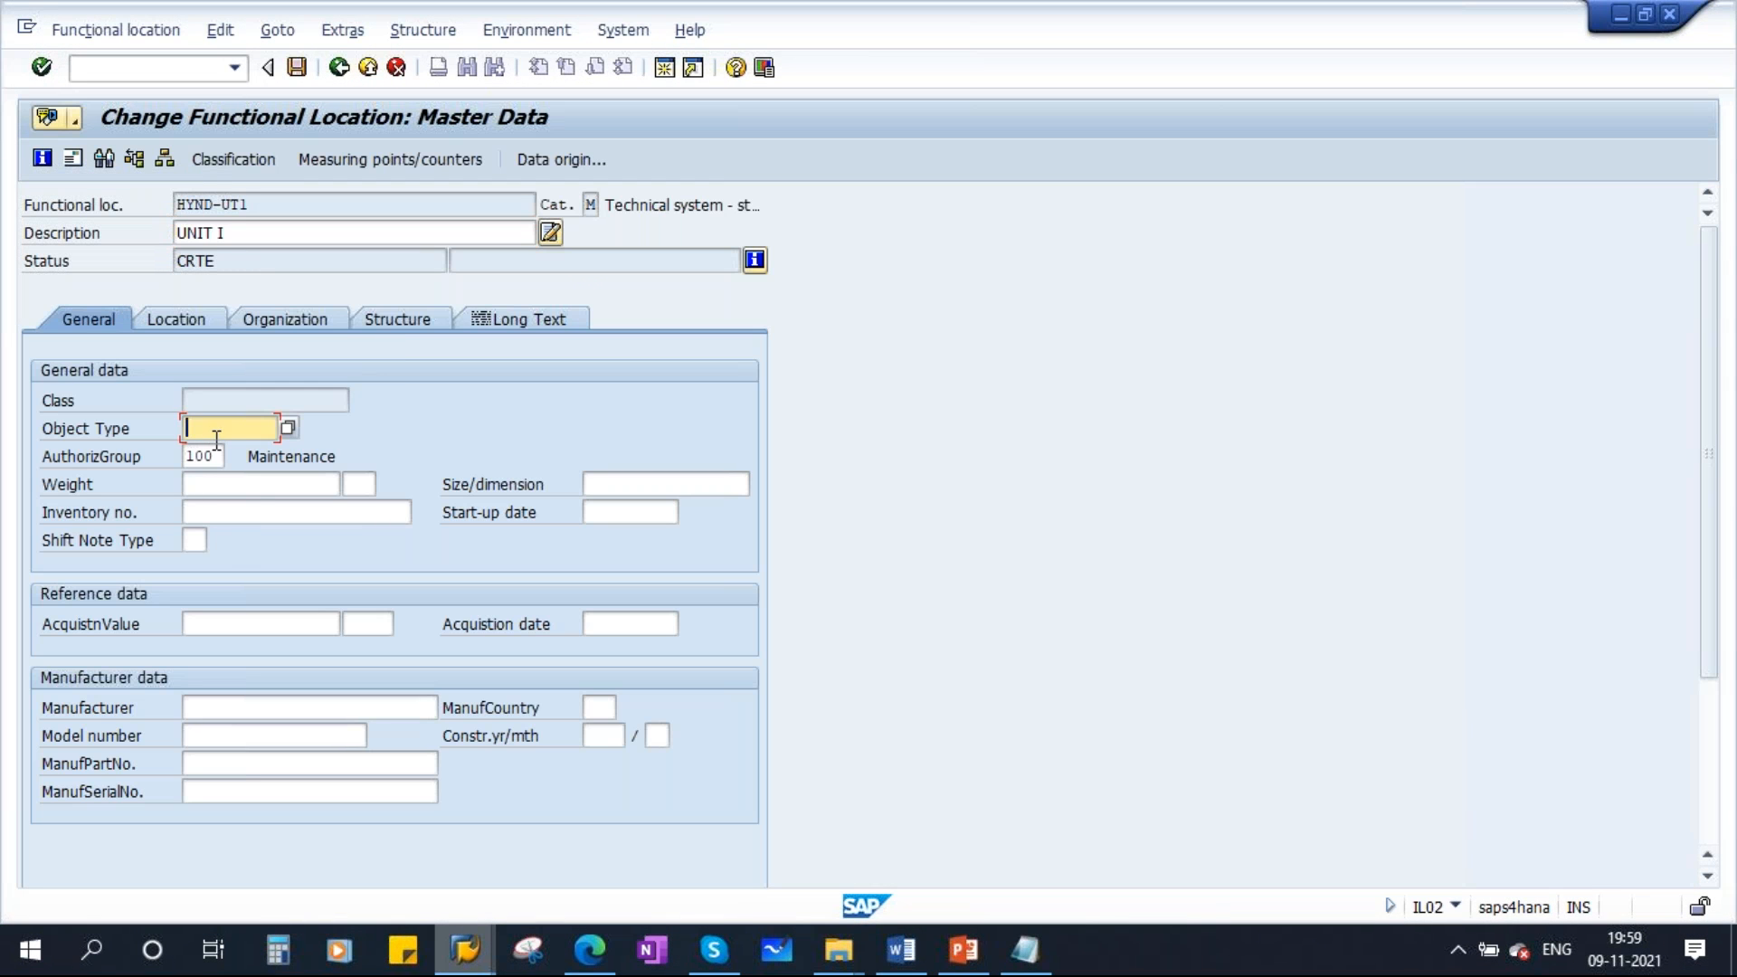
click(216, 483)
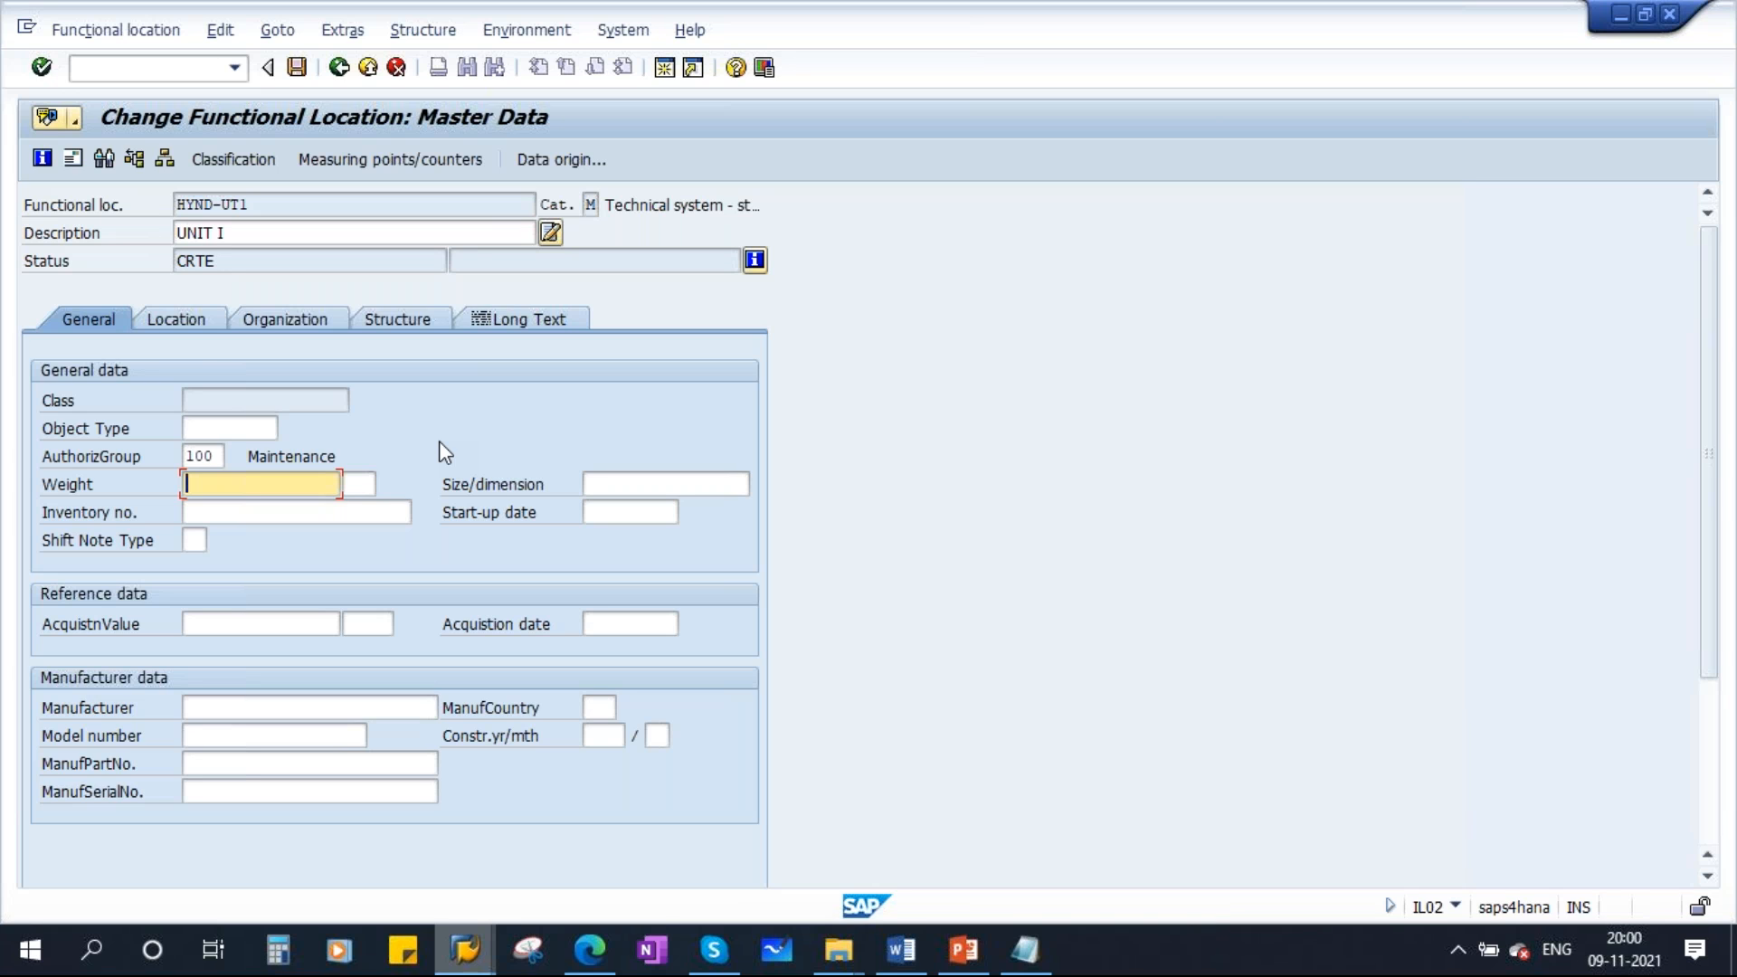
Review the General and Location screens of HYND-UT1, examining the Object Type and Shift Note Type fields
click(472, 957)
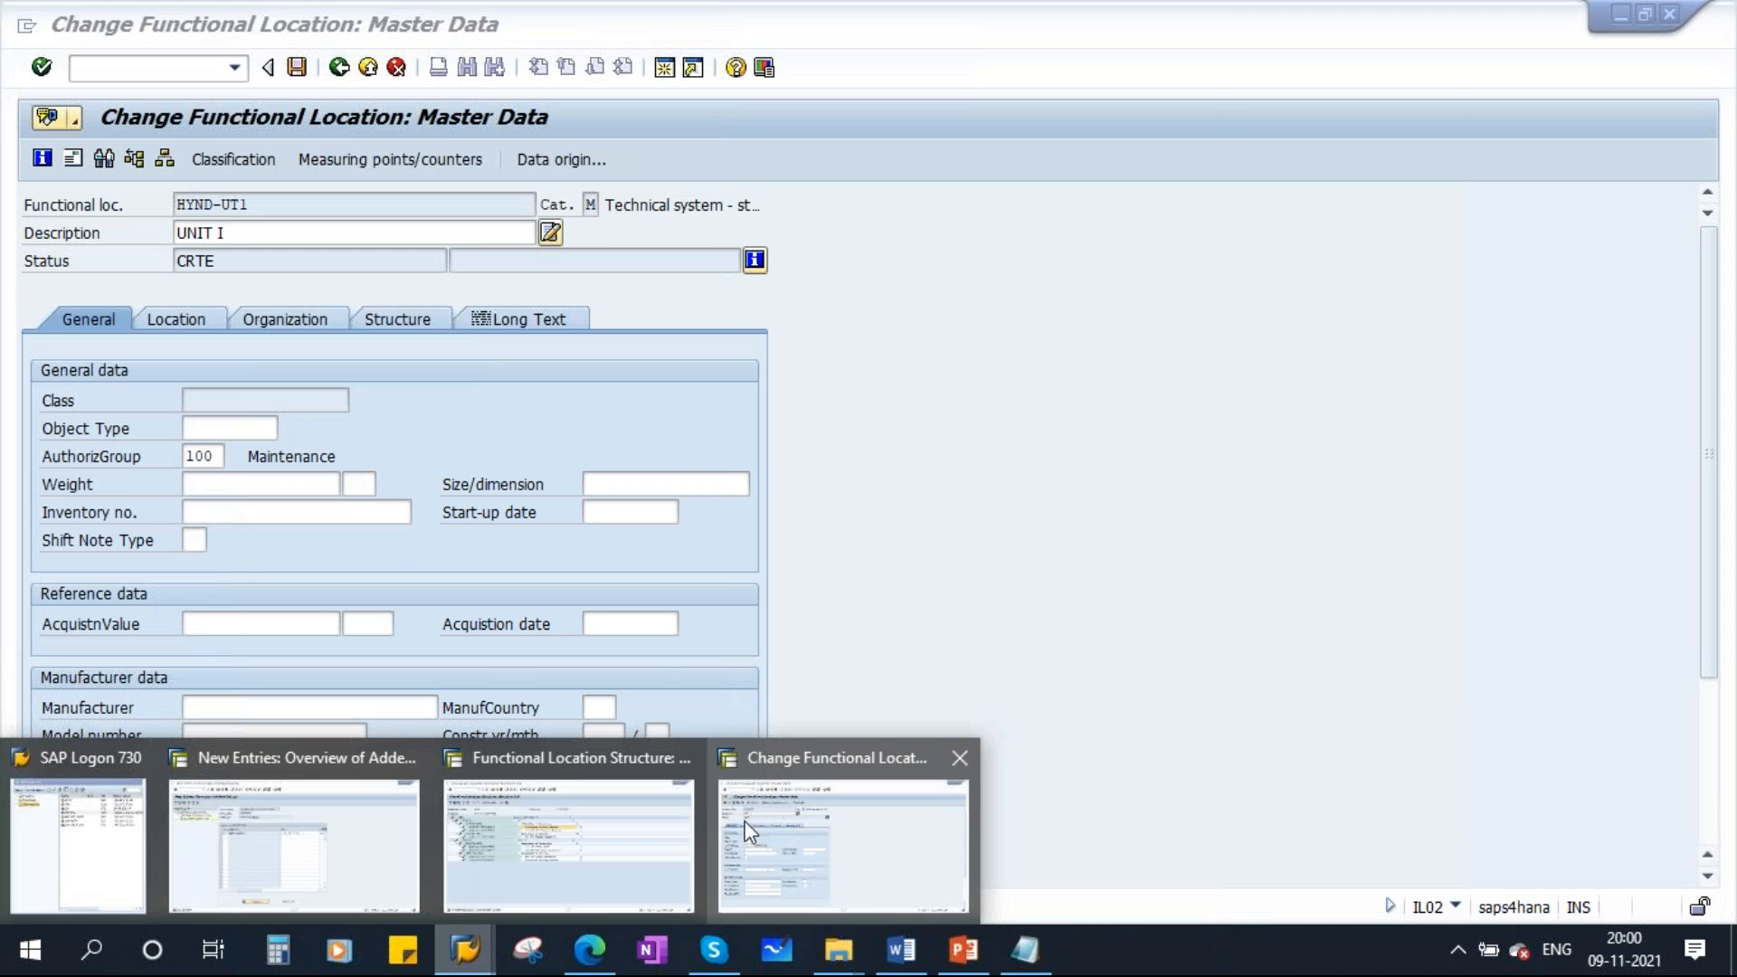
click(800, 814)
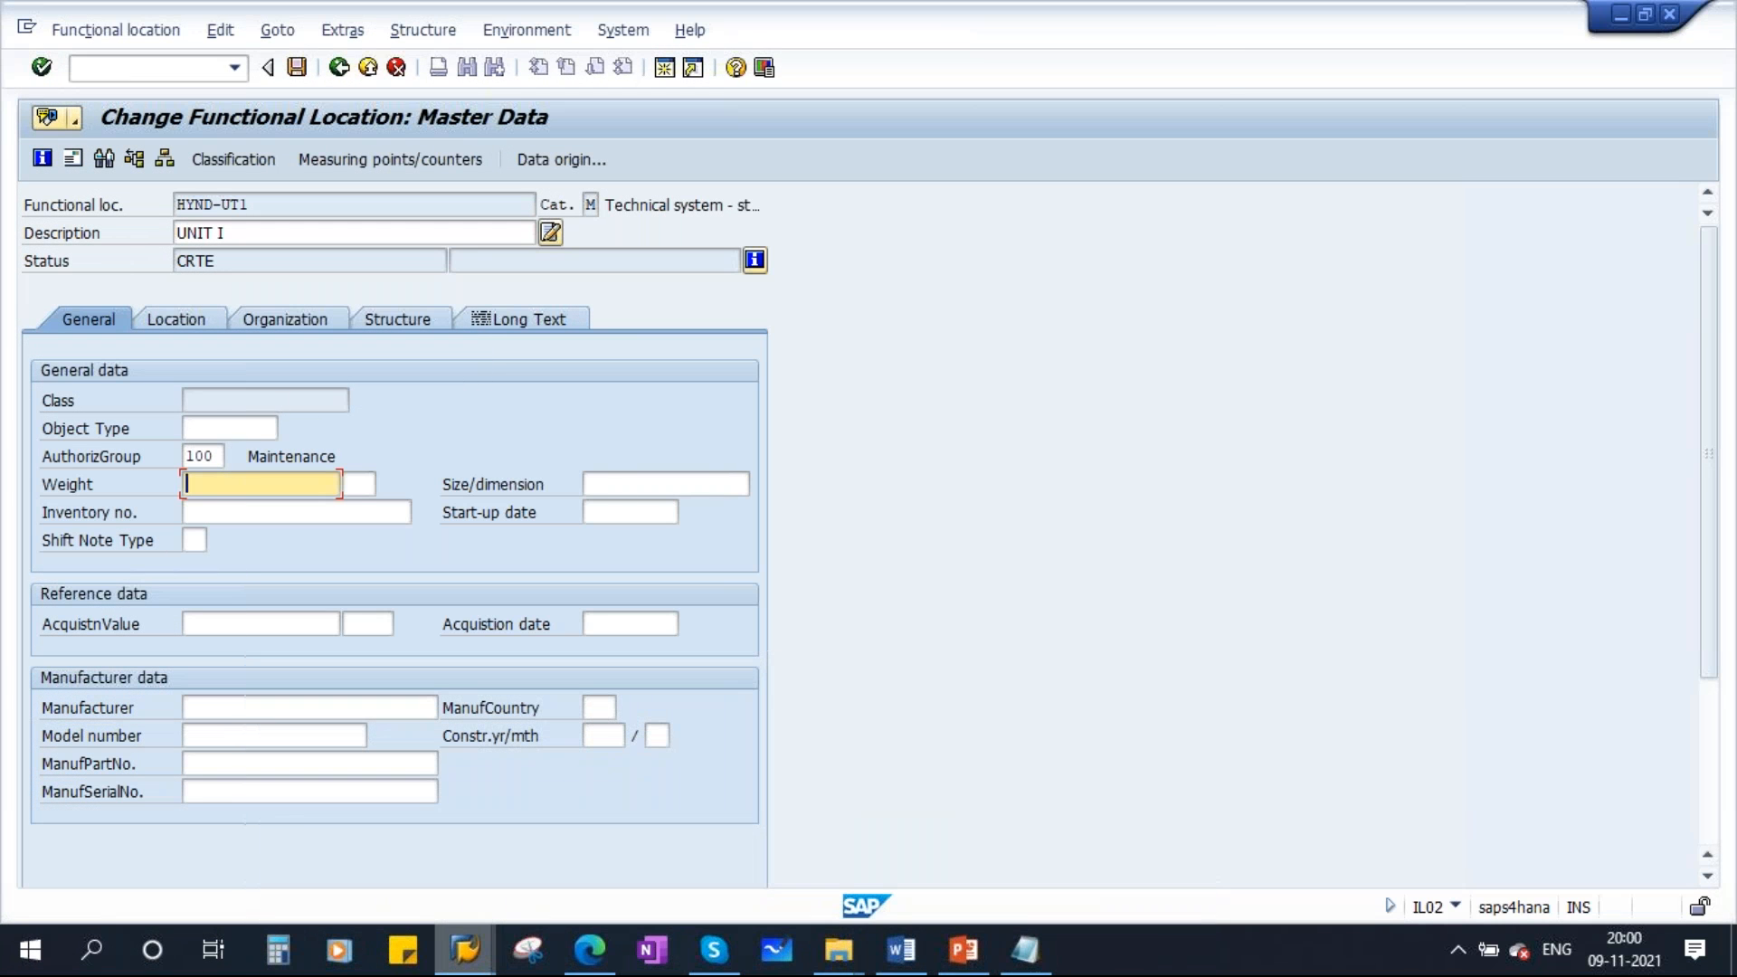
click(206, 431)
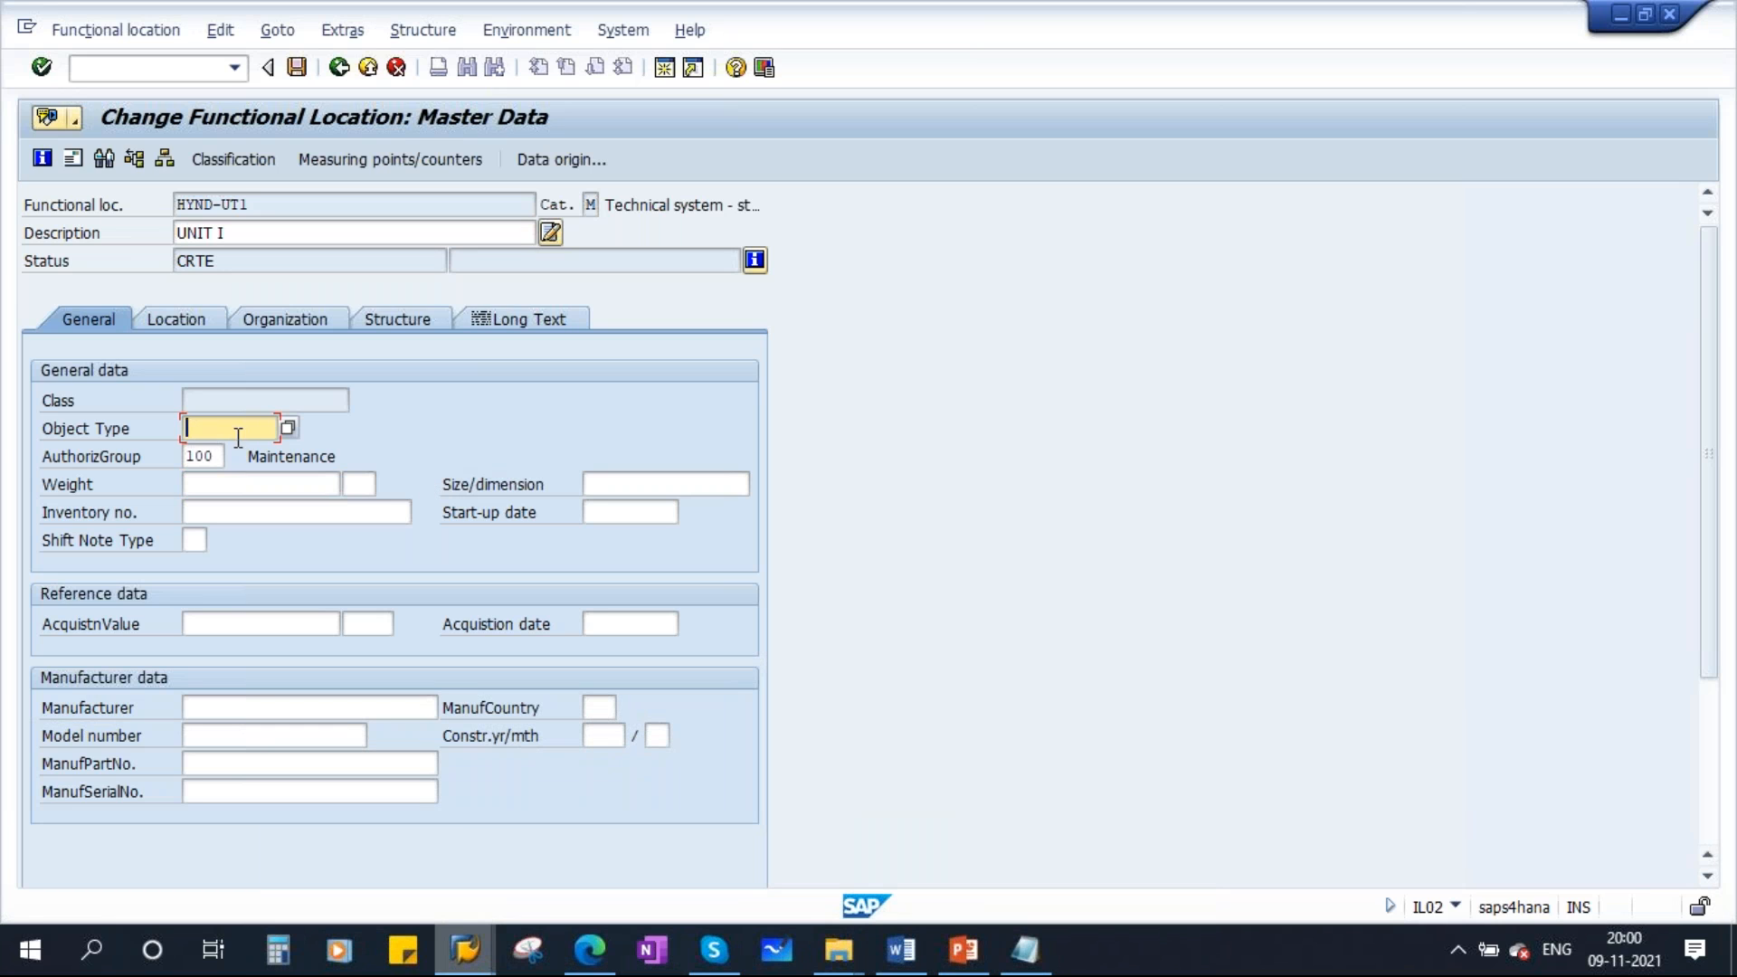
click(178, 319)
click(89, 319)
click(194, 540)
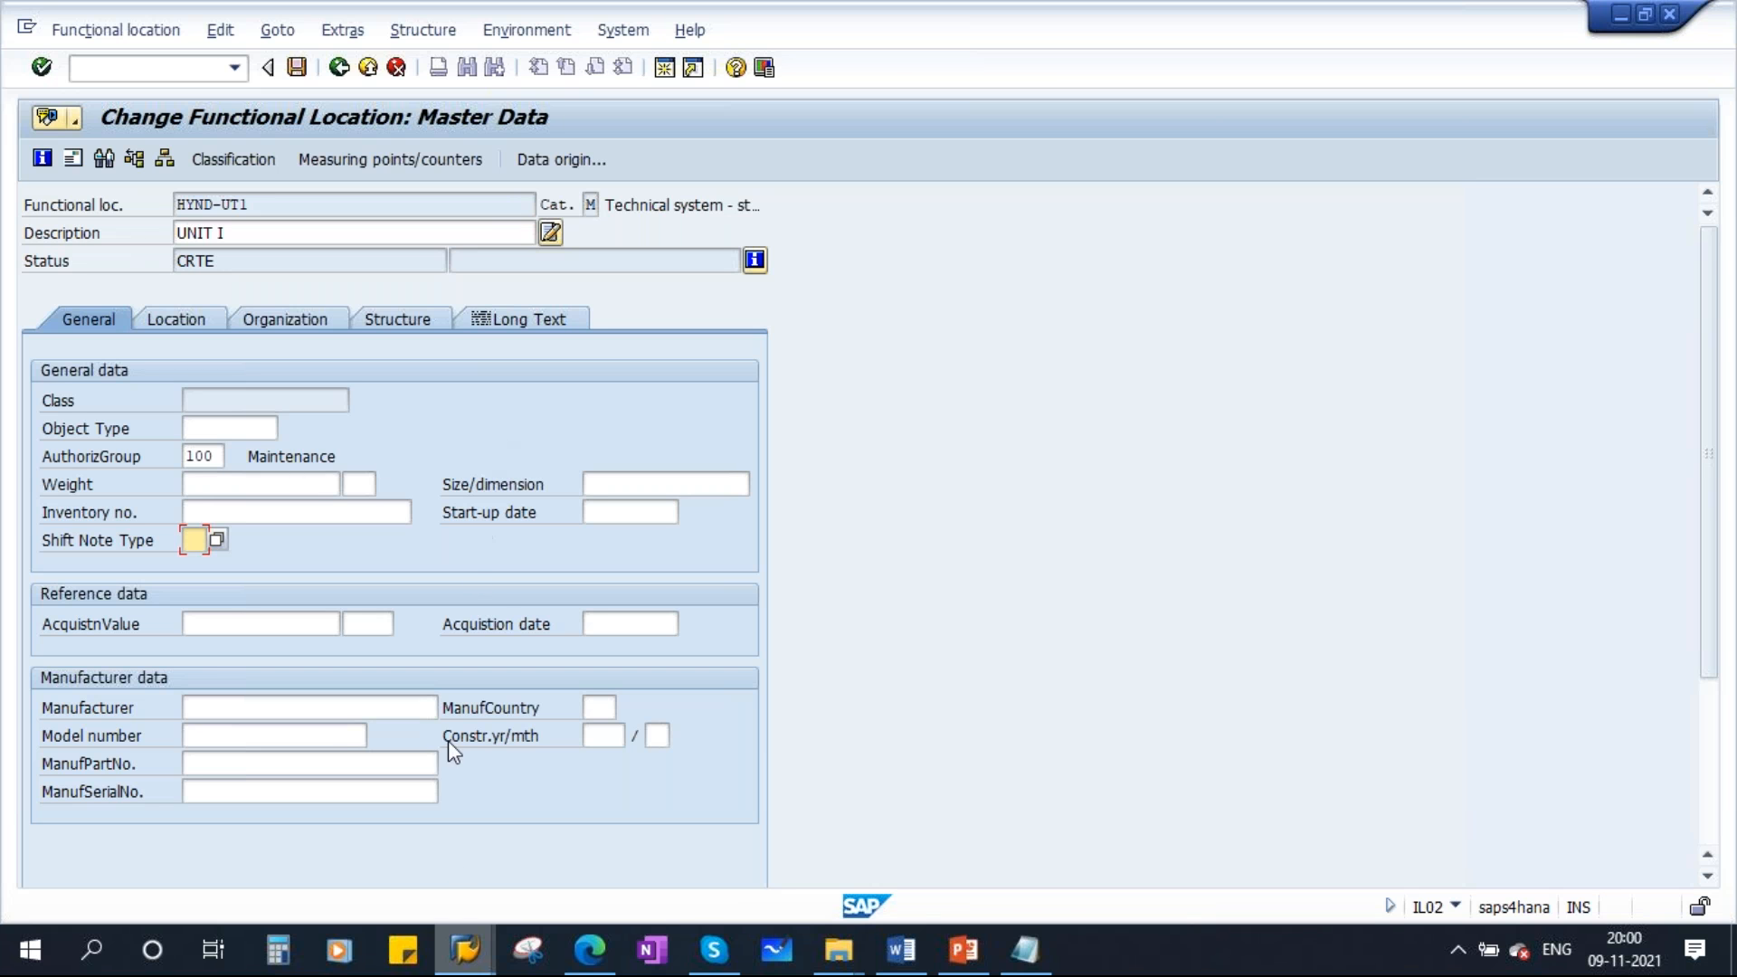
Return to the customizing session and leave view profile YB000002 and the view profile definitions for the IMG structure
mouse_move(466, 949)
click(290, 818)
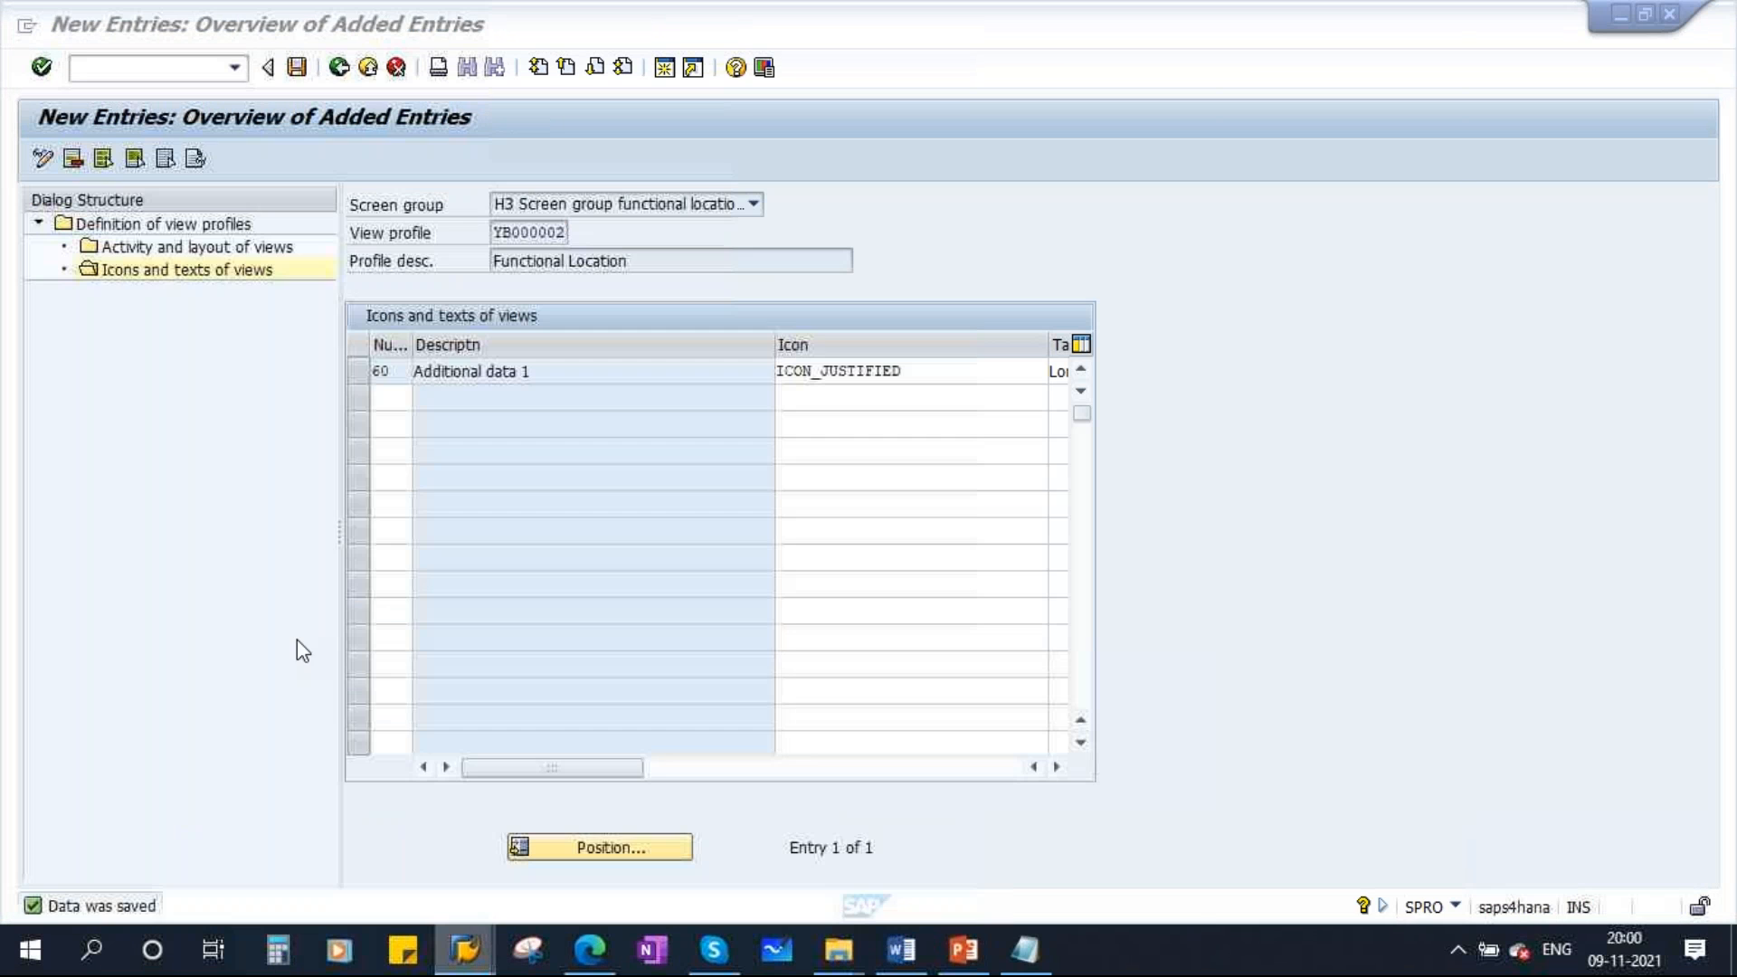
click(338, 69)
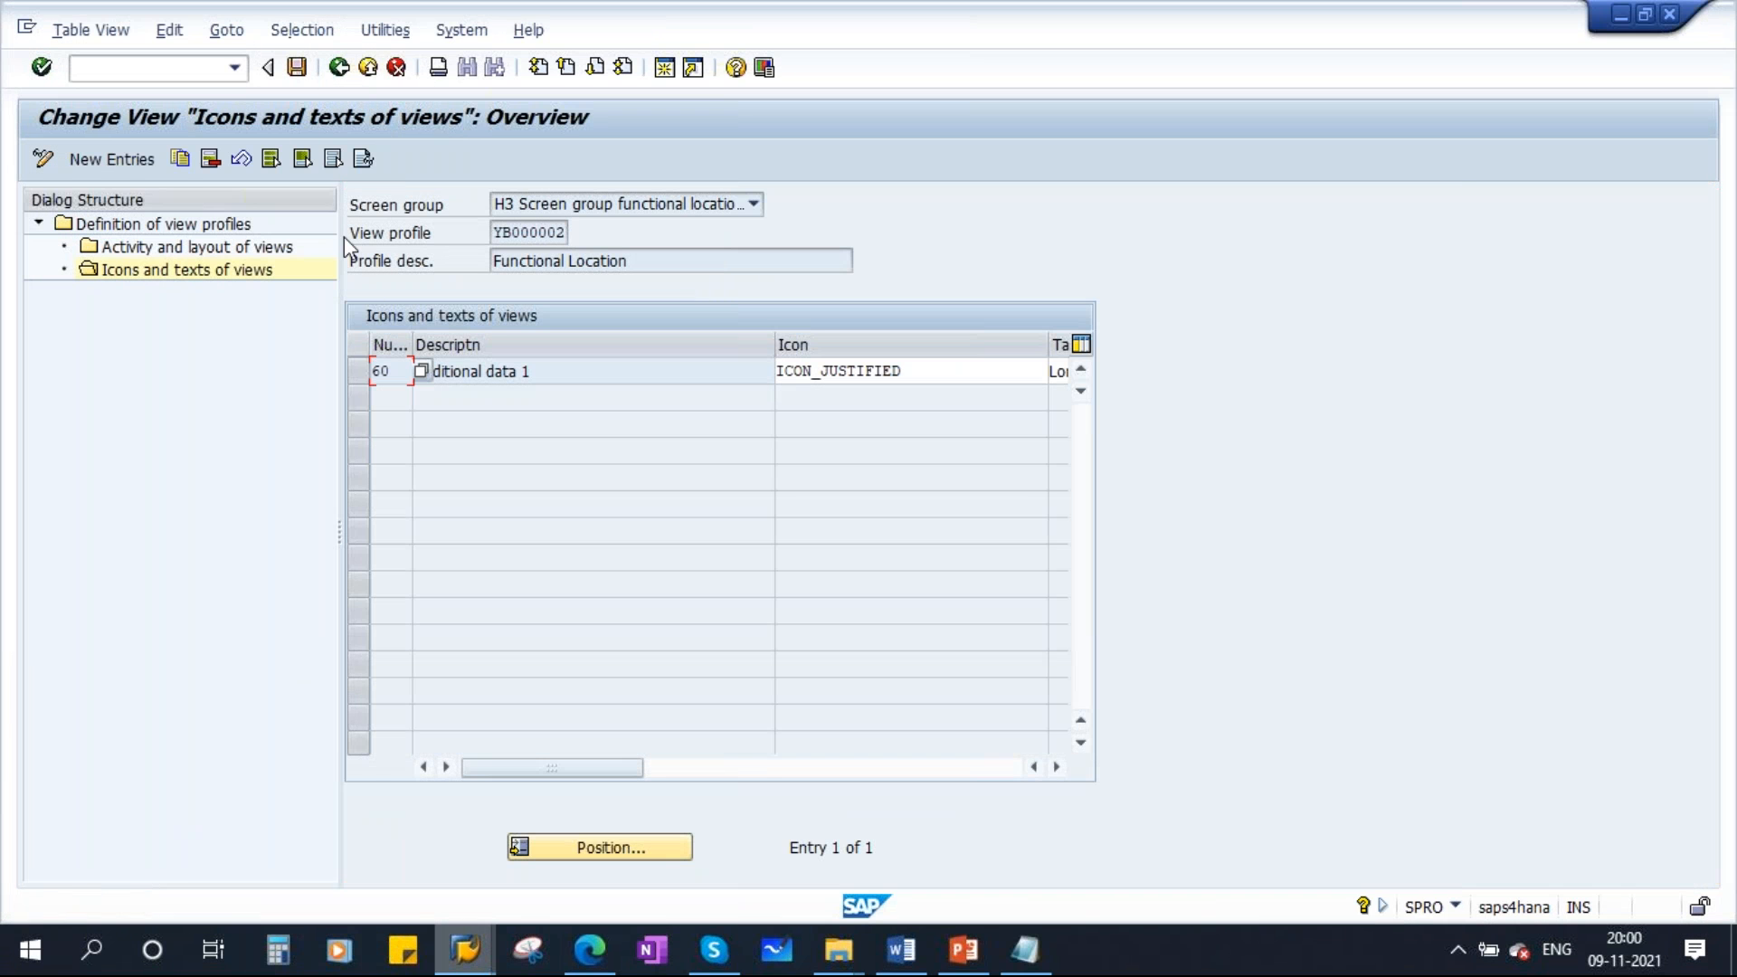
click(338, 68)
click(339, 69)
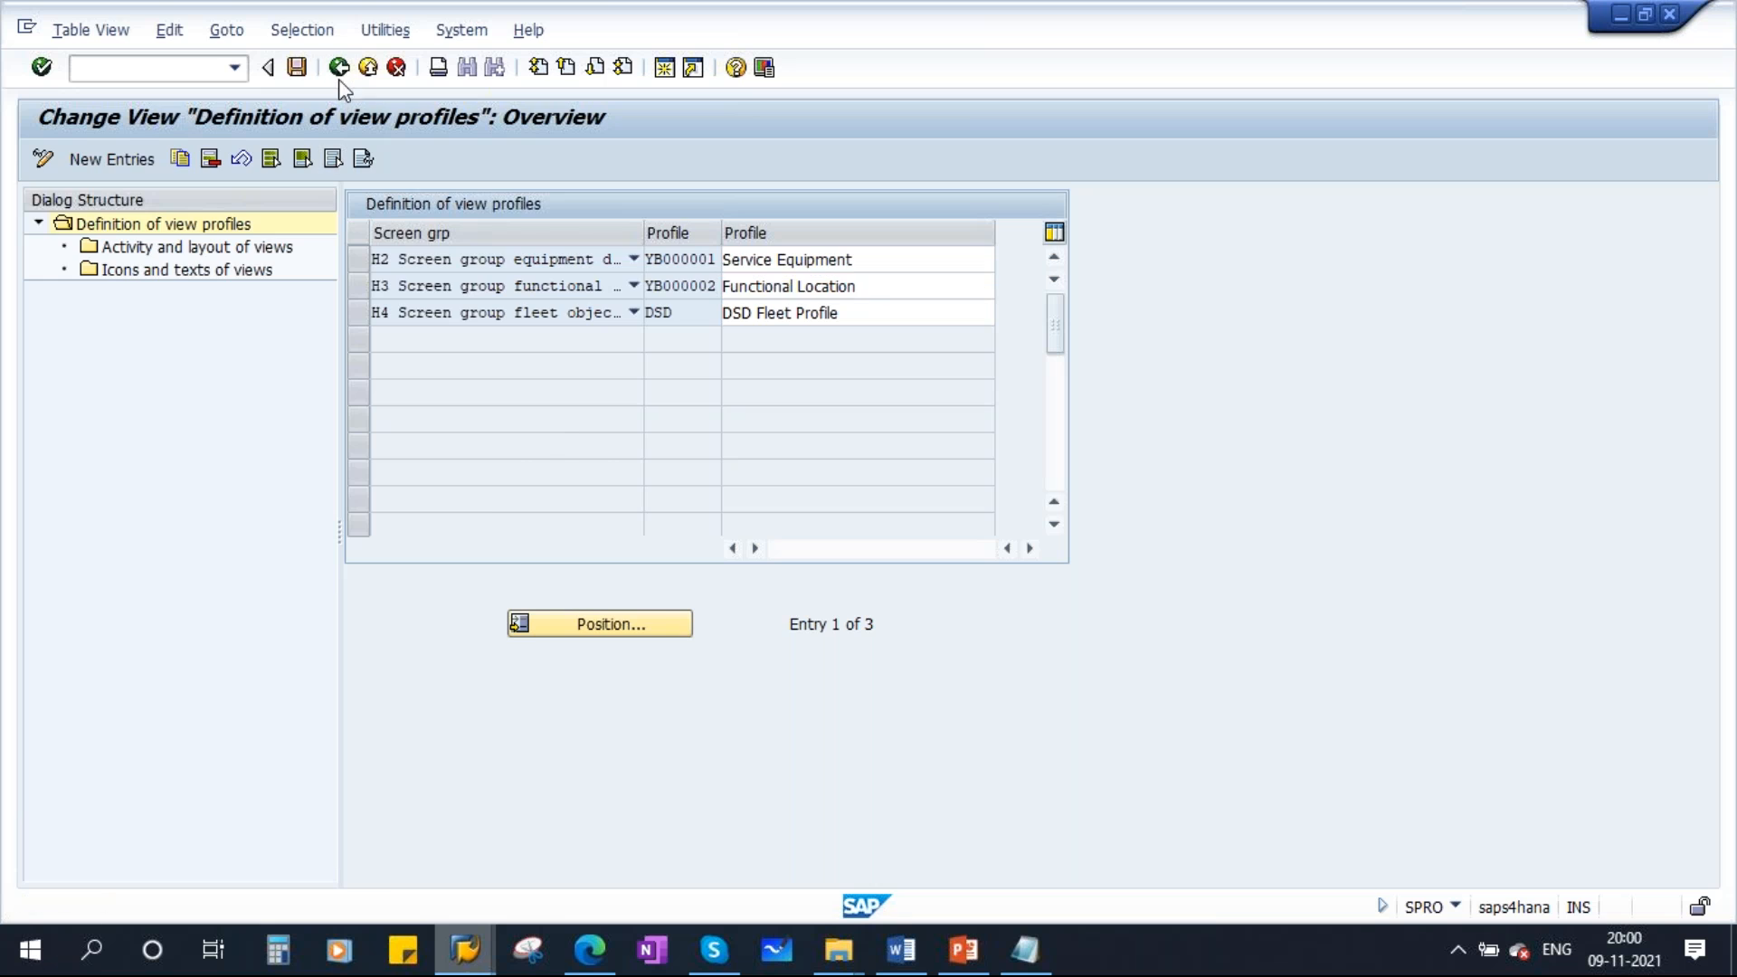
Collapse General Data and open Define Field Selection for Functional Locations with the activity for common fields of equipment and functional locations
scroll(611, 564, down, 3)
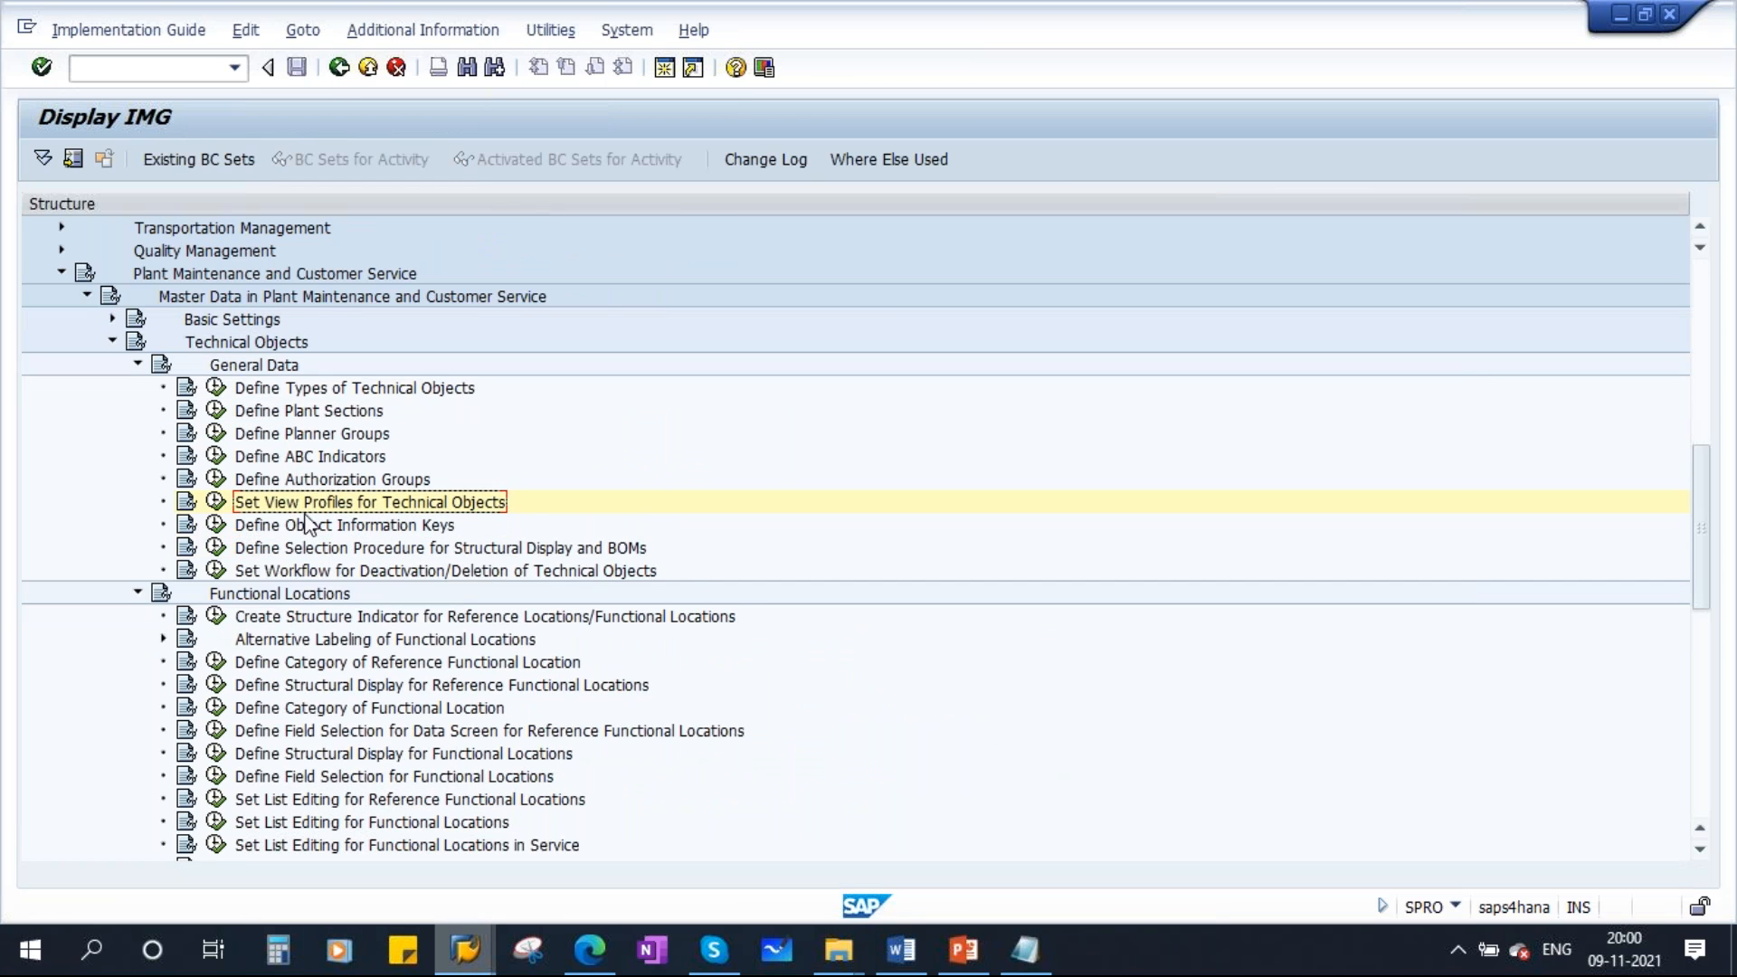
scroll(578, 504, down, 2)
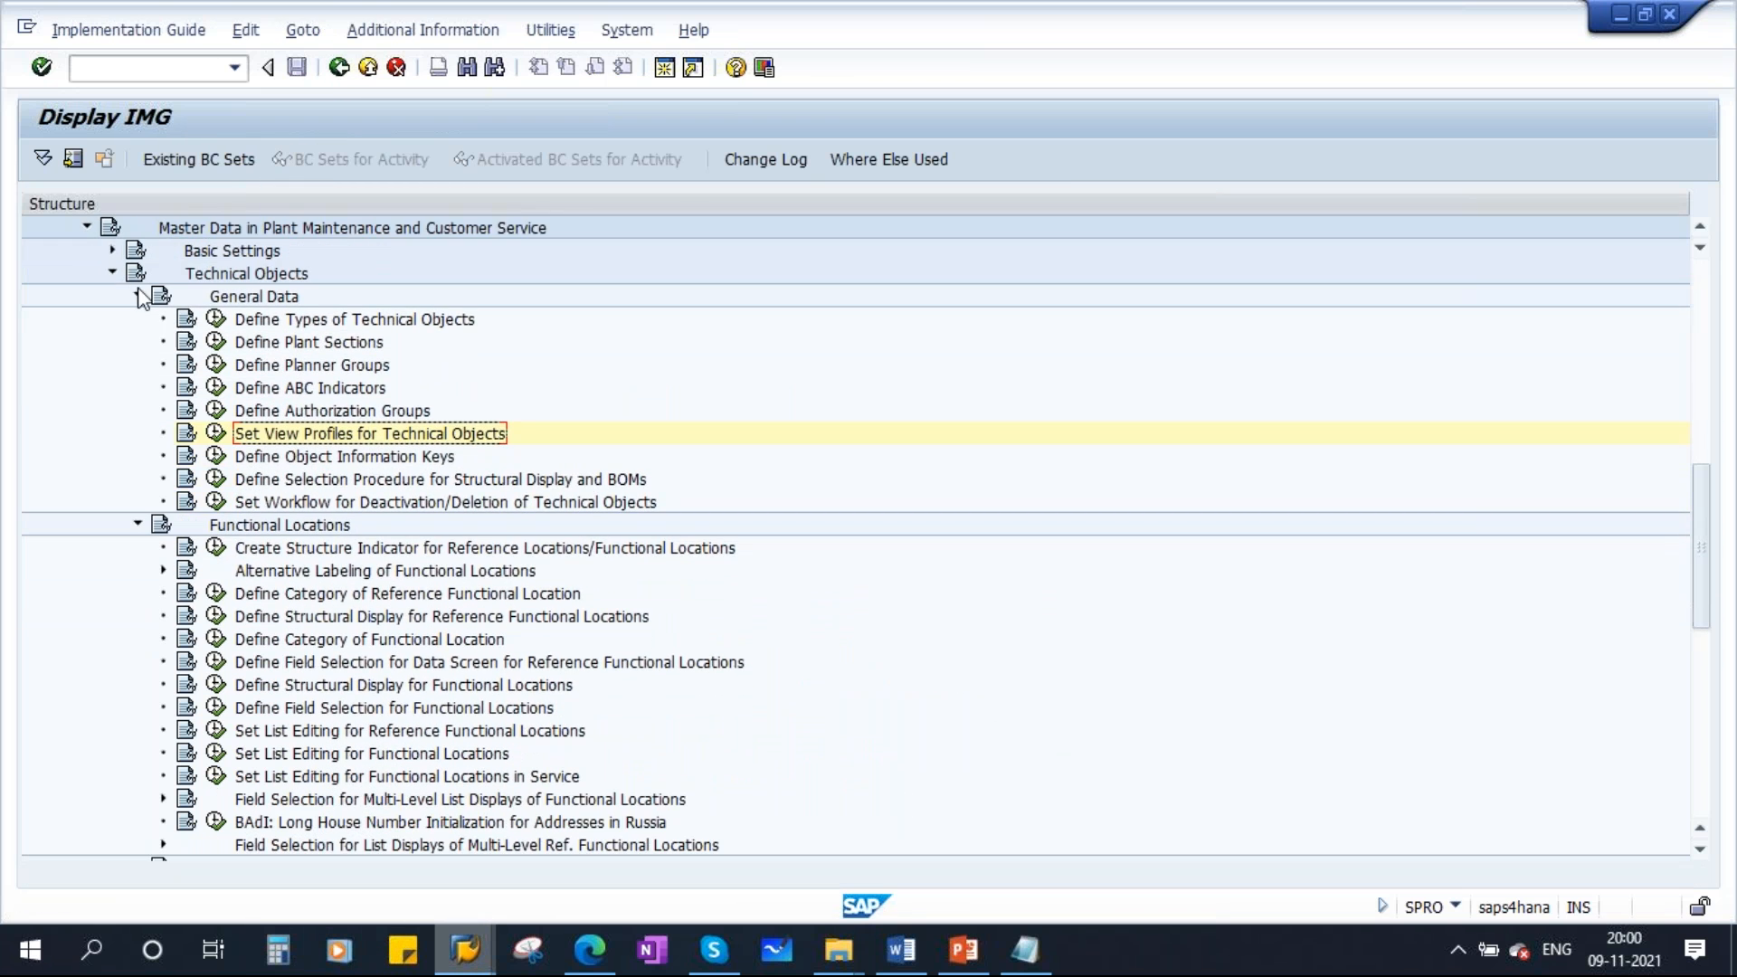
click(138, 297)
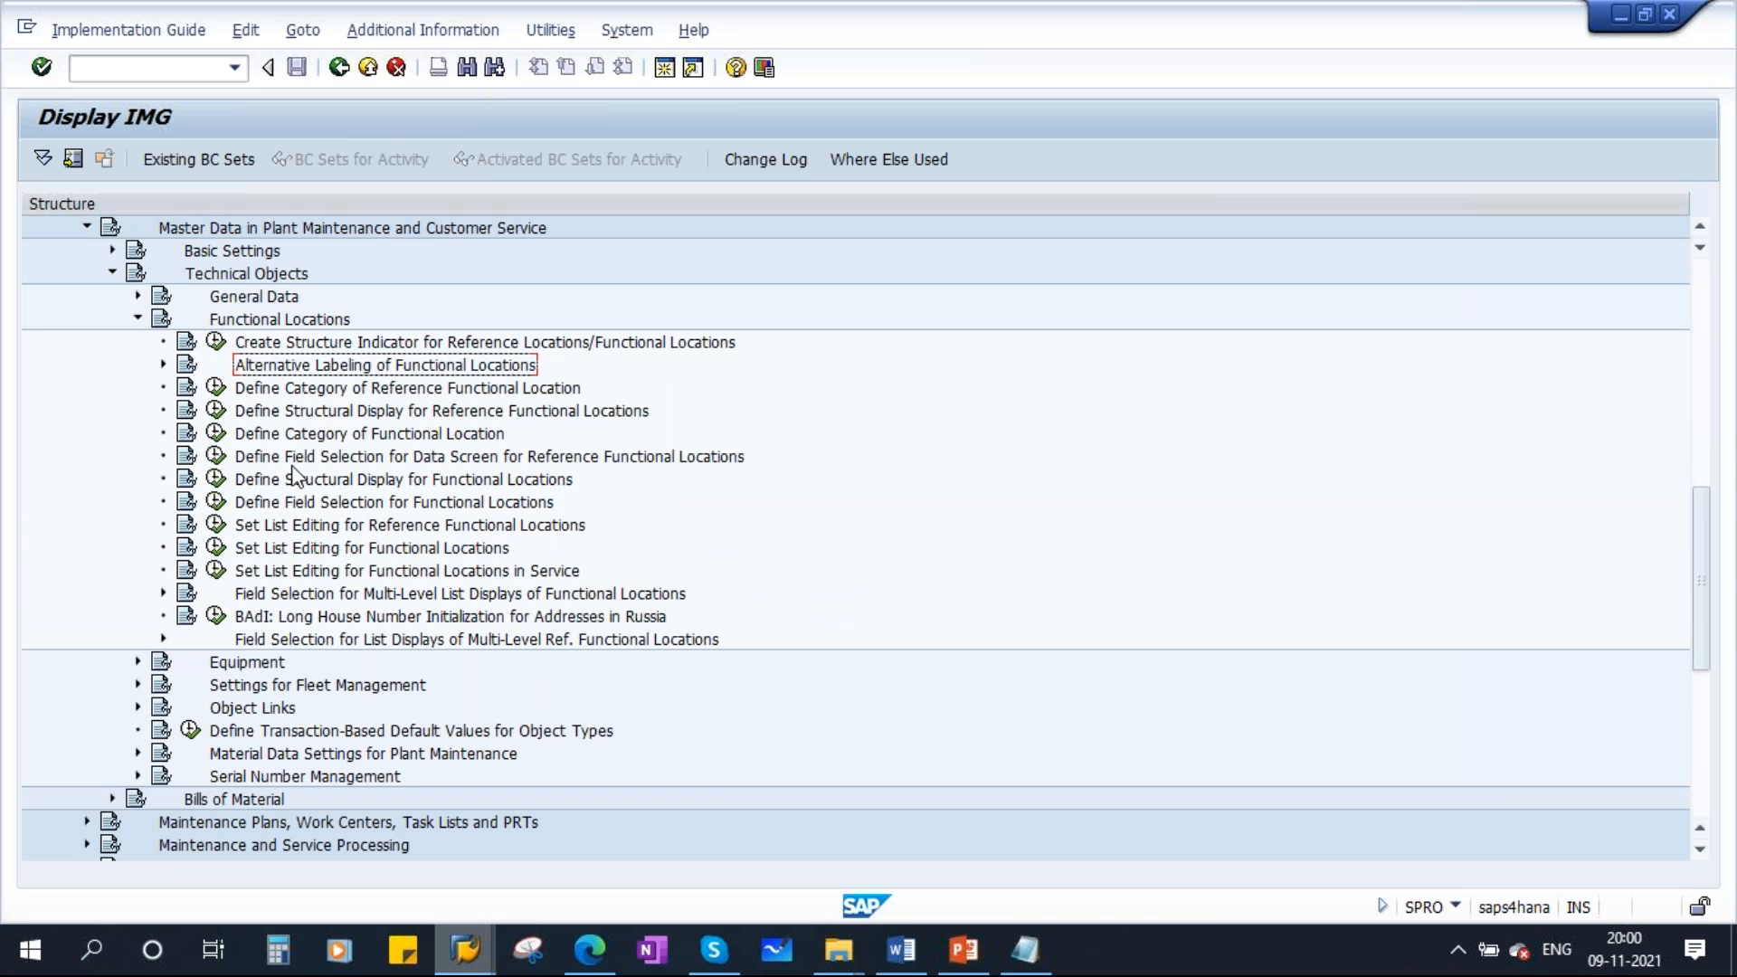
click(472, 504)
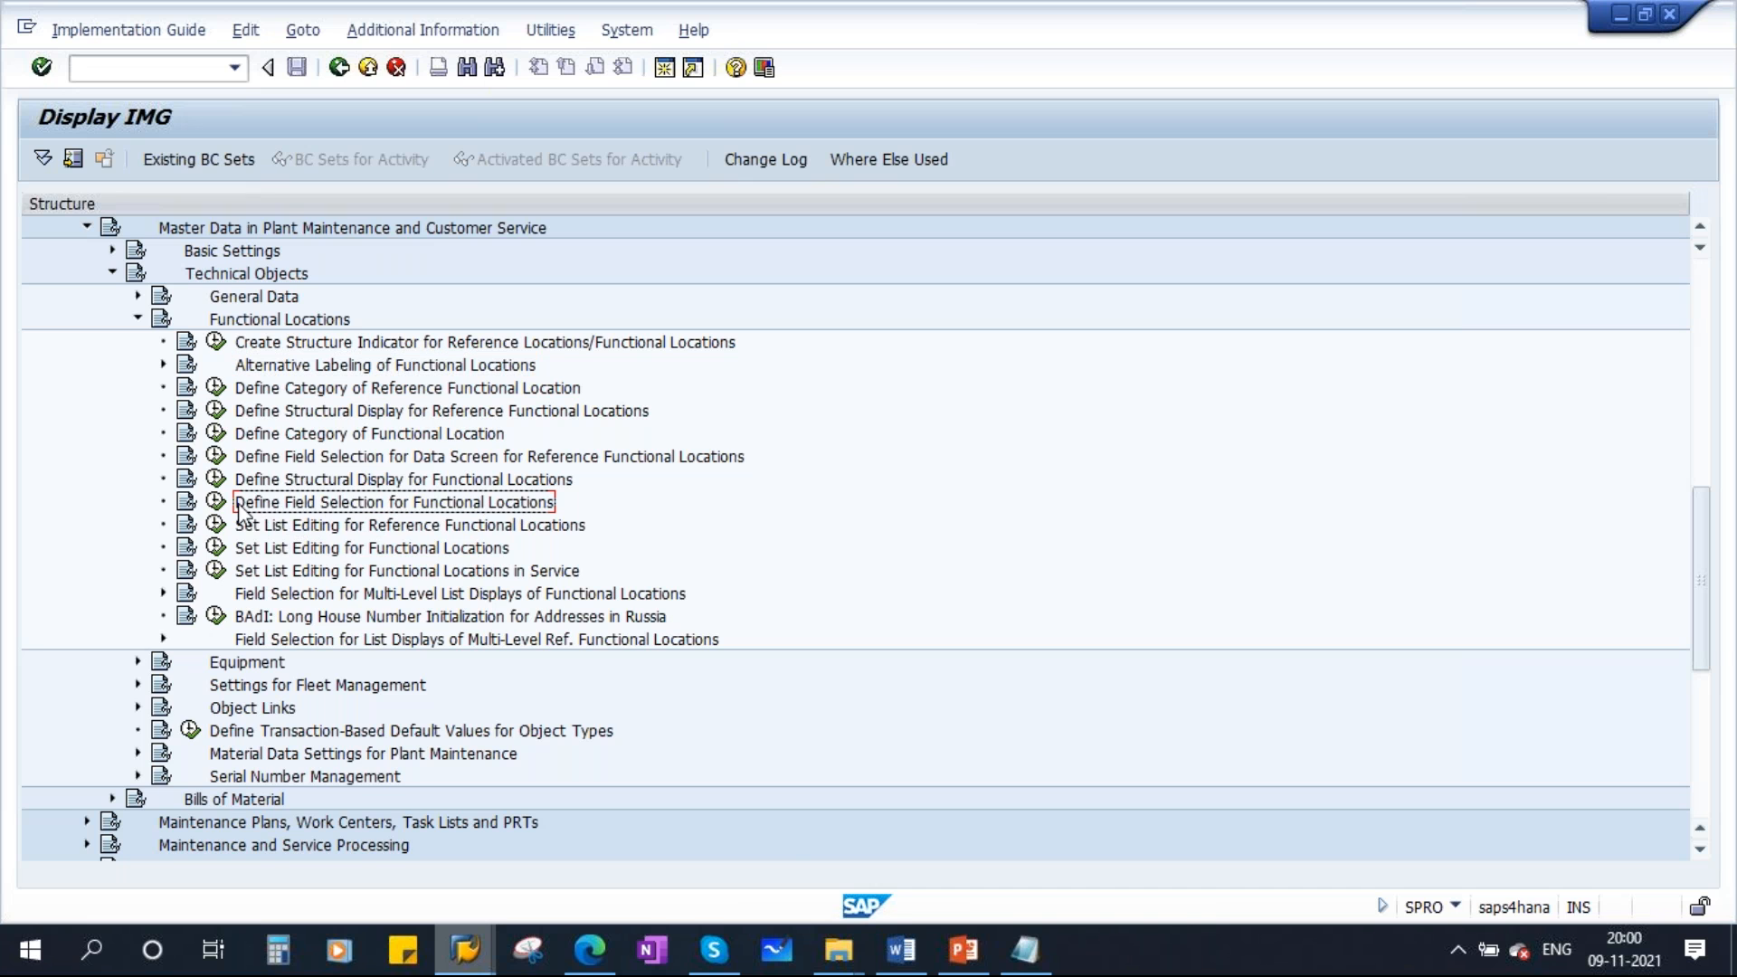
double_click(448, 505)
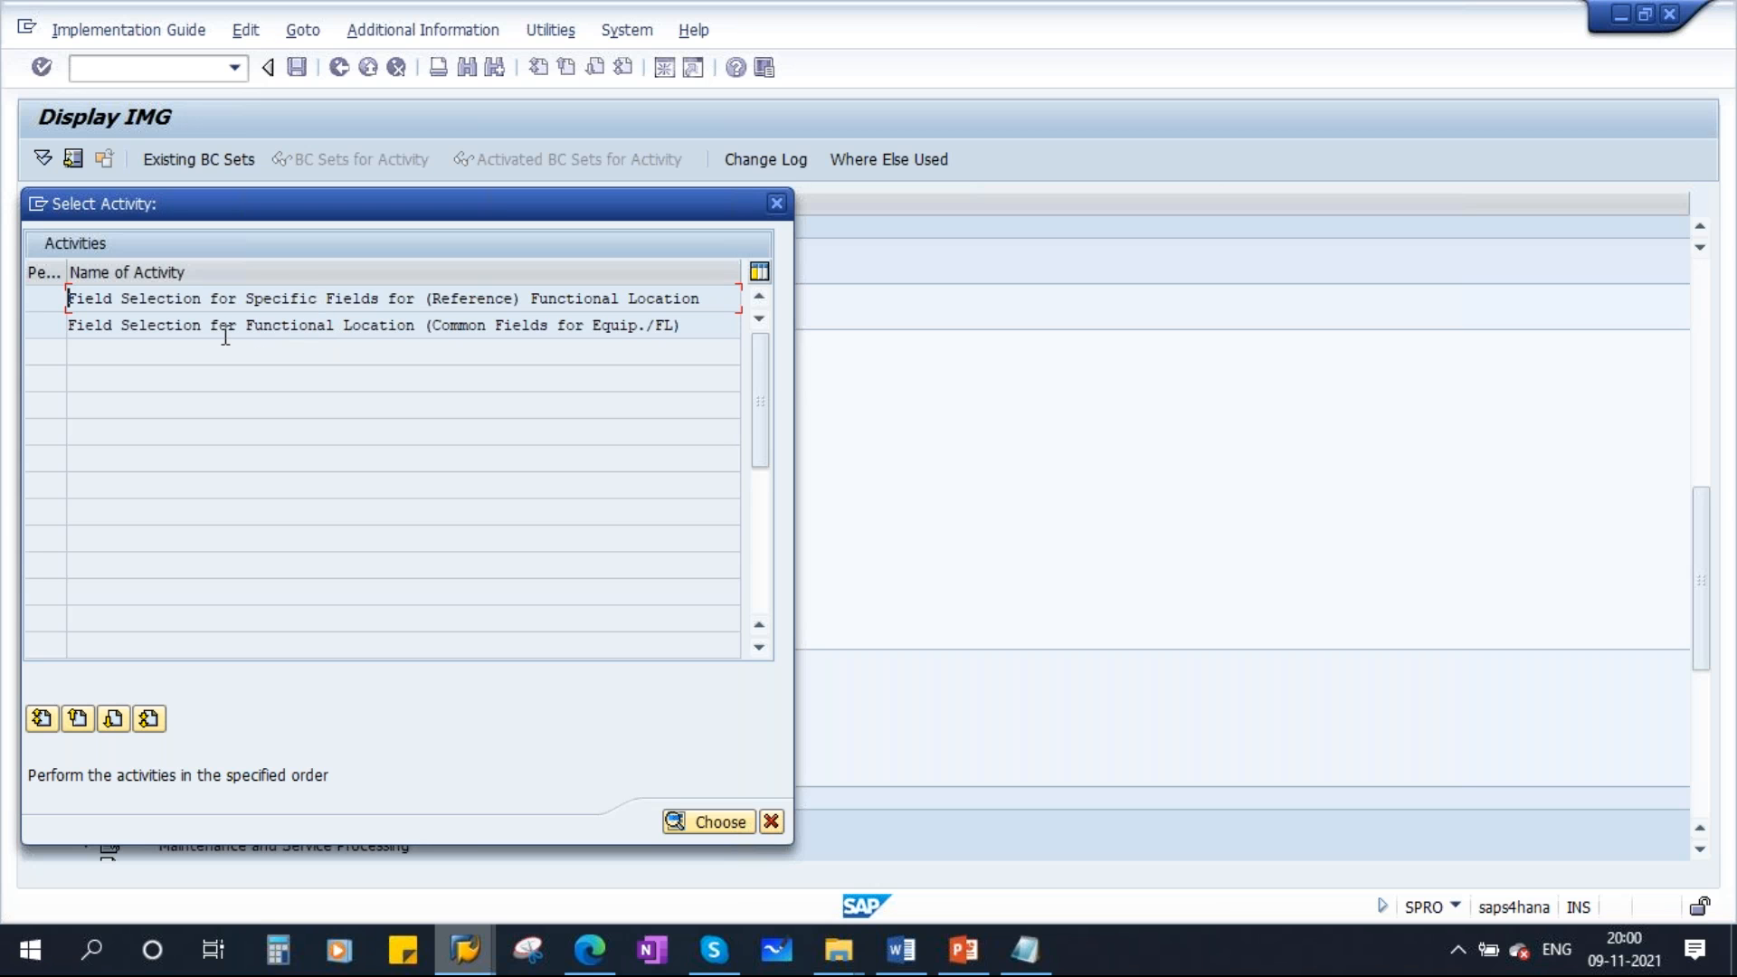
drag(682, 325, 63, 326)
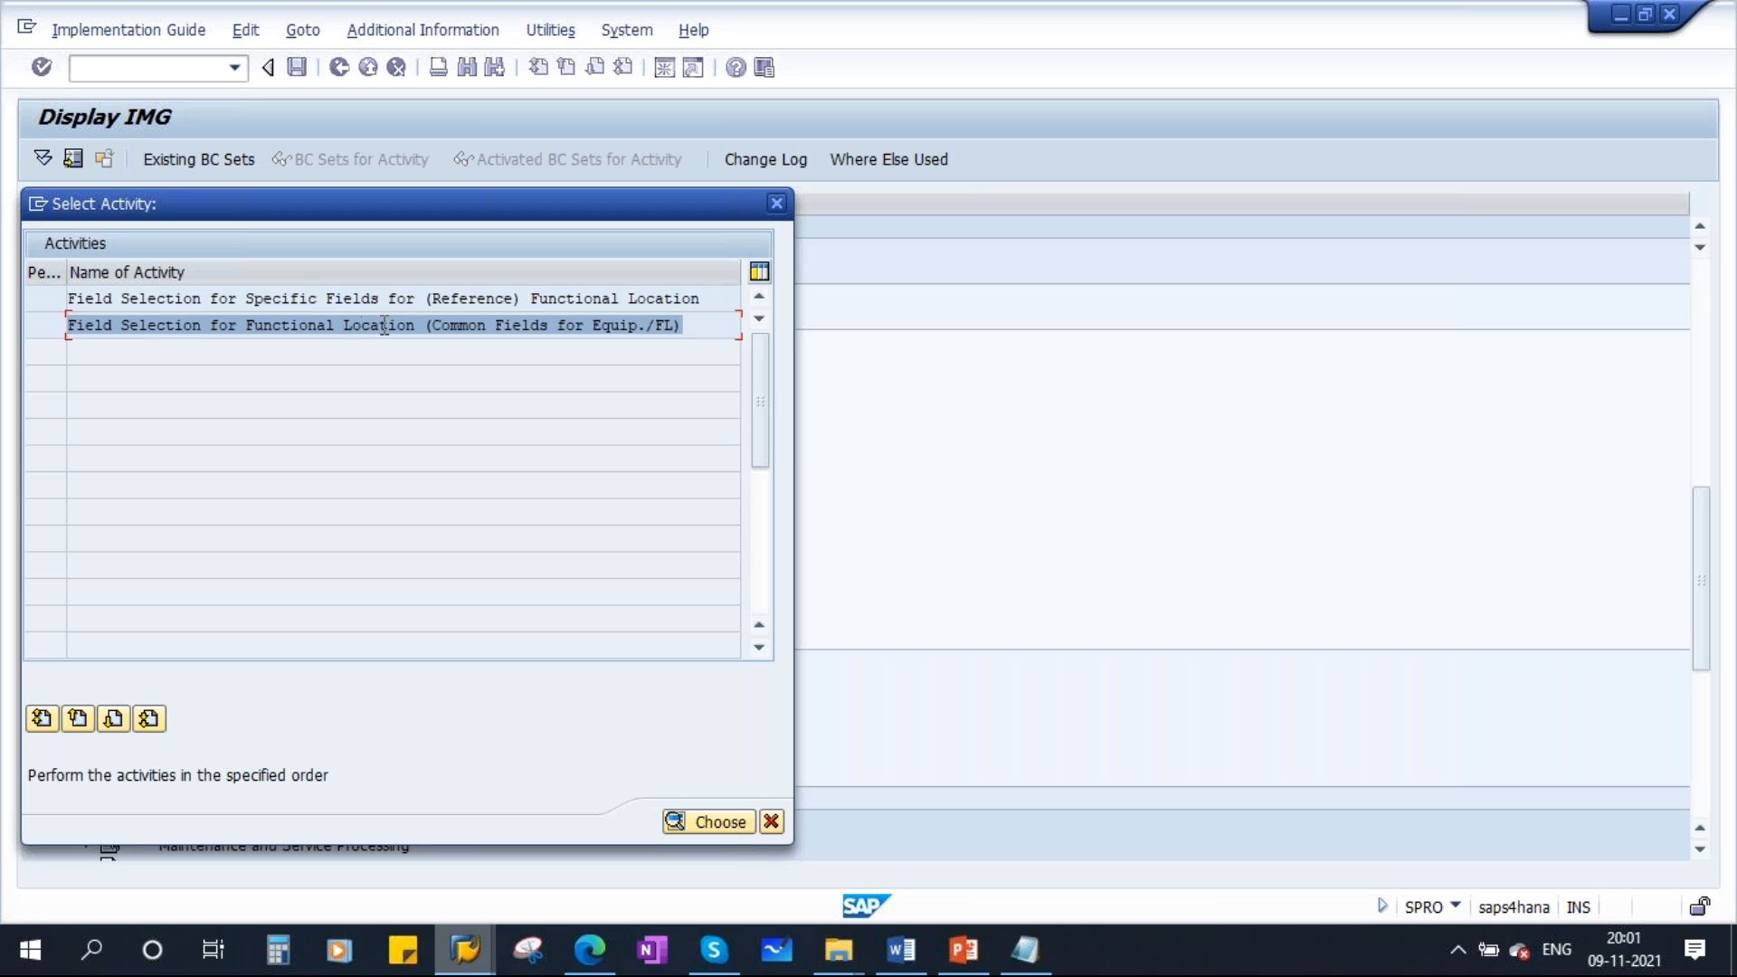
click(370, 328)
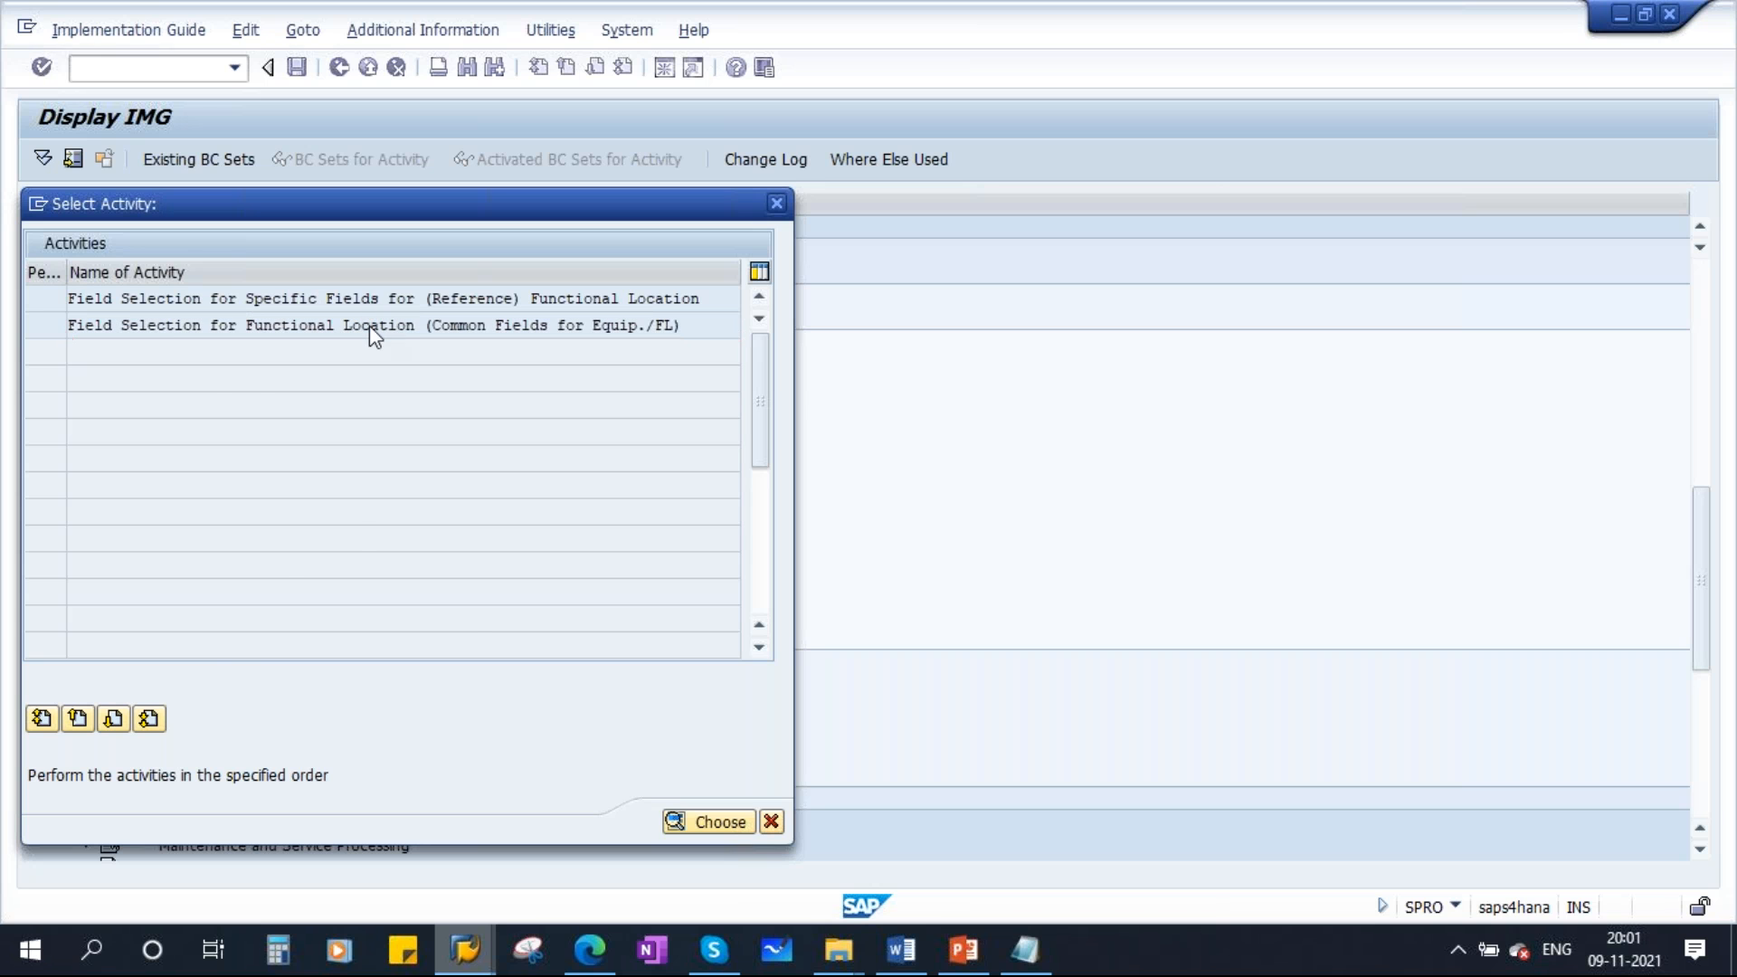
double_click(369, 324)
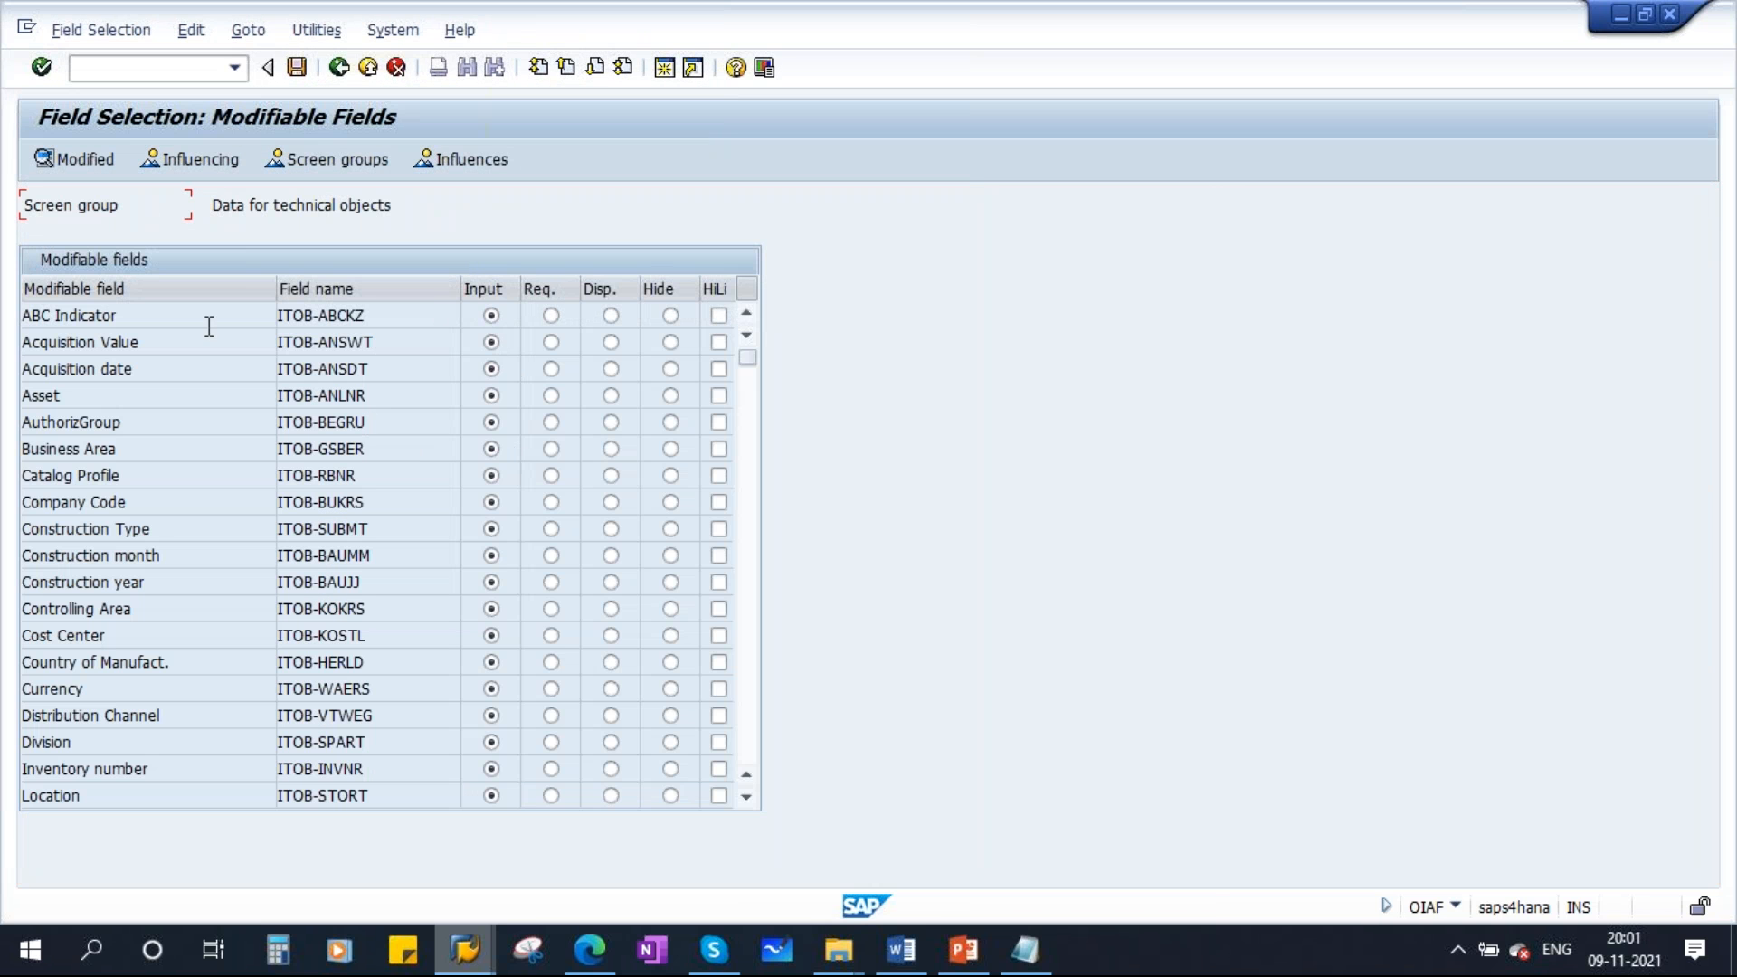
Examine the ABC Indicator and Acquisition date entries among the modifiable fields and compare them with the General screen of HYND-UT1
click(138, 315)
click(141, 366)
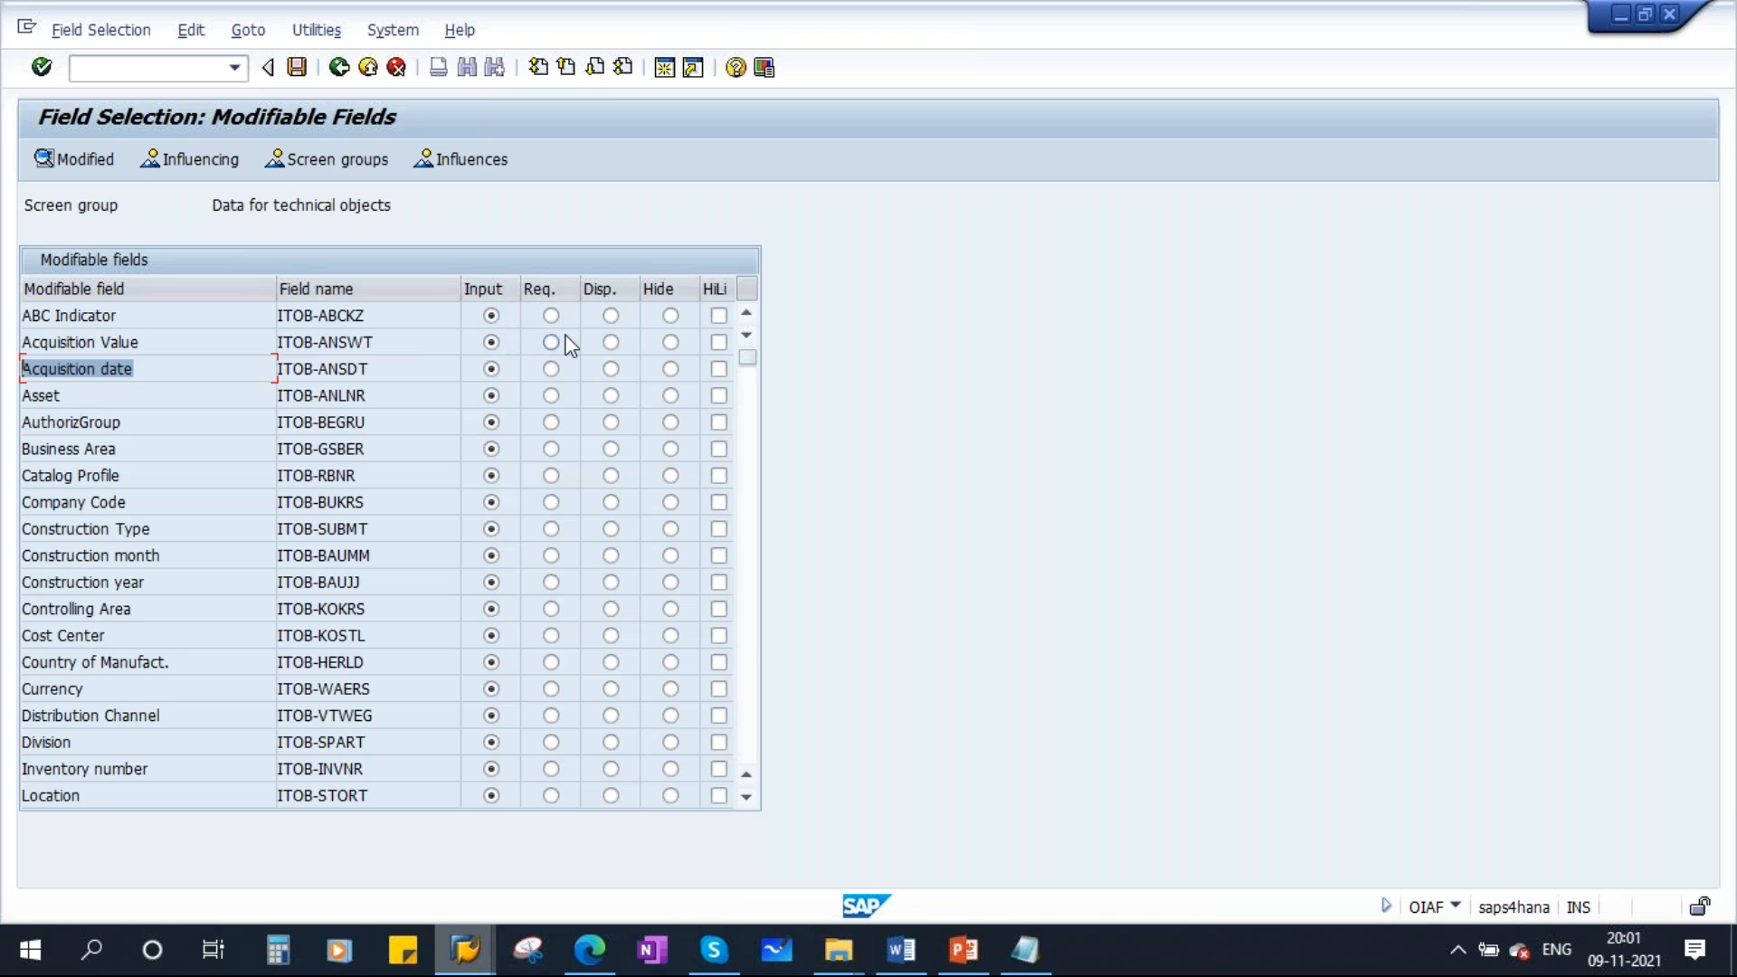
mouse_move(464, 949)
click(848, 794)
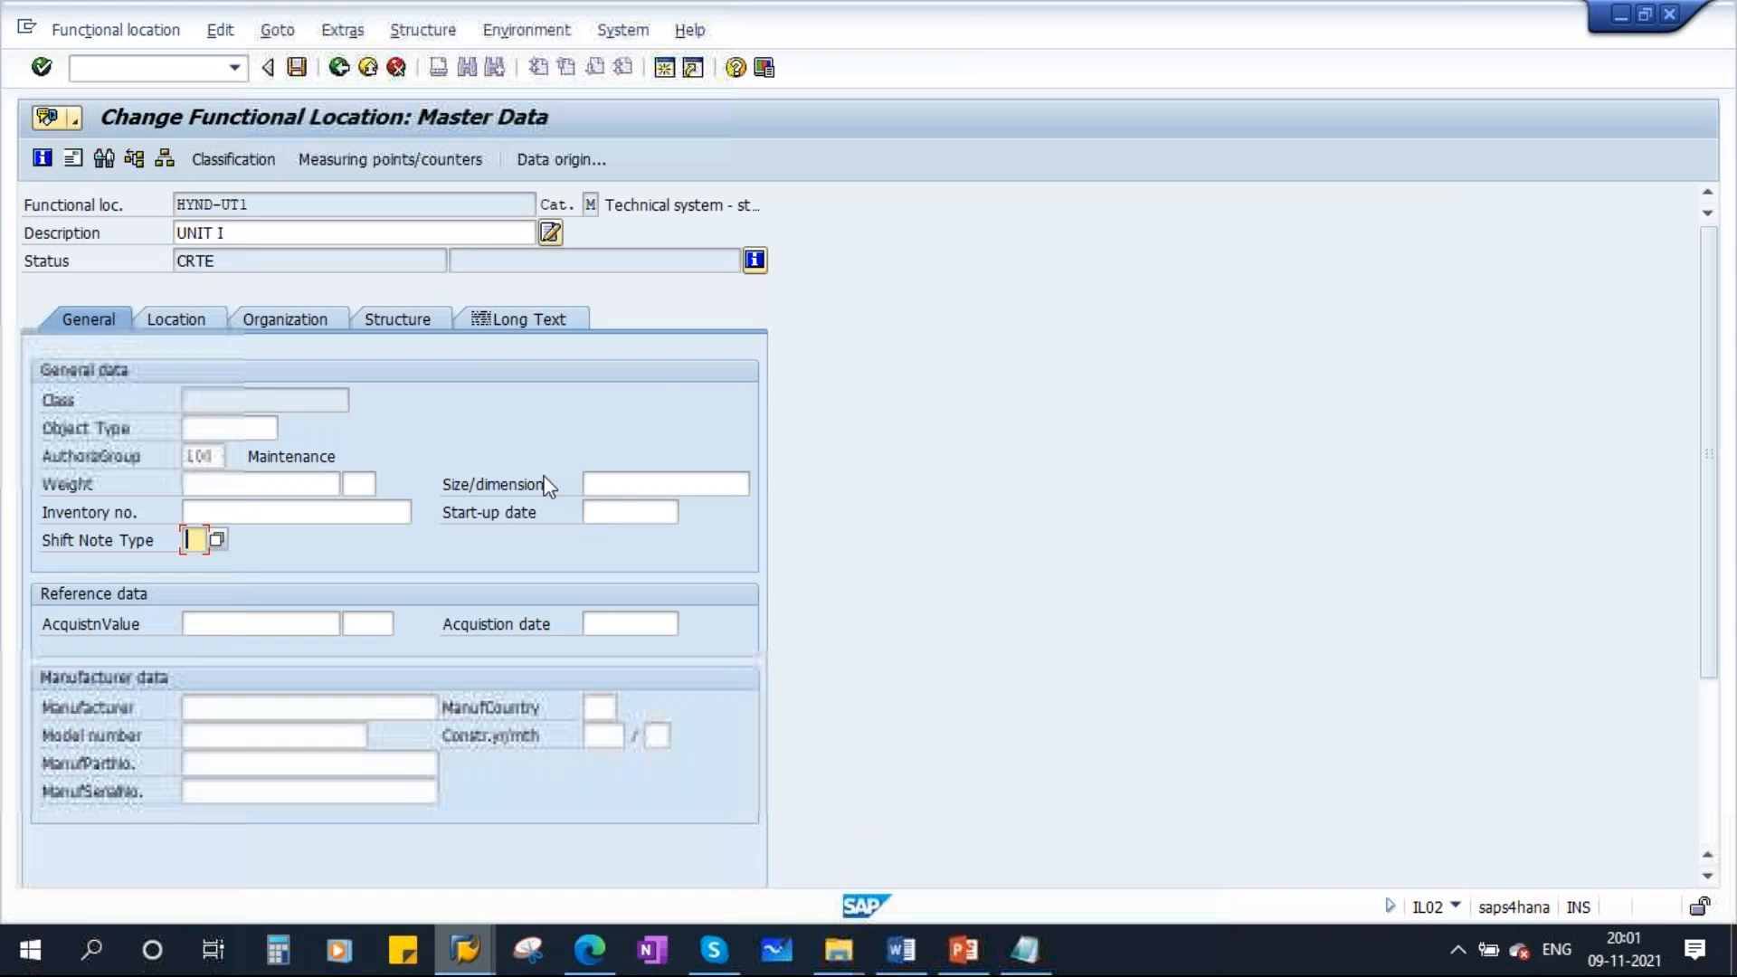
key(alt+Tab)
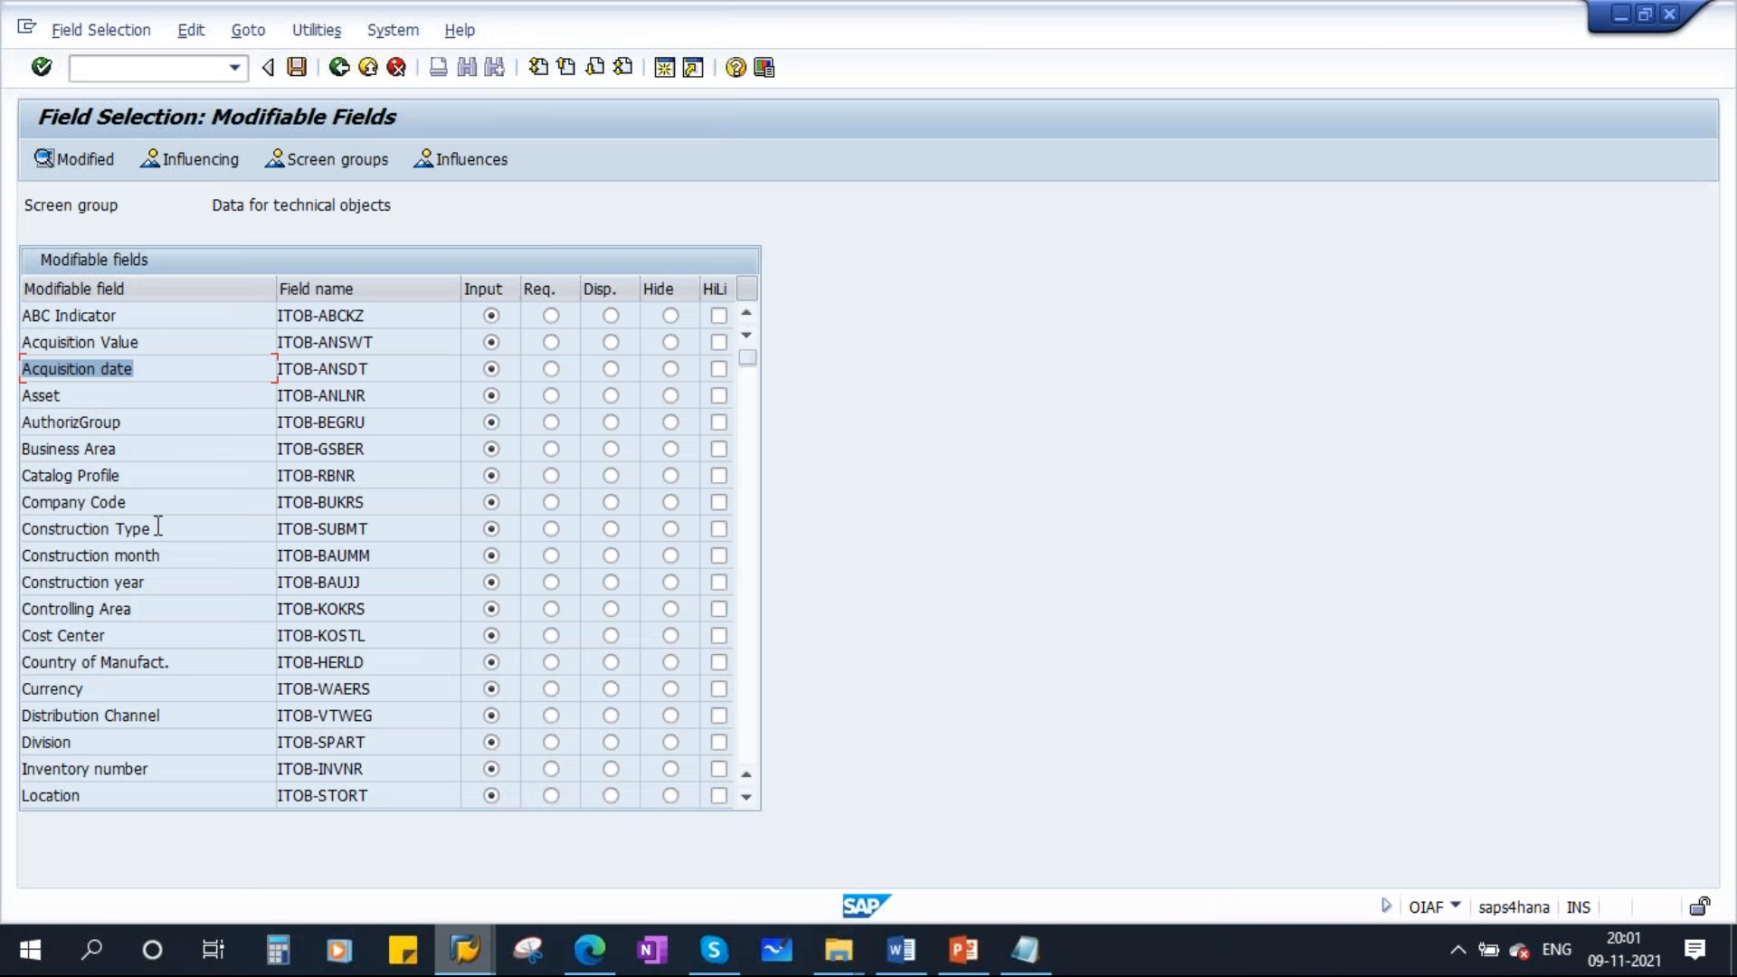
Set the modifiable field Object Type (ITOB-EQART) to required
scroll(161, 558, down, 1)
scroll(389, 555, down, 3)
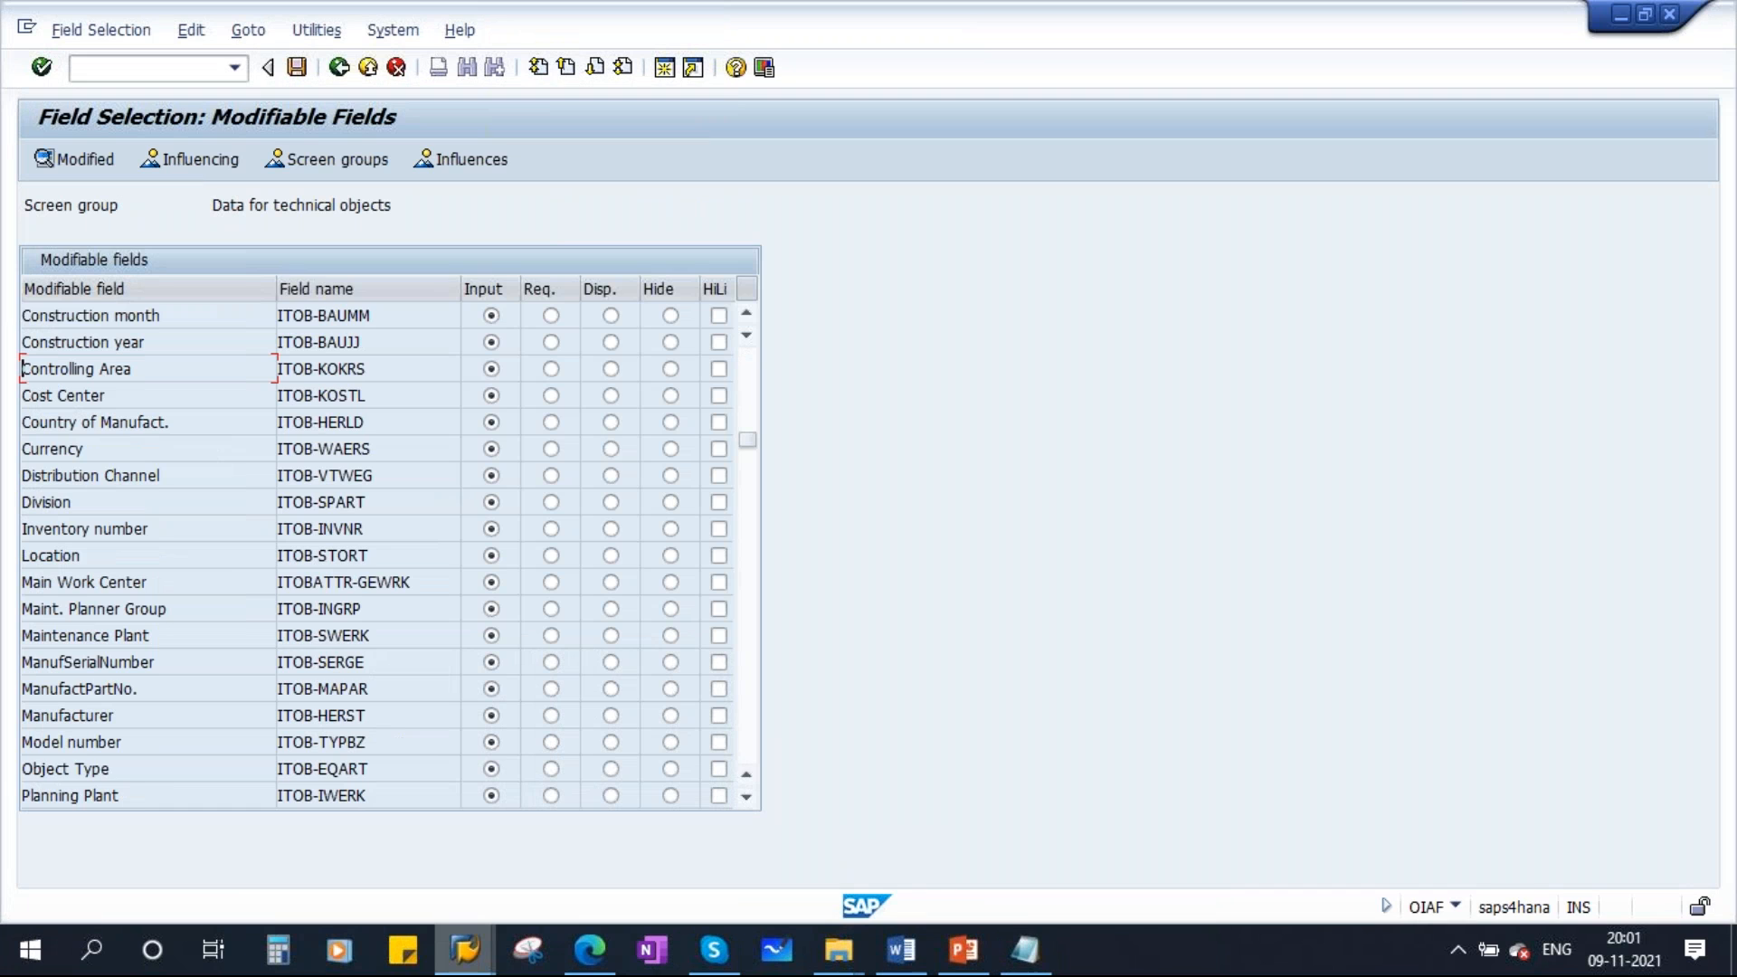
drag(128, 775, 13, 774)
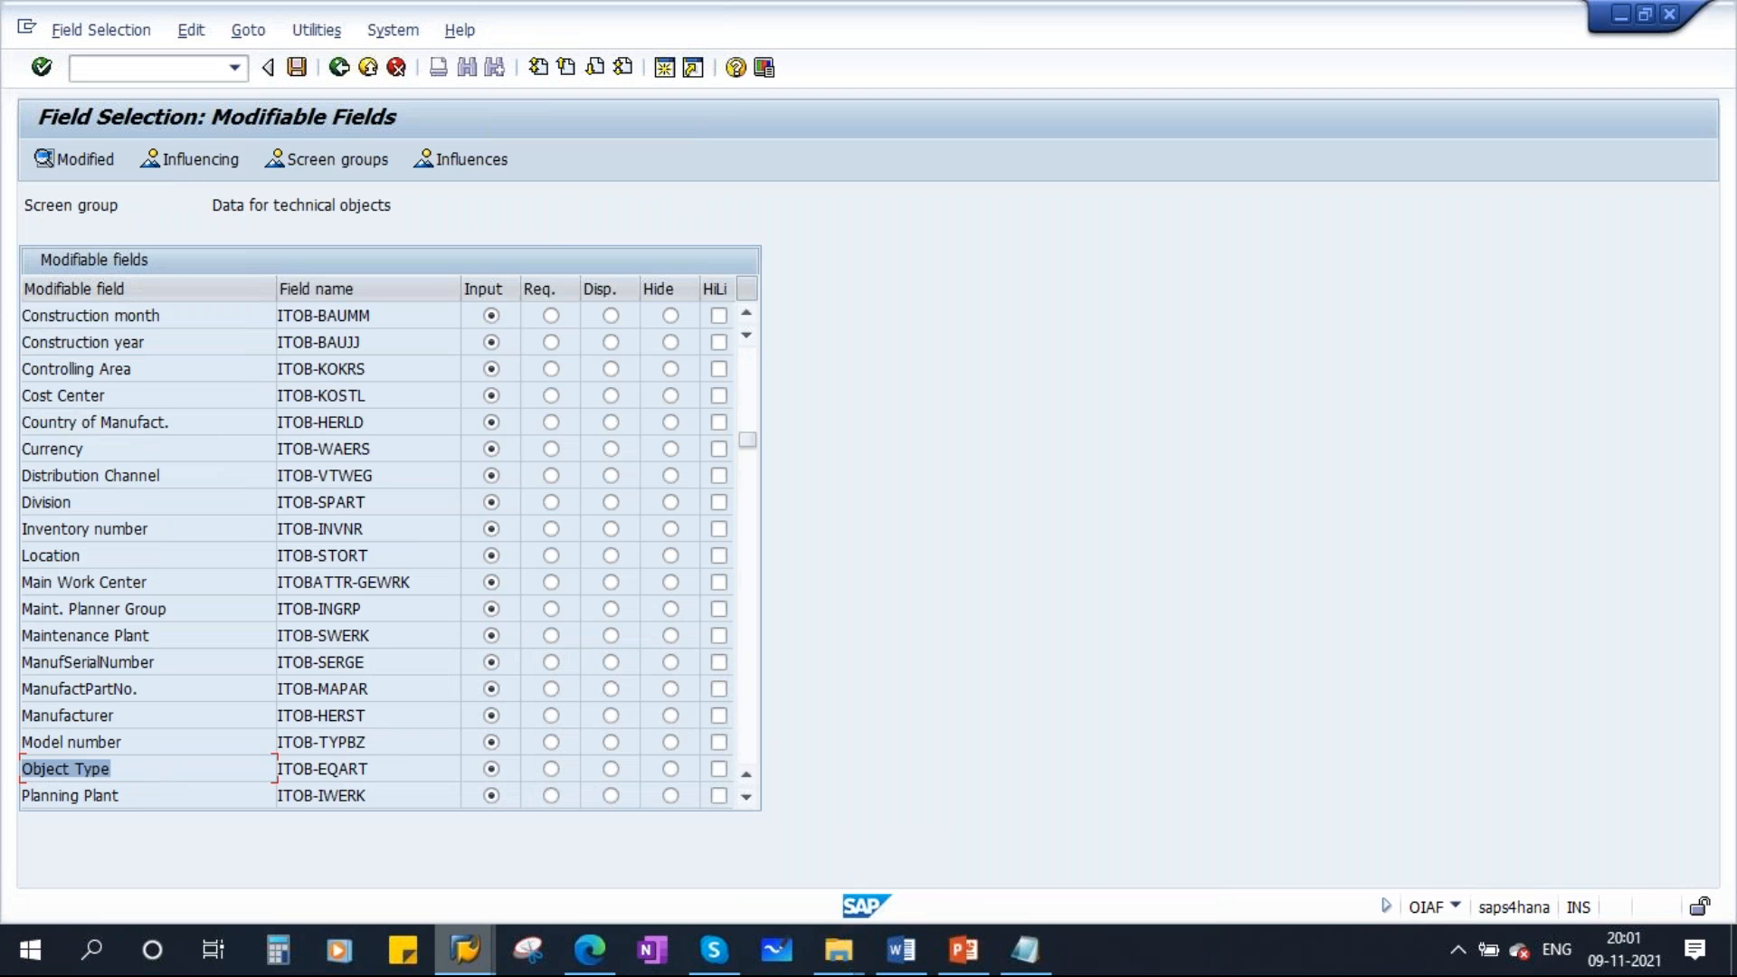
click(551, 769)
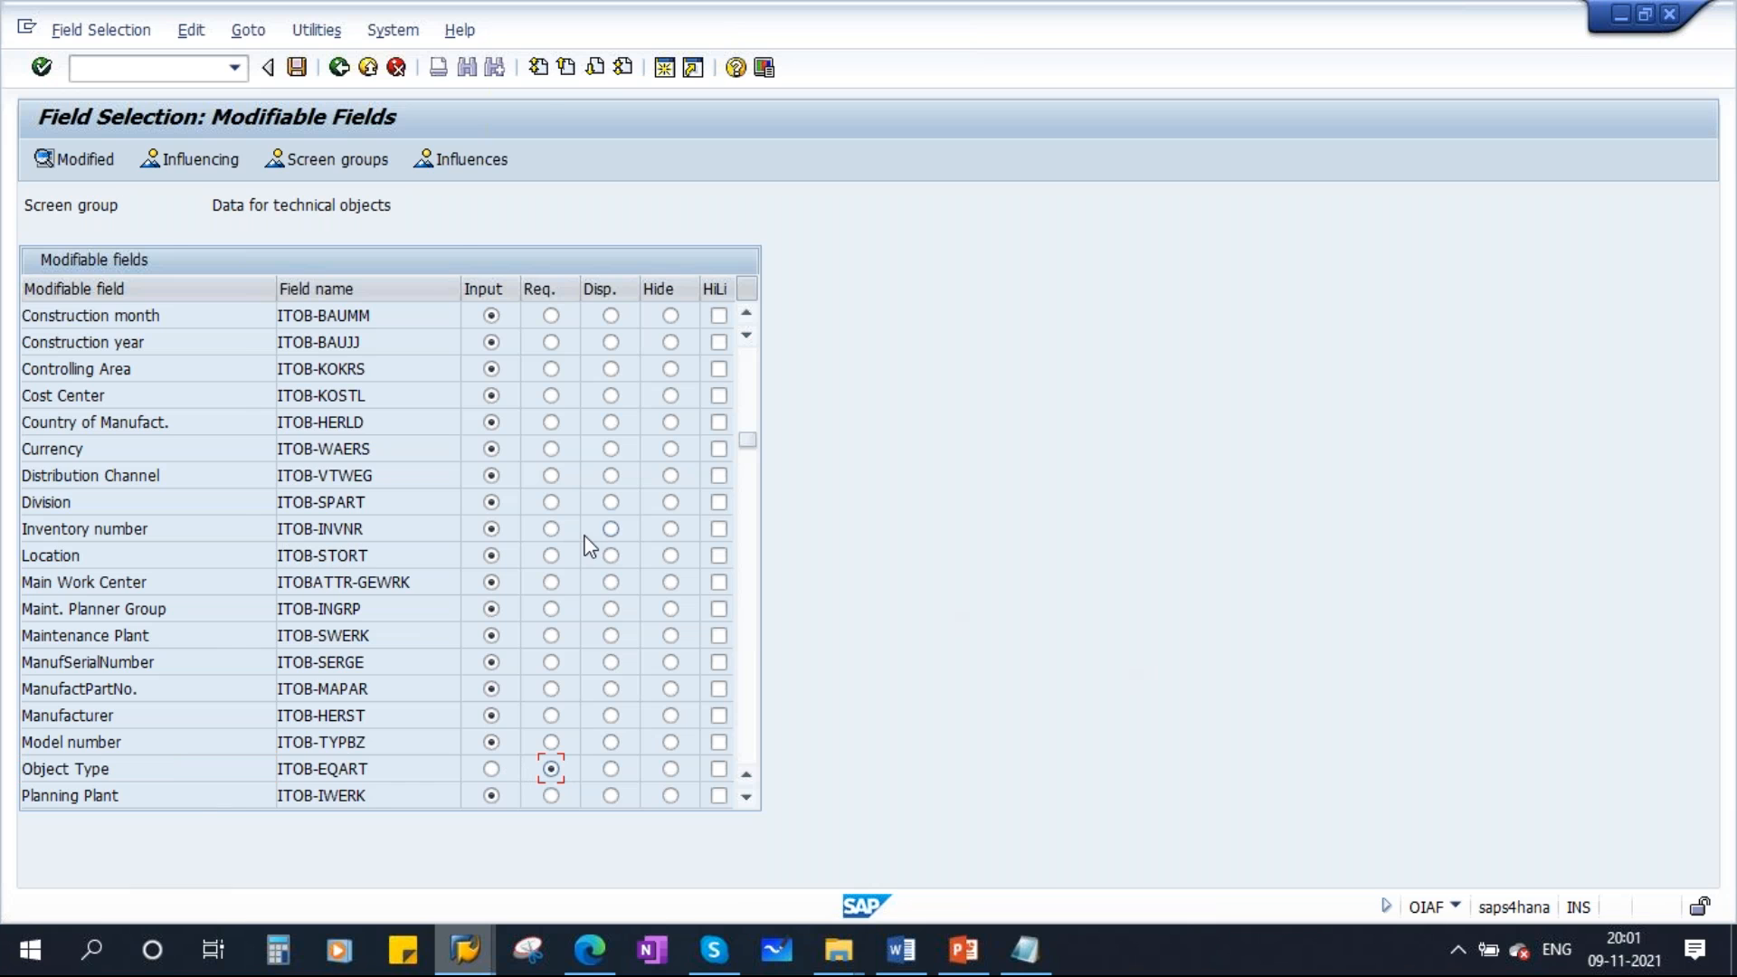
Check the General screen fields of HYND-UT1 again and look through the remaining modifiable fields for technical objects
key(alt+Tab)
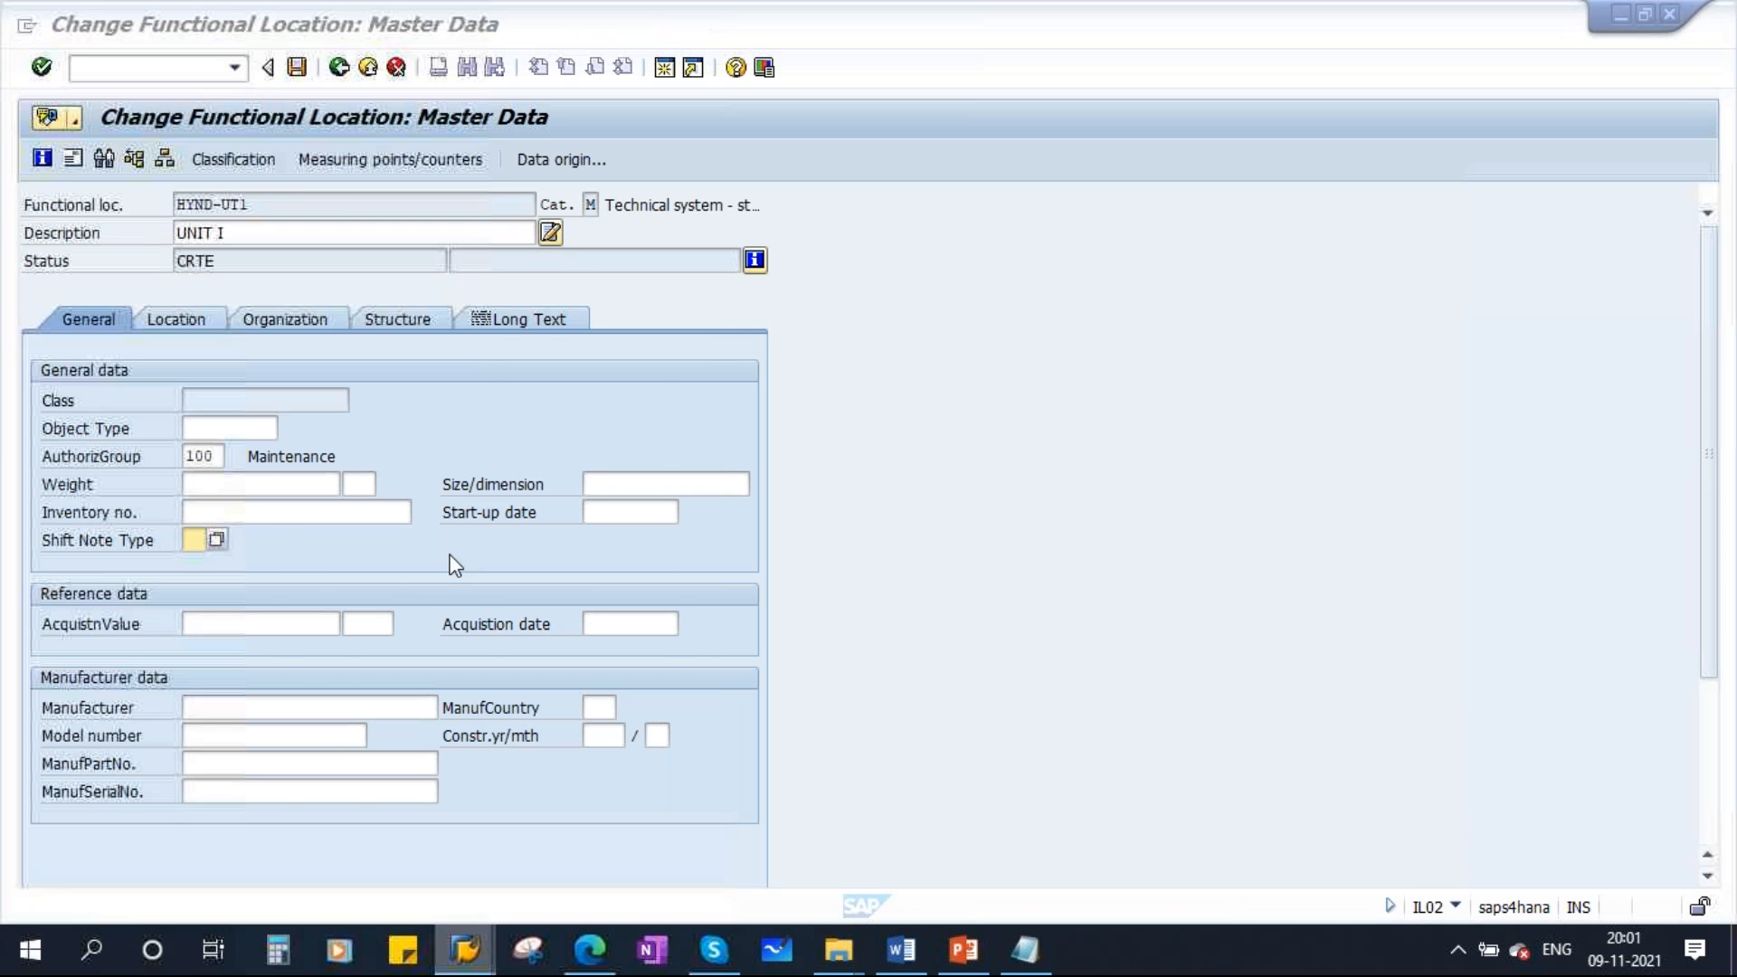
key(alt+Tab)
scroll(696, 618, down, 1)
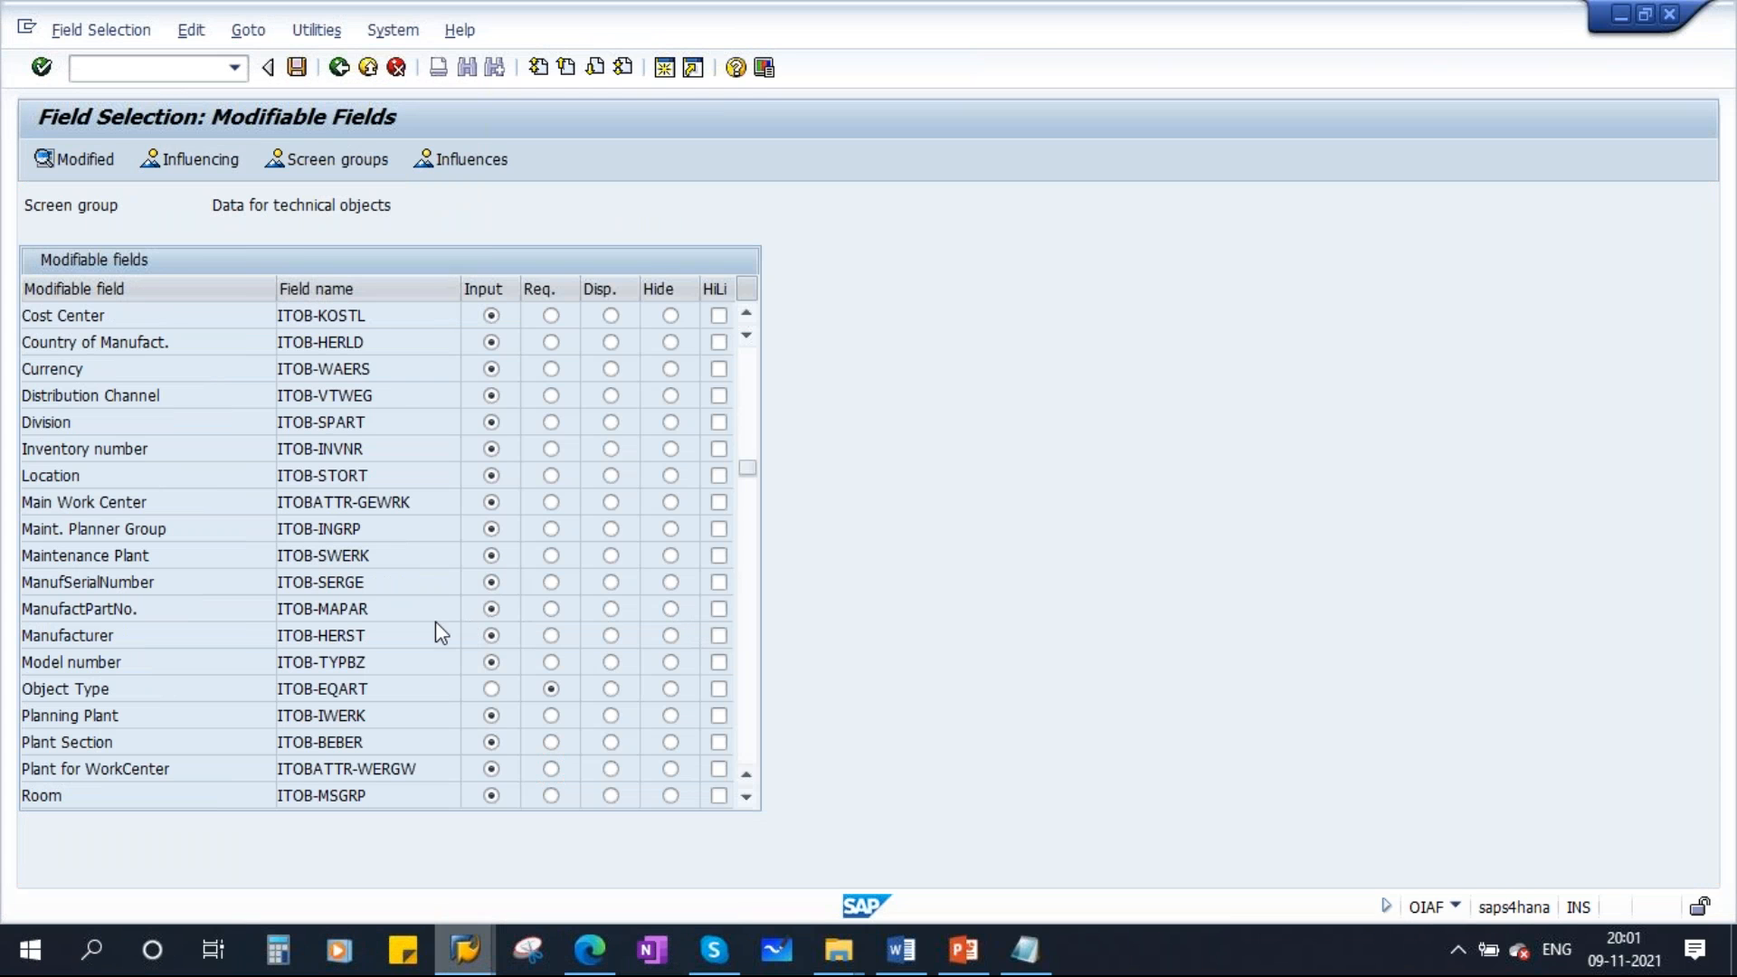
scroll(436, 624, down, 2)
scroll(436, 624, down, 2)
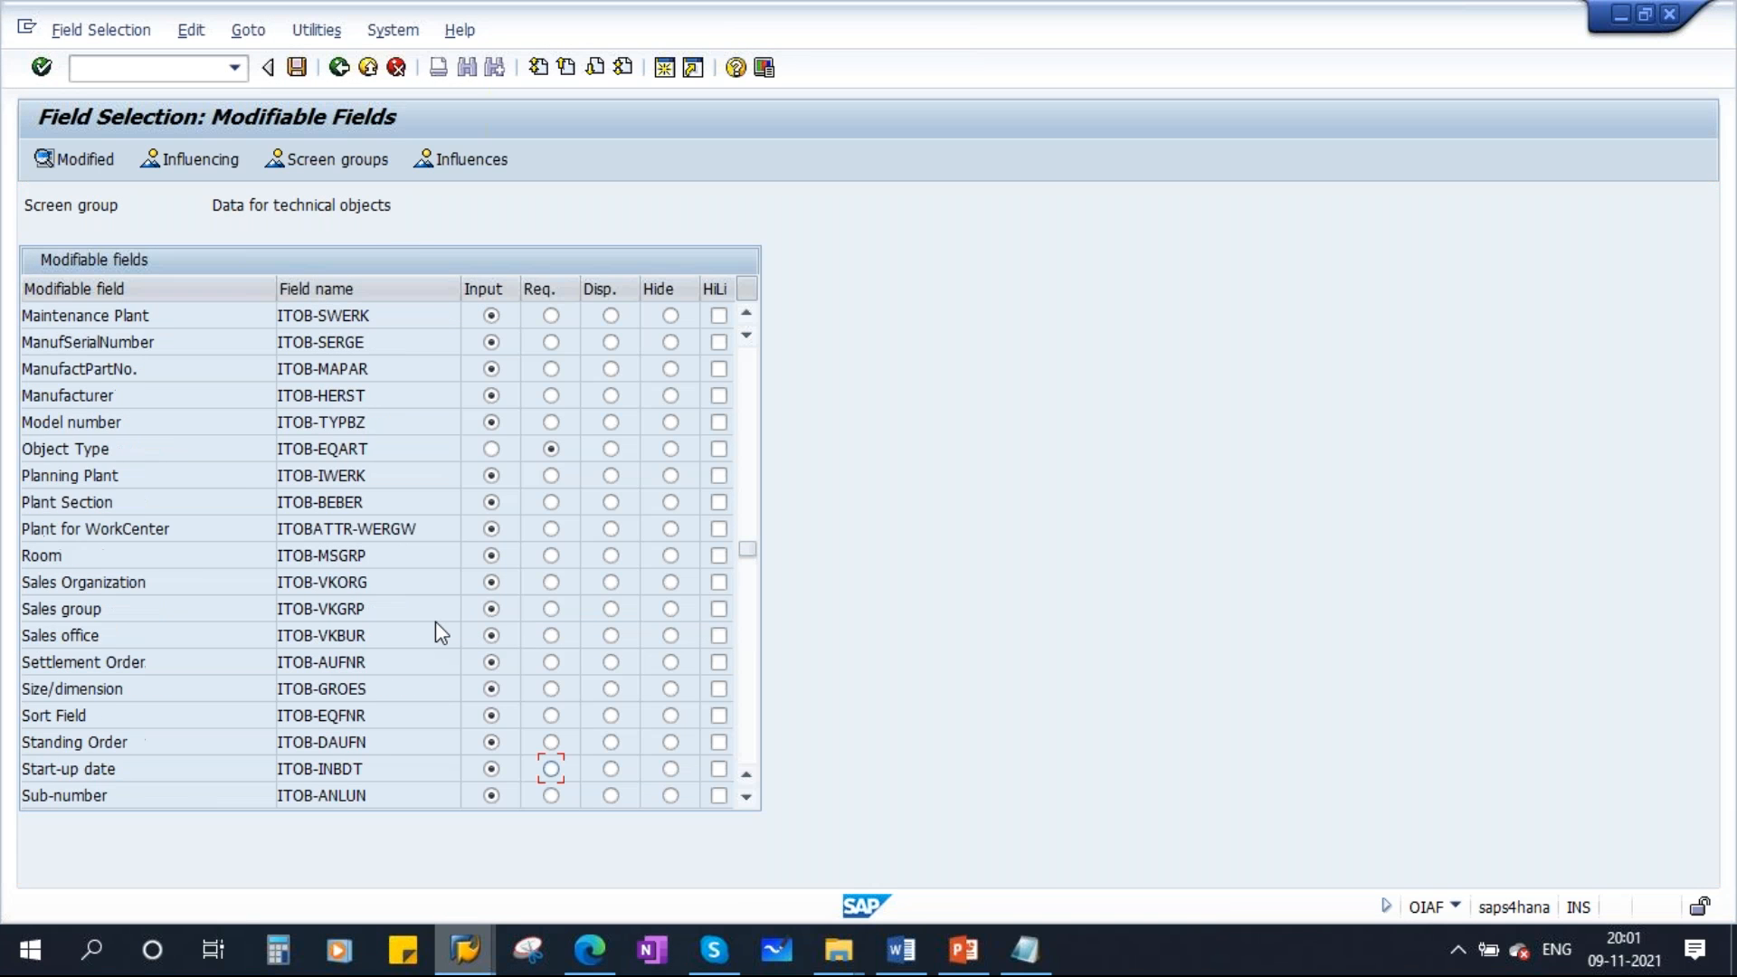
scroll(436, 626, down, 1)
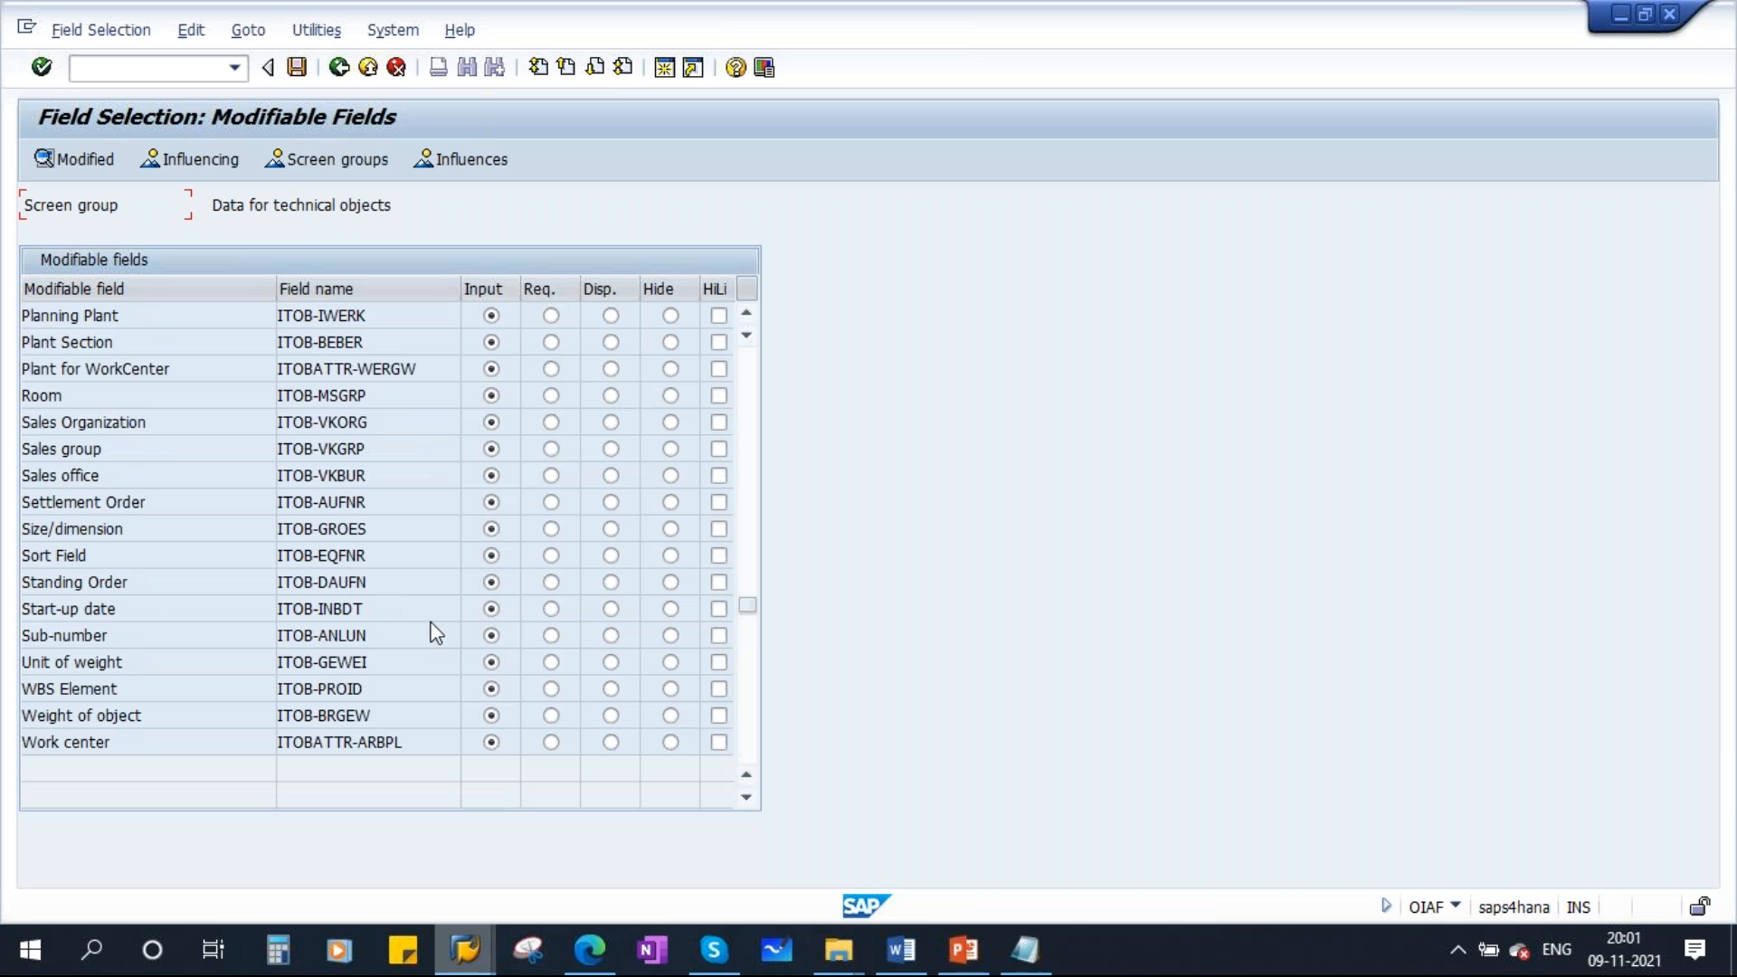
scroll(186, 565, up, 3)
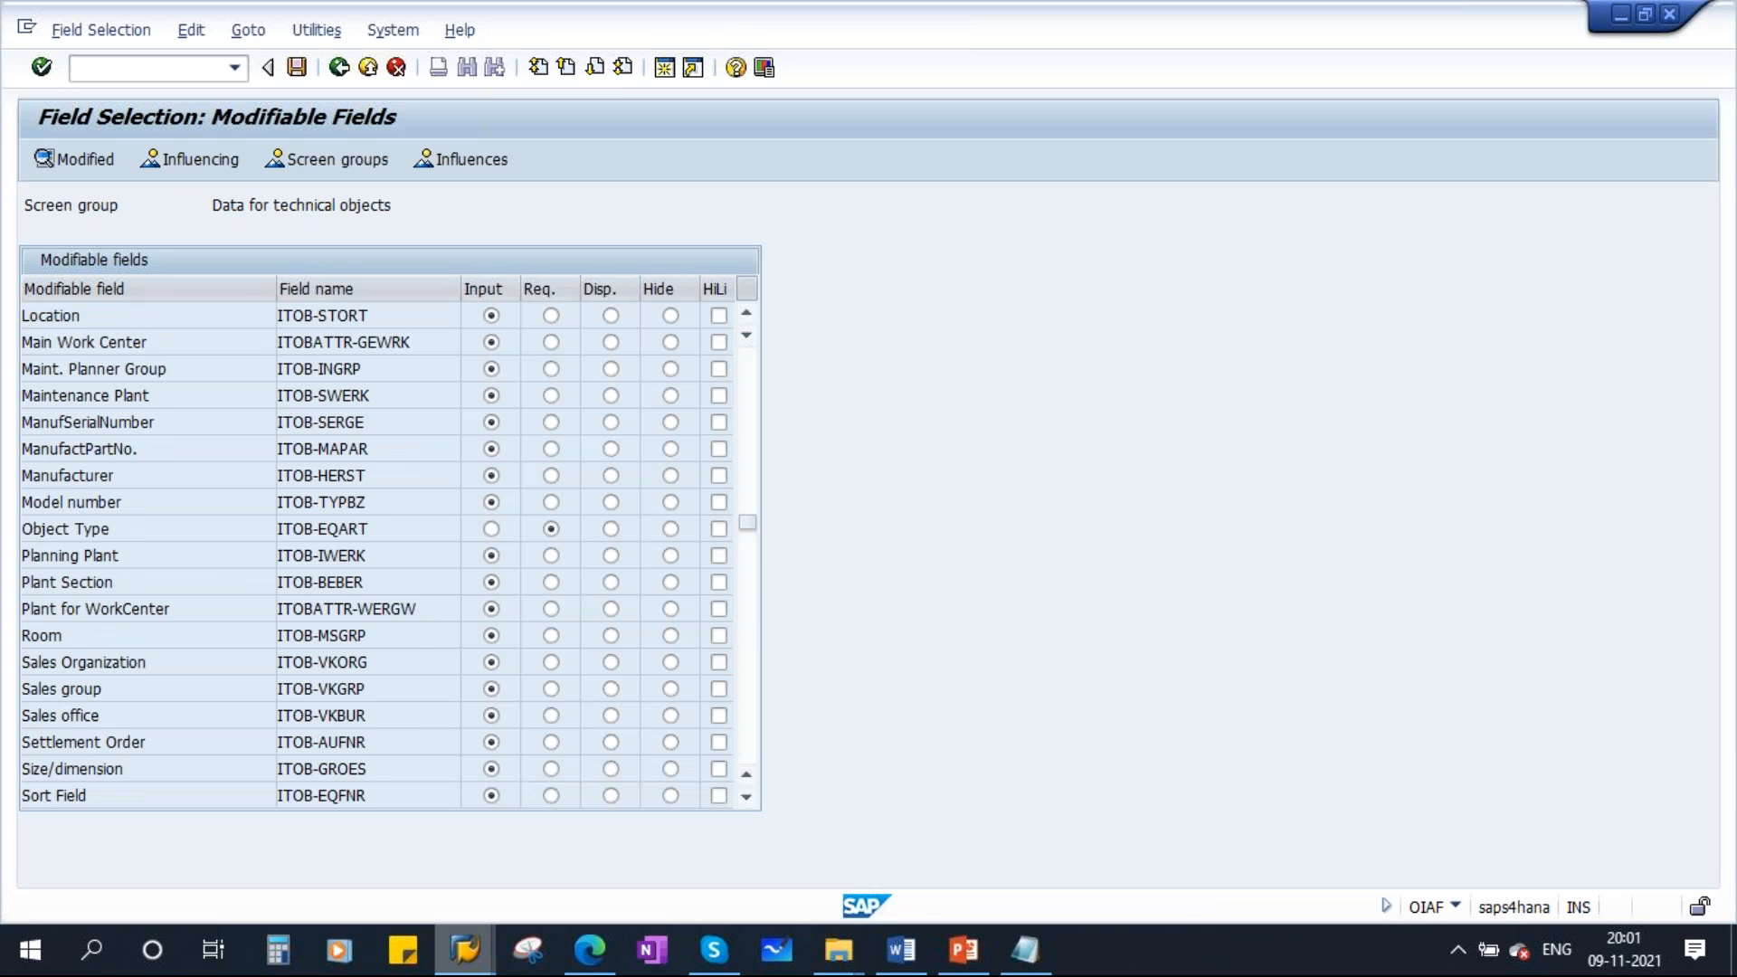
Save the field selection for technical objects to the customizing request PM: Weekday Batch
scroll(187, 566, up, 6)
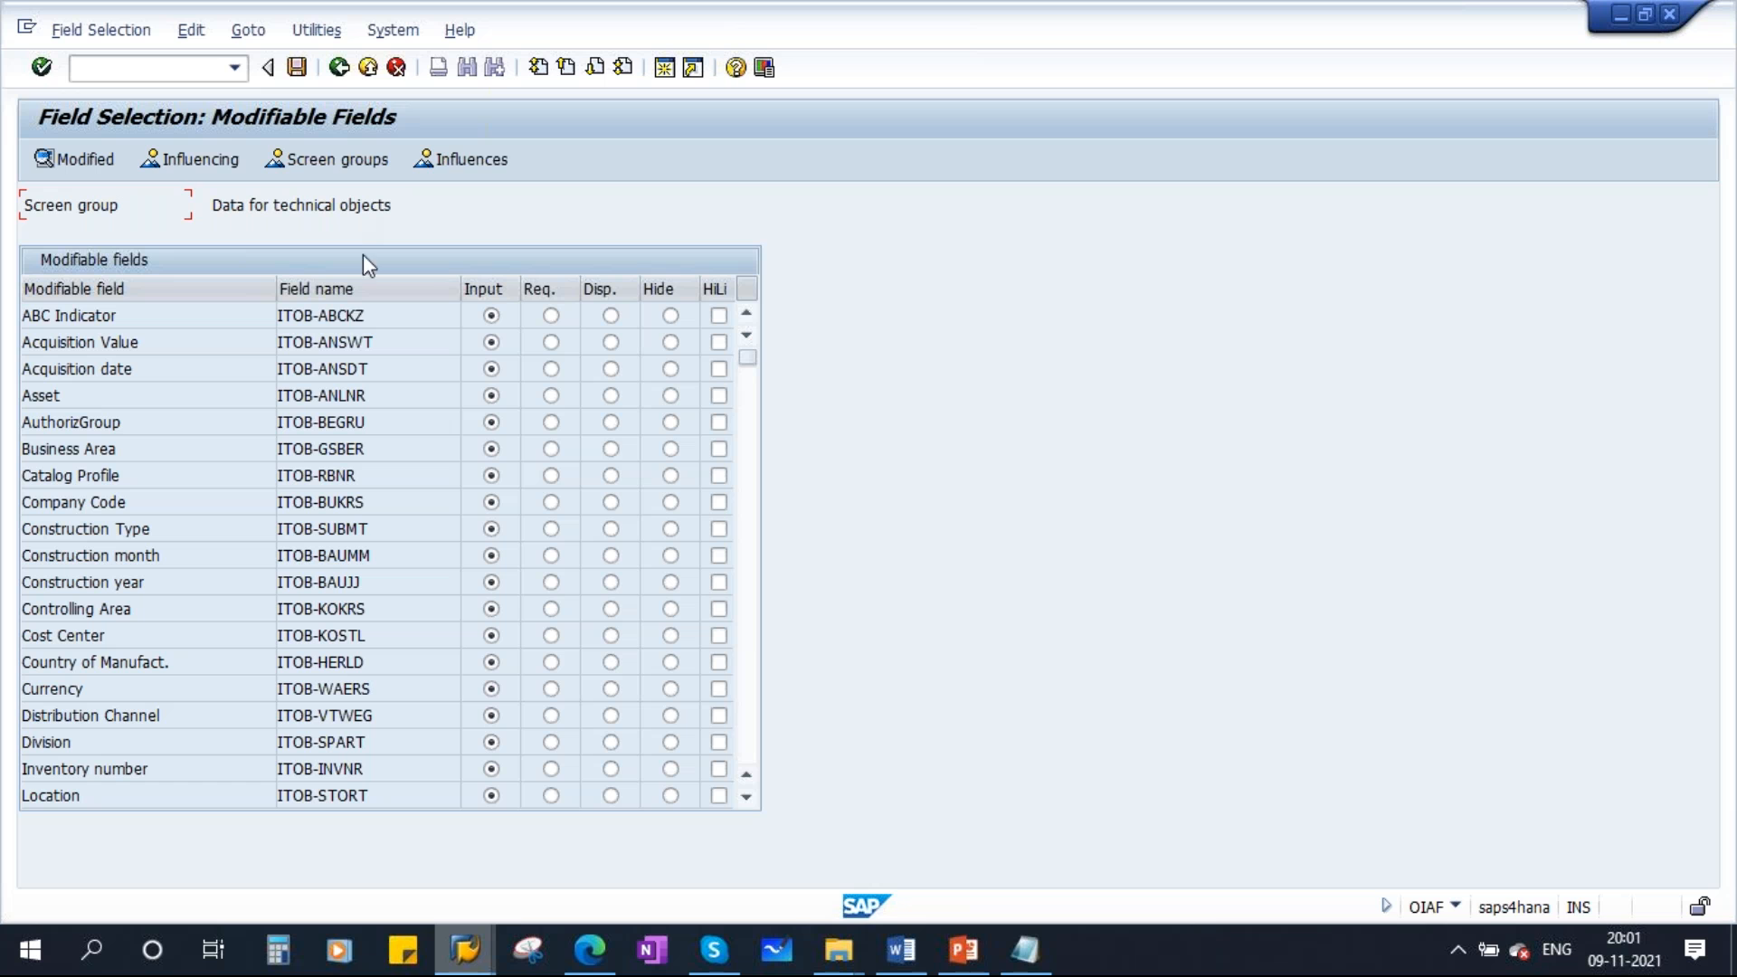
click(339, 67)
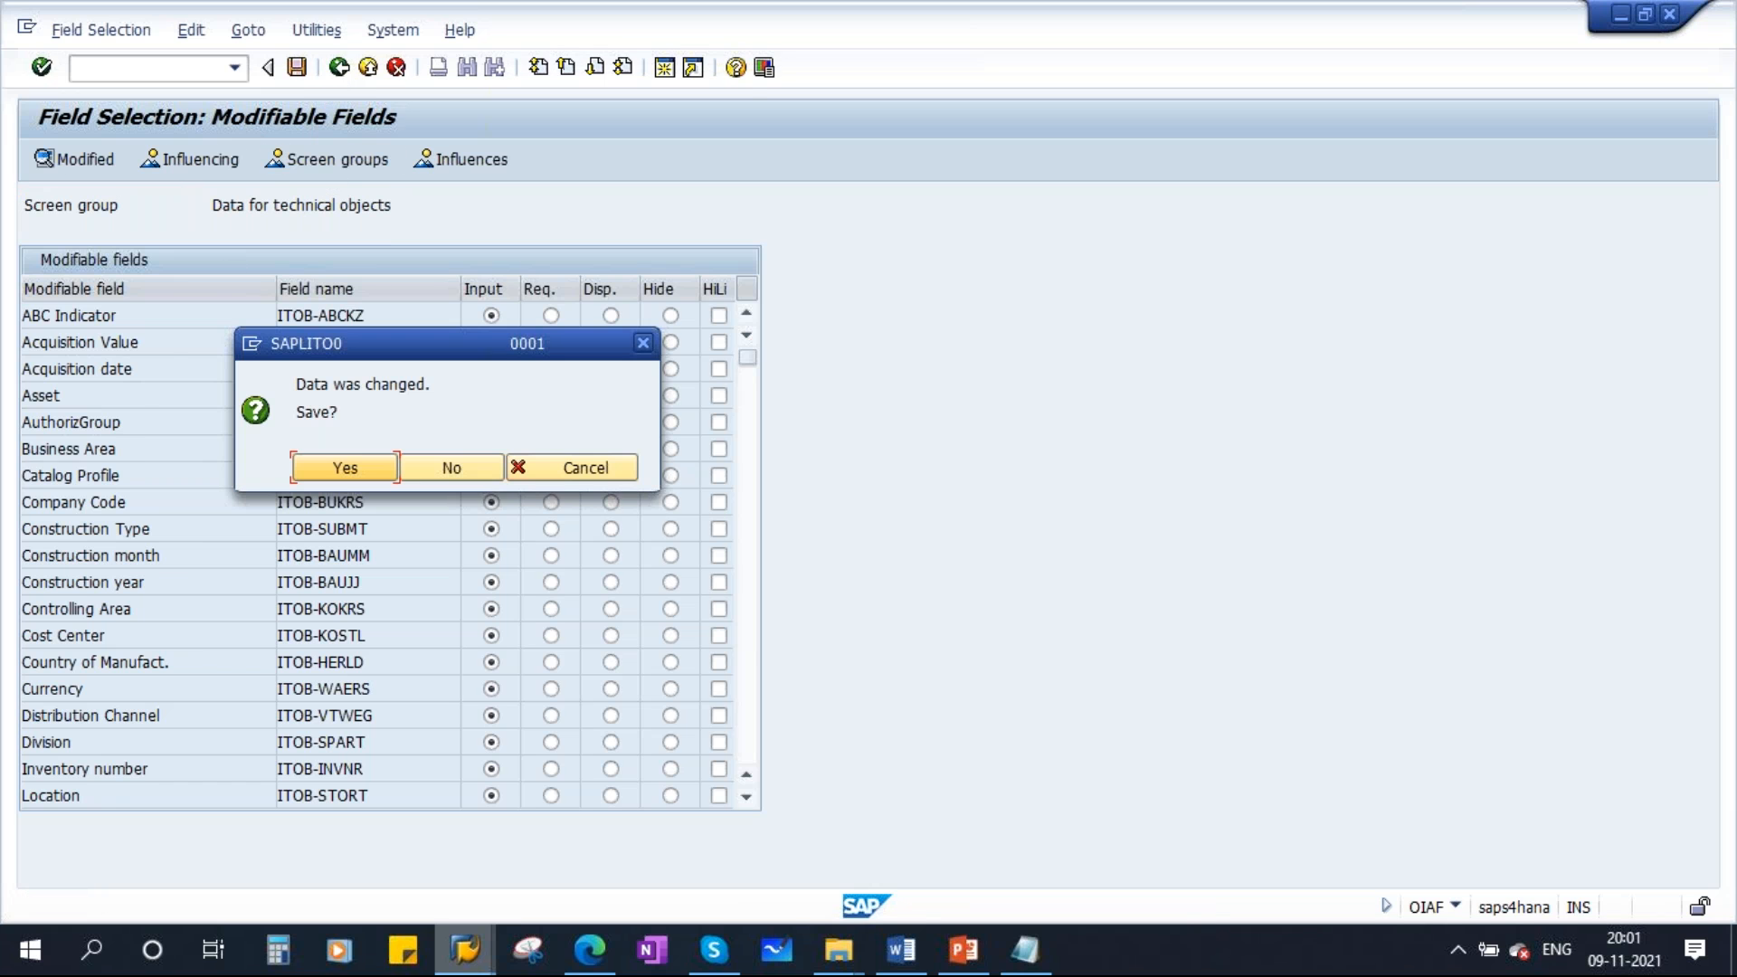
click(599, 476)
scroll(491, 649, down, 3)
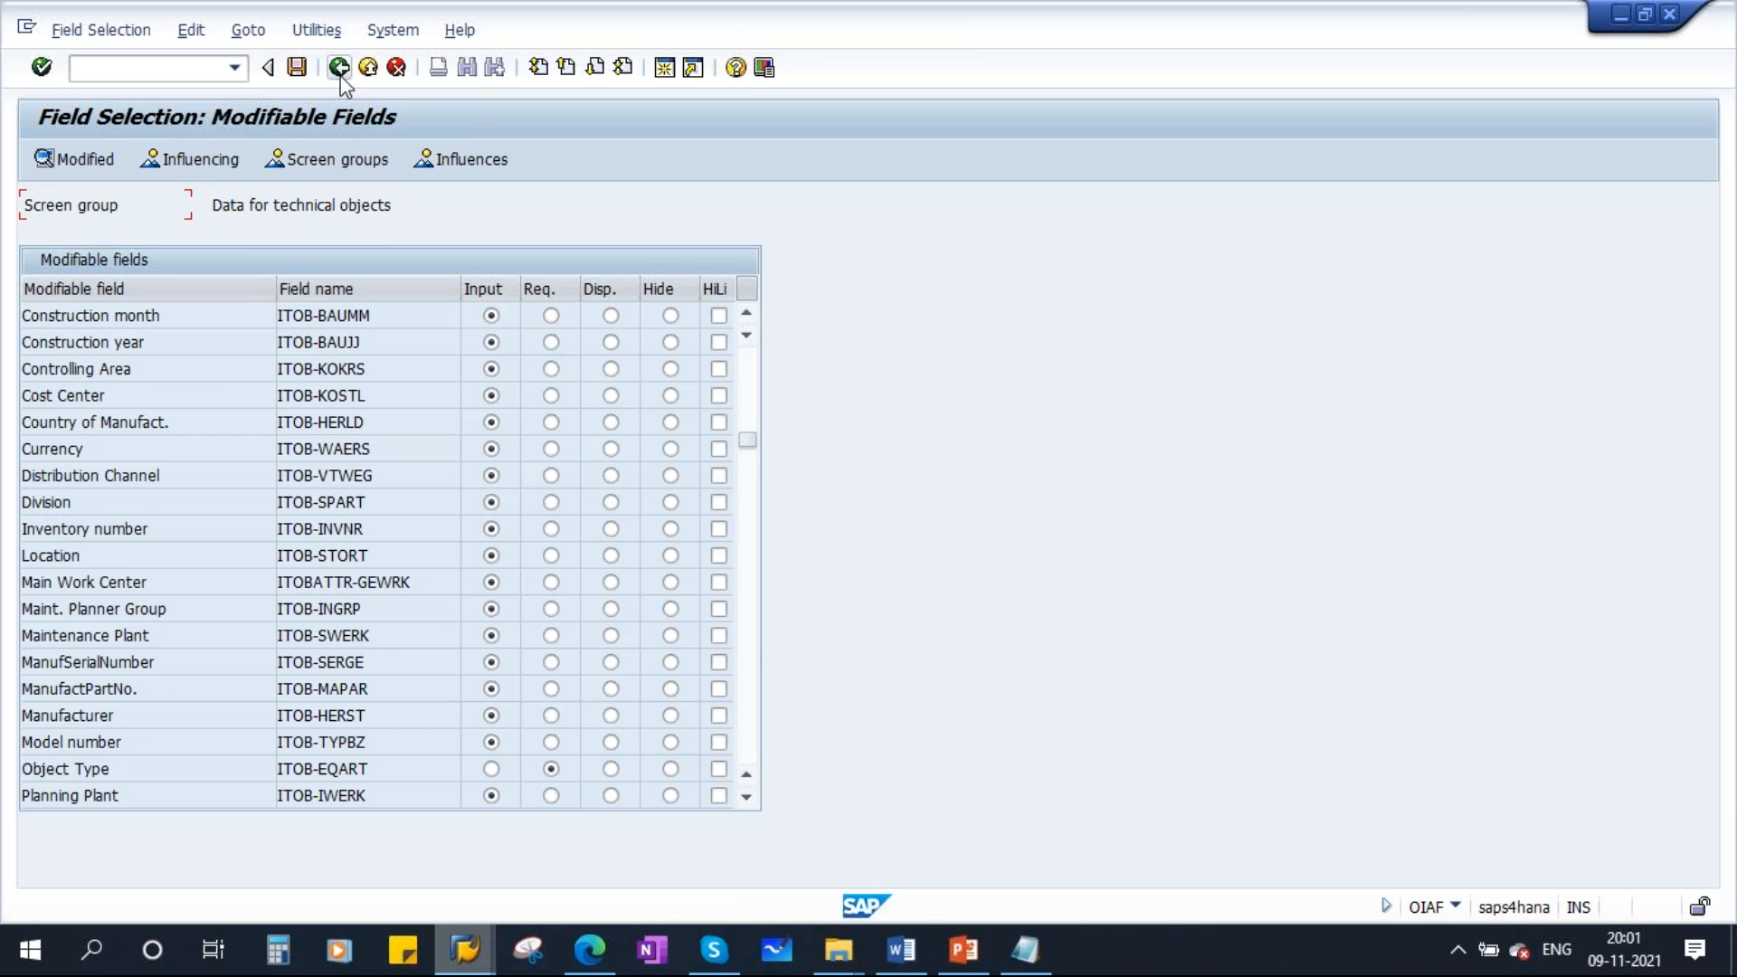
click(296, 67)
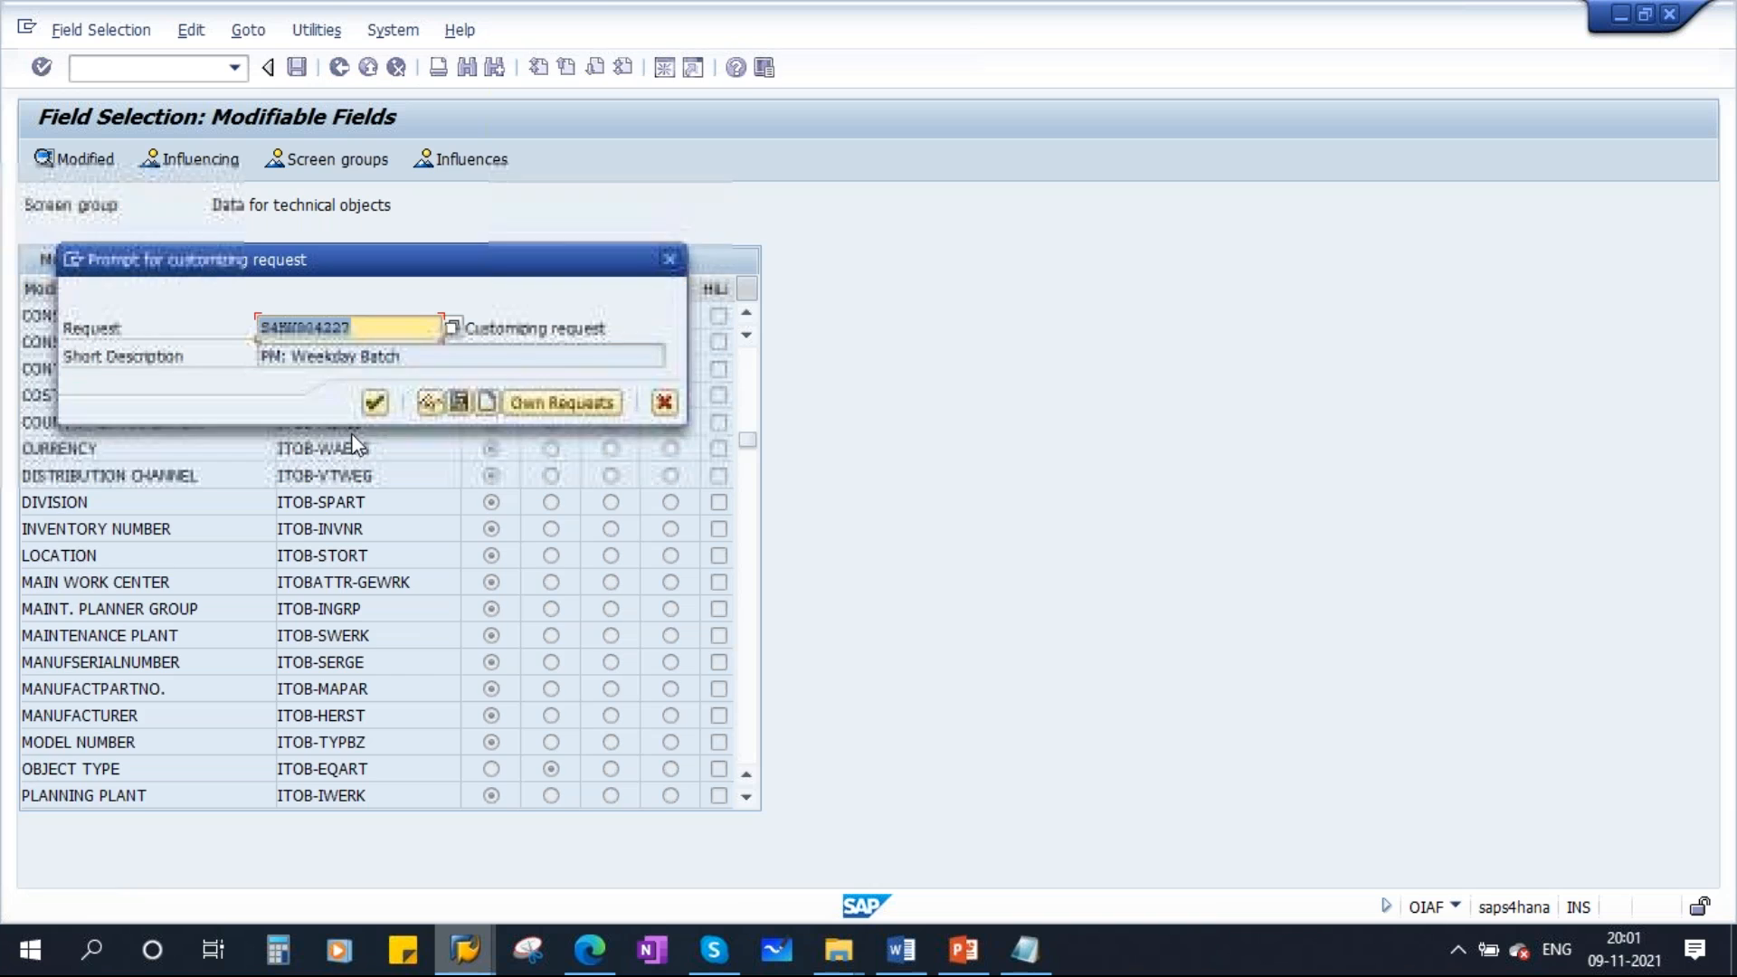
click(376, 400)
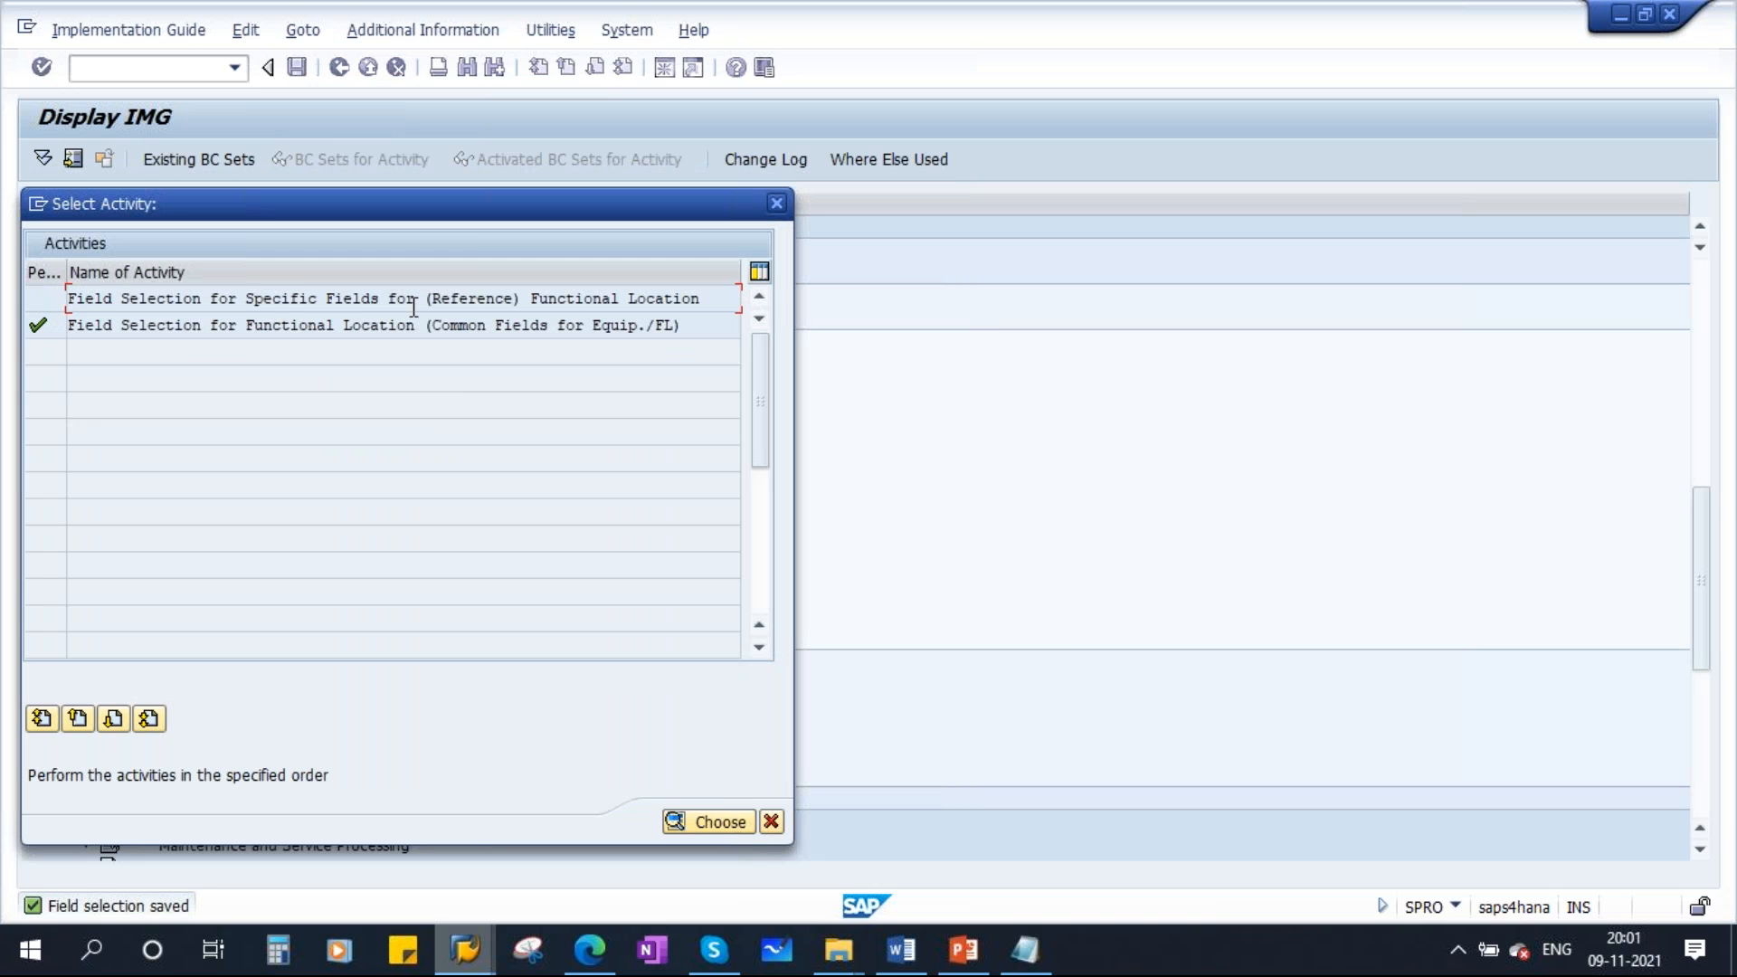
Check the modifiable fields specific to (reference) functional locations, and reopen the field selection for common fields of equipment and functional locations
double_click(329, 298)
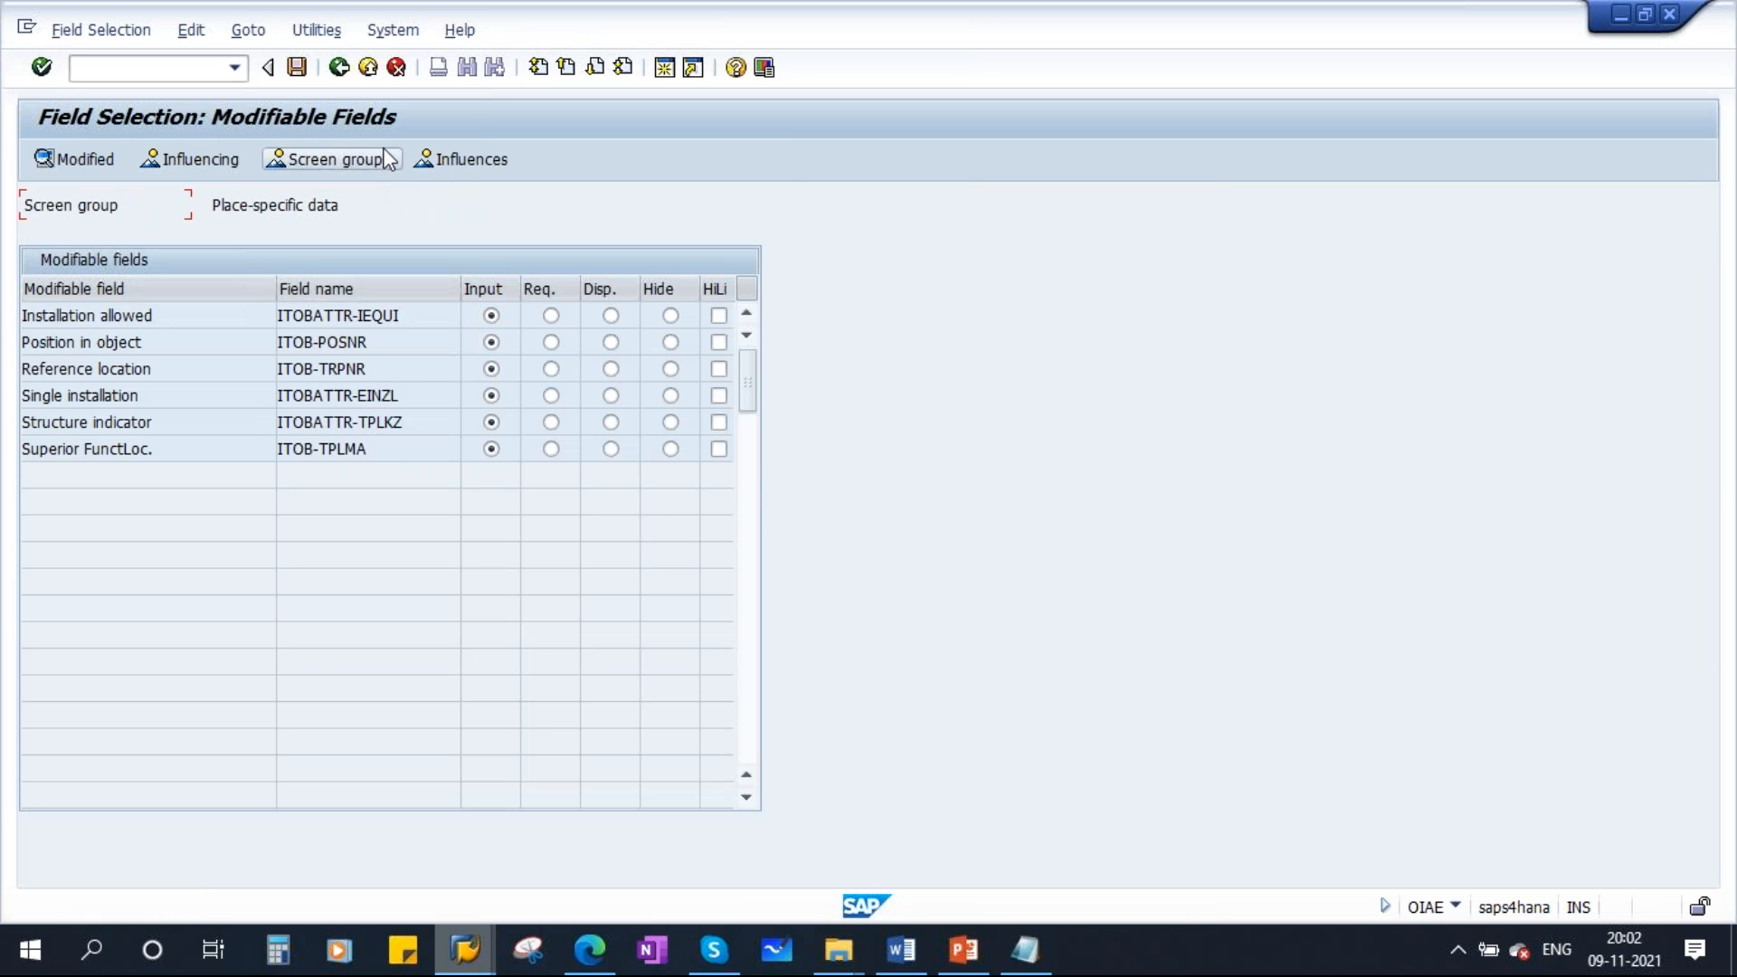
click(339, 67)
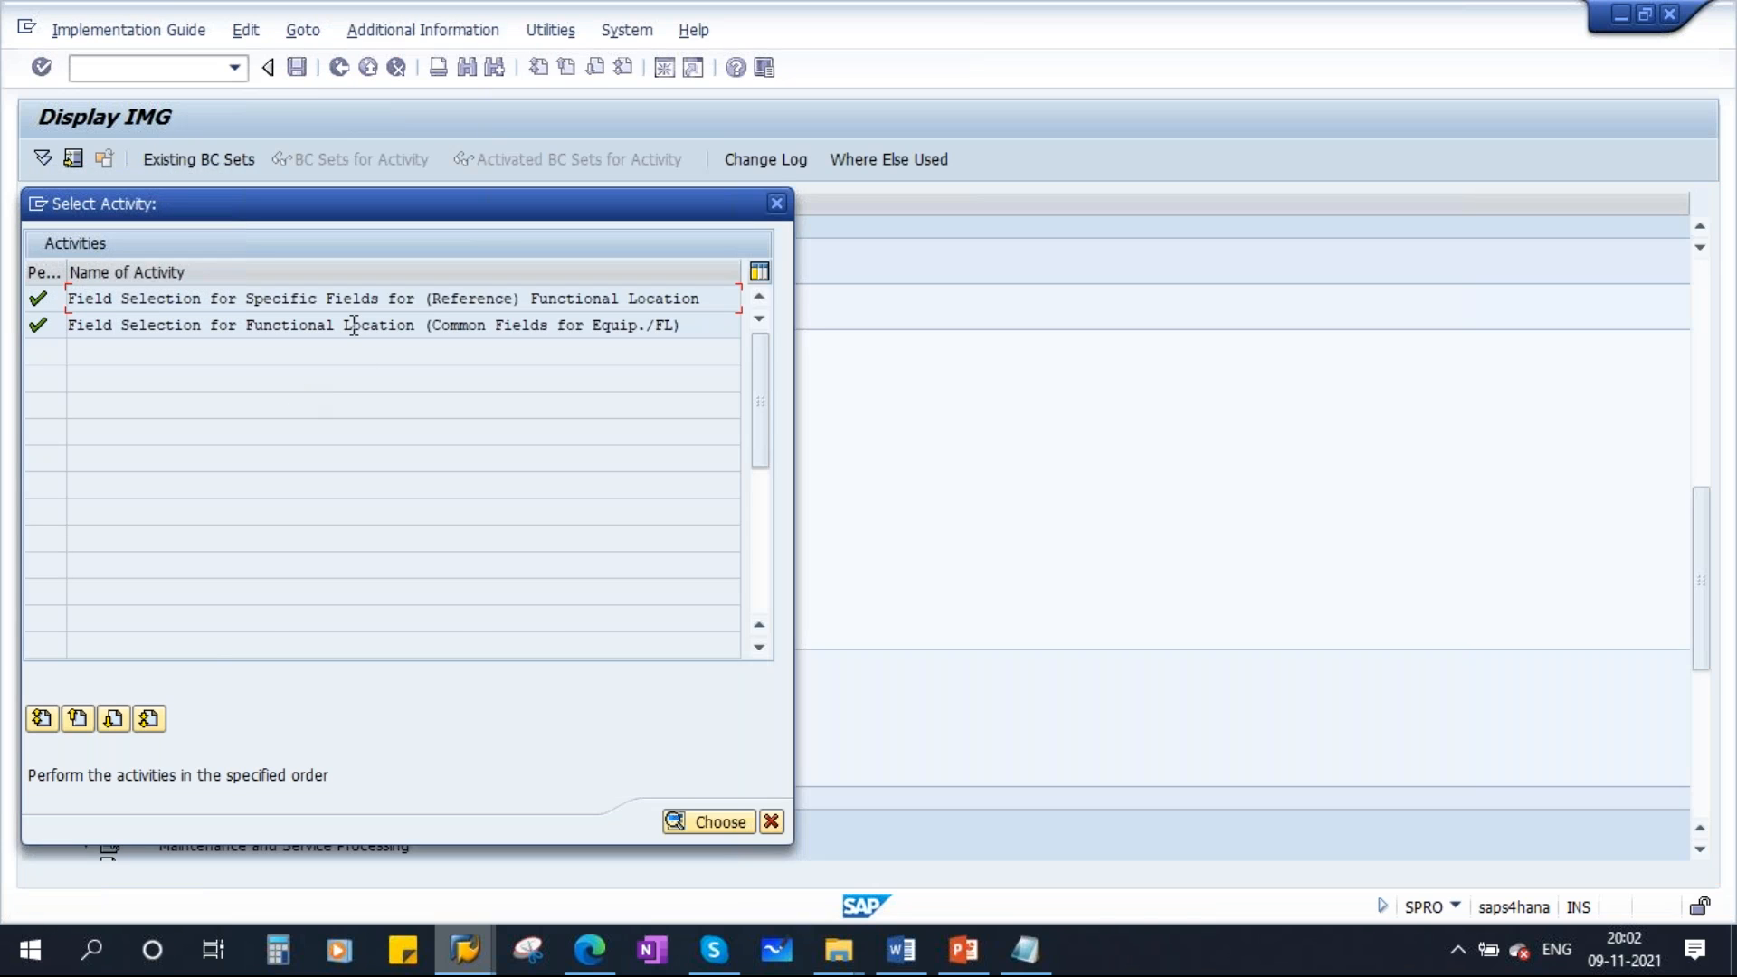
double_click(349, 324)
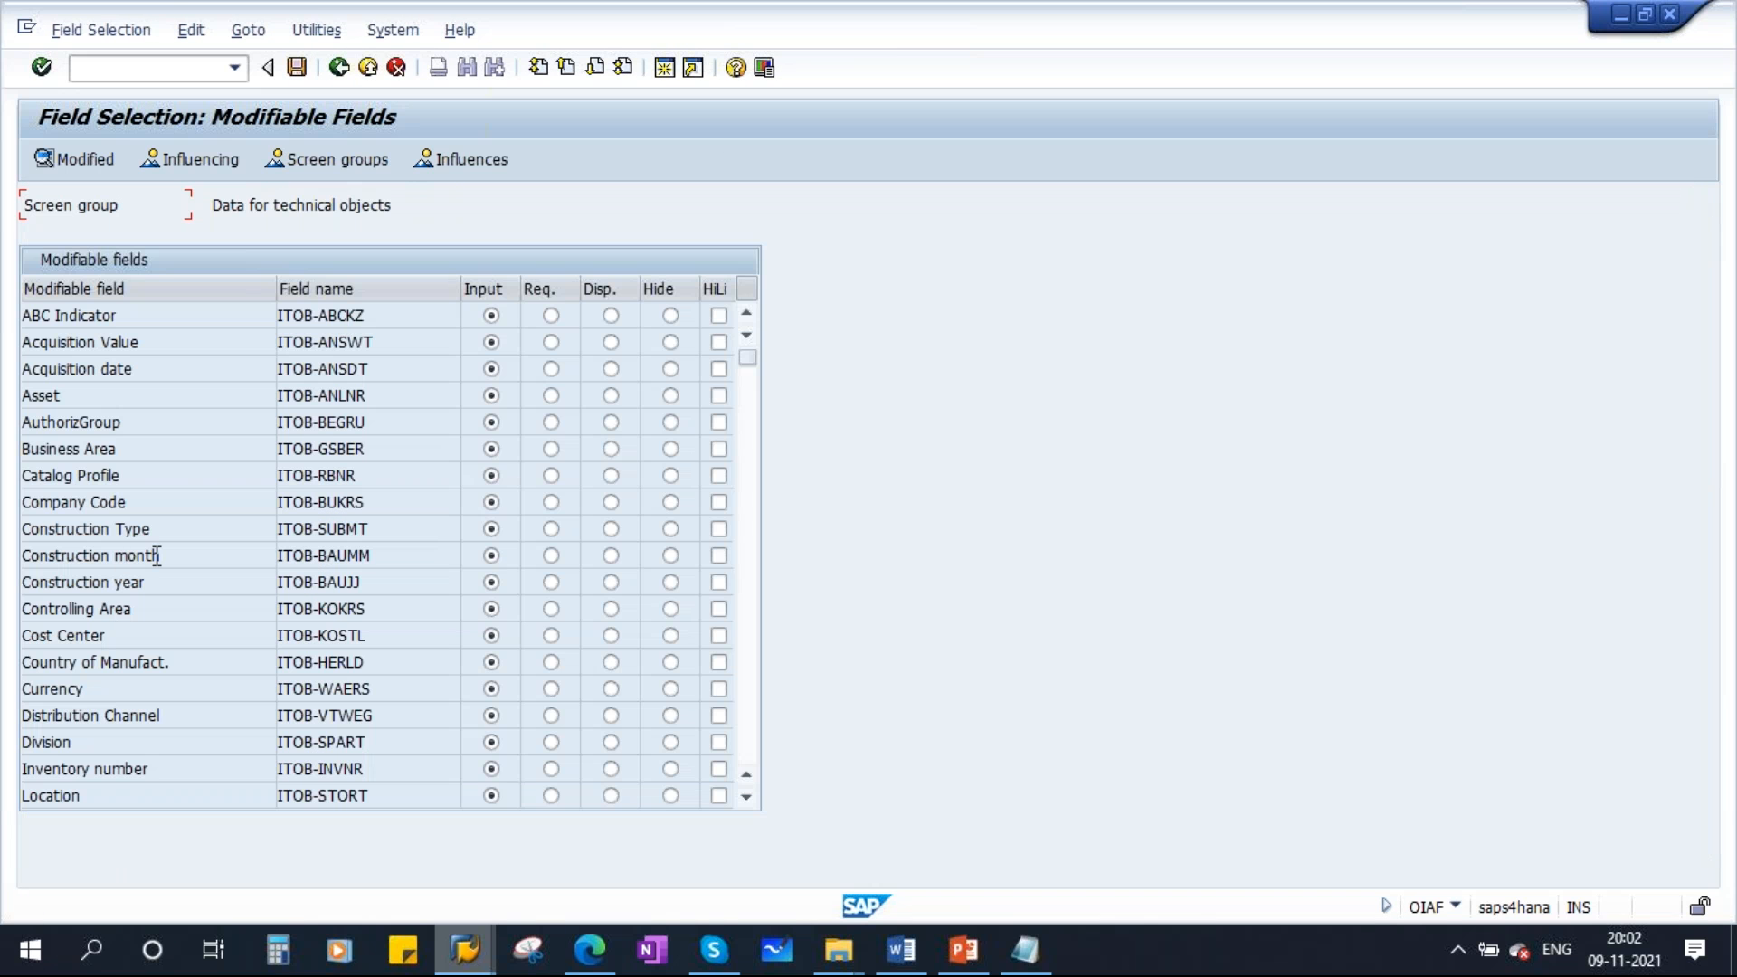
Look through the modifiable fields for technical objects and compare them with the Weight field on the General screen of HYND-UT1
scroll(389, 555, down, 2)
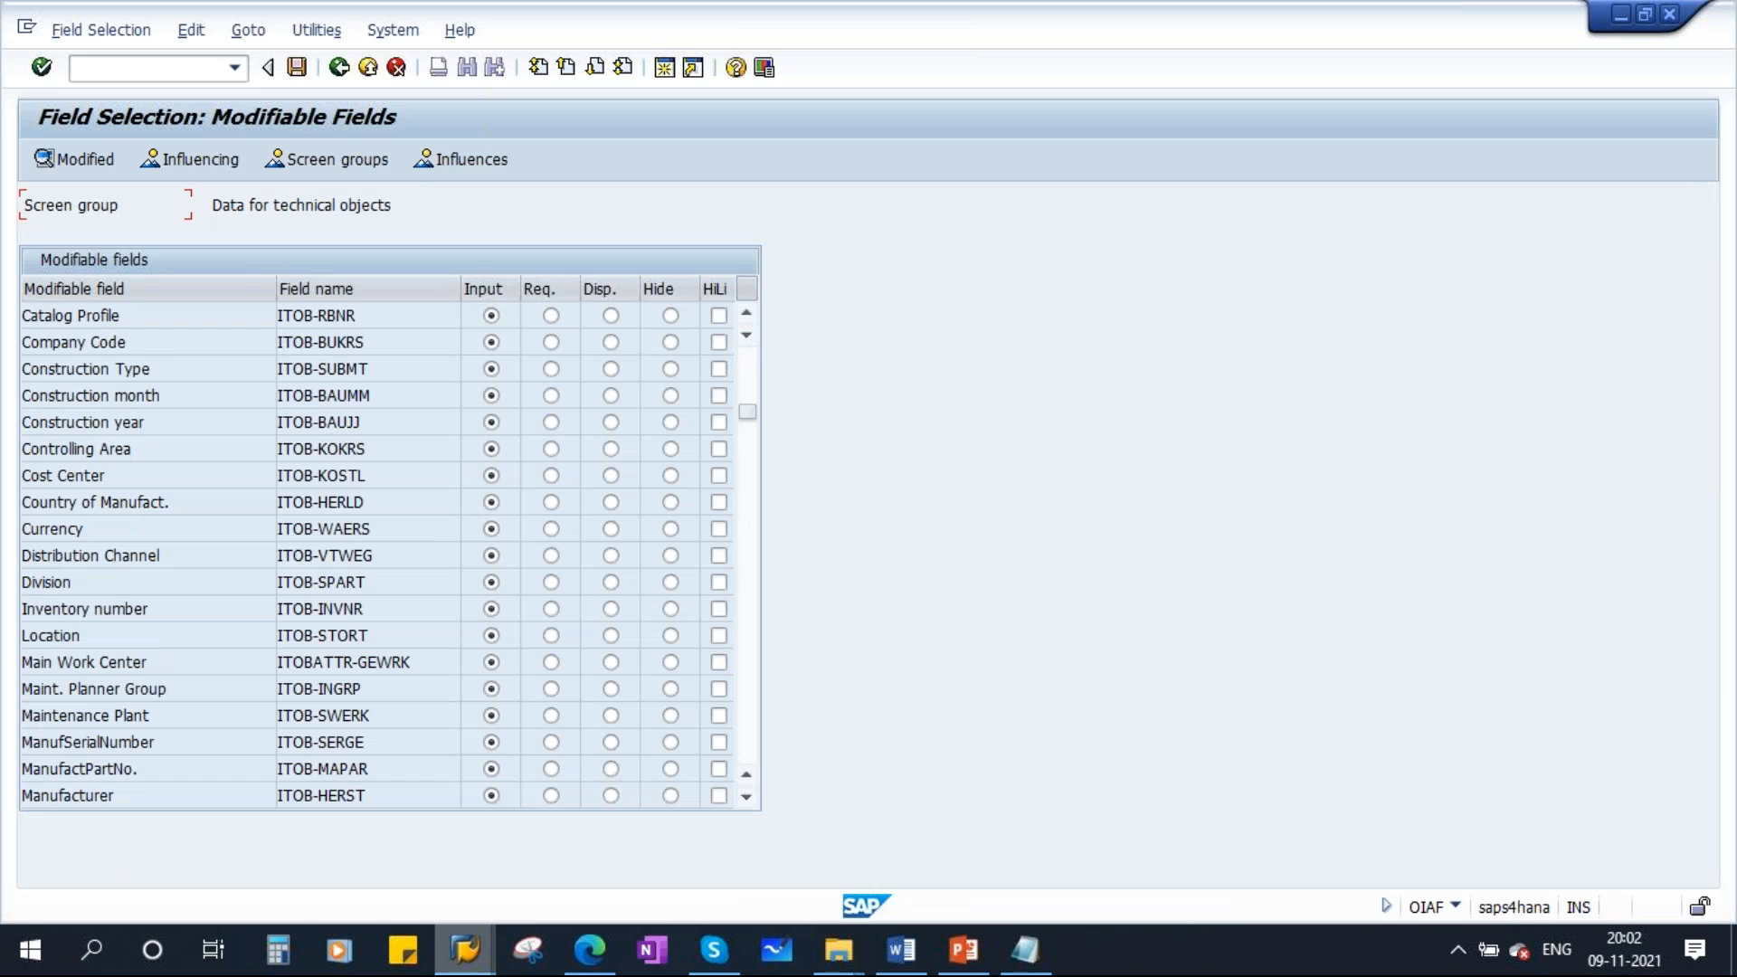
scroll(389, 554, down, 2)
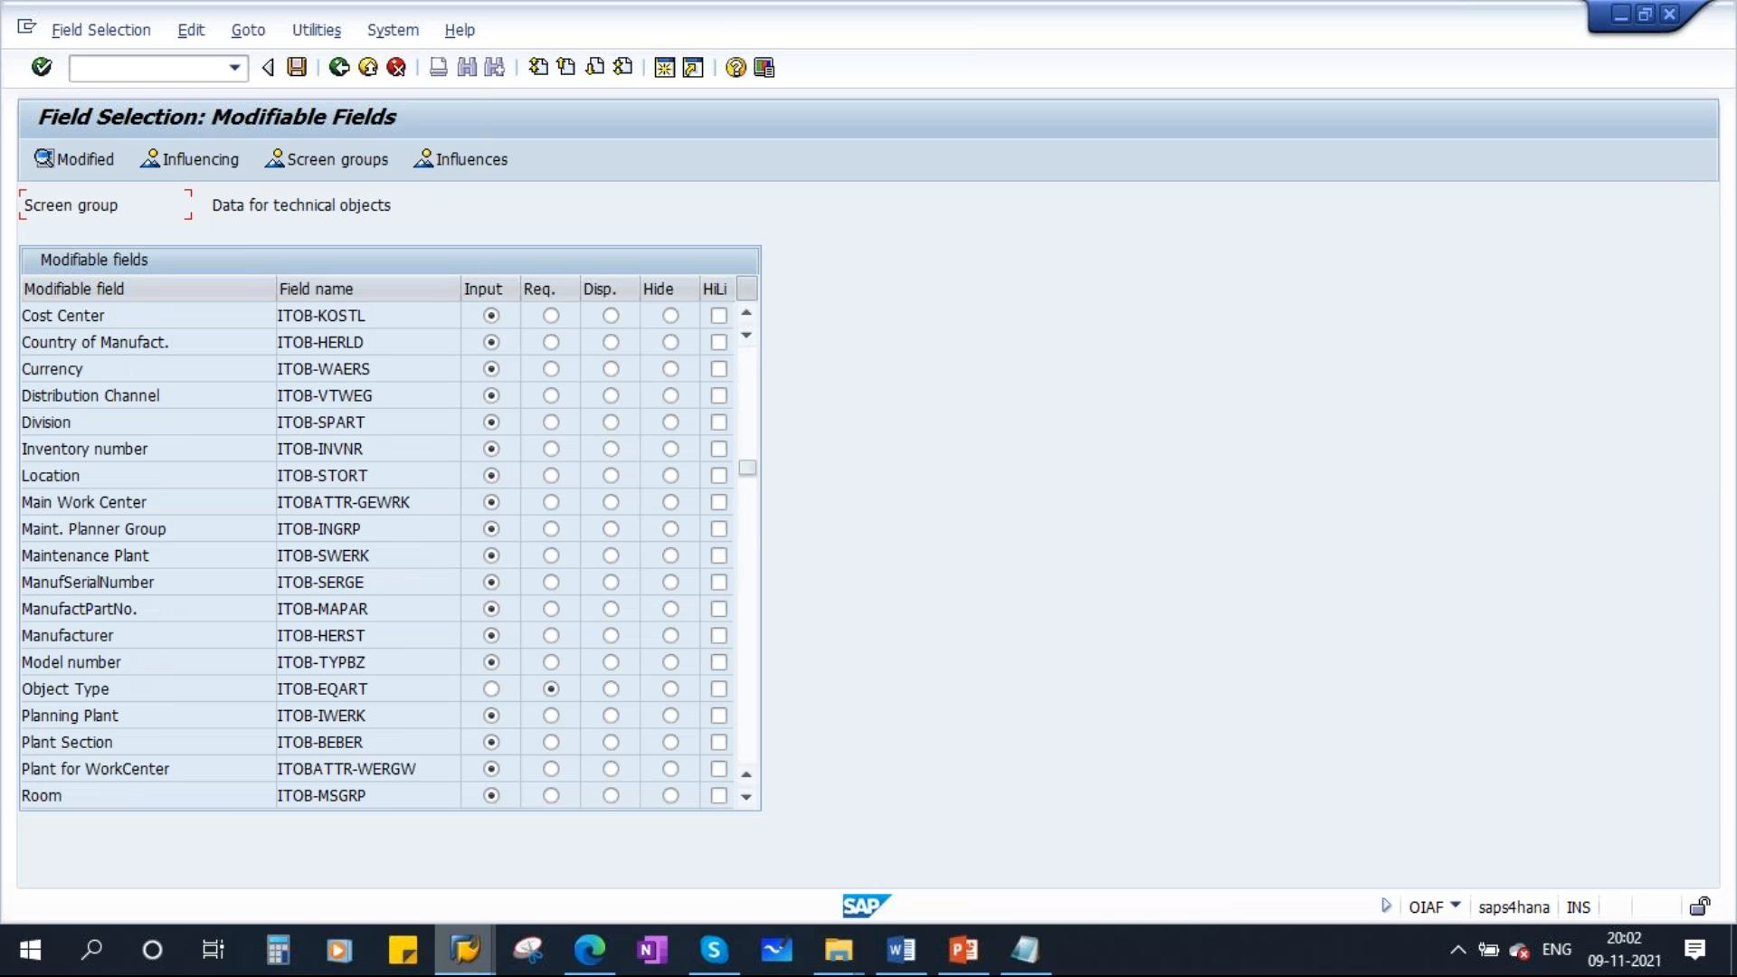
scroll(389, 554, down, 2)
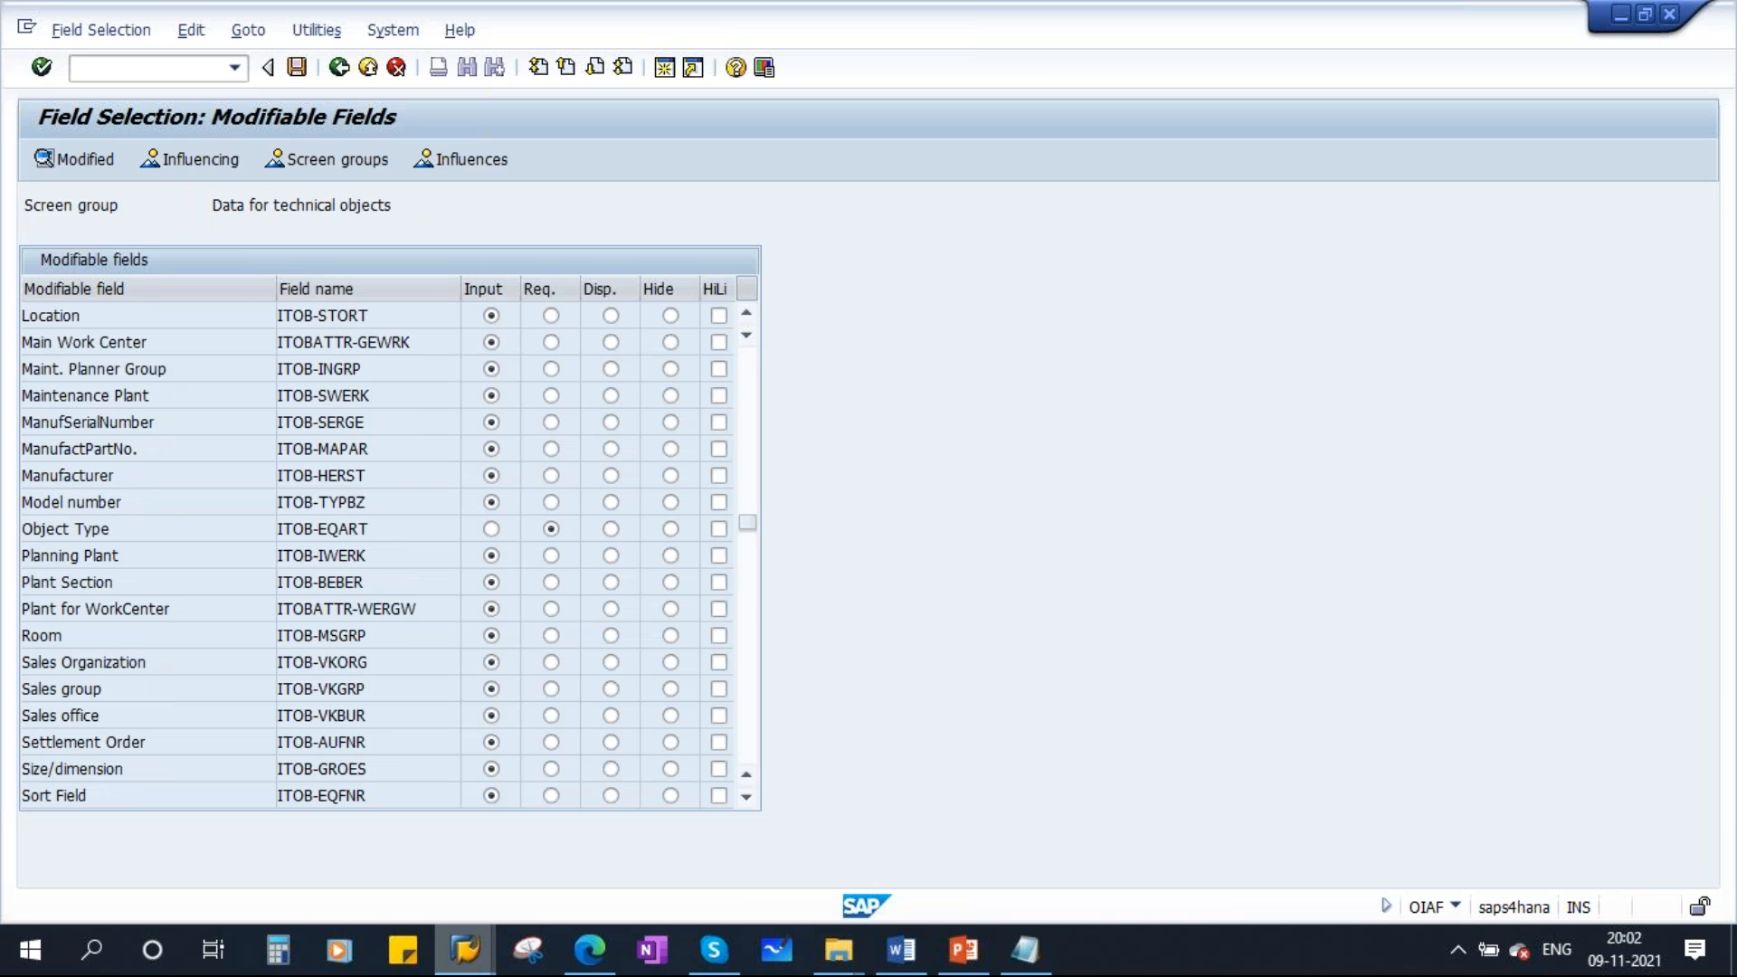
scroll(152, 684, down, 3)
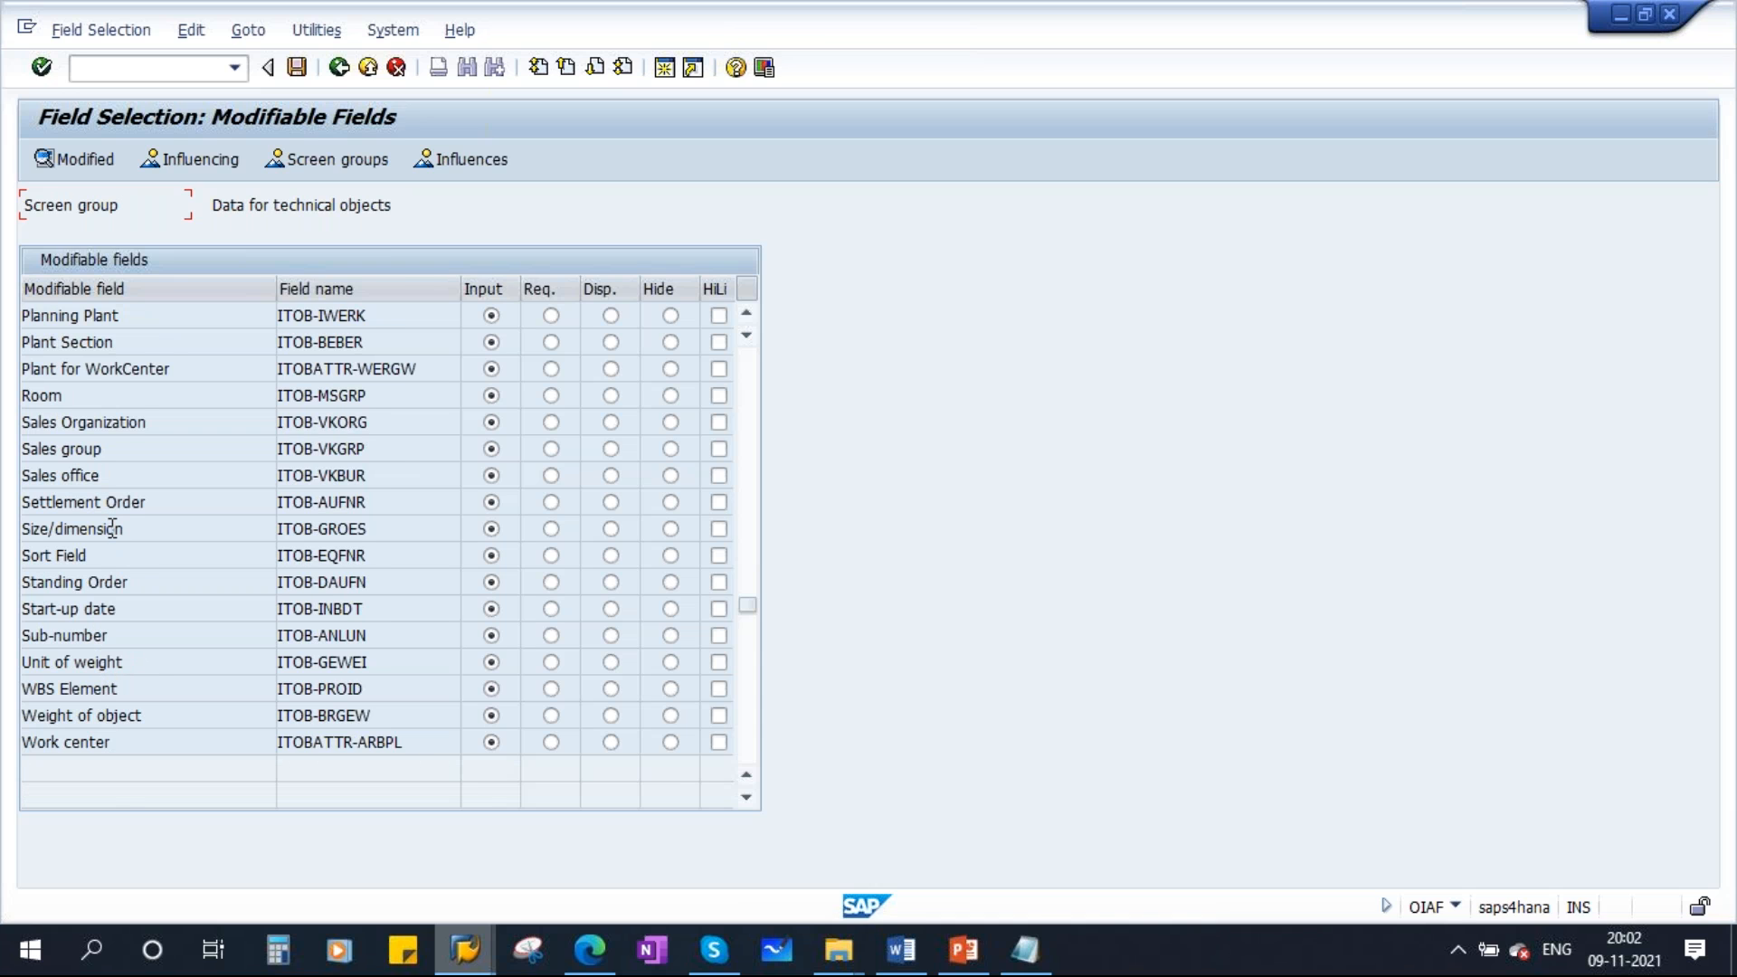
scroll(112, 528, up, 1)
scroll(112, 528, up, 3)
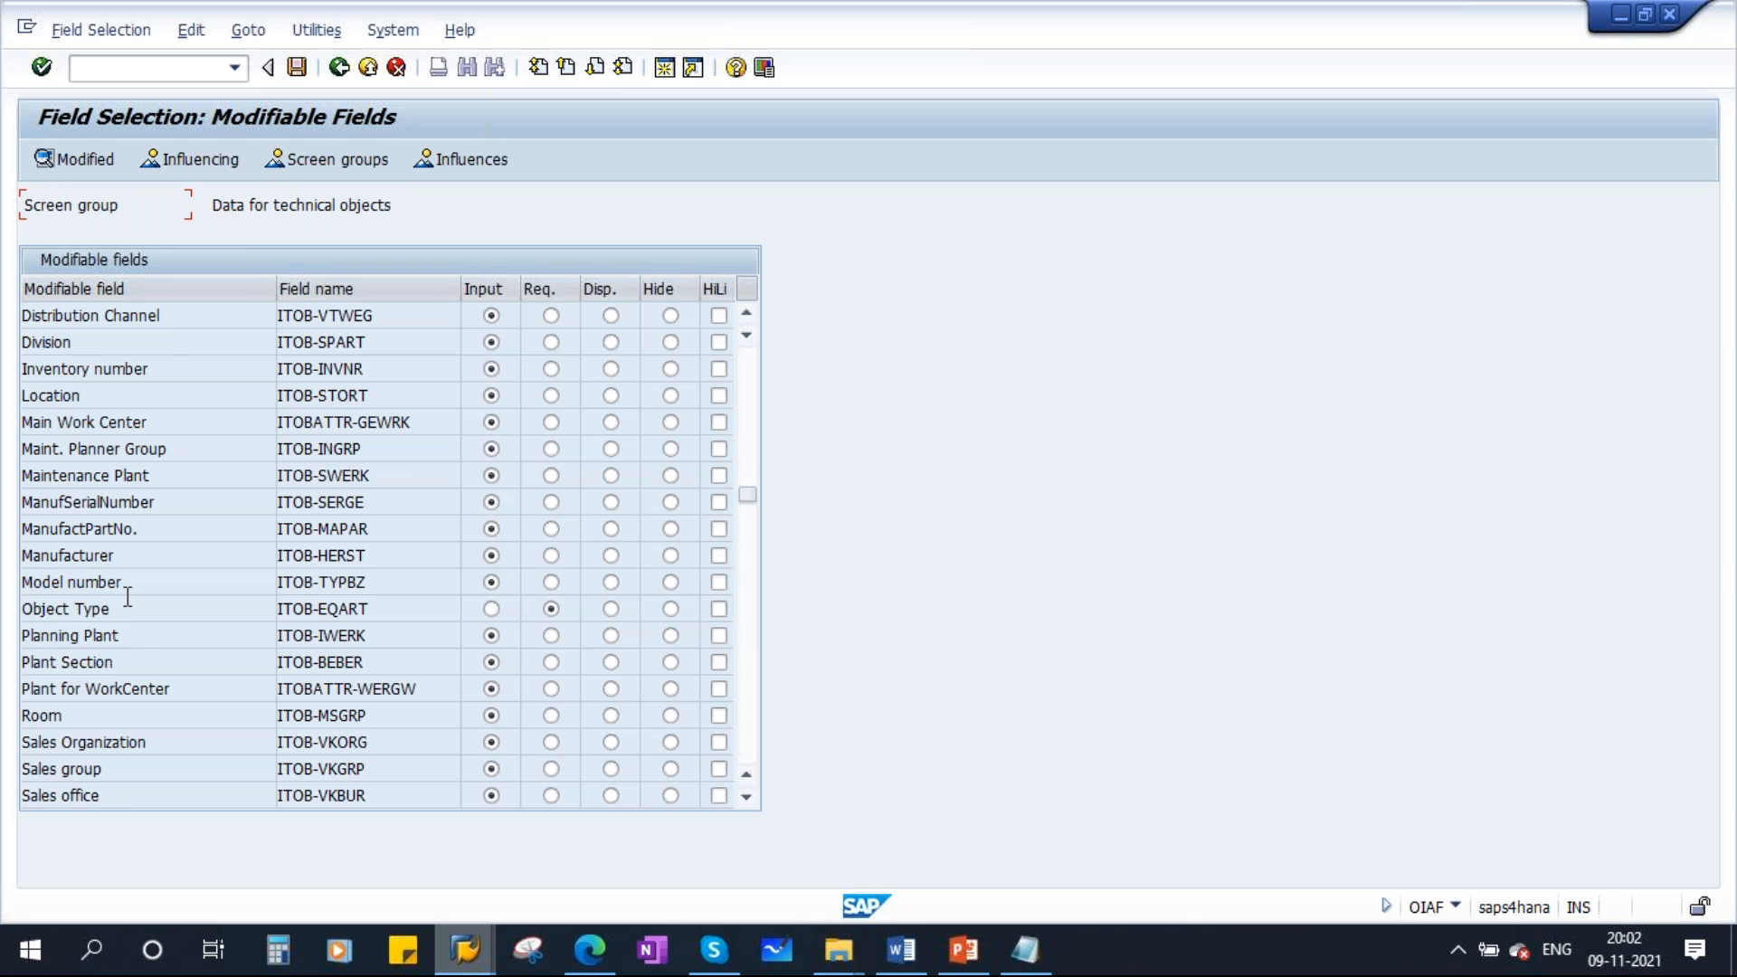
scroll(127, 597, up, 2)
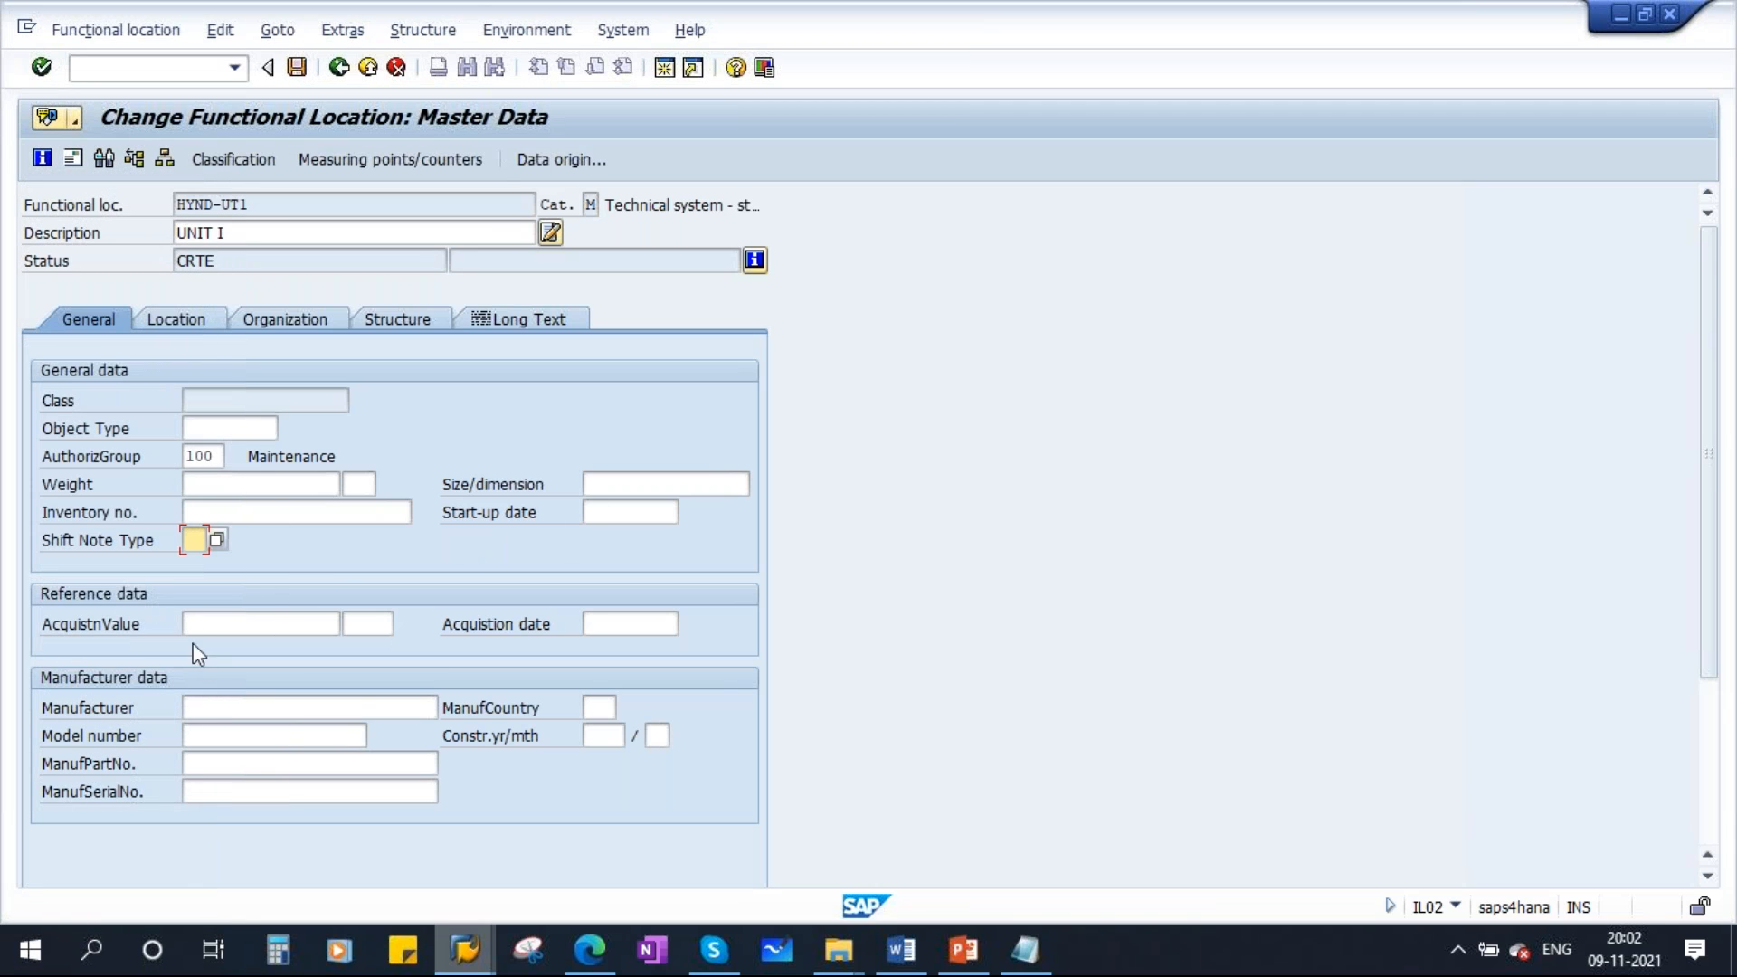
click(232, 484)
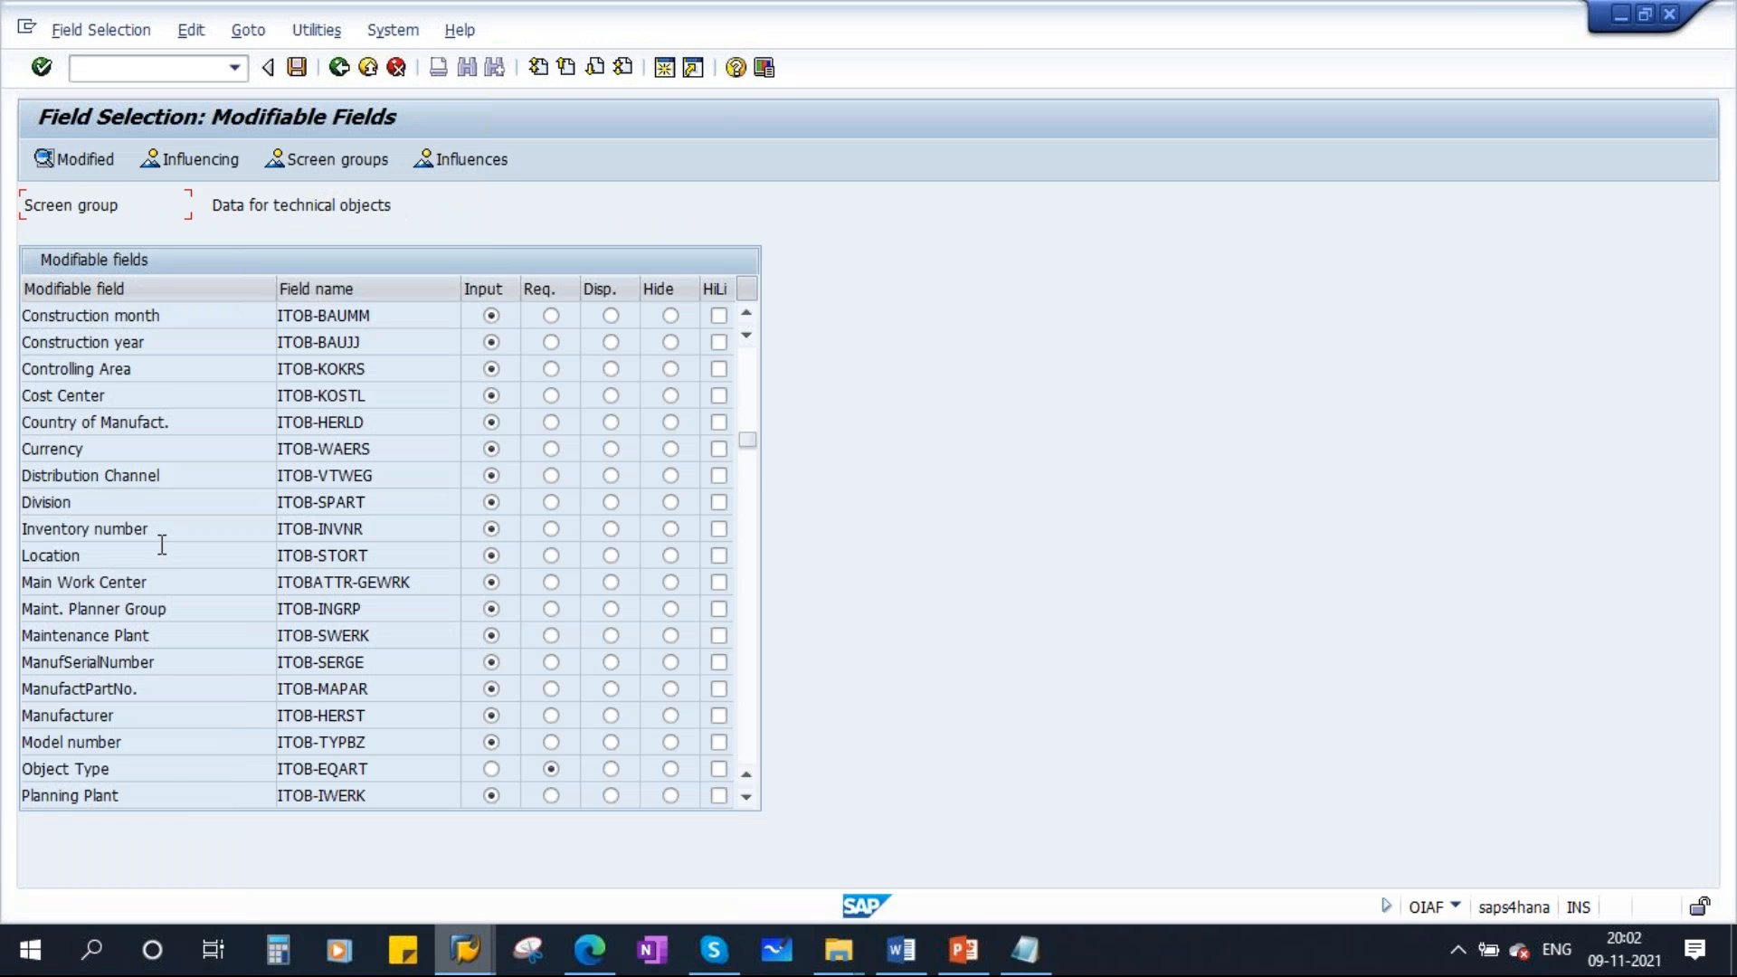
Set the modifiable field Weight of object (ITOB-BRGEW) to hidden and save it to the proposed customizing request
scroll(380, 543, down, 1)
scroll(380, 552, down, 3)
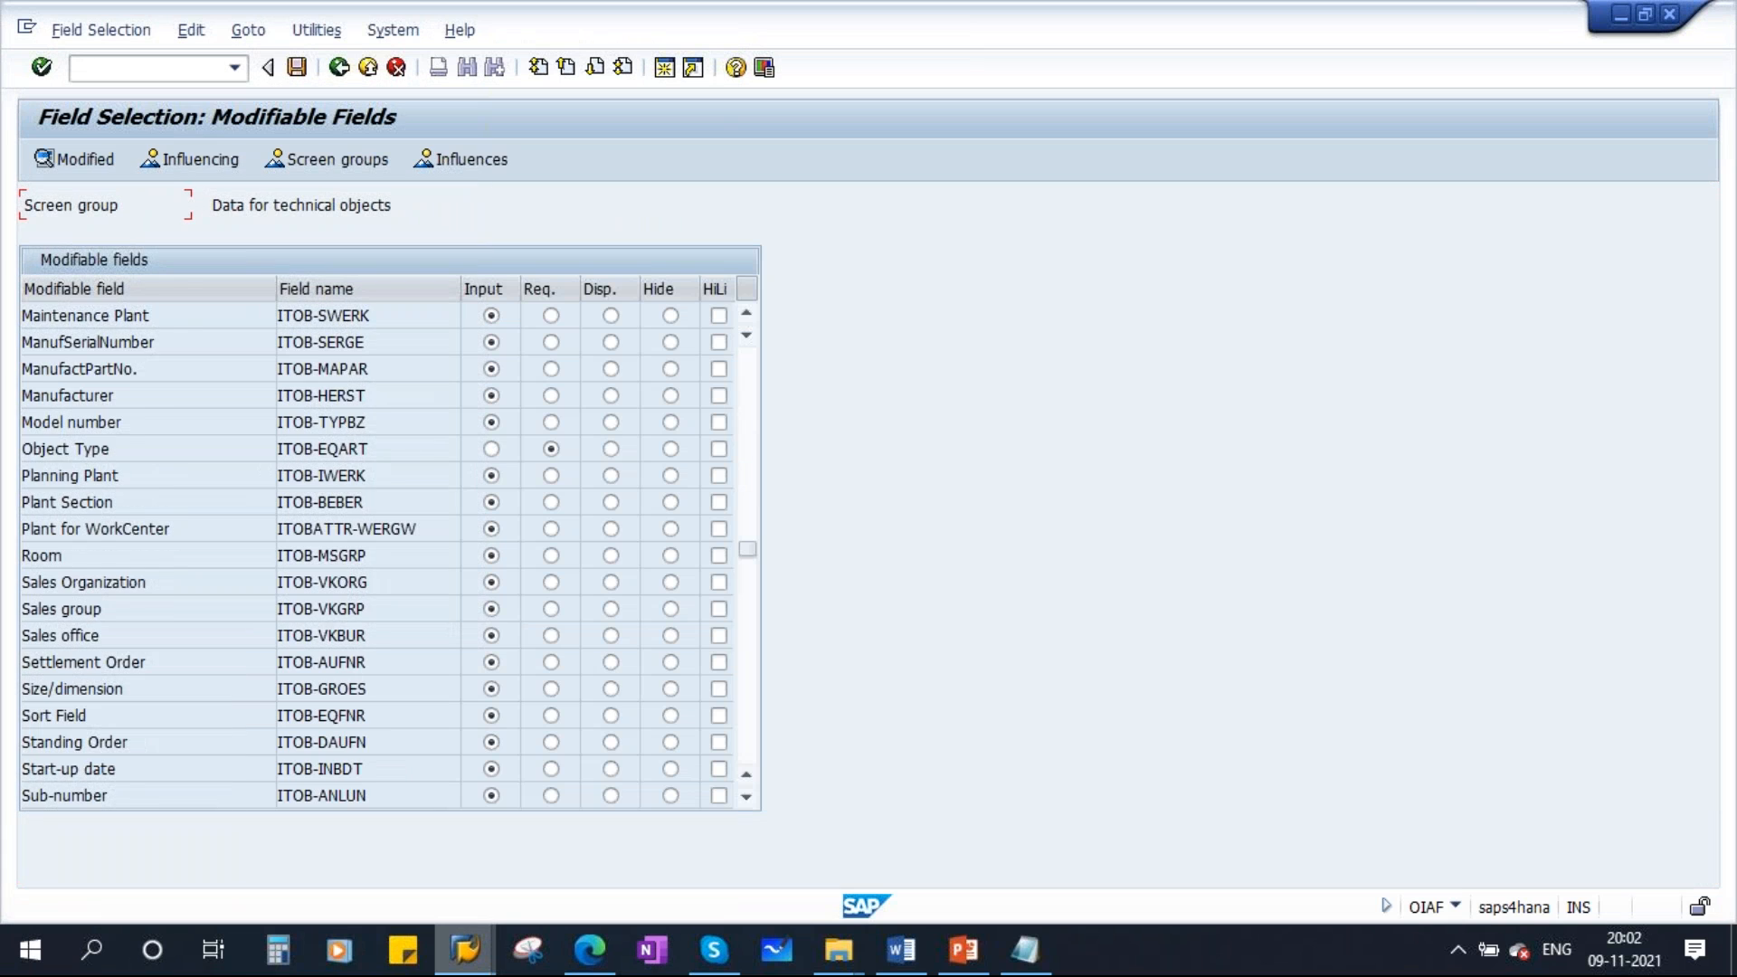
scroll(380, 552, down, 2)
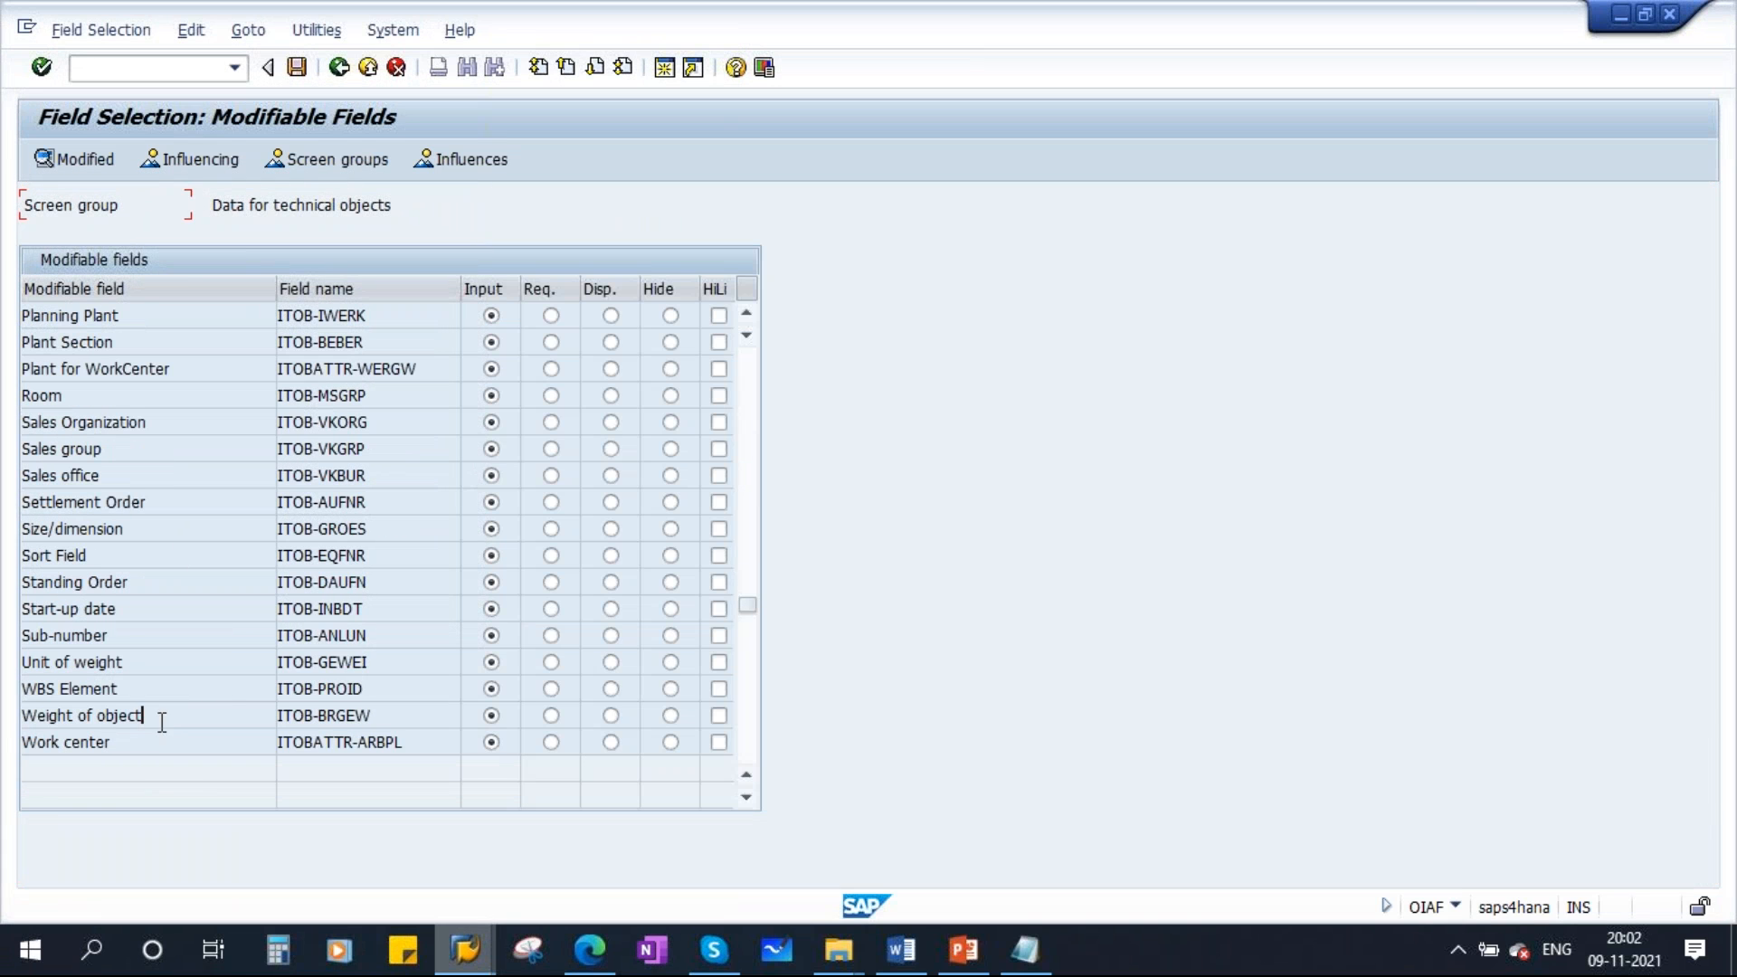
drag(161, 721, 13, 722)
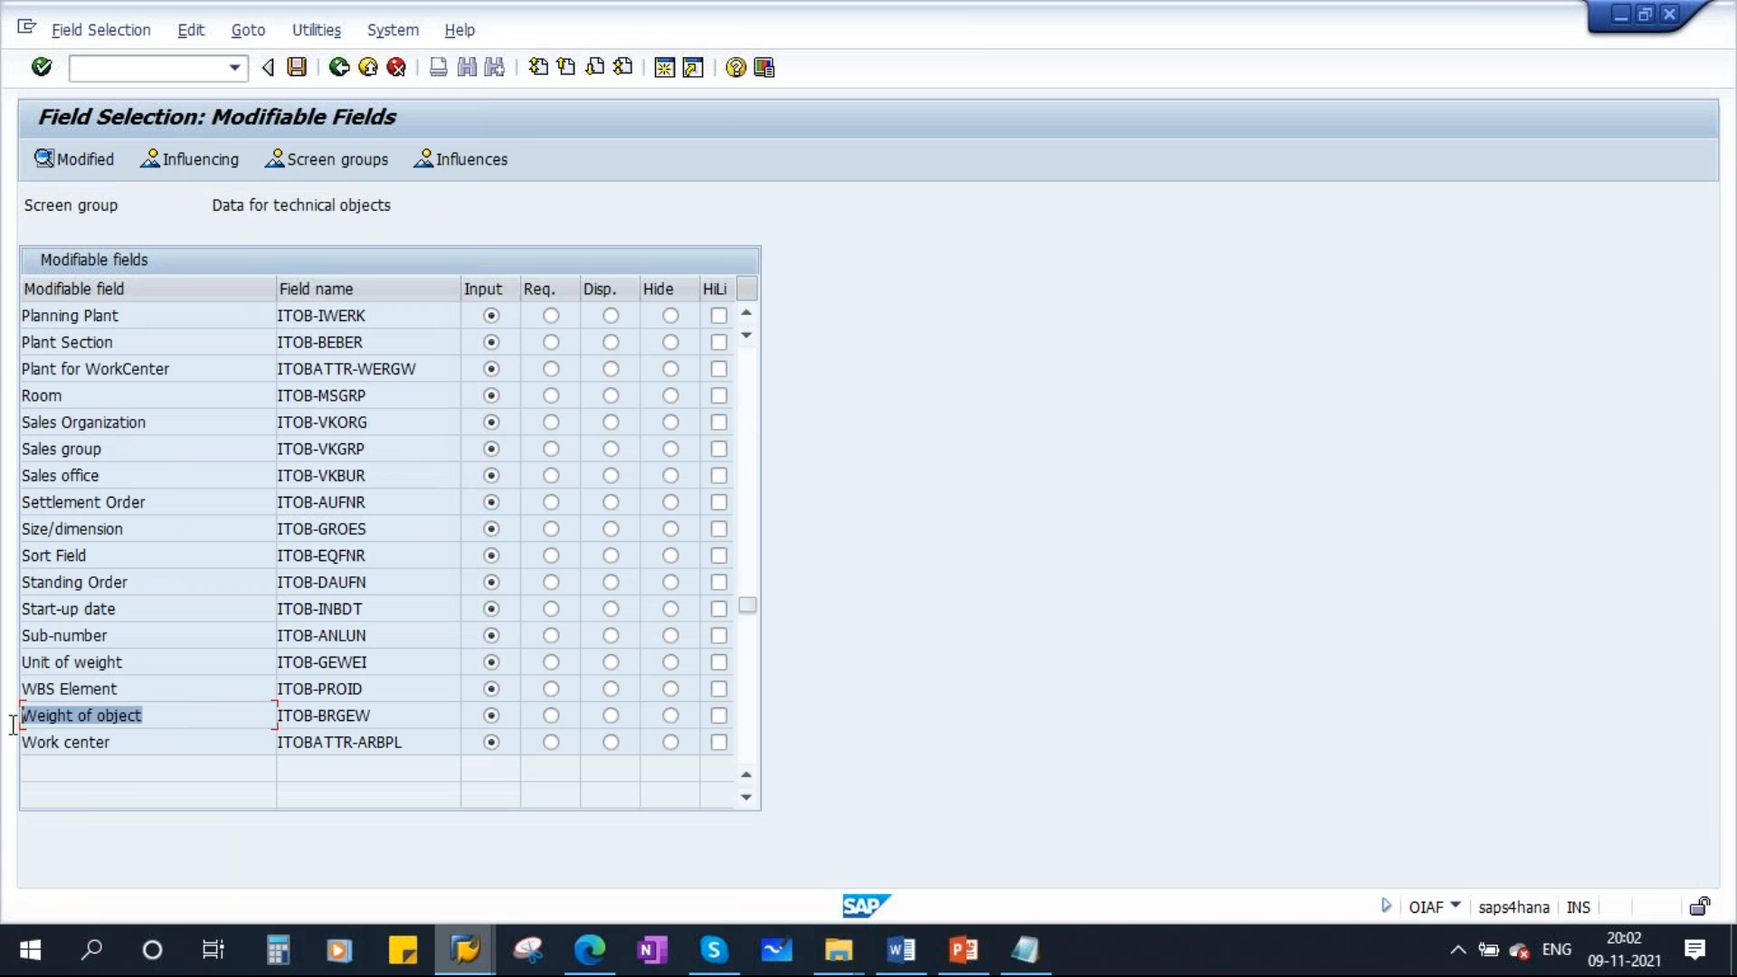
click(669, 715)
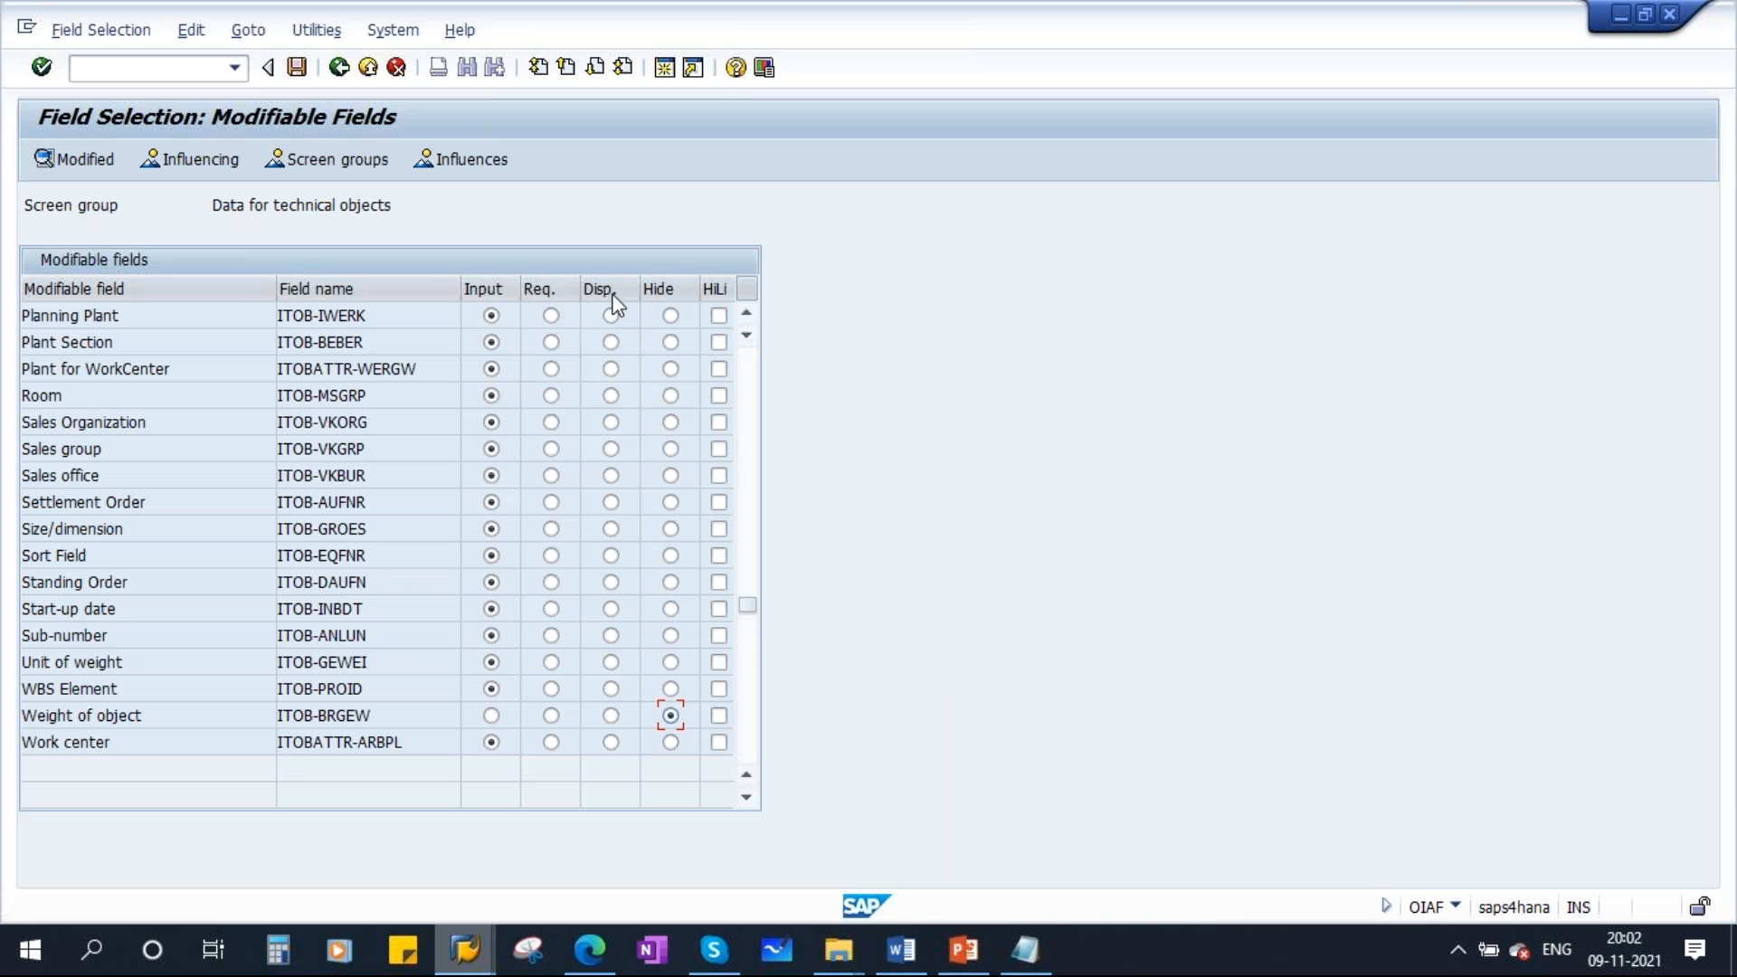
click(297, 67)
click(375, 403)
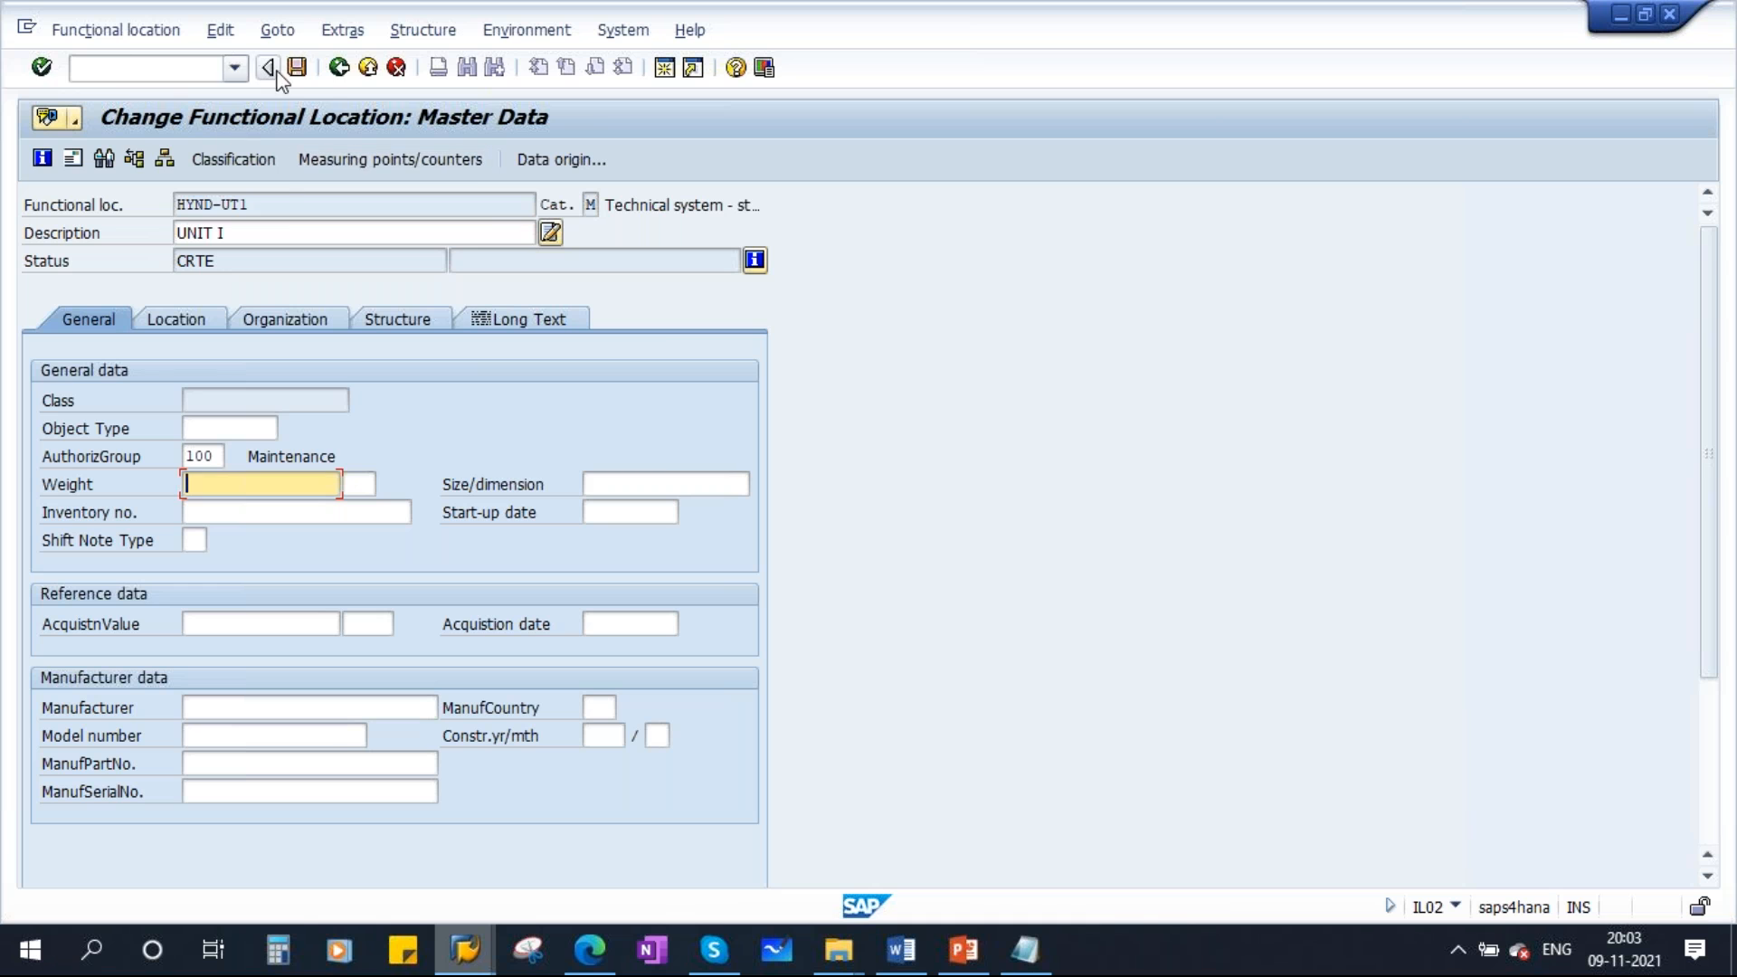
Leave the master data of functional location HYND-UT1 and reopen it for change to load the new field selection
click(271, 70)
click(480, 466)
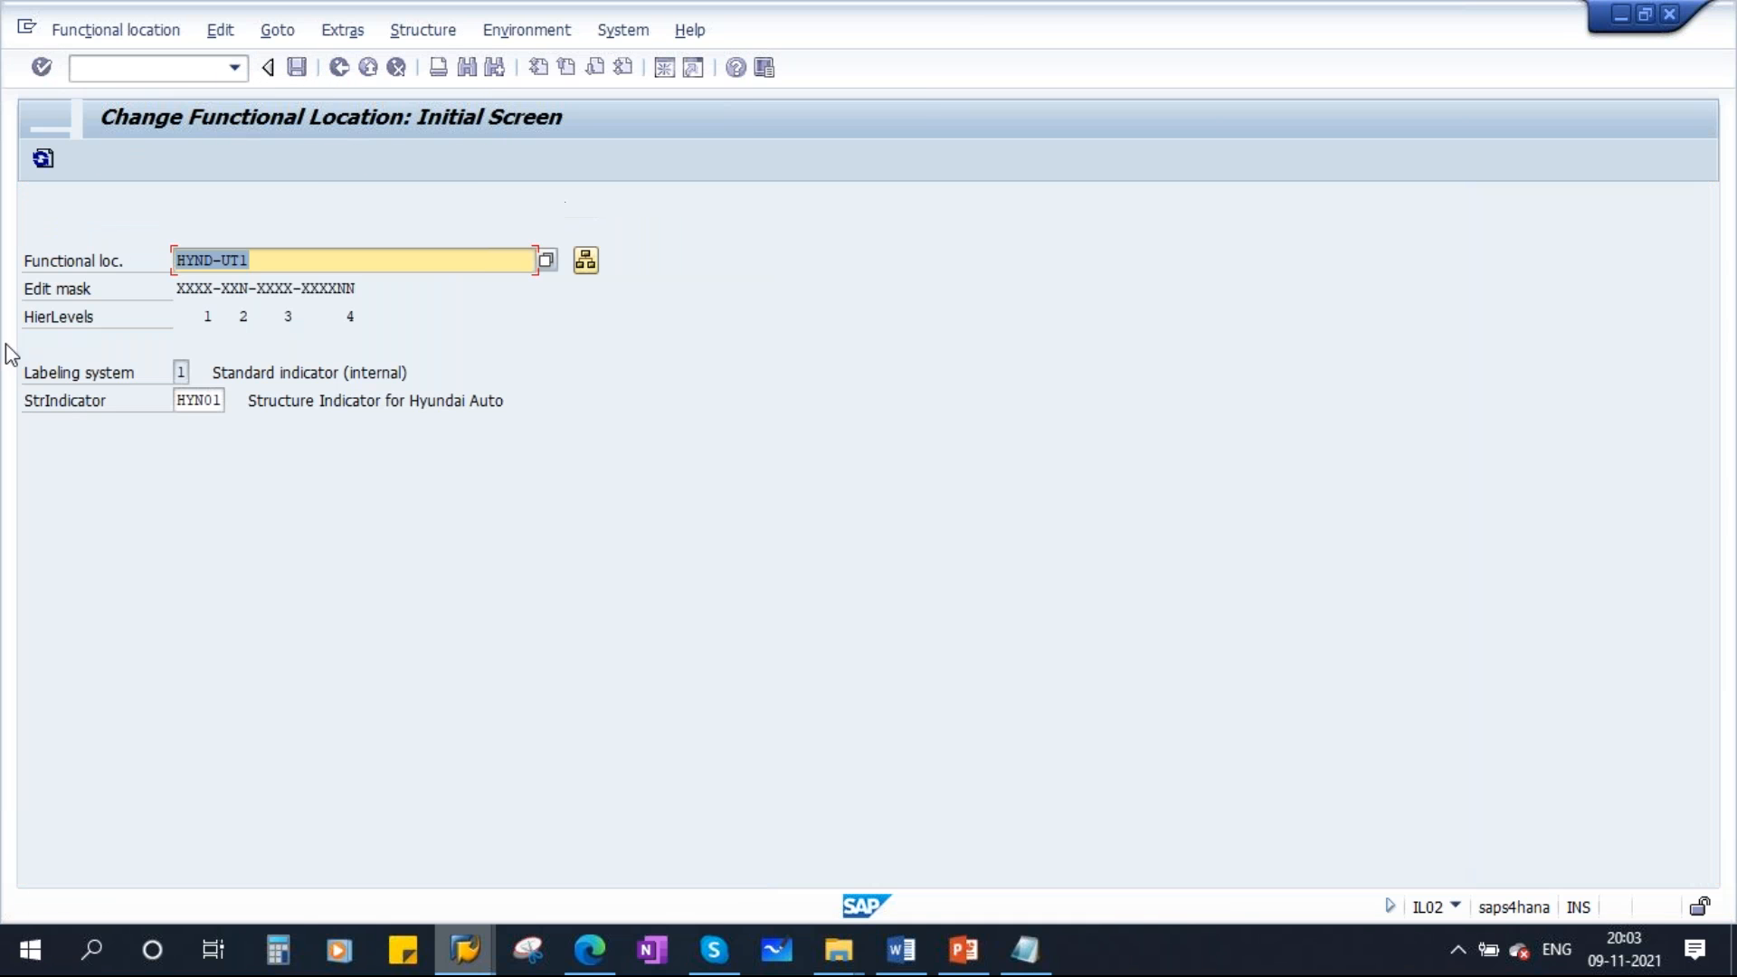
key(Return)
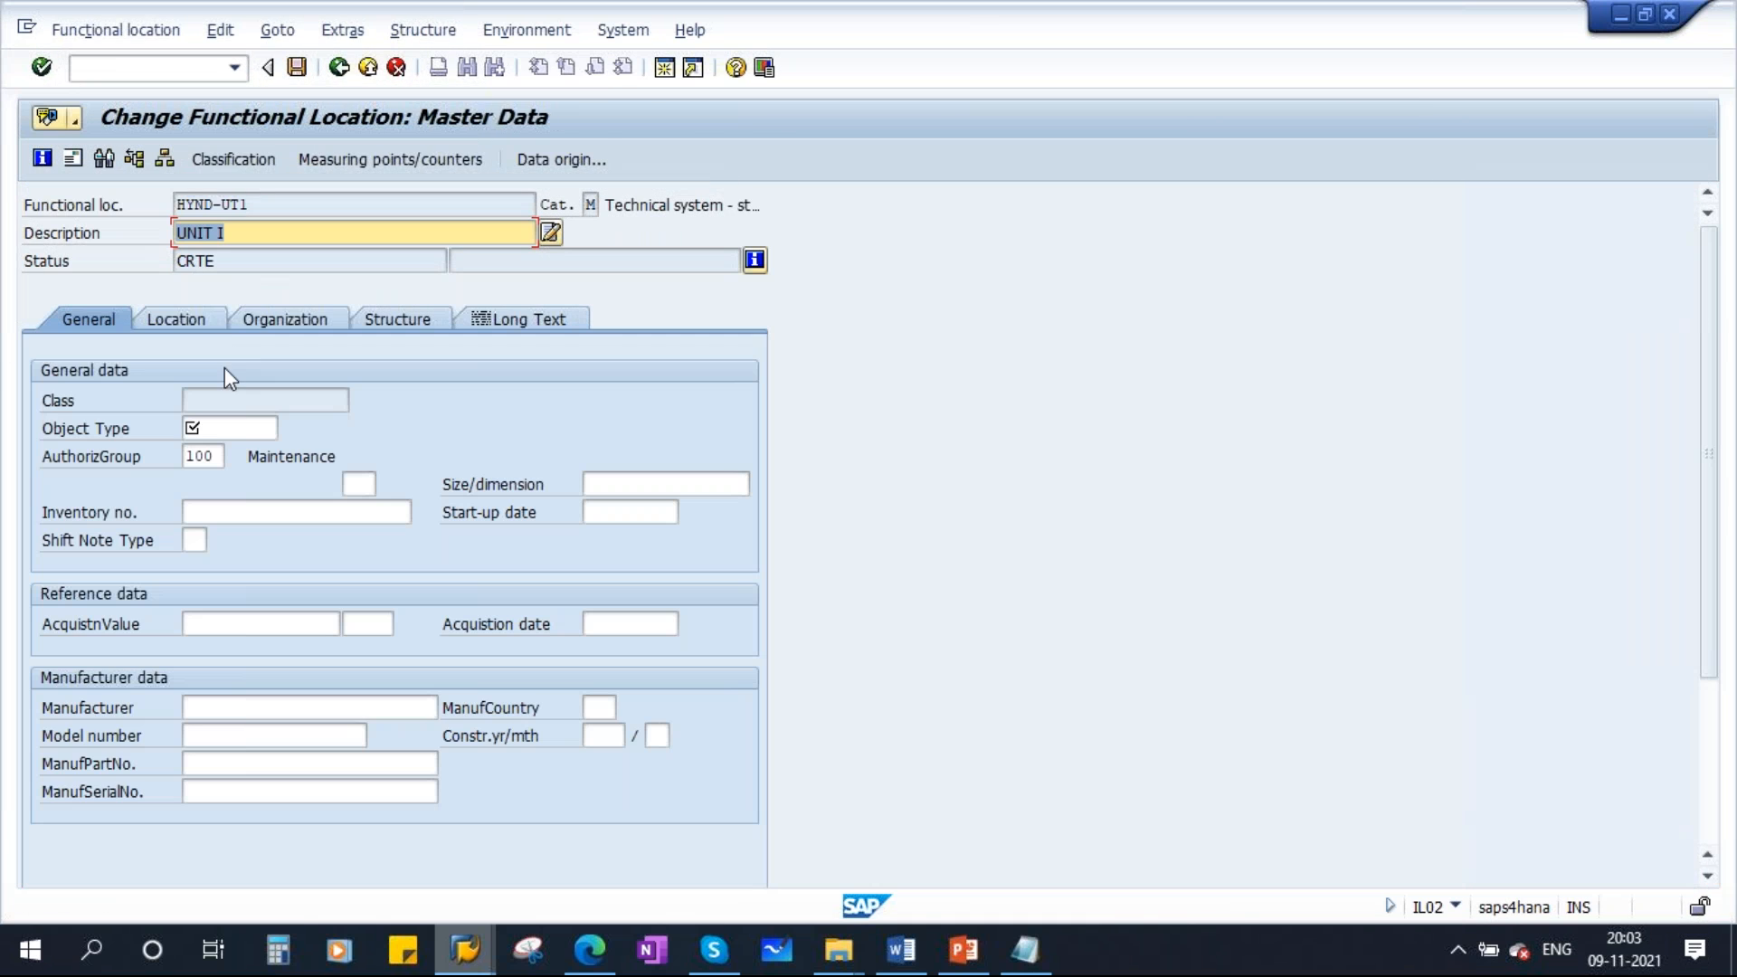
Try to open HYND-UT1's Location data with Object Type empty, set Object Type to 1004 (Motor), and view the Location data
click(214, 429)
click(185, 318)
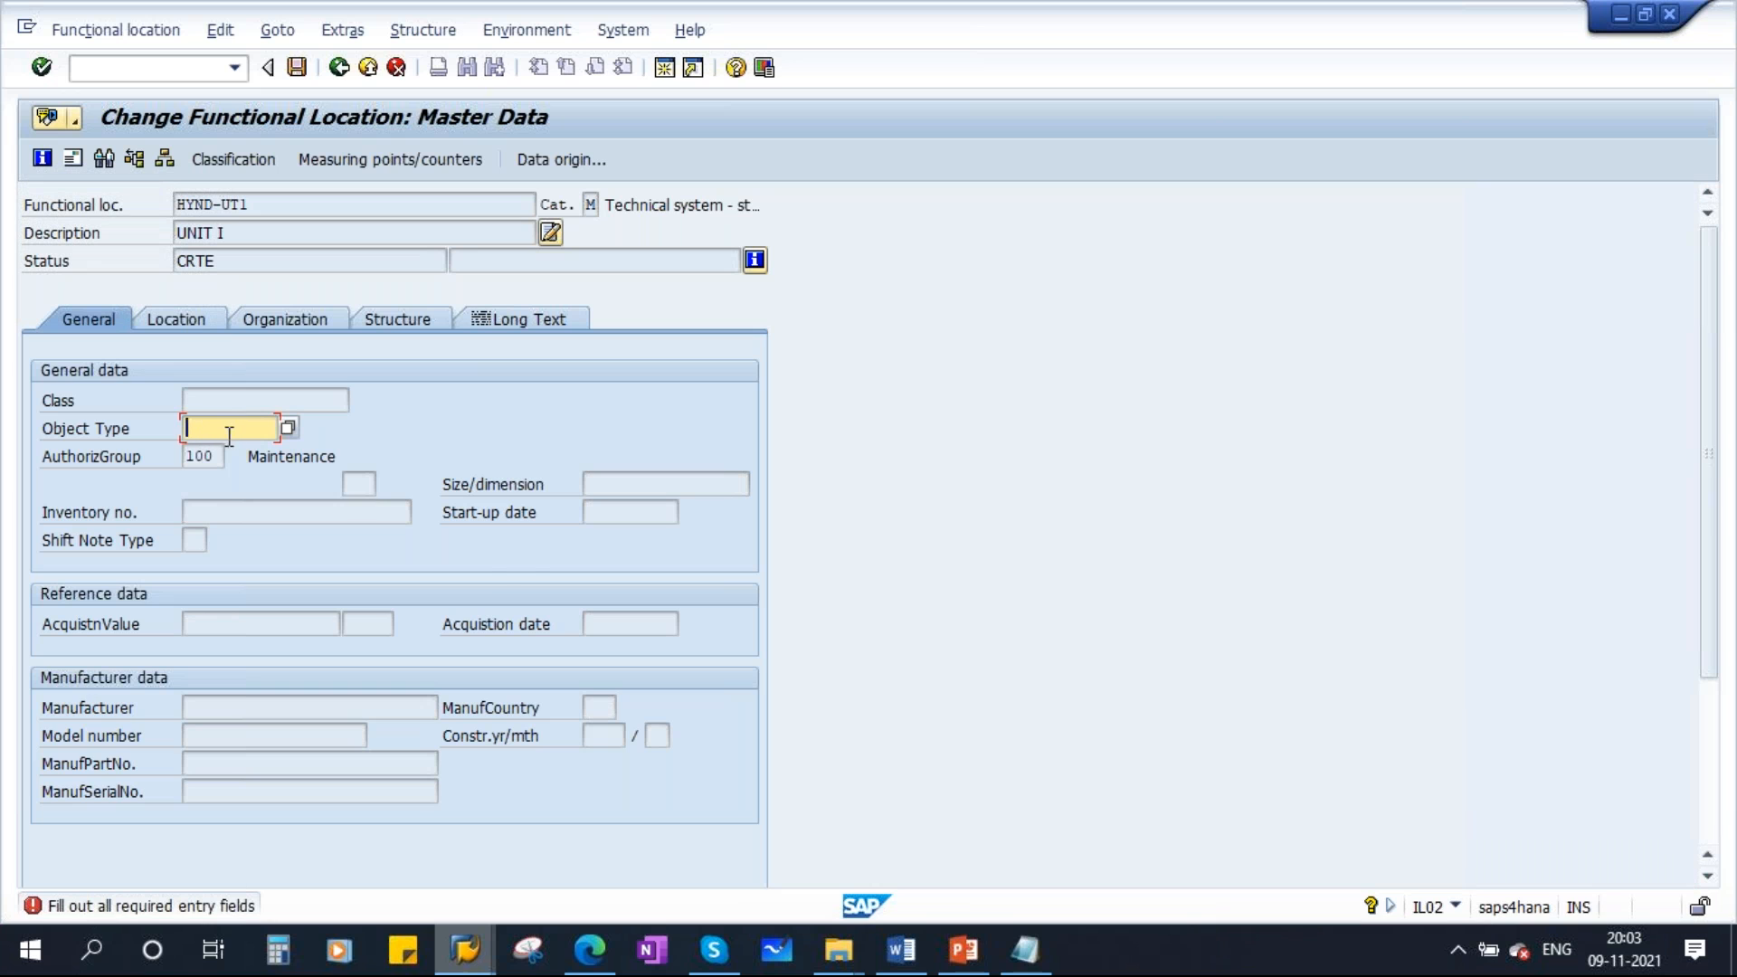
click(287, 427)
double_click(304, 297)
click(172, 319)
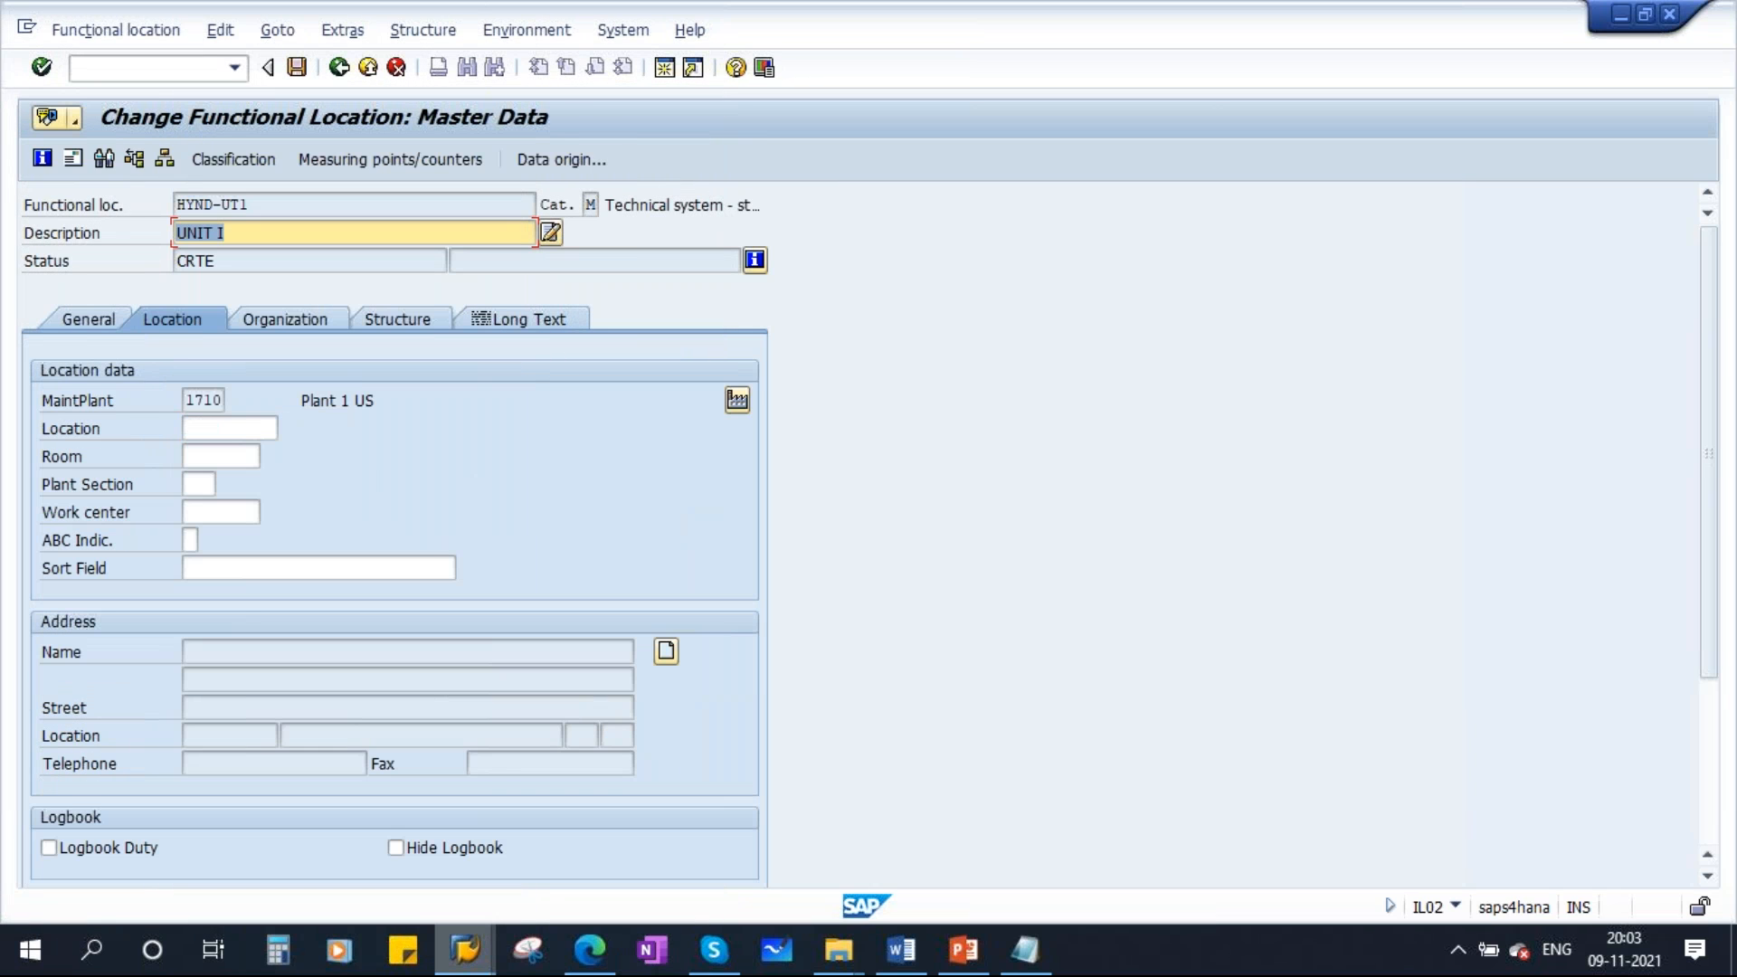
click(96, 324)
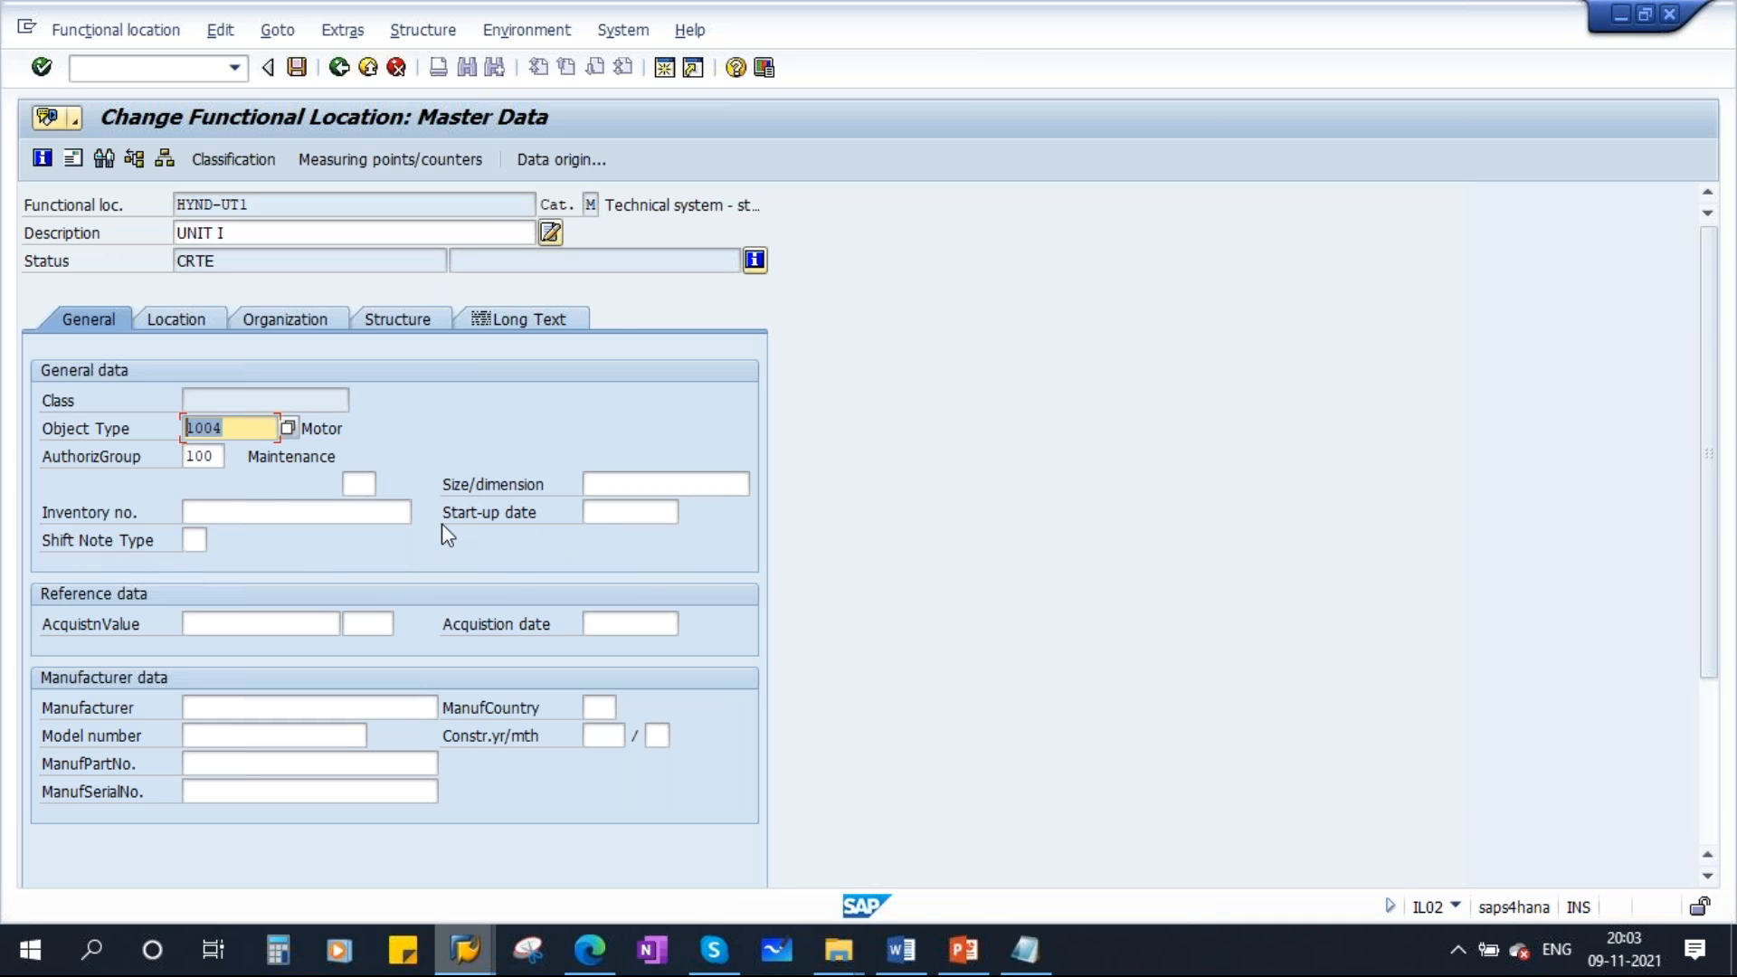
Reopen the common fields selection from Display IMG and set Object Type (ITOB-EQART) and Weight of object (ITOB-BRGEW) to Input
mouse_move(479, 967)
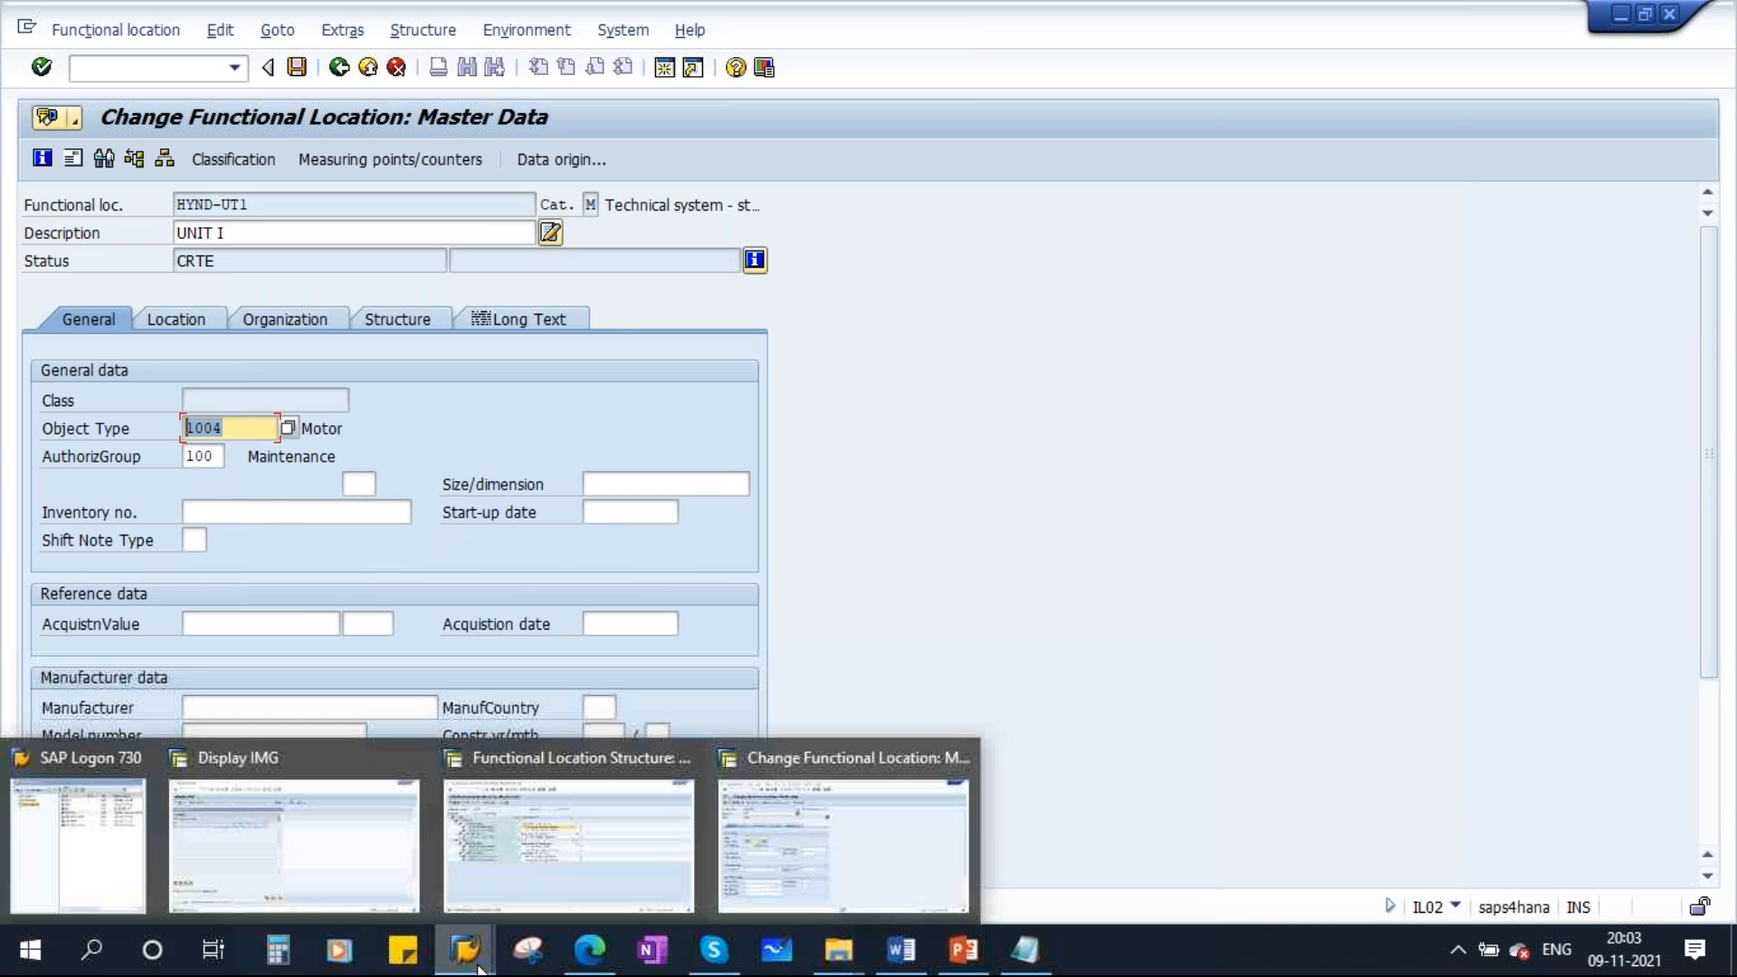
click(292, 807)
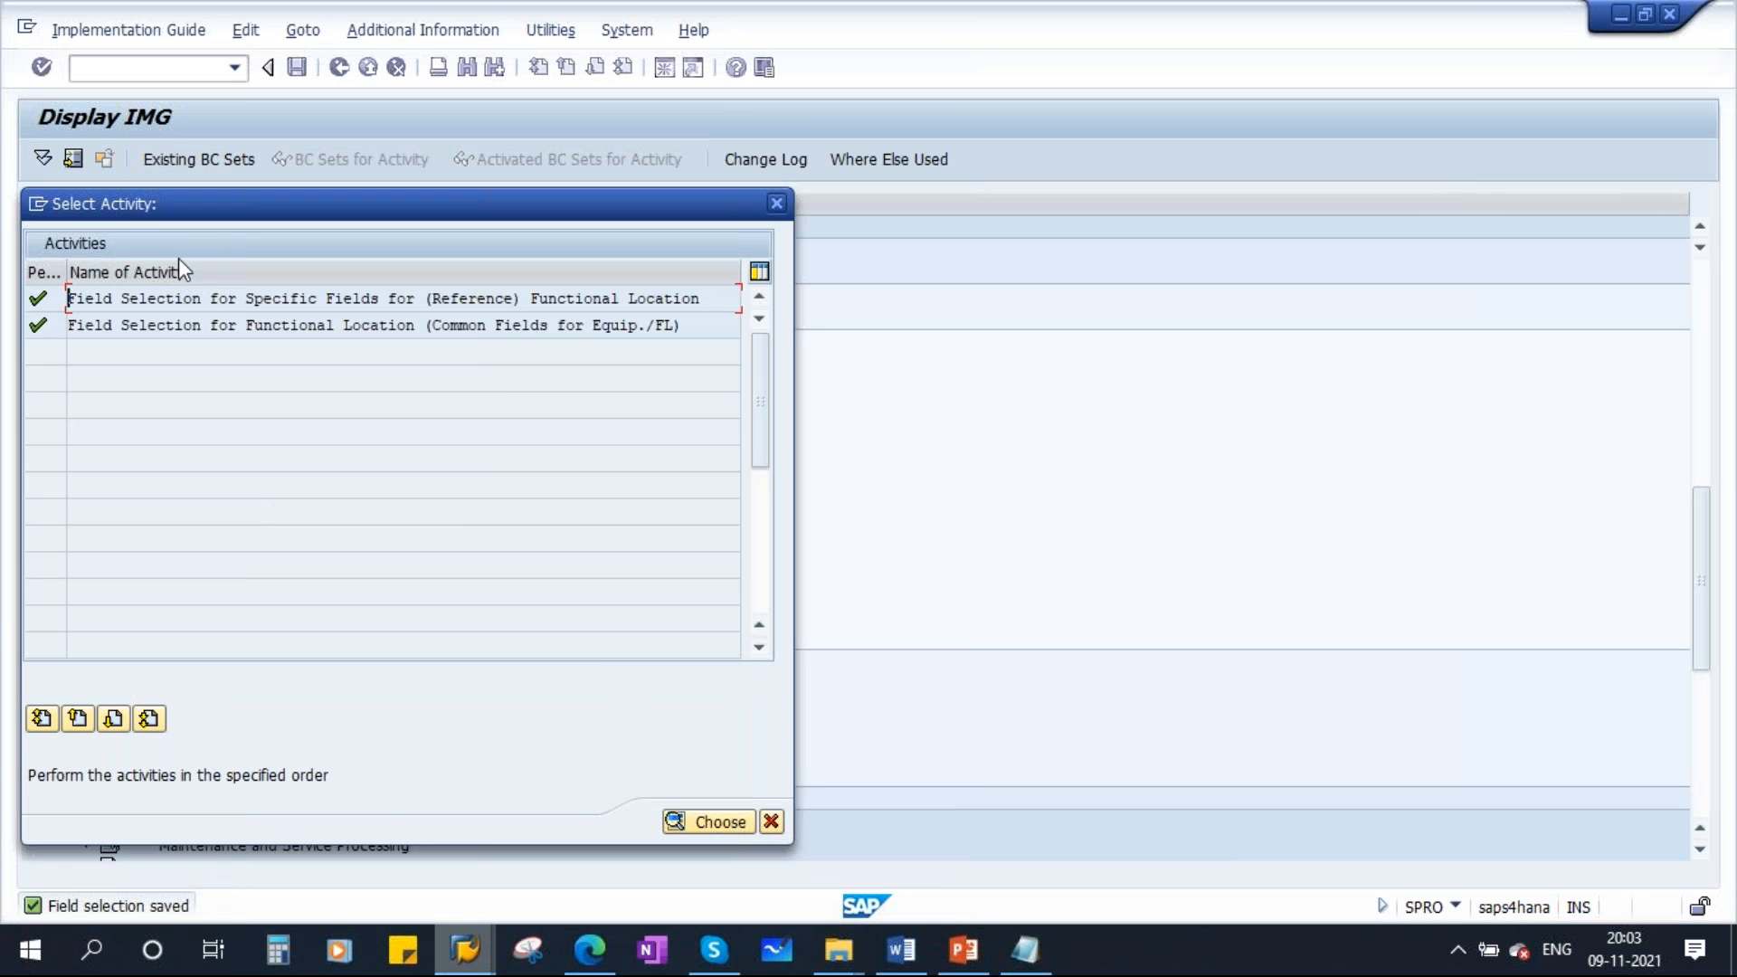
double_click(222, 321)
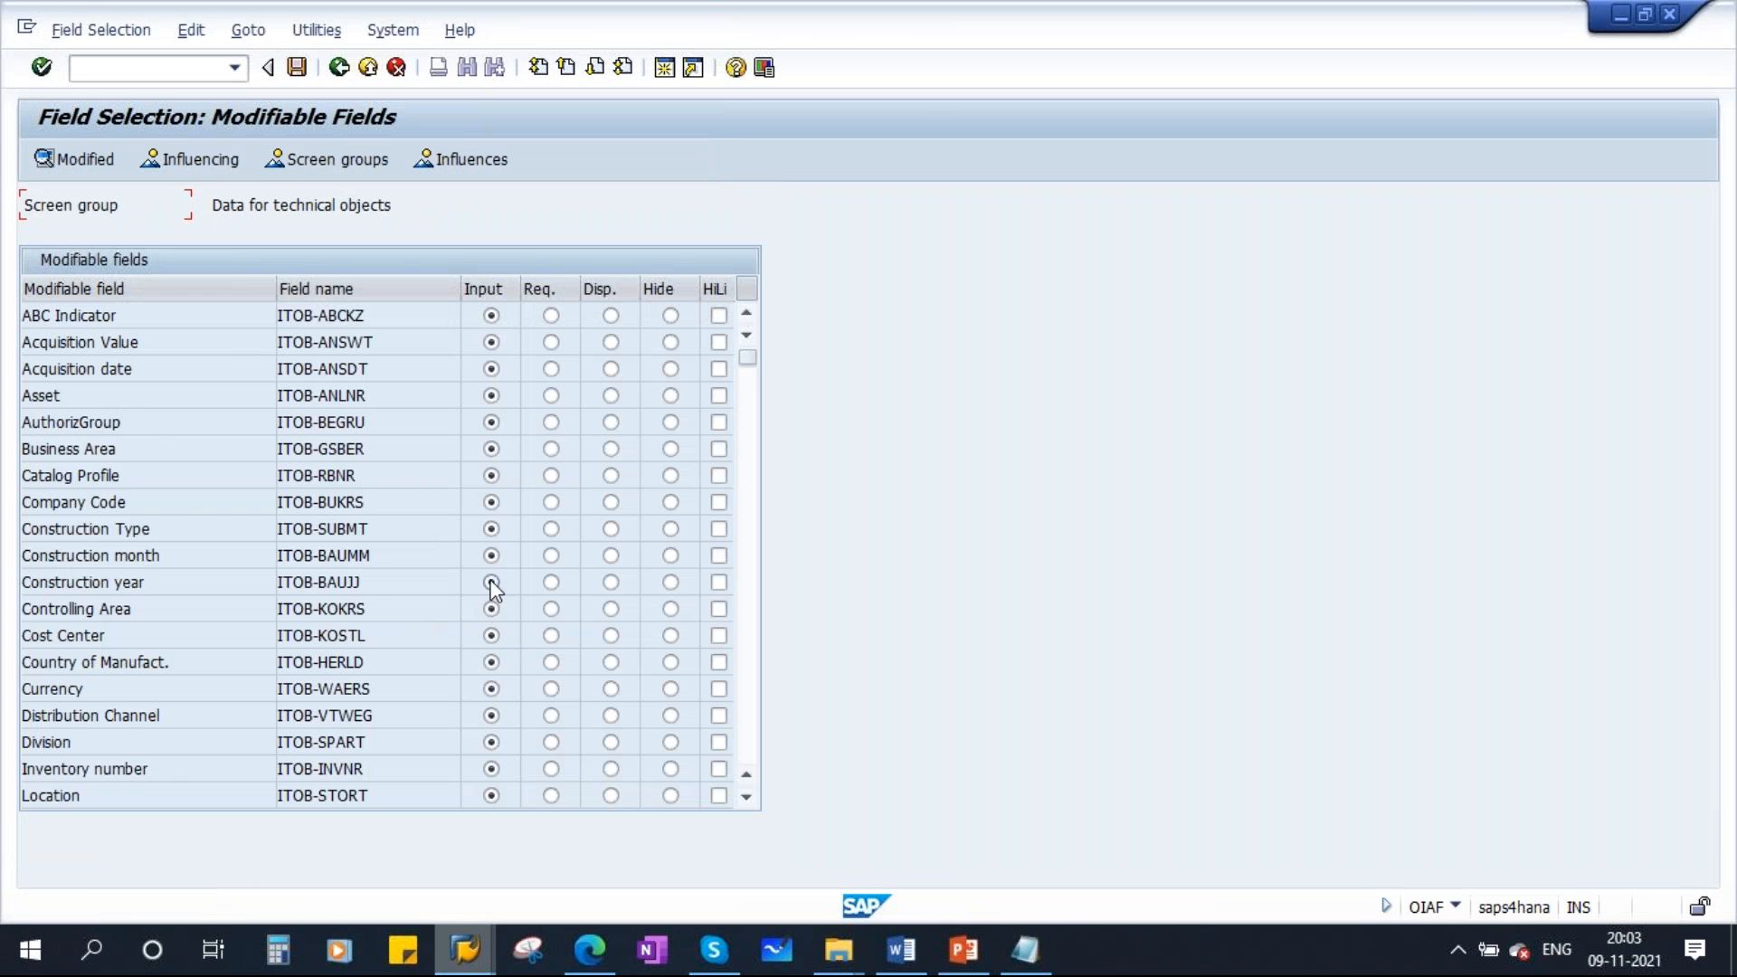
scroll(494, 614, down, 5)
click(499, 608)
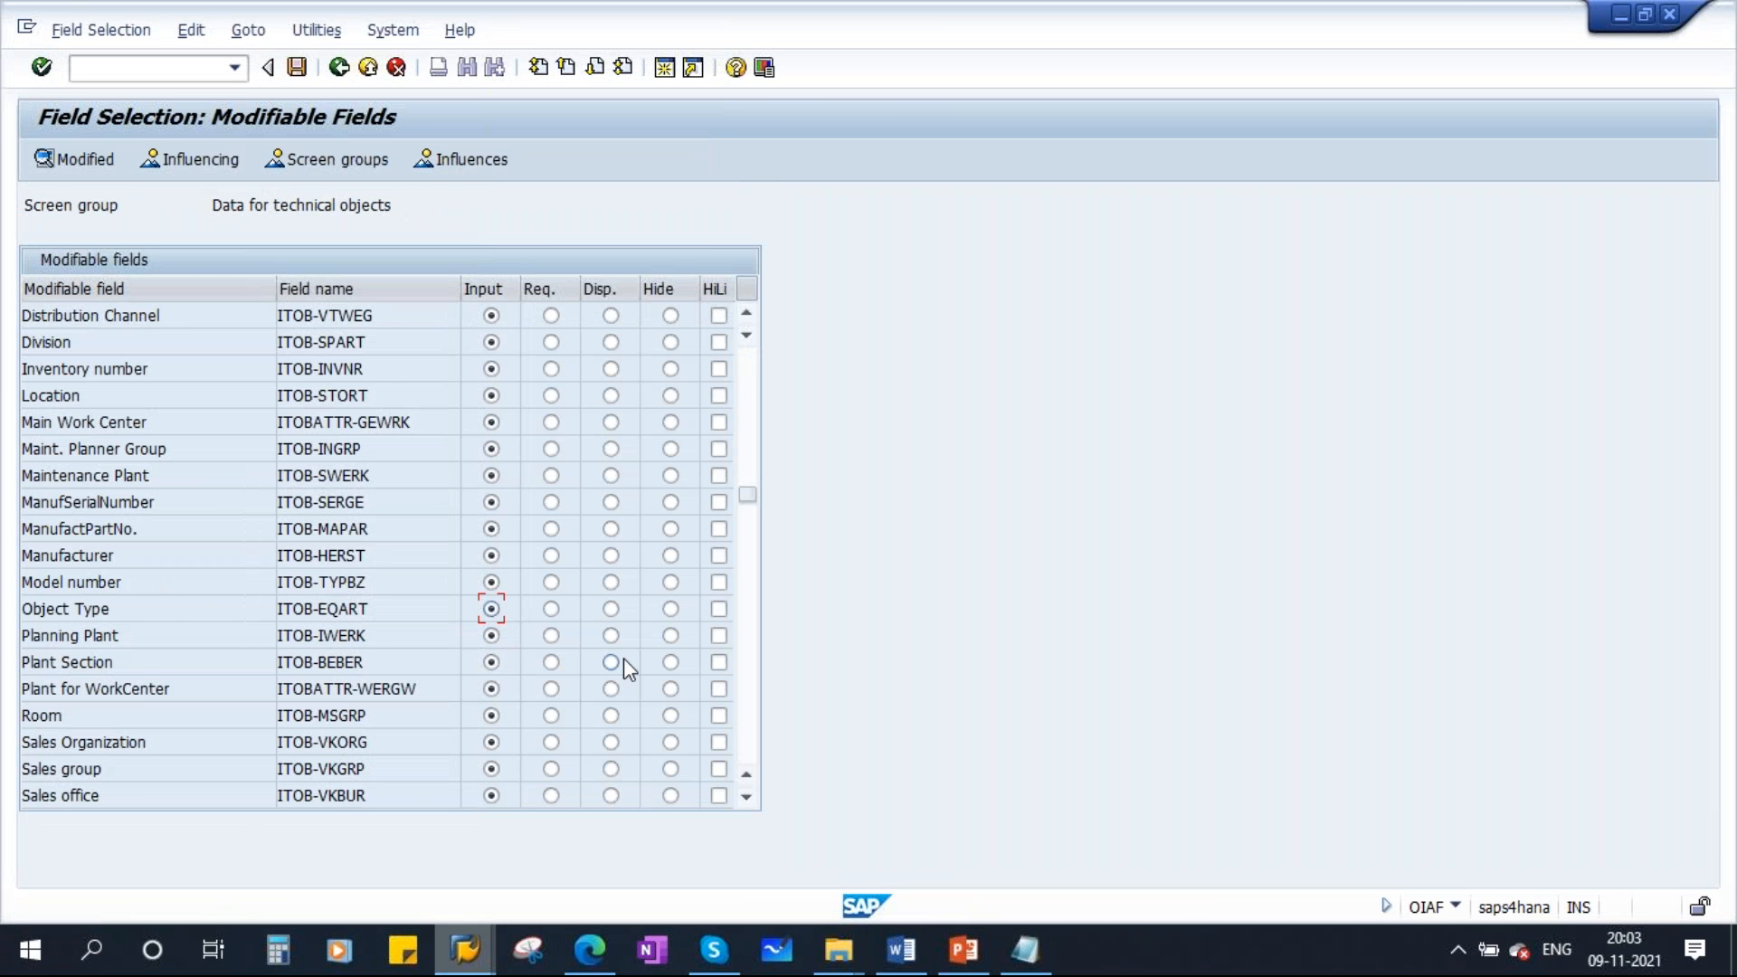
scroll(624, 659, down, 5)
click(492, 636)
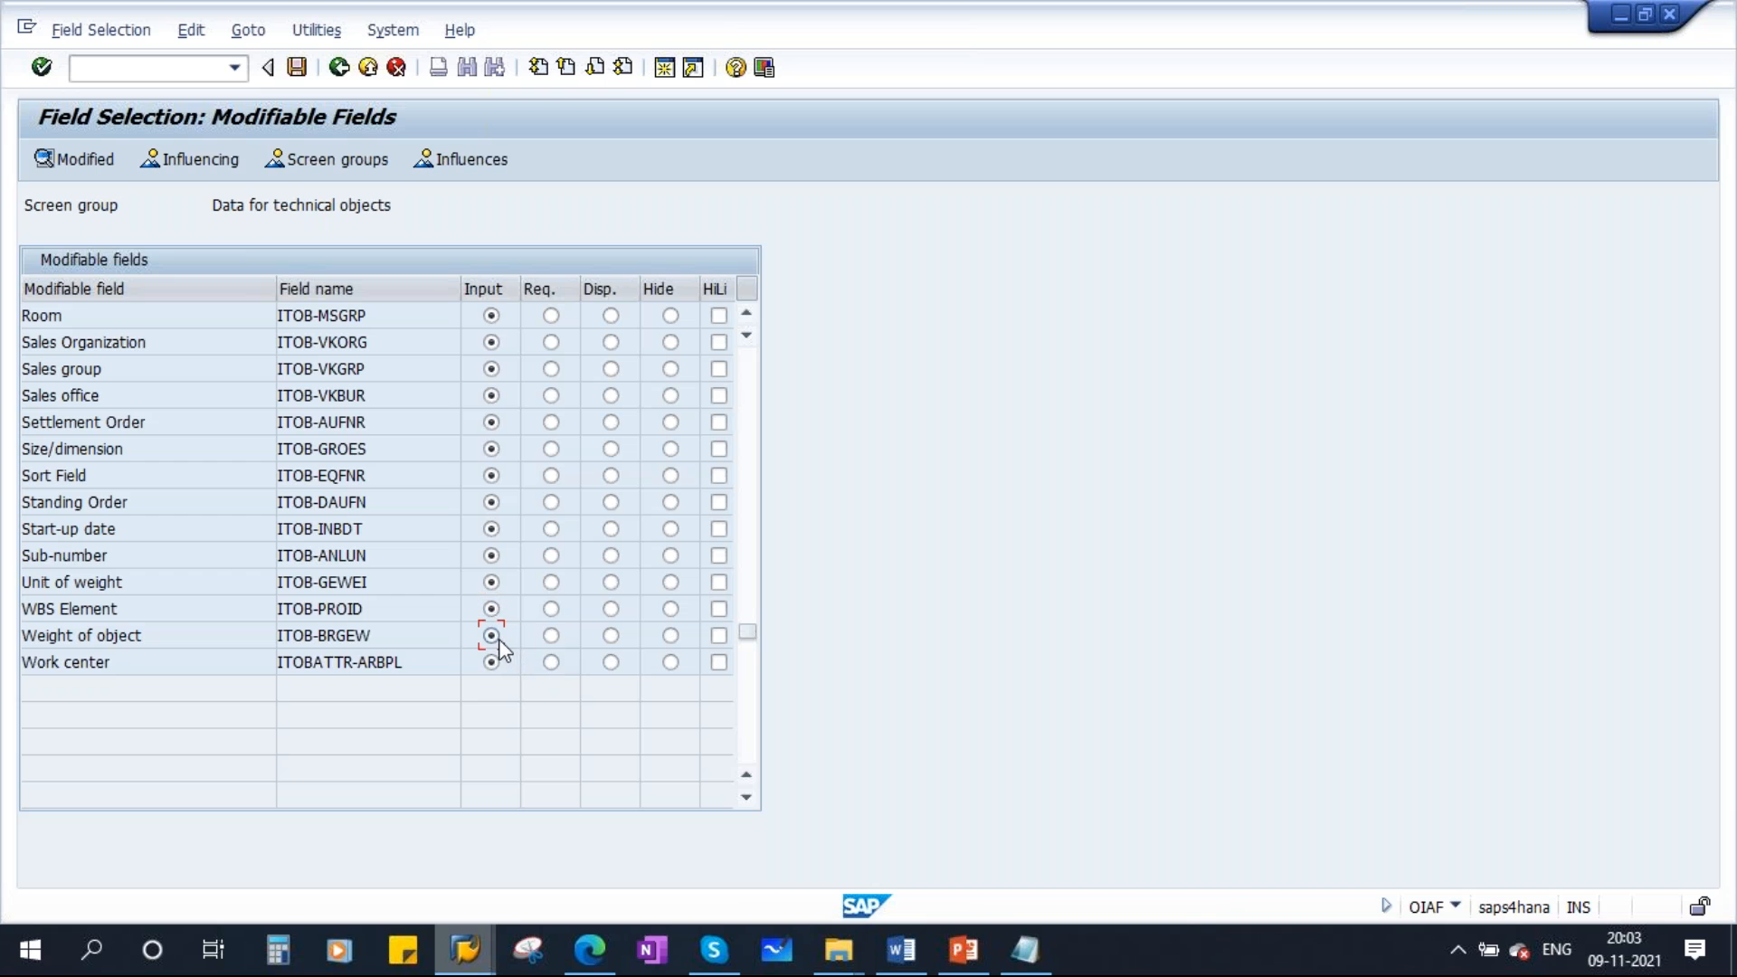
Save the reset field selection to customizing request S4HK904227
scroll(513, 549, up, 2)
scroll(513, 550, up, 8)
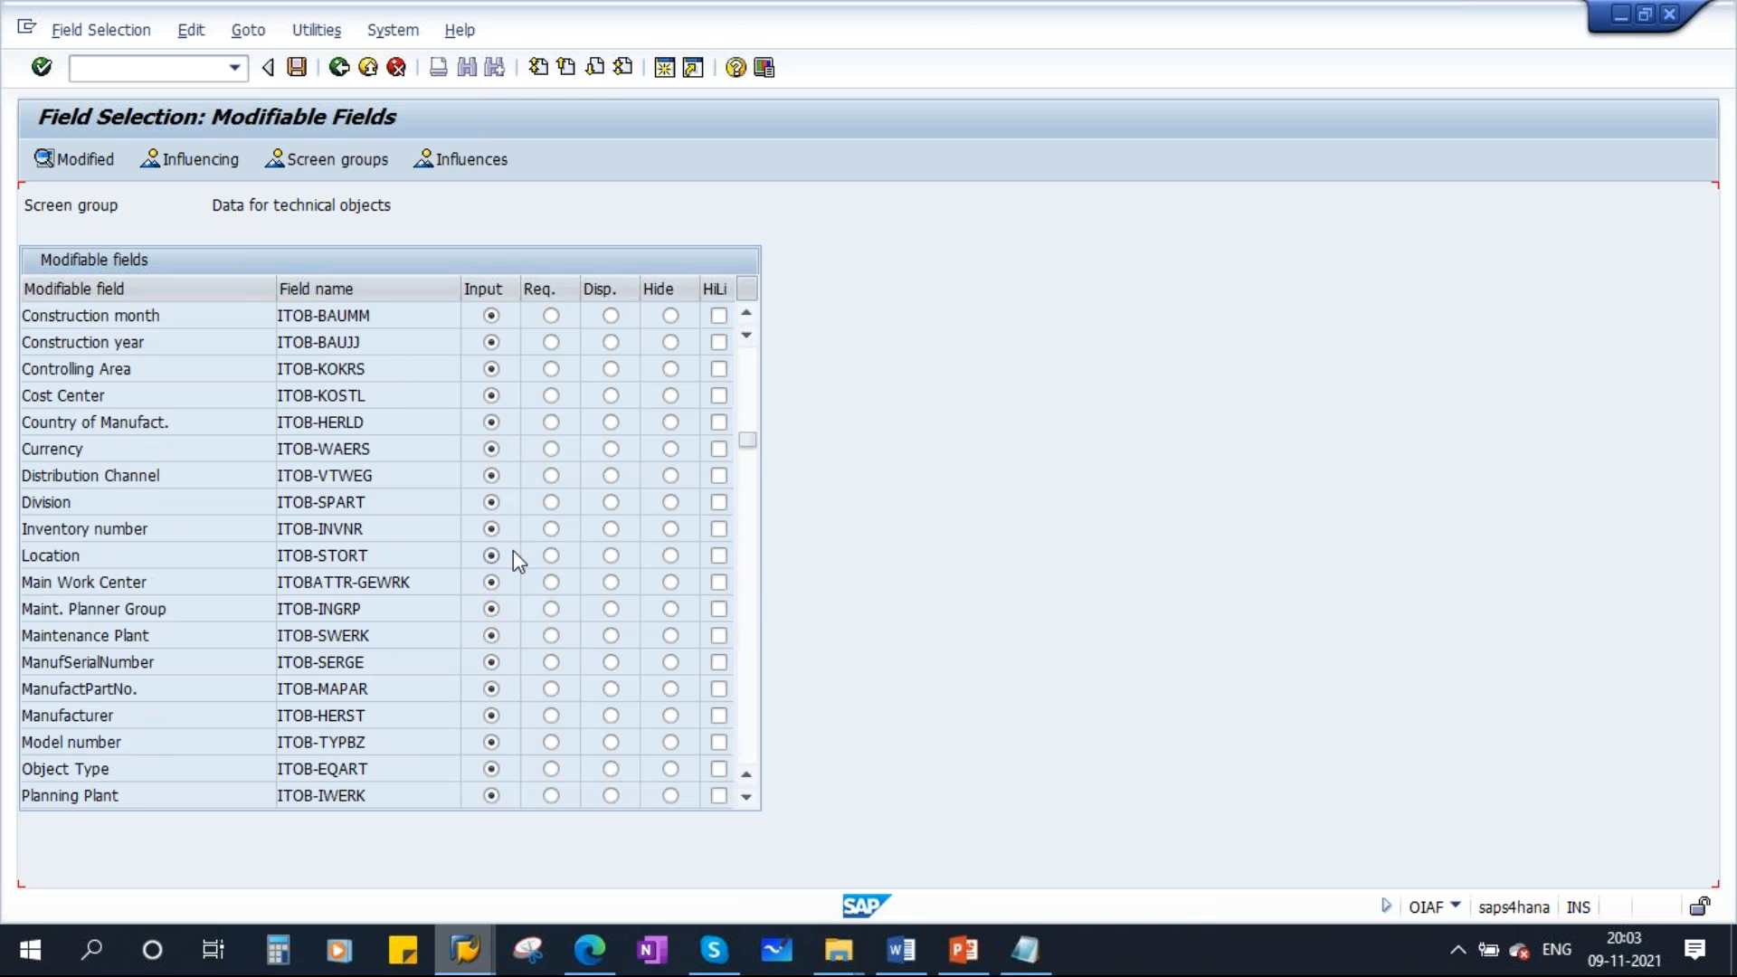
click(298, 66)
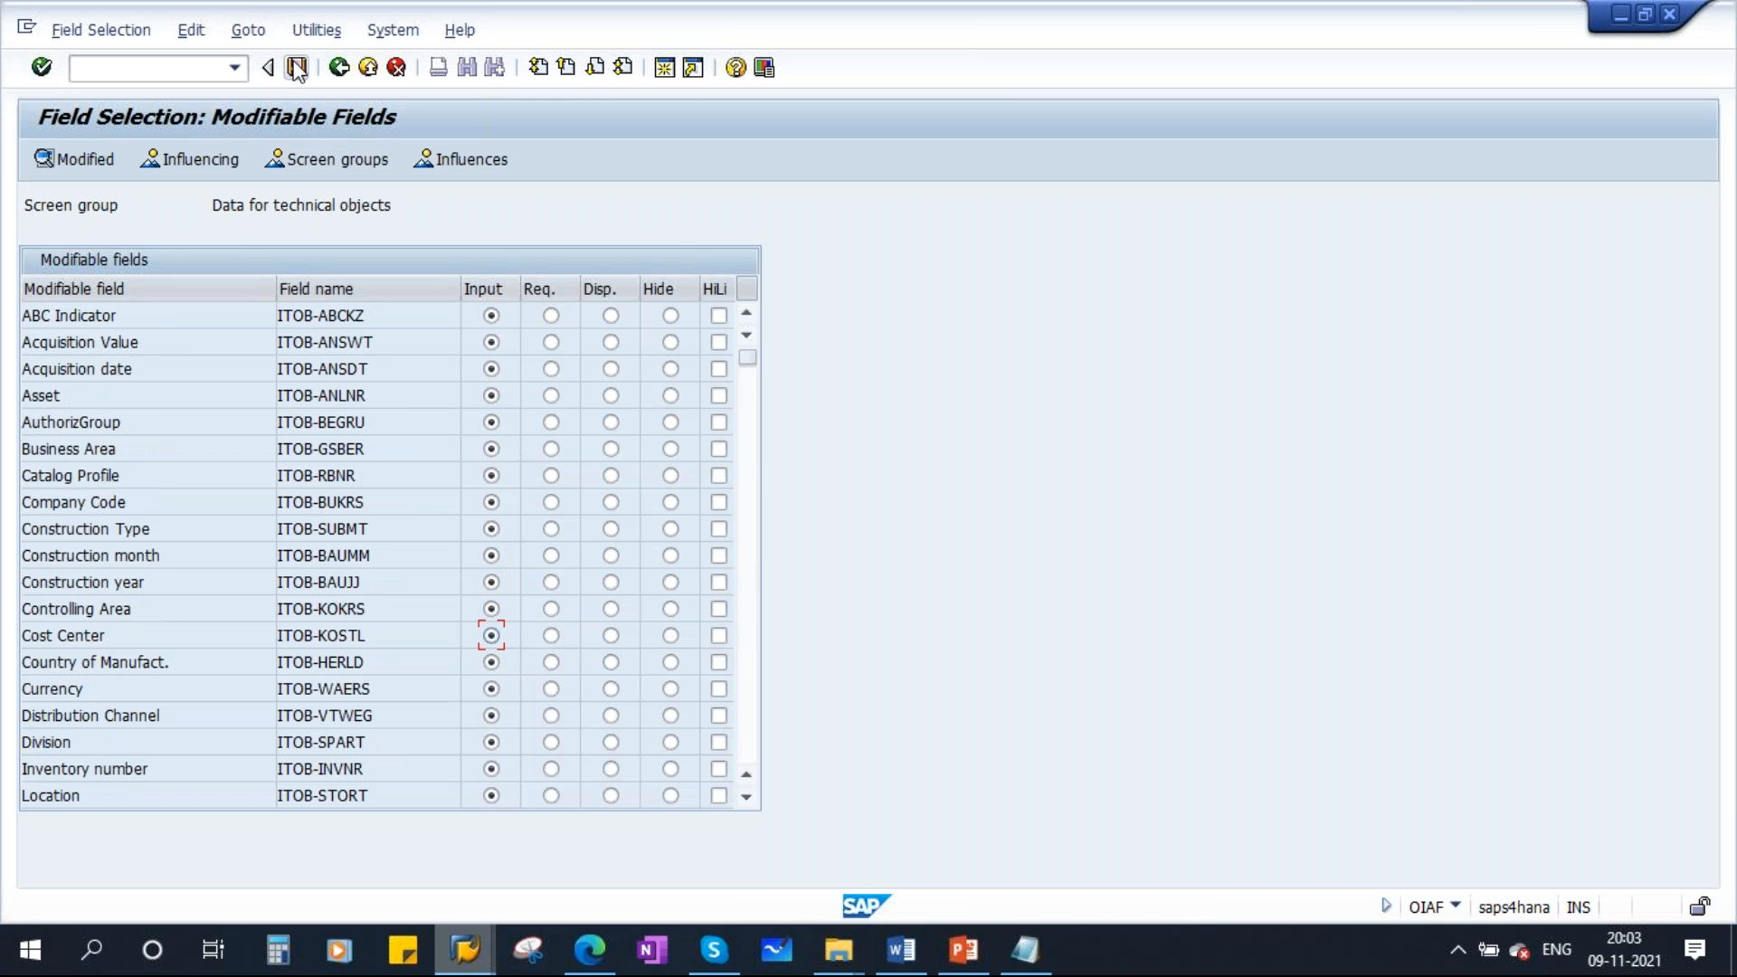
click(375, 403)
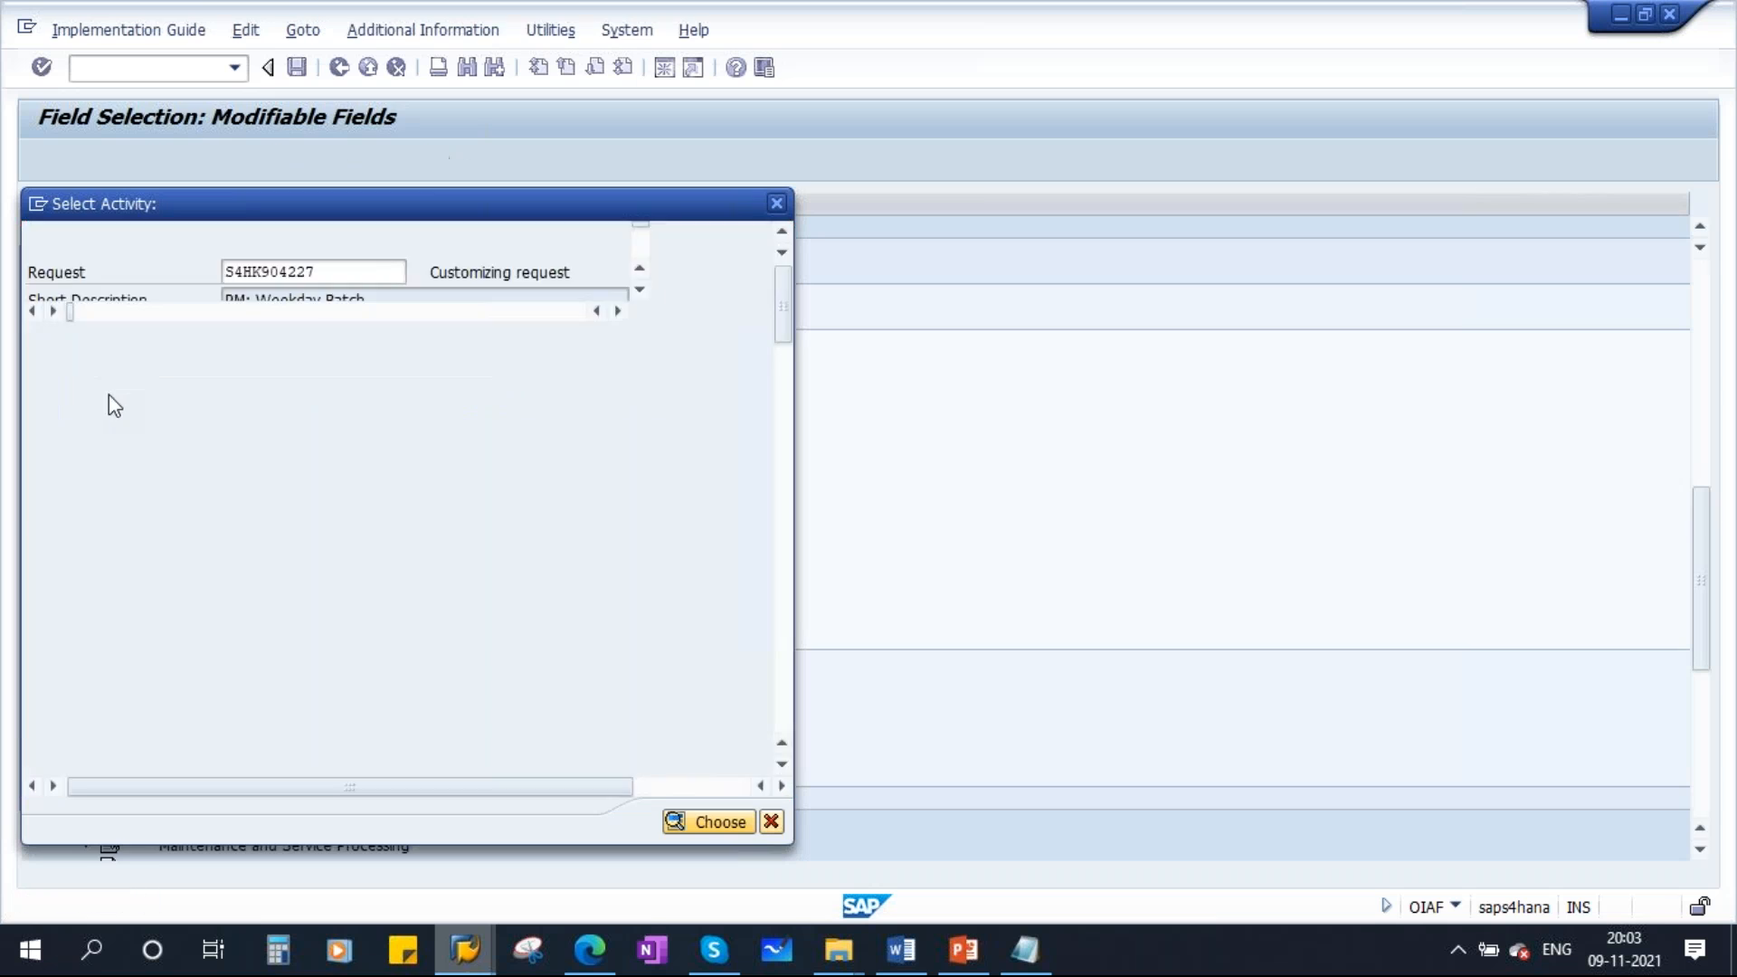